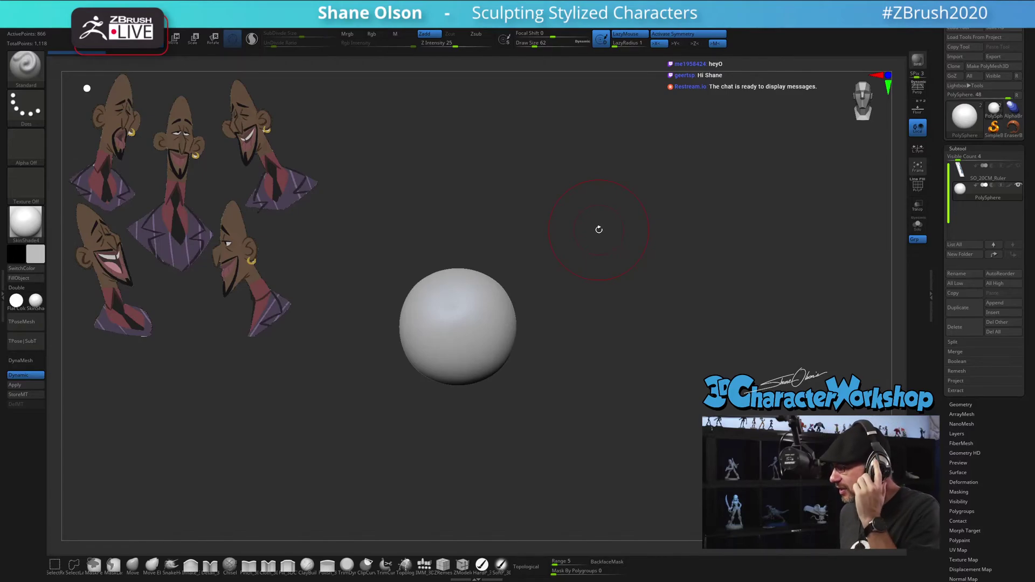
Reduce the Standard brush's draw size to 37
key(s)
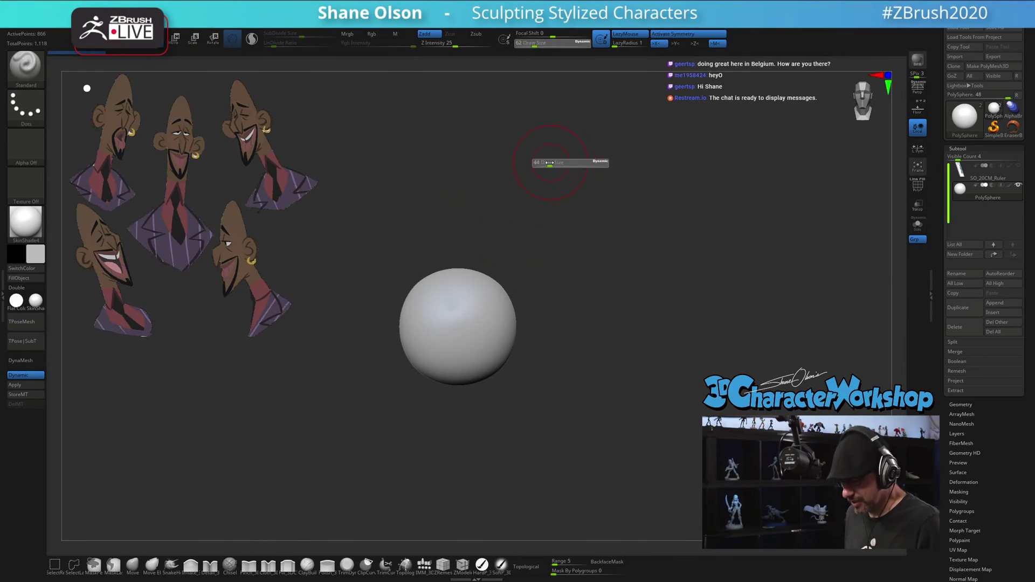
click(546, 162)
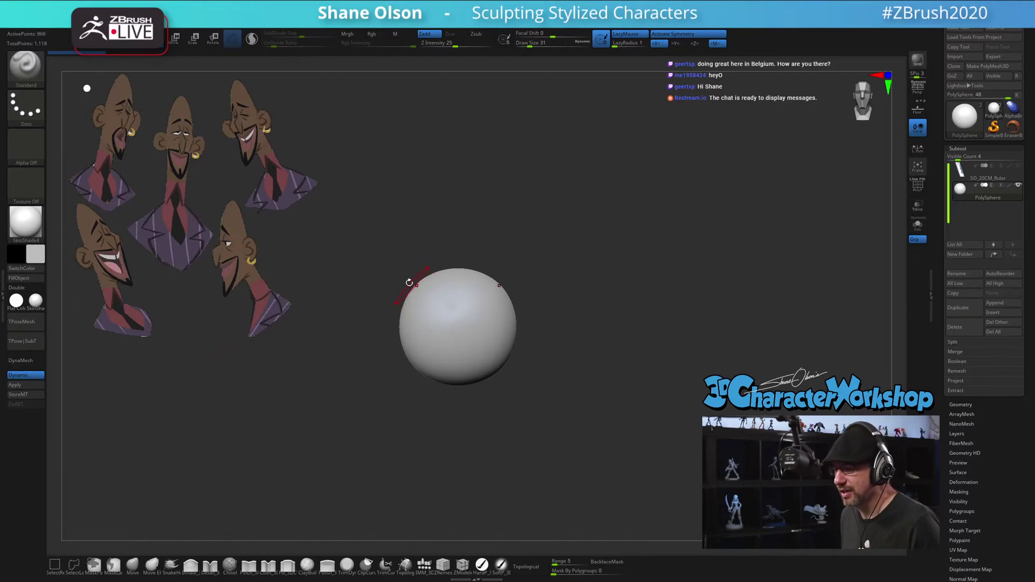
key(s)
click(377, 258)
alt+drag(544, 189, 625, 244)
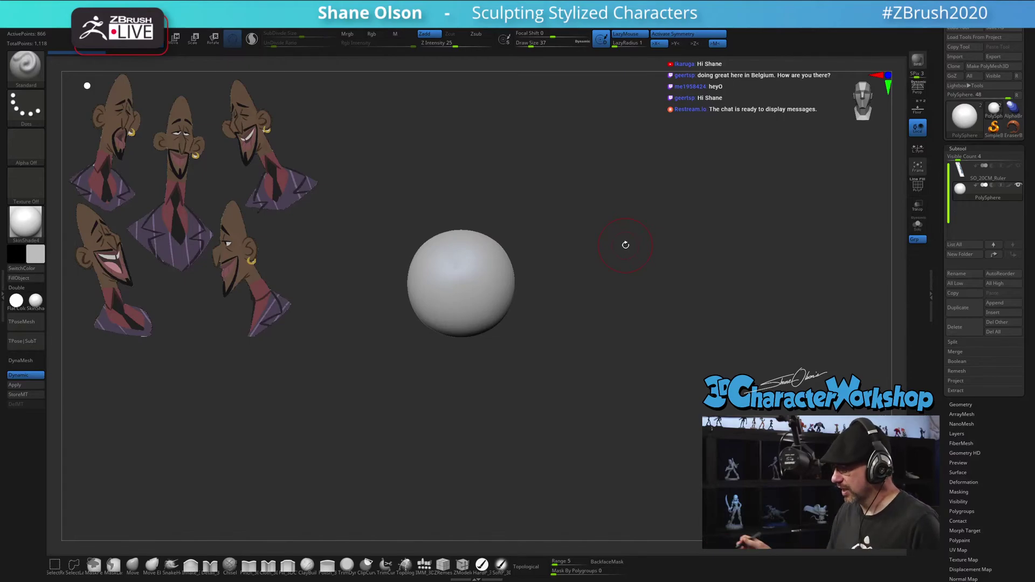
Display the floor grid and the 20 cm ruler subtool to compare the sphere's scale, and hide the ruler again
click(917, 109)
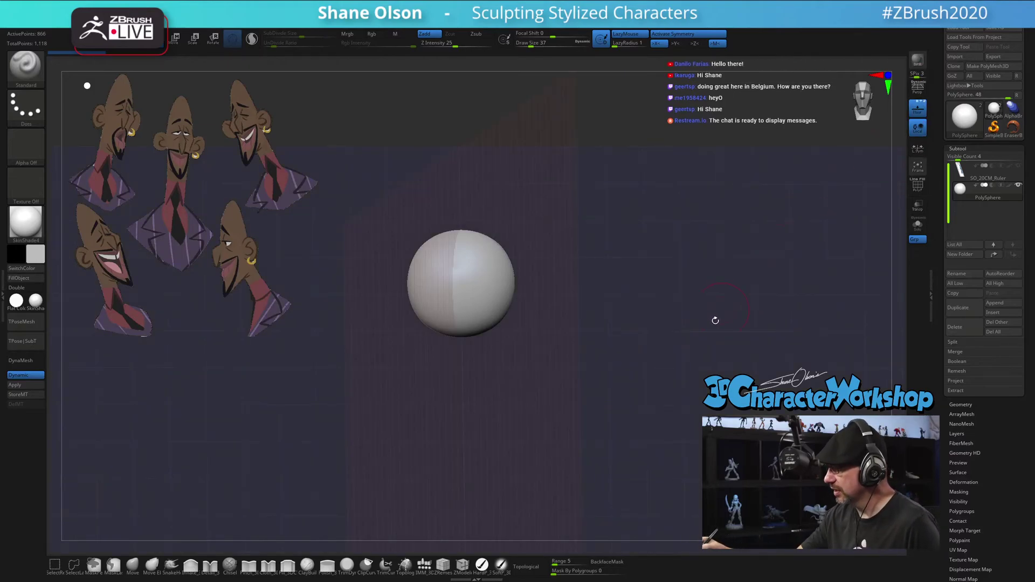
drag(715, 321, 630, 398)
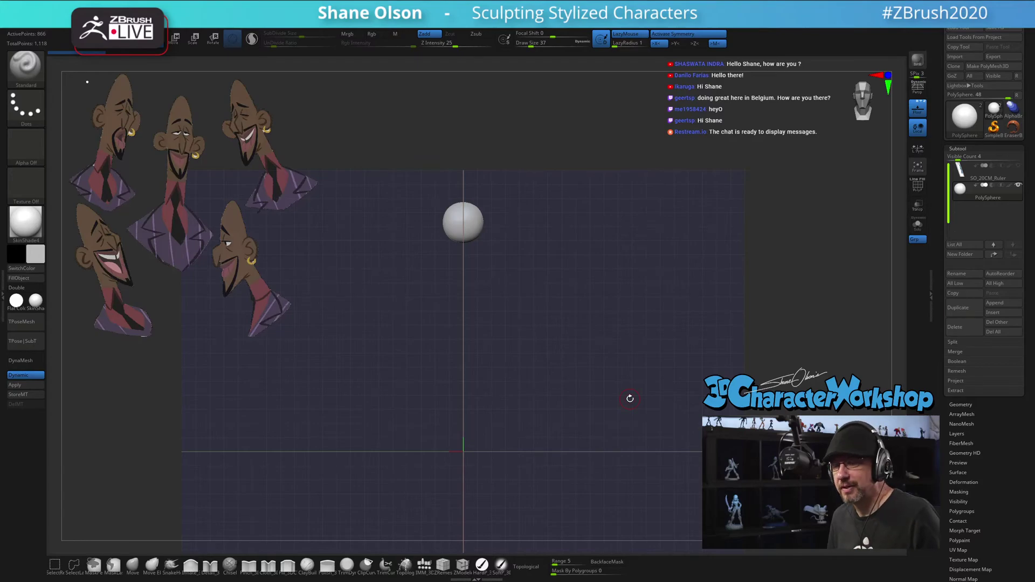
click(1018, 166)
drag(671, 405, 668, 419)
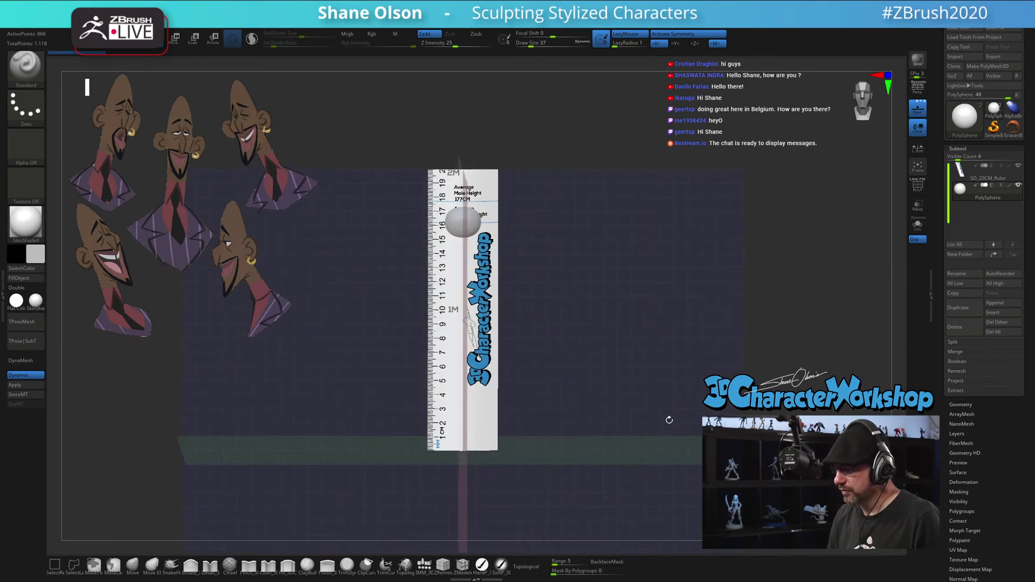
shift+drag(544, 331, 559, 333)
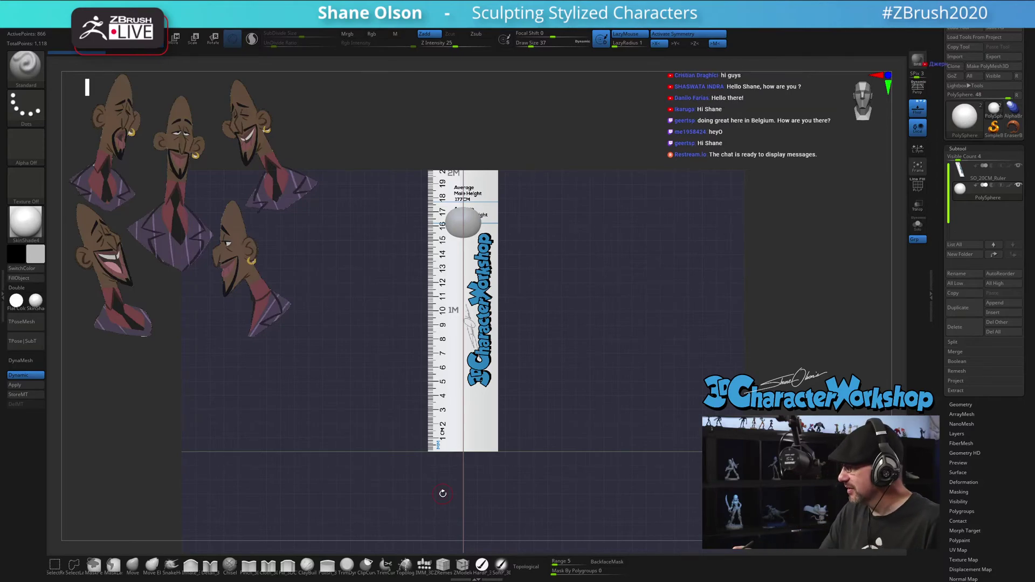
click(1018, 166)
drag(559, 285, 549, 331)
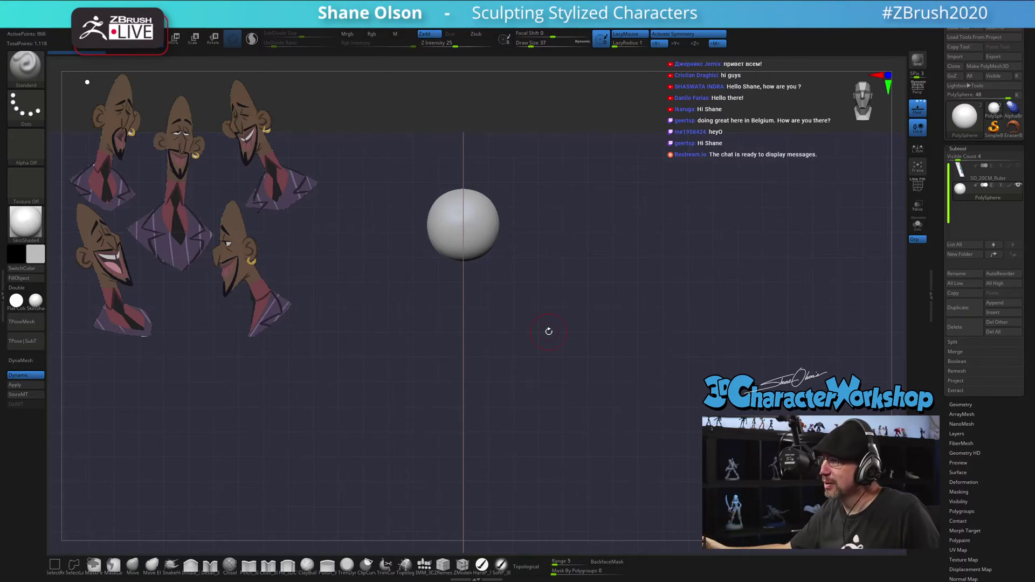
mouse_move(590, 269)
ctrl+right_down()
mouse_move(605, 298)
mouse_move(635, 292)
ctrl+right_up()
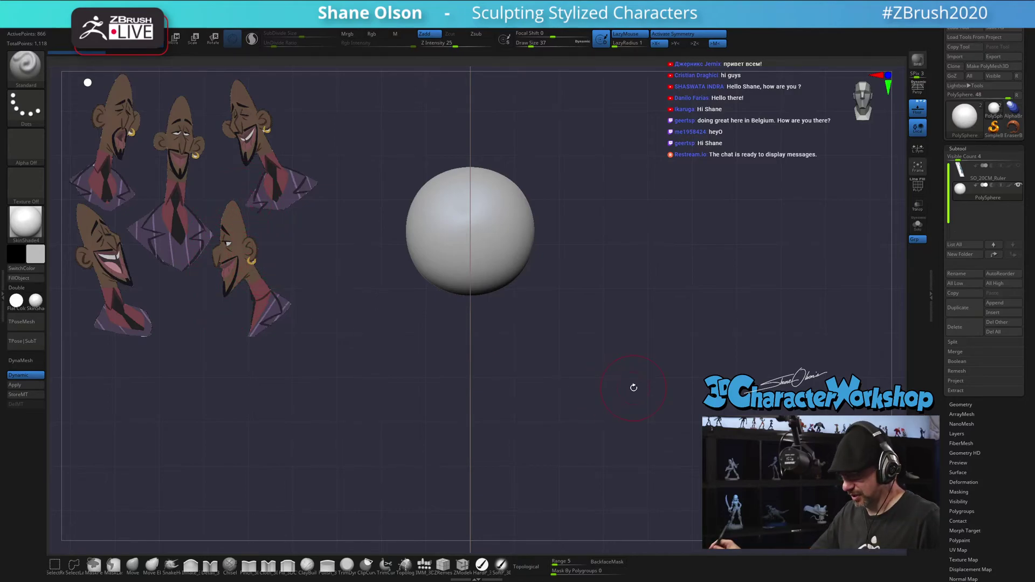
Hide the floor grid and pull the sphere's top upward into an egg shape using the Move brush at draw size 116
click(133, 565)
key(s)
drag(441, 410, 446, 410)
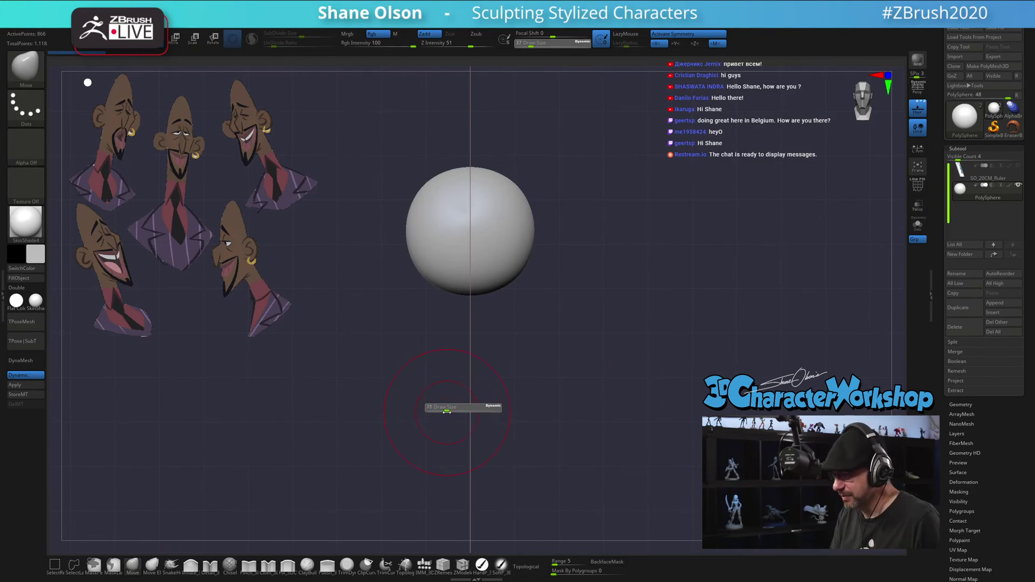
mouse_move(507, 397)
alt+mouse_down()
mouse_move(528, 388)
mouse_move(515, 333)
mouse_move(494, 334)
alt+mouse_up()
key(s)
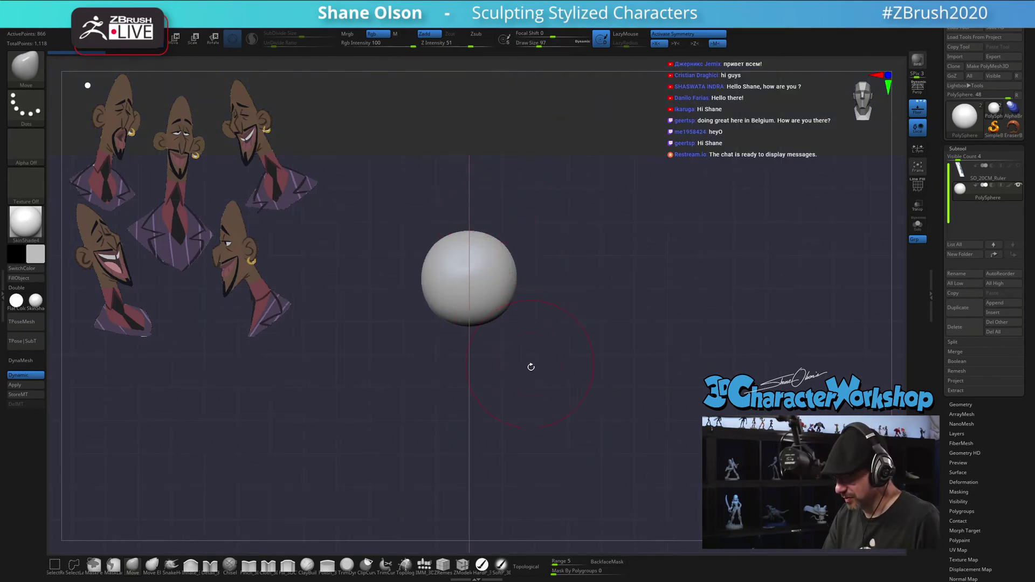
key(shift+p)
key(s)
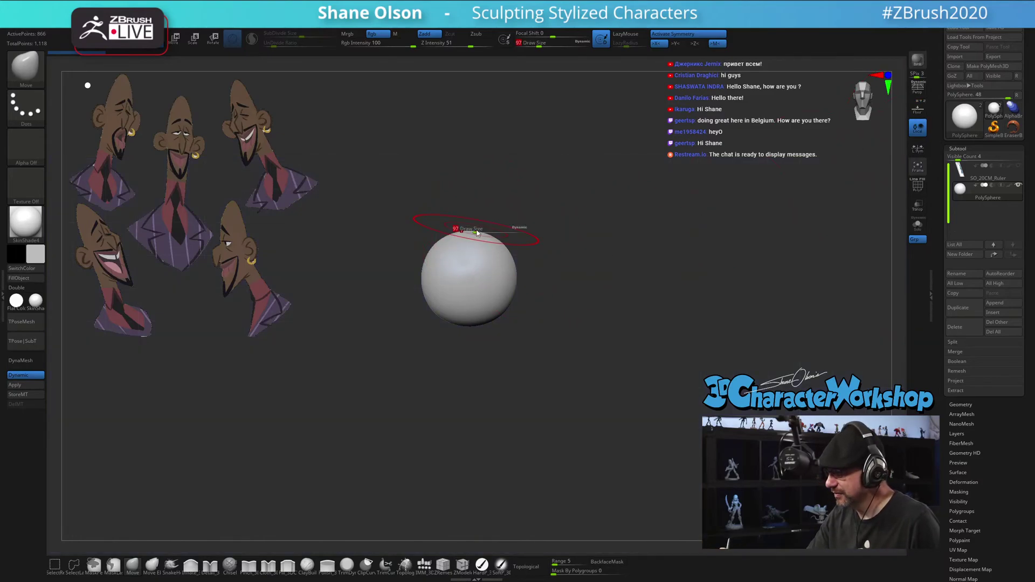
drag(474, 231, 469, 195)
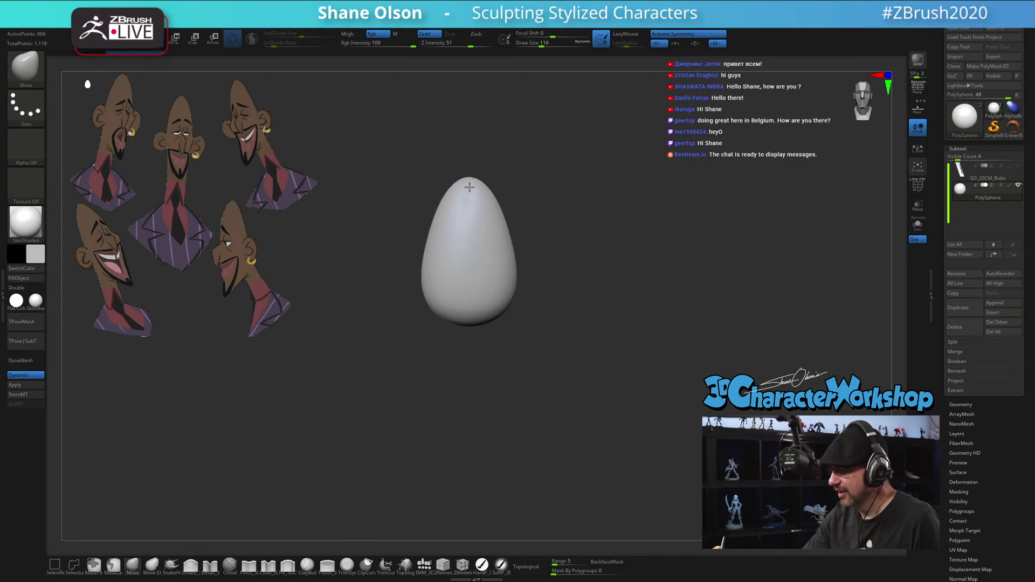
Shape the head's side profile with the Move brush, extending the chin downward, raising the crown and adjusting the back of the skull
drag(448, 334, 506, 370)
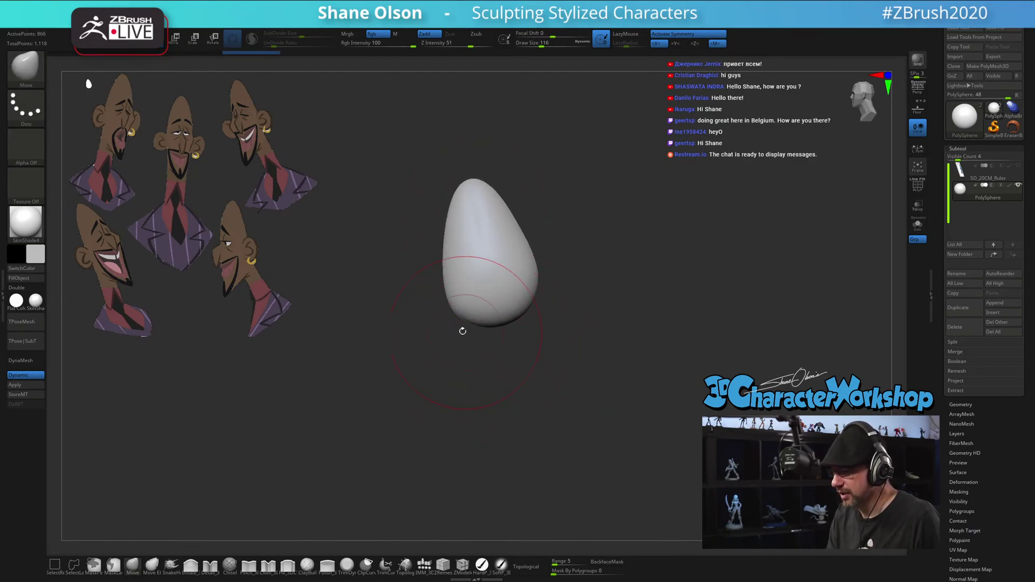
drag(462, 328, 462, 360)
mouse_move(536, 397)
alt+mouse_down()
mouse_move(559, 368)
mouse_move(528, 376)
mouse_move(432, 275)
mouse_move(480, 332)
mouse_move(460, 340)
alt+mouse_up()
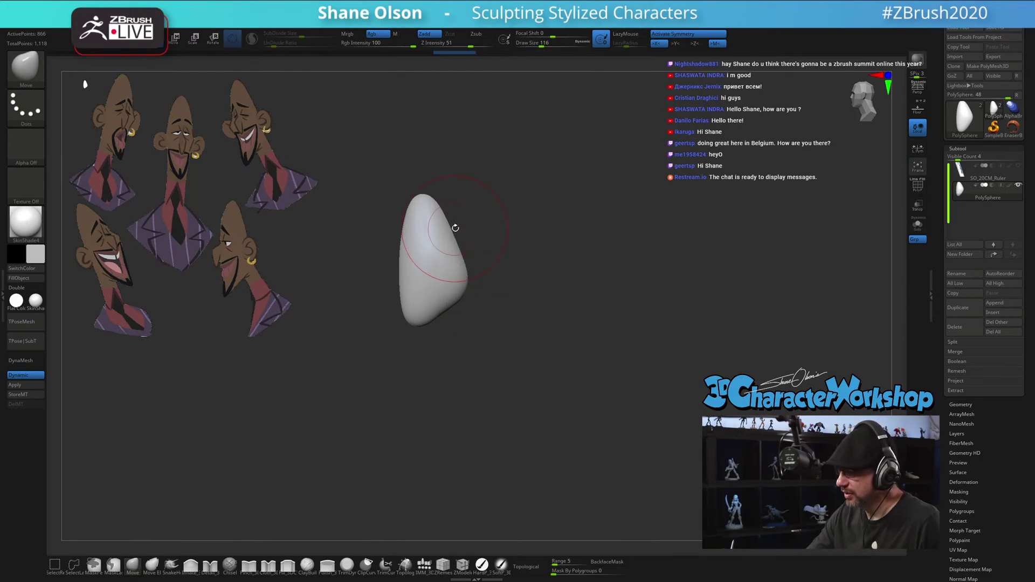
drag(425, 195, 428, 182)
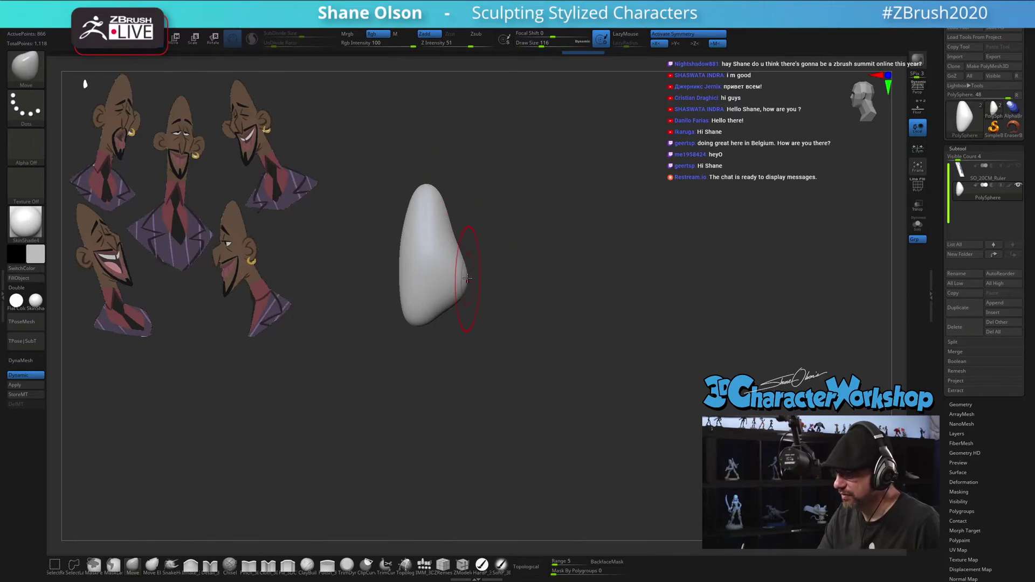
mouse_move(468, 277)
mouse_down()
mouse_move(450, 314)
mouse_move(410, 325)
mouse_up()
Stretch the crown taller and refine the sides of the head from the front, adjusting the Move brush's draw size to 104
key(s)
key(s)
mouse_move(443, 365)
shift+mouse_down()
mouse_move(486, 356)
mouse_move(531, 374)
shift+mouse_up()
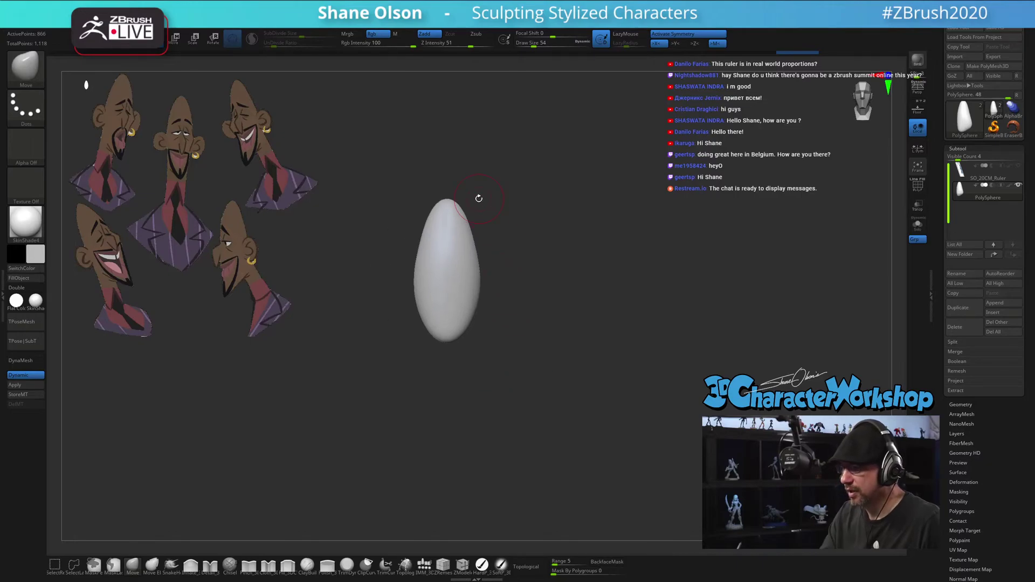
key(s)
drag(483, 219, 519, 282)
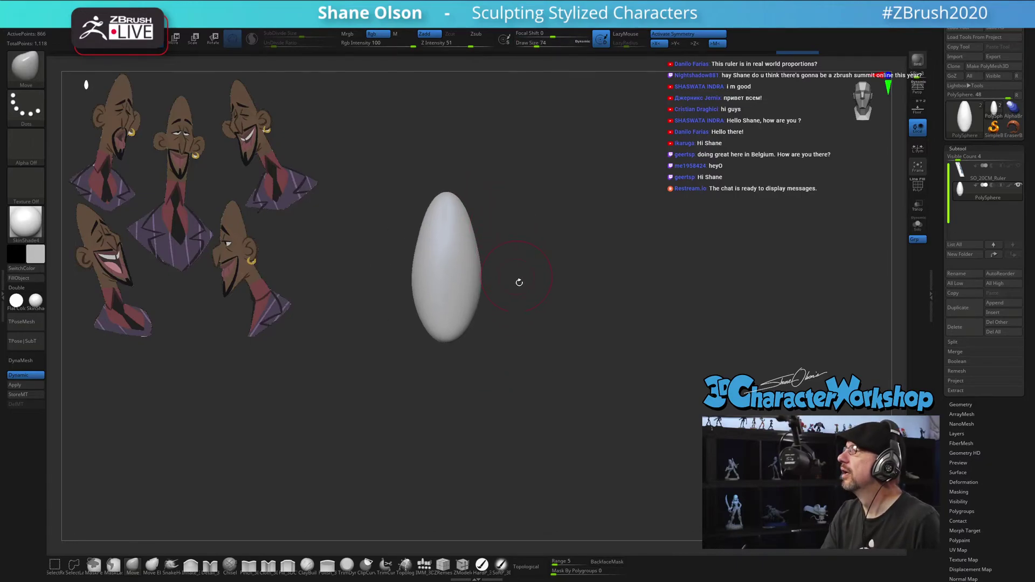
mouse_move(513, 190)
mouse_down()
mouse_move(513, 201)
mouse_move(513, 173)
mouse_up()
key(s)
key(s)
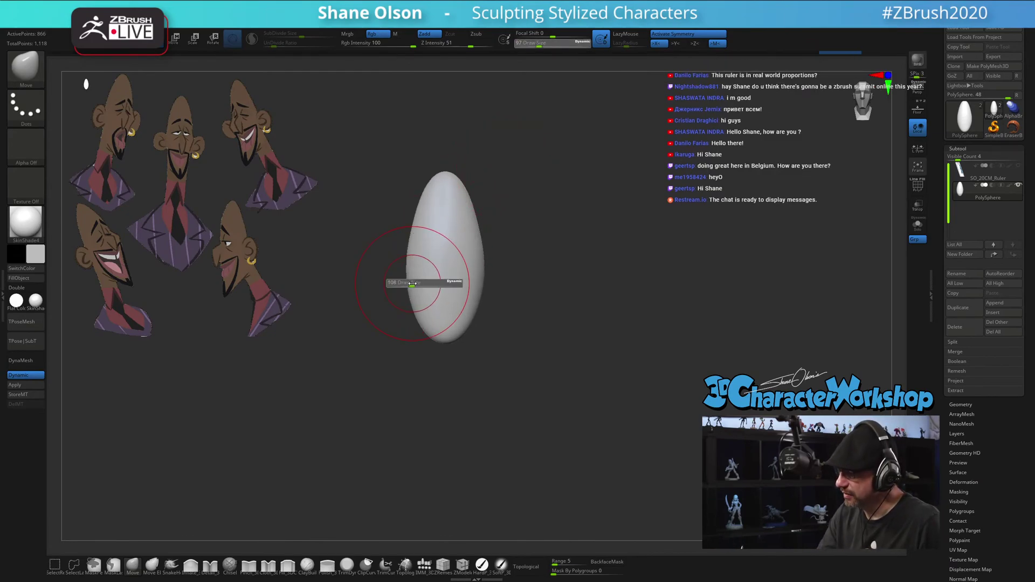
drag(411, 284, 411, 279)
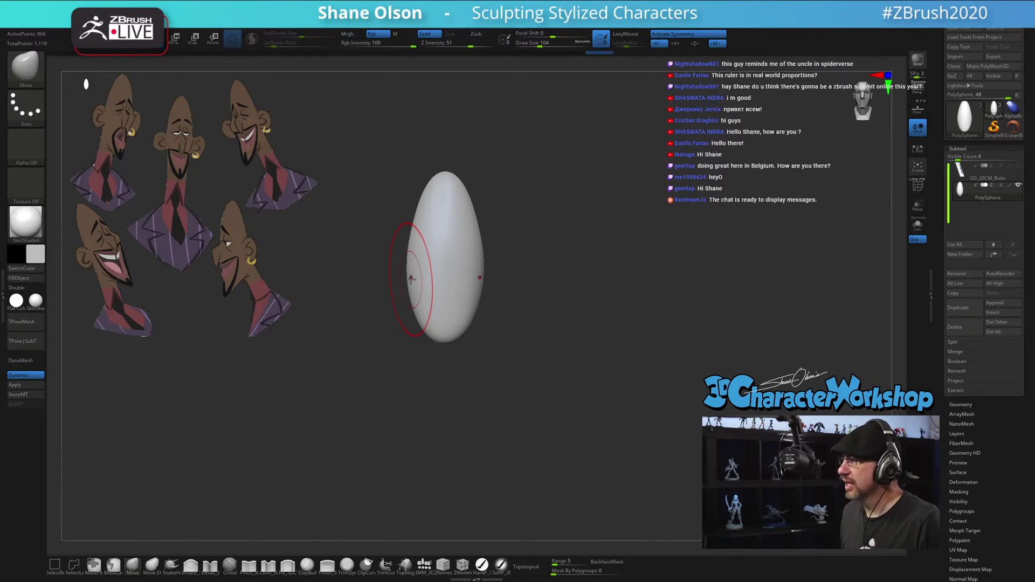
Show the ruler subtool to check the elongated head's height, and hide it again
click(1018, 166)
mouse_move(543, 332)
ctrl+right_down()
mouse_move(517, 309)
mouse_move(552, 330)
ctrl+right_up()
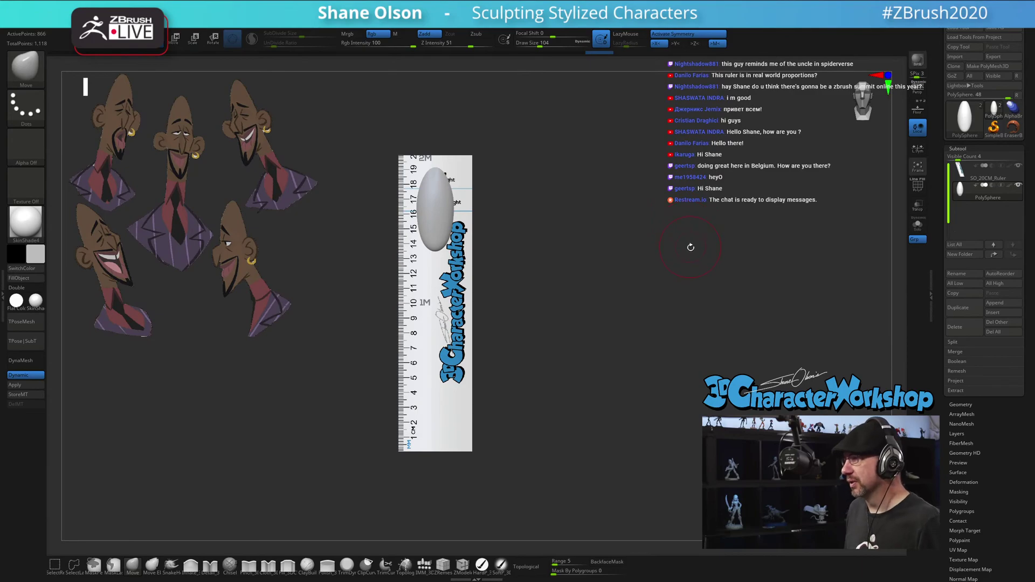
ctrl+right_drag(619, 300, 744, 214)
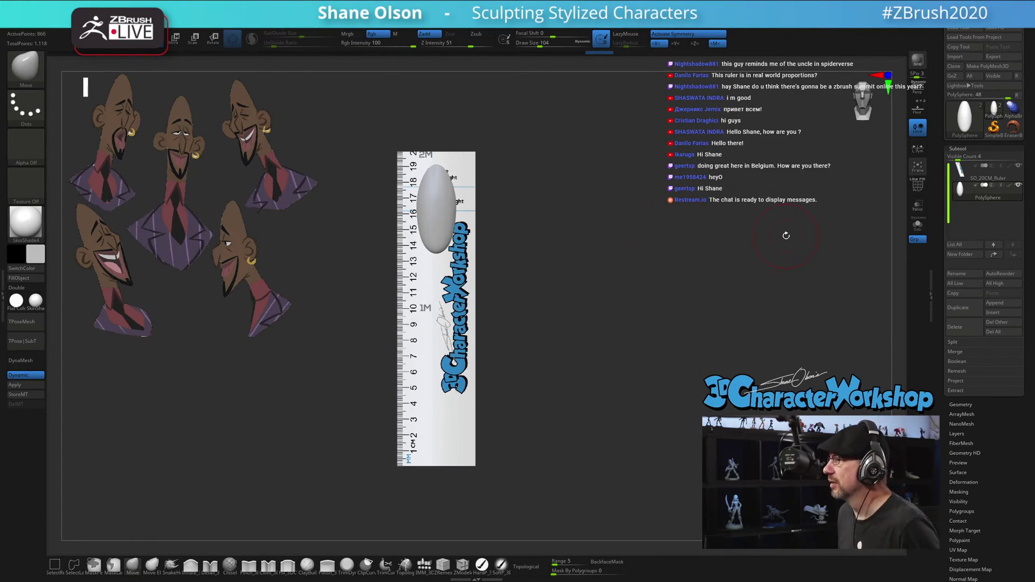
click(1017, 166)
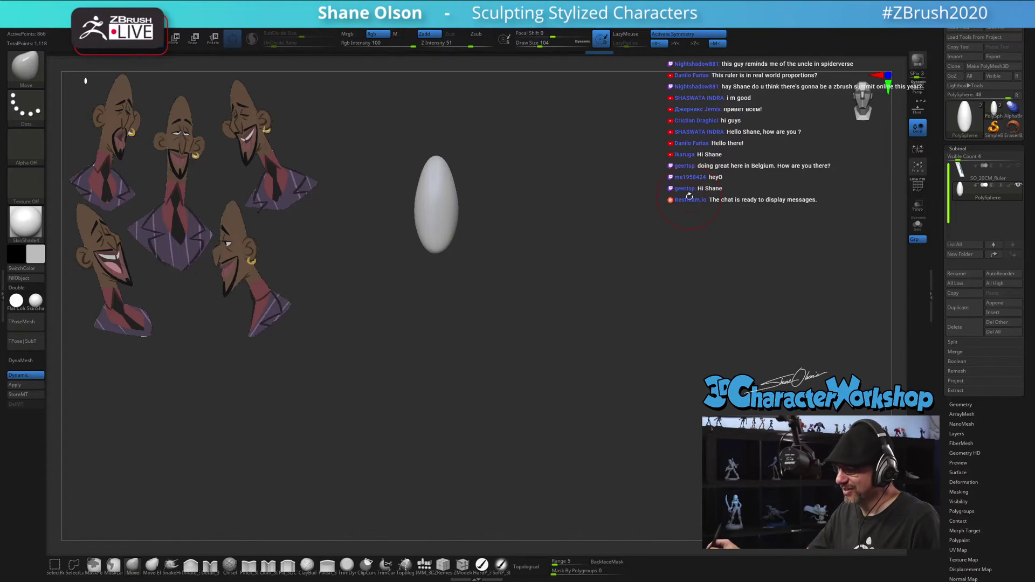
Smooth the side of the head and set the Move brush's draw size to 77 for reshaping the jaw's underside
mouse_move(485, 358)
mouse_down()
mouse_move(527, 358)
mouse_move(506, 308)
mouse_move(548, 347)
mouse_move(543, 337)
mouse_move(507, 360)
mouse_up()
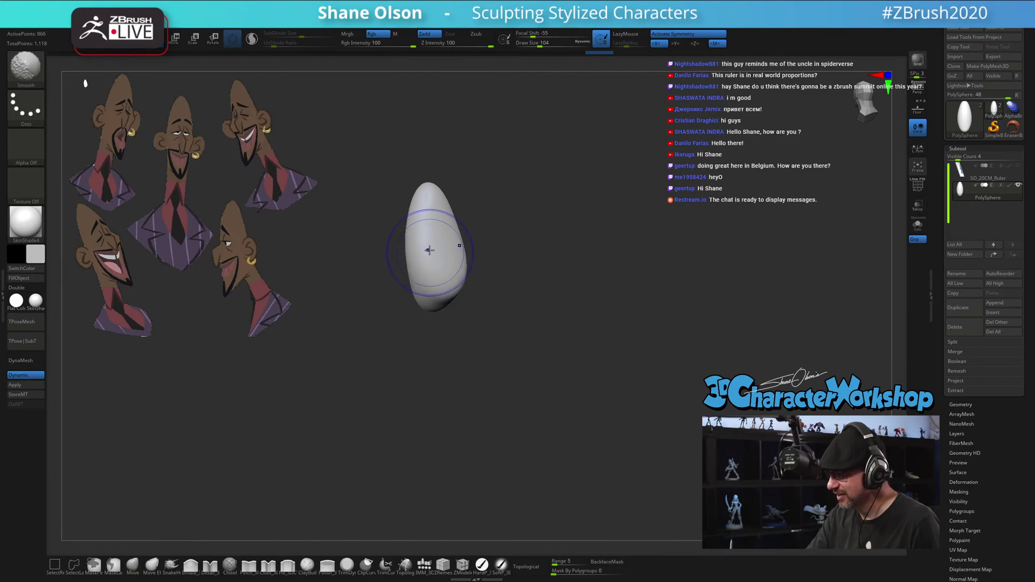
mouse_move(428, 249)
shift+mouse_down()
mouse_move(425, 264)
mouse_move(435, 245)
mouse_move(430, 268)
mouse_move(429, 216)
shift+mouse_up()
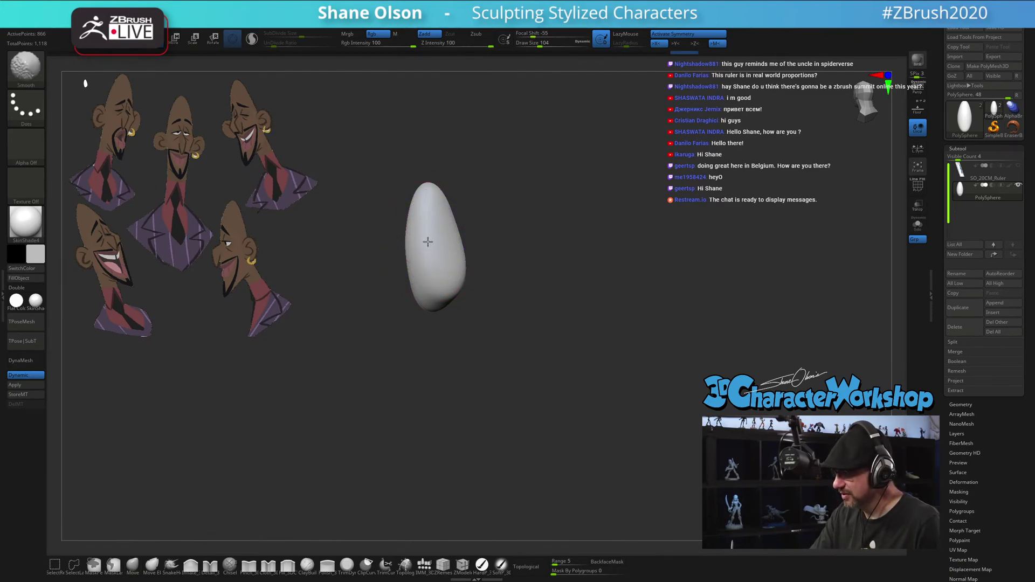
drag(471, 302, 485, 322)
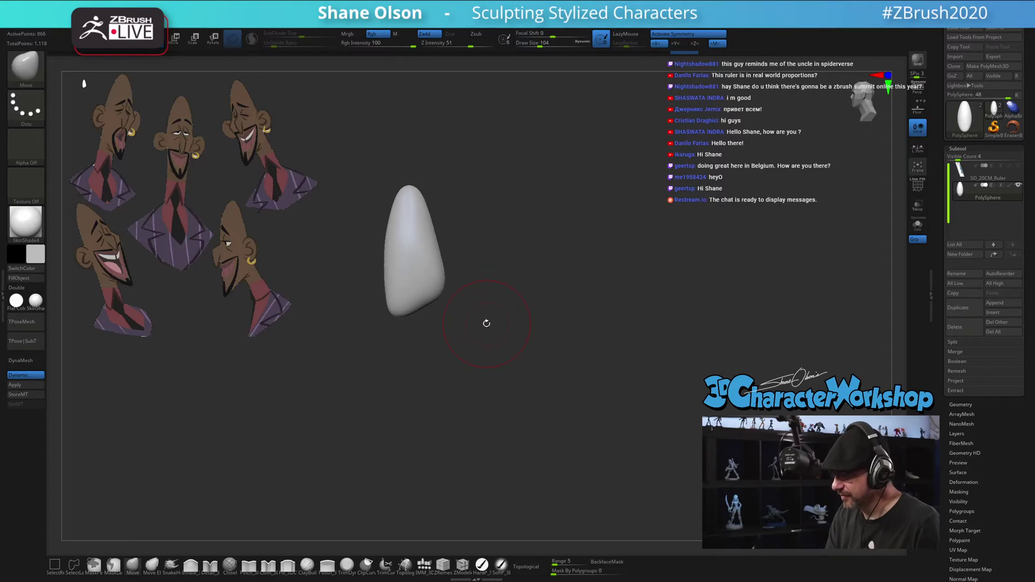
key(s)
click(422, 309)
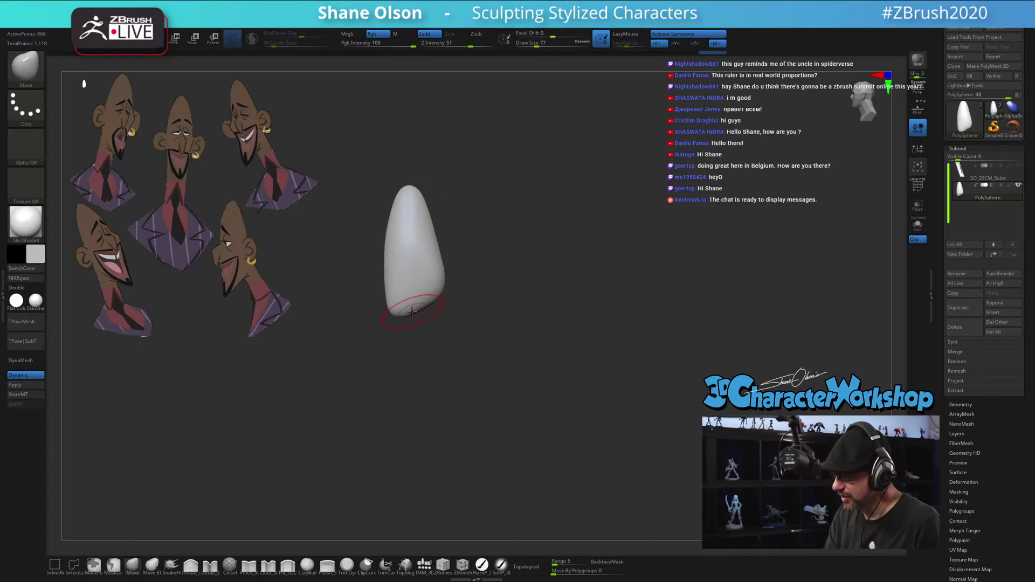
Smooth the upper face and the sides of the head from three-quarter and front views
key(shift)
mouse_move(462, 358)
mouse_down()
mouse_move(464, 300)
mouse_move(450, 308)
mouse_up()
key(shift)
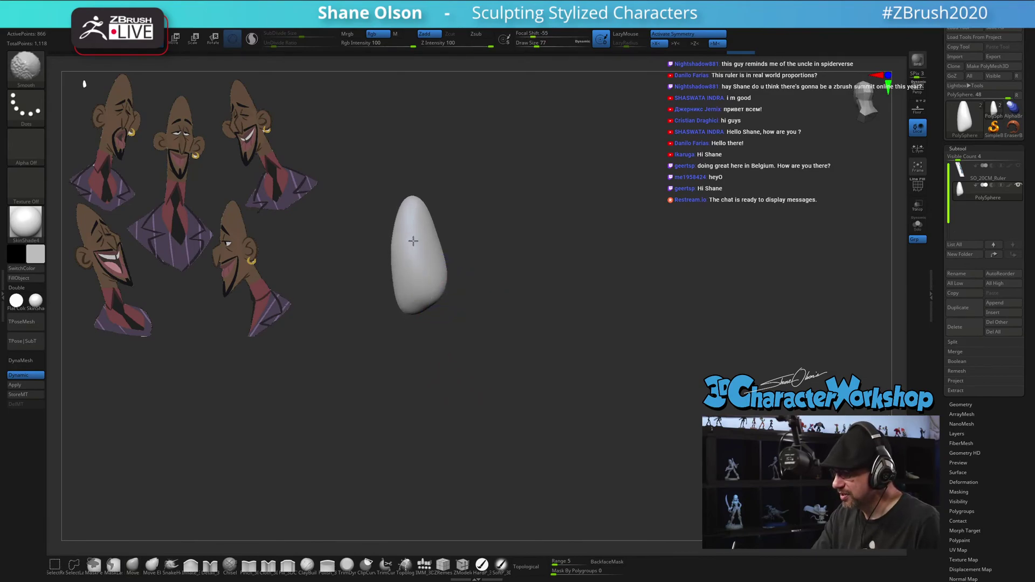
mouse_move(462, 365)
mouse_down()
mouse_move(527, 351)
mouse_move(513, 329)
mouse_up()
mouse_move(503, 274)
mouse_down()
mouse_move(493, 283)
mouse_move(497, 301)
mouse_move(548, 307)
mouse_up()
key(shift)
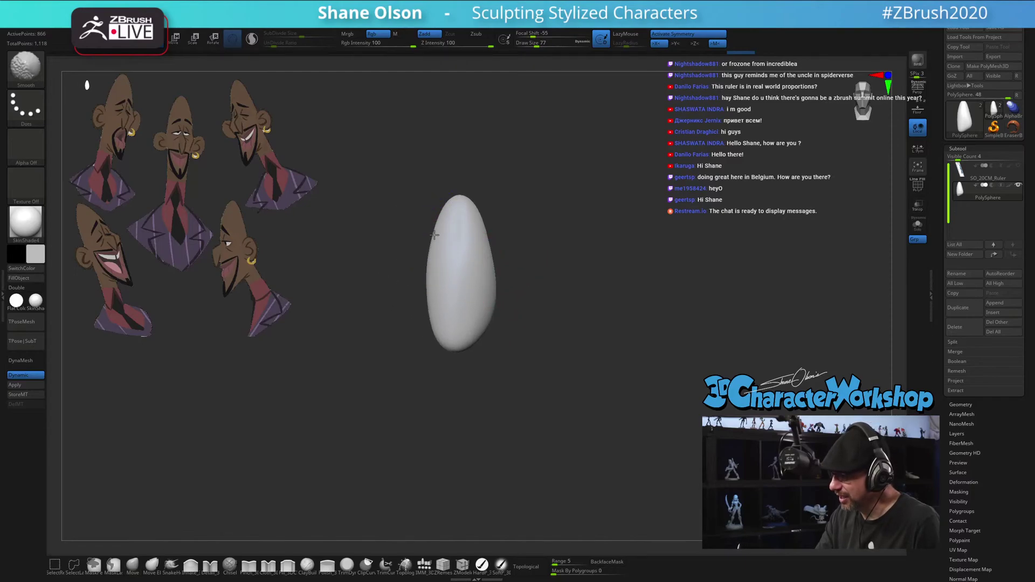
Refine the head's tapered side profile against the reference drawings with the Move brush, enlarging its draw size to 94
mouse_move(503, 374)
mouse_down()
mouse_move(473, 381)
mouse_move(508, 371)
mouse_move(514, 395)
mouse_up()
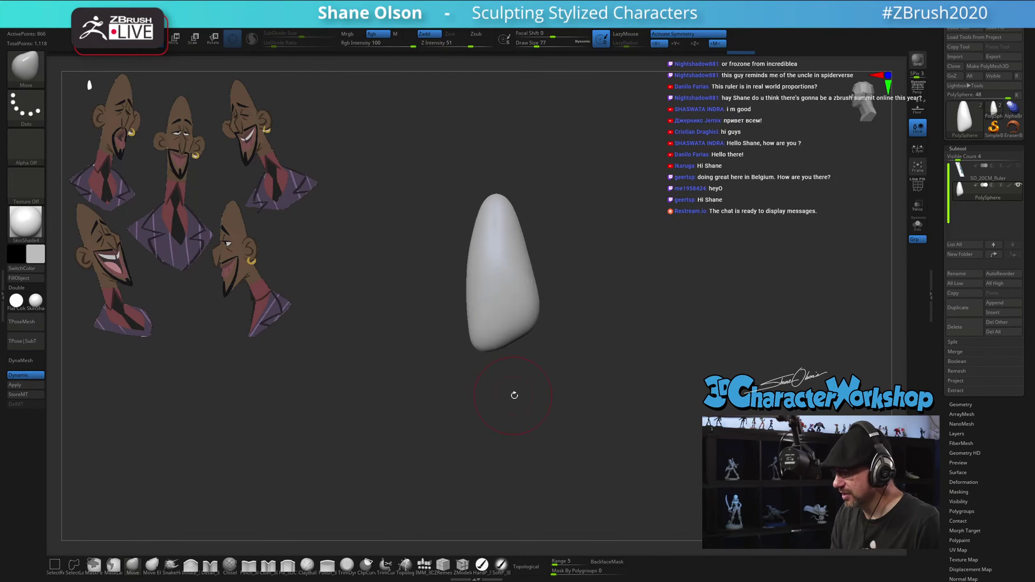
mouse_move(543, 280)
mouse_down()
mouse_move(526, 287)
mouse_move(548, 277)
mouse_up()
alt+drag(552, 361, 533, 349)
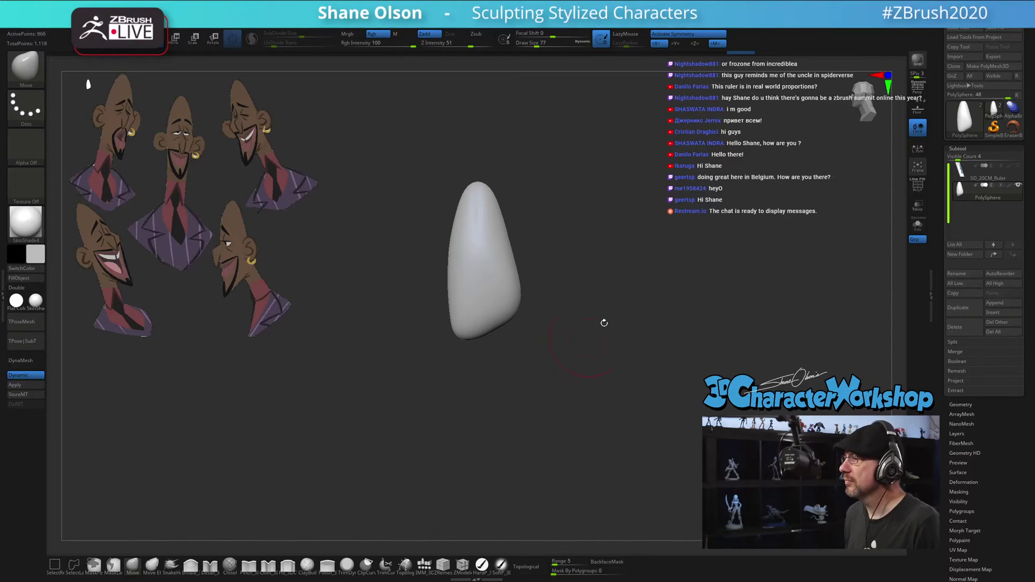
alt+drag(654, 264, 628, 254)
key(s)
click(585, 285)
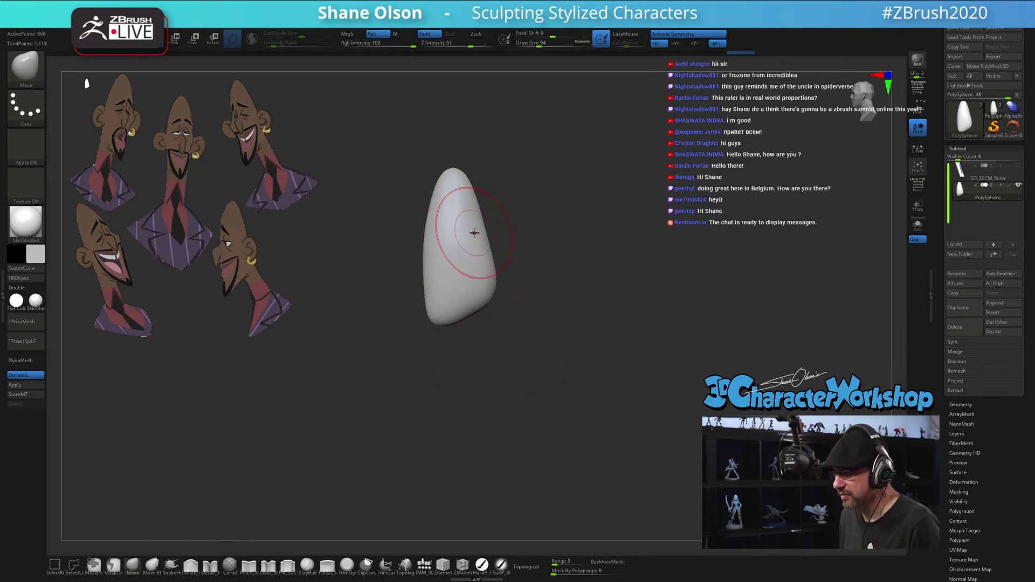
drag(577, 201, 582, 210)
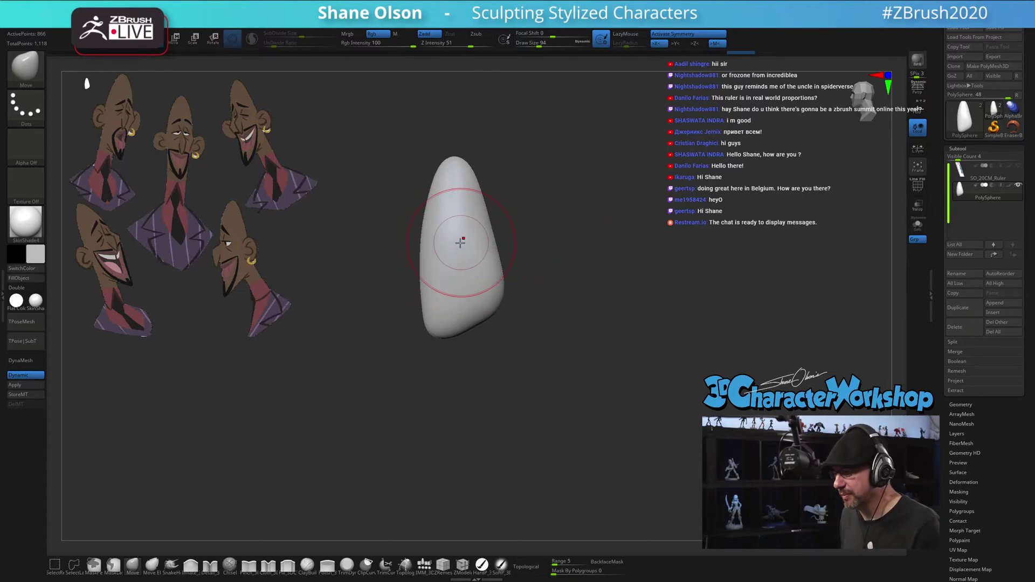
drag(577, 212, 533, 262)
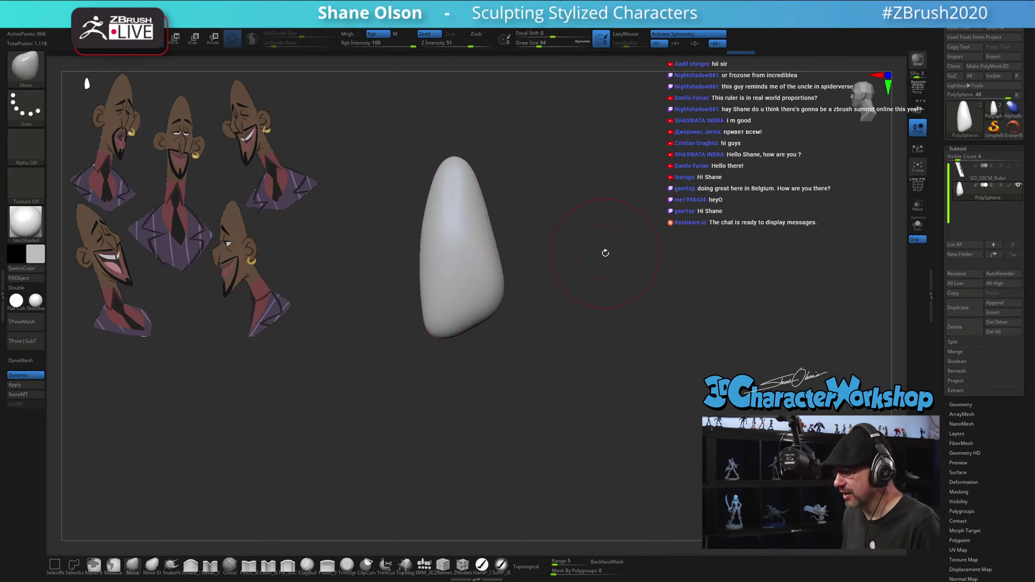
drag(605, 253, 577, 313)
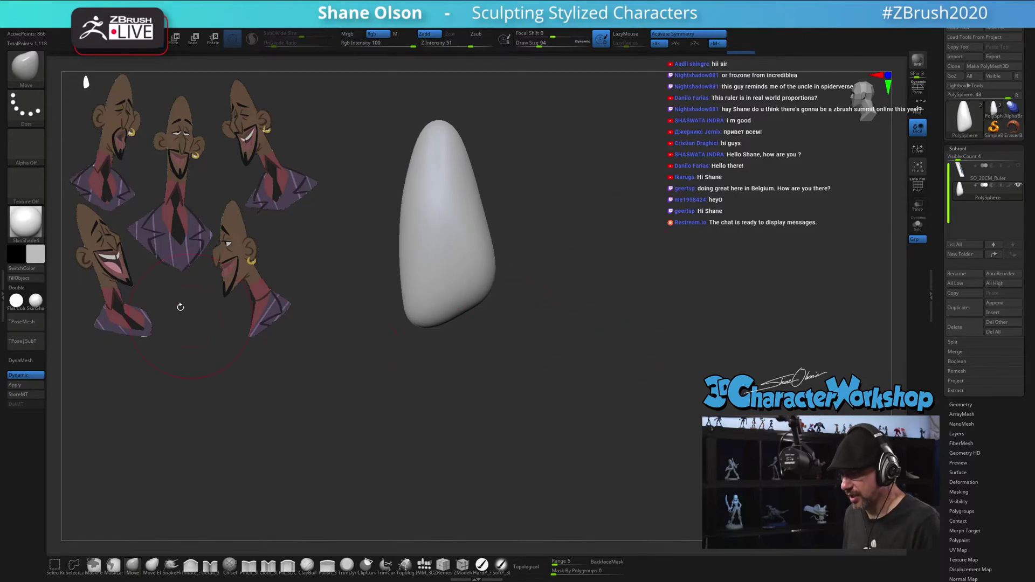
Insert a cylinder with the insert-mesh brush at the lower back of the head as the neck
click(426, 567)
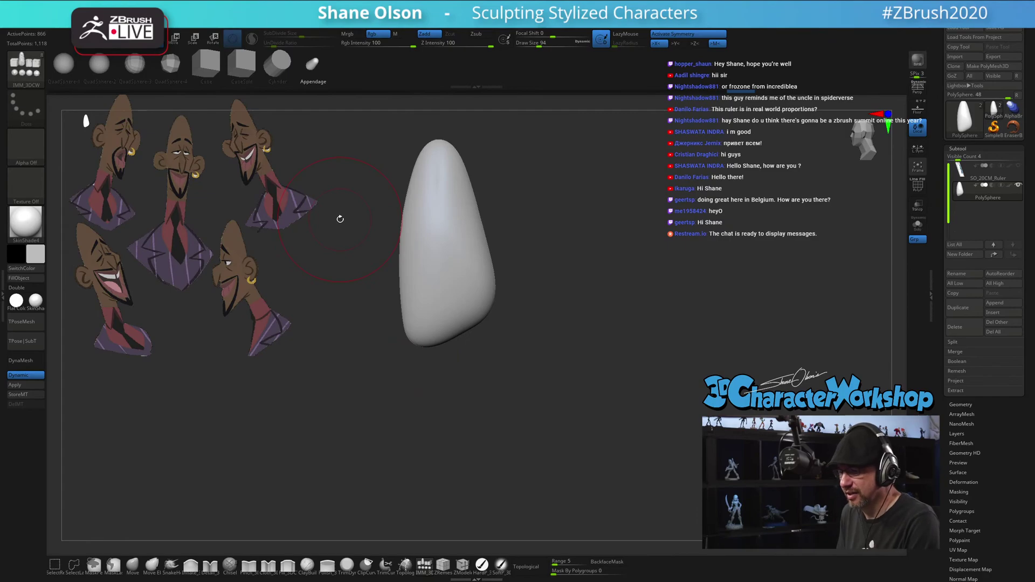
click(278, 72)
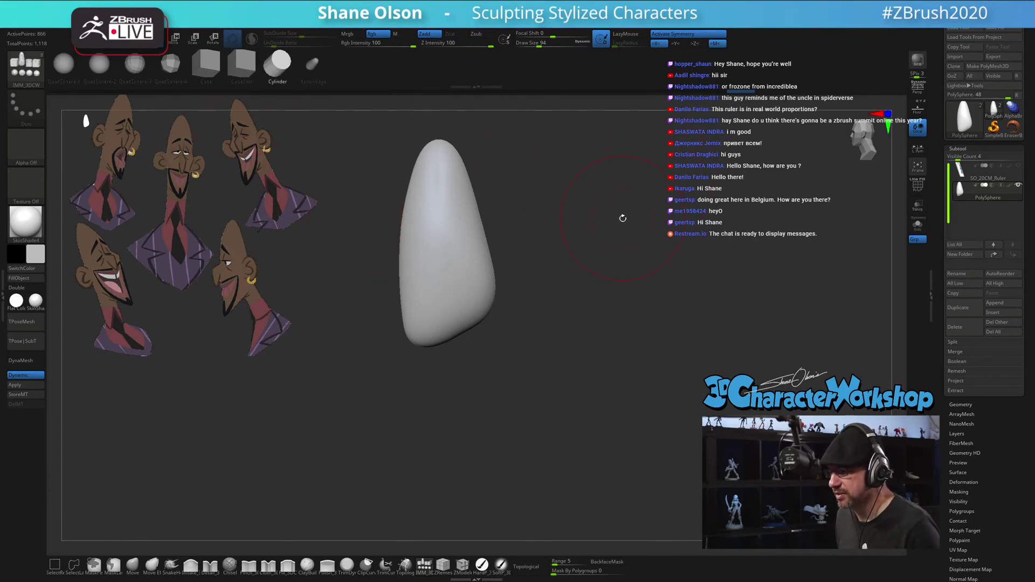
key(s)
drag(621, 218, 547, 291)
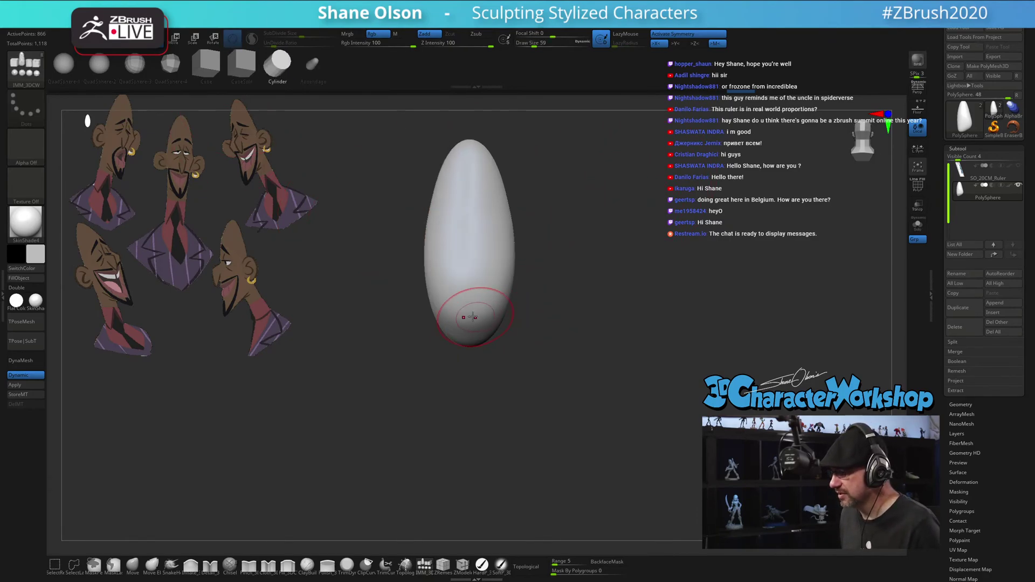
mouse_move(473, 317)
mouse_down()
mouse_move(484, 348)
mouse_move(475, 332)
mouse_up()
drag(573, 293, 632, 292)
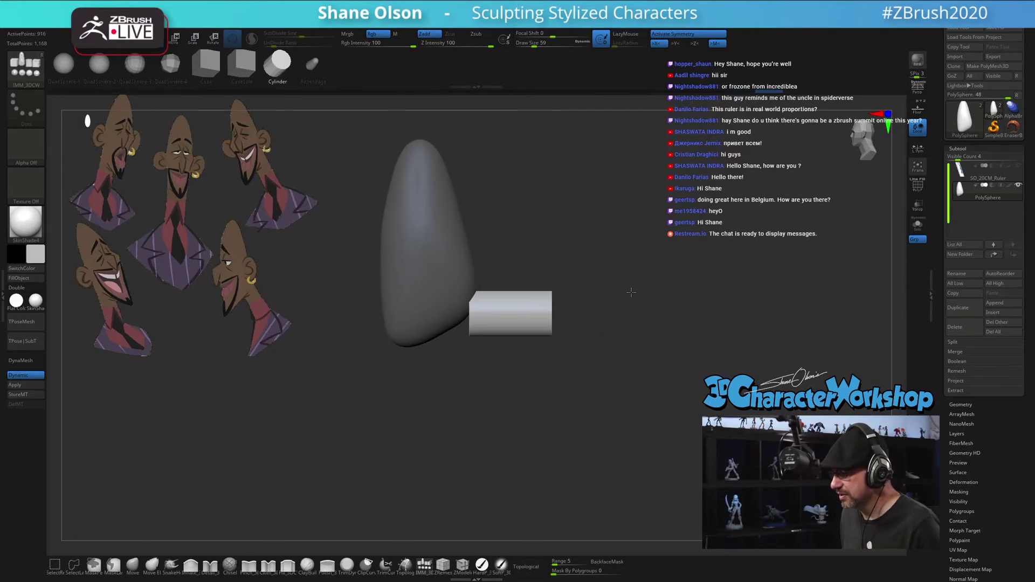
Rotate the neck cylinder to slope down and back from the head and move it up under the jaw
key(w)
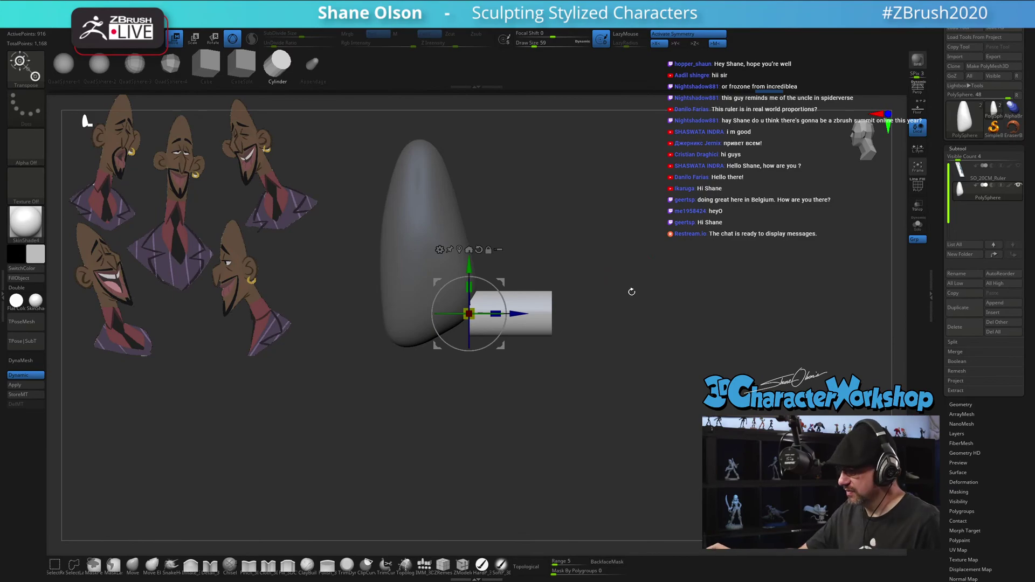
drag(459, 278, 499, 291)
drag(502, 278, 502, 279)
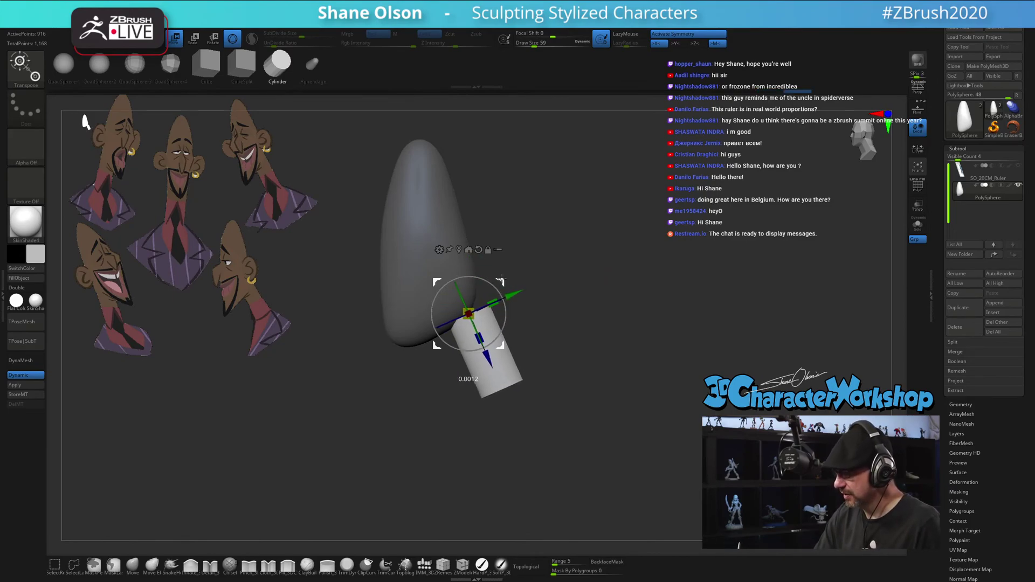
drag(469, 313, 491, 283)
ctrl+right_drag(536, 303, 540, 323)
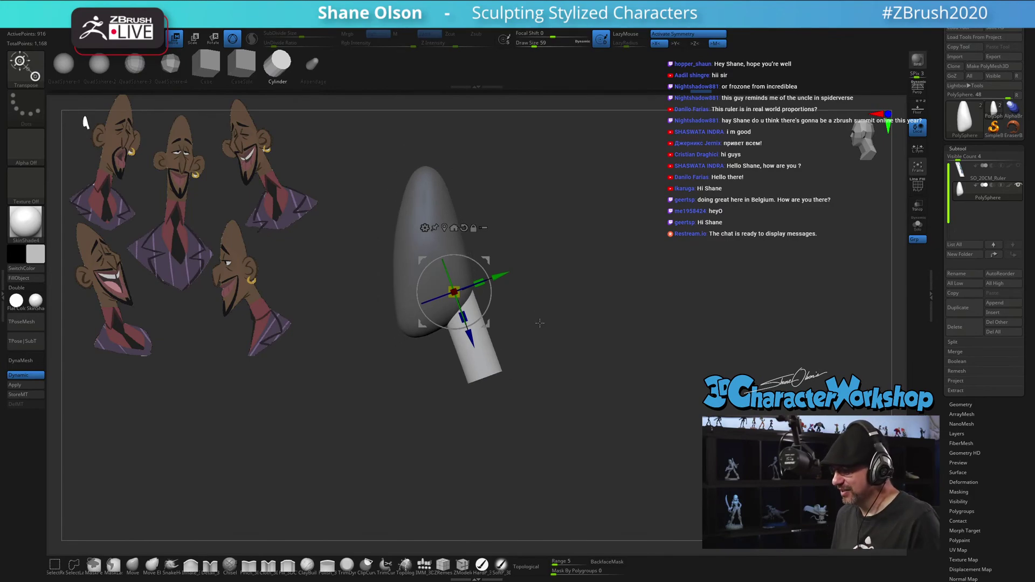
ctrl+right_drag(497, 241, 521, 270)
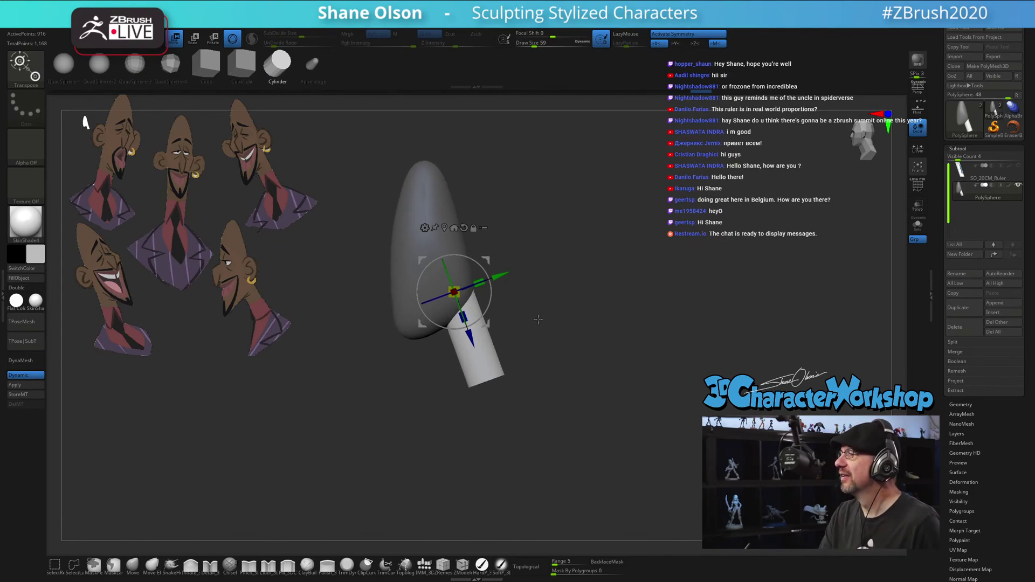
drag(536, 300, 547, 306)
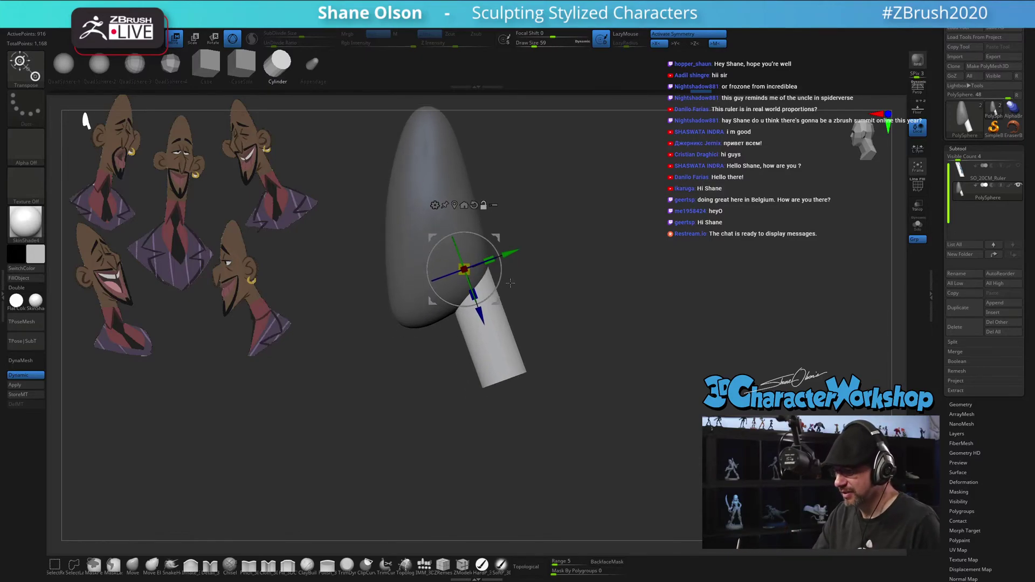
Insert a QuadSphere-2 at the lower end of the neck and move it up against the cylinder as the shoulder mass
key(q)
mouse_move(535, 432)
mouse_down()
mouse_move(558, 423)
mouse_move(503, 434)
mouse_up()
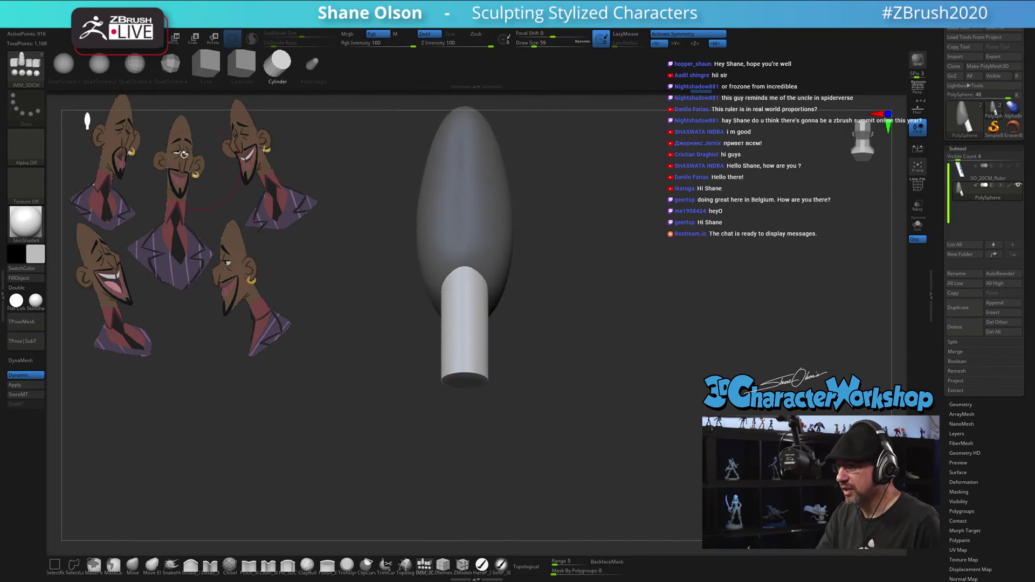
click(100, 64)
drag(507, 382, 462, 395)
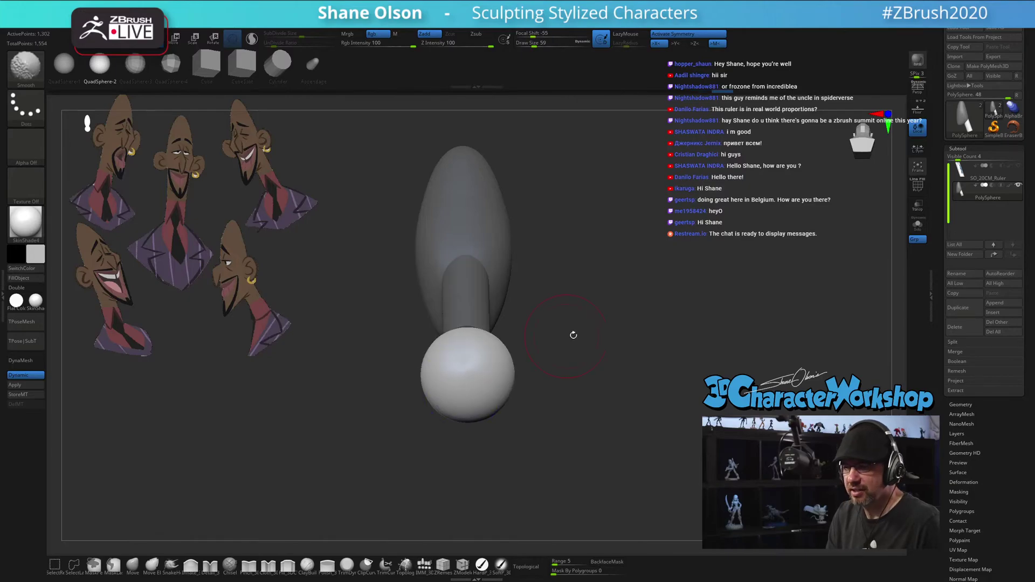
mouse_move(573, 335)
mouse_down()
mouse_move(624, 346)
mouse_move(625, 404)
mouse_up()
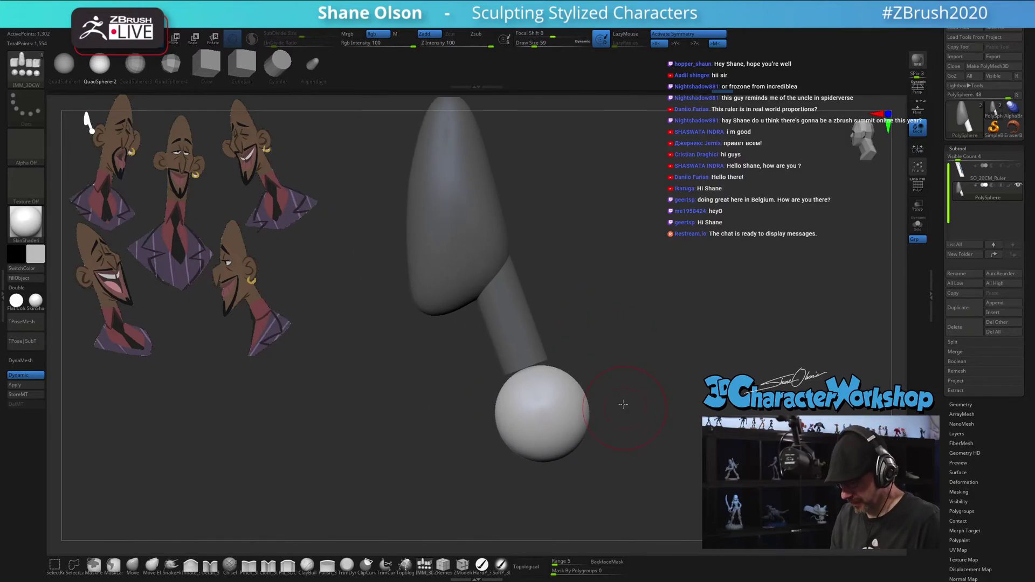
key(w)
drag(543, 412, 536, 395)
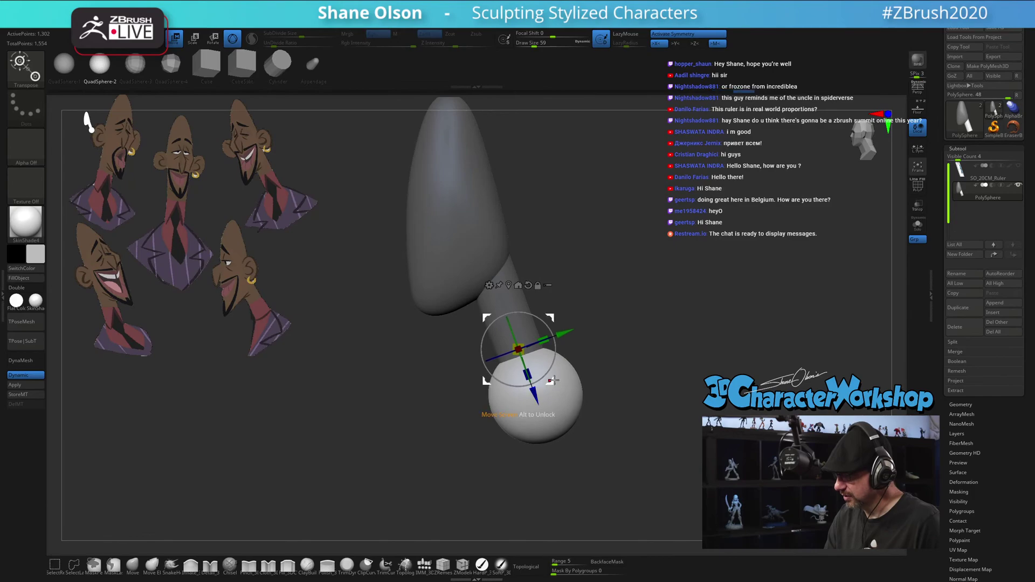
Stretch the sphere into a wide shoulder shape with the Move brush at draw size 94
click(132, 564)
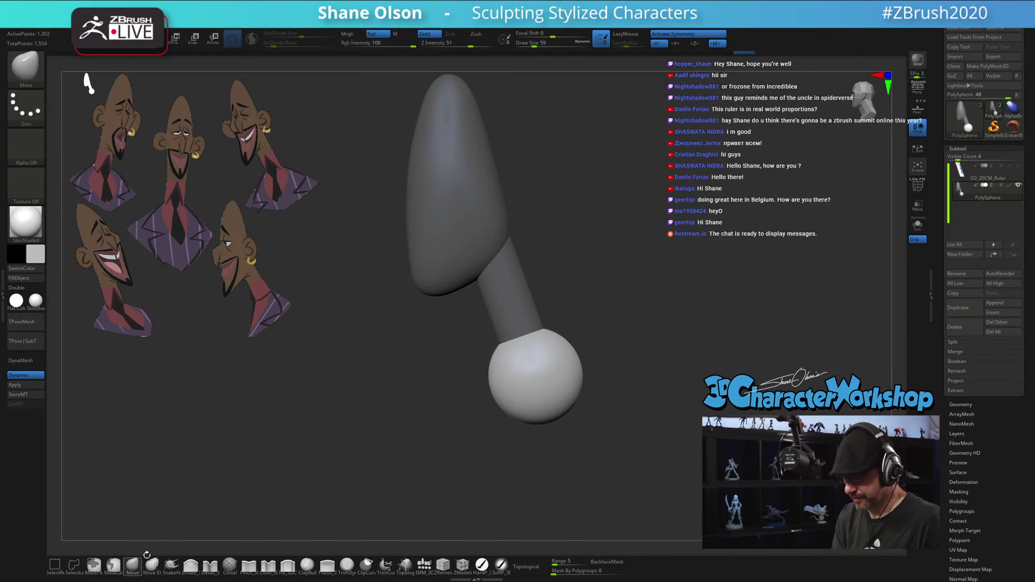
key(s)
drag(612, 356, 560, 340)
key(s)
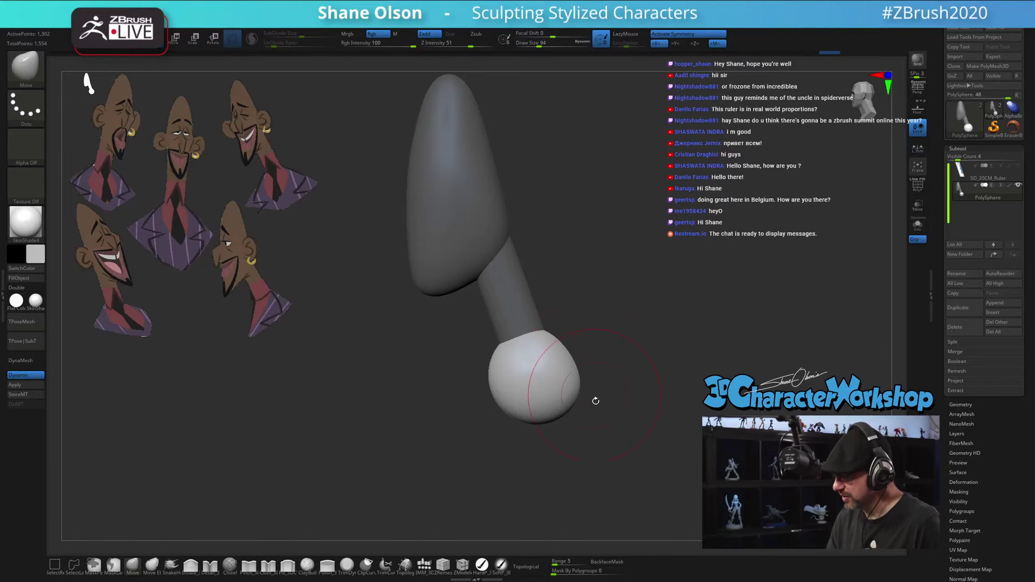
drag(519, 400, 501, 422)
mouse_move(520, 407)
right_down()
mouse_move(582, 434)
mouse_move(609, 432)
right_up()
drag(518, 393, 525, 392)
mouse_move(575, 401)
right_down()
mouse_move(561, 358)
mouse_move(603, 372)
mouse_move(610, 353)
mouse_move(604, 397)
mouse_move(513, 397)
right_up()
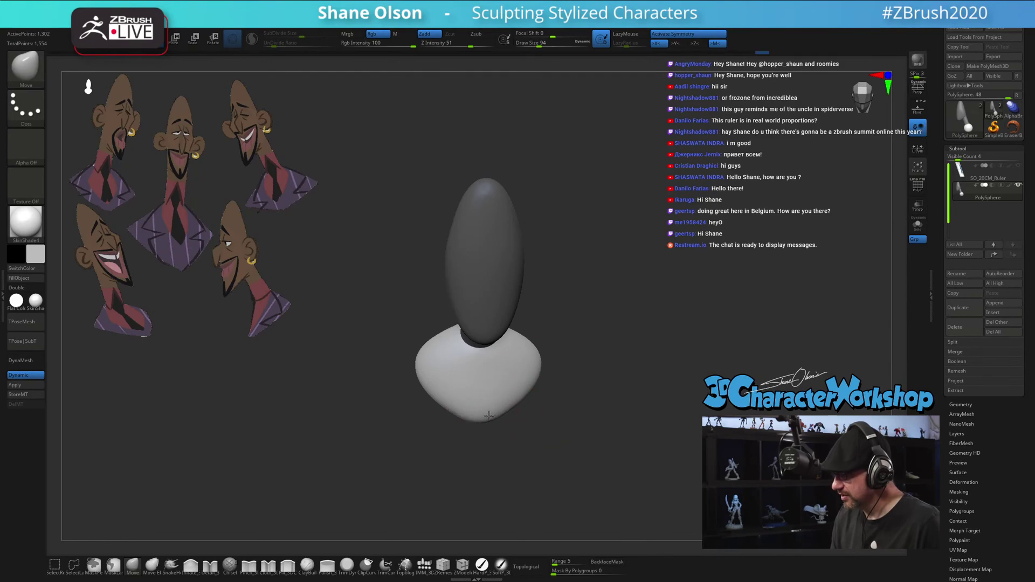
Pull out the back of the shoulder mass and shape its outline from below with the Move brush
right_drag(561, 428, 591, 399)
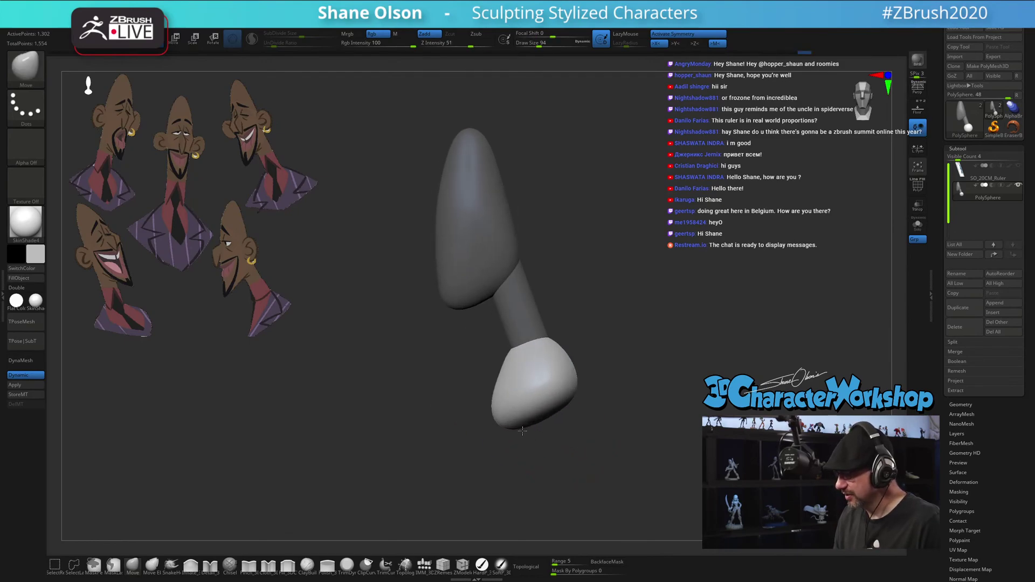
drag(580, 379, 577, 390)
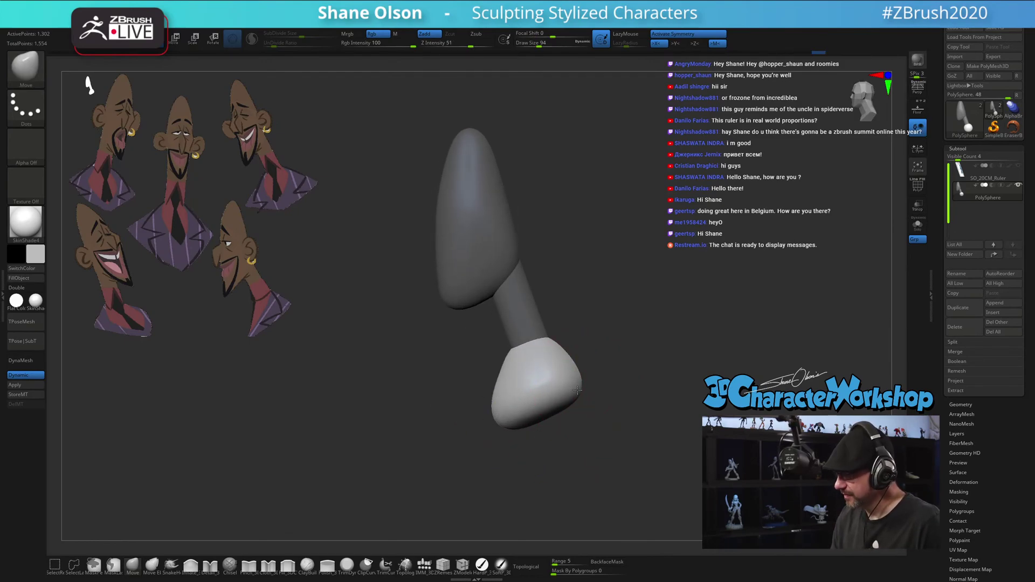
mouse_move(591, 397)
right_down()
mouse_move(557, 431)
mouse_move(589, 398)
right_up()
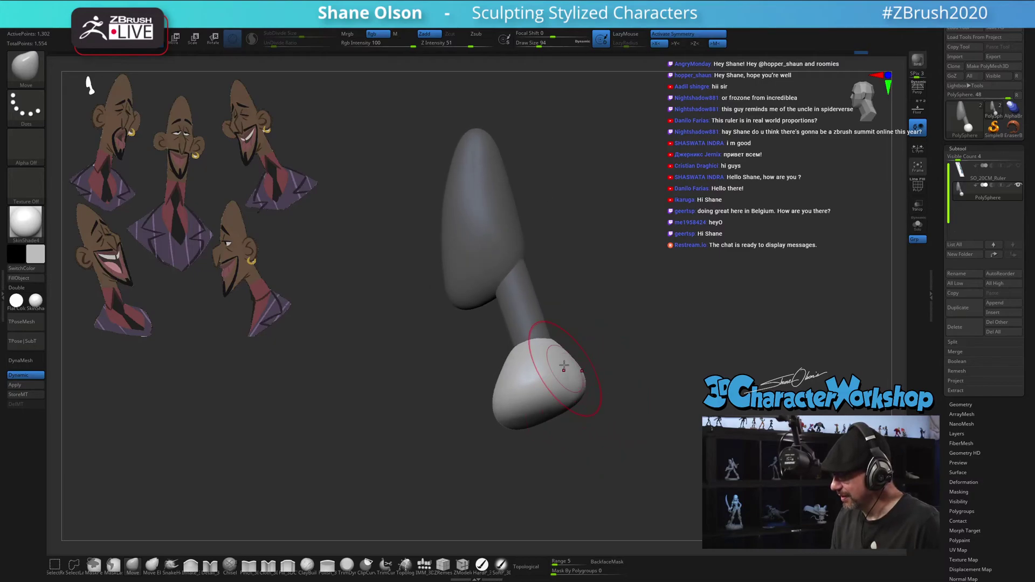
mouse_move(565, 355)
right_down()
mouse_move(596, 423)
mouse_move(620, 423)
mouse_move(571, 404)
mouse_move(588, 399)
mouse_move(557, 275)
right_up()
mouse_move(543, 299)
mouse_down()
mouse_move(569, 324)
mouse_move(557, 307)
mouse_up()
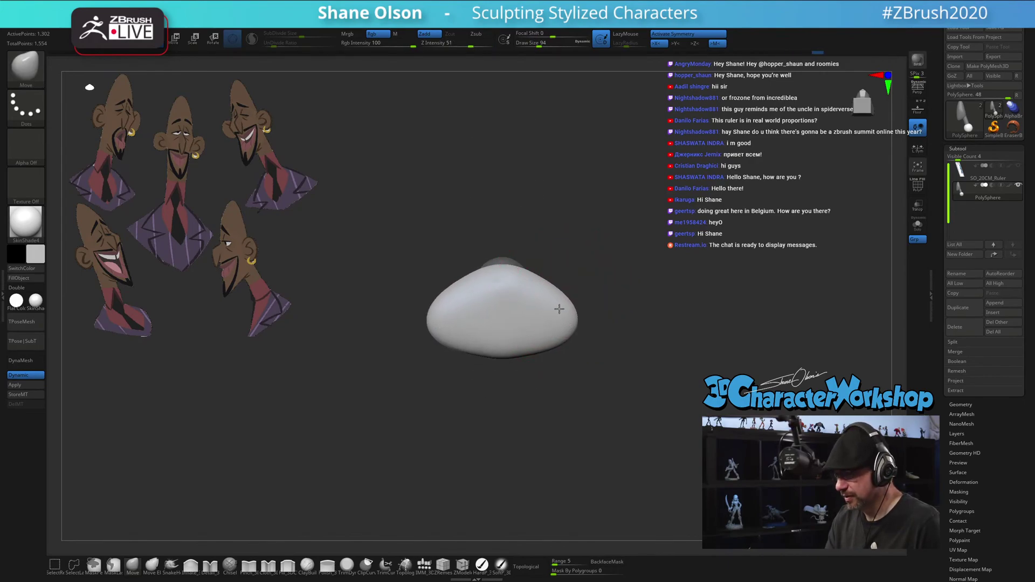
Refine the slope of the shoulders and their side profile against the reference drawings with the Move brush
right_drag(563, 334, 555, 454)
alt+right_drag(566, 404, 565, 447)
drag(543, 351, 536, 357)
right_drag(534, 357, 580, 392)
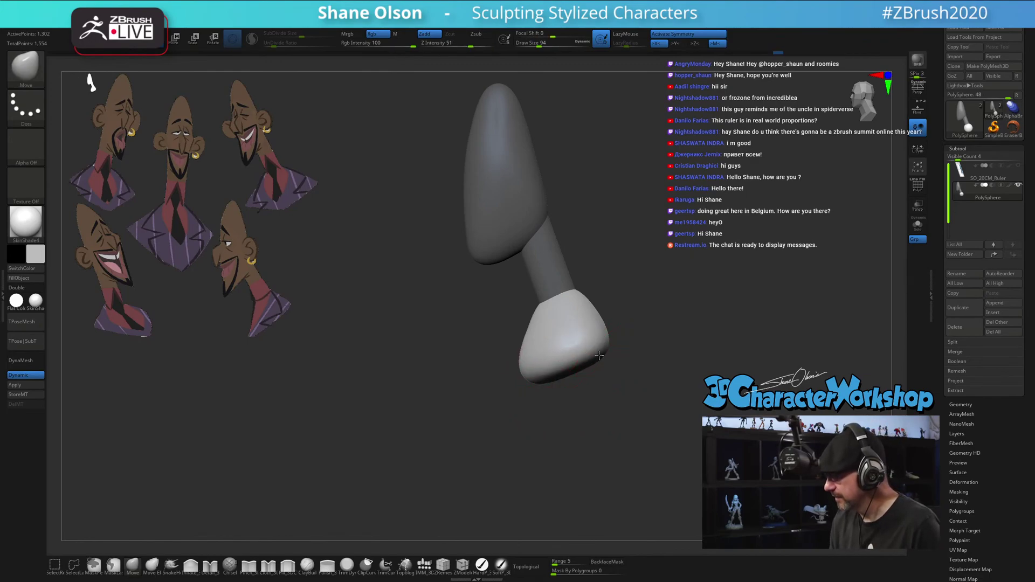
mouse_move(639, 404)
right_down()
mouse_move(622, 366)
mouse_move(615, 388)
mouse_move(683, 386)
mouse_move(617, 464)
mouse_move(680, 467)
mouse_move(675, 426)
mouse_move(661, 441)
mouse_move(599, 452)
right_up()
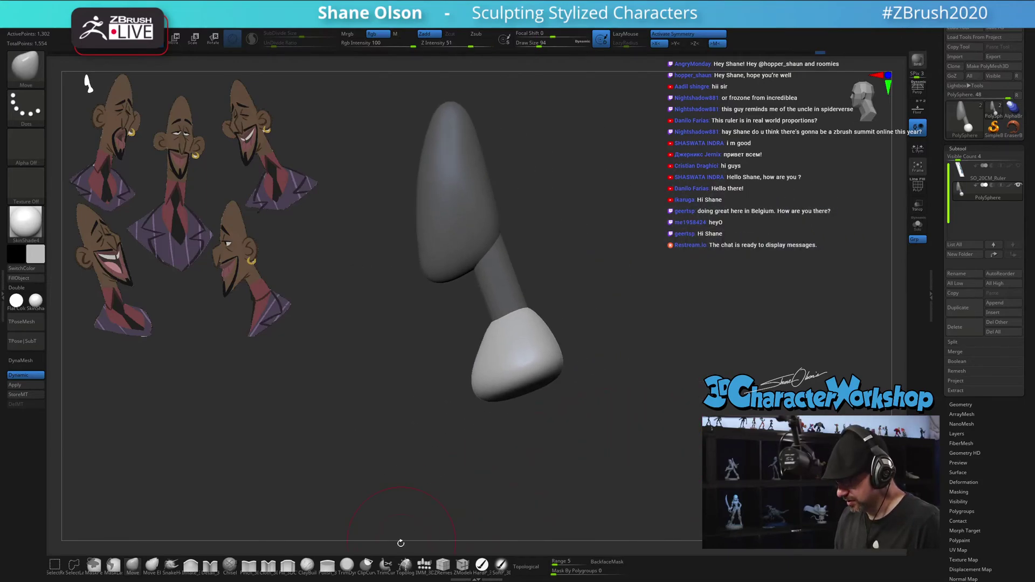
Cut the underside of the shoulder mass flat along a slanted line with the Clip Curve brush
click(366, 565)
ctrl+shift+drag(604, 348, 384, 419)
mouse_move(549, 429)
mouse_down()
mouse_move(561, 430)
mouse_move(512, 432)
mouse_move(563, 433)
mouse_move(566, 424)
mouse_up()
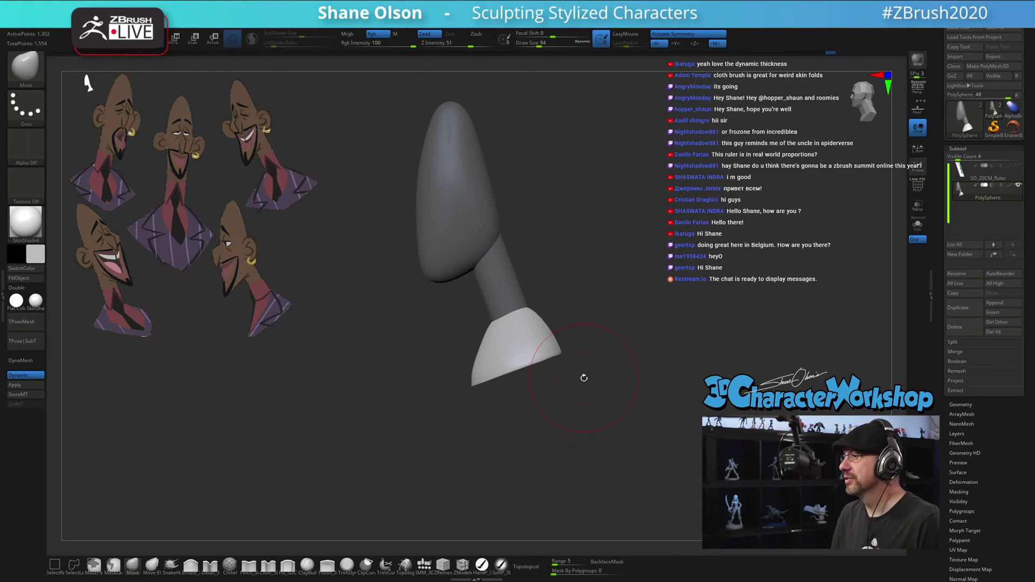
Reduce the brush's draw size and smooth the upper surface of the shoulders from three-quarter and side views
drag(582, 406, 585, 425)
key(s)
shift+drag(508, 354, 531, 347)
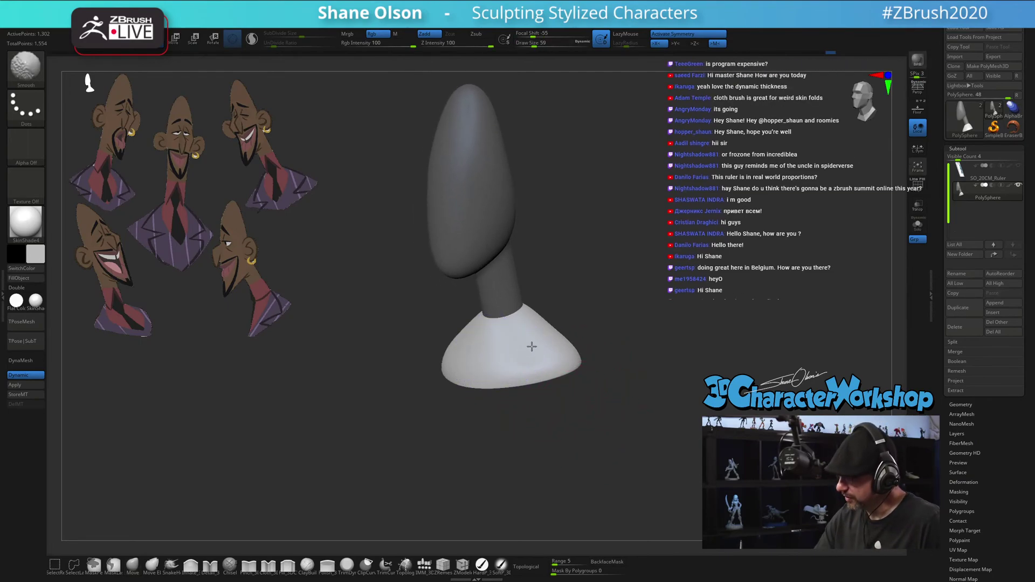
mouse_move(568, 418)
mouse_down()
mouse_move(608, 423)
mouse_move(602, 442)
mouse_up()
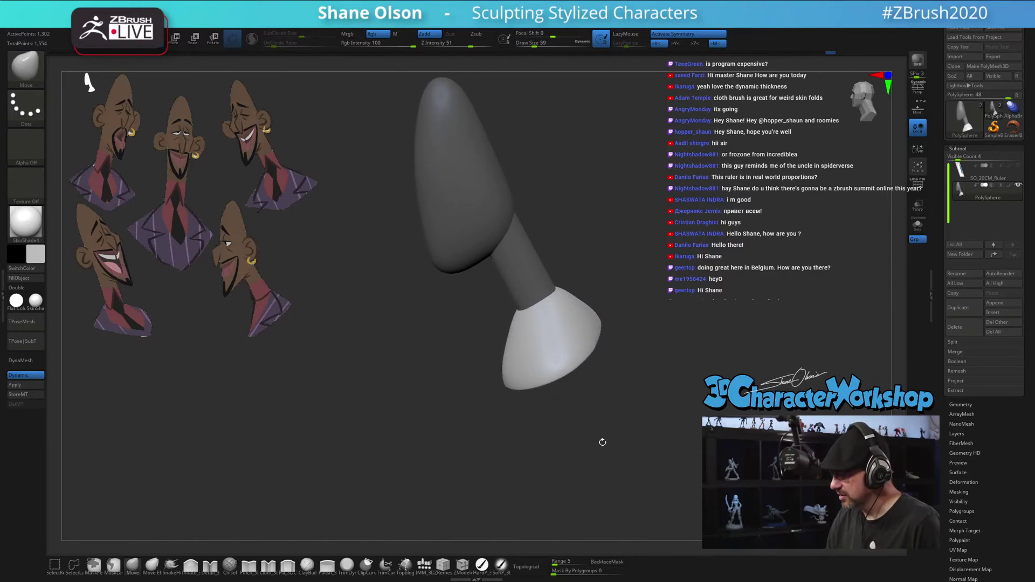
shift+drag(575, 337, 572, 305)
mouse_move(625, 415)
mouse_down()
mouse_move(595, 431)
mouse_move(614, 411)
mouse_move(636, 413)
mouse_move(620, 418)
mouse_move(629, 386)
mouse_move(601, 323)
mouse_up()
Set the Move brush's draw size to 80 and shape the shoulders' outline from below and from the front
key(s)
key(s)
mouse_move(604, 371)
mouse_down()
mouse_move(617, 314)
mouse_move(628, 296)
mouse_move(632, 304)
mouse_up()
key(s)
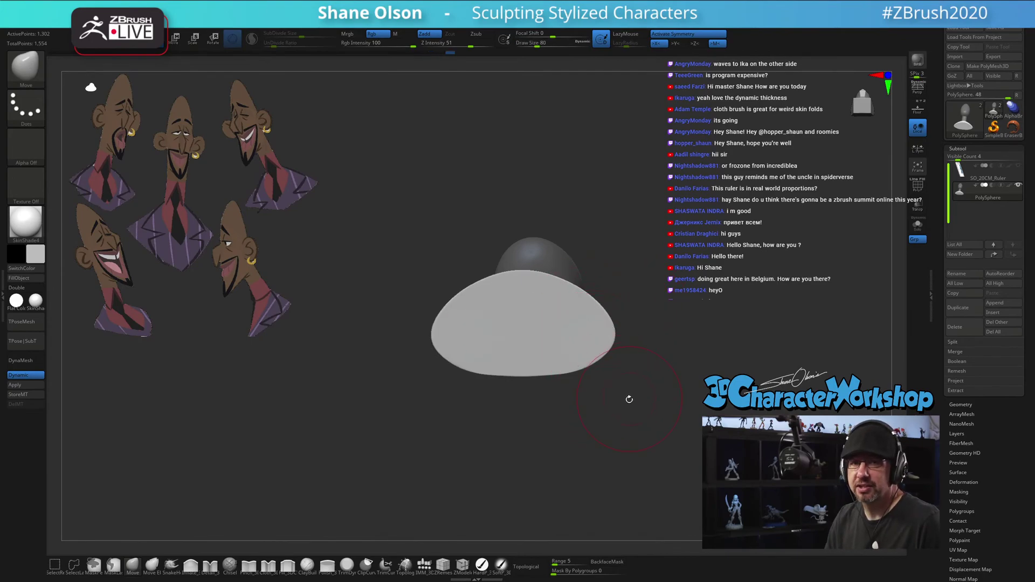
drag(629, 399, 624, 386)
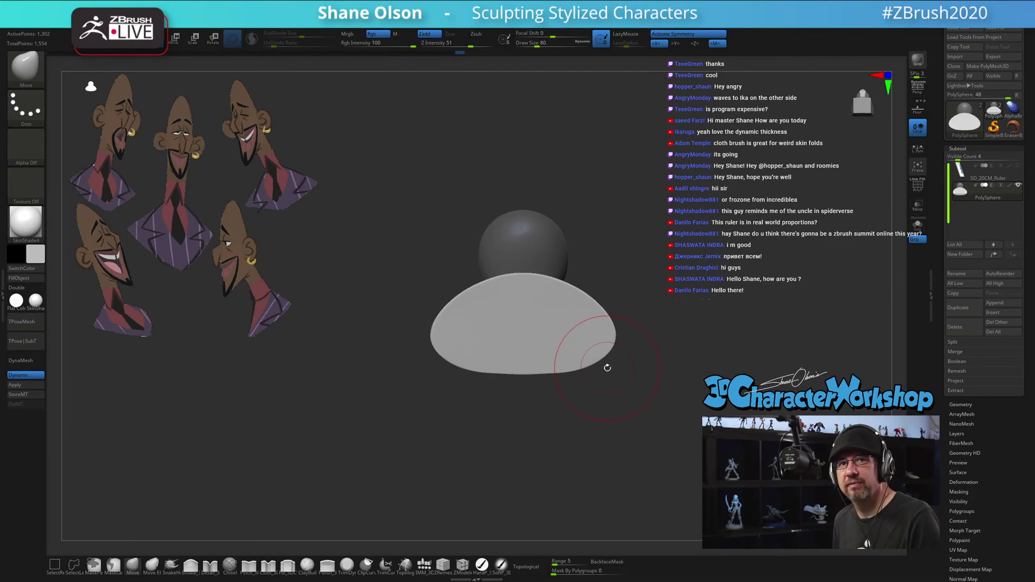
mouse_move(649, 419)
mouse_down()
mouse_move(636, 360)
mouse_move(600, 344)
mouse_move(608, 330)
mouse_move(637, 473)
mouse_move(635, 431)
mouse_move(663, 421)
mouse_up()
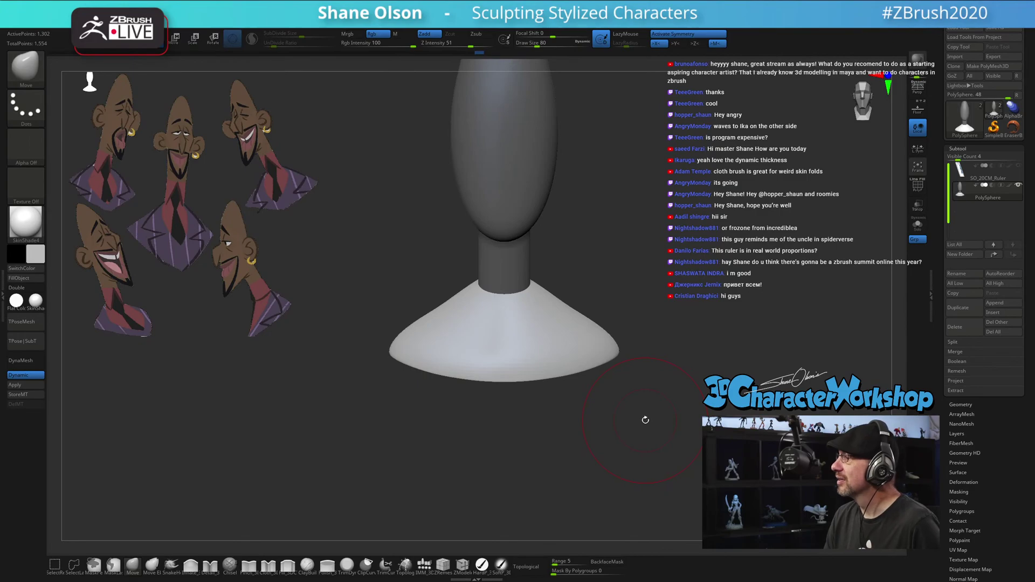
alt+drag(645, 420, 614, 427)
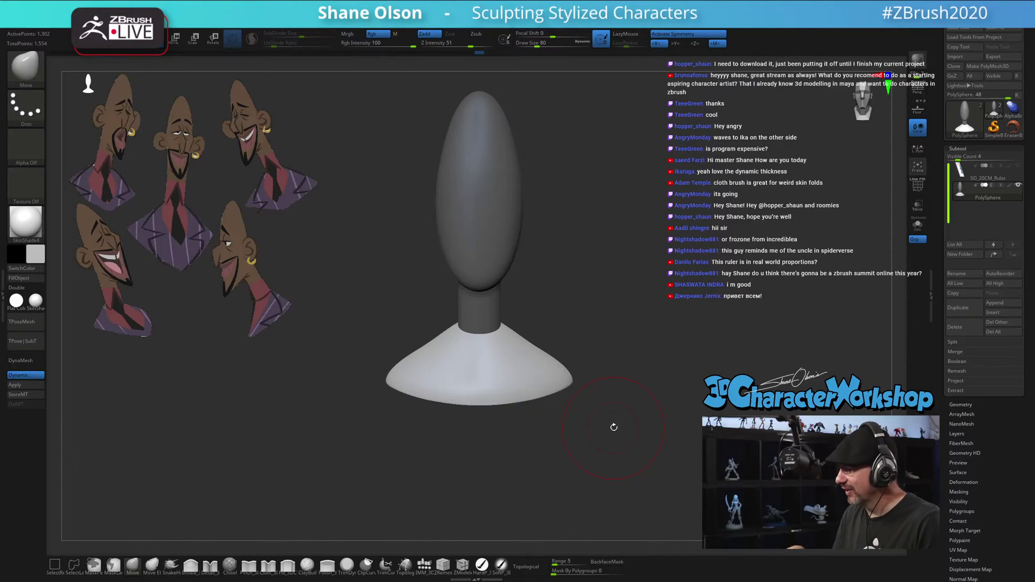
mouse_move(612, 426)
mouse_down()
mouse_move(674, 403)
mouse_move(638, 414)
mouse_up()
Smooth the tops and front of the shoulders at draw size 56
key(s)
mouse_move(547, 368)
shift+mouse_down()
mouse_move(548, 353)
mouse_move(541, 385)
shift+mouse_up()
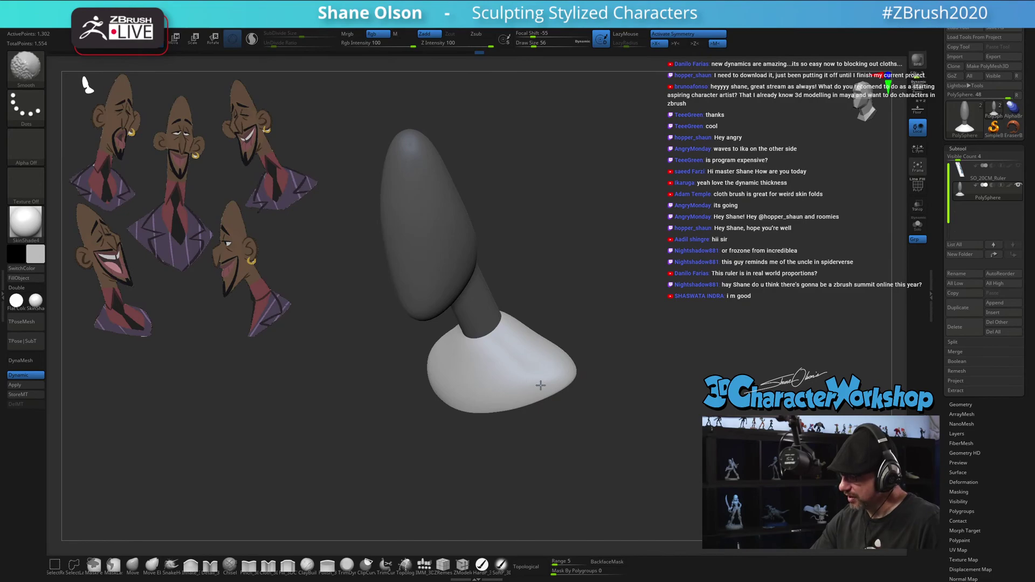
mouse_move(575, 347)
mouse_down()
mouse_move(575, 358)
mouse_move(615, 370)
mouse_up()
shift+drag(539, 362, 498, 364)
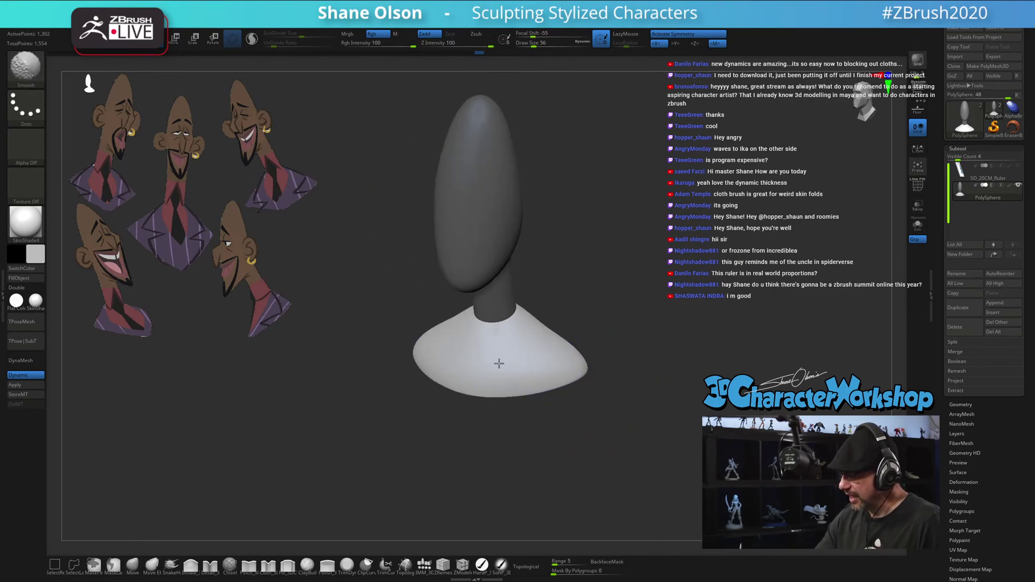
mouse_move(590, 372)
mouse_down()
mouse_move(602, 411)
mouse_move(610, 404)
mouse_move(583, 428)
mouse_move(555, 415)
mouse_move(575, 408)
mouse_move(568, 395)
mouse_move(574, 429)
mouse_move(591, 405)
mouse_move(571, 416)
mouse_move(658, 425)
mouse_up()
Enlarge the Move brush's draw size to 74 and shape the slopes of the shoulders from the front and three-quarter views
key(s)
click(565, 404)
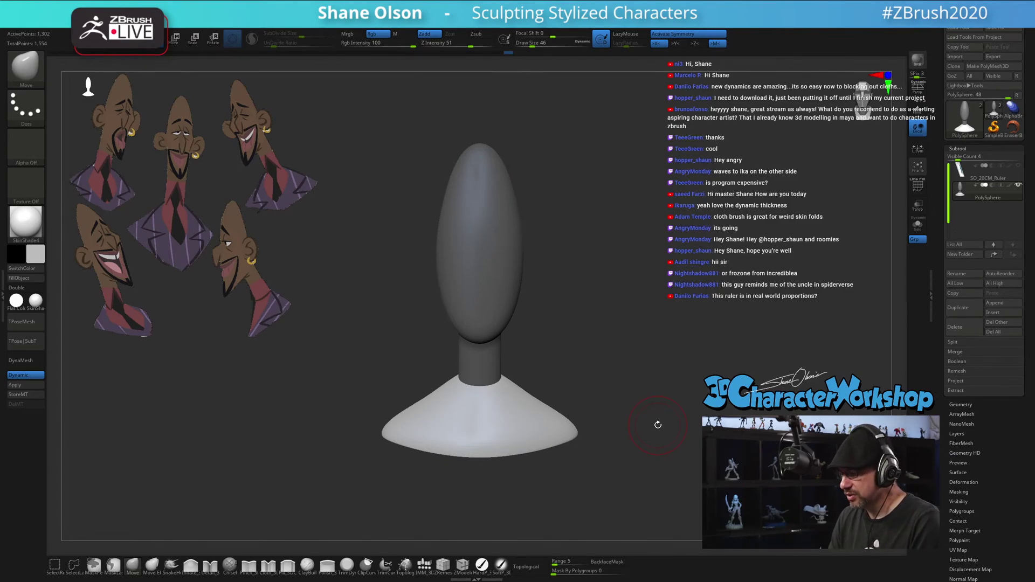
key(s)
drag(577, 351, 580, 351)
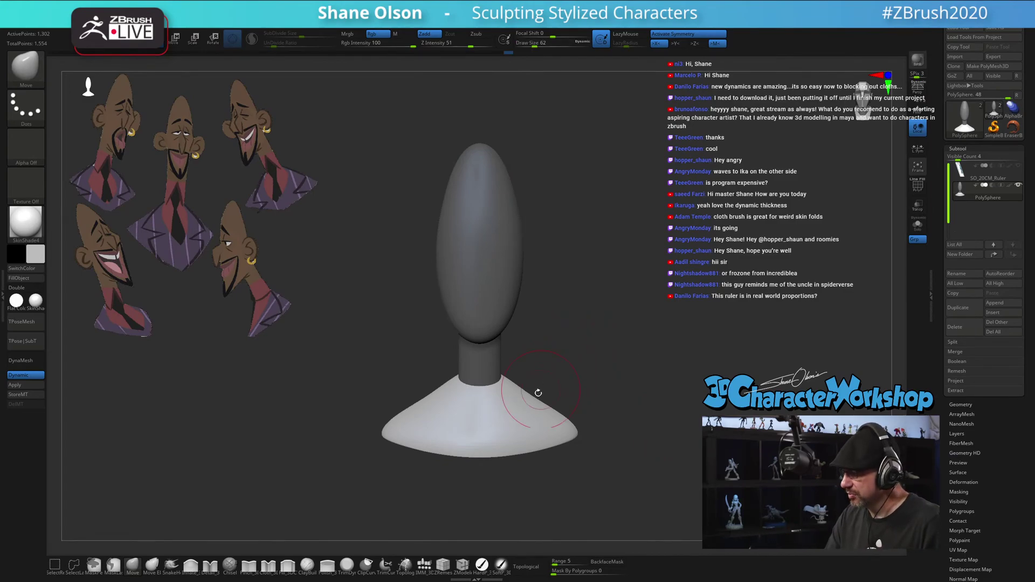
drag(532, 402, 535, 397)
key(bracketright)
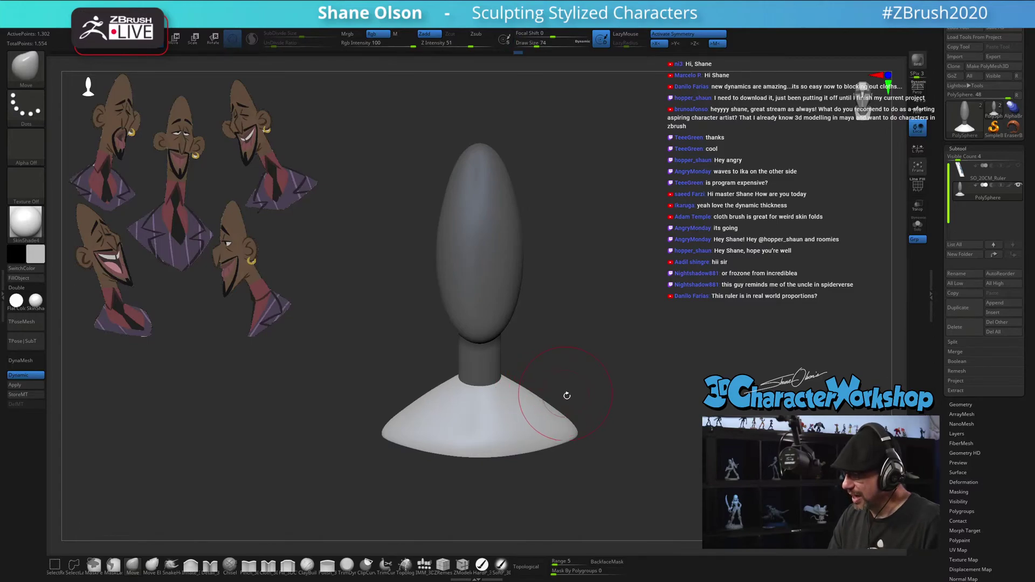
mouse_move(639, 393)
mouse_down()
mouse_move(606, 431)
mouse_move(630, 402)
mouse_move(575, 389)
mouse_up()
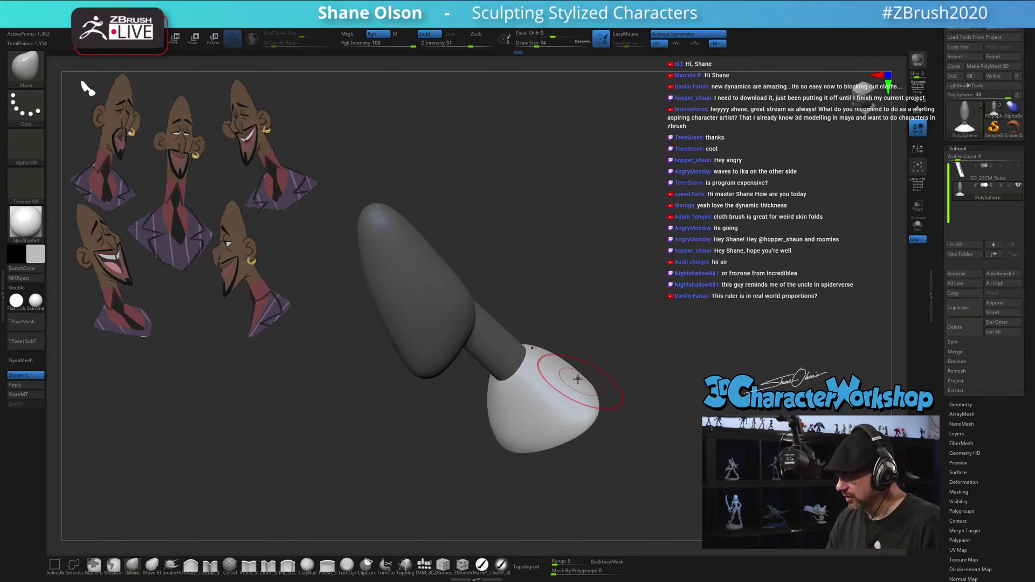
drag(614, 439, 629, 419)
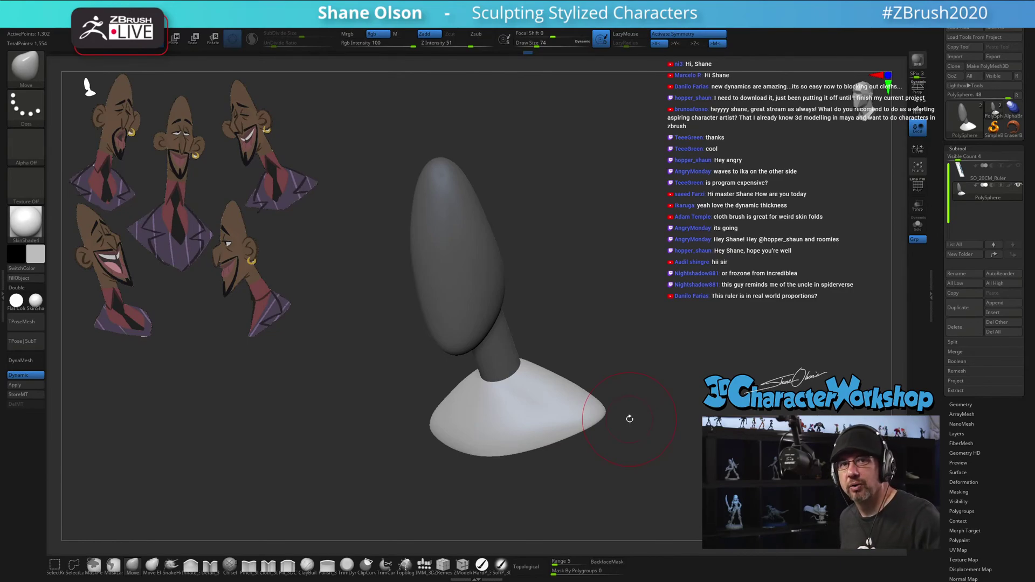
Smooth the upper surface of the shoulders beside the neck
mouse_move(642, 439)
mouse_down()
mouse_move(654, 423)
mouse_move(659, 443)
mouse_move(637, 454)
mouse_move(654, 434)
mouse_move(612, 439)
mouse_move(615, 455)
mouse_move(606, 453)
mouse_up()
key(shift)
shift+drag(555, 374, 573, 374)
mouse_move(626, 435)
shift+mouse_down()
mouse_move(654, 415)
mouse_move(638, 449)
shift+mouse_up()
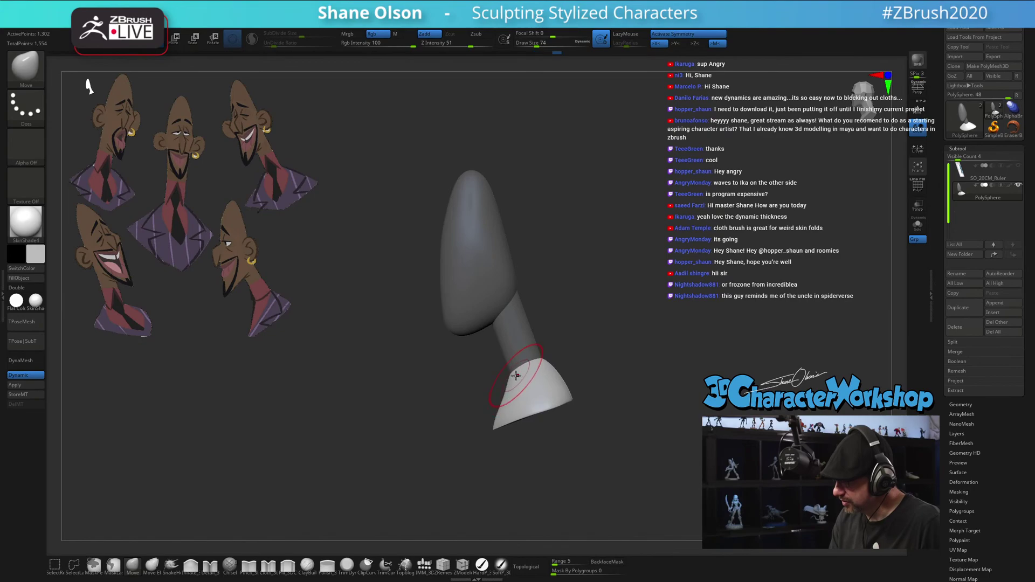
Reshape the front and lower edge of the shoulders with the Move brush at draw size 74, then smooth them
drag(517, 444, 525, 453)
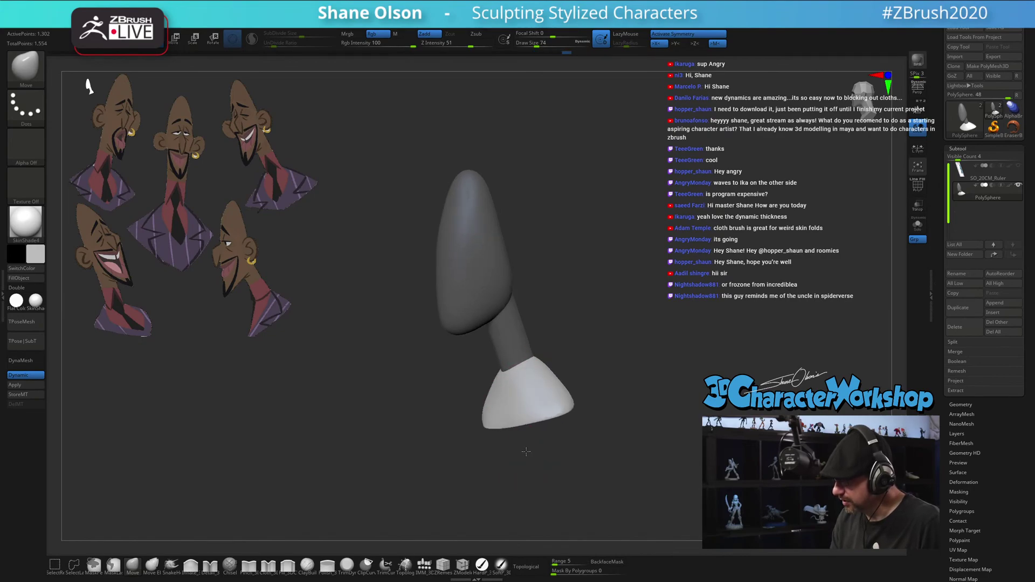
drag(506, 417, 495, 422)
mouse_move(529, 457)
mouse_down()
mouse_move(539, 443)
mouse_move(533, 453)
mouse_up()
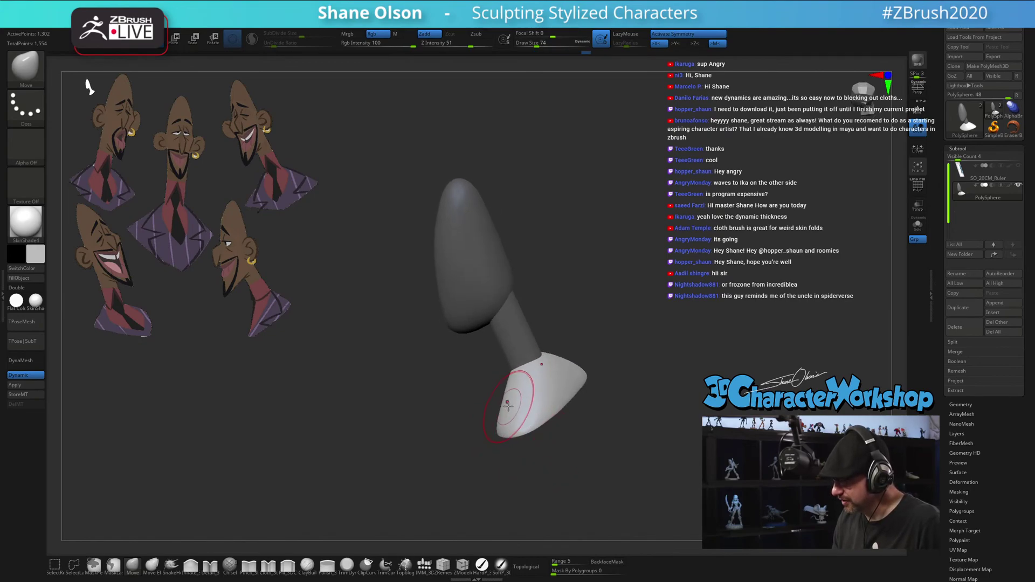
drag(511, 396, 509, 400)
drag(520, 460, 504, 465)
shift+drag(529, 420, 475, 405)
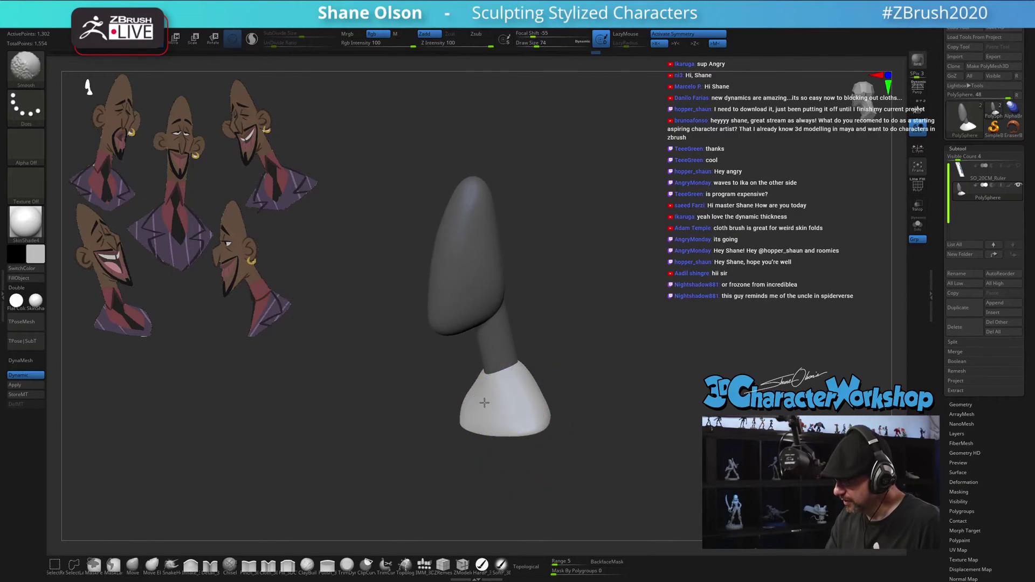
mouse_move(598, 448)
mouse_down()
mouse_move(575, 451)
mouse_move(594, 465)
mouse_move(651, 455)
mouse_move(585, 462)
mouse_move(600, 454)
mouse_up()
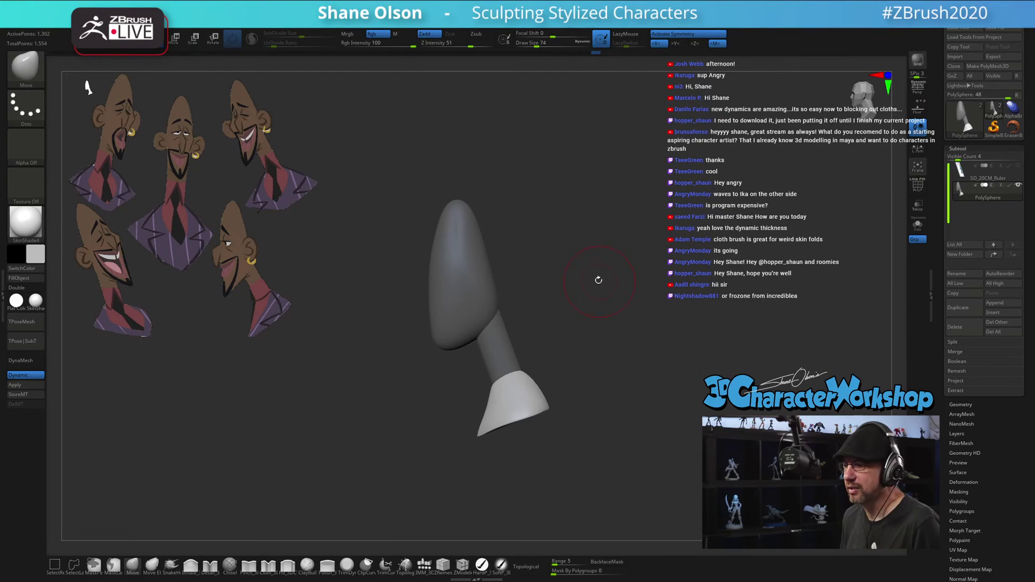
Set the Move brush's draw size to 83 and view the bust from the side and three-quarter angles
key(s)
mouse_move(569, 239)
mouse_down()
mouse_move(601, 248)
mouse_move(569, 248)
mouse_up()
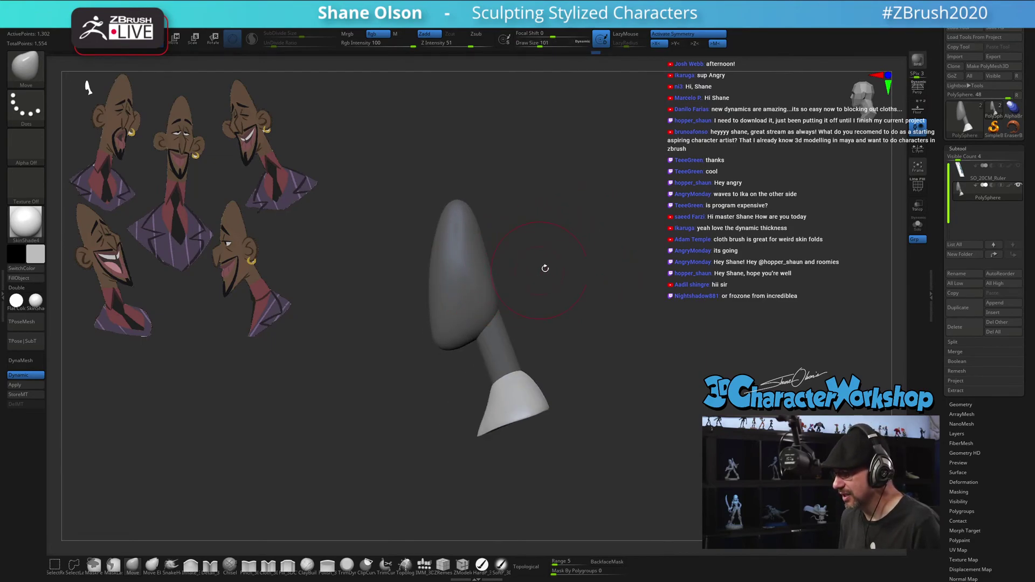
ctrl+right_drag(631, 254, 625, 271)
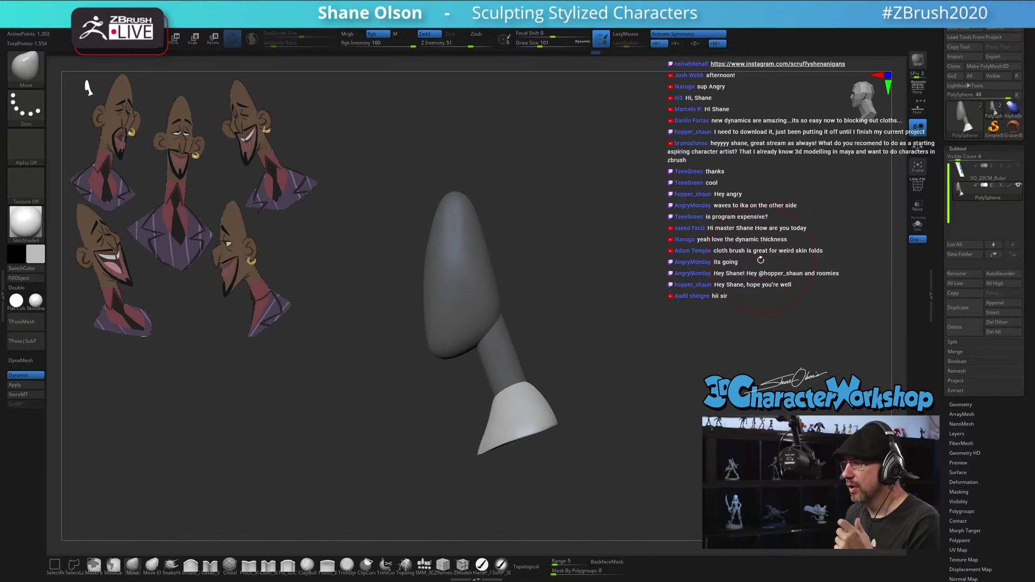
key(s)
click(682, 288)
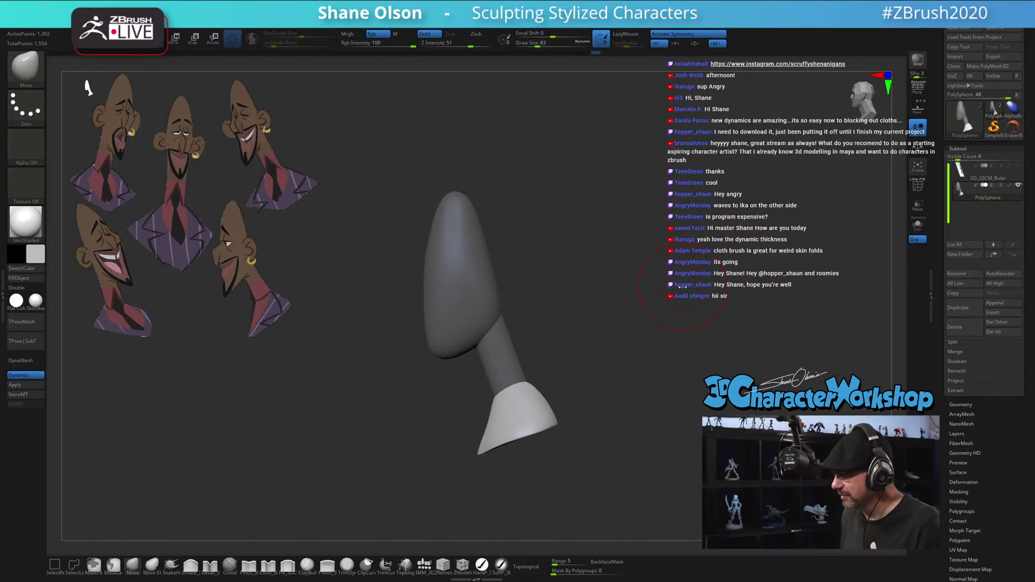
ctrl+right_drag(682, 288, 691, 292)
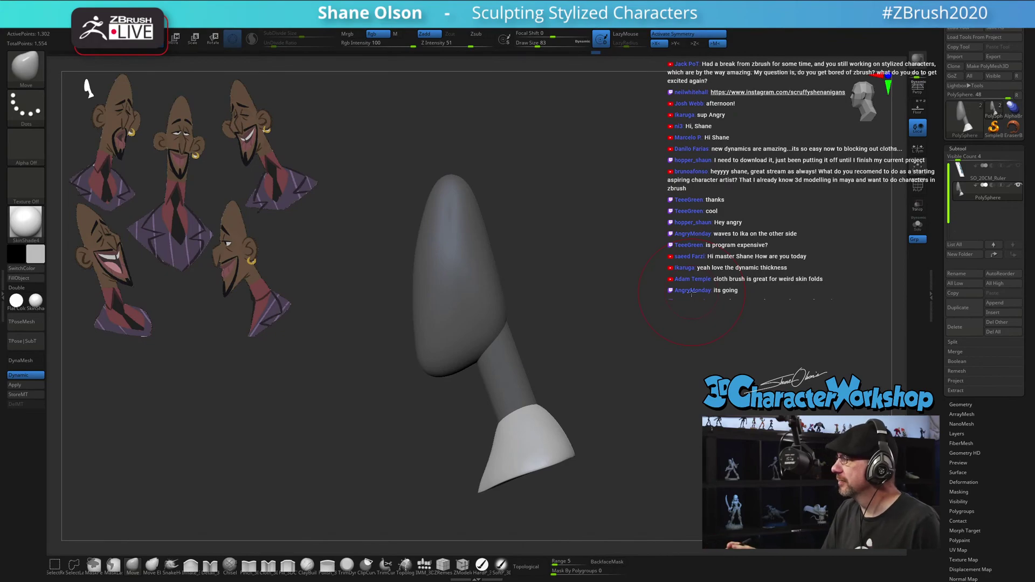
drag(634, 349, 663, 365)
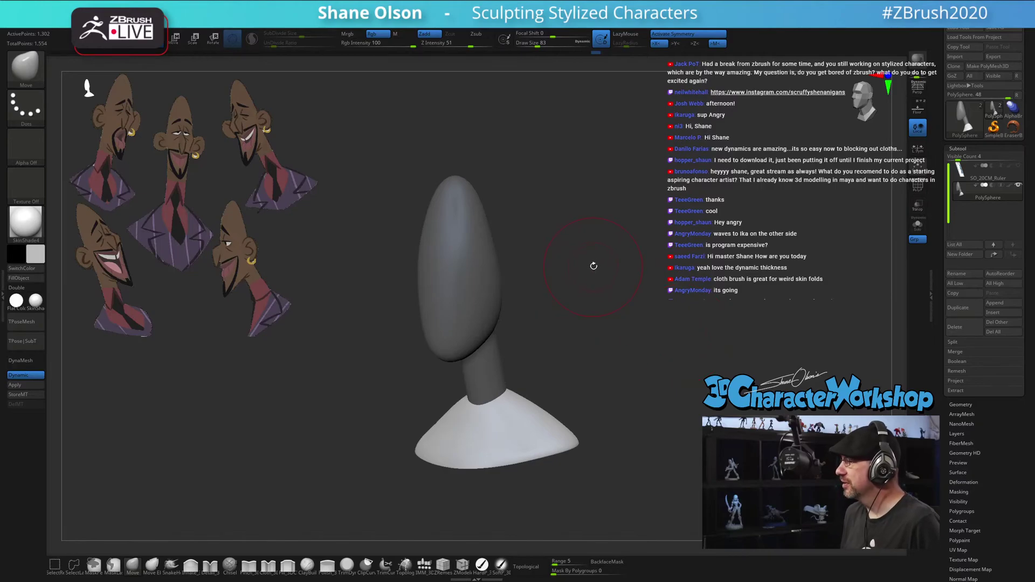
drag(591, 263, 599, 241)
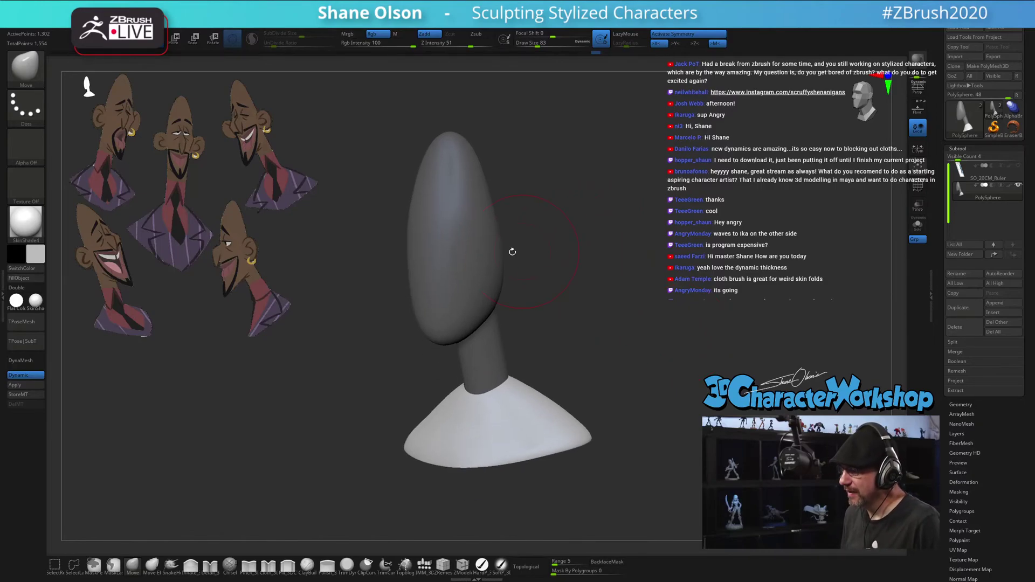
Split the unmasked shoulders off the head and neck into a separate subtool
key(ctrl)
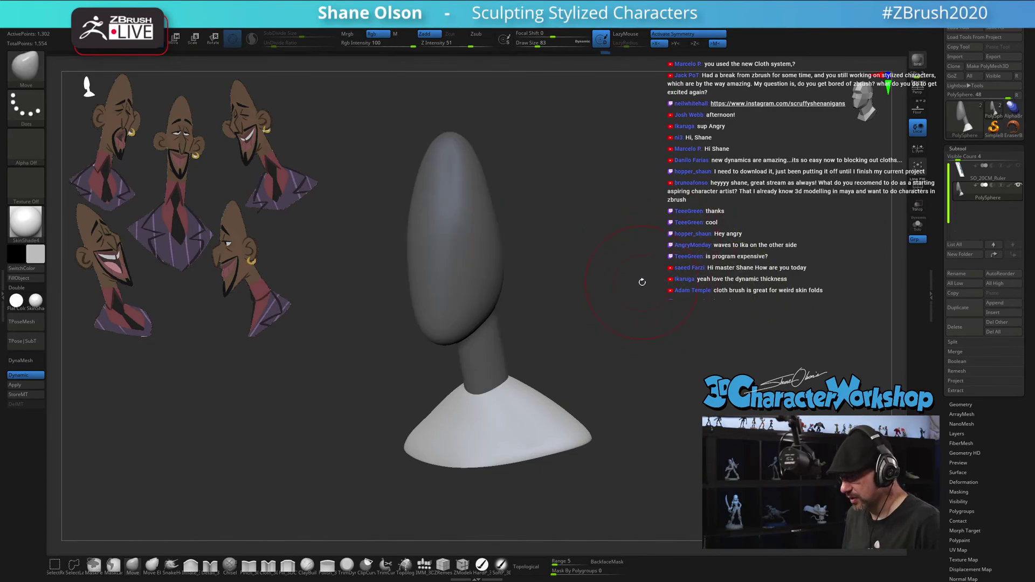
key(3)
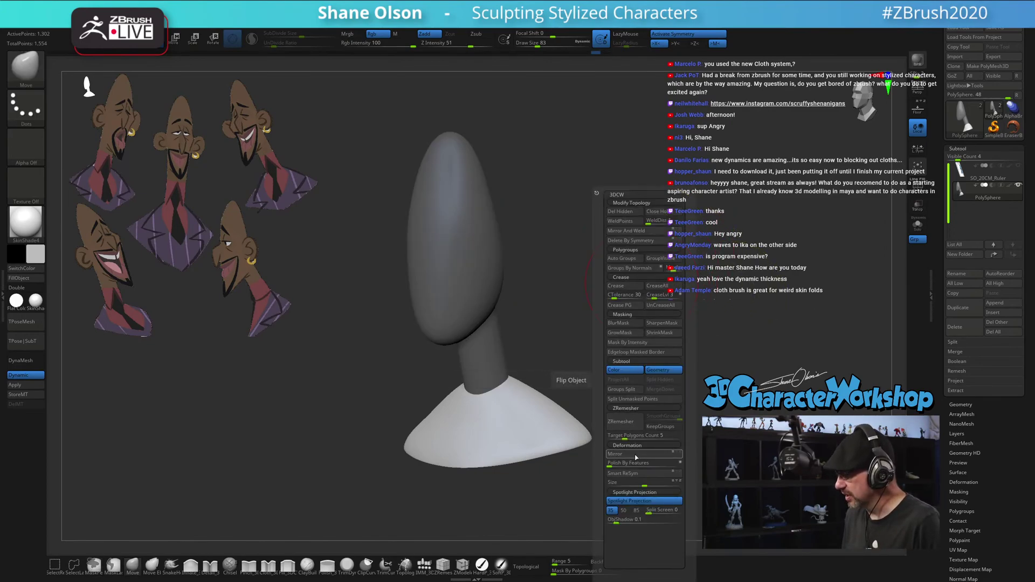
click(633, 399)
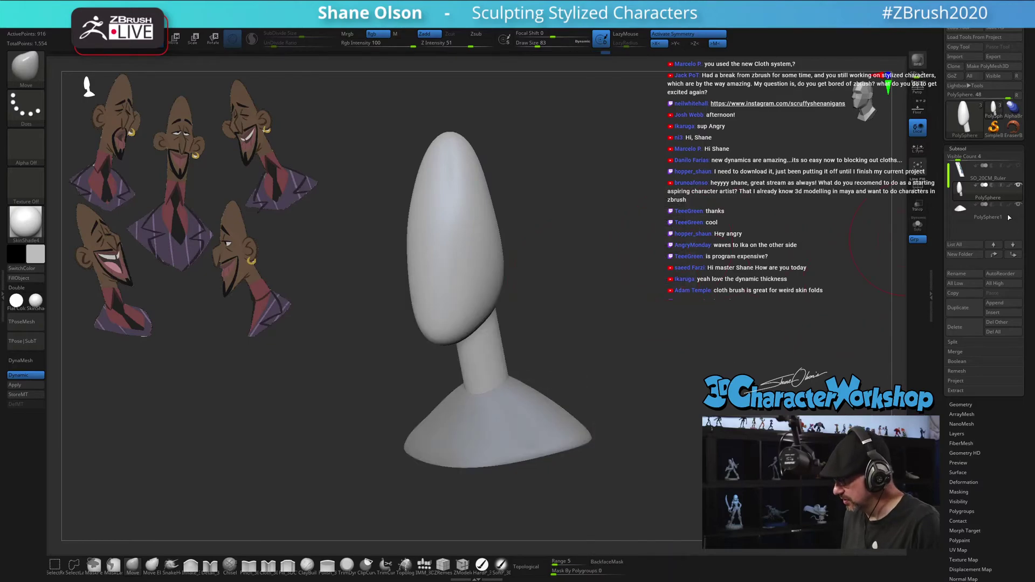
drag(725, 192, 706, 195)
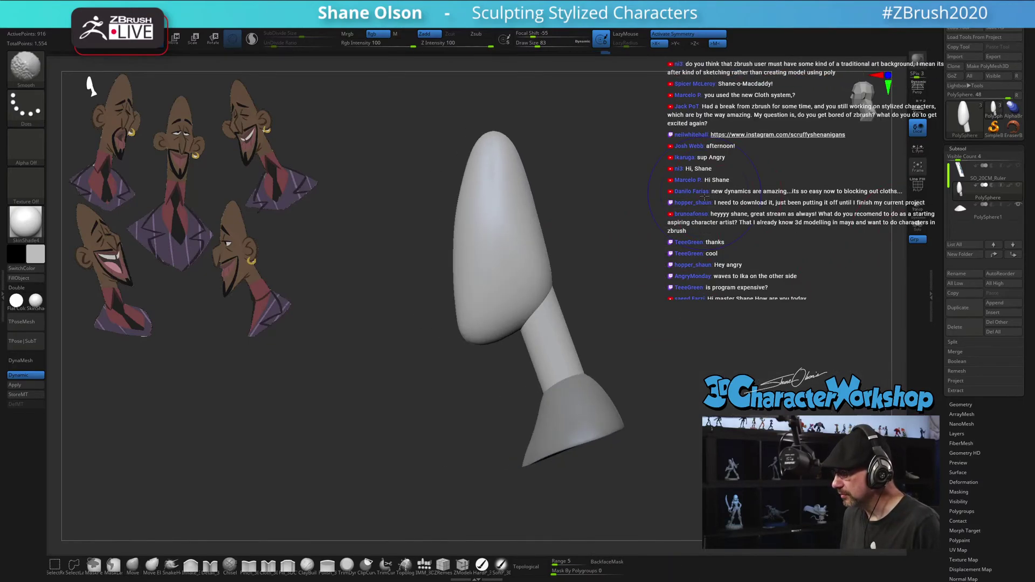
Show the polyframe on the head and neck and shape the chin area with the Move brush at draw size 68
key(shift+f)
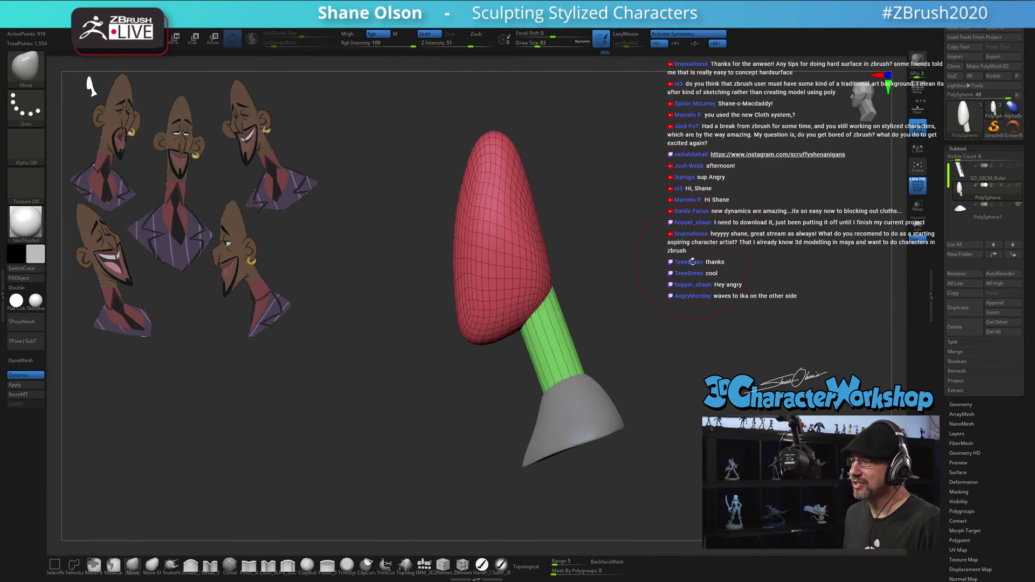
alt+drag(692, 261, 674, 242)
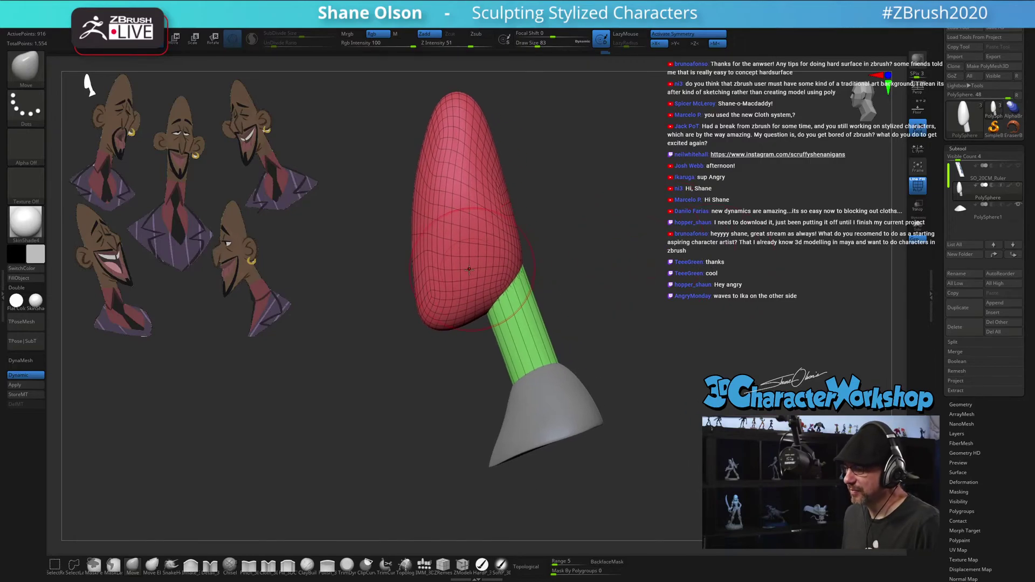
key(s)
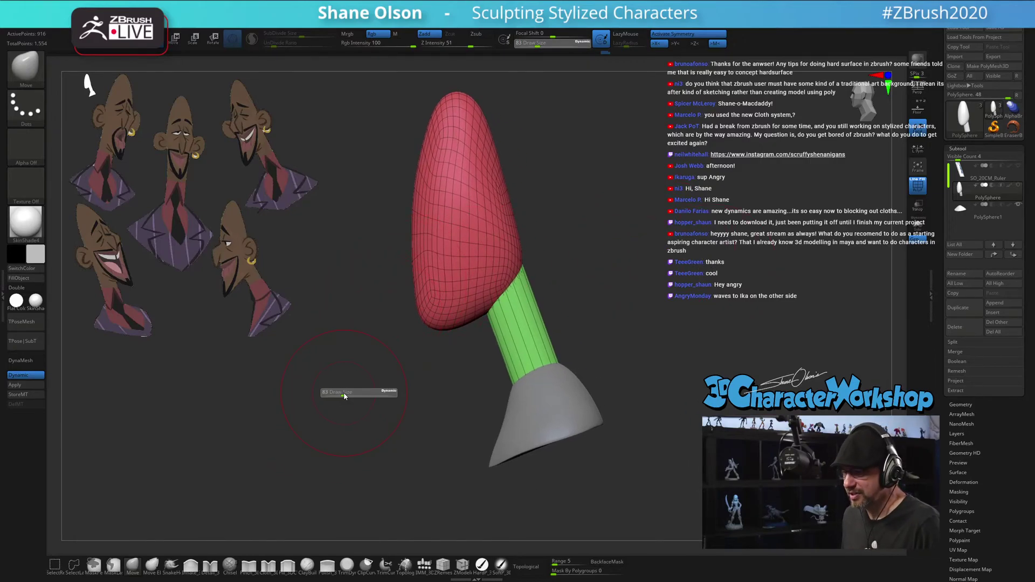
drag(344, 396, 338, 396)
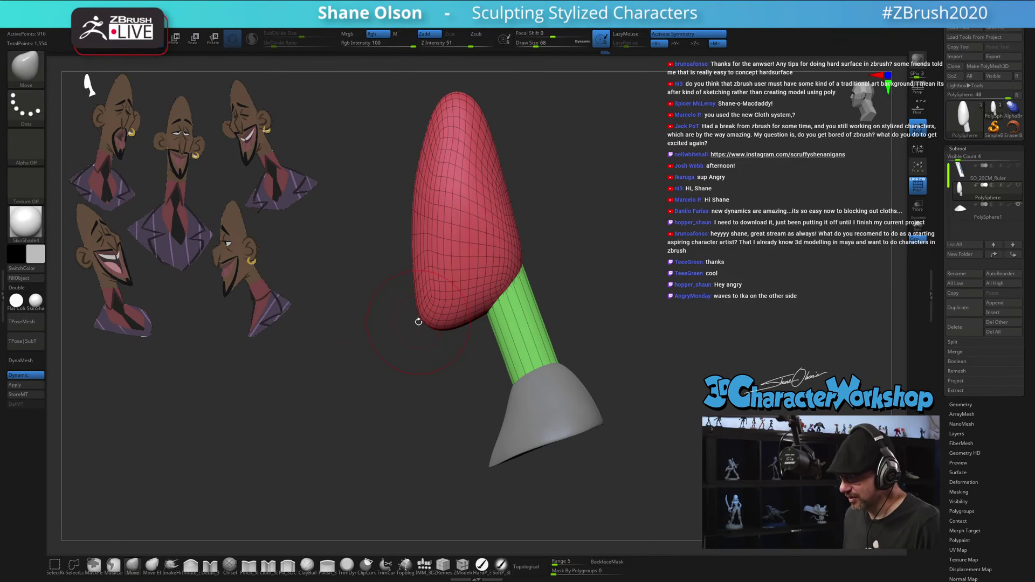
mouse_move(418, 322)
mouse_down()
mouse_move(609, 310)
mouse_move(578, 308)
mouse_move(590, 320)
mouse_move(576, 329)
mouse_up()
Reduce the Move brush's draw size to 54 and refine the narrow chin and jaw of the head
key(s)
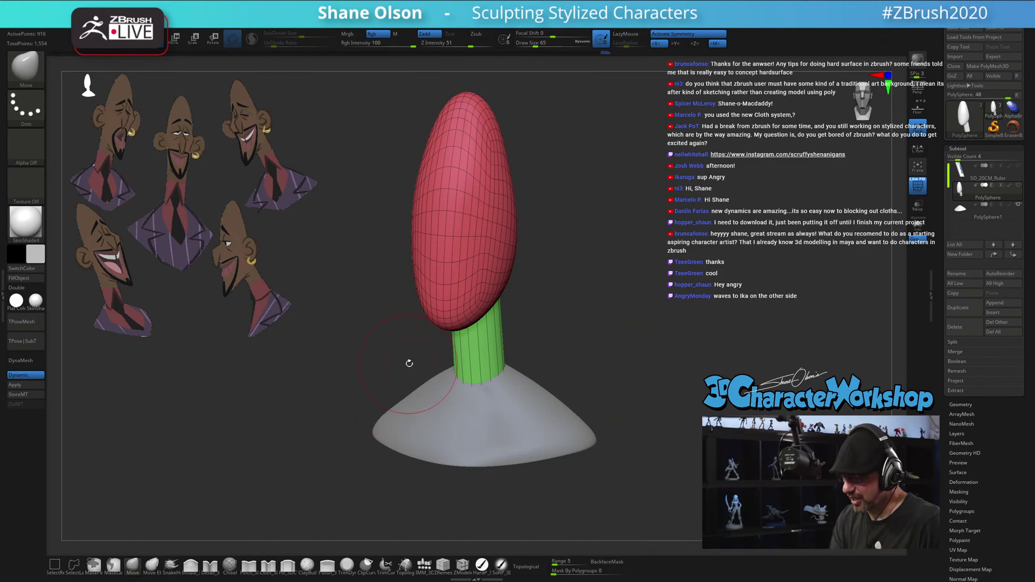
key(s)
drag(409, 362, 402, 363)
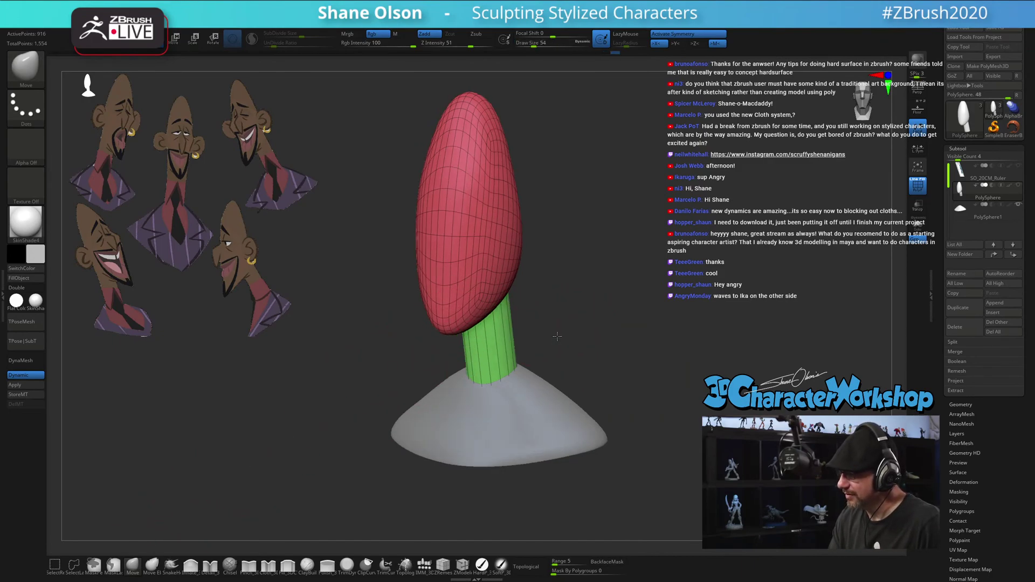
drag(464, 345, 485, 355)
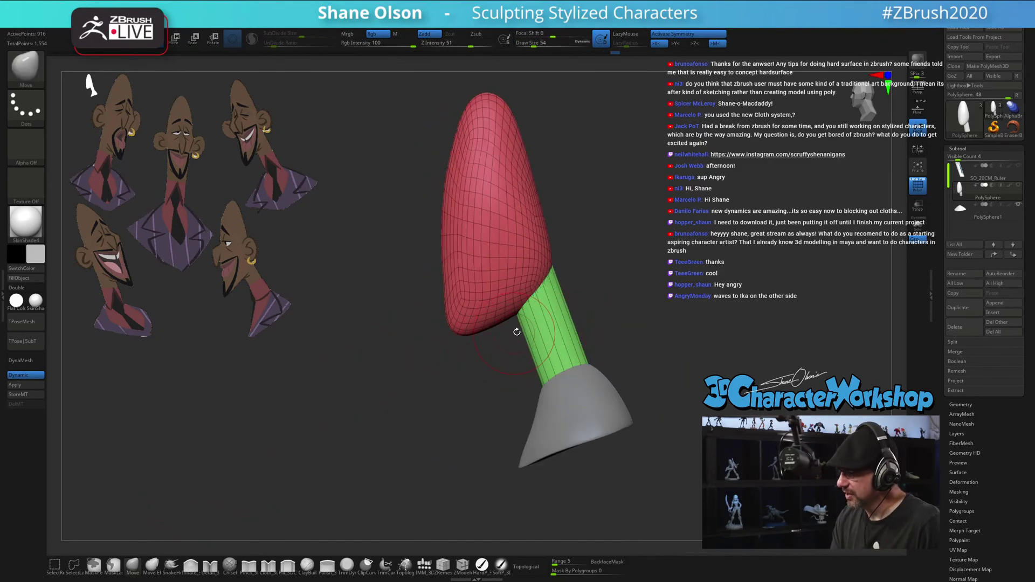
Set the Move brush's draw size to 80 and adjust the side profile of the head
key(s)
drag(474, 253, 478, 253)
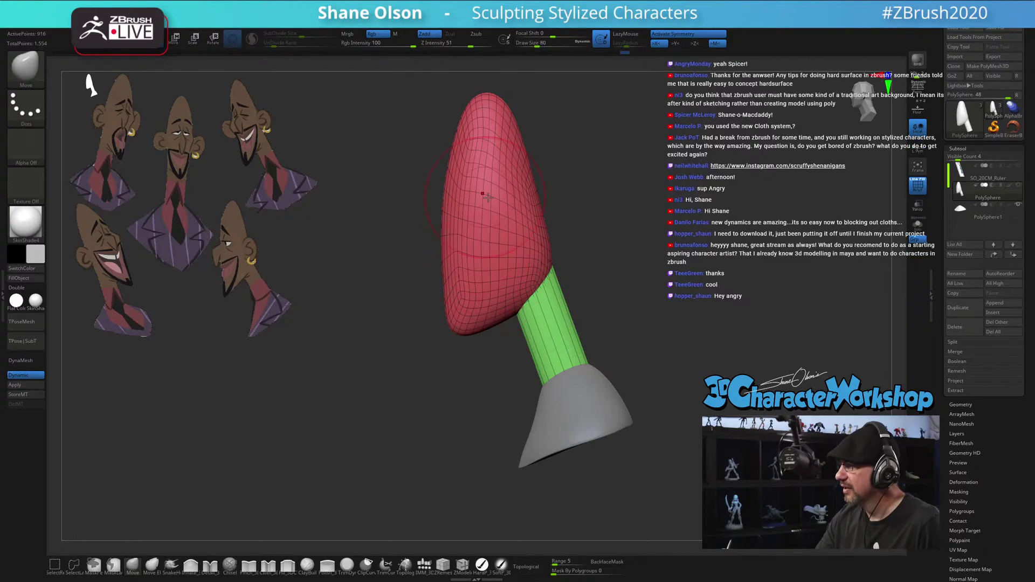
mouse_move(605, 224)
mouse_down()
mouse_move(601, 215)
mouse_move(639, 222)
mouse_move(640, 254)
mouse_move(701, 255)
mouse_up()
Hide the polyframe and set the Move brush's draw size to 56
key(shift+f)
key(s)
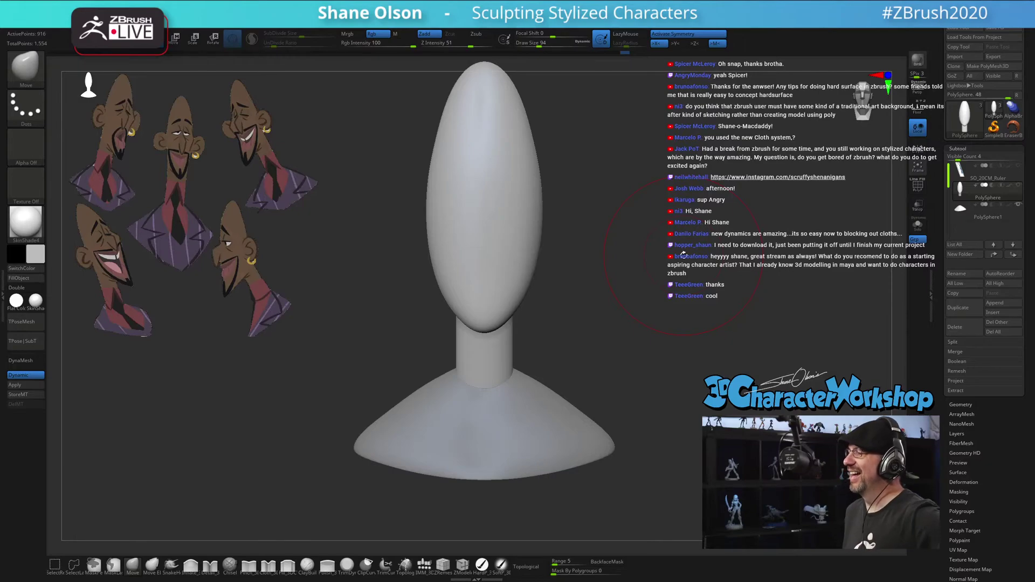
key(s)
click(668, 227)
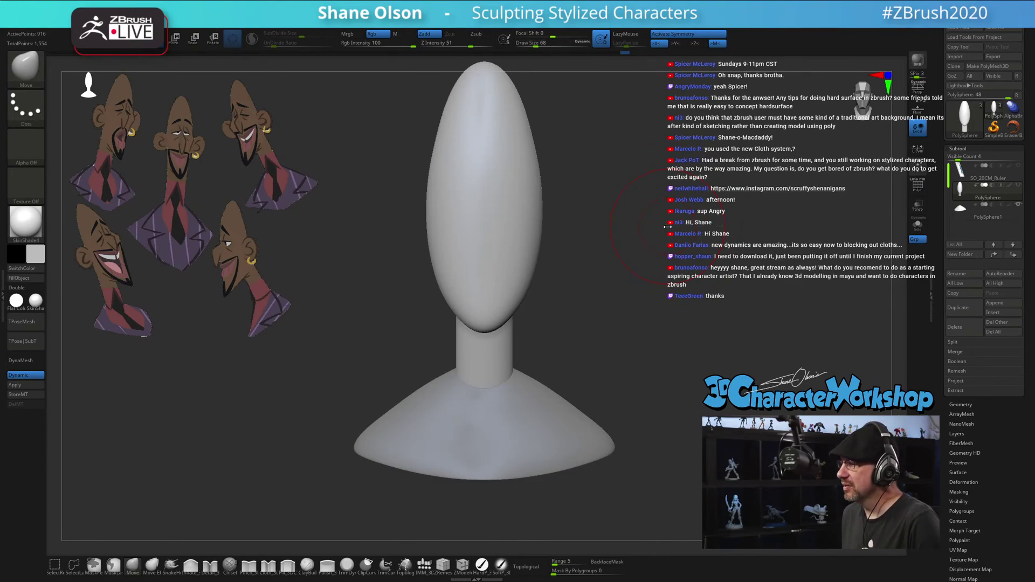
key(s)
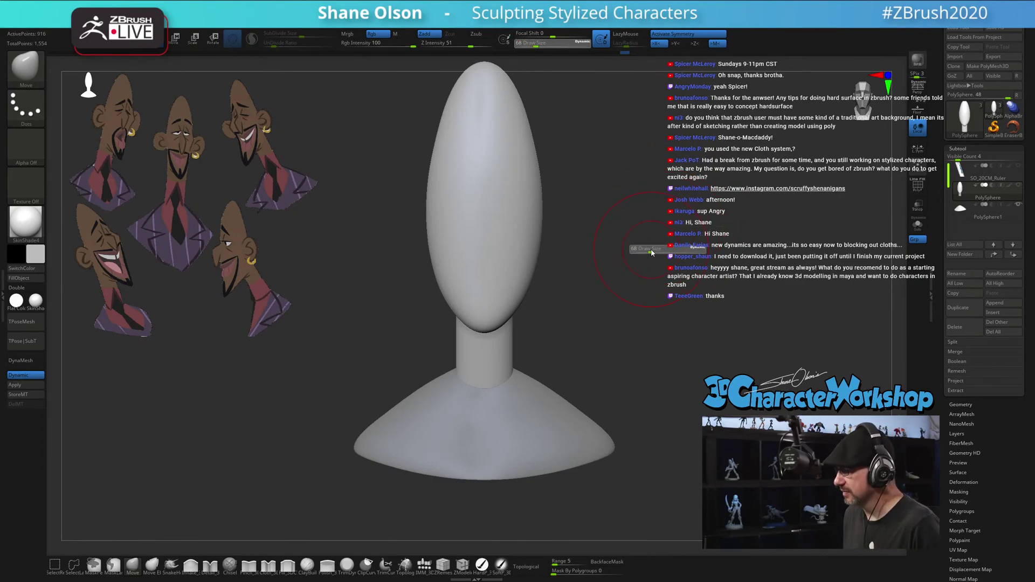
click(650, 250)
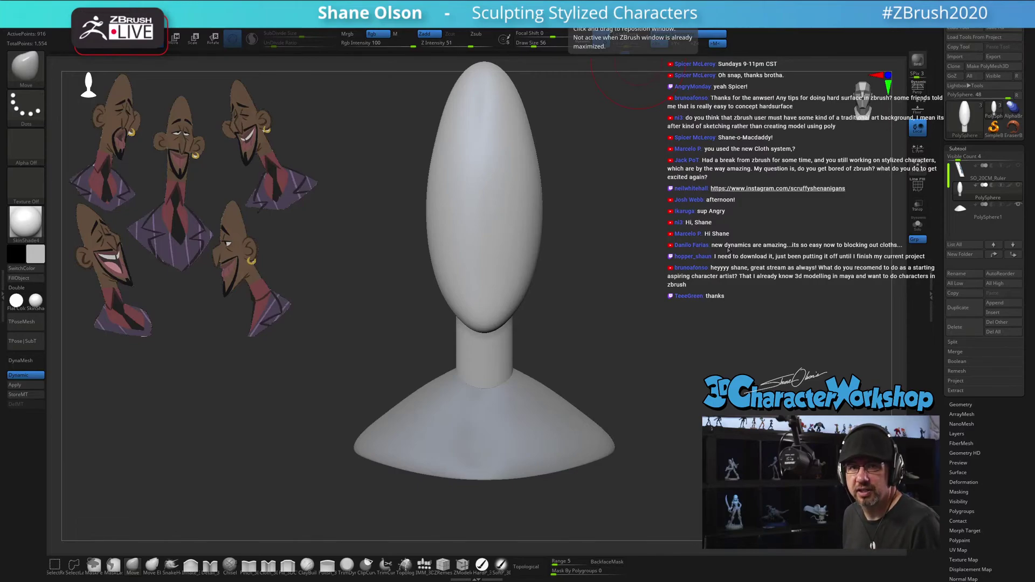
Show the polyframe, isolate the head's polygroup, split the hidden neck into its own subtool and make the neck visible again
drag(717, 251, 558, 266)
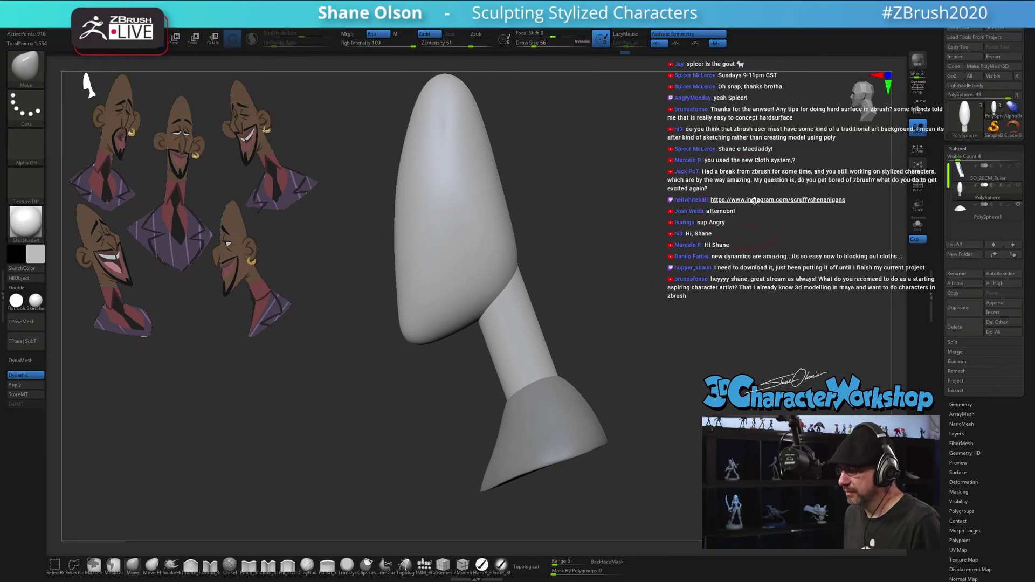
key(shift+f)
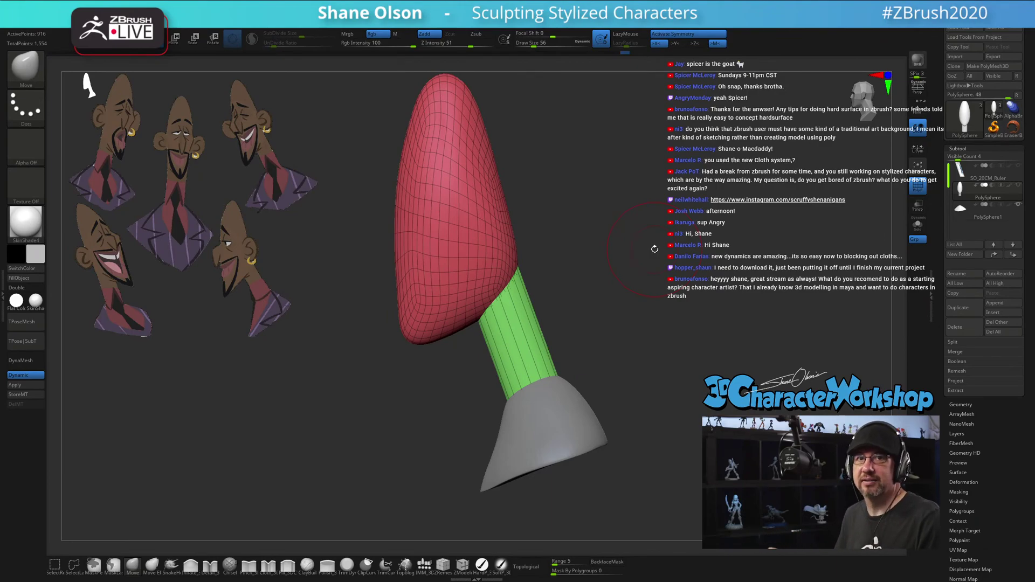
key(ctrl+shift)
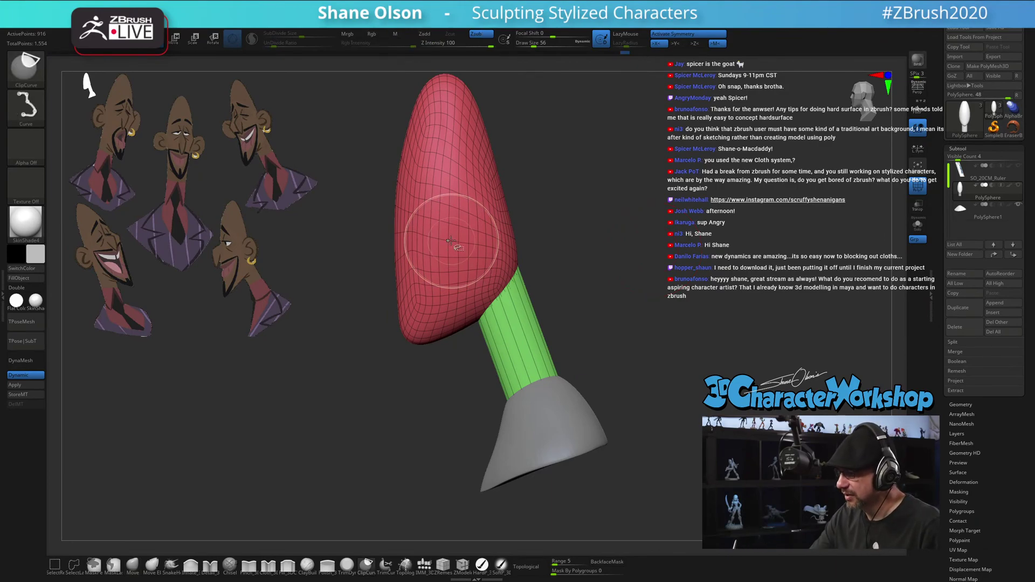
ctrl+shift+click(451, 241)
key(space)
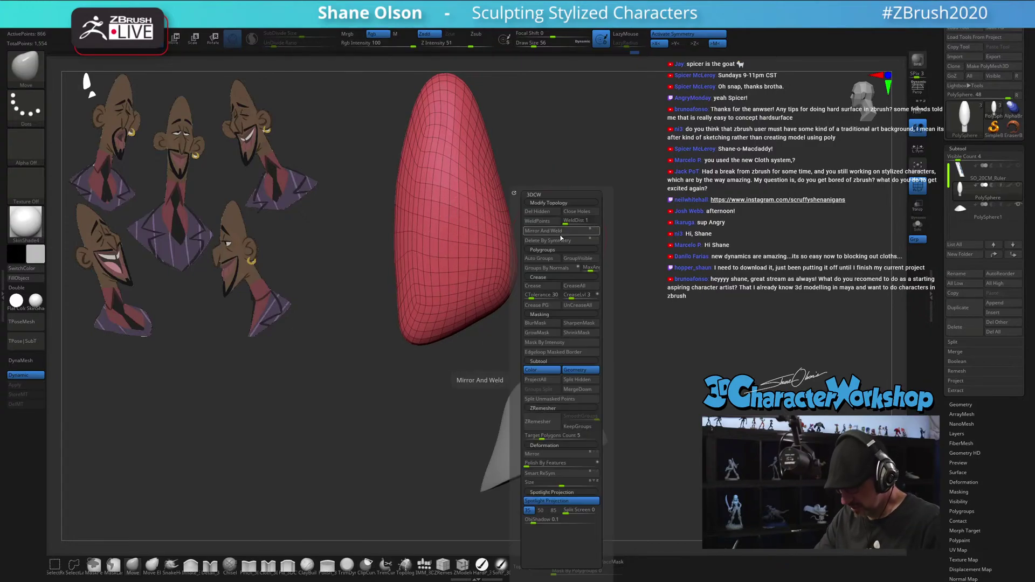
key(space)
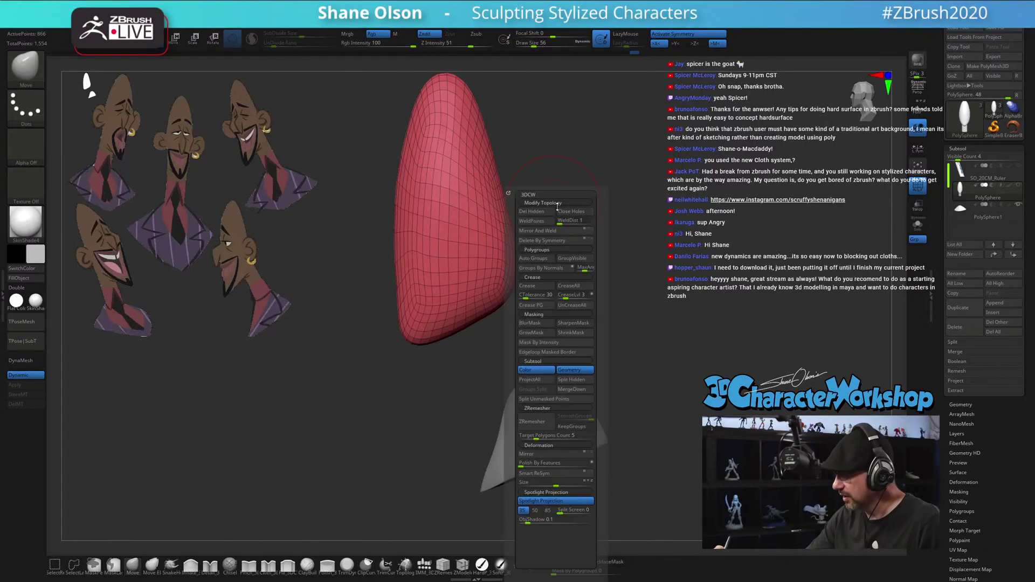
click(571, 379)
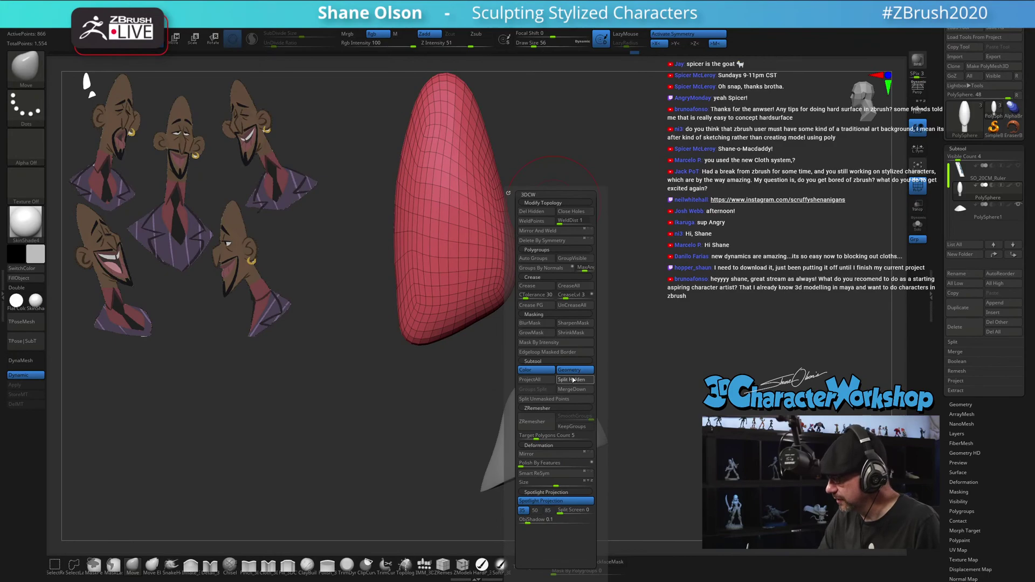
drag(627, 353, 670, 348)
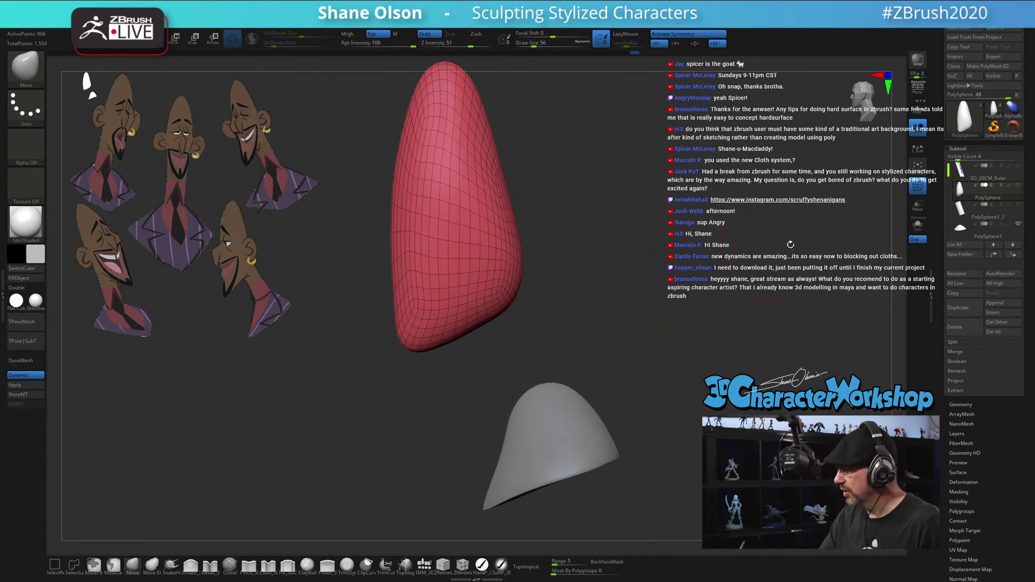
click(1018, 204)
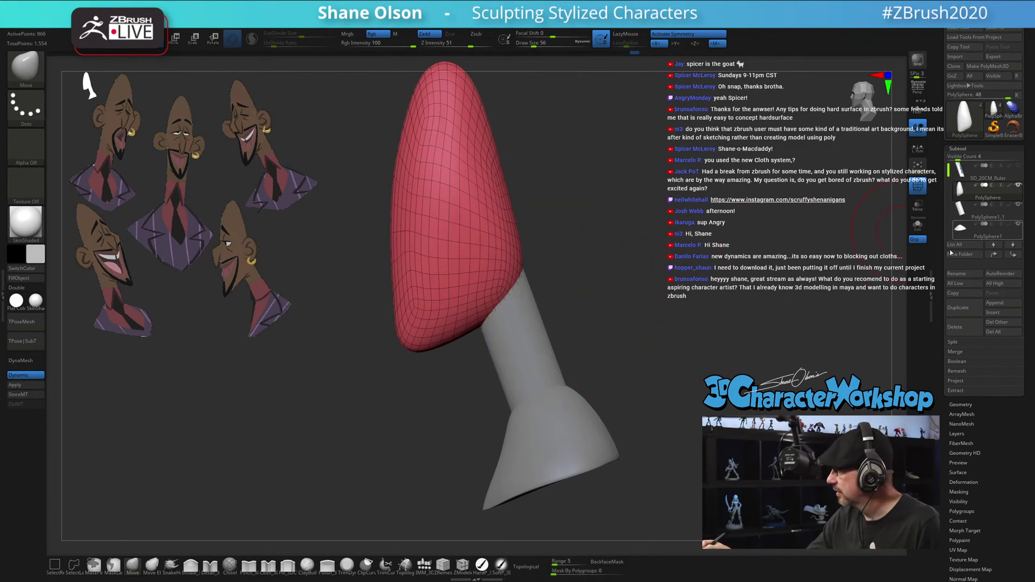
Duplicate the head subtool and assign the duplicate a new polygroup
drag(654, 318, 885, 222)
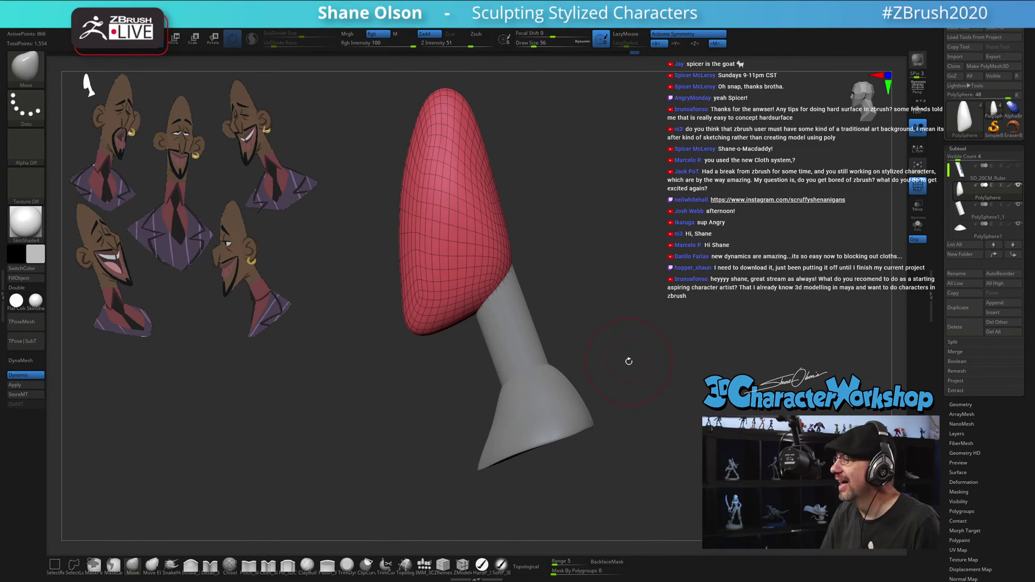
drag(615, 274, 566, 354)
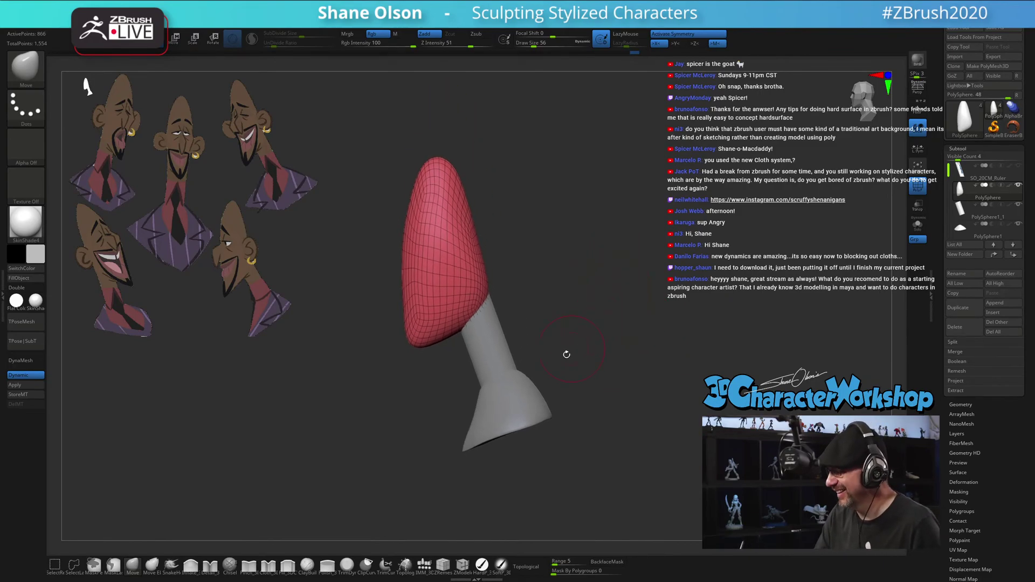
click(957, 308)
alt+drag(639, 341, 571, 393)
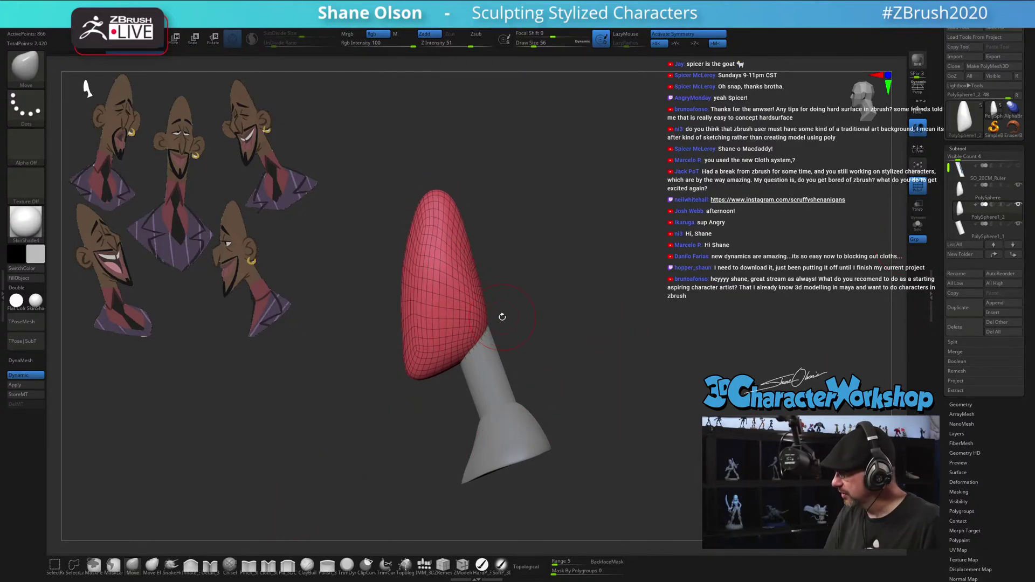
key(ctrl+w)
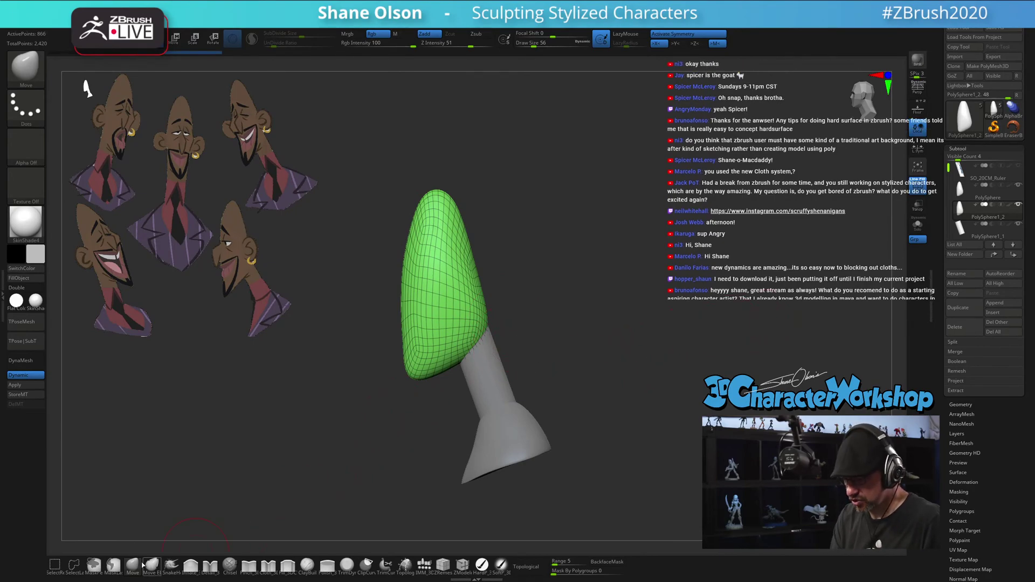
Set the Move brush's draw size to 116 and push the duplicate's lower half upward, shaping it into a cranium cap above the face
key(b)
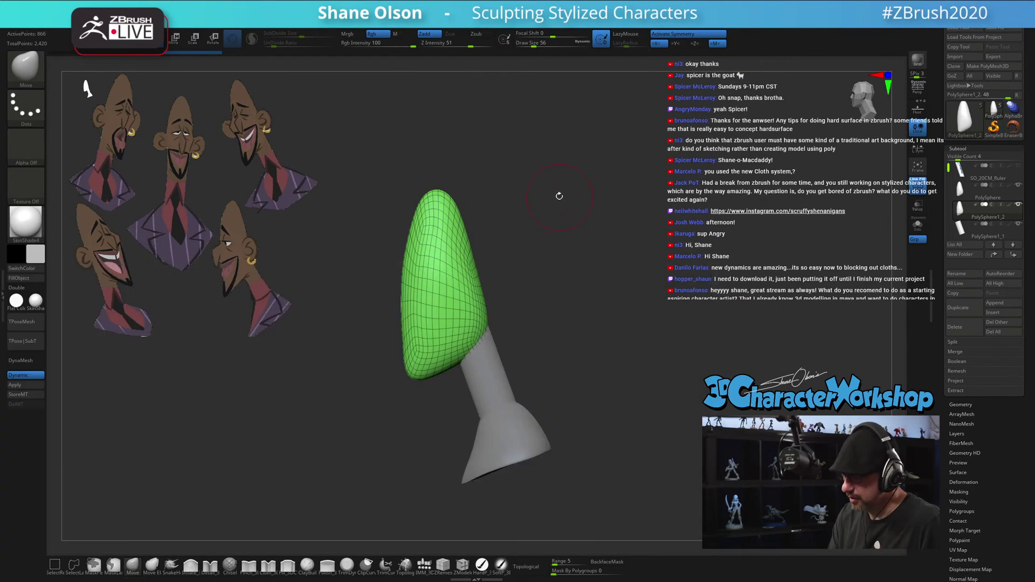
key(s)
drag(502, 276, 511, 277)
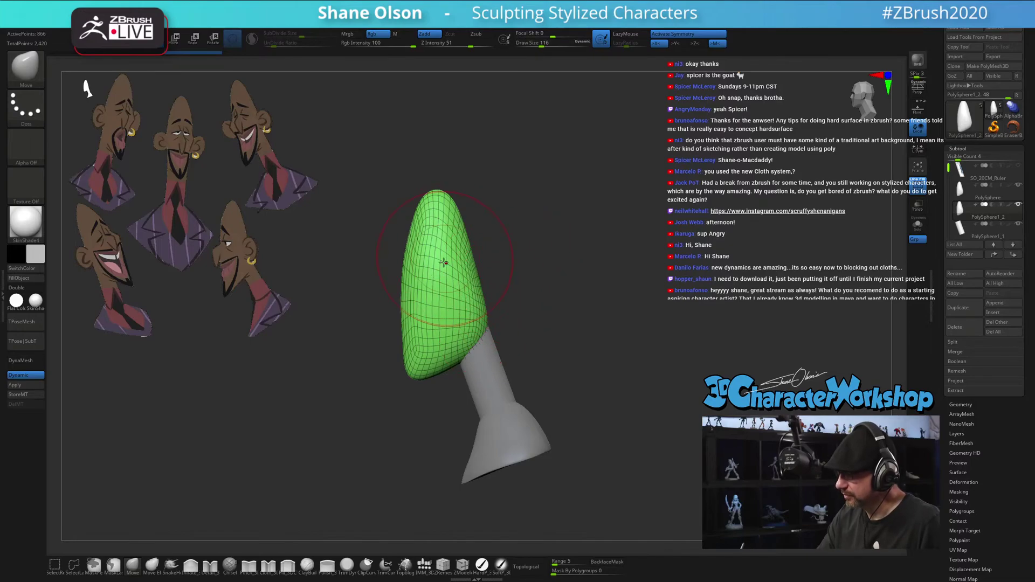
mouse_move(423, 363)
mouse_down()
mouse_move(425, 340)
mouse_move(458, 314)
mouse_move(456, 299)
mouse_move(472, 297)
mouse_move(449, 291)
mouse_move(439, 303)
mouse_up()
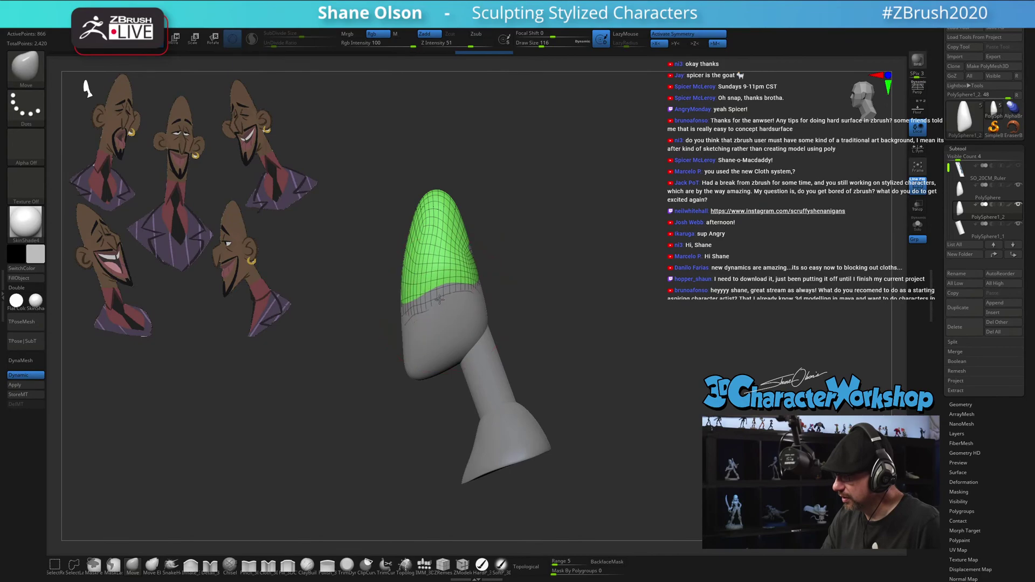
right_drag(436, 316, 464, 305)
mouse_move(422, 290)
mouse_down()
mouse_move(413, 298)
mouse_move(403, 290)
mouse_up()
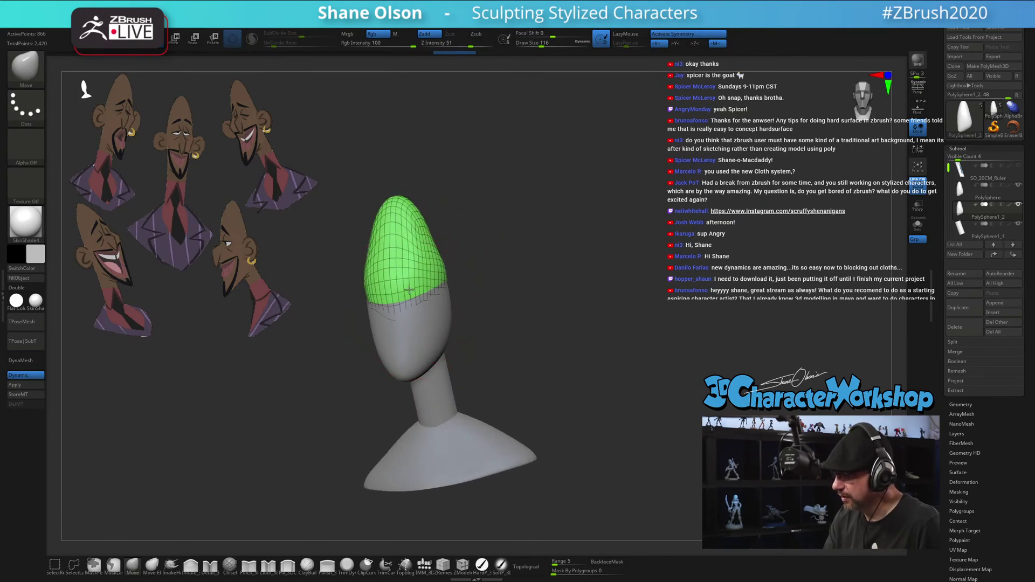
right_drag(453, 307, 419, 303)
drag(419, 300, 434, 227)
Reduce the Move brush's draw size to 77 and pull the side and back of the cranium cap outward over the original head
key([)
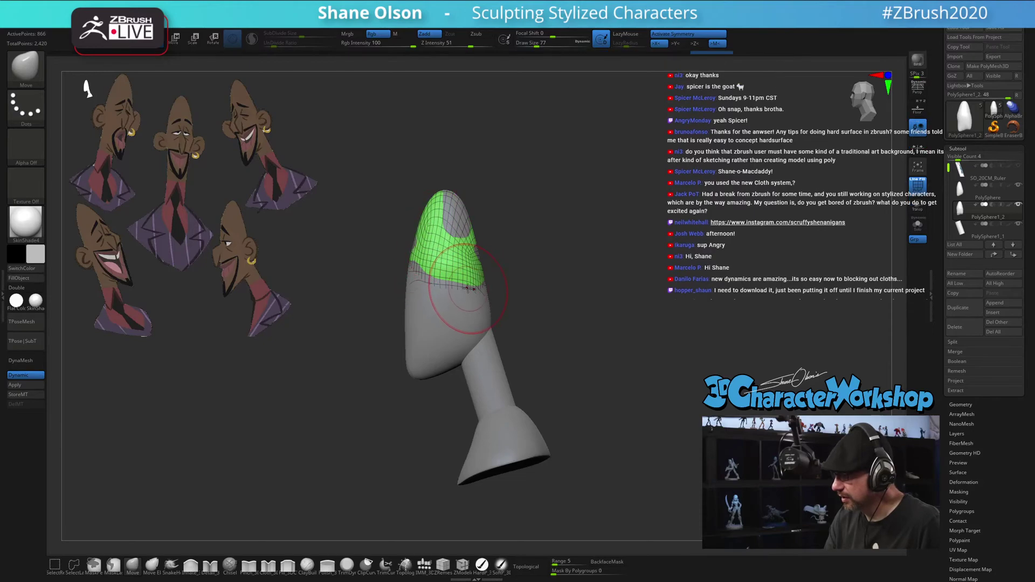
drag(460, 296, 467, 298)
ctrl+right_drag(528, 296, 523, 239)
right_click(526, 302)
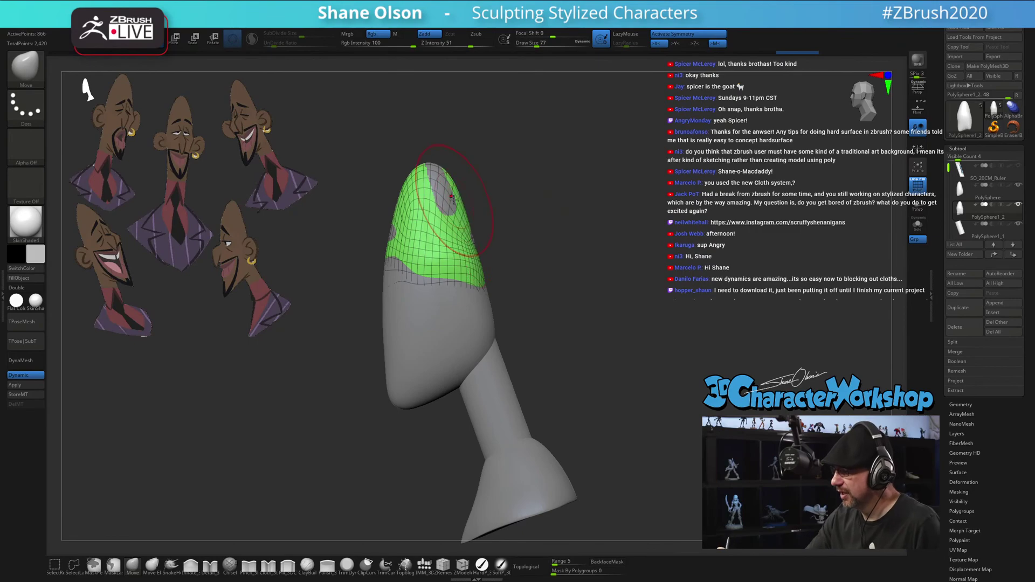
mouse_move(452, 197)
ctrl+mouse_down()
mouse_move(464, 238)
mouse_move(473, 216)
ctrl+mouse_up()
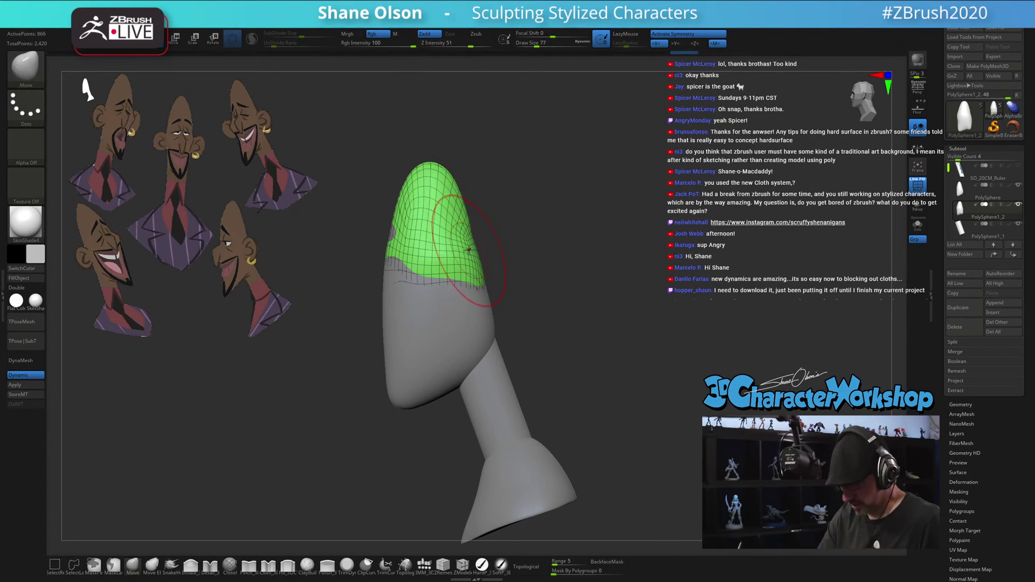
Set the Smooth brush's Z intensity to 18 and smooth the surface of the cranium cap
key(space)
click(467, 501)
shift+drag(443, 257, 462, 221)
shift+click(450, 44)
text(18)
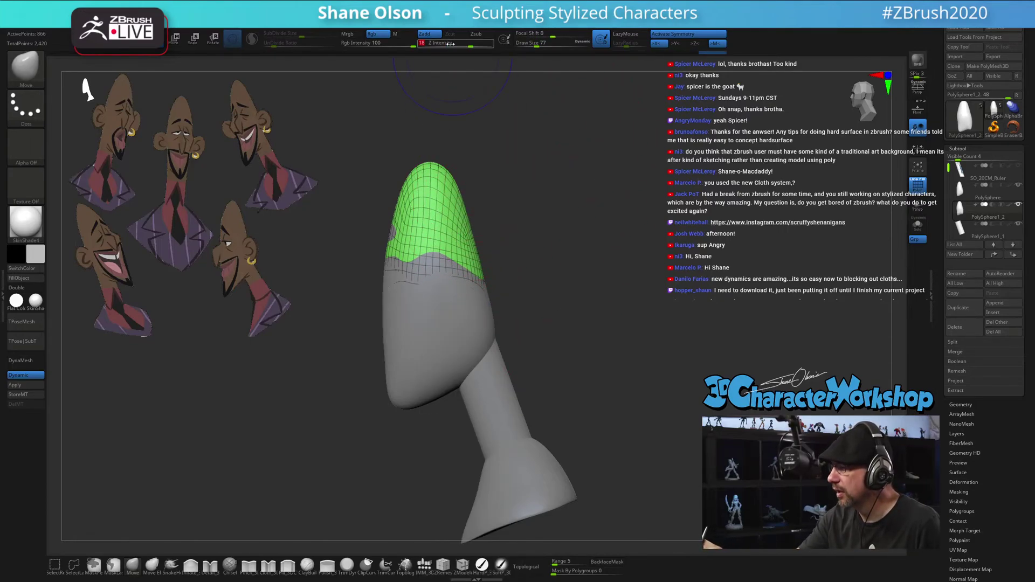
key(Return)
shift+drag(405, 245, 417, 171)
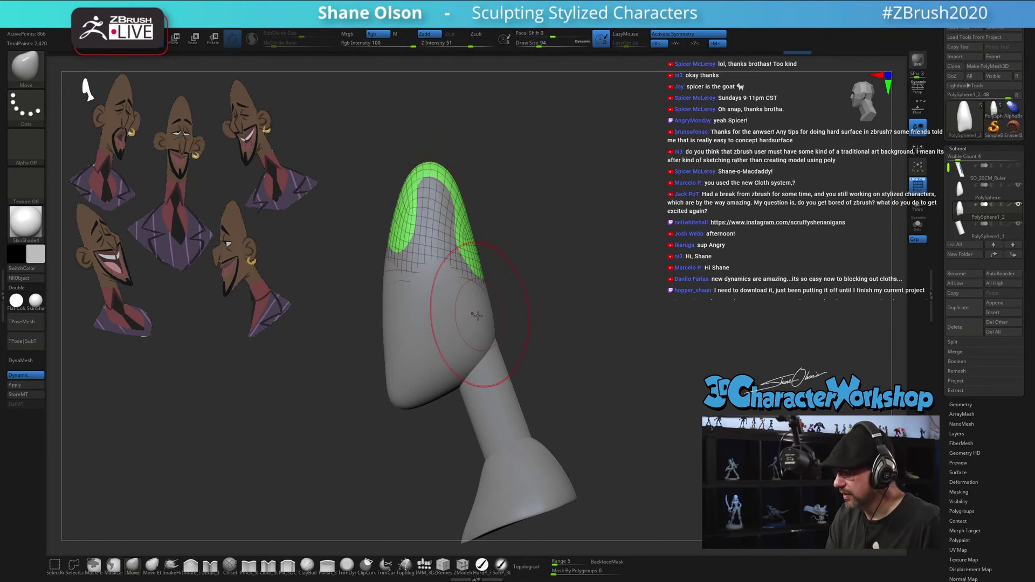
Select the original head and adjust its upper area beneath the cranium cap with the Move brush, using draw size 71 at the rear edge
mouse_move(492, 295)
mouse_down()
mouse_move(377, 302)
mouse_move(480, 316)
mouse_move(468, 323)
mouse_up()
alt+click(457, 347)
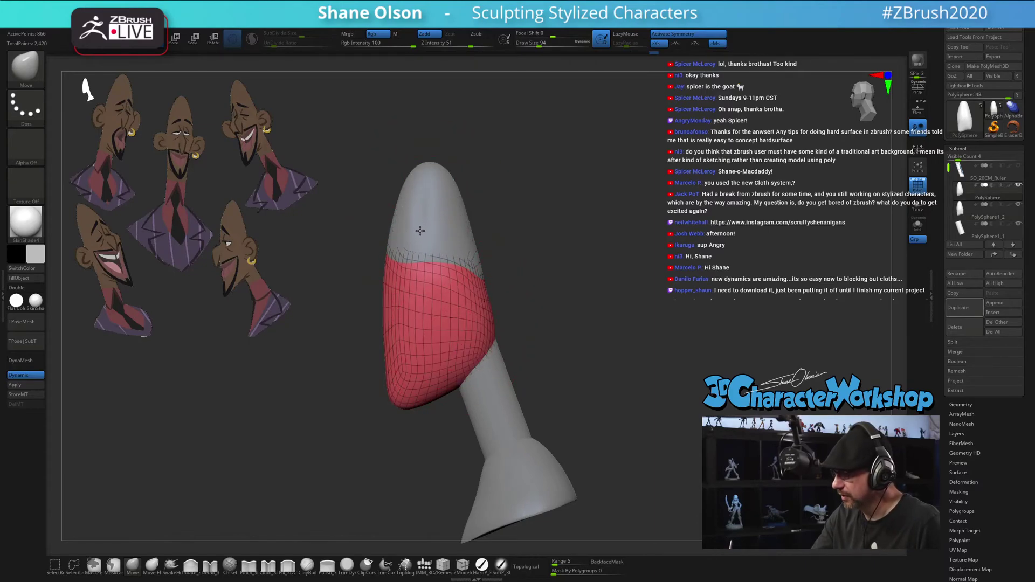
drag(497, 275, 521, 302)
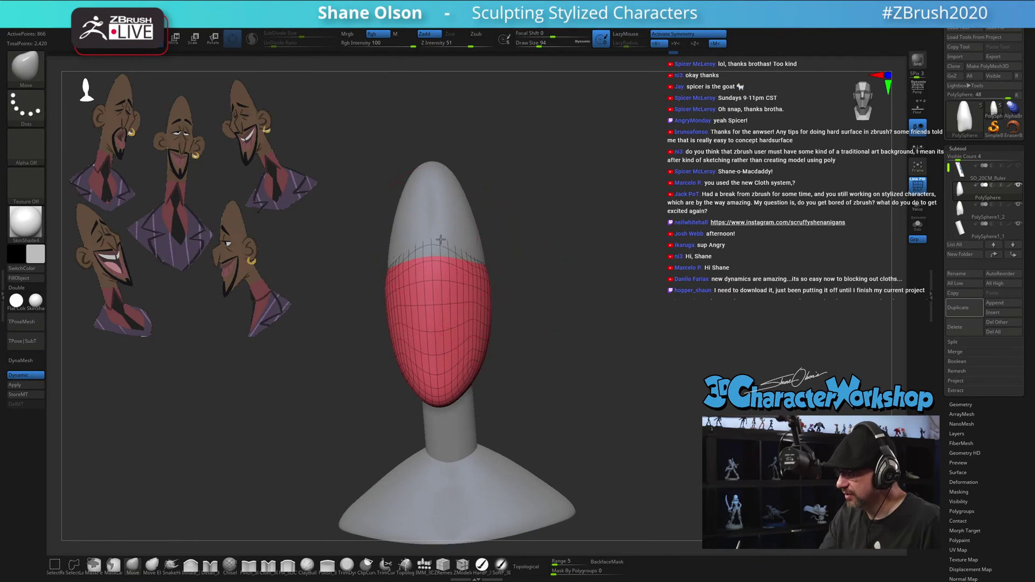
right_drag(441, 239, 494, 309)
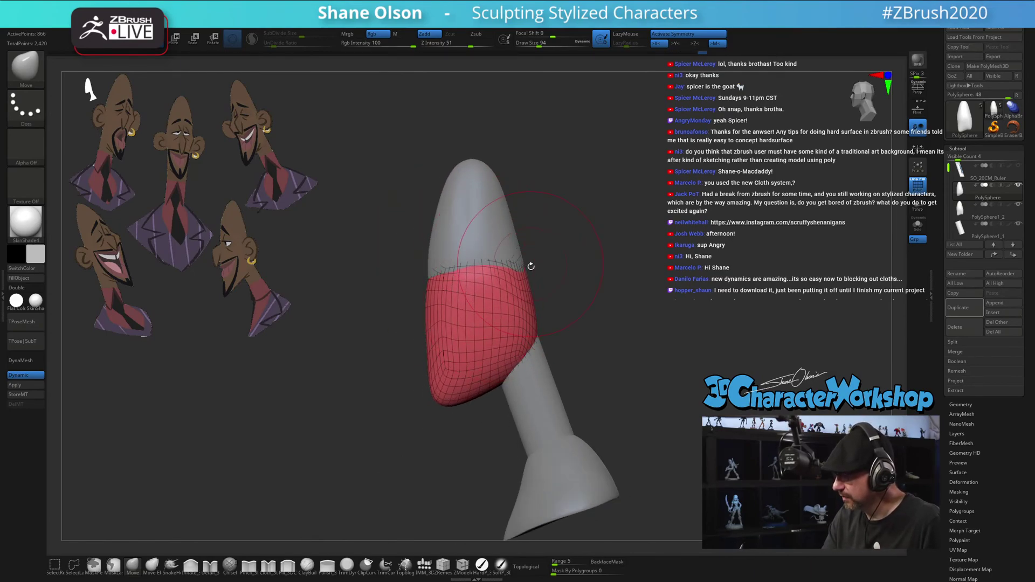
key(s)
drag(530, 270, 519, 263)
right_drag(518, 259, 525, 243)
drag(524, 273, 520, 267)
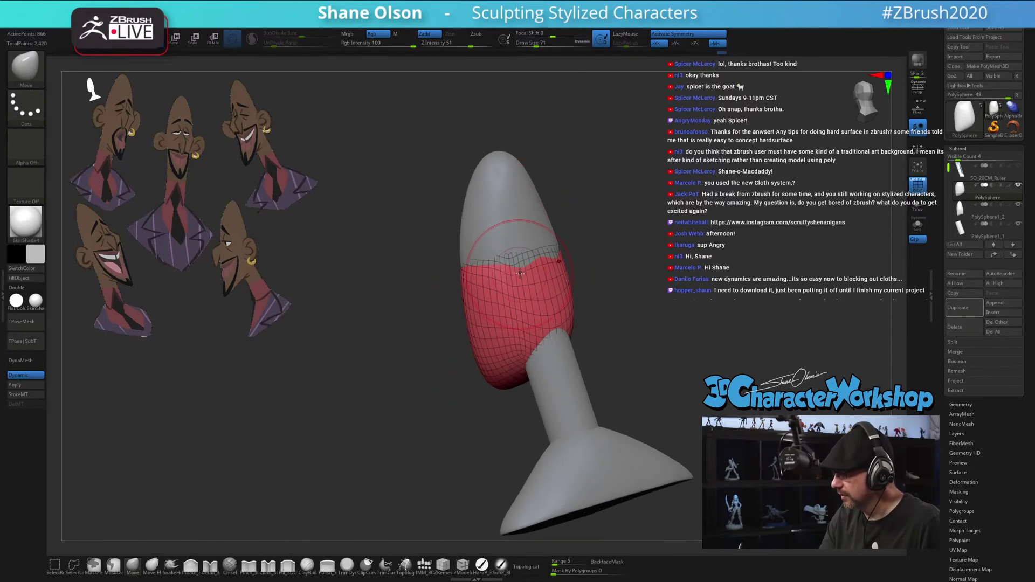
mouse_move(520, 268)
right_down()
mouse_move(571, 293)
mouse_move(552, 291)
right_up()
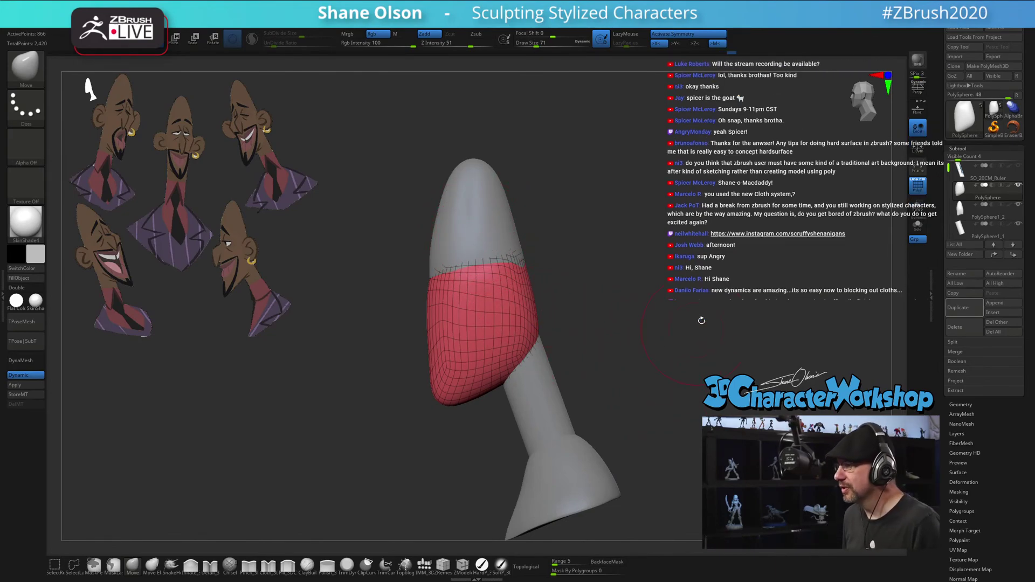
Select the cranium cap and adjust its lower front edge with the Move brush at draw size 54
mouse_move(655, 270)
ctrl+right_down()
mouse_move(609, 247)
mouse_move(615, 239)
mouse_move(589, 242)
ctrl+right_up()
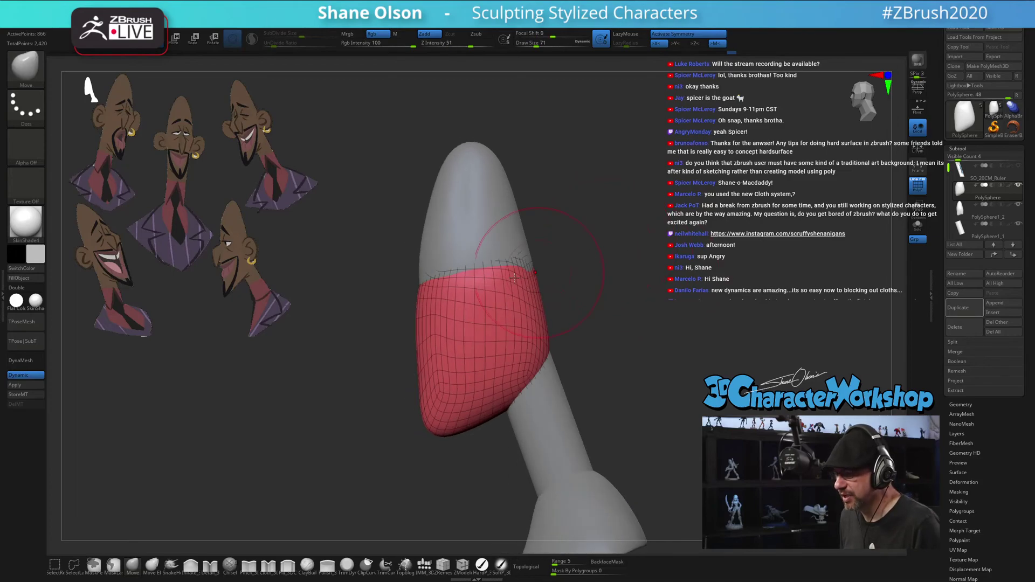
alt+click(457, 255)
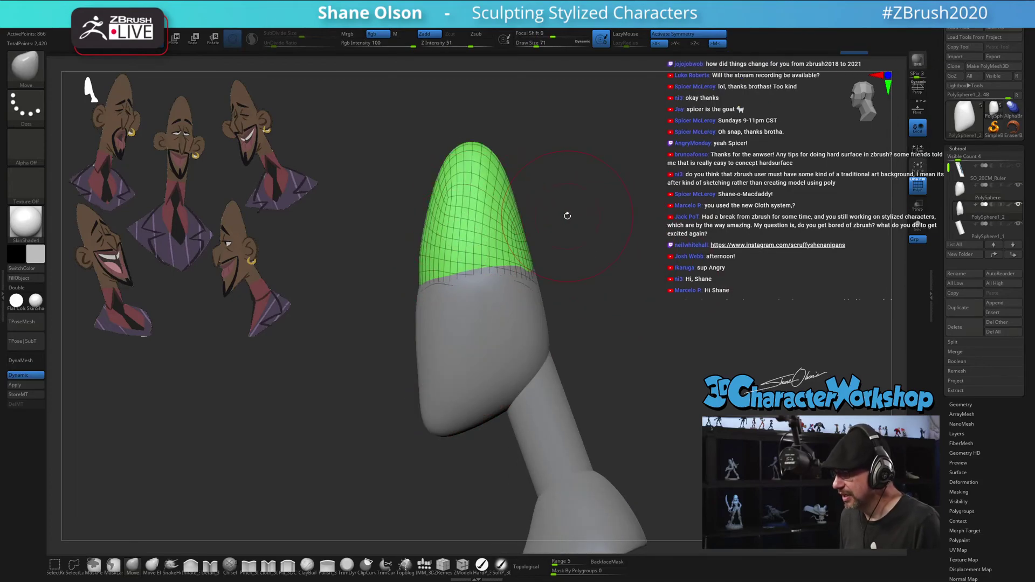
key(s)
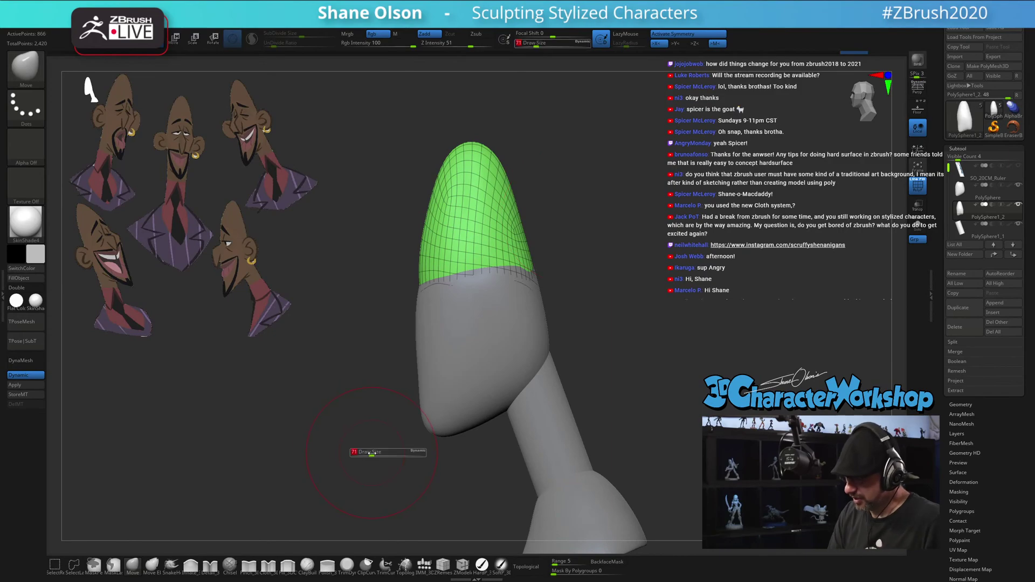
drag(372, 450, 369, 449)
right_drag(439, 277, 442, 277)
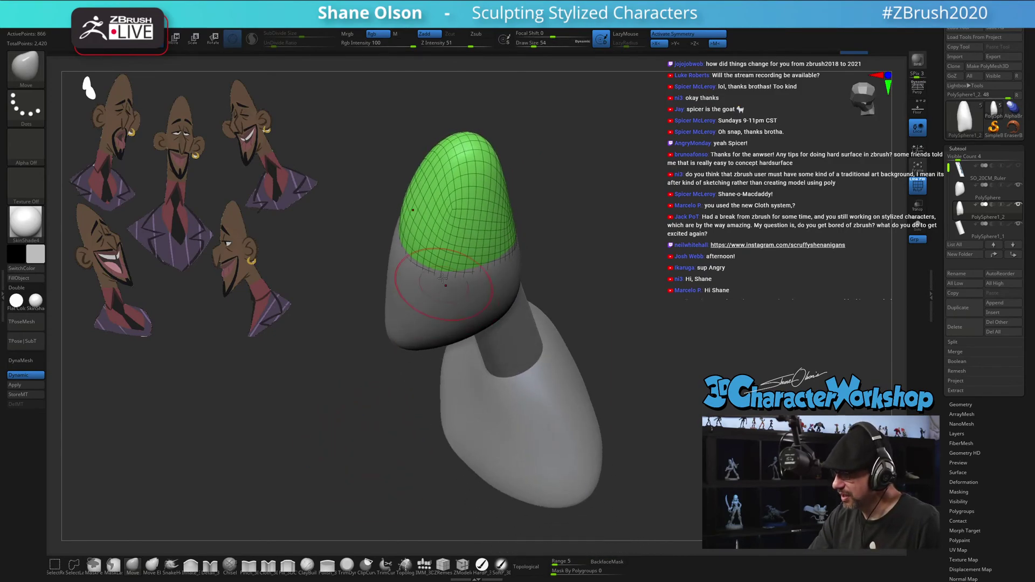
drag(430, 258, 431, 257)
Reduce the Move brush's draw size to 39 and shape the cap's front edge into a central downward point with an arch on each side
key(s)
drag(440, 261, 429, 248)
mouse_move(435, 244)
right_down()
mouse_move(429, 250)
mouse_move(474, 256)
mouse_move(509, 231)
right_up()
key(s)
drag(442, 254, 438, 254)
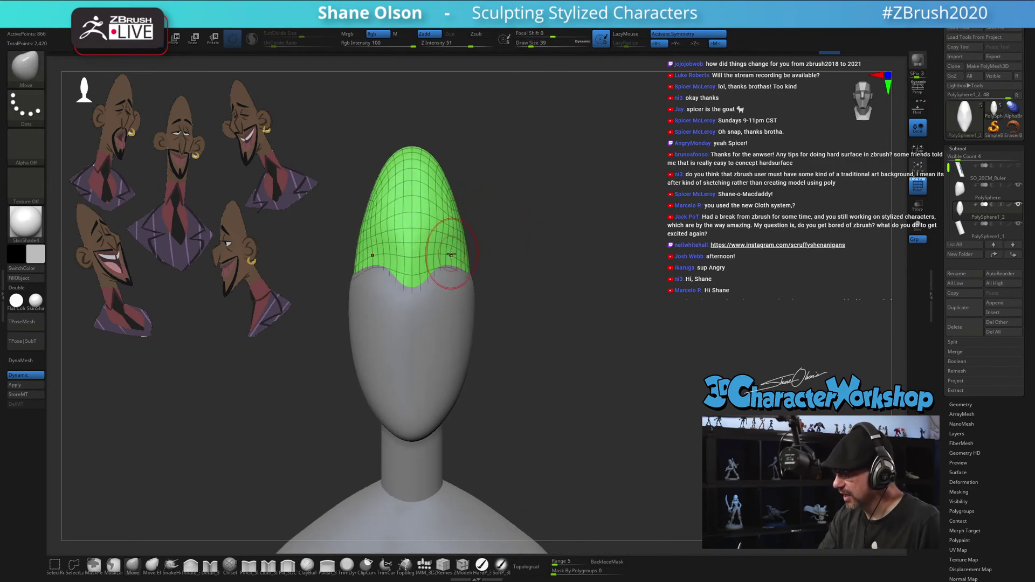
right_drag(451, 255, 458, 294)
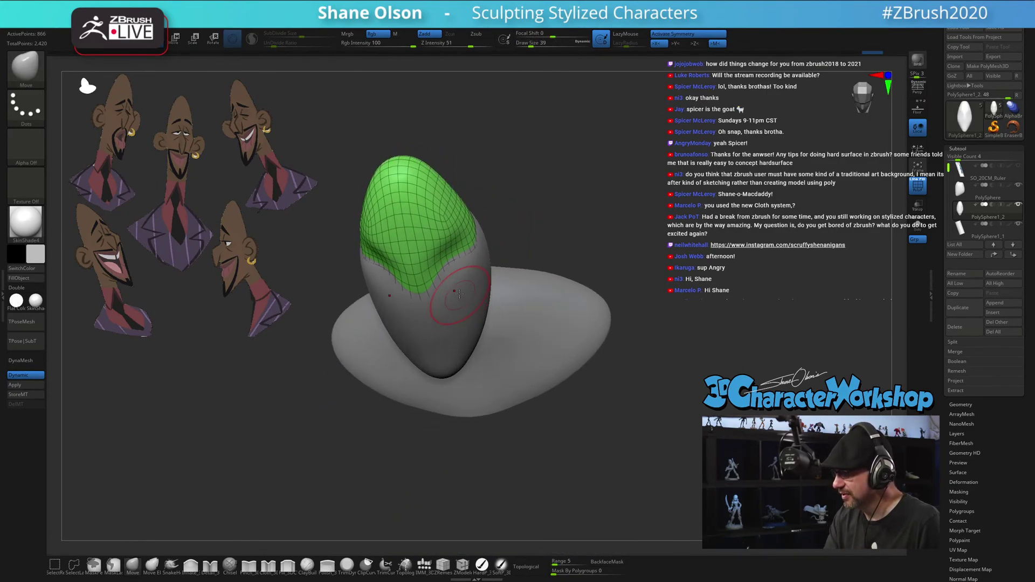
right_drag(440, 253, 531, 341)
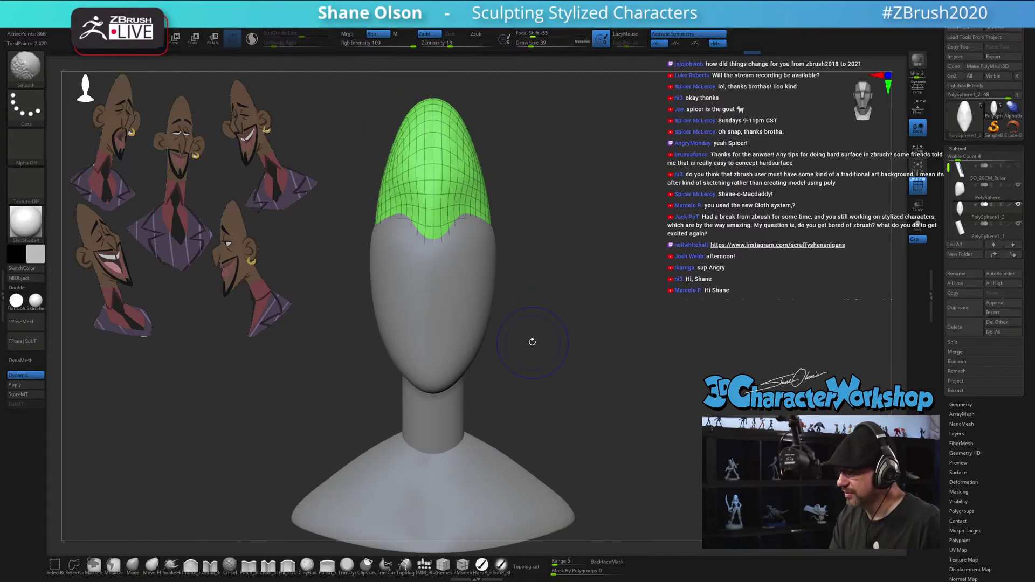
Select the face piece and adjust its upper sides and top edge with the Move brush, starting at draw size 54 and reducing to 35
alt+right_drag(505, 262, 508, 268)
alt+click(477, 283)
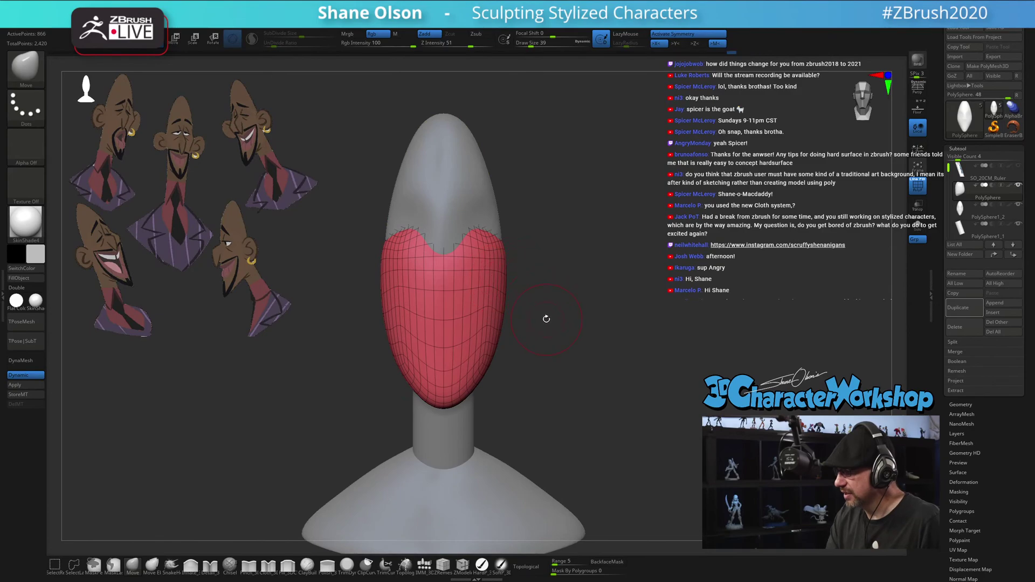
key(s)
drag(526, 277, 530, 277)
right_drag(530, 277, 522, 267)
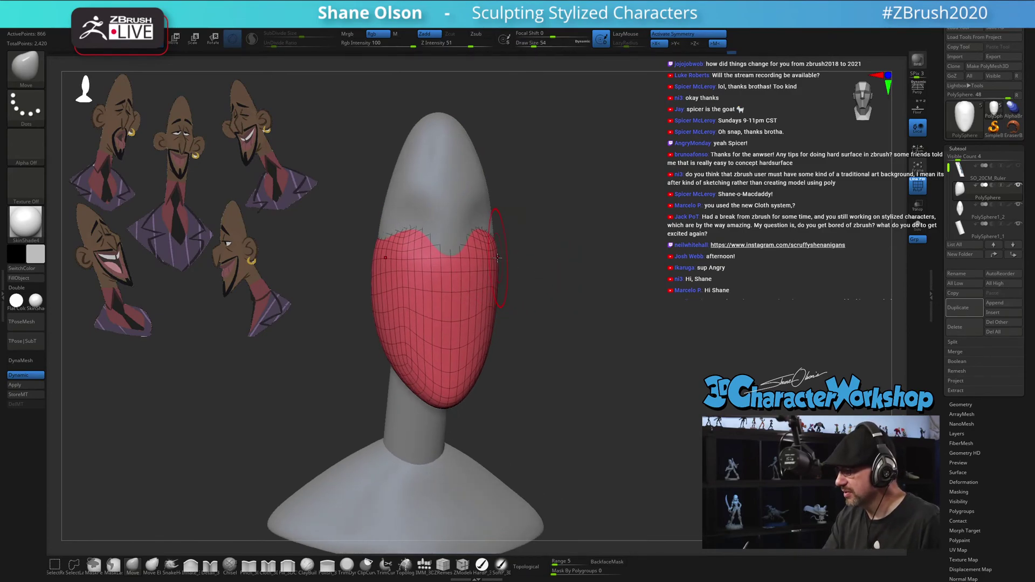
drag(498, 257, 501, 256)
drag(481, 219, 479, 225)
key(s)
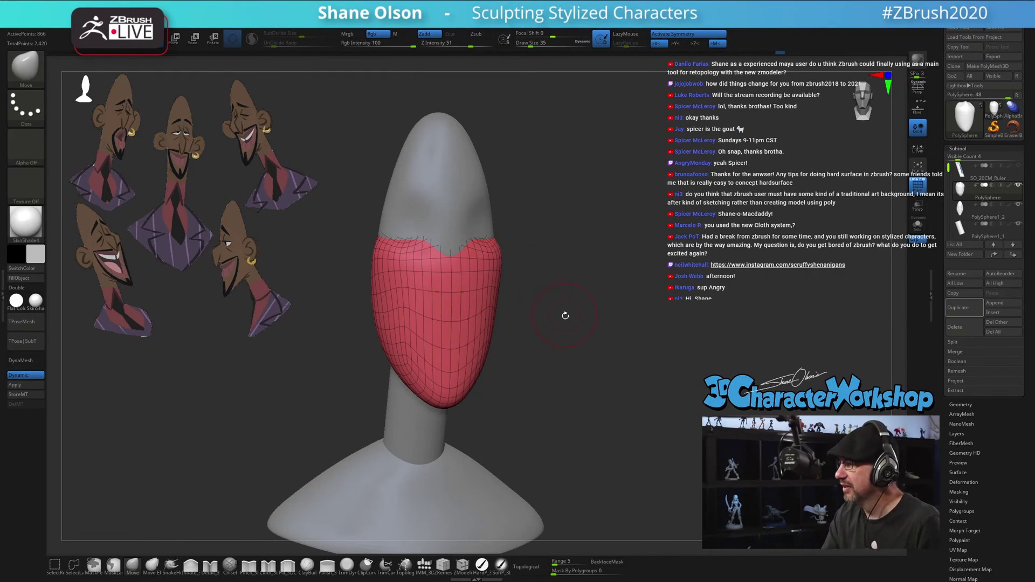
drag(563, 320, 564, 352)
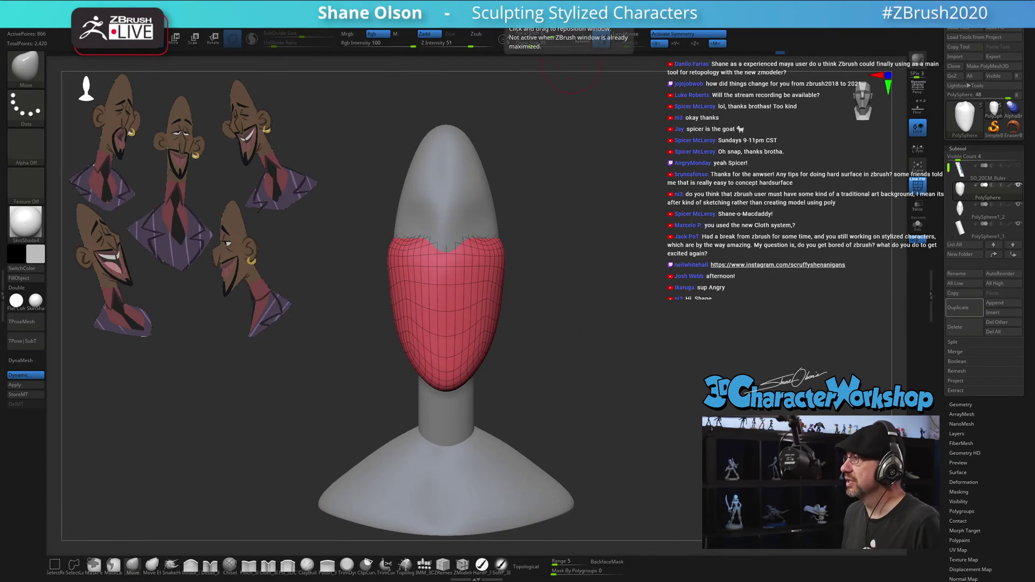
Switch to the web browser, search for "zbrush live" and open the Pixologic ZBrushLIVE page
drag(0, 259, 476, 101)
click(466, 110)
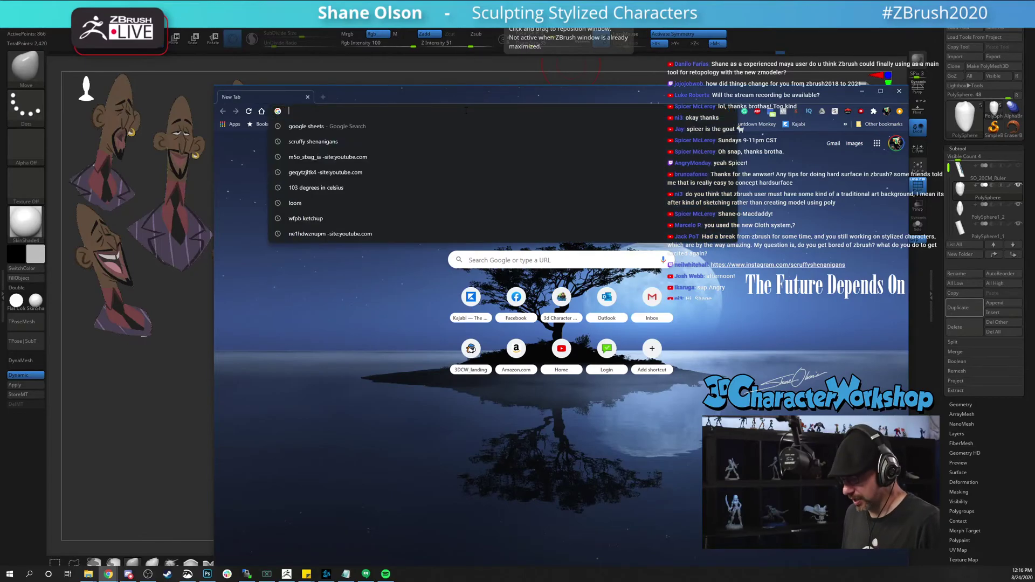
text(zbrush )
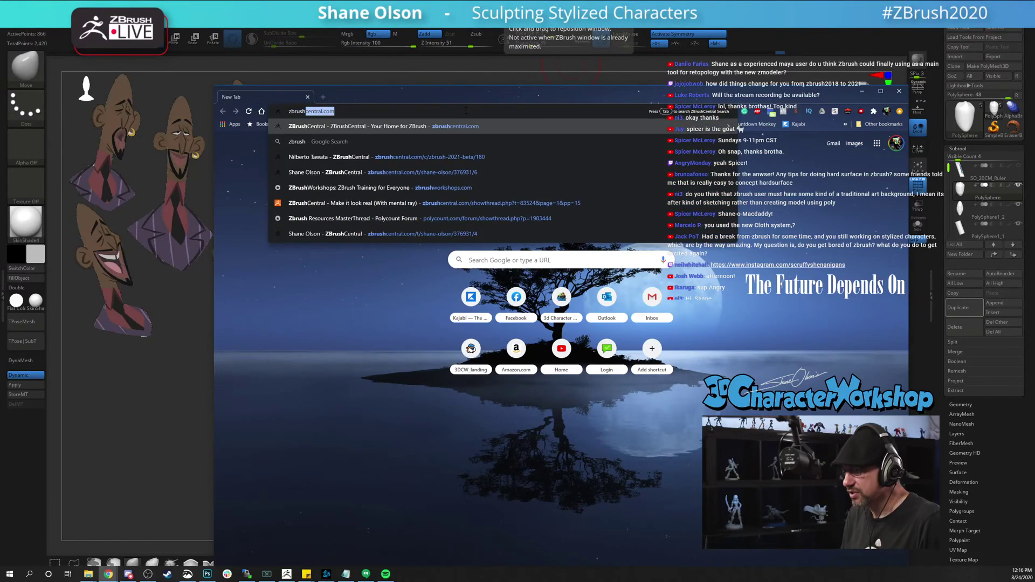
text(live)
key(Return)
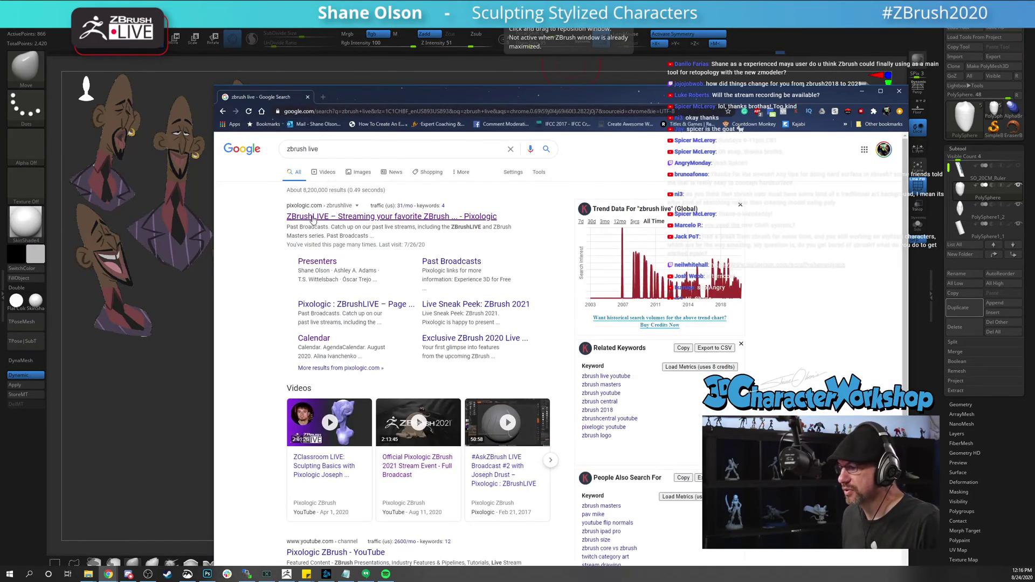
click(313, 218)
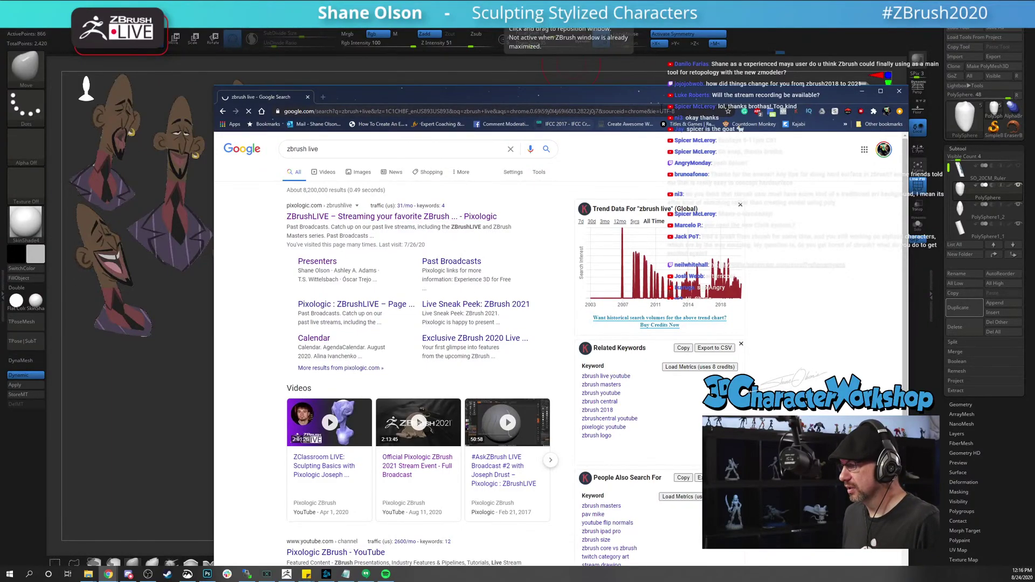
drag(627, 95, 534, 37)
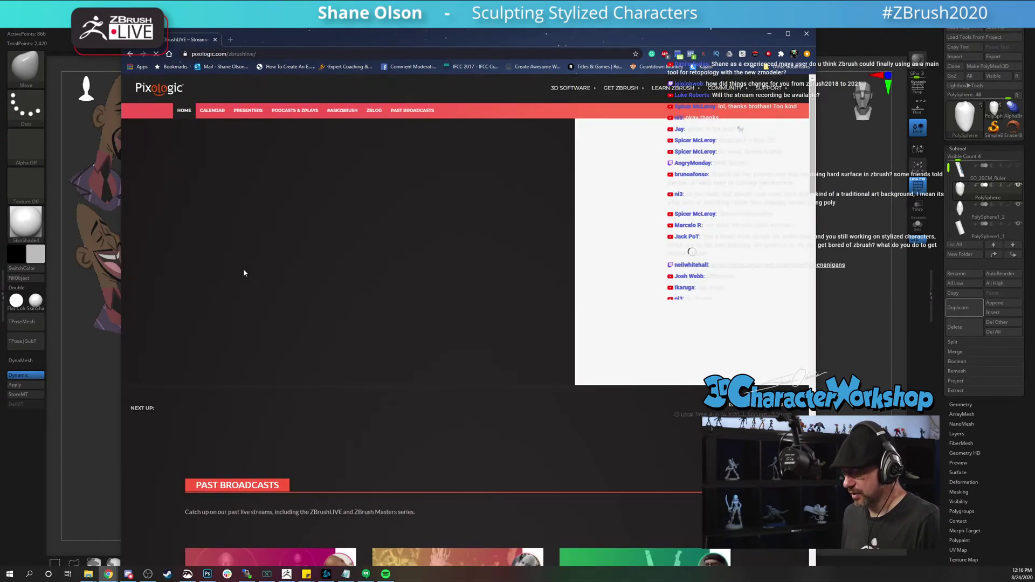
Open the ZBrushLIVE presenters page and go to the first listed presenter's past broadcasts and schedule
click(239, 111)
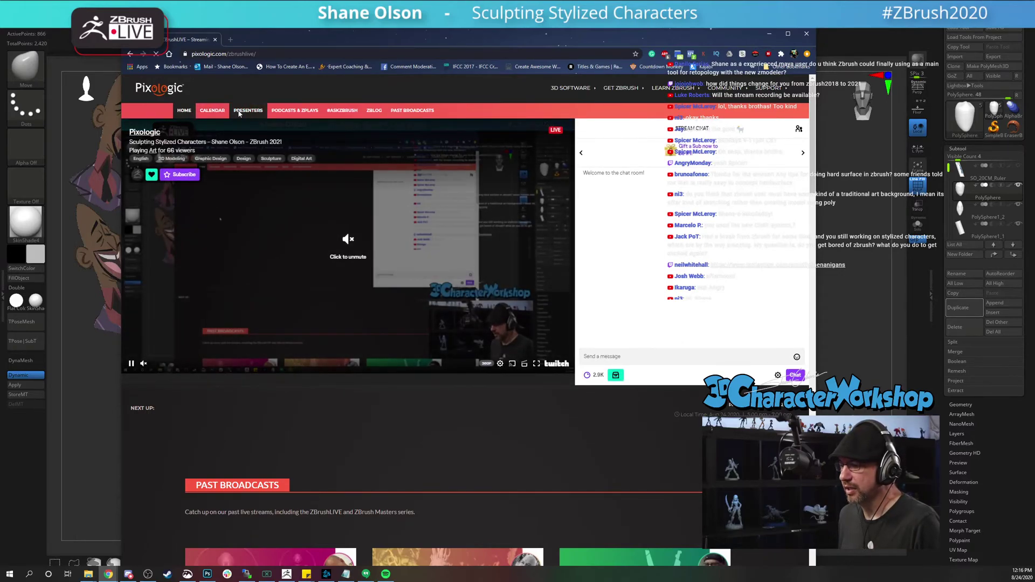
click(239, 111)
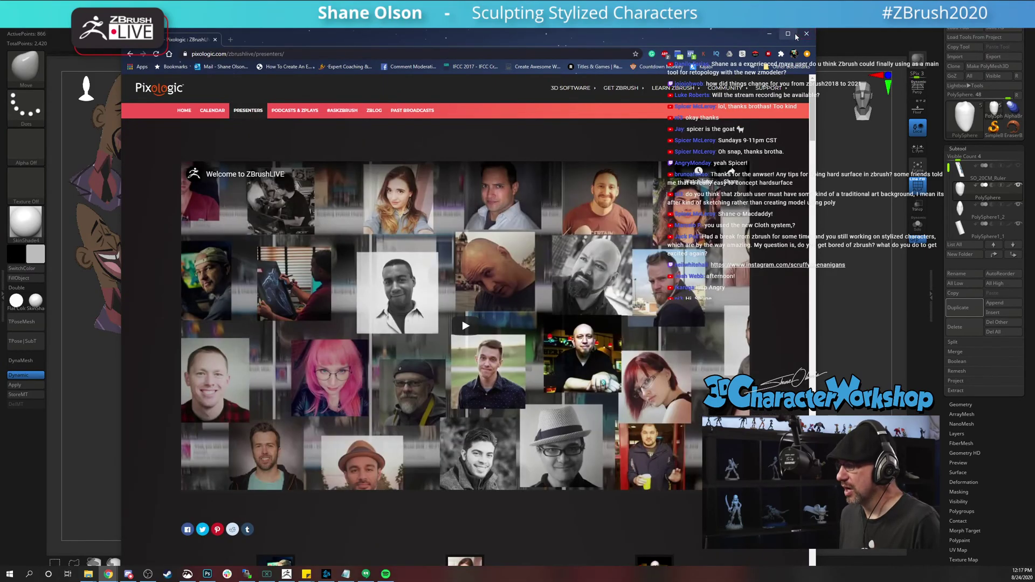
scroll(526, 240, down, 3)
scroll(526, 239, up, 3)
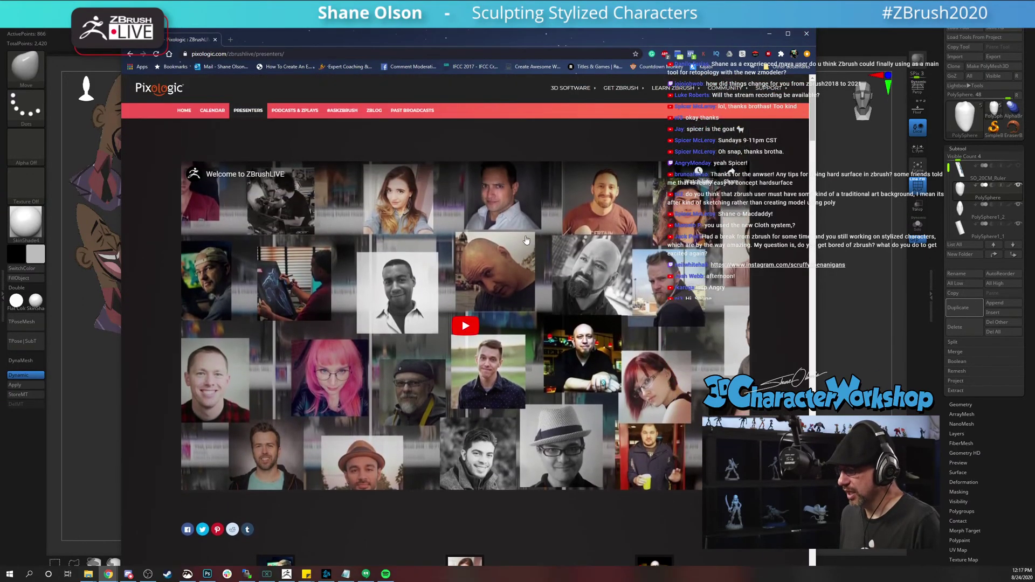
scroll(491, 264, down, 10)
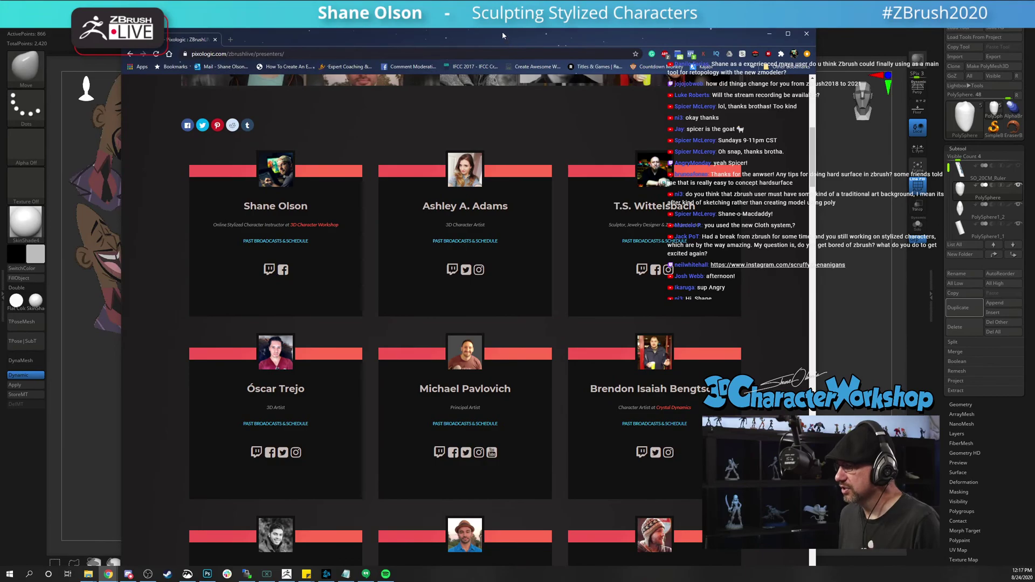
drag(503, 36, 484, 11)
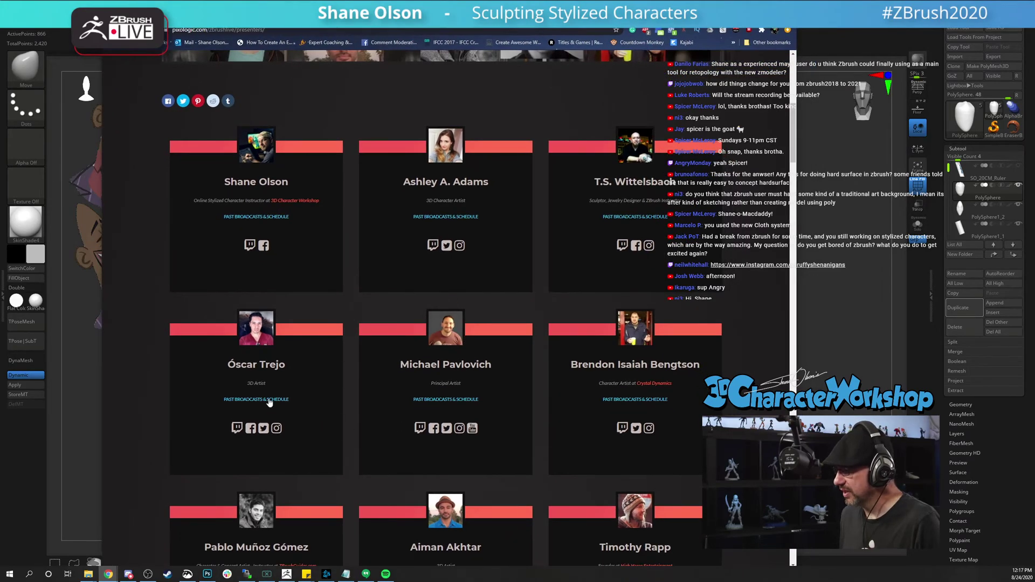
scroll(541, 356, down, 2)
scroll(376, 264, up, 2)
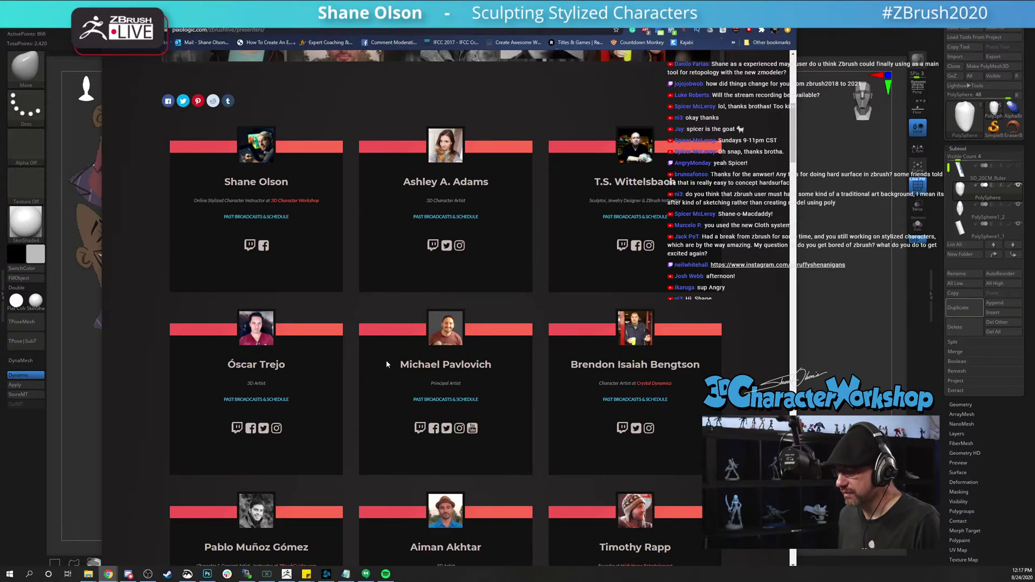
scroll(518, 387, down, 3)
scroll(518, 386, up, 3)
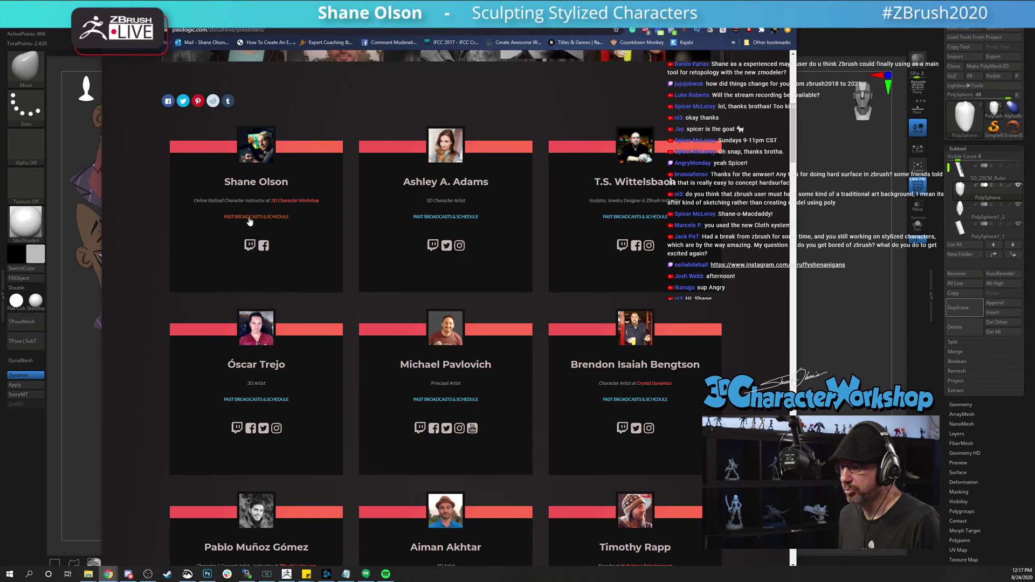
click(249, 217)
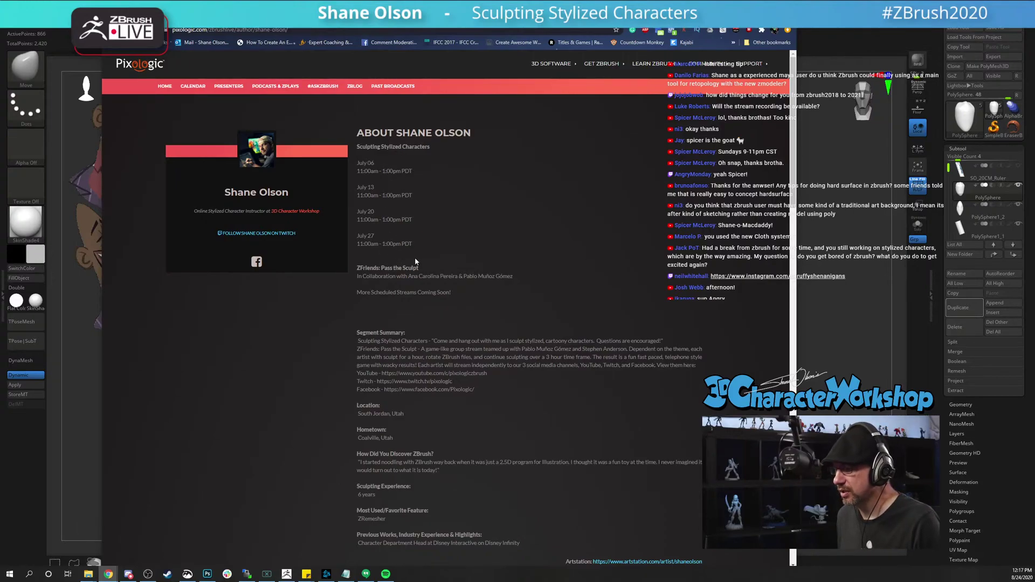
Look through the presenter's schedule, profile and list of featured past broadcasts
scroll(412, 237, down, 8)
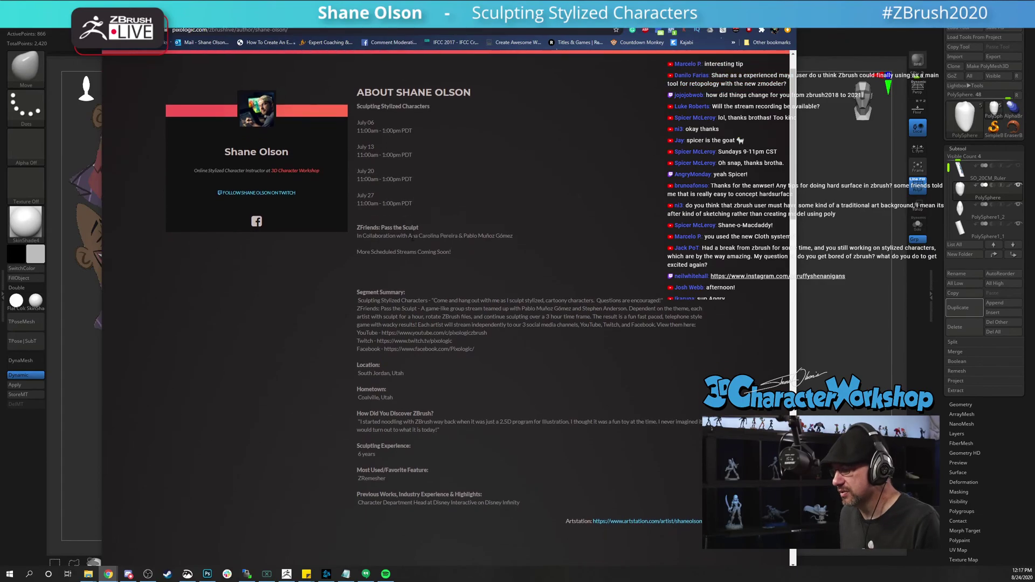
scroll(295, 233, down, 6)
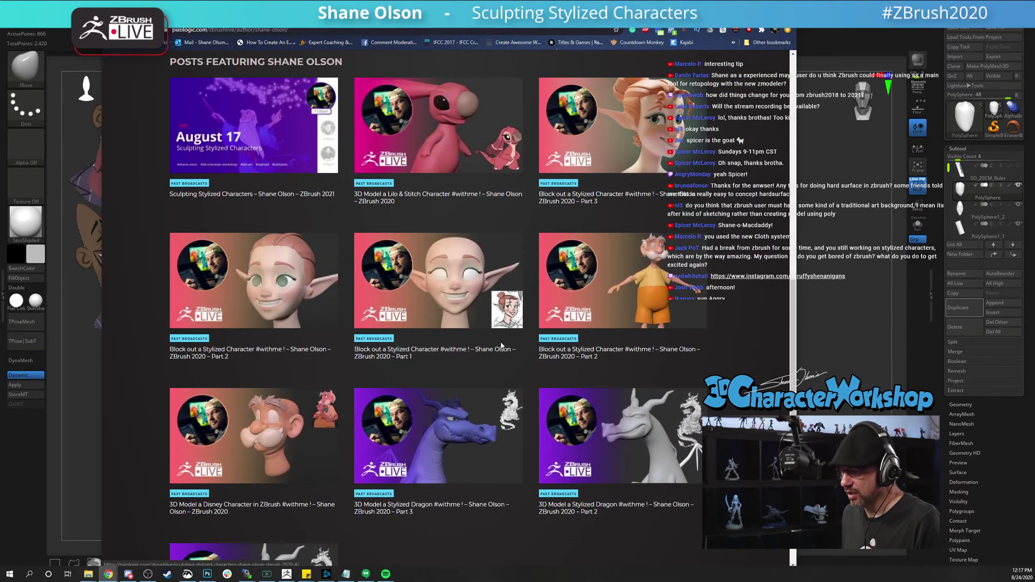
scroll(424, 298, down, 5)
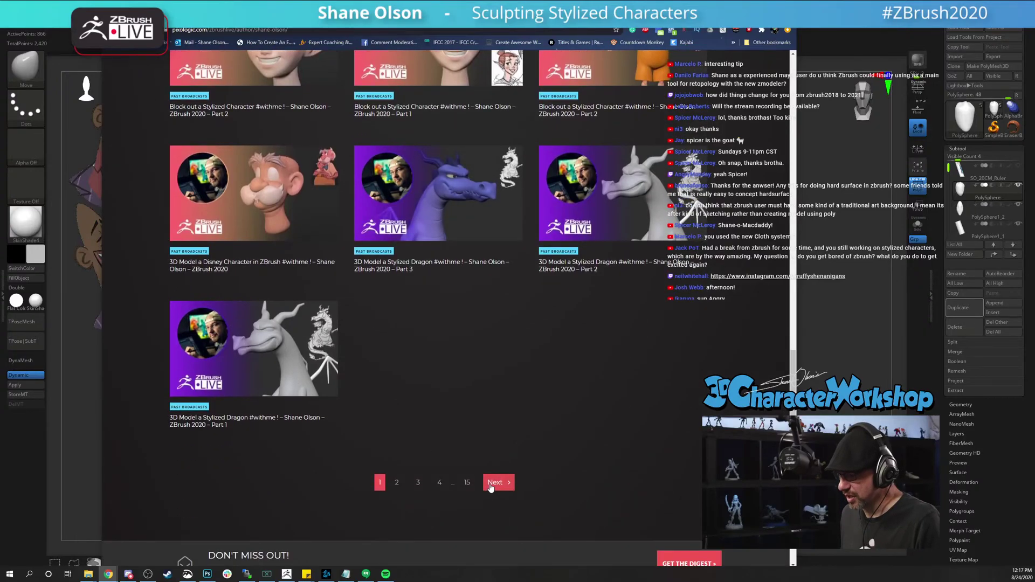
scroll(481, 365, up, 5)
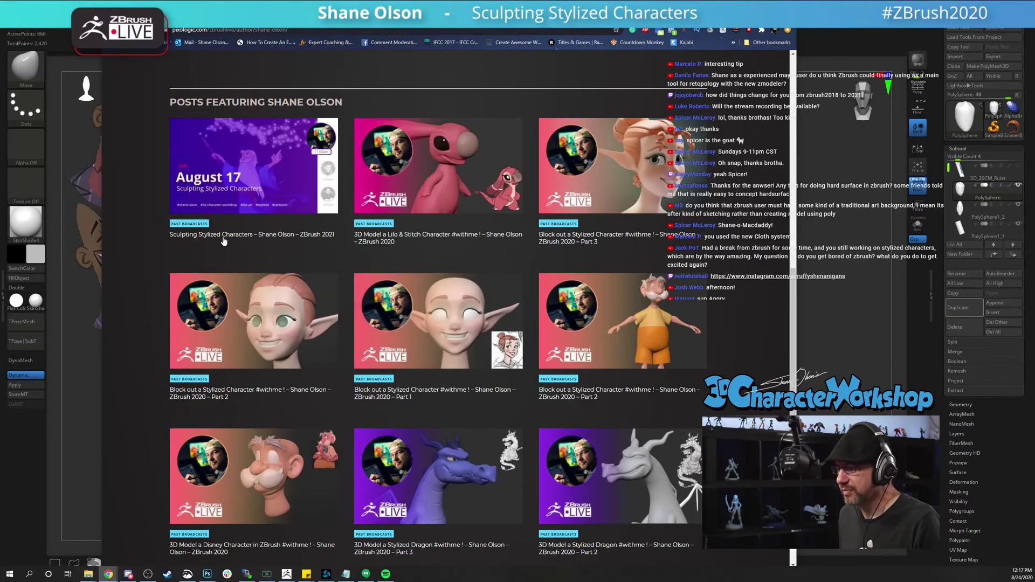
scroll(464, 250, down, 1)
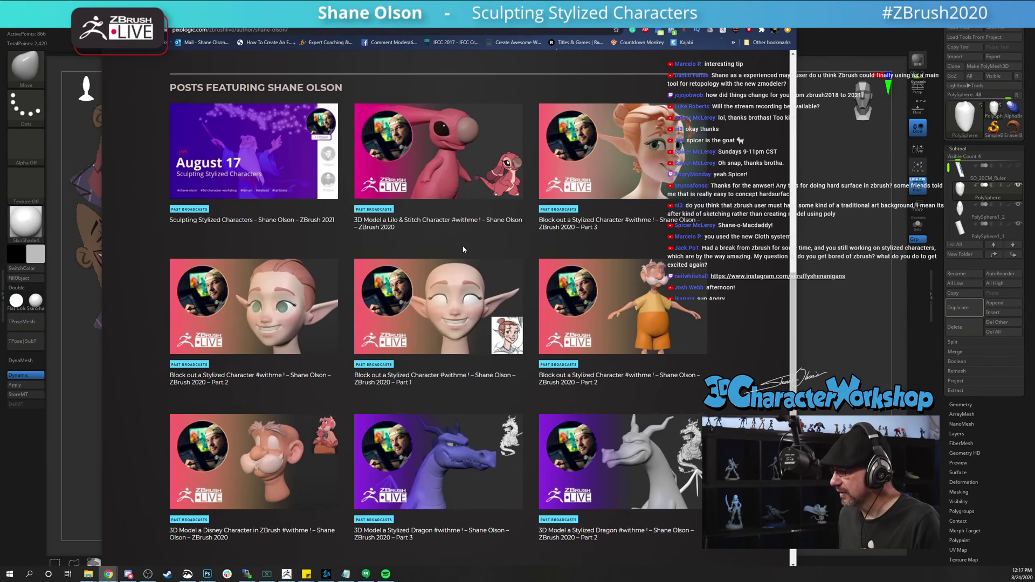
scroll(463, 250, up, 3)
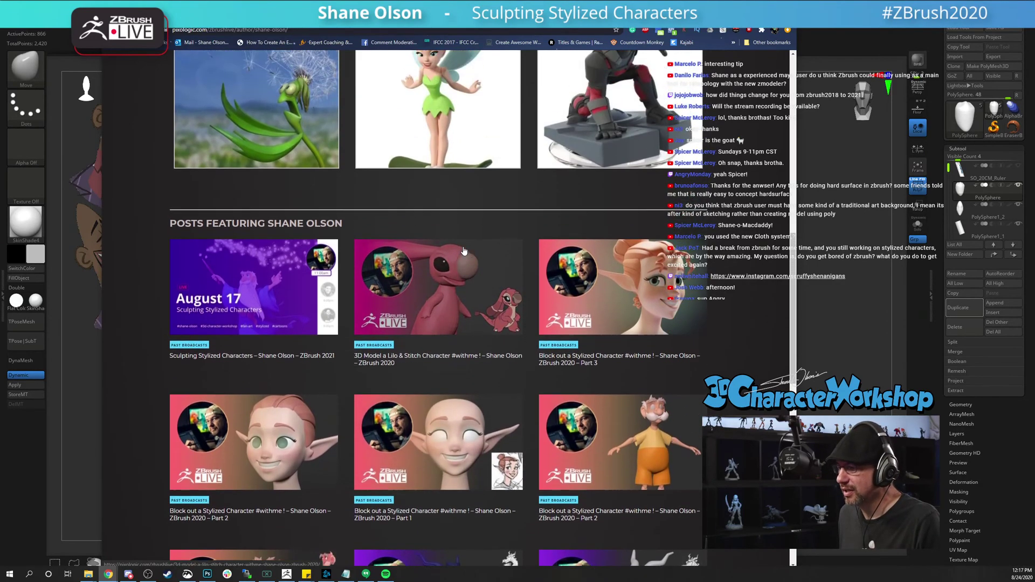
scroll(372, 351, down, 1)
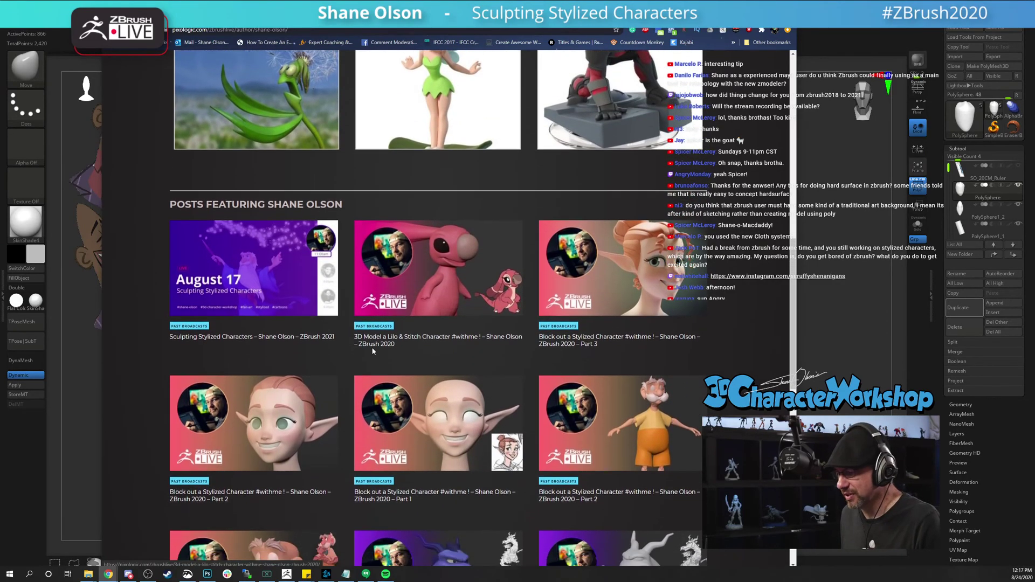
scroll(373, 351, down, 9)
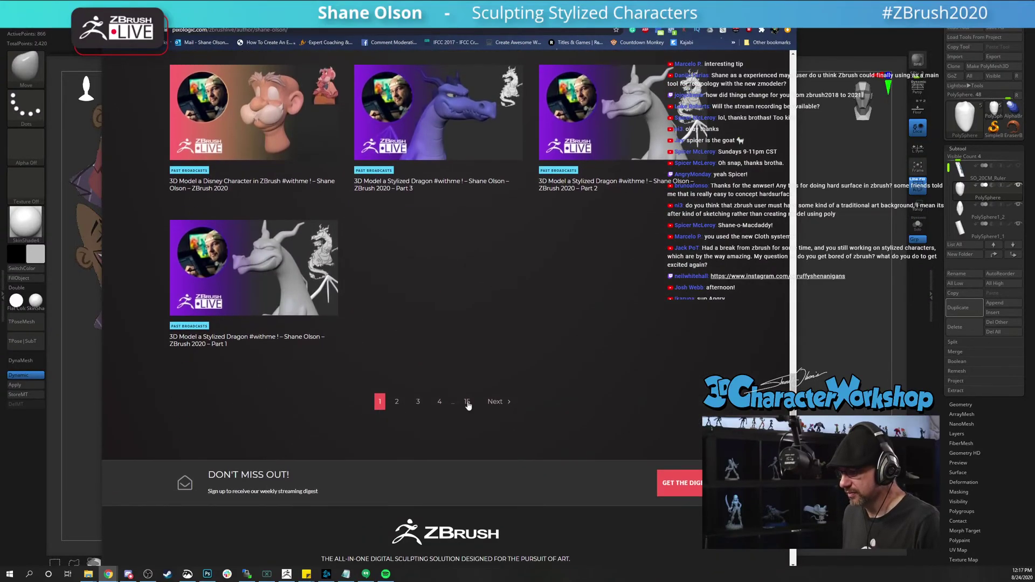
scroll(425, 189, up, 3)
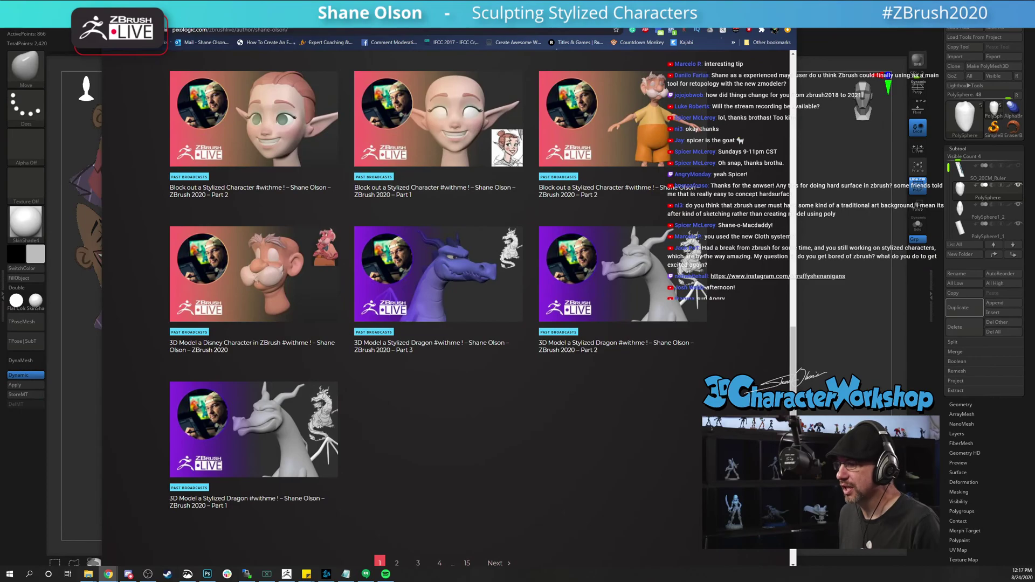
Switch back to ZBrush and refine the face piece's upper edge beneath the cranium cap with the Move brush at draw size 46
key(alt+Tab)
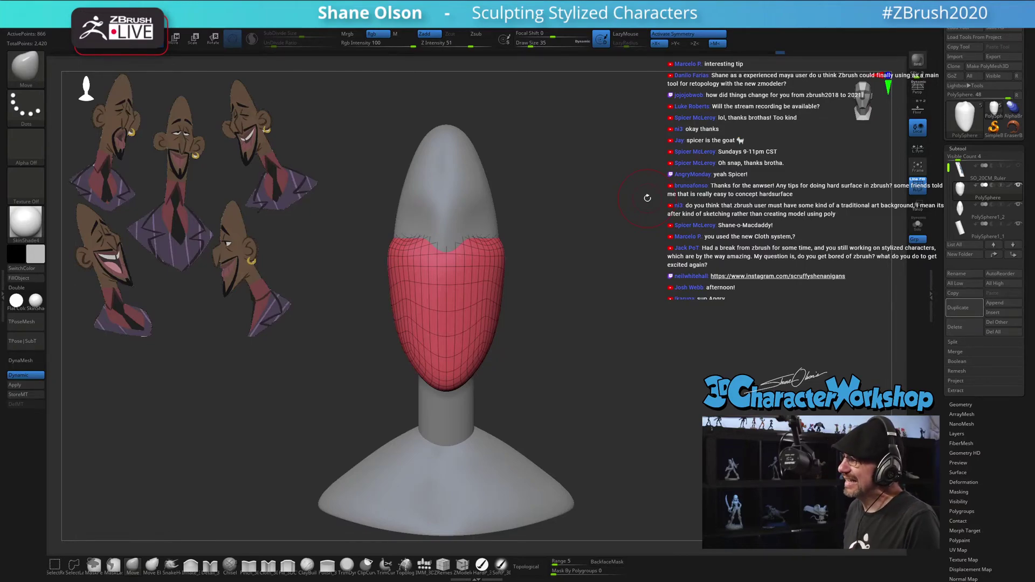
mouse_move(640, 396)
mouse_down()
mouse_move(628, 394)
mouse_move(663, 399)
mouse_up()
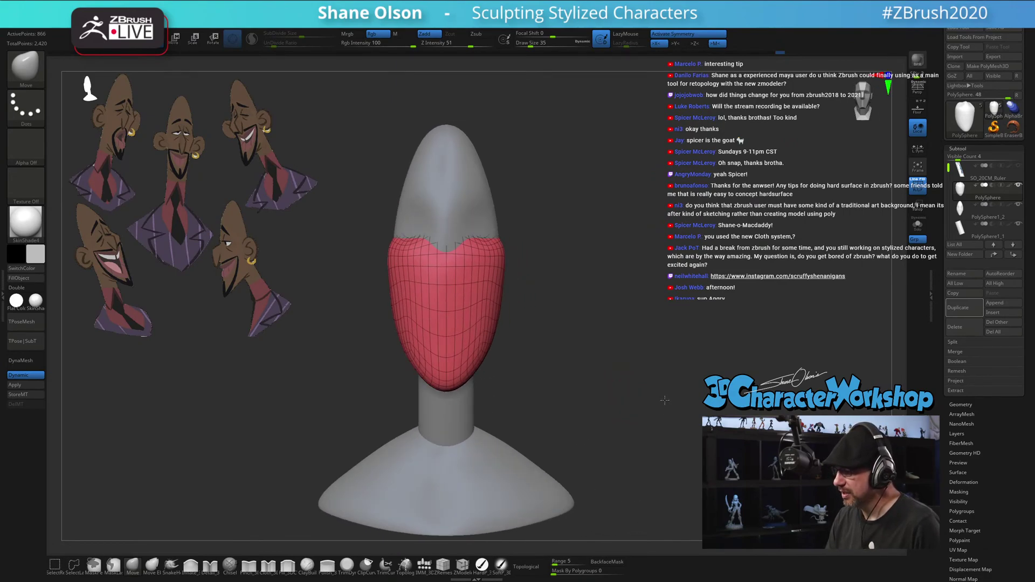
drag(525, 249, 467, 238)
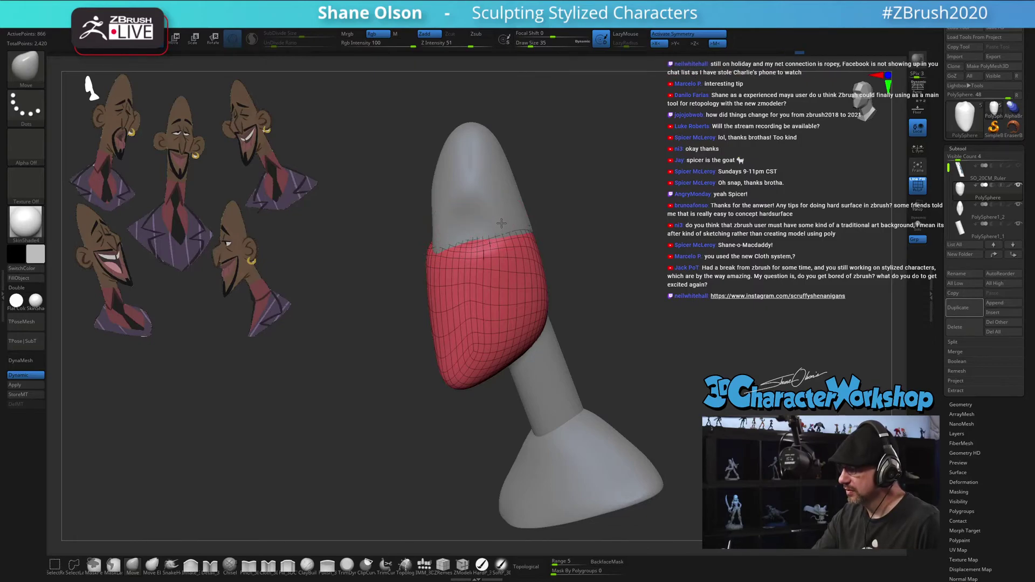
shift+right_drag(502, 223, 520, 219)
key(s)
drag(483, 219, 486, 219)
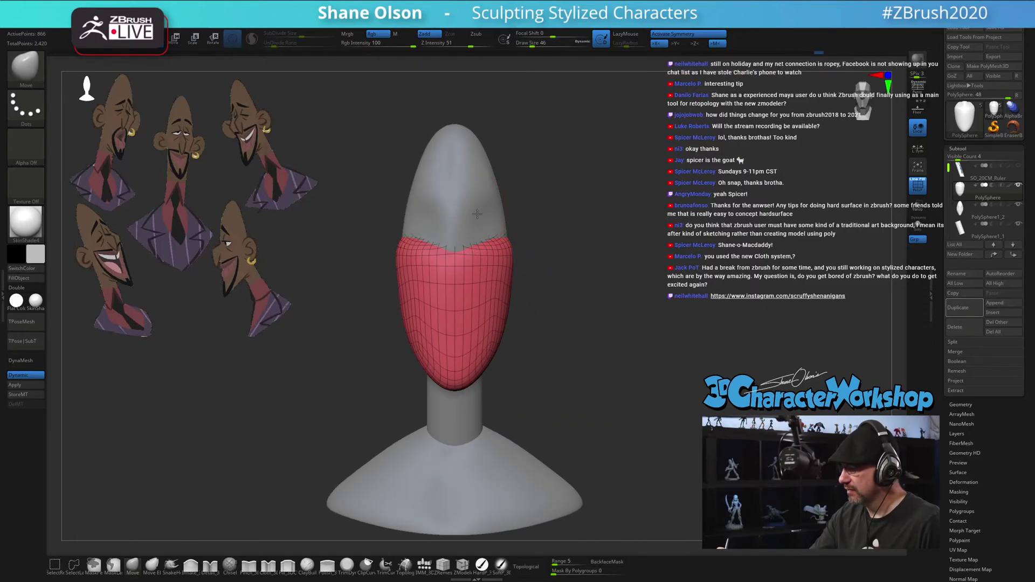
mouse_move(542, 257)
mouse_down()
mouse_move(535, 264)
mouse_move(530, 248)
mouse_up()
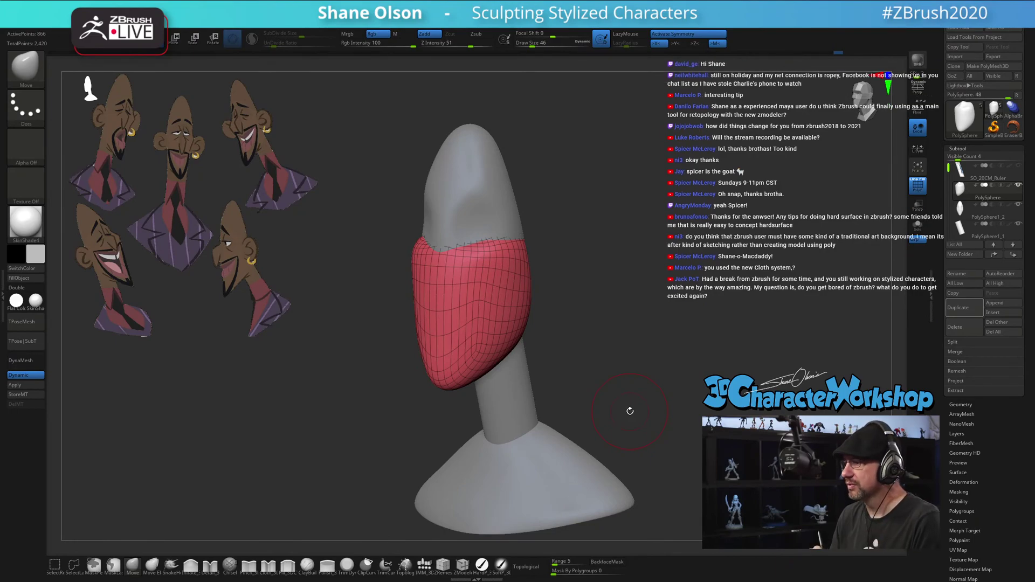
Refine the sides and front contour of the face piece with the Move brush, using draw sizes 51 and 62
drag(631, 411, 596, 330)
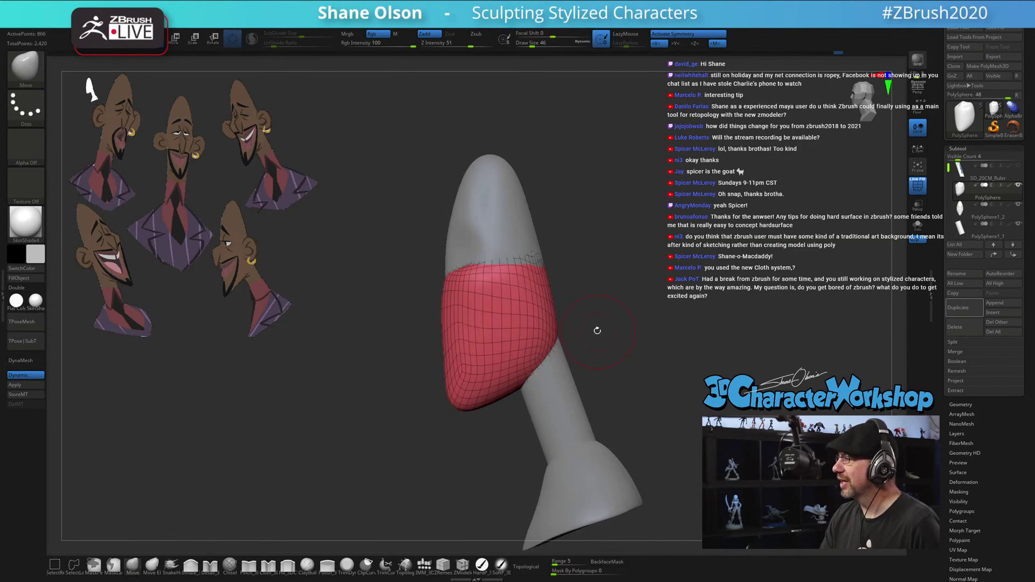
mouse_move(568, 276)
mouse_down()
mouse_move(598, 295)
mouse_move(586, 281)
mouse_up()
key(s)
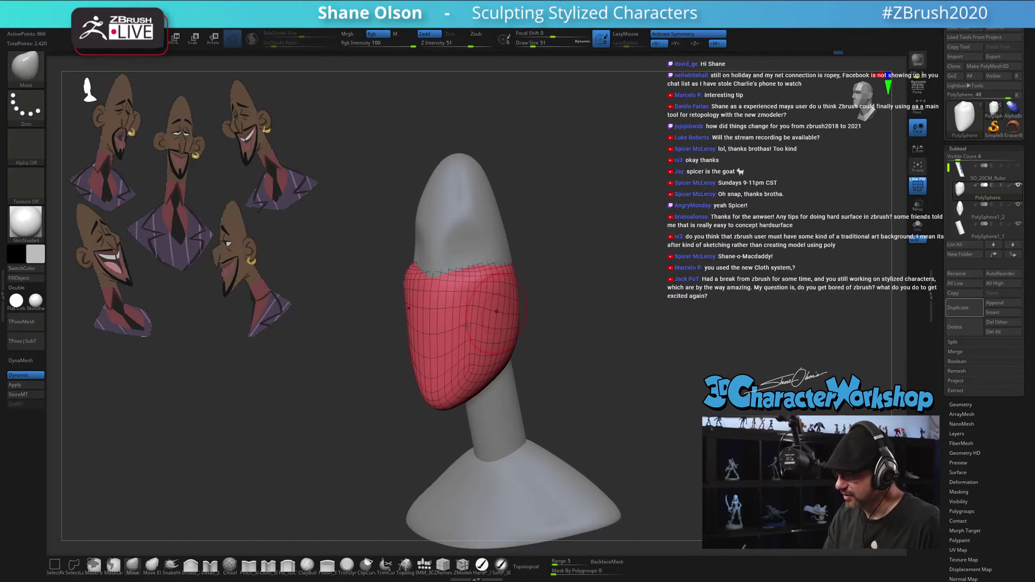
key(s)
drag(408, 355, 412, 354)
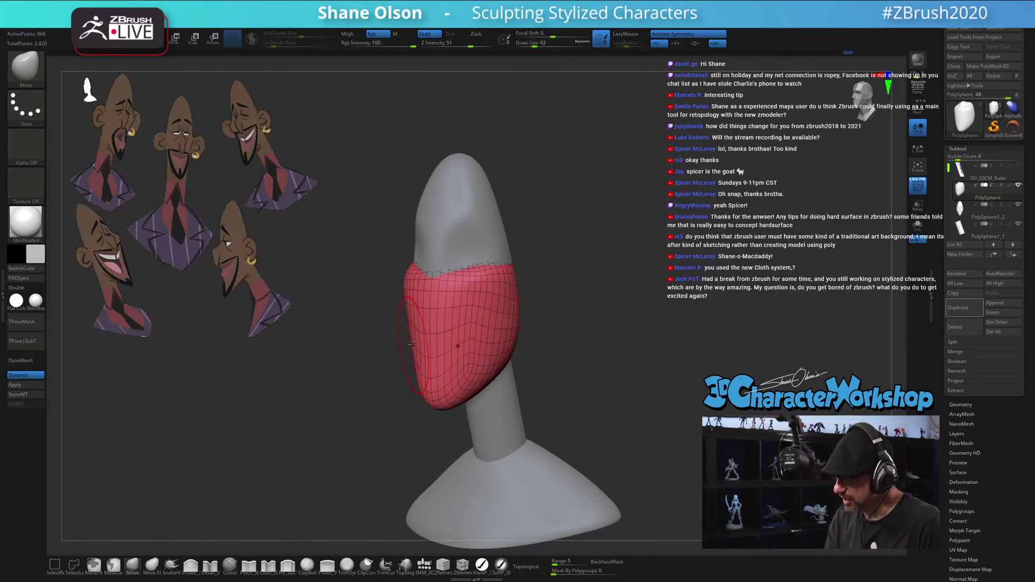
mouse_move(426, 326)
right_down()
mouse_move(494, 329)
mouse_move(440, 301)
right_up()
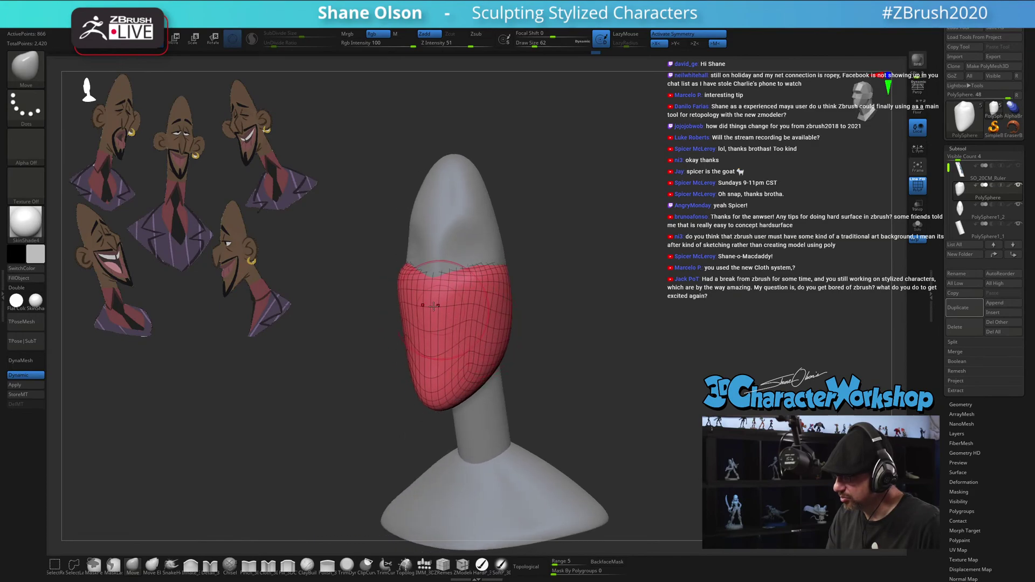
key(s)
drag(402, 286, 397, 280)
Turn off the wireframe display and adjust the face piece's rear upper edge below the cranium in profile, using the Move brush at draw size 51
right_drag(507, 345, 540, 369)
key(shift+f)
mouse_move(540, 370)
mouse_down()
mouse_move(498, 377)
mouse_move(527, 291)
mouse_move(522, 273)
mouse_up()
key(s)
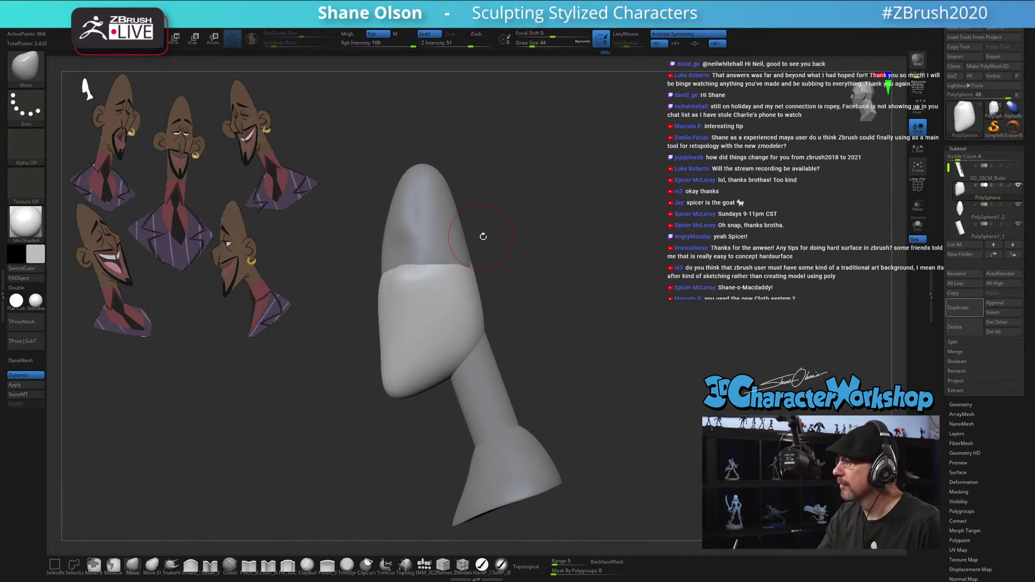
key(s)
drag(490, 233, 493, 231)
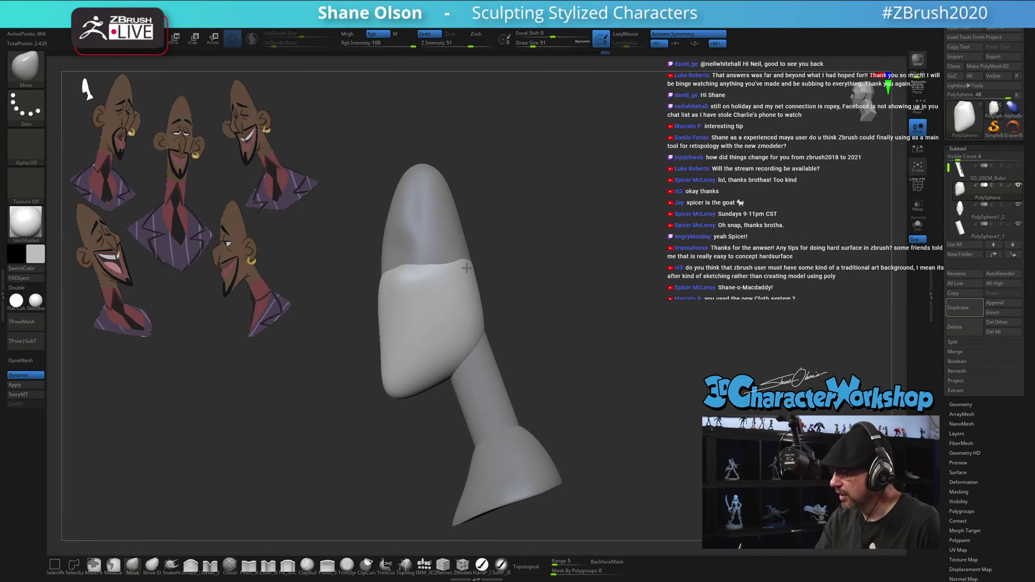
drag(511, 236, 549, 370)
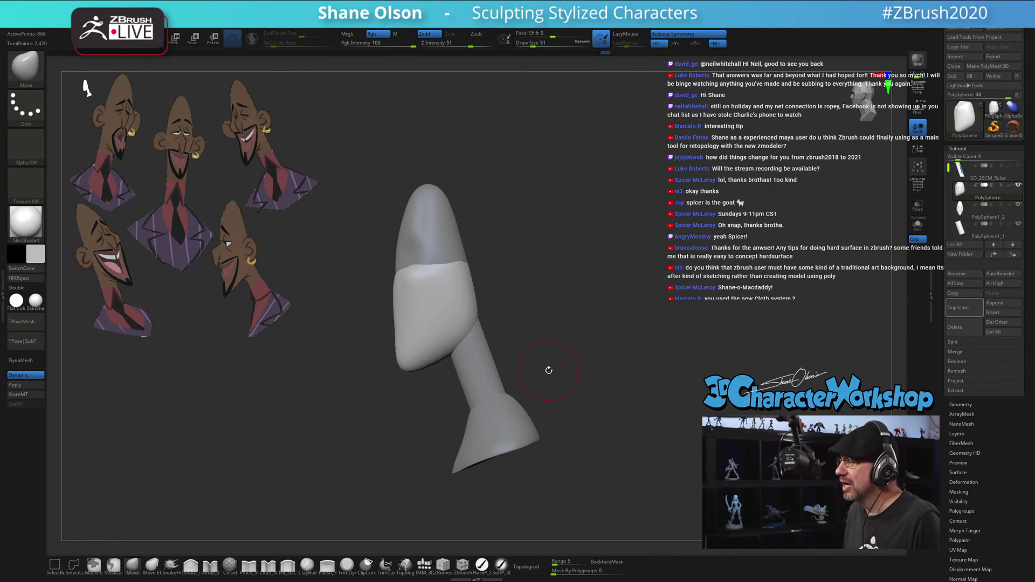
drag(580, 300, 495, 285)
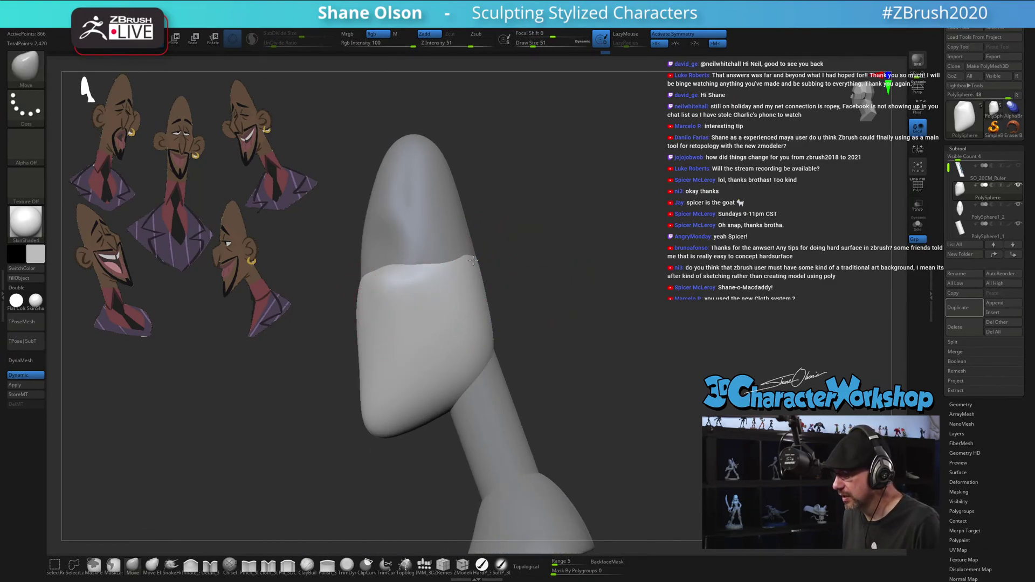
drag(538, 247, 599, 246)
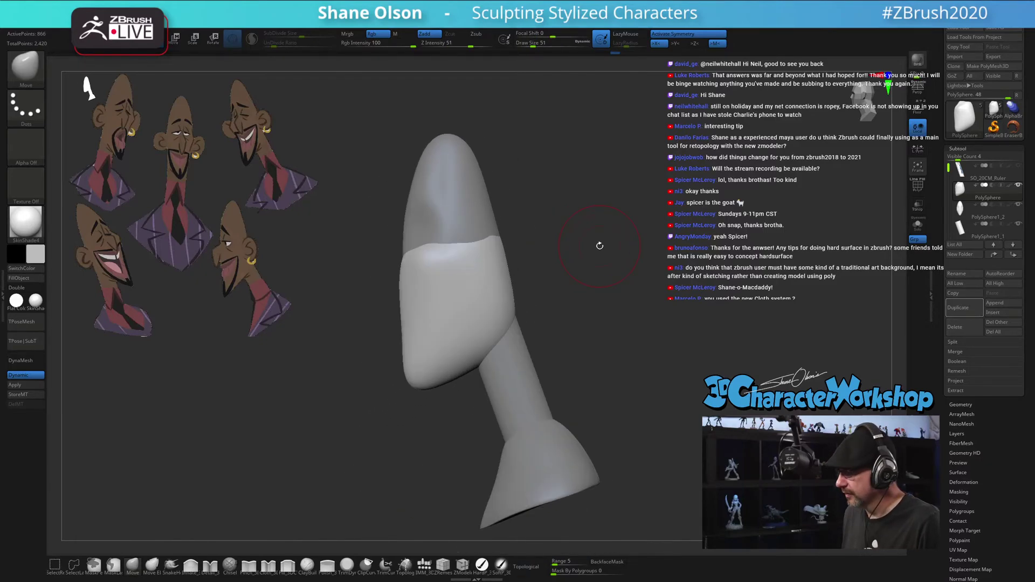
Insert a QuadSphere-2 primitive as the nose on the face's upper front centre at draw size 22
alt+drag(393, 421, 496, 534)
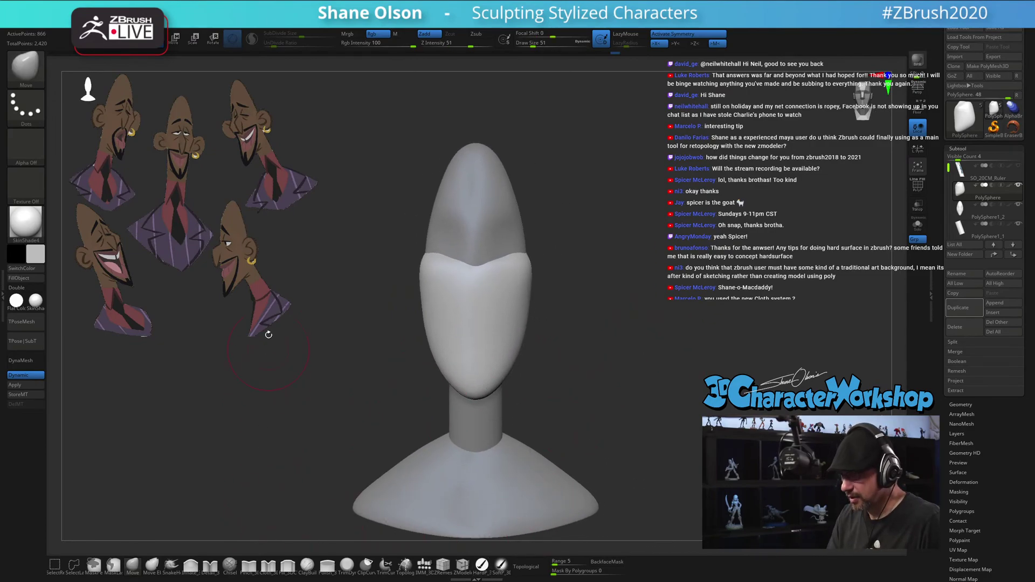
click(424, 564)
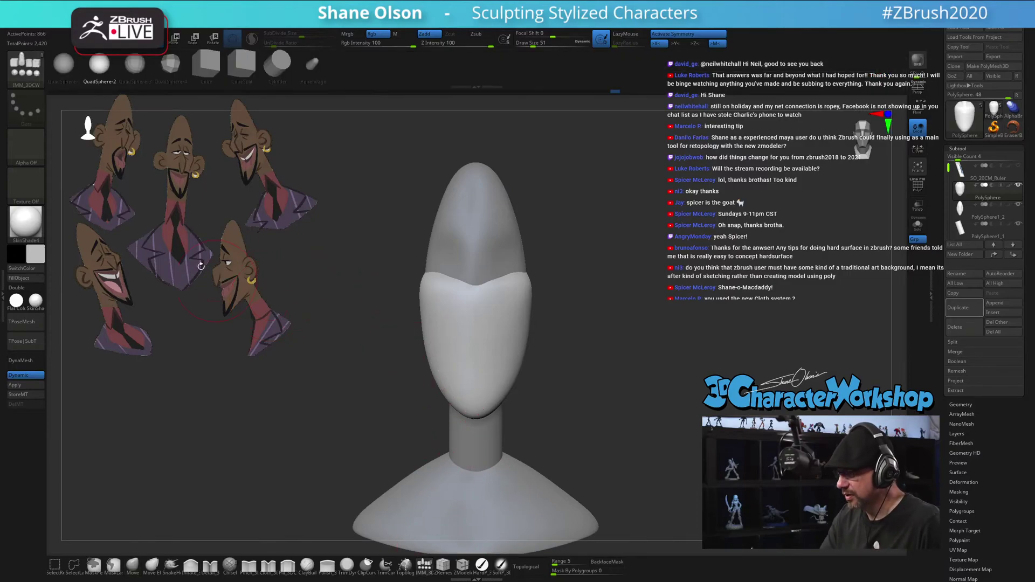
alt+drag(617, 344, 603, 357)
text(s)
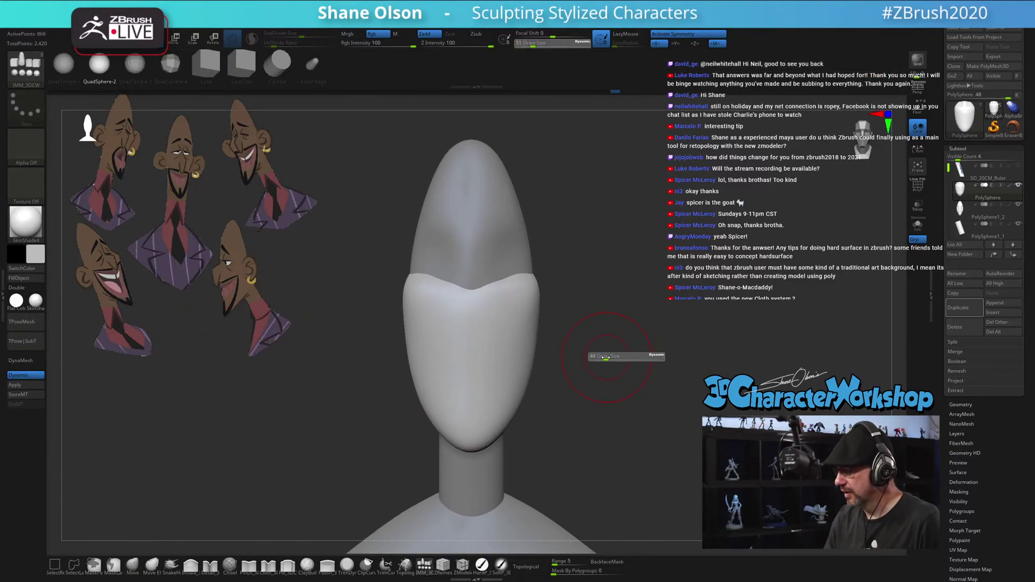
text(s22)
key(Return)
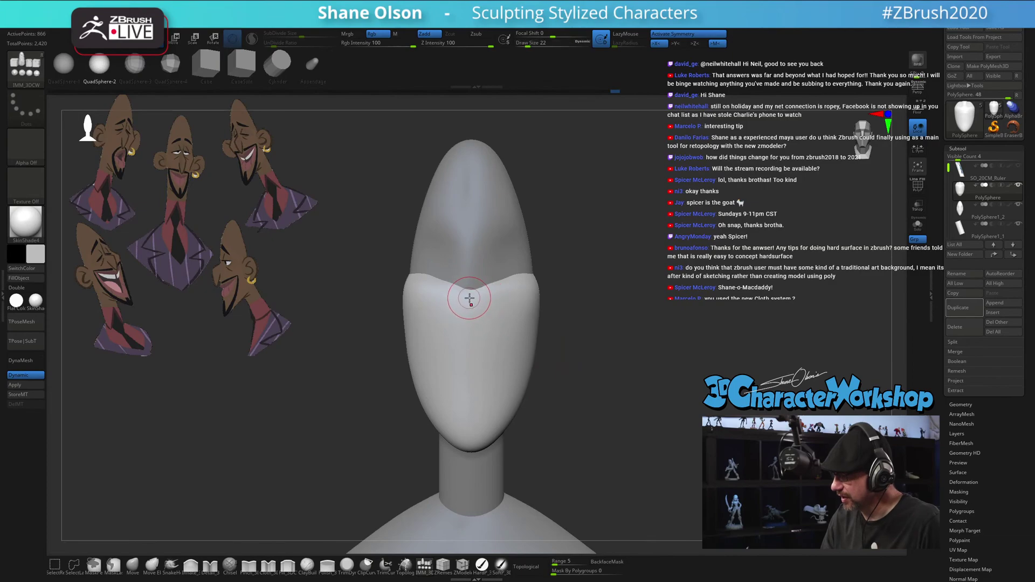
drag(471, 303, 471, 319)
drag(608, 398, 562, 402)
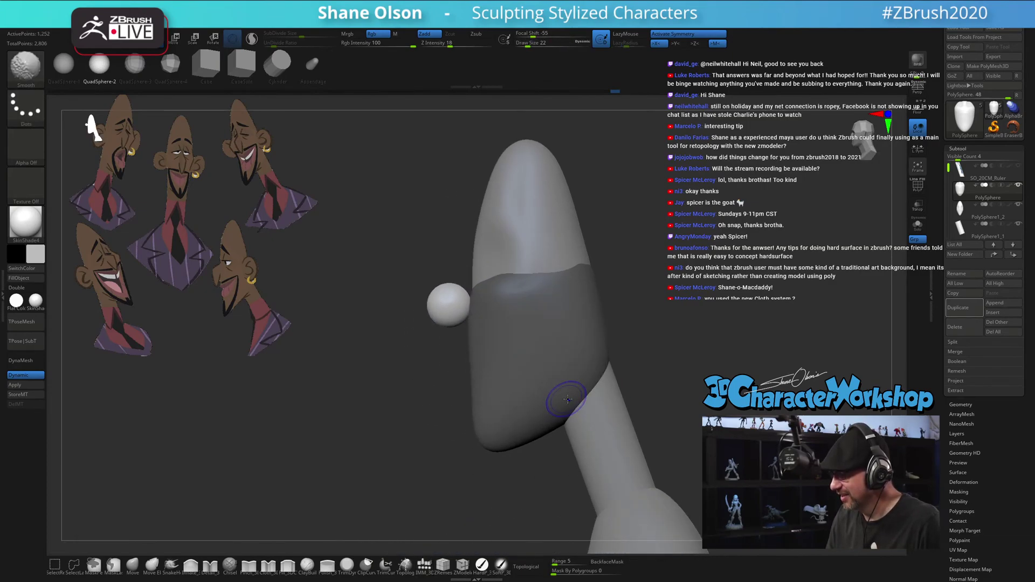
With the Move brush, pull the nose sphere up toward the brow and stretch its underside downward, using draw sizes 49 and 31
click(133, 564)
key(s)
key(s)
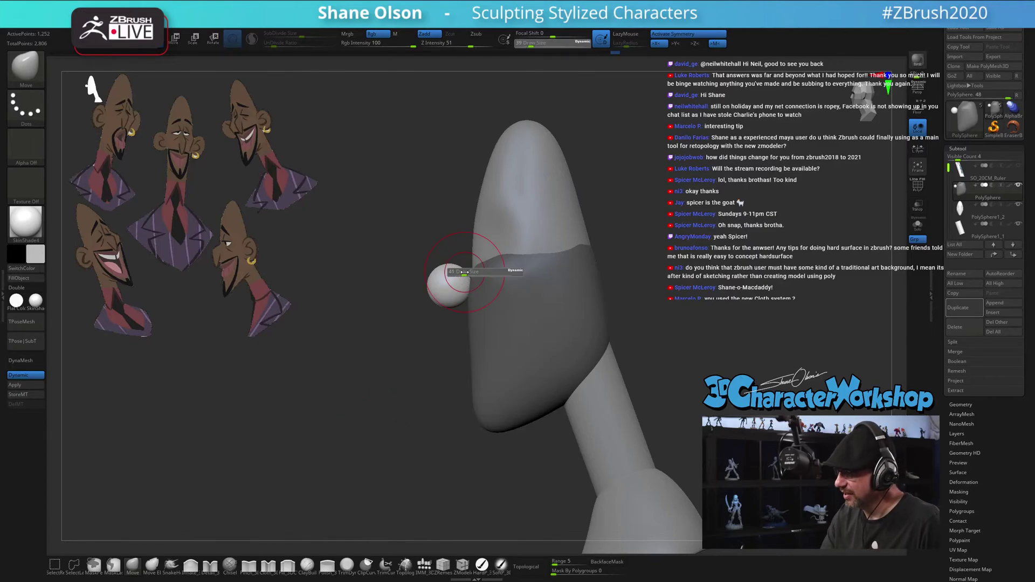
drag(464, 272, 472, 273)
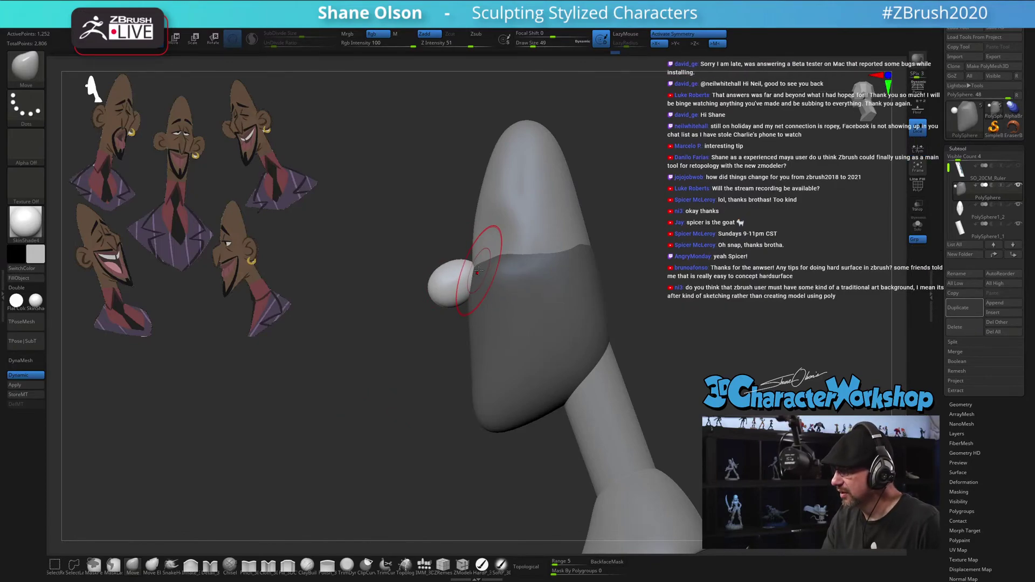
mouse_move(479, 271)
ctrl+right_down()
mouse_move(468, 278)
mouse_move(442, 244)
ctrl+right_up()
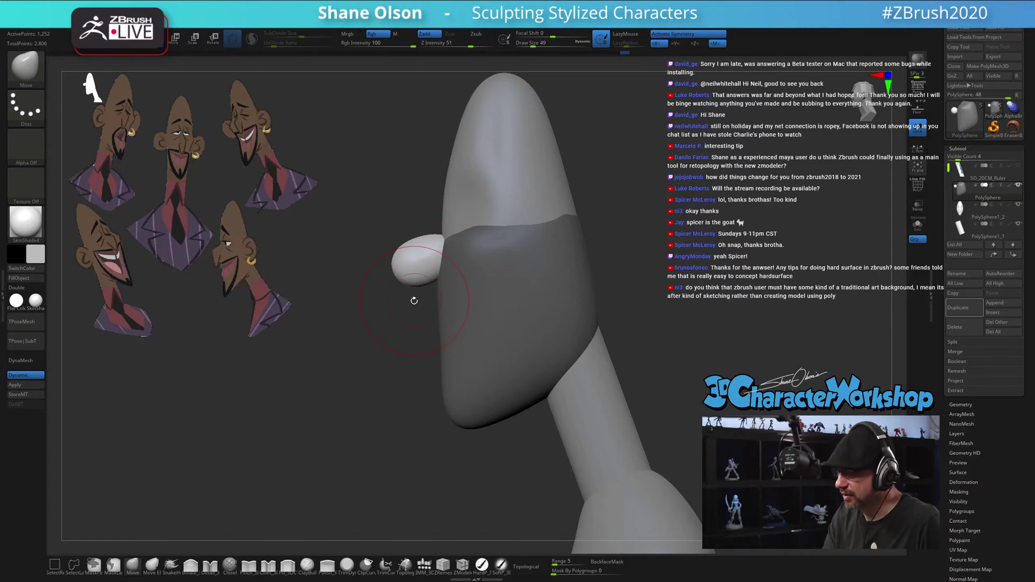
ctrl+right_drag(414, 301, 416, 306)
key(s)
drag(415, 307, 410, 307)
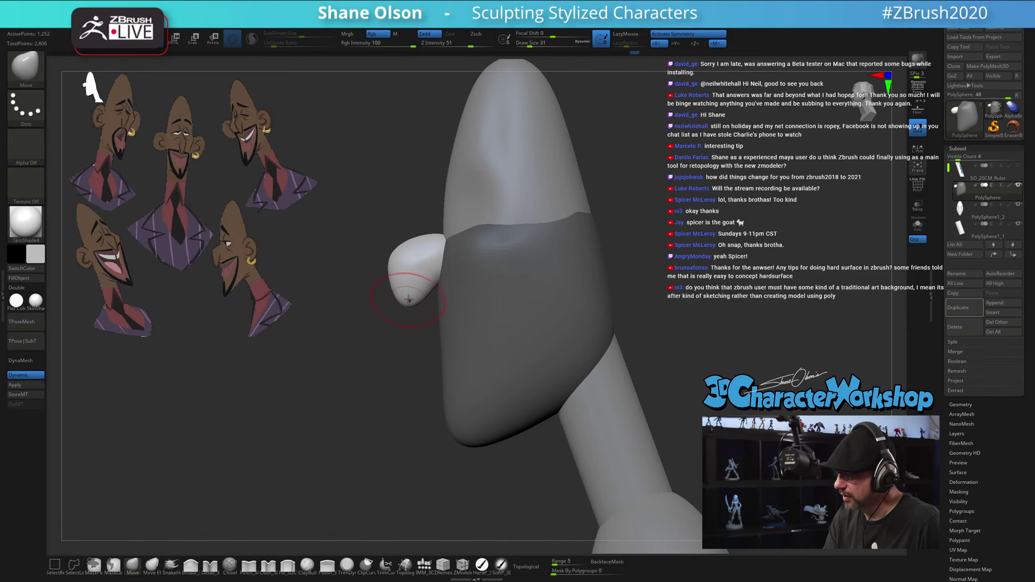
Narrow the nose from the front with the Move brush at draw size 51
shift+right_drag(413, 335, 485, 335)
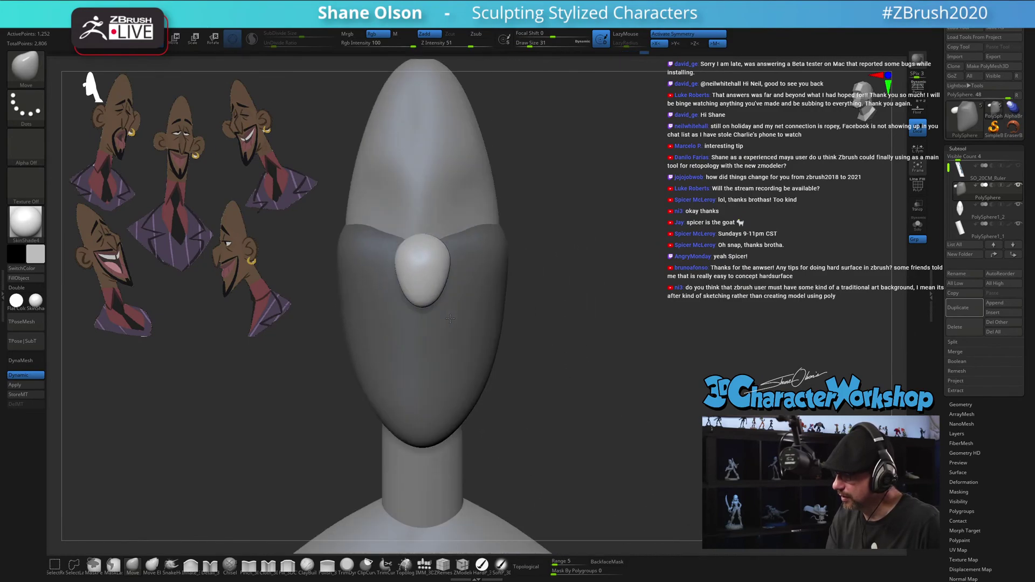
key(s)
mouse_move(420, 247)
mouse_down()
mouse_move(419, 257)
mouse_move(403, 253)
mouse_up()
key(s)
key(s)
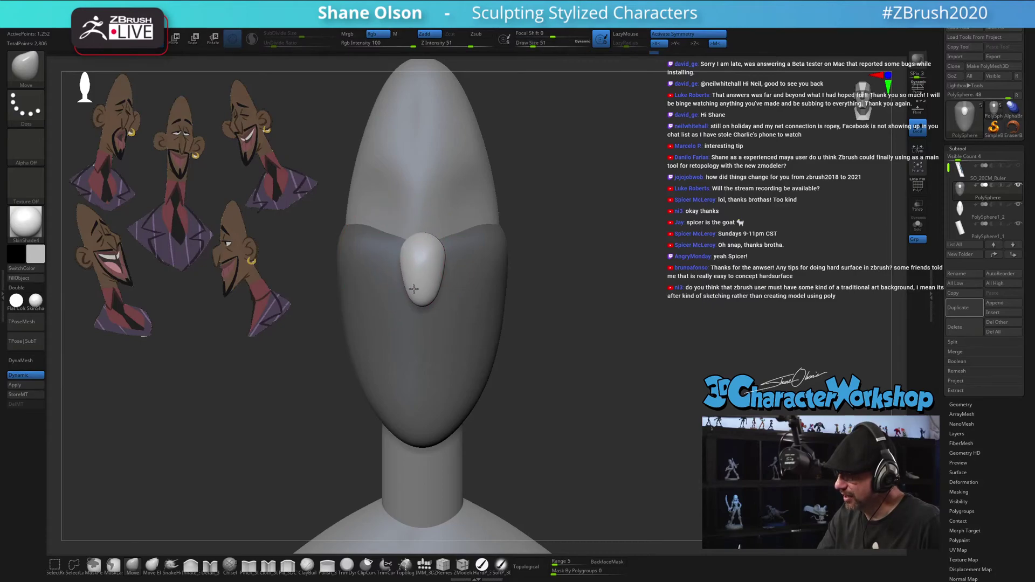
Push the nose's front back toward the face in profile and taper its lower tip, reducing the Move brush's draw size to 28 and 23
right_drag(487, 298, 404, 312)
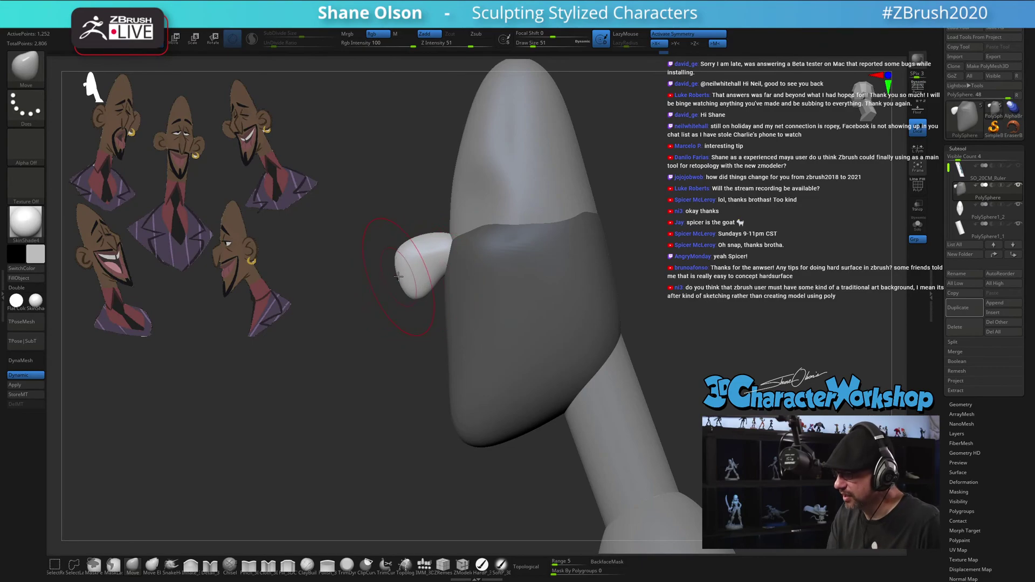
key(s)
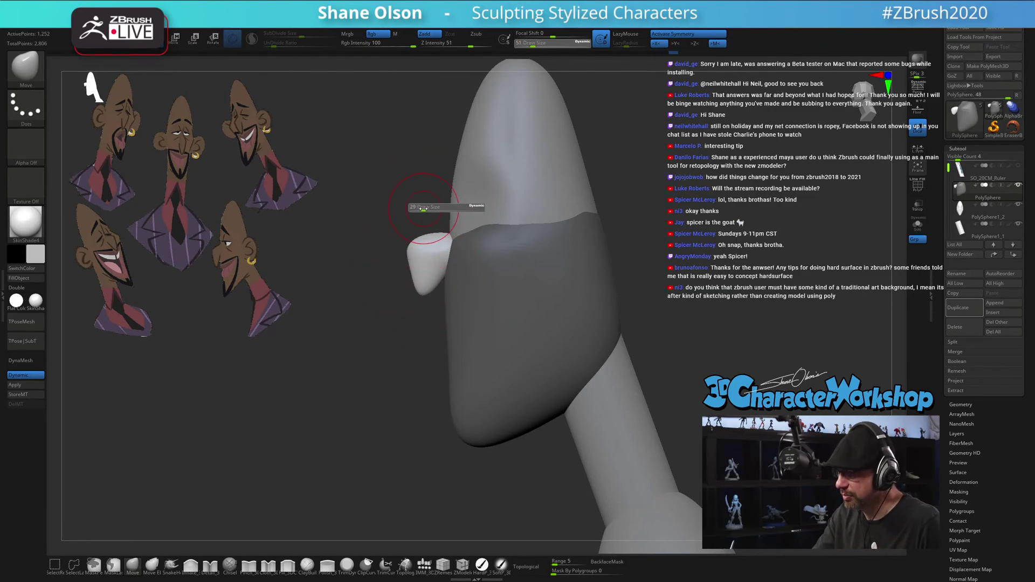
drag(428, 208, 413, 207)
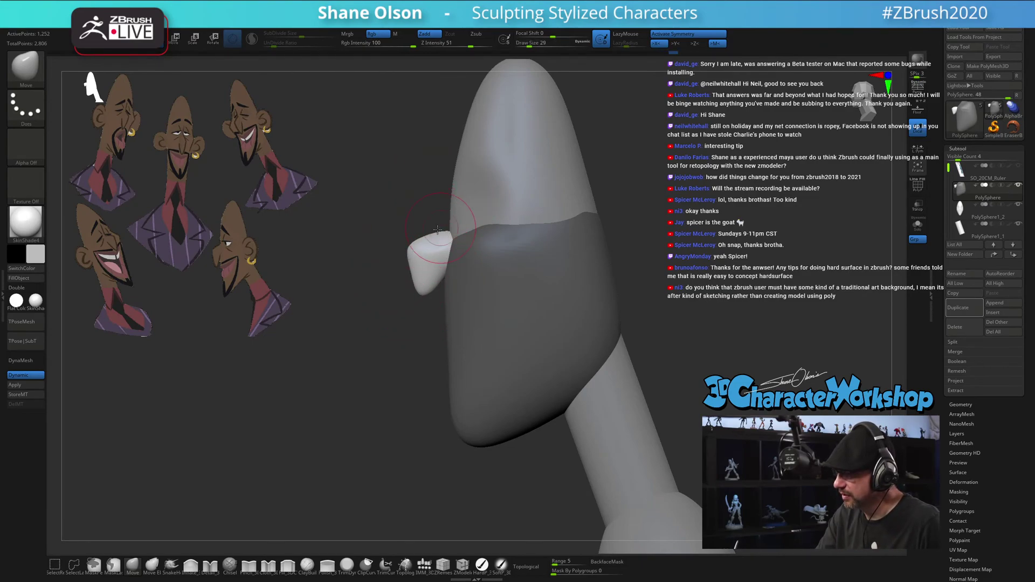
key(s)
mouse_move(415, 289)
mouse_down()
mouse_move(434, 289)
mouse_move(399, 296)
mouse_move(421, 266)
mouse_up()
key(s)
key(s)
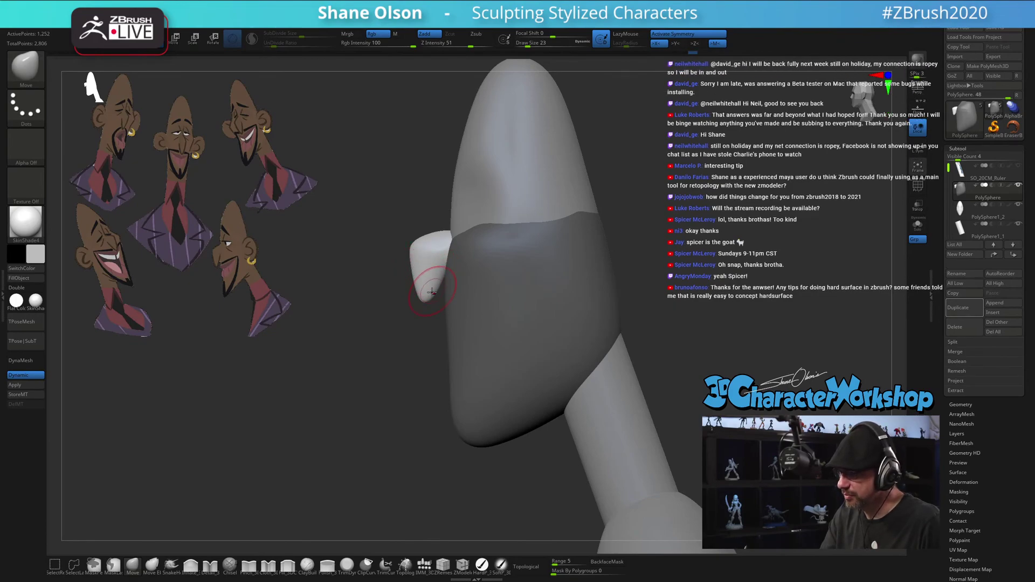
Refine the nose's underside, bridge and front edge in profile with the Move brush, varying the draw size between 31 and 51
key(s)
drag(438, 281, 452, 266)
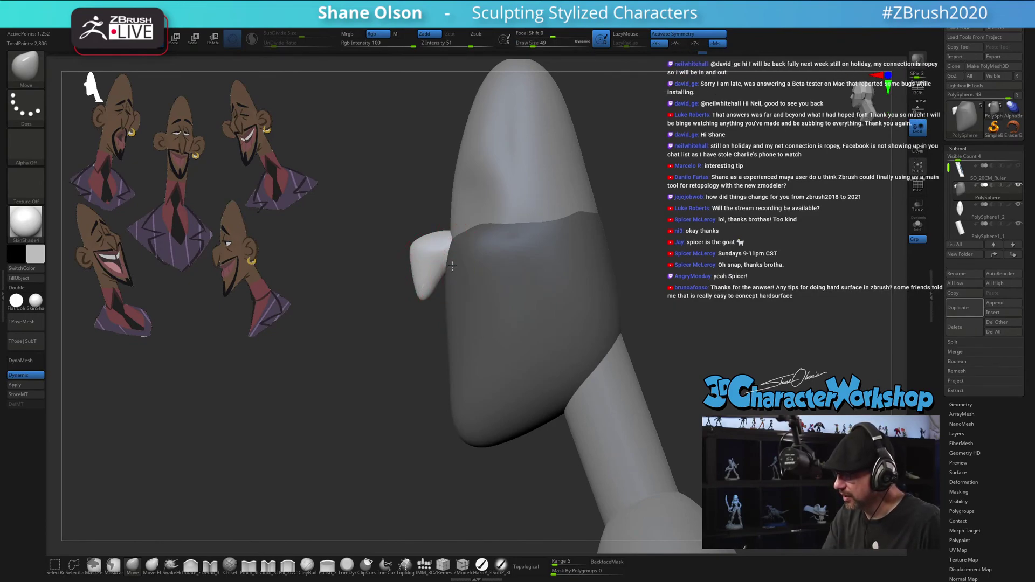
key(bracketright)
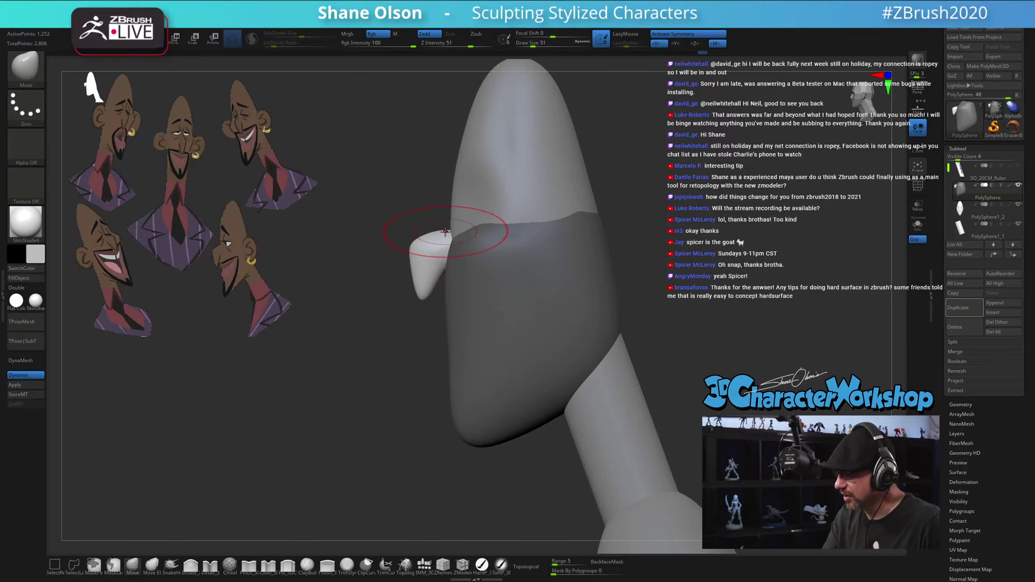
key(s)
drag(434, 213, 429, 213)
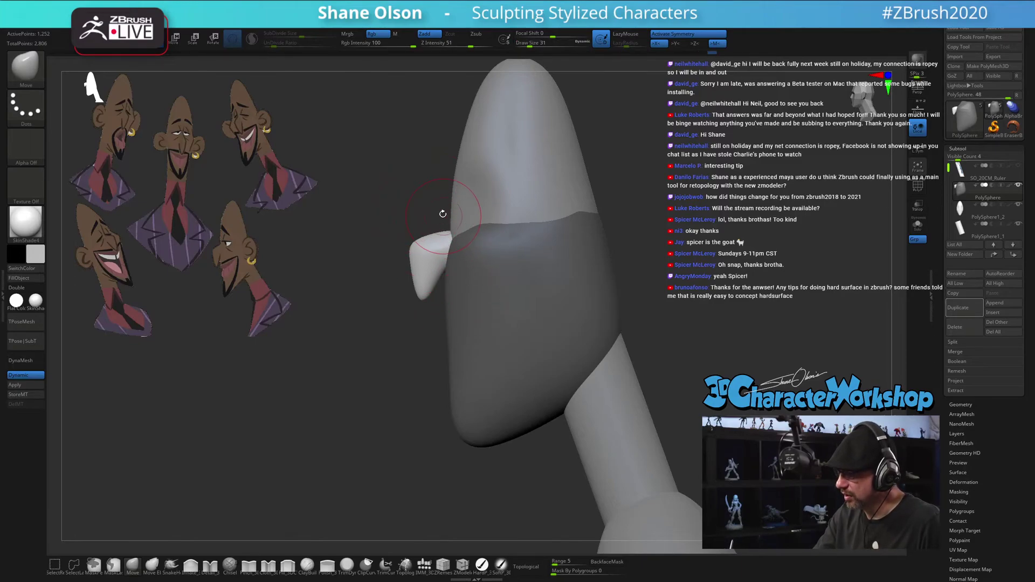
key(bracketright)
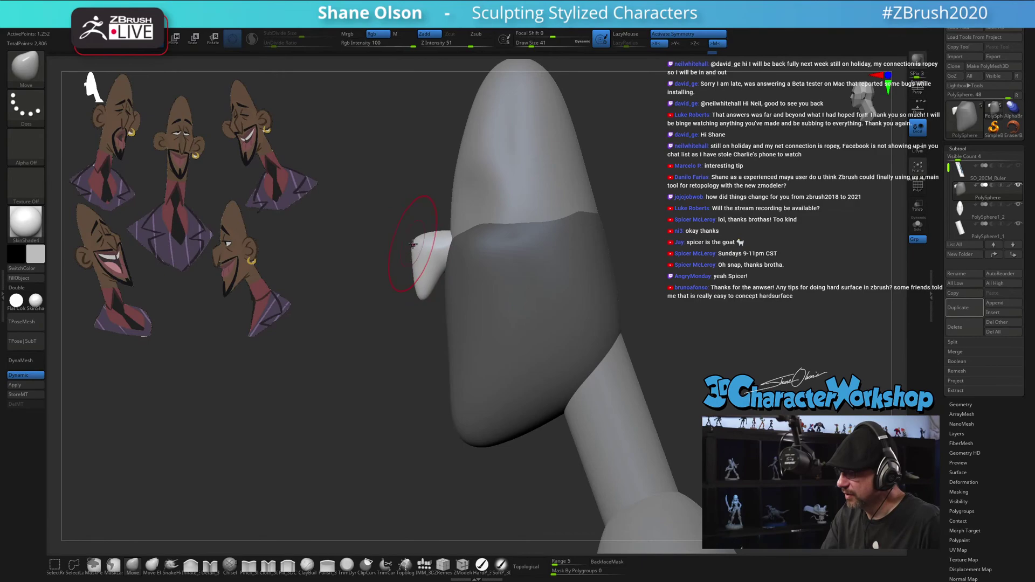
key(s)
drag(421, 264, 418, 264)
Adjust the sides of the nose symmetrically from the front with the Move brush at draw size 25
mouse_move(367, 324)
mouse_down()
mouse_move(458, 360)
mouse_move(466, 319)
mouse_up()
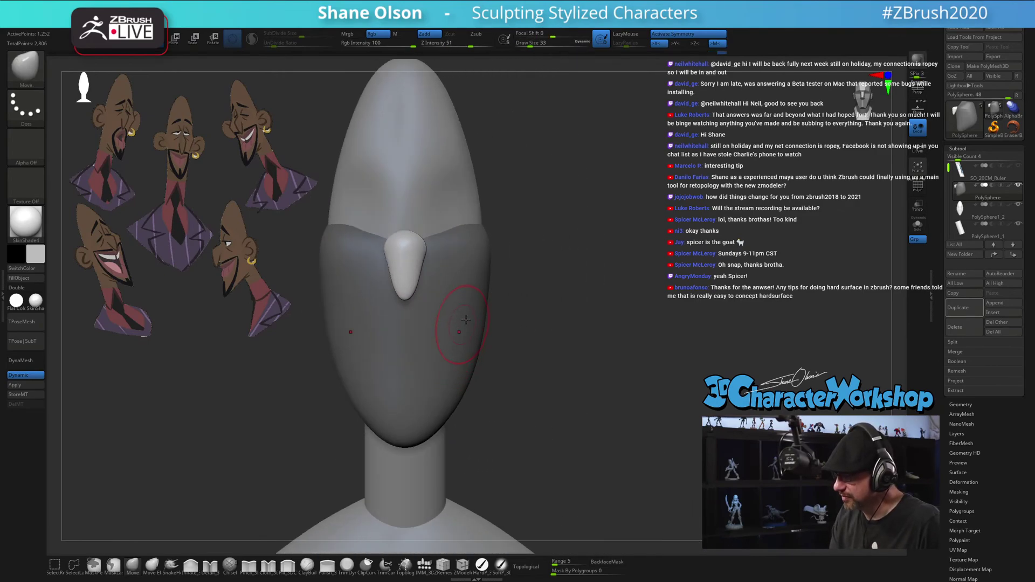
mouse_move(508, 283)
alt+mouse_down()
mouse_move(538, 290)
mouse_move(556, 269)
alt+mouse_up()
key(bracketleft)
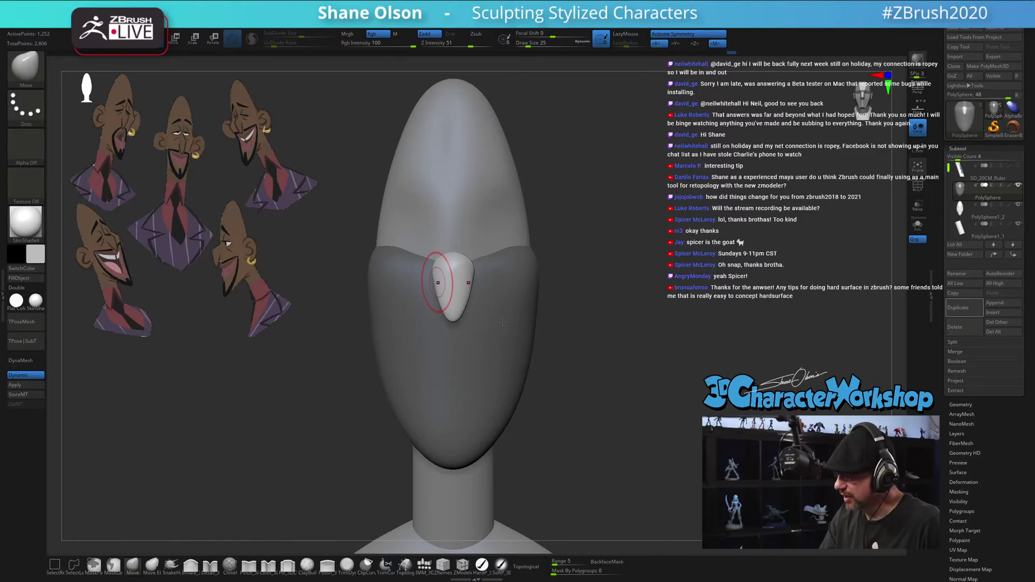
Lengthen the nose's tip downward in profile with the Move brush at draw size 51
drag(535, 377, 492, 418)
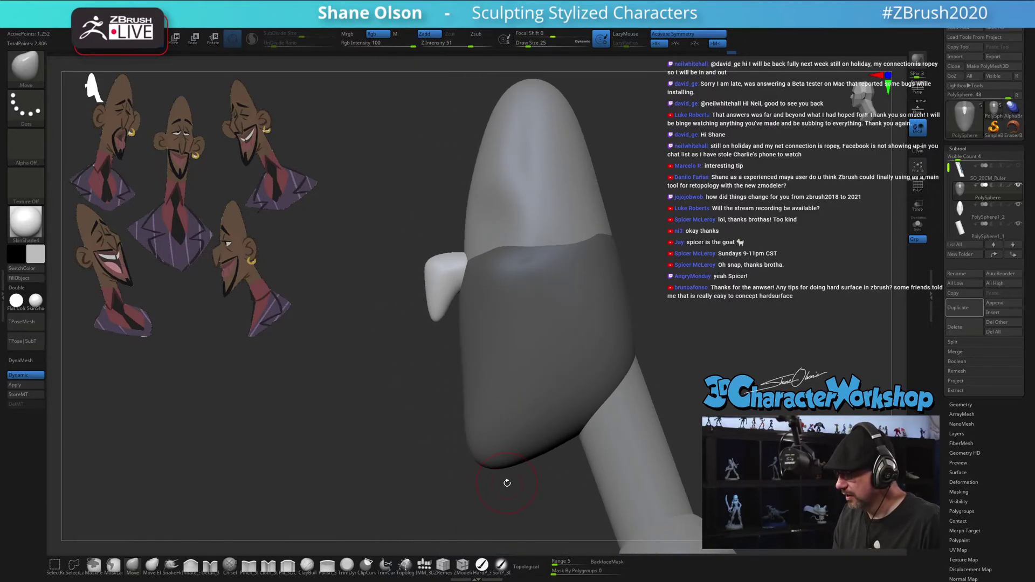
alt+drag(506, 483, 492, 417)
alt+drag(581, 375, 521, 397)
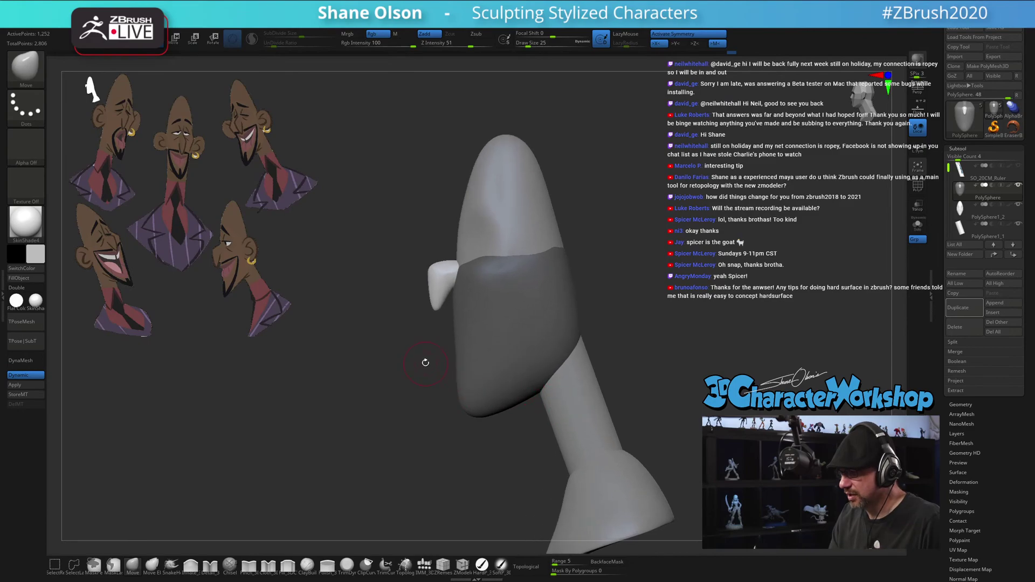
key(s)
drag(425, 362, 430, 364)
drag(433, 307, 455, 291)
Shape the top of the nose where it meets the brow from front and side, using the Move brush at draw size 39
shift+drag(454, 439, 498, 439)
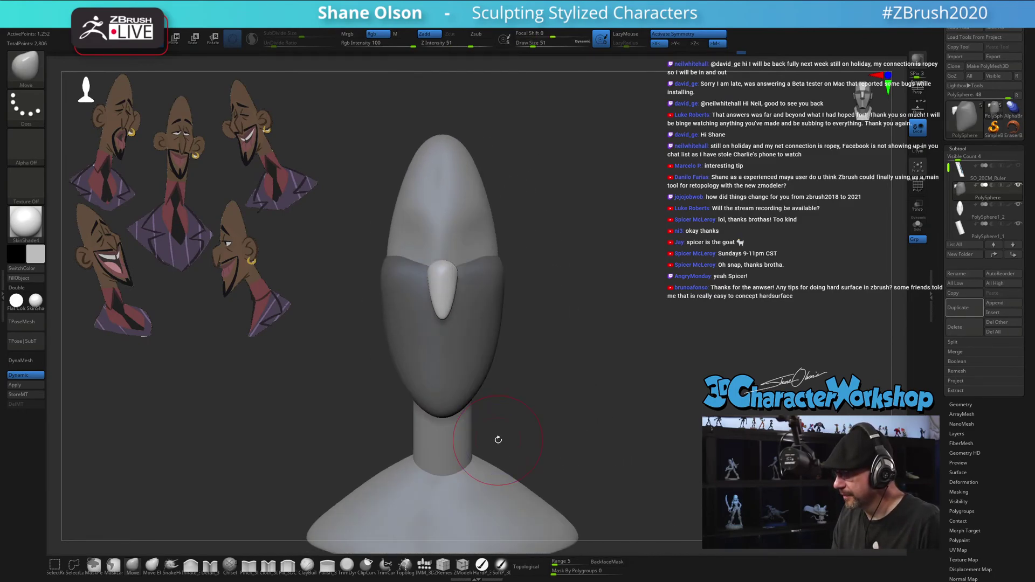
key(s)
drag(555, 320, 549, 318)
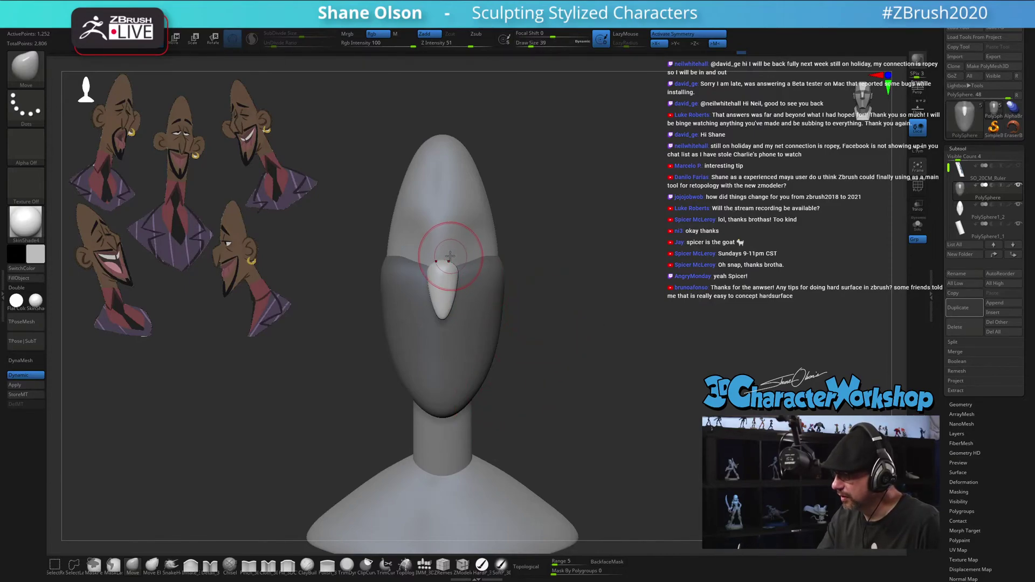
right_drag(472, 251, 399, 252)
drag(454, 259, 460, 253)
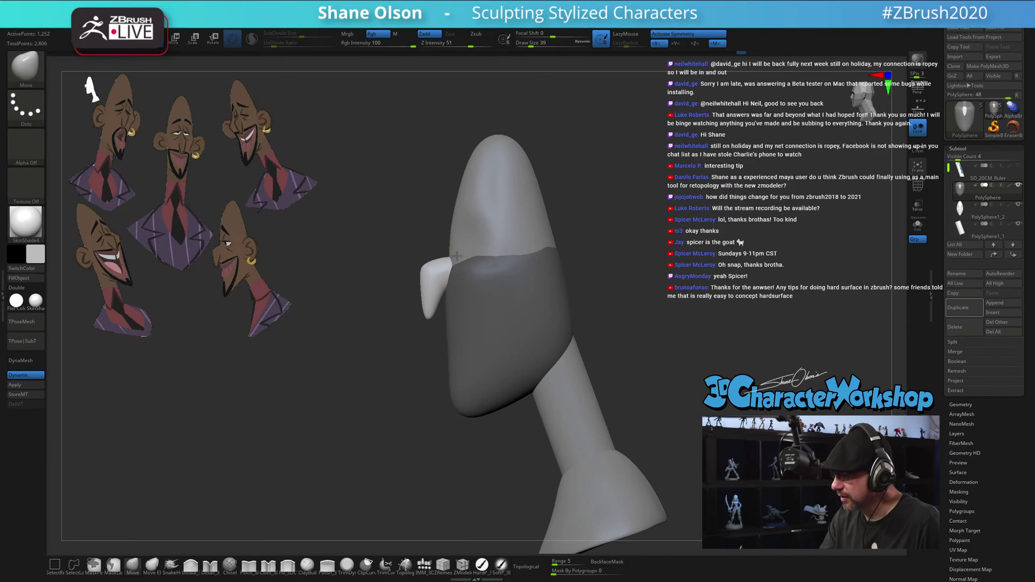
right_drag(454, 407, 586, 318)
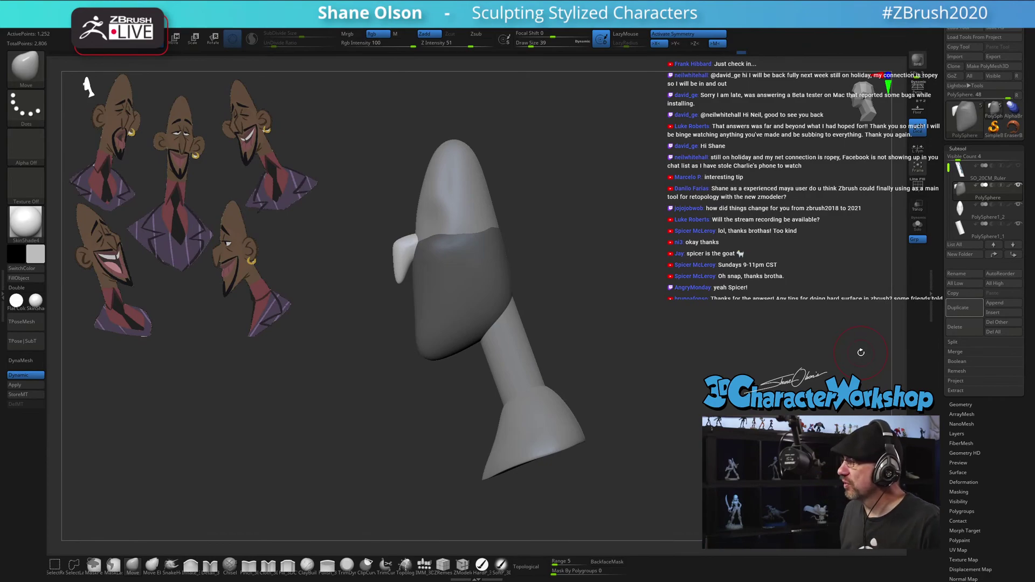
alt+drag(661, 265, 689, 251)
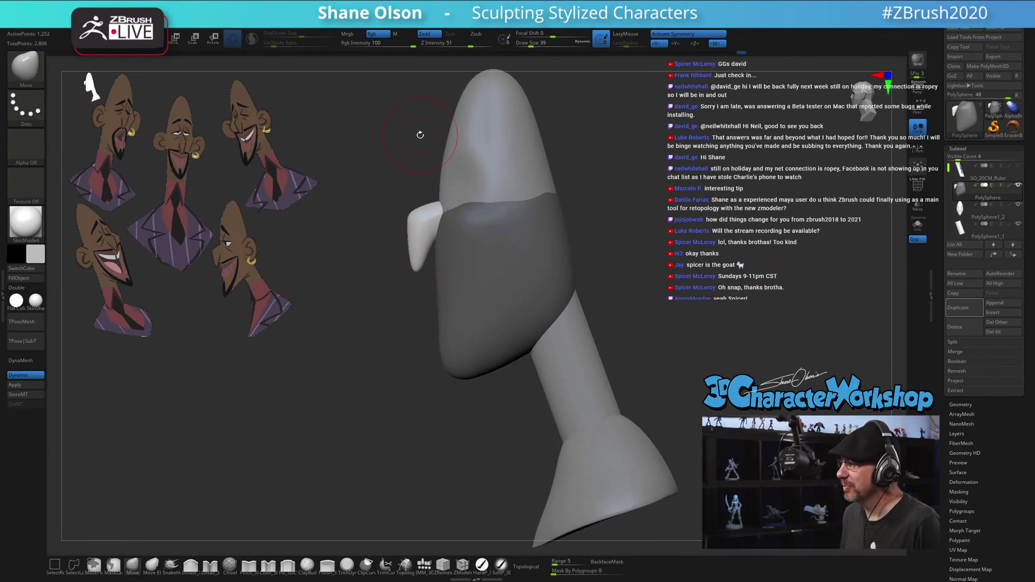
drag(420, 135, 412, 195)
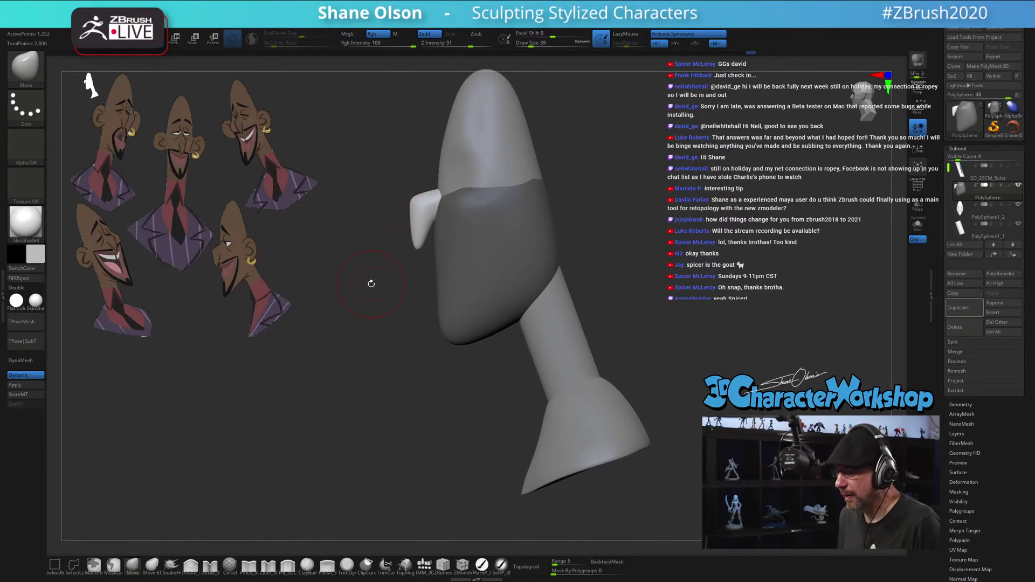
drag(384, 335, 366, 351)
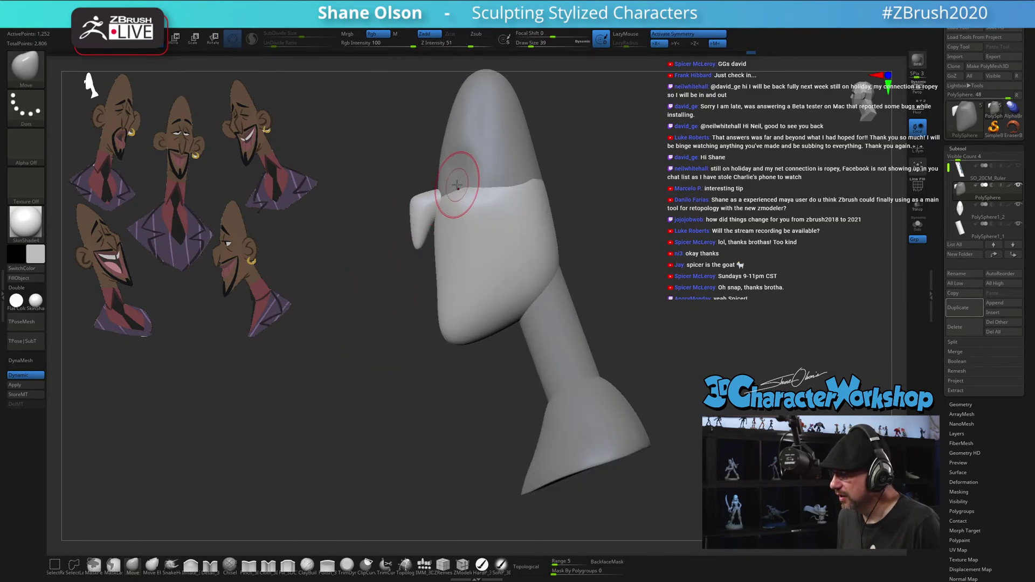
Merge the face subtool down with the cranium into one subtool and check its polygroups in wireframe
key(shift+f)
key(shift+f)
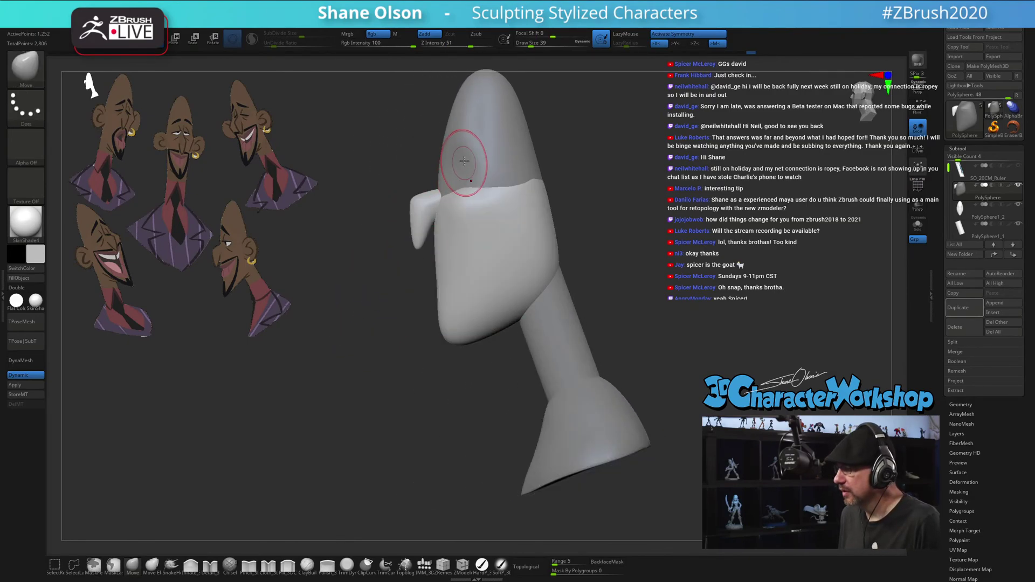
alt+click(463, 161)
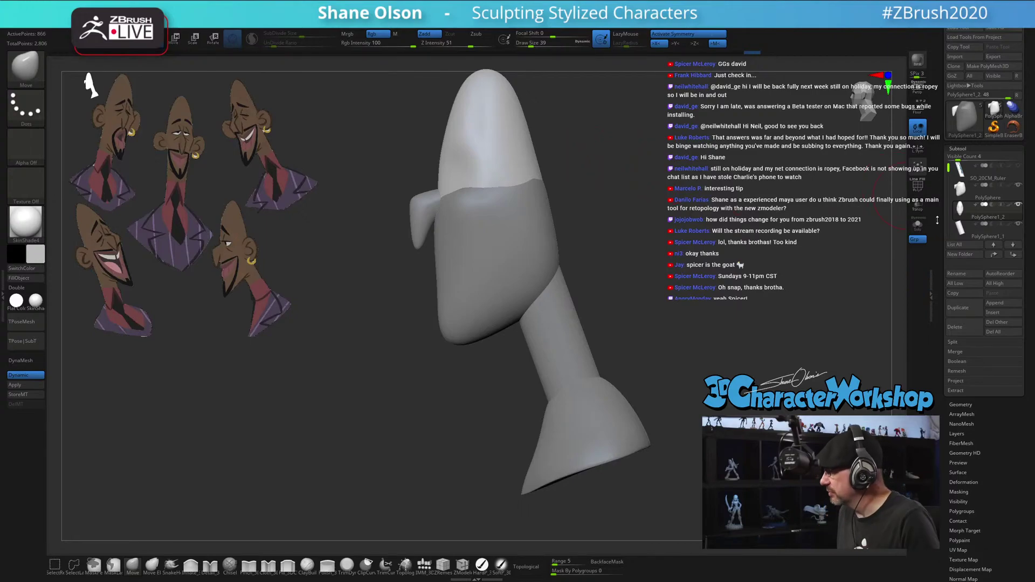
click(971, 190)
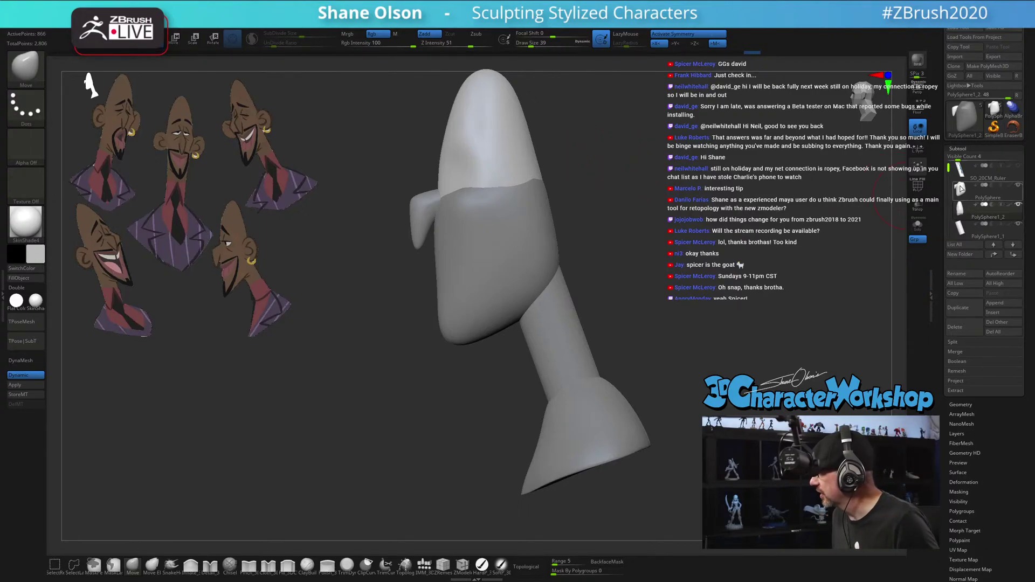
click(956, 352)
click(962, 360)
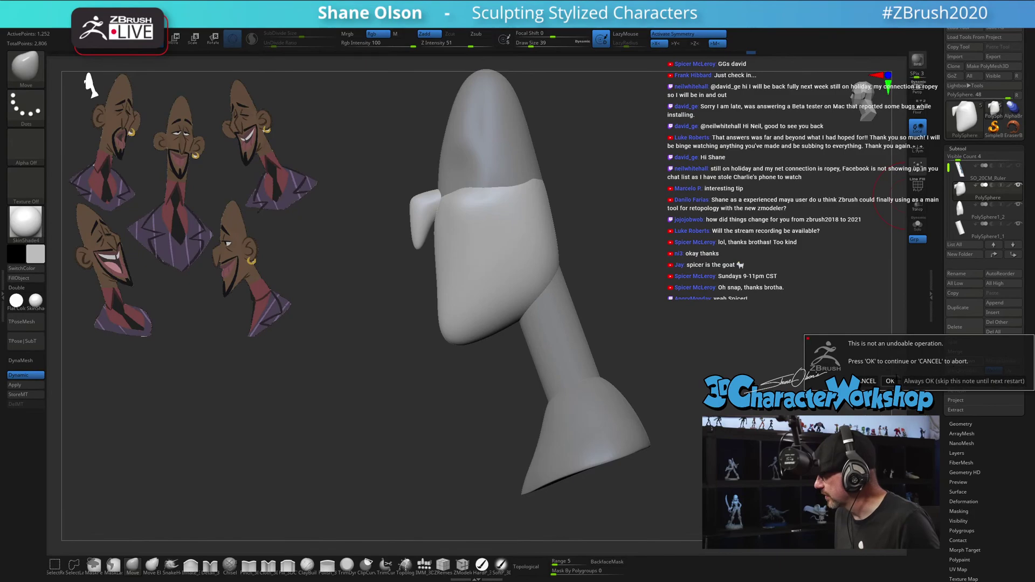
click(916, 380)
alt+drag(636, 166, 660, 197)
key(shift+f)
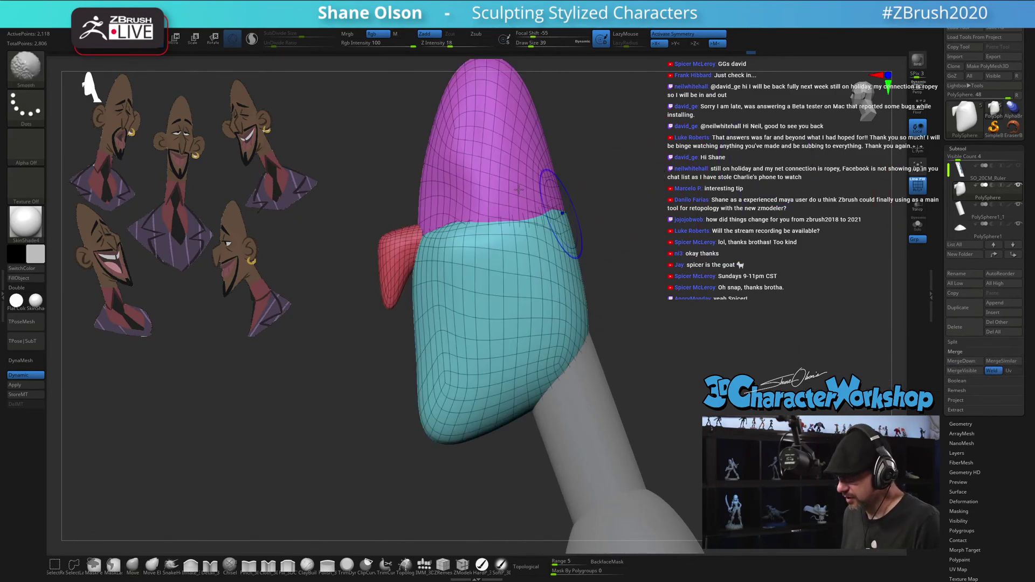
key(shift+f)
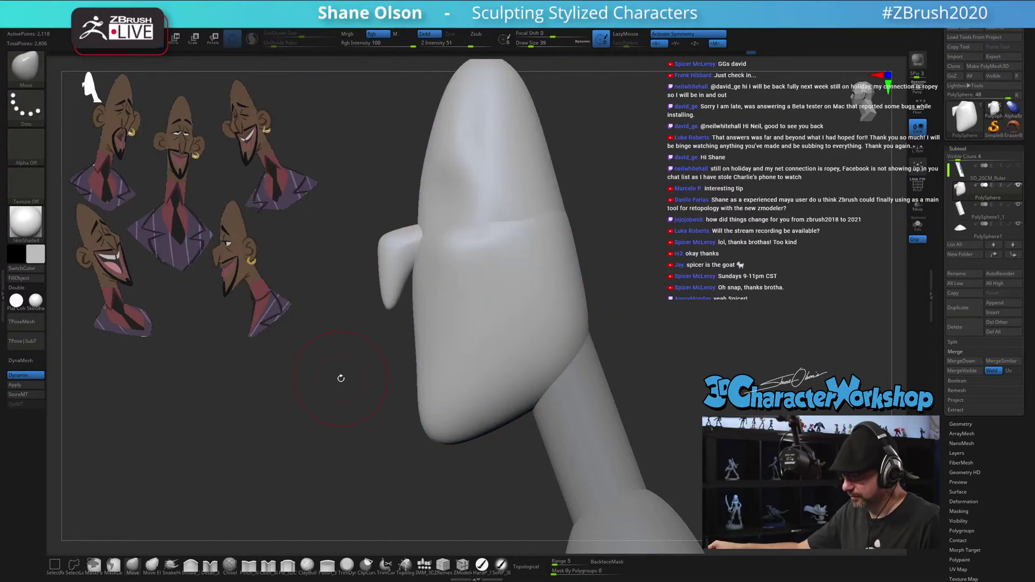
Narrow the jaw symmetrically from the front with the Move brush at draw size 90
mouse_move(296, 440)
alt+mouse_down()
mouse_move(296, 430)
mouse_move(294, 454)
mouse_move(307, 431)
alt+mouse_up()
key(s)
mouse_move(443, 261)
right_down()
mouse_move(462, 270)
mouse_move(447, 261)
mouse_move(508, 238)
mouse_move(584, 247)
mouse_move(621, 264)
mouse_move(631, 304)
mouse_move(620, 337)
right_up()
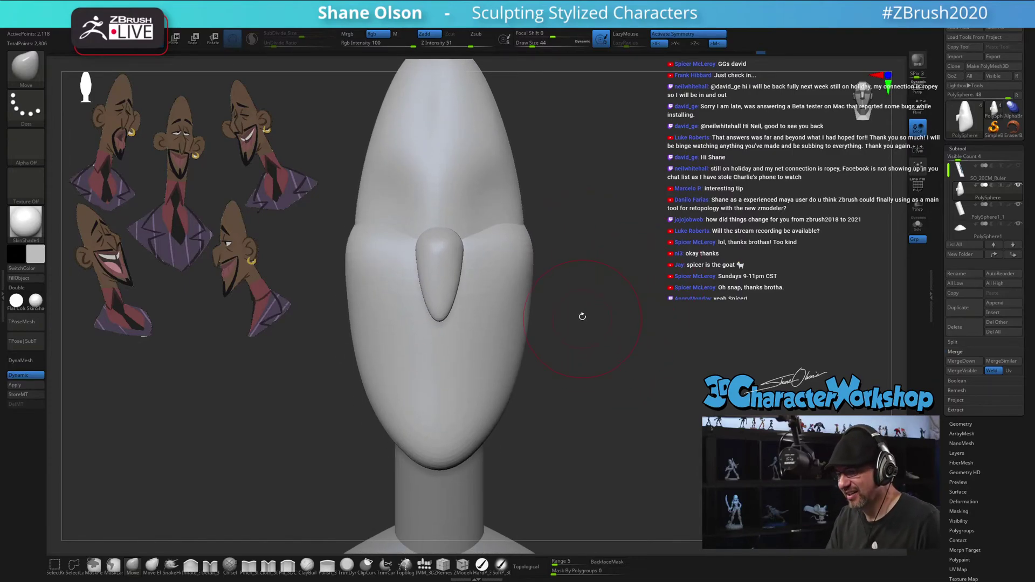
key(s)
drag(582, 317, 586, 318)
key(s)
drag(394, 407, 403, 406)
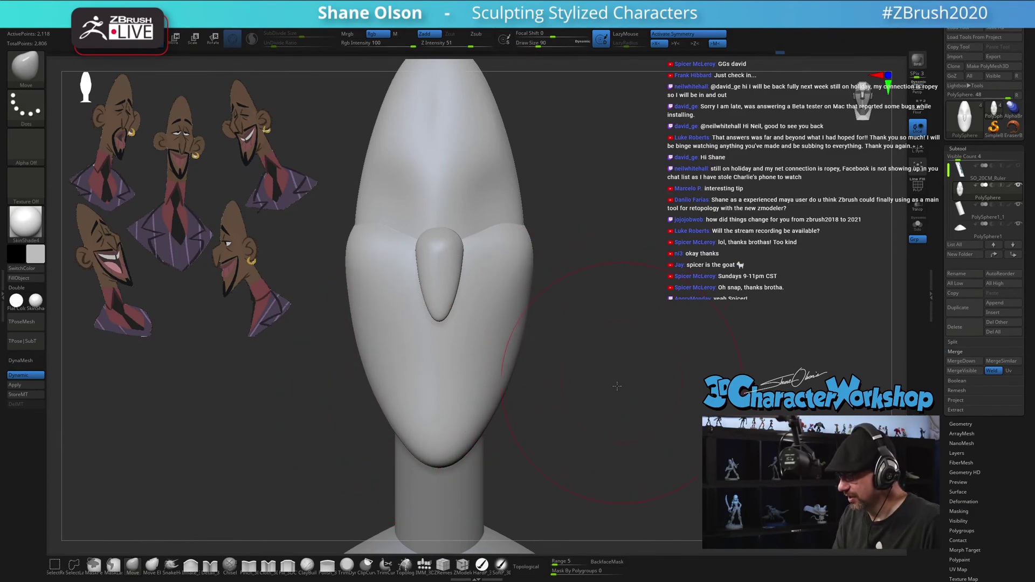
Adjust the front of the chin in profile with the Move brush at a smaller draw size
drag(616, 386, 497, 427)
key(s)
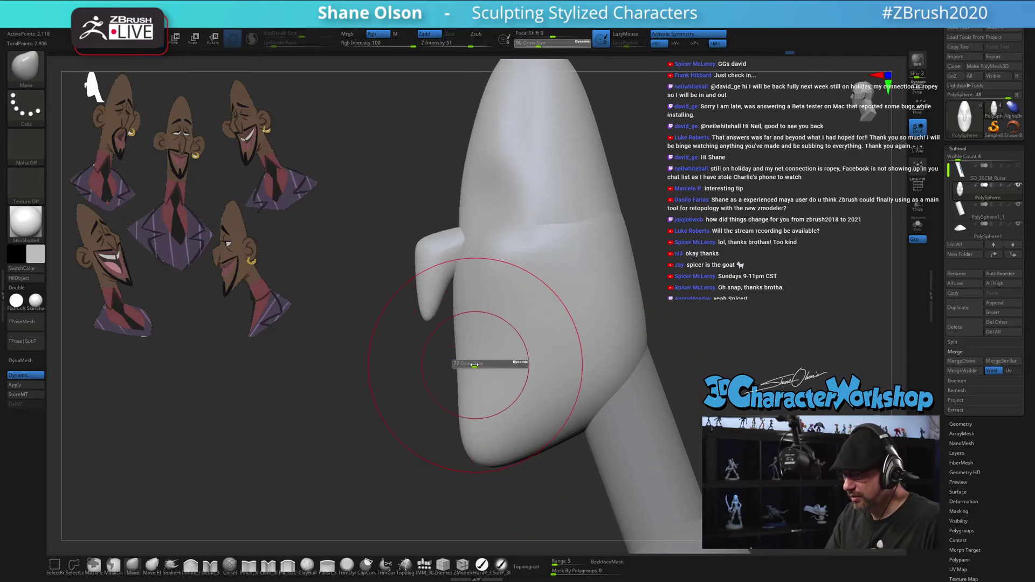
drag(474, 365, 474, 370)
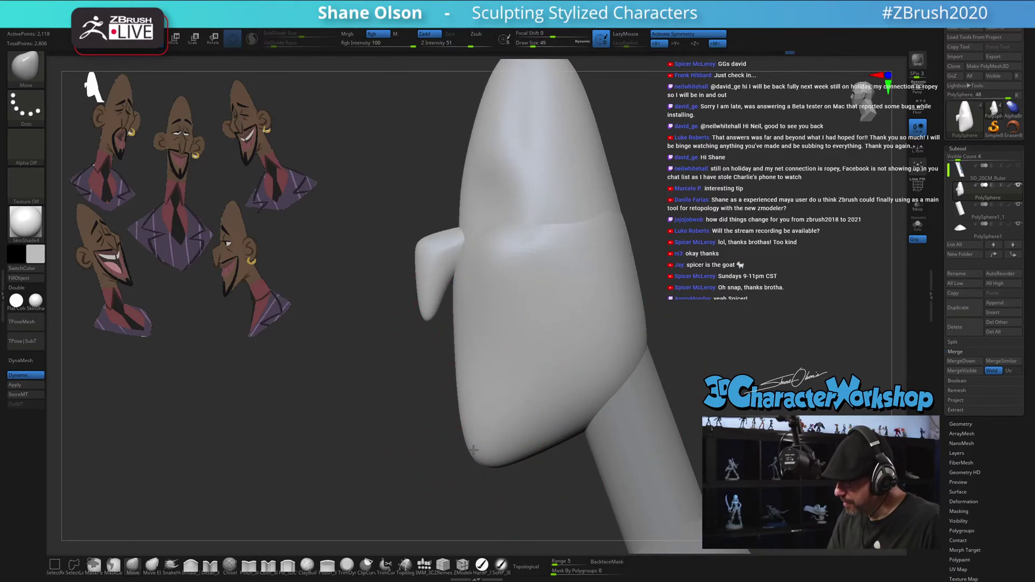
drag(473, 450, 685, 333)
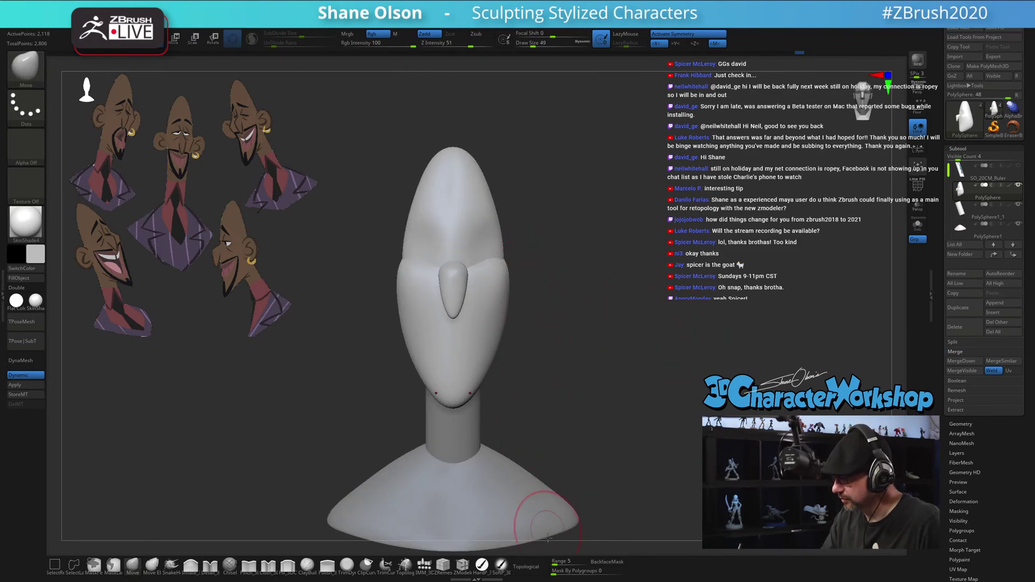
Turn on topological masking and adjust the sides of the head at brow level with the Move brush at draw size 54
click(526, 567)
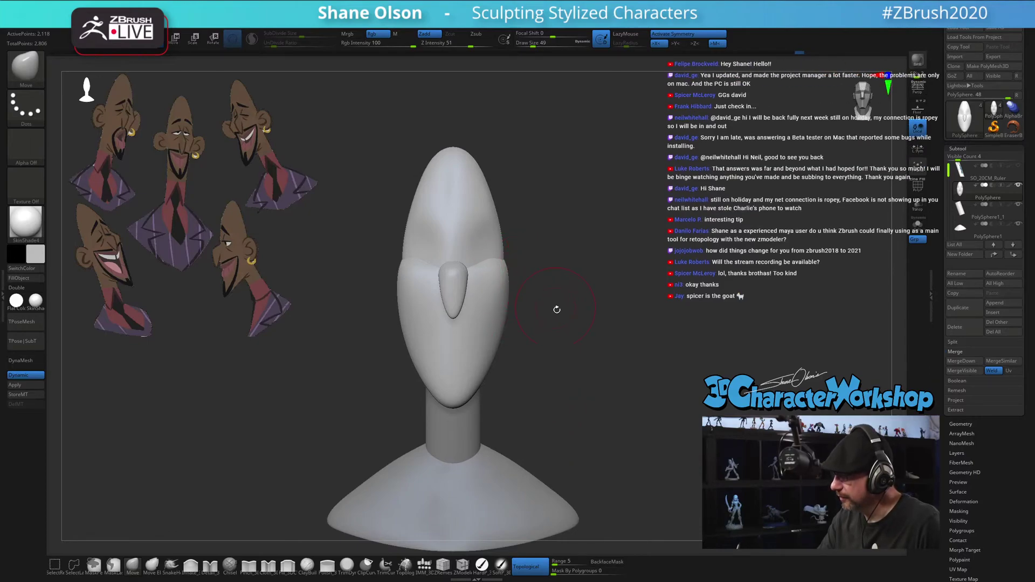
mouse_move(555, 307)
alt+mouse_down()
mouse_move(540, 233)
mouse_move(501, 251)
alt+mouse_up()
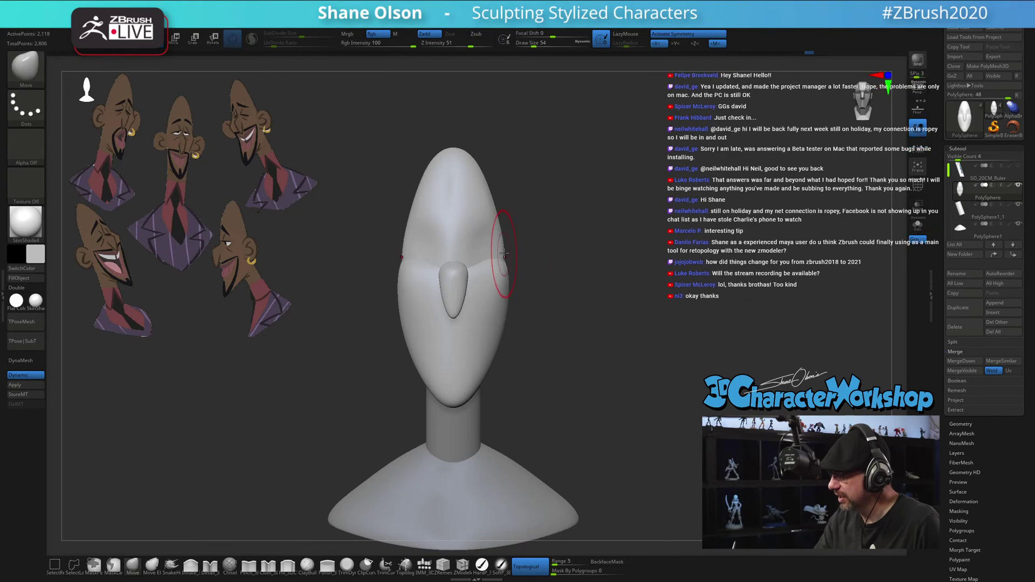
alt+drag(566, 315, 565, 307)
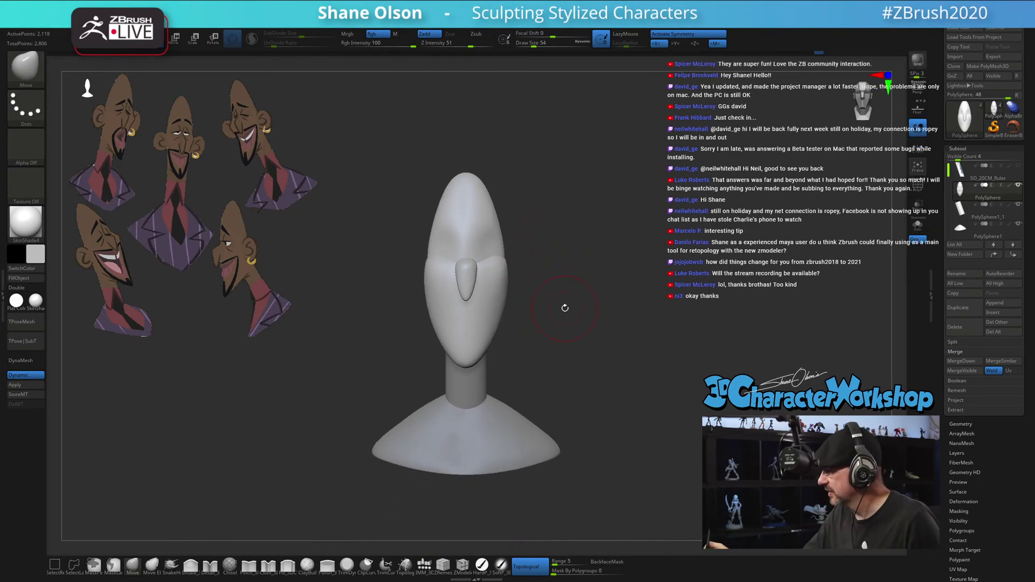
Raise the top of the cranium slightly in profile with the Move brush at draw size 58
drag(598, 260, 613, 257)
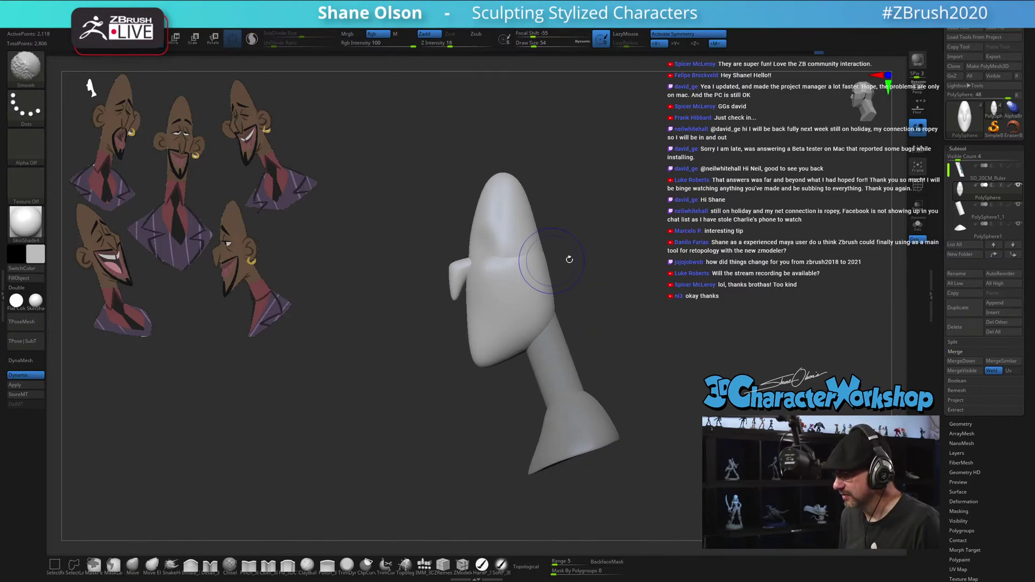
mouse_move(603, 175)
alt+mouse_down()
mouse_move(598, 153)
mouse_move(591, 187)
alt+mouse_up()
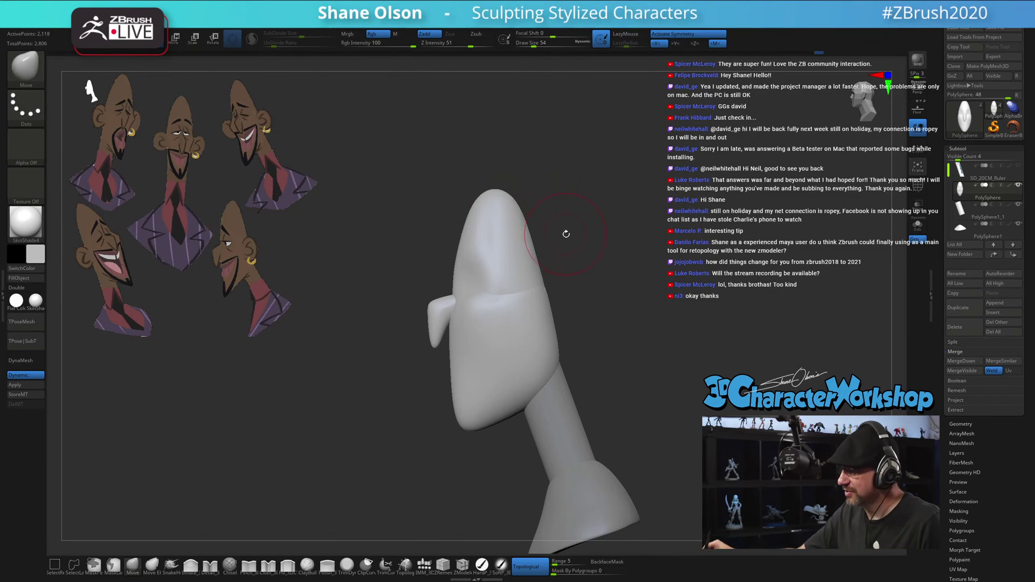
key(s)
click(502, 190)
mouse_move(501, 189)
mouse_down()
mouse_move(511, 176)
mouse_move(501, 182)
mouse_up()
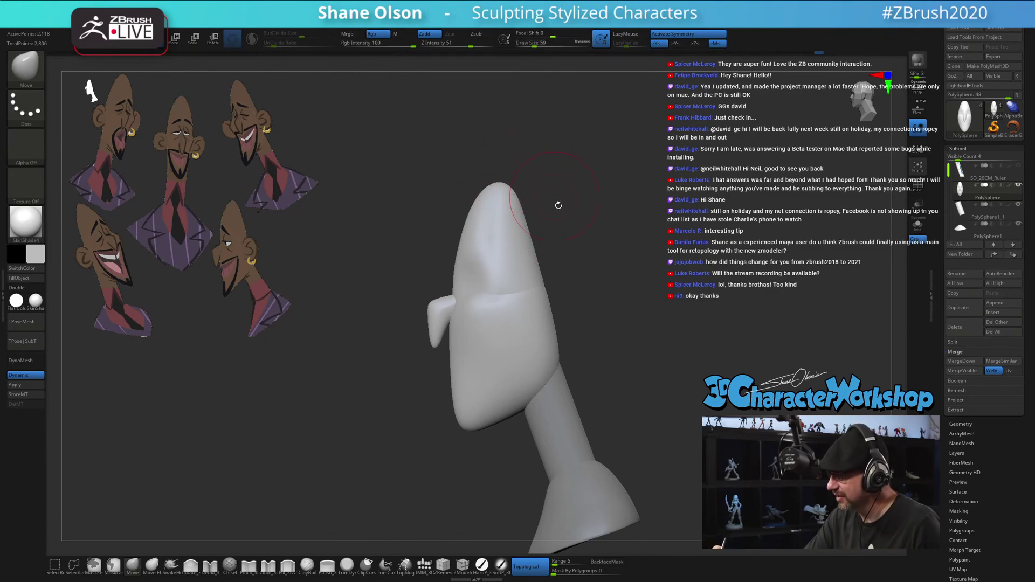
Examine the bust's overall proportions from the front and in profile against the cartoon references
drag(558, 205, 617, 265)
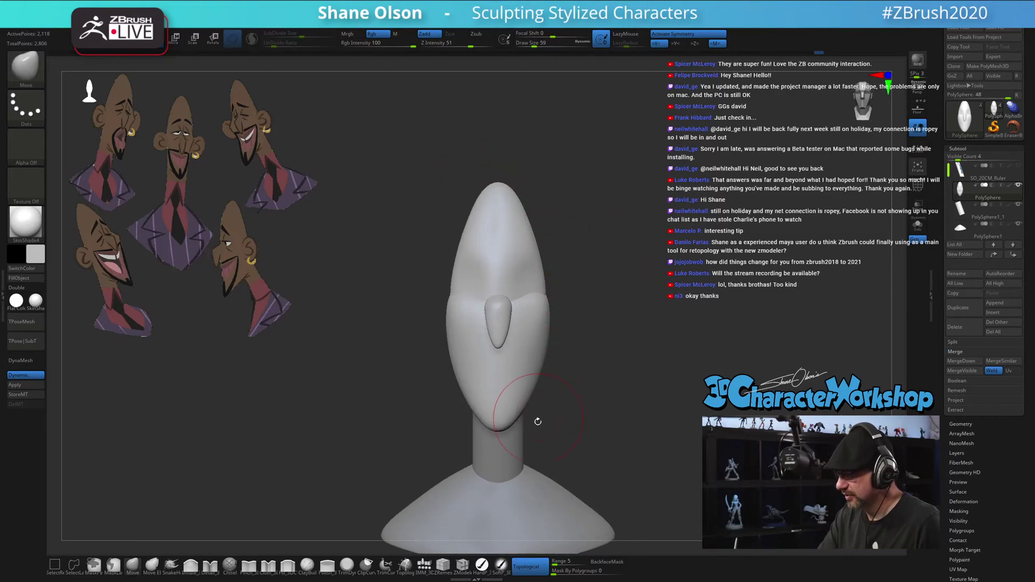
alt+drag(618, 323, 658, 411)
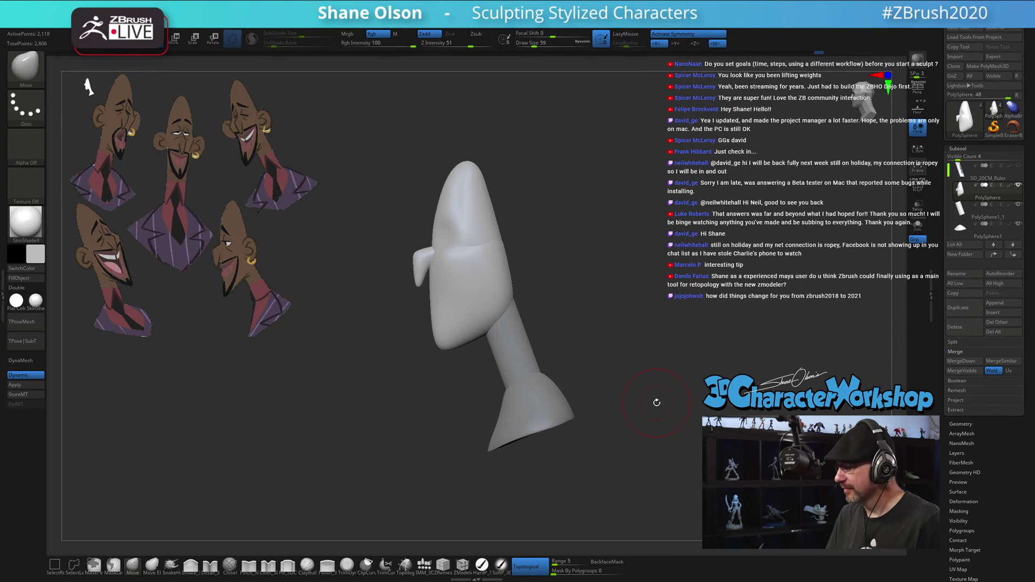
drag(649, 395, 679, 395)
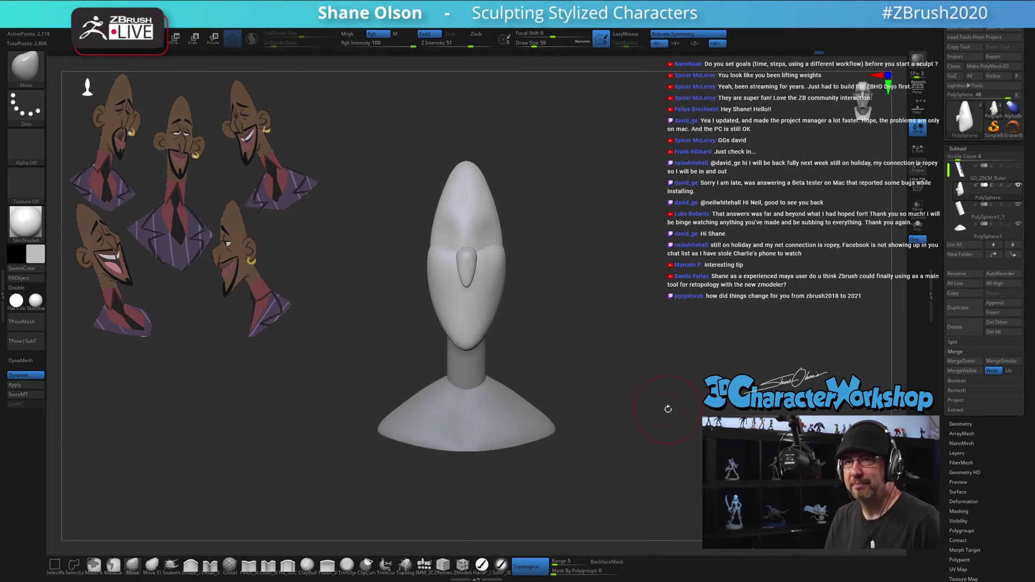
drag(665, 388, 641, 386)
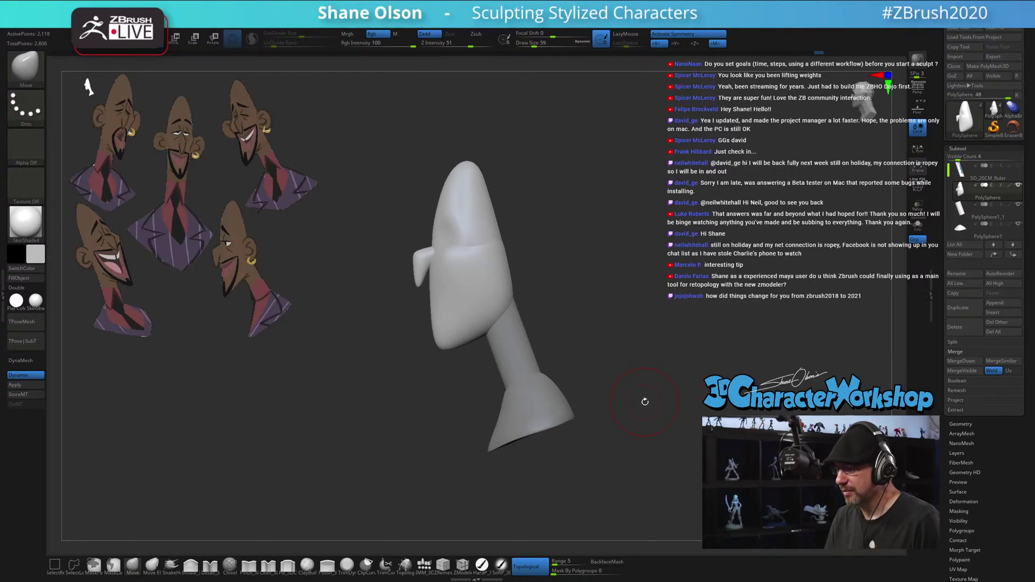
key(s)
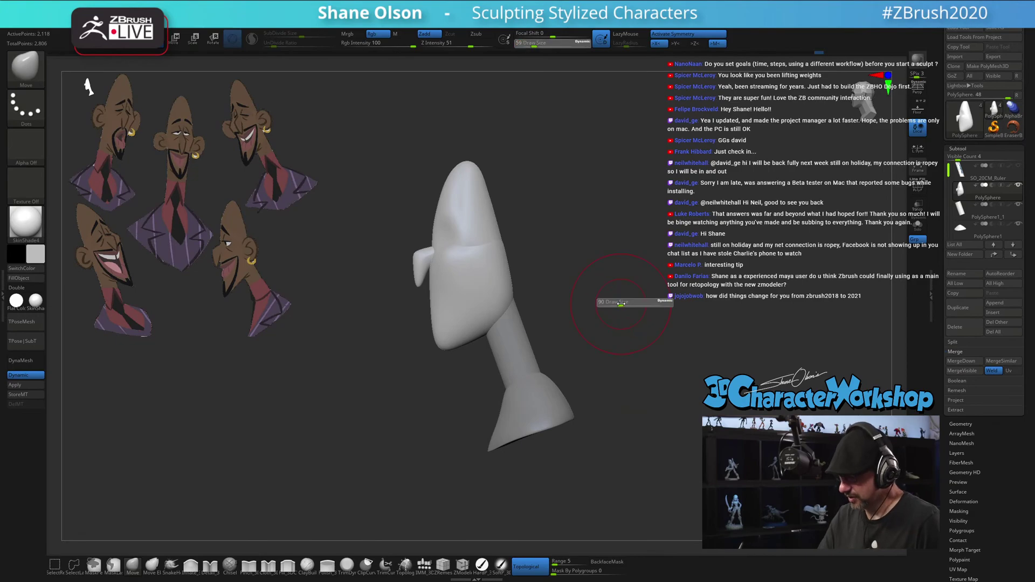
drag(615, 302, 621, 302)
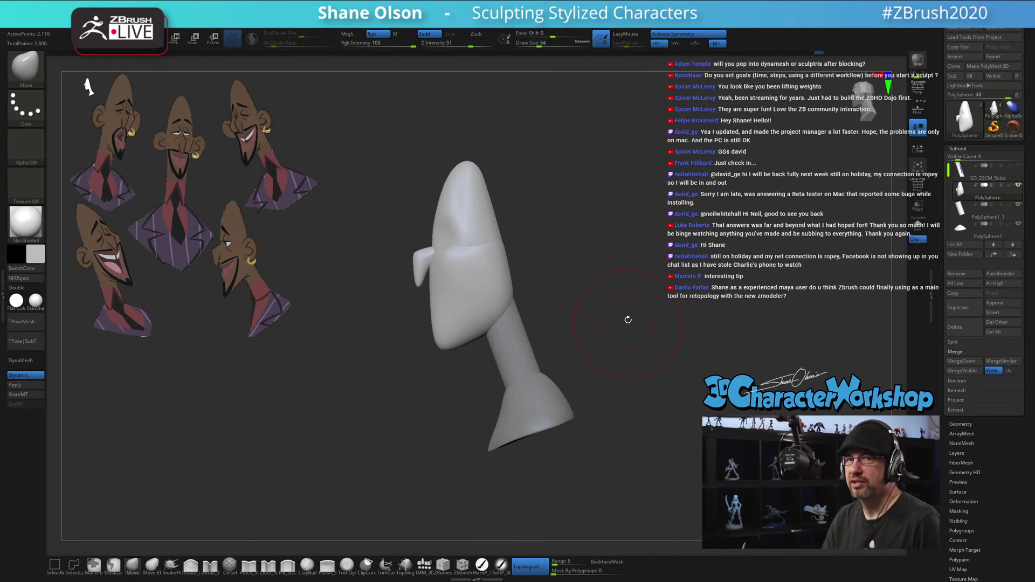
drag(629, 304, 627, 313)
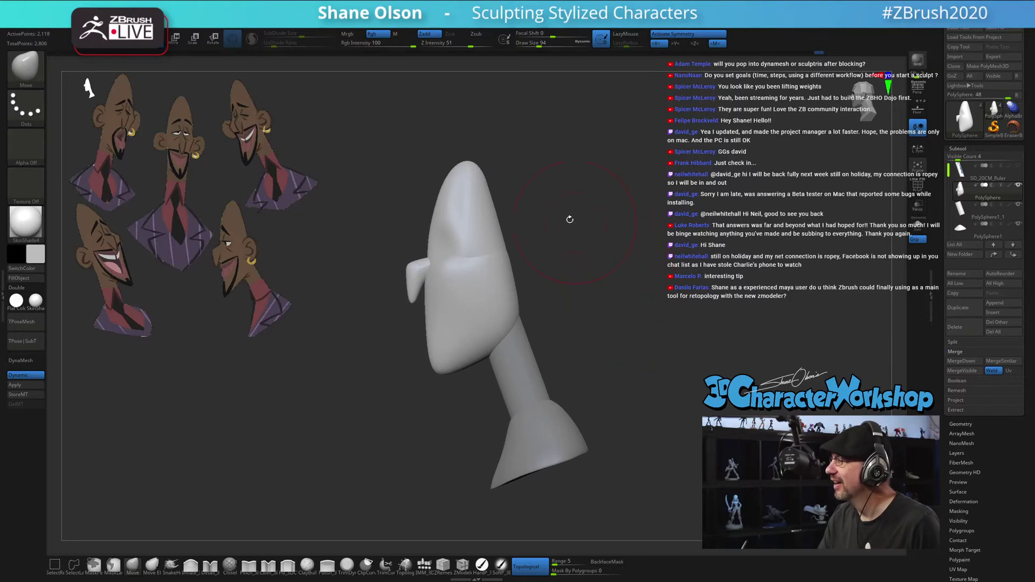
drag(551, 247, 599, 235)
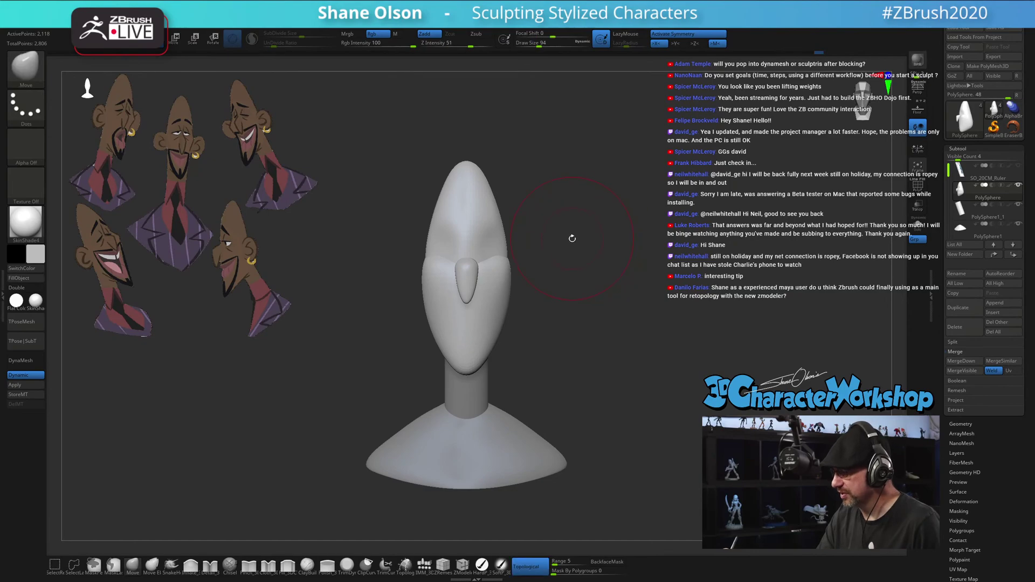
key(s)
drag(586, 297, 583, 296)
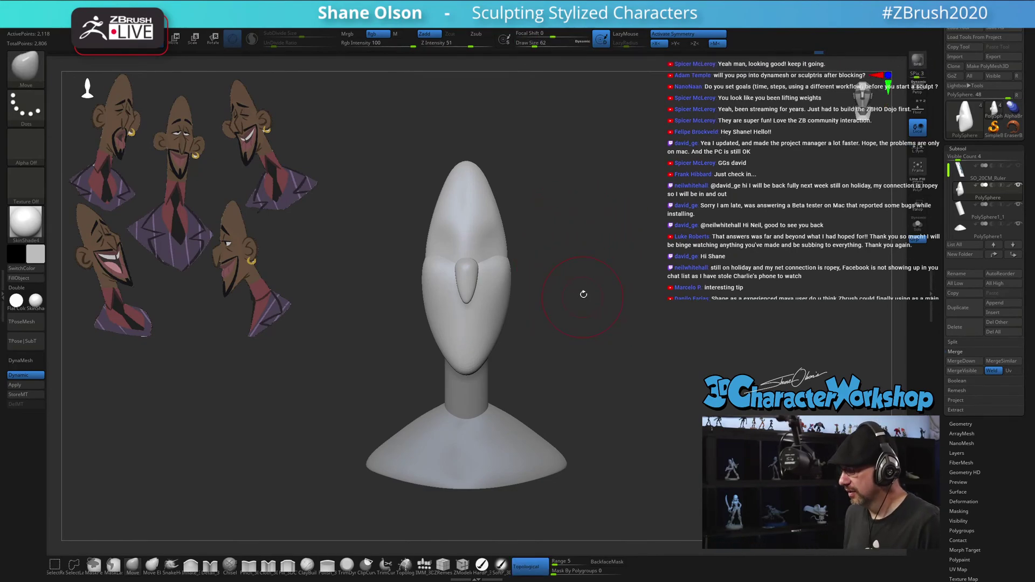
mouse_move(630, 266)
mouse_down()
mouse_move(628, 252)
mouse_move(628, 323)
mouse_move(604, 283)
mouse_up()
Set up the QuadSphere-2 insert brush at a smaller draw size and display the head's polygroup wireframe
click(424, 565)
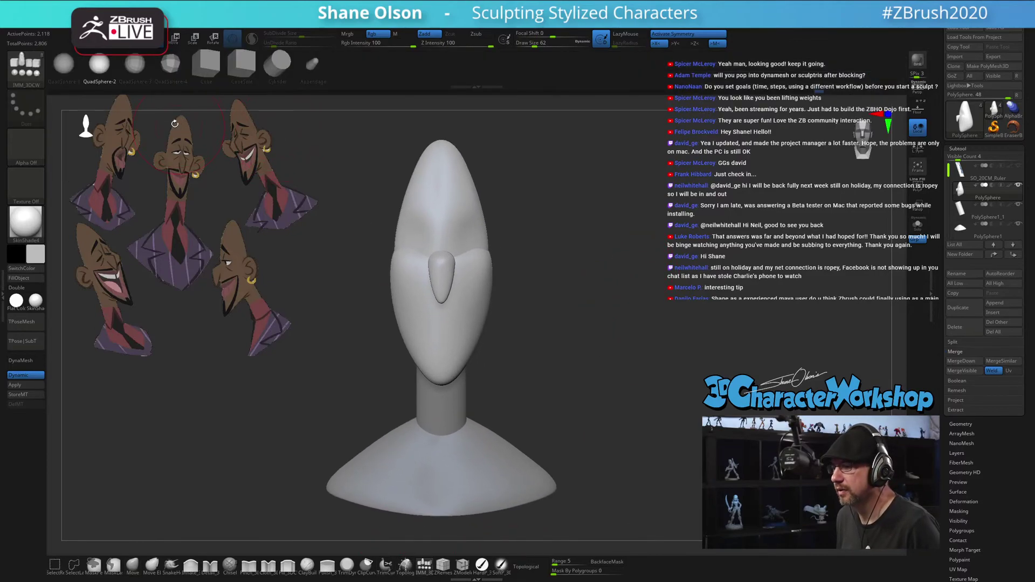
key(f)
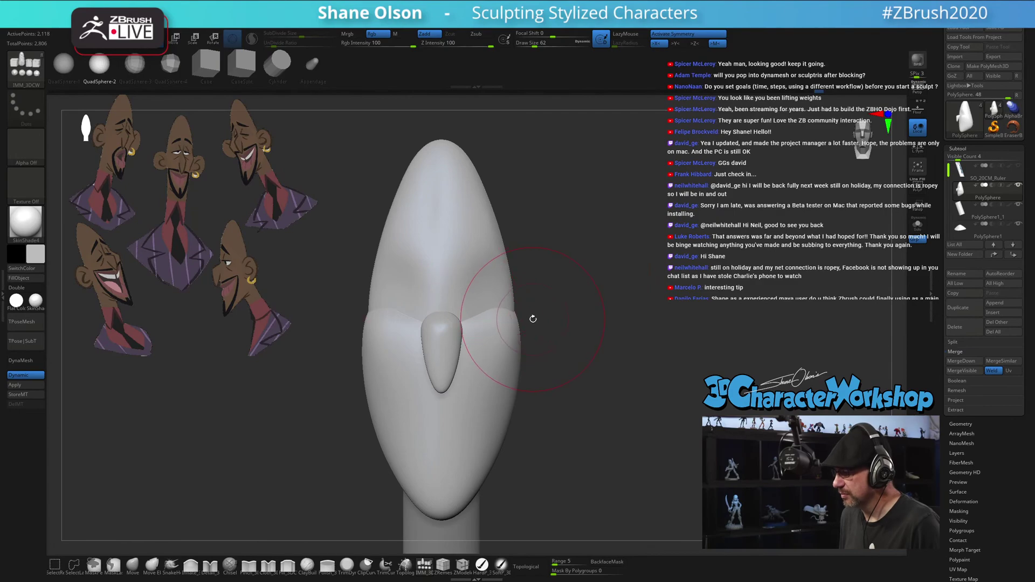
key(s)
mouse_move(532, 319)
mouse_down()
mouse_move(497, 314)
mouse_move(488, 344)
mouse_up()
key(s)
key(ctrl+z)
key(shift+f)
key(ctrl+z)
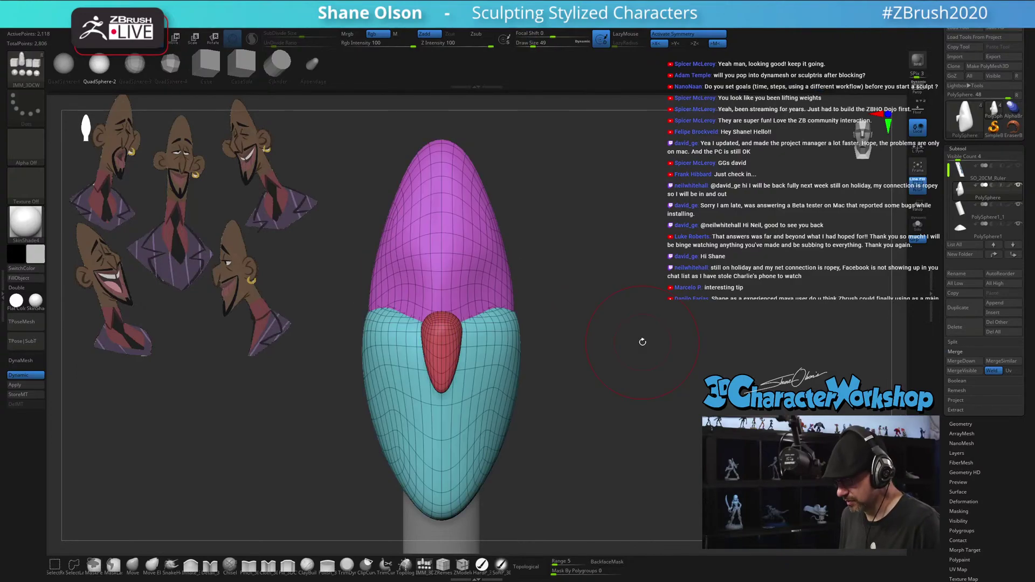
Move the transform gizmo beside the head without moving the mesh, reset its orientation and return to drawing mode
key(w)
alt+drag(438, 338, 658, 337)
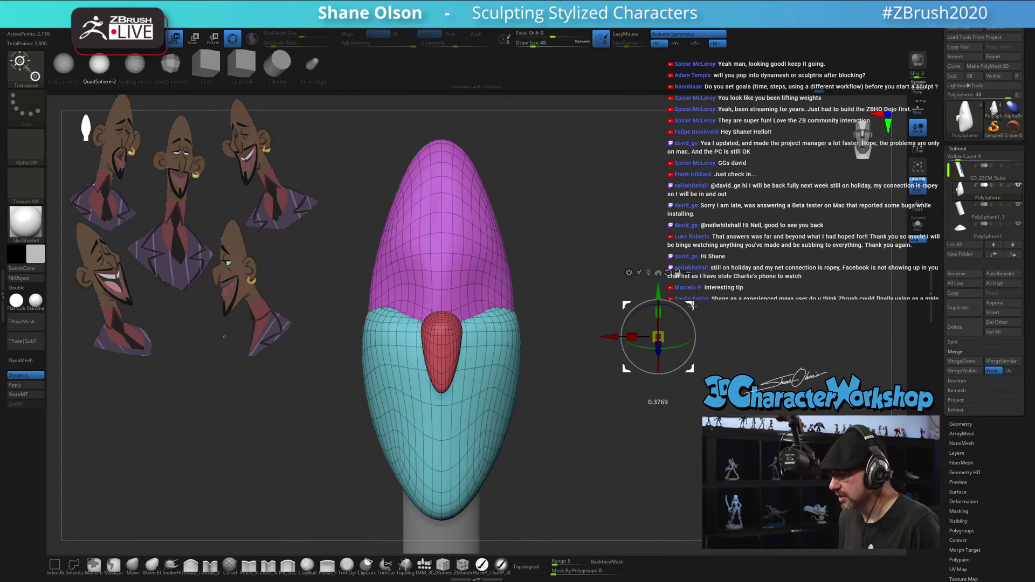
alt+click(668, 273)
key(q)
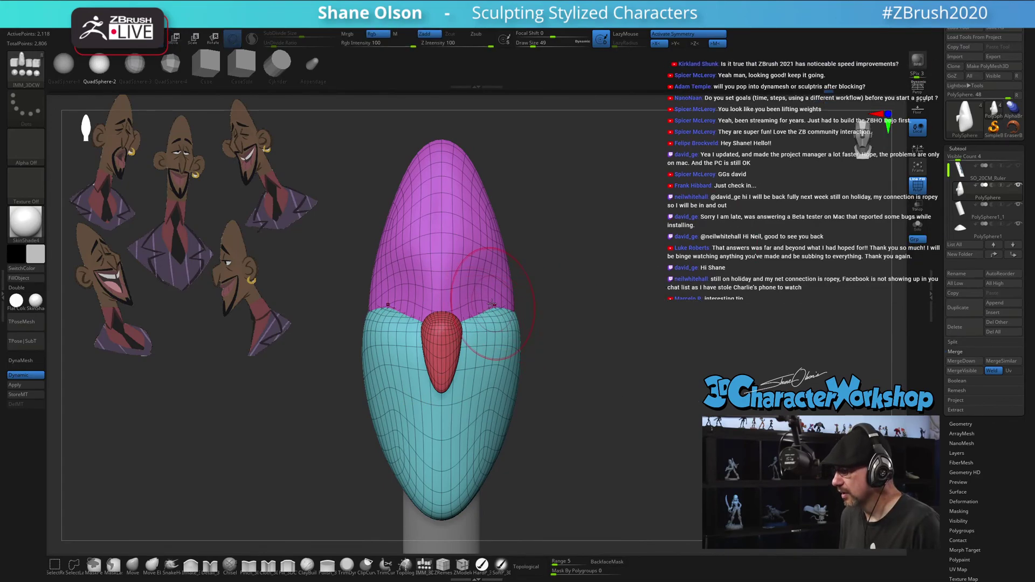
Insert a mirrored pair of QuadSphere-2 eyeballs at the seam between cranium and face and push them back toward the head
drag(485, 307, 502, 347)
shift+drag(688, 322, 627, 322)
key(w)
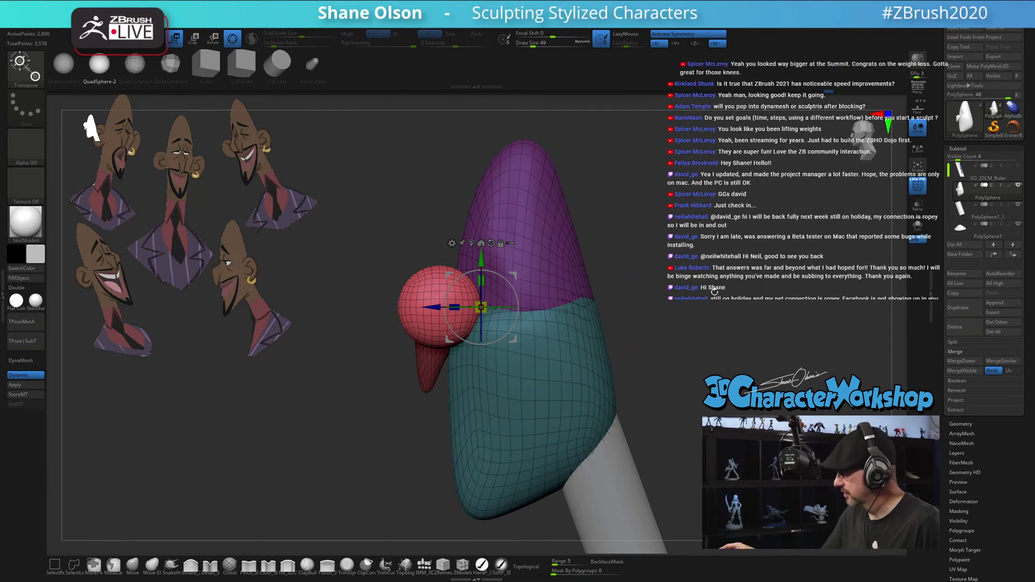
drag(438, 307, 503, 297)
drag(684, 304, 732, 300)
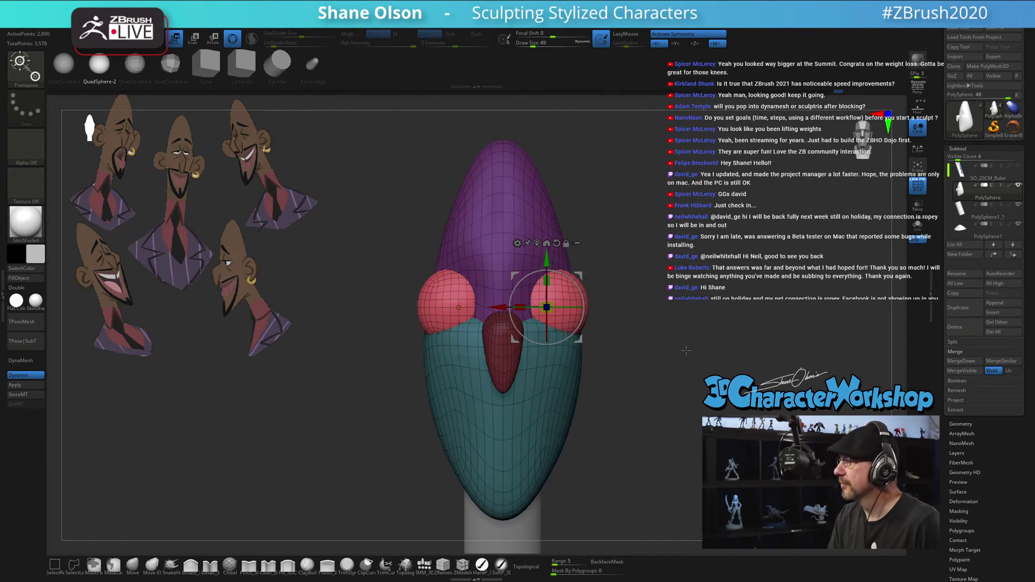
Move the eyeballs inward toward the nose and adjust how deep they sit in the head
alt+drag(686, 350, 643, 366)
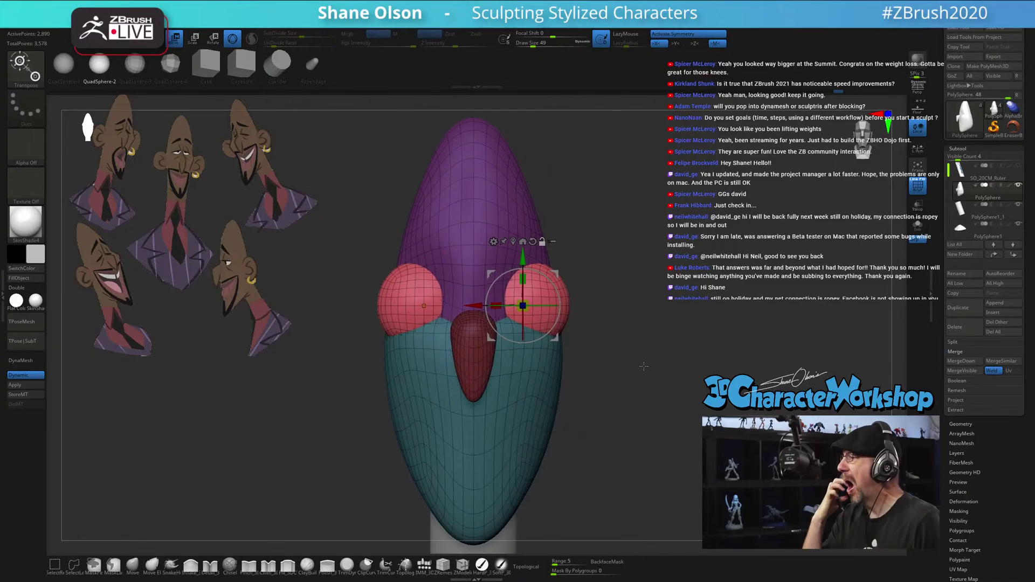
drag(476, 305, 457, 305)
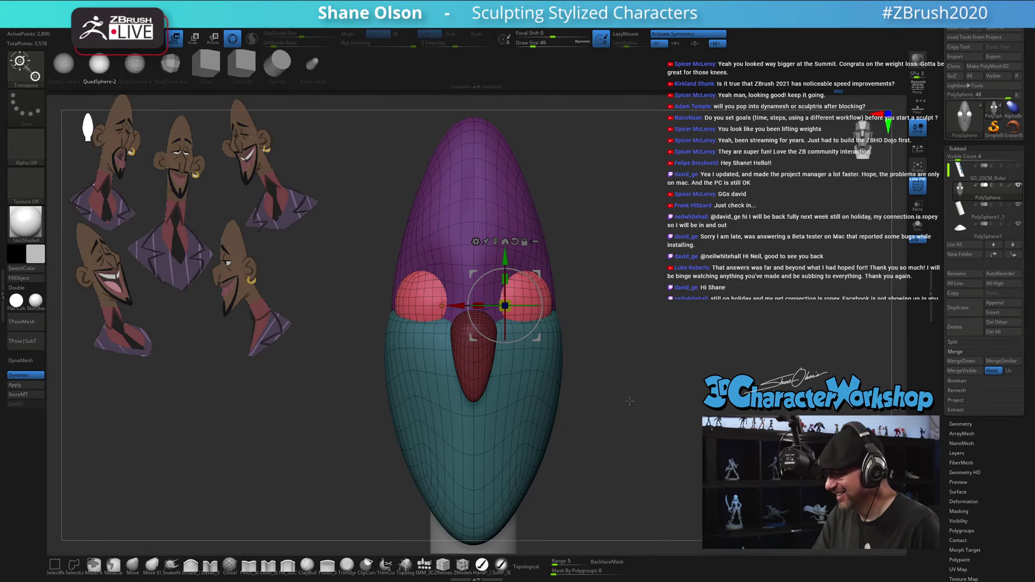
drag(629, 401, 588, 421)
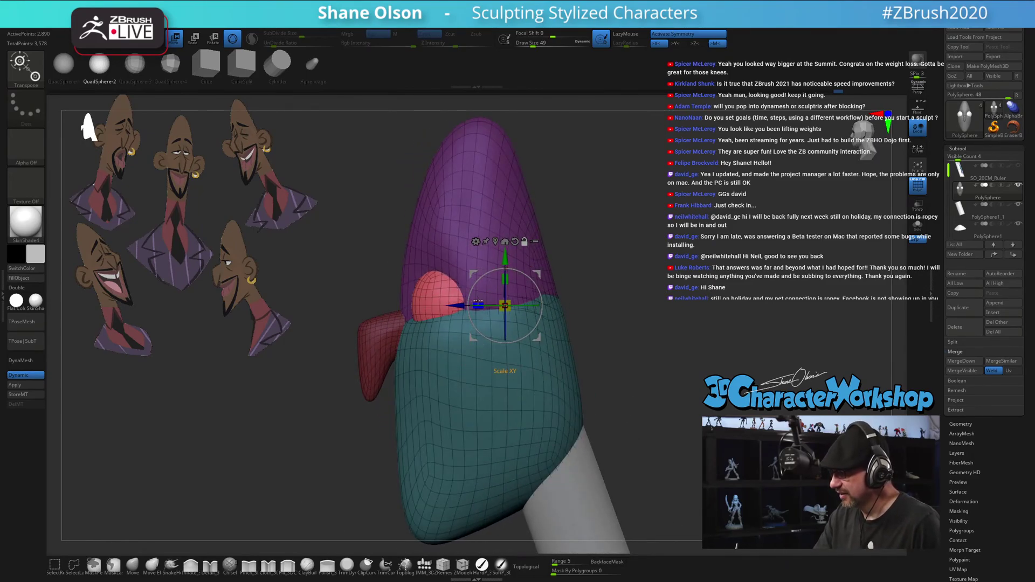
drag(462, 305, 460, 305)
drag(606, 347, 667, 352)
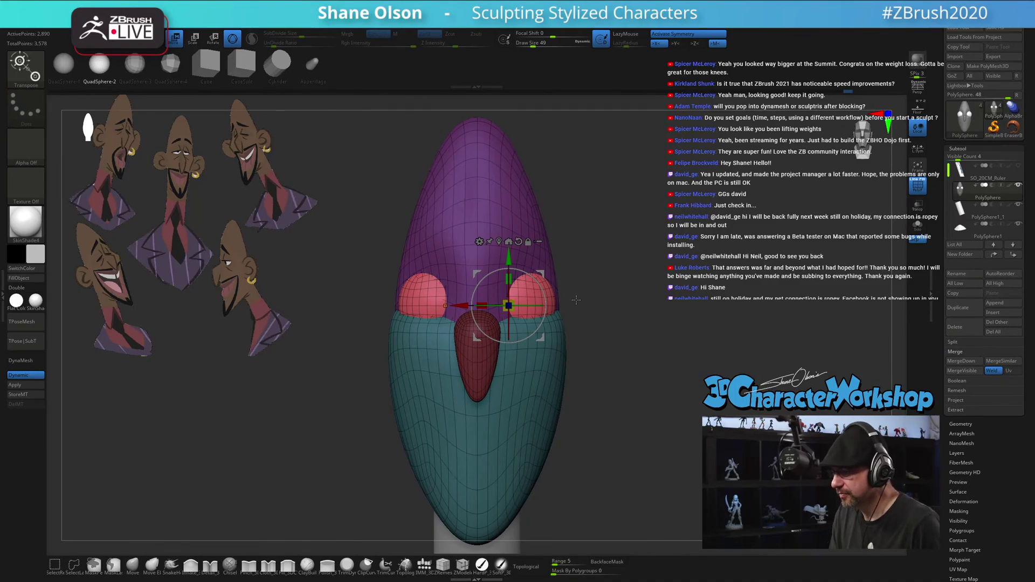
alt+drag(576, 299, 572, 319)
drag(465, 306, 458, 306)
drag(625, 409, 566, 411)
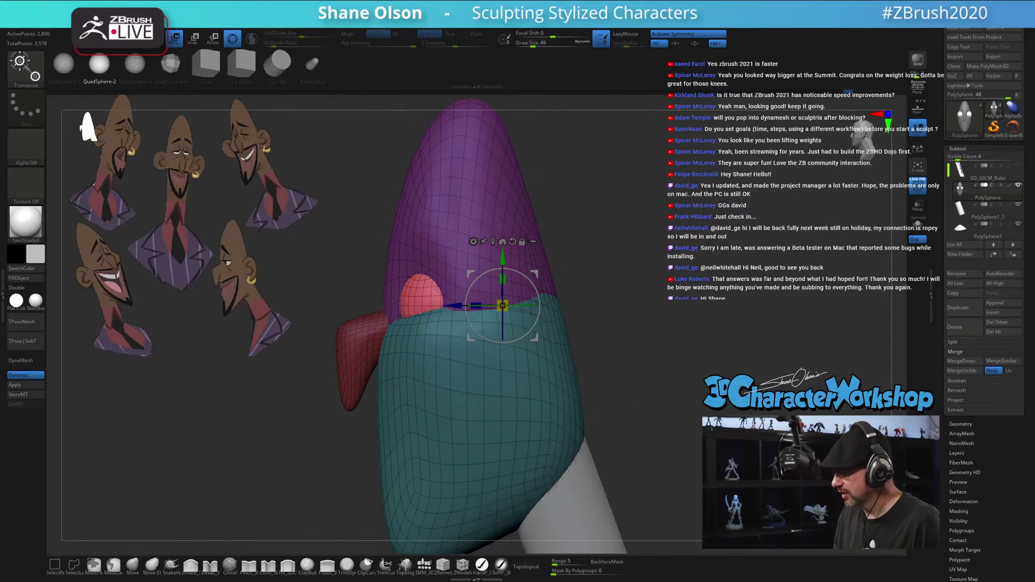
Reduce the brush draw size to 31 and split the eyeballs off into their own subtool
key(q)
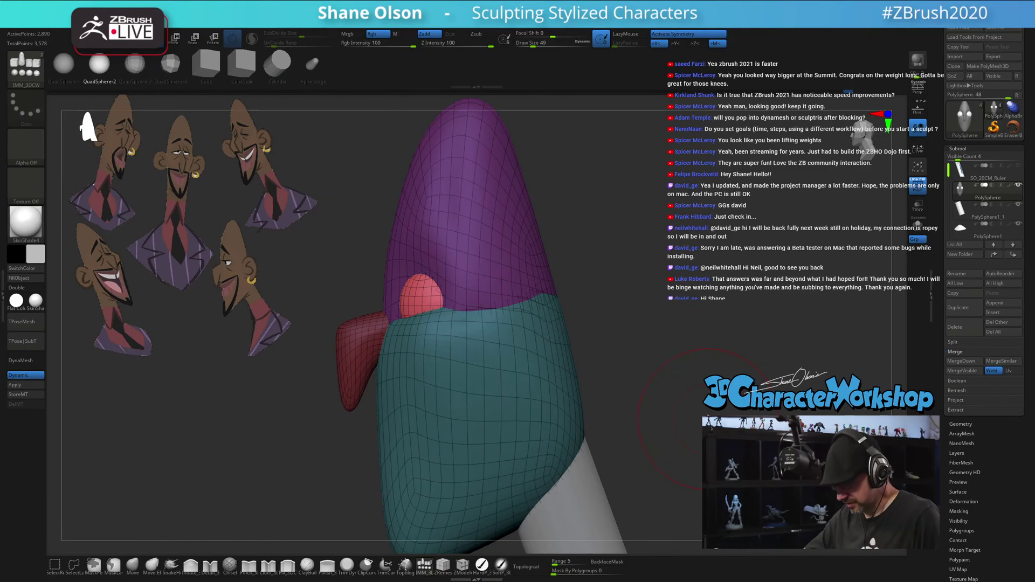
drag(648, 313, 629, 325)
alt+drag(634, 277, 663, 275)
key(s)
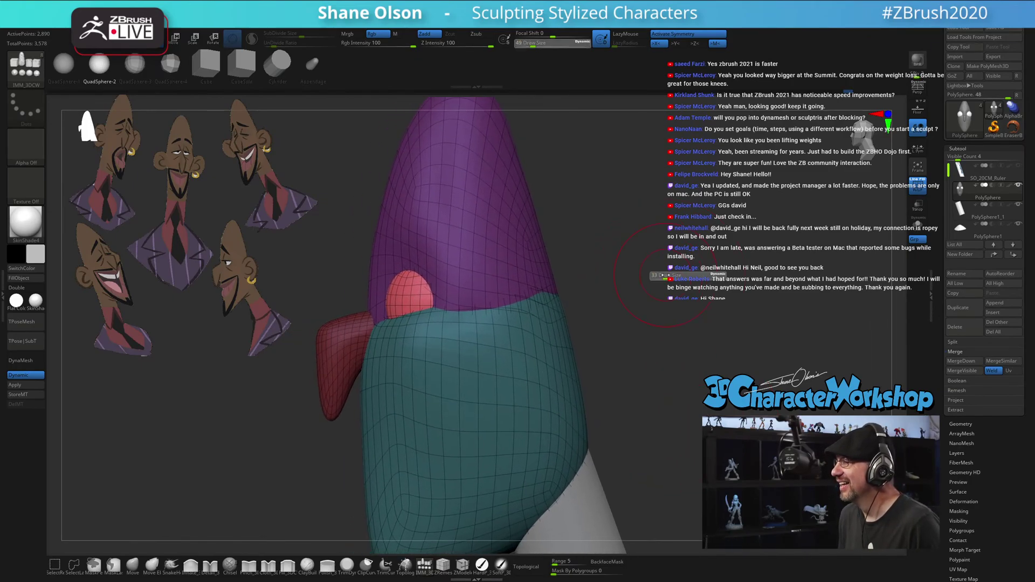
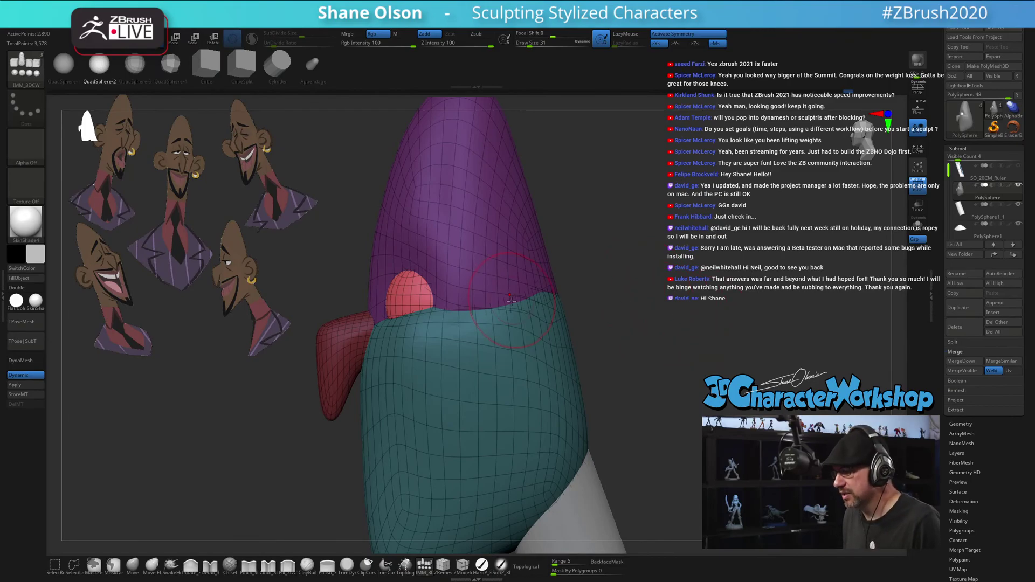
key(3)
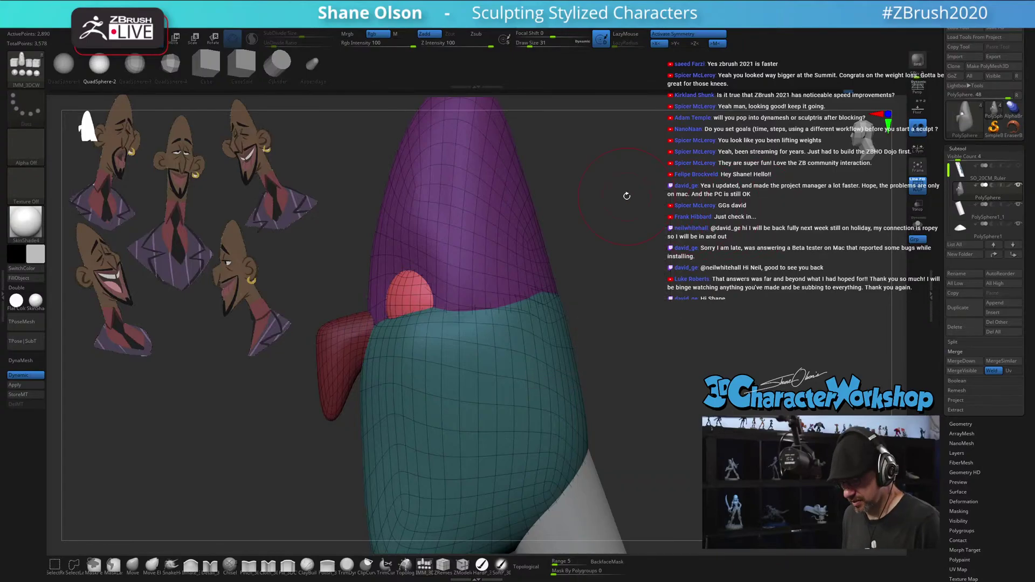
key(space)
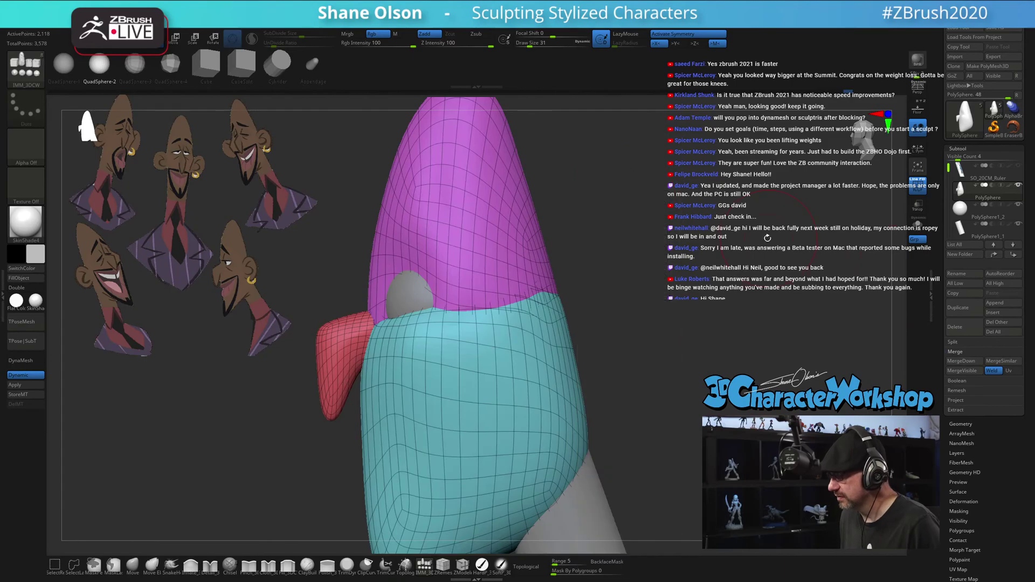
Carve the eye sockets by pushing the head surface back around the eyeballs with the Move brush at about draw size 29
mouse_move(738, 251)
shift+mouse_down()
mouse_move(720, 261)
mouse_move(624, 421)
mouse_move(628, 456)
shift+mouse_up()
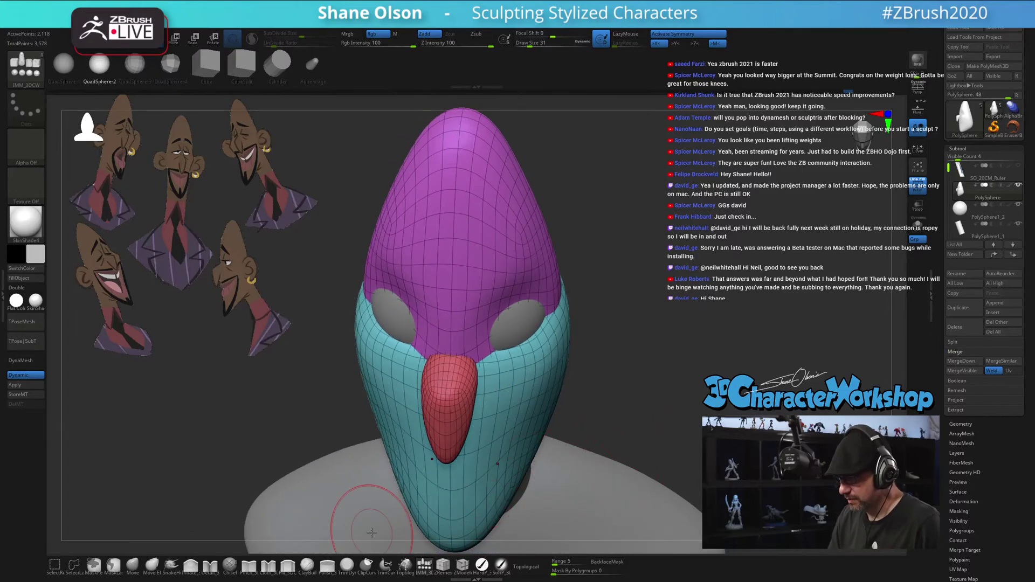
click(133, 566)
key(s)
key(s)
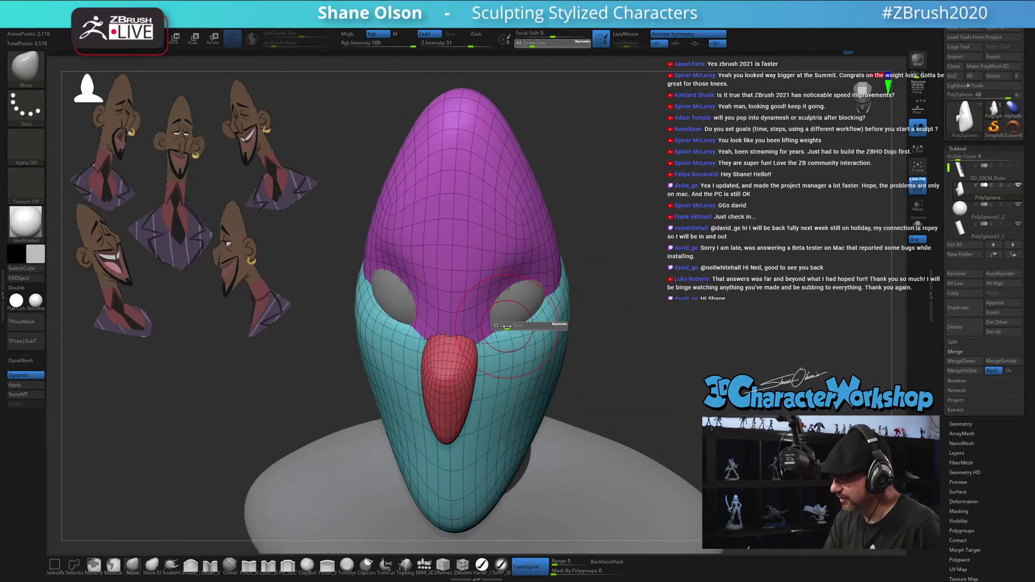
drag(506, 325, 491, 312)
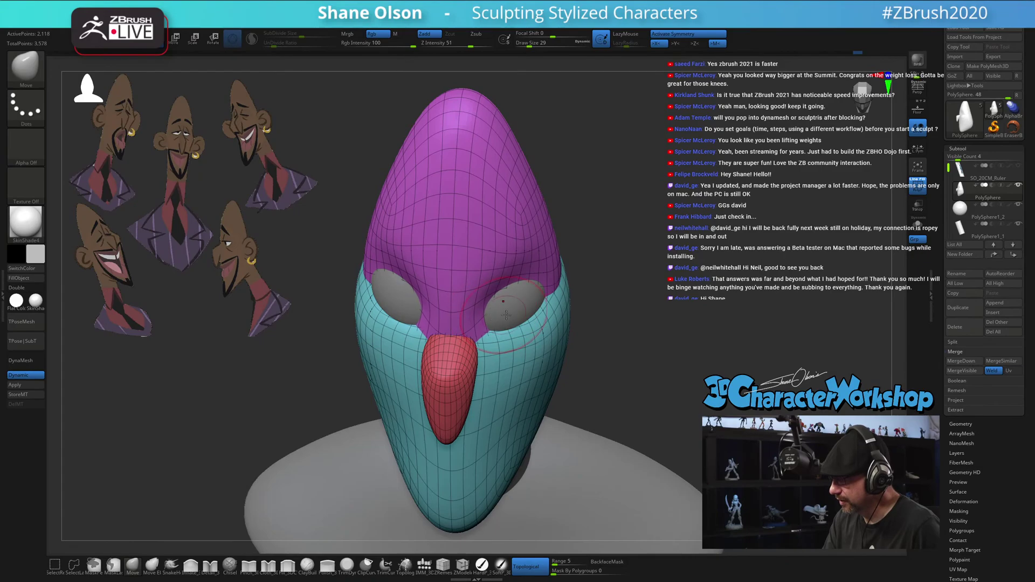
right_drag(510, 317, 519, 318)
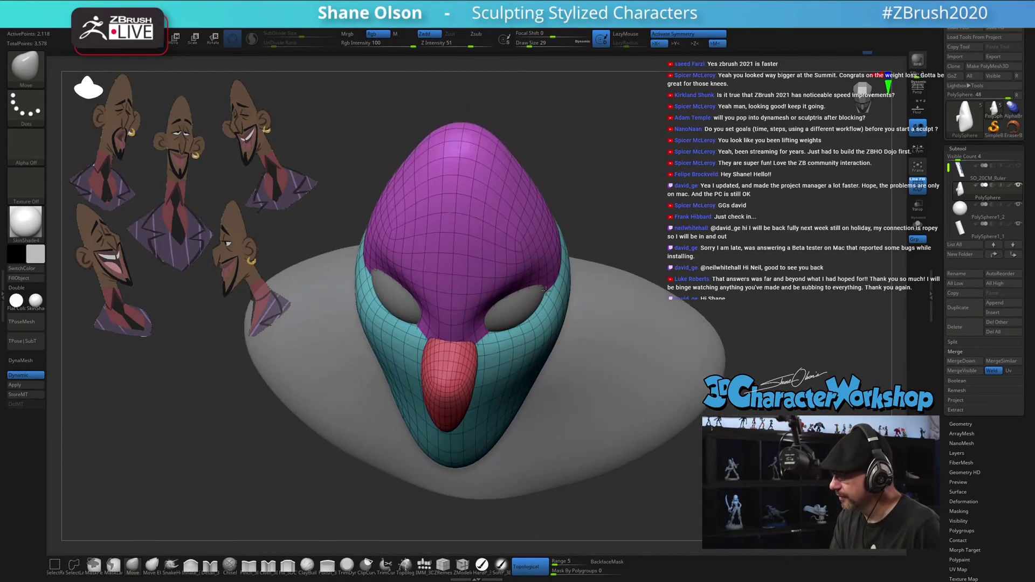
mouse_move(546, 290)
mouse_down()
mouse_move(566, 318)
mouse_move(550, 322)
mouse_up()
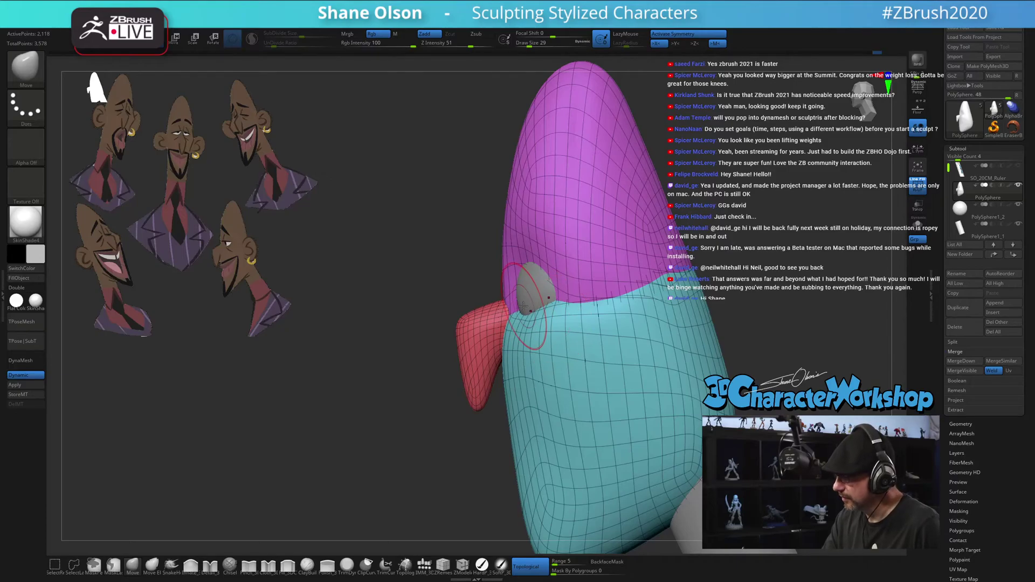
Refine the cheek and brow surfaces around the eyeballs with the Move brush, enlarging the draw size to 37
right_drag(563, 328, 594, 327)
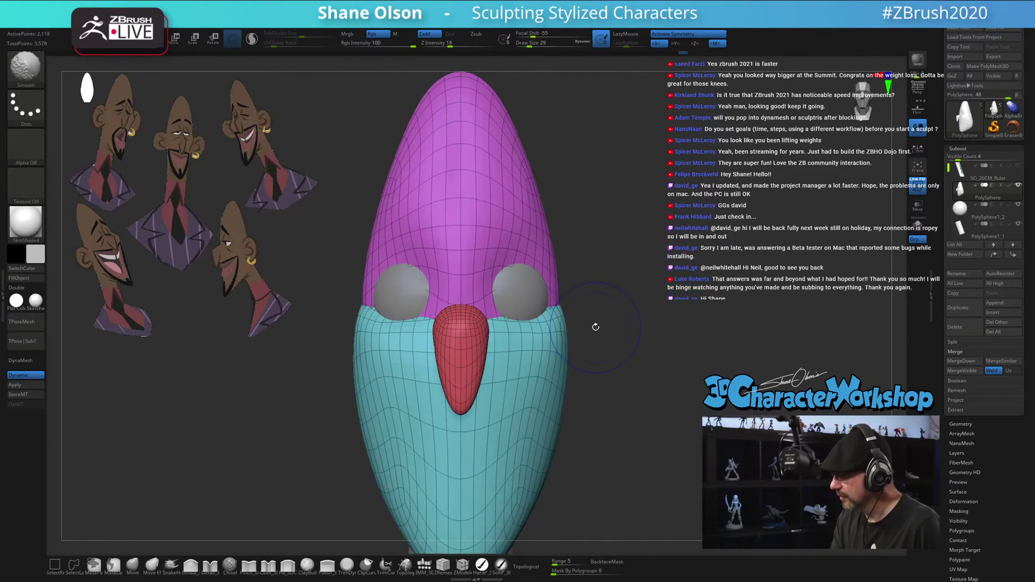
right_click(566, 330)
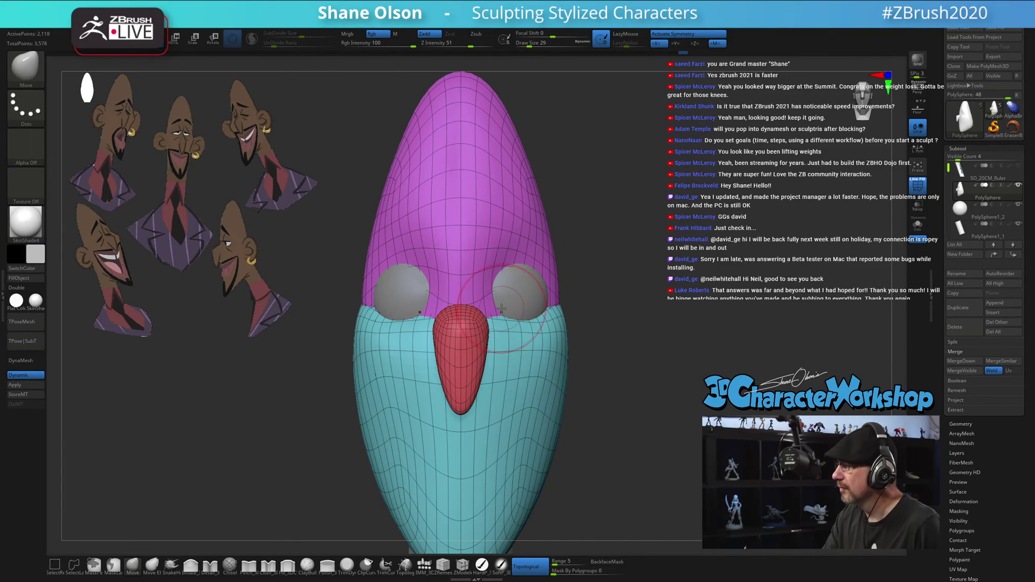
mouse_move(608, 328)
right_down()
mouse_move(631, 314)
mouse_move(612, 330)
right_up()
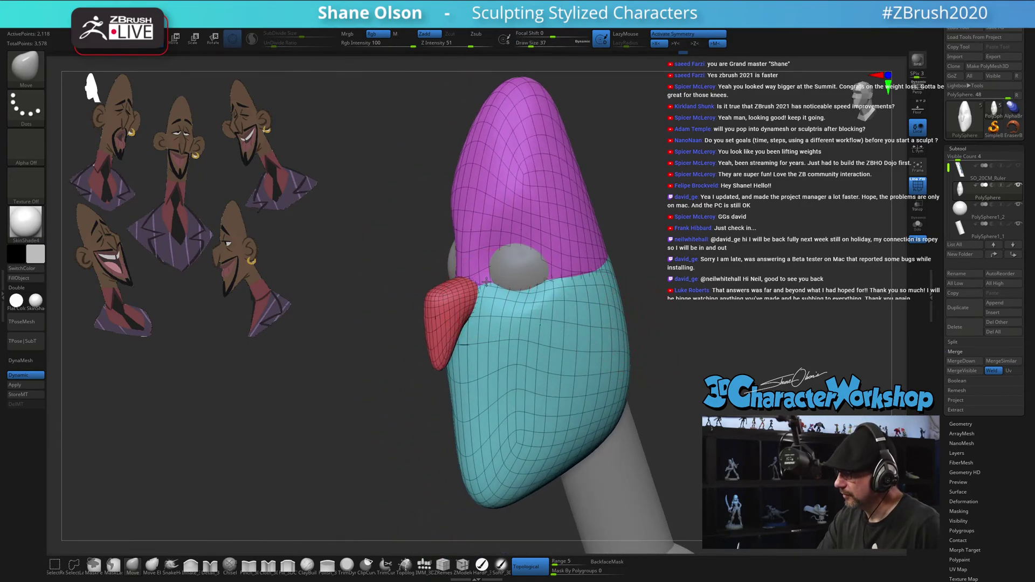
mouse_move(522, 317)
right_down()
mouse_move(594, 341)
mouse_move(561, 334)
mouse_move(566, 309)
mouse_move(608, 312)
mouse_move(594, 322)
mouse_move(623, 335)
mouse_move(605, 353)
right_up()
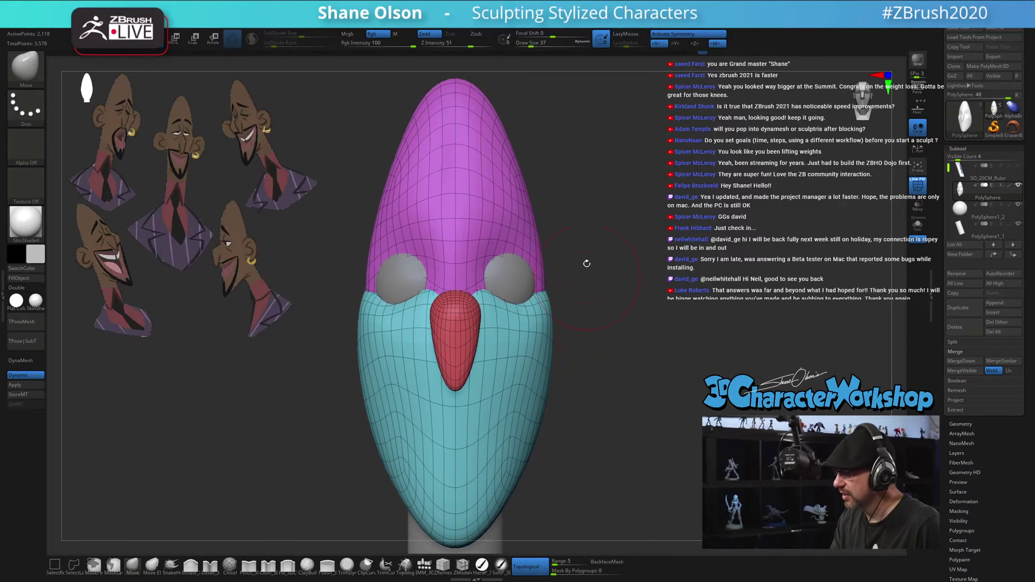
Examine the eye placement and the head's silhouette from the front, in three-quarter view and in profile
right_drag(587, 263, 585, 248)
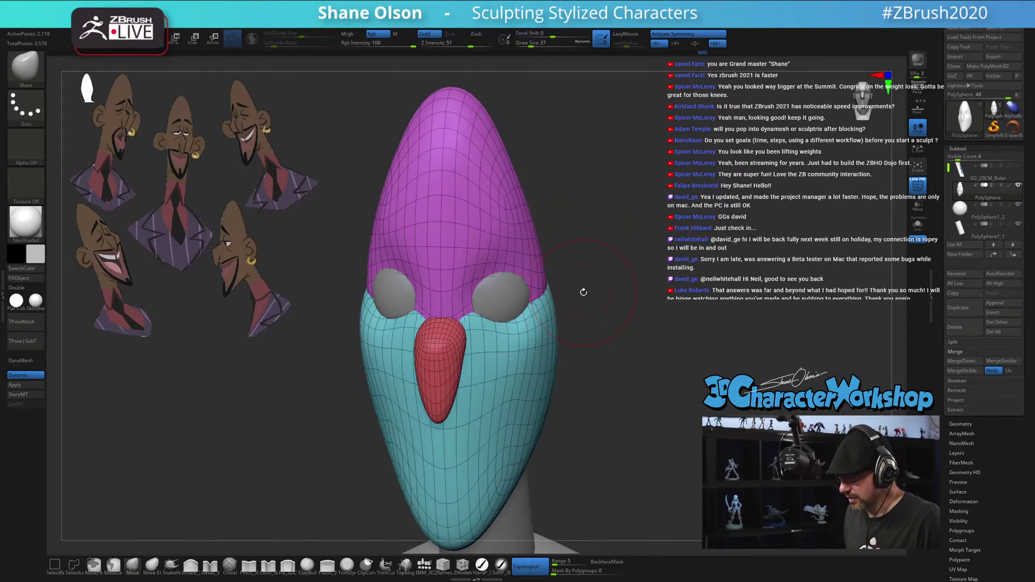
right_drag(665, 262, 581, 331)
alt+right_drag(397, 441, 369, 325)
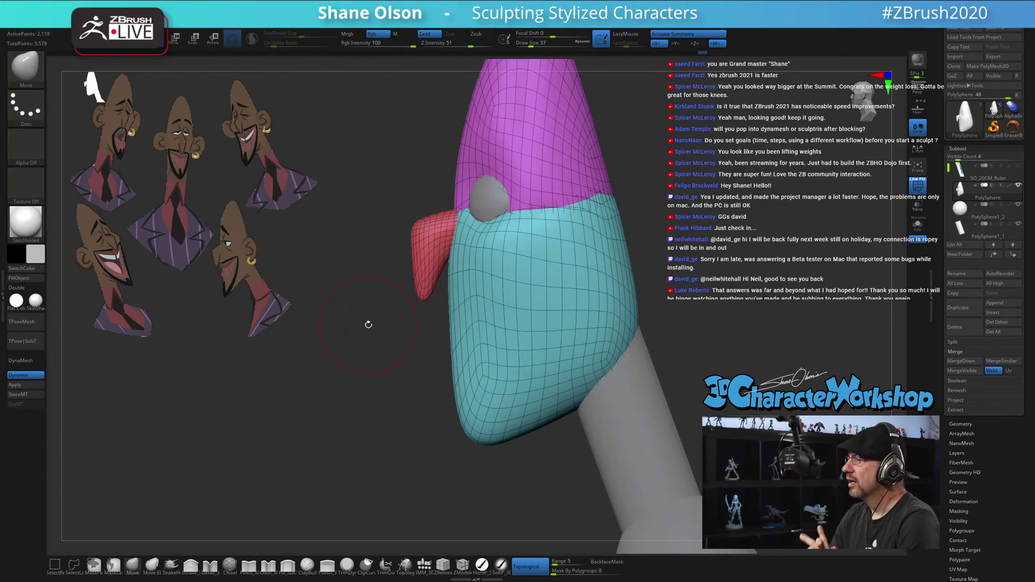
mouse_move(691, 261)
ctrl+right_down()
mouse_move(720, 252)
mouse_move(699, 242)
ctrl+right_up()
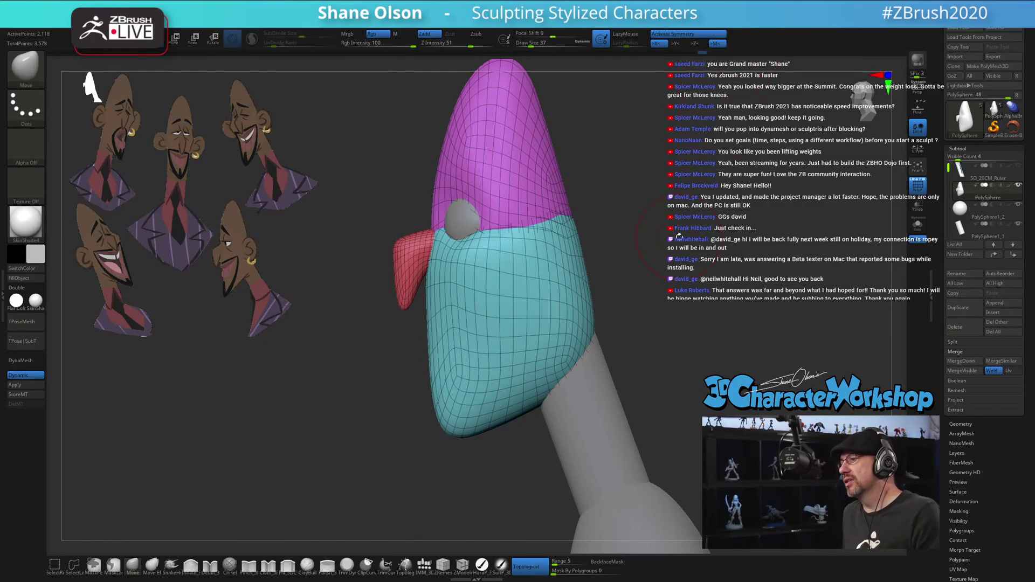
scroll(700, 243, up, 1)
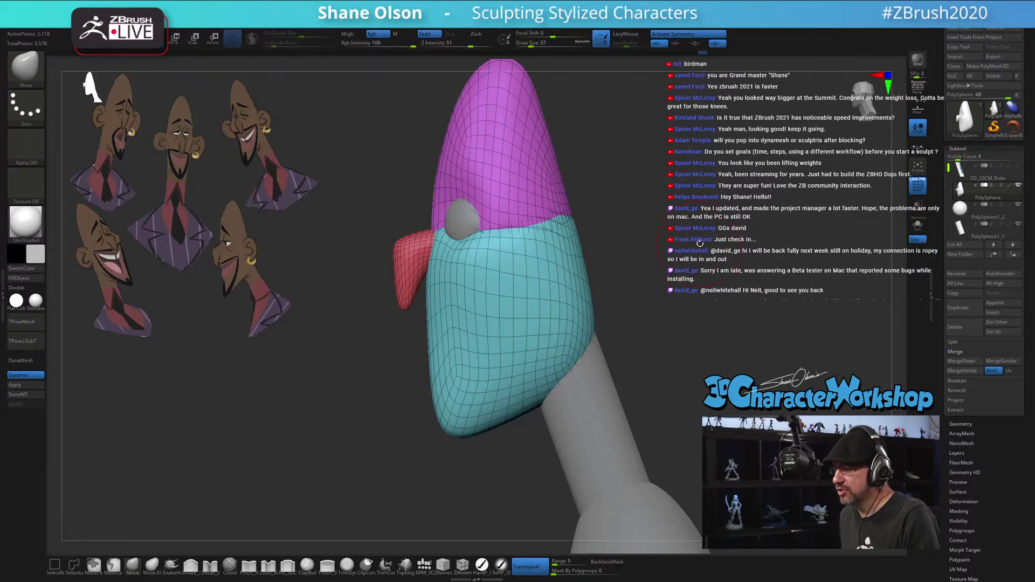
drag(700, 243, 667, 251)
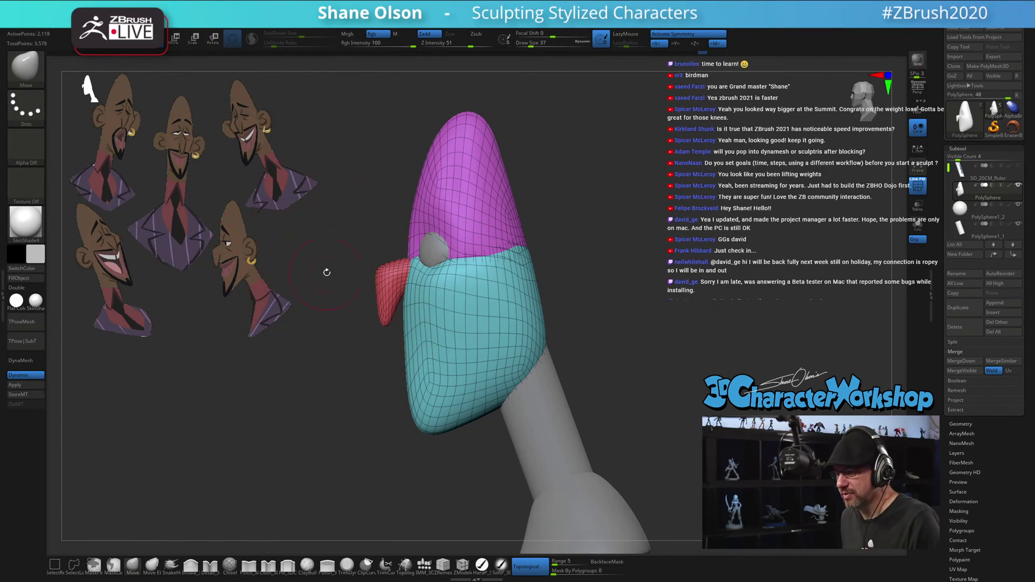
drag(327, 273, 656, 281)
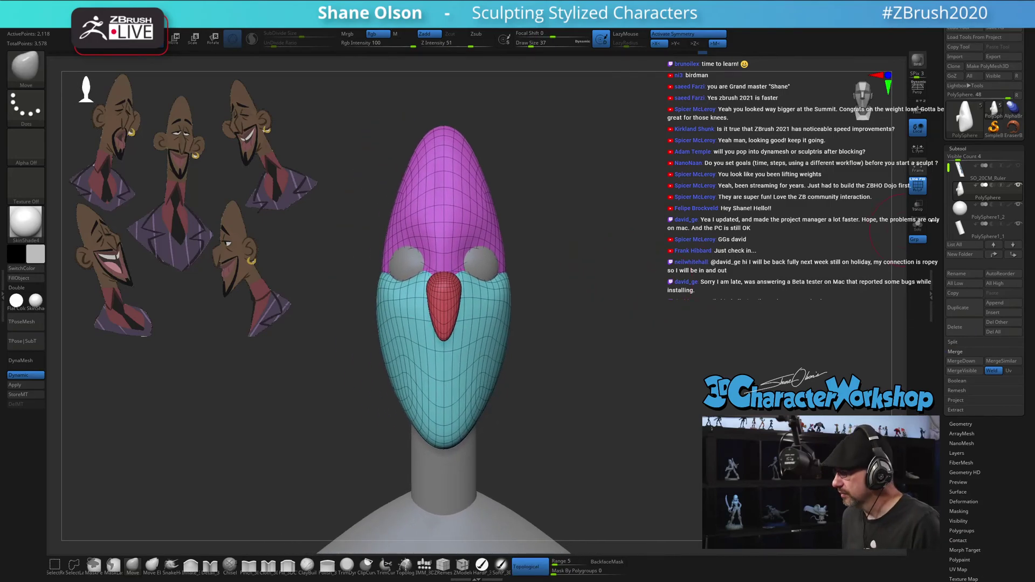
Select the eyeball subtool and nudge the eyeballs slightly closer together with the transform gizmo
click(962, 211)
key(w)
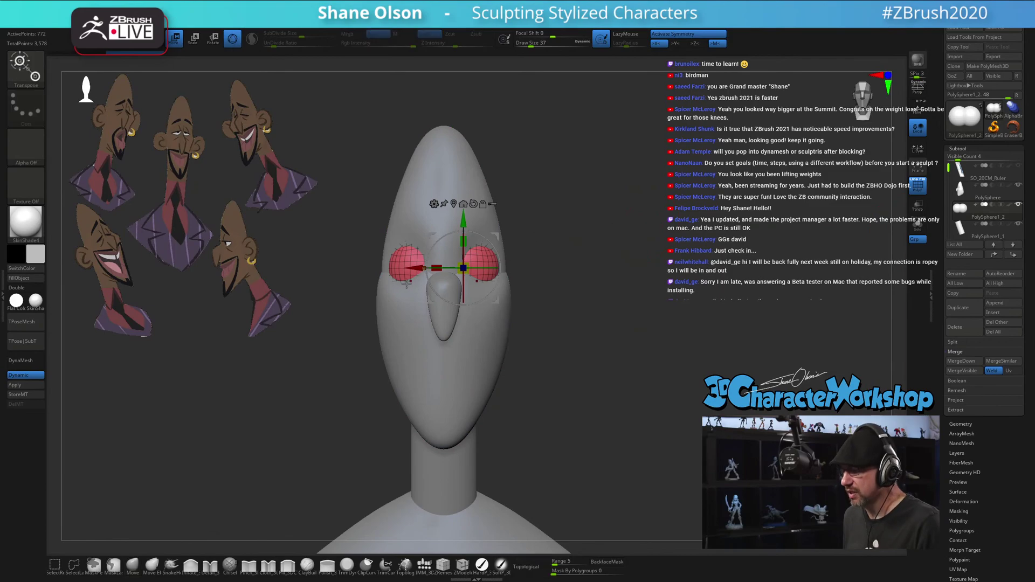
drag(415, 268, 414, 268)
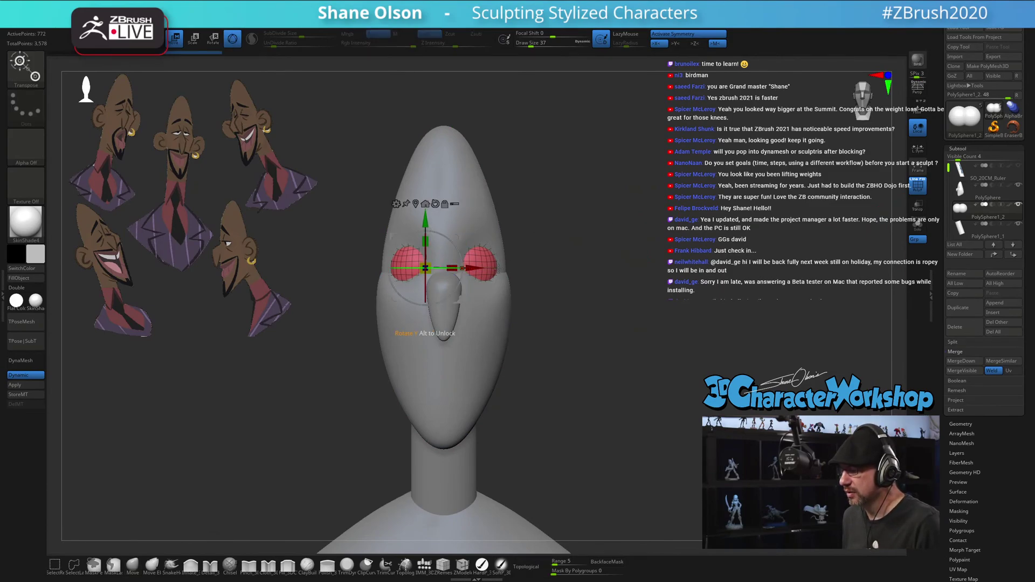
drag(609, 273, 550, 274)
key(q)
Check the eye placement from several angles, select the head, and adjust the upper cheek surface beneath the eyes with the Move brush
drag(620, 282, 579, 281)
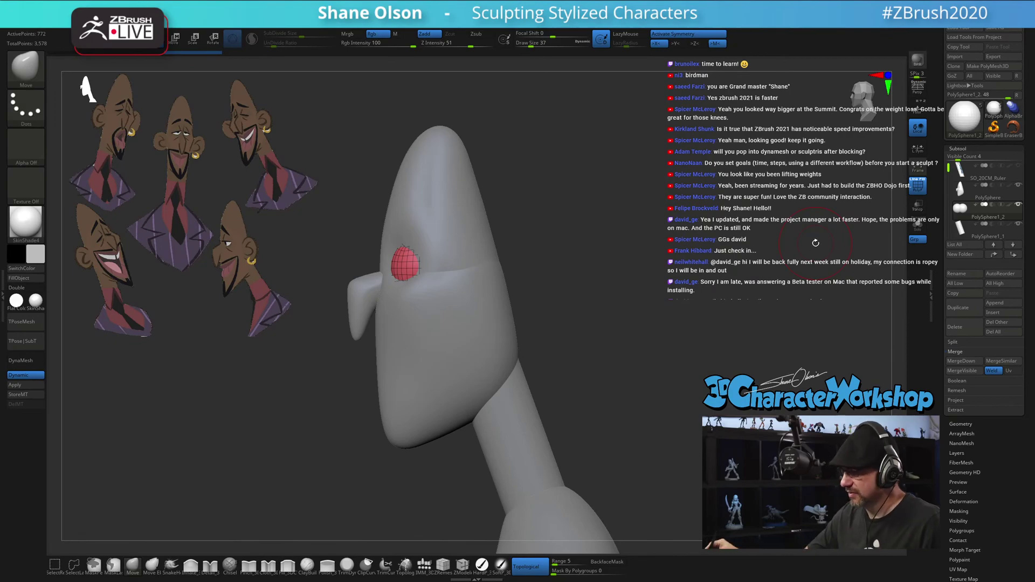
alt+drag(623, 428, 584, 410)
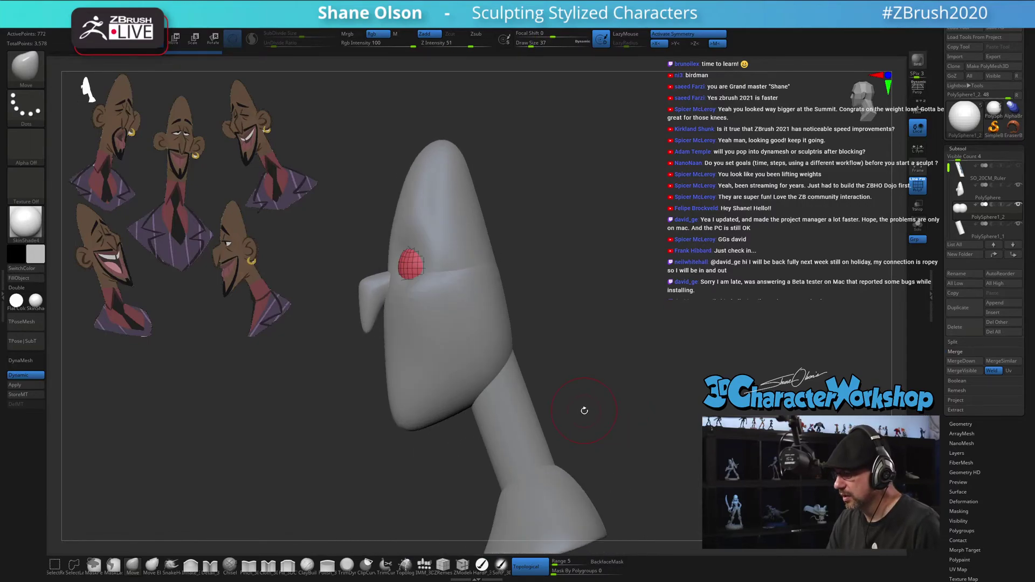
drag(603, 365, 641, 405)
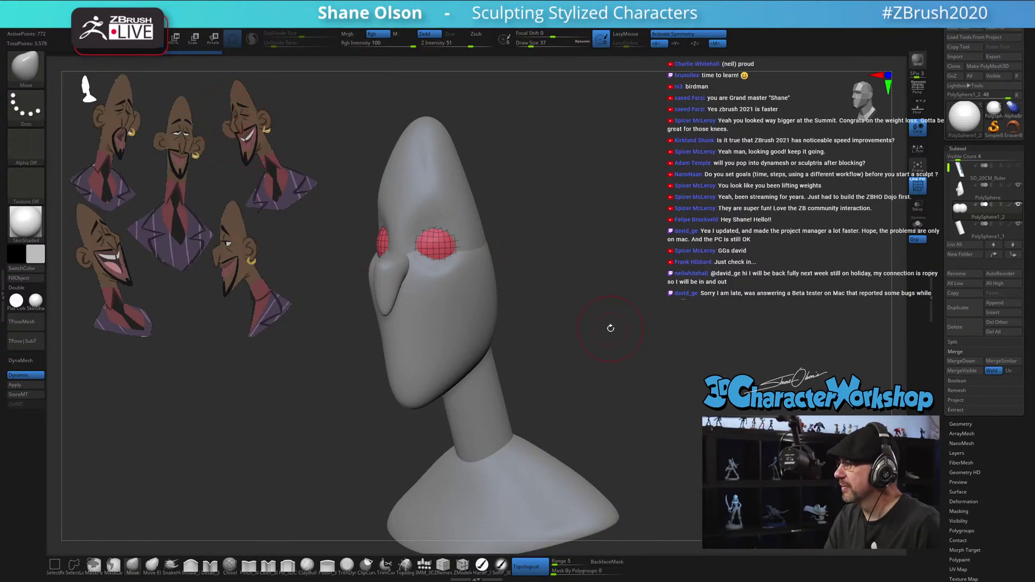
drag(611, 329, 572, 362)
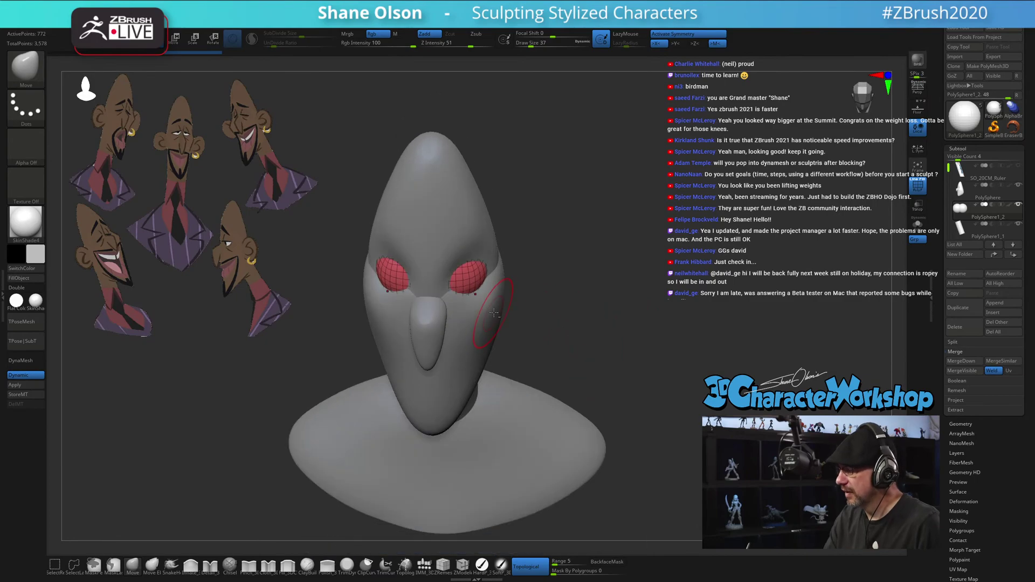
alt+click(489, 310)
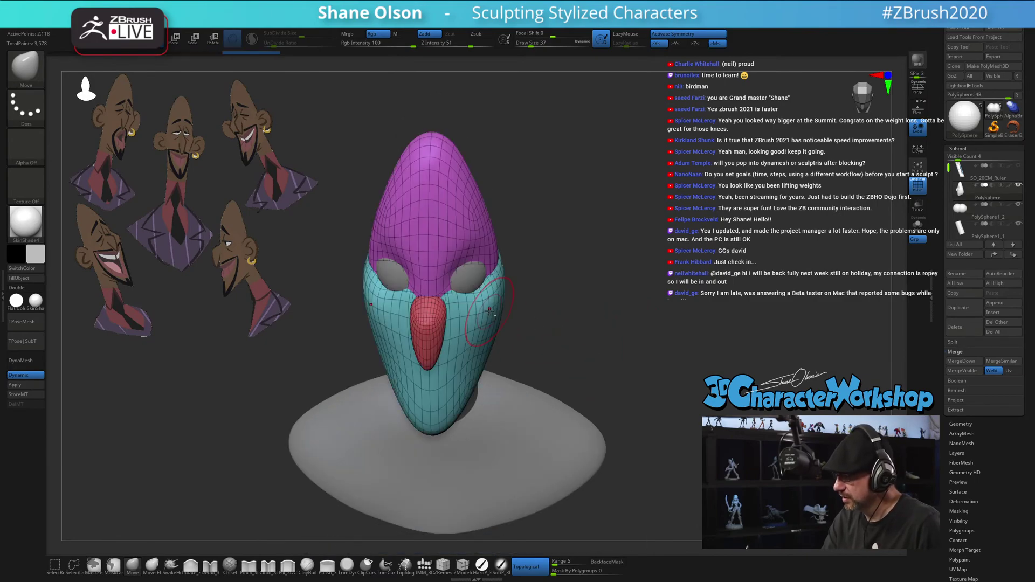
drag(553, 327, 558, 371)
drag(384, 309, 380, 305)
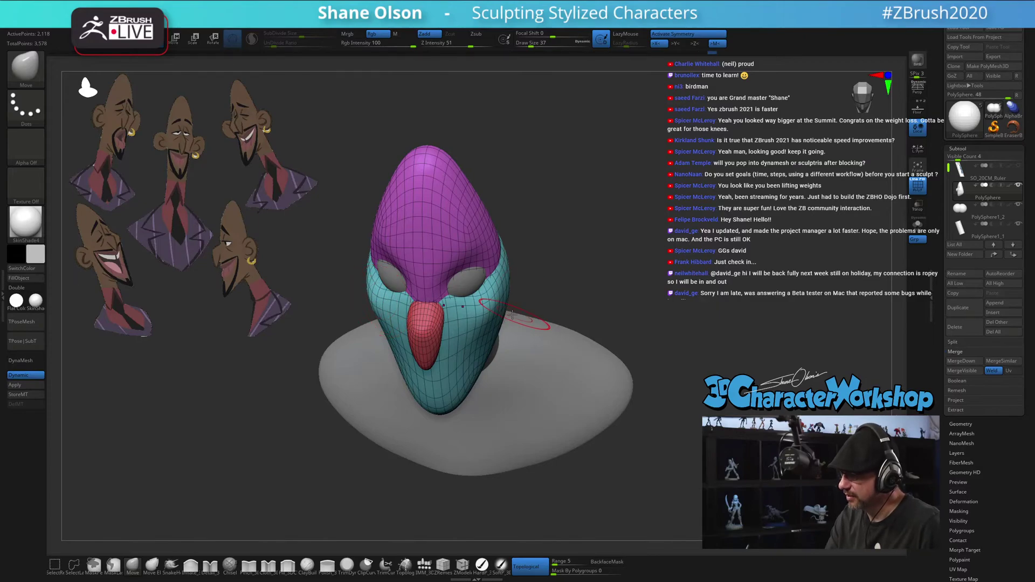
mouse_move(561, 291)
mouse_down()
mouse_move(577, 267)
mouse_move(573, 307)
mouse_move(566, 282)
mouse_up()
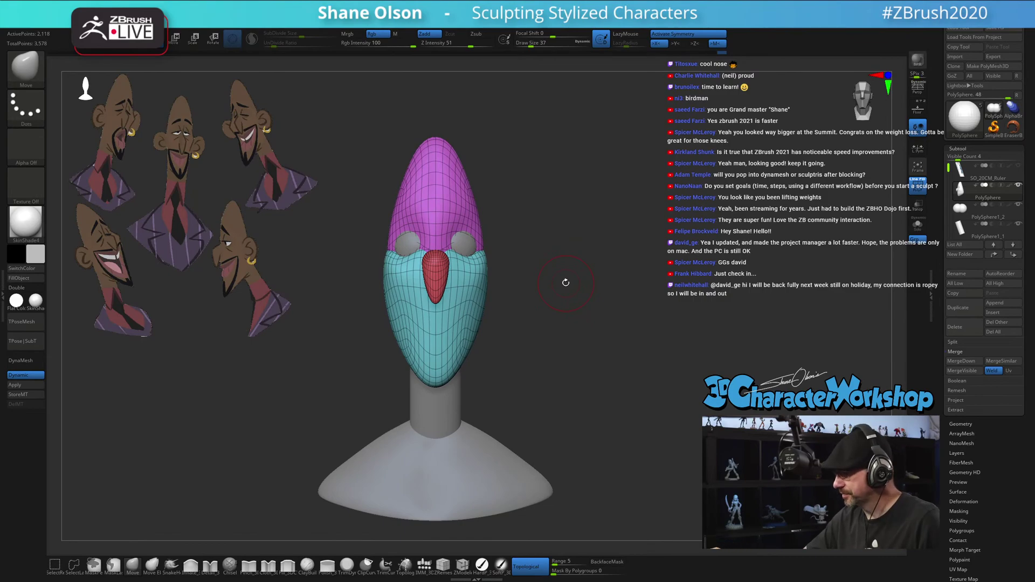
Duplicate the eyeball subtool and scale the copy up slightly as a shell around the eyeballs
click(986, 210)
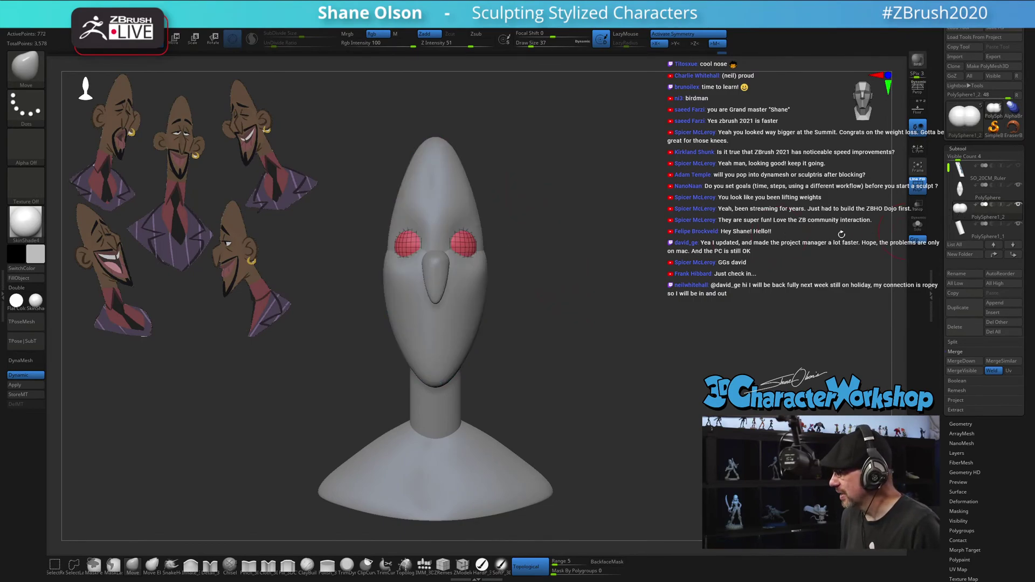
click(962, 307)
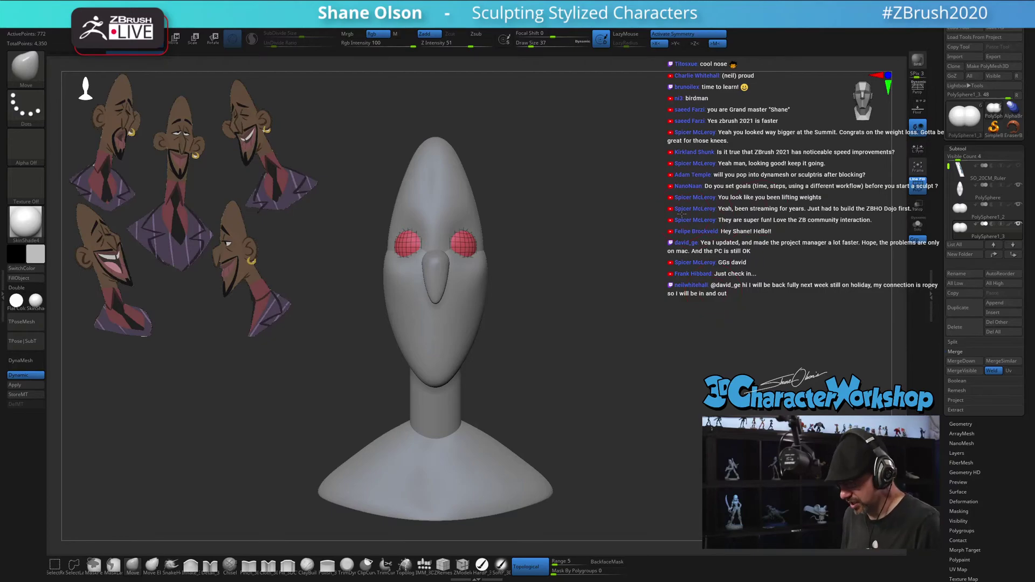
key(e)
ctrl+right_drag(681, 214, 681, 253)
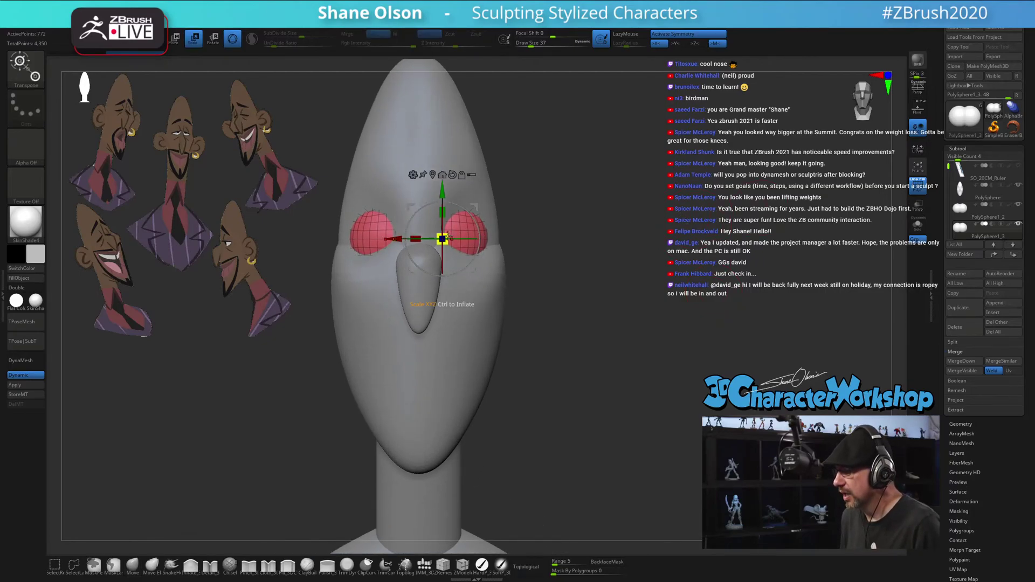
drag(447, 233, 460, 223)
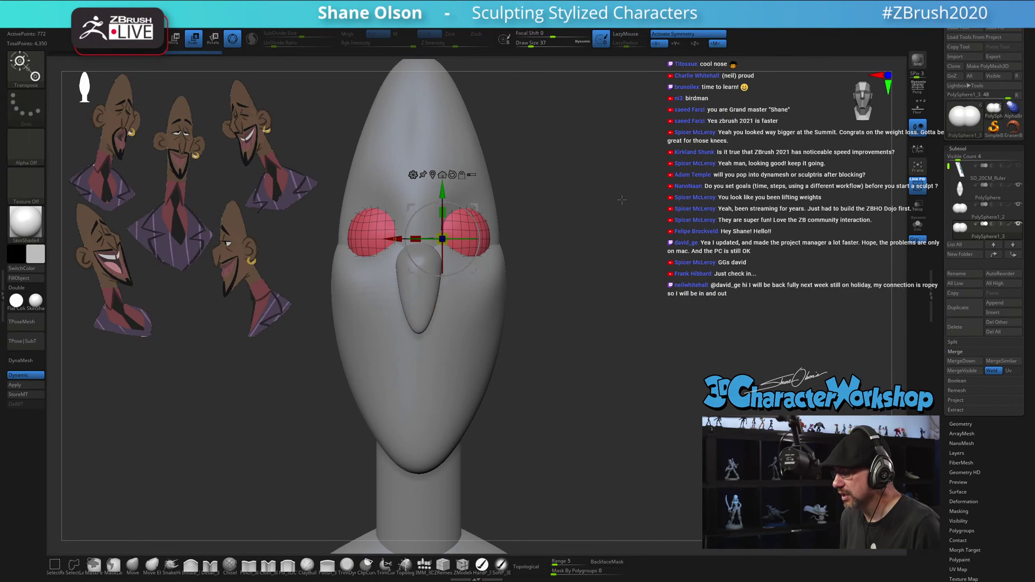
Isolate the enlarged eyeball copy and clip away its lower half with a horizontal ClipCurve cut, then show the full bust again
right_drag(666, 199, 623, 192)
click(918, 224)
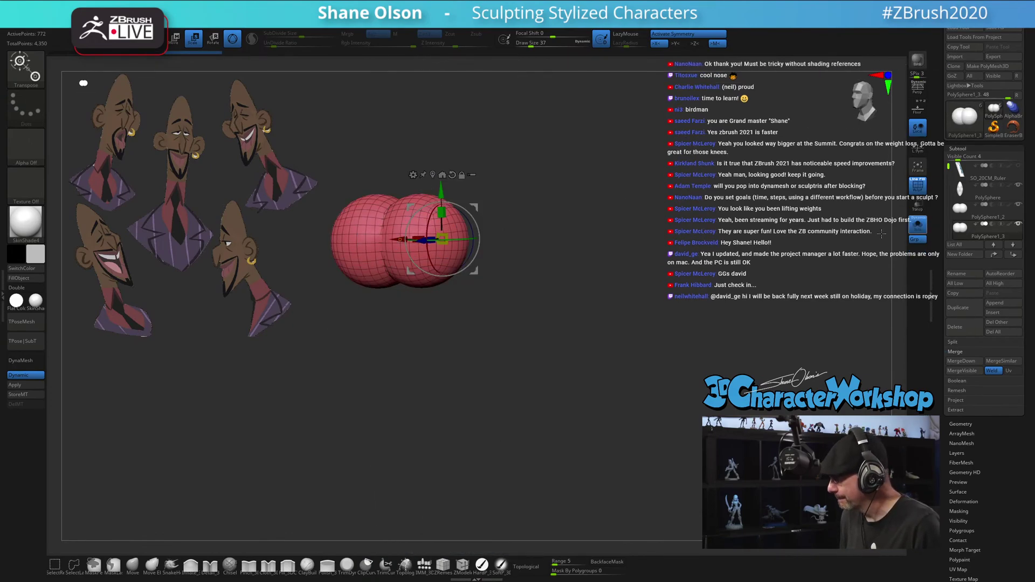
right_drag(583, 229, 624, 248)
alt+right_drag(624, 248, 672, 290)
drag(671, 290, 595, 351)
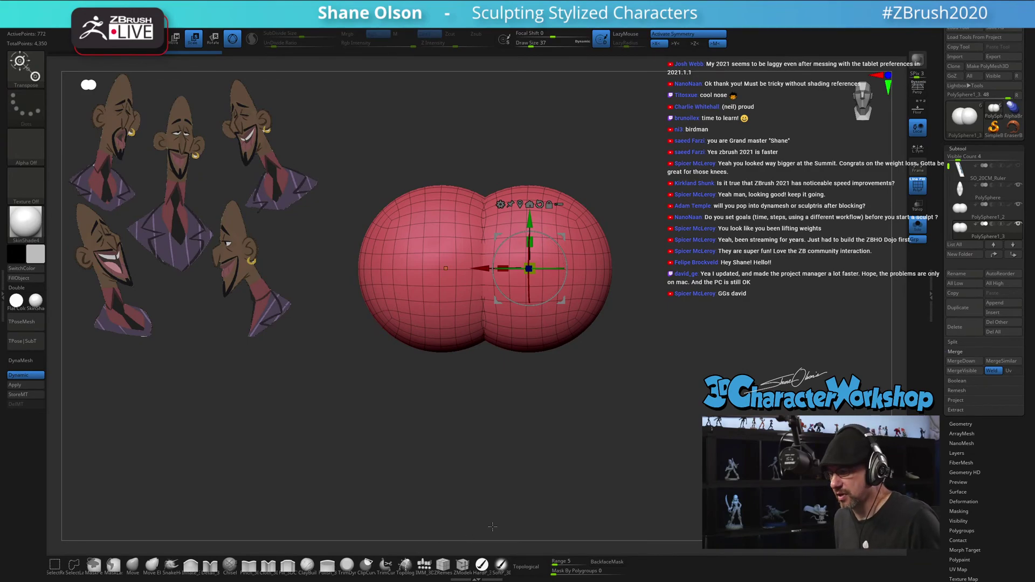
click(369, 564)
click(347, 570)
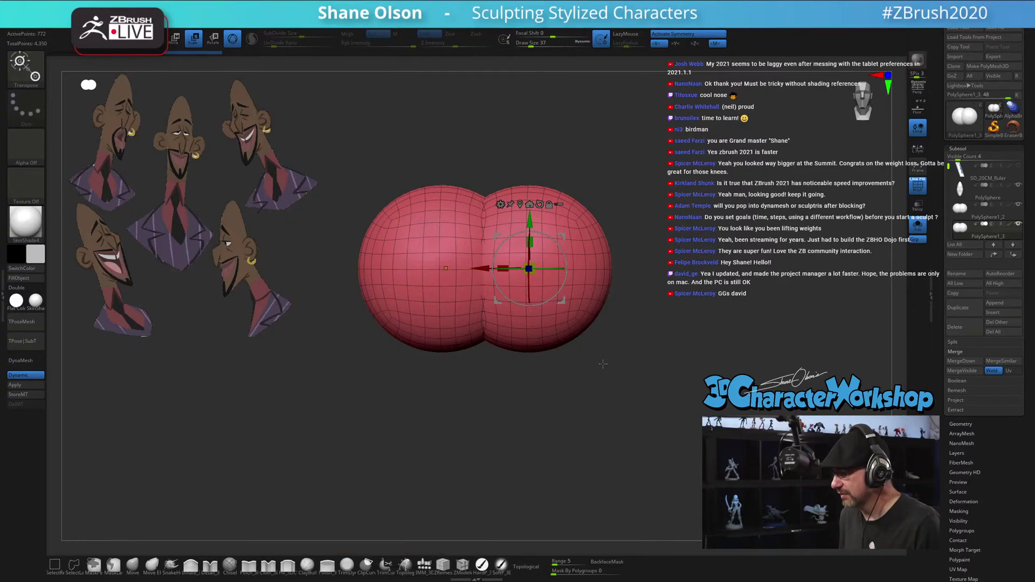
mouse_move(661, 278)
ctrl+shift+mouse_down()
mouse_move(494, 300)
mouse_move(335, 273)
ctrl+shift+mouse_up()
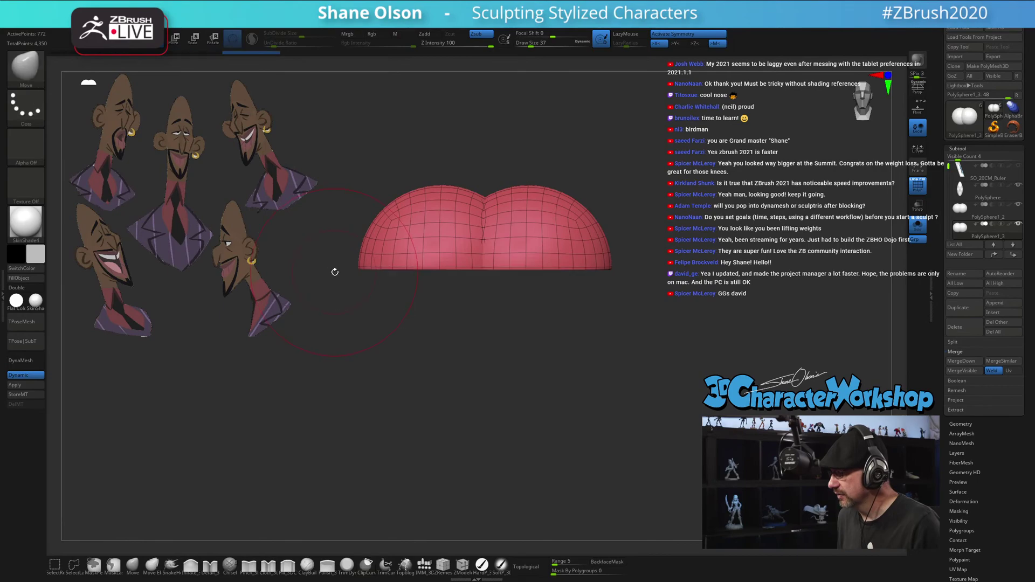
mouse_move(745, 307)
mouse_down()
mouse_move(744, 254)
mouse_move(877, 252)
mouse_up()
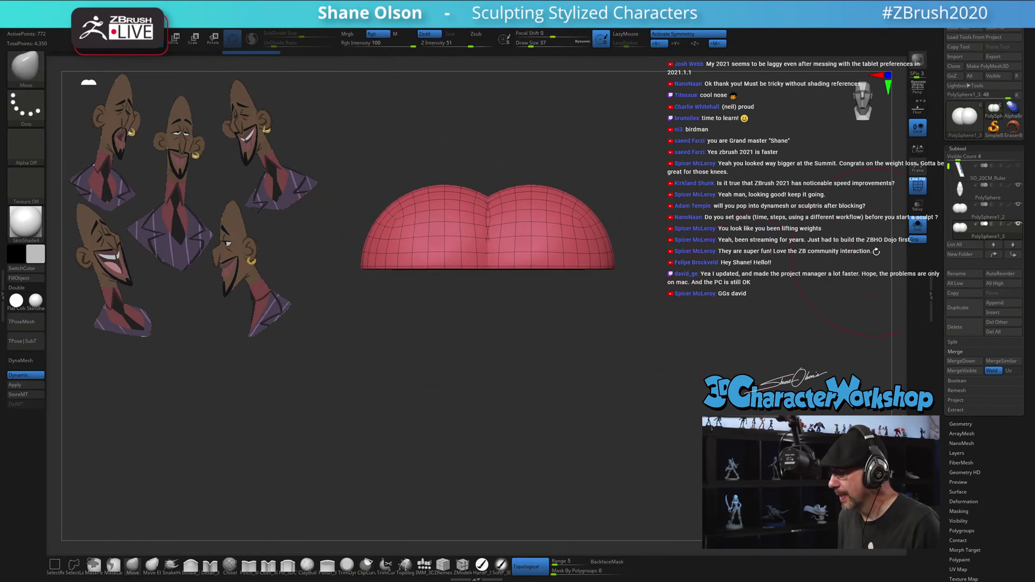
click(917, 232)
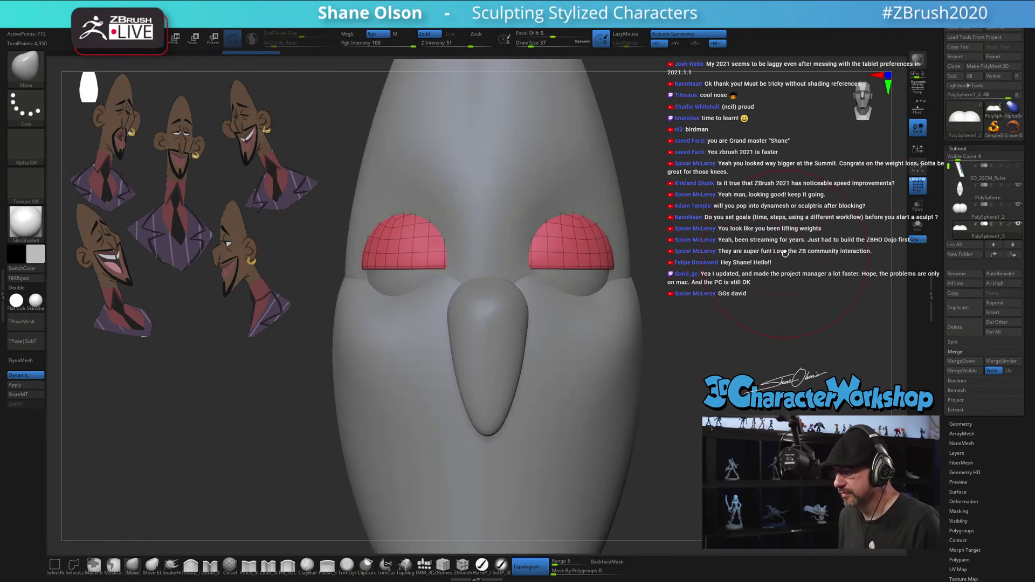
Centre the gizmo pivot on the upper eyelid domes in profile and tilt the eyelids slightly backward around the eyeballs
drag(785, 255, 761, 261)
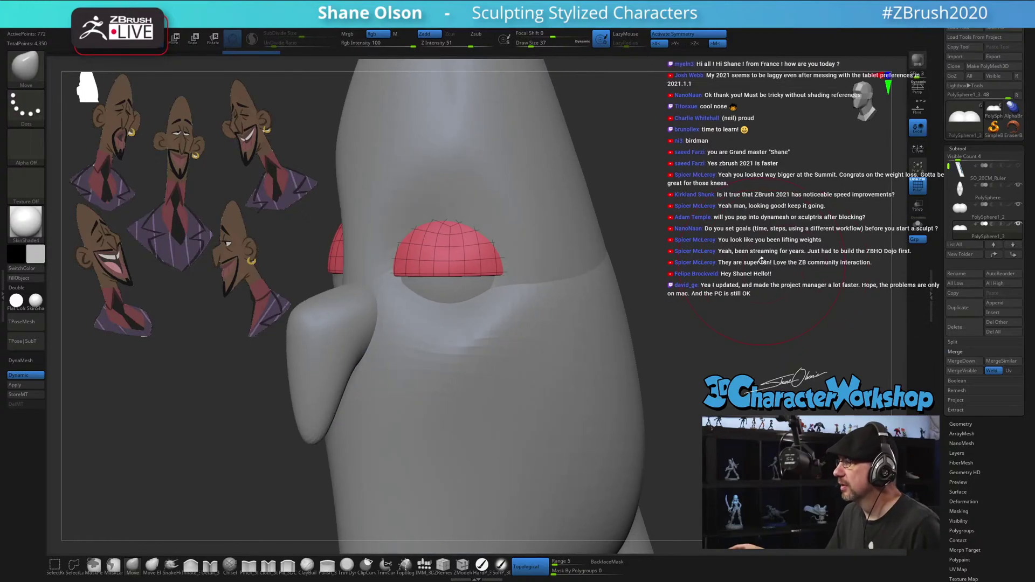
mouse_move(711, 434)
alt+mouse_down()
mouse_move(685, 402)
mouse_move(710, 408)
alt+mouse_up()
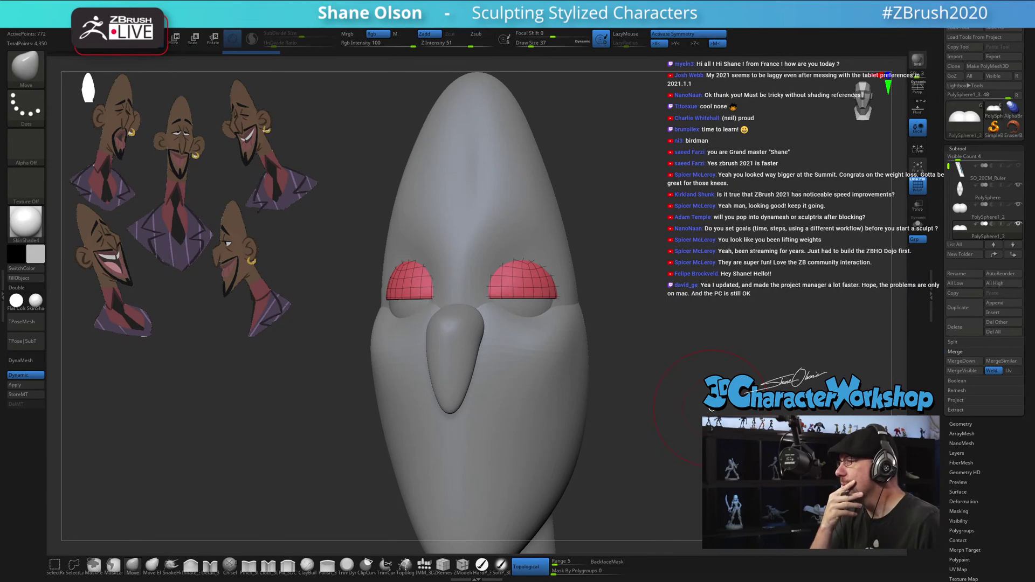
drag(681, 421, 666, 402)
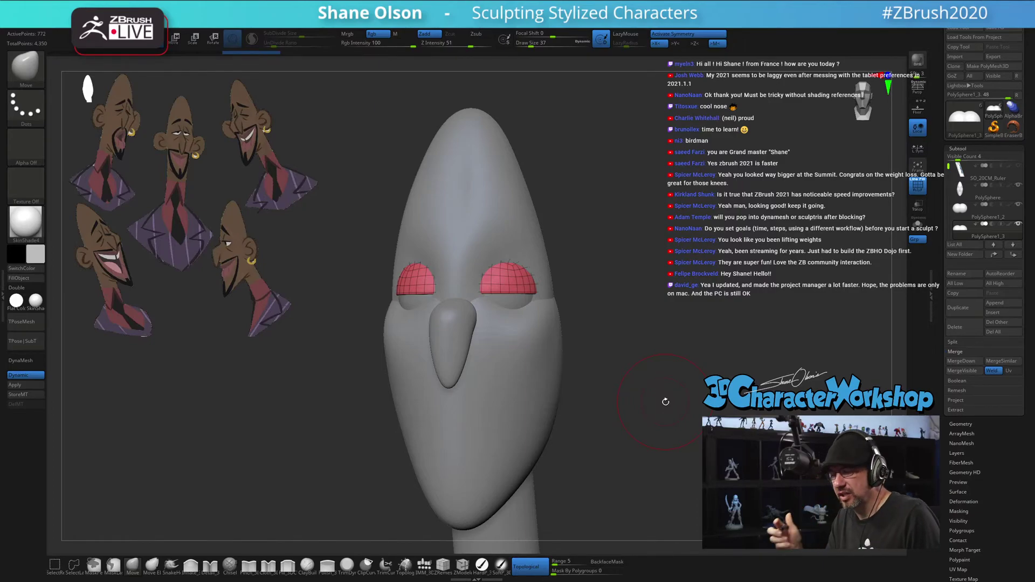
drag(673, 428, 657, 427)
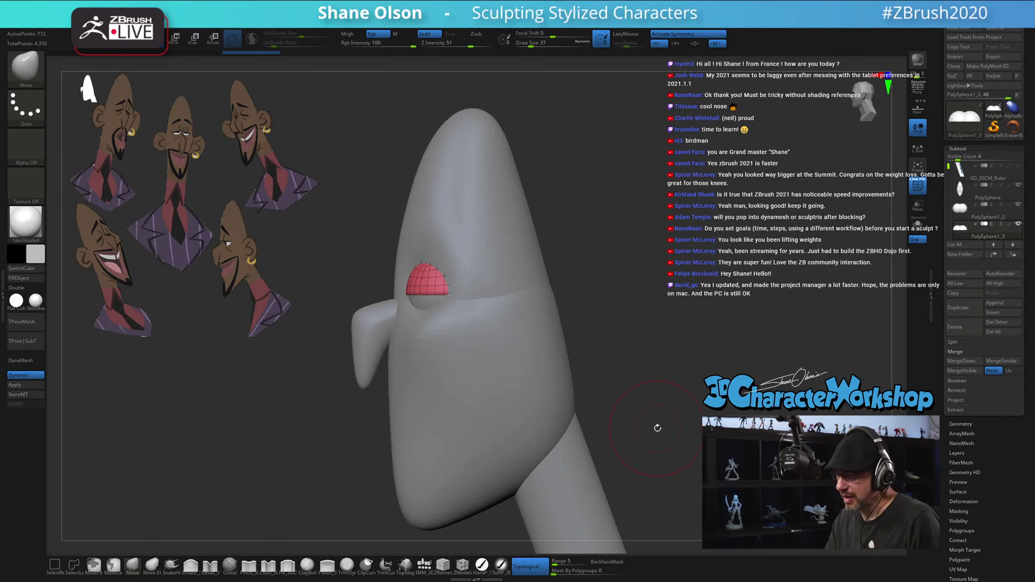
key(e)
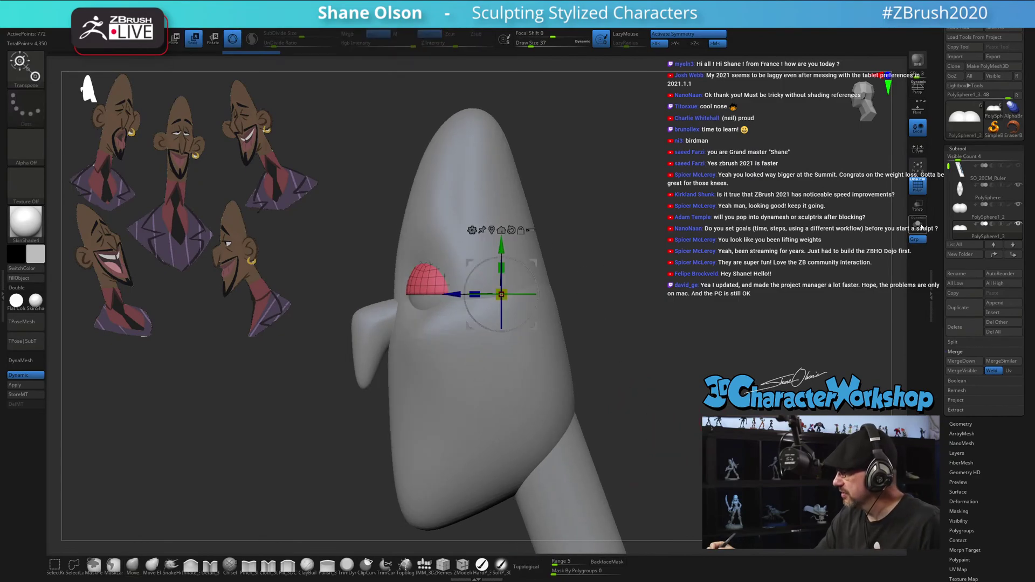
click(917, 223)
alt+drag(454, 295, 407, 294)
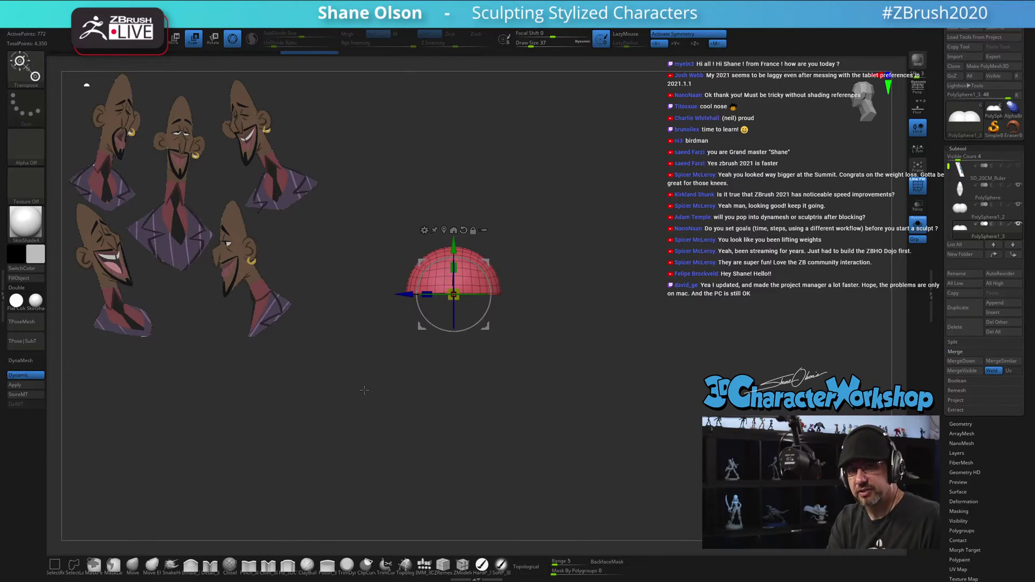
click(918, 223)
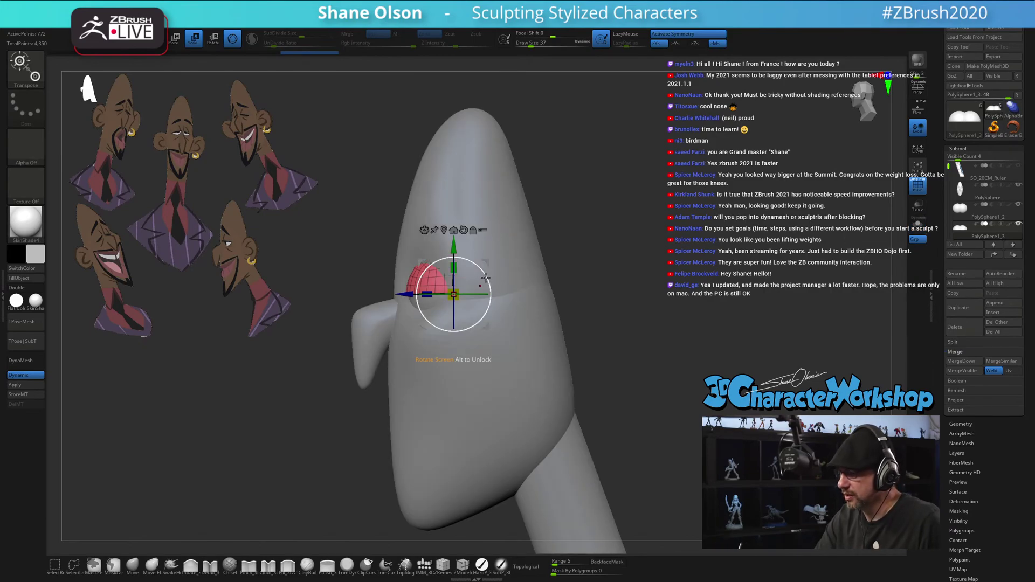
drag(486, 277, 490, 281)
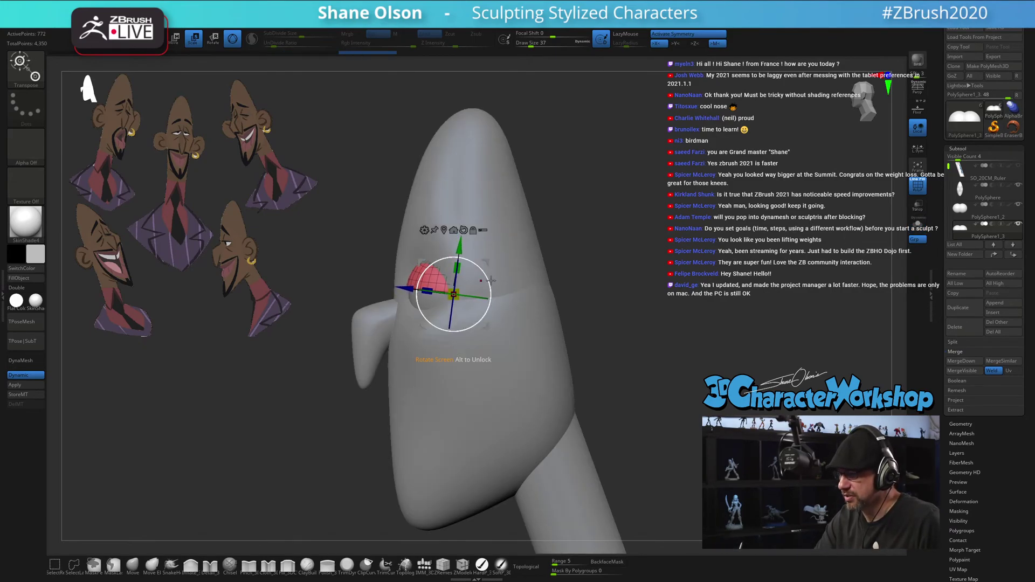
mouse_move(595, 283)
mouse_down()
mouse_move(617, 286)
mouse_move(580, 293)
mouse_up()
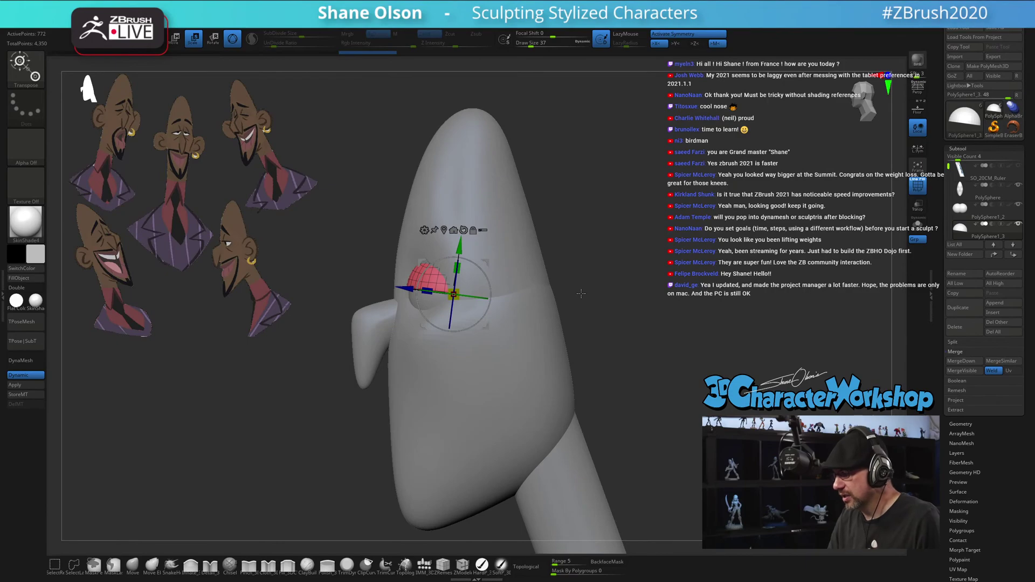
Duplicate the upper eyelids and rotate the copy about 158 degrees to form lower eyelids, fine-tuning their angle from the front
key(ctrl+shift+d)
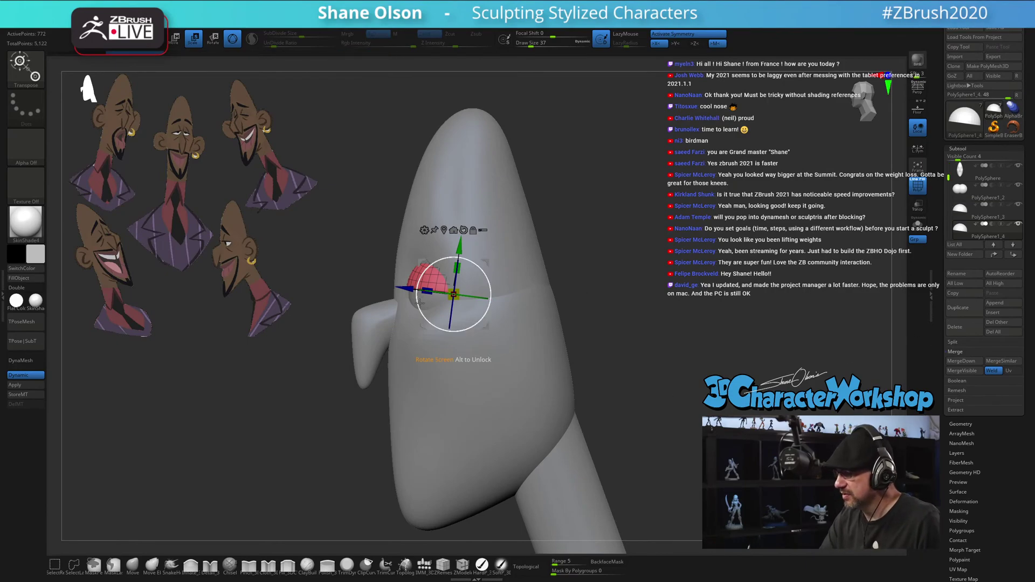
drag(420, 303, 500, 259)
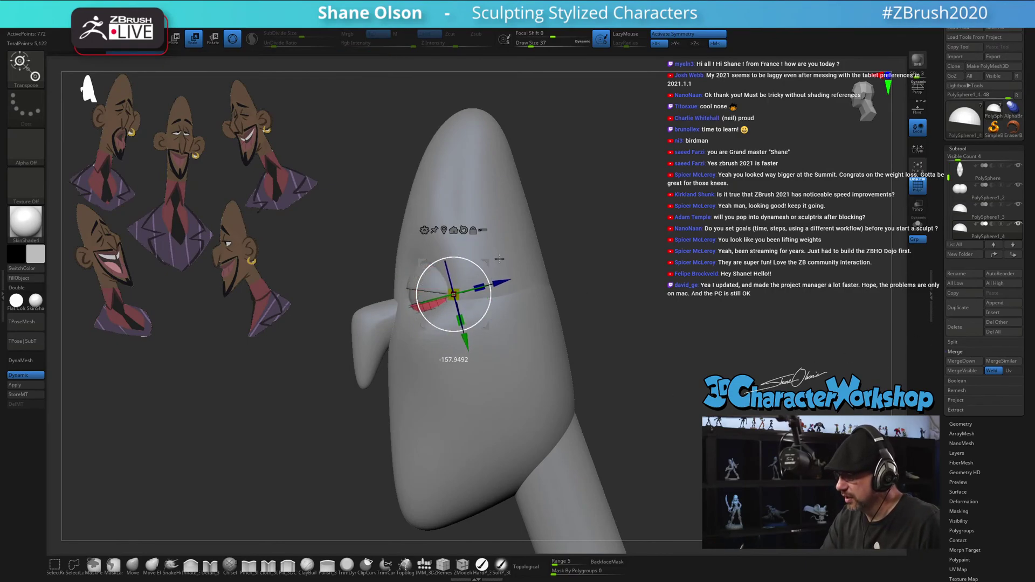
drag(574, 324, 647, 406)
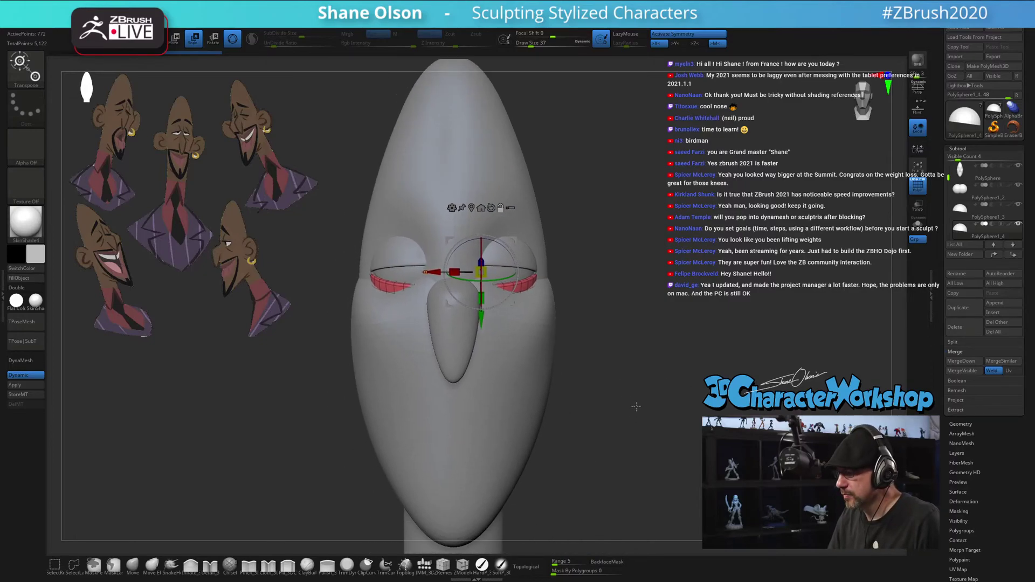
mouse_move(517, 269)
mouse_down()
mouse_move(504, 256)
mouse_move(522, 255)
mouse_up()
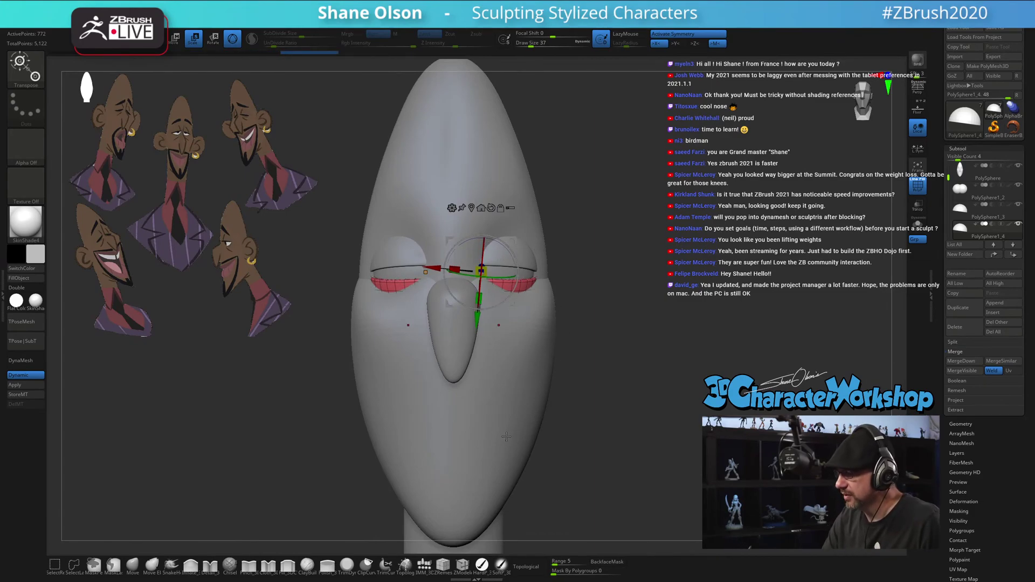
Raise the inner corners of the lower eyelids with the Move brush, reducing the draw size to 25
click(153, 572)
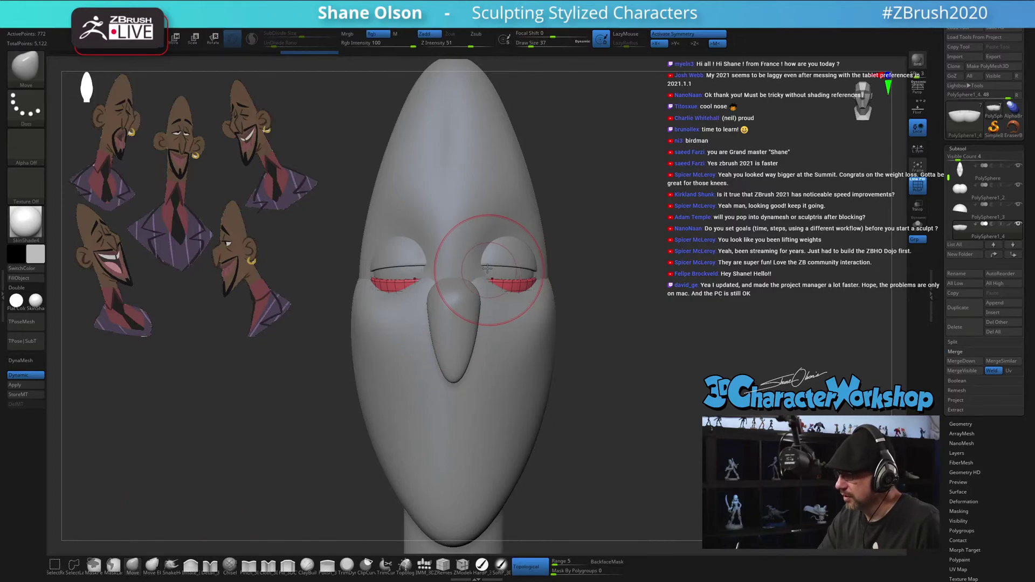
mouse_move(477, 276)
mouse_down()
mouse_move(474, 266)
mouse_move(493, 266)
mouse_up()
key(s)
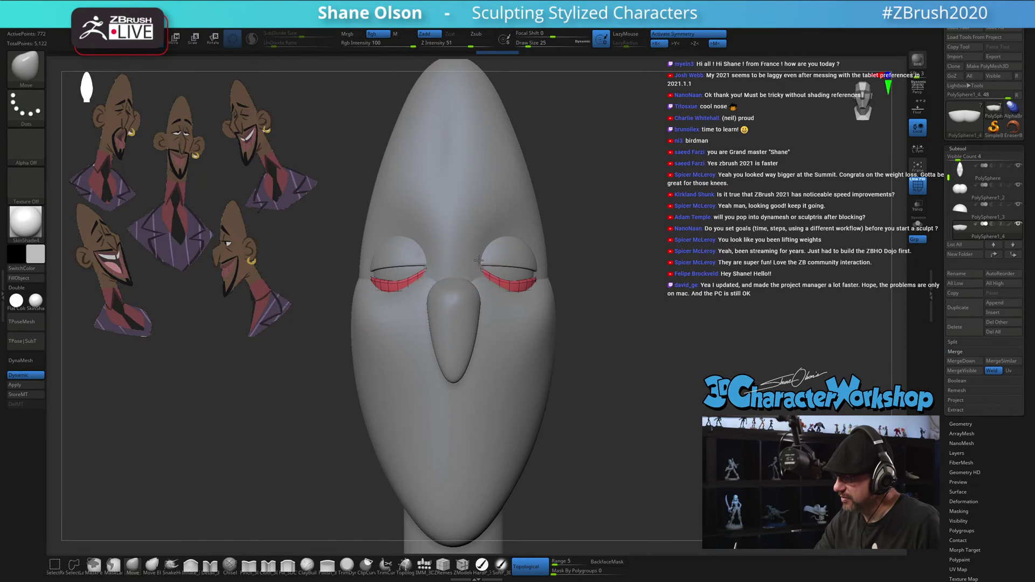
Adjust the corners of the lower eyelids around the eyeballs with the Move brush, using draw sizes 35 and 25
drag(589, 335, 552, 348)
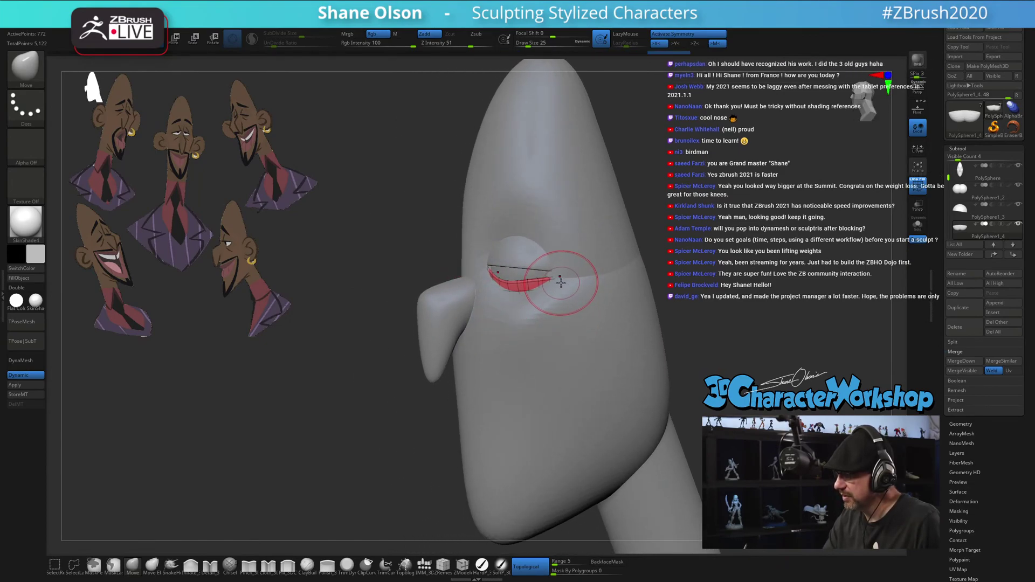
key(])
right_drag(561, 281, 552, 276)
key(s)
drag(552, 276, 568, 277)
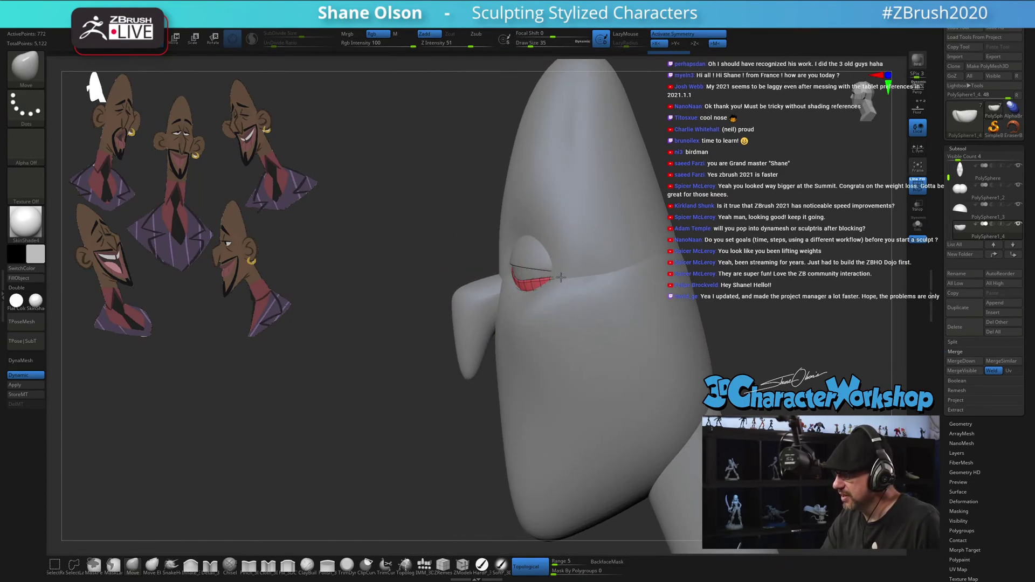
alt+right_drag(573, 268, 550, 274)
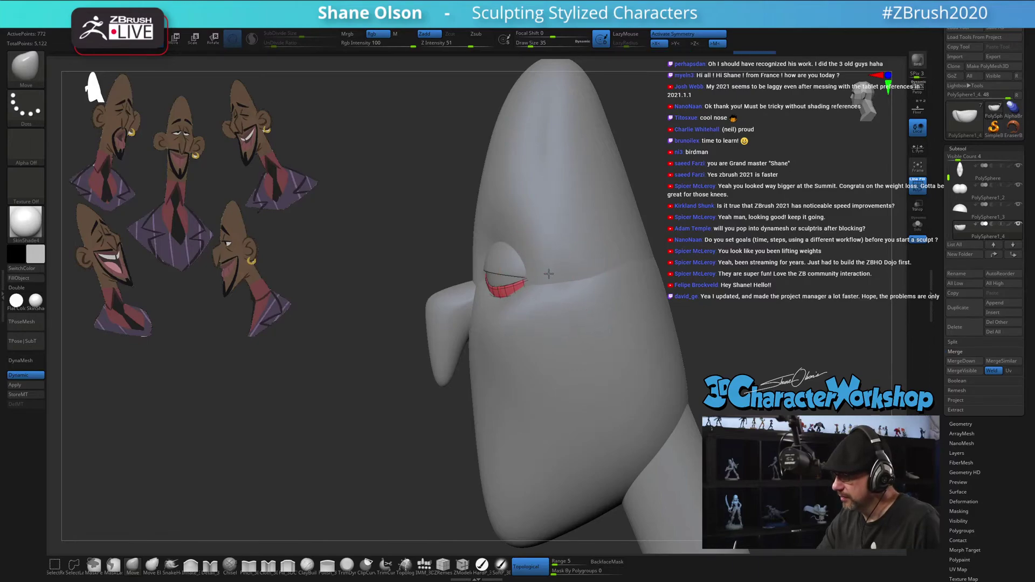
mouse_move(546, 330)
right_down()
mouse_move(574, 323)
mouse_move(553, 286)
mouse_move(515, 330)
mouse_move(529, 334)
right_up()
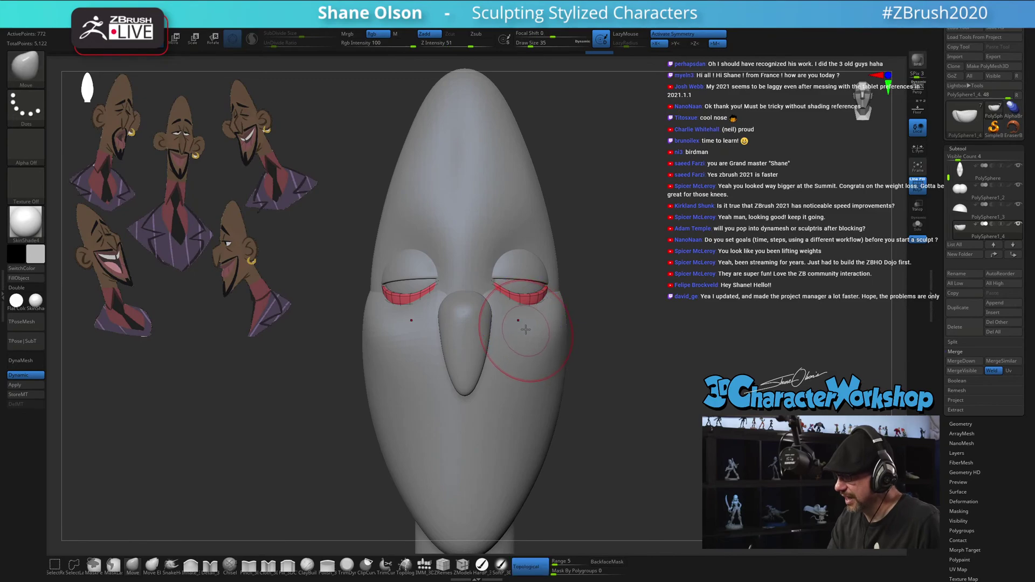
key(s)
drag(528, 315, 523, 315)
mouse_move(517, 291)
right_down()
mouse_move(507, 296)
mouse_move(507, 280)
right_up()
Select the head and refine its surface around the inner eyes, using draw sizes 17 and 27, with the brush's Topological mode disabled
alt+click(513, 333)
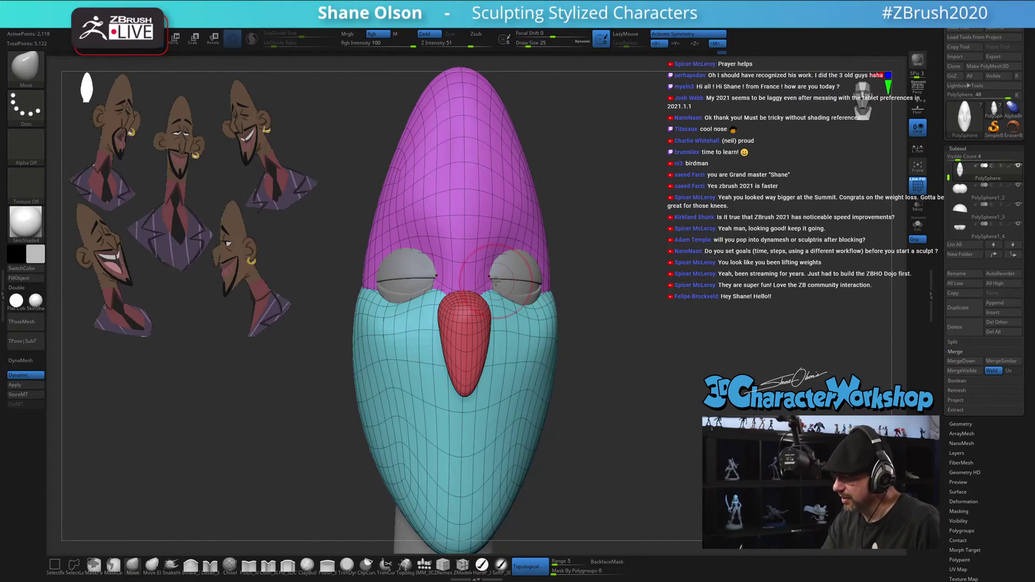
right_drag(501, 270, 501, 280)
key(s)
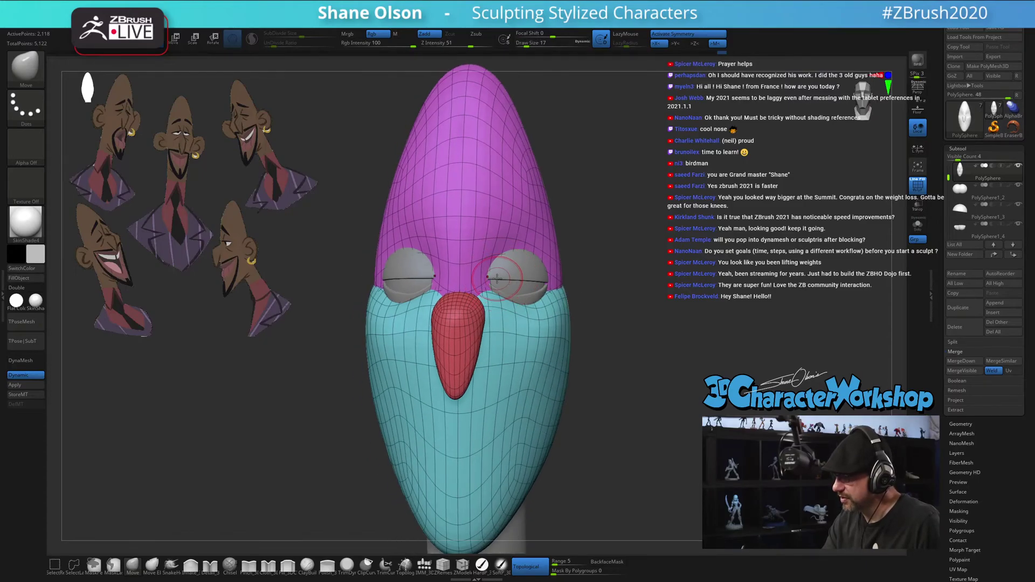
right_drag(548, 343, 527, 328)
key(s)
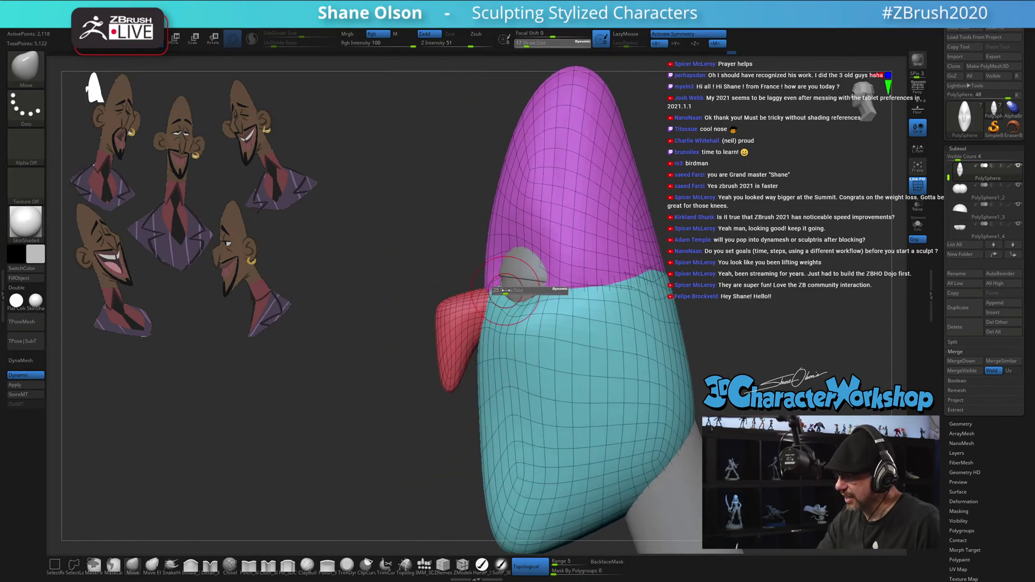
drag(508, 293, 511, 293)
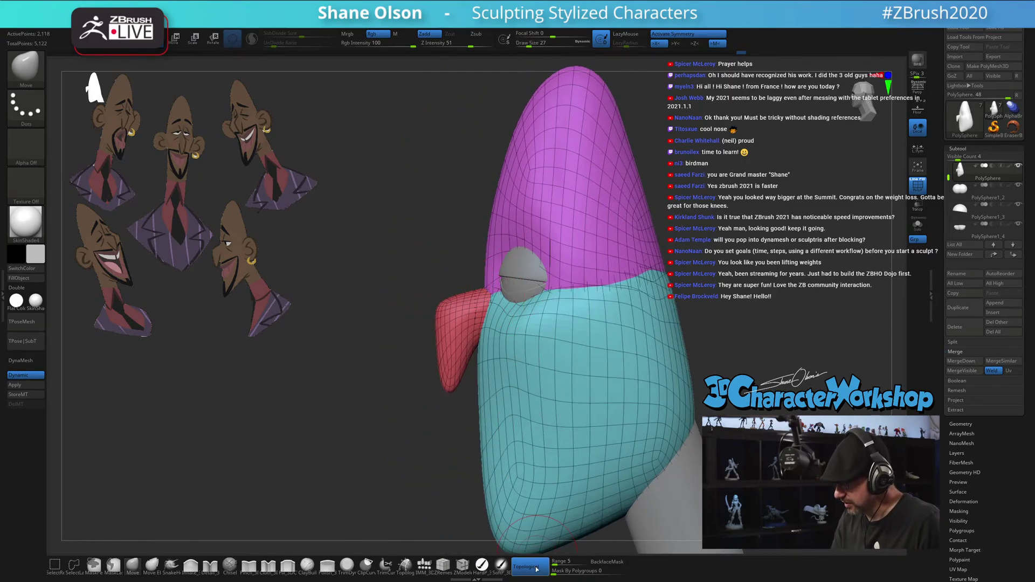
shift+right_drag(507, 292, 557, 252)
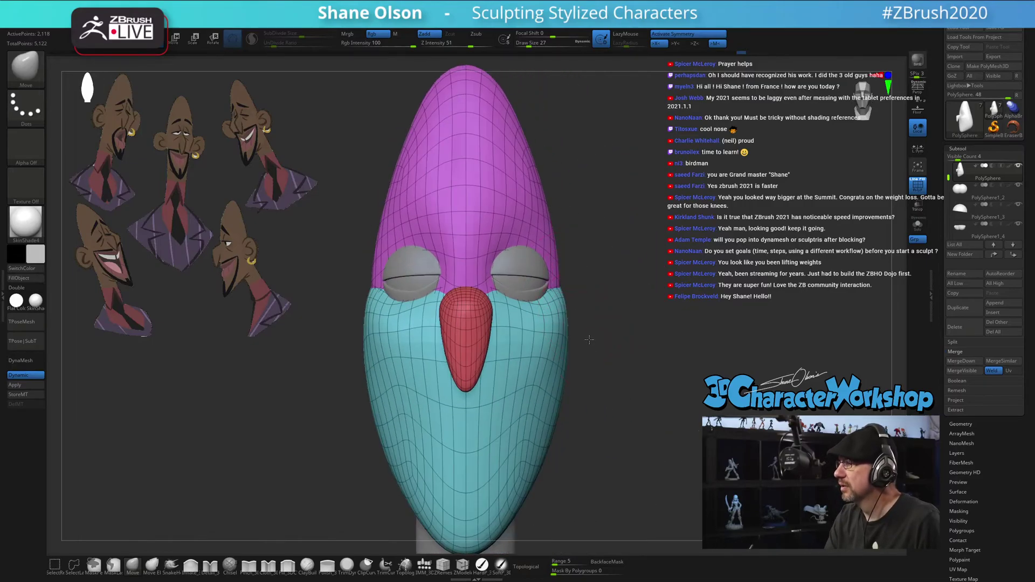
ctrl+right_drag(589, 340, 584, 349)
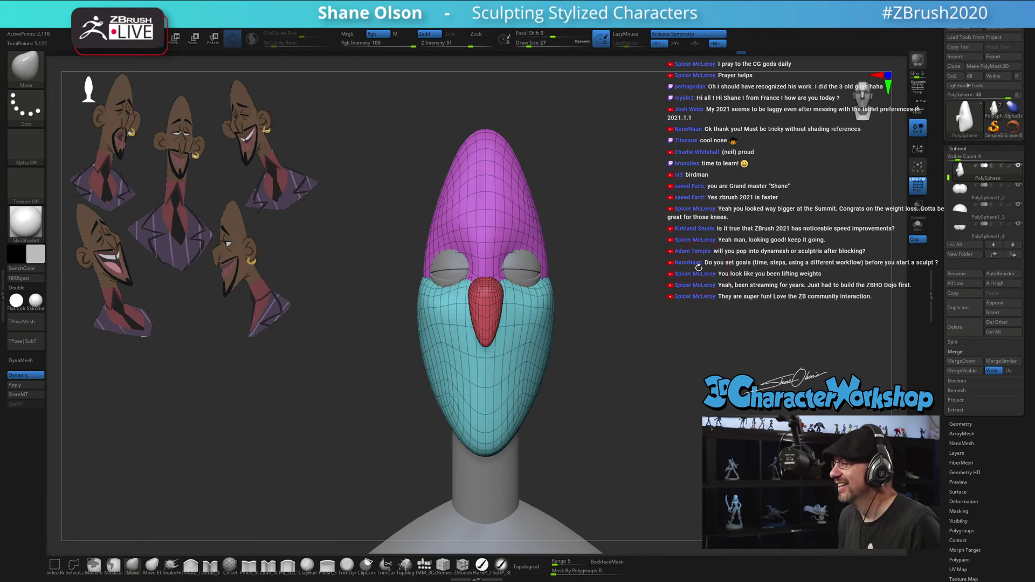
Enable the brush's Topological mode and raise the bridge of the nose in profile, using draw sizes 54 and 44
right_drag(682, 260, 636, 260)
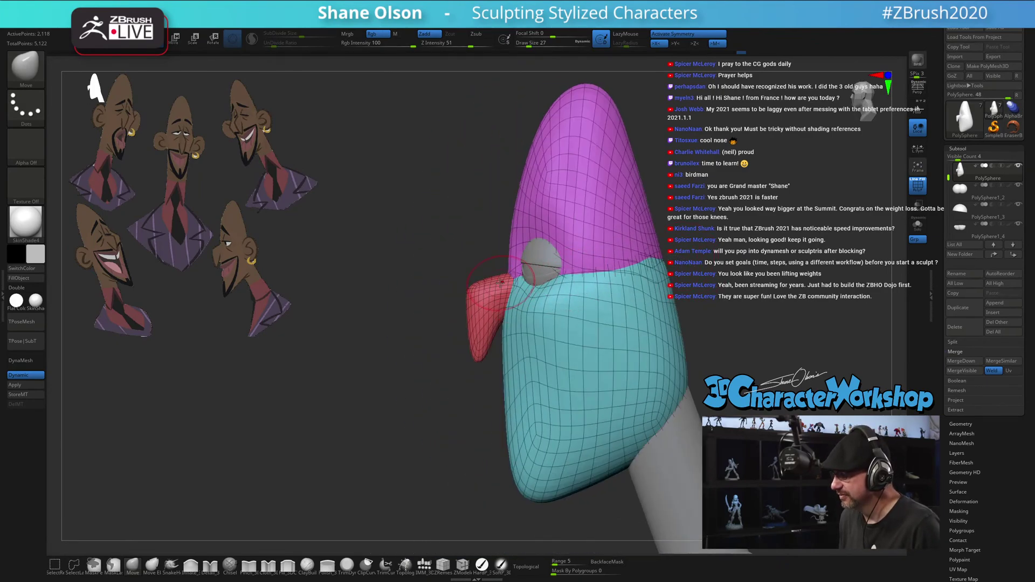
key(bracketright)
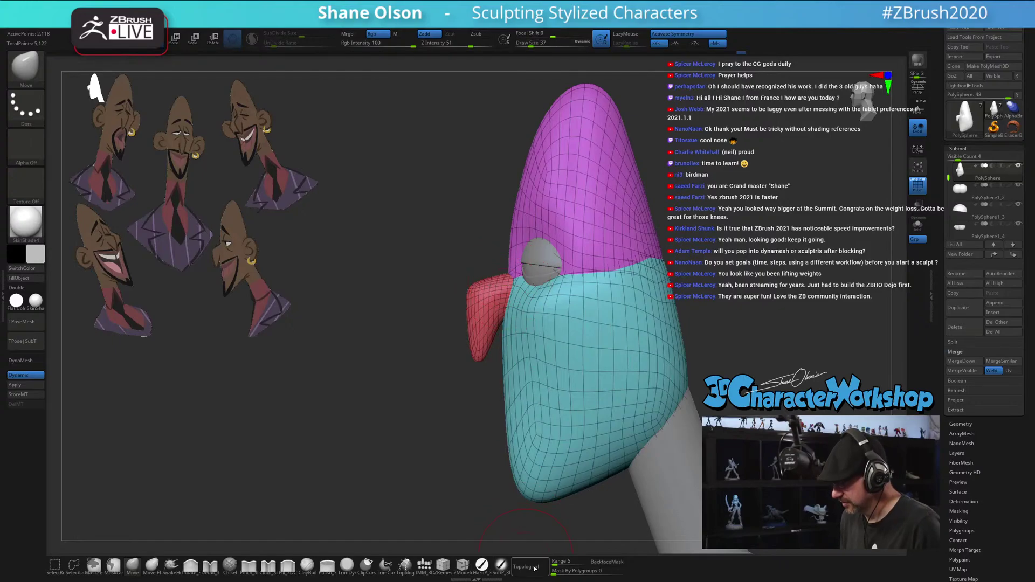
click(533, 567)
key(bracketright)
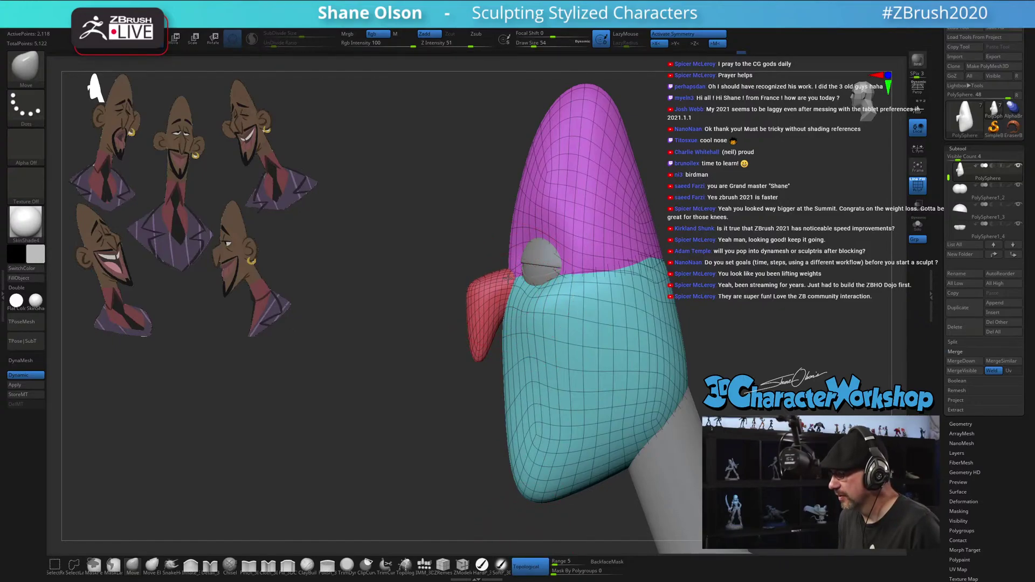
key(bracketleft)
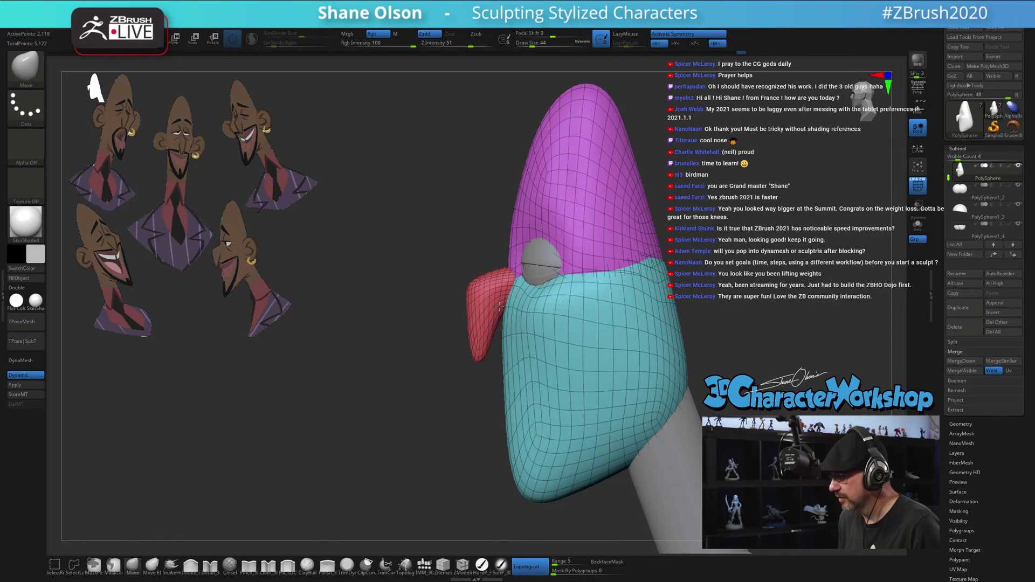
drag(468, 278, 550, 277)
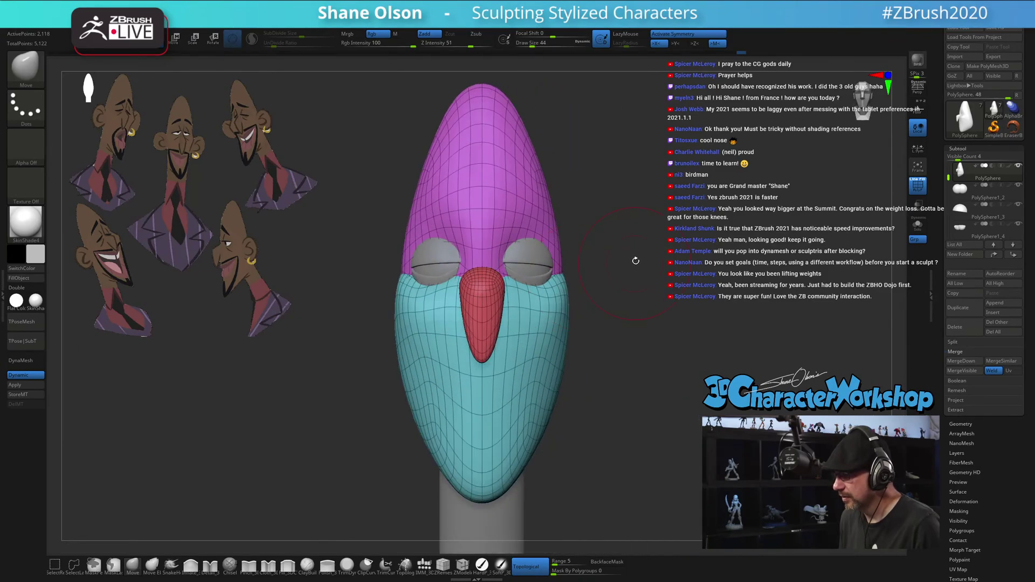
Narrow the top of the nose between the eyes from a high view angle, using draw size 33
drag(655, 213, 668, 286)
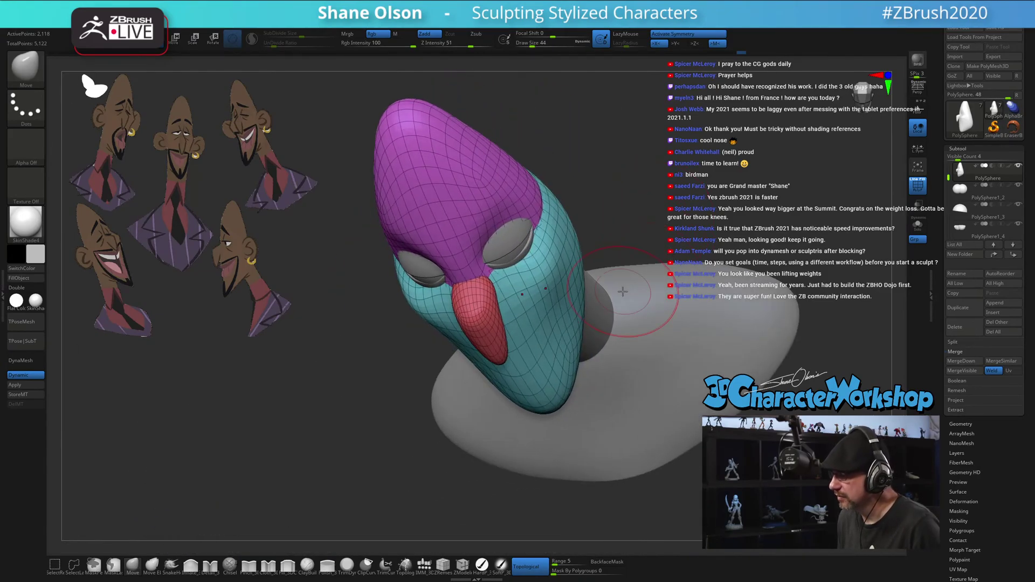
drag(685, 196, 515, 310)
key(s)
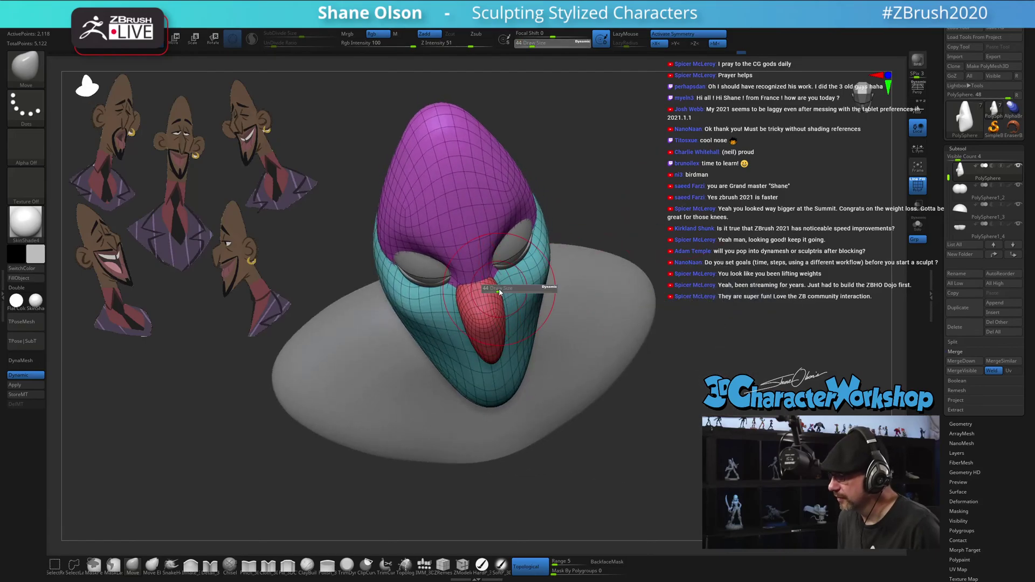
click(497, 289)
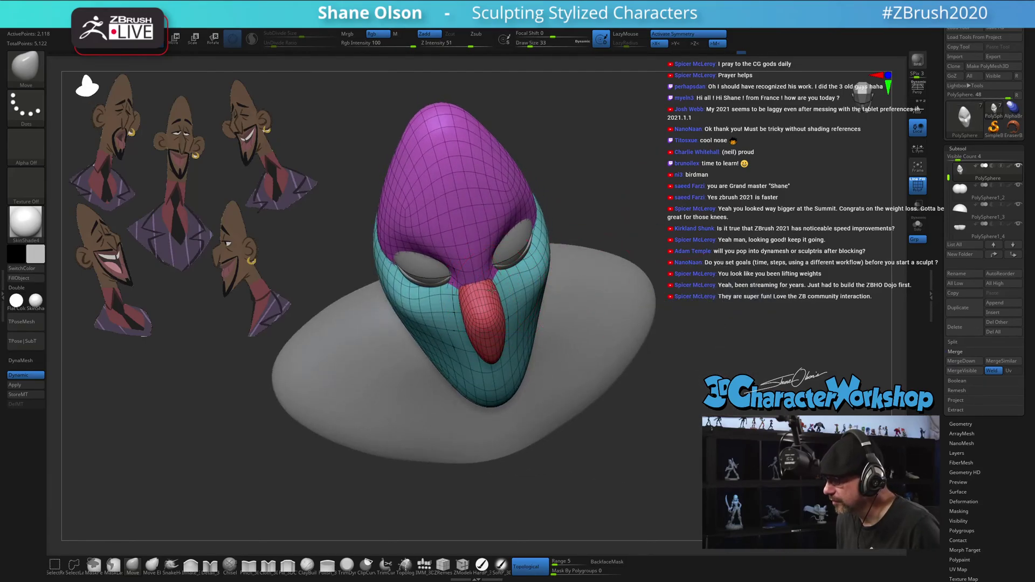
Hide the polyframe and sharpen the brow ridge and outer eye-socket edges with the Pinch_3DCW brush at draw size 29
drag(651, 204, 700, 321)
key(shift+f)
click(249, 566)
key(s)
drag(593, 303, 591, 303)
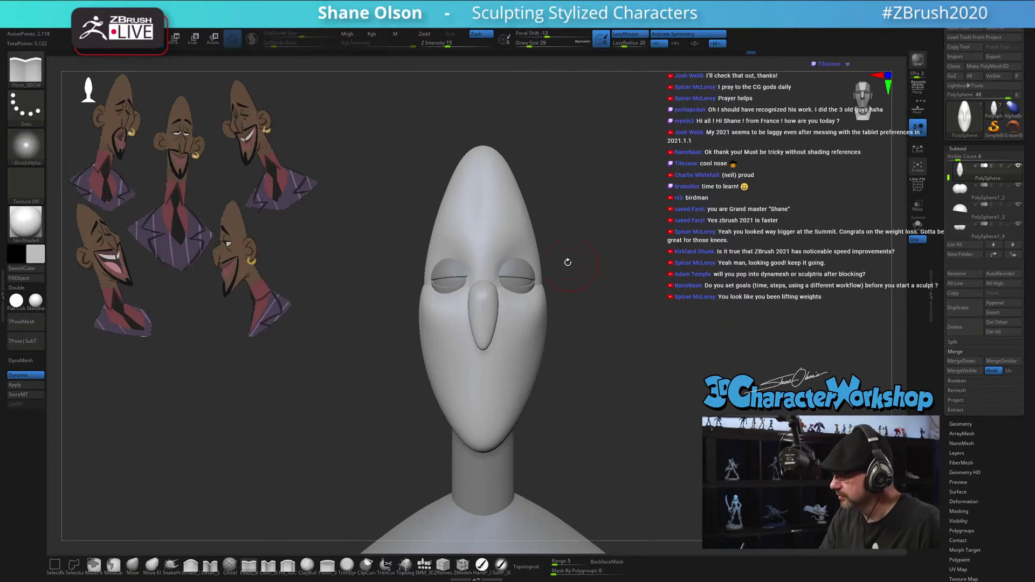
drag(582, 239, 488, 77)
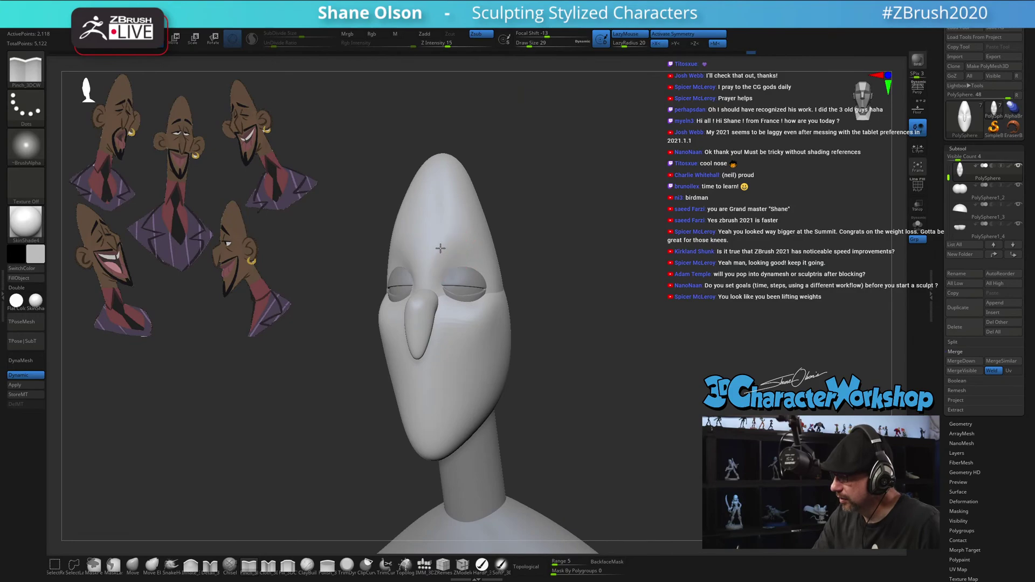
drag(448, 244, 477, 244)
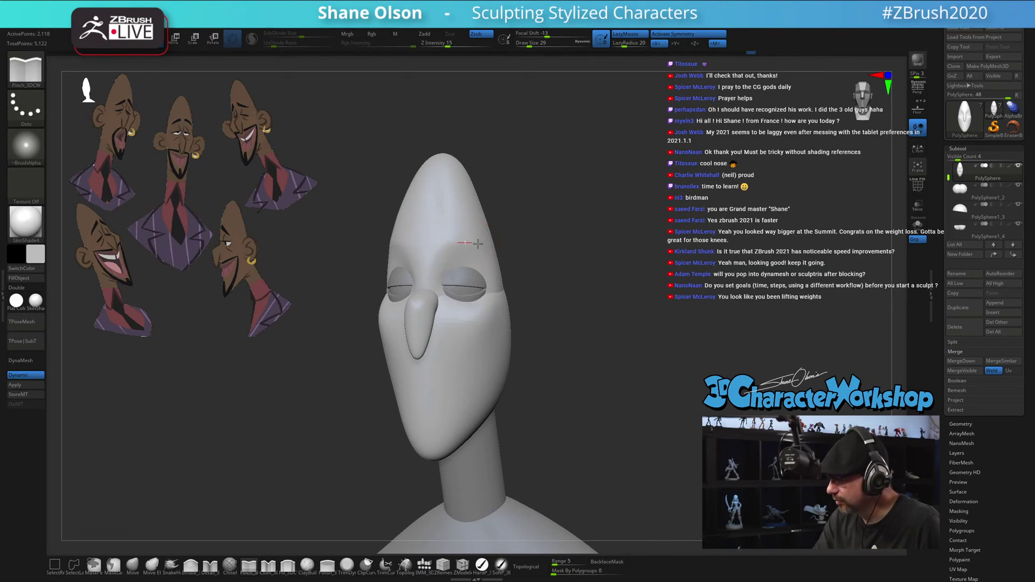
drag(568, 339, 576, 336)
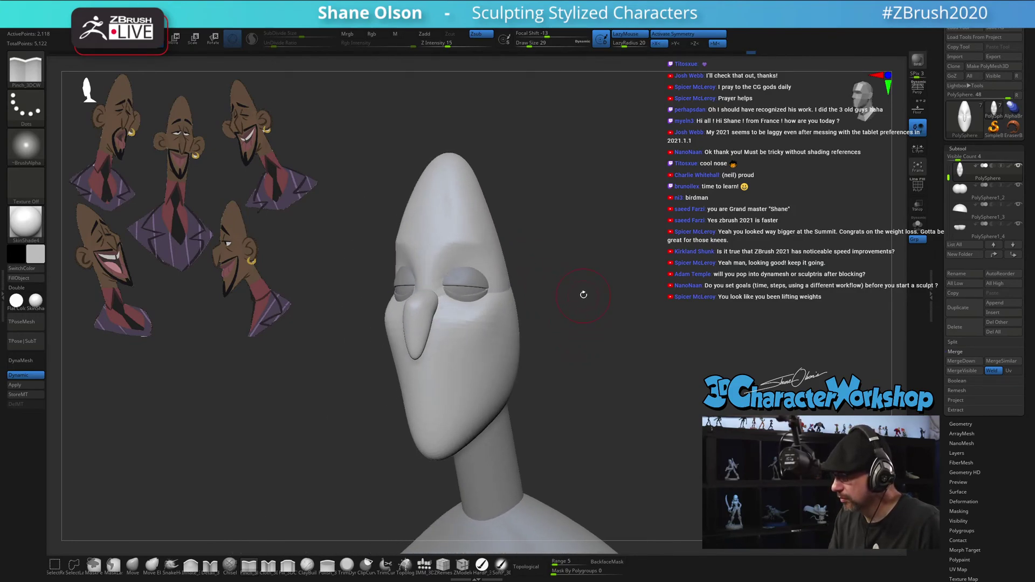
drag(581, 300, 523, 261)
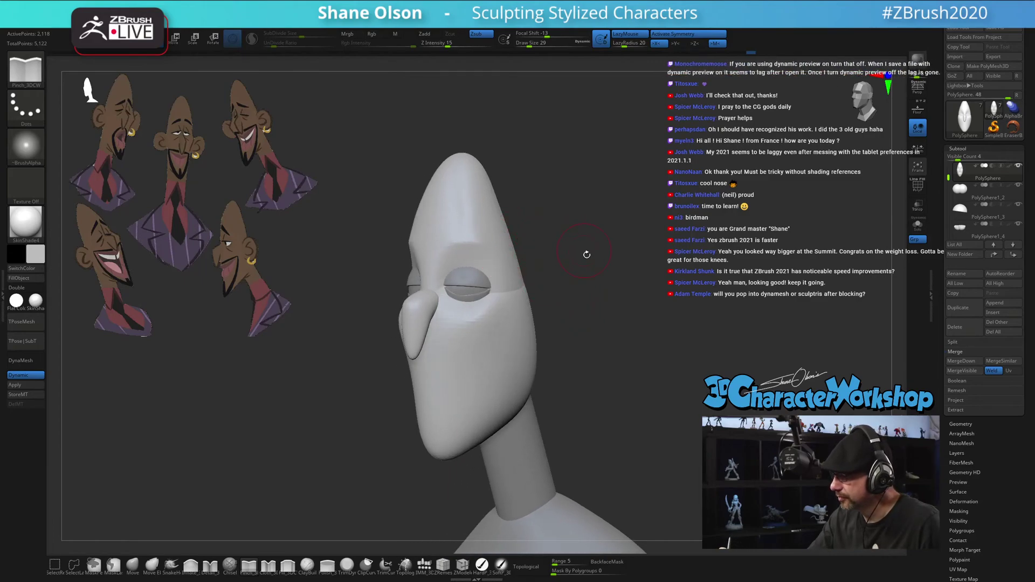
drag(587, 255, 498, 260)
drag(594, 350, 617, 376)
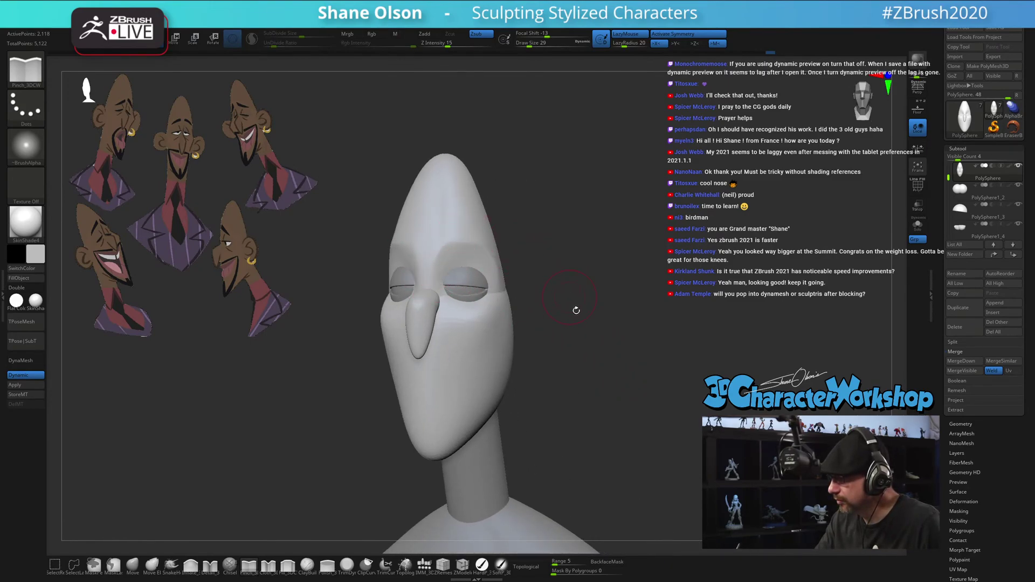
drag(575, 310, 508, 281)
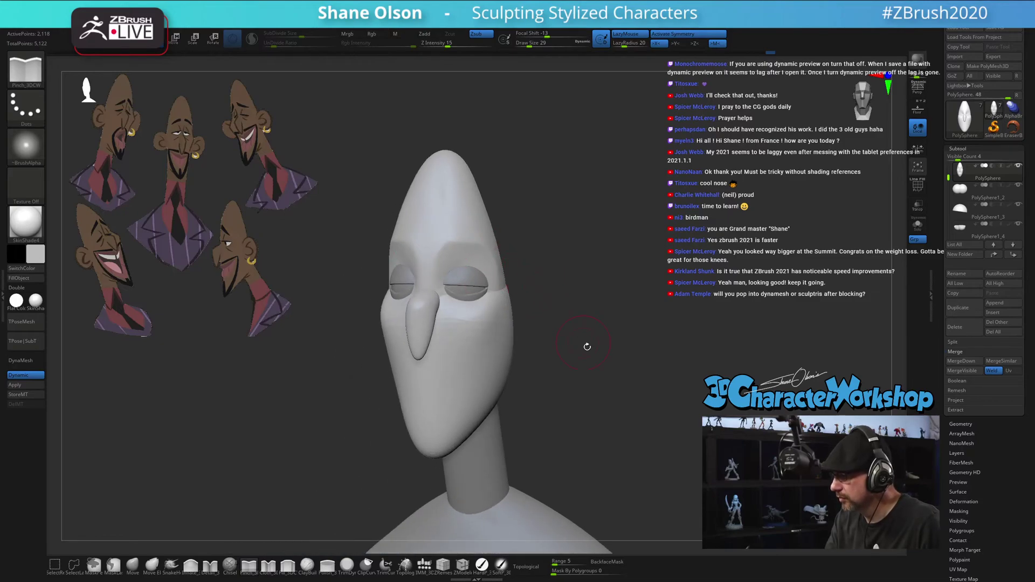
Examine the whole bust from several angles, comparing the head with Dynamic Subdiv off and on
alt+drag(582, 355, 559, 307)
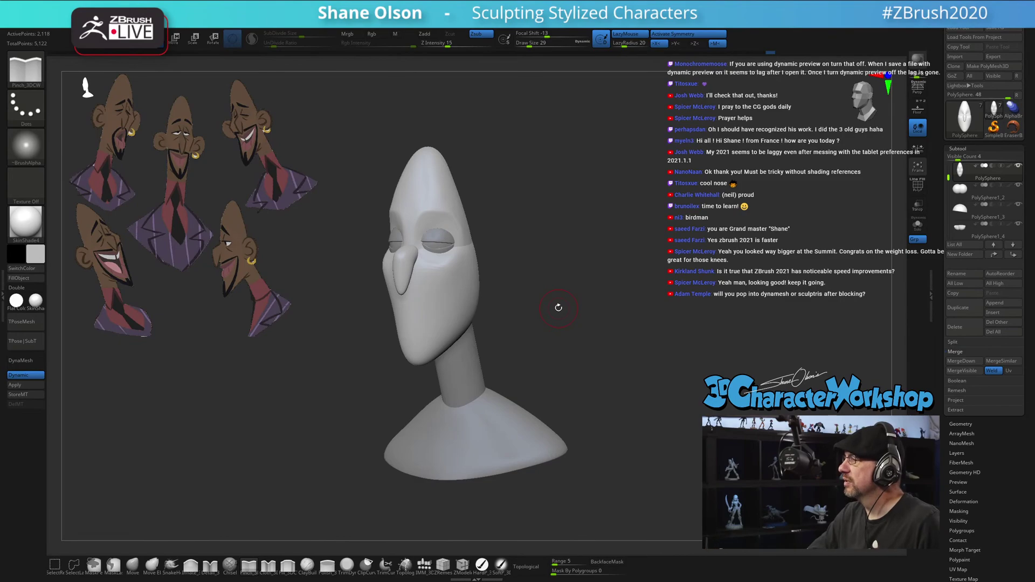
drag(592, 262, 692, 269)
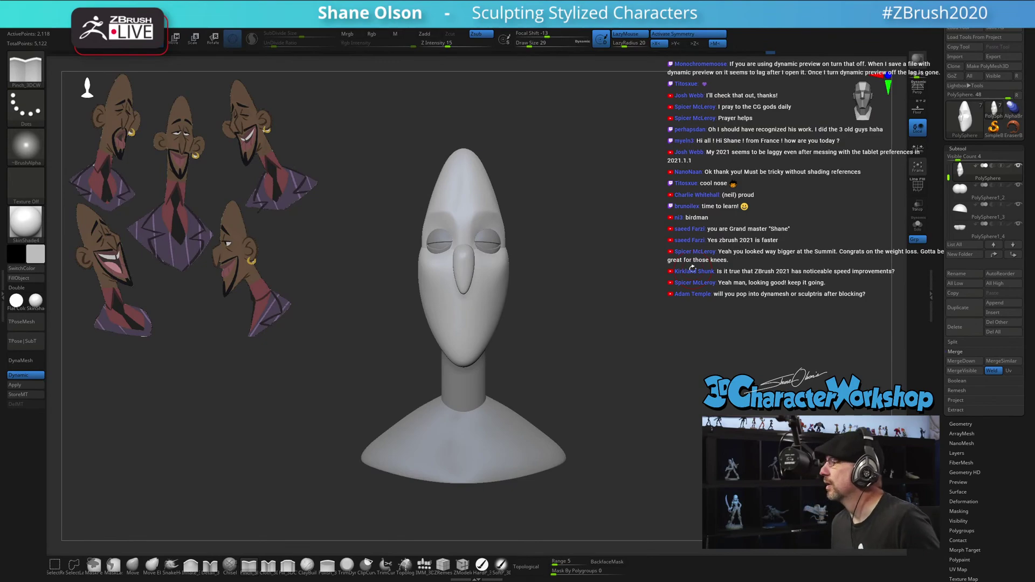
drag(662, 241, 596, 243)
click(21, 376)
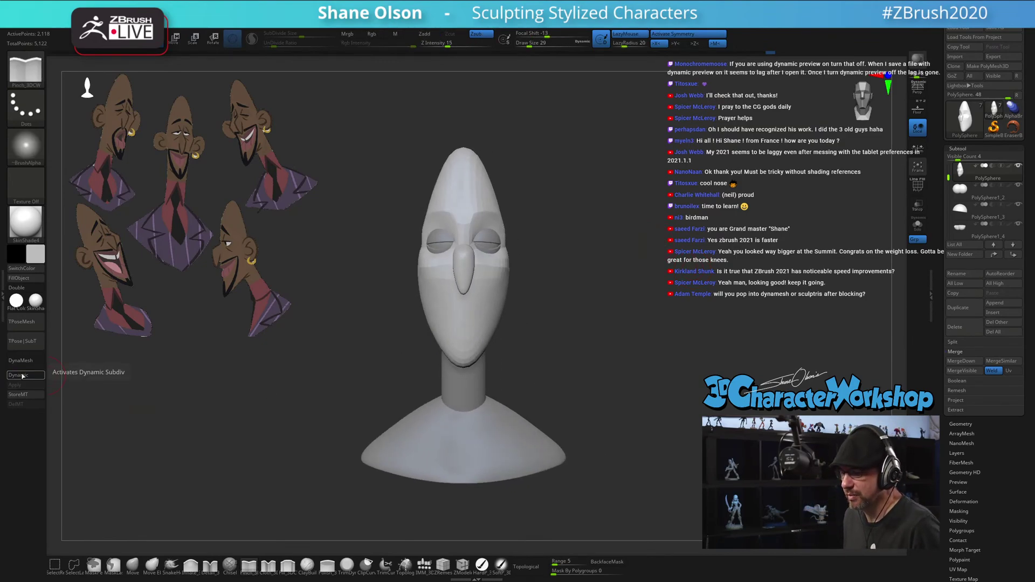
click(21, 375)
click(23, 376)
click(23, 377)
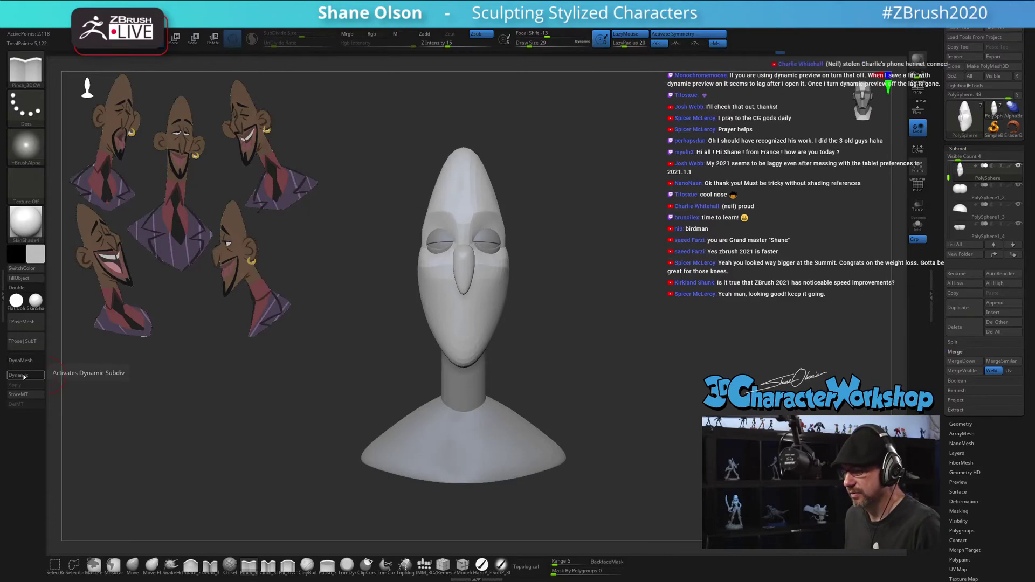
drag(797, 275, 599, 254)
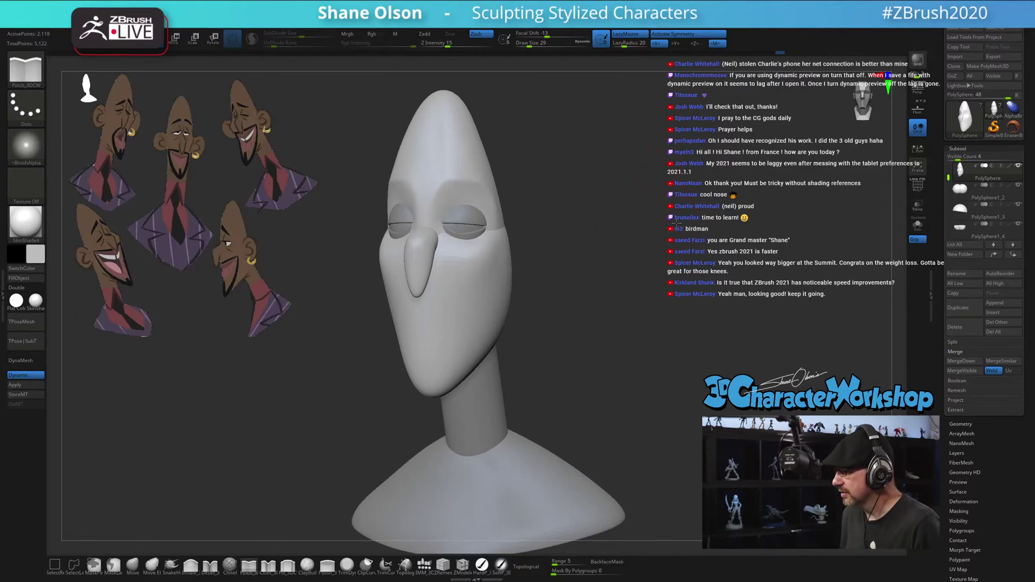
shift+drag(677, 223, 601, 248)
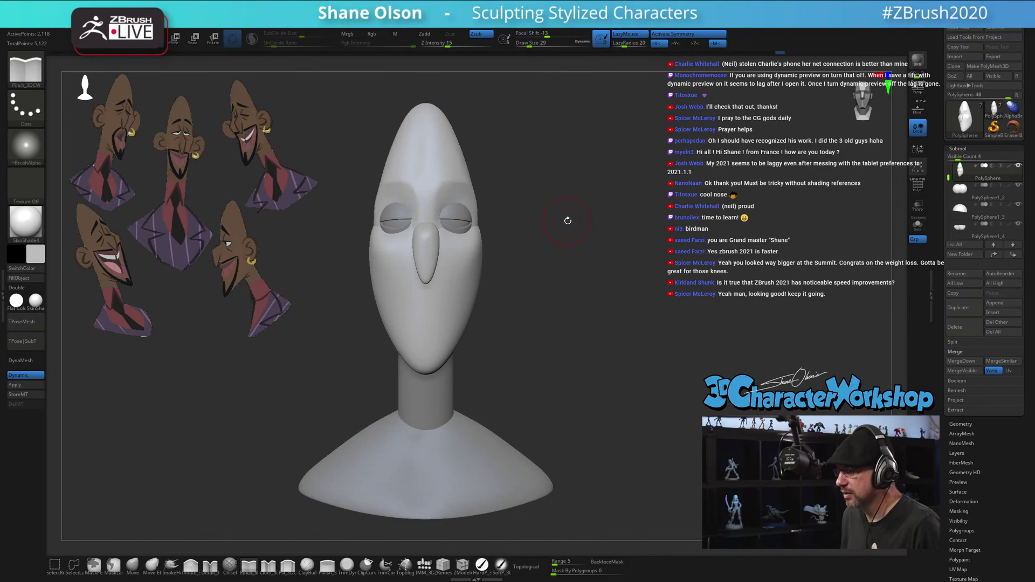
alt+drag(574, 214, 585, 259)
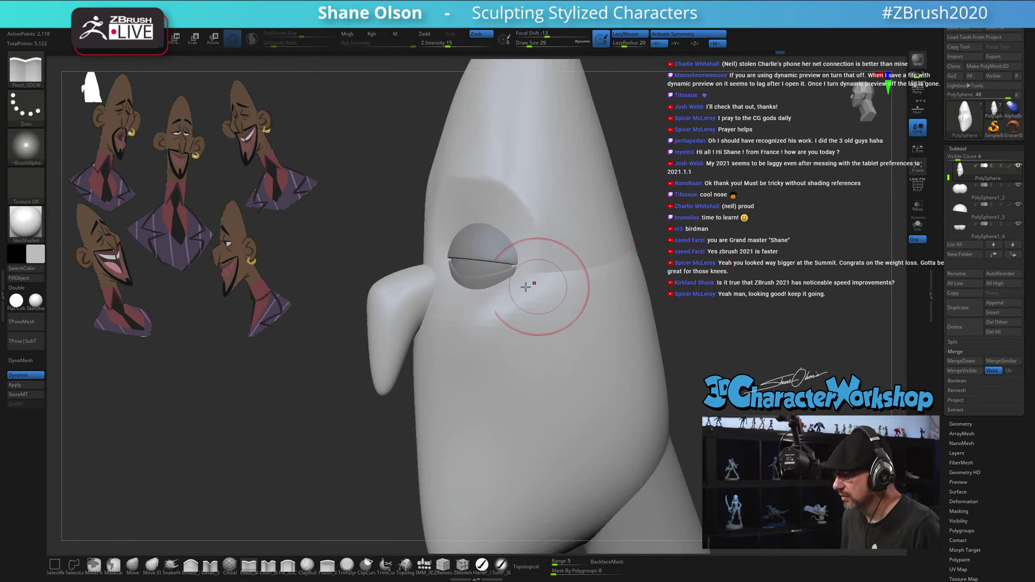
Select the lower eyelid and nudge its outer corner into the face with the Move brush at draw size 39
alt+click(491, 281)
key(])
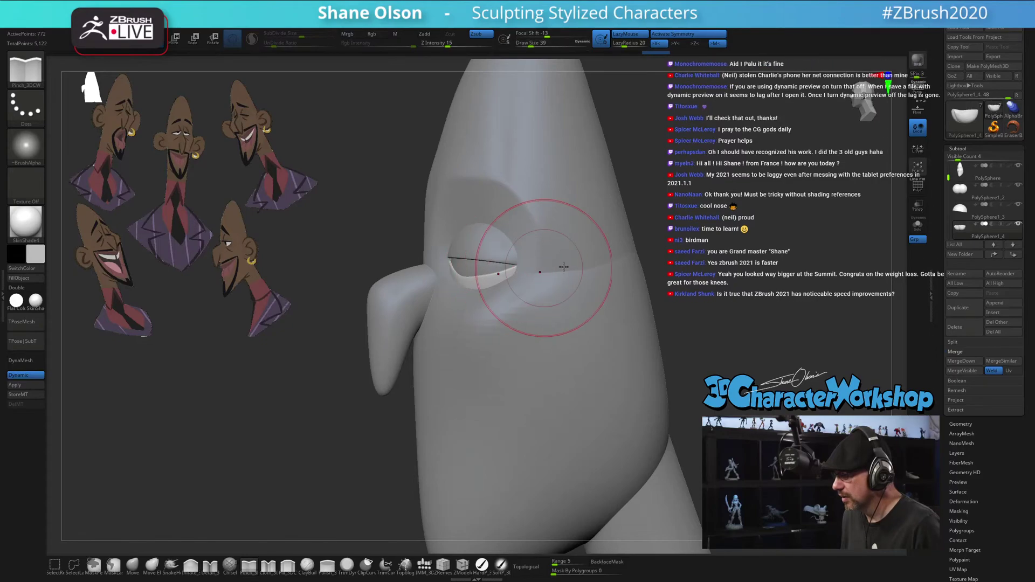
click(132, 563)
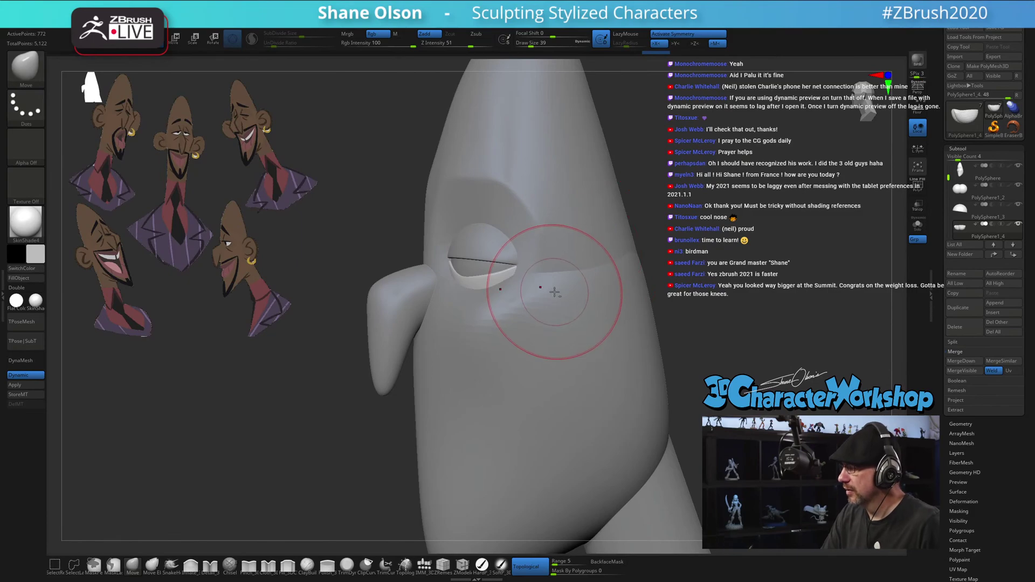
ctrl+right_drag(551, 295, 526, 283)
drag(522, 264, 522, 274)
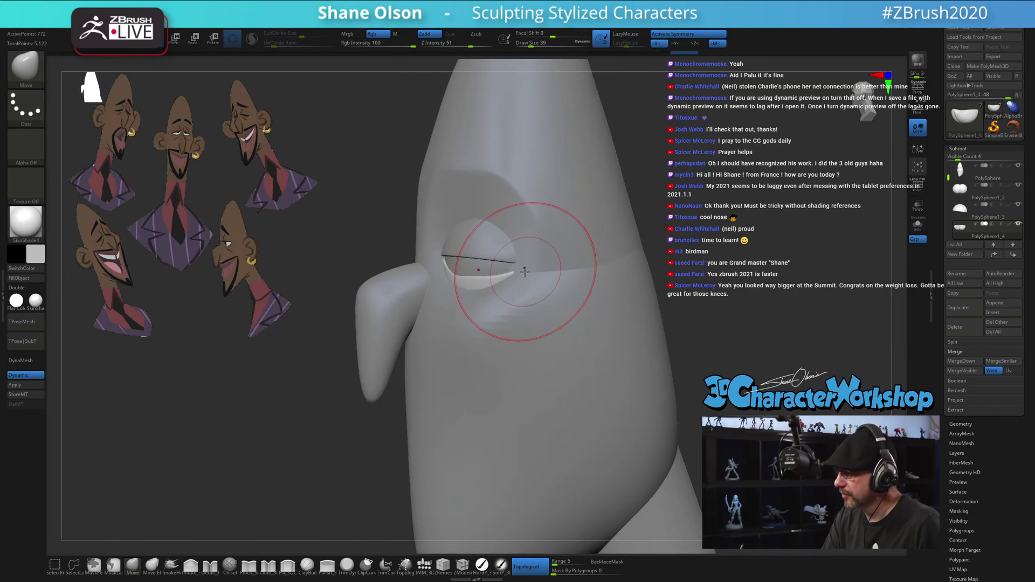
Refine the lower eyelid's rim with the Move brush at draw size 23, working from three-quarter and front views
right_drag(522, 275, 553, 276)
key(s)
drag(521, 277, 473, 274)
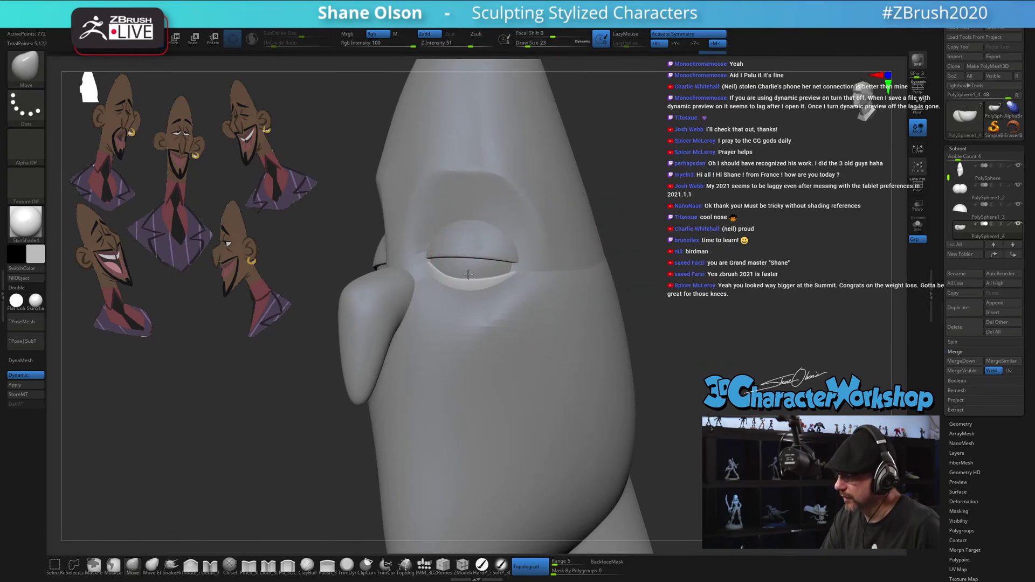
mouse_move(498, 279)
right_down()
mouse_move(516, 298)
mouse_move(518, 263)
right_up()
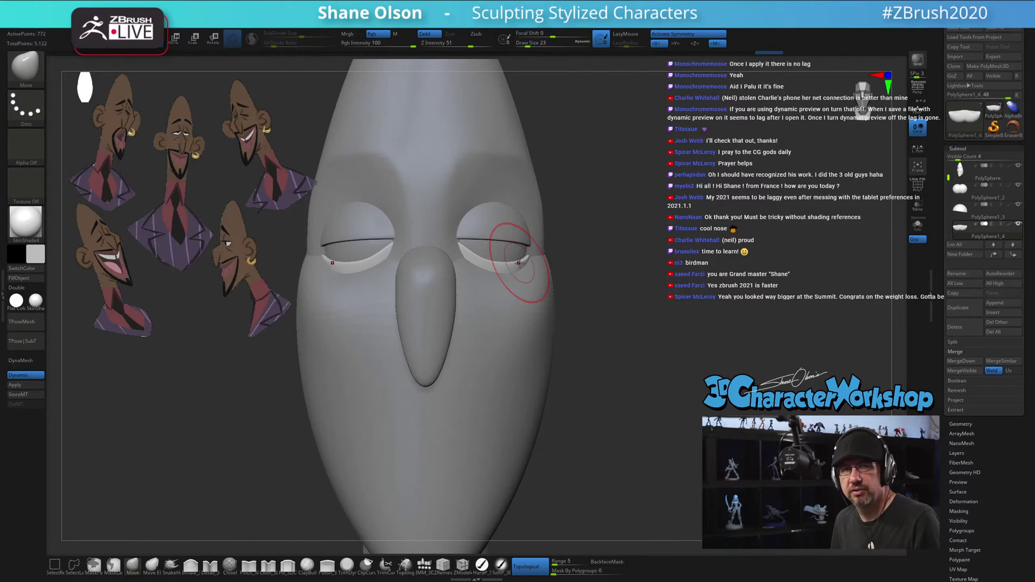
drag(656, 418, 605, 339)
right_drag(498, 227, 529, 214)
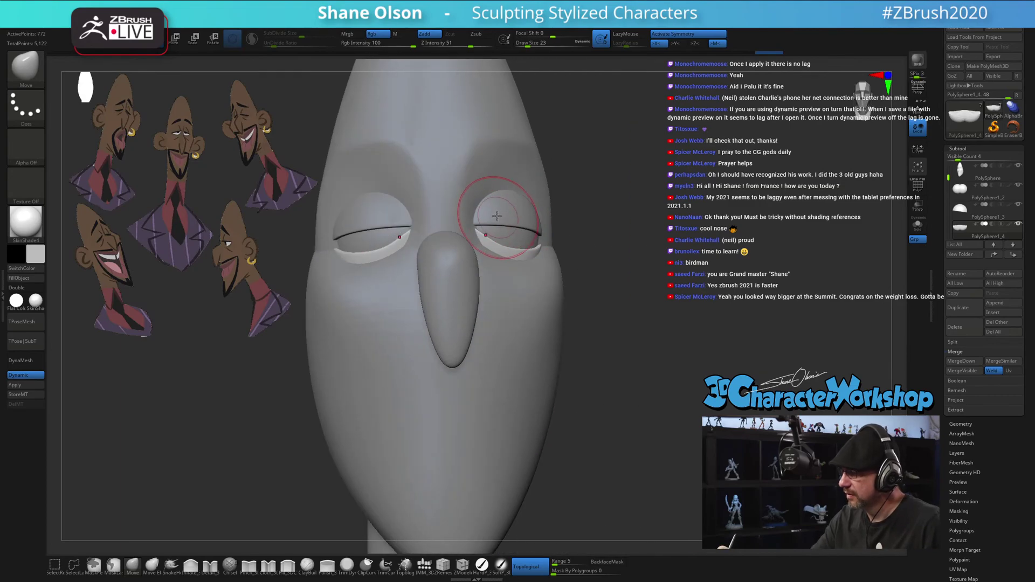
Select the head and reshape the inner eye socket and brow around the upper eyelid, using draw sizes 17 and 20
alt+click(485, 169)
right_drag(495, 218, 506, 223)
key(bracketleft)
key(bracketleft)
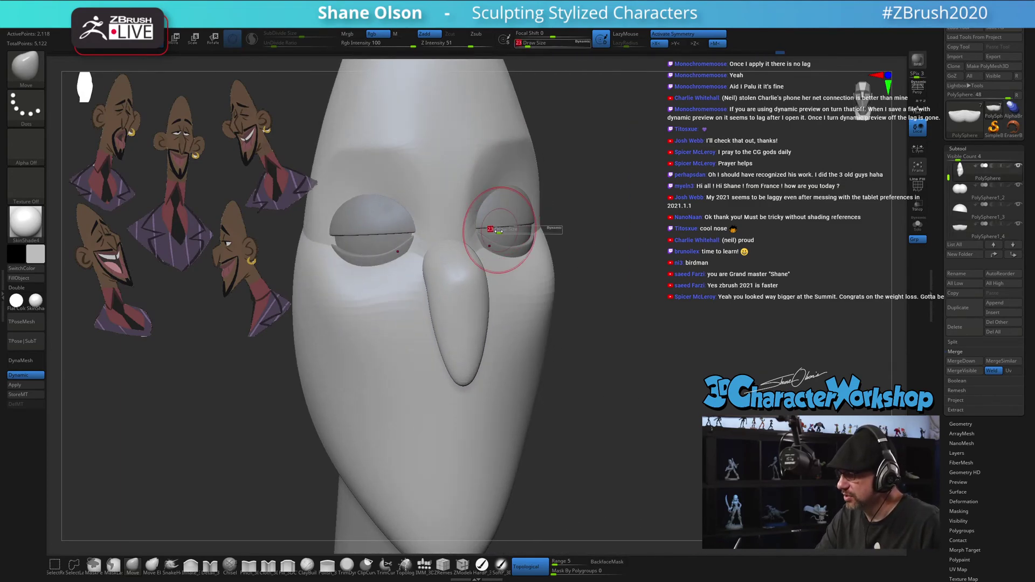
key(bracketright)
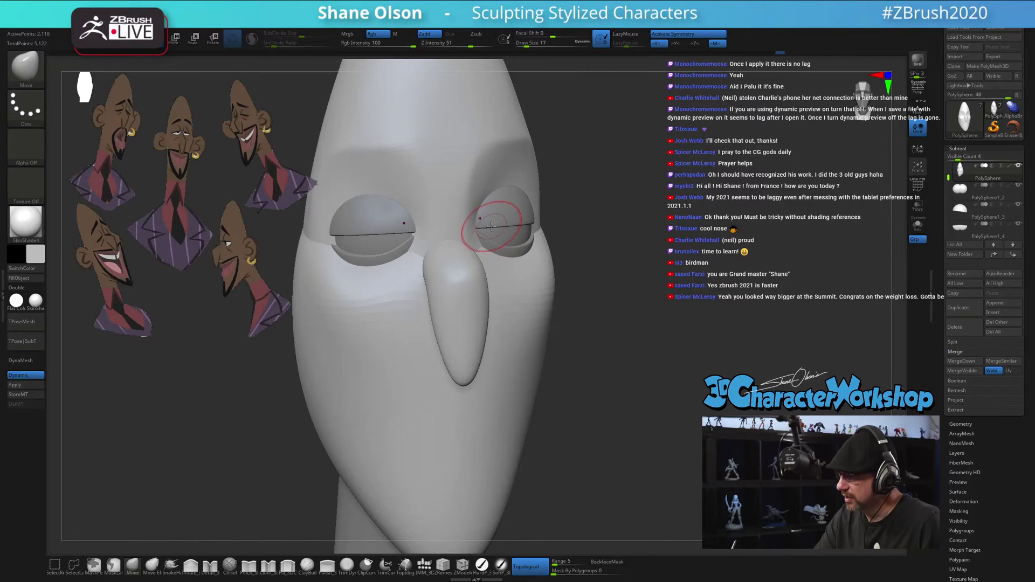
key(bracketright)
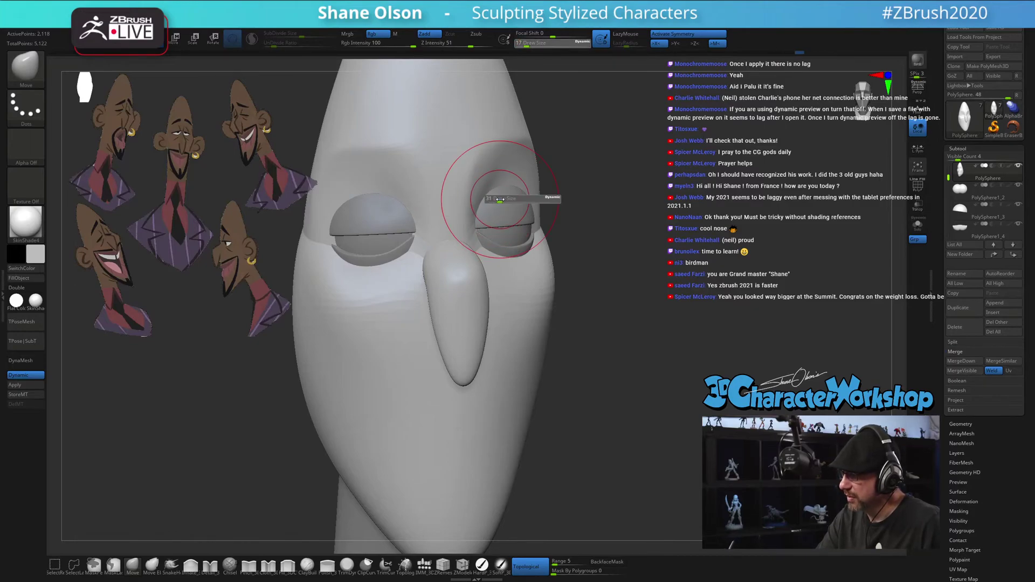
key(bracketright)
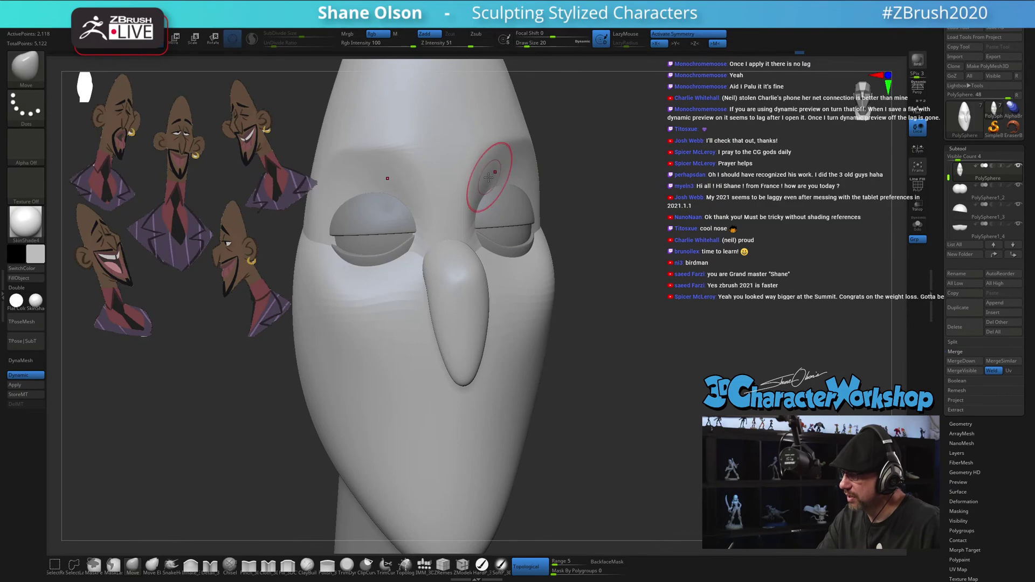
Adjust the upper cheek beneath the lower eyelid at draw size 31 so the socket follows the lid
mouse_move(504, 174)
right_down()
mouse_move(485, 191)
mouse_move(529, 267)
mouse_move(508, 240)
mouse_move(513, 270)
right_up()
key(bracketleft)
key(bracketleft)
key(s)
drag(513, 272, 518, 272)
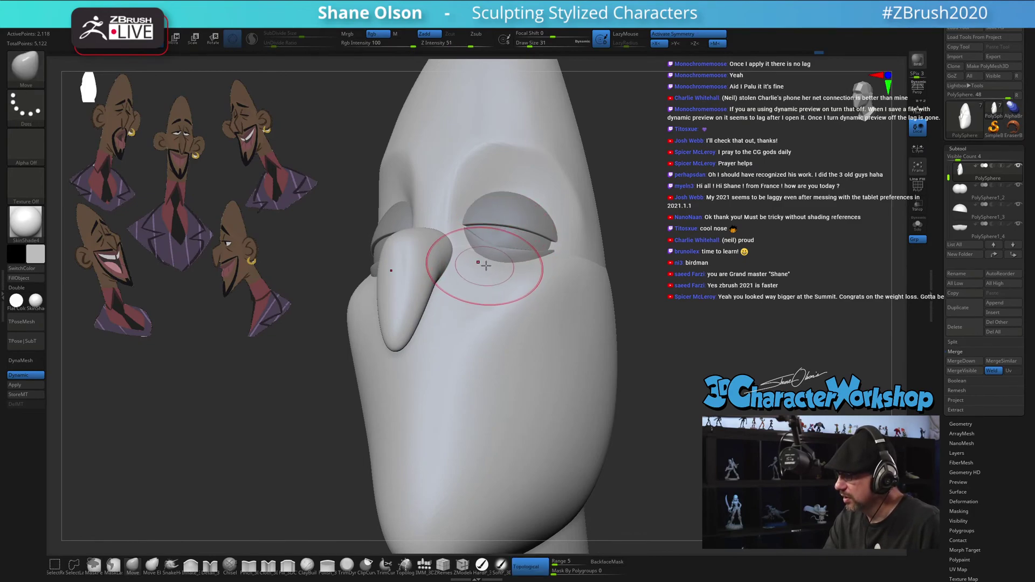
mouse_move(531, 339)
shift+right_down()
mouse_move(545, 359)
mouse_move(513, 370)
mouse_move(464, 294)
mouse_move(523, 324)
mouse_move(493, 323)
shift+right_up()
mouse_move(516, 257)
shift+right_down()
mouse_move(535, 277)
mouse_move(534, 324)
mouse_move(613, 347)
mouse_move(573, 365)
mouse_move(573, 294)
mouse_move(536, 311)
mouse_move(536, 296)
mouse_move(536, 307)
shift+right_up()
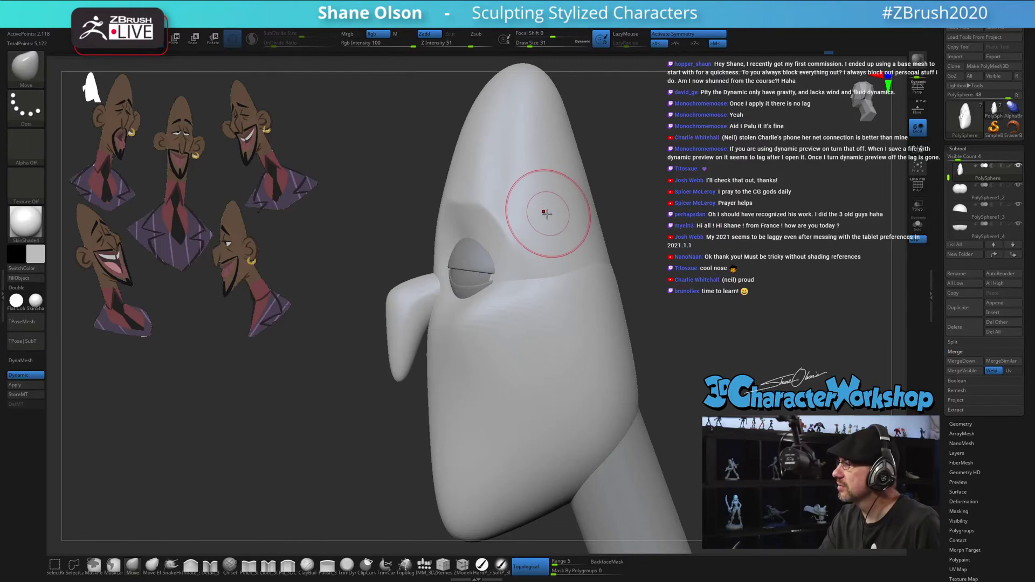
Pull the outer eye-socket edge over the eyelid corners in side view with draw sizes 22 to 35, and disable Topological mode
drag(536, 275, 530, 274)
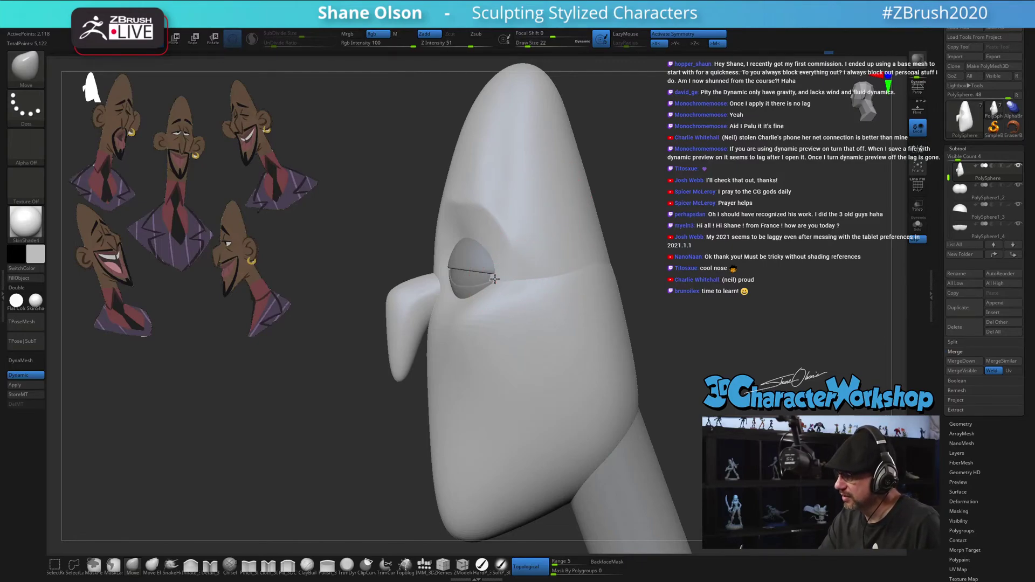
key(bracketright)
key(bracketright)
key(bracketright)
key(bracketright)
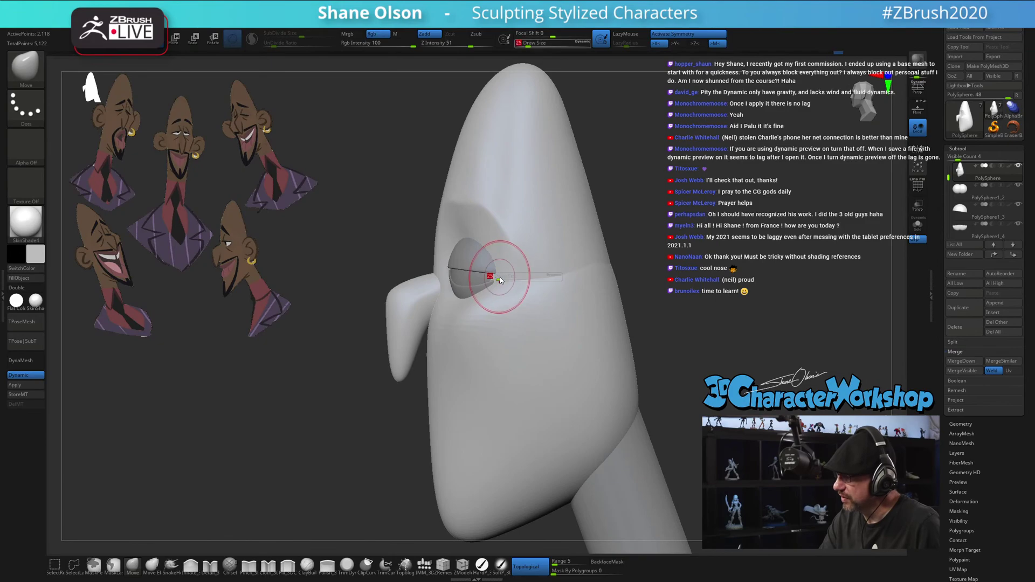
right_drag(510, 269, 498, 277)
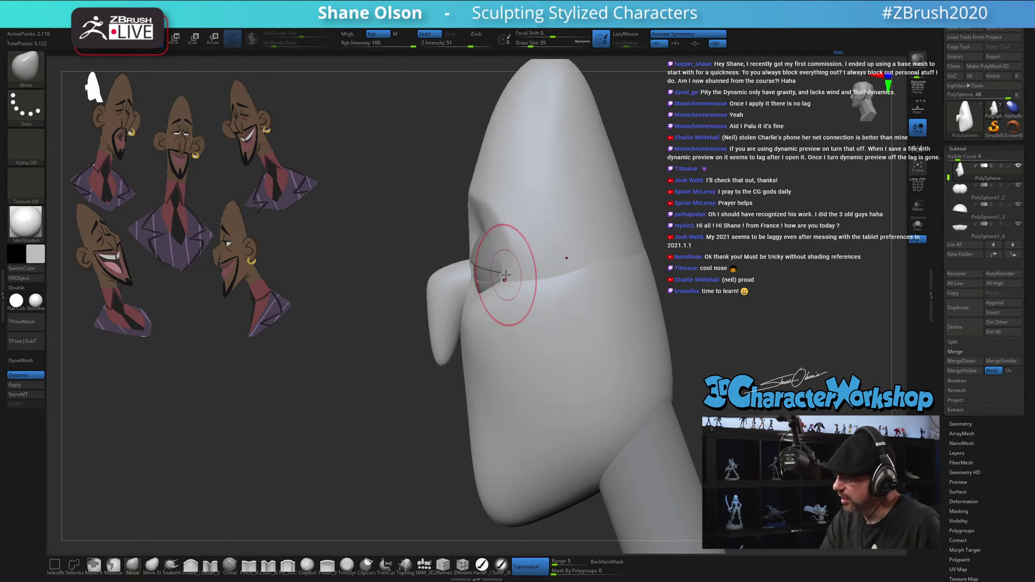
key(ctrl)
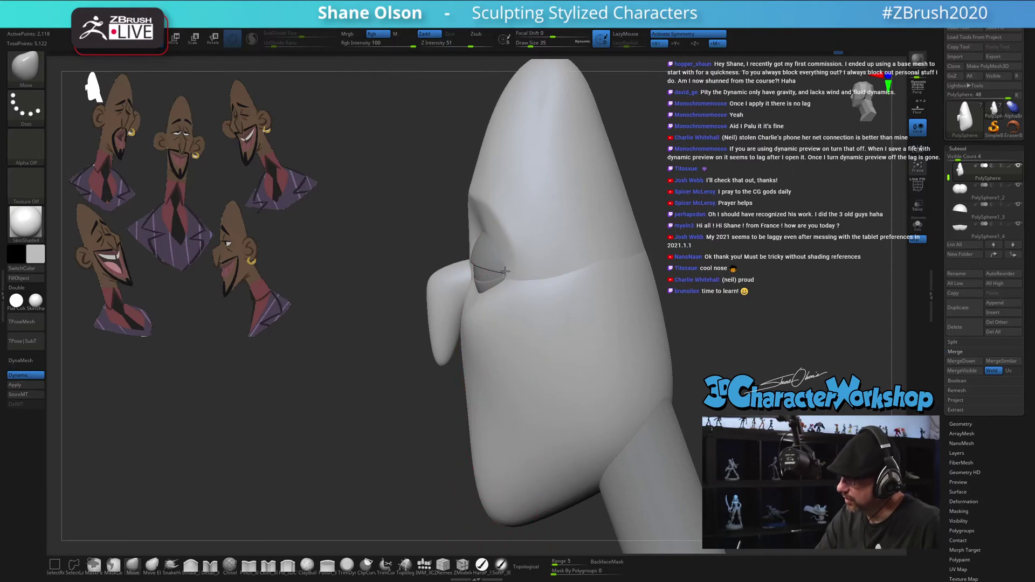
Refine the head's outline beside the eyes and slim the cheeks from the front, using draw sizes 31 and 54
mouse_move(526, 337)
right_down()
mouse_move(567, 329)
mouse_move(555, 334)
mouse_move(550, 402)
right_up()
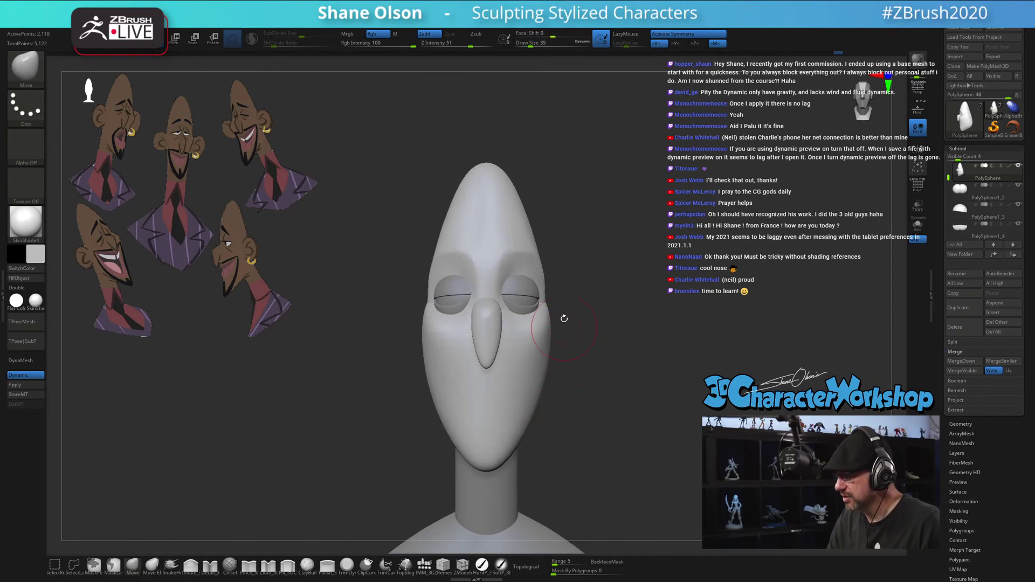
ctrl+right_drag(564, 319, 563, 294)
drag(543, 291, 546, 289)
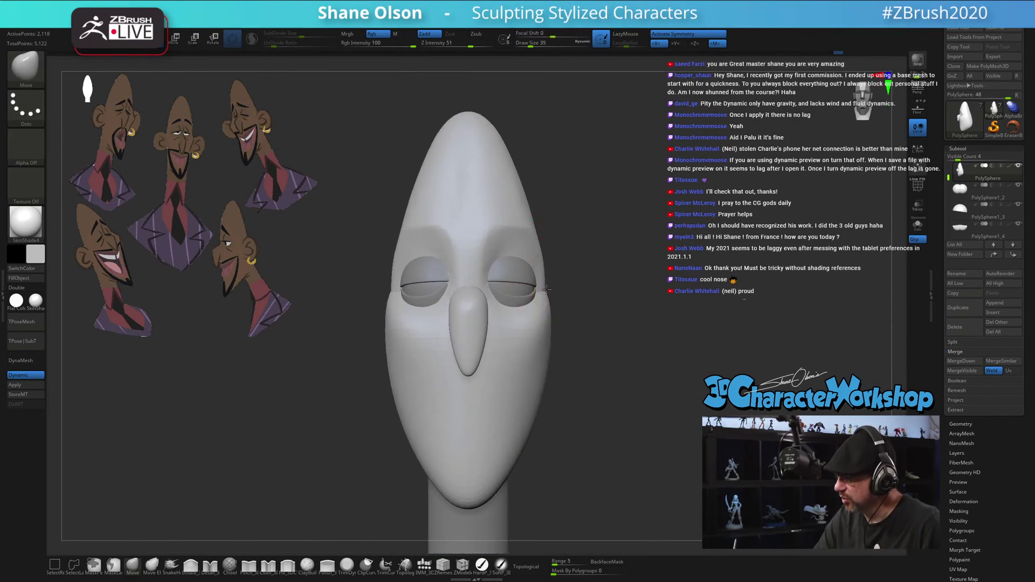
key(bracketleft)
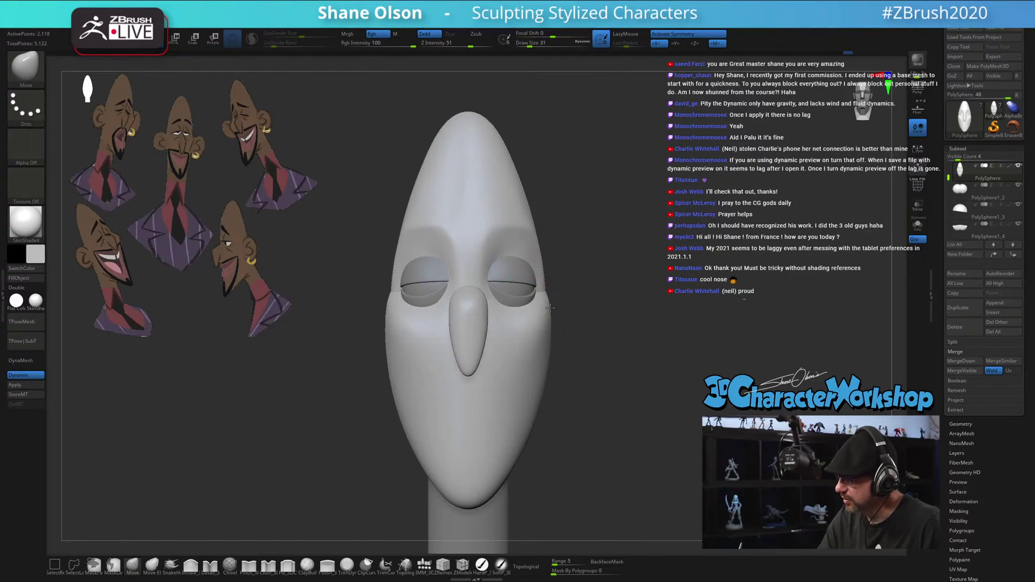
key(bracketright)
key(bracketright)
key(bracketright)
key(bracketright)
key(bracketright)
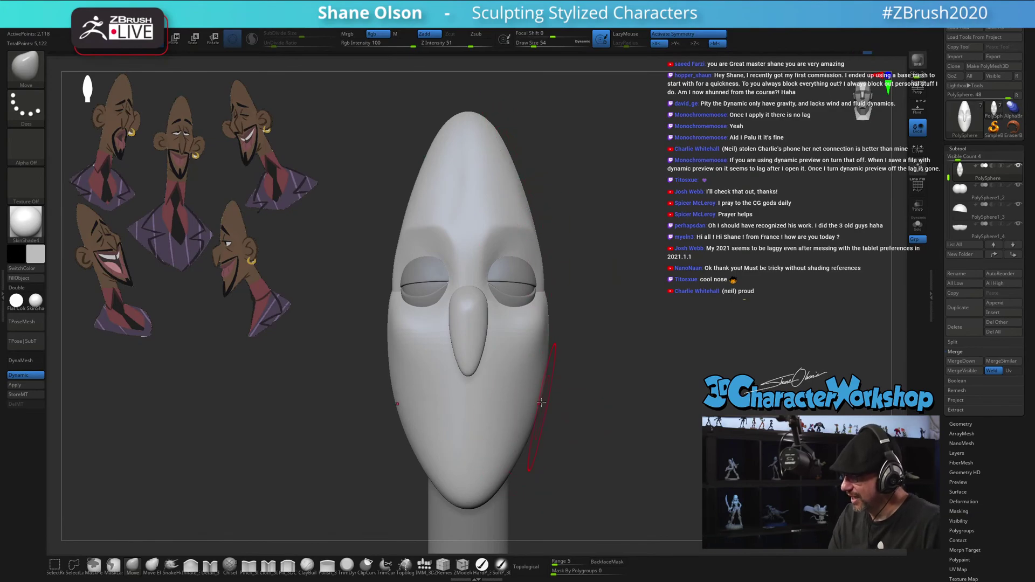
mouse_move(566, 358)
mouse_down()
mouse_move(578, 367)
mouse_move(598, 309)
mouse_move(563, 319)
mouse_up()
Examine the bust's proportions from front, three-quarter and profile views, near and far, against the cartoon references
mouse_move(526, 286)
shift+mouse_down()
mouse_move(533, 323)
mouse_move(541, 296)
mouse_move(594, 331)
mouse_move(578, 318)
mouse_move(601, 396)
mouse_move(623, 292)
mouse_move(623, 324)
shift+mouse_up()
key([)
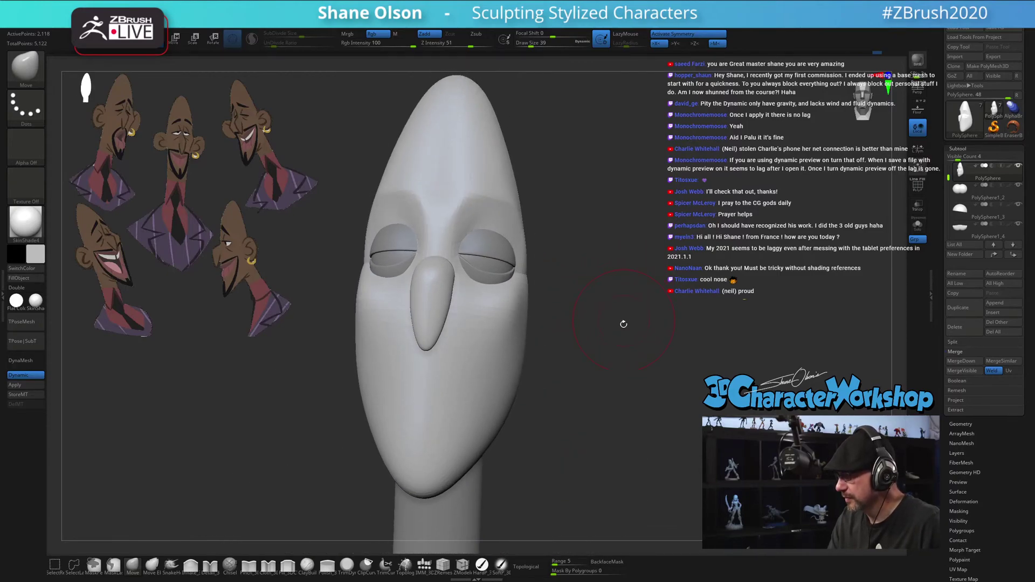
drag(615, 365, 612, 302)
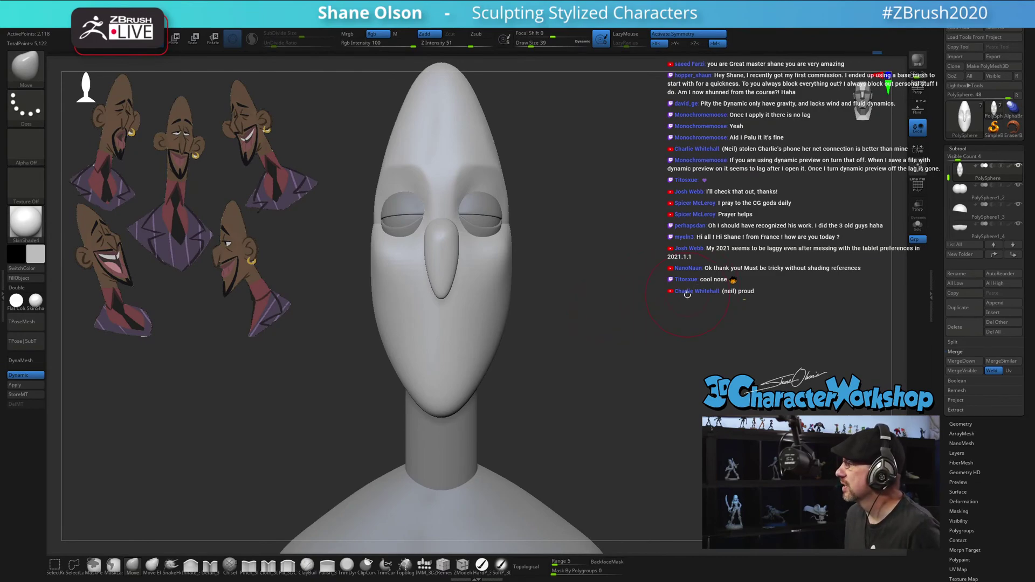
drag(658, 293, 651, 303)
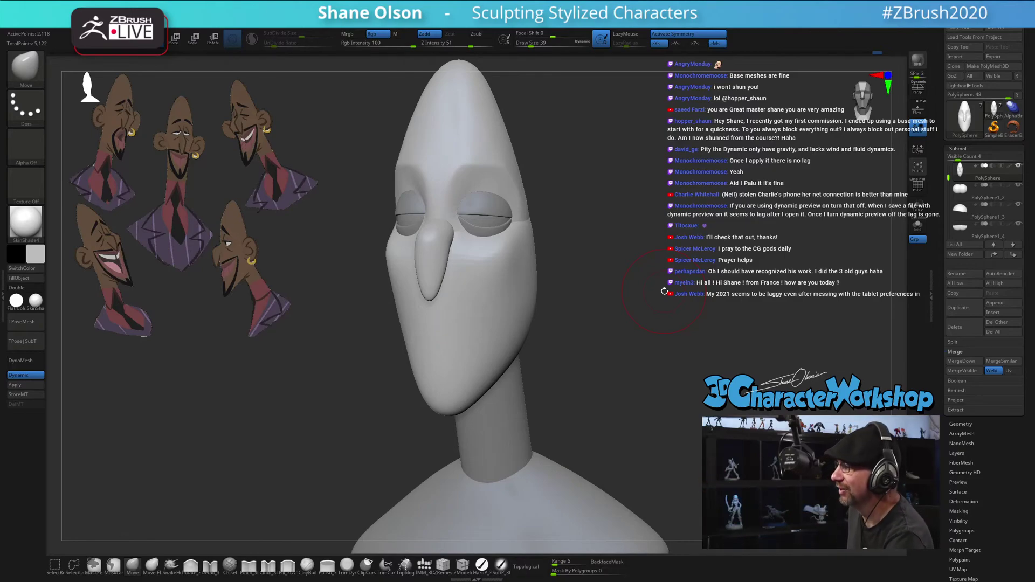
drag(672, 281, 622, 321)
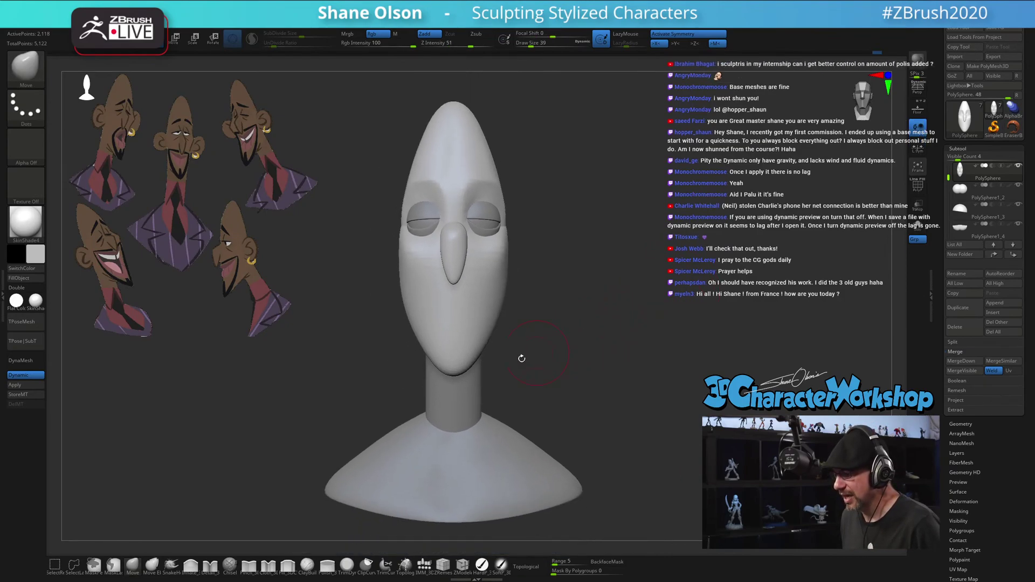
key(s)
drag(317, 351, 323, 350)
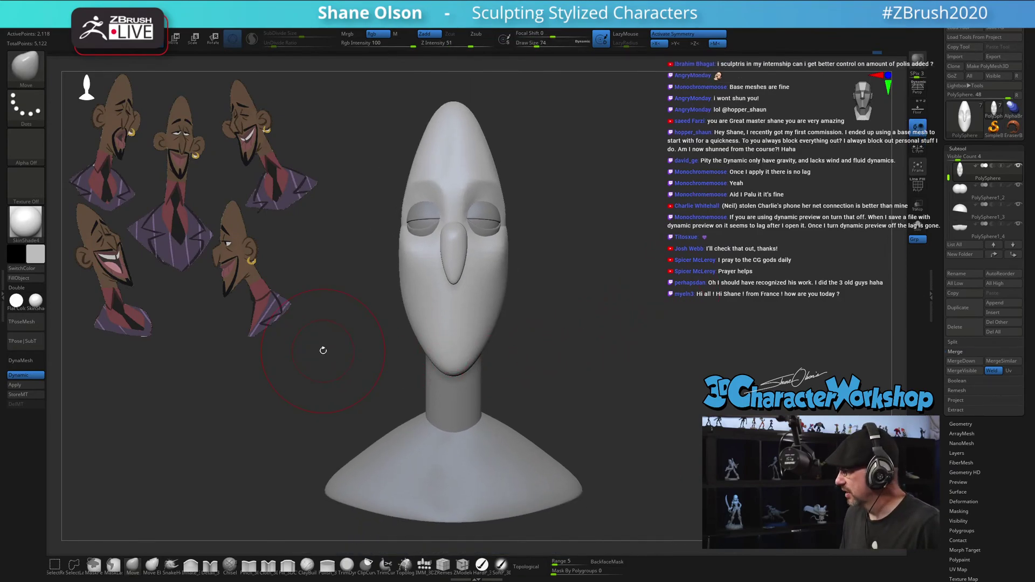
key(s)
drag(520, 319, 521, 319)
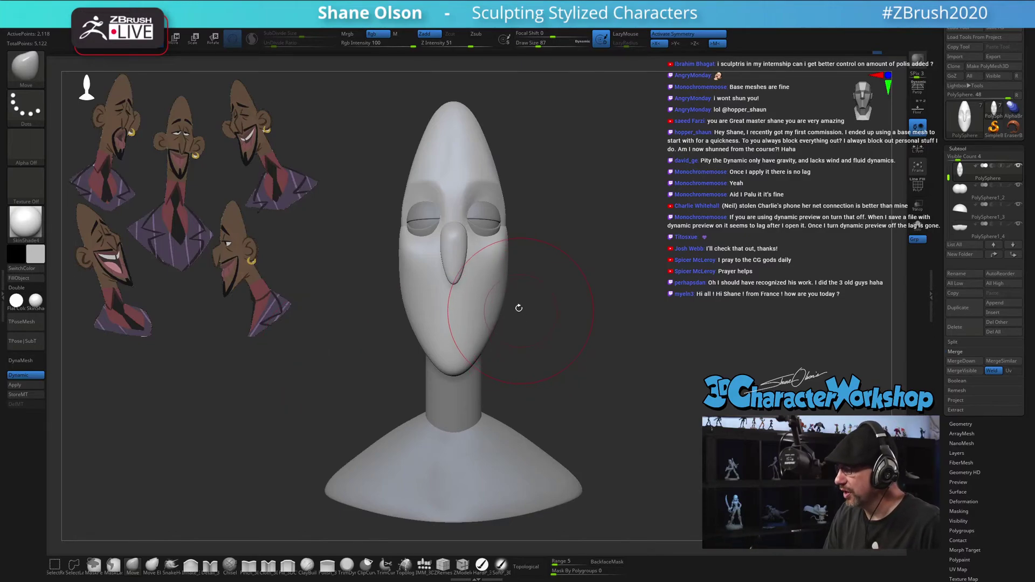
drag(573, 393, 536, 438)
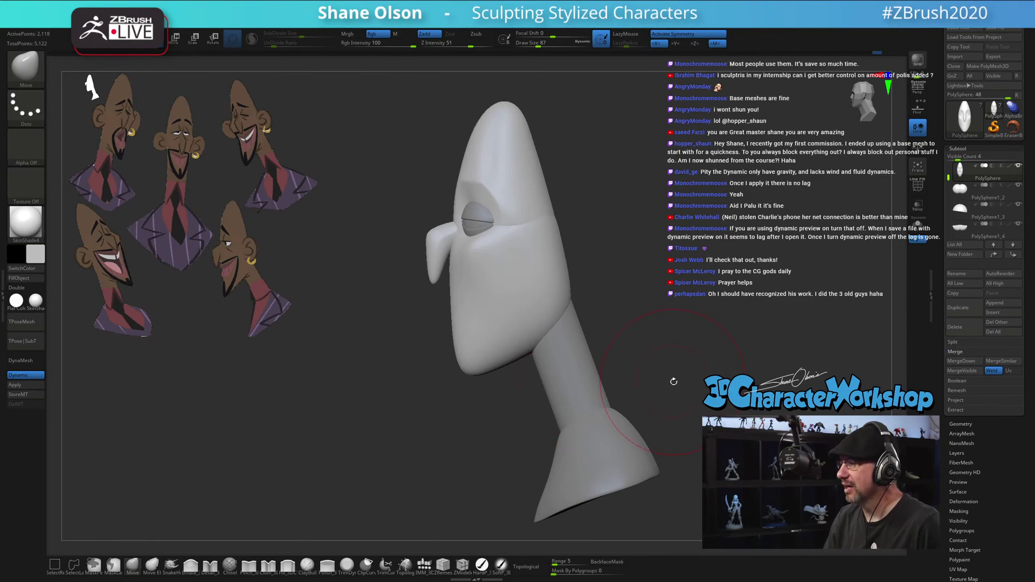
mouse_move(684, 383)
mouse_down()
mouse_move(696, 382)
mouse_move(688, 391)
mouse_move(643, 364)
mouse_up()
key(bracketleft)
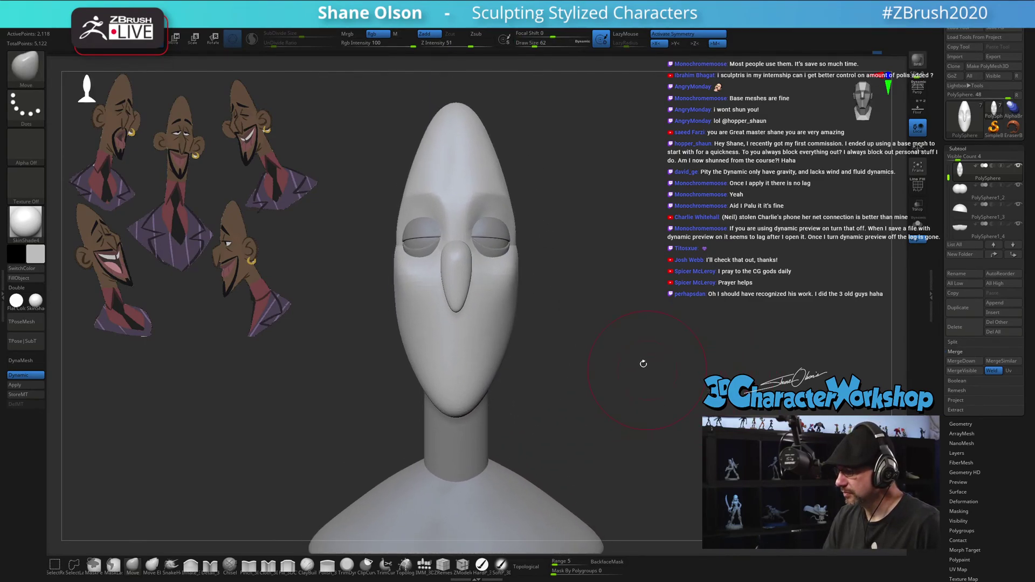
key(s)
drag(555, 237, 551, 238)
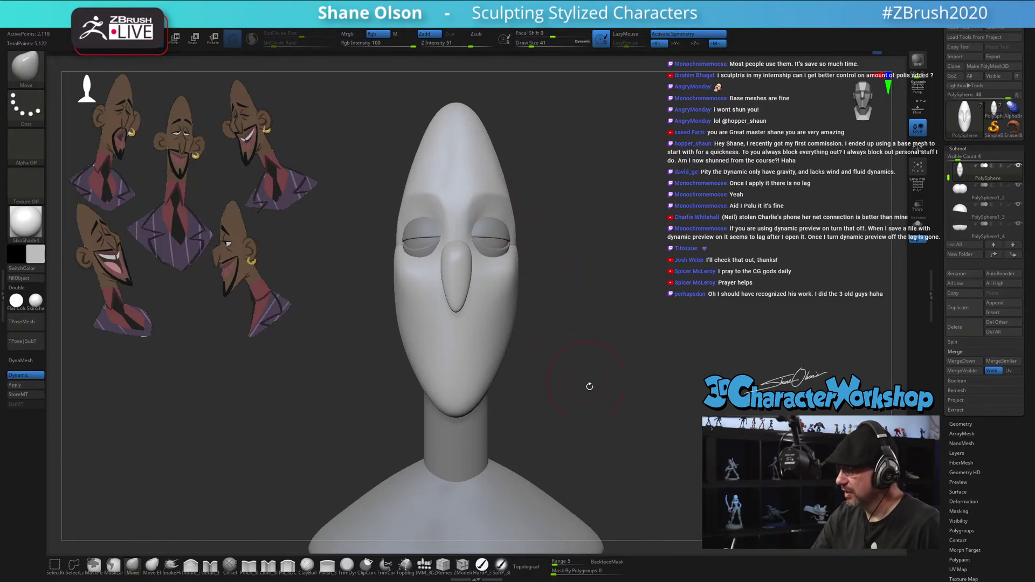
drag(590, 386, 638, 384)
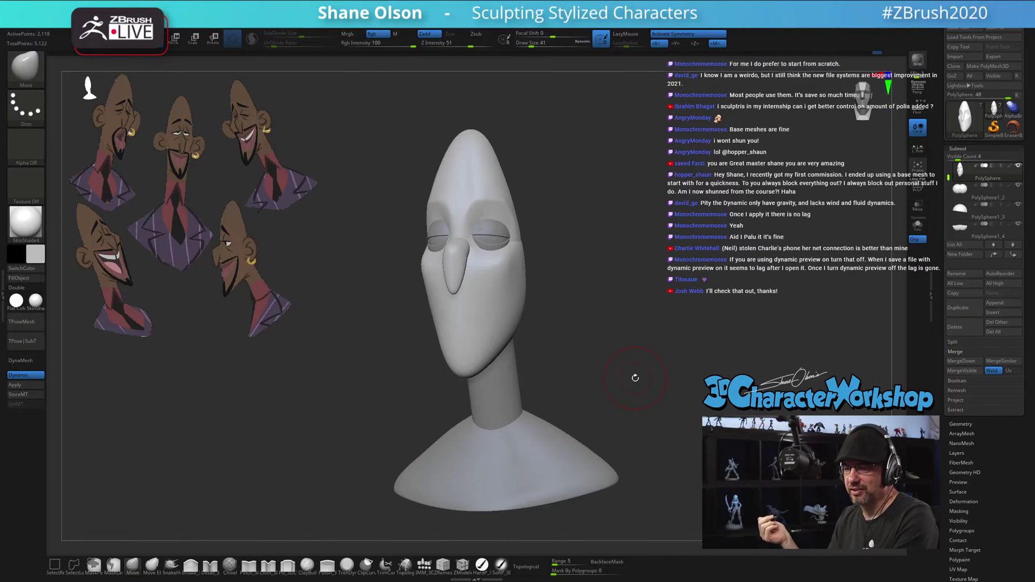
mouse_move(675, 393)
mouse_down()
mouse_move(665, 431)
mouse_move(650, 390)
mouse_up()
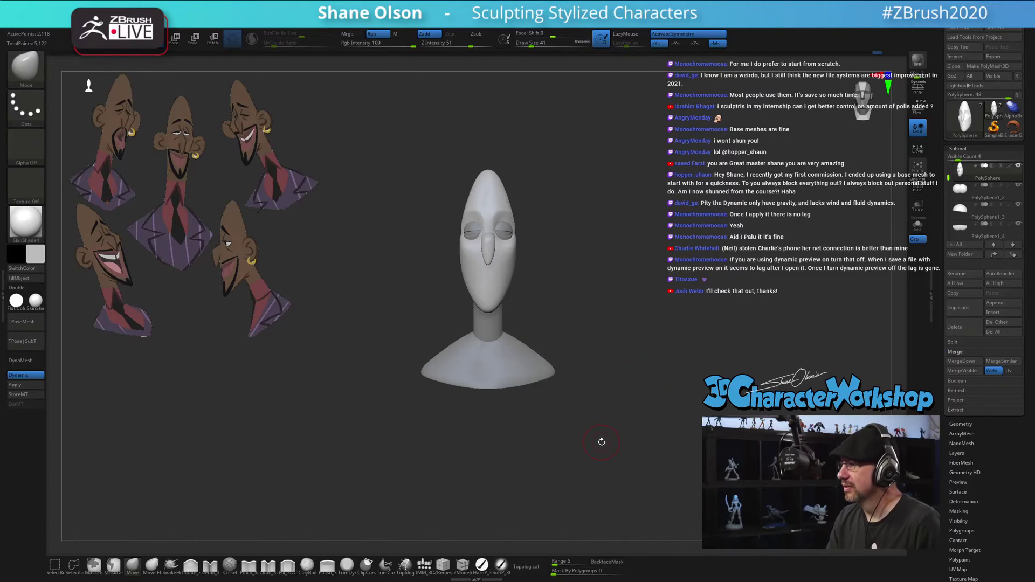
mouse_move(602, 440)
alt+mouse_down()
mouse_move(601, 456)
mouse_move(588, 426)
alt+mouse_up()
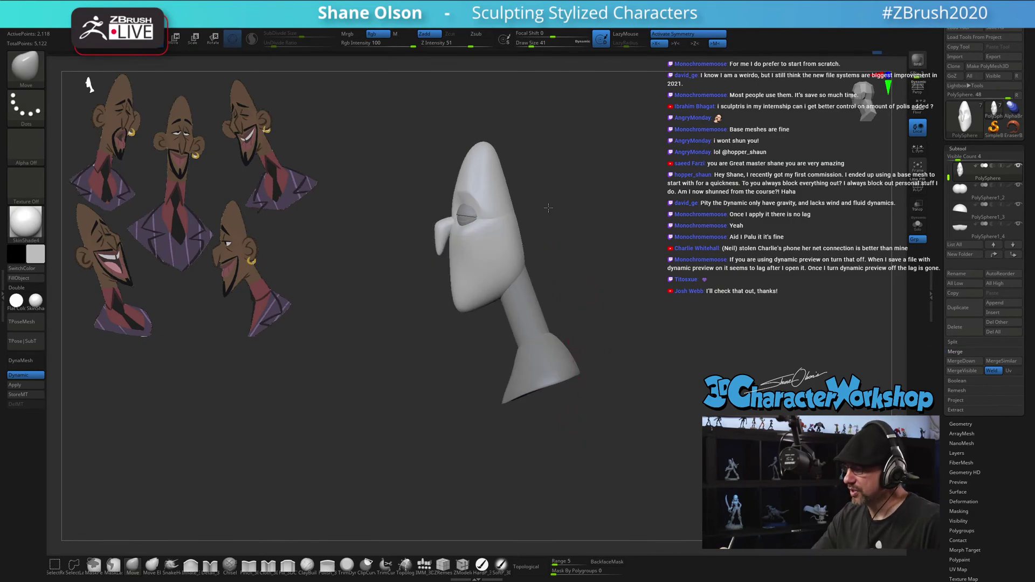
alt+drag(543, 171, 543, 194)
key(bracketright)
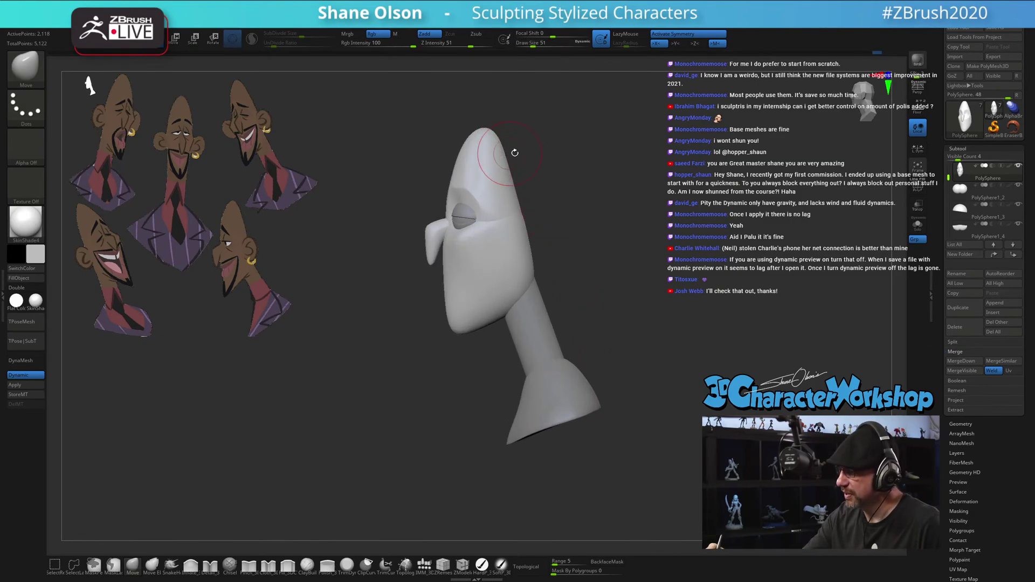
drag(512, 153, 545, 162)
shift+drag(493, 136, 529, 159)
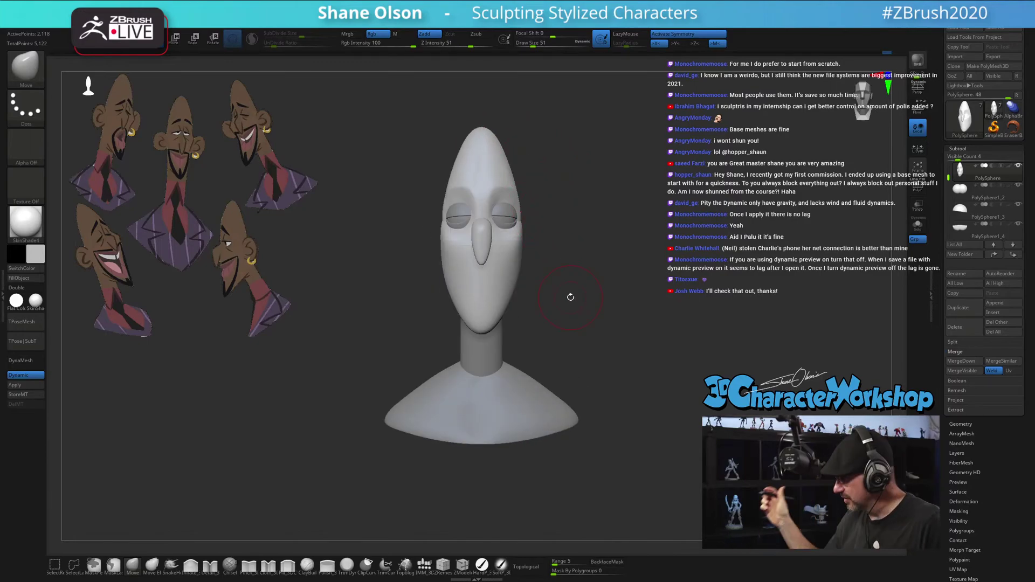
alt+drag(630, 231, 625, 234)
key(s)
mouse_move(622, 275)
alt+mouse_down()
mouse_move(587, 261)
mouse_move(609, 247)
mouse_move(575, 249)
mouse_move(558, 239)
mouse_move(567, 235)
alt+mouse_up()
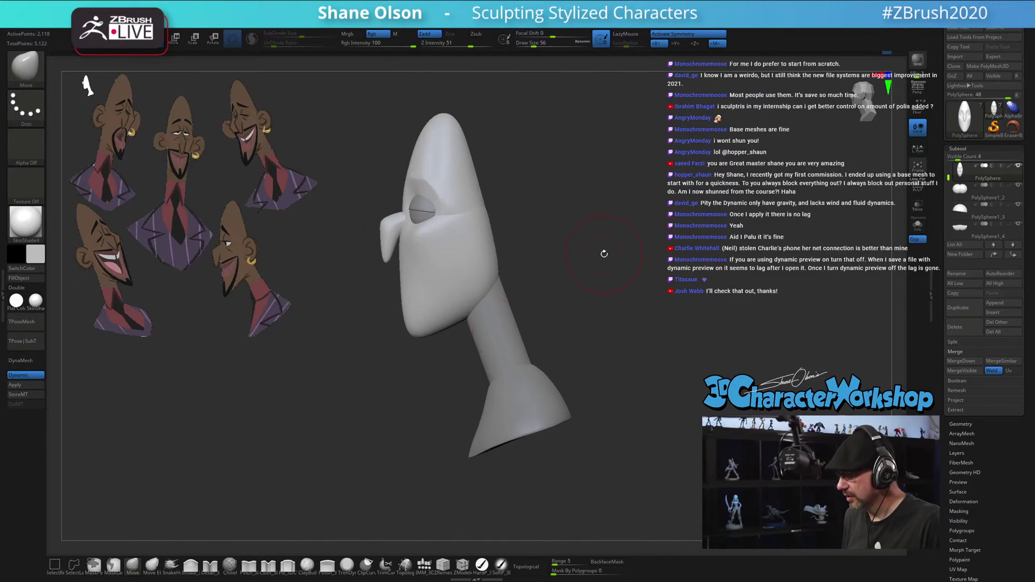
Show the polyframe and reorder the subtools by moving the neck up to sit above the eyelids
drag(605, 254, 612, 254)
key(shift+f)
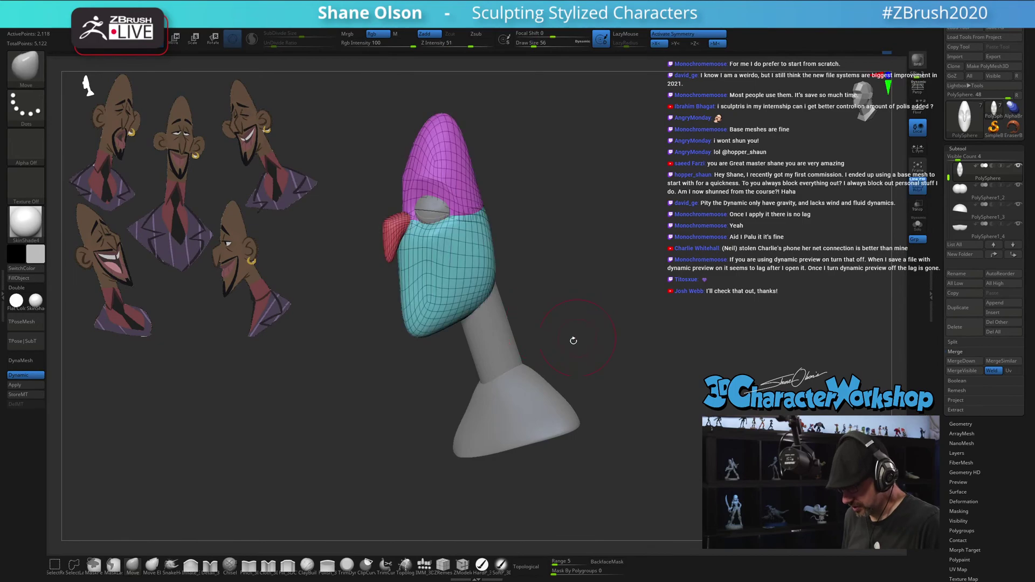
alt+click(508, 327)
alt+click(455, 259)
shift+drag(631, 266, 617, 267)
mouse_move(948, 177)
mouse_down()
mouse_move(943, 166)
mouse_move(946, 198)
mouse_up()
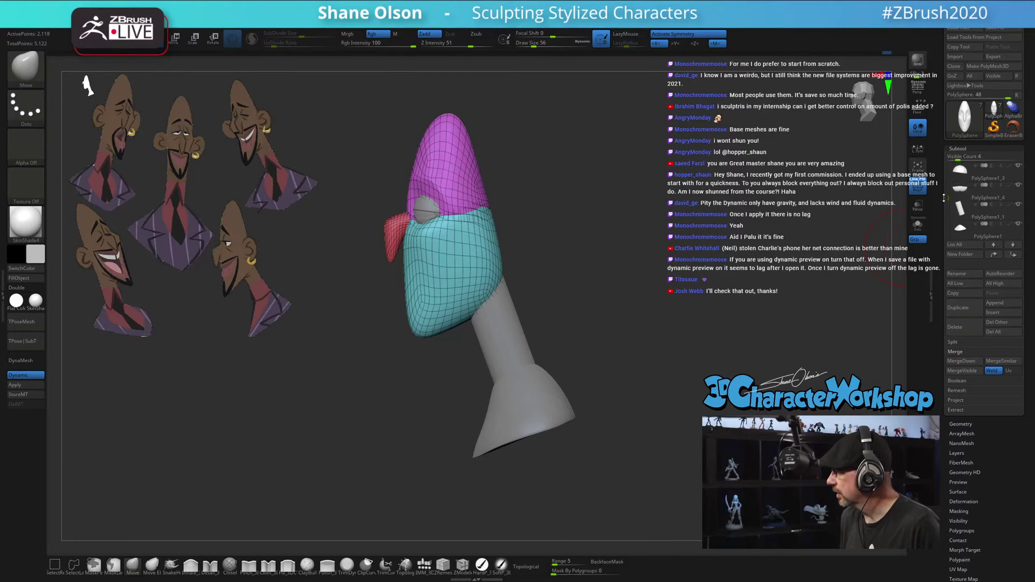
click(962, 210)
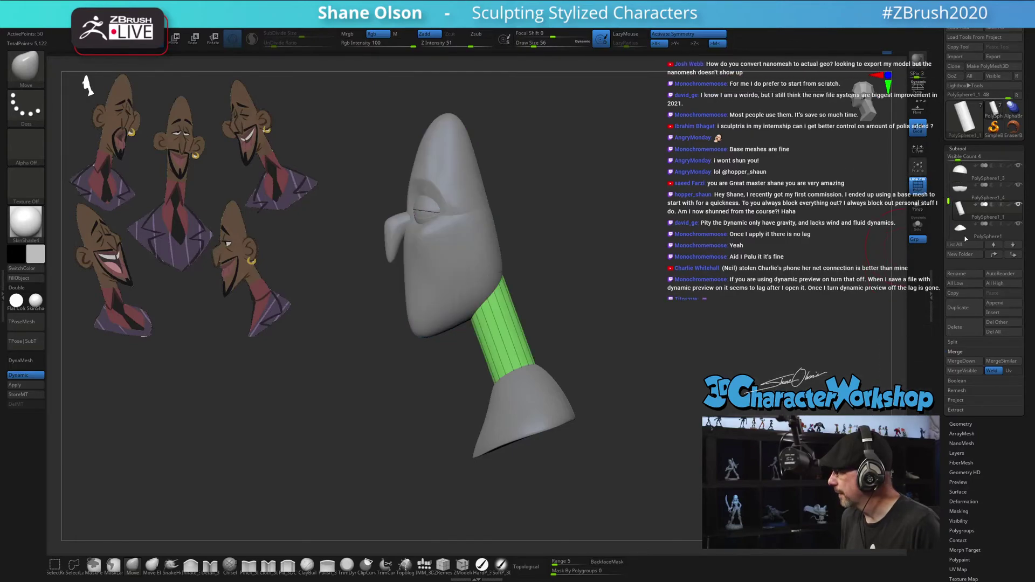
click(998, 258)
click(998, 258)
Move the eyeball subtool down the list until it sits below the shoulders
drag(944, 188, 943, 169)
click(963, 190)
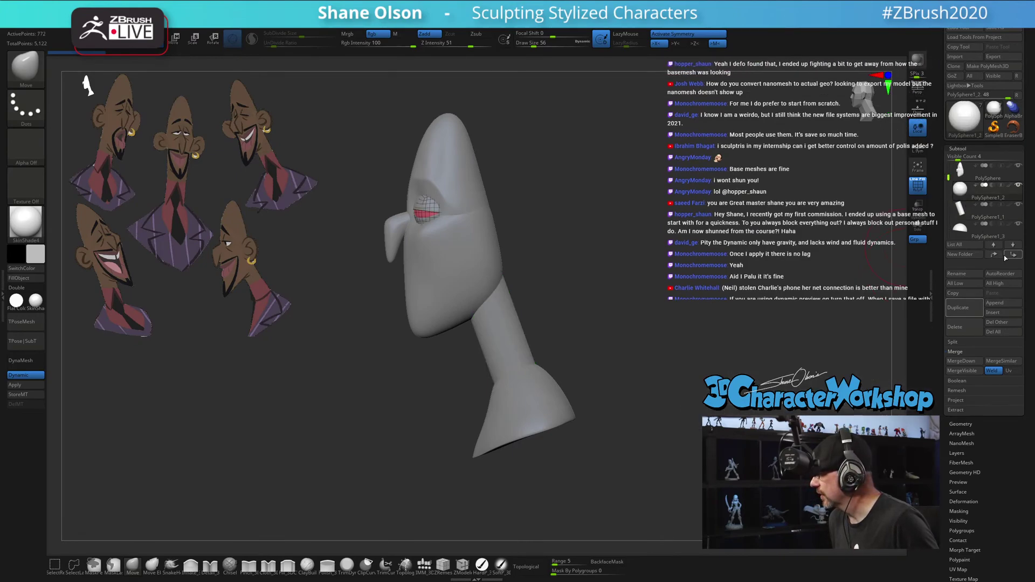
click(1011, 256)
click(1011, 256)
click(1010, 257)
click(1011, 257)
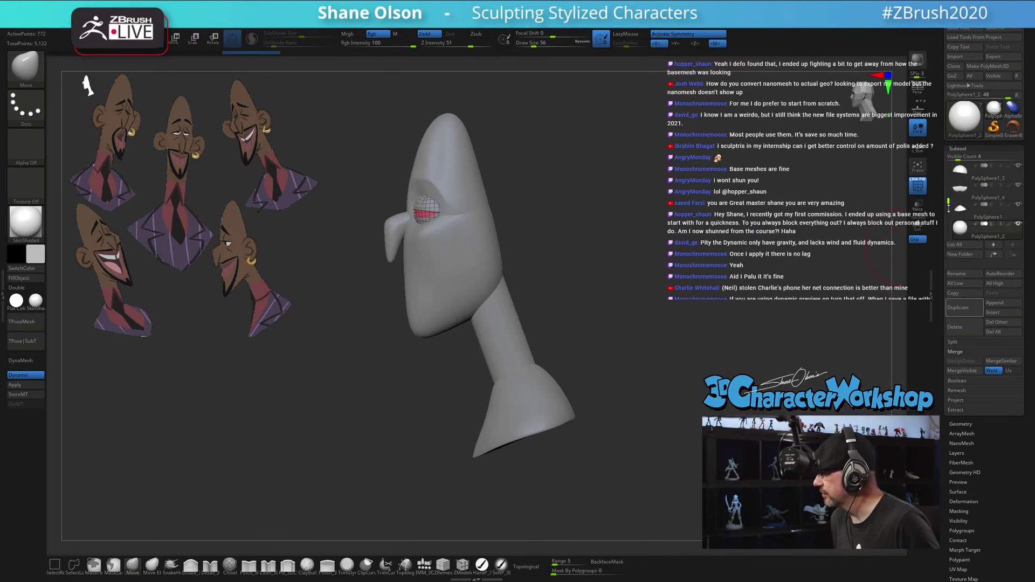
Hide the shoulders subtool and make the head the active subtool
click(962, 210)
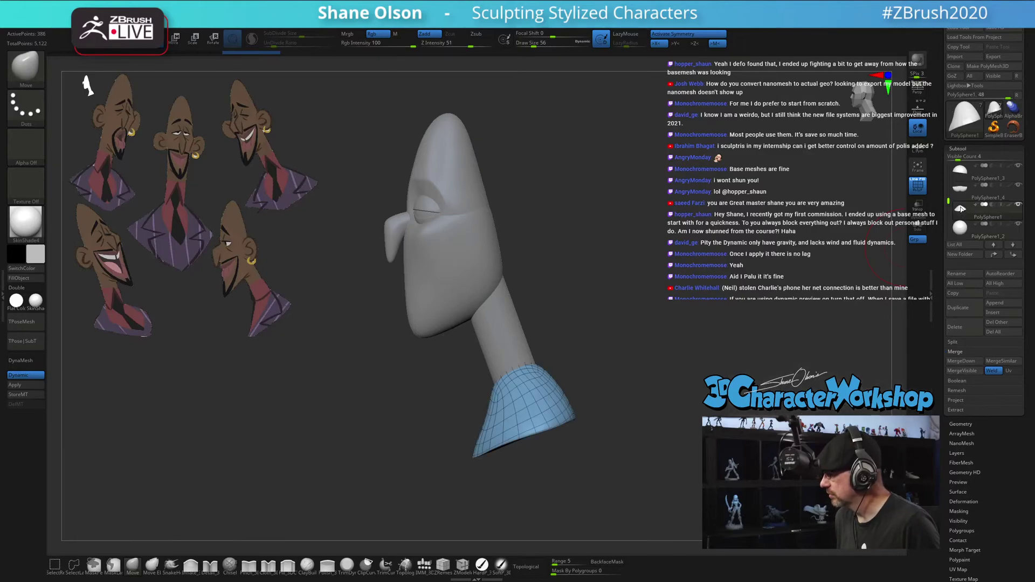
drag(677, 236, 876, 236)
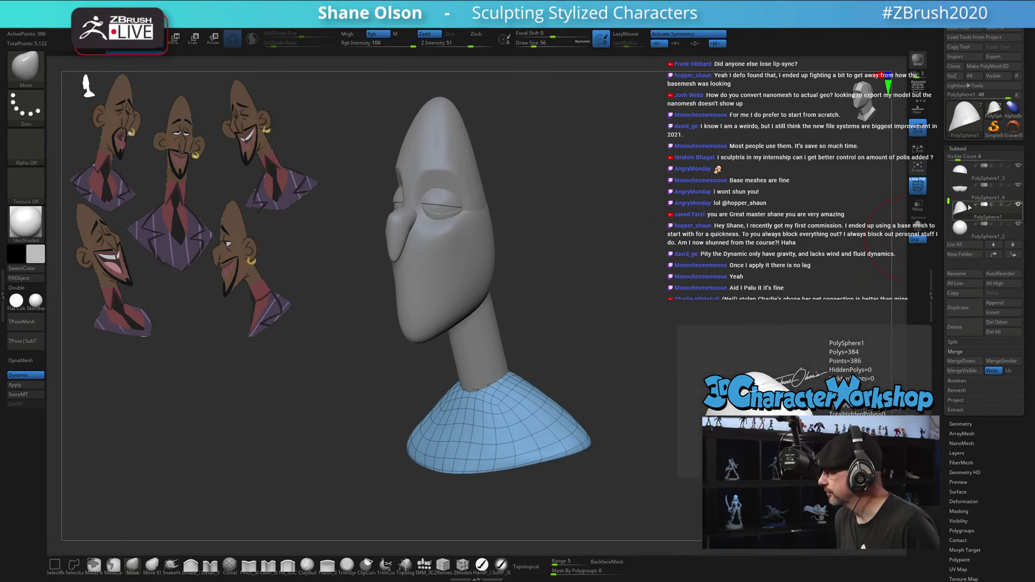
drag(948, 200, 947, 163)
click(977, 192)
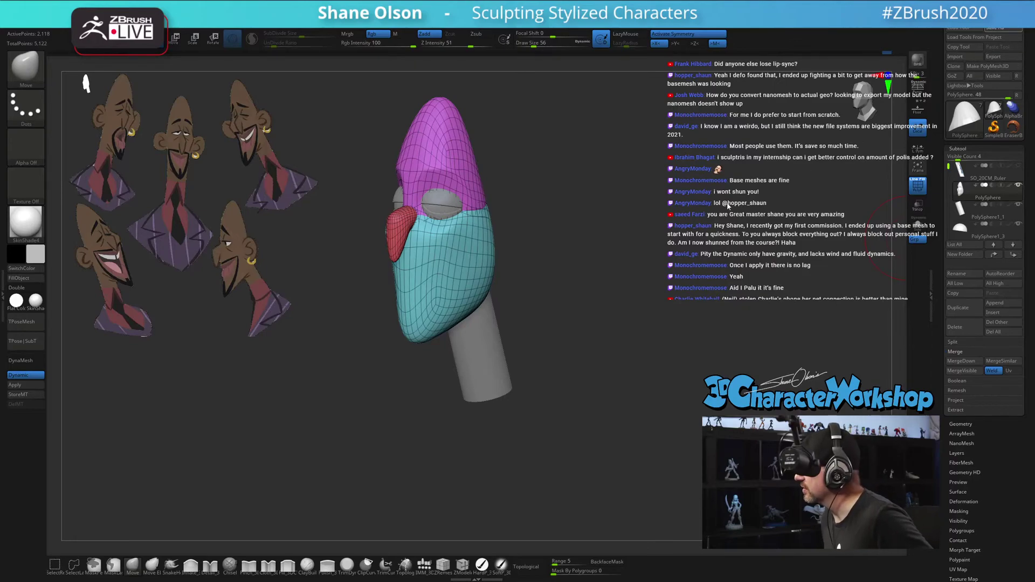
Save the ZTool as Dom_Head_01 in the Twitch ZTLs folder
key(ctrl+s)
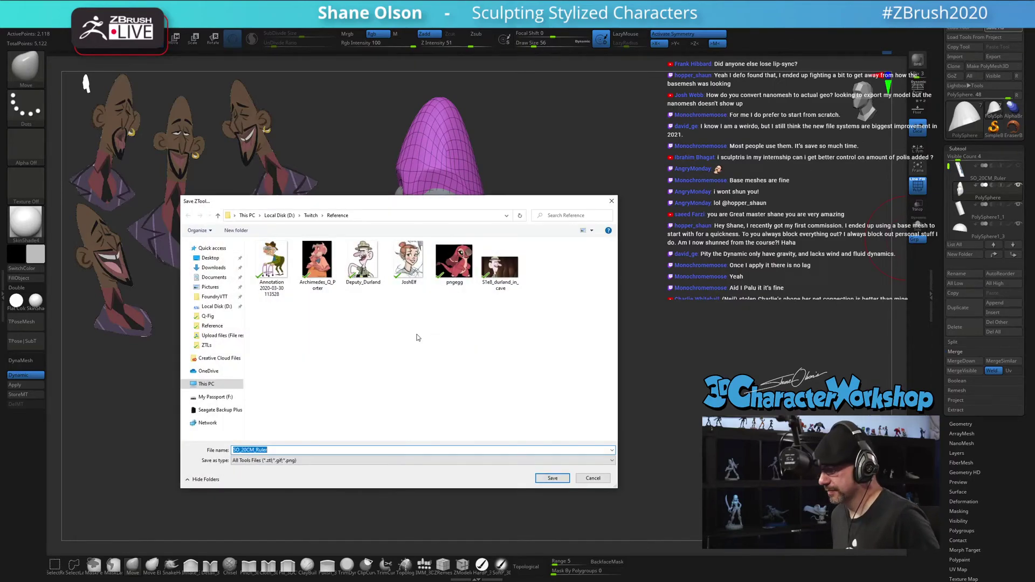
click(310, 216)
double_click(265, 287)
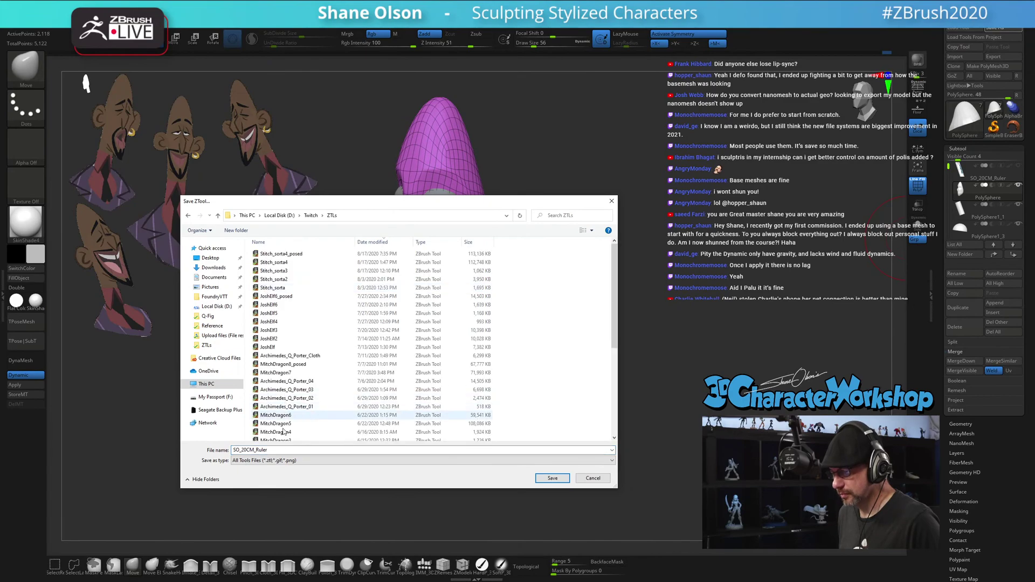
click(291, 451)
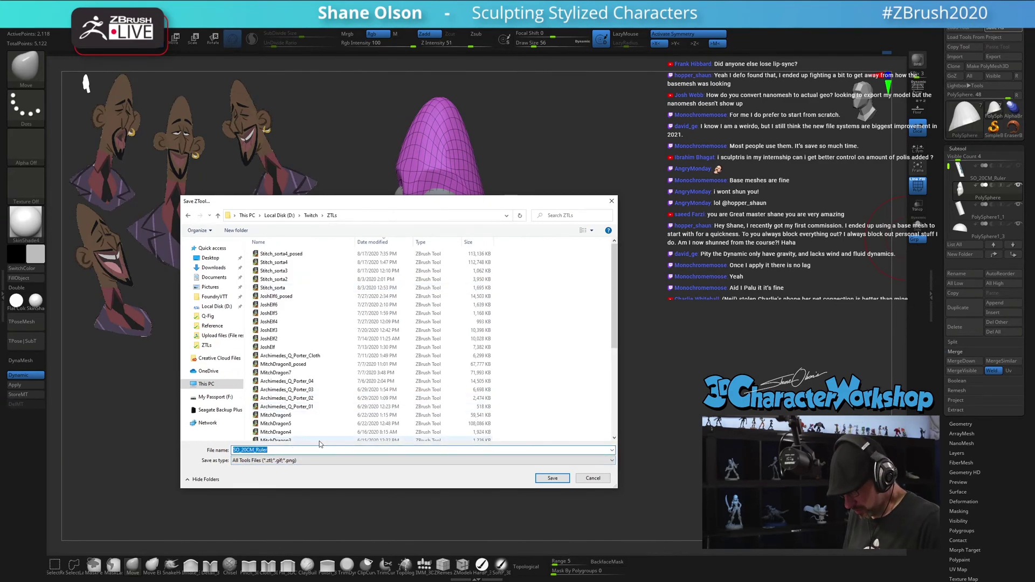
text(Dom_)
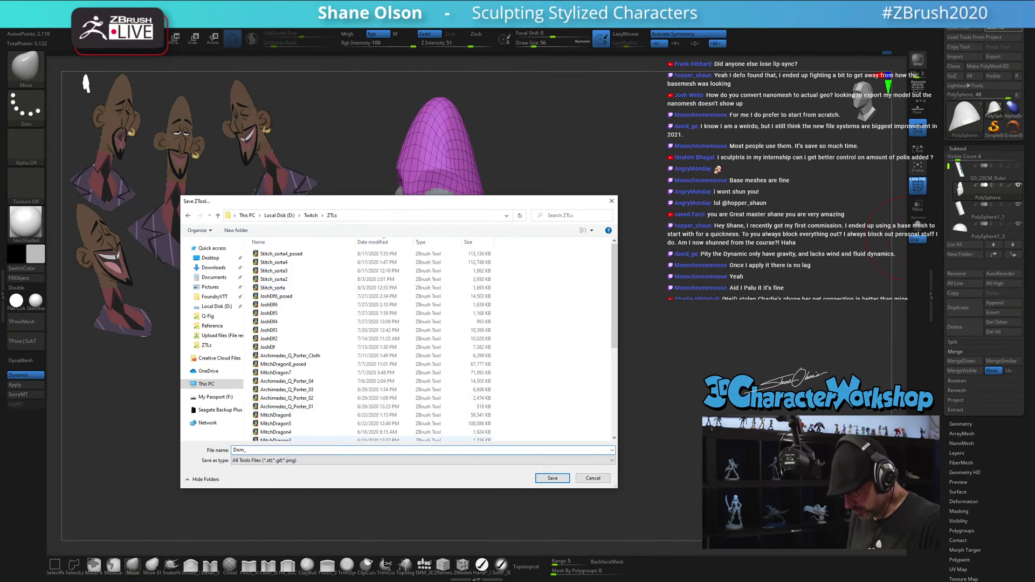
text(Head_01)
key(Return)
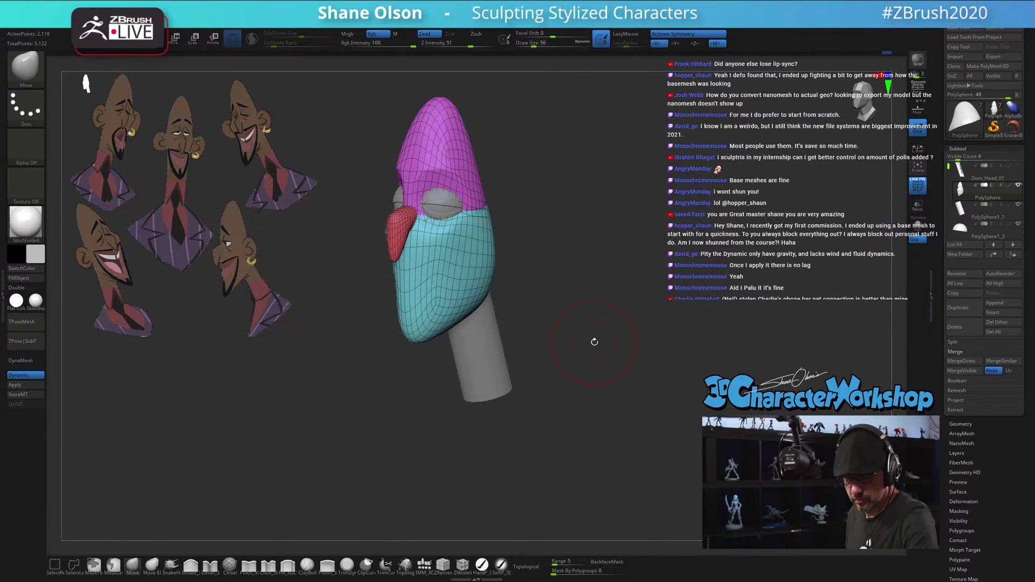
Merge the neck, upper eyelids and lower eyelids down into the head subtool, accepting each operation as not undoable
mouse_move(609, 276)
ctrl+right_down()
mouse_move(624, 276)
mouse_move(611, 273)
ctrl+right_up()
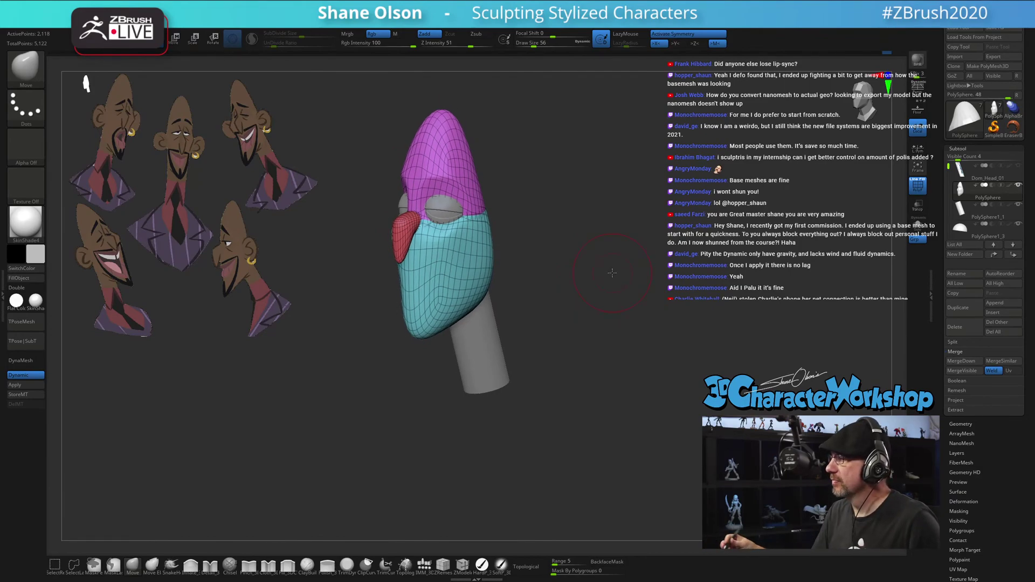
drag(668, 405, 674, 399)
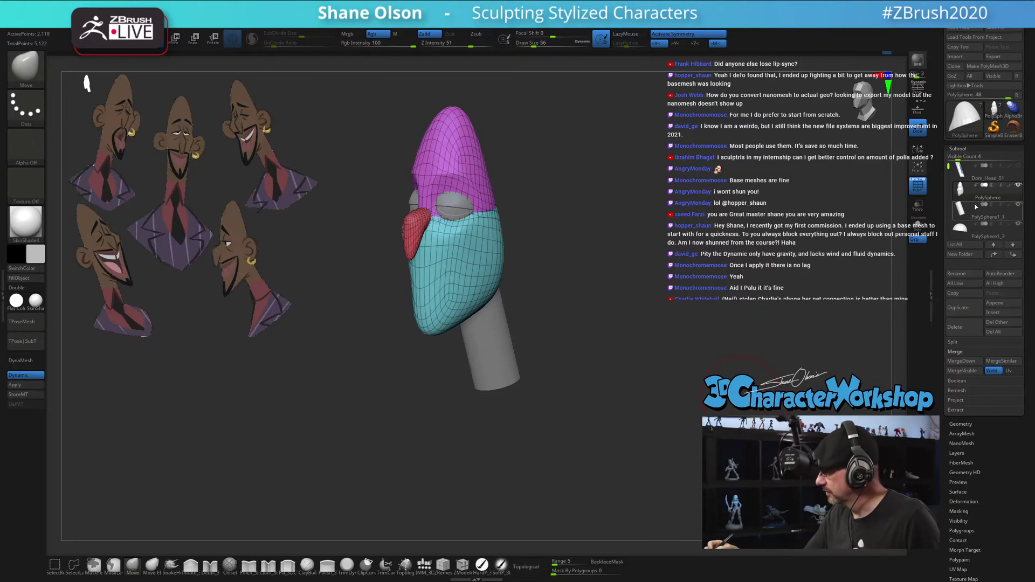
mouse_move(964, 195)
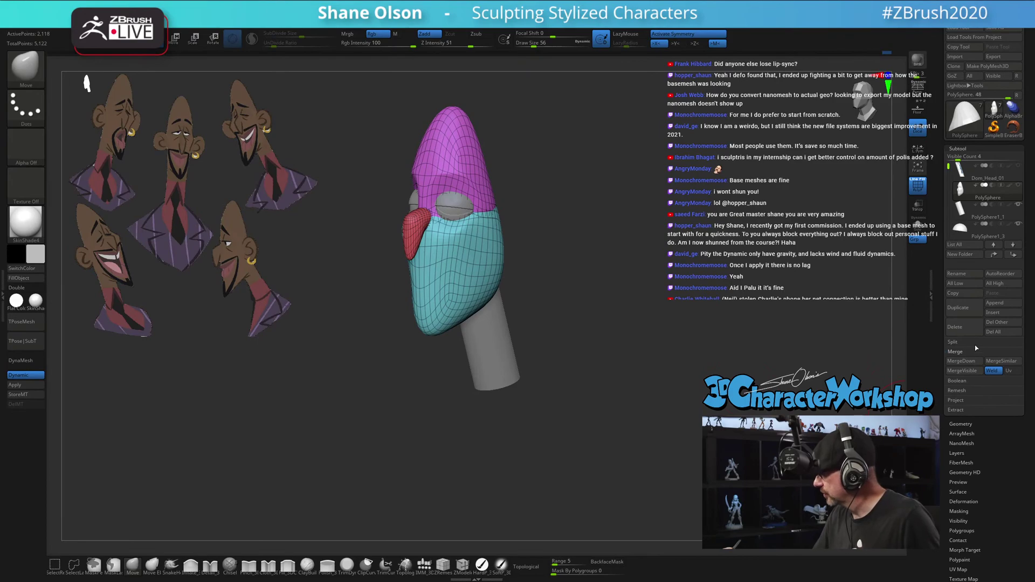
click(961, 361)
click(890, 379)
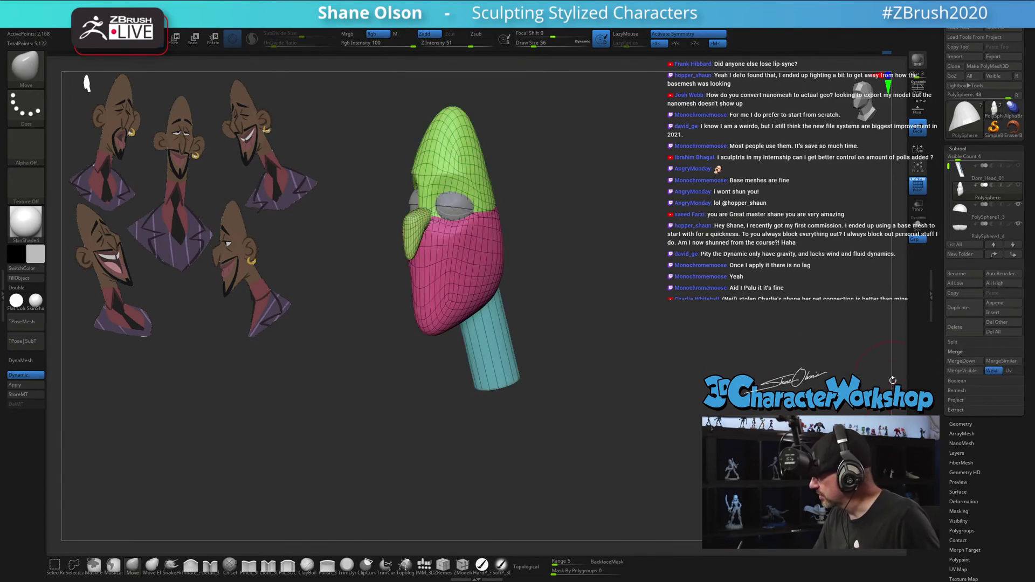
click(962, 361)
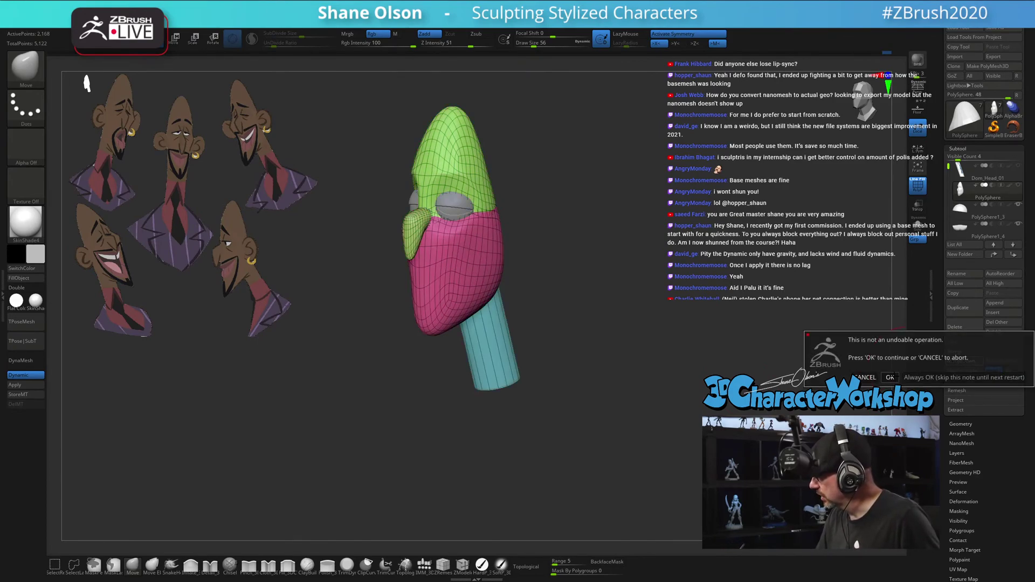
click(890, 378)
click(962, 361)
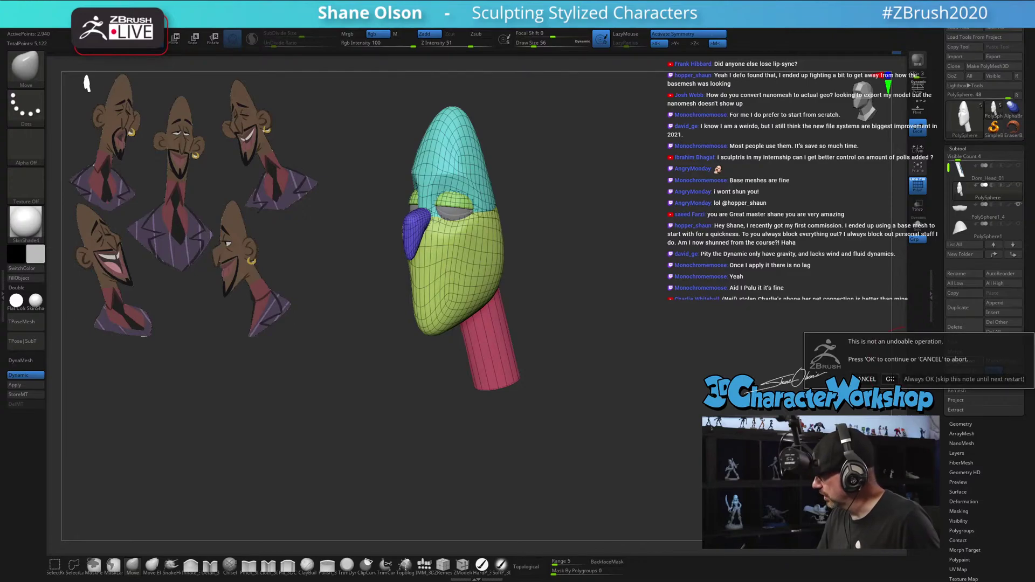
click(889, 379)
mouse_move(663, 438)
mouse_down()
mouse_move(661, 455)
mouse_move(631, 464)
mouse_move(649, 451)
mouse_up()
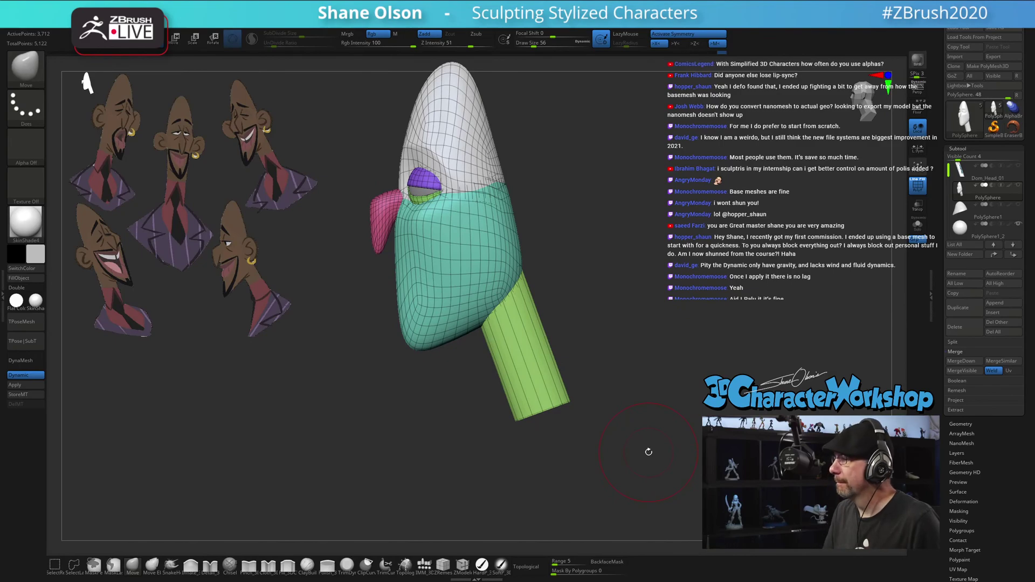
key(s)
drag(662, 321, 657, 322)
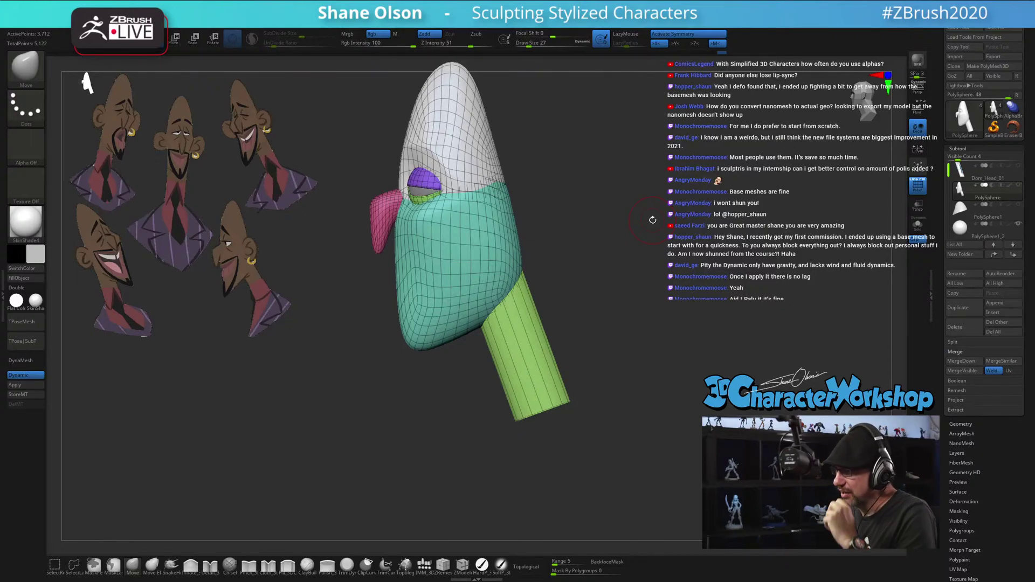
key(s)
click(631, 223)
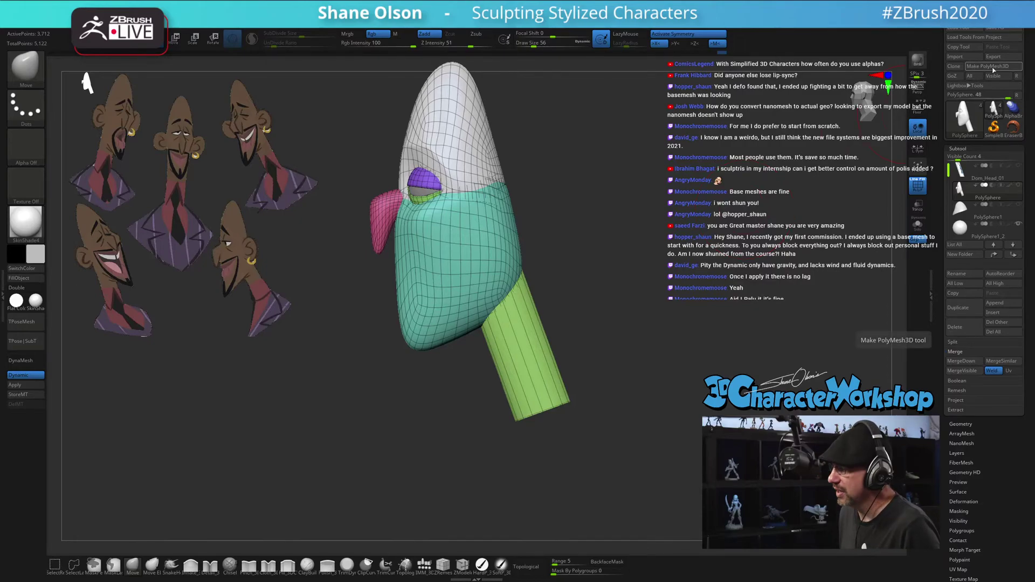
scroll(951, 349, down, 3)
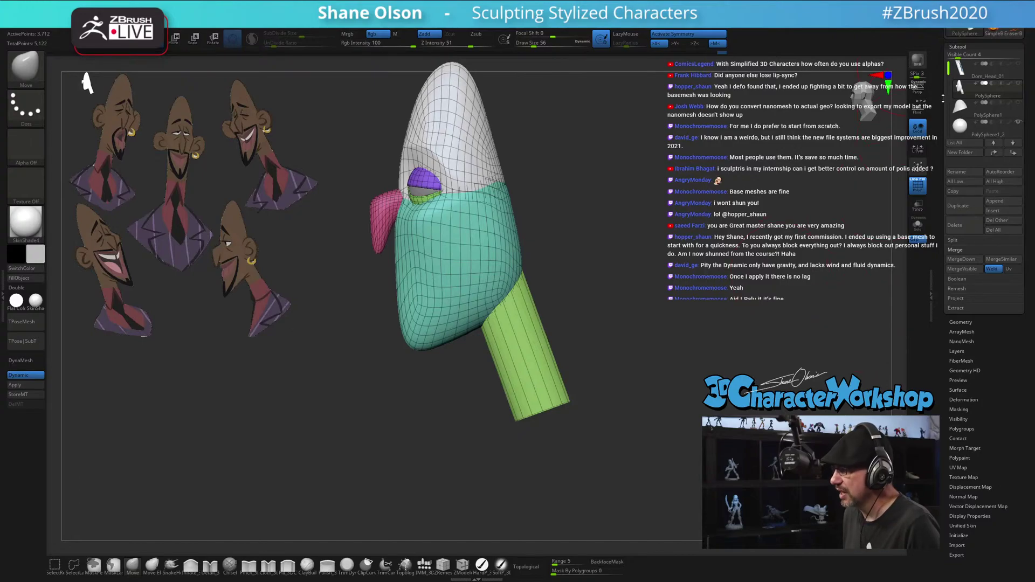
scroll(943, 98, up, 3)
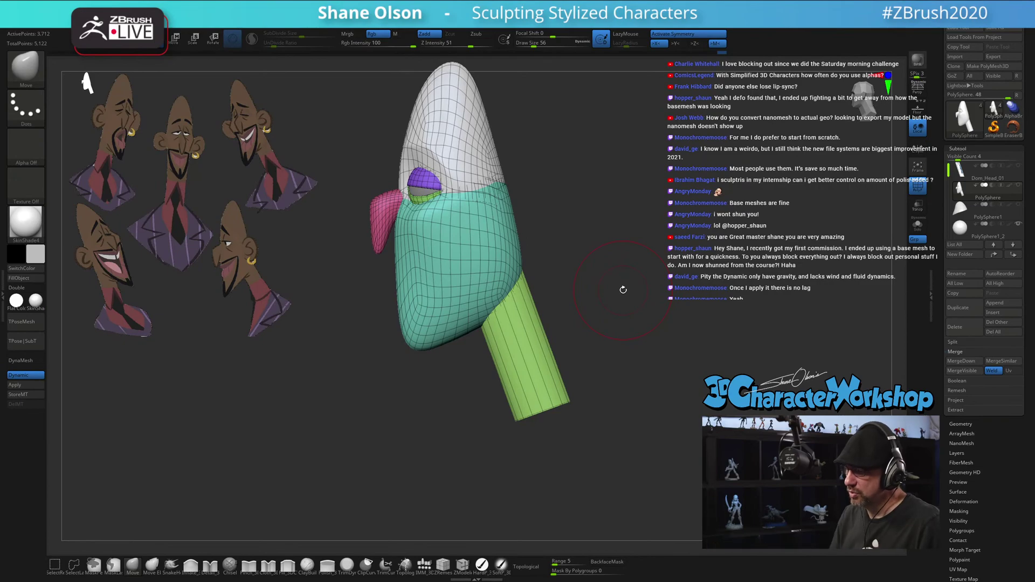
mouse_move(631, 445)
mouse_down()
mouse_move(651, 446)
mouse_move(634, 463)
mouse_move(628, 451)
mouse_up()
key(s)
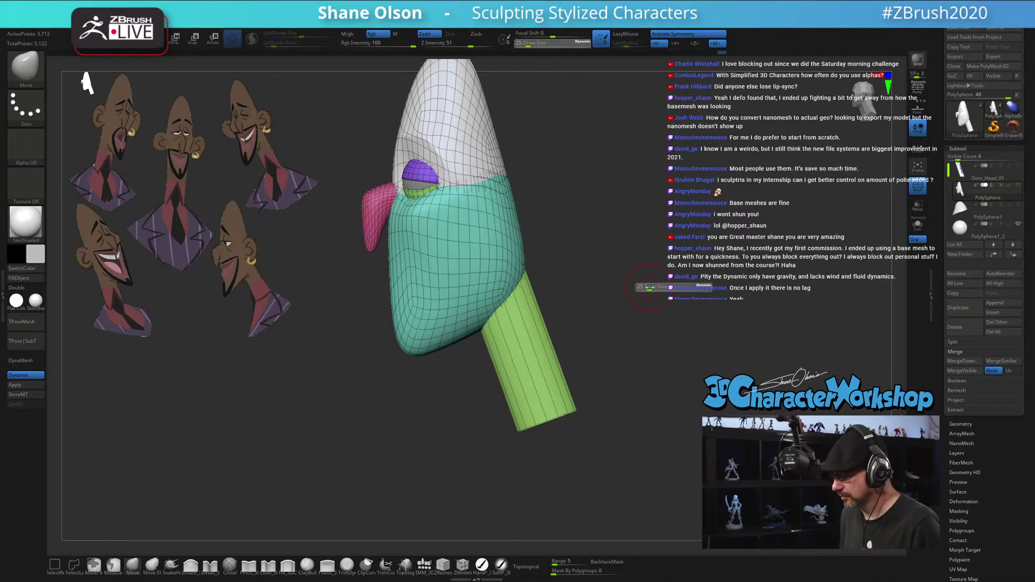
alt+drag(651, 287, 626, 288)
key(s)
click(624, 286)
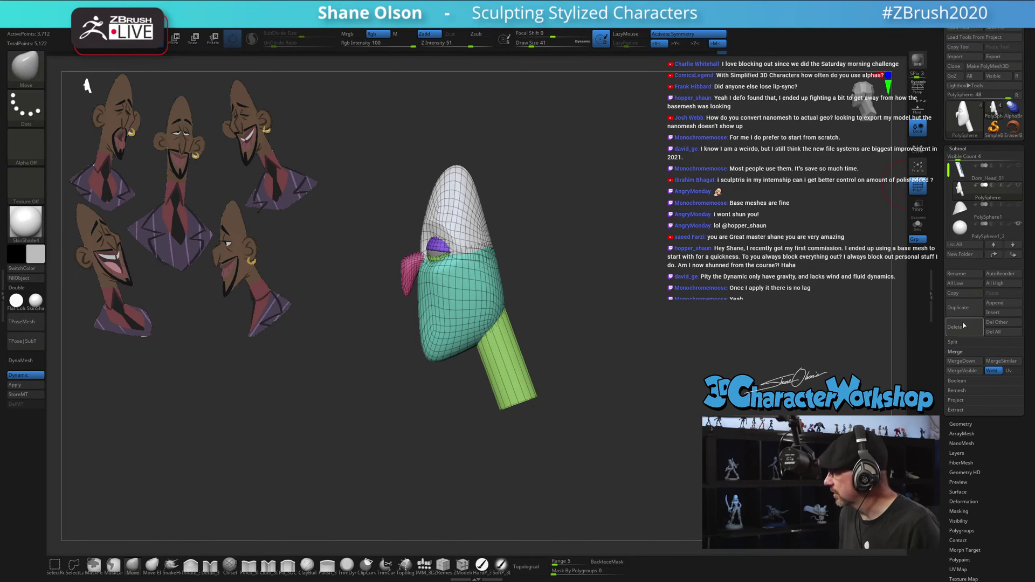
Duplicate the merged head subtool and set the draw size to 80
click(962, 303)
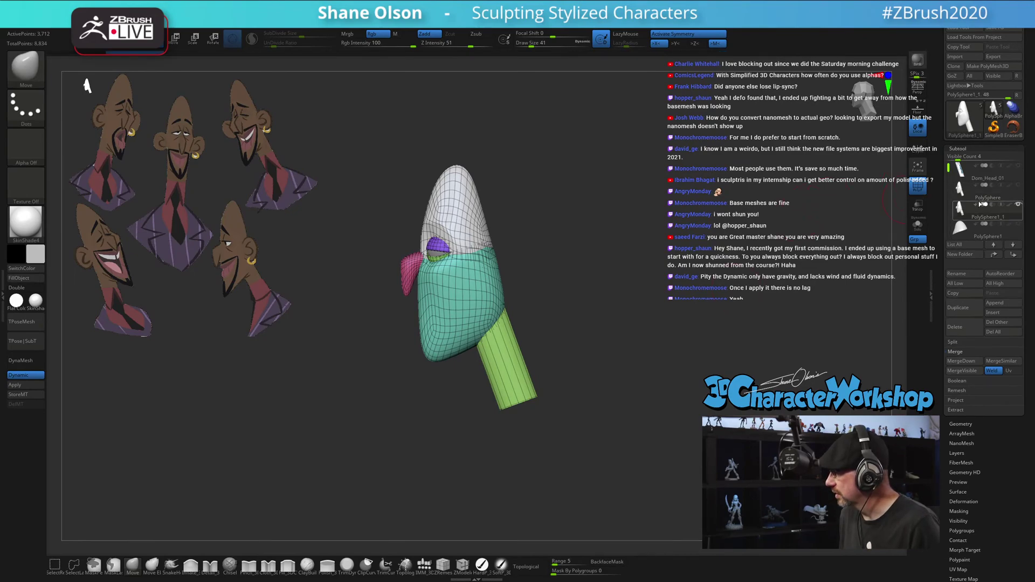
key(space)
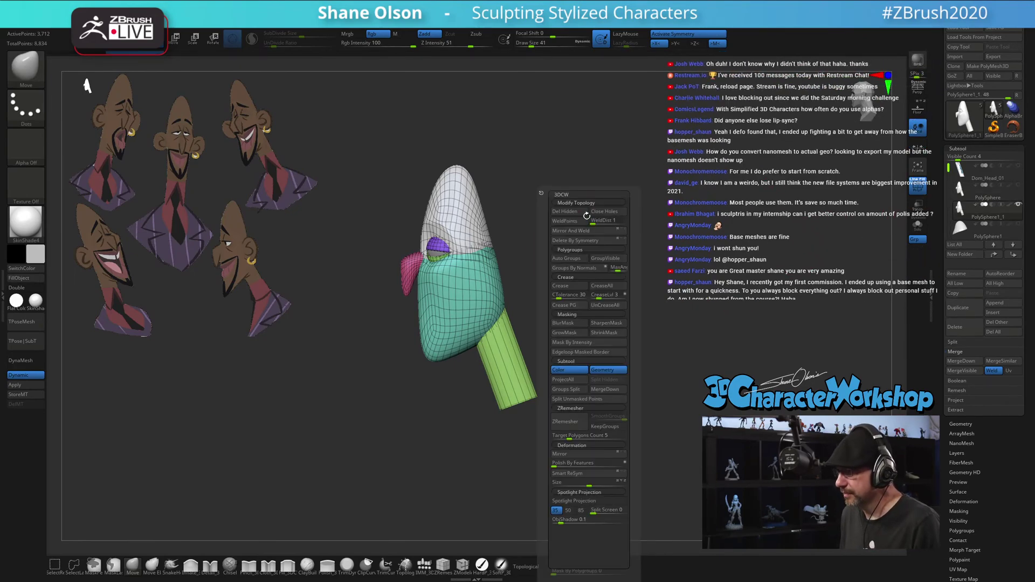
key(s)
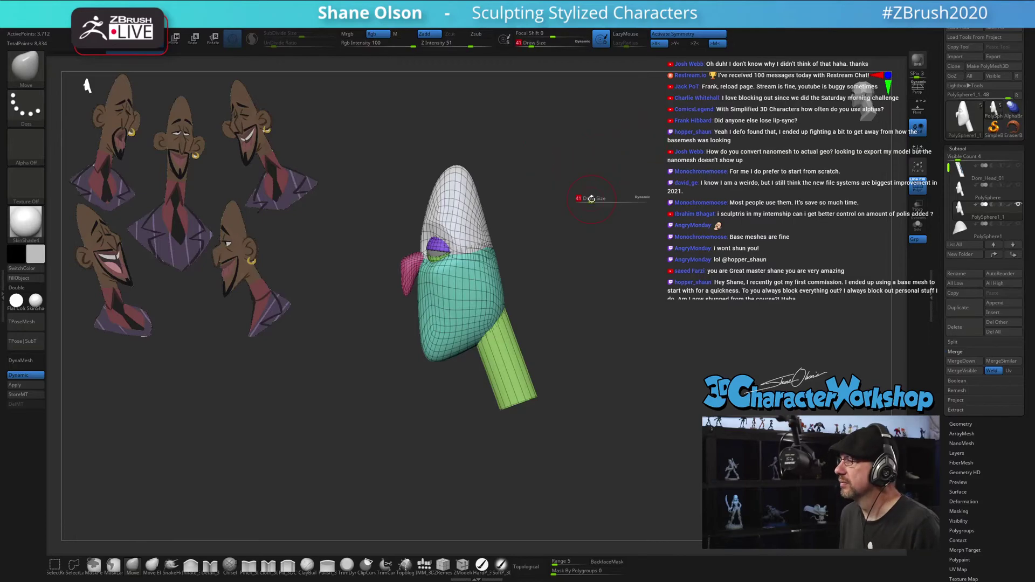
drag(589, 199, 598, 200)
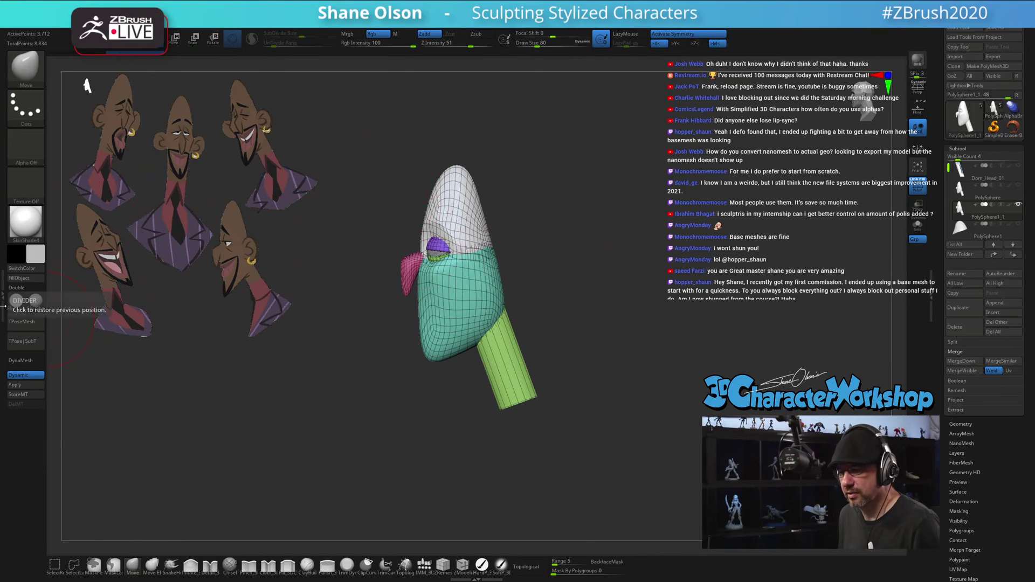
Try ZRemesher on the duplicated head with target polygon count 5 and KeepGroups off, and undo it
key(space)
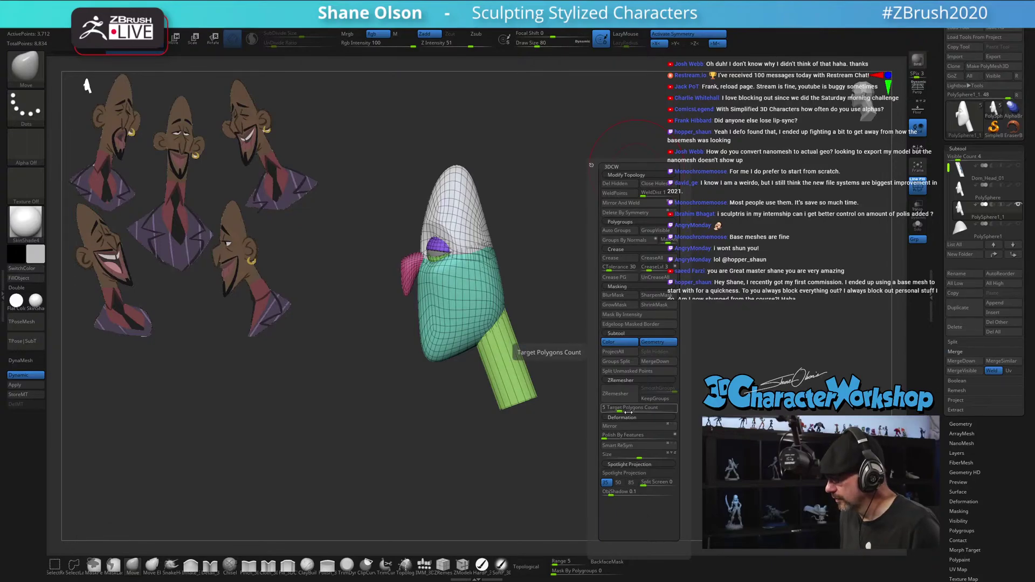
click(615, 394)
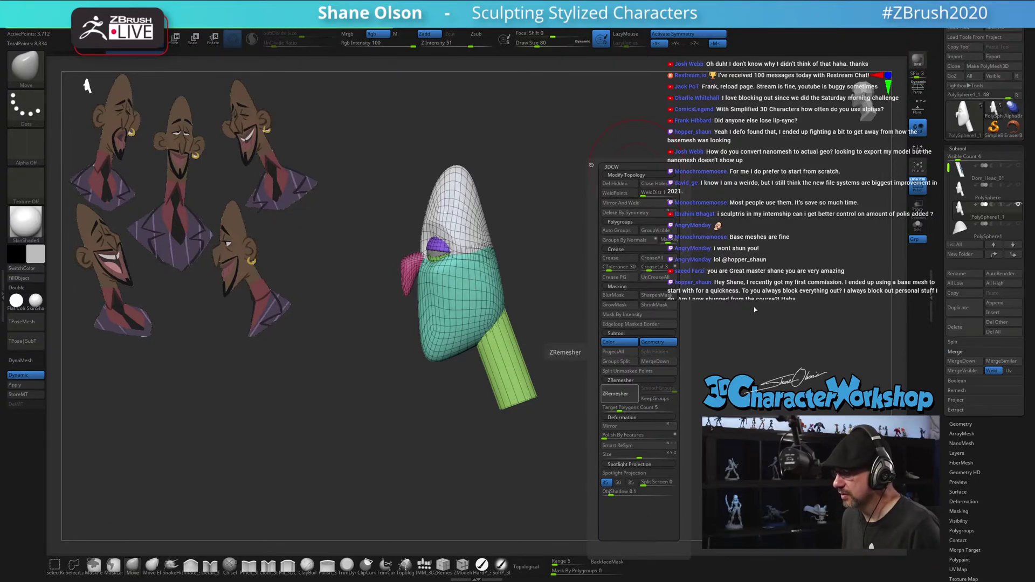
key(f)
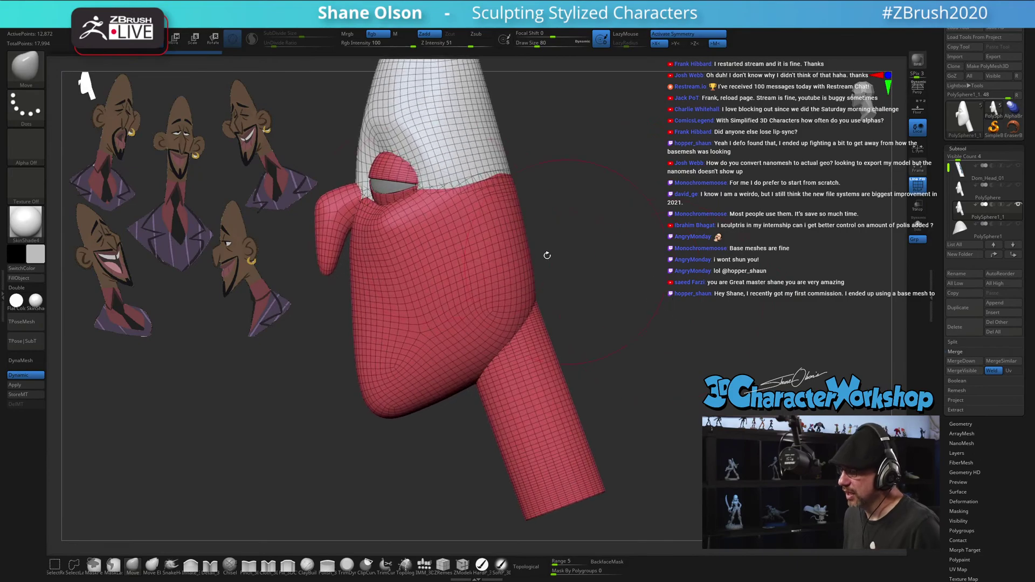
key(ctrl+z)
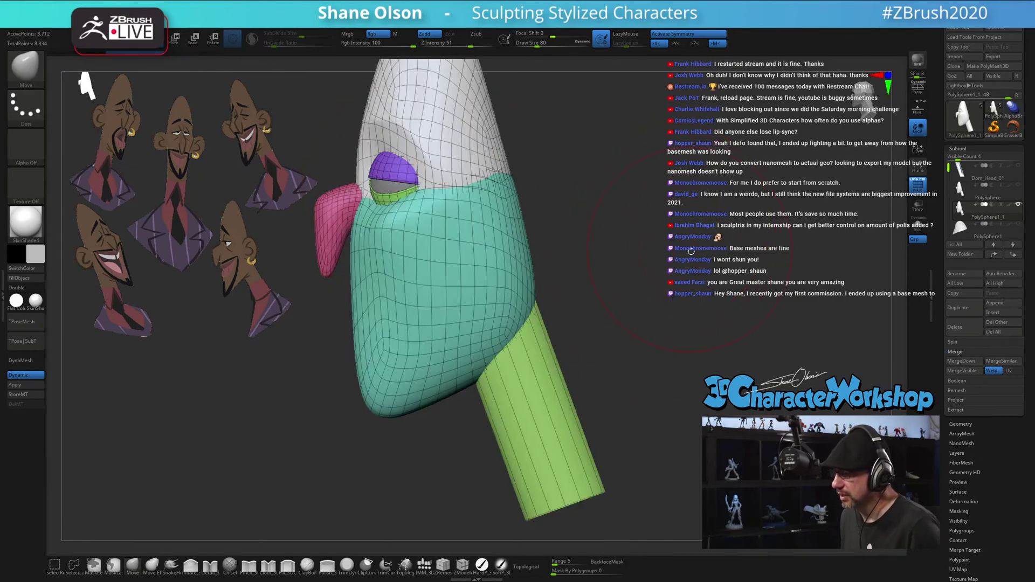
ZRemesh the duplicated head with KeepGroups enabled and target polygon count 5, with the draw size set to 33
key(s)
drag(687, 274, 683, 274)
key(grave)
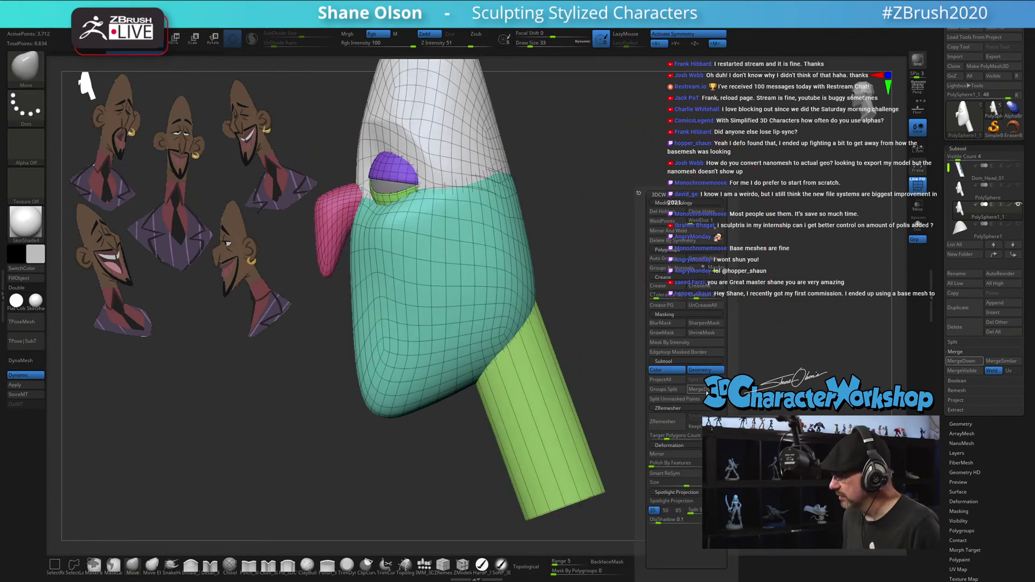
click(696, 427)
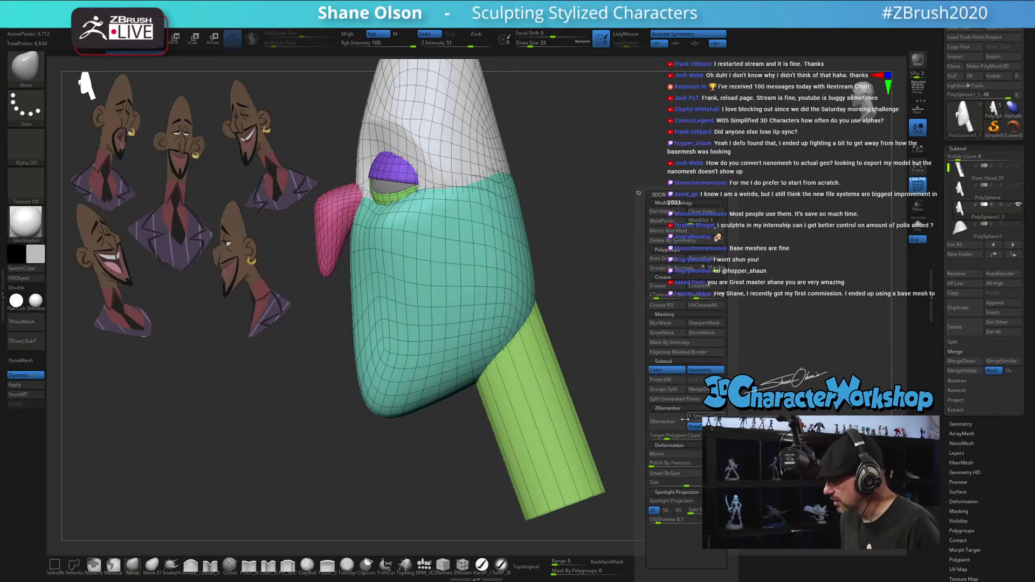
click(667, 421)
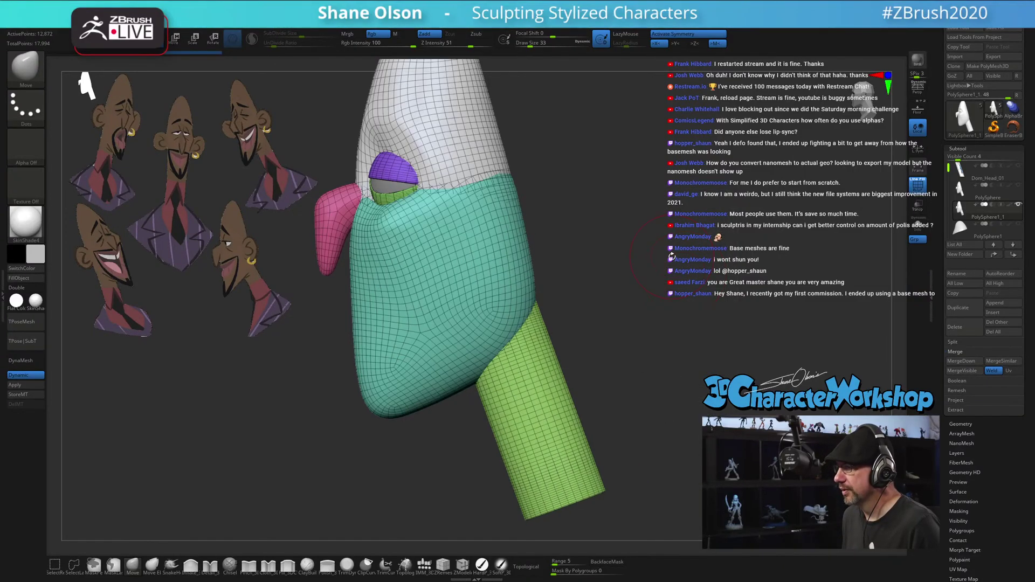
alt+drag(696, 265, 641, 303)
drag(649, 259, 621, 281)
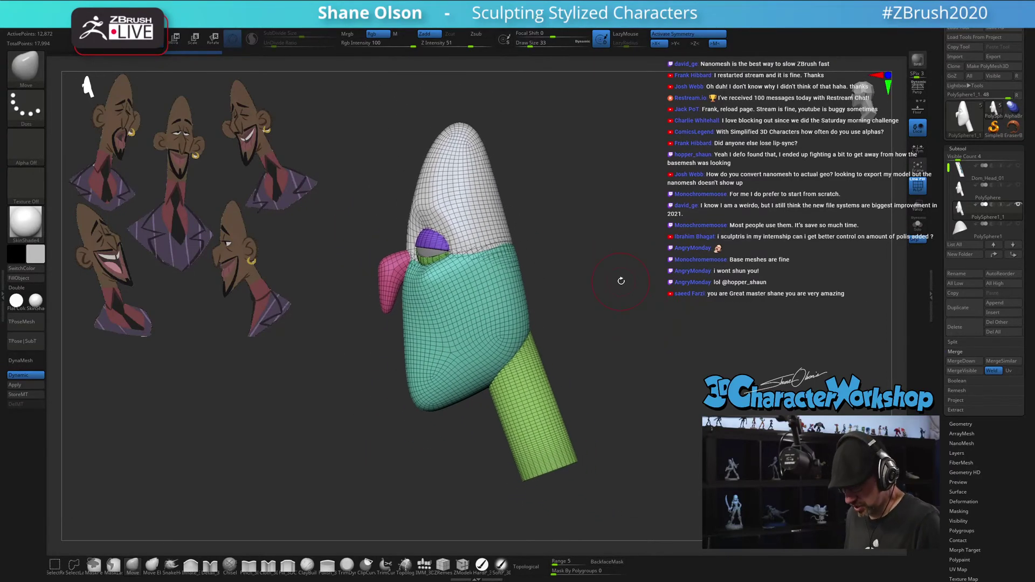
key(1)
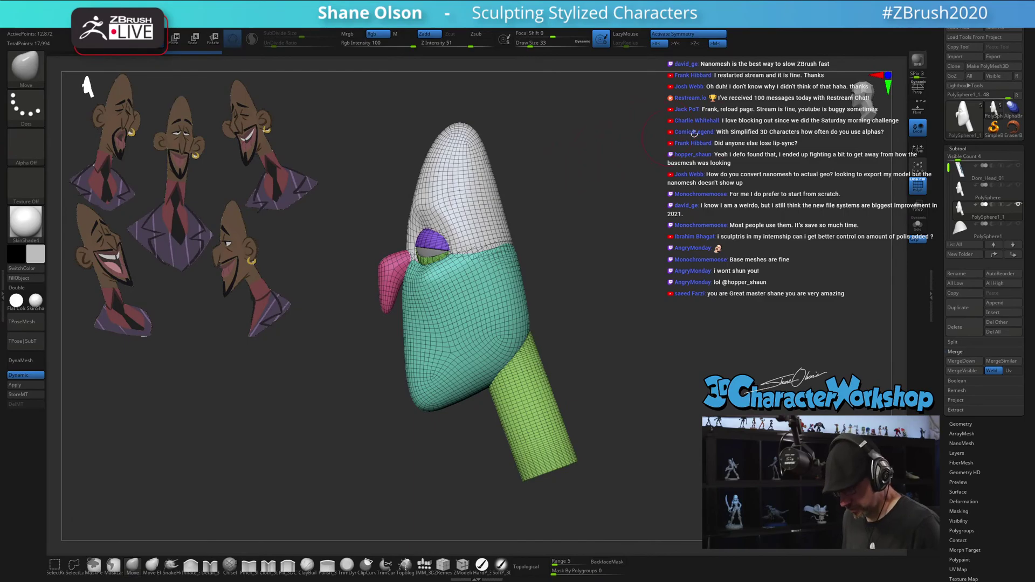
Merge the separate head, eyelid, nose and neck parts into one mesh with Remesh By Union
drag(649, 152, 670, 159)
alt+drag(637, 239, 569, 247)
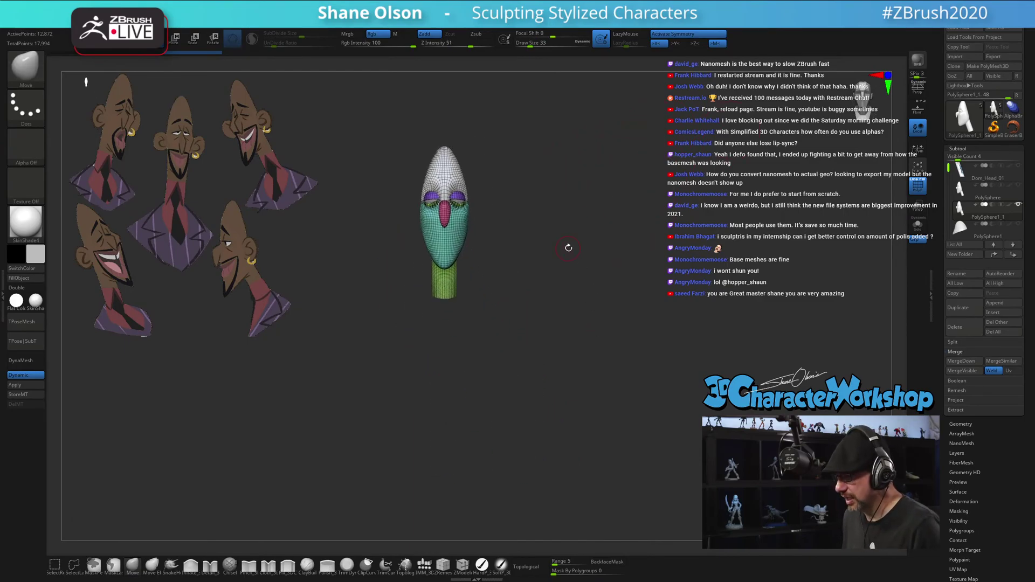
key(1)
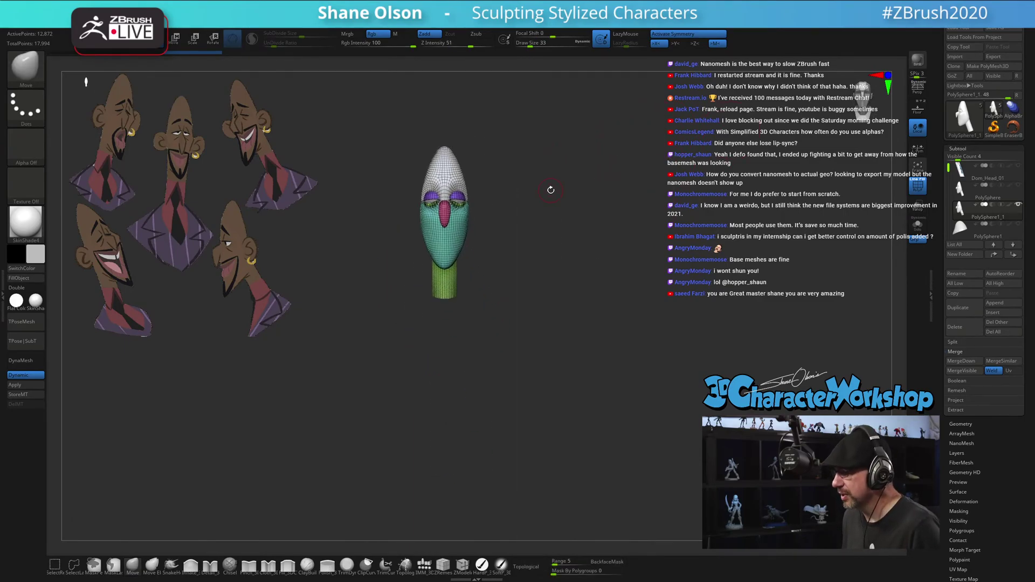
key(w)
alt+click(451, 136)
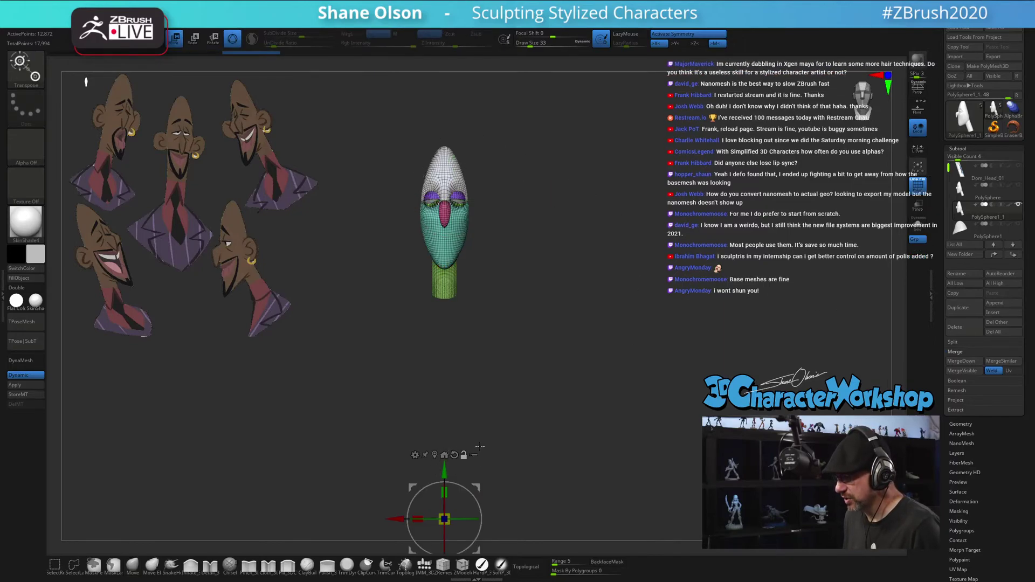
drag(446, 471, 445, 422)
click(417, 402)
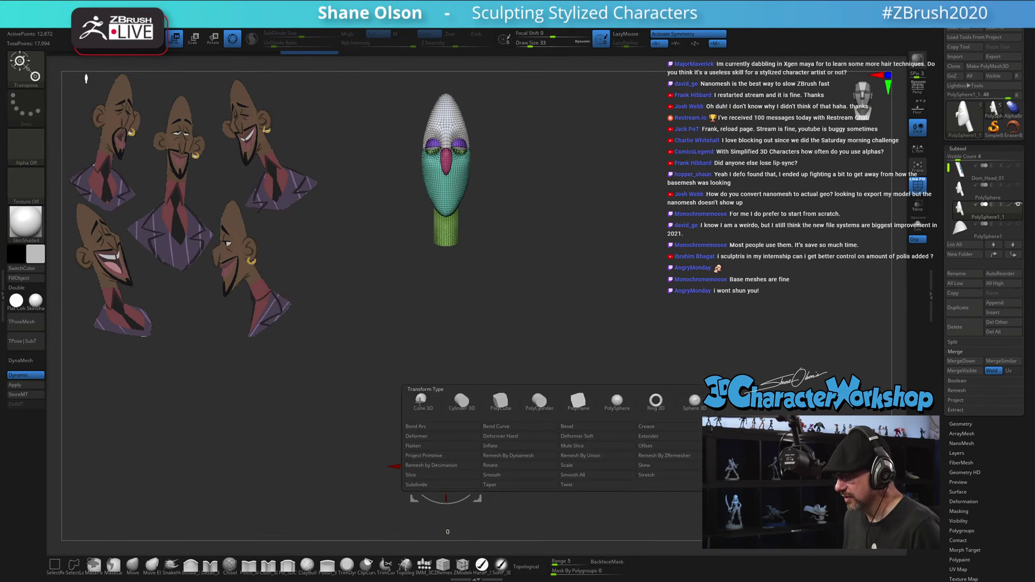
click(584, 465)
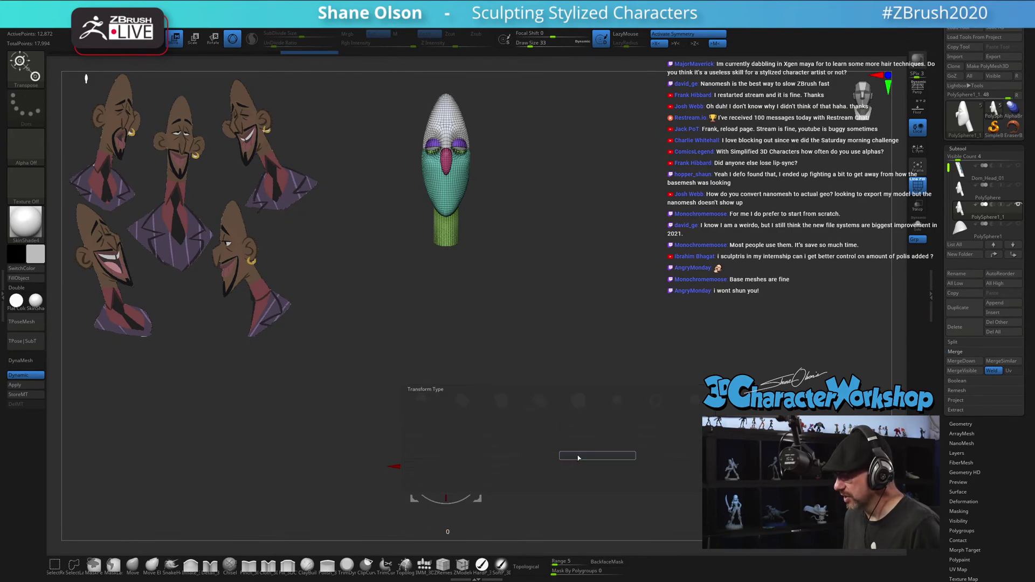
click(417, 105)
click(561, 107)
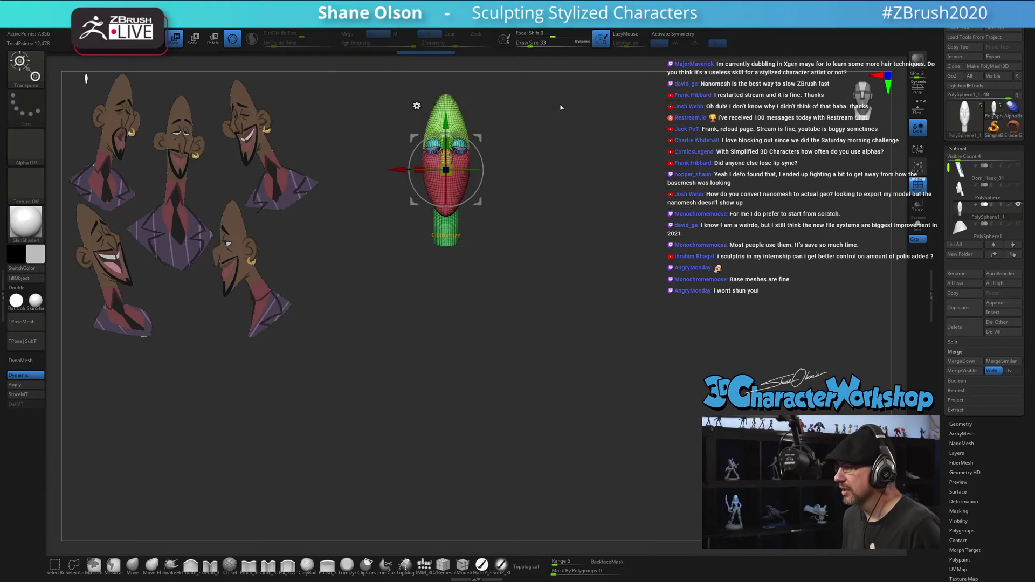
Turn symmetry on for the merged head and switch to the SnakeHook brush in draw mode
key(x)
drag(596, 224, 461, 219)
mouse_move(623, 202)
alt+mouse_down()
mouse_move(594, 167)
mouse_move(587, 204)
mouse_move(585, 178)
alt+mouse_up()
key(q)
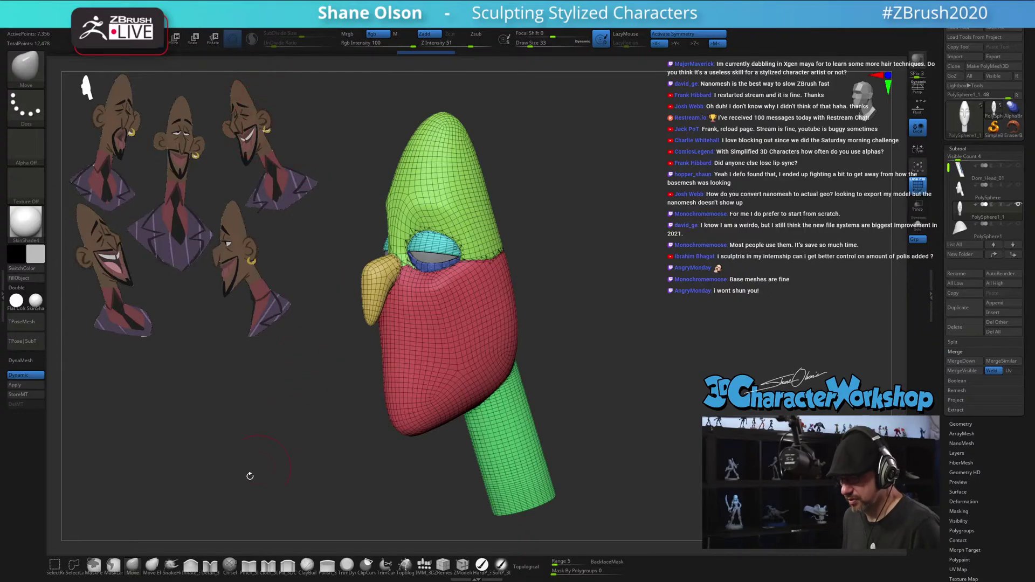
click(171, 565)
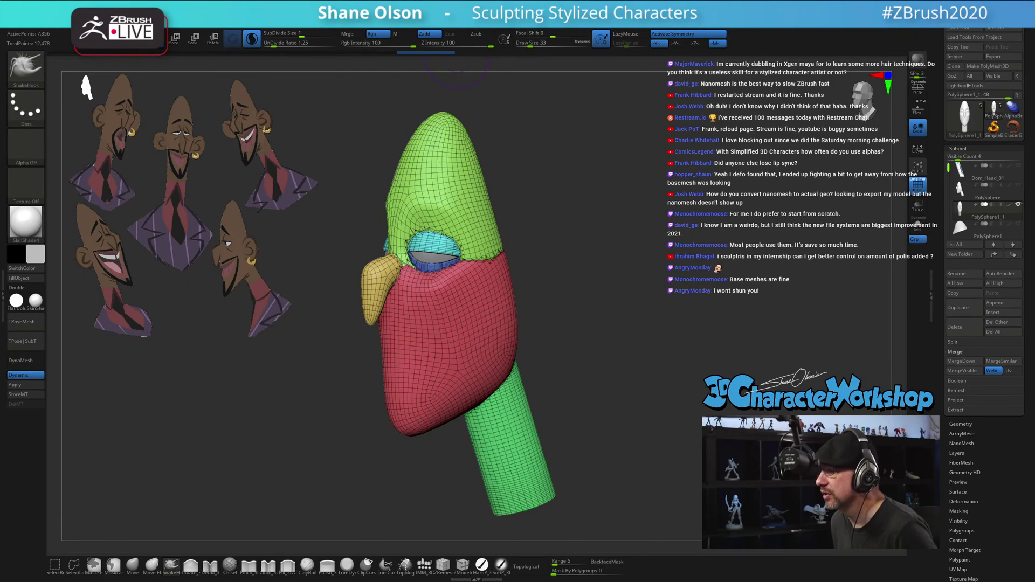
mouse_move(443, 24)
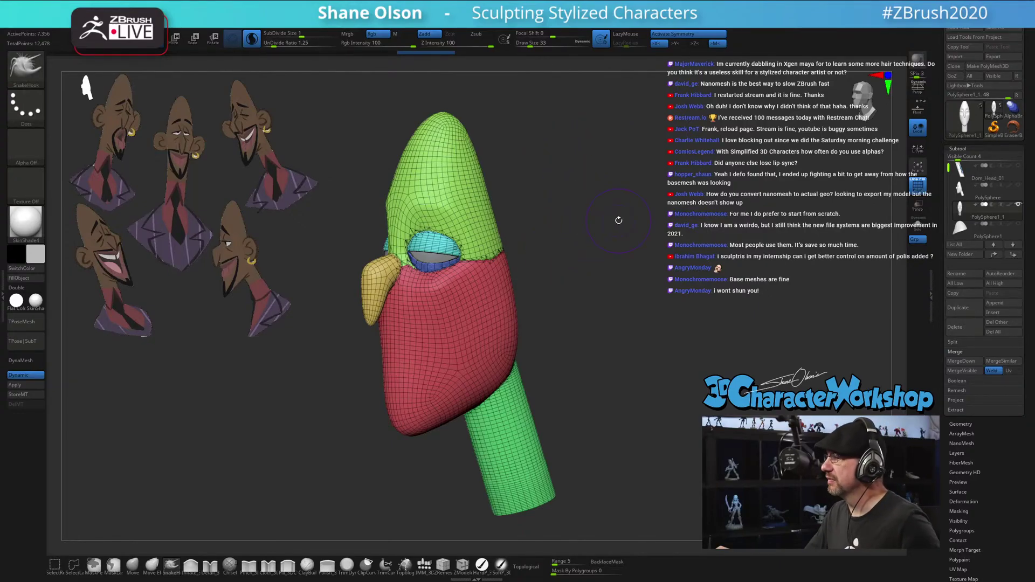
mouse_move(636, 391)
mouse_down()
mouse_move(659, 384)
mouse_move(632, 401)
mouse_up()
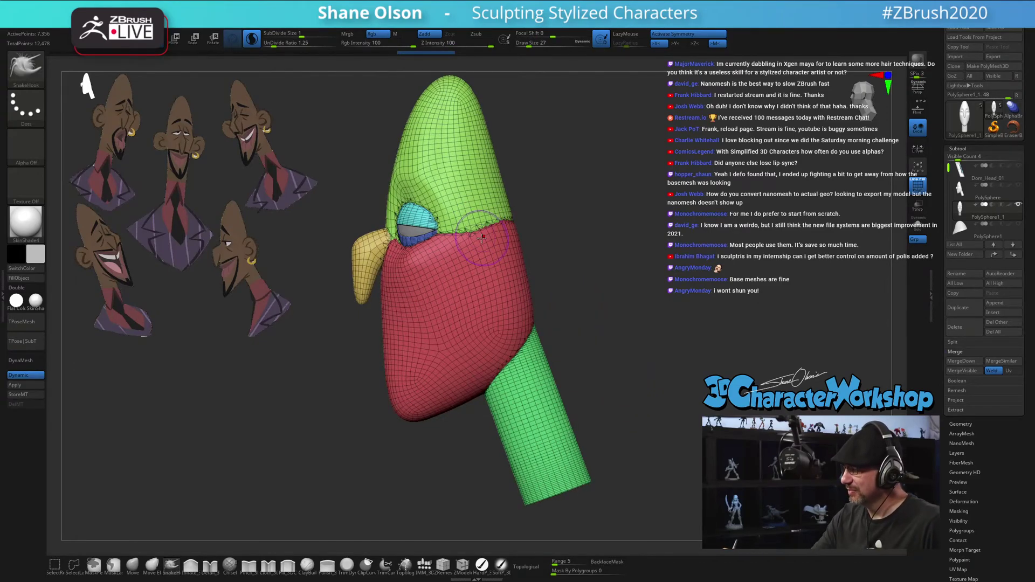
Set the Sculptris SubDivide Size to 0.07579, testing sizes with smoothing strokes on the seam behind the eye
mouse_move(471, 248)
shift+mouse_down()
mouse_move(470, 227)
mouse_move(473, 250)
shift+mouse_up()
key(ctrl+z)
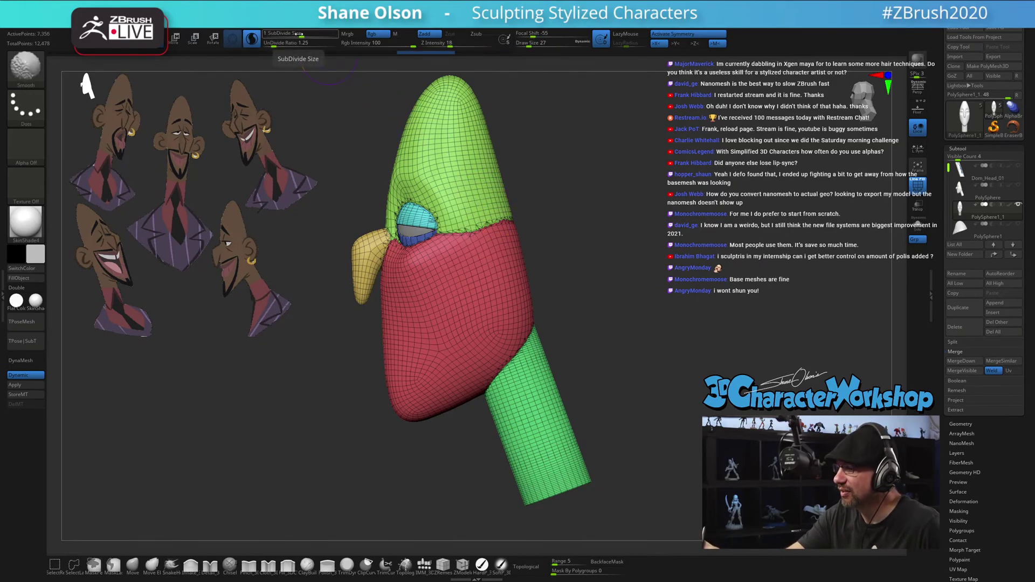
drag(299, 34, 288, 33)
shift+drag(470, 222, 475, 244)
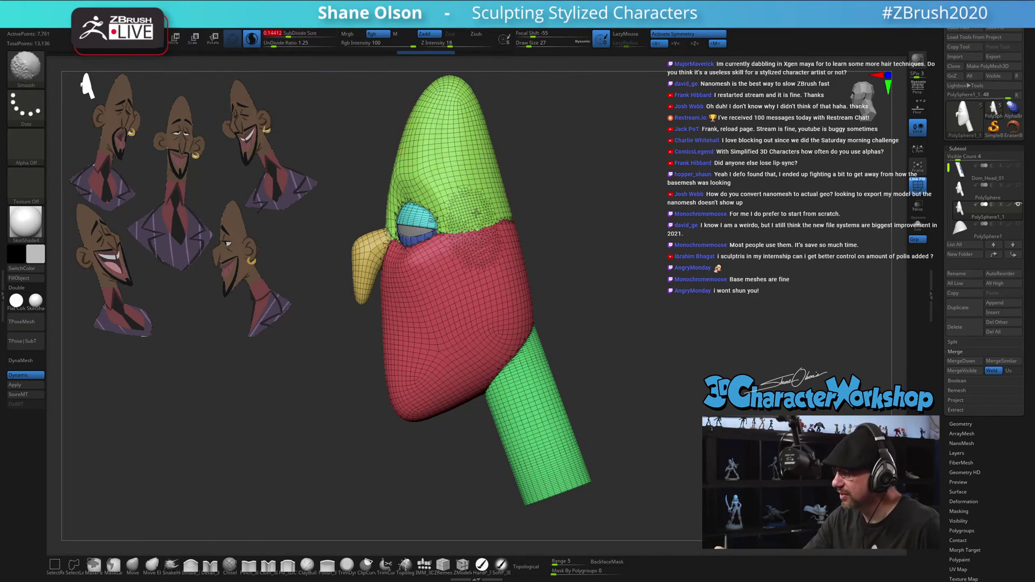
key(ctrl+z)
drag(288, 34, 283, 34)
mouse_move(483, 212)
shift+mouse_down()
mouse_move(491, 237)
mouse_move(465, 209)
shift+mouse_up()
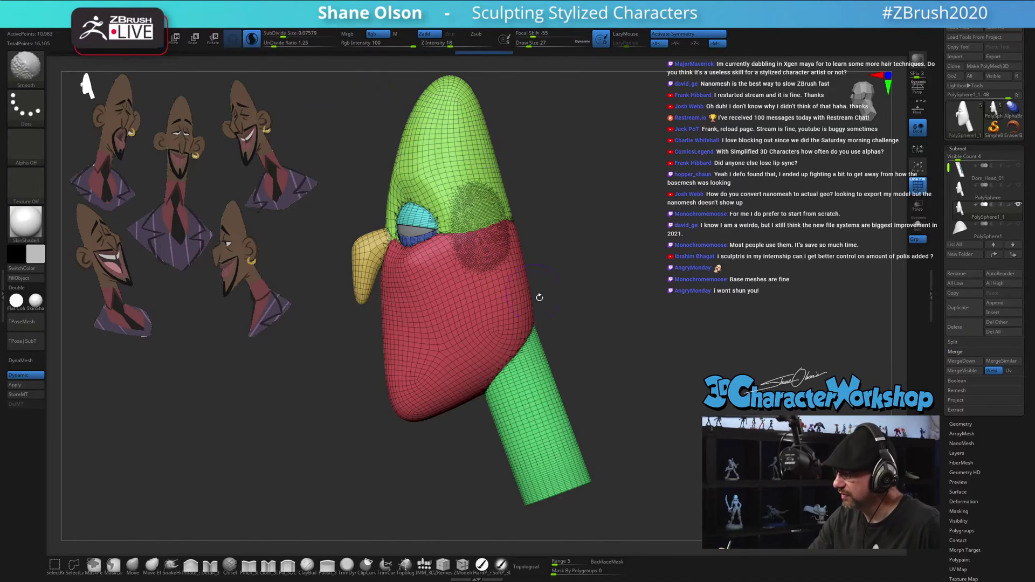
Smooth the mesh across the temple, brow, nose bridge and upper cheek, with the polygroup wireframe hidden
mouse_move(593, 350)
mouse_down()
mouse_move(559, 363)
mouse_move(581, 358)
mouse_move(566, 270)
mouse_move(527, 254)
mouse_up()
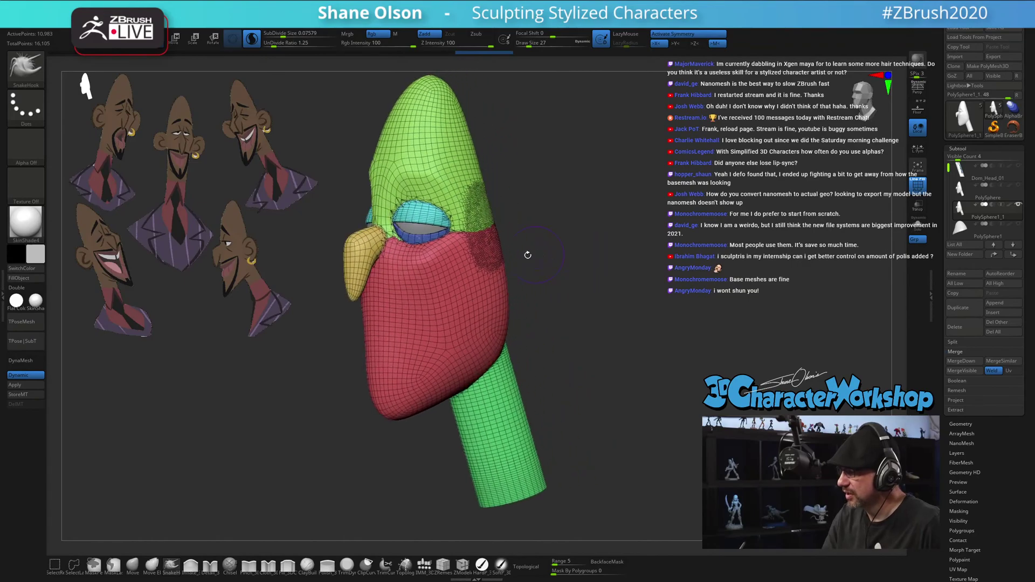
mouse_move(463, 237)
shift+mouse_down()
mouse_move(421, 189)
mouse_move(359, 248)
mouse_move(384, 283)
mouse_move(439, 269)
mouse_move(465, 221)
mouse_move(446, 165)
shift+mouse_up()
mouse_move(626, 408)
mouse_down()
mouse_move(641, 410)
mouse_move(623, 430)
mouse_up()
key(shift+f)
mouse_move(586, 337)
alt+mouse_down()
mouse_move(645, 359)
mouse_move(560, 243)
alt+mouse_up()
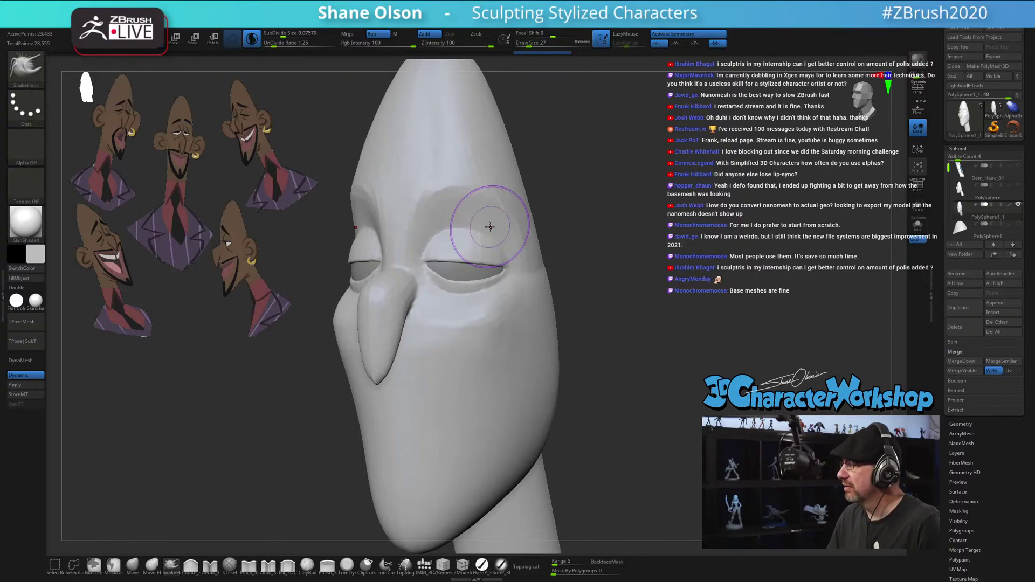
mouse_move(489, 226)
shift+mouse_down()
mouse_move(430, 210)
mouse_move(473, 145)
mouse_move(403, 189)
shift+mouse_up()
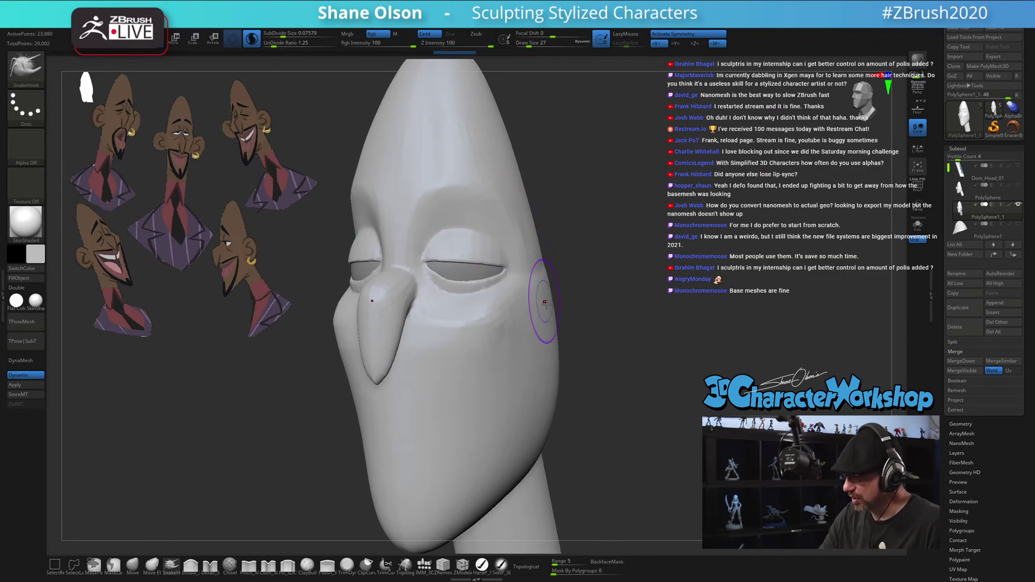
Show the wireframe and undo all smoothing strokes on the merged head
key(shift+f)
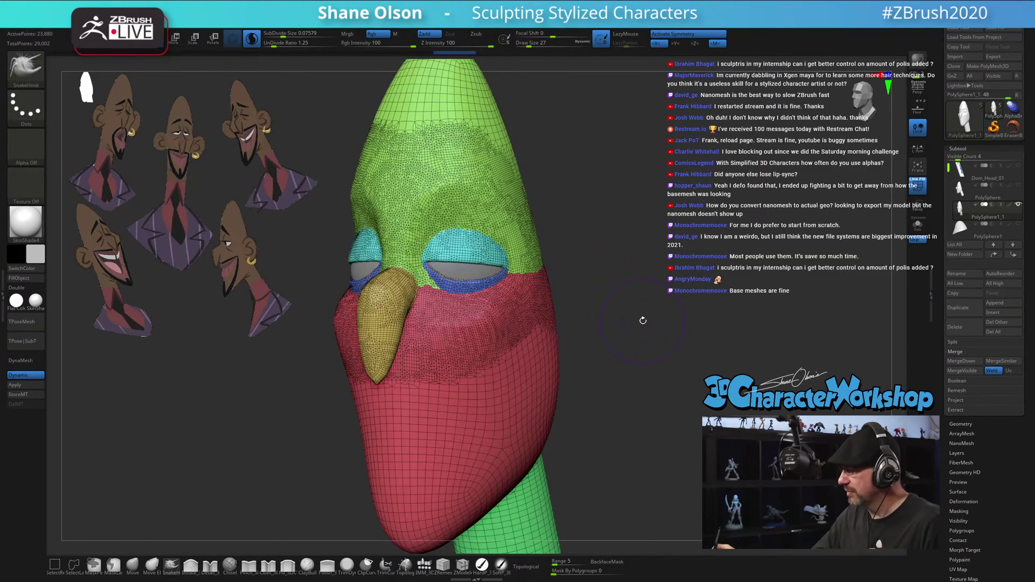
key(ctrl+z)
key(ctrl+z)
key(ctrl+z)
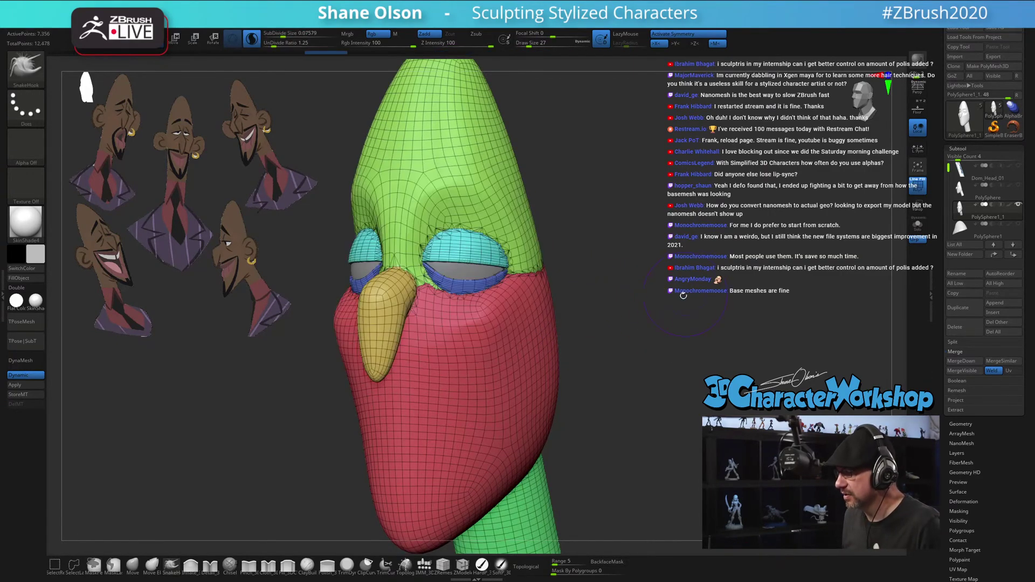
Subdivide the head mesh once and delete its lower subdivision level
mouse_move(642, 322)
mouse_down()
mouse_move(675, 300)
mouse_move(643, 281)
mouse_up()
key(ctrl)
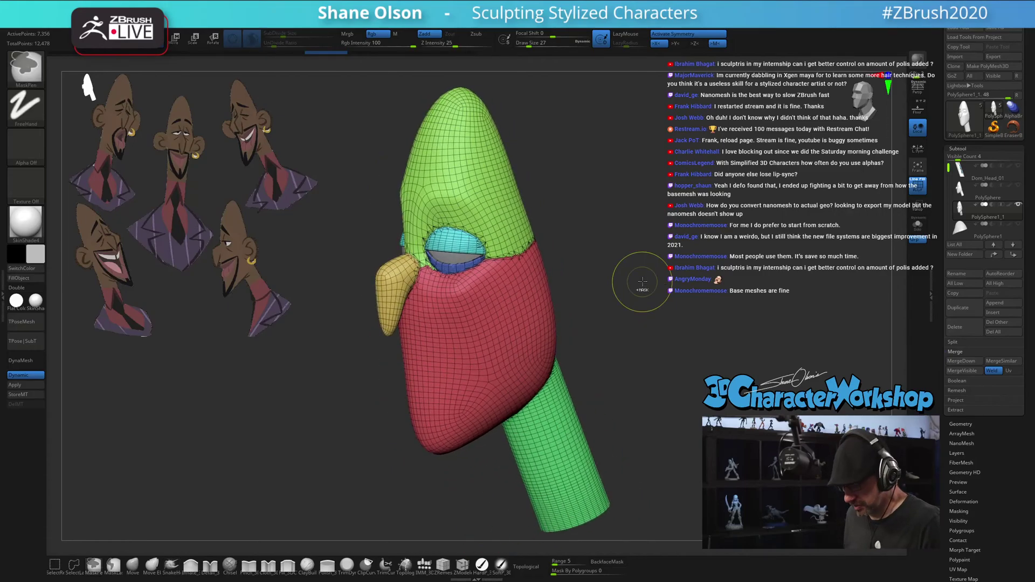
key(ctrl+d)
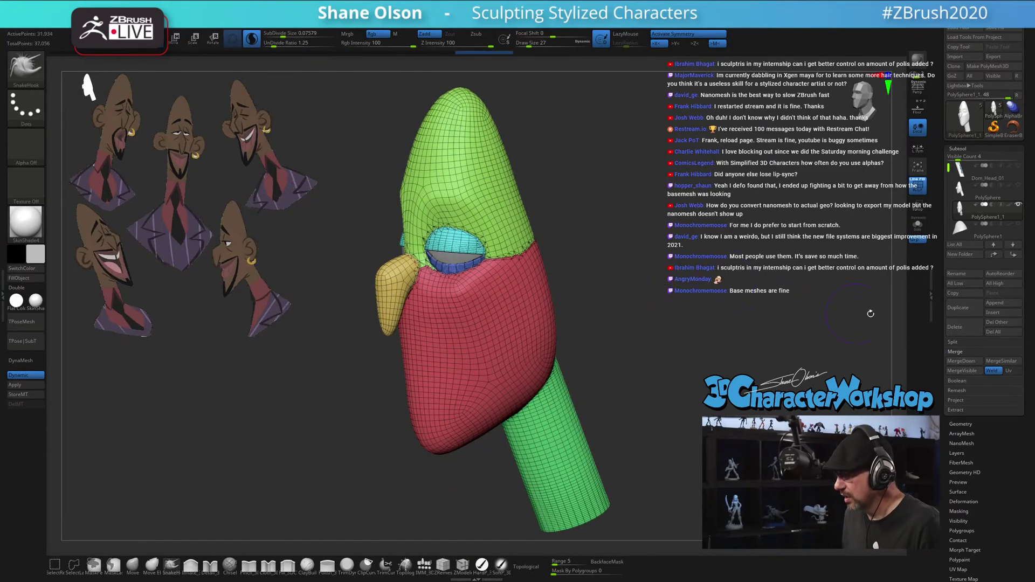
scroll(942, 343, down, 2)
click(963, 384)
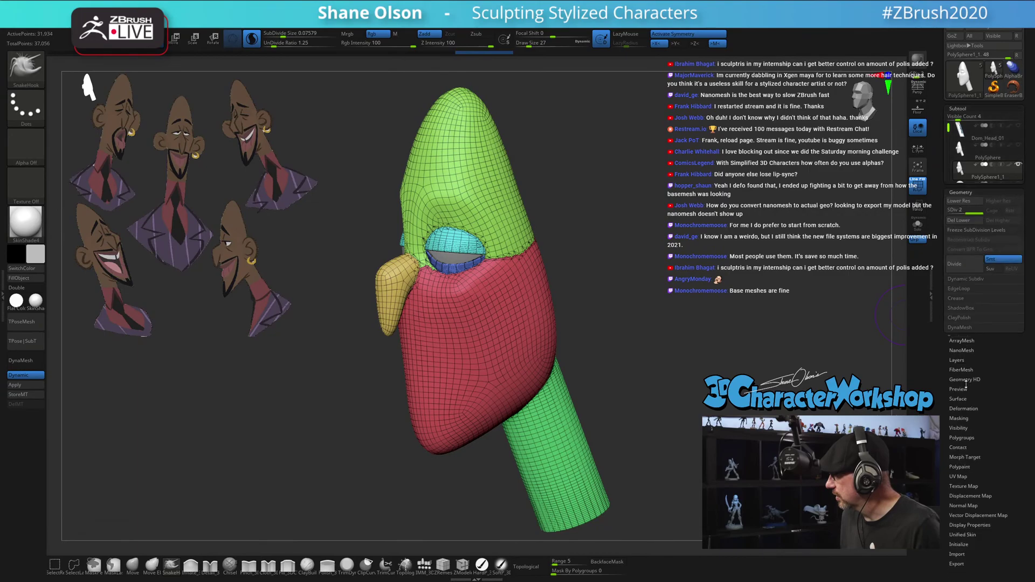
click(959, 151)
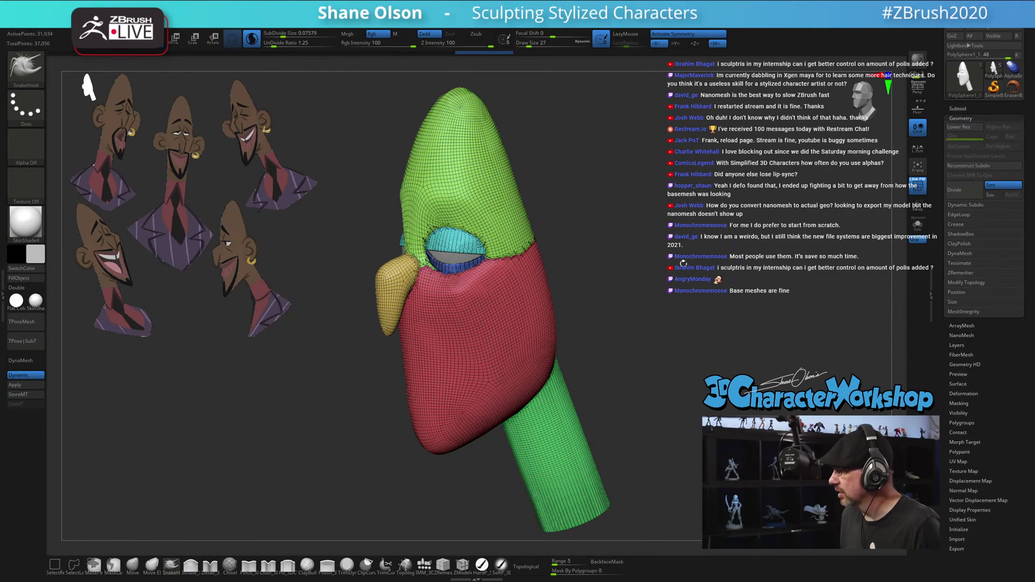
Smooth the seams around the brow, nose bridge and under-eye area, and hide the wireframe
drag(636, 242, 680, 285)
mouse_move(433, 242)
shift+mouse_down()
mouse_move(409, 232)
mouse_move(474, 226)
mouse_move(517, 238)
mouse_move(545, 295)
mouse_move(420, 299)
mouse_move(397, 286)
mouse_move(389, 261)
shift+mouse_up()
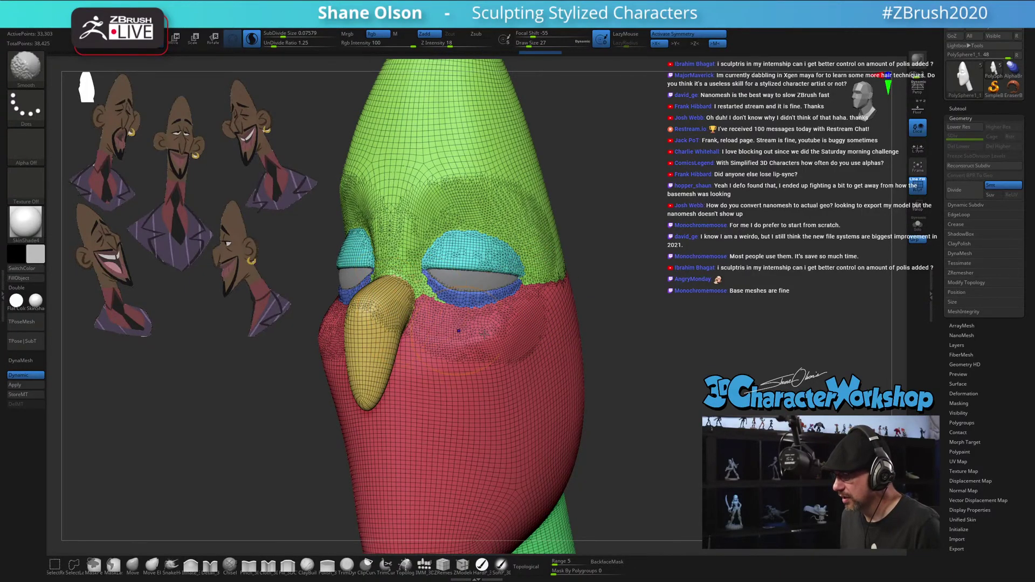
key(shift+f)
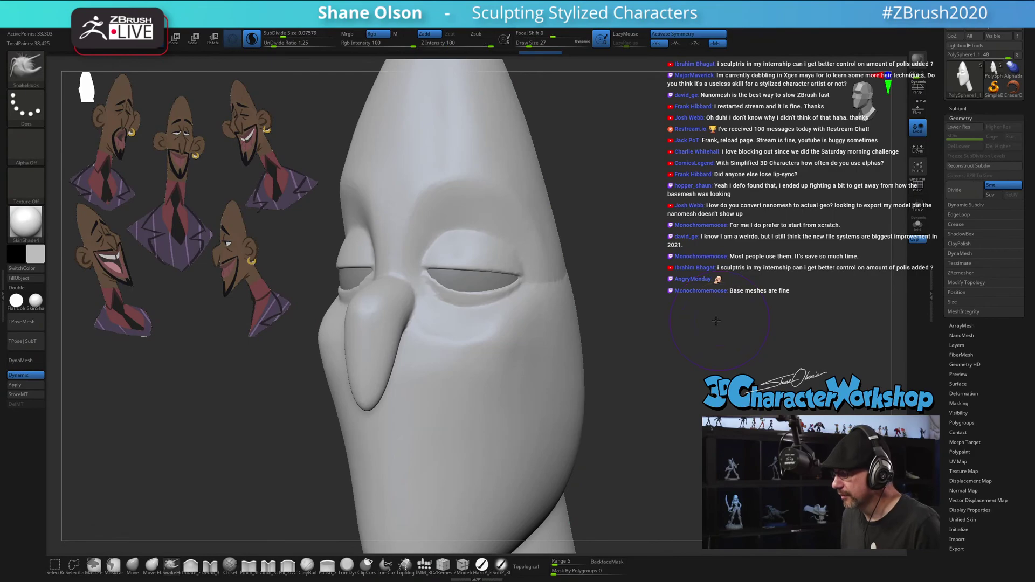
mouse_move(717, 321)
mouse_down()
mouse_move(589, 281)
mouse_move(551, 293)
mouse_up()
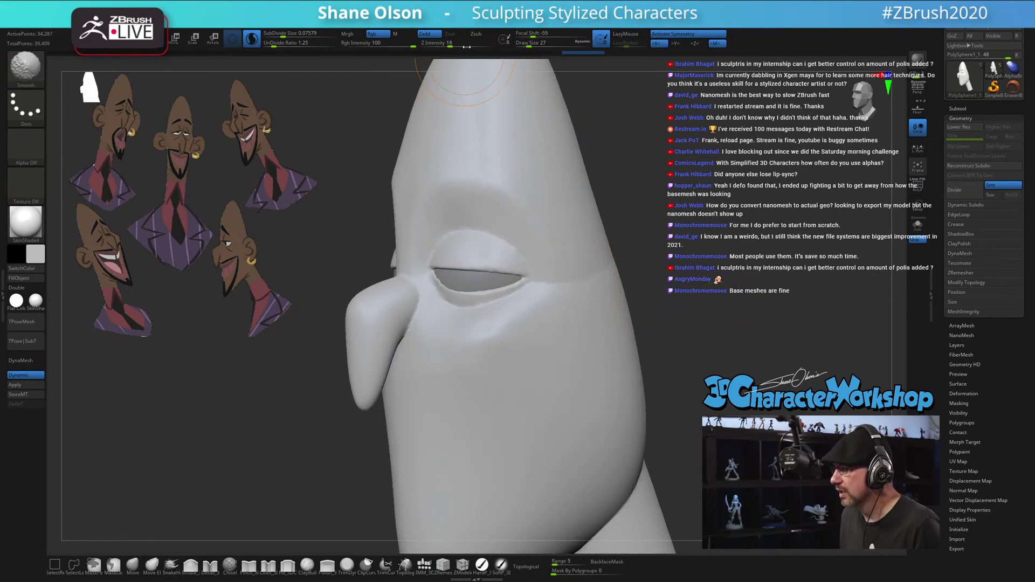
Set the Smooth brush's Z Intensity to 76 and smooth the cheek below the eye and the brow above it
drag(456, 43, 487, 43)
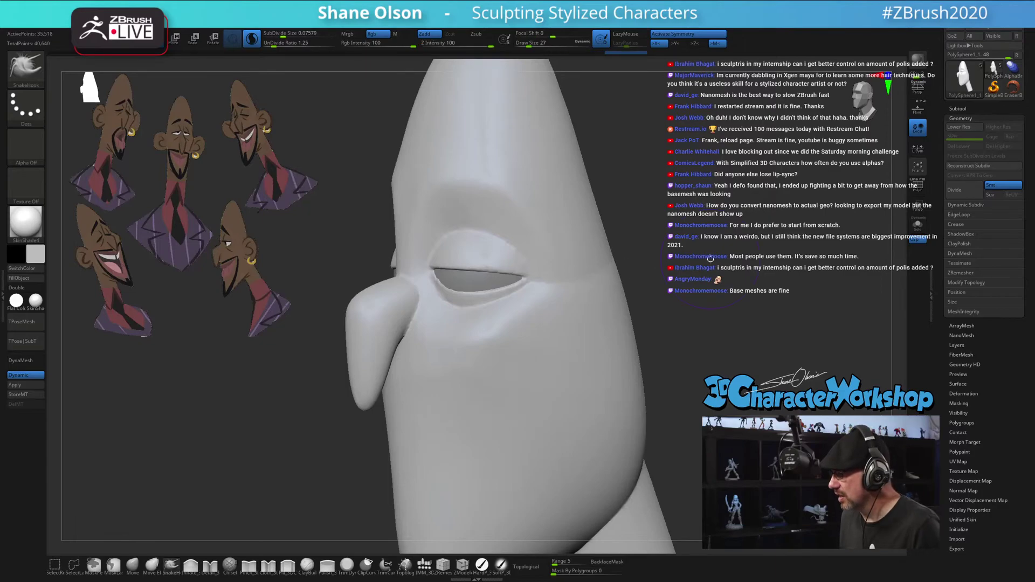
drag(742, 319, 692, 296)
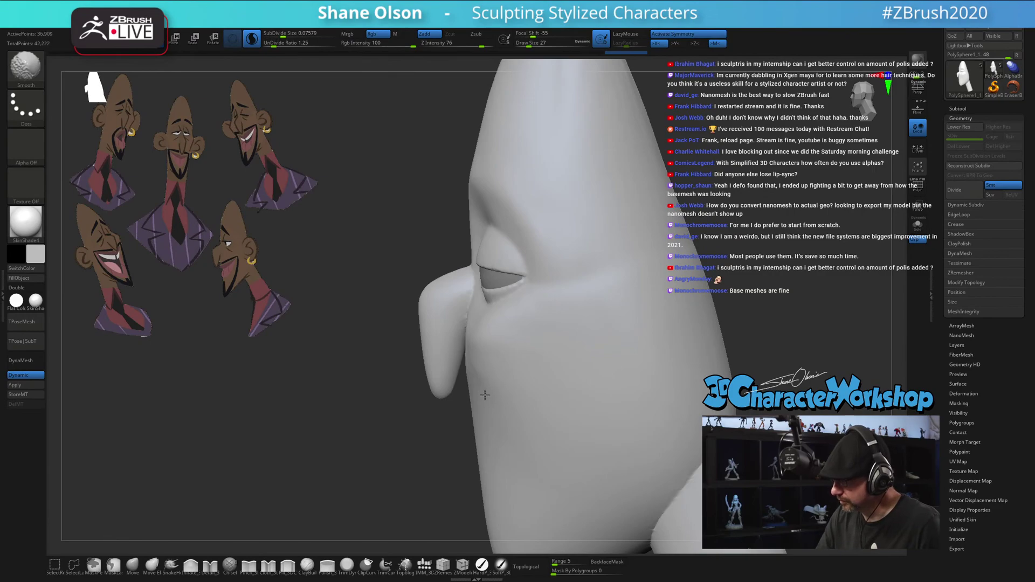
shift+drag(466, 304, 519, 338)
right_drag(529, 354, 543, 326)
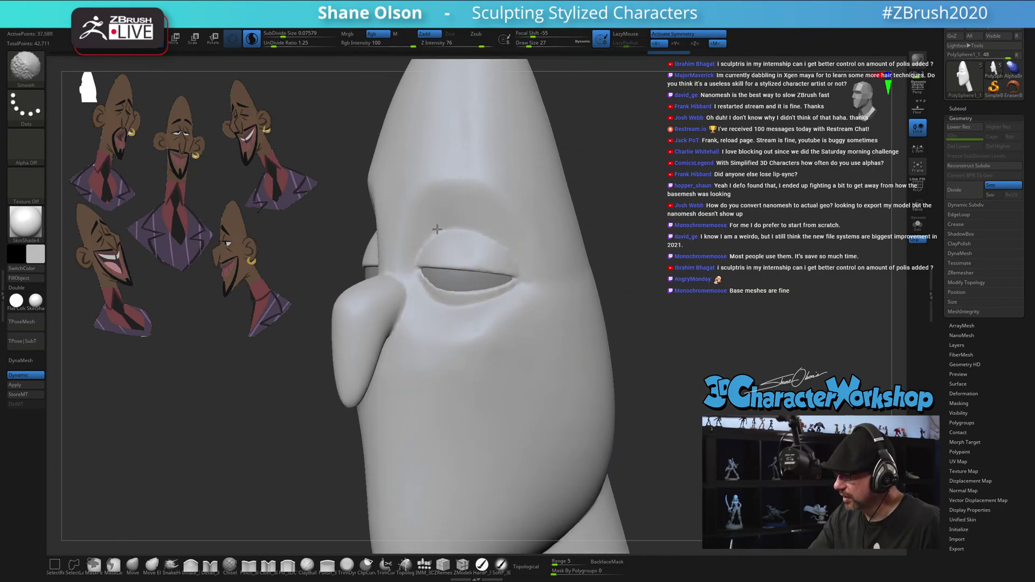
mouse_move(437, 230)
shift+mouse_down()
mouse_move(475, 266)
mouse_move(545, 278)
shift+mouse_up()
mouse_move(545, 278)
right_down()
mouse_move(616, 330)
mouse_move(603, 342)
mouse_move(612, 326)
right_up()
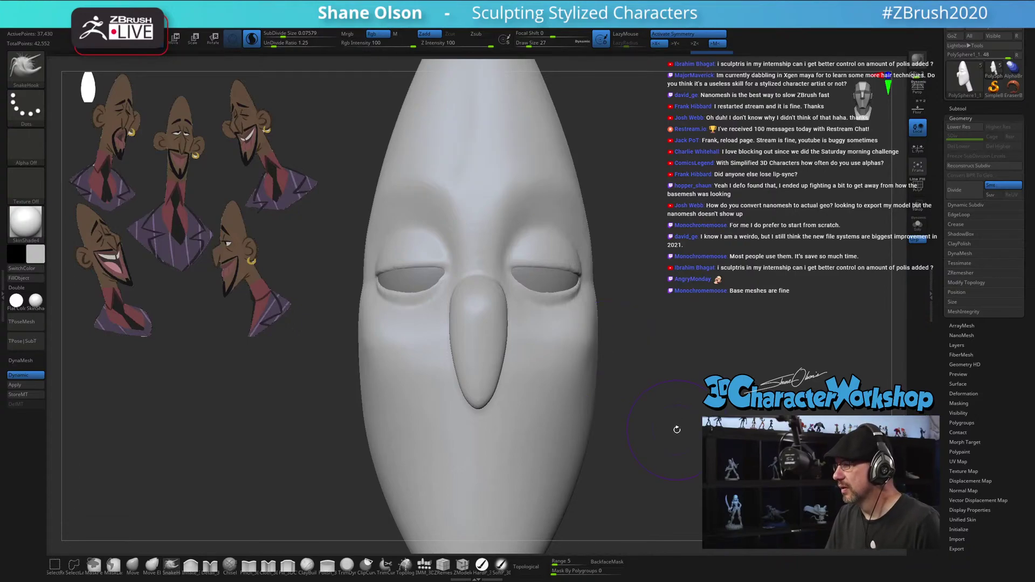
Smooth the brow and blend the outer corner of the eyelids into the side of the face
key(shift)
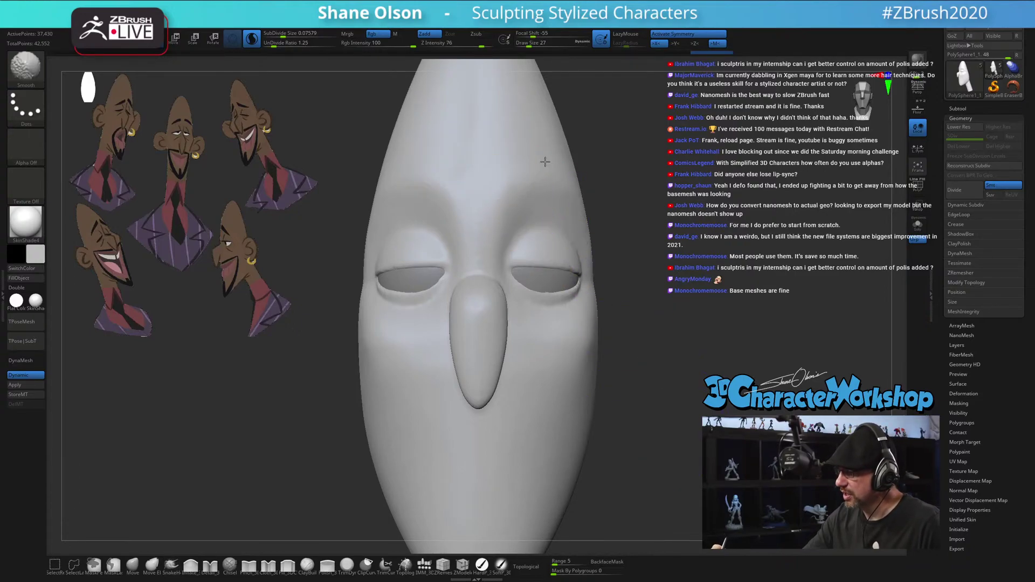
right_drag(597, 177, 610, 257)
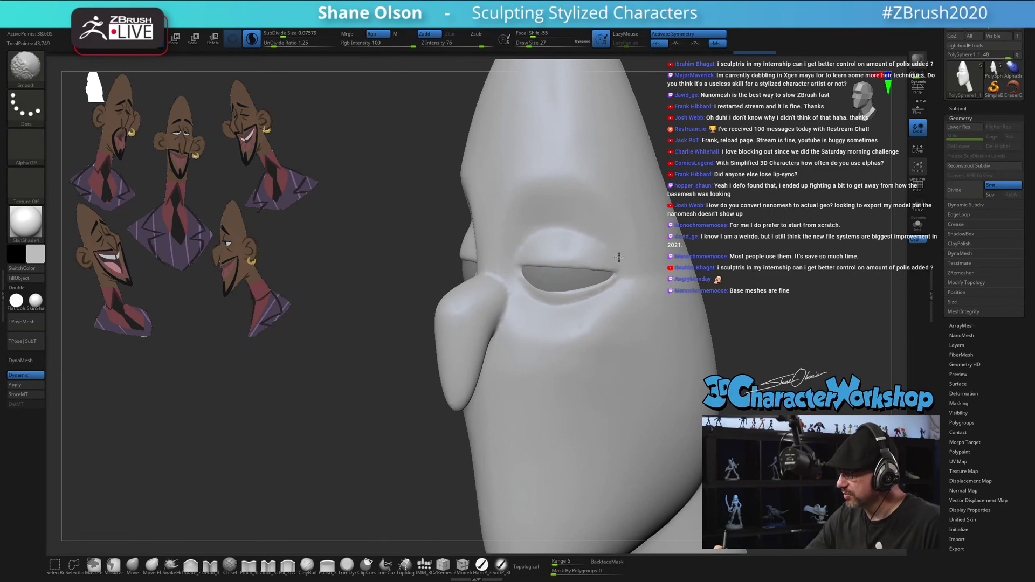
shift+drag(619, 257, 615, 290)
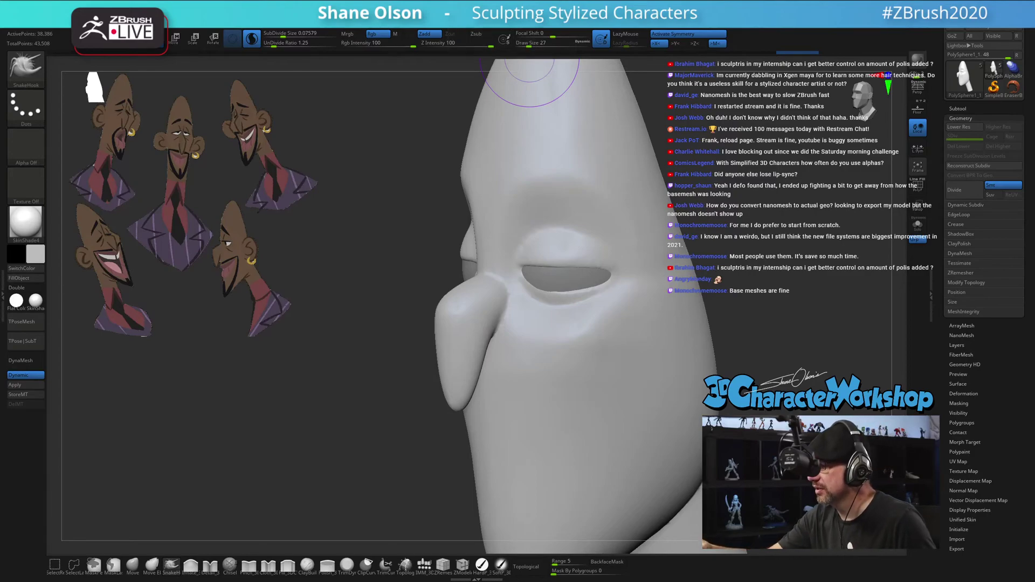
click(441, 24)
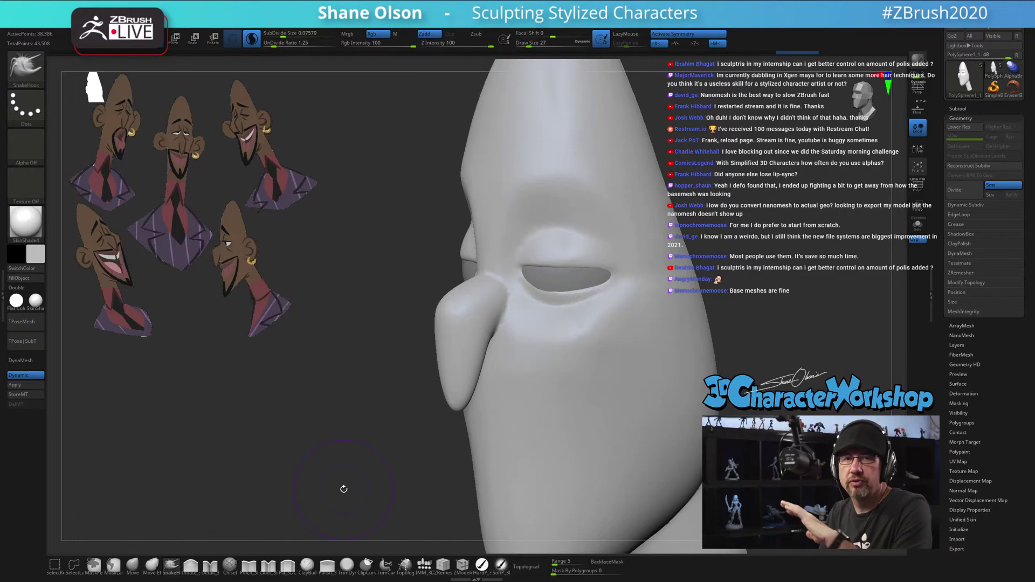
Set the draw size to 18, smooth the outer part of the lower eyelid, and show the wireframe
mouse_move(774, 364)
mouse_down()
mouse_move(687, 393)
mouse_move(690, 404)
mouse_up()
key(s)
key(shift)
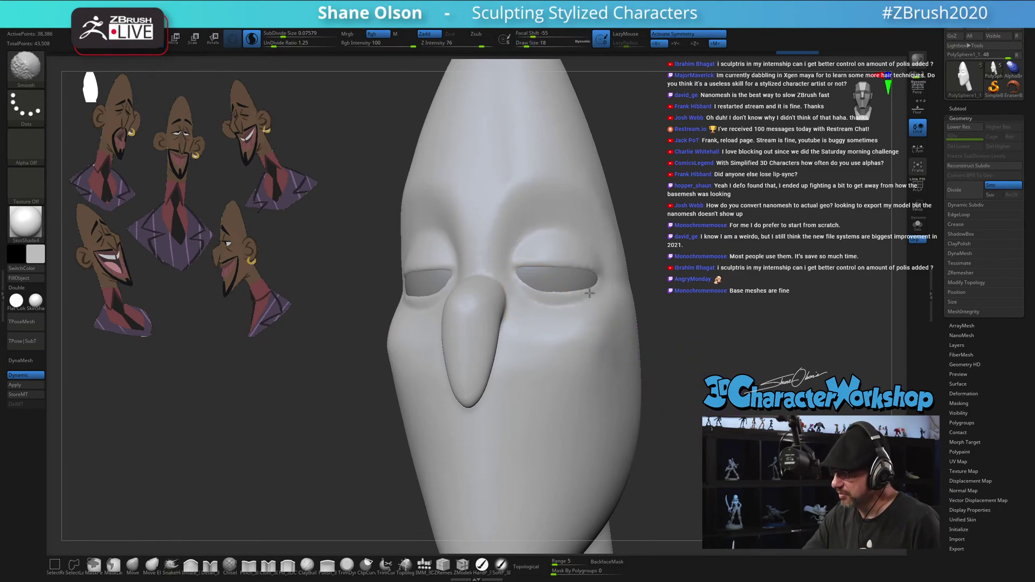
drag(654, 354, 605, 300)
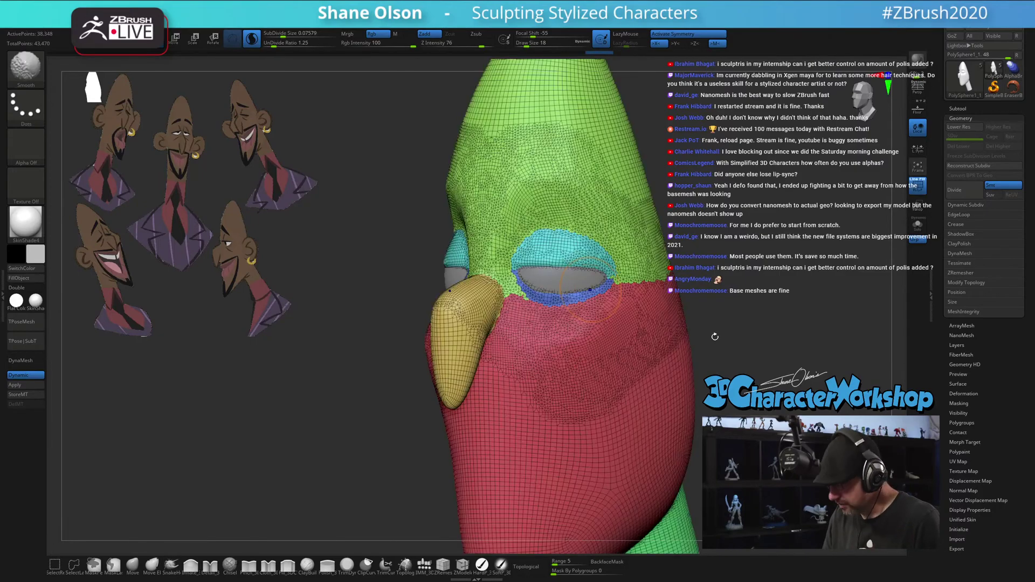
Work over the cheek, jaw and chin with the SnakeHook and Smooth brushes to refine the mesh of the lower face
key(shift+f)
key(shift+f)
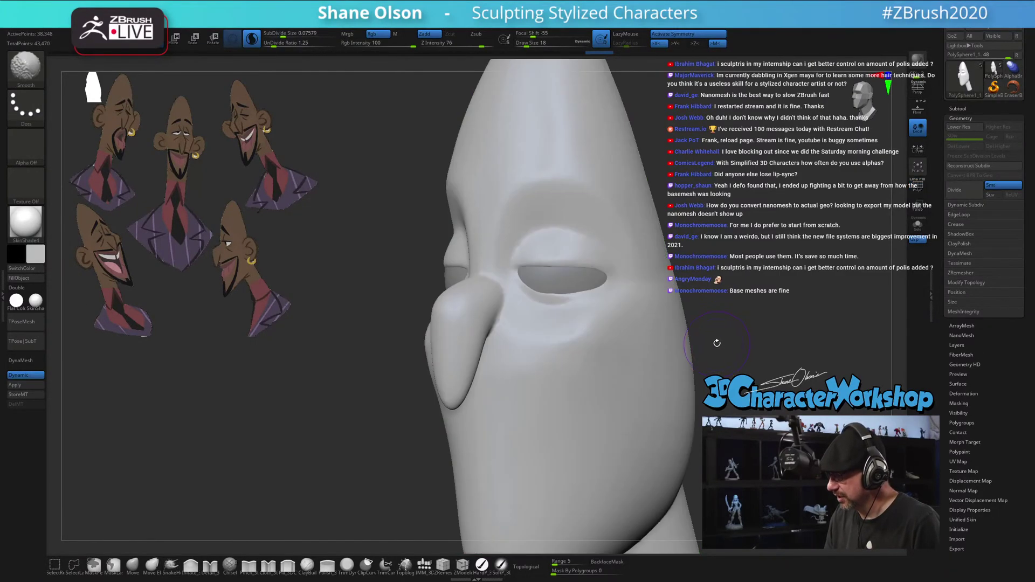
mouse_move(690, 351)
mouse_down()
mouse_move(707, 332)
mouse_move(698, 360)
mouse_move(700, 350)
mouse_up()
key(shift+f)
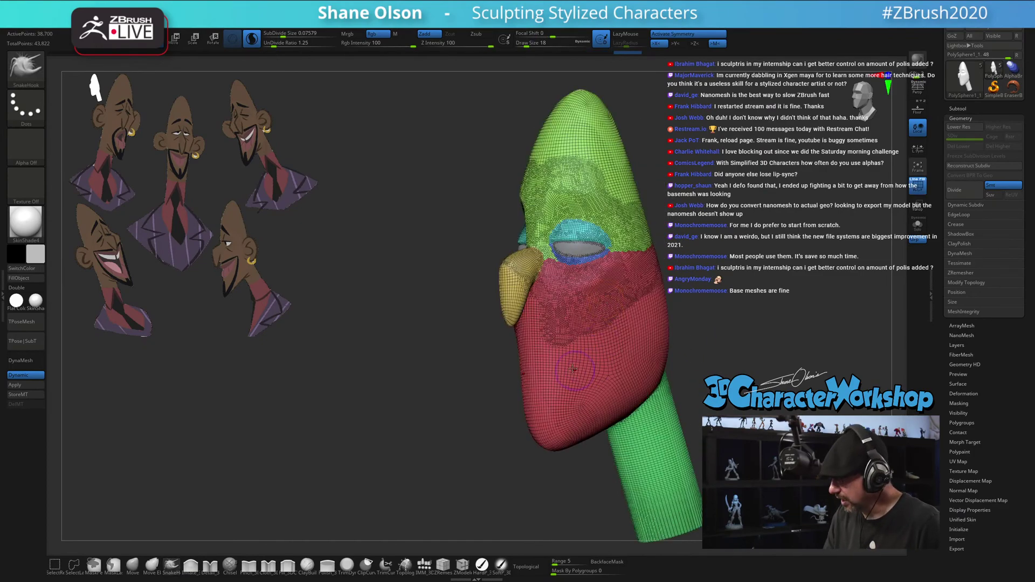
mouse_move(535, 332)
mouse_down()
mouse_move(545, 399)
mouse_move(577, 362)
mouse_move(618, 339)
mouse_move(627, 349)
mouse_move(568, 423)
mouse_move(536, 419)
mouse_up()
shift+drag(634, 373, 648, 288)
mouse_move(731, 358)
mouse_down()
mouse_move(710, 371)
mouse_move(711, 334)
mouse_move(677, 322)
mouse_up()
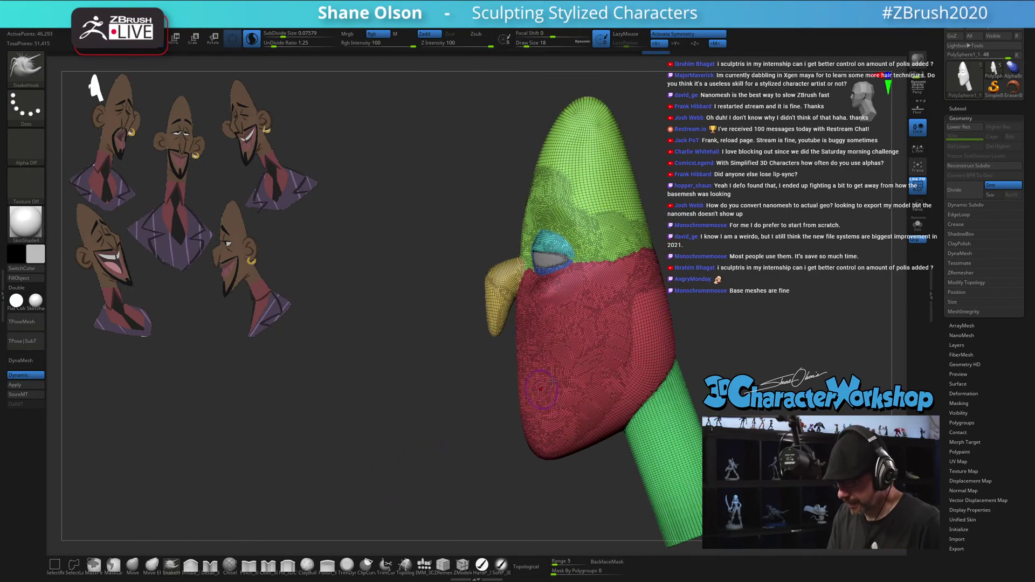
Choose the MaskLasso brush and mask a thin, upward-curving mouth slit across the face below the nose
key(ctrl)
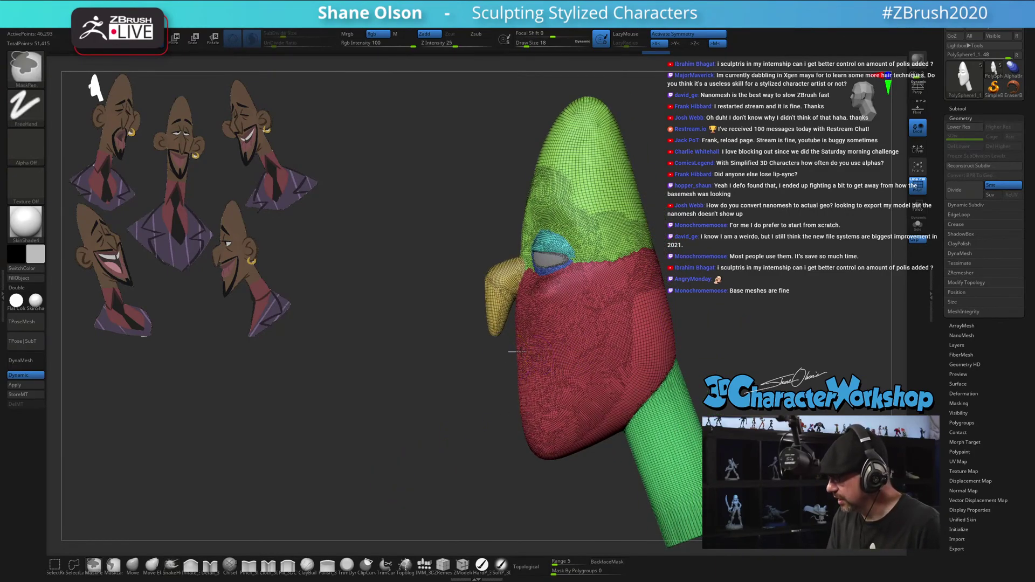
click(114, 565)
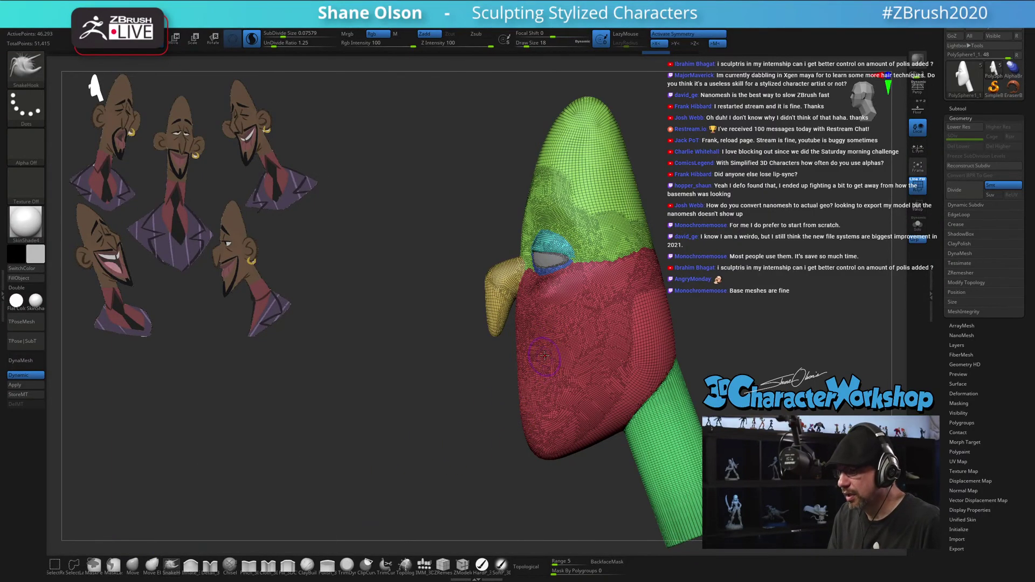
key(ctrl)
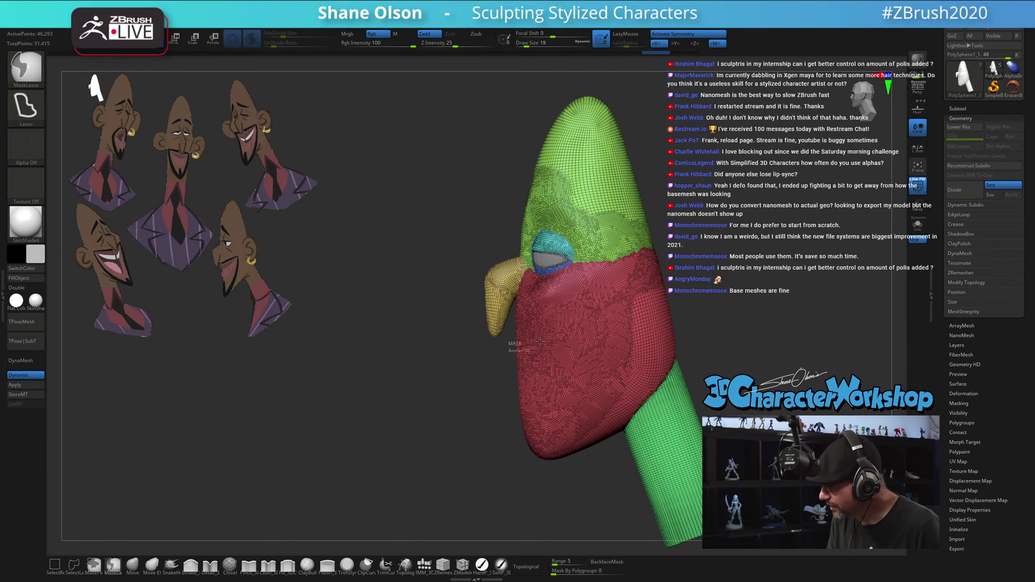
drag(574, 322, 571, 326)
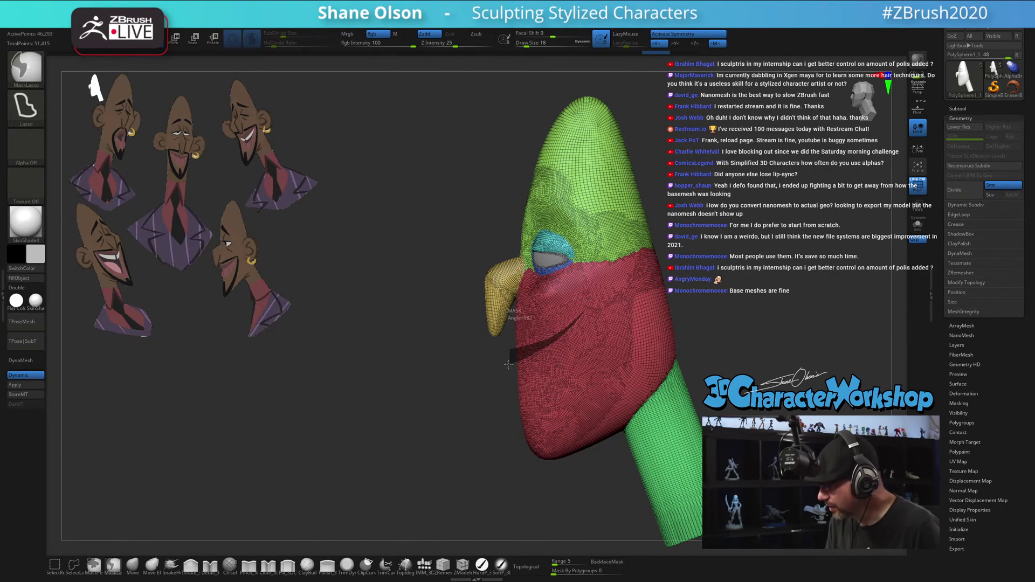
ctrl+drag(508, 364, 506, 365)
Trim the thin outer tip off the mouth mask and turn the masked area into its own polygroup
mouse_move(528, 456)
mouse_down()
mouse_move(575, 438)
mouse_move(606, 400)
mouse_move(570, 426)
mouse_move(607, 384)
mouse_move(606, 402)
mouse_move(664, 364)
mouse_move(656, 367)
mouse_up()
drag(411, 305, 642, 327)
mouse_move(506, 398)
alt+mouse_down()
mouse_move(492, 406)
mouse_move(497, 443)
alt+mouse_up()
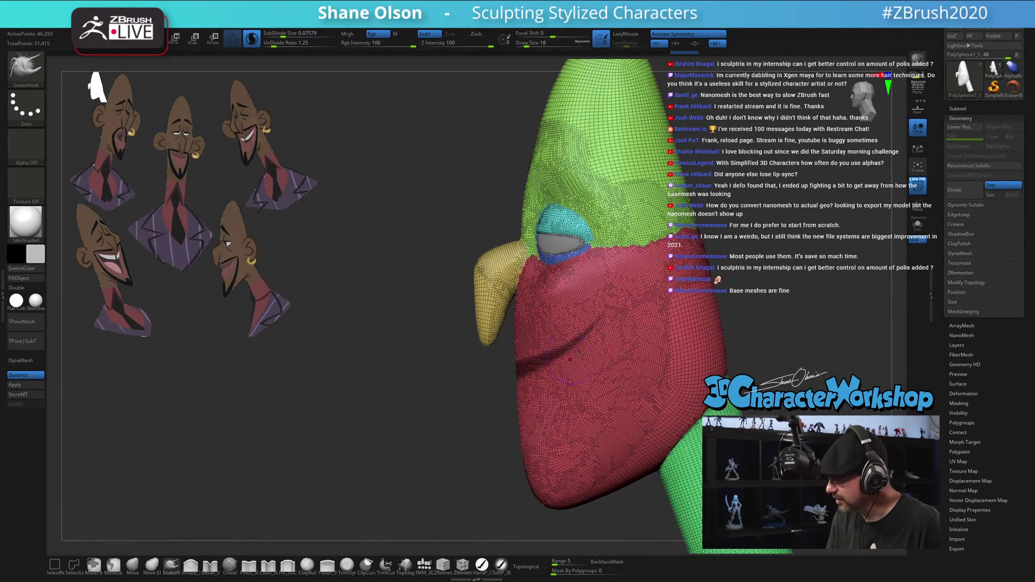
mouse_move(618, 323)
ctrl+mouse_down()
mouse_move(620, 305)
mouse_move(599, 302)
mouse_move(567, 384)
ctrl+mouse_up()
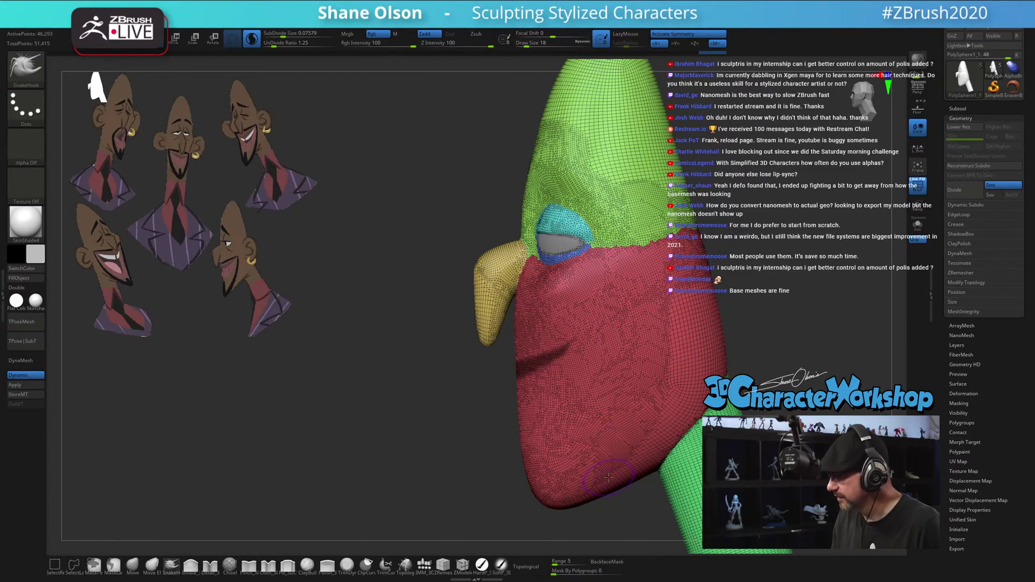
right_drag(592, 420, 619, 386)
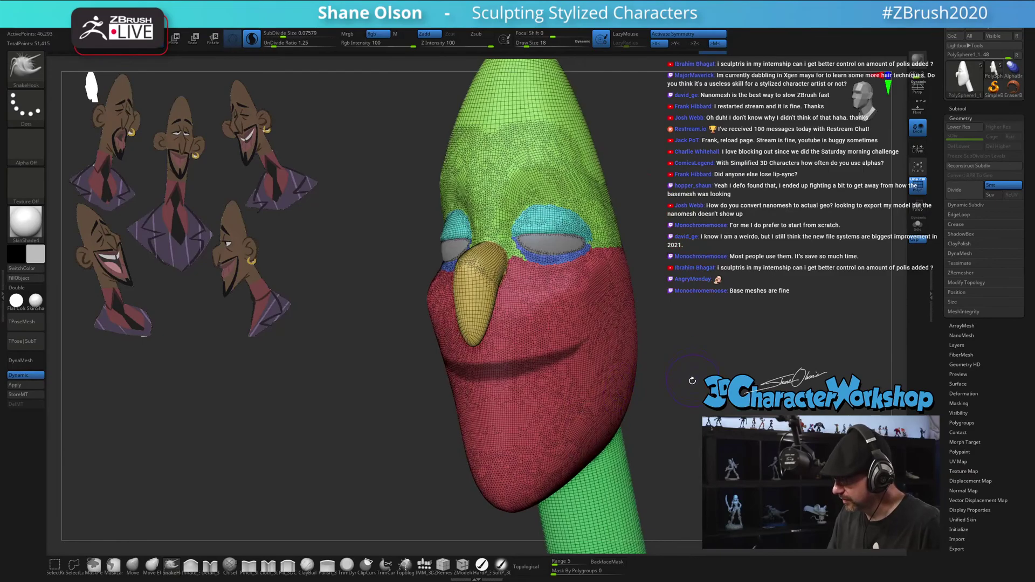
key(ctrl+w)
right_drag(686, 377, 703, 378)
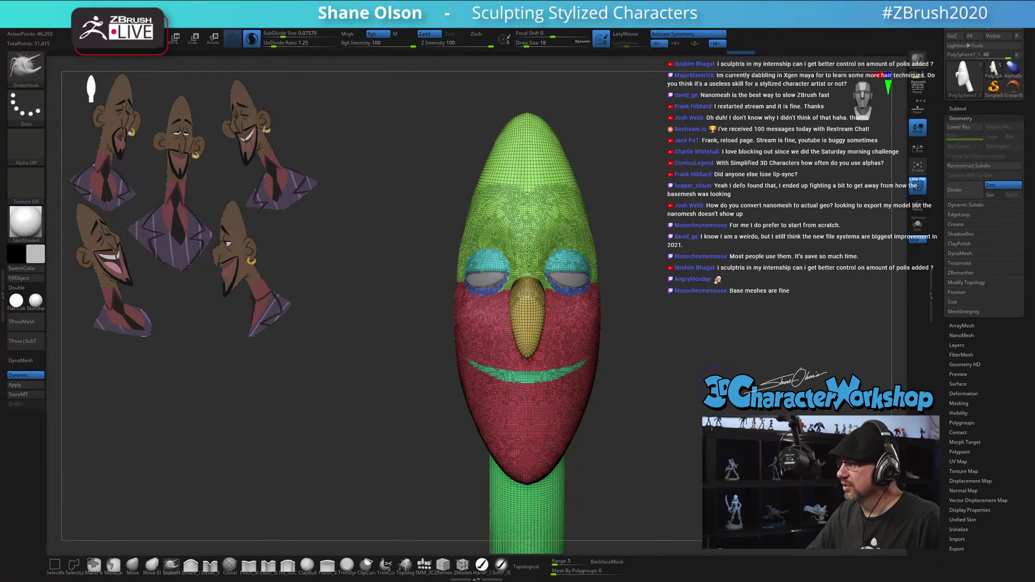
Lasso a new mask over the mouth strip to even out its ragged upper edge
right_drag(710, 314, 629, 331)
right_drag(362, 315, 375, 356)
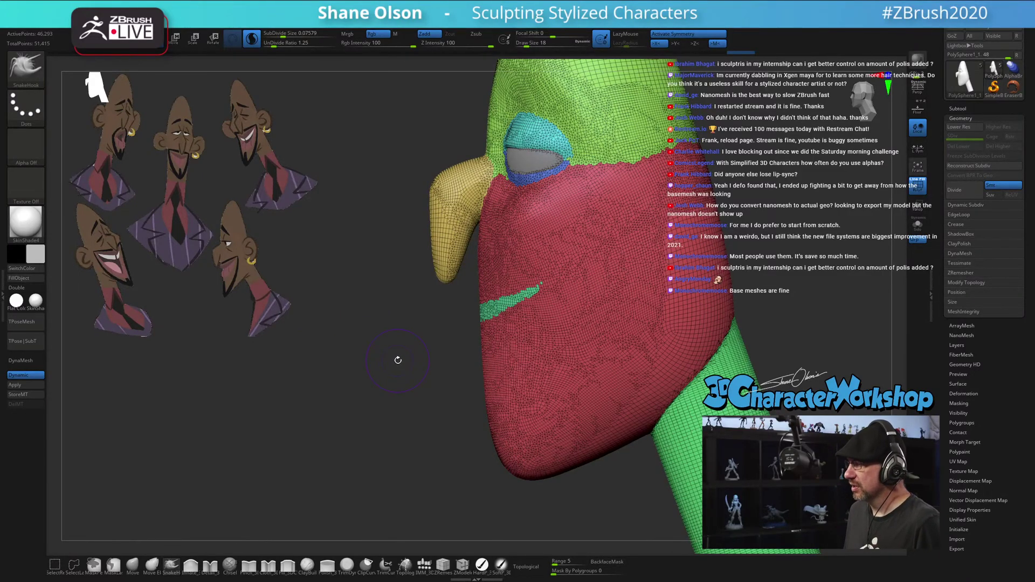
right_drag(398, 360, 448, 330)
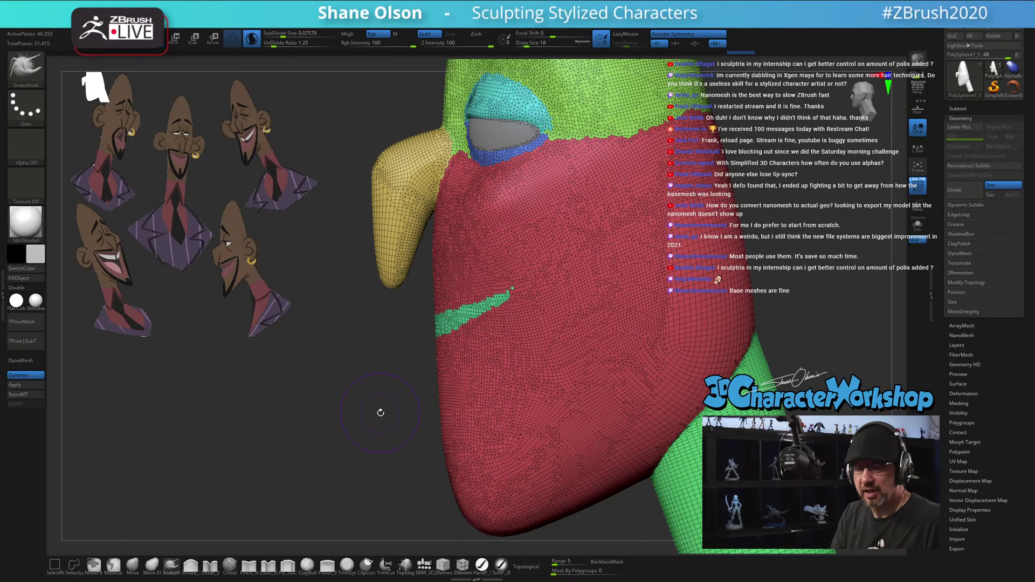
ctrl+right_drag(377, 416, 376, 444)
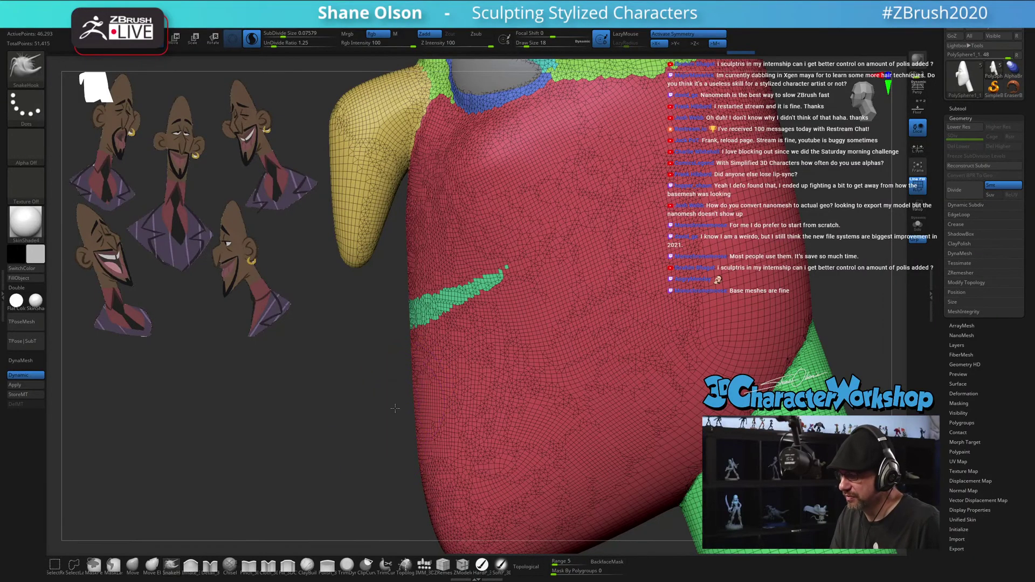
drag(395, 408, 390, 439)
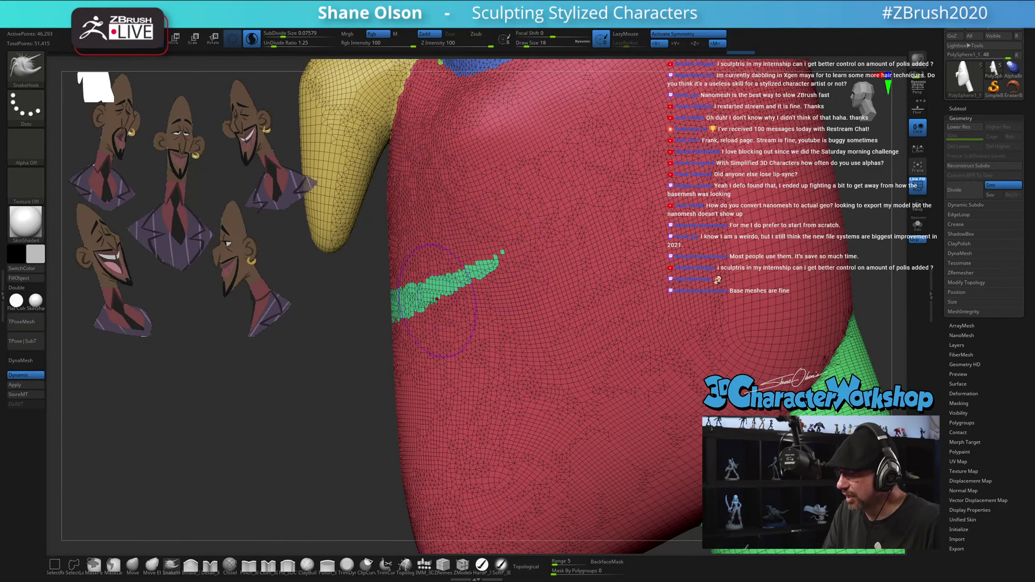
key(ctrl)
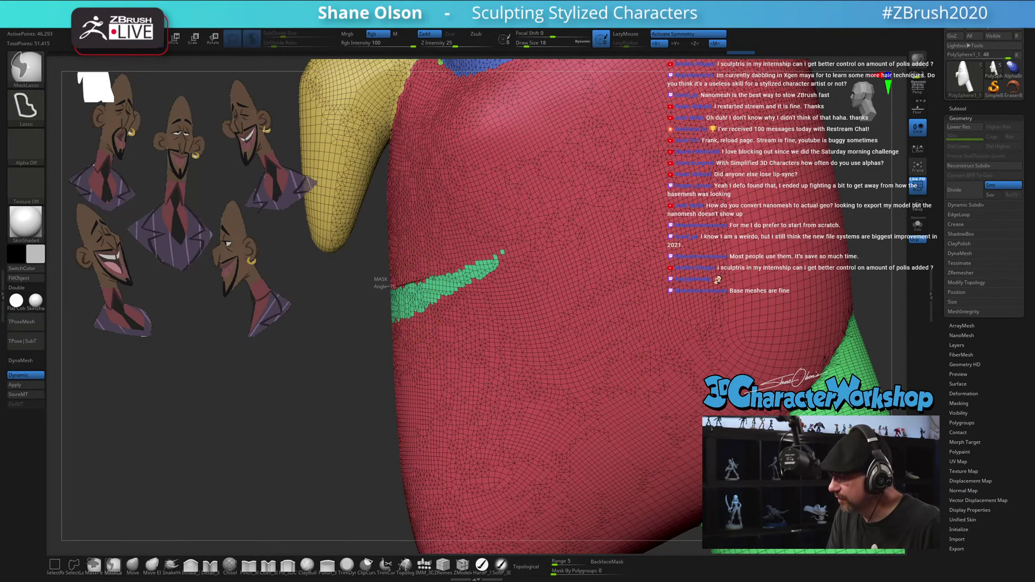
mouse_move(433, 275)
ctrl+mouse_down()
mouse_move(486, 252)
mouse_move(499, 260)
mouse_move(377, 324)
ctrl+mouse_up()
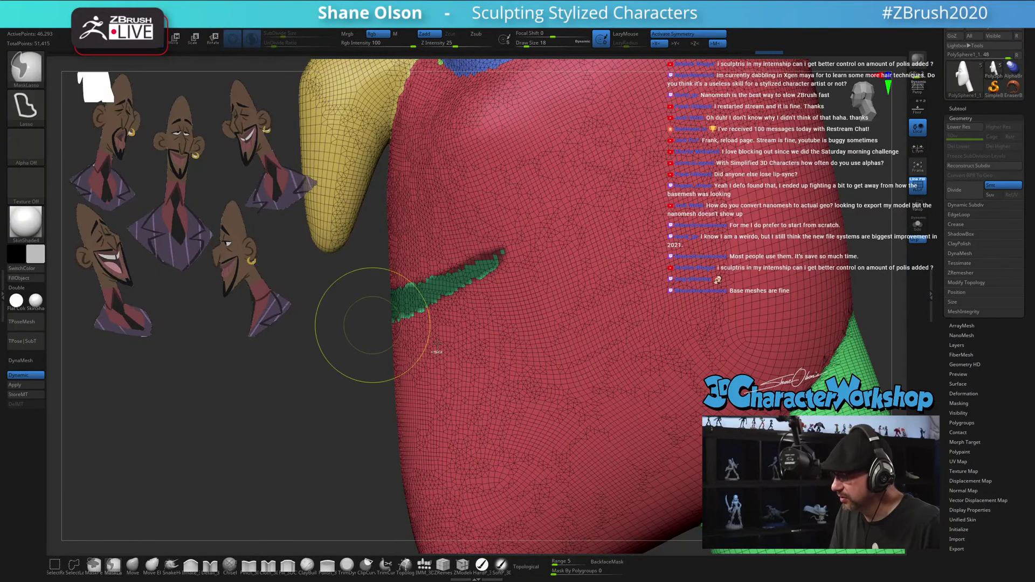
Group the extra masked faces along the mouth's edge, isolate them with the mouth strip, and combine both into one polygroup
ctrl+shift+click(438, 290)
ctrl+shift+click(419, 389)
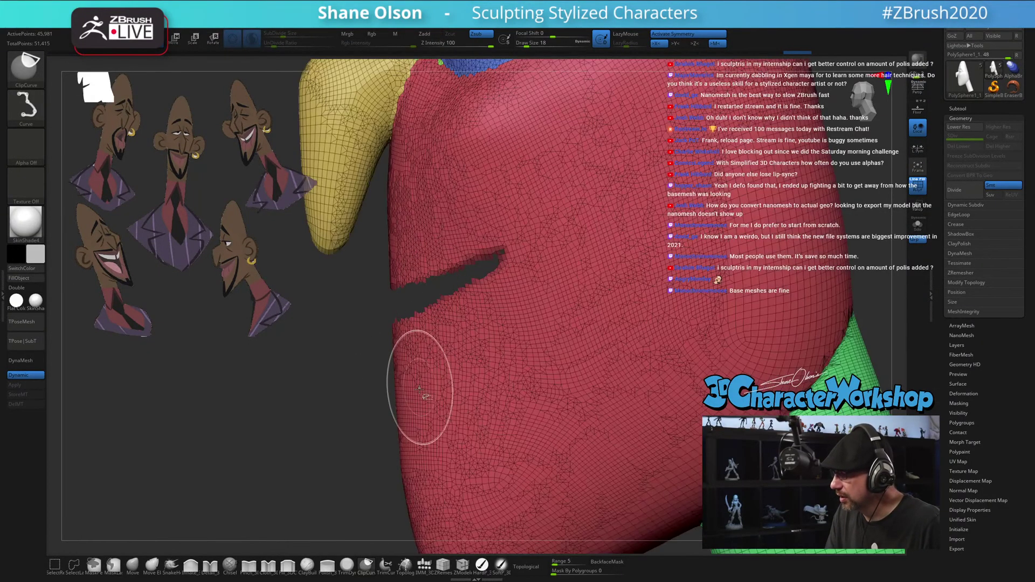
key(ctrl+w)
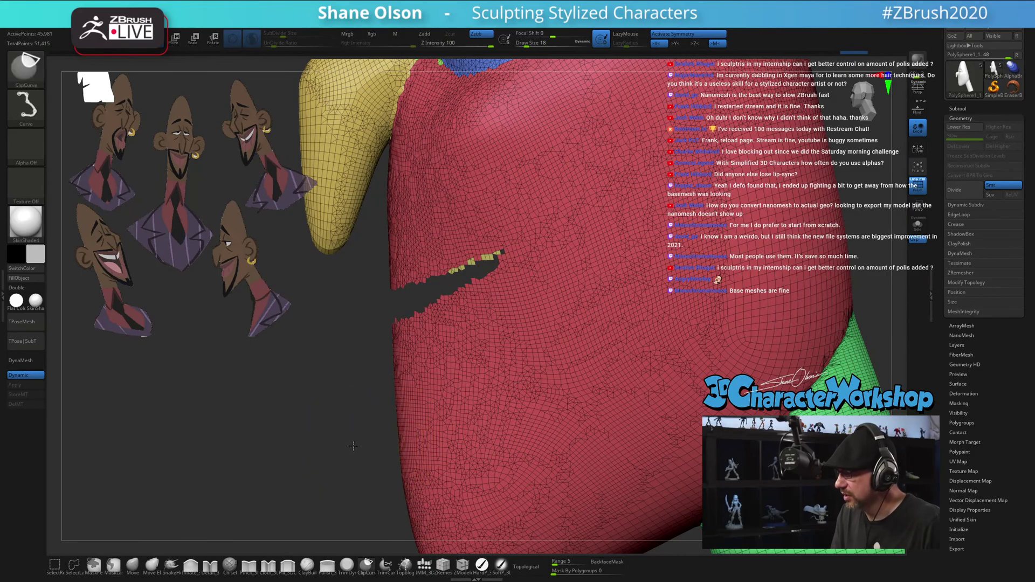
ctrl+shift+click(353, 446)
ctrl+shift+click(487, 287)
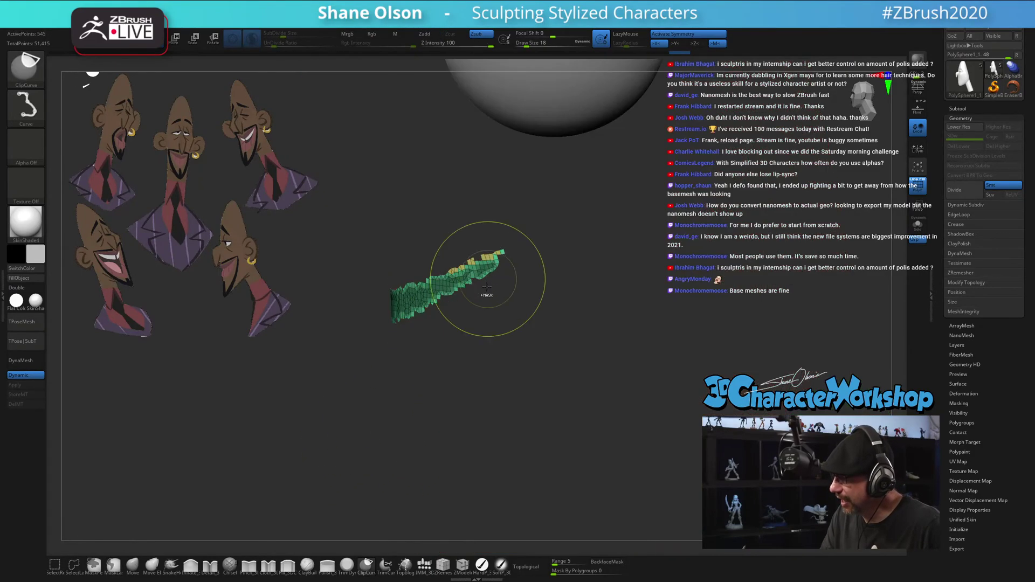
key(ctrl+w)
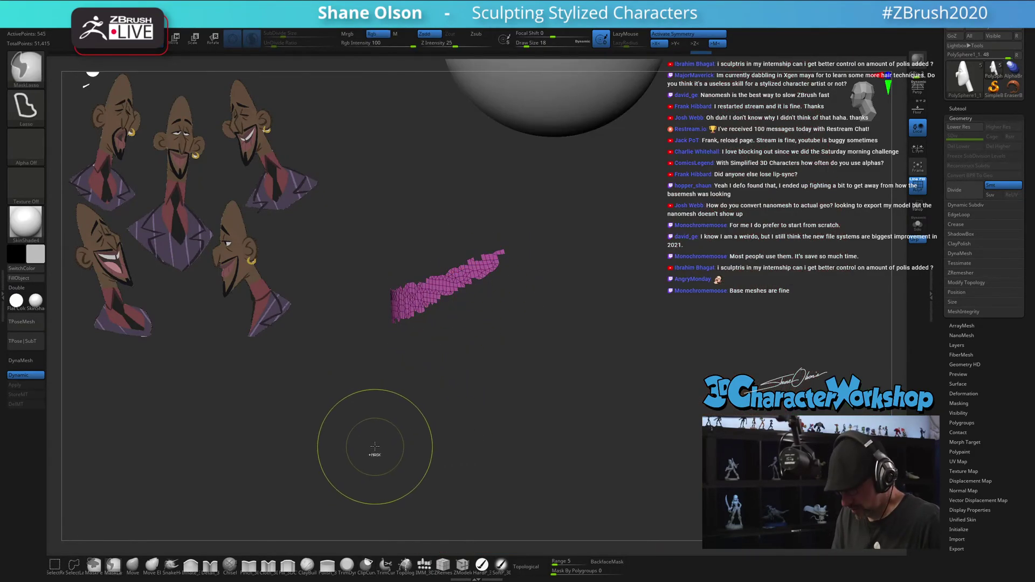
ctrl+shift+click(358, 433)
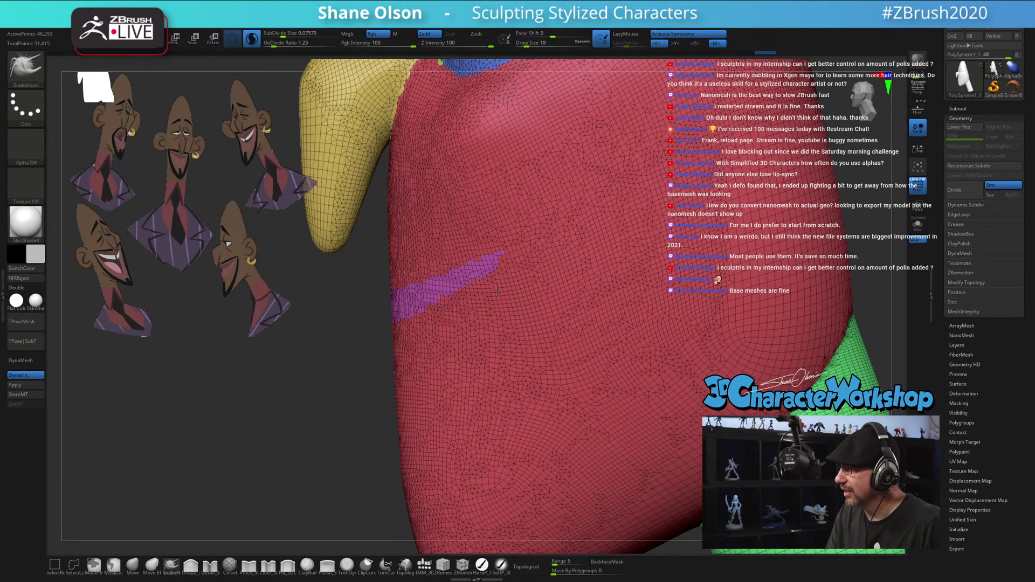
With ZModeler at draw size 12, set QMesh to target Polygroup All and push the mouth polygroup inward to form a cavity
ctrl+right_drag(498, 281, 496, 295)
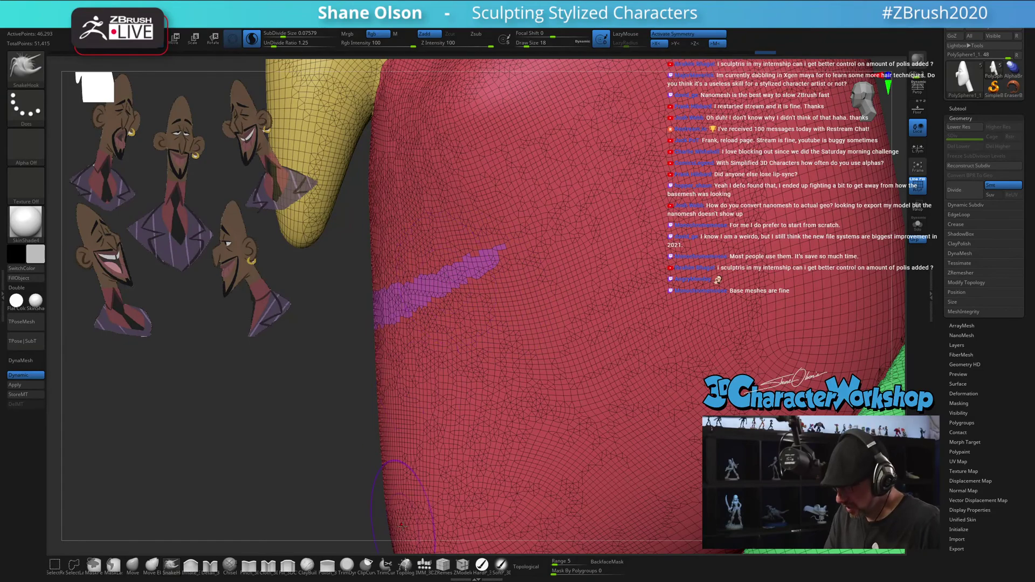
ctrl+right_drag(450, 348, 371, 525)
click(462, 565)
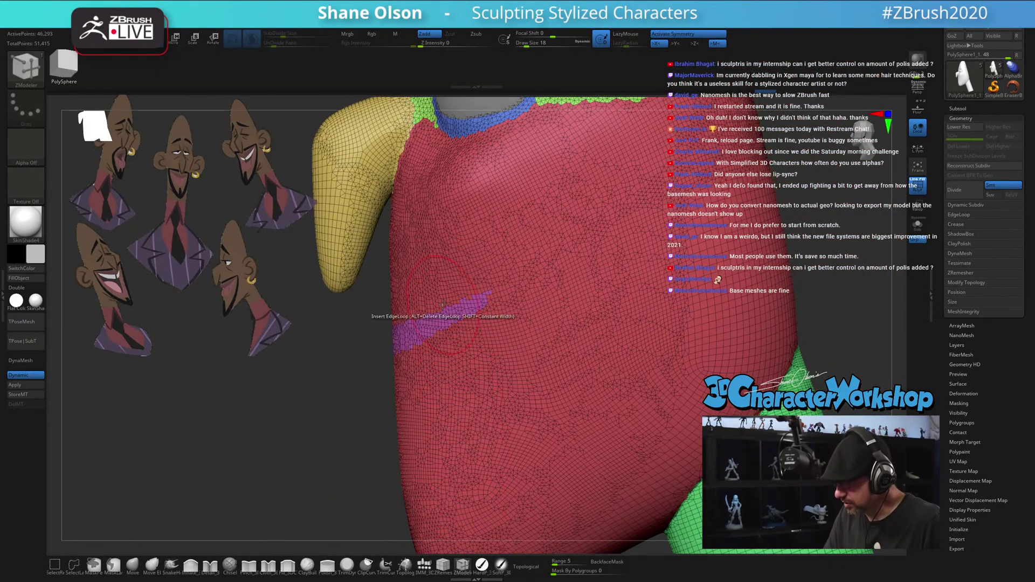
ctrl+right_drag(436, 311, 362, 397)
key(bracketleft)
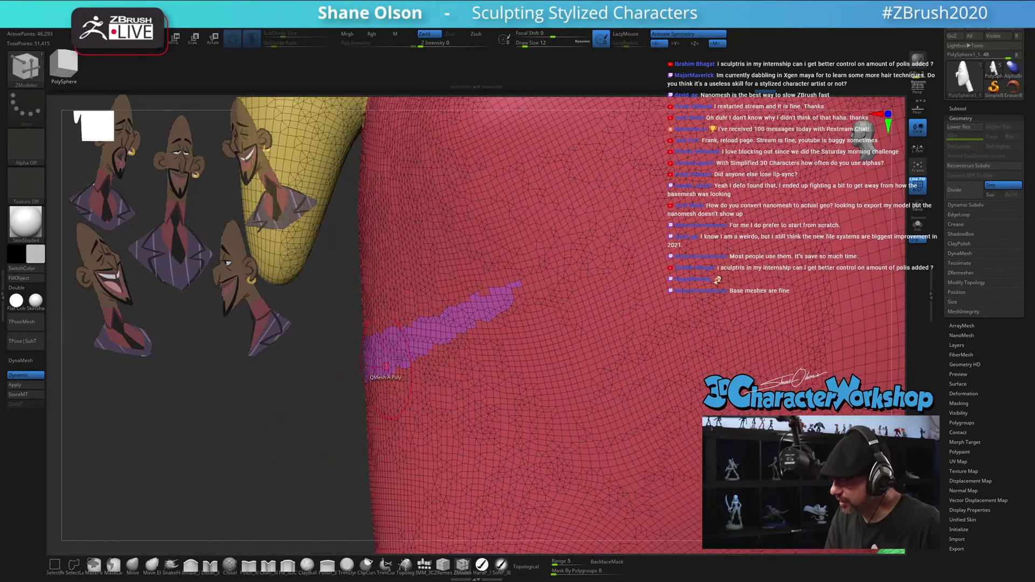
key(space)
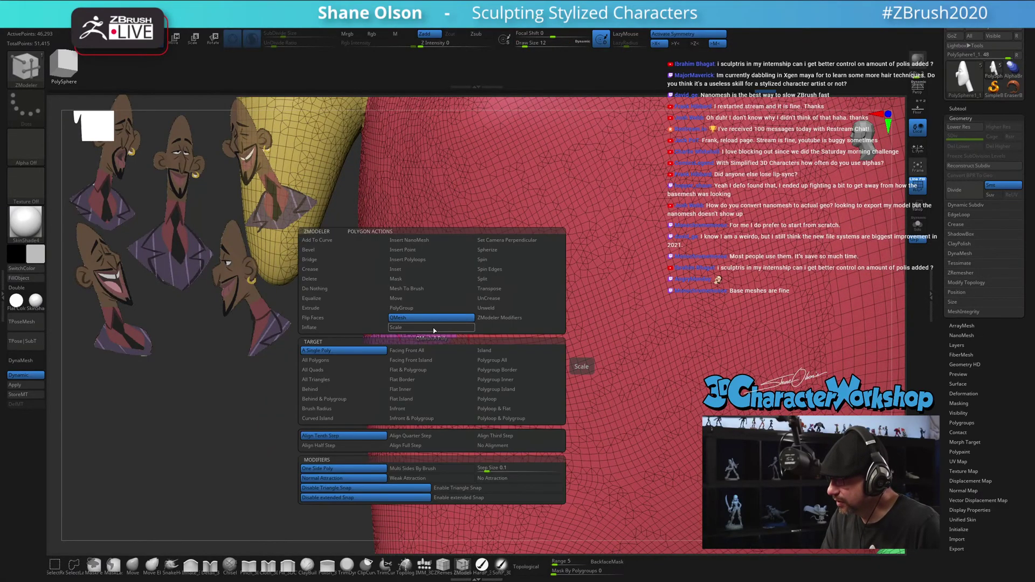
click(486, 360)
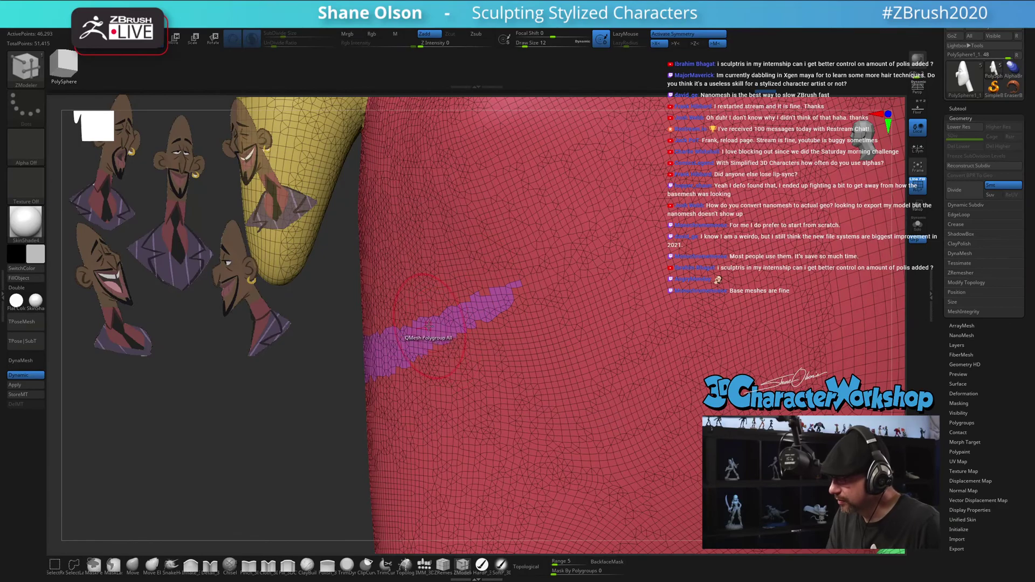
drag(436, 325, 485, 320)
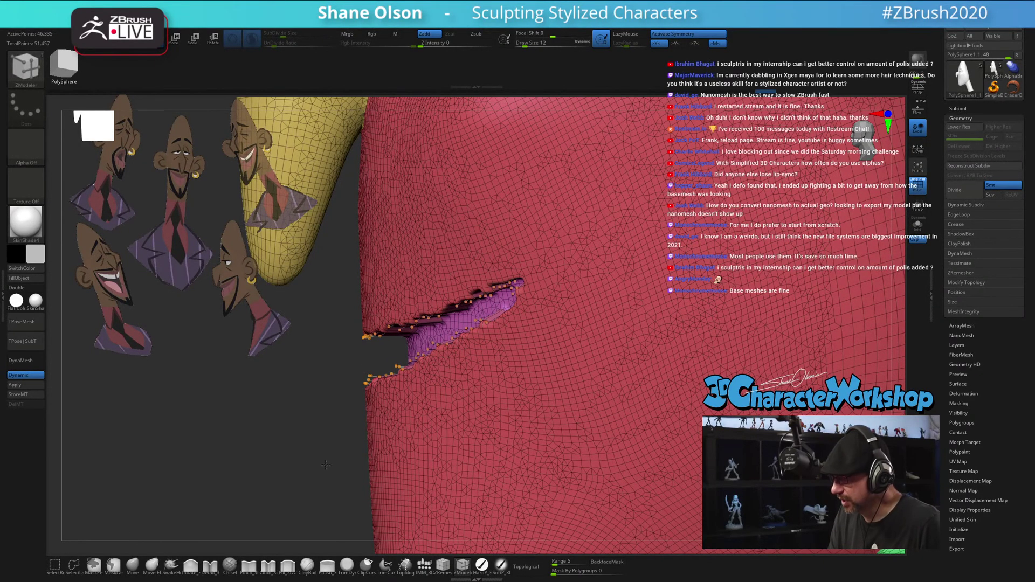
Check the recessed mouth from the front and the side and set the draw size to 14
drag(309, 443, 348, 445)
right_drag(347, 446, 370, 439)
ctrl+right_drag(324, 406, 318, 362)
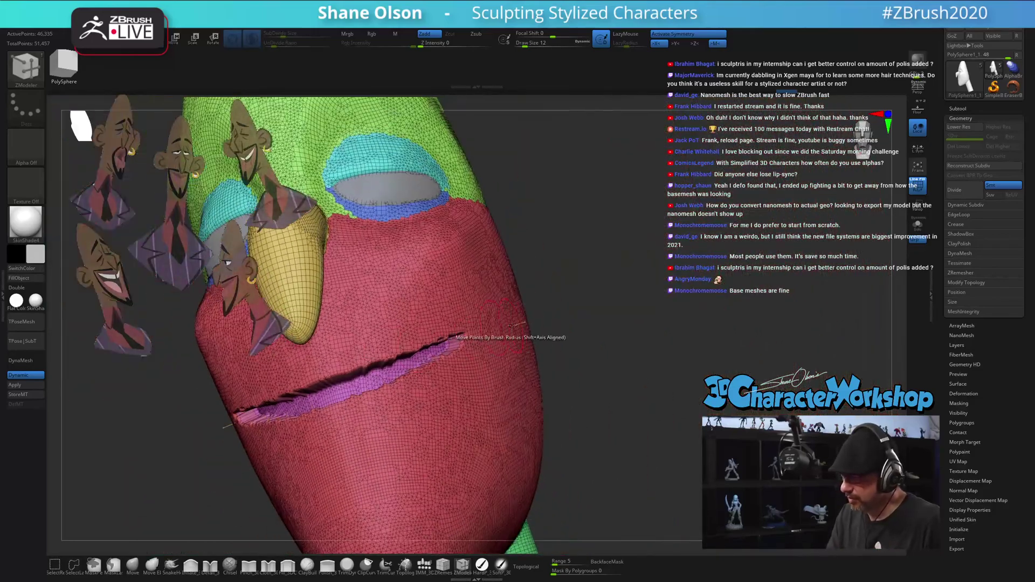
right_drag(459, 340, 522, 343)
drag(521, 343, 667, 345)
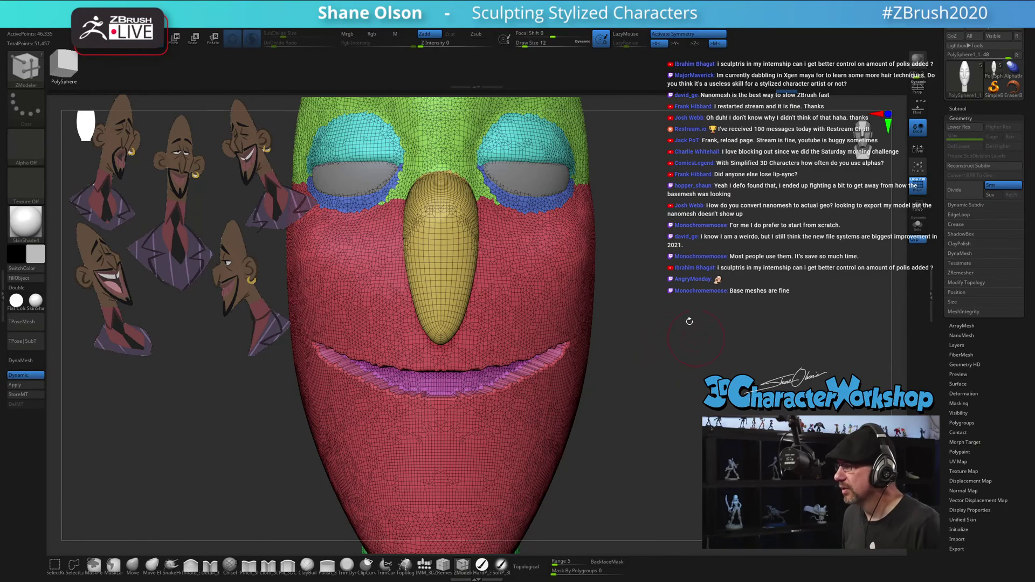
key(s)
drag(685, 297, 682, 298)
ctrl+right_drag(677, 262, 675, 265)
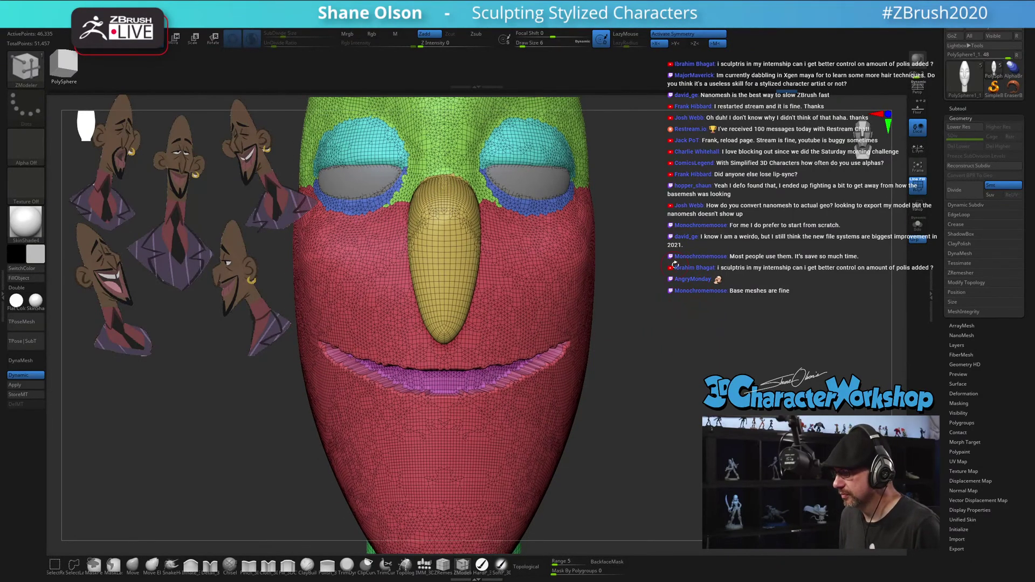
drag(699, 363, 669, 325)
key(s)
drag(459, 338, 464, 339)
drag(694, 343, 679, 318)
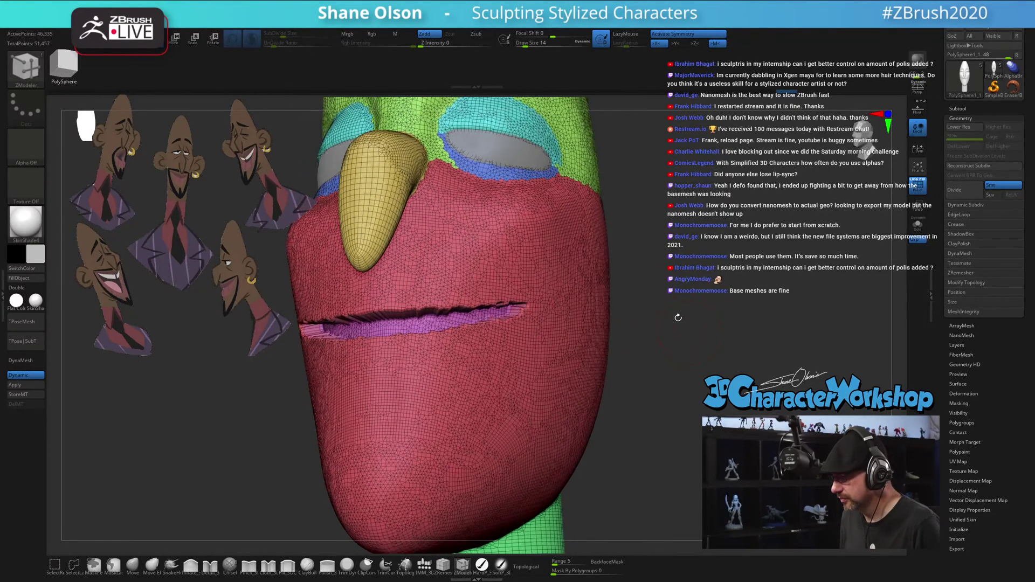
Even out the ragged edges of the mouth opening by applying Polish By Features to the head mesh
shift+drag(408, 320, 467, 319)
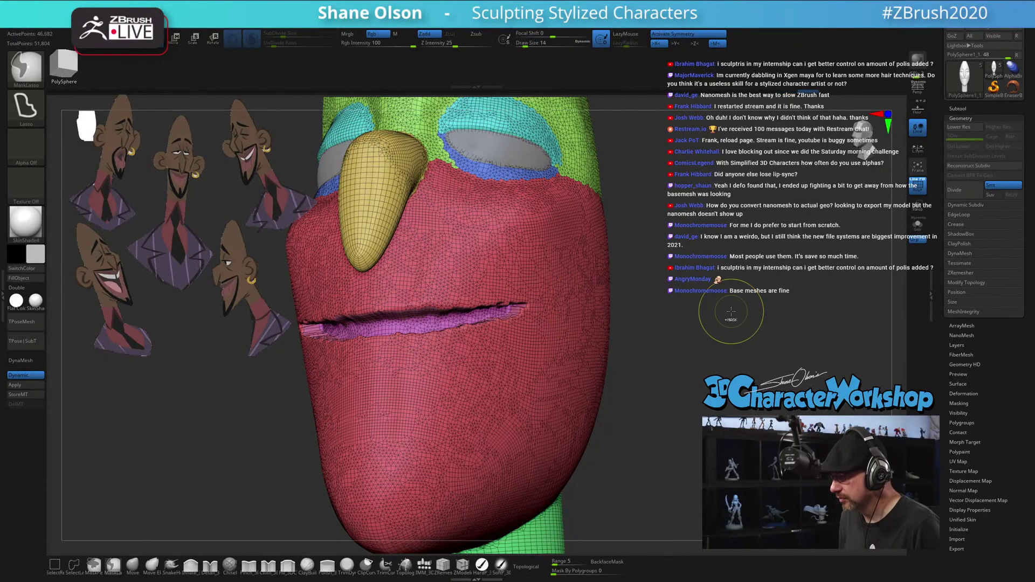
key(space)
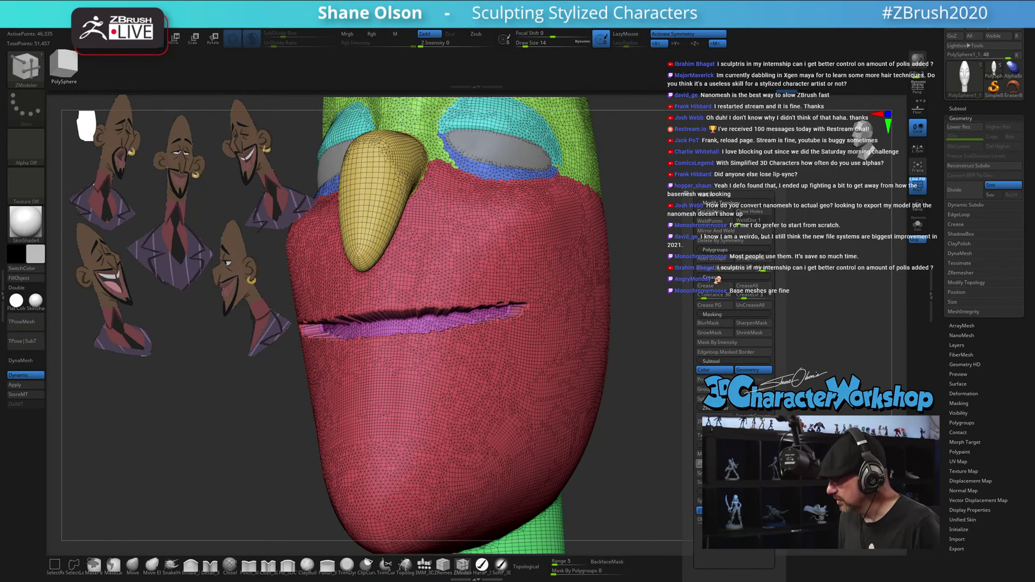
click(731, 462)
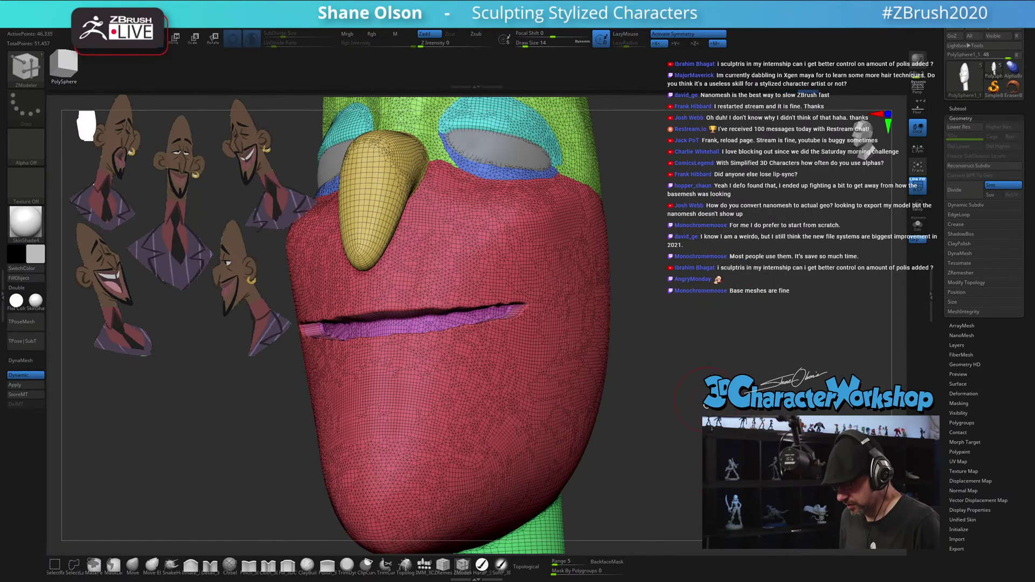
key(space)
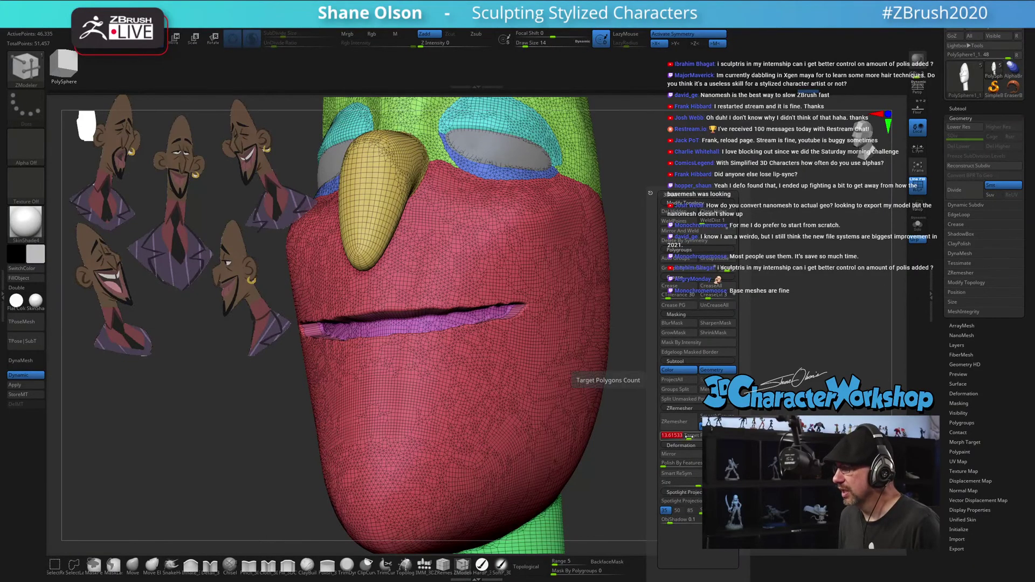
drag(728, 230, 682, 220)
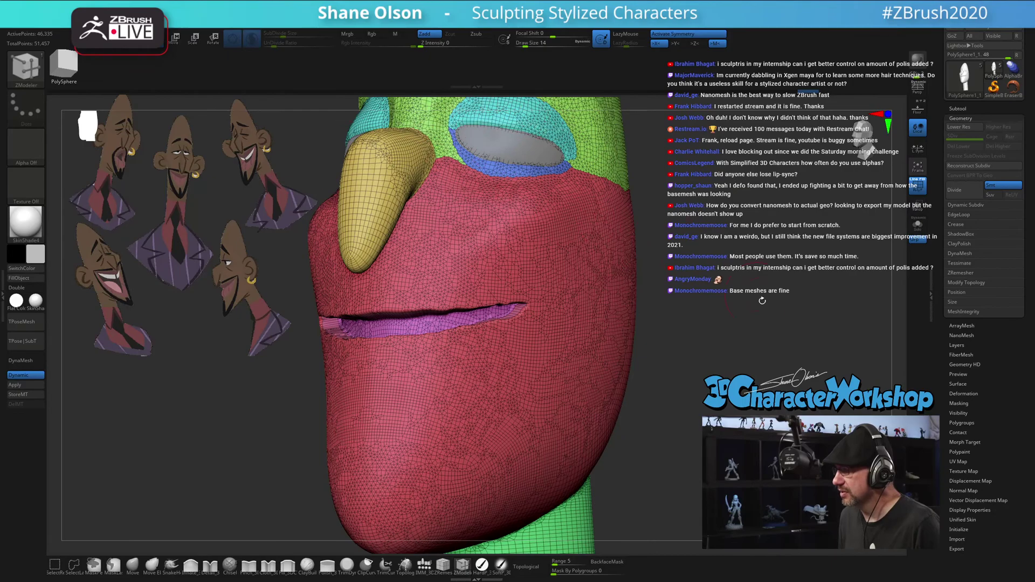
With ZModeler at draw size 6, insert edge loops around the inner wall of the mouth cavity
alt+drag(762, 300, 612, 307)
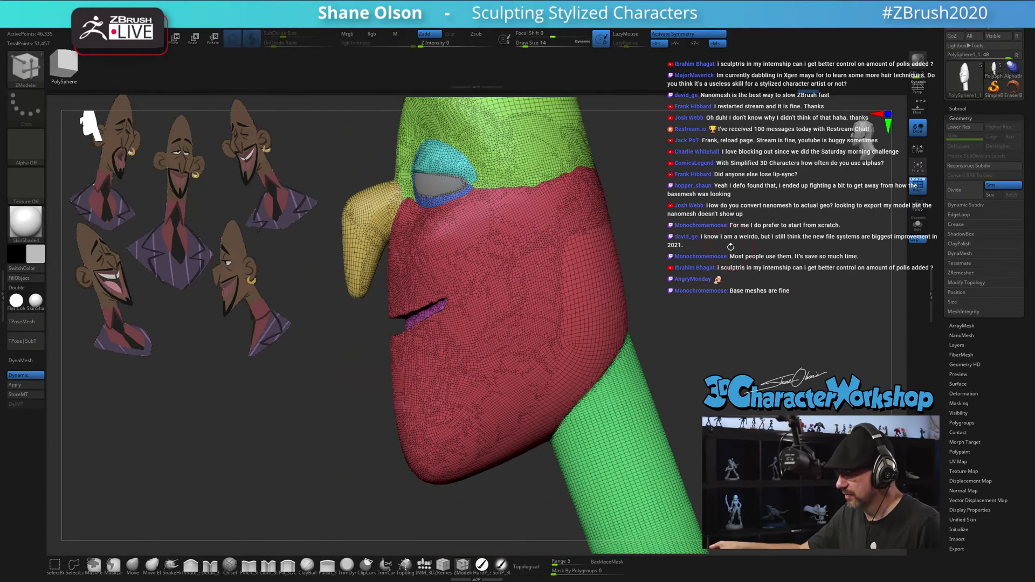
alt+drag(730, 246, 749, 250)
ctrl+right_drag(497, 331, 475, 345)
right_drag(421, 324, 479, 318)
alt+right_drag(382, 305, 461, 292)
key(bracketleft)
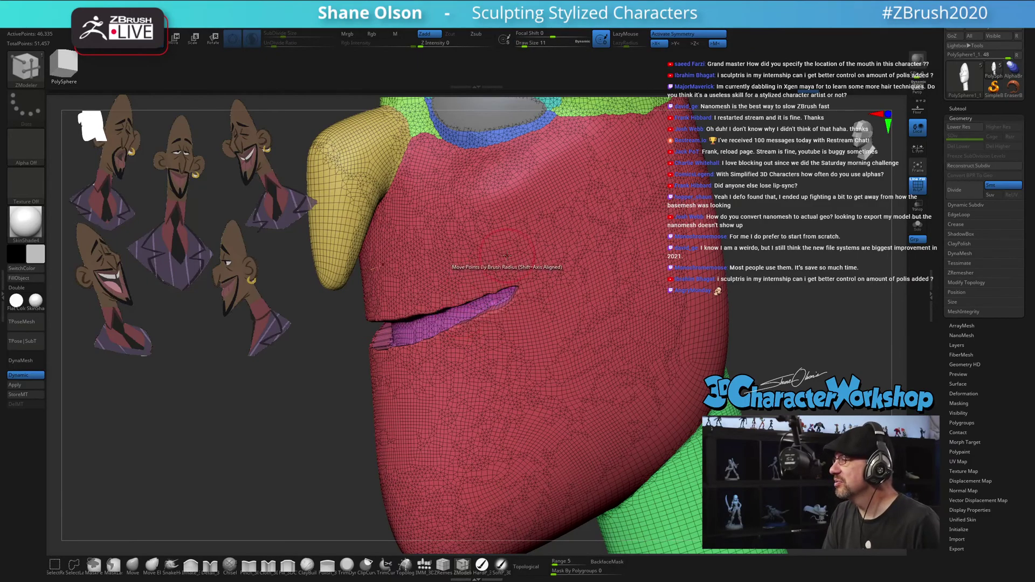
mouse_move(503, 340)
right_down()
mouse_move(470, 339)
mouse_move(481, 304)
right_up()
key(bracketleft)
key(shift)
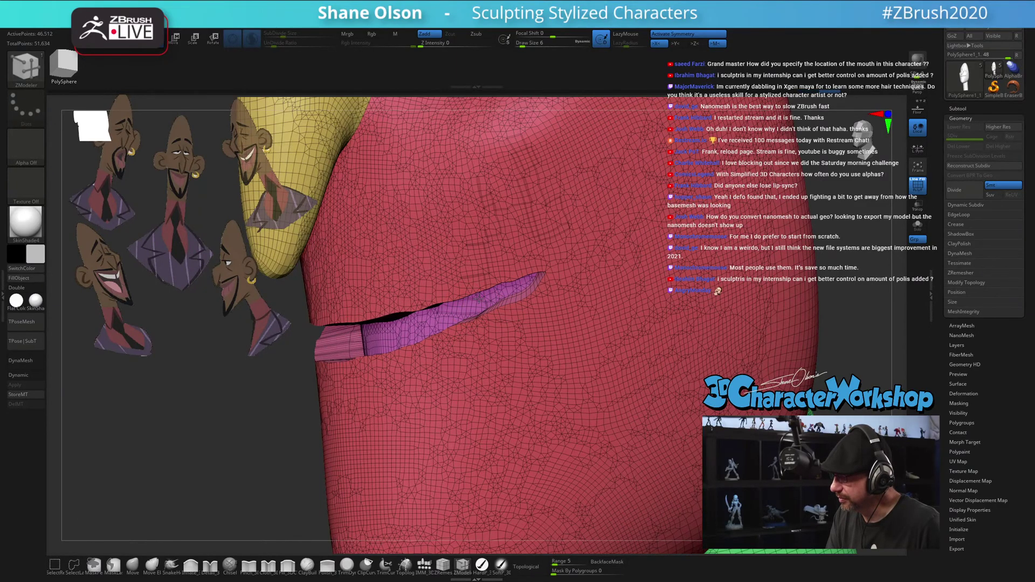
drag(487, 297, 473, 302)
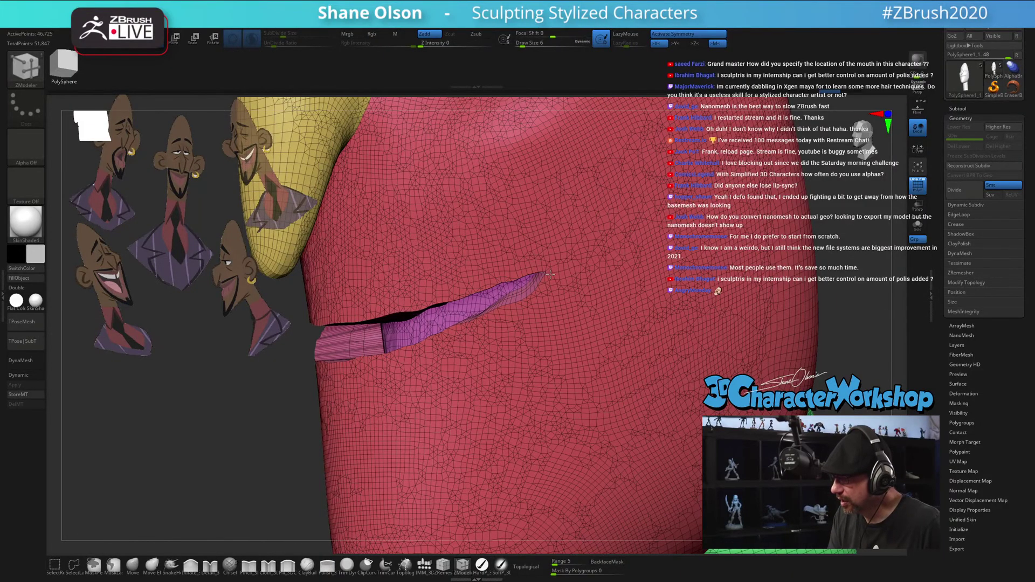
Try to smooth the mouth opening from the front with the Smooth brush at draw size 23
drag(293, 476, 413, 424)
ctrl+right_drag(451, 406, 525, 350)
mouse_move(525, 350)
mouse_down()
mouse_move(585, 351)
mouse_move(587, 368)
mouse_up()
key(s)
key(shift)
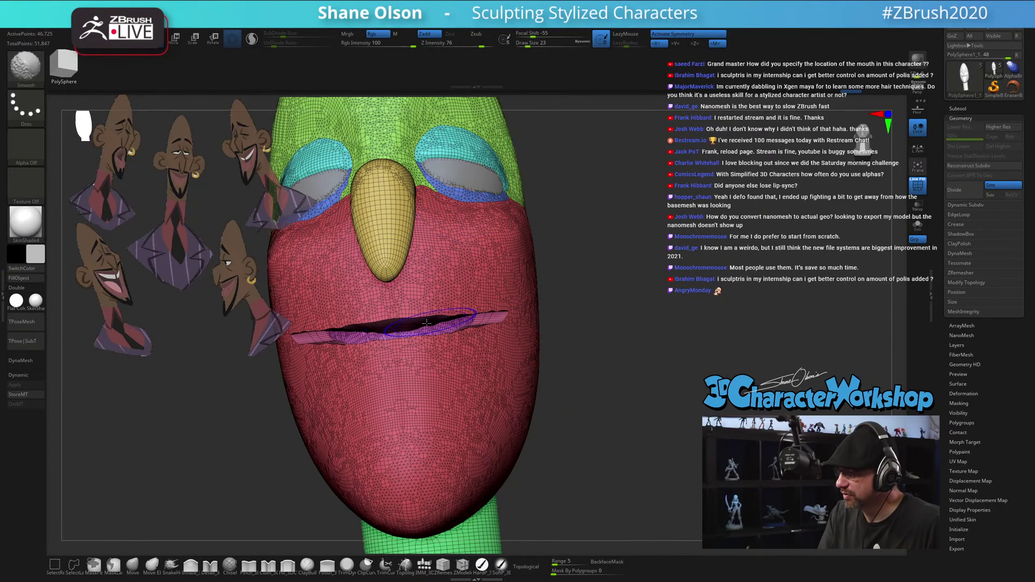
shift+drag(426, 323, 462, 324)
key(ctrl+z)
key(s)
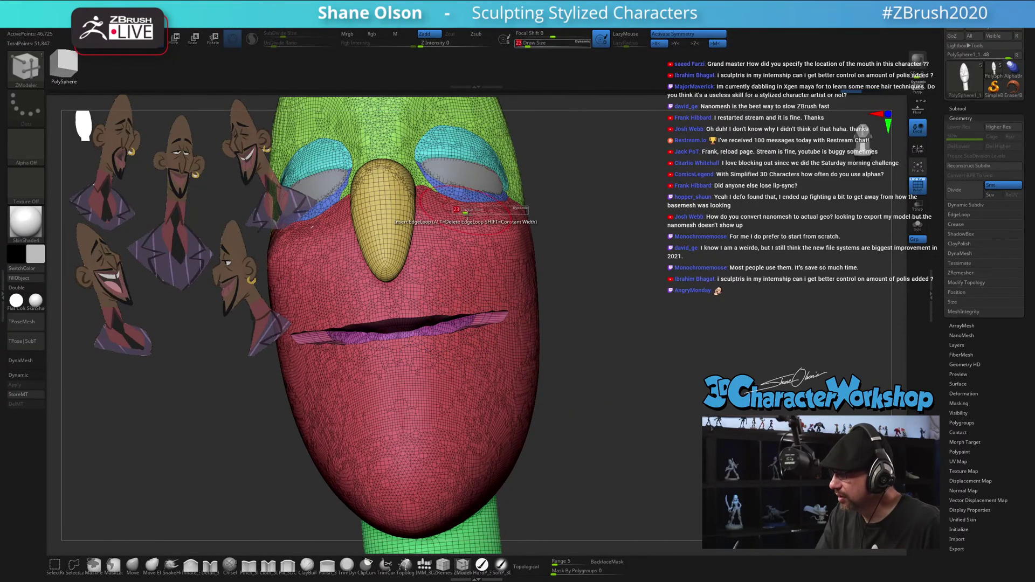
key(shift)
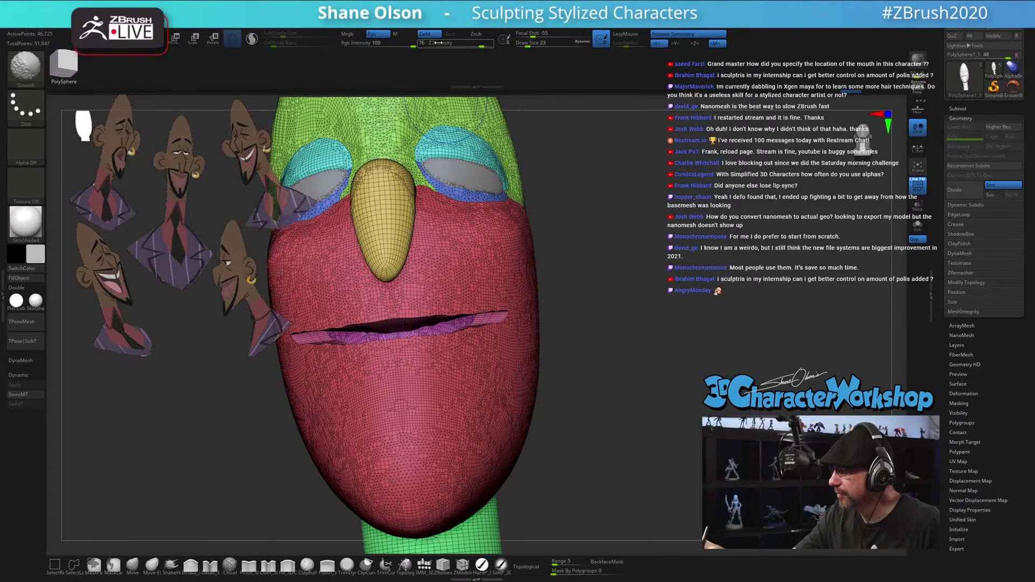
Isolate the lower-face polygroup, invert the visibility to examine the mouth cavity's geometry, and show the whole head again
mouse_move(434, 333)
ctrl+right_down()
mouse_move(451, 398)
mouse_move(467, 404)
ctrl+right_up()
ctrl+shift+click(467, 403)
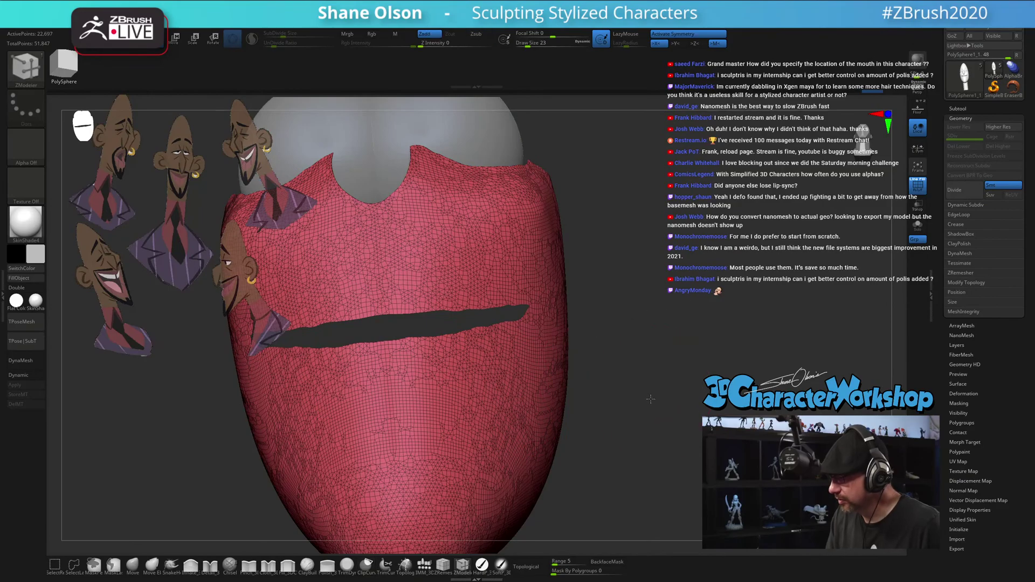
drag(649, 400, 667, 391)
ctrl+shift+drag(725, 350, 732, 377)
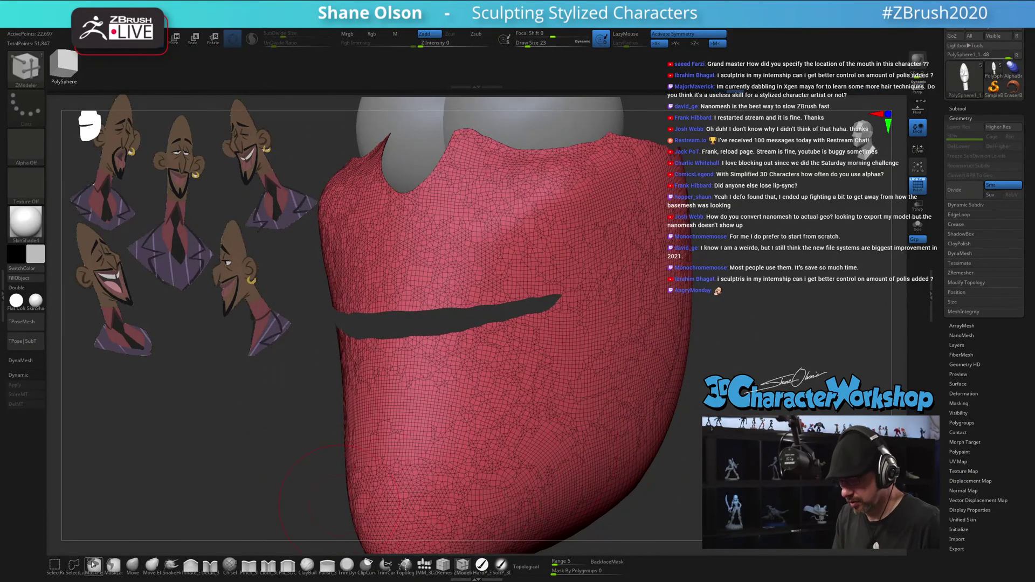
click(54, 565)
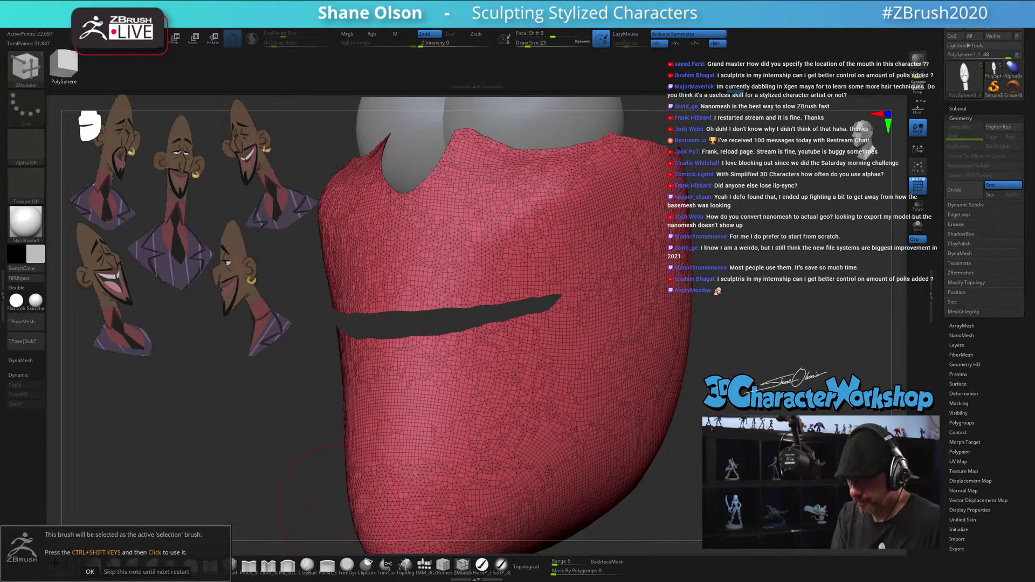
click(164, 569)
mouse_move(693, 379)
ctrl+shift+mouse_down()
mouse_move(728, 396)
mouse_move(739, 372)
ctrl+shift+mouse_up()
drag(628, 404, 70, 304)
drag(841, 410, 721, 410)
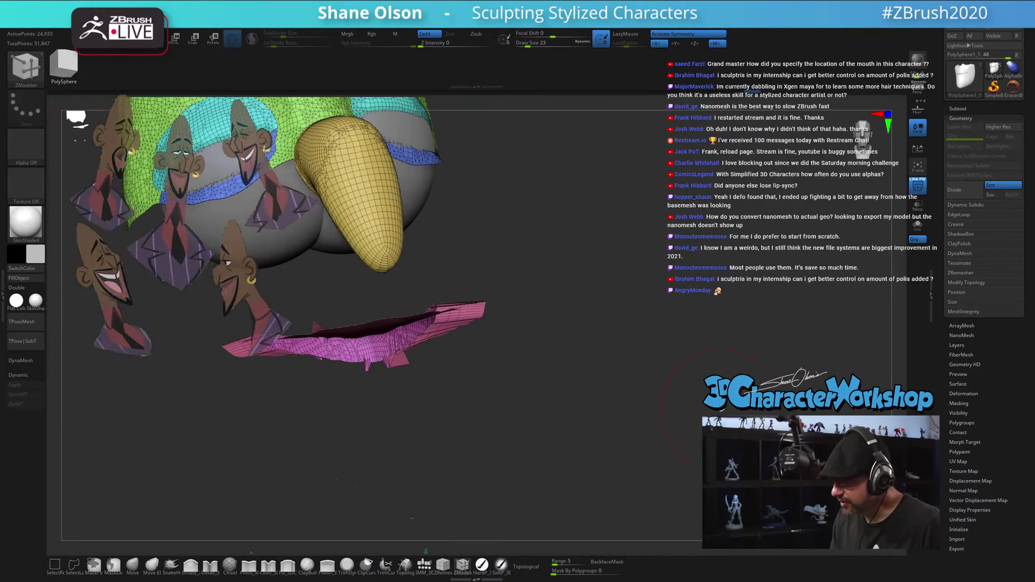
ctrl+shift+click(717, 356)
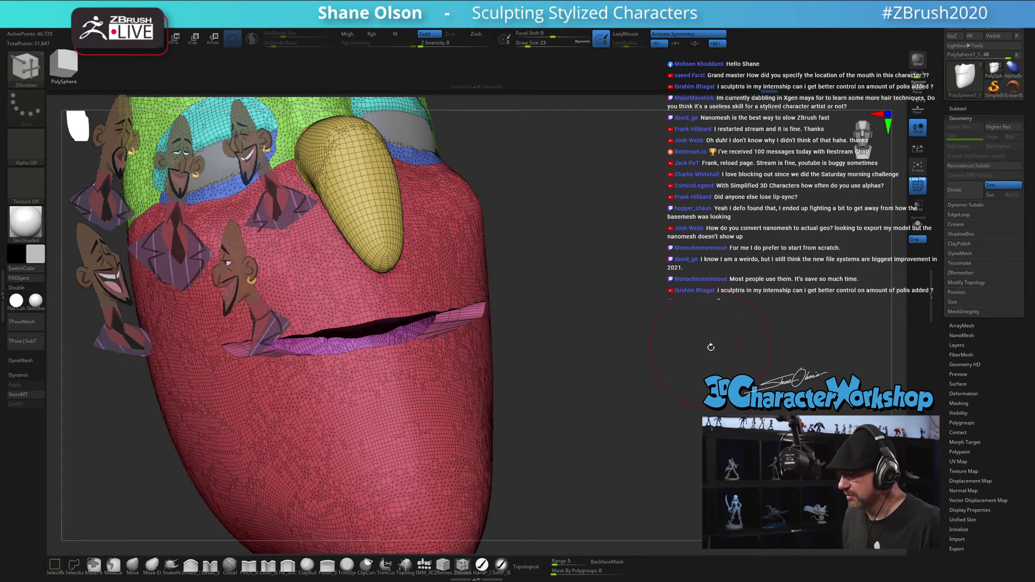
Turn on Solo for the head subtool and examine its eyelid borders and overall shape
mouse_move(709, 347)
shift+mouse_down()
mouse_move(713, 330)
mouse_move(696, 378)
mouse_move(703, 365)
shift+mouse_up()
click(918, 224)
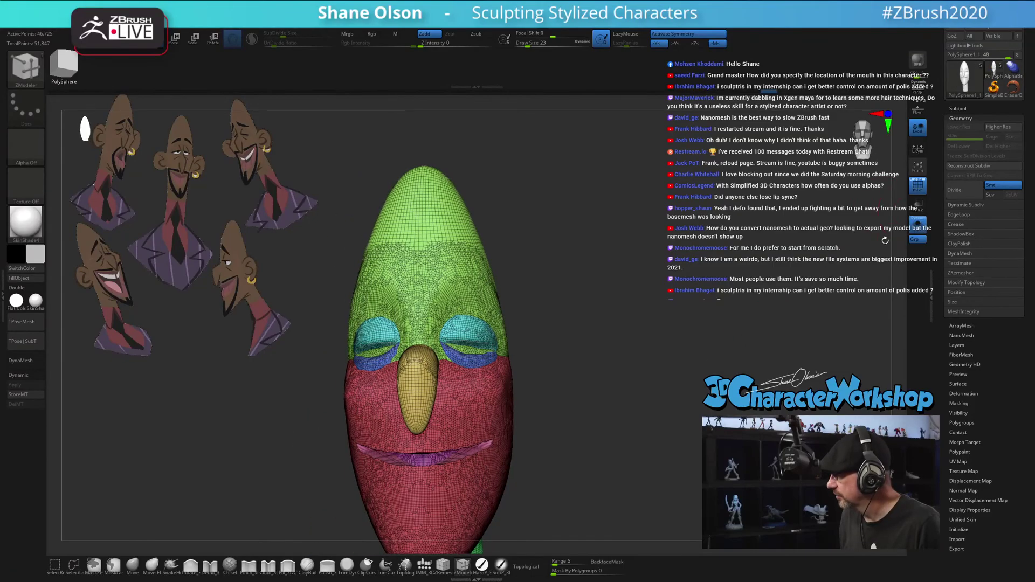
alt+drag(737, 259, 761, 296)
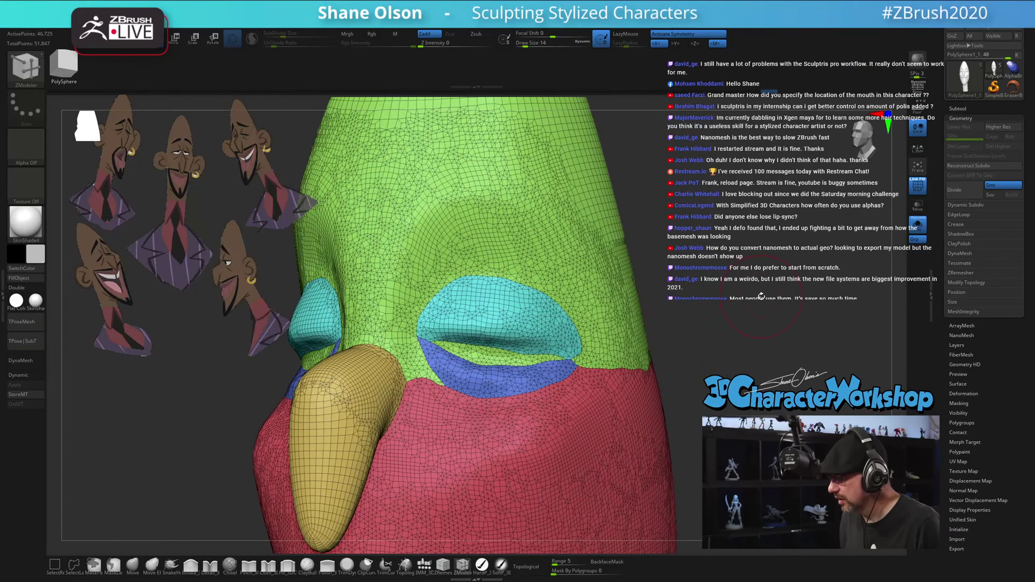
drag(677, 368, 607, 357)
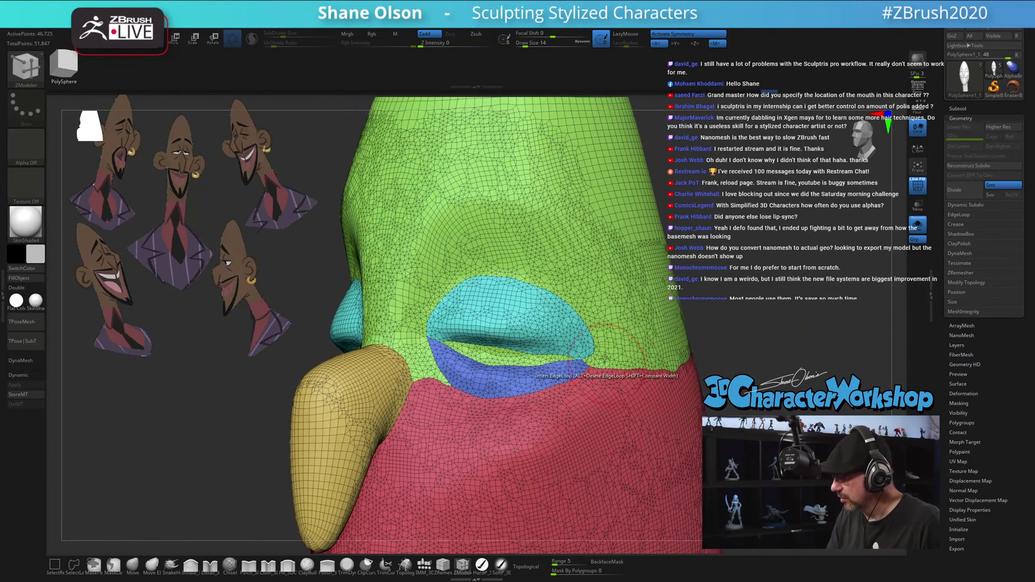
ctrl+right_drag(651, 421, 646, 407)
drag(712, 412, 485, 367)
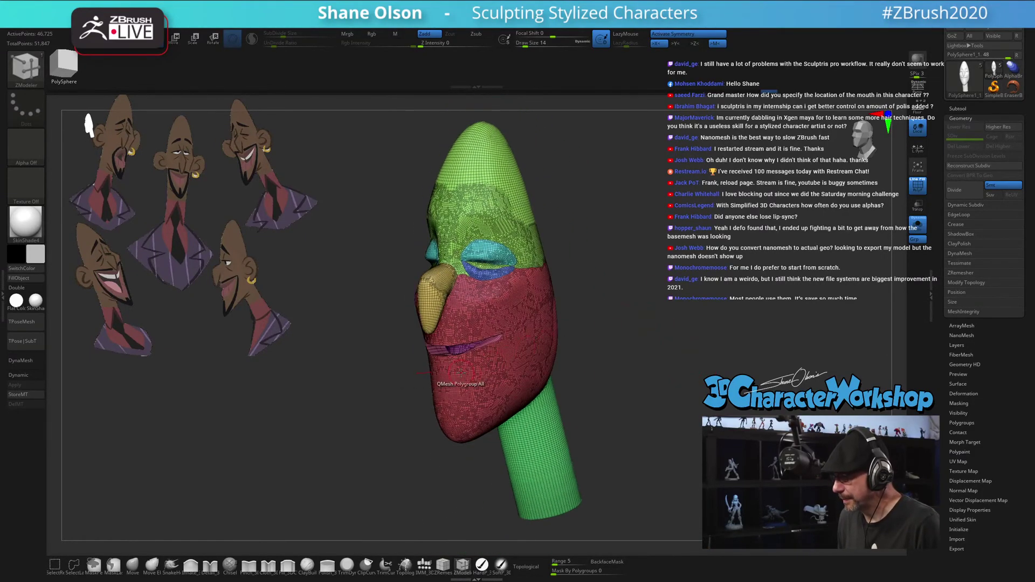
key(space)
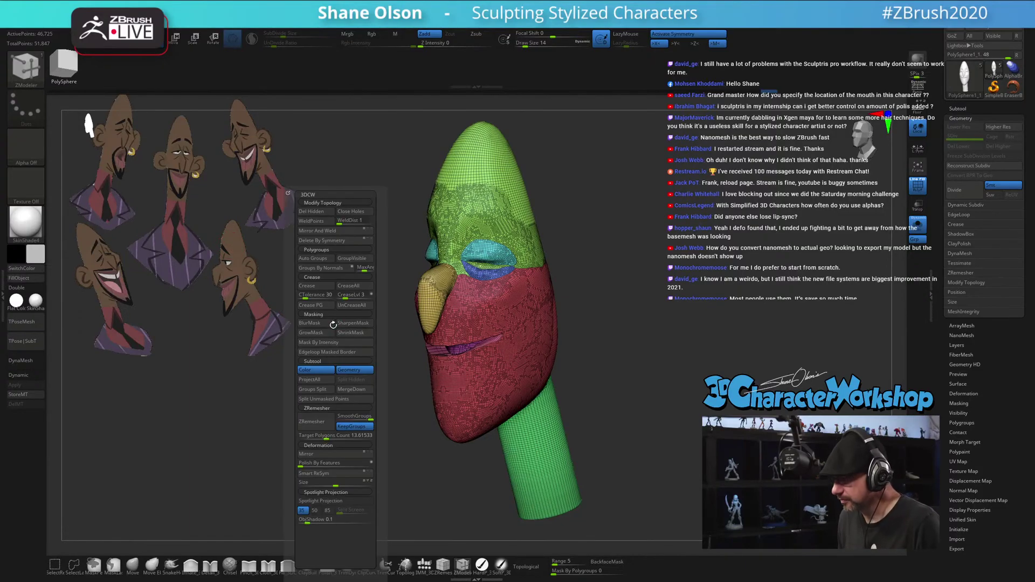
click(317, 423)
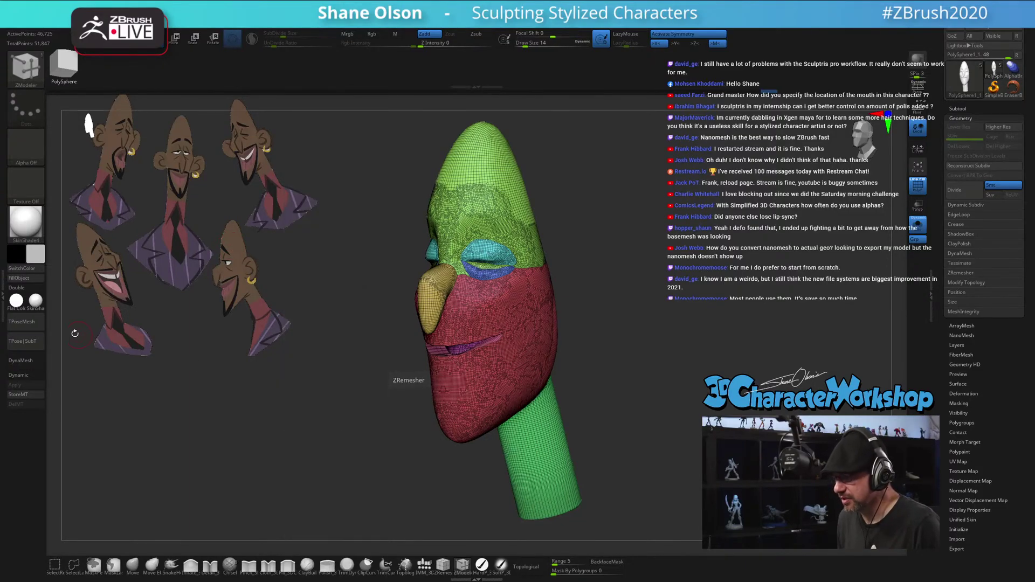
click(2, 294)
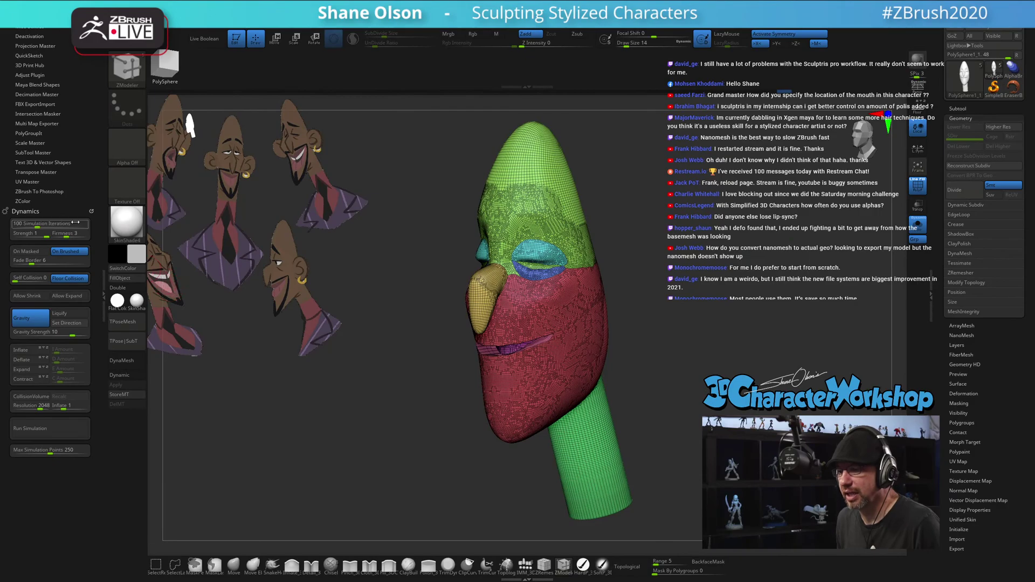
click(52, 210)
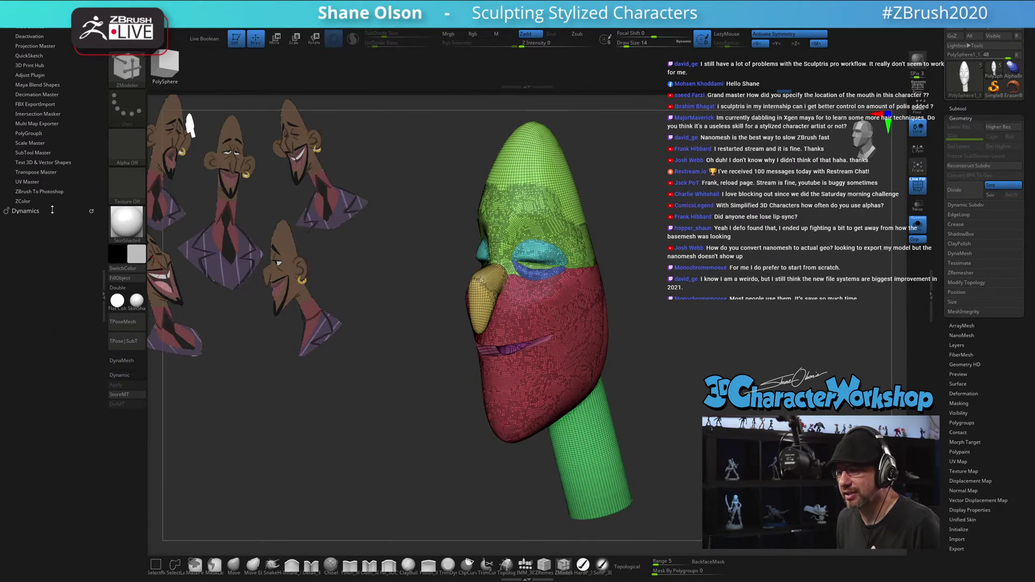
click(62, 214)
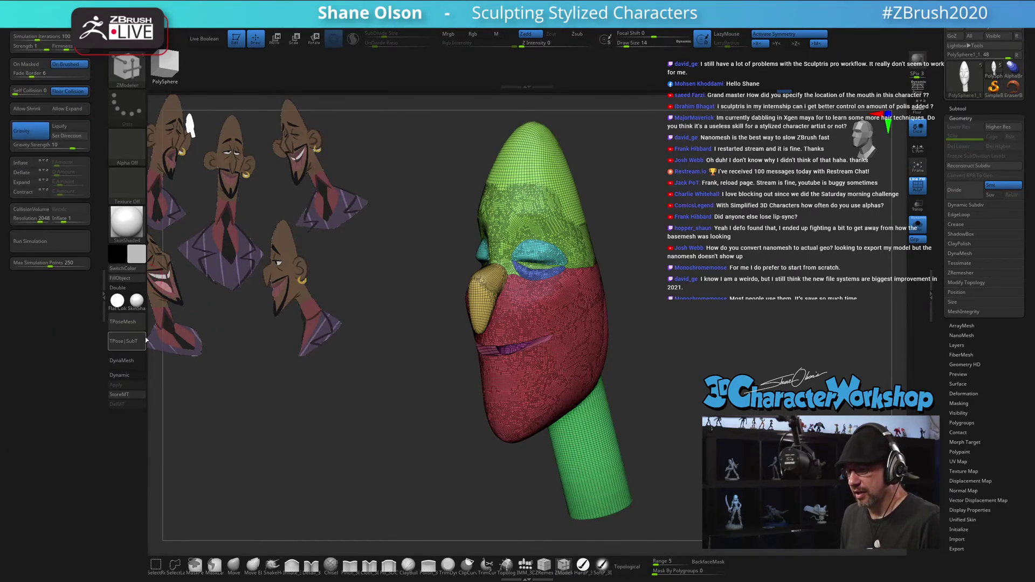
click(103, 279)
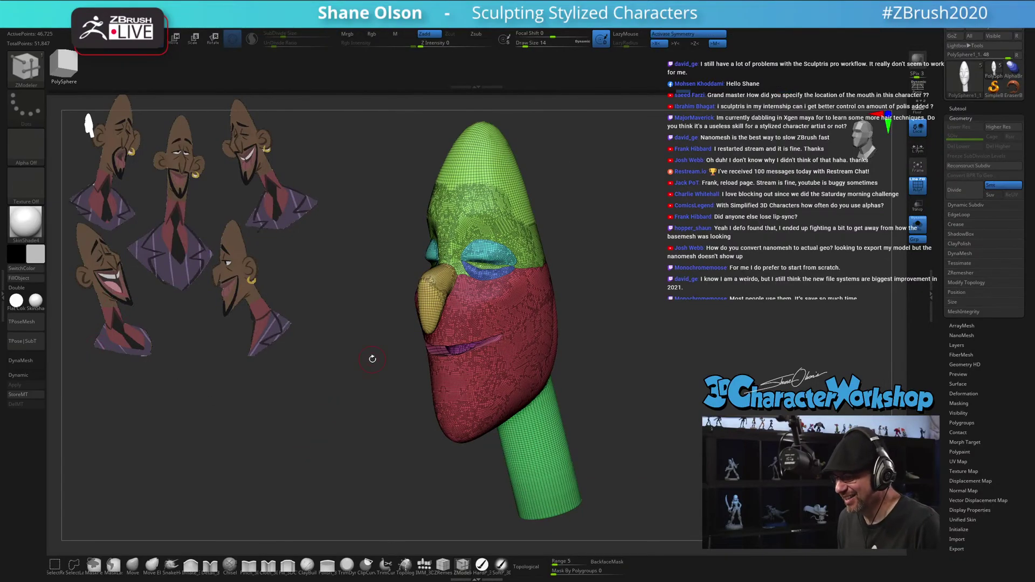
Try to ZRemesh the head with KeepGroups on and a target polygon count of 10, and check the topology around the mouth
key(space)
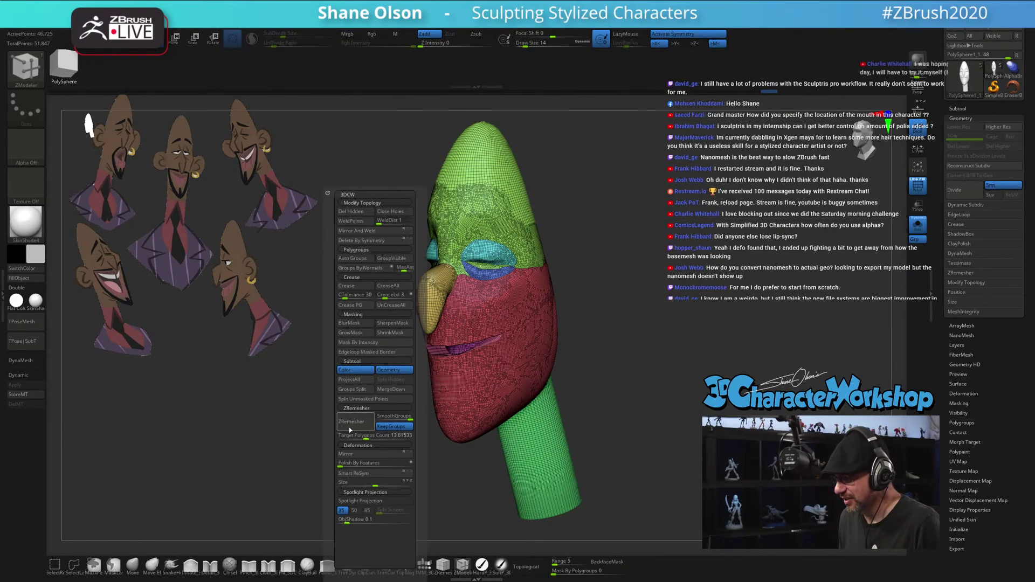
click(368, 436)
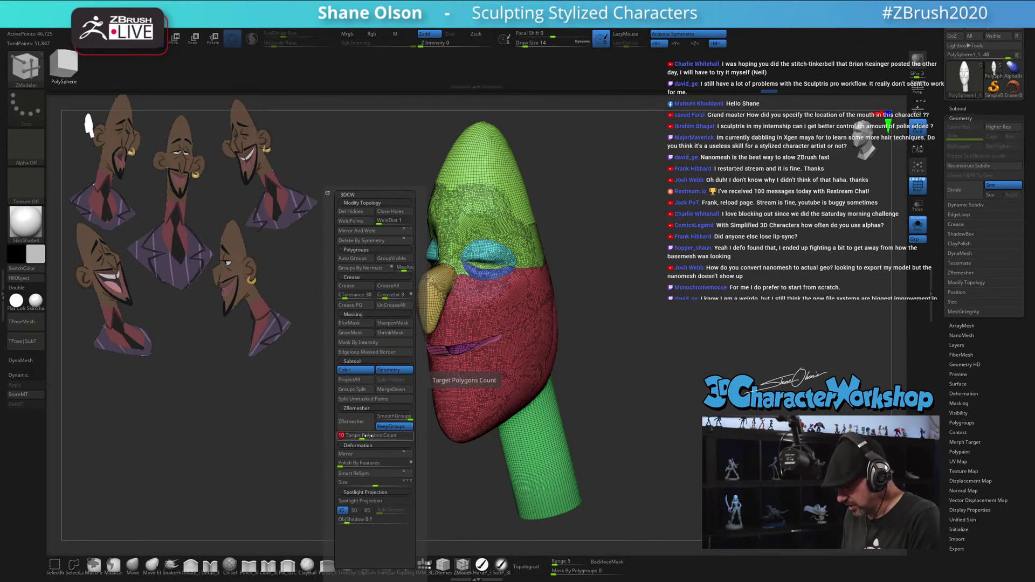
key(Return)
click(366, 425)
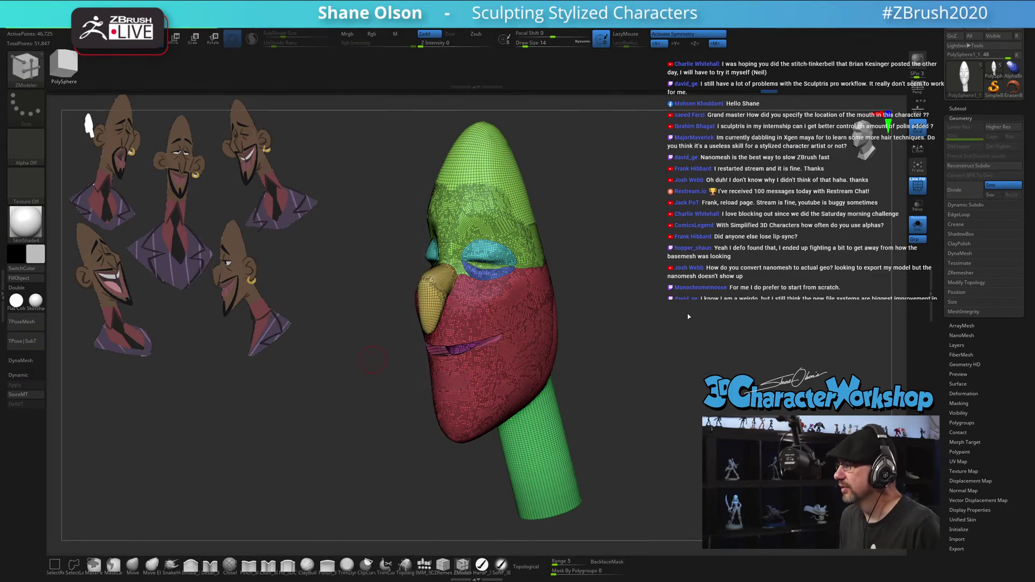
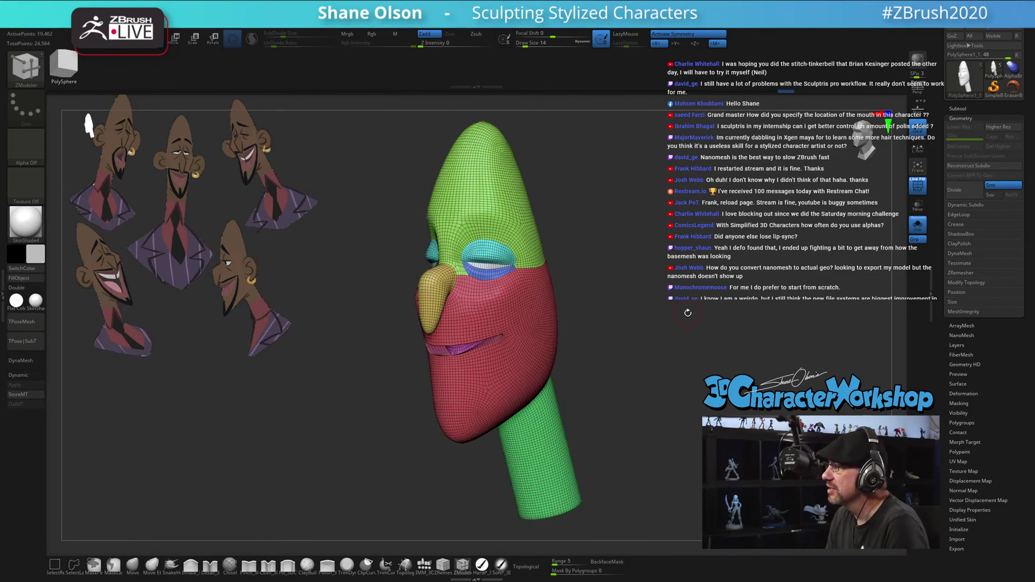
ctrl+right_drag(669, 276, 685, 298)
drag(683, 298, 671, 298)
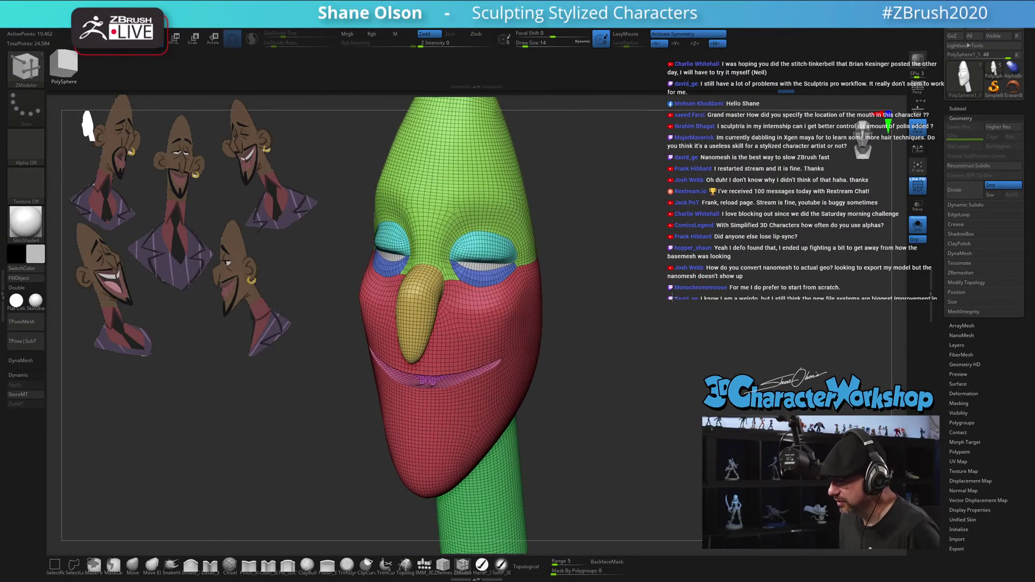
drag(631, 327, 534, 281)
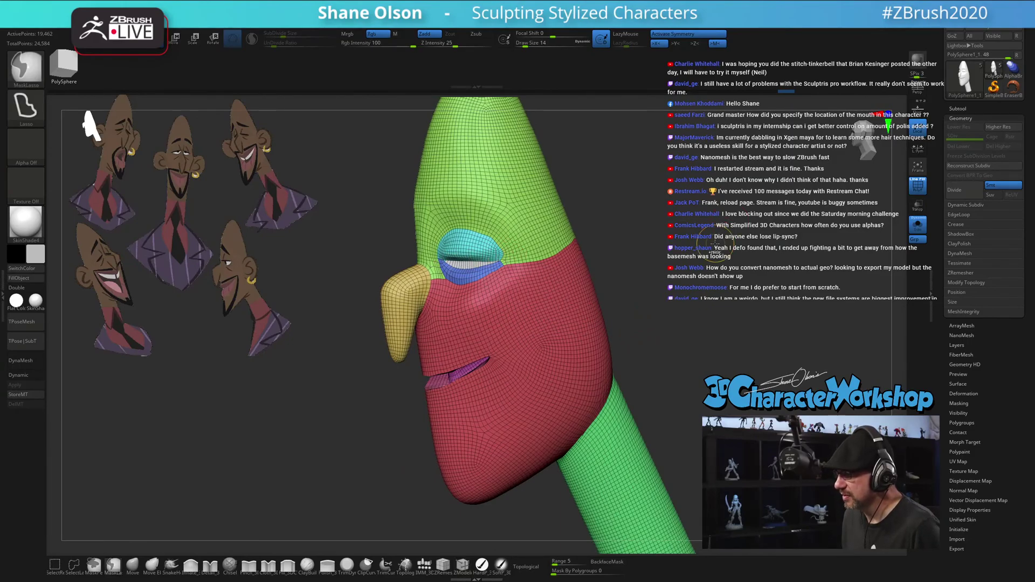
ctrl+drag(715, 244, 650, 317)
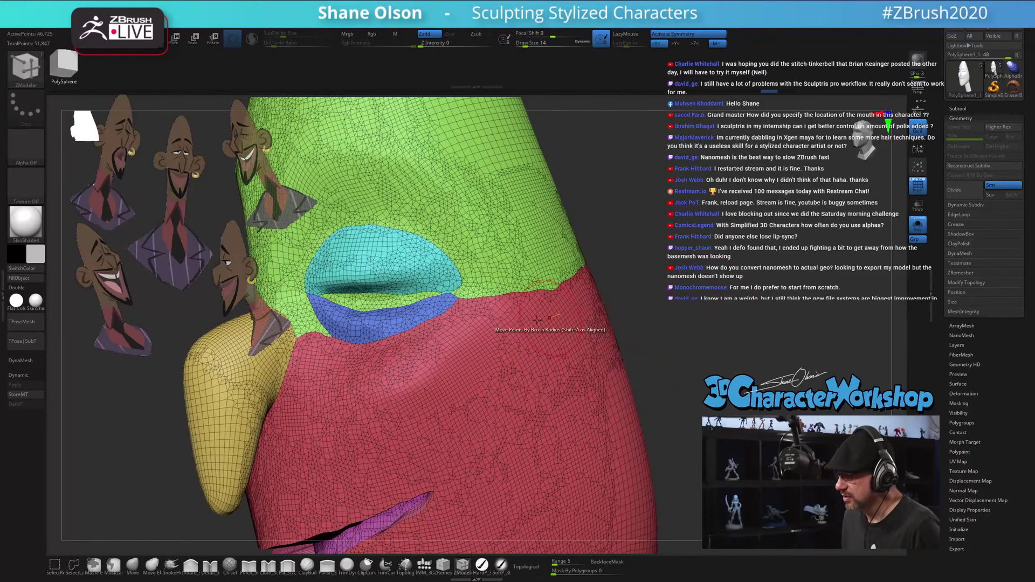
Isolate the upper-head polygroup, split its disconnected pieces into separate polygroups with Auto Groups, and show the whole head again
ctrl+shift+click(384, 300)
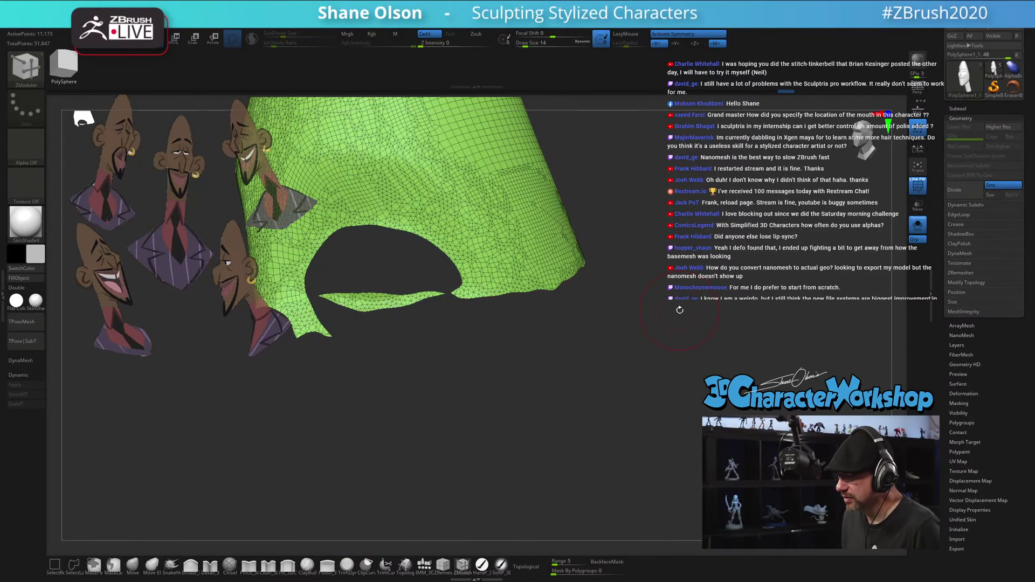
key(space)
click(663, 258)
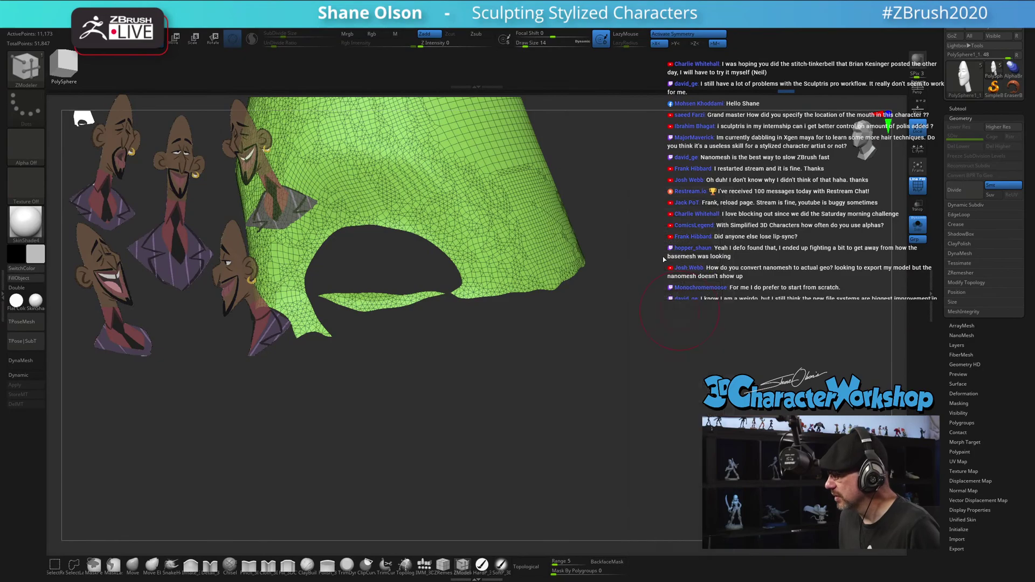
ctrl+shift+click(680, 223)
drag(680, 222, 619, 234)
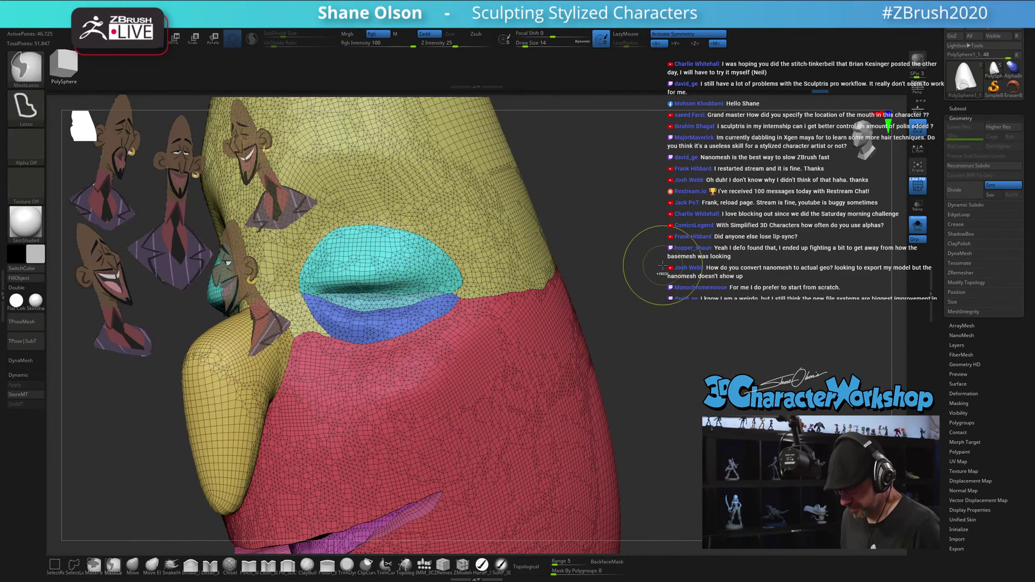
Toggle the visibility of the upper-head polygroup and the strip between the eyelids to check their grouping, and show the whole head
key(ctrl+z)
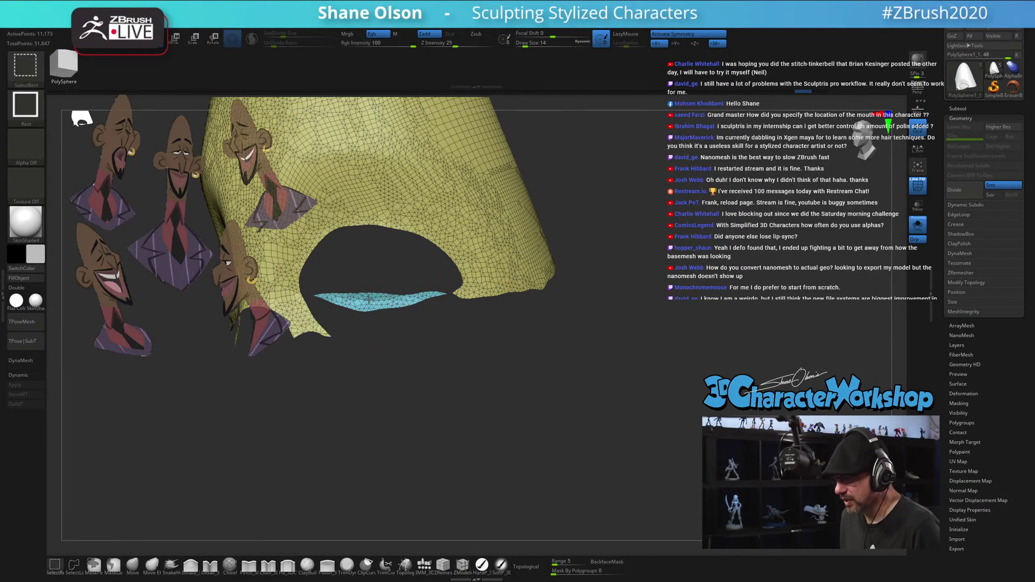
ctrl+shift+click(368, 299)
ctrl+shift+drag(744, 207, 784, 247)
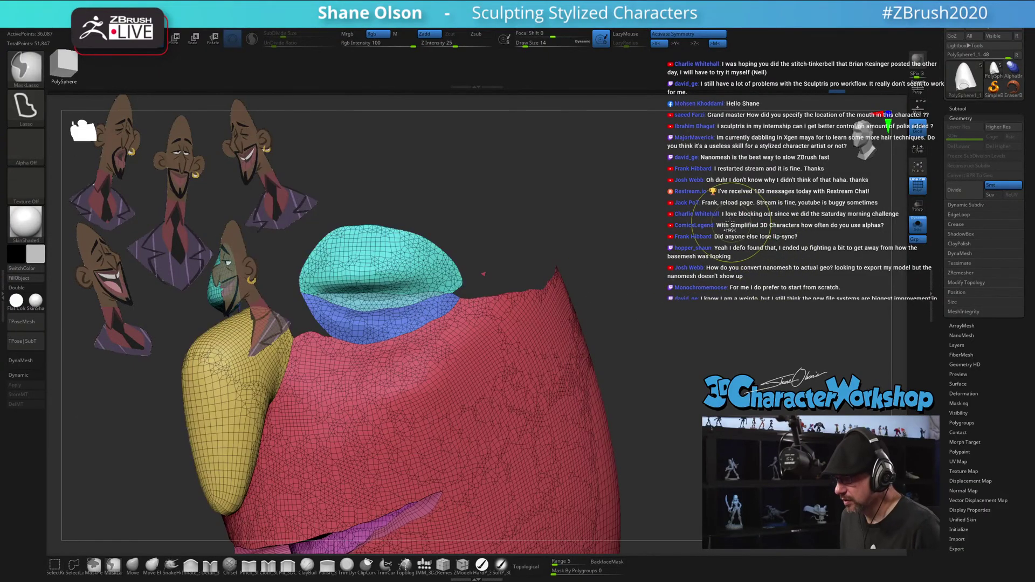
ctrl+shift+click(675, 228)
Choose the ZModeler brush and hide the upper and lower eyelid polygroups to expose the gap at the outer eye corner
key(b)
key(z)
key(m)
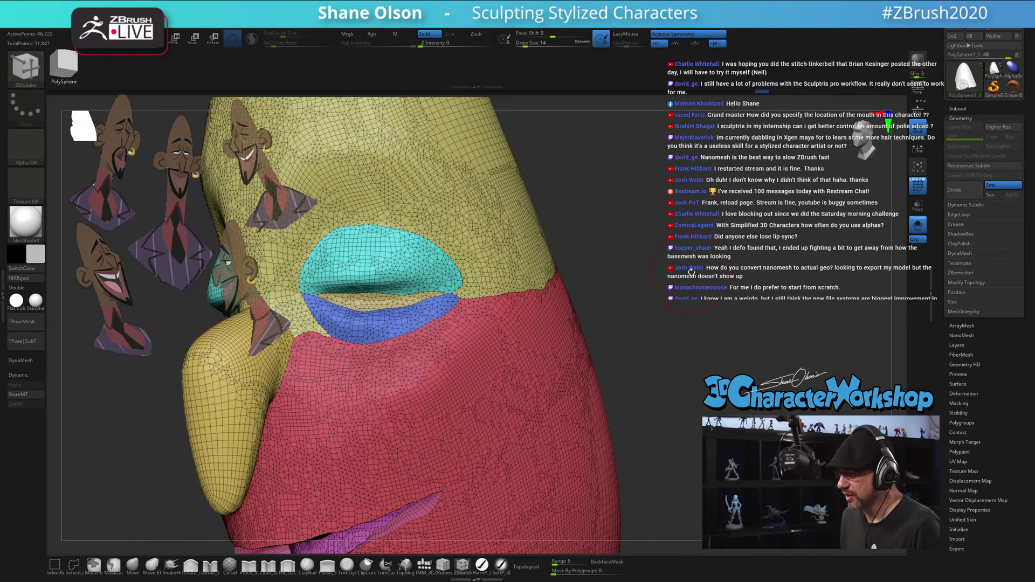
drag(690, 272, 700, 260)
key(s)
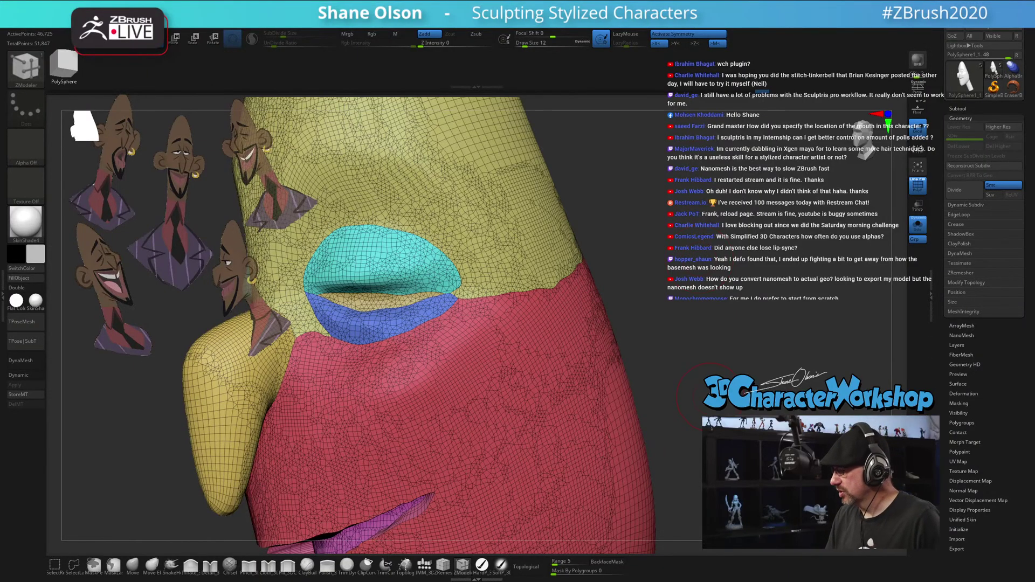
drag(693, 396, 567, 313)
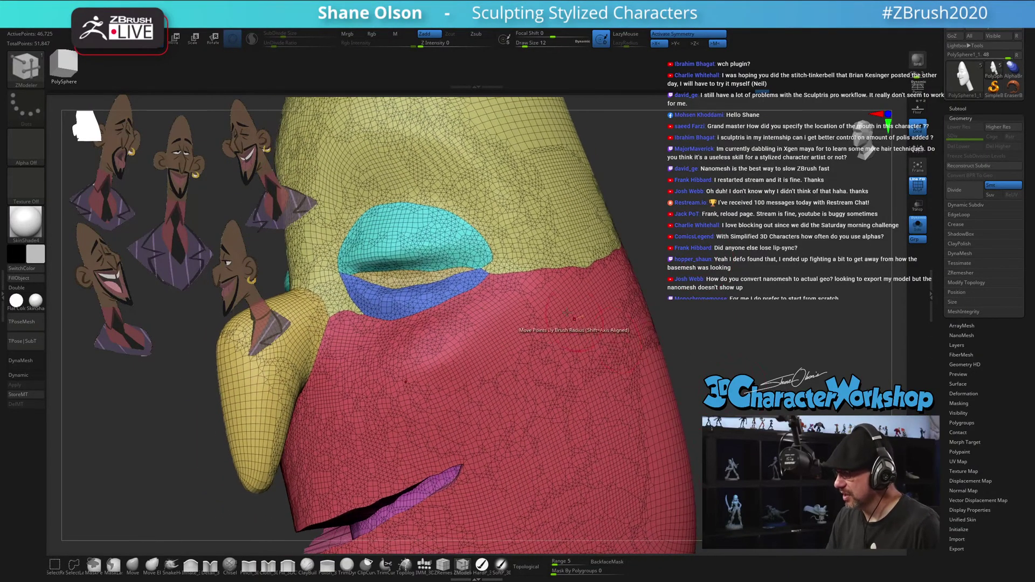
ctrl+shift+click(480, 254)
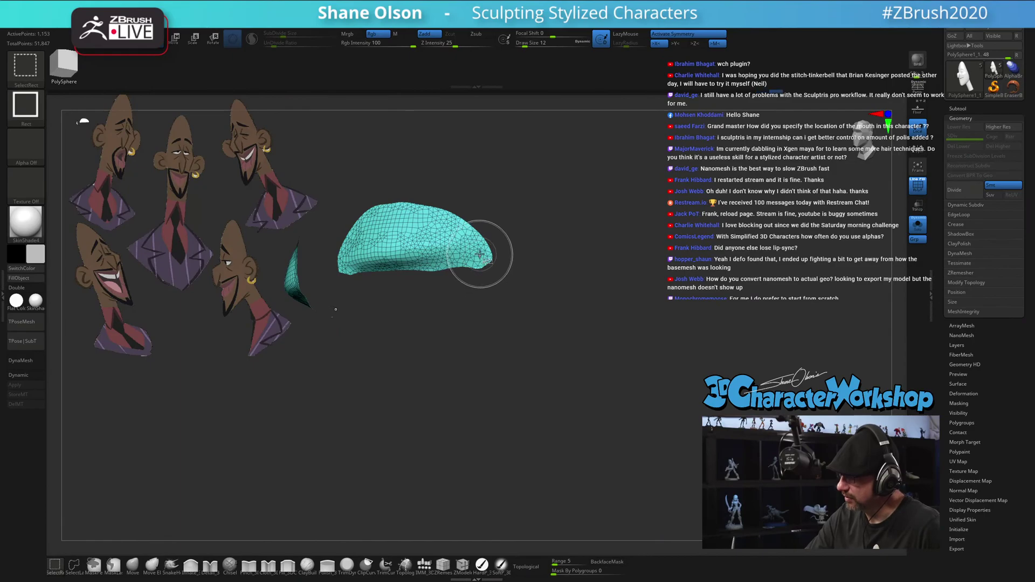
ctrl+shift+click(479, 255)
ctrl+shift+click(480, 275)
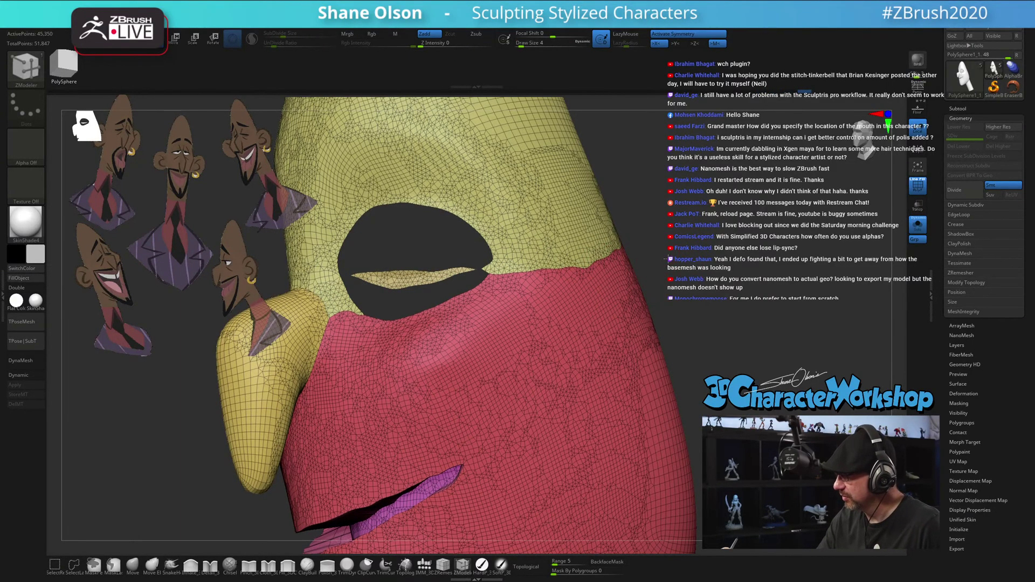
alt+drag(666, 251, 647, 270)
key(bracketleft)
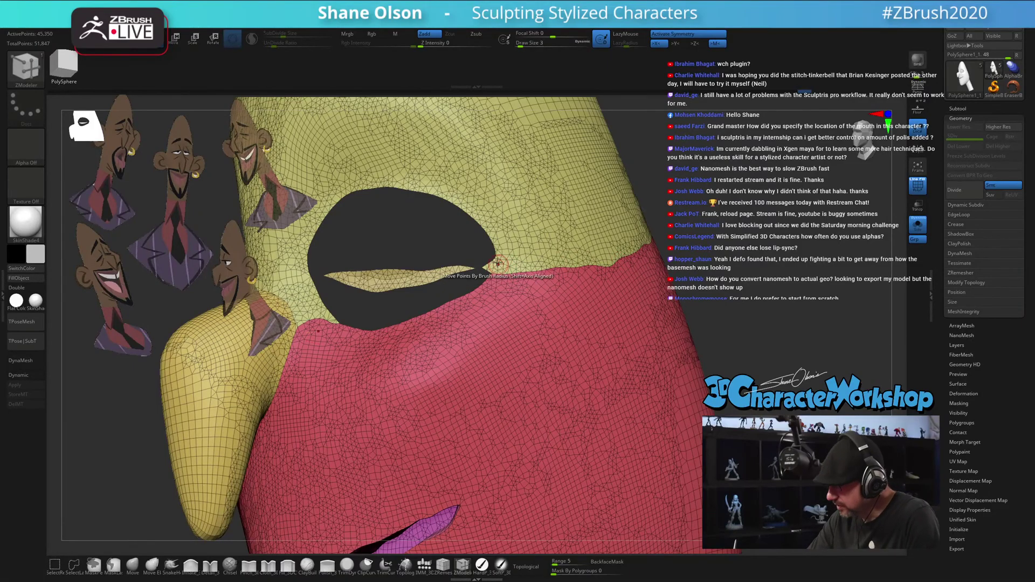
Mask the small outer eye corner with MaskPen at draw size 3, unhide everything, and turn the masked faces into their own polygroup
key(ctrl)
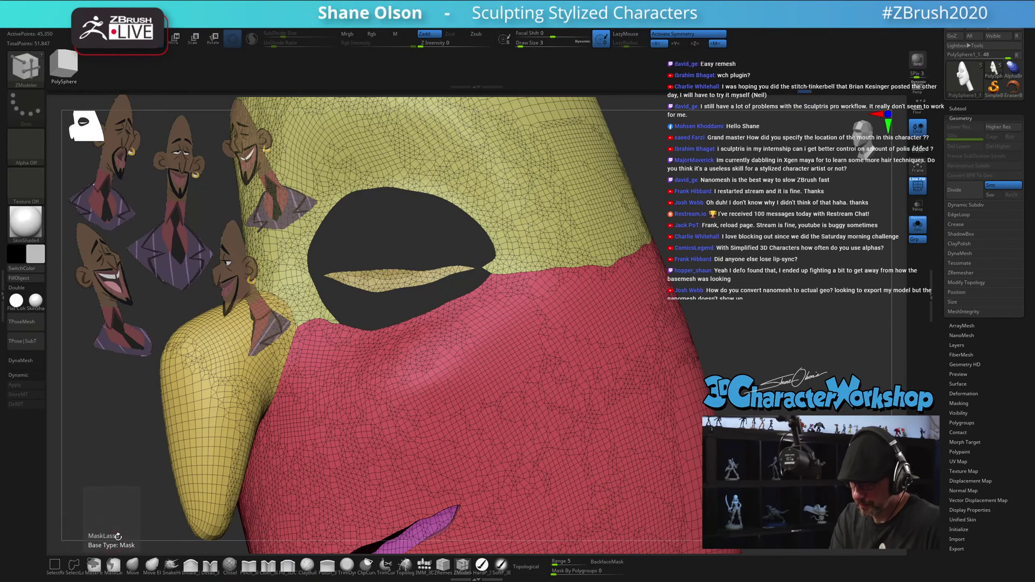
ctrl+right_drag(512, 228, 514, 241)
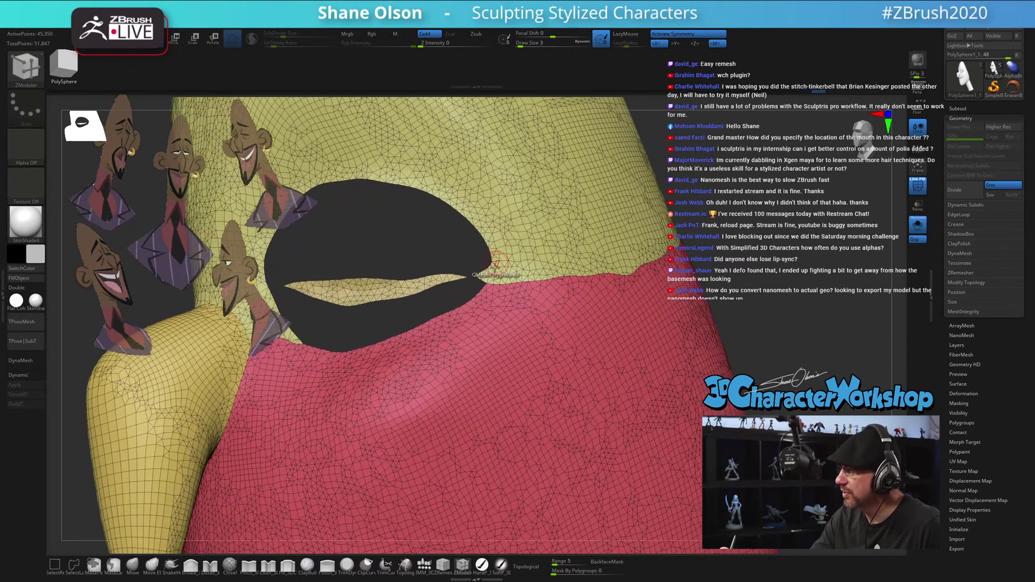
key(ctrl)
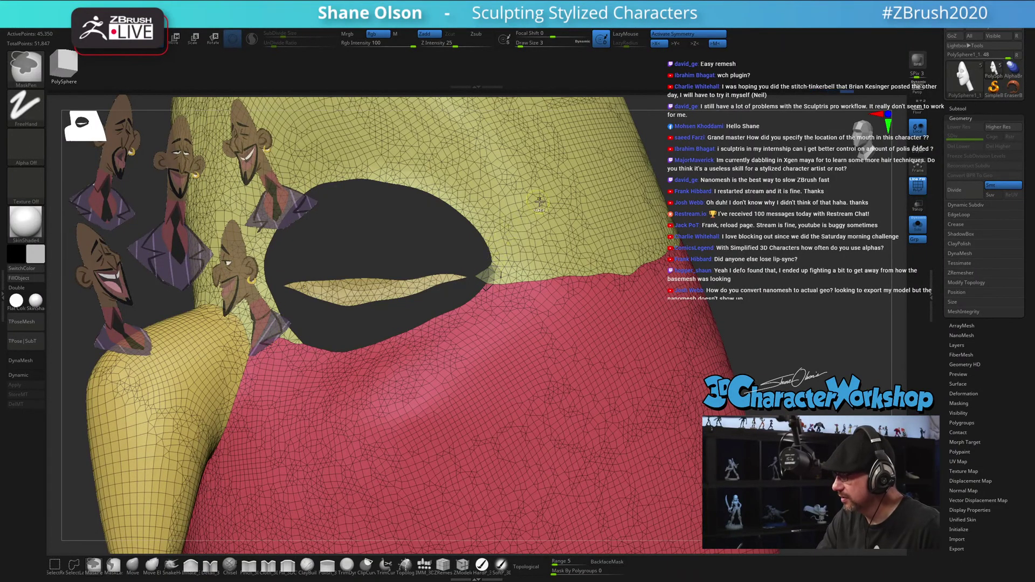
key(ctrl+shift)
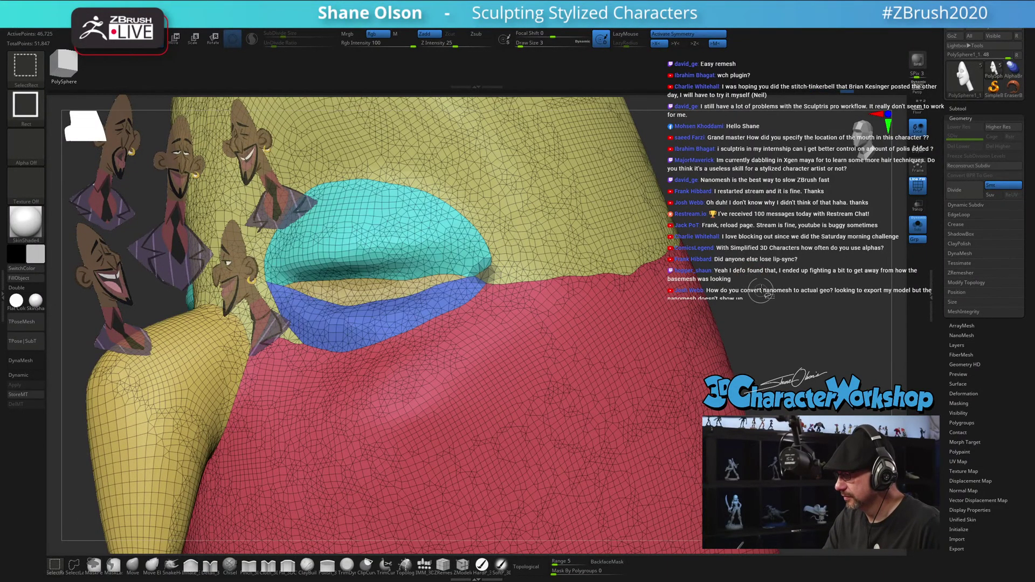
ctrl+shift+click(758, 294)
key(ctrl)
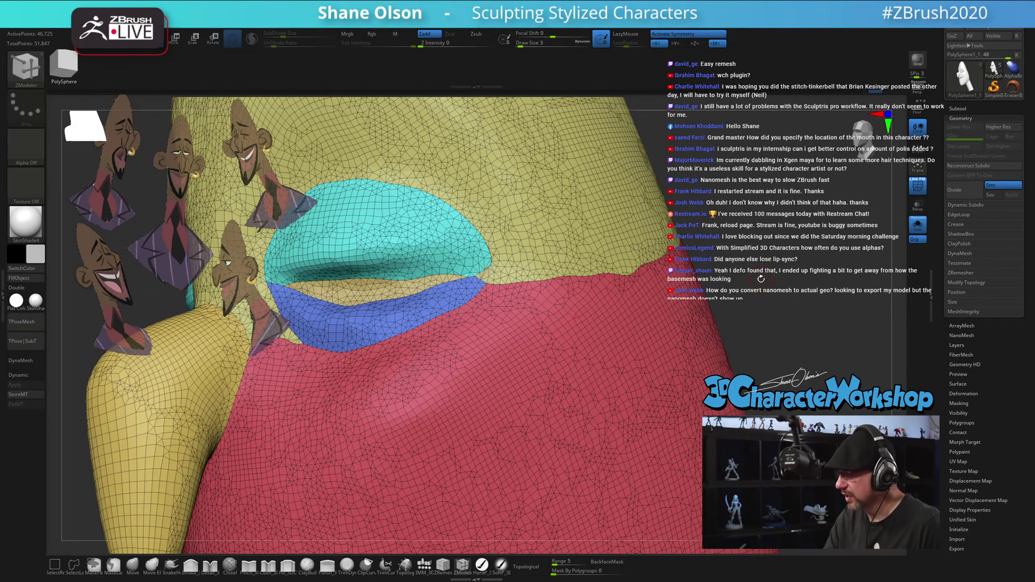
key(ctrl)
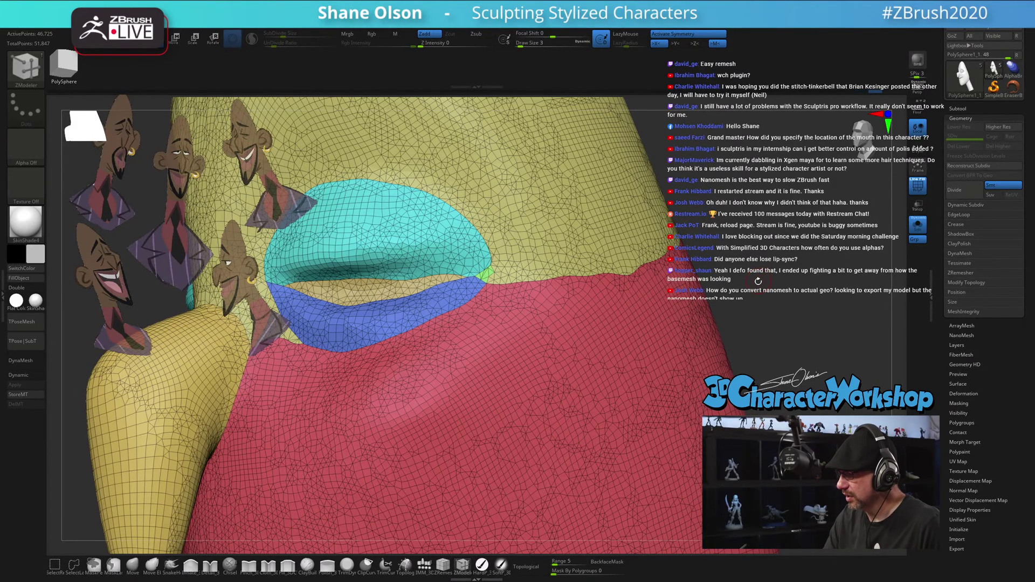
Isolate the eye-corner patch together with the upper eyelid, combine them into one polygroup, and show the whole head
mouse_move(760, 281)
mouse_down()
mouse_move(749, 275)
mouse_move(747, 324)
mouse_up()
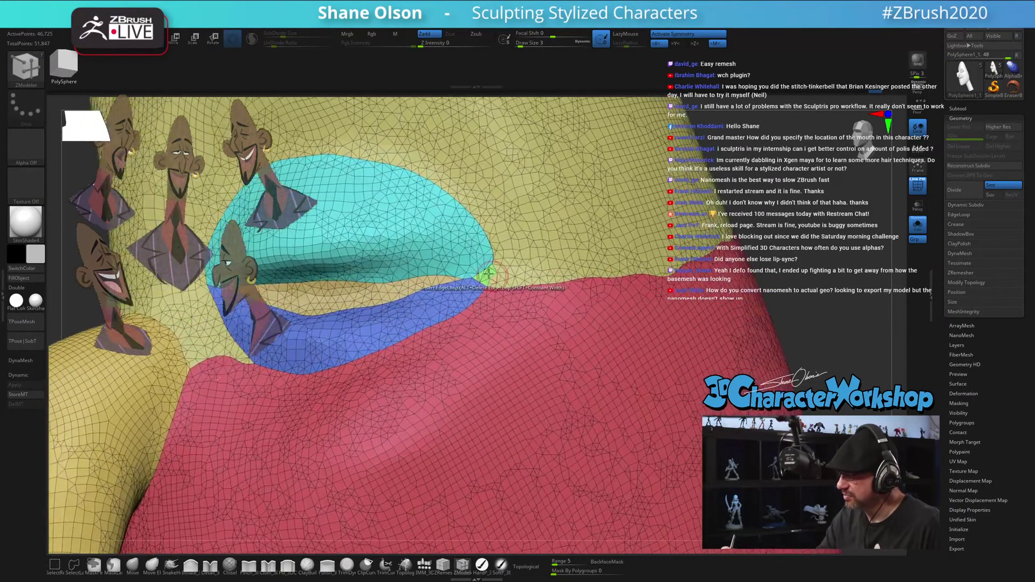
key(ctrl+shift)
ctrl+shift+click(489, 266)
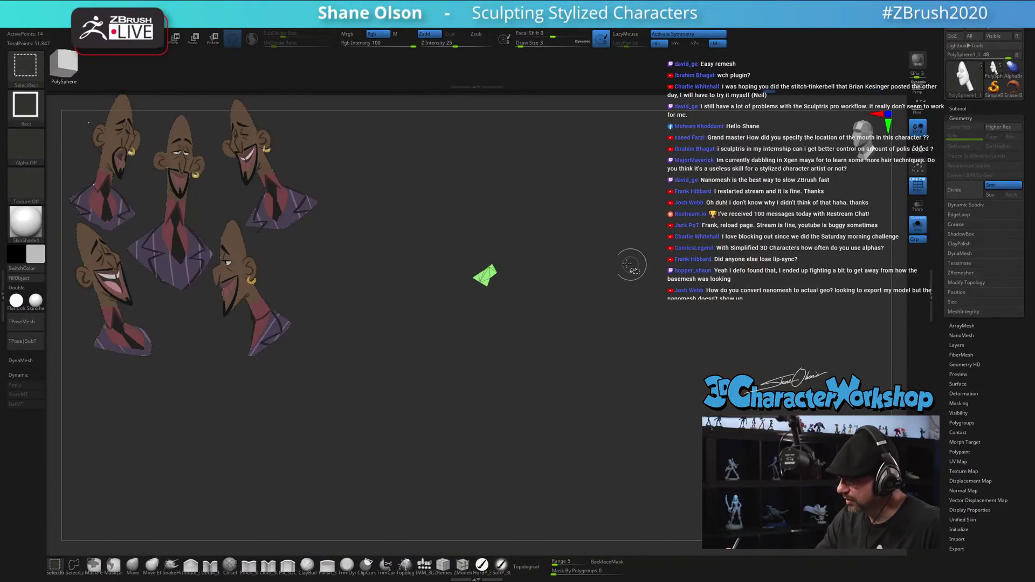
key(ctrl+z)
ctrl+shift+click(483, 271)
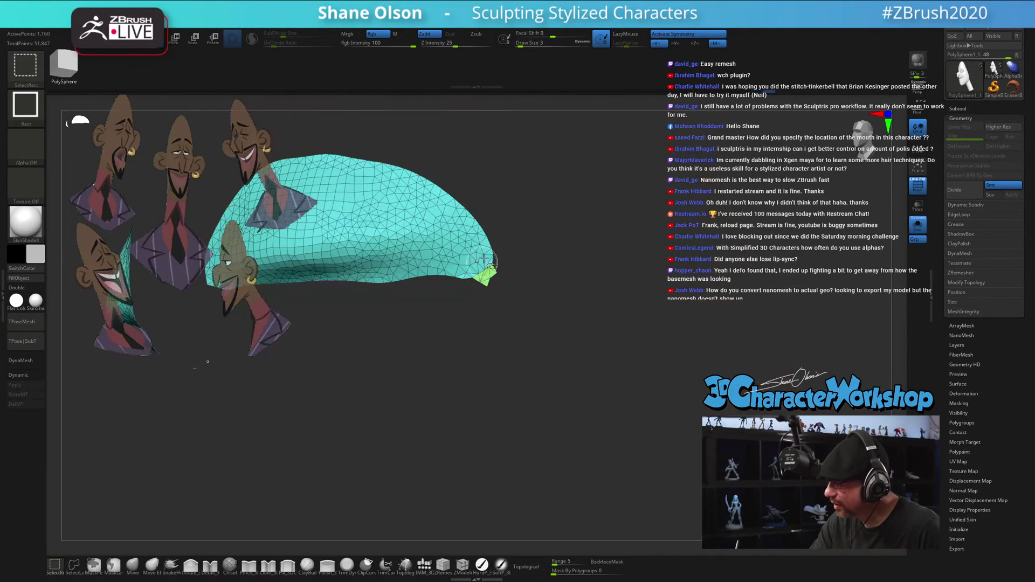
key(ctrl+w)
ctrl+shift+click(716, 303)
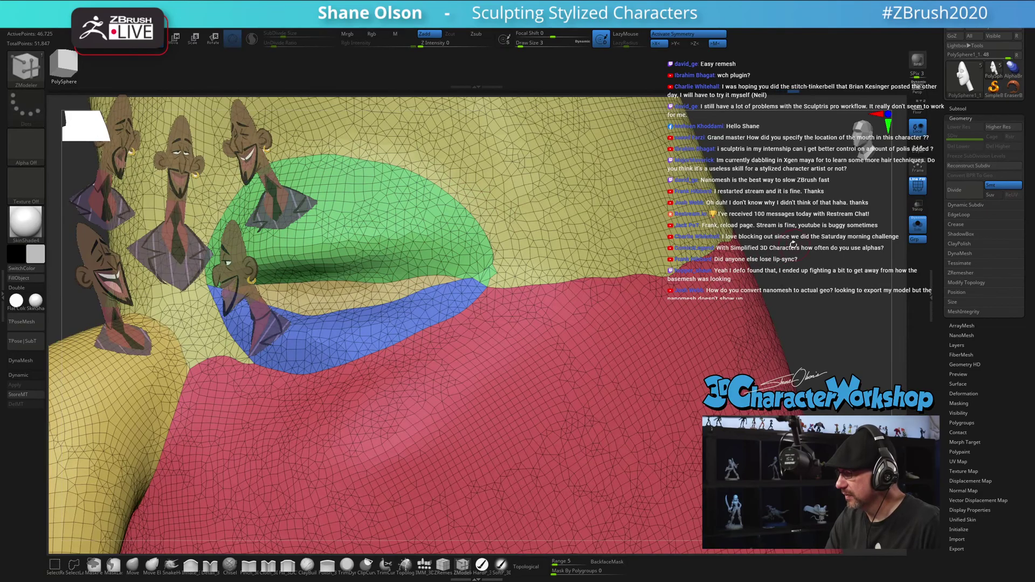
ZRemesh the whole head with KeepGroups on and a target polygon count of 10
alt+drag(793, 244, 517, 324)
drag(708, 331, 696, 354)
key(s)
click(628, 407)
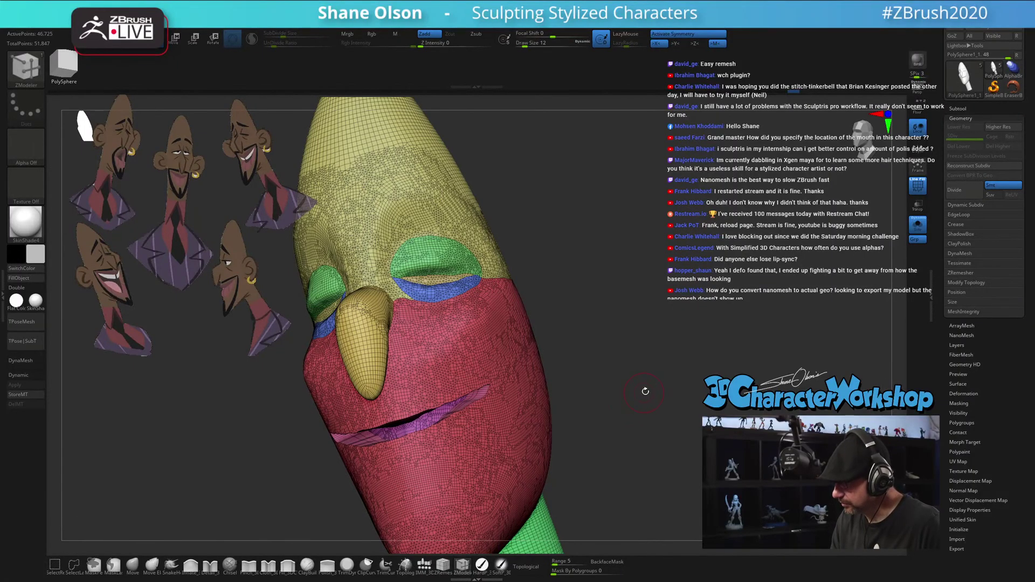
key(3)
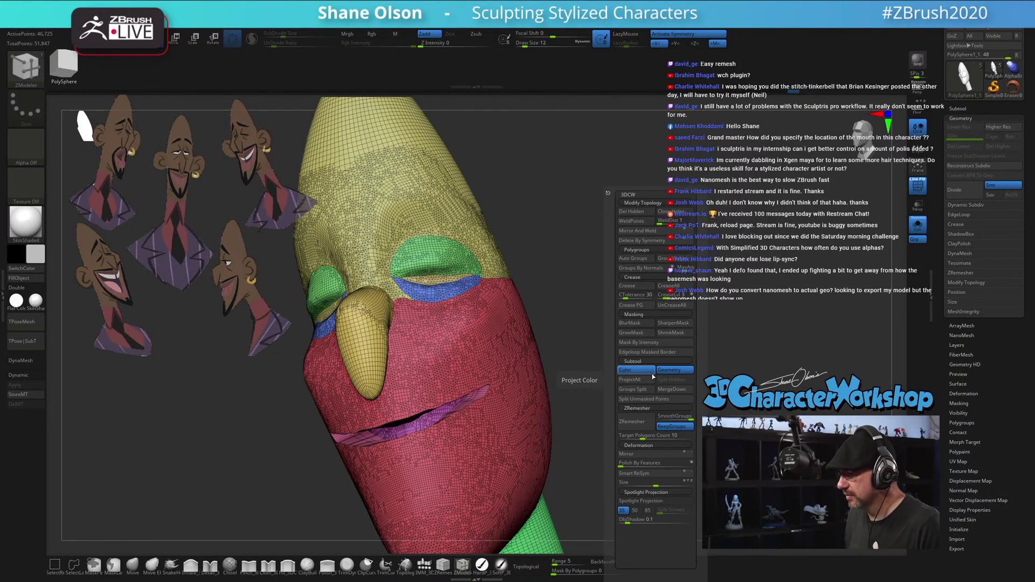
click(632, 421)
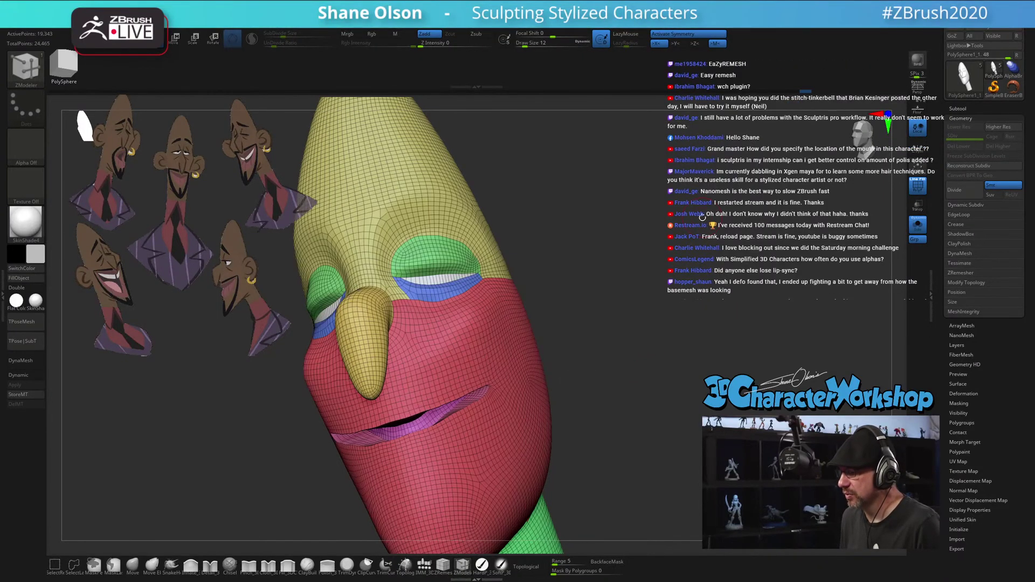
Smooth the edges of the mouth opening on the remeshed head with the Smooth brush at draw size 16
drag(703, 217, 663, 299)
mouse_move(655, 308)
mouse_down()
mouse_move(674, 303)
mouse_move(658, 306)
mouse_up()
key(s)
mouse_move(620, 347)
mouse_down()
mouse_move(569, 401)
mouse_move(582, 383)
mouse_move(597, 406)
mouse_up()
key(shift)
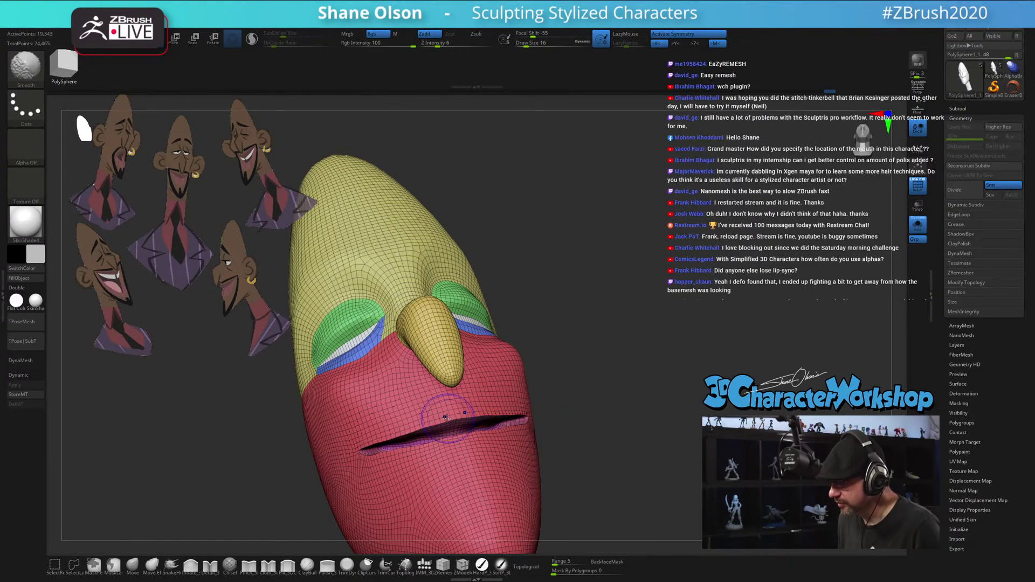
shift+drag(449, 411, 477, 419)
right_drag(447, 436, 535, 463)
shift+drag(411, 478, 389, 492)
drag(661, 418, 599, 413)
drag(592, 291, 591, 311)
alt+drag(720, 410, 709, 364)
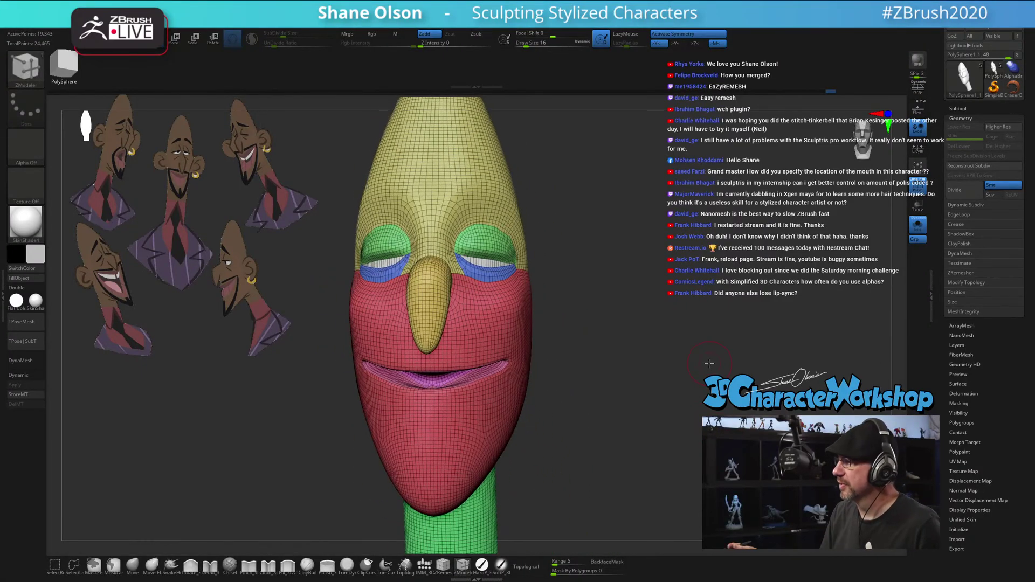
Isolate the mouth cavity polygroup and turn on double-sided display to see its inner surfaces
right_drag(709, 363, 639, 412)
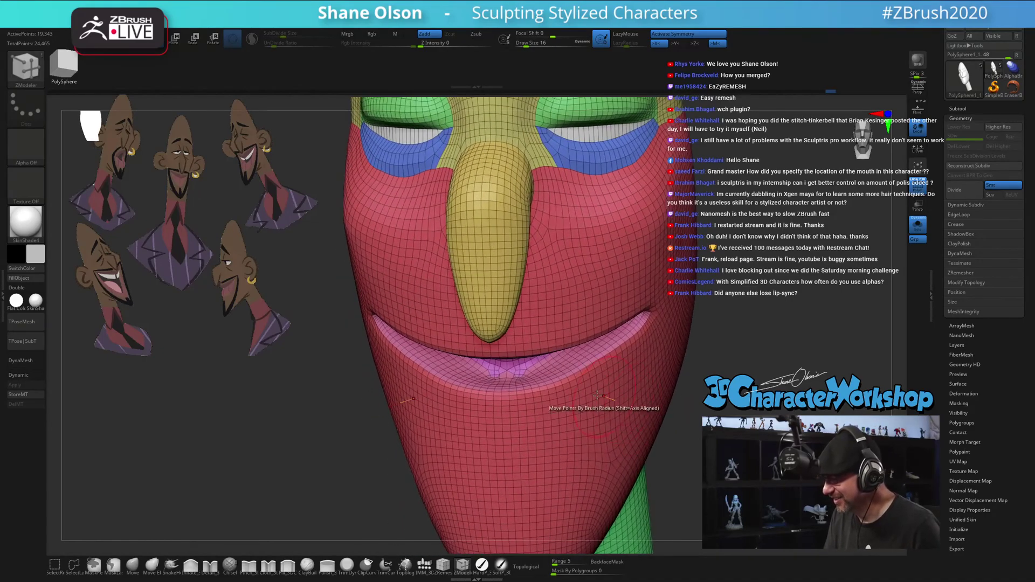
key(shift)
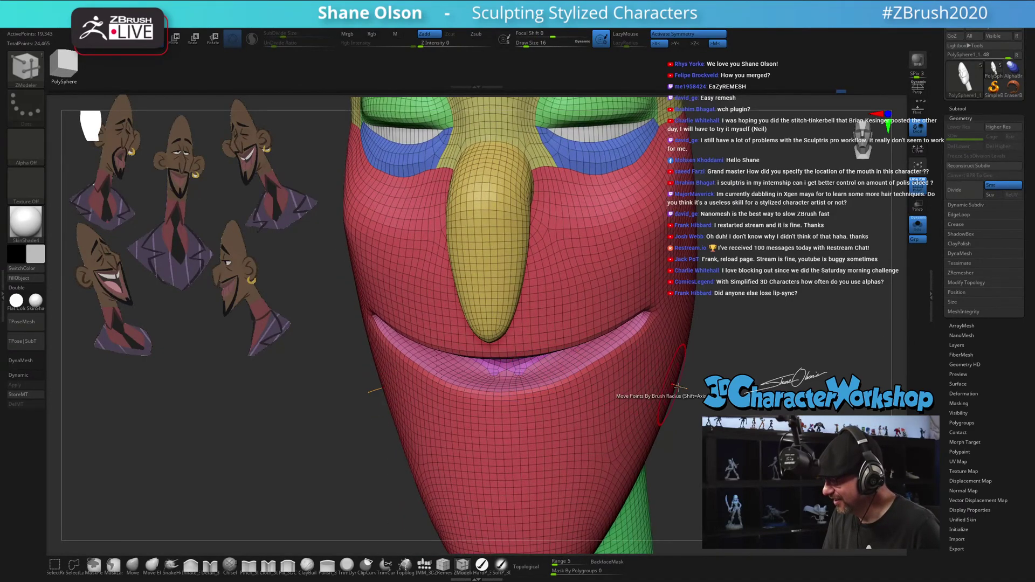
mouse_move(519, 372)
right_down()
mouse_move(702, 378)
mouse_move(535, 368)
right_up()
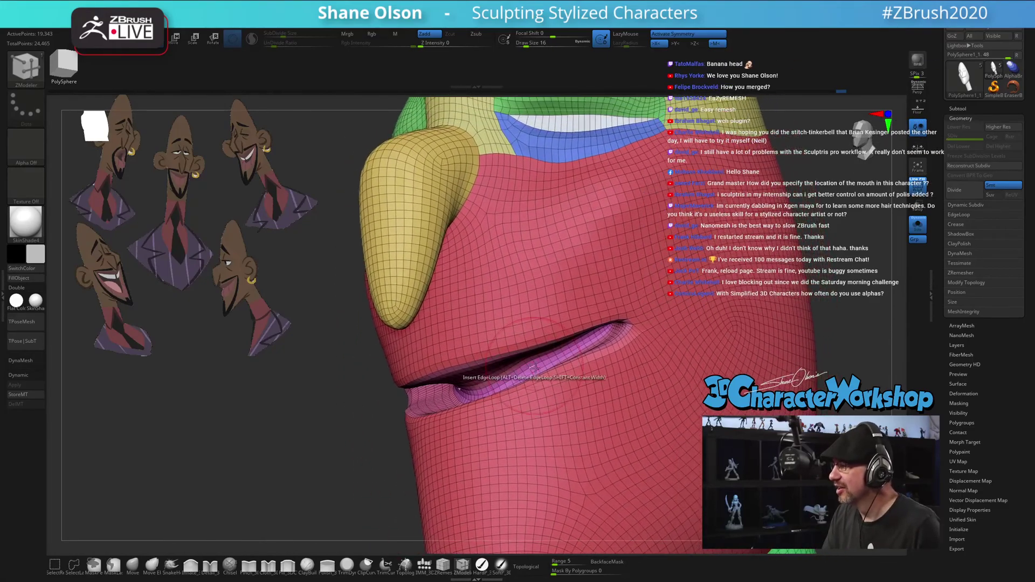
ctrl+right_drag(512, 379, 501, 378)
key(ctrl+shift)
ctrl+shift+click(501, 378)
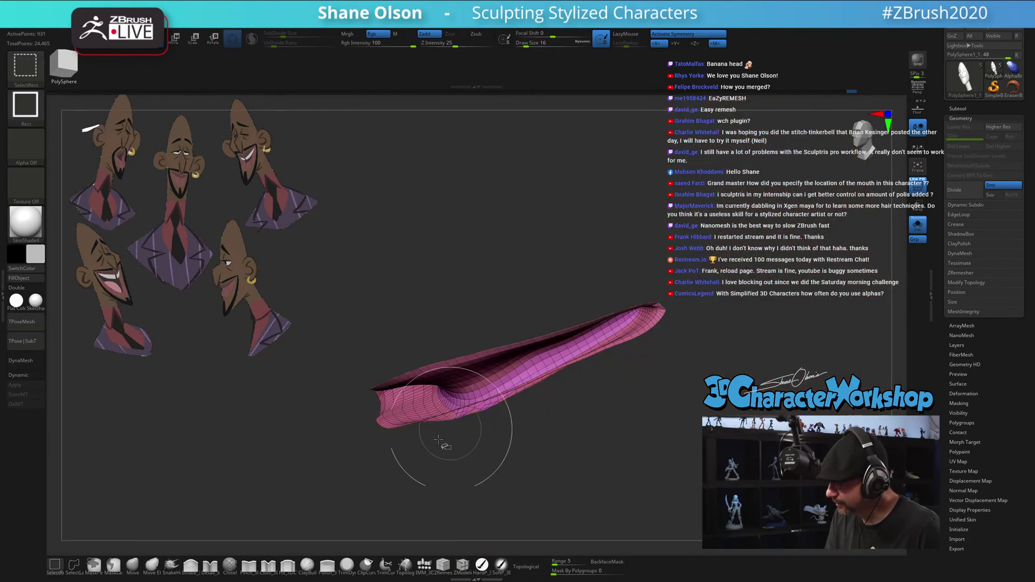
mouse_move(447, 447)
right_down()
mouse_move(386, 485)
mouse_move(473, 471)
mouse_move(470, 487)
mouse_move(431, 464)
right_up()
click(29, 287)
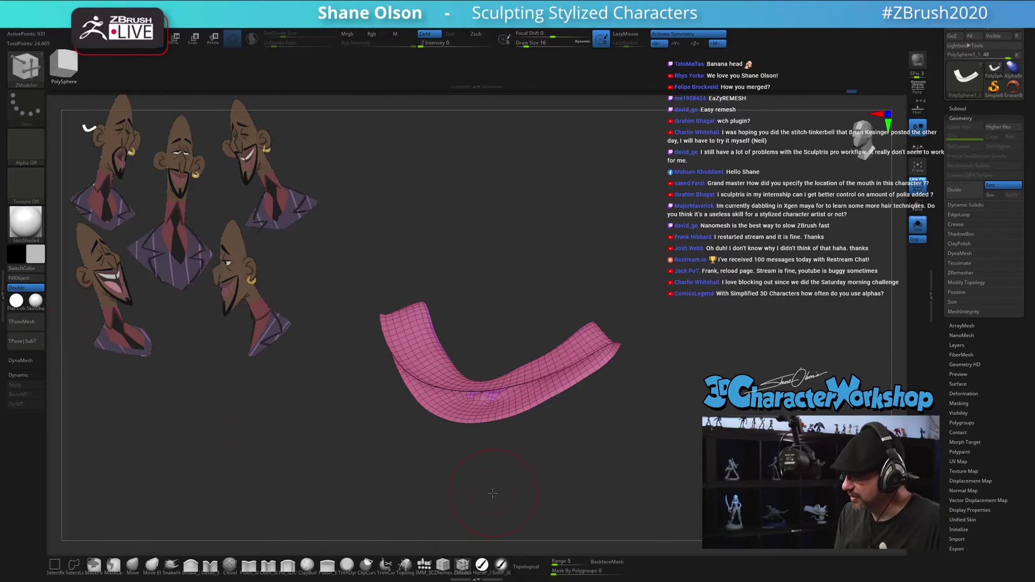
right_drag(493, 492, 372, 507)
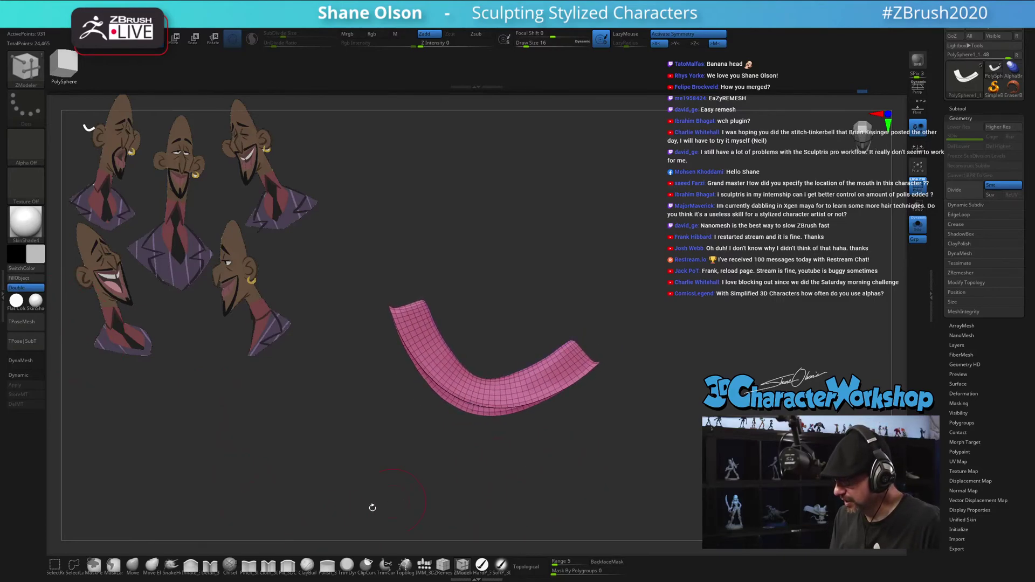
Pull up the middle and sides of the mouth cavity's upper edge with the Move brush at draw sizes 22 and 18, smoothing the surface
click(137, 566)
key(s)
click(485, 299)
mouse_move(491, 300)
shift+right_down()
mouse_move(489, 290)
mouse_move(496, 310)
mouse_move(476, 329)
mouse_move(477, 309)
shift+right_up()
mouse_move(467, 371)
mouse_down()
mouse_move(460, 322)
mouse_move(515, 272)
mouse_up()
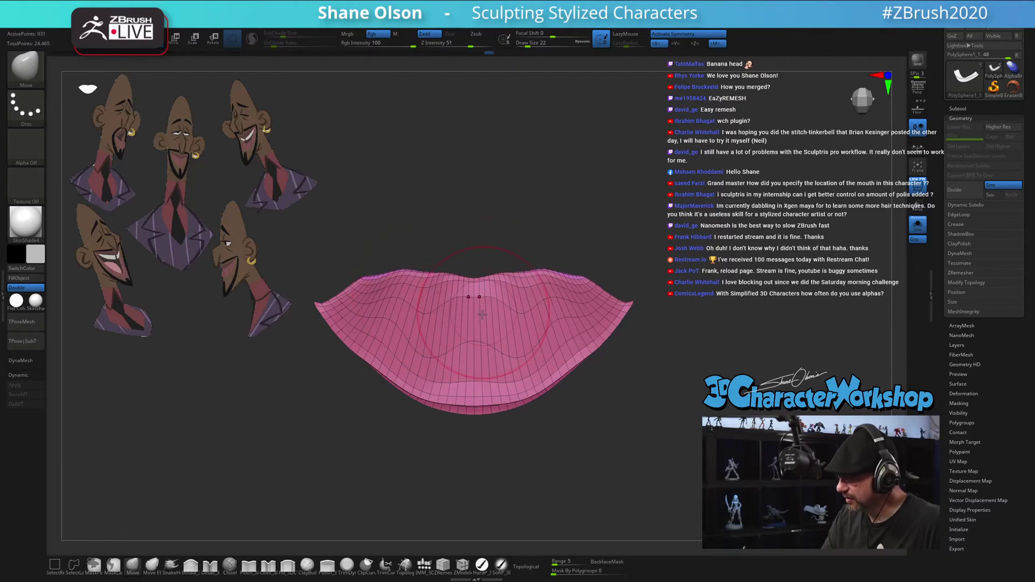
mouse_move(483, 314)
shift+mouse_down()
mouse_move(464, 302)
mouse_move(431, 366)
mouse_move(409, 307)
shift+mouse_up()
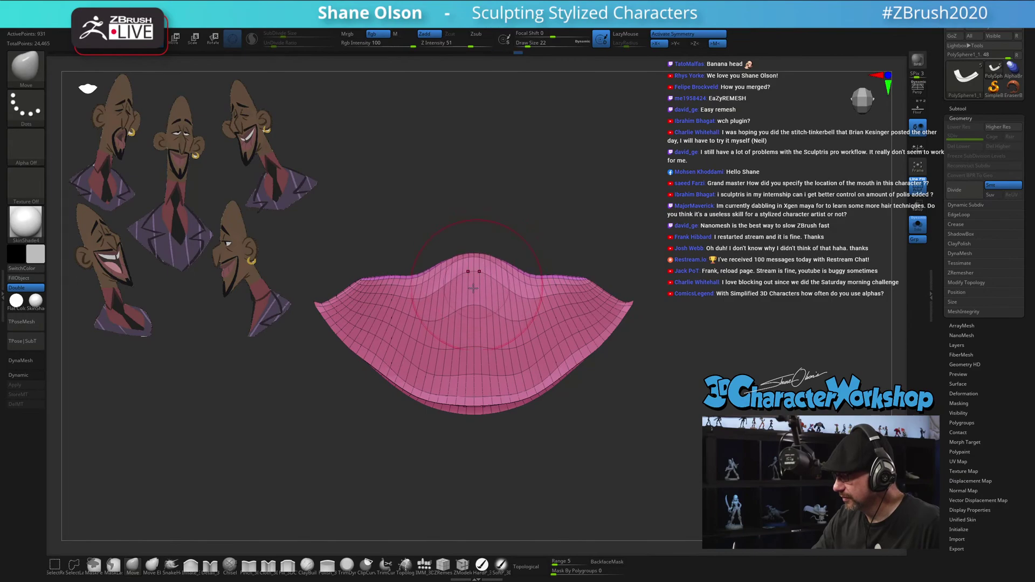
shift+drag(473, 288, 366, 287)
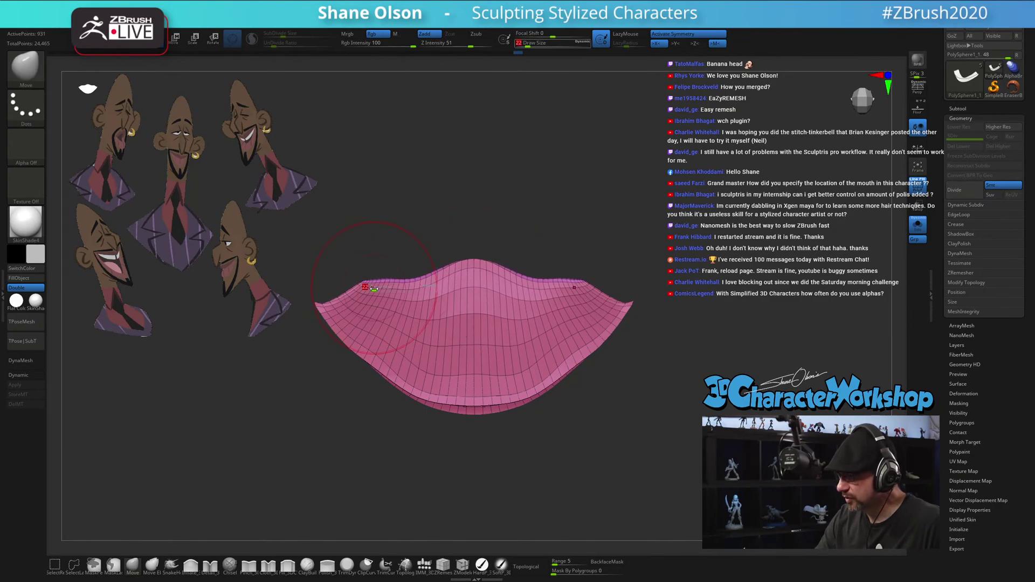
key(bracketleft)
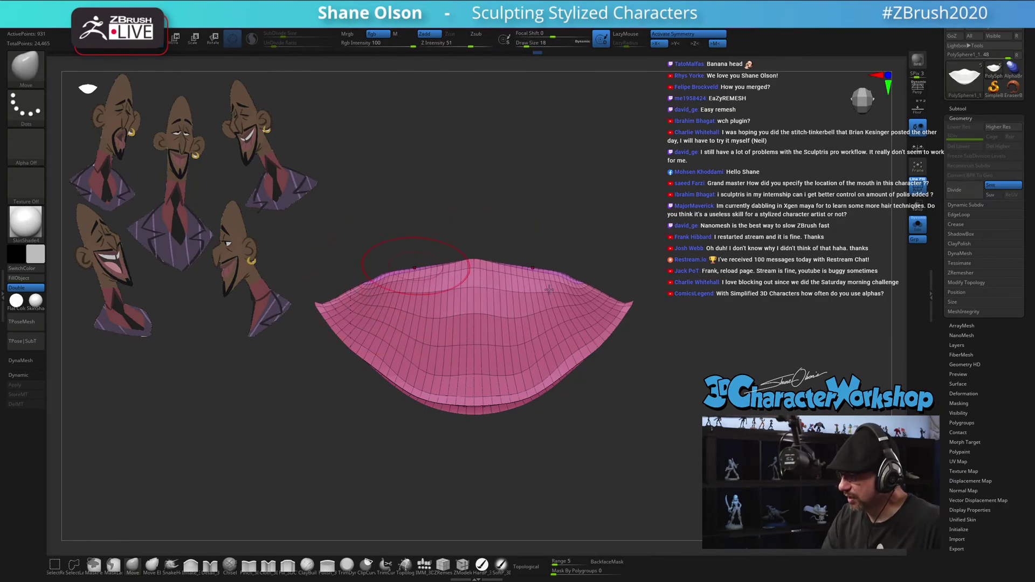
mouse_move(603, 318)
mouse_down()
mouse_move(685, 351)
mouse_move(555, 380)
mouse_up()
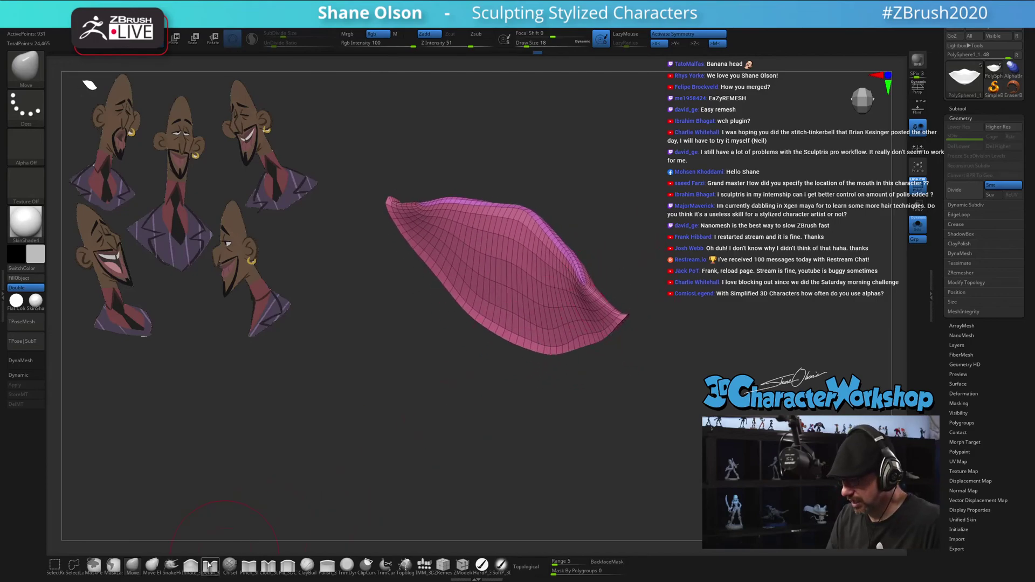
Shape the mouth cavity with the Inflate brush at draw size 25 and assign the whole cavity a single new polygroup
click(190, 566)
alt+drag(568, 212, 544, 295)
key(s)
click(562, 288)
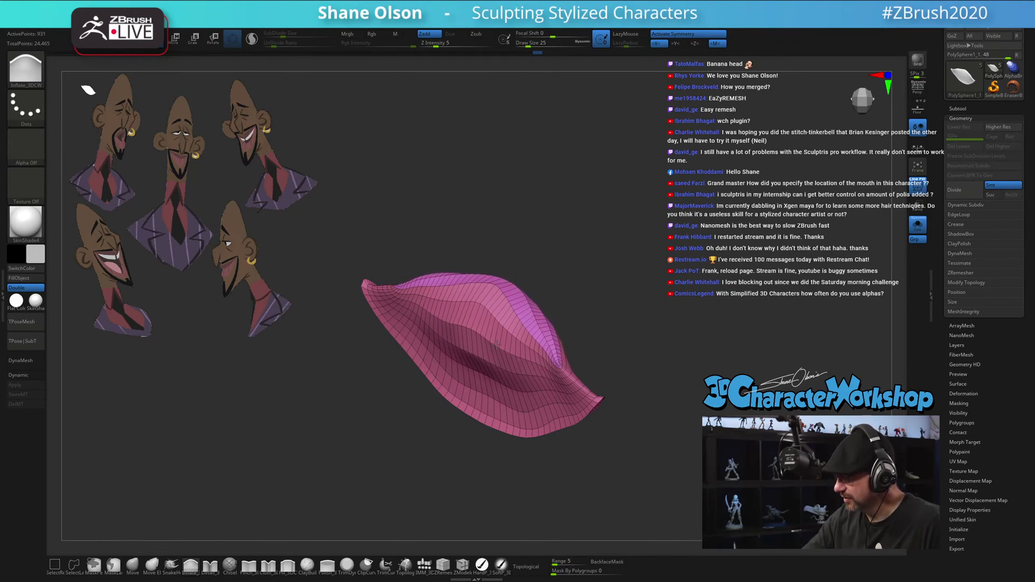
drag(610, 342, 559, 360)
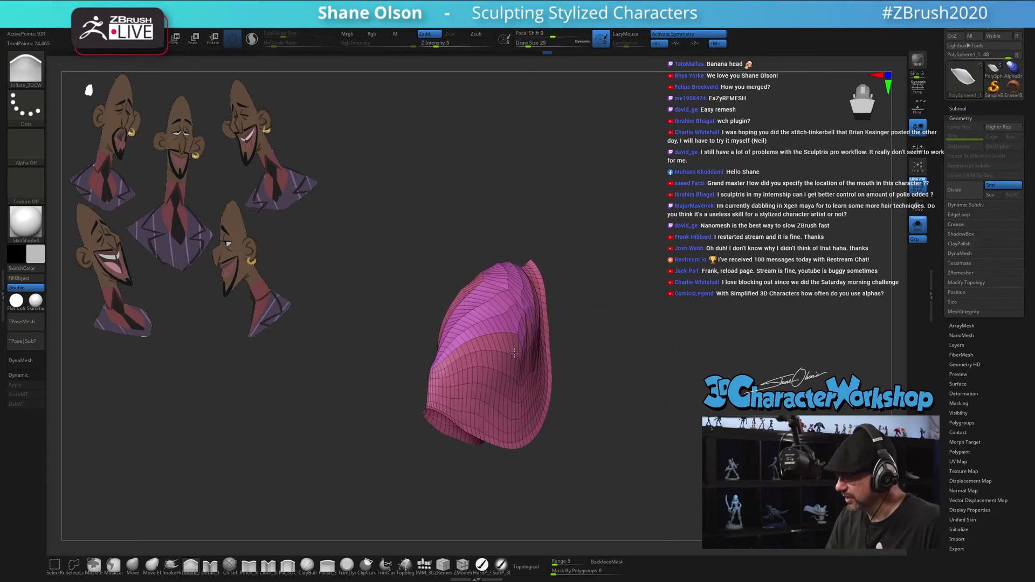
key(ctrl+w)
drag(673, 423, 656, 428)
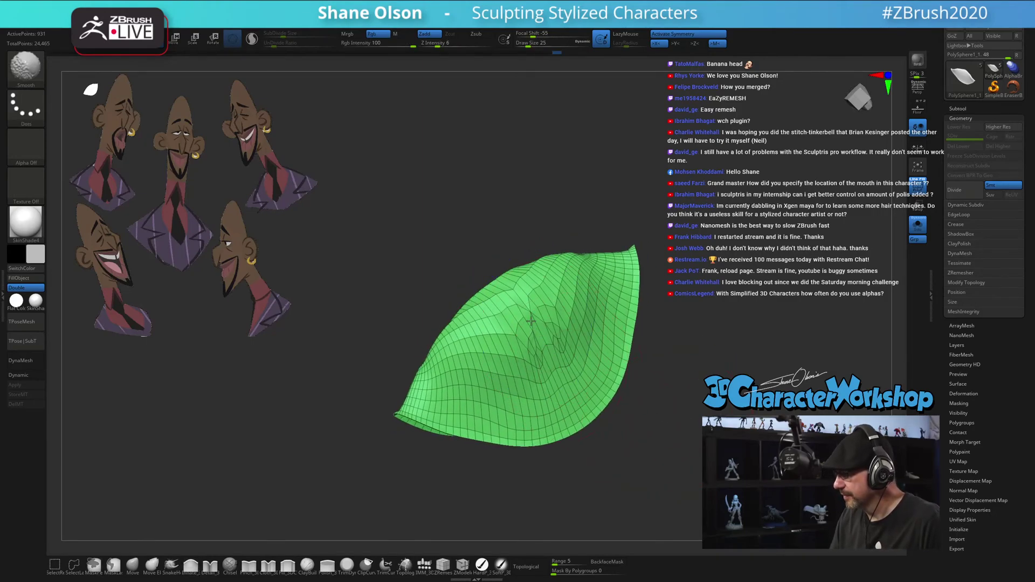
Inflate the upper part of the mouth cavity, smooth its middle, and show the whole head again
mouse_move(631, 394)
mouse_down()
mouse_move(677, 379)
mouse_move(681, 431)
mouse_move(704, 415)
mouse_move(647, 452)
mouse_up()
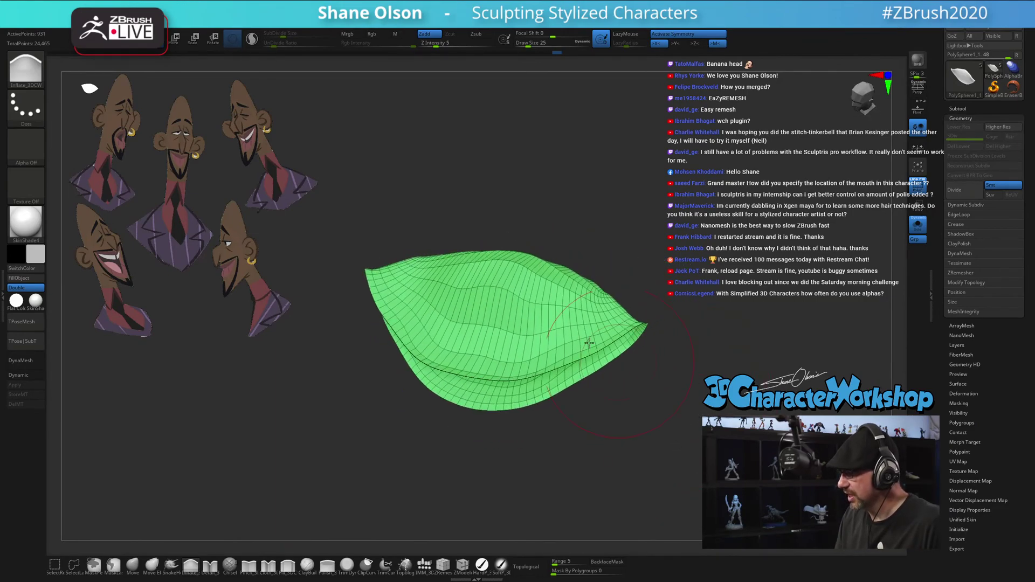
drag(527, 297, 535, 268)
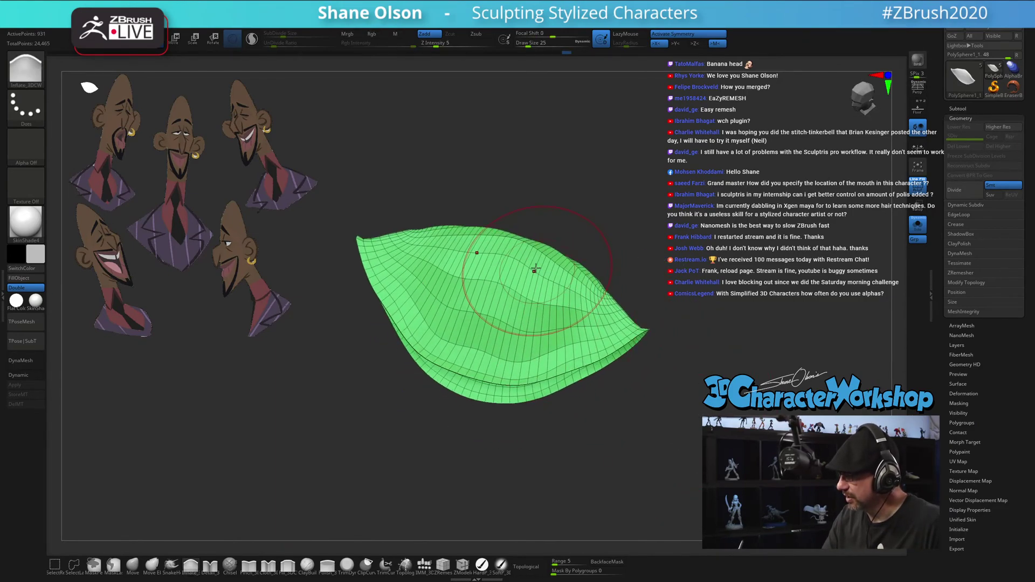
shift+drag(549, 352, 517, 329)
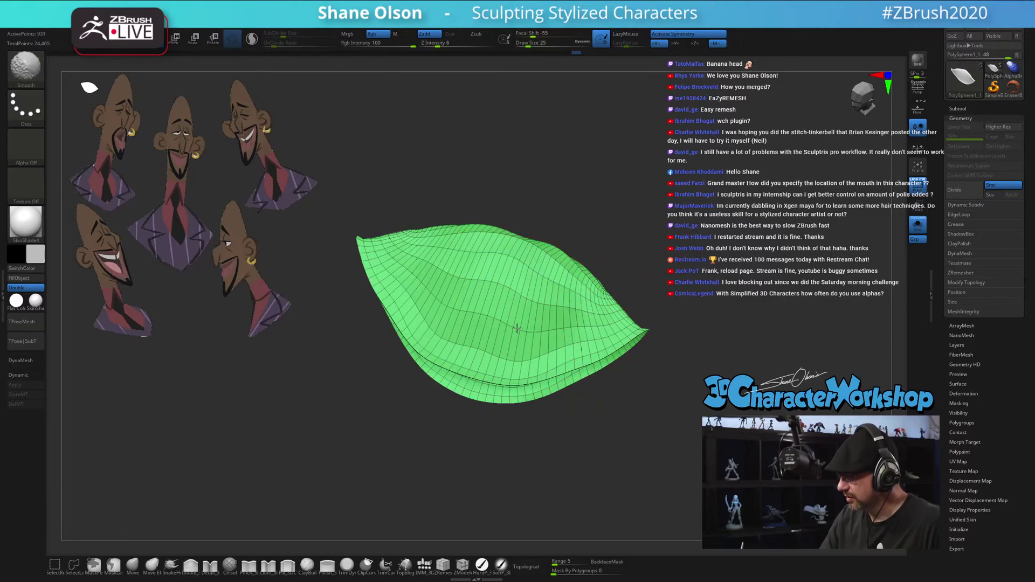
ctrl+shift+click(669, 421)
mouse_move(684, 435)
mouse_down()
mouse_move(704, 371)
mouse_move(662, 399)
mouse_move(676, 430)
mouse_up()
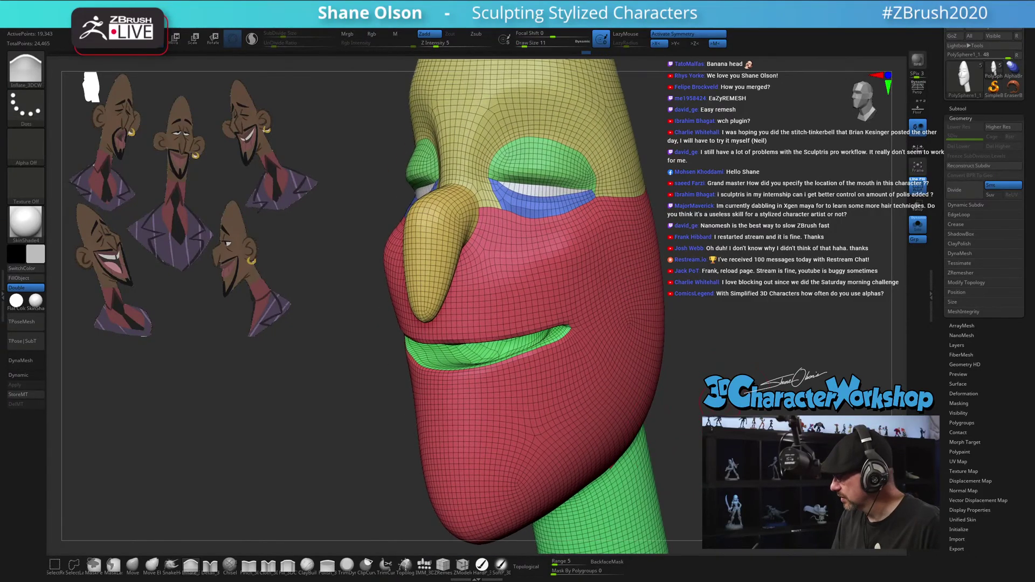
Isolate the upper and lower eyelids, combine them into one polygroup, and show the whole head
drag(761, 266, 717, 231)
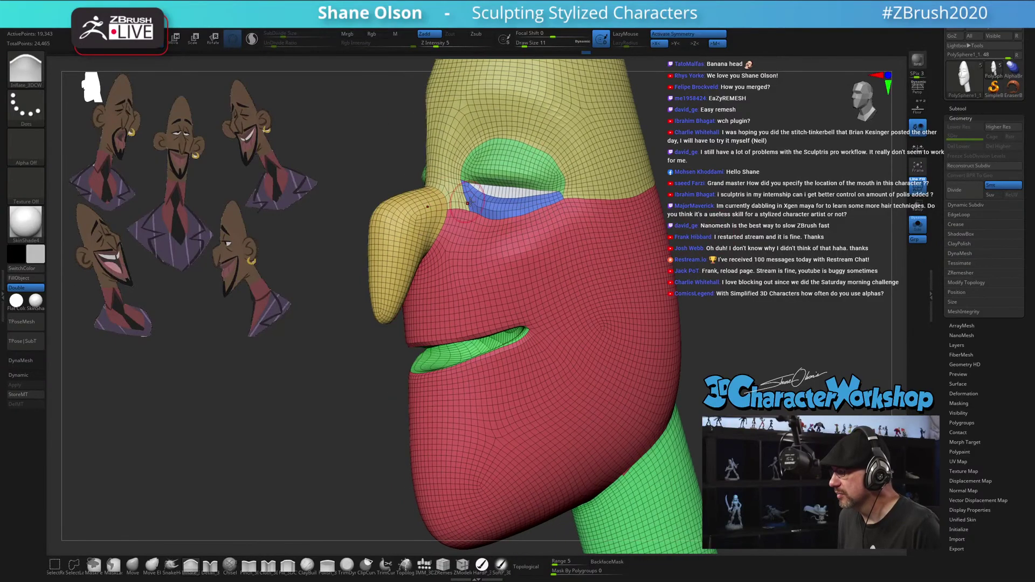
drag(679, 200, 767, 215)
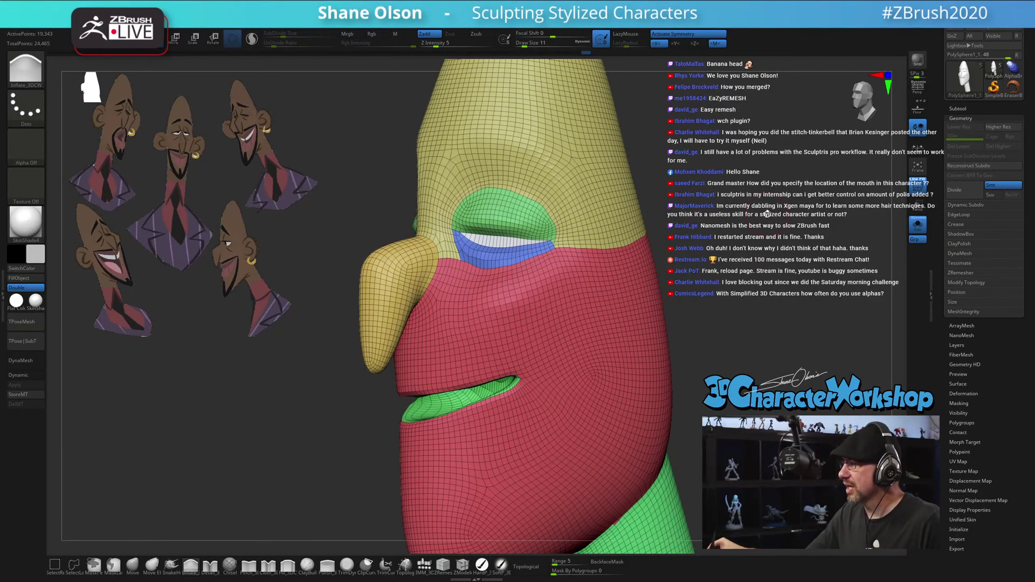
alt+right_drag(562, 239, 559, 284)
mouse_move(516, 250)
ctrl+right_down()
mouse_move(635, 254)
mouse_move(524, 251)
ctrl+right_up()
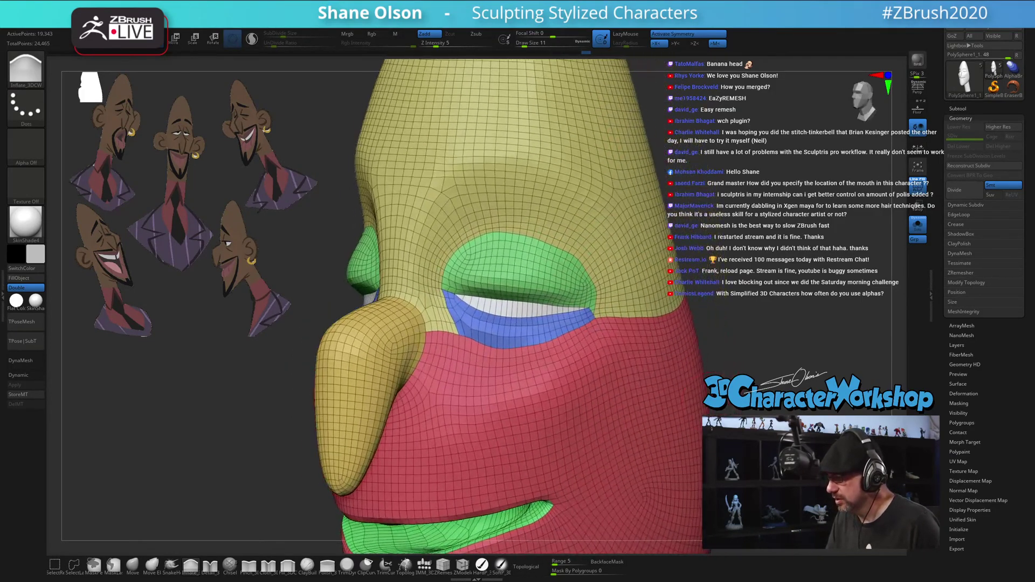
ctrl+shift+click(522, 326)
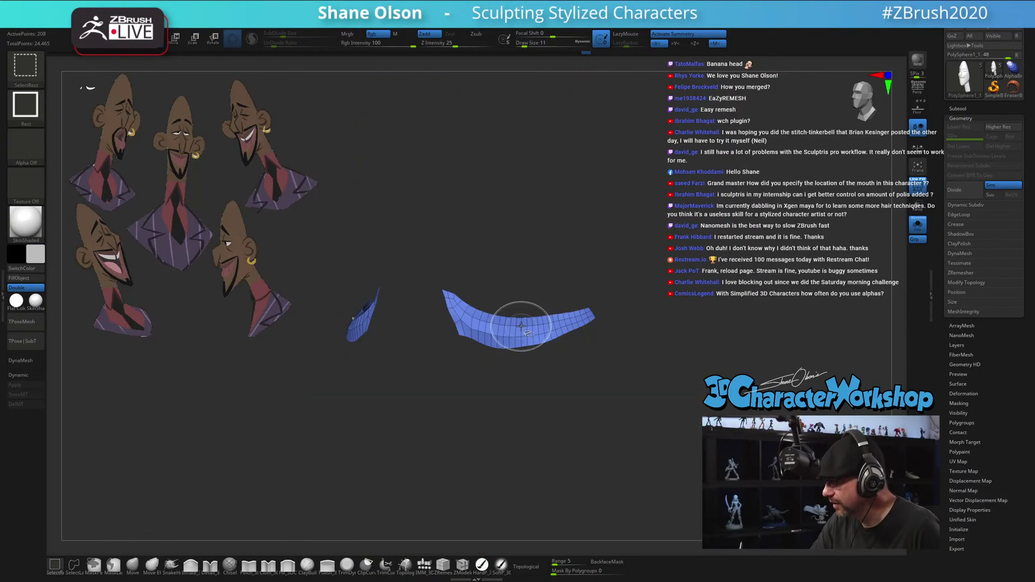
ctrl+shift+click(521, 326)
ctrl+shift+click(523, 286)
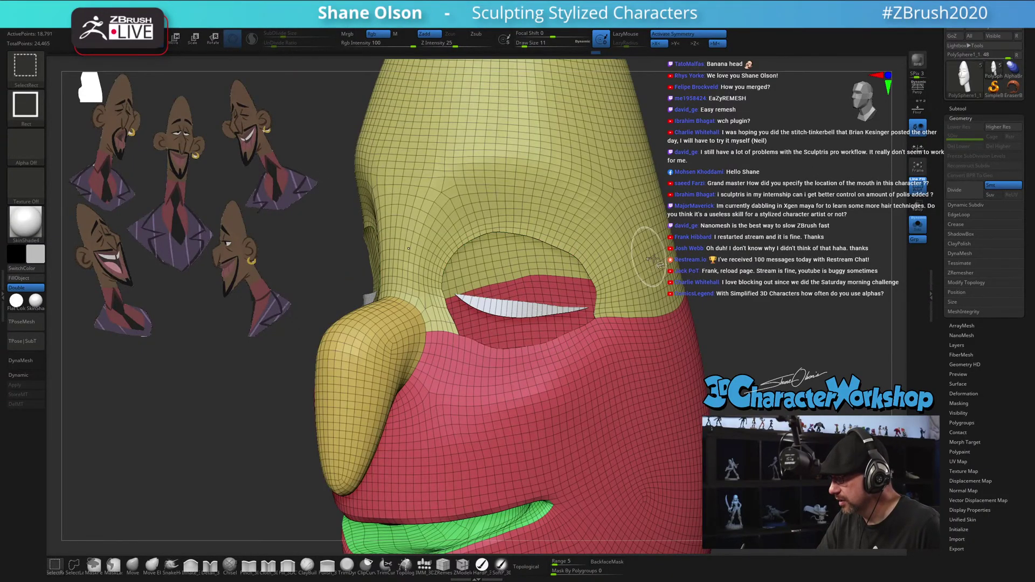
ctrl+shift+click(717, 288)
key(ctrl+w)
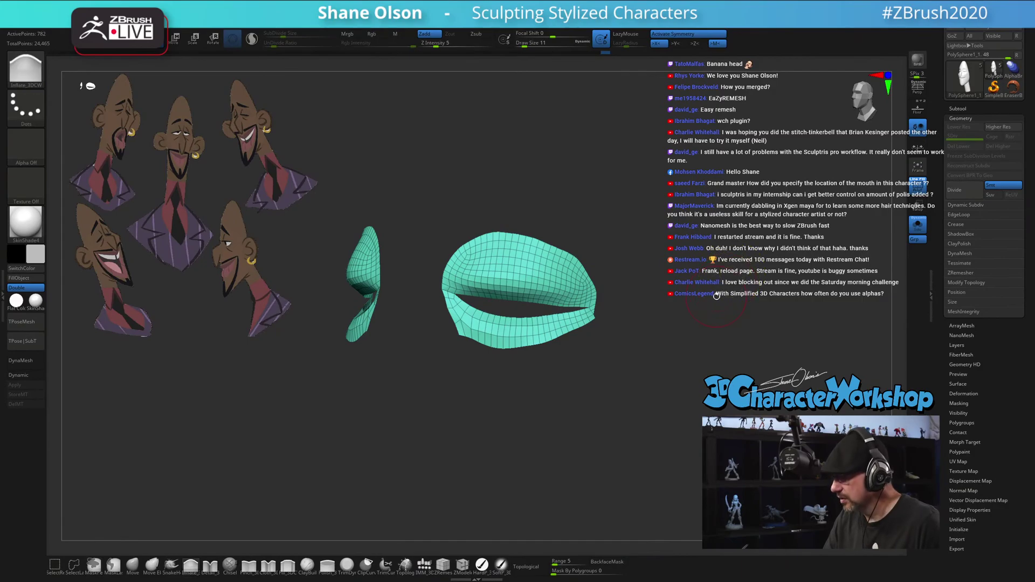
ctrl+shift+click(717, 294)
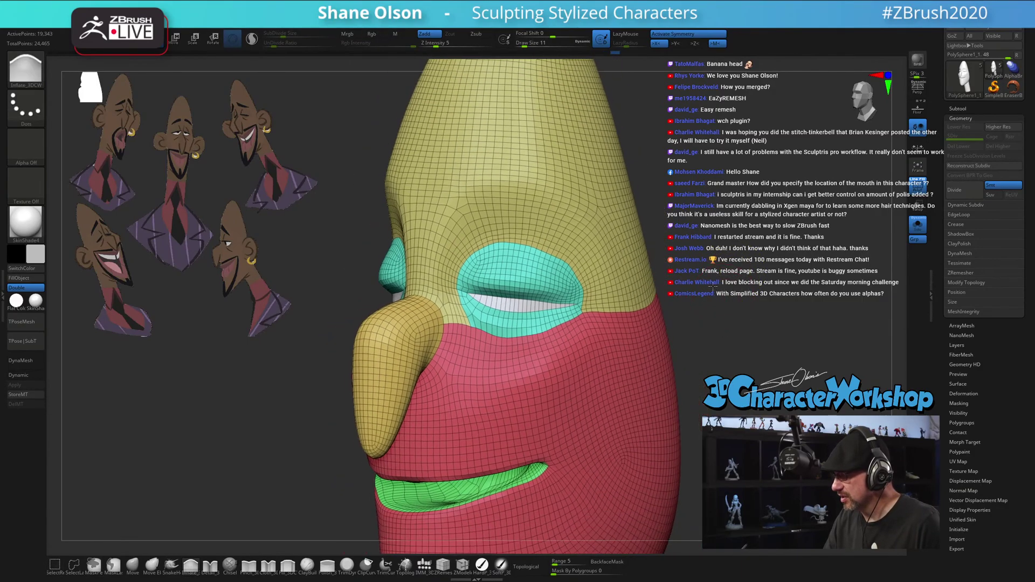
Isolate the forehead polygroup, mask an arched band along the upper eye opening at draw size 7, and show the whole head
key(s)
key(s)
mouse_move(713, 288)
mouse_down()
mouse_move(710, 311)
mouse_move(706, 295)
mouse_up()
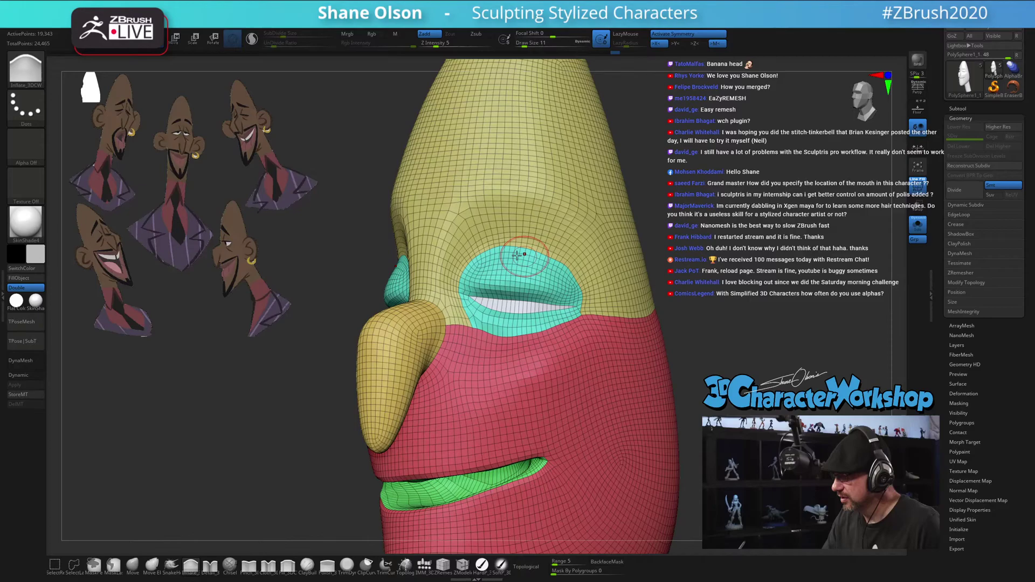
ctrl+shift+click(527, 227)
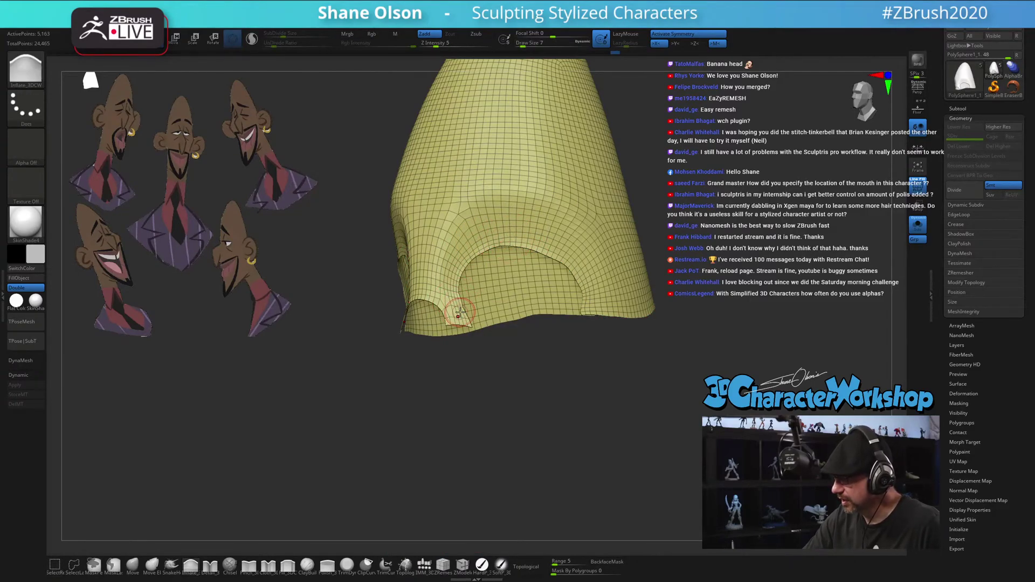
mouse_move(461, 324)
ctrl+mouse_down()
mouse_move(464, 254)
mouse_move(488, 237)
mouse_move(556, 245)
mouse_move(594, 295)
ctrl+mouse_up()
key(ctrl+shift)
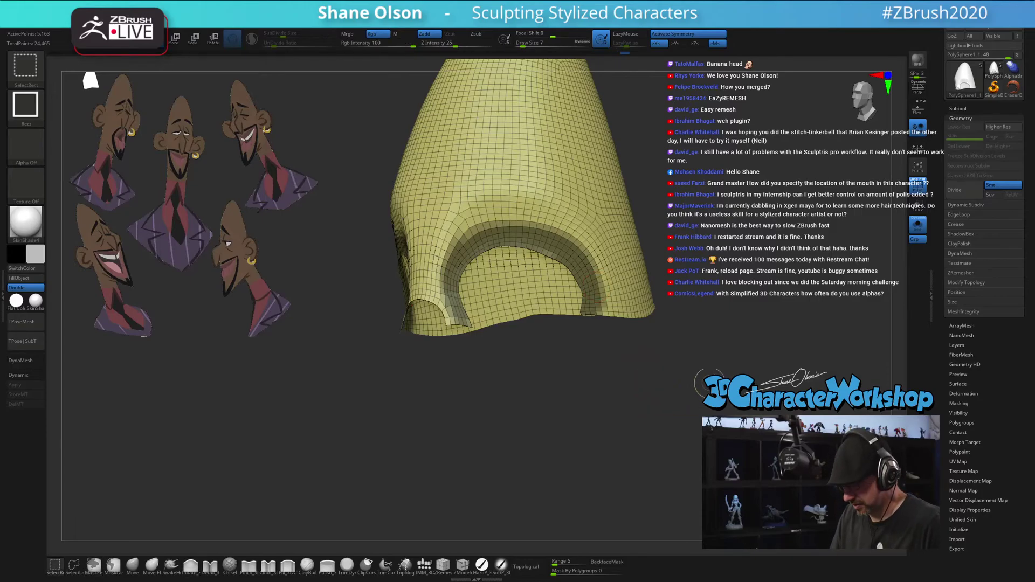
mouse_move(729, 343)
ctrl+shift+mouse_down()
mouse_move(733, 357)
mouse_move(738, 344)
ctrl+shift+mouse_up()
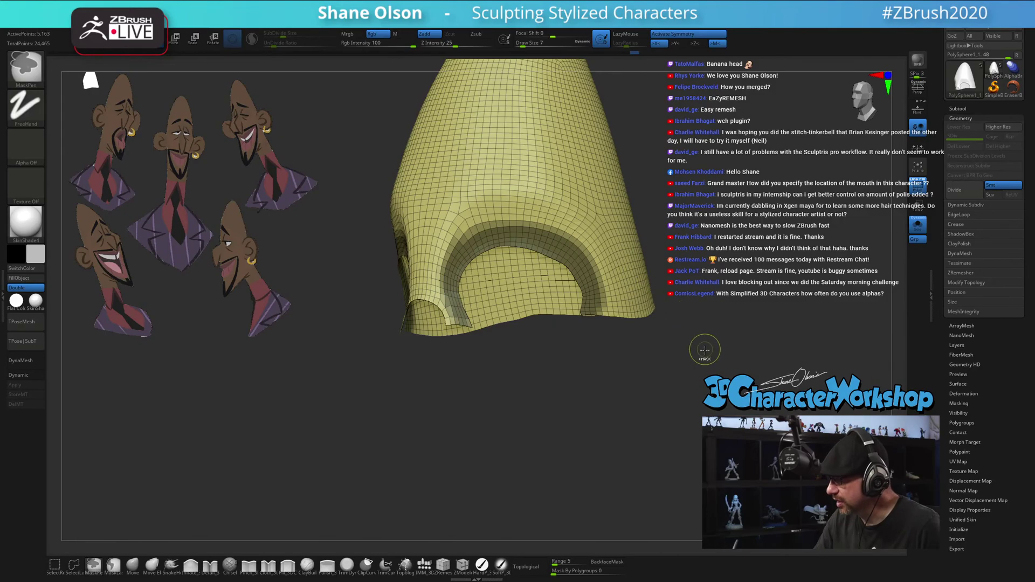
drag(538, 376, 522, 386)
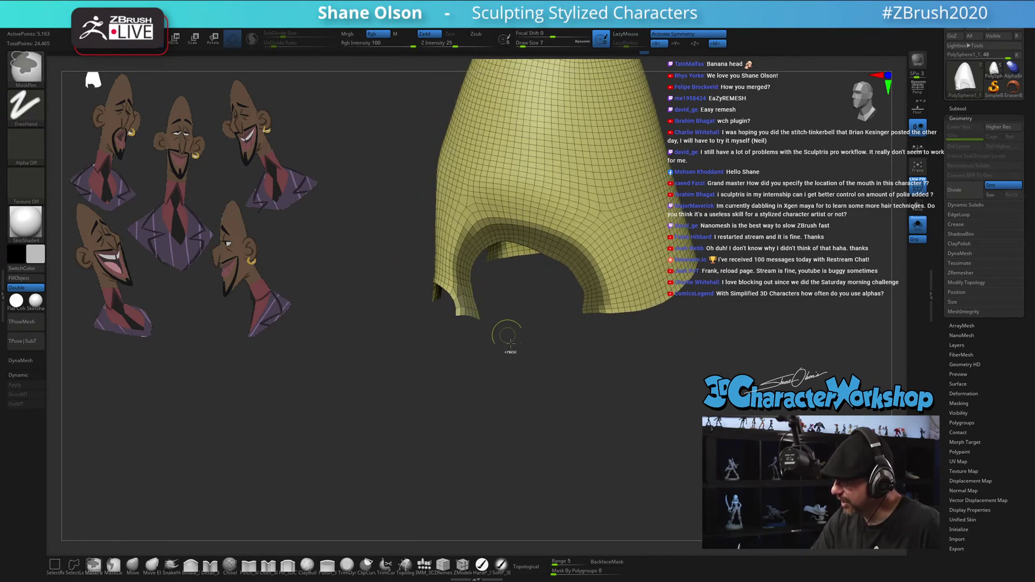
drag(687, 401, 684, 384)
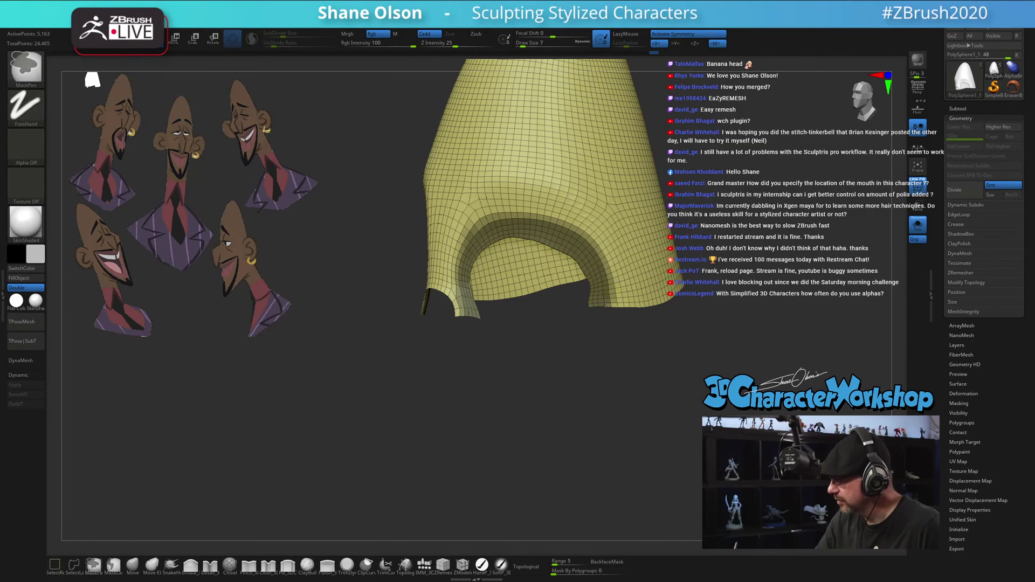
ctrl+shift+drag(608, 228, 629, 342)
key(ctrl+z)
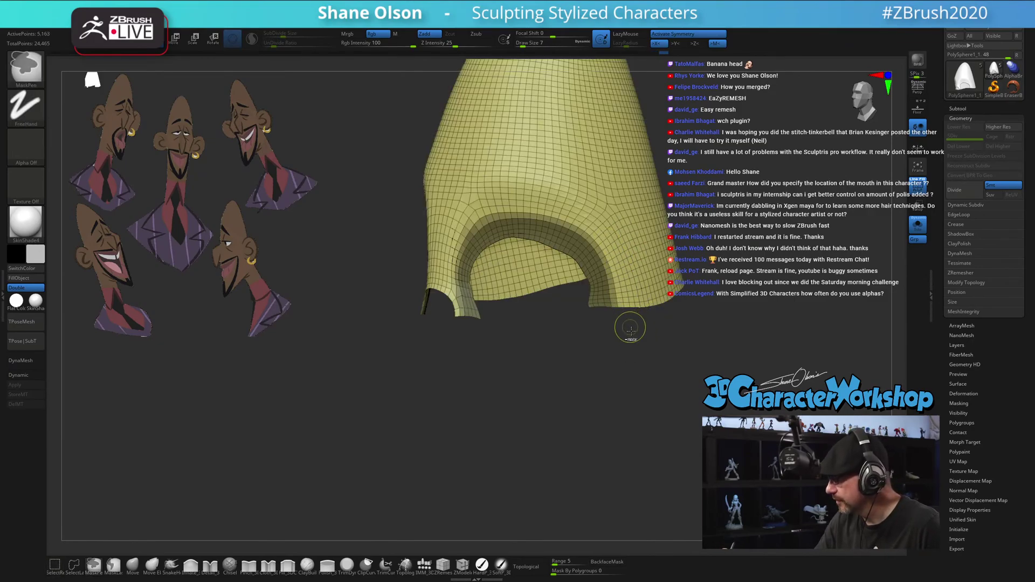
ctrl+shift+click(631, 330)
Isolate the lower face polygroup, mask a band along the edge beneath the eye, and show the whole head
drag(739, 342, 582, 345)
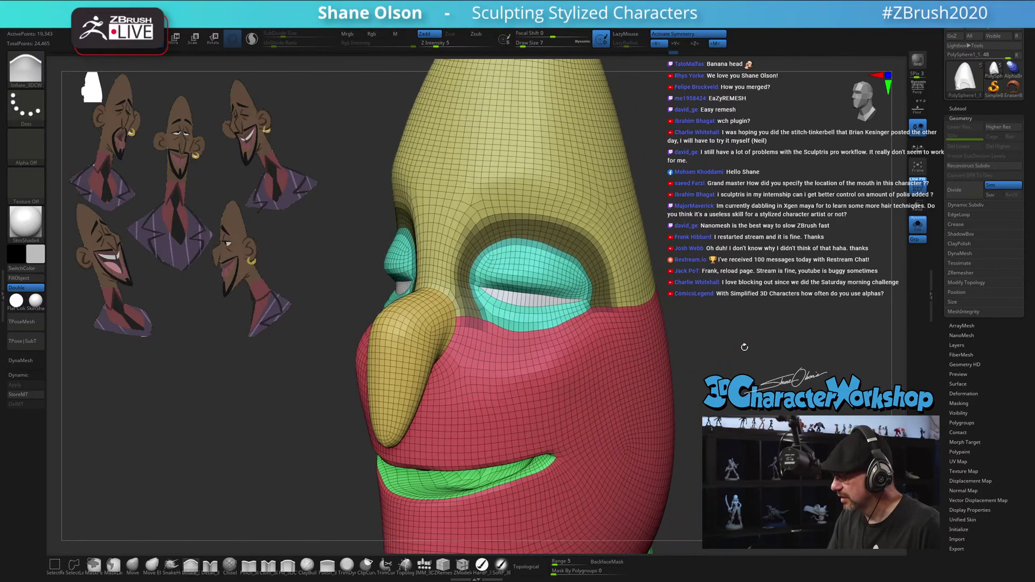
ctrl+shift+click(583, 348)
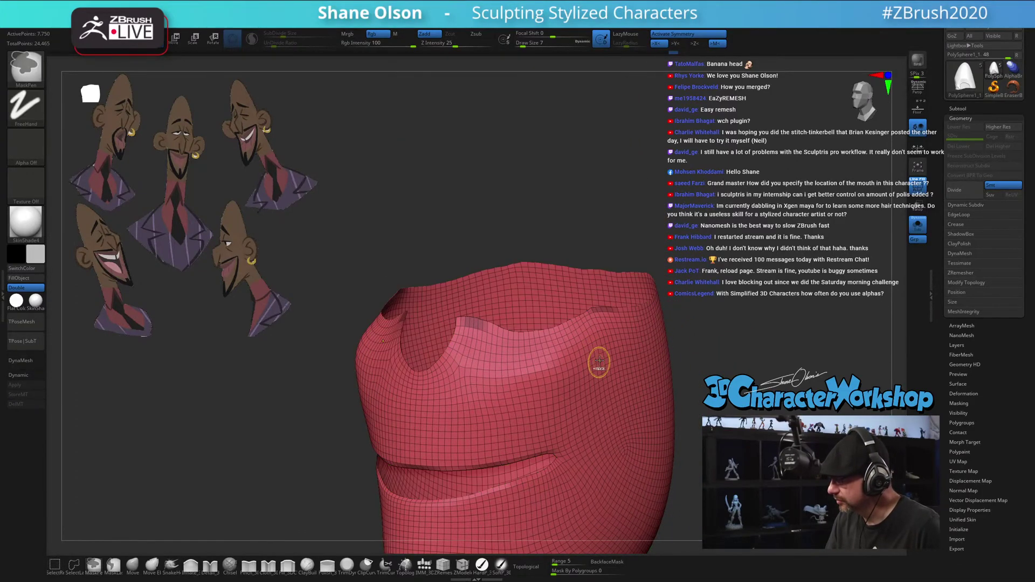
ctrl+drag(602, 314, 503, 336)
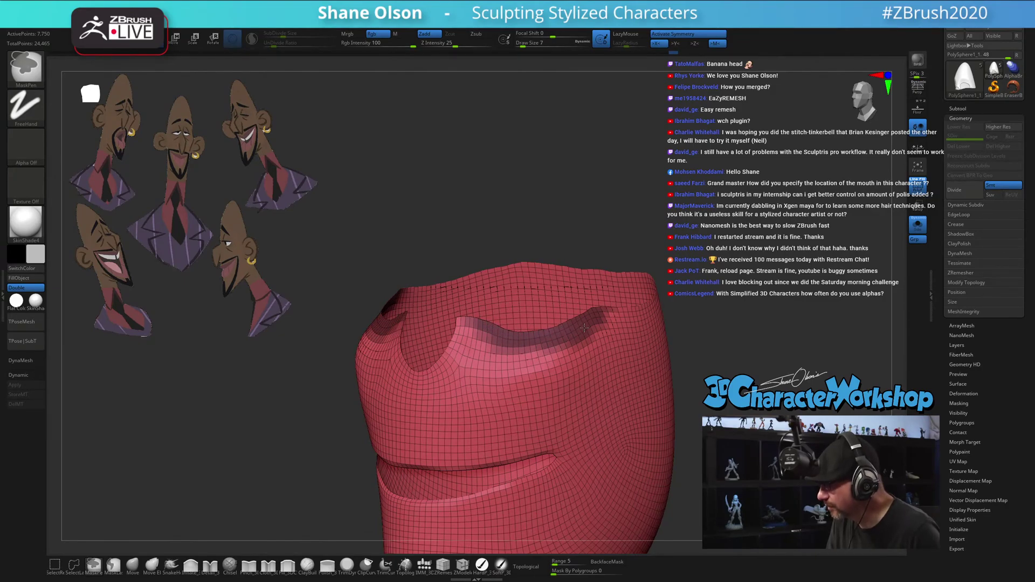
drag(670, 354, 614, 335)
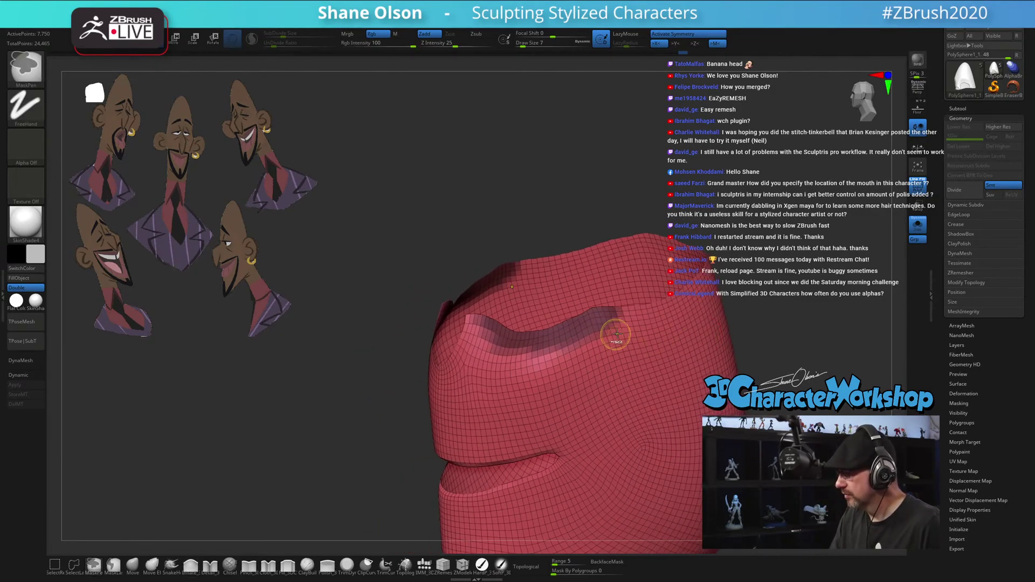
ctrl+shift+click(814, 363)
key(ctrl+w)
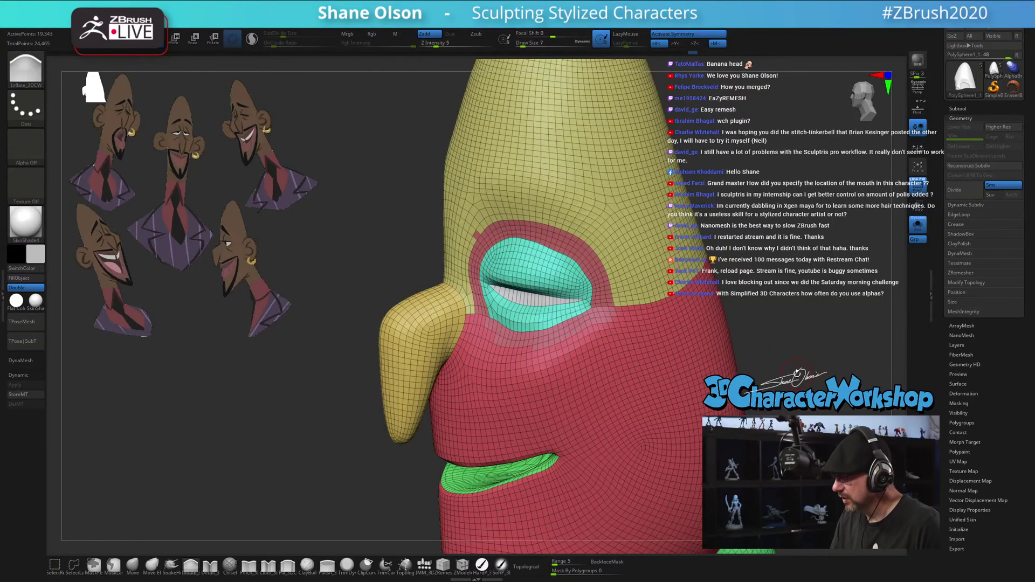
key(ctrl+z)
ctrl+drag(798, 372, 792, 360)
key(ctrl+z)
Turn the masked ring around each eye into its own new polygroup
key(ctrl)
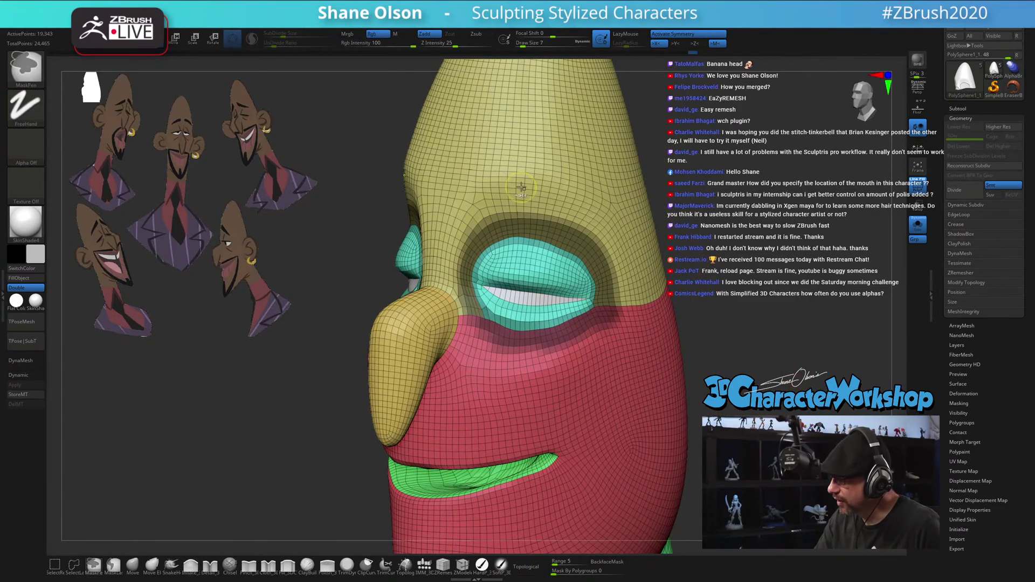
key(ctrl+w)
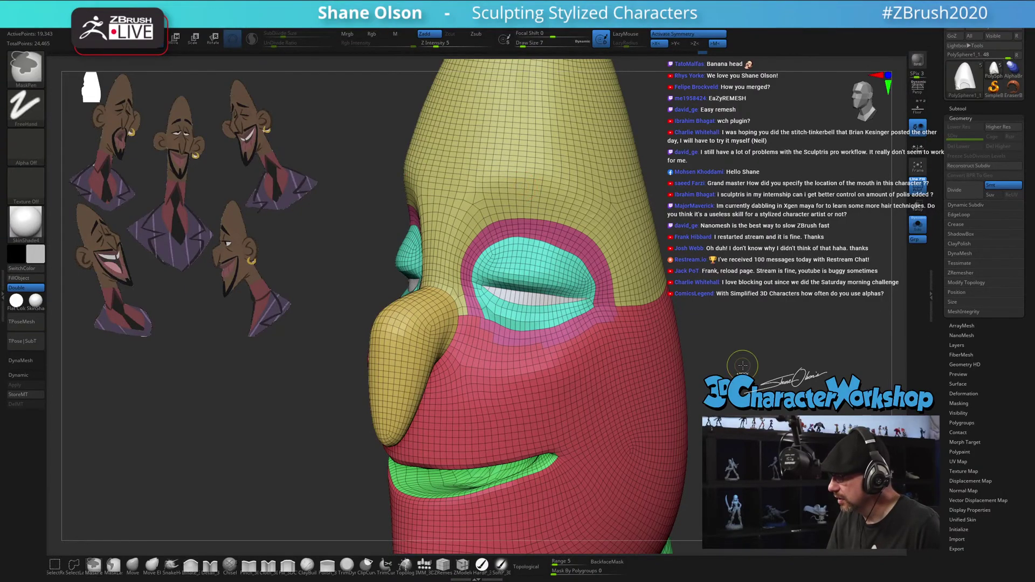
key(ctrl+z)
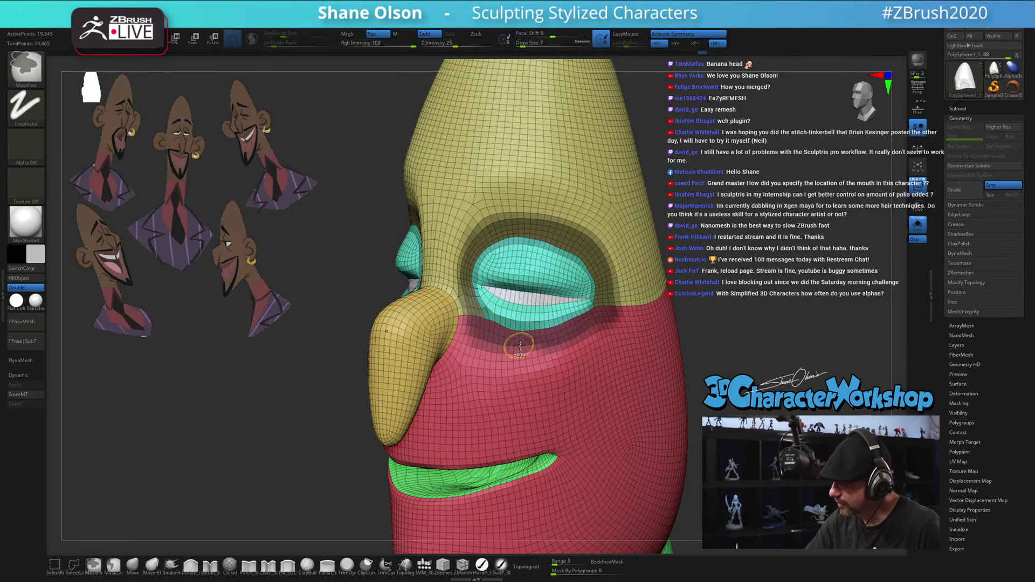
key(ctrl+w)
mouse_move(687, 410)
mouse_down()
mouse_move(738, 413)
mouse_move(696, 428)
mouse_up()
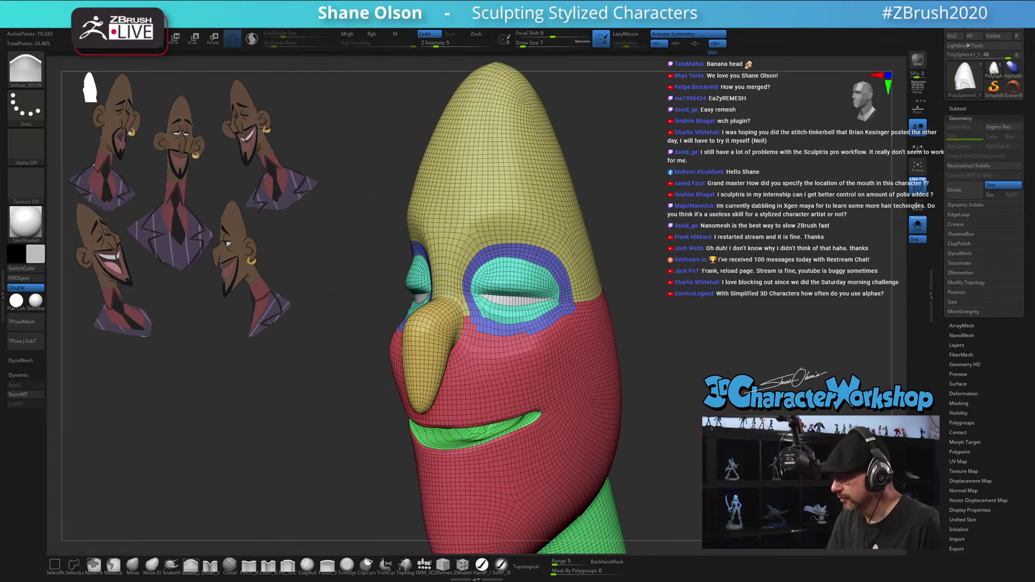
Mask the exposed eyeball area between the upper and lower eyelids with the draw size at 4
alt+drag(663, 305, 619, 302)
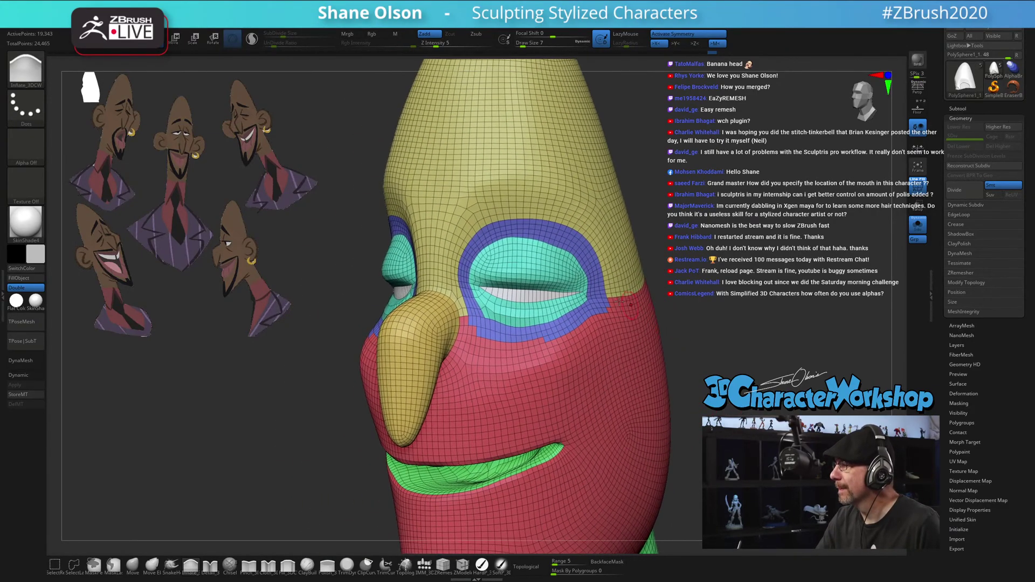
ctrl+right_drag(527, 274, 529, 307)
key(s)
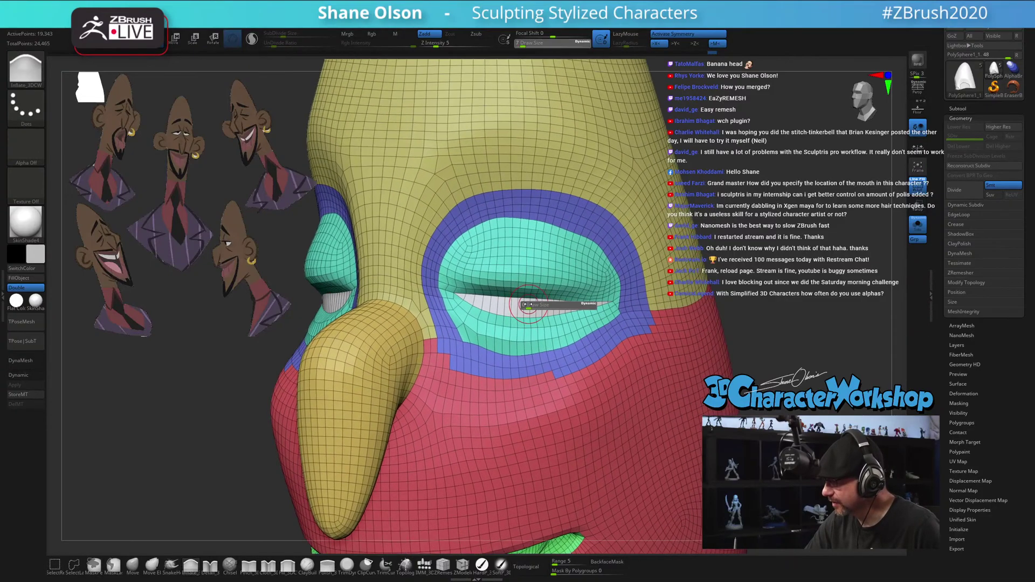
drag(528, 308, 520, 308)
right_drag(521, 296, 477, 291)
mouse_move(461, 294)
ctrl+mouse_down()
mouse_move(495, 305)
mouse_move(593, 305)
ctrl+mouse_up()
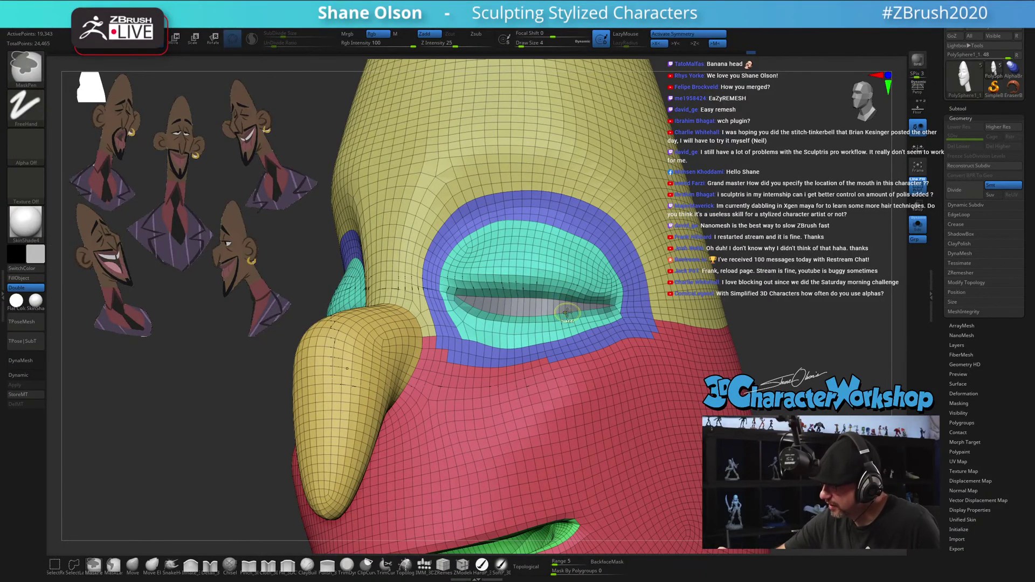
key(ctrl+w)
key(ctrl+z)
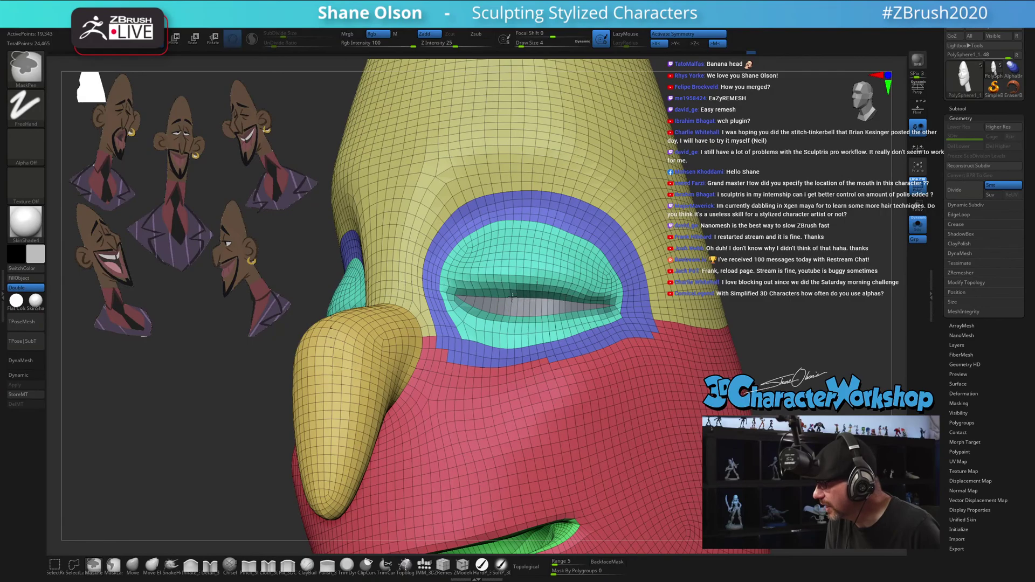
key(ctrl+w)
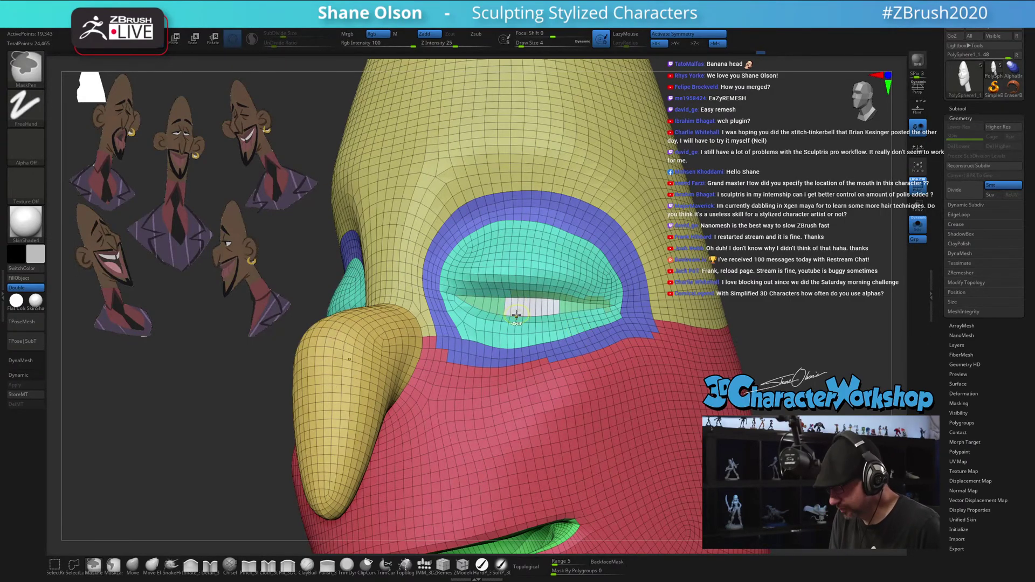
key(ctrl+z)
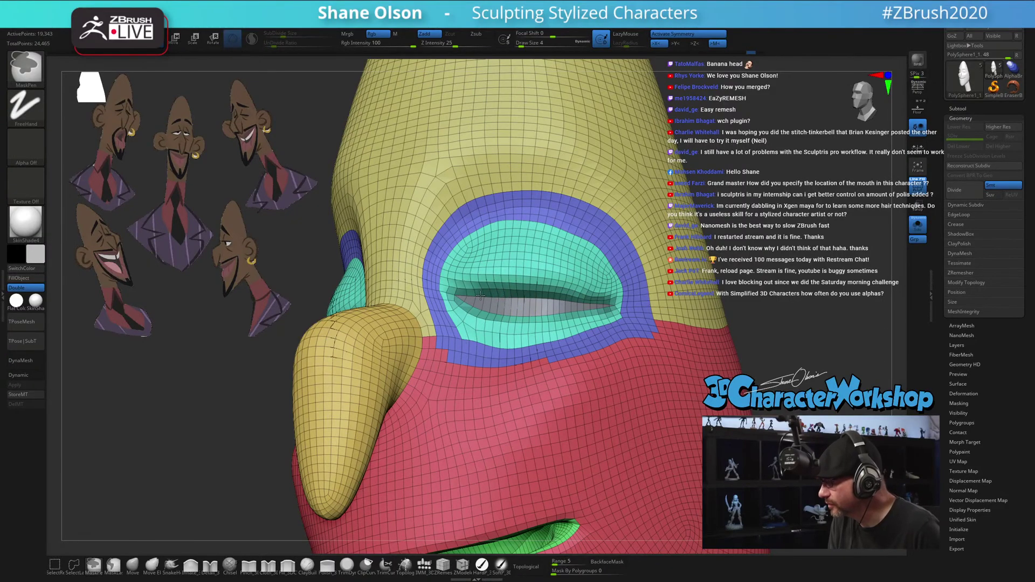
Extend the mask into the inner corner of the gap between the eyelids and try grouping it
mouse_move(575, 302)
right_down()
mouse_move(555, 313)
mouse_move(506, 293)
right_up()
mouse_move(454, 266)
ctrl+mouse_down()
mouse_move(491, 283)
mouse_move(447, 264)
ctrl+mouse_up()
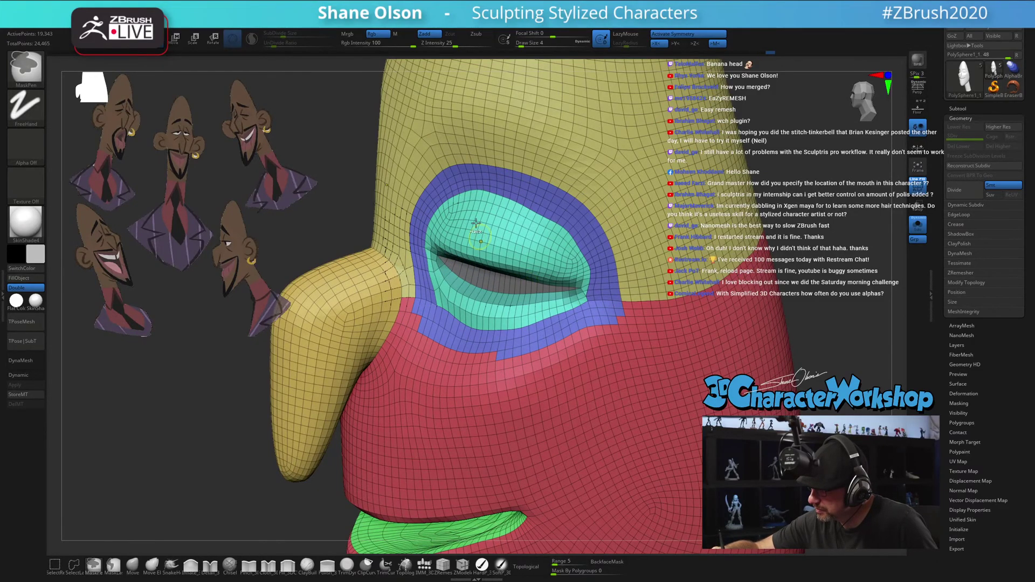
right_drag(531, 296, 563, 292)
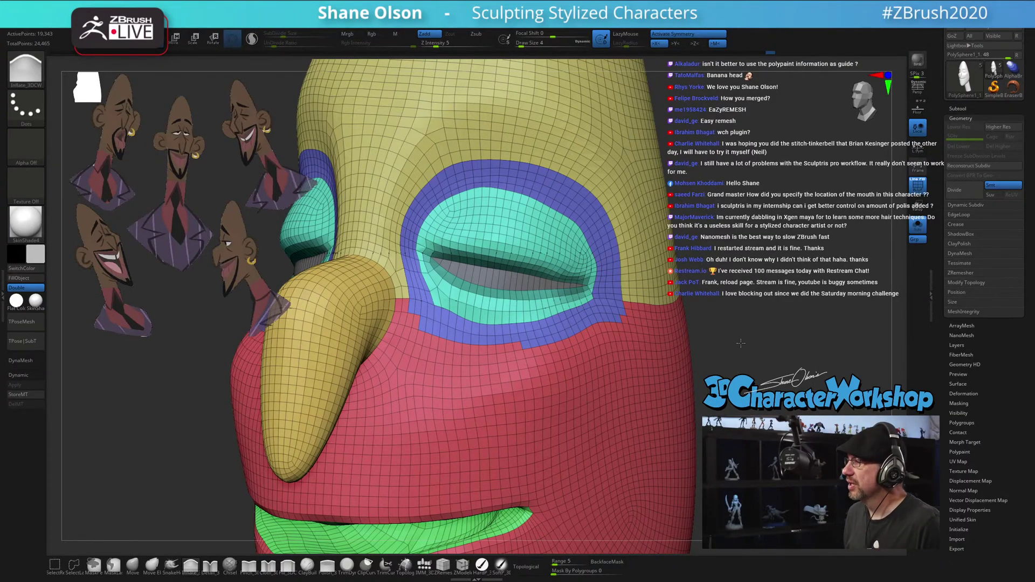
right_drag(741, 343, 742, 226)
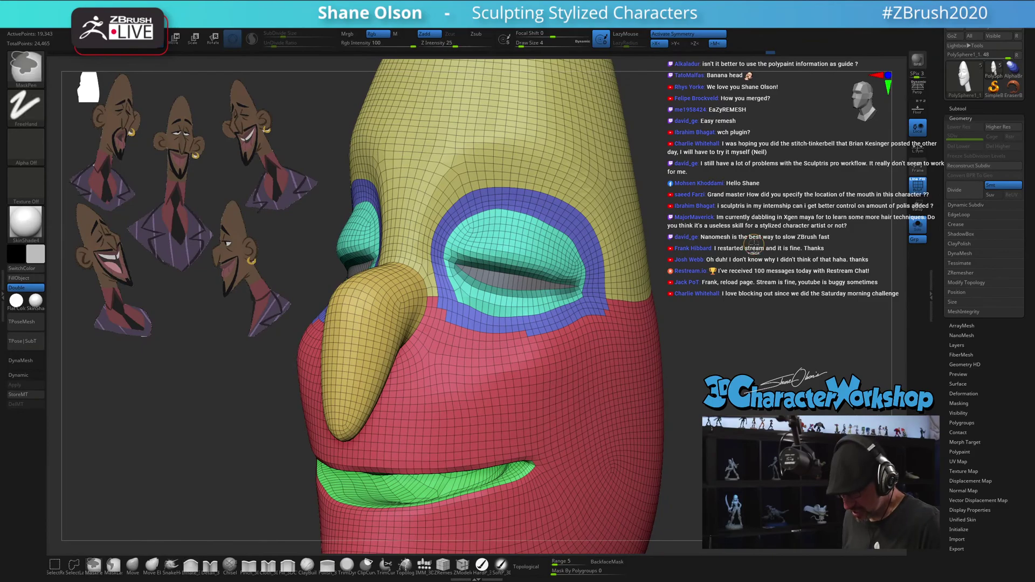
key(ctrl+w)
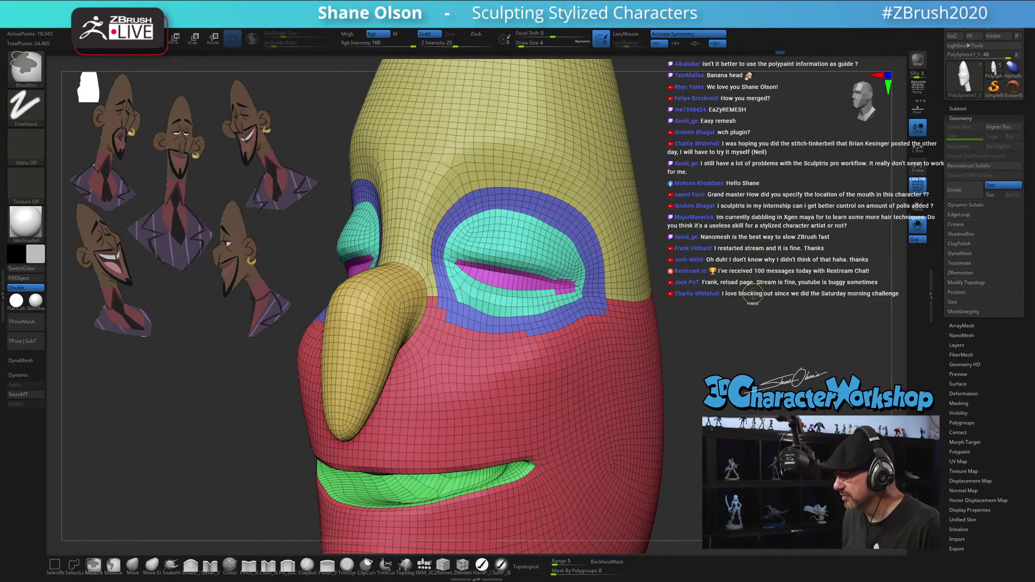
key(ctrl+z)
Clean up the mask at the outer corner of the eyelid gap and turn the masked faces into their own polygroup
alt+drag(749, 238, 756, 262)
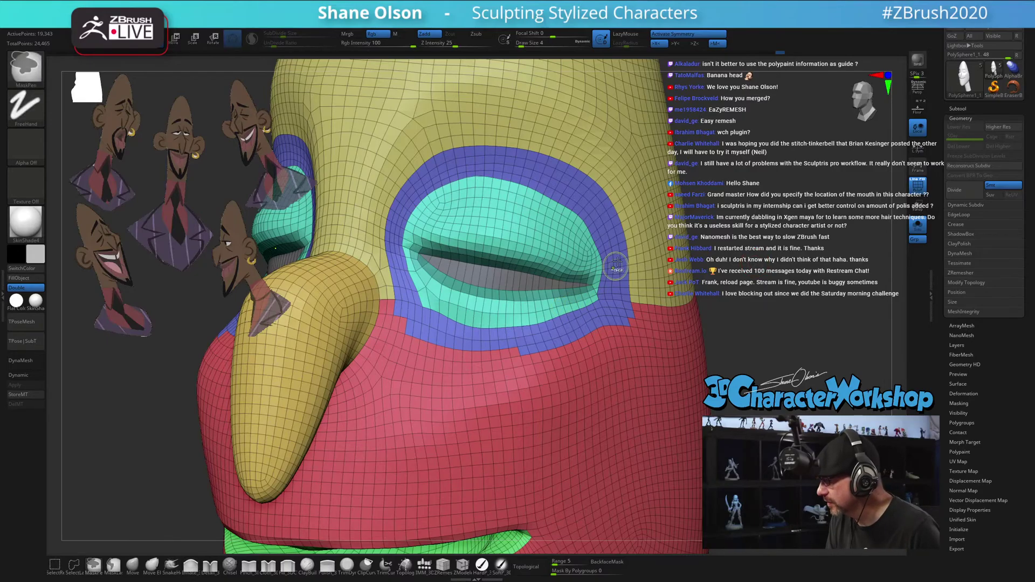
right_drag(622, 279, 605, 240)
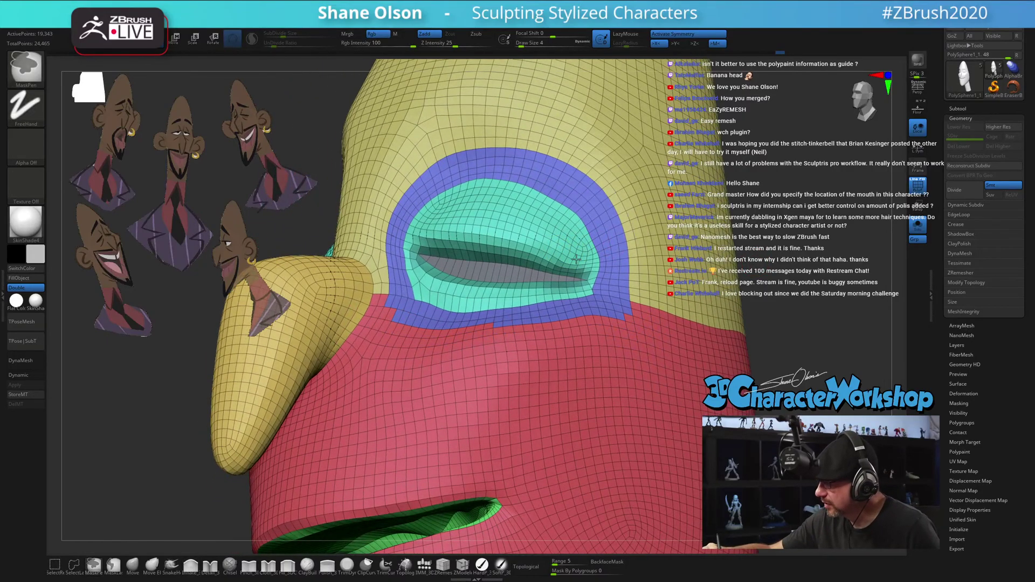
key(ctrl+w)
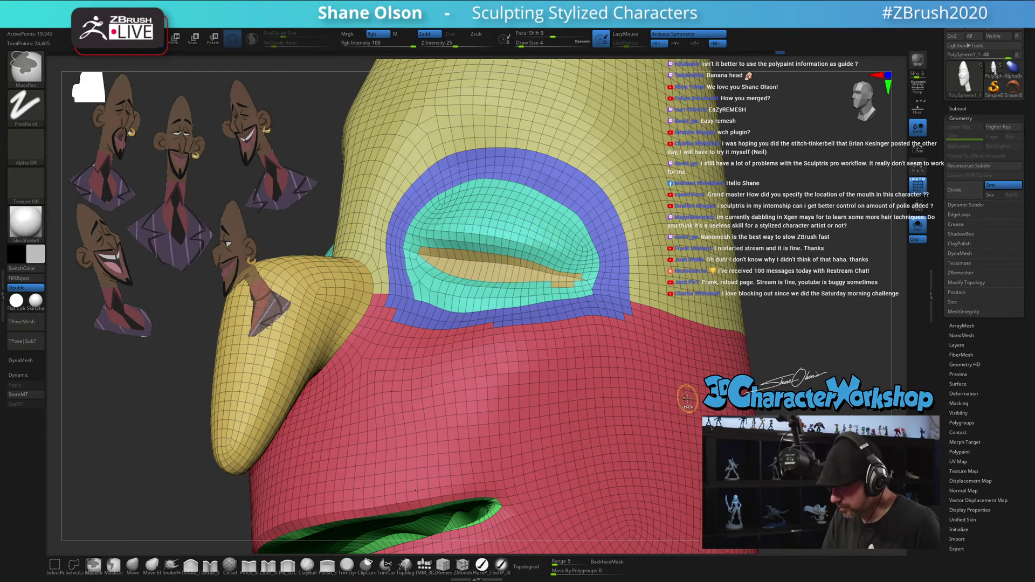
key(ctrl+z)
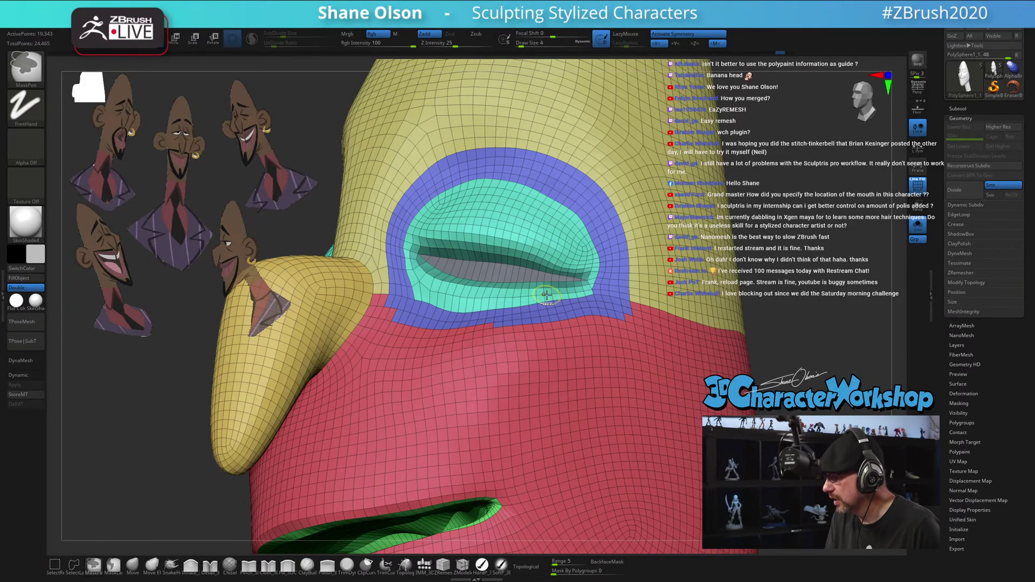
ctrl+click(596, 356)
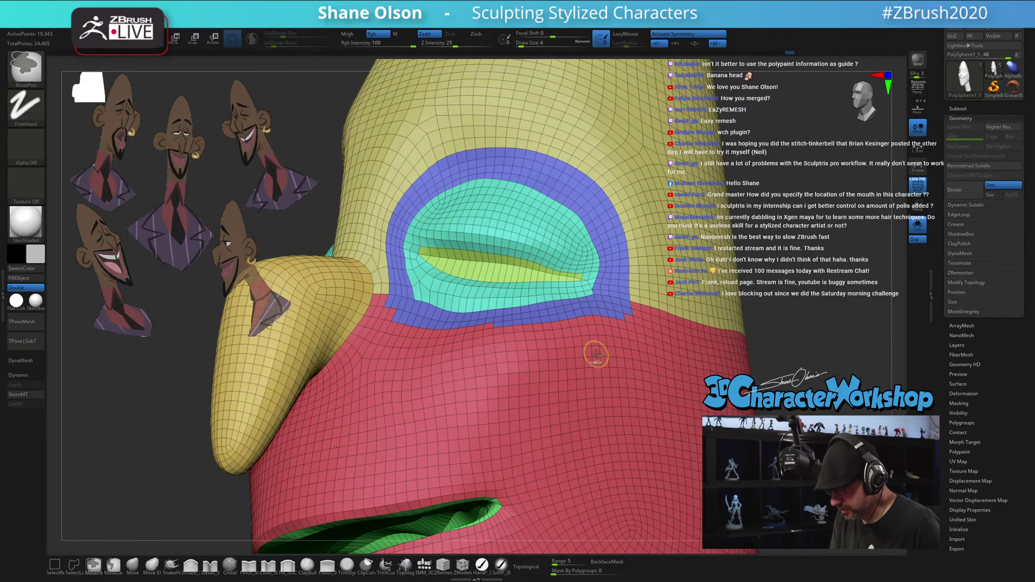
mouse_move(617, 355)
ctrl+right_down()
mouse_move(614, 302)
mouse_move(567, 305)
ctrl+right_up()
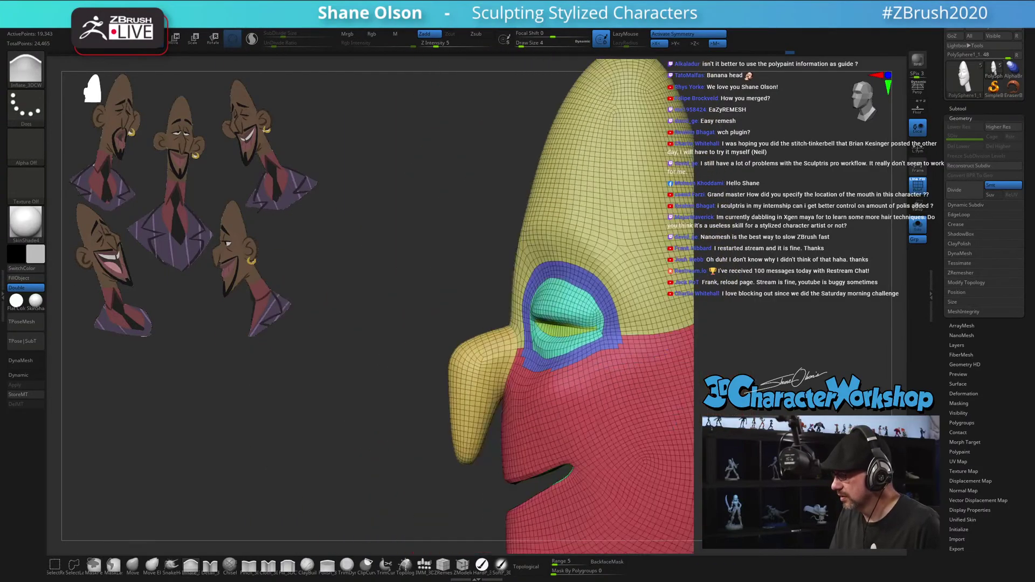
ctrl+right_drag(803, 383, 722, 307)
ctrl+right_drag(722, 307, 667, 365)
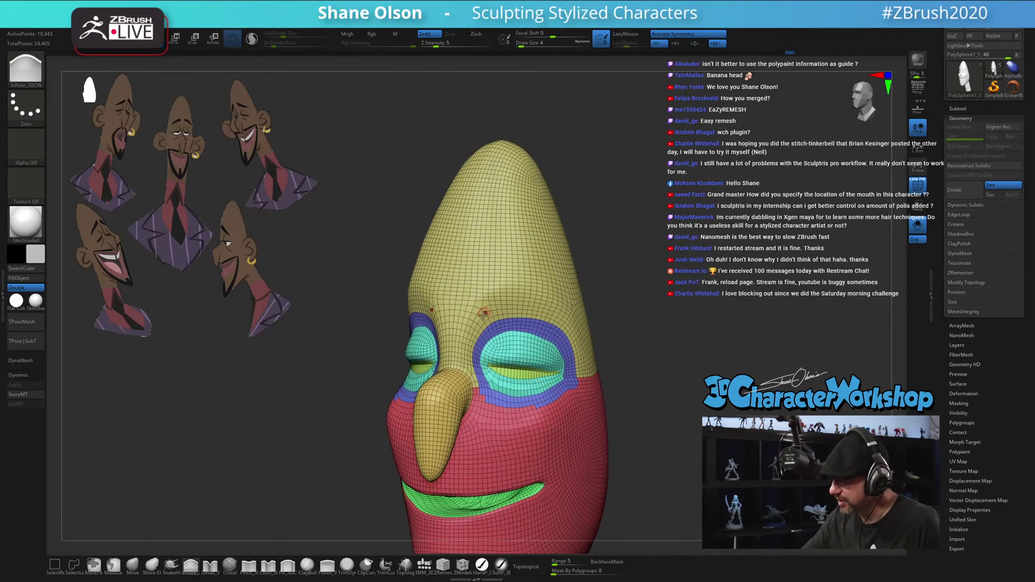
key(ctrl+shift)
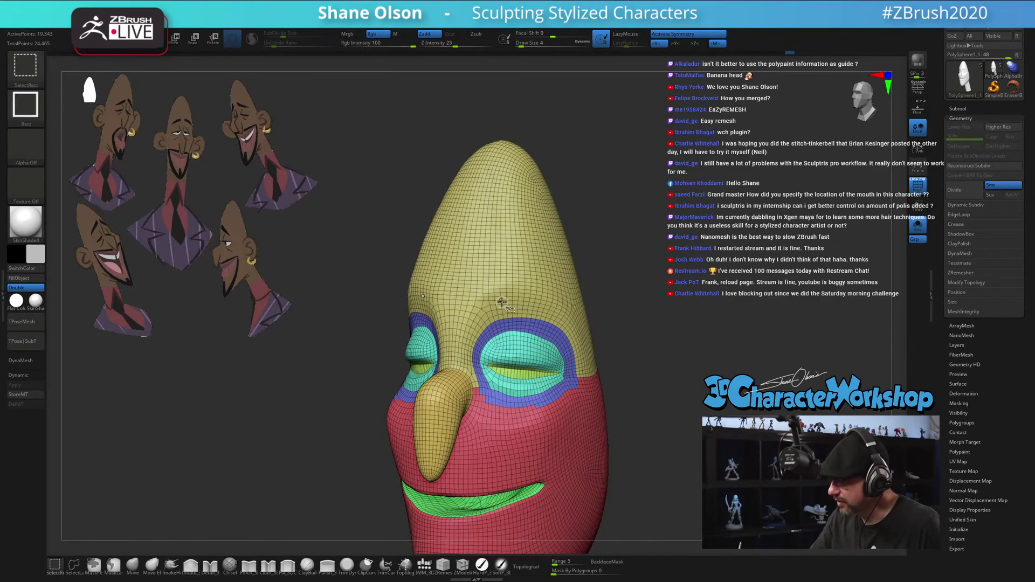
ctrl+shift+click(476, 388)
mouse_move(647, 312)
ctrl+right_down()
mouse_move(693, 380)
mouse_move(684, 312)
ctrl+right_up()
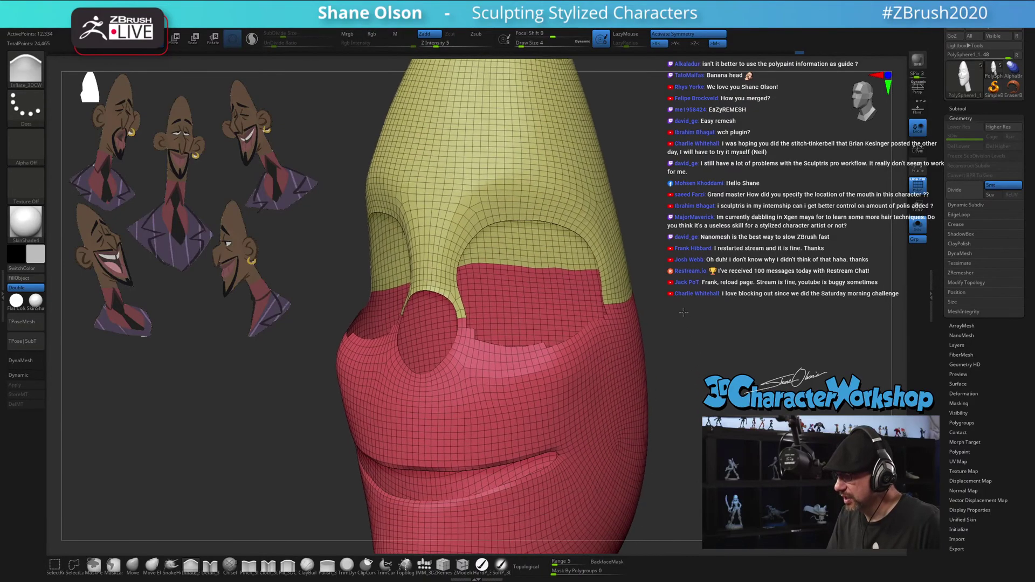
ctrl+shift+click(683, 312)
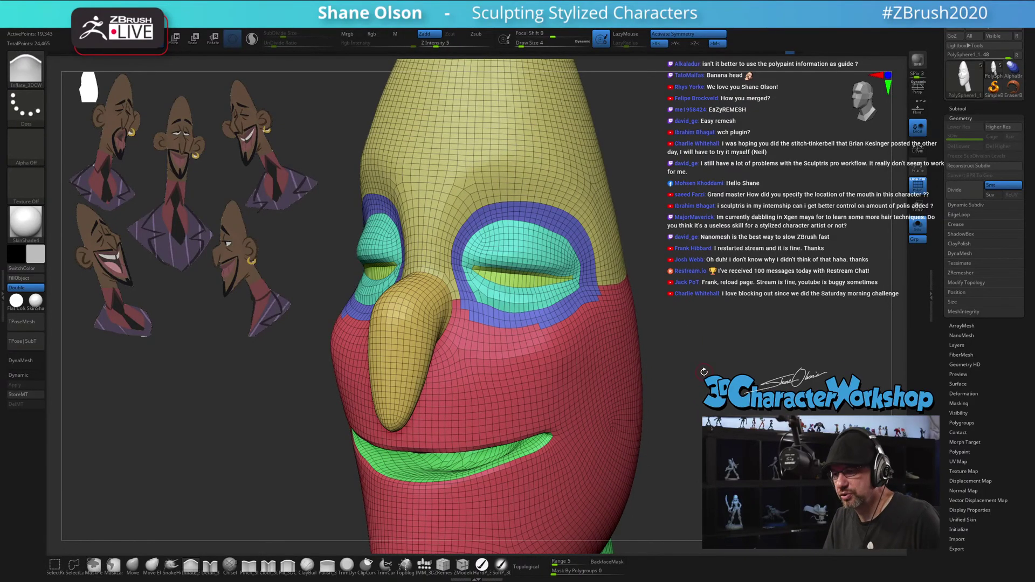
Isolate the forehead and lower face polygroups and mask a band down the nose bridge with the draw size at 6
mouse_move(704, 372)
right_down()
mouse_move(688, 373)
mouse_move(691, 382)
right_up()
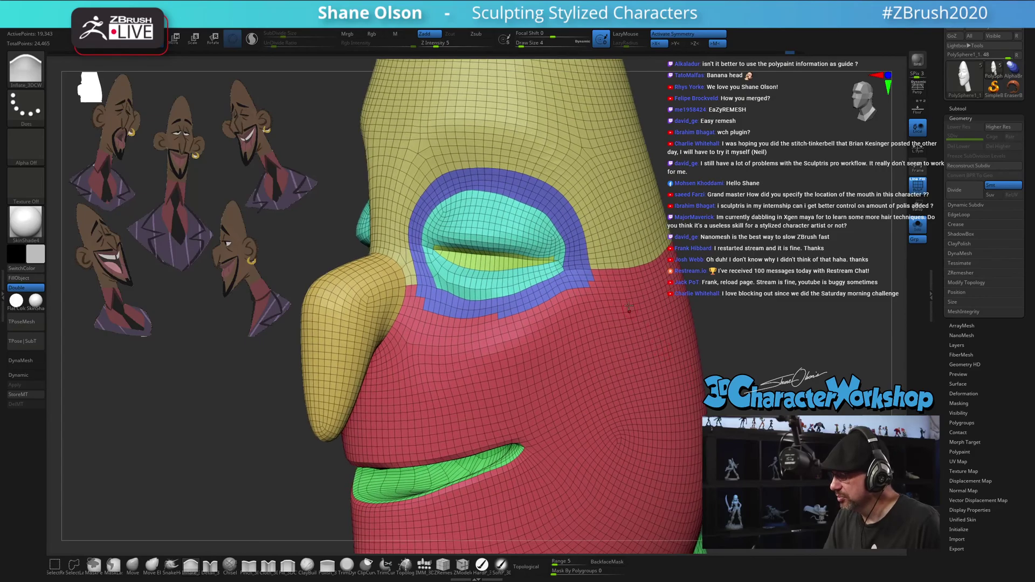
key(ctrl+shift)
ctrl+shift+click(605, 268)
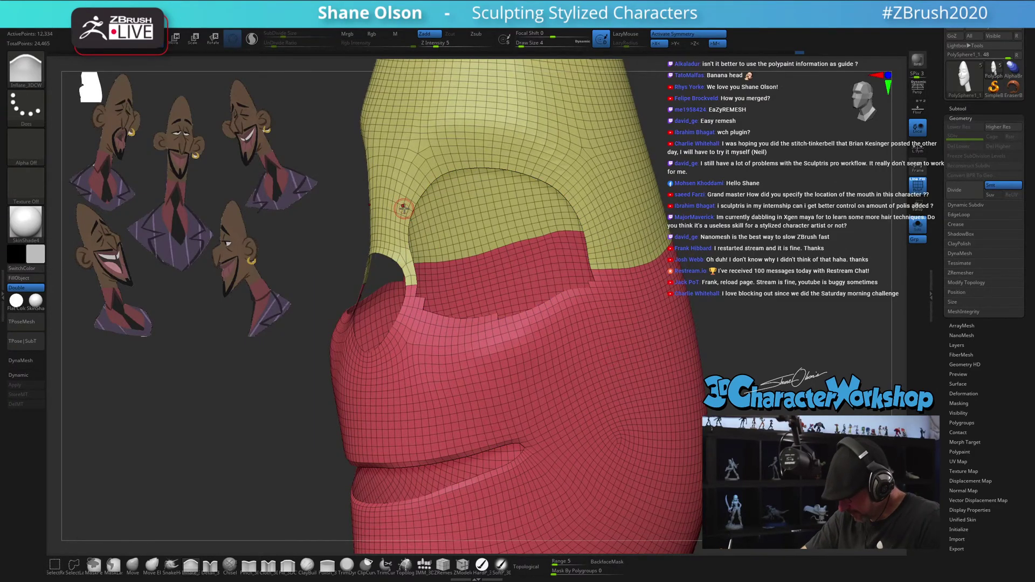
right_drag(403, 208, 389, 200)
key(ctrl)
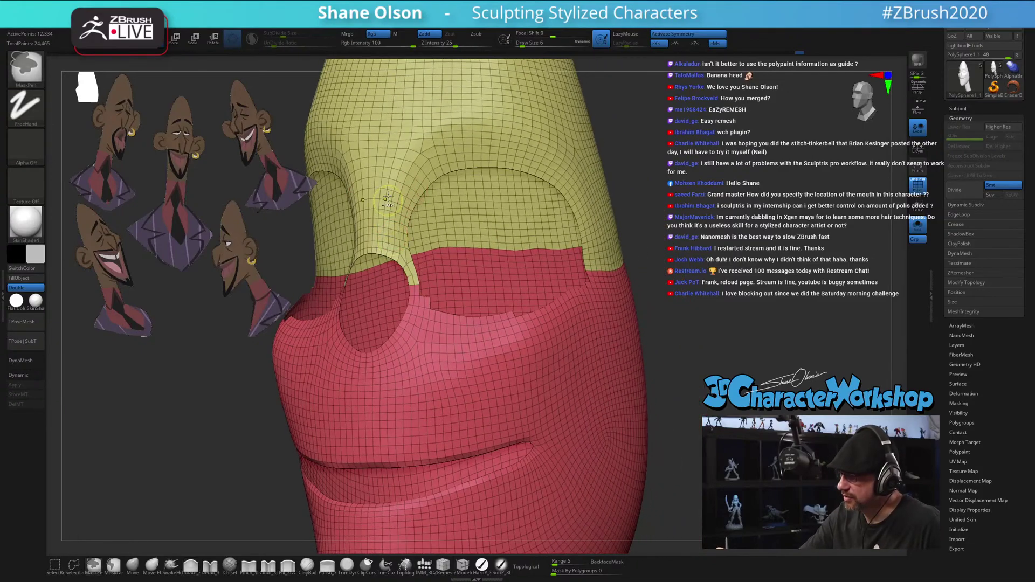
mouse_move(387, 200)
ctrl+mouse_down()
mouse_move(372, 252)
mouse_move(377, 153)
mouse_move(386, 242)
mouse_move(400, 252)
ctrl+mouse_up()
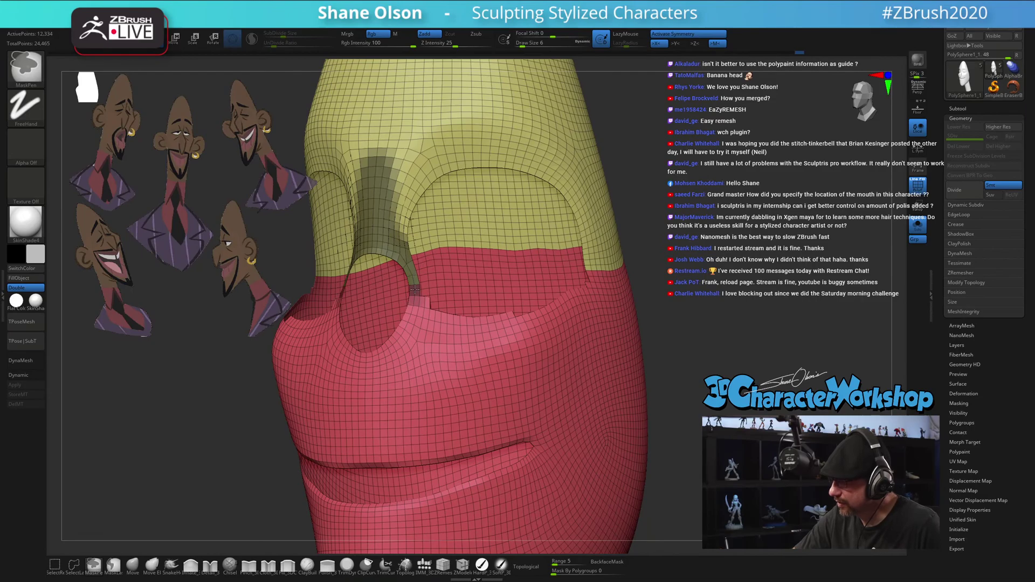
Continue the mask around the eye opening's inner corner, along its upper rim and down to its outer corner
ctrl+drag(415, 289, 441, 322)
mouse_move(407, 246)
ctrl+mouse_down()
mouse_move(398, 219)
mouse_move(413, 148)
mouse_move(418, 178)
mouse_move(447, 153)
mouse_move(426, 154)
mouse_move(531, 161)
mouse_move(583, 212)
mouse_move(590, 246)
ctrl+mouse_up()
drag(674, 277, 632, 286)
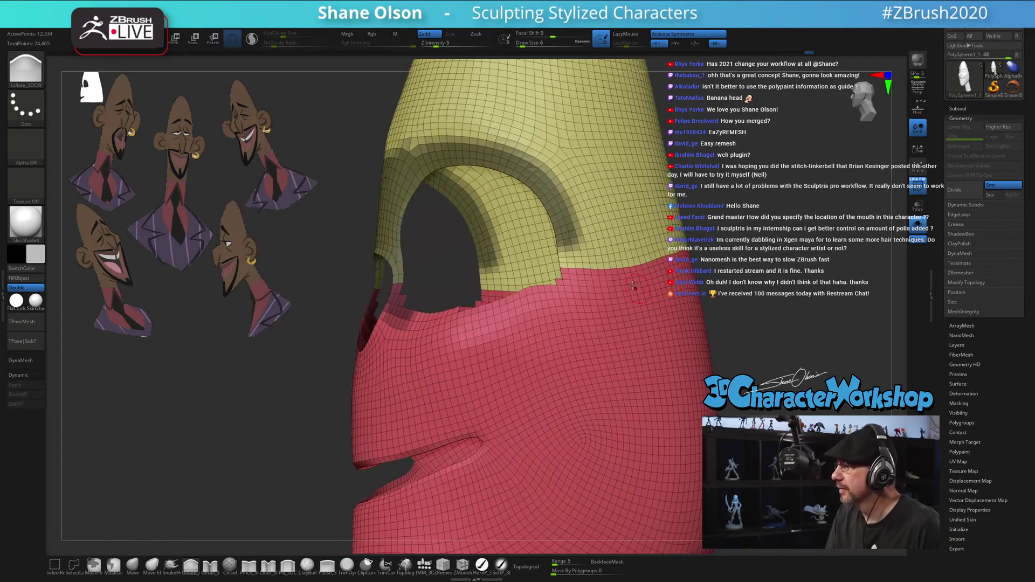
right_drag(597, 235, 555, 204)
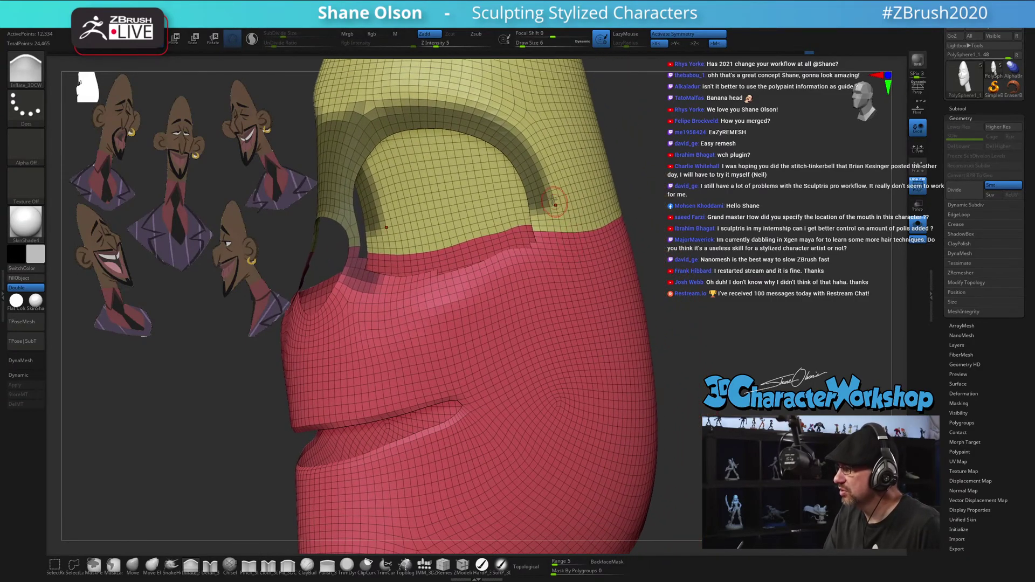
ctrl+drag(536, 186, 543, 241)
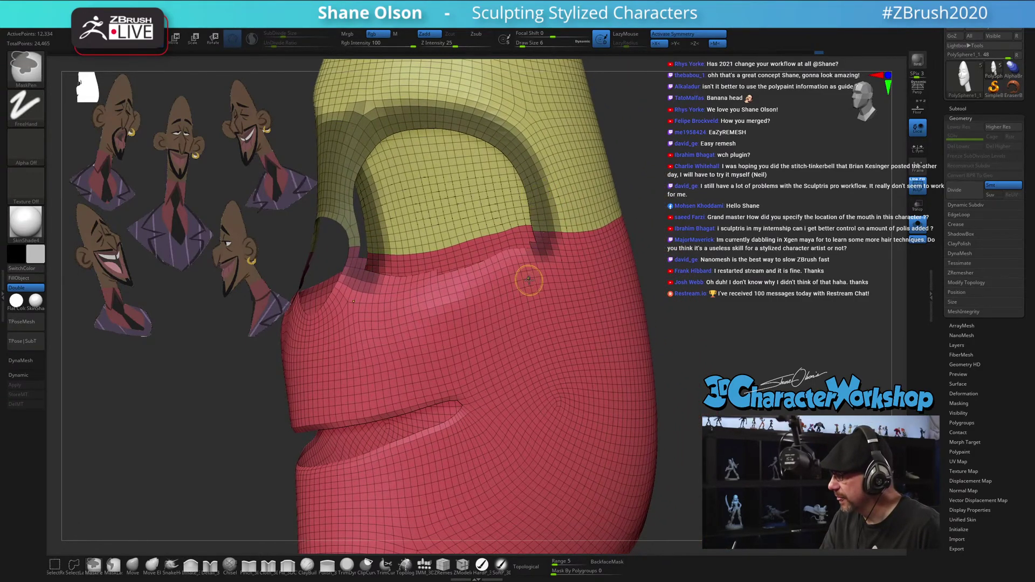
Mask a band along the rim beneath the eye opening and trim the mask's edge above the inner brow
right_drag(529, 281, 561, 261)
mouse_move(534, 249)
ctrl+mouse_down()
mouse_move(504, 271)
mouse_move(396, 284)
ctrl+mouse_up()
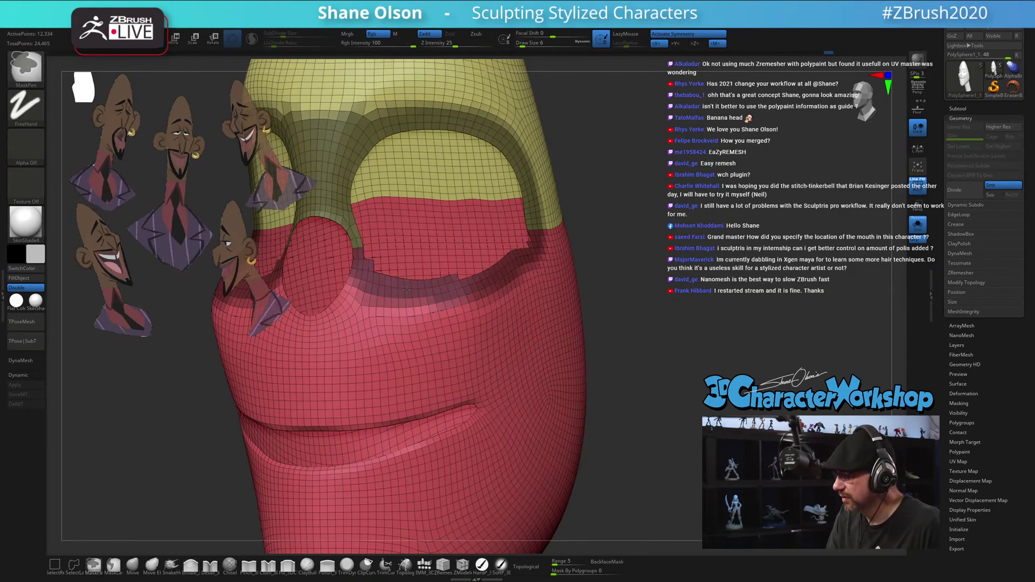
drag(578, 338, 554, 345)
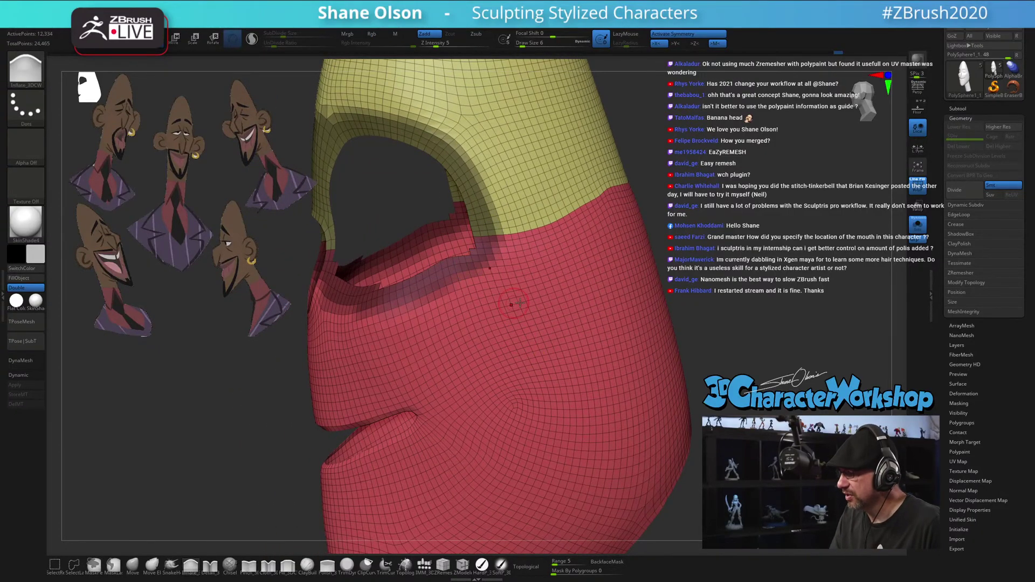
right_drag(506, 306, 532, 287)
alt+right_drag(449, 198, 525, 273)
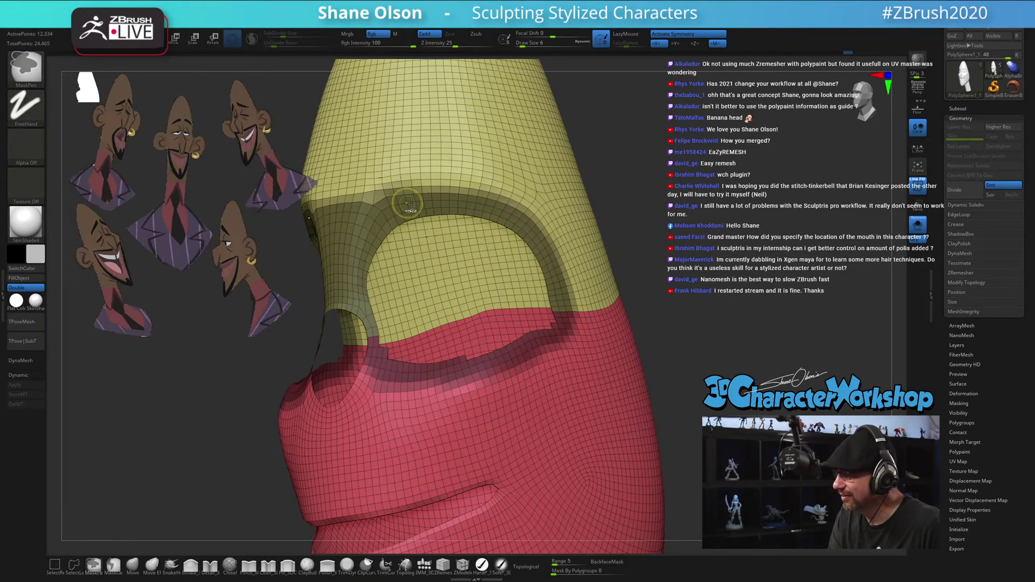
ctrl+alt+drag(413, 174, 380, 192)
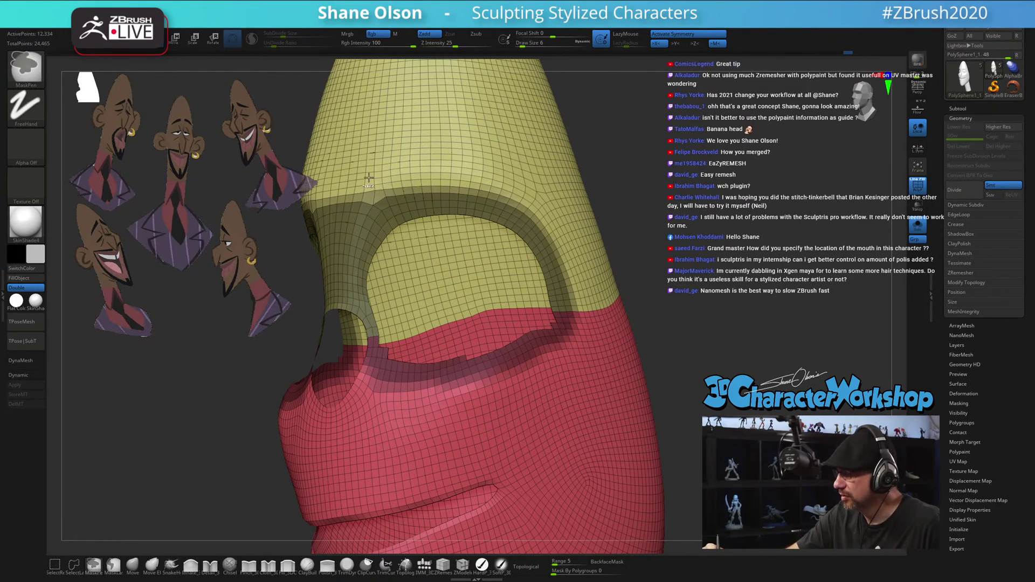
Touch up the mask along the lower eye rim and turn the masked band around the eyes and nose bridge into a new polygroup
mouse_move(656, 260)
alt+right_down()
mouse_move(671, 276)
mouse_move(675, 339)
alt+right_up()
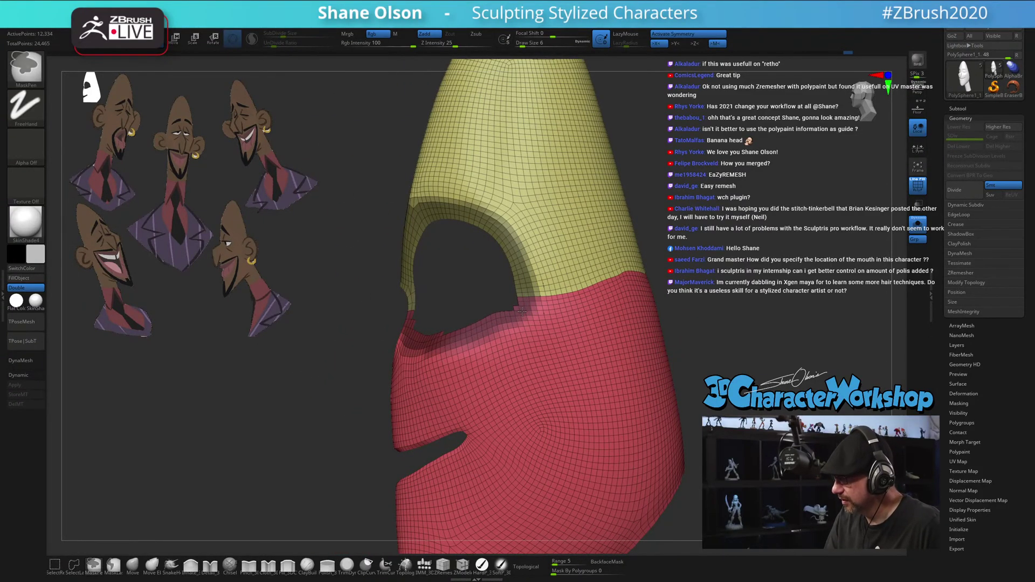
right_drag(485, 327, 704, 364)
ctrl+drag(446, 343, 451, 340)
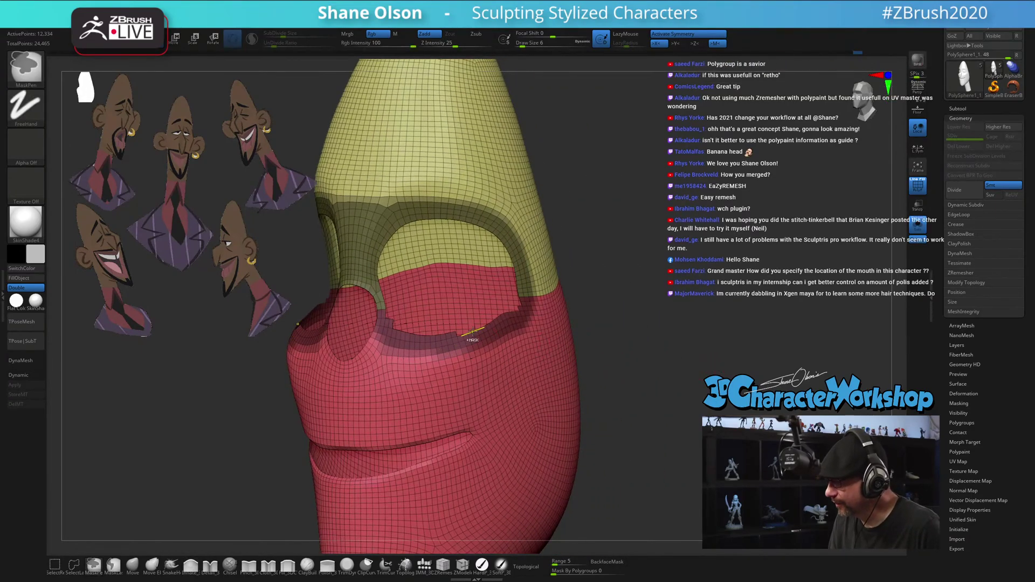
drag(614, 356, 617, 323)
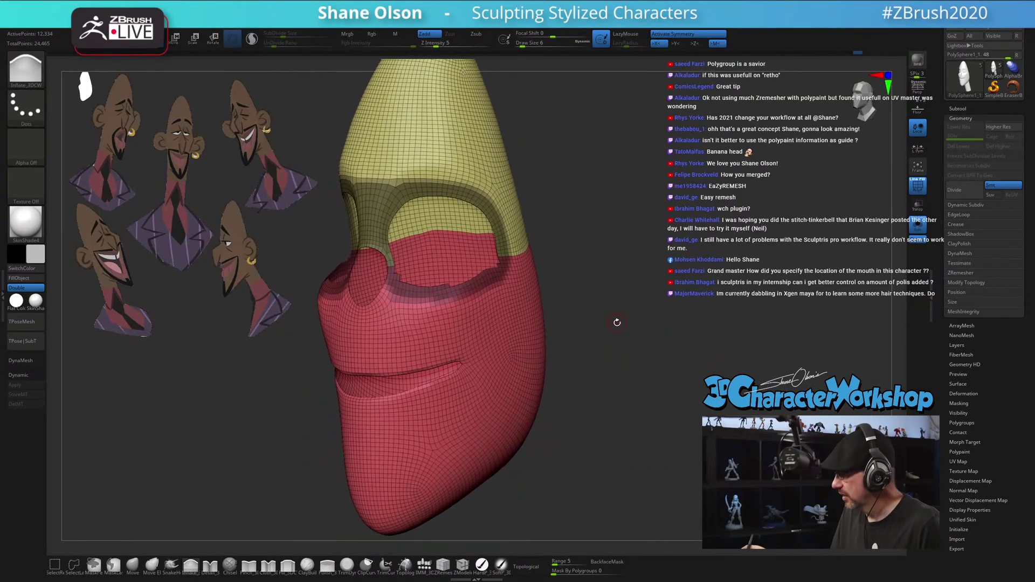
key(ctrl+w)
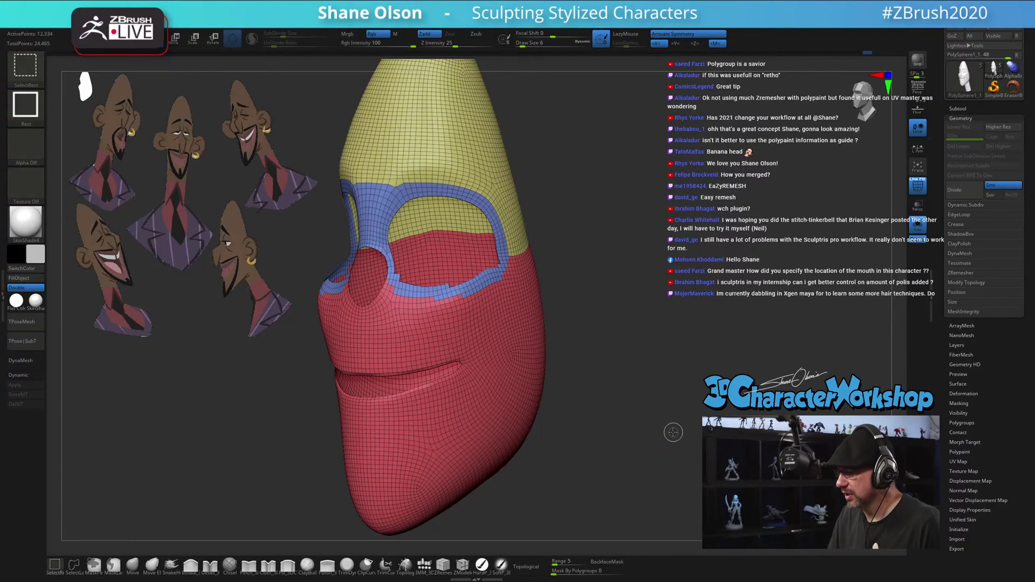
Undo and reassign the polygroup of the band around the eyes and nose bridge until it has a distinct blue color
ctrl+shift+click(672, 432)
ctrl+right_drag(670, 442, 668, 446)
key(ctrl+z)
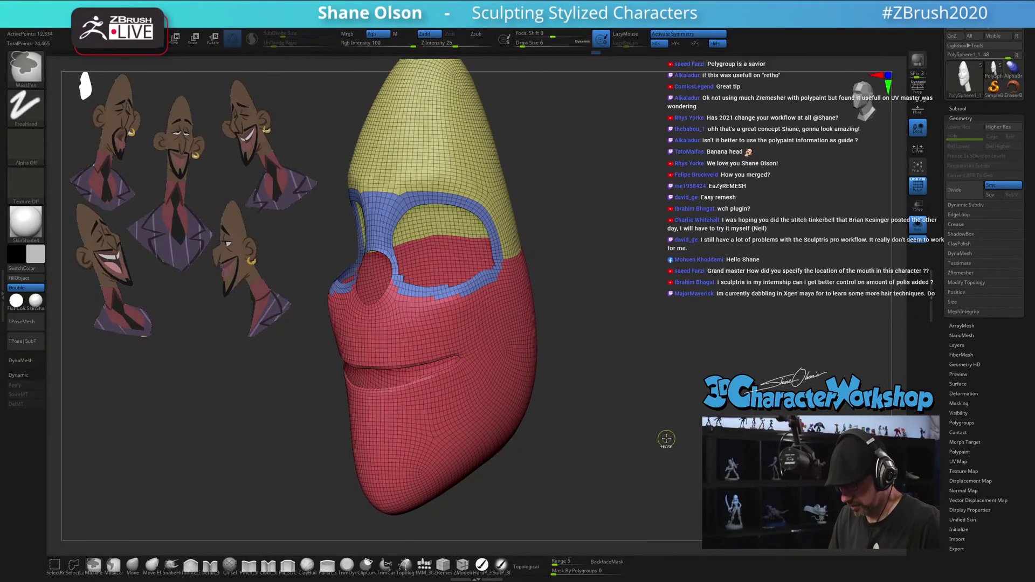
key(ctrl+z)
key(ctrl+w)
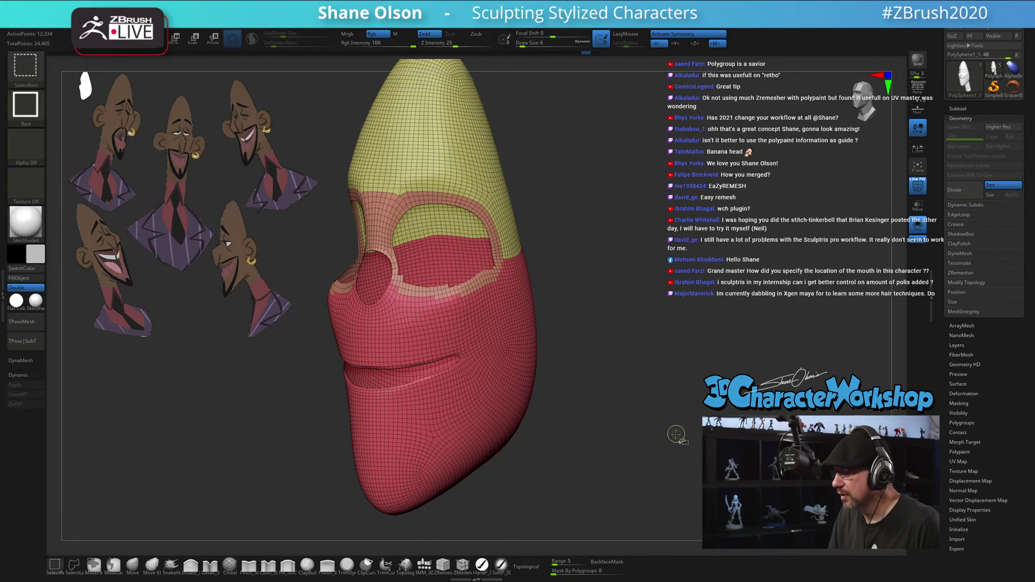
key(ctrl+z)
key(ctrl+w)
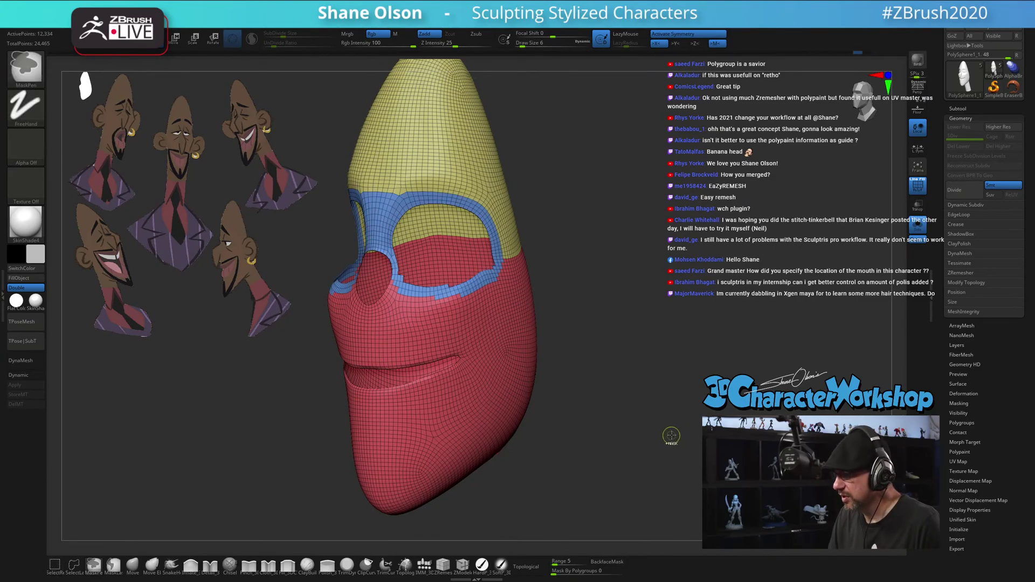
Isolate the ring around the eyes, assign it a new polygroup color and show the whole head again
ctrl+shift+click(671, 435)
alt+drag(680, 423, 652, 418)
ctrl+shift+click(504, 204)
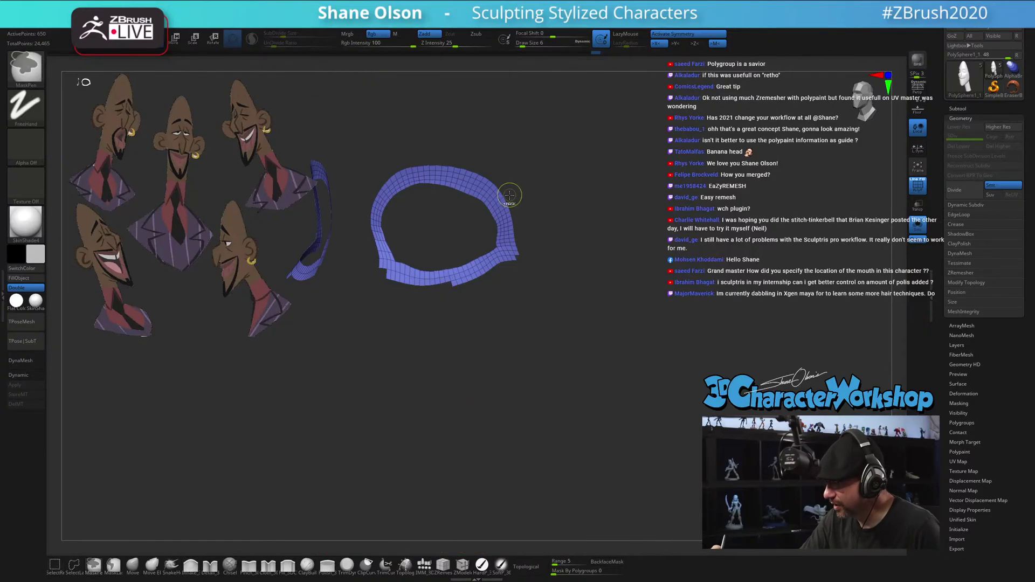
key(ctrl+w)
ctrl+shift+click(571, 150)
mouse_move(639, 280)
alt+mouse_down()
mouse_move(636, 294)
mouse_move(717, 283)
mouse_move(637, 280)
alt+mouse_up()
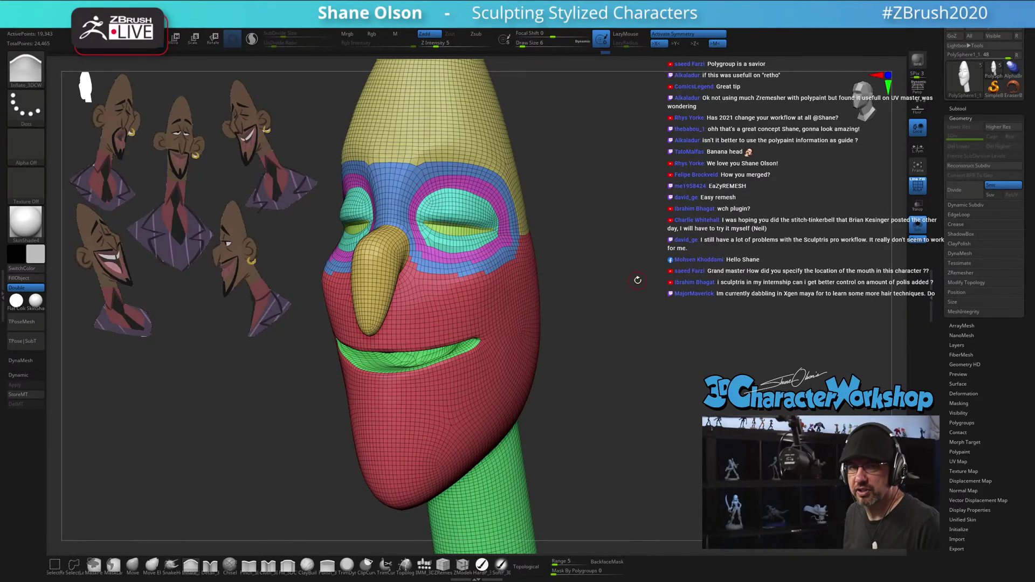
Duplicate the merged head subtool and remesh the copy while keeping its polygroups
drag(637, 221, 669, 303)
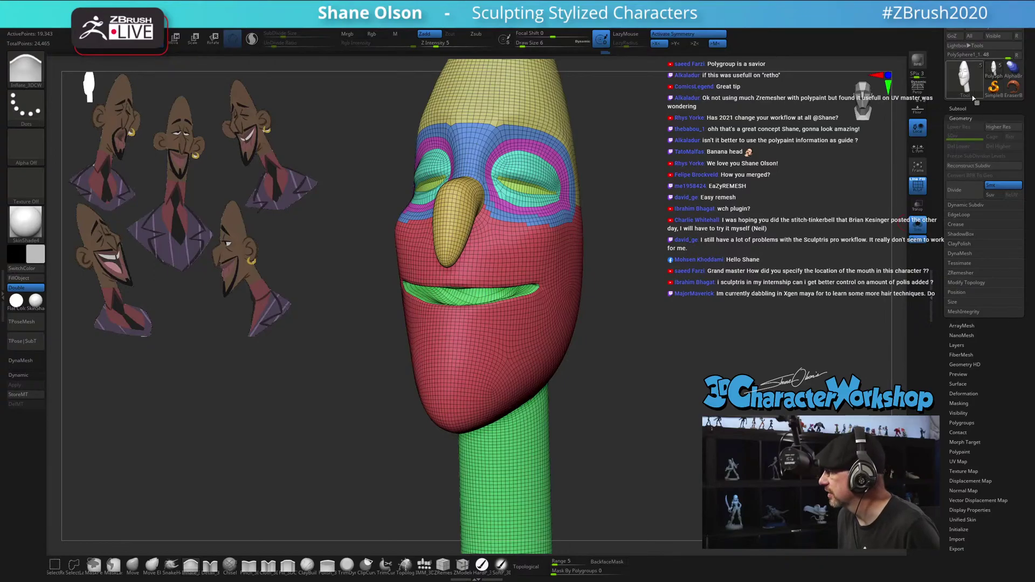
click(958, 109)
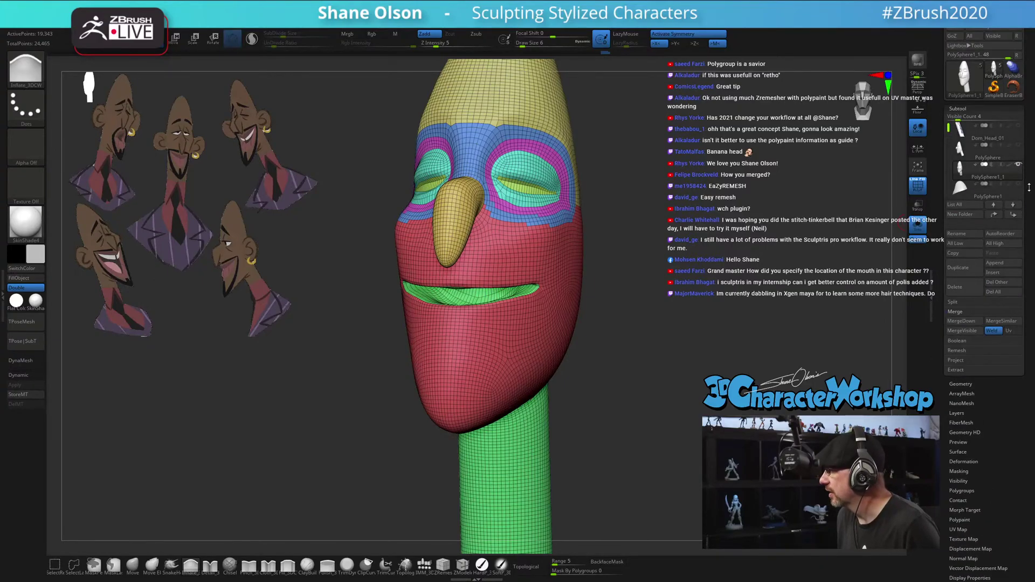
click(963, 275)
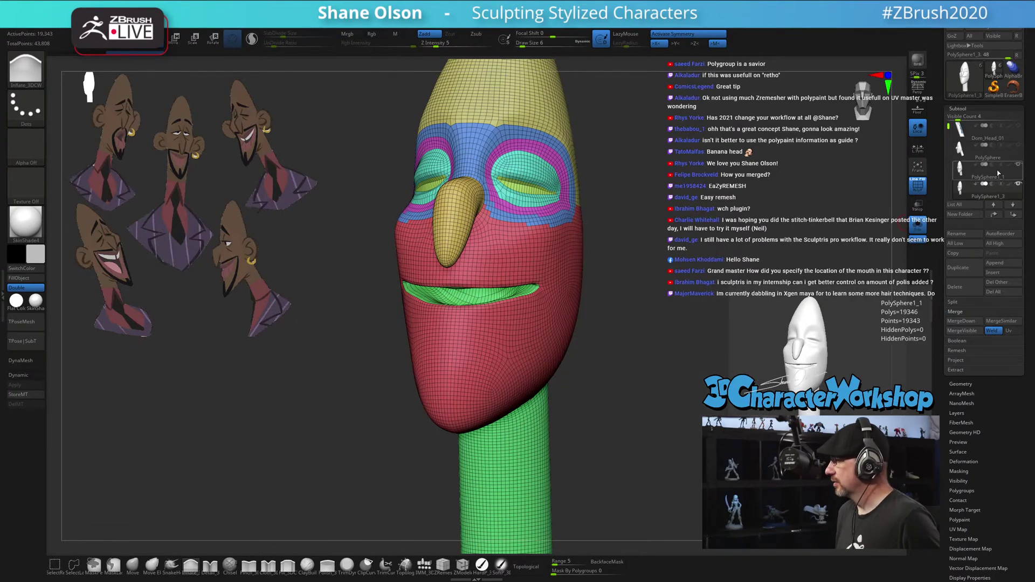
ctrl+right_drag(703, 172, 808, 164)
ctrl+right_drag(727, 208, 735, 199)
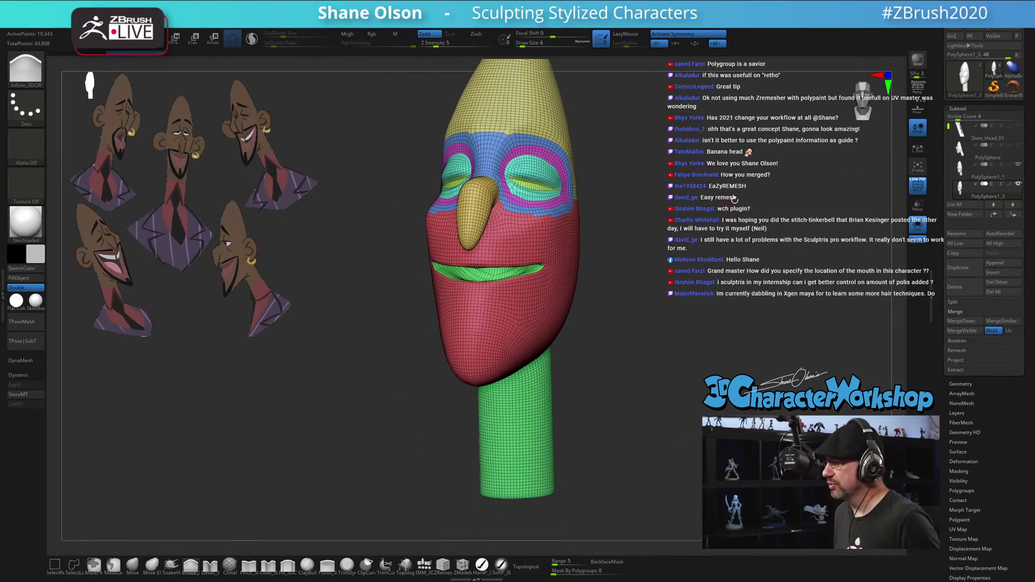
drag(734, 200, 876, 223)
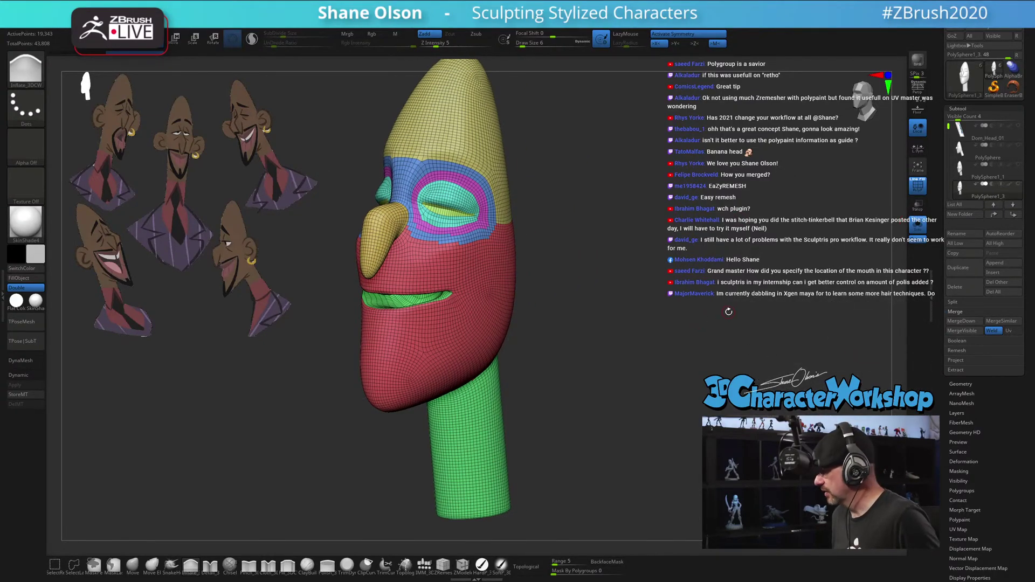
key(space)
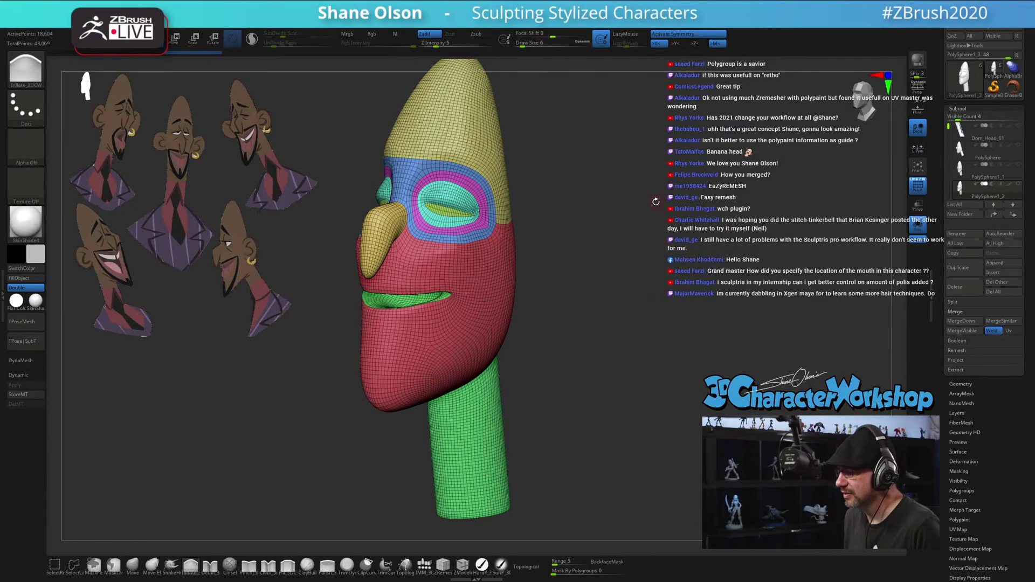
Hide the polygroup wireframe, choose the Move brush at draw size 33 and smooth the cheek below the eye
drag(606, 217, 658, 272)
key(shift+f)
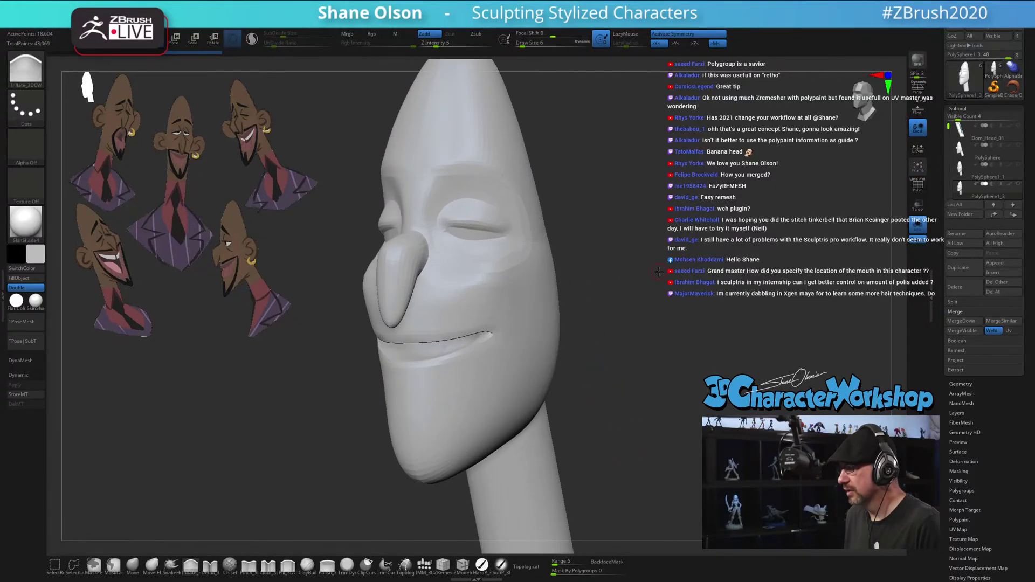
alt+drag(611, 344, 614, 331)
key(s)
click(135, 565)
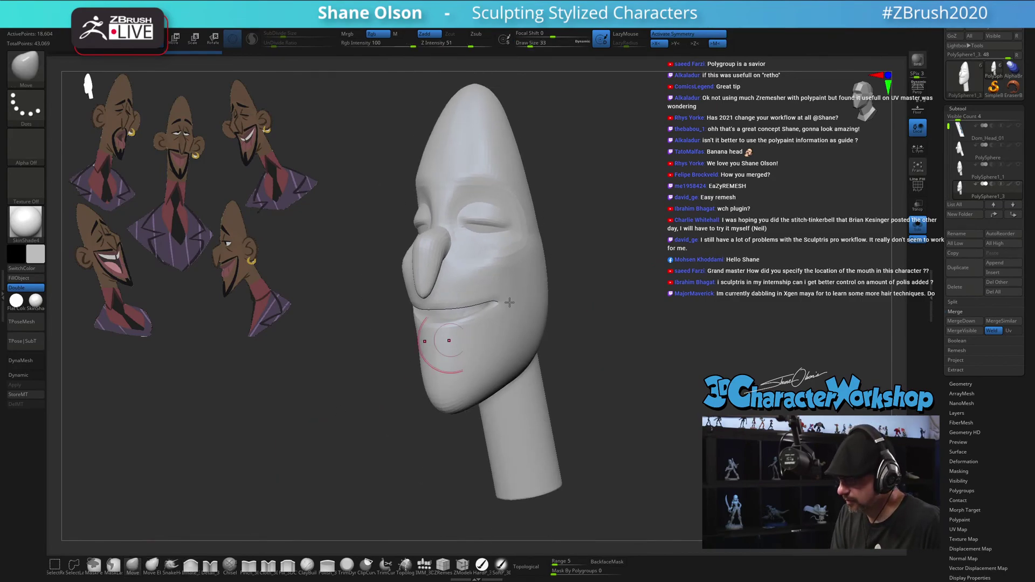
alt+drag(565, 258, 604, 276)
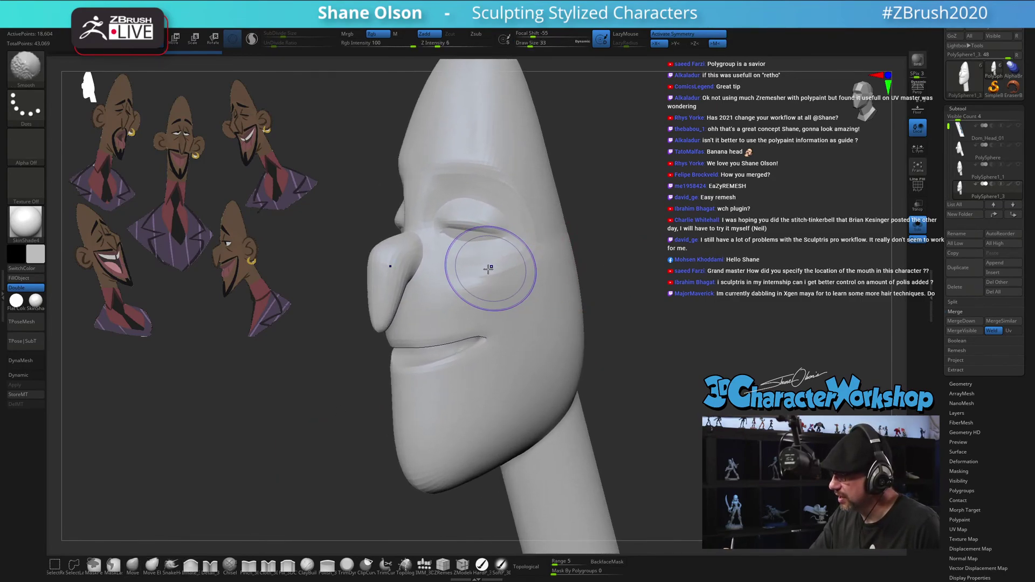
shift+drag(490, 268, 545, 226)
Turn off Solo mode to show the other subtools and smooth the lower lip along the mouth opening
drag(950, 130, 948, 142)
alt+drag(758, 342, 725, 362)
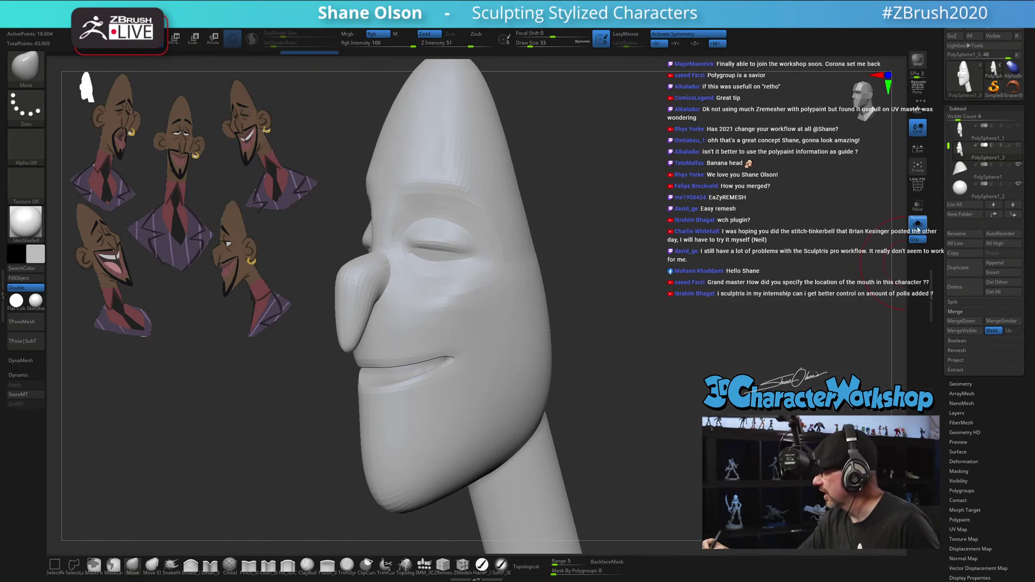
click(917, 224)
alt+drag(662, 389, 615, 380)
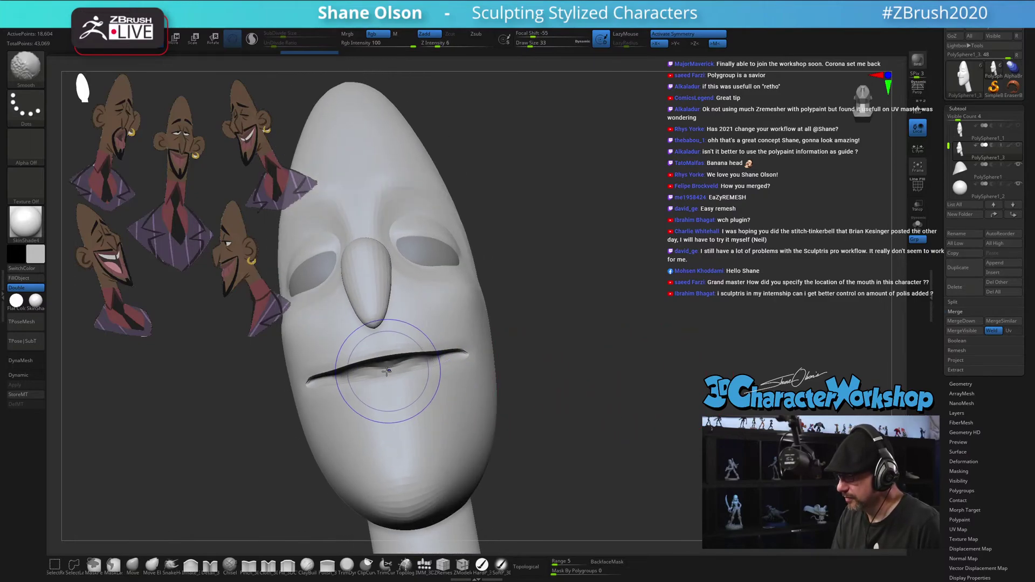
mouse_move(389, 369)
shift+mouse_down()
mouse_move(374, 372)
mouse_move(458, 348)
shift+mouse_up()
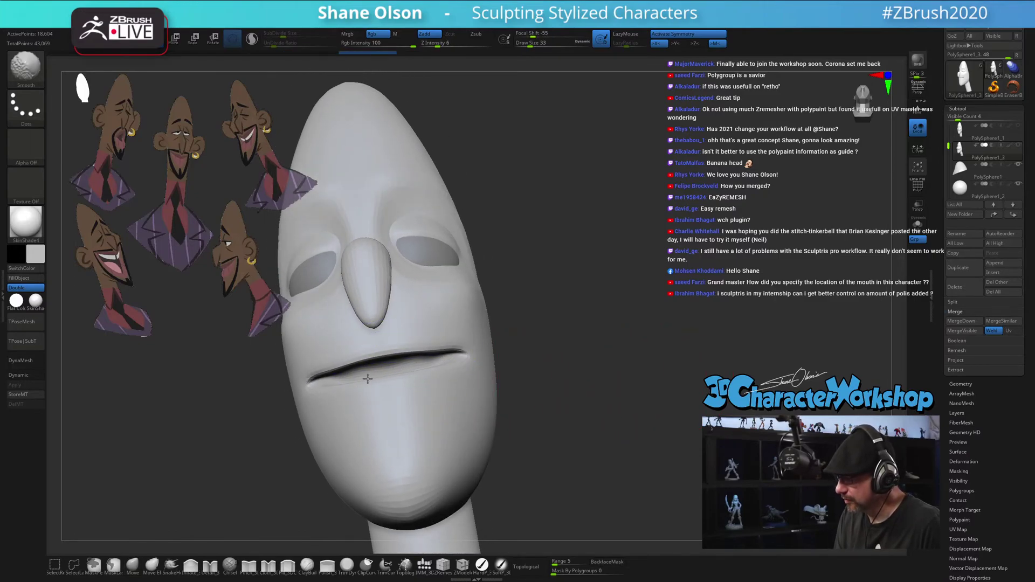
shift+drag(368, 379, 337, 383)
Smooth the cheek beneath the eye from a side view and turn the polygroup wireframe back on
drag(609, 394, 543, 405)
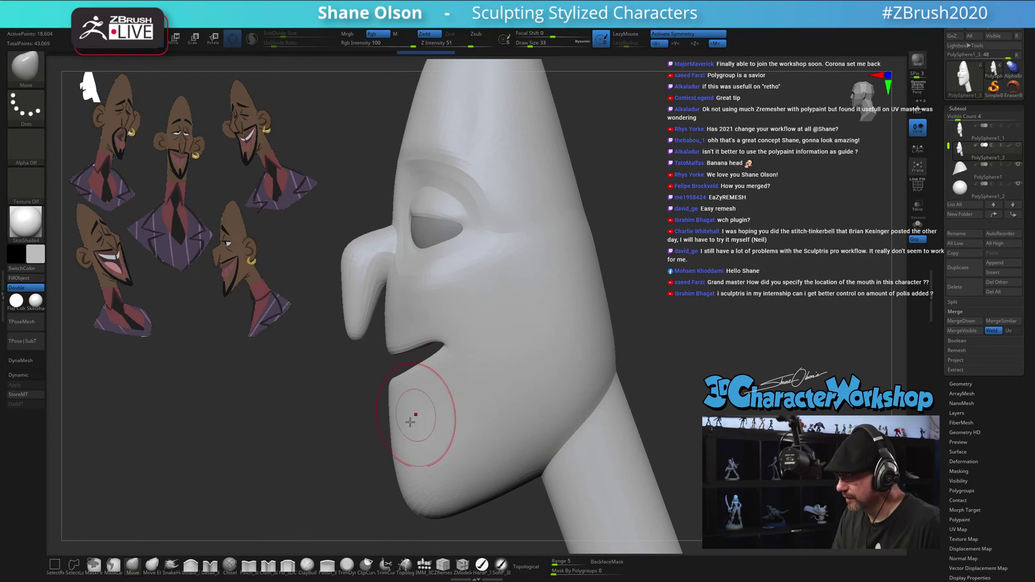
alt+drag(347, 402, 355, 433)
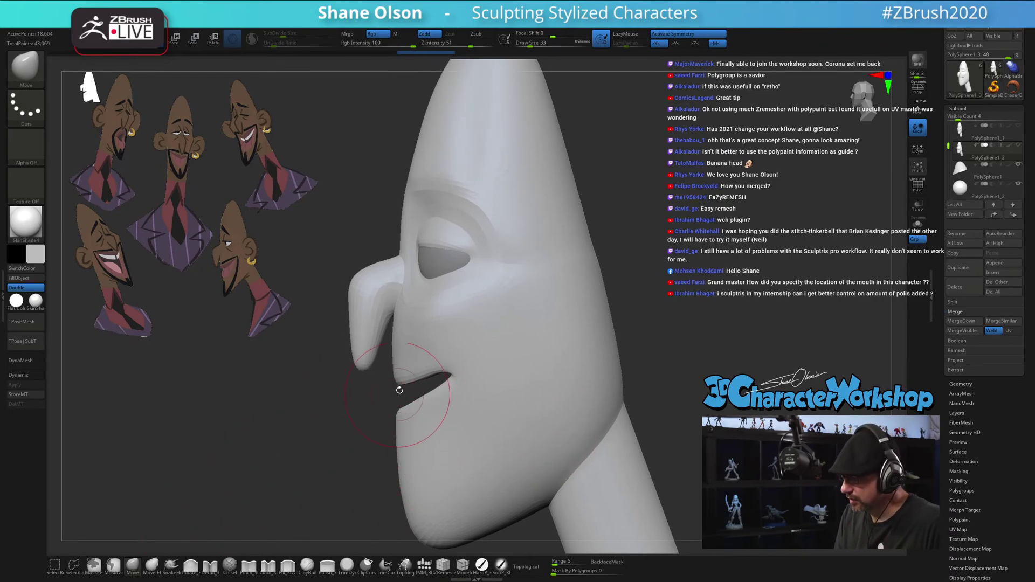
mouse_move(455, 307)
shift+mouse_down()
mouse_move(485, 267)
mouse_move(425, 181)
mouse_move(476, 248)
shift+mouse_up()
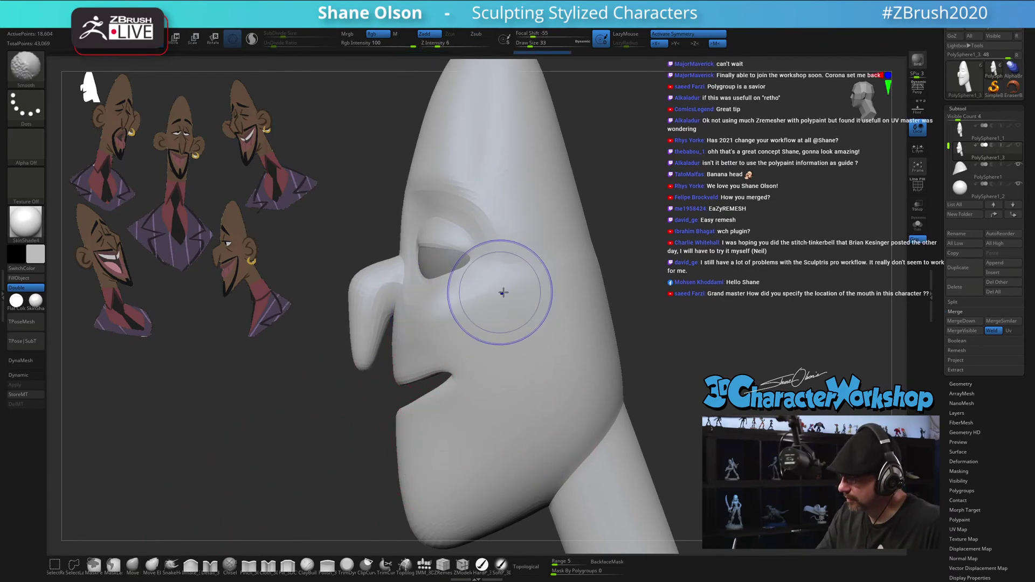
alt+drag(692, 316, 688, 293)
key(shift+f)
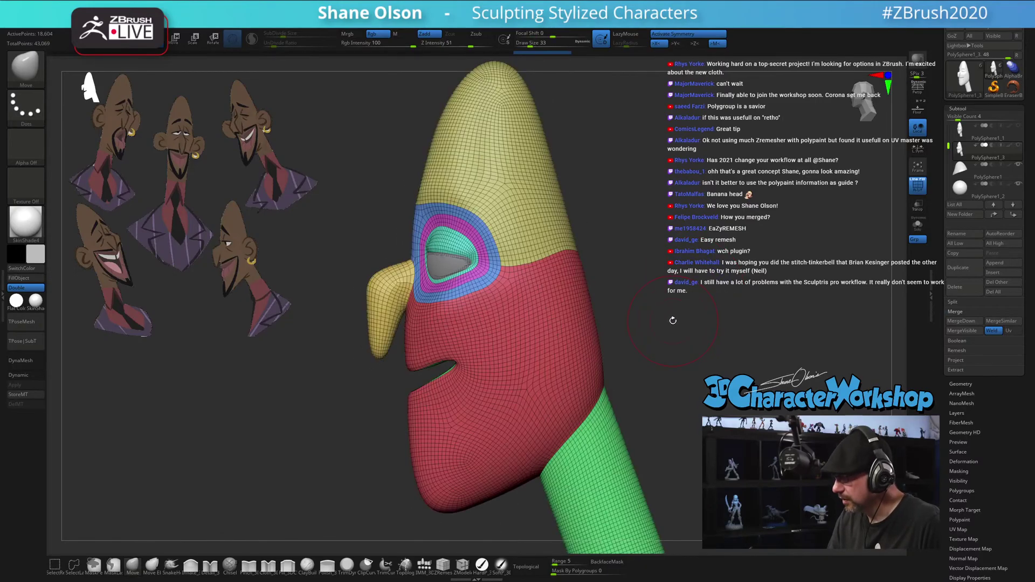
Examine the remeshed head's topology and polygroups from the side and the front
right_drag(675, 321, 650, 334)
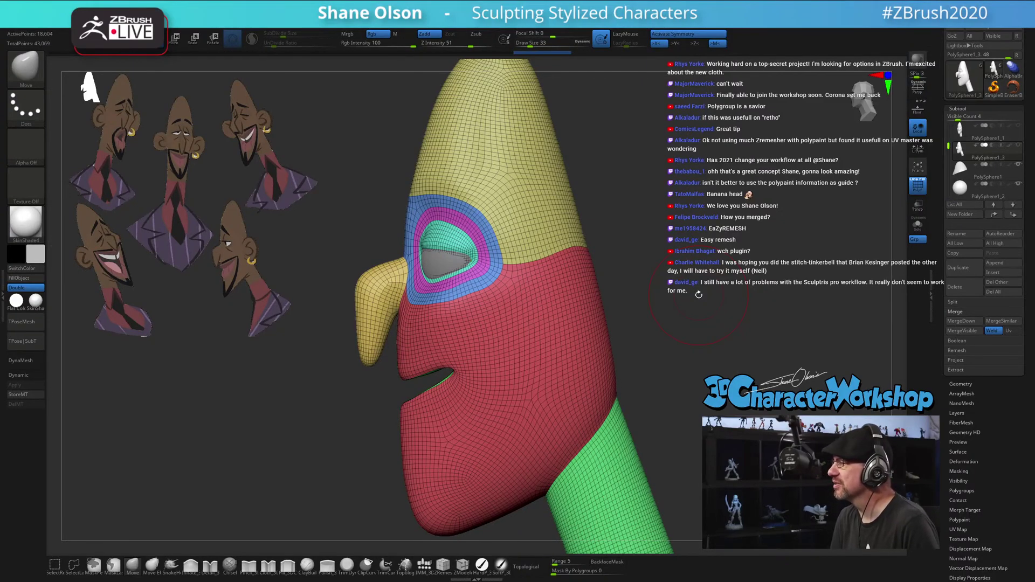
right_drag(700, 282, 699, 212)
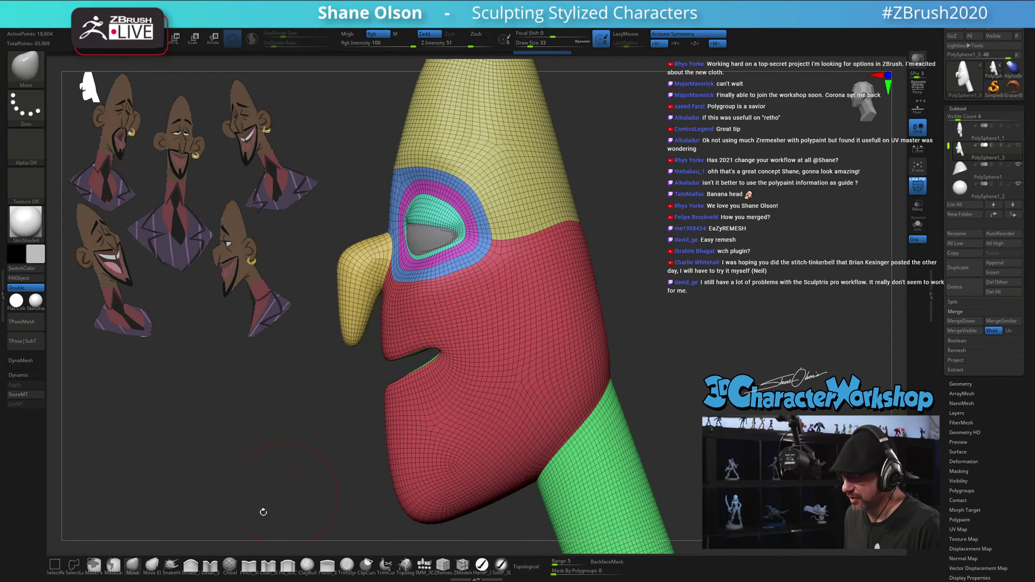
right_drag(288, 448, 721, 337)
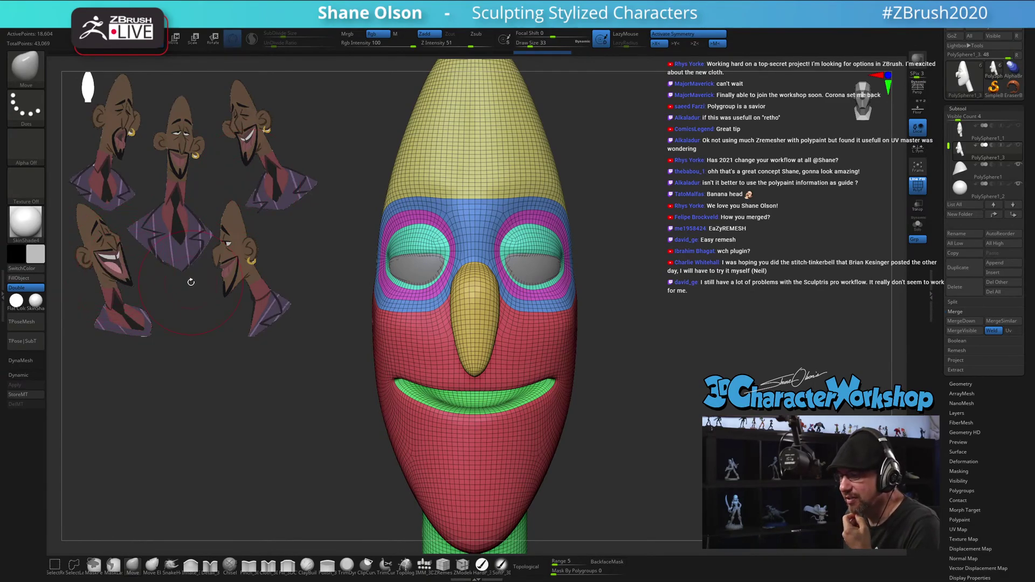
drag(218, 367, 210, 373)
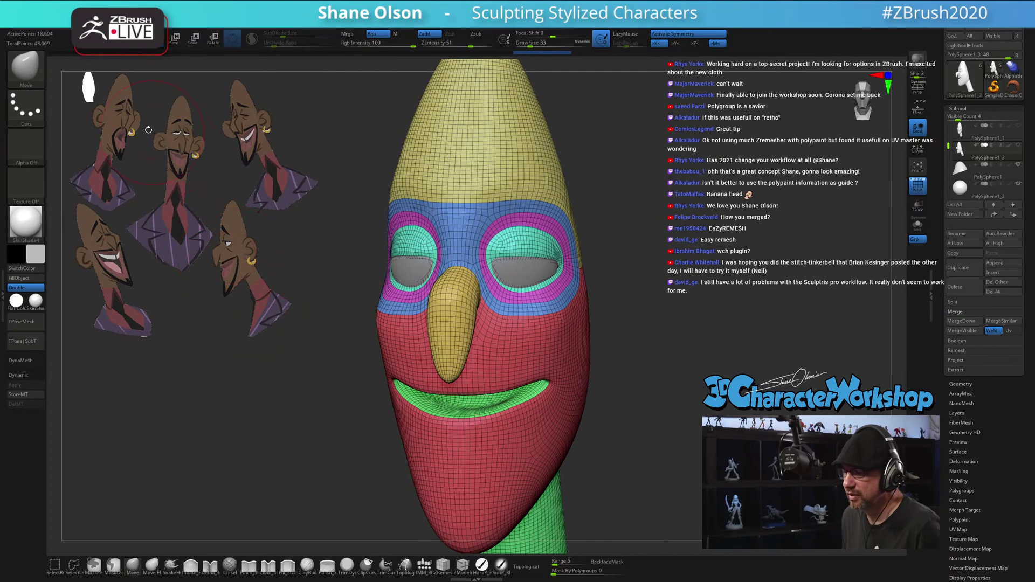
mouse_move(754, 268)
mouse_down()
mouse_move(699, 267)
mouse_move(748, 265)
mouse_up()
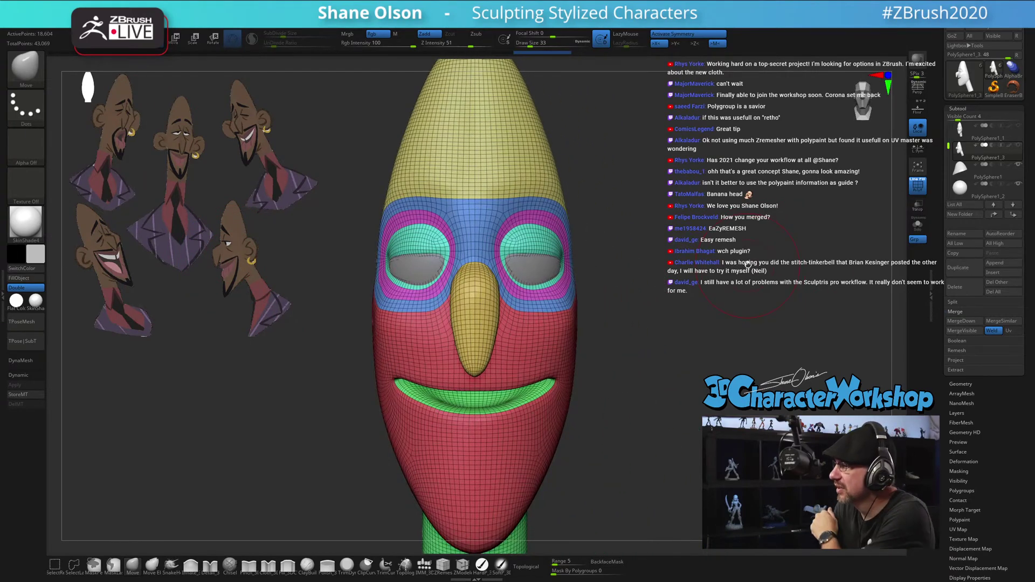
drag(728, 271, 650, 230)
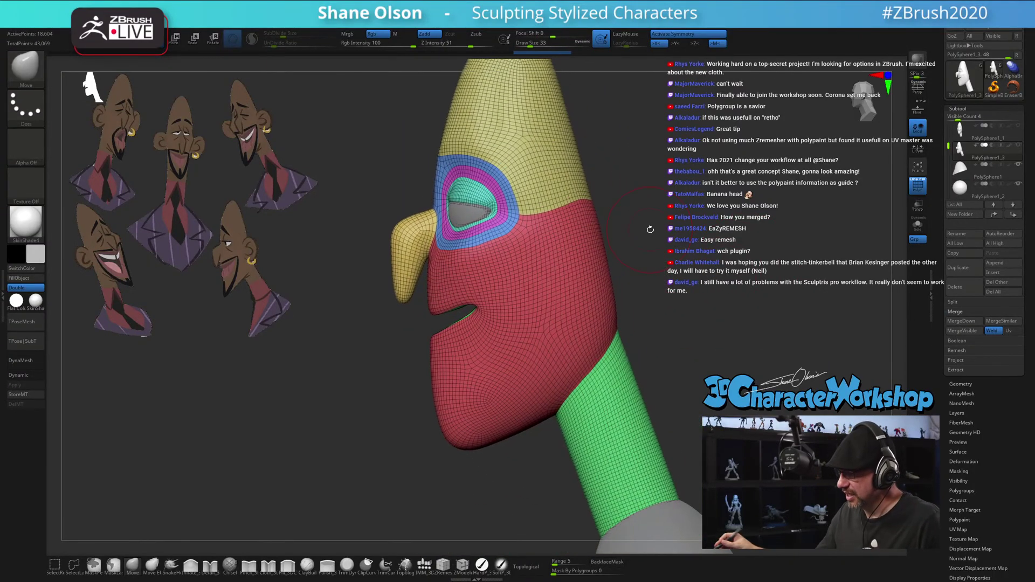
drag(647, 431, 654, 439)
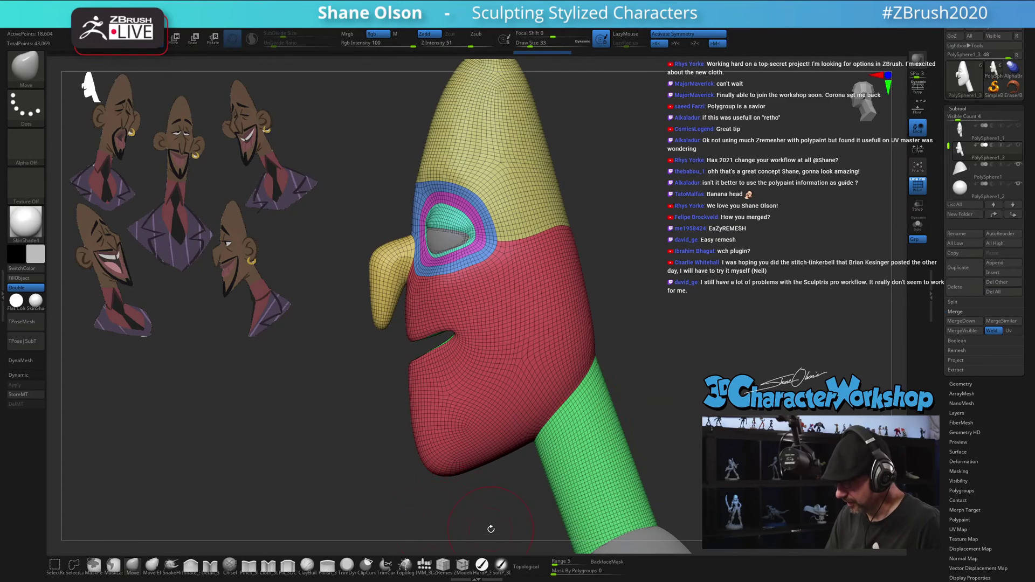
Insert a QuadSphere-2 primitive at draw size 29 on the side of the head as an ear
click(424, 564)
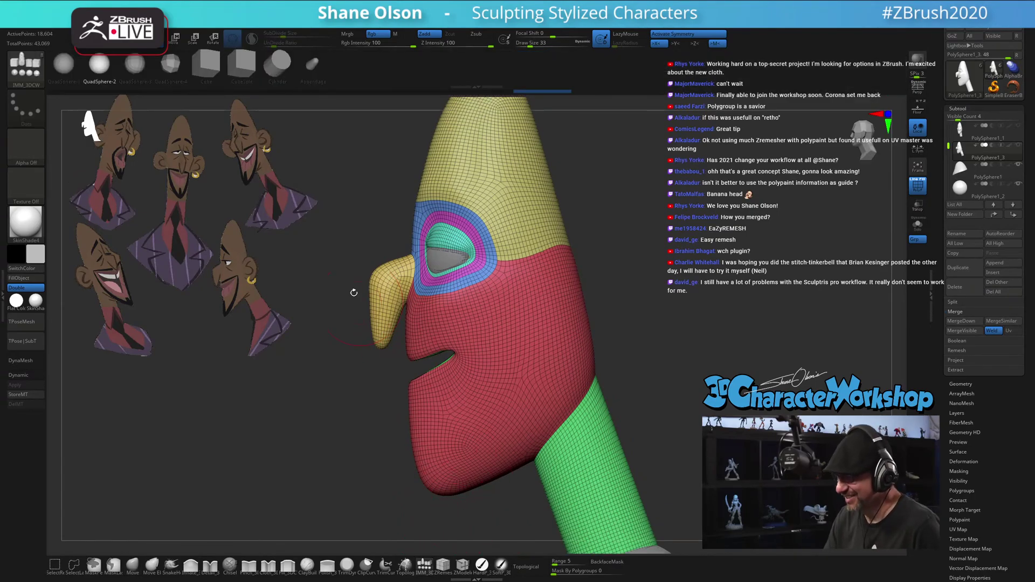
key(s)
drag(604, 285, 602, 285)
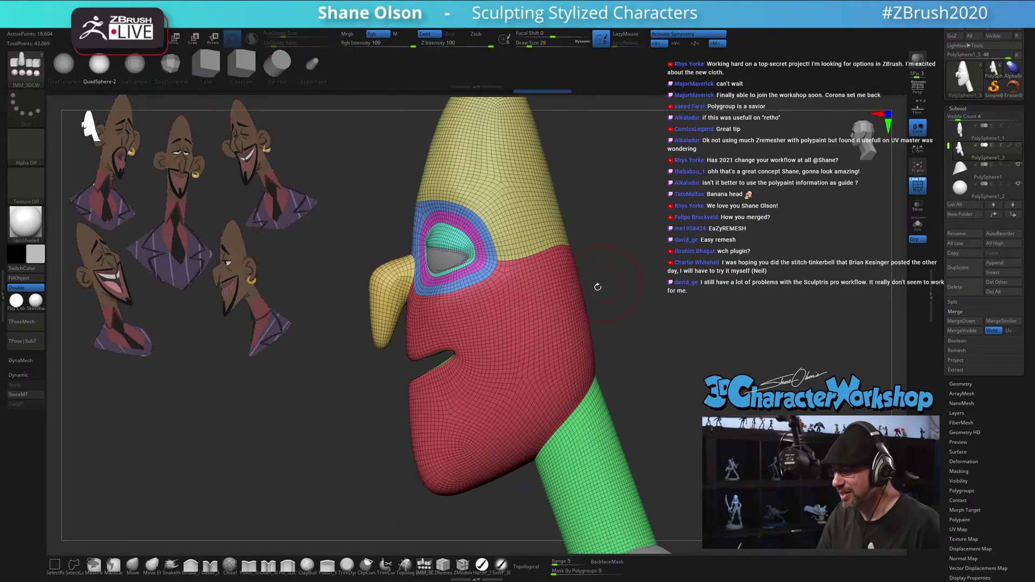
drag(518, 261, 538, 325)
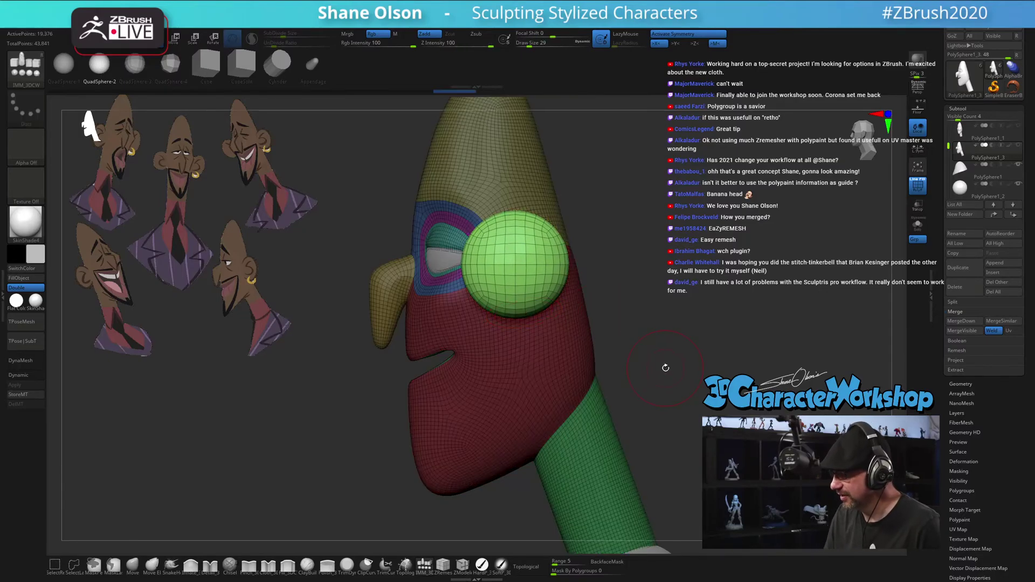
Scale the inserted ear sphere to about 0.84 from front to back with the gizmo
key(w)
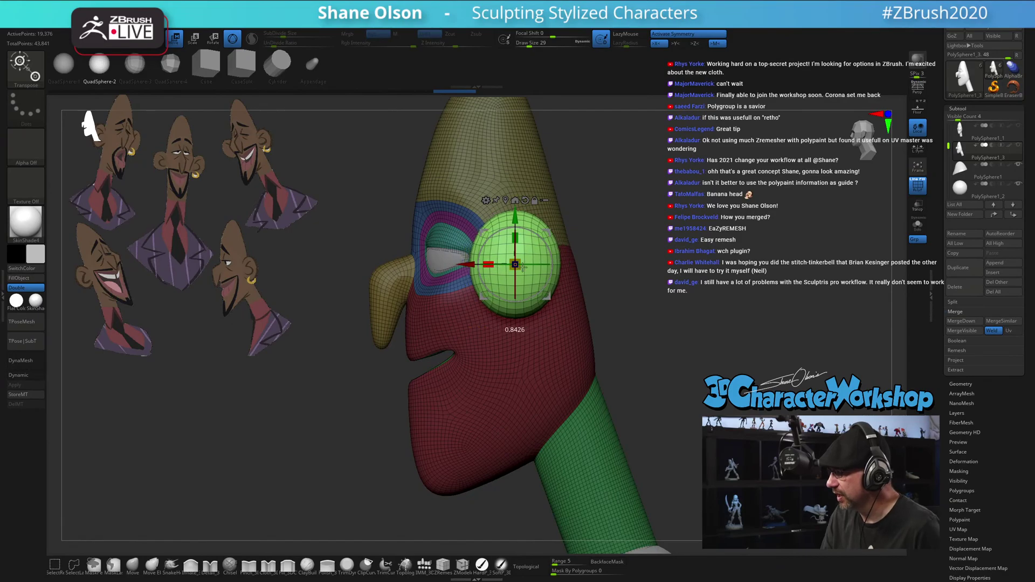
drag(523, 267, 635, 435)
drag(532, 316, 529, 290)
drag(609, 464, 638, 330)
Turn on Local Symmetry and scale both ear spheres sideways to about 0.92
drag(523, 322, 511, 322)
key(ctrl+z)
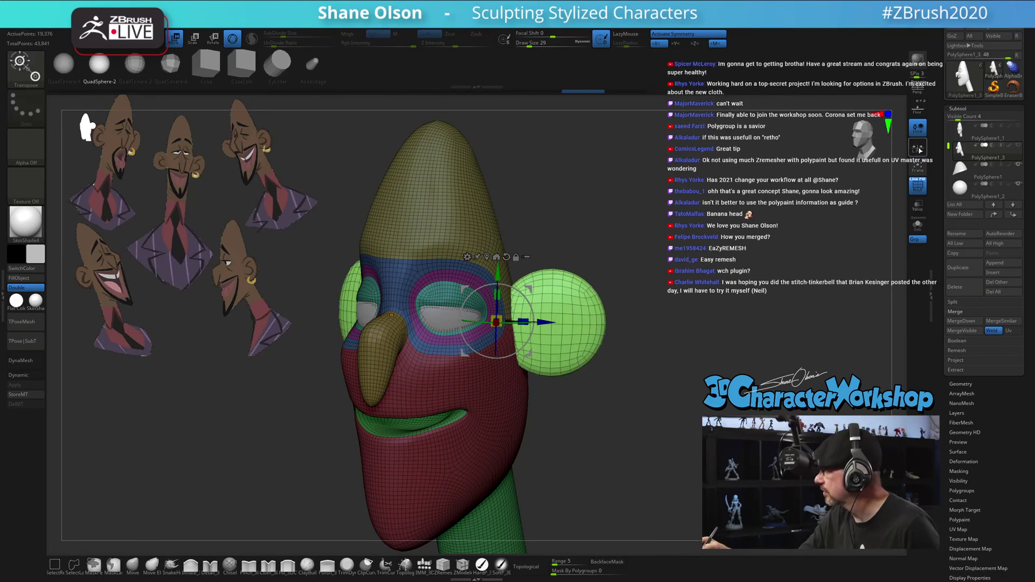
click(917, 147)
drag(523, 322, 517, 321)
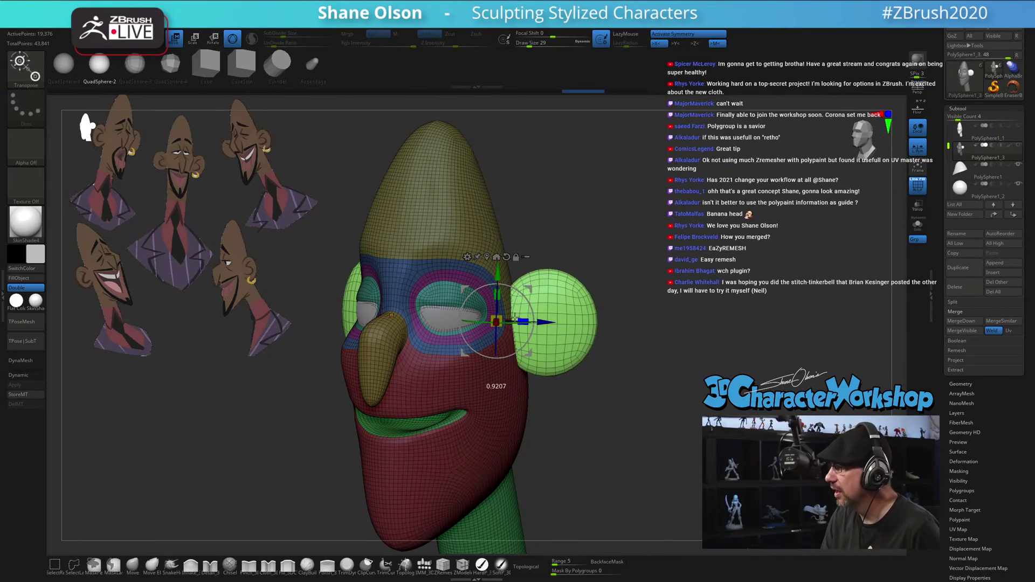
Flatten the ear spheres further and lower them along the sides of the head
alt+drag(614, 416, 612, 394)
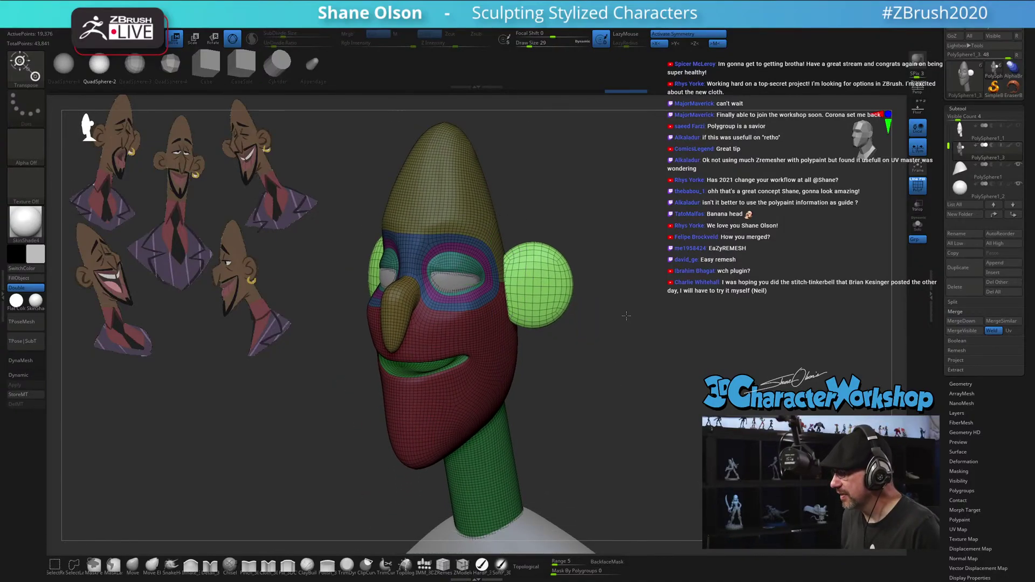
alt+drag(621, 343, 634, 284)
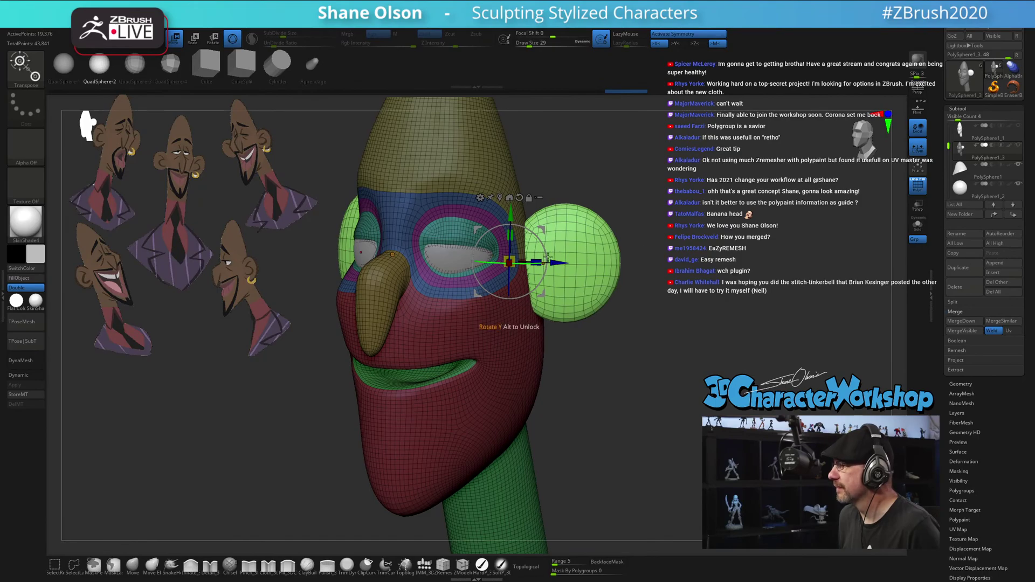
drag(536, 262, 529, 262)
drag(620, 294, 683, 265)
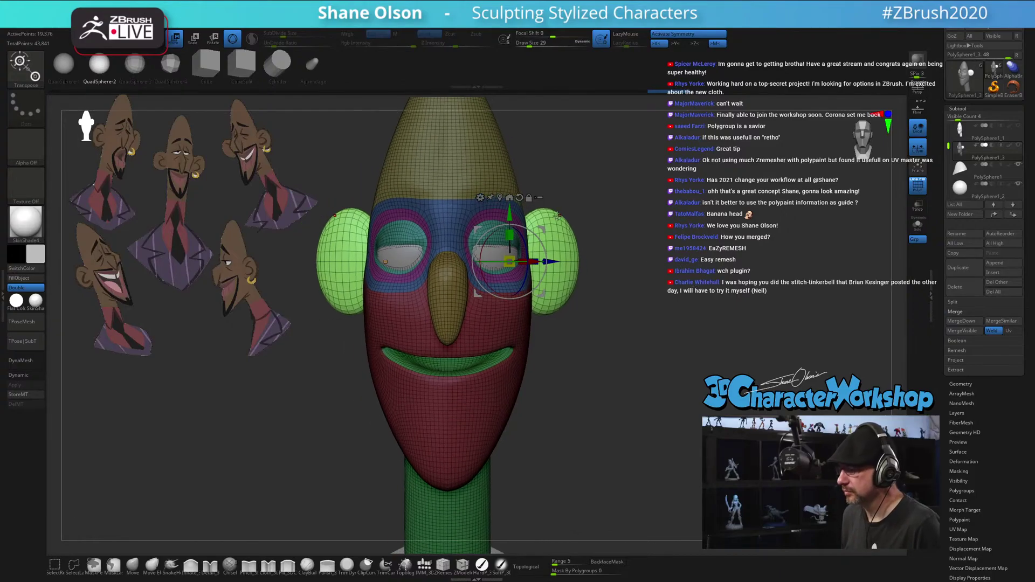
drag(510, 215, 509, 238)
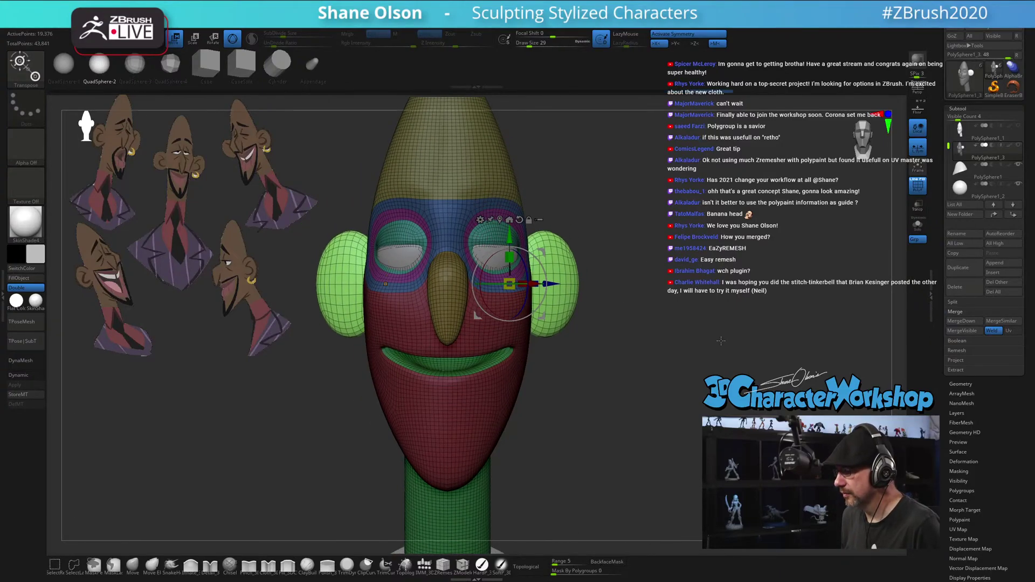
From above, adjust the ears' position on the head and scale their thickness to about 0.85
drag(614, 334, 598, 311)
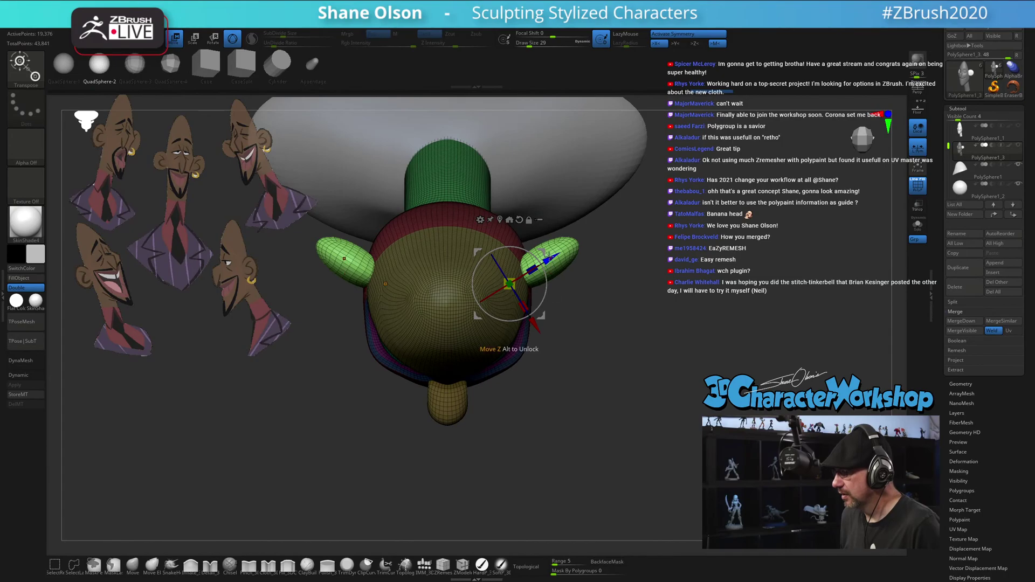
drag(548, 256, 548, 257)
drag(535, 311, 523, 299)
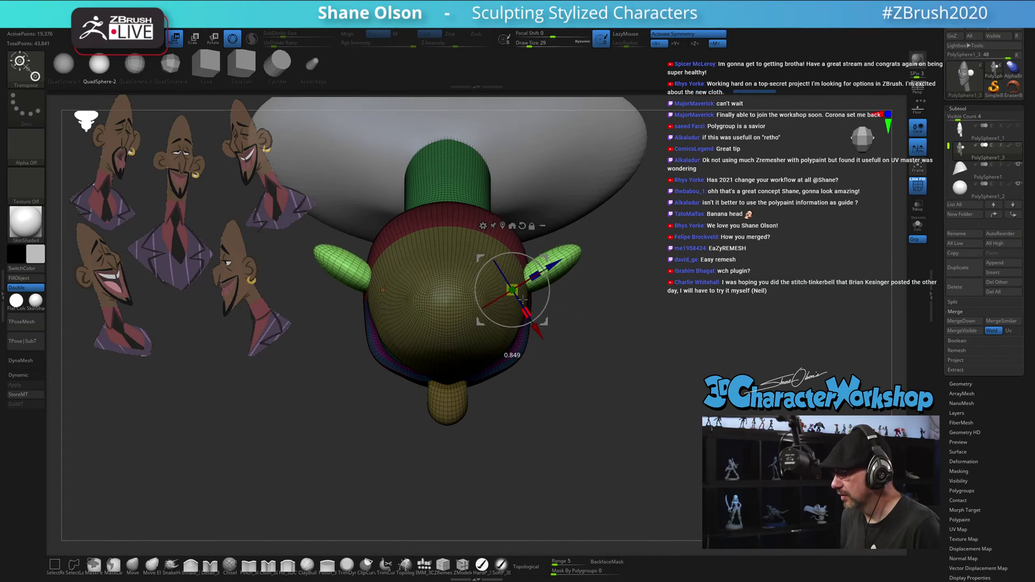
Tilt the ears about 6.6 degrees in side view and check them from the front
drag(650, 372, 665, 237)
alt+drag(671, 337, 662, 301)
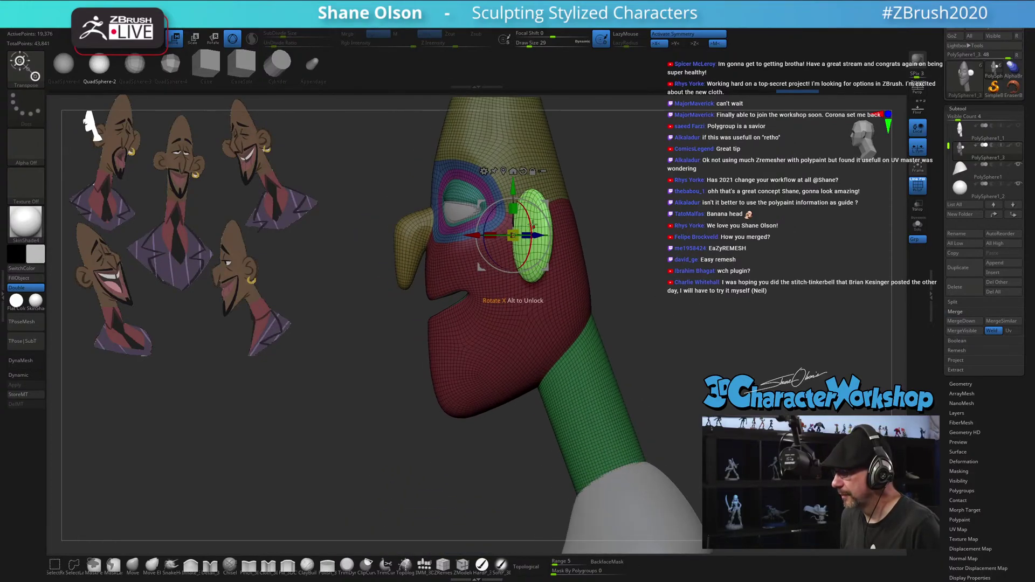
drag(465, 235, 458, 235)
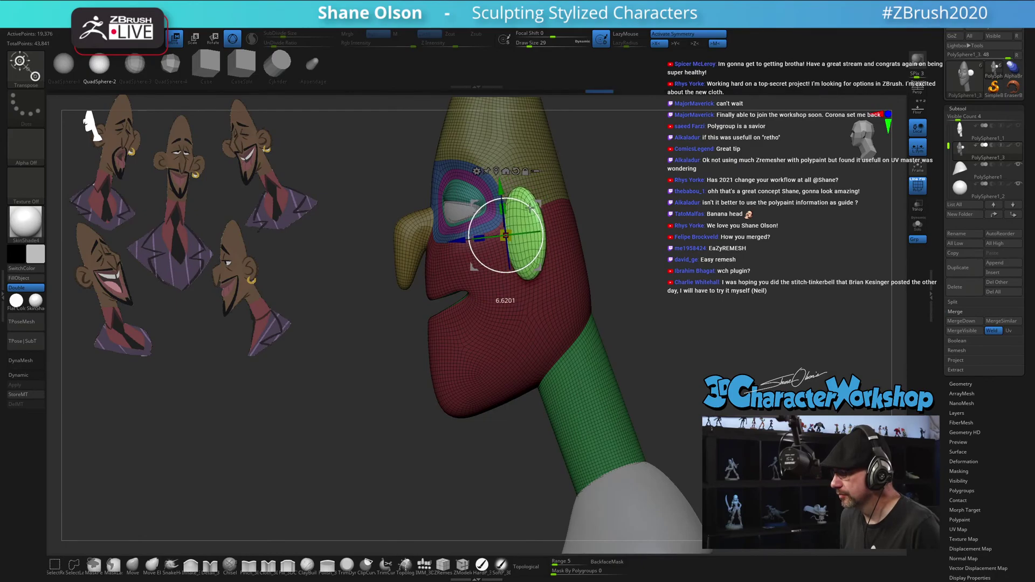
shift+drag(620, 226, 687, 235)
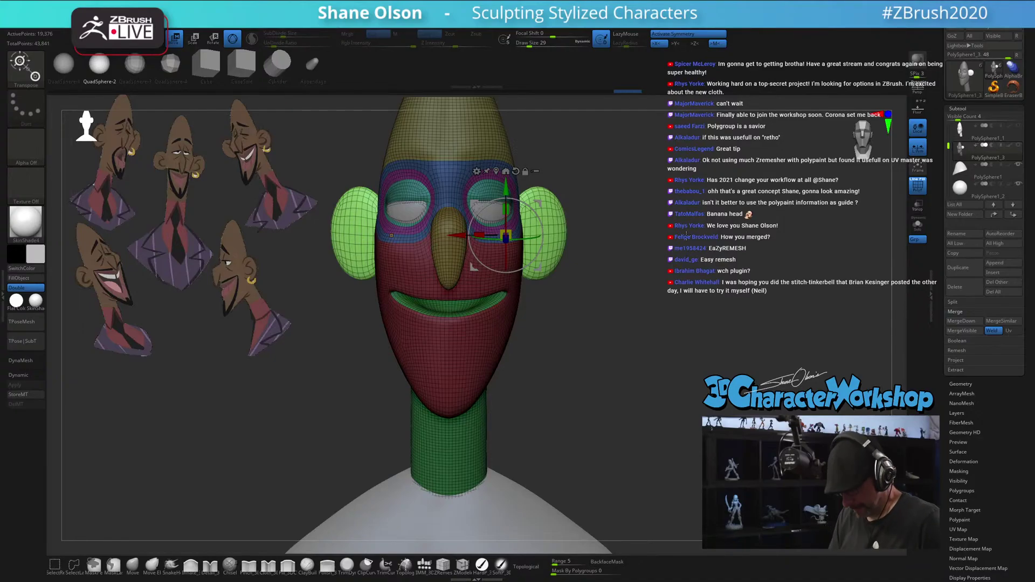
drag(669, 302, 636, 408)
Rotate the ears to lie flatter against the head and shift them toward the back
key(q)
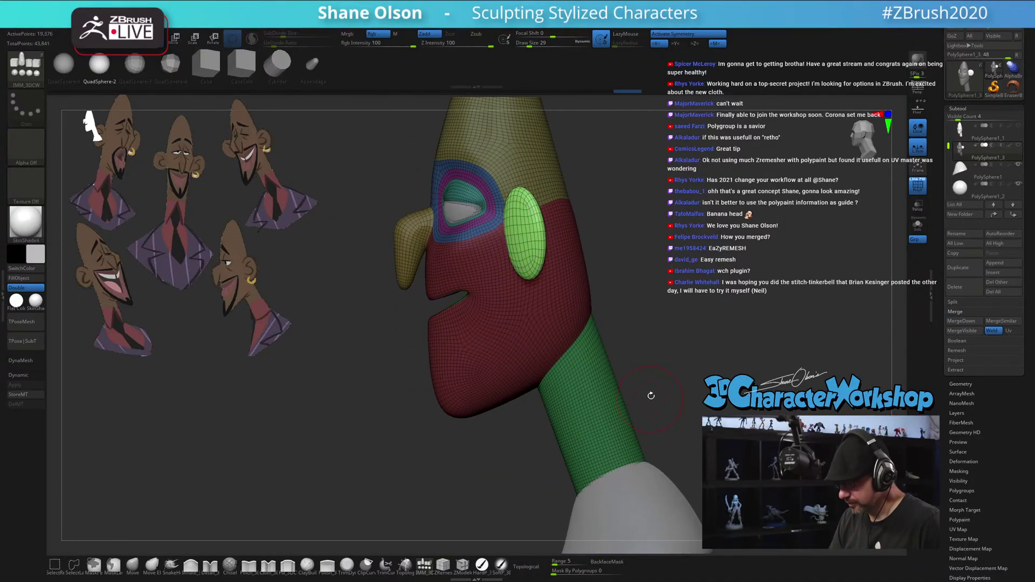
mouse_move(662, 367)
mouse_down()
mouse_move(661, 377)
mouse_move(679, 323)
mouse_move(686, 332)
mouse_move(613, 313)
mouse_up()
key(w)
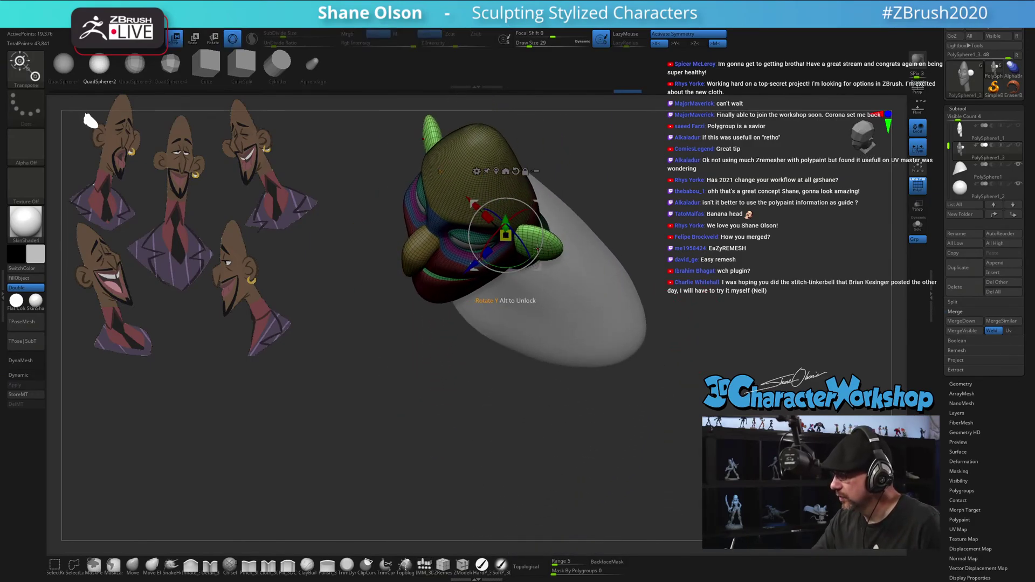
drag(538, 248, 541, 242)
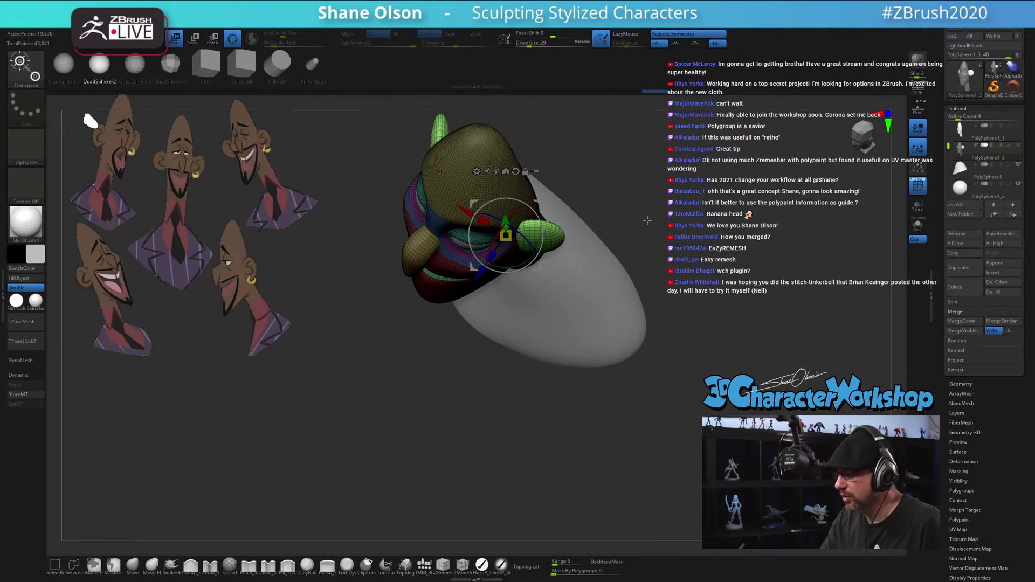
drag(647, 220, 649, 262)
drag(532, 230, 549, 206)
Shape the ear's outline from the side with the Move brush at draw size 71, broadening its upper part
click(133, 565)
mouse_move(591, 267)
mouse_down()
mouse_move(624, 246)
mouse_move(617, 231)
mouse_move(582, 242)
mouse_up()
key(s)
key(s)
drag(565, 186, 570, 183)
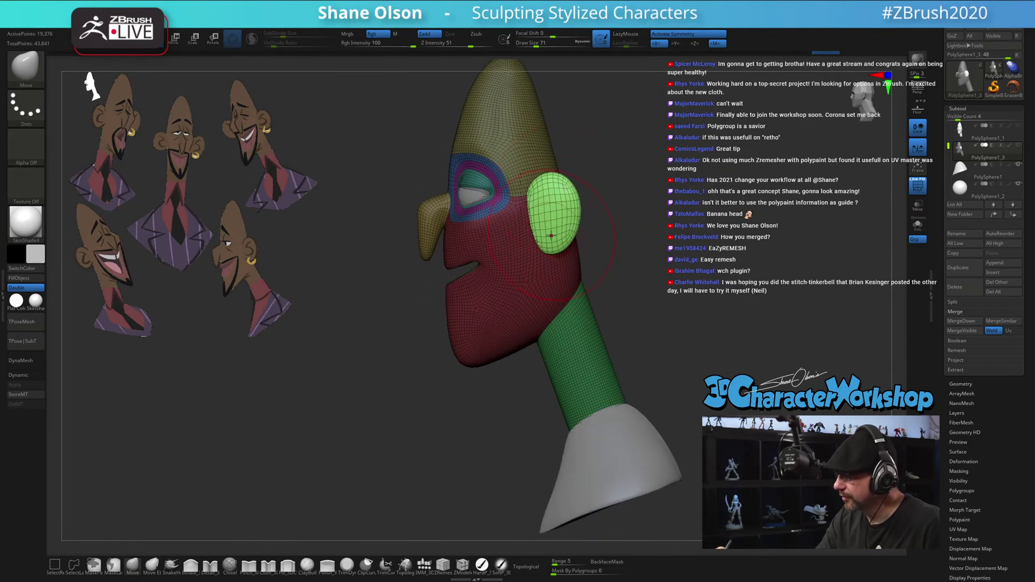
drag(595, 281, 610, 283)
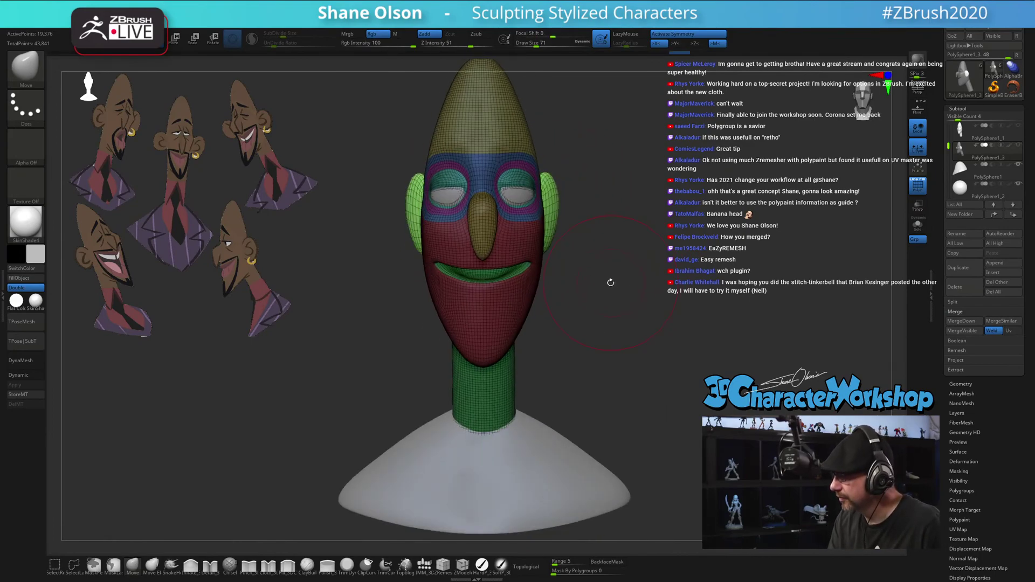
Adjust the ears' outer contour from the front with the Move brush
mouse_move(581, 193)
mouse_down()
mouse_move(590, 216)
mouse_move(562, 186)
mouse_up()
key(space)
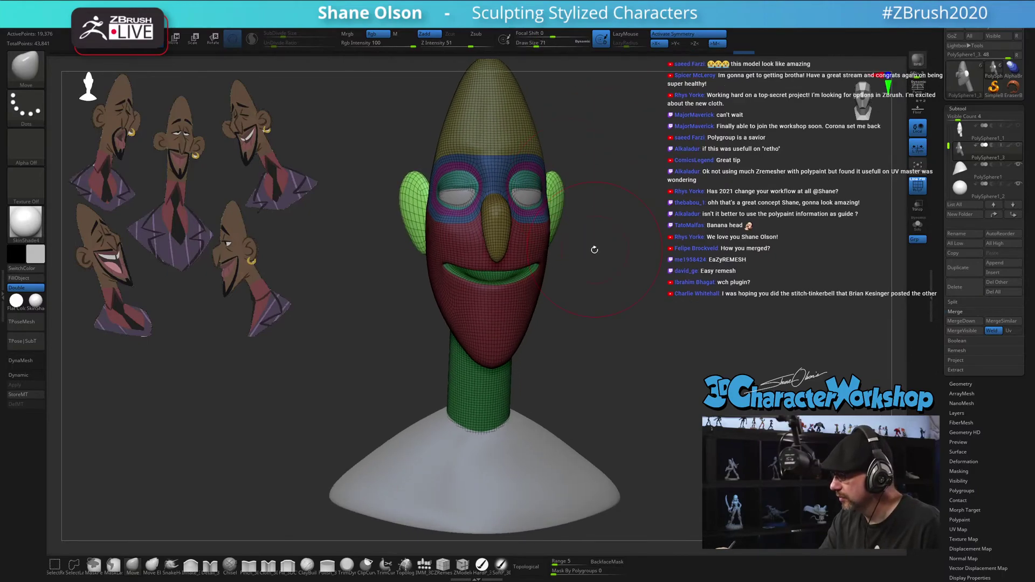
drag(593, 247, 562, 277)
drag(563, 225, 554, 245)
Pull the ears' back edges in toward the head from behind with the Move brush at draw size 46
mouse_move(512, 309)
alt+mouse_down()
mouse_move(425, 336)
mouse_move(442, 337)
alt+mouse_up()
key(s)
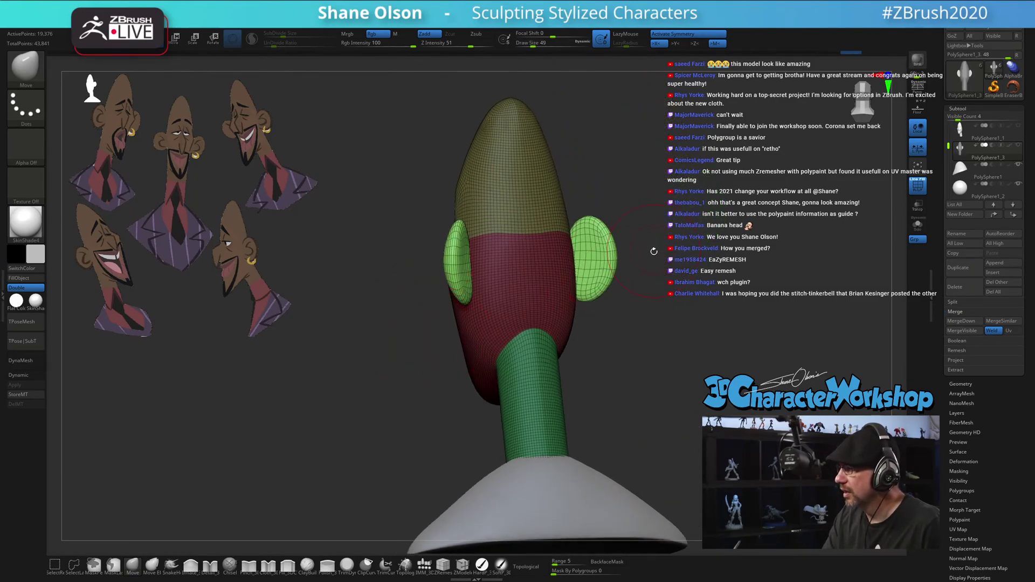
drag(653, 251, 653, 261)
key(bracketleft)
key(bracketleft)
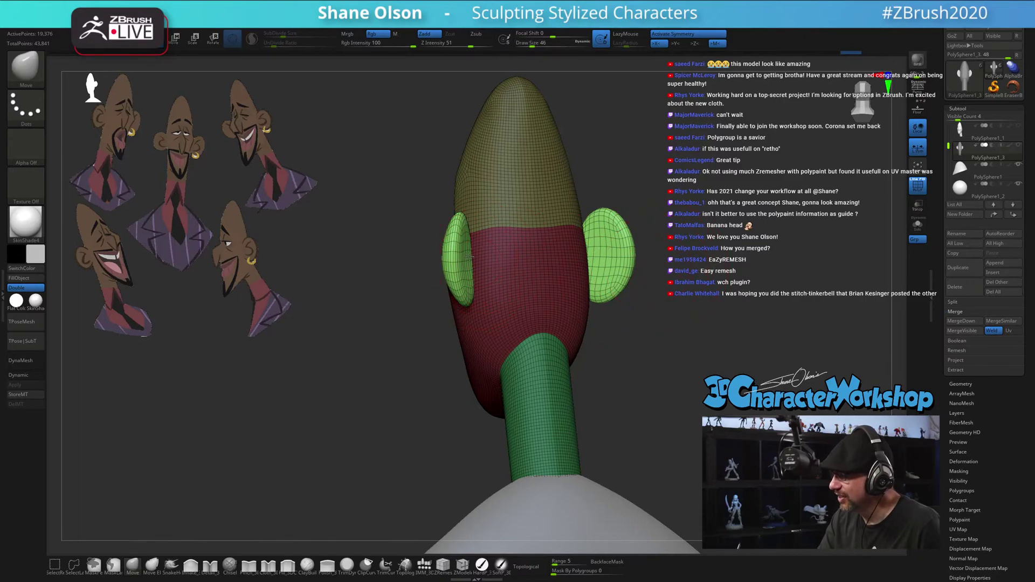
drag(469, 257, 480, 243)
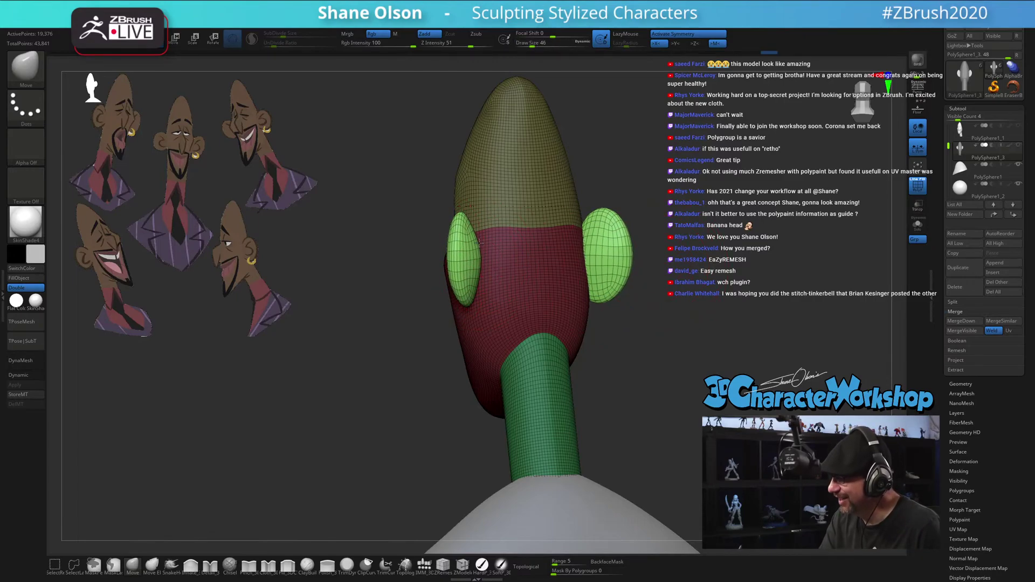
mouse_move(480, 243)
right_down()
mouse_move(642, 253)
mouse_move(440, 268)
right_up()
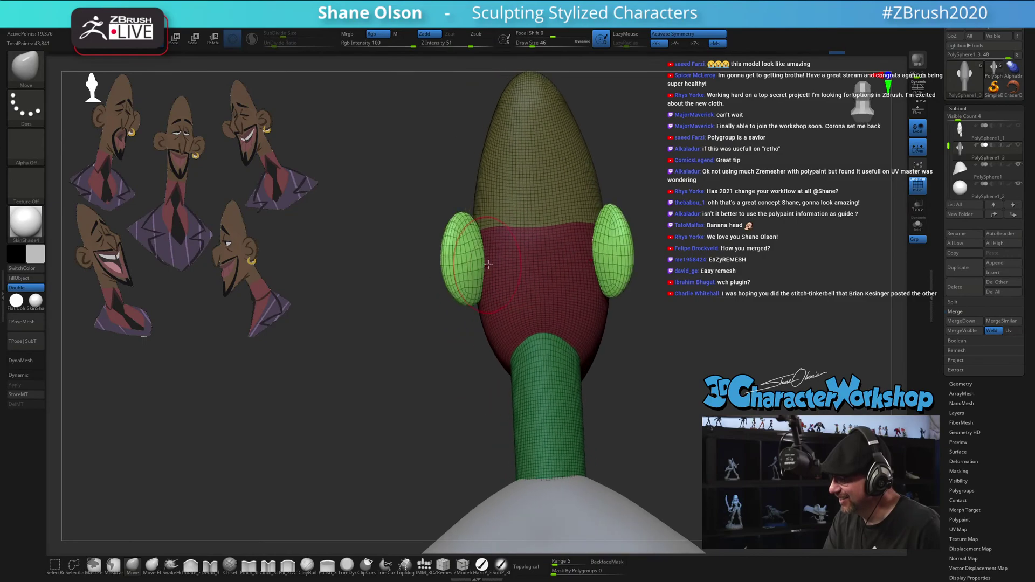
drag(474, 278, 480, 285)
drag(475, 239, 480, 236)
Push in the ear's inner surface with the Move brush at draw size 27
right_drag(496, 289, 546, 276)
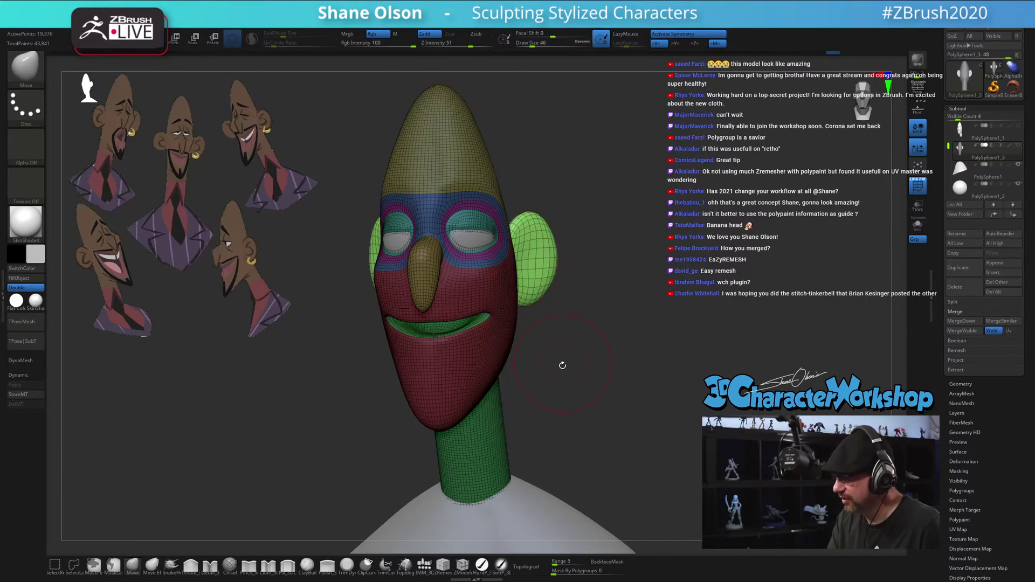
right_drag(562, 365, 547, 344)
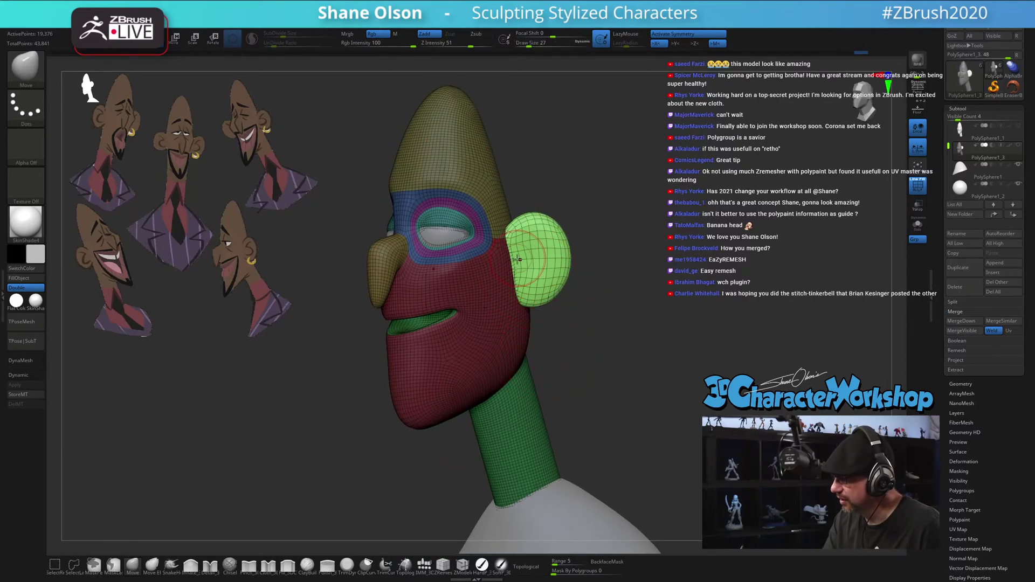
right_drag(555, 261, 538, 241)
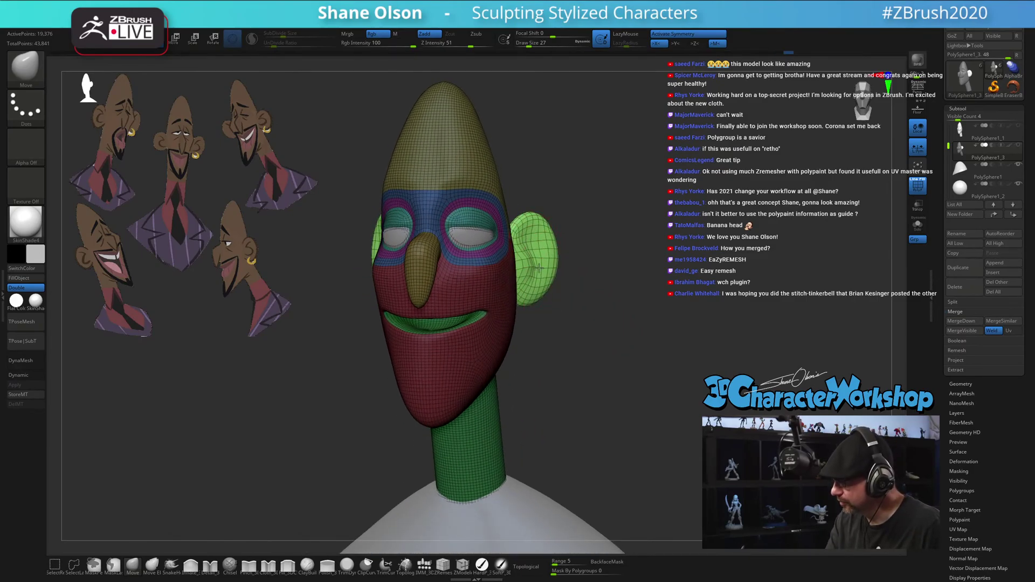
right_drag(535, 241, 515, 251)
key(f)
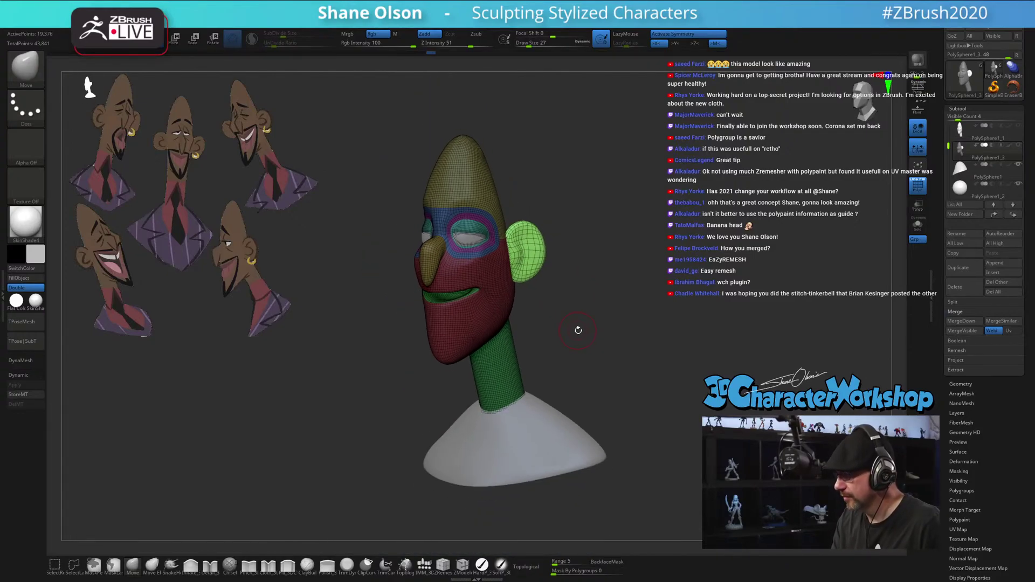
Turn off the polygroup wireframe and refine the ear's inner hollow with the Move brush at draw size 23
key(shift+f)
mouse_move(590, 333)
right_down()
mouse_move(572, 338)
mouse_move(632, 353)
mouse_move(633, 365)
mouse_move(665, 362)
mouse_move(640, 363)
right_up()
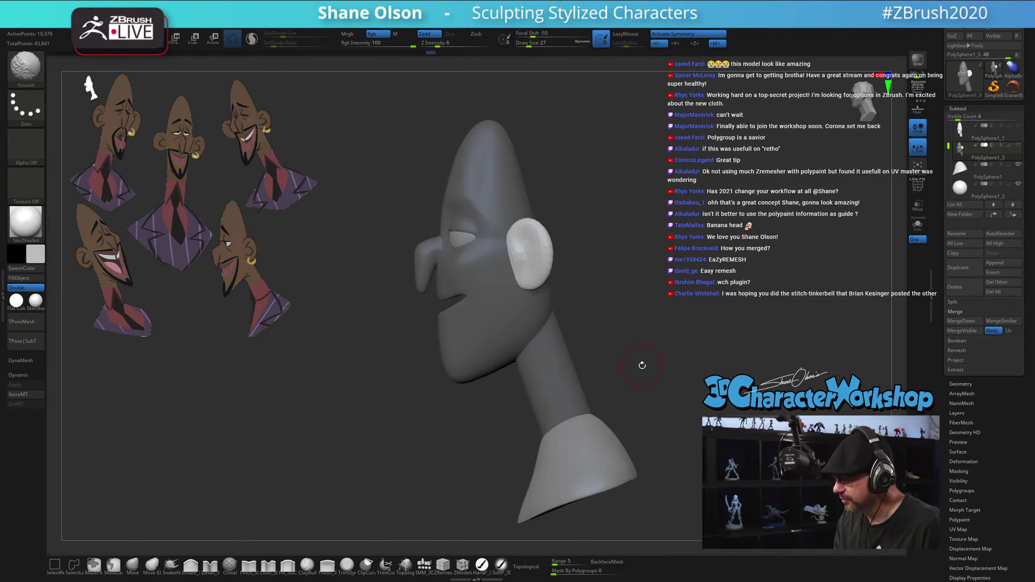
ctrl+right_drag(578, 310, 573, 325)
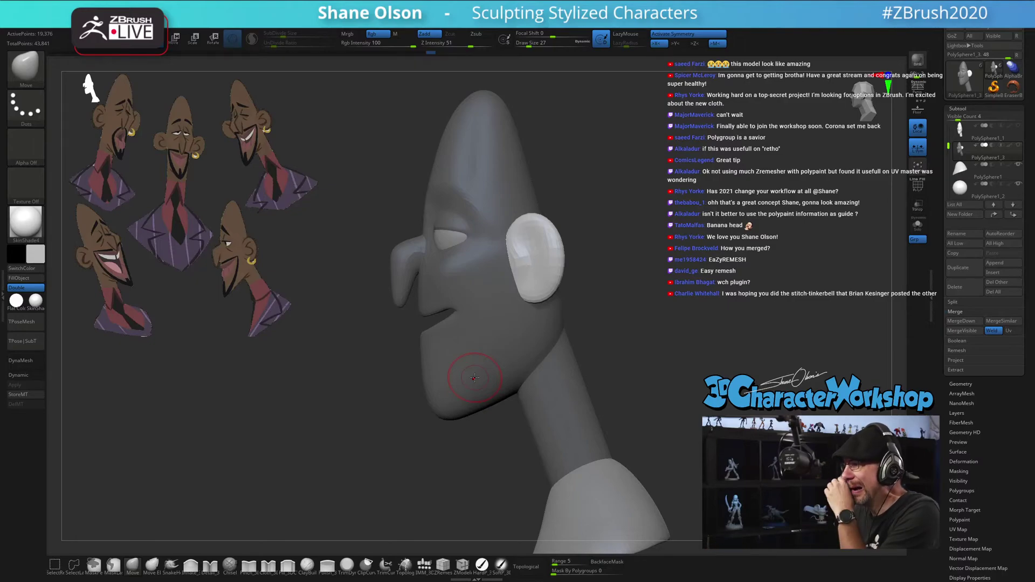
ctrl+right_drag(724, 278, 723, 284)
key(s)
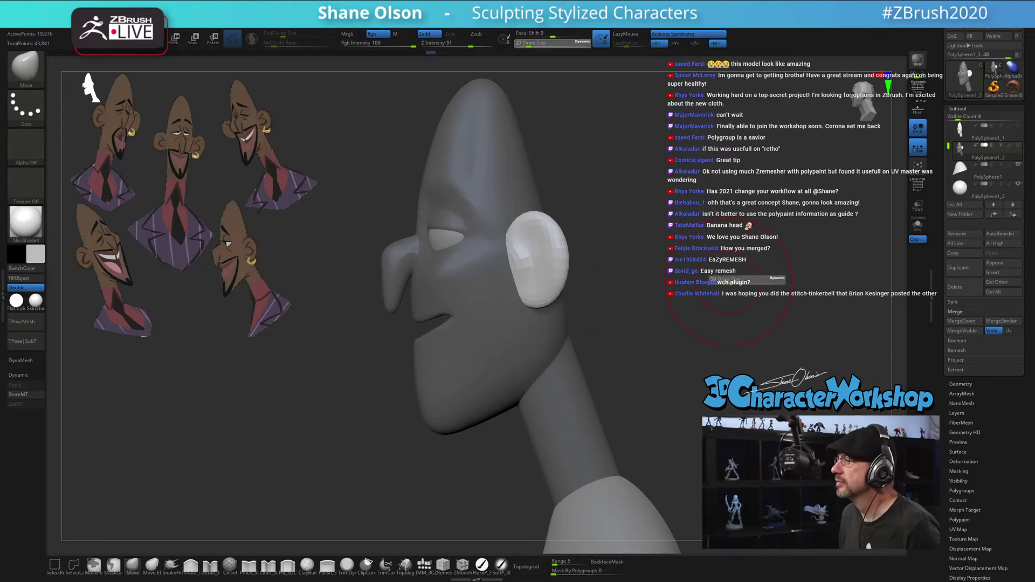
drag(723, 280, 728, 280)
drag(676, 228, 670, 230)
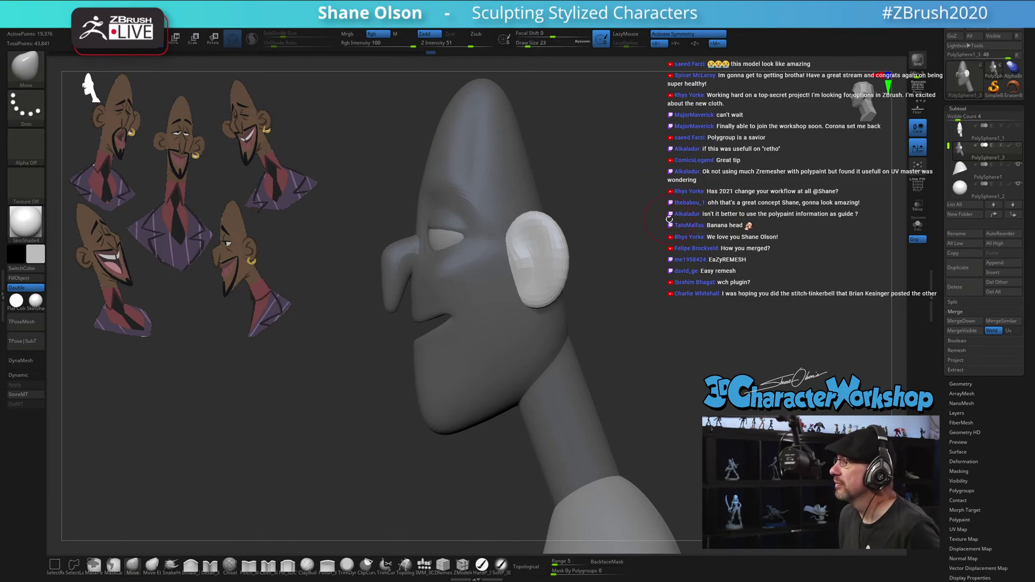
right_drag(669, 219, 692, 244)
alt+right_drag(613, 227, 633, 230)
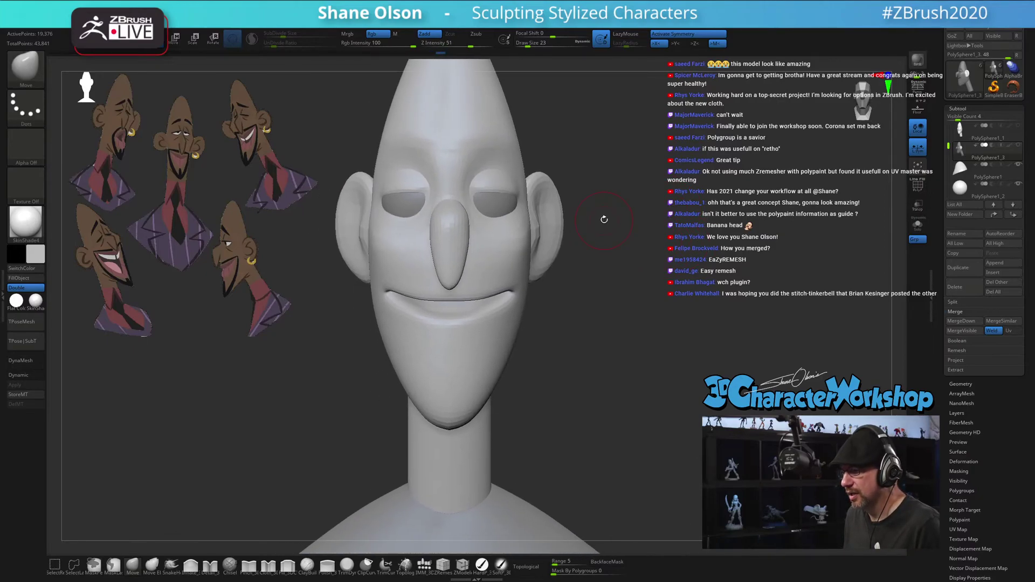
Pull the ears' upper outer edges away from the head in front view, refining them at draw size 35
key(s)
drag(603, 220, 611, 220)
drag(557, 195, 578, 193)
drag(564, 232, 562, 250)
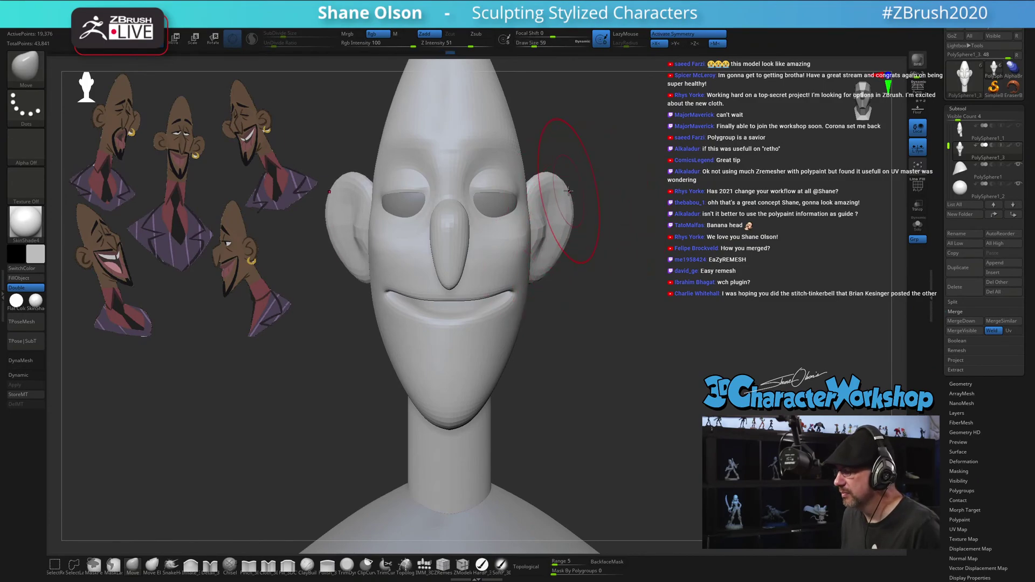
mouse_move(569, 190)
mouse_down()
mouse_move(580, 193)
mouse_move(576, 249)
mouse_move(557, 265)
mouse_up()
key(s)
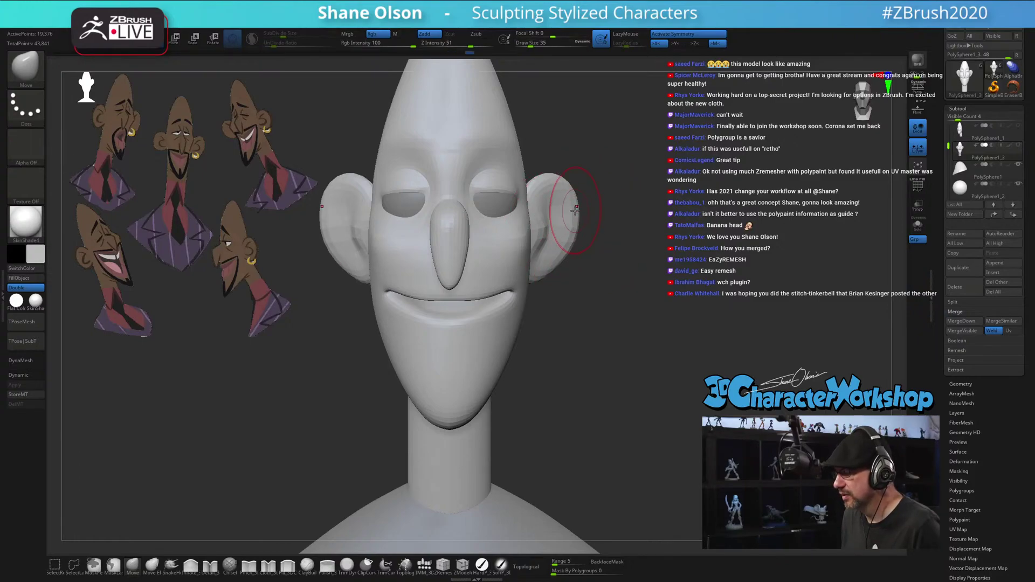
drag(575, 208, 577, 193)
Refine the outline of the ear's outer rim with the Move brush at draw size 49
drag(713, 302, 675, 298)
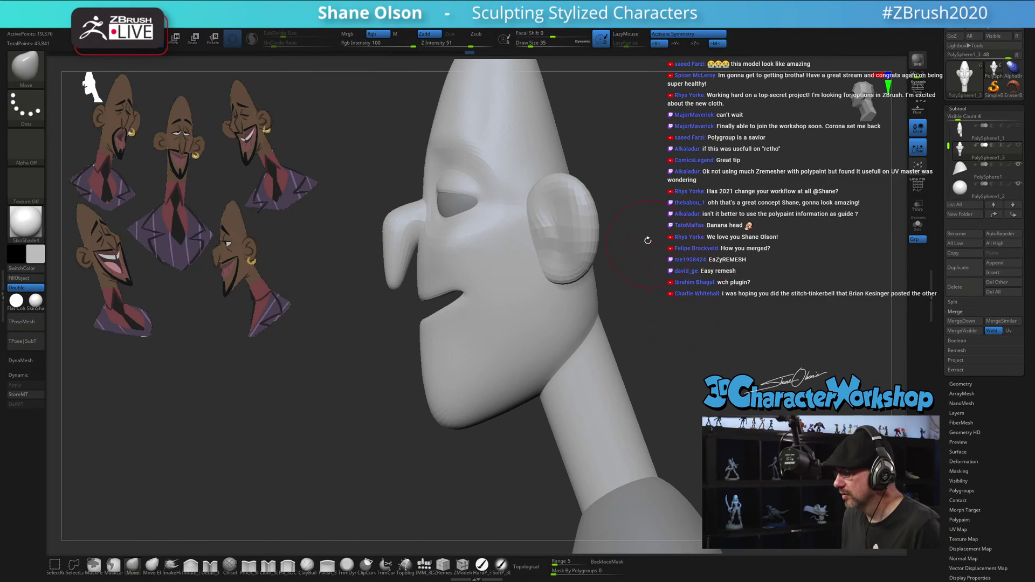
drag(648, 240, 696, 206)
mouse_move(661, 241)
alt+mouse_down()
mouse_move(652, 229)
mouse_move(639, 264)
alt+mouse_up()
key(s)
drag(644, 208, 662, 239)
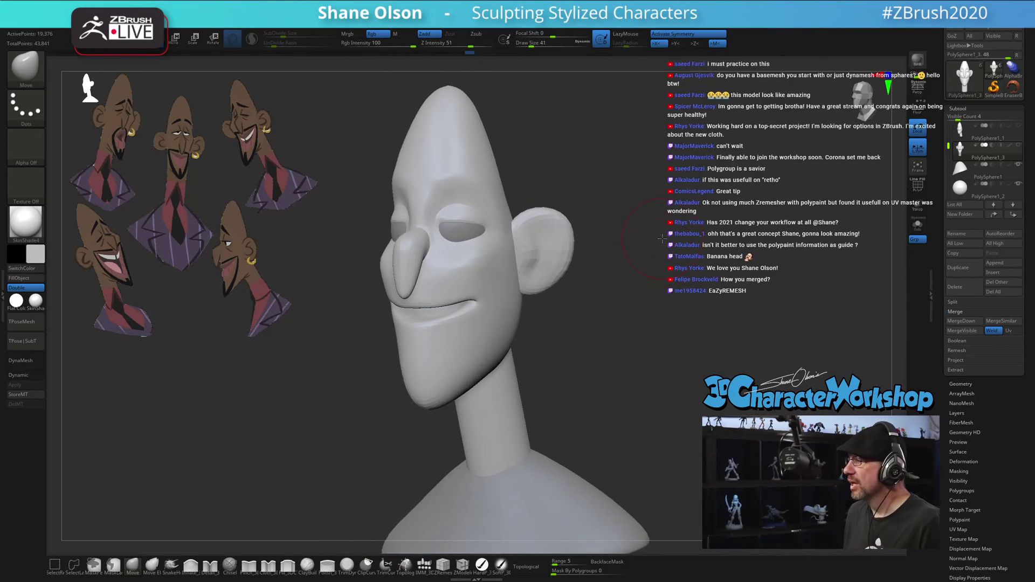
key(s)
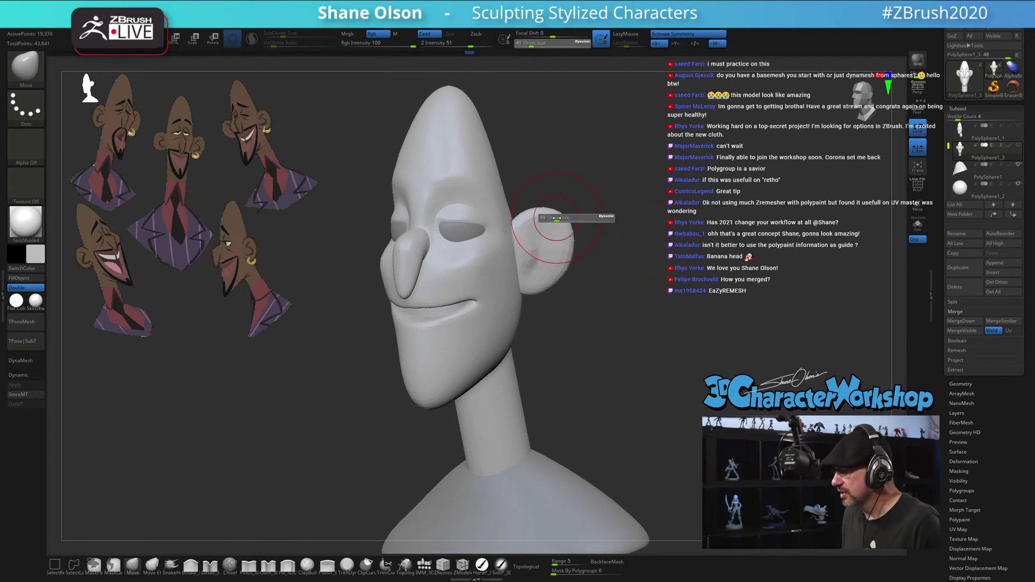
drag(553, 219, 572, 247)
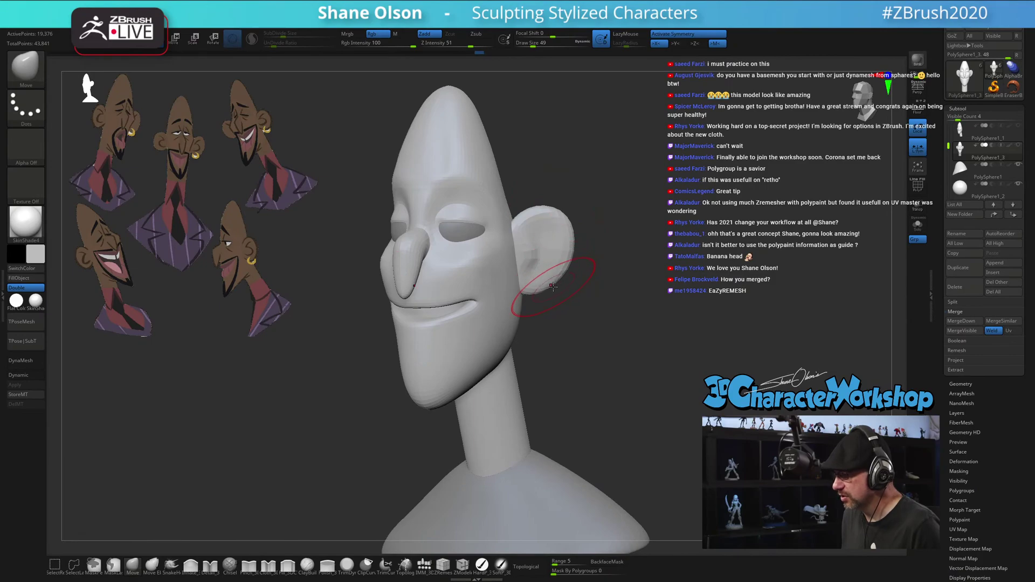
Reshape the upper edge of the eye openings with the Move brush at draw size 25
mouse_move(663, 304)
shift+mouse_down()
mouse_move(683, 307)
mouse_move(595, 317)
mouse_move(659, 309)
mouse_move(620, 312)
mouse_move(635, 304)
mouse_move(637, 366)
shift+mouse_up()
key(s)
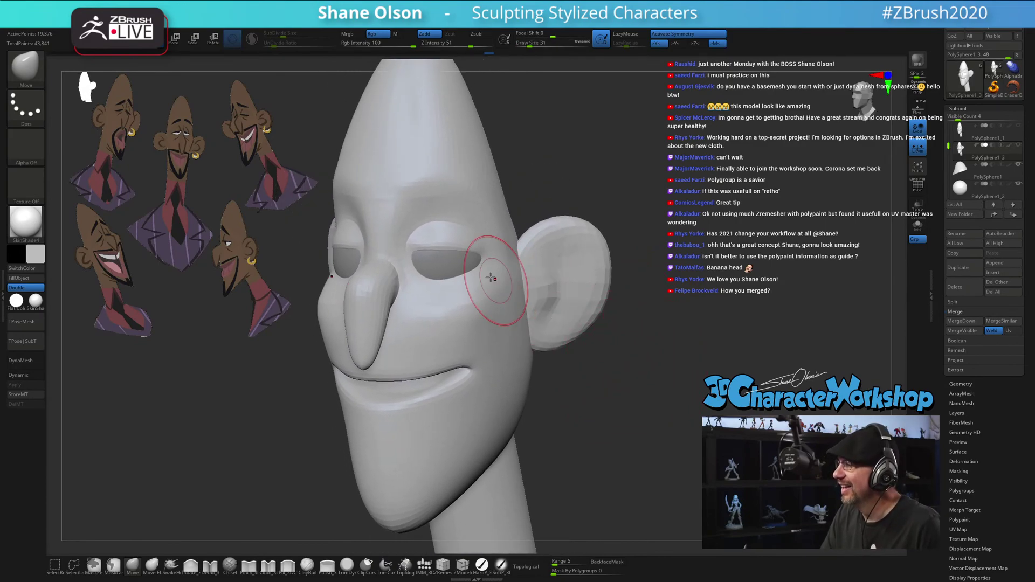
right_drag(433, 271, 429, 268)
key(s)
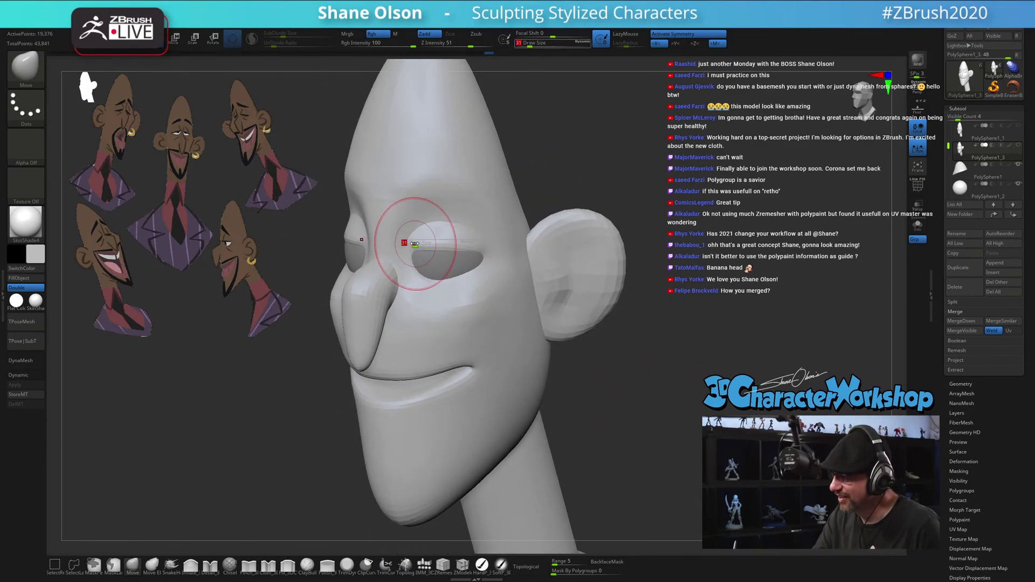
drag(422, 243, 413, 242)
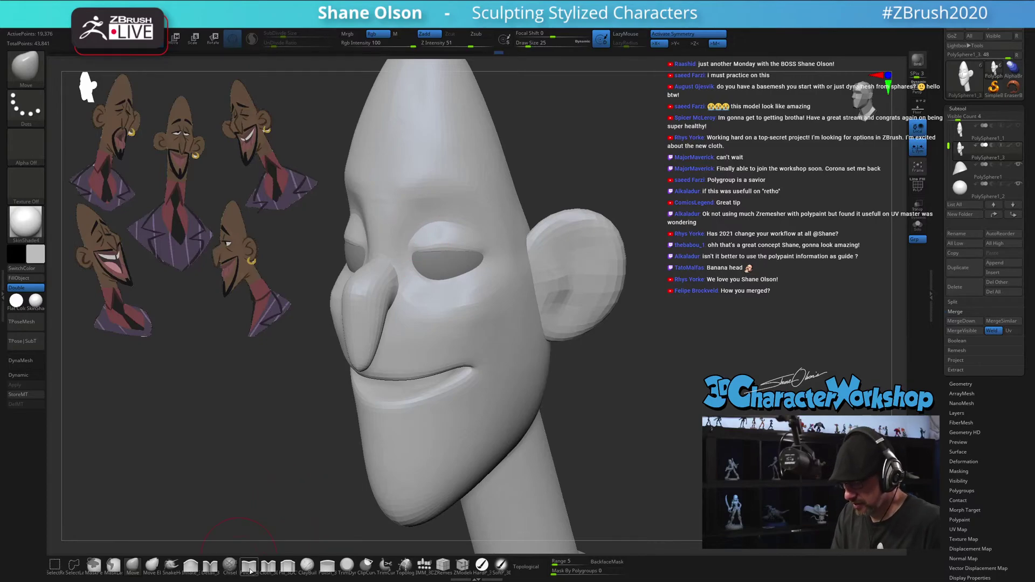
Switch to the Pinch brush at draw size 16 and turn on Dynamic Subdiv for the head, always allowing auto-activation
click(249, 569)
key(s)
drag(456, 271, 443, 270)
key(d)
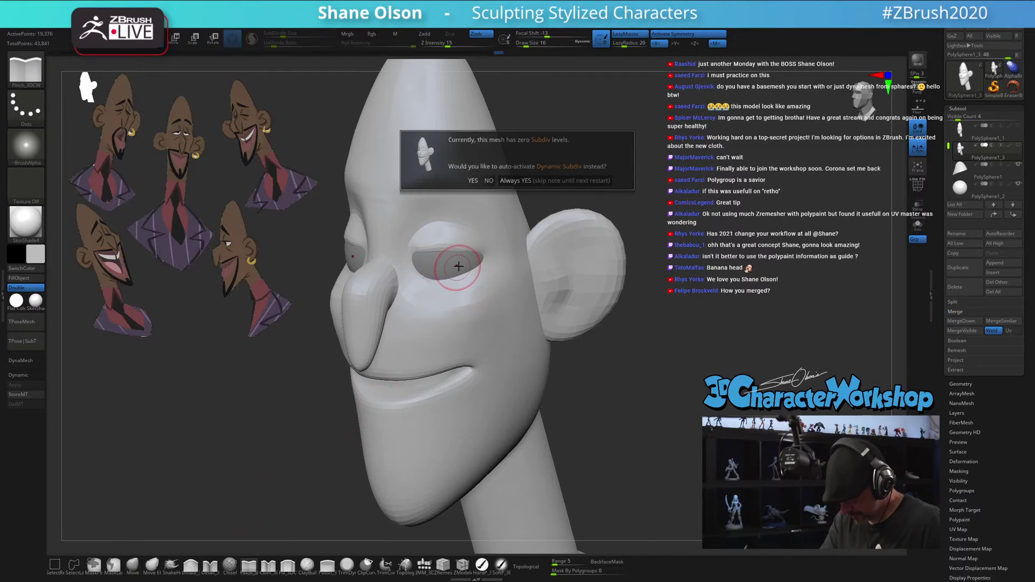
click(506, 180)
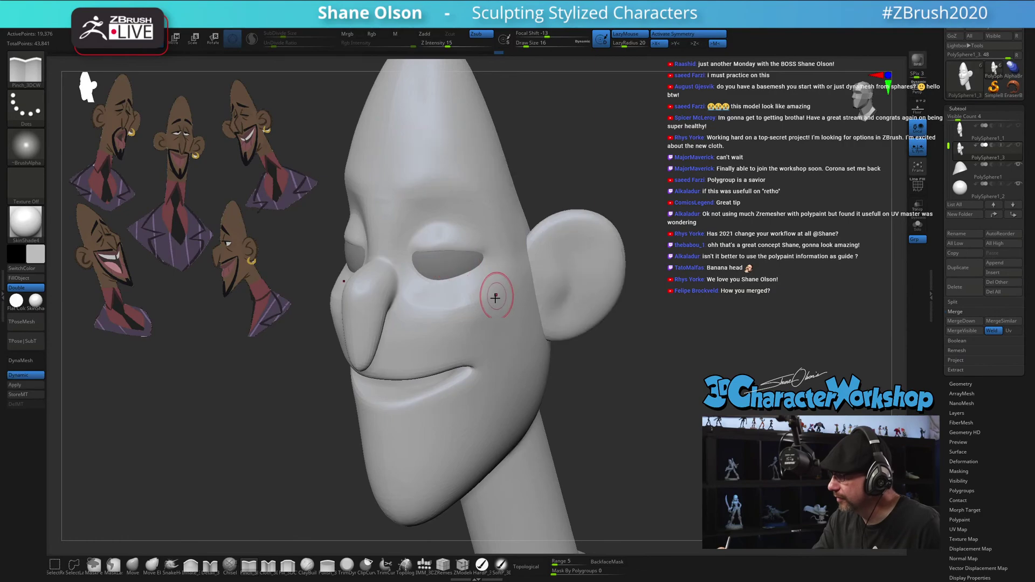
Sharpen the upper and lower eyelid edges with the Pinch brush at draw size 14
ctrl+right_drag(481, 287, 440, 246)
key(s)
drag(436, 248, 432, 248)
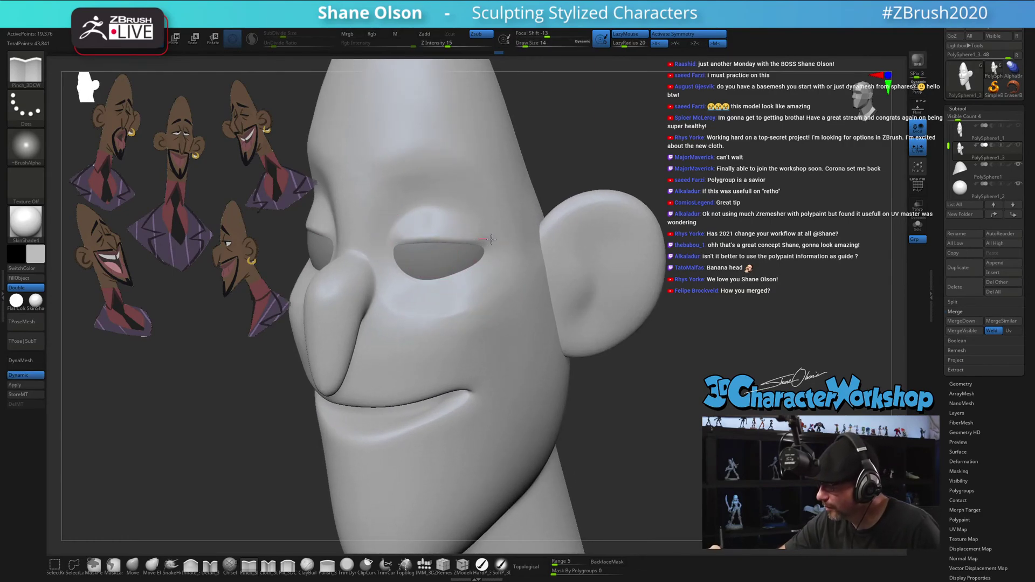
right_drag(430, 231, 451, 237)
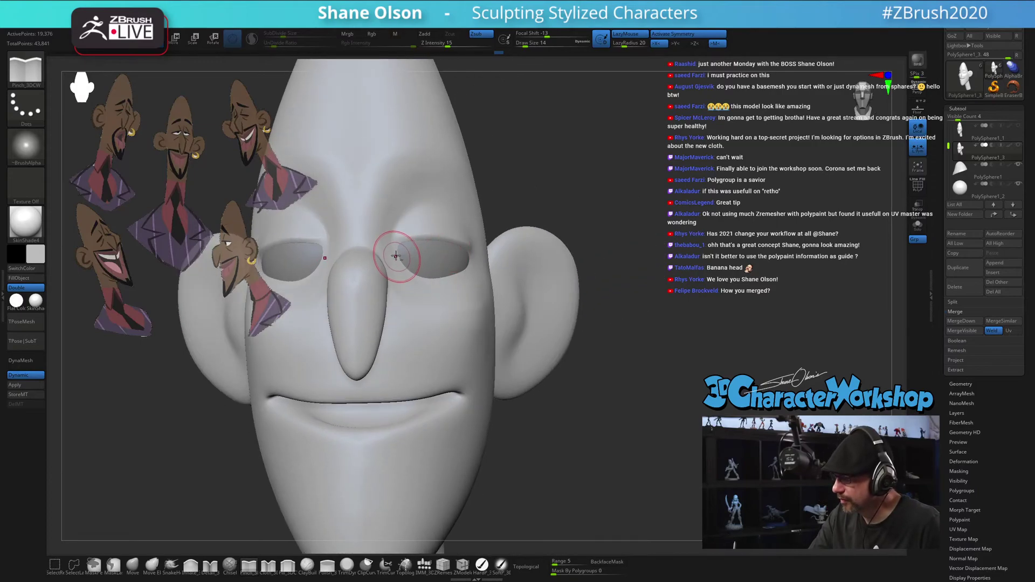
drag(422, 279, 453, 274)
Pinch the outer corners of the eye openings into tighter points
right_drag(566, 294, 496, 300)
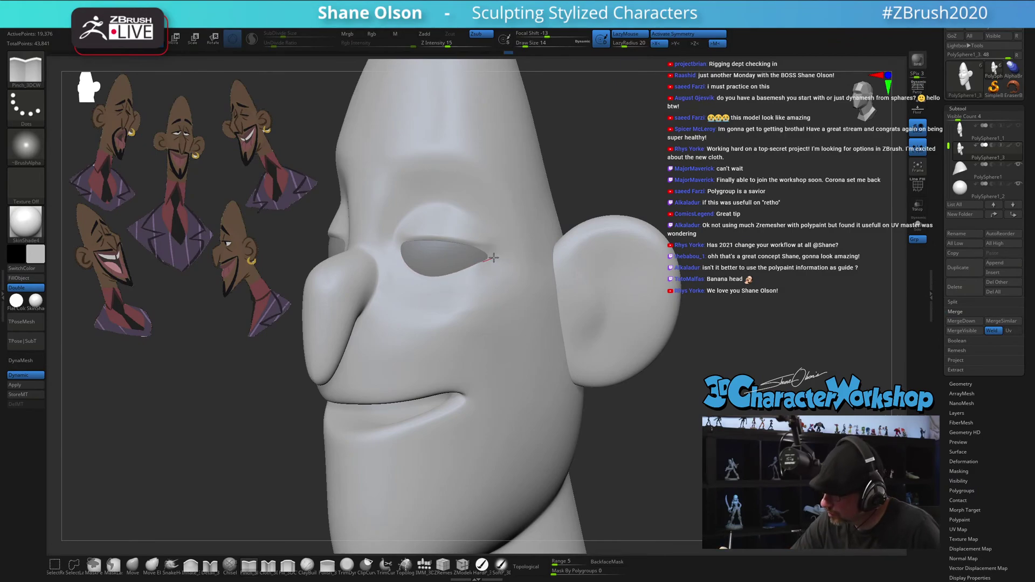
drag(493, 257, 498, 248)
mouse_move(546, 280)
right_down()
mouse_move(604, 288)
mouse_move(527, 300)
right_up()
drag(477, 254, 486, 253)
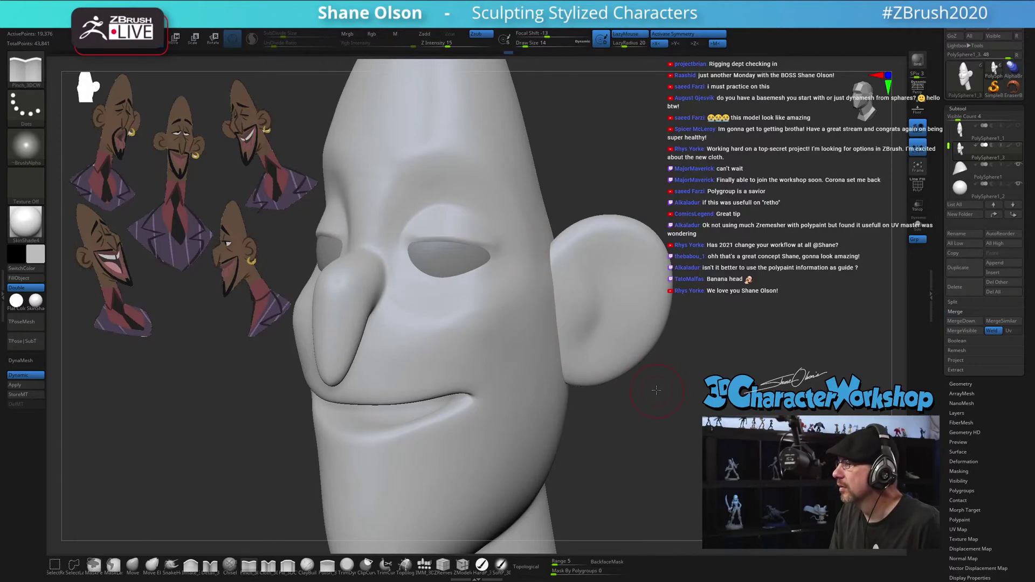
Pinch the lower eyelid rims and the inner corners of the eye openings
right_drag(656, 390, 631, 381)
mouse_move(545, 291)
right_down()
mouse_move(540, 283)
mouse_move(534, 312)
mouse_move(494, 287)
right_up()
drag(443, 277, 479, 273)
right_drag(522, 386, 501, 324)
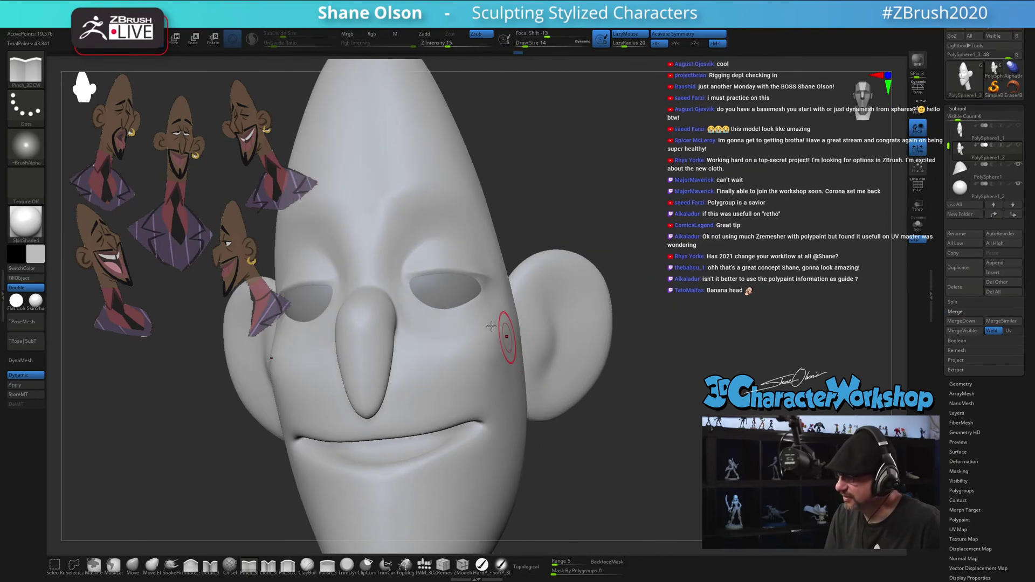
drag(400, 274, 408, 272)
mouse_move(470, 364)
right_down()
mouse_move(462, 393)
mouse_move(459, 382)
right_up()
Carve creases extending from the eyes' outer corners with the Detail brush at draw size 14
click(211, 566)
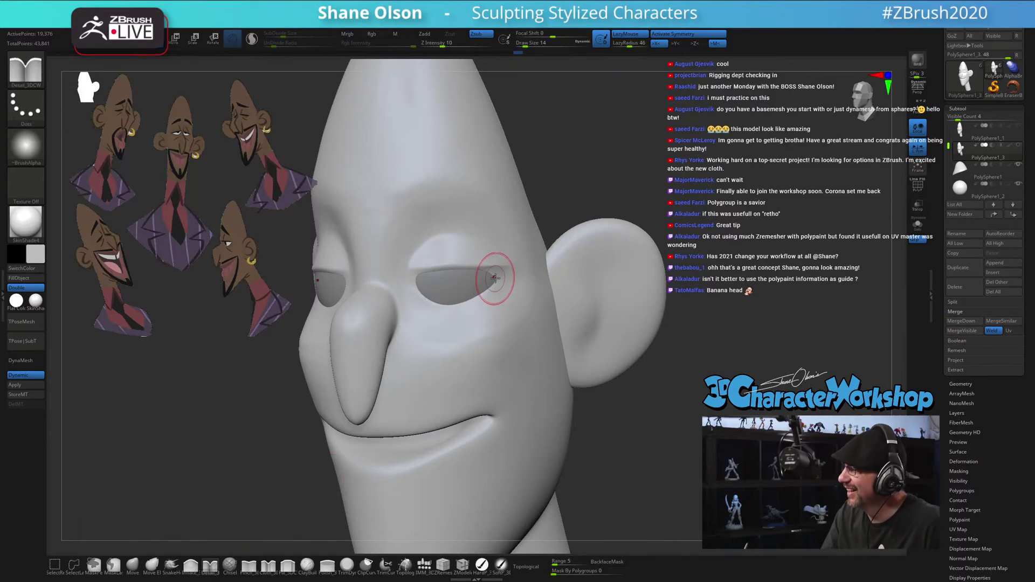
right_drag(508, 289, 512, 289)
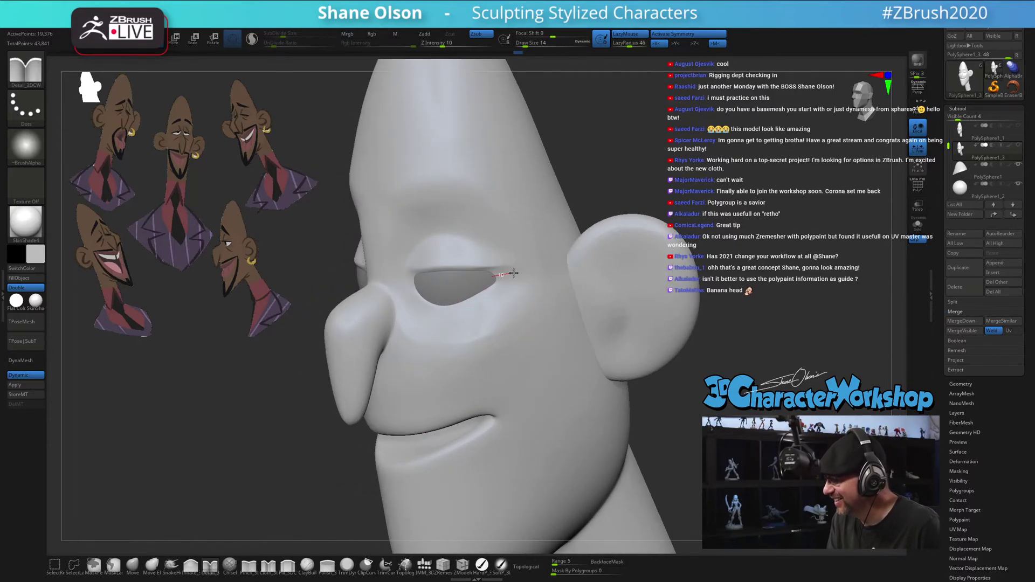
drag(520, 272, 527, 272)
right_drag(497, 293, 503, 293)
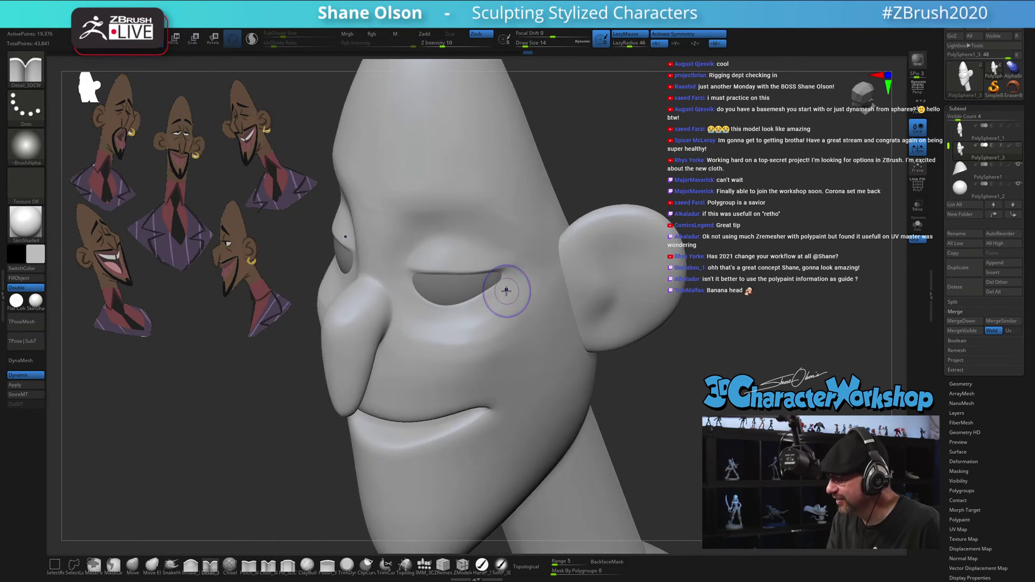
Smooth the surface around the outer eye corners and brow, and define the lower eyelid rim with the Detail brush
key(shift)
mouse_move(509, 268)
shift+mouse_down()
mouse_move(507, 250)
mouse_move(523, 259)
shift+mouse_up()
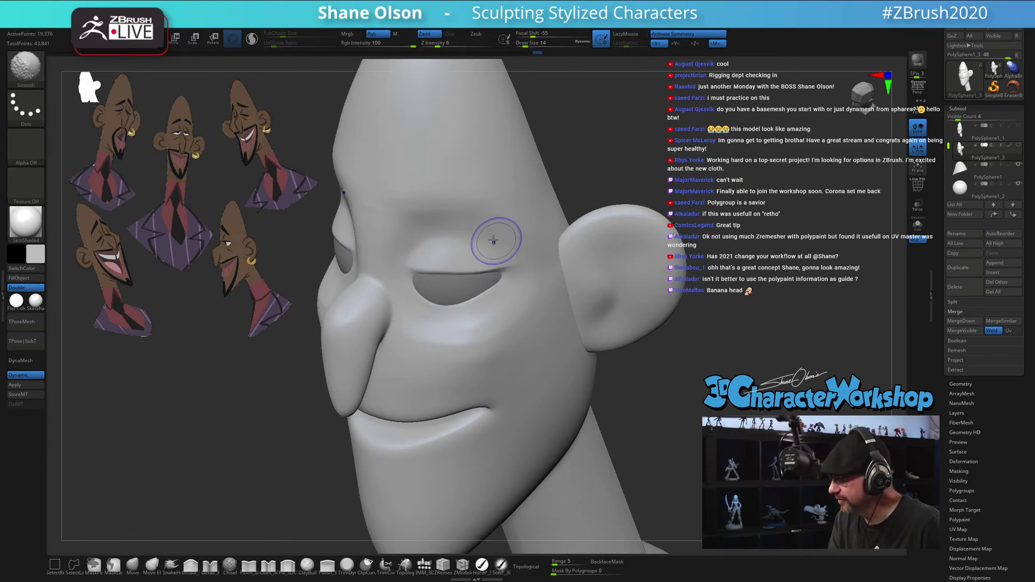
mouse_move(413, 207)
shift+mouse_down()
mouse_move(425, 194)
mouse_move(419, 234)
shift+mouse_up()
mouse_move(414, 263)
right_down()
mouse_move(493, 337)
mouse_move(474, 333)
right_up()
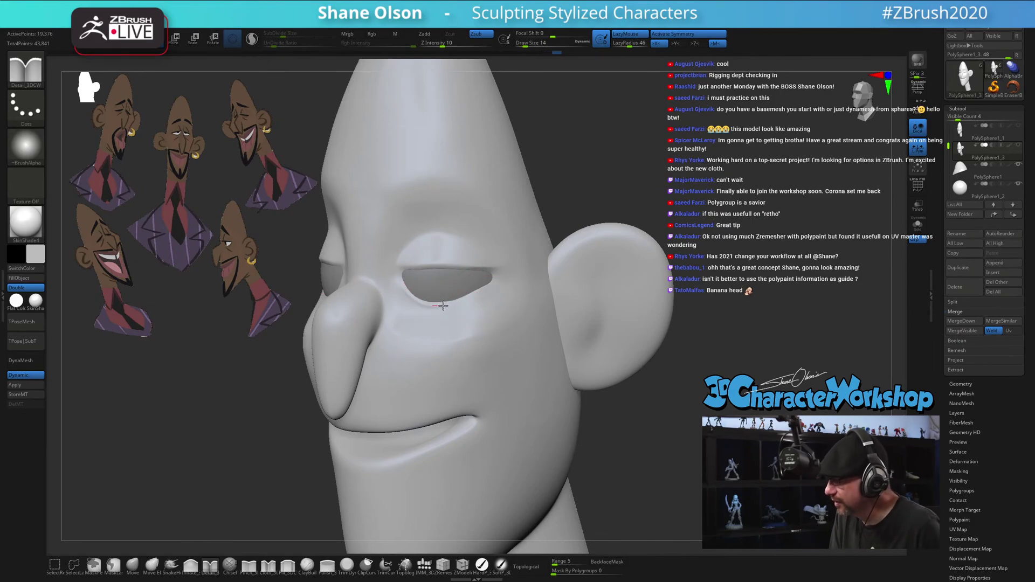
mouse_move(506, 274)
right_down()
mouse_move(469, 299)
mouse_move(481, 307)
mouse_move(462, 300)
right_up()
Refine the shape of the eye openings and lids with the Move brush at draw size 22, smoothing the cheek area below
key(b)
key(m)
key(v)
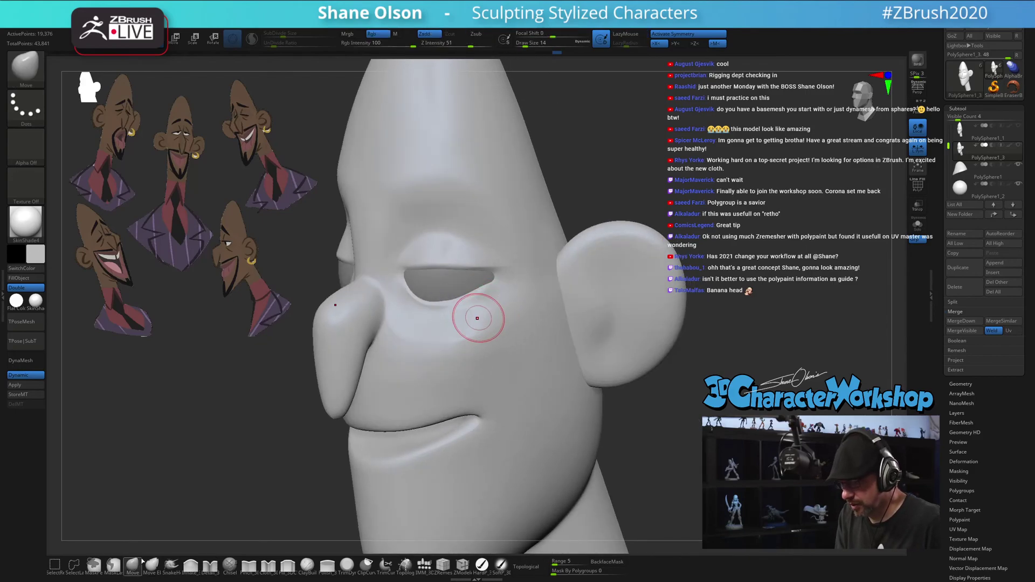
mouse_move(481, 292)
right_down()
mouse_move(474, 299)
mouse_move(527, 310)
mouse_move(499, 298)
right_up()
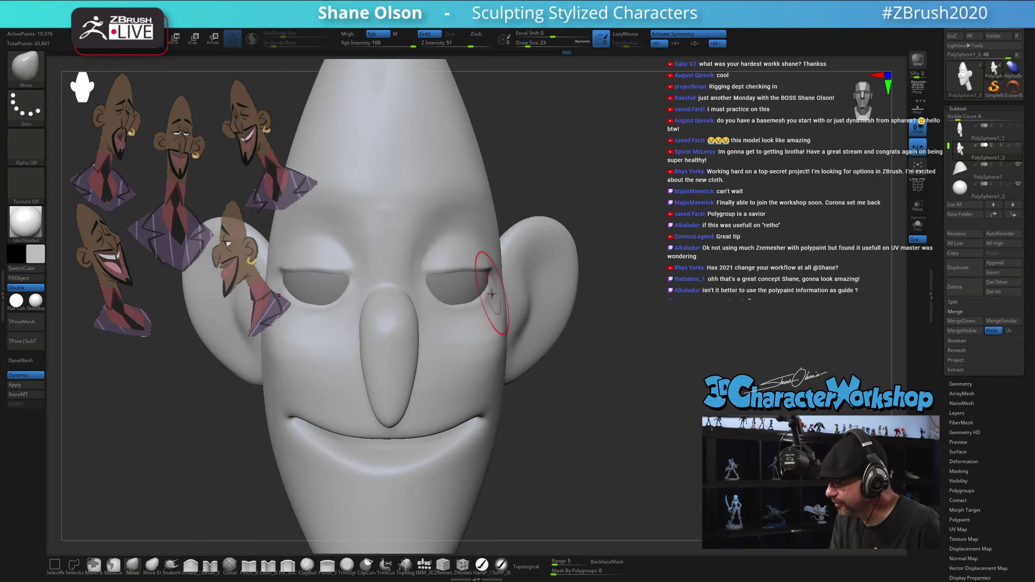
right_drag(487, 347, 475, 293)
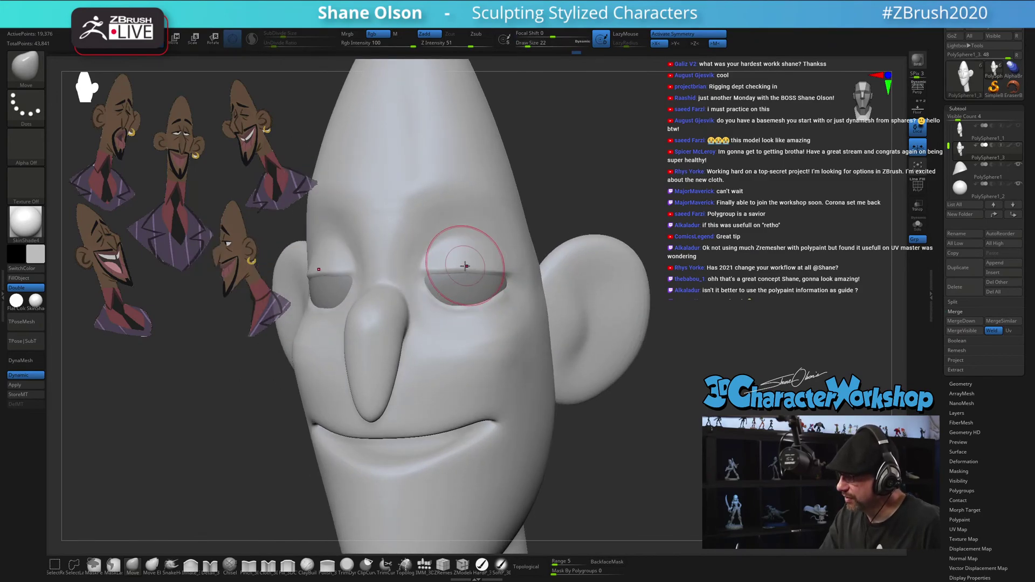
right_drag(478, 406, 500, 350)
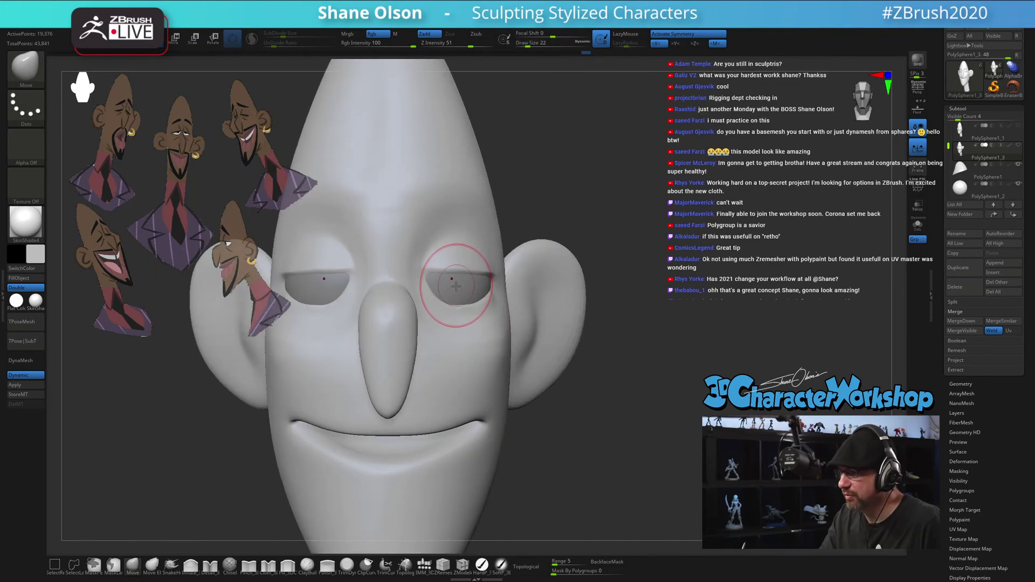
mouse_move(464, 285)
right_down()
mouse_move(453, 316)
mouse_move(532, 382)
mouse_move(546, 376)
mouse_move(533, 345)
mouse_move(499, 325)
mouse_move(501, 339)
right_up()
shift+drag(486, 357, 489, 345)
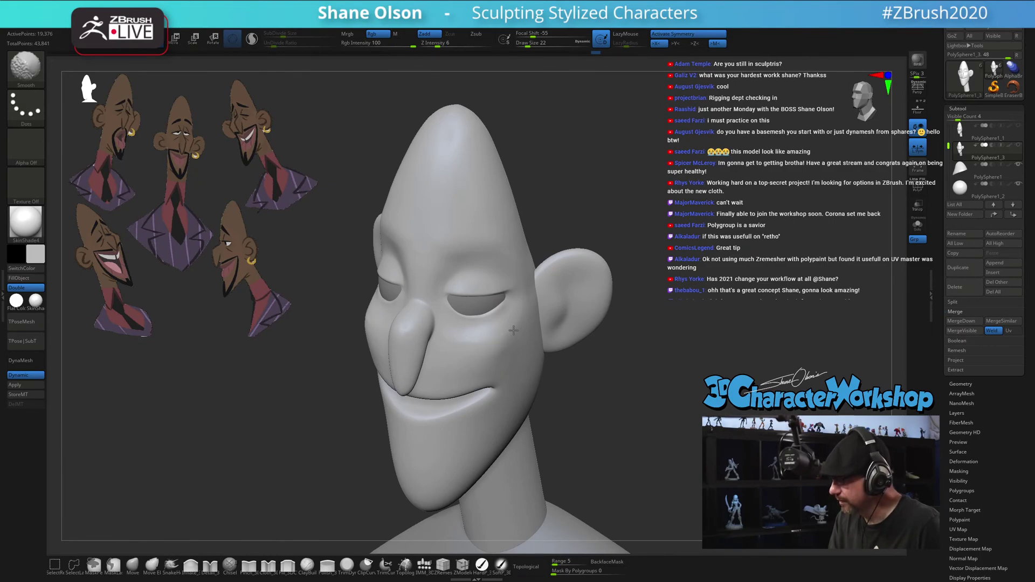
Build up the lower lip with the Inflate brush at draw size 22 and Z Intensity 5
mouse_move(513, 297)
right_down()
mouse_move(506, 349)
mouse_move(494, 359)
mouse_move(520, 356)
mouse_move(492, 439)
mouse_move(471, 439)
right_up()
click(190, 565)
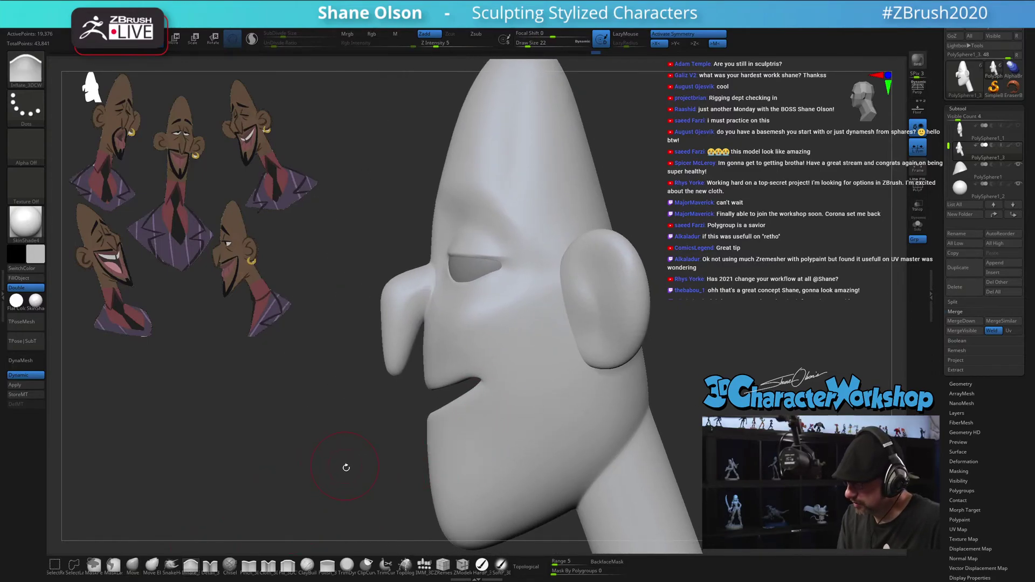
right_drag(344, 469, 429, 419)
drag(403, 430, 439, 413)
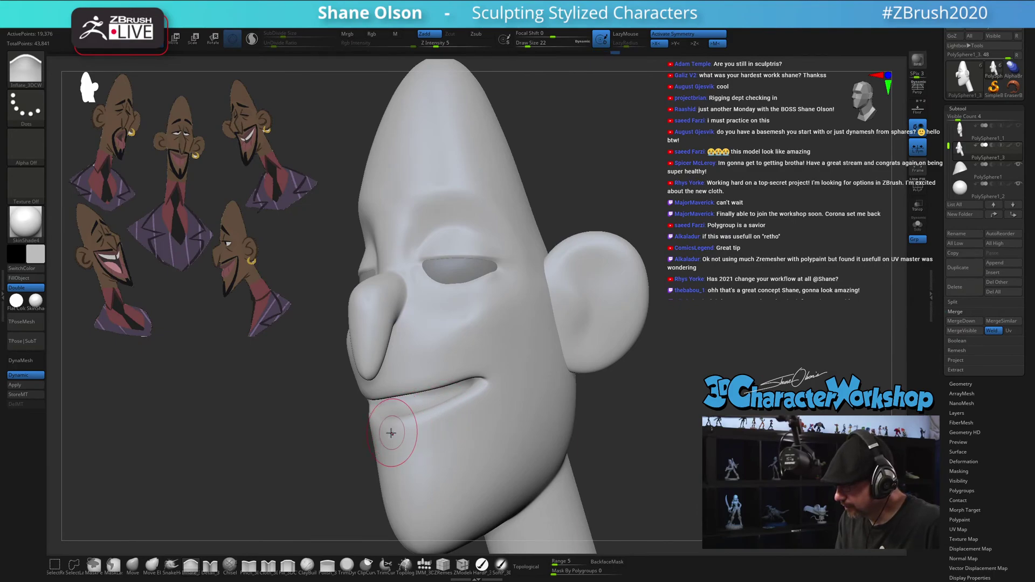
Inflate the lower lip along the mouth line from the head's other side at draw size 17
mouse_move(404, 429)
right_down()
mouse_move(483, 435)
mouse_move(427, 431)
right_up()
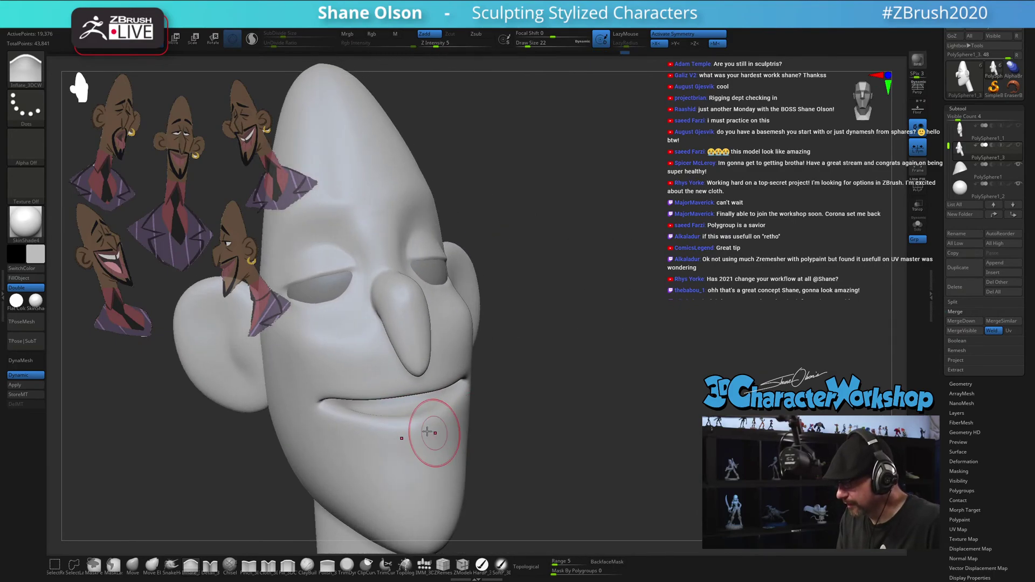
mouse_move(540, 434)
right_down()
mouse_move(662, 433)
mouse_move(636, 432)
right_up()
key(s)
click(588, 426)
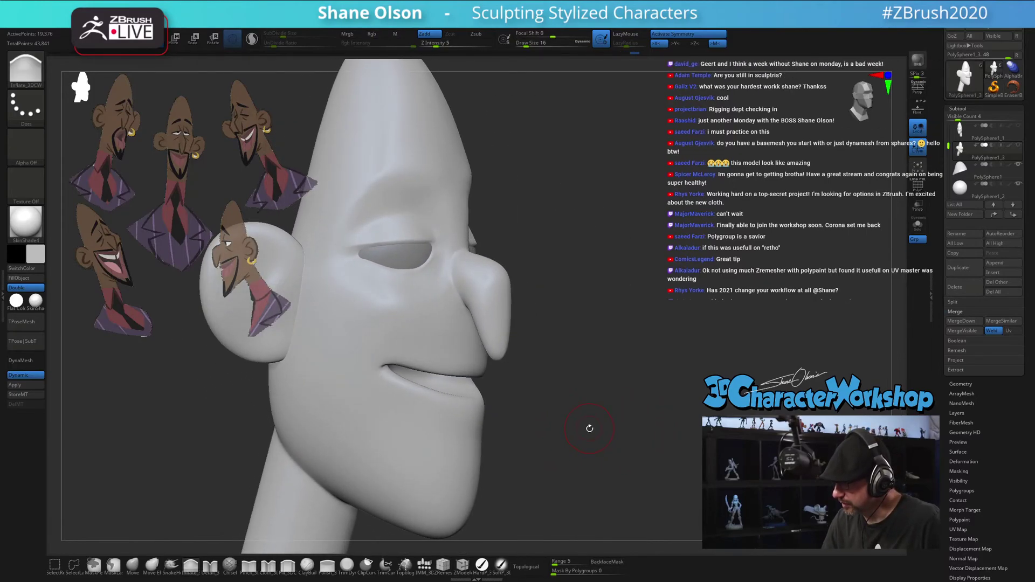
key(s)
click(587, 428)
drag(403, 386, 486, 406)
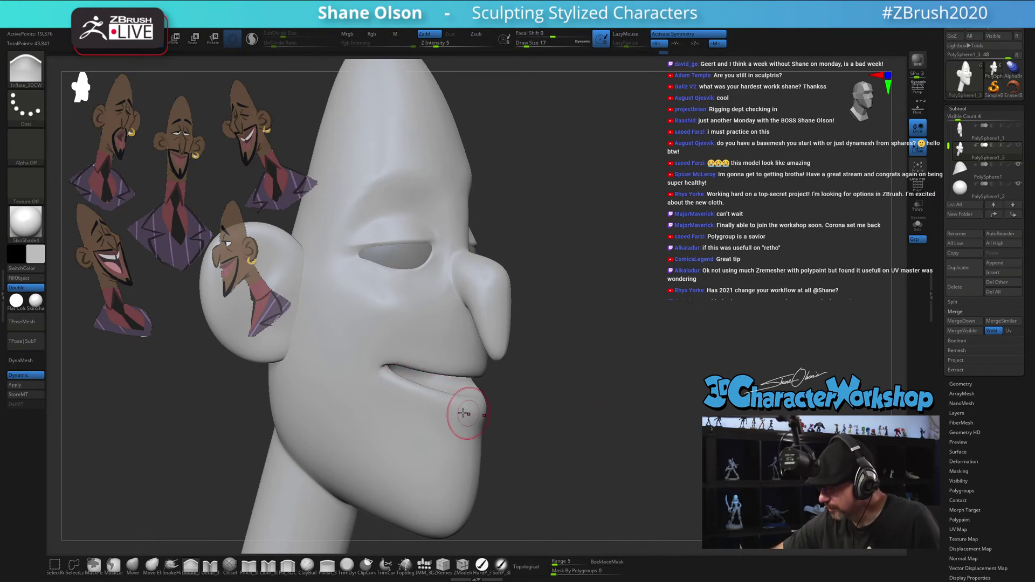
Reshape the chin and jaw profile with the Move brush at draw size 25, smoothing the front of the chin
right_drag(515, 413, 624, 377)
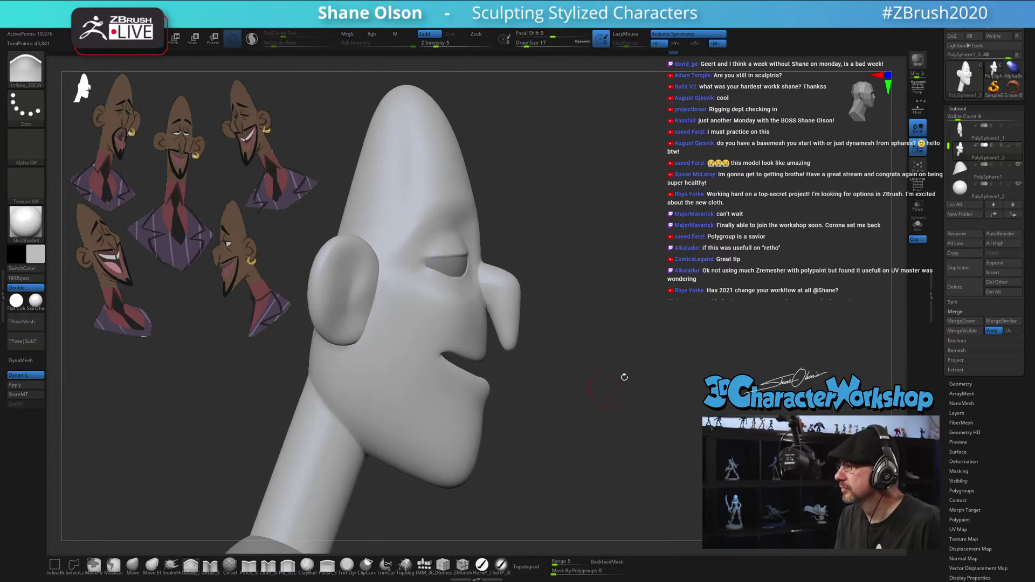
mouse_move(584, 417)
right_down()
mouse_move(587, 387)
mouse_move(592, 420)
right_up()
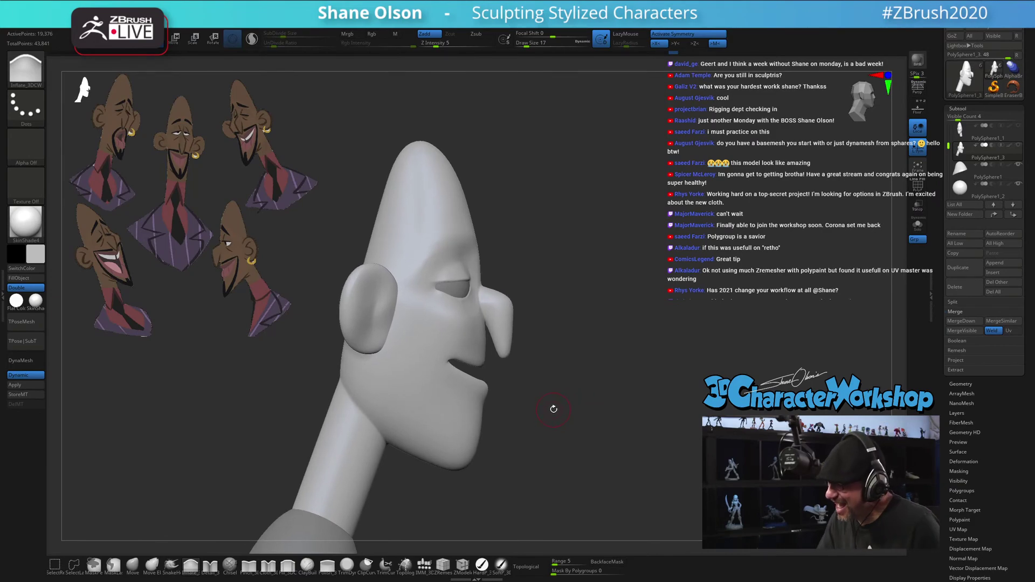
right_drag(511, 388, 537, 382)
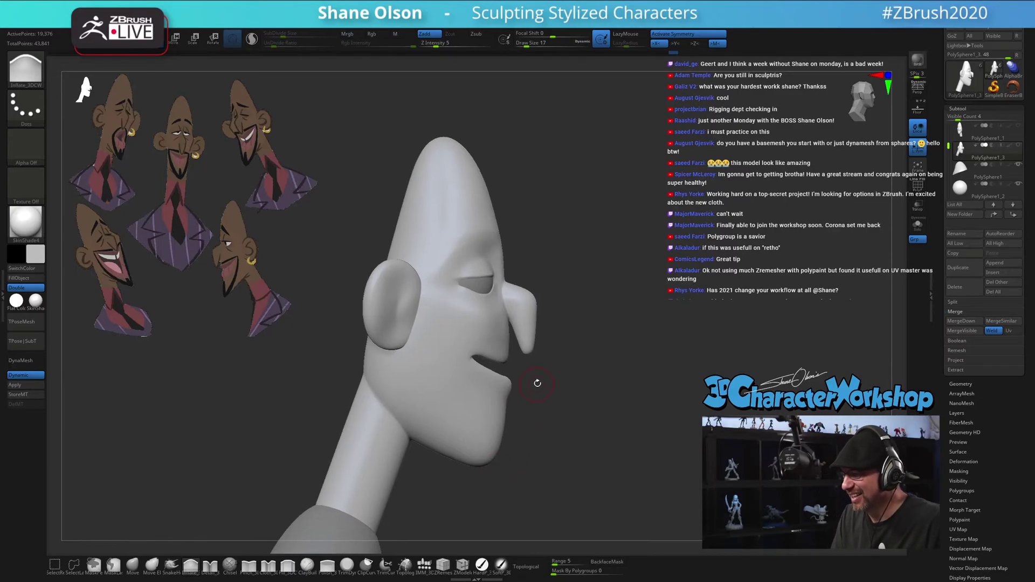
click(135, 565)
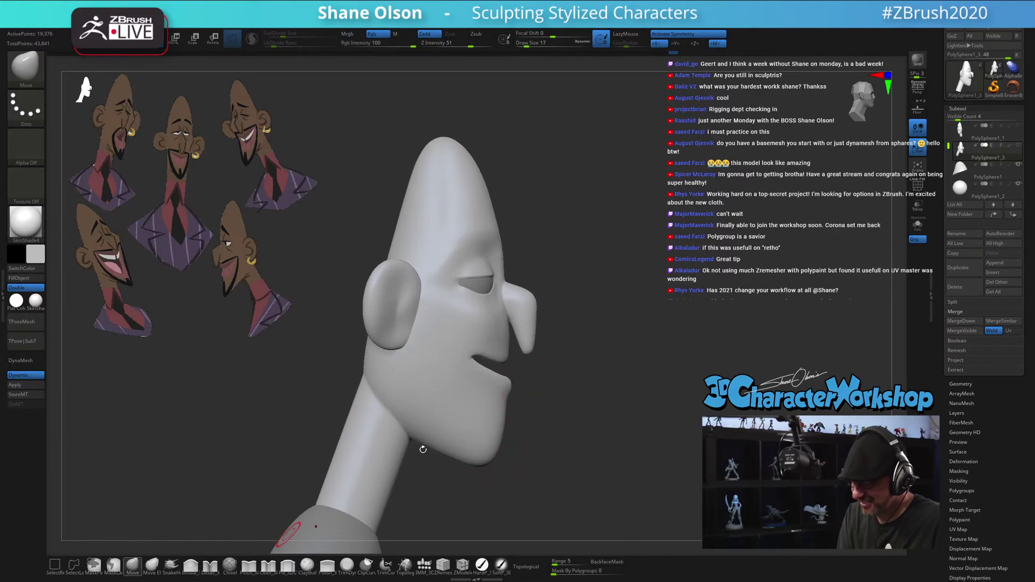
key(s)
click(555, 438)
right_drag(557, 447, 519, 453)
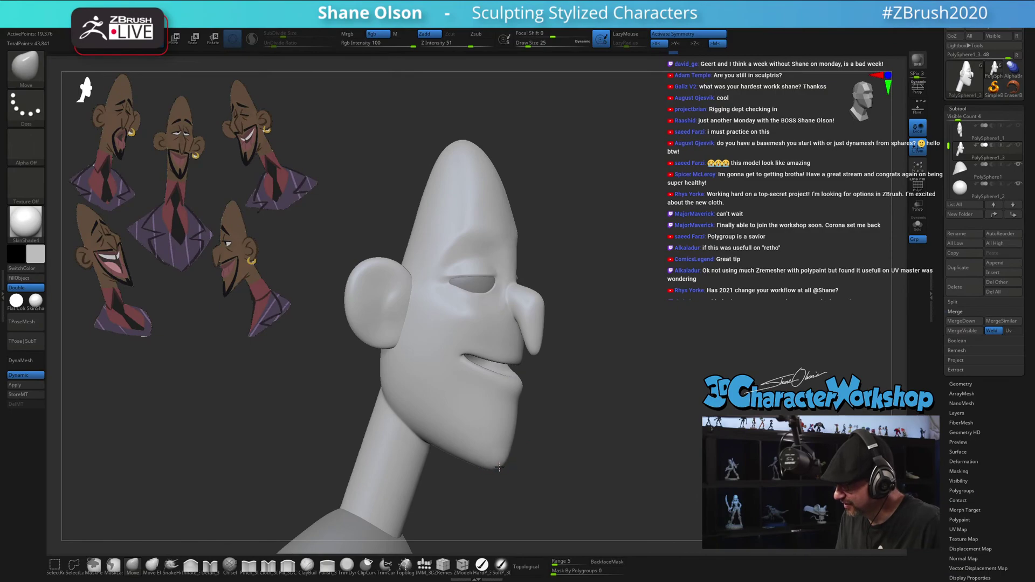
drag(557, 453, 567, 462)
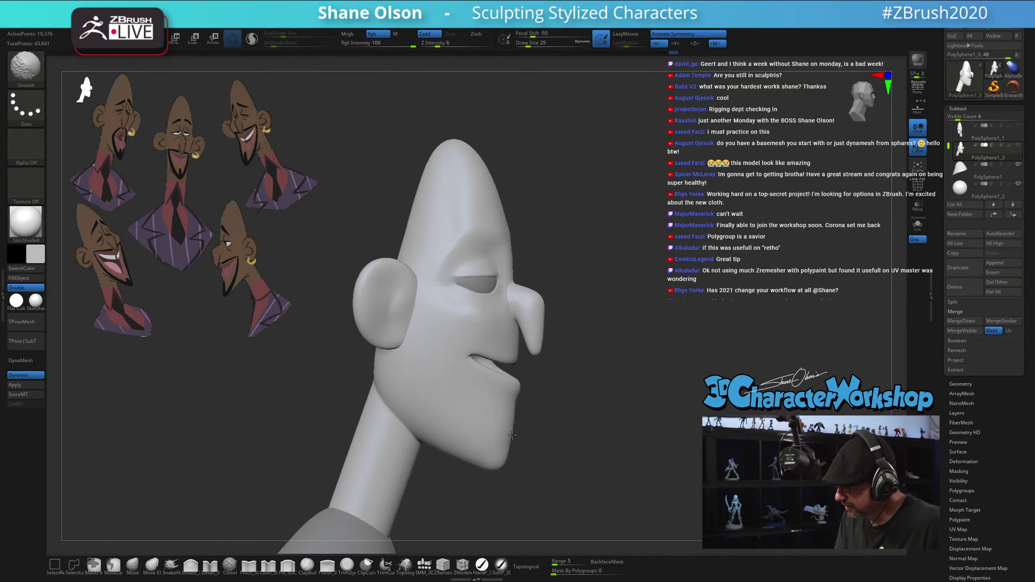
mouse_move(566, 463)
right_down()
mouse_move(585, 473)
mouse_move(667, 415)
mouse_move(652, 414)
right_up()
Build up the lower lip and the area below it with the Inflate brush at draw sizes 31 and 25
click(190, 565)
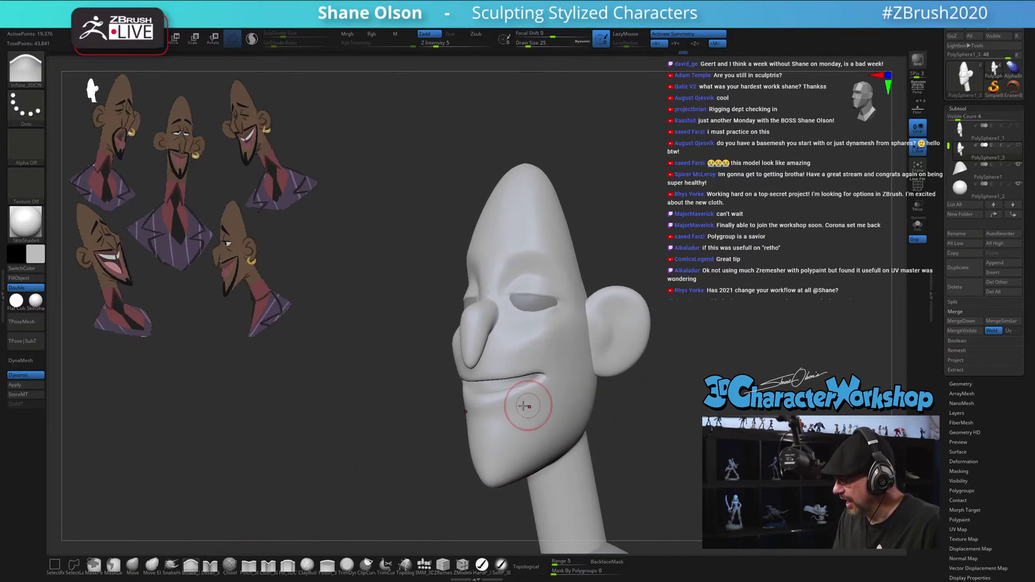
key(s)
drag(513, 406, 516, 406)
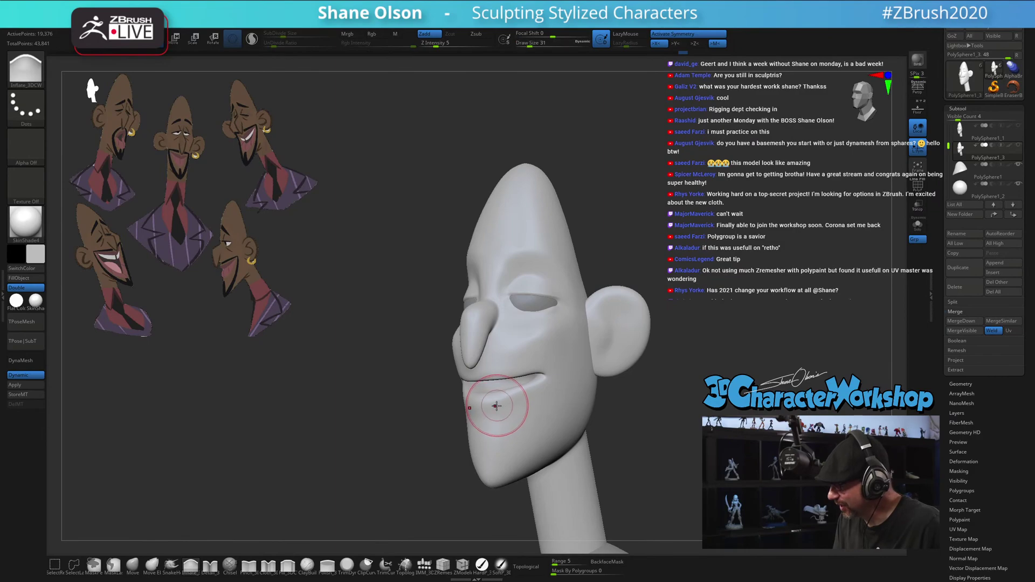
right_drag(584, 396, 616, 422)
key(bracketleft)
key(bracketleft)
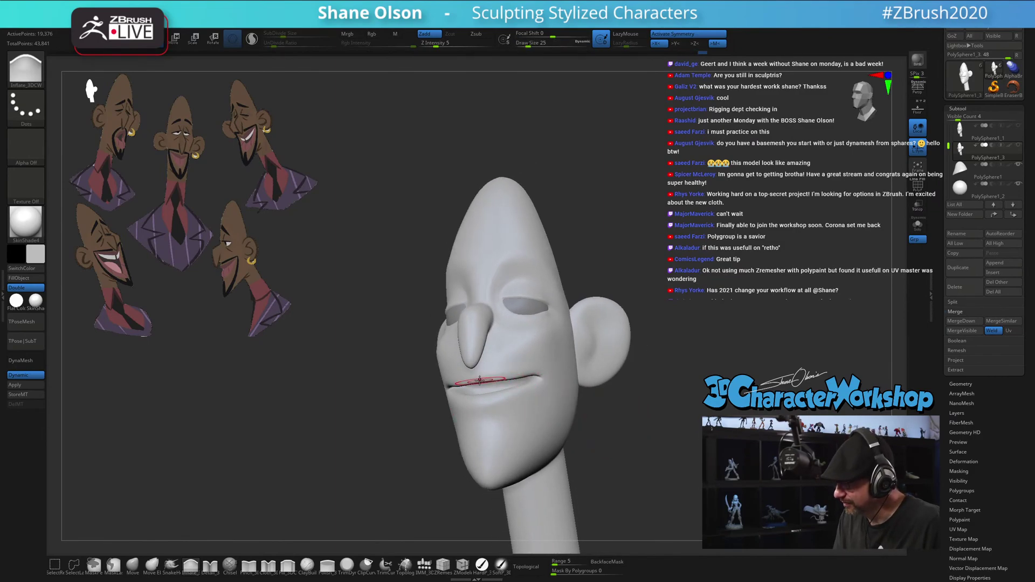
mouse_move(510, 376)
right_down()
mouse_move(617, 423)
mouse_move(631, 450)
right_up()
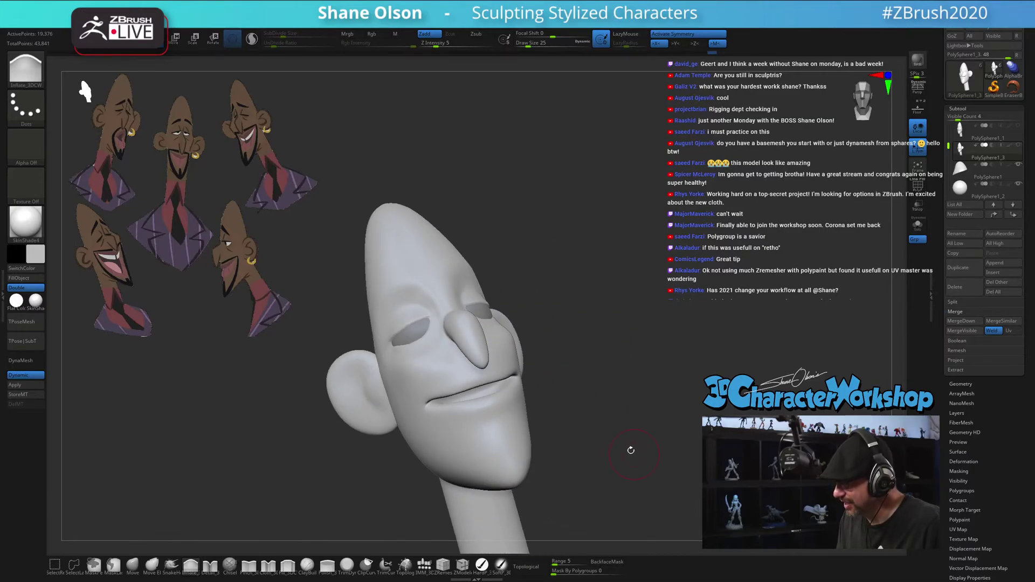
Adjust the lower lip and mouth line with the Move brush at draw size 27
key(b)
key(m)
key(v)
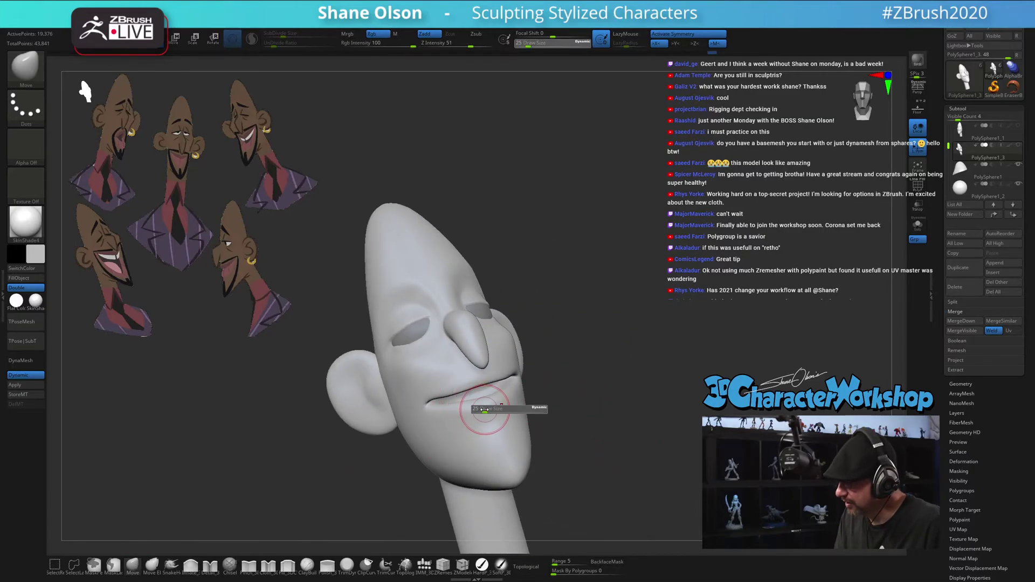
key(s)
drag(489, 417, 492, 417)
ctrl+right_drag(492, 414, 487, 433)
key([)
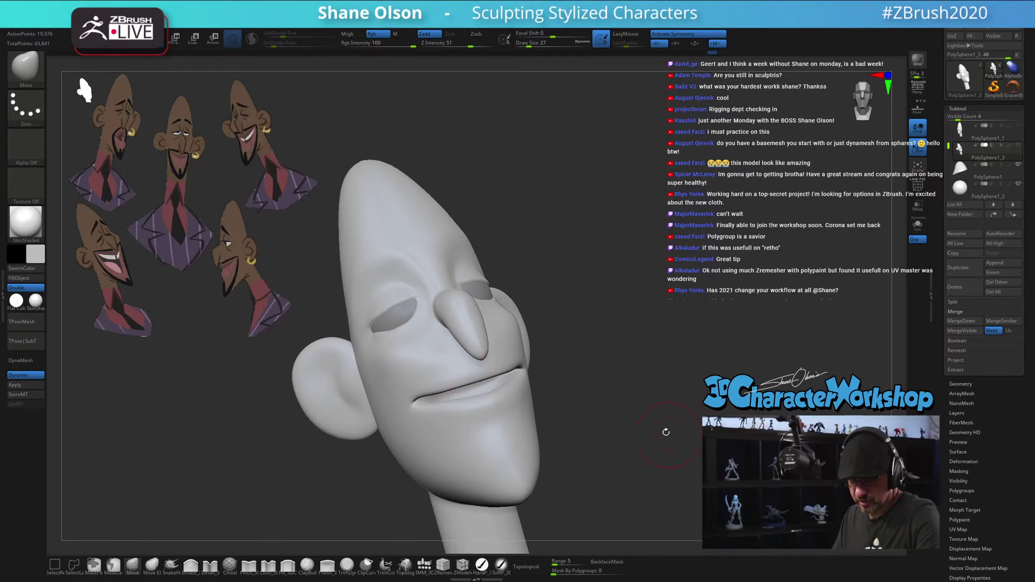
drag(666, 432, 558, 417)
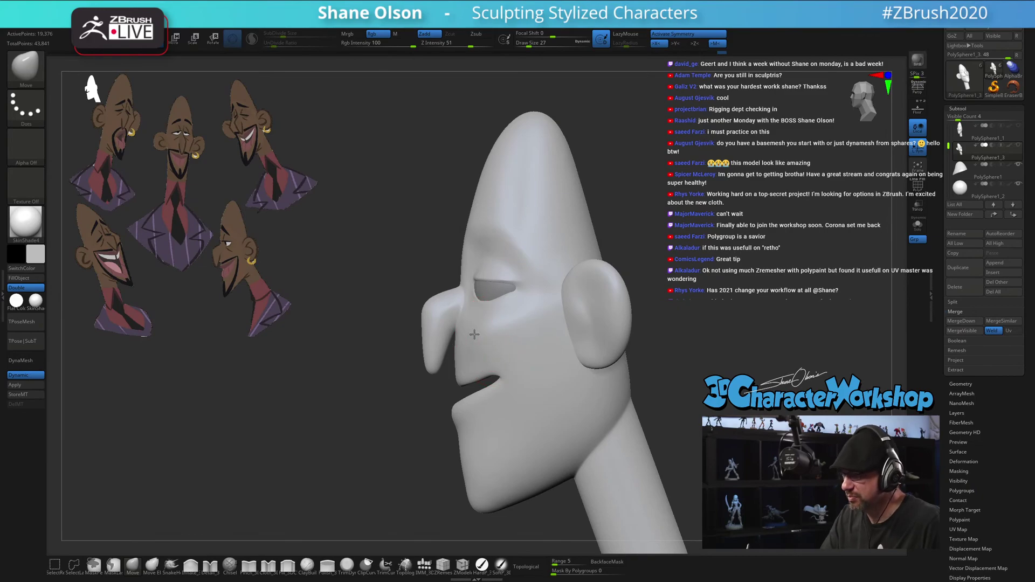
Refine the side of the nose bridge with the Move brush at draw size 20, smoothing where it meets the cheek
right_drag(474, 334, 490, 336)
key(s)
shift+drag(450, 312, 454, 311)
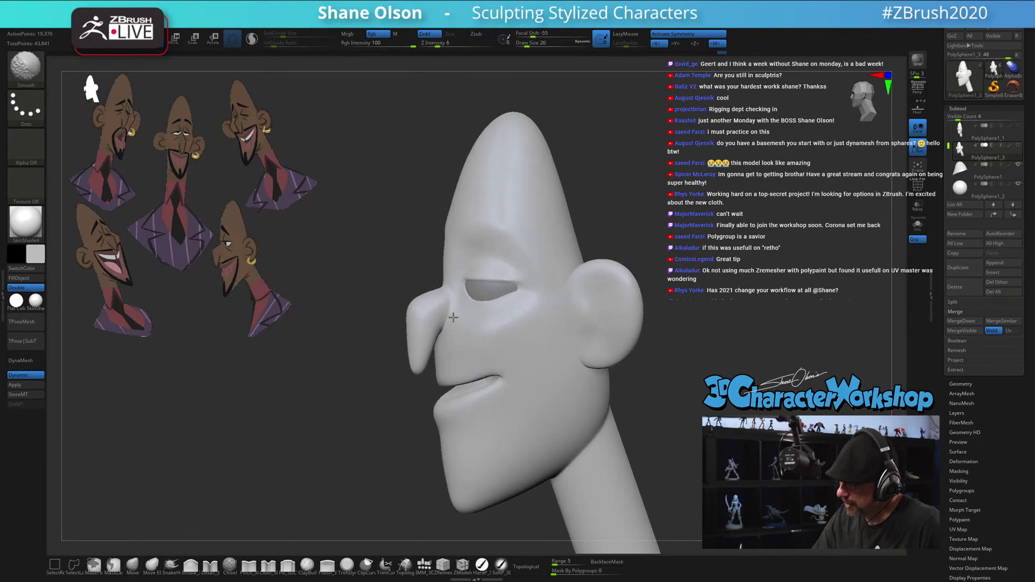
right_drag(448, 312, 439, 307)
right_drag(461, 351, 448, 316)
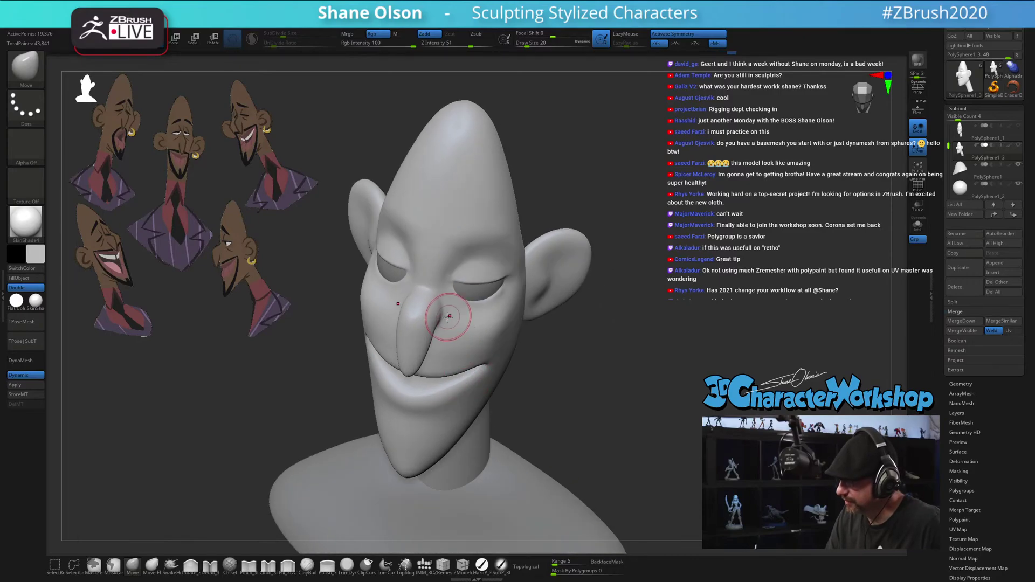
key(shift)
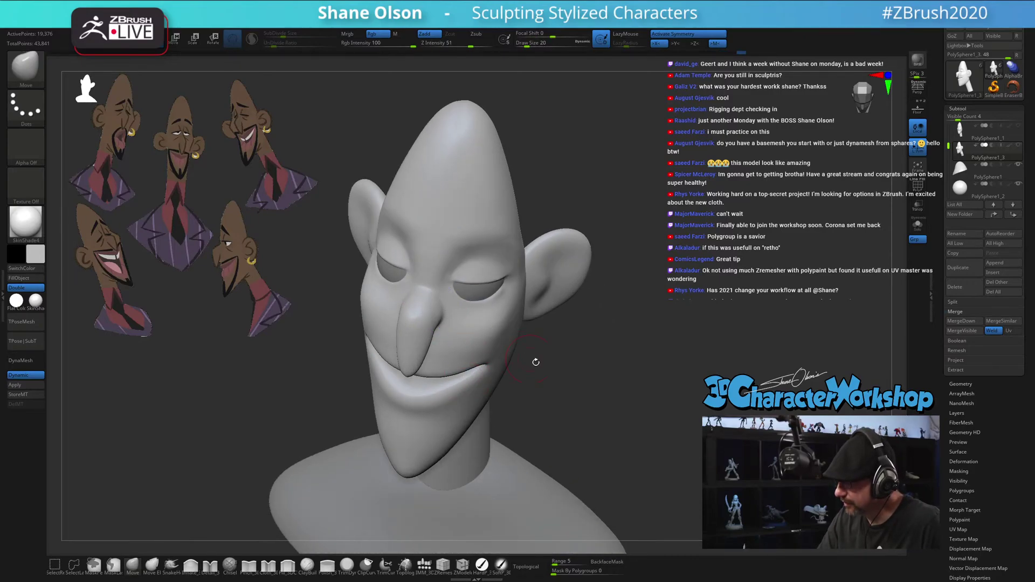
right_drag(535, 363, 592, 377)
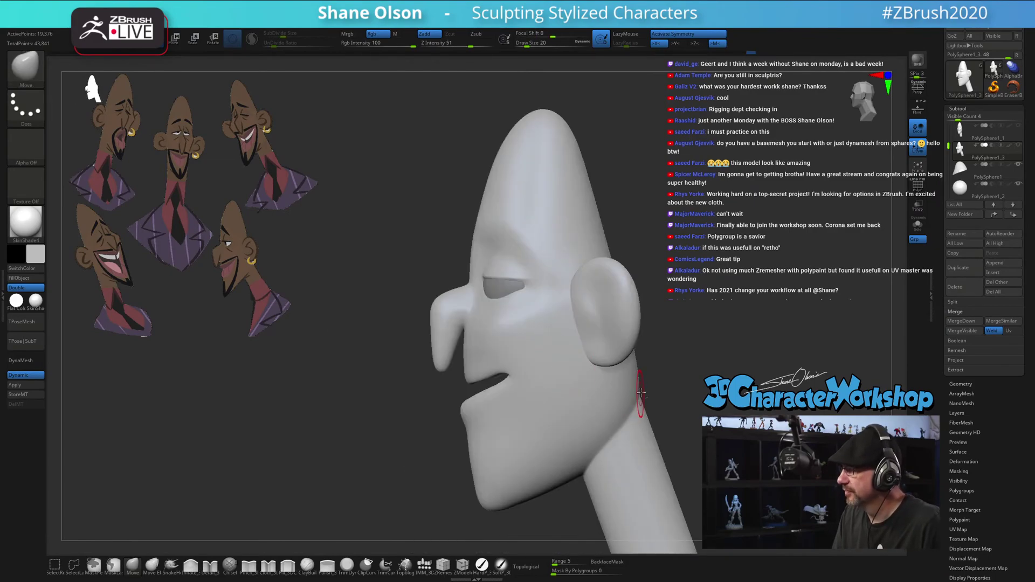
alt+right_drag(668, 368, 657, 351)
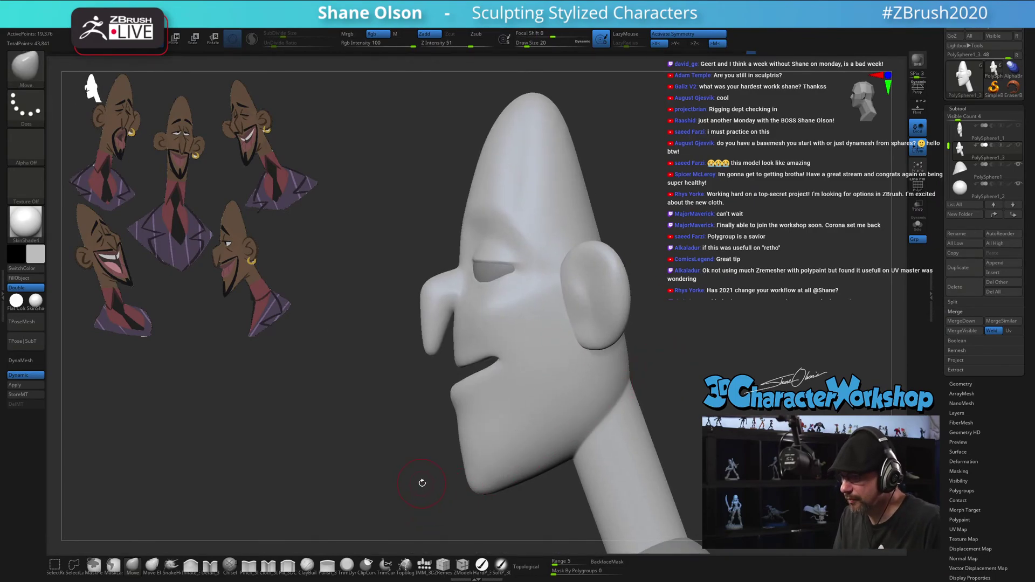
Carve a crease beneath the lower lip with the Pinch brush in Zsub mode, reducing the draw size to 16
click(249, 565)
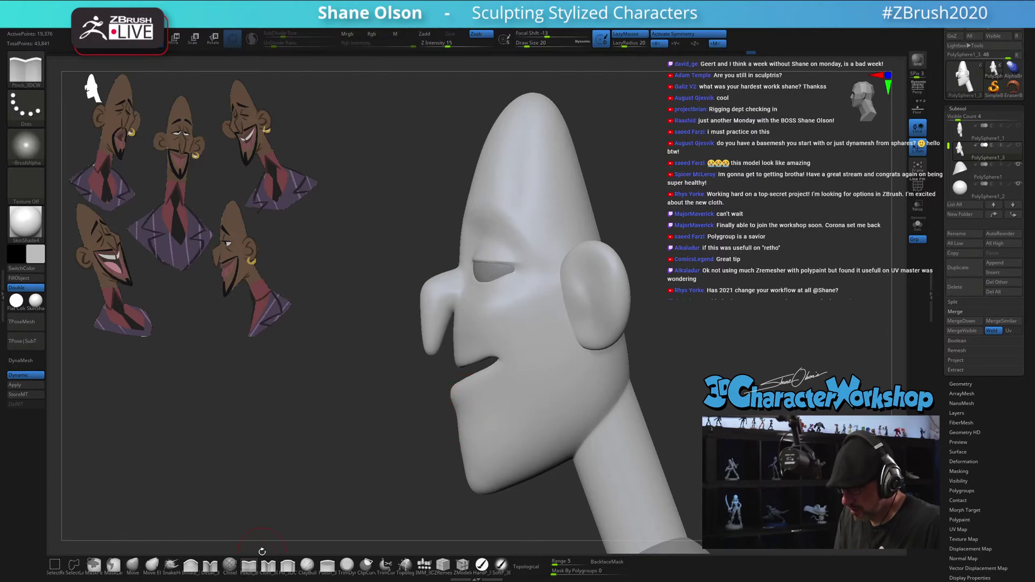
mouse_move(387, 449)
right_down()
mouse_move(464, 415)
mouse_move(495, 390)
mouse_move(494, 374)
right_up()
key(s)
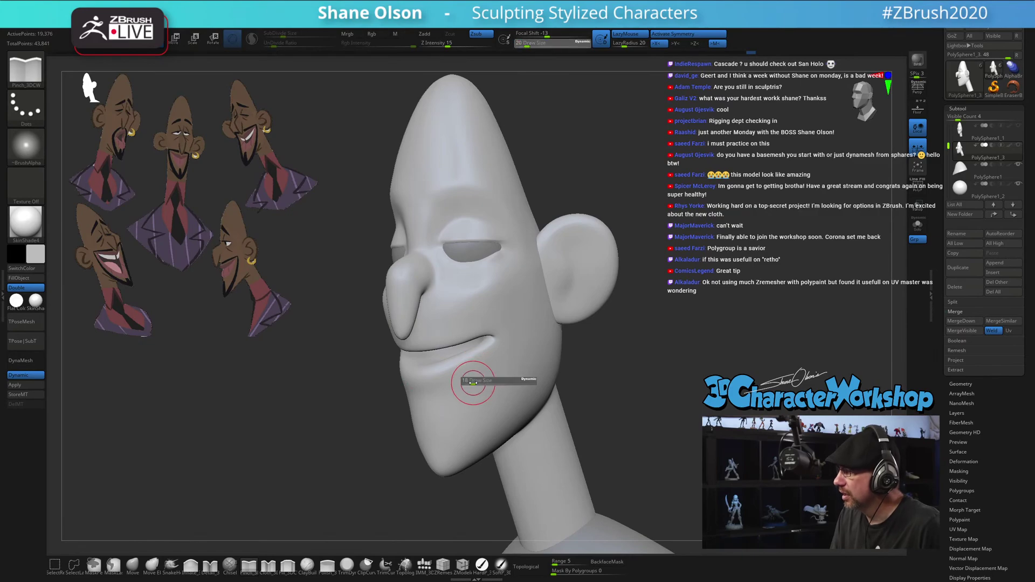
drag(472, 383, 467, 381)
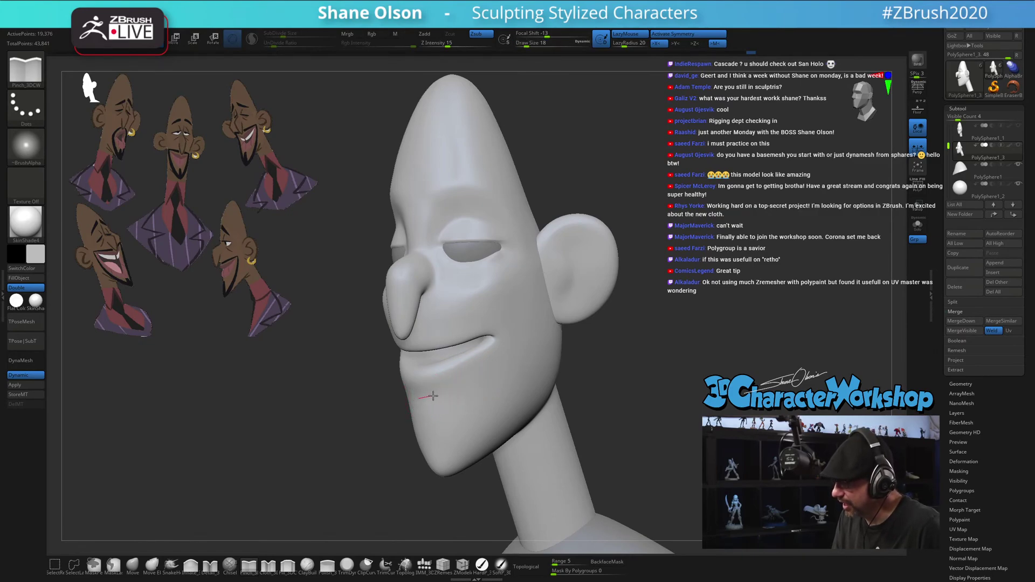
mouse_move(502, 379)
right_down()
mouse_move(475, 432)
mouse_move(485, 397)
right_up()
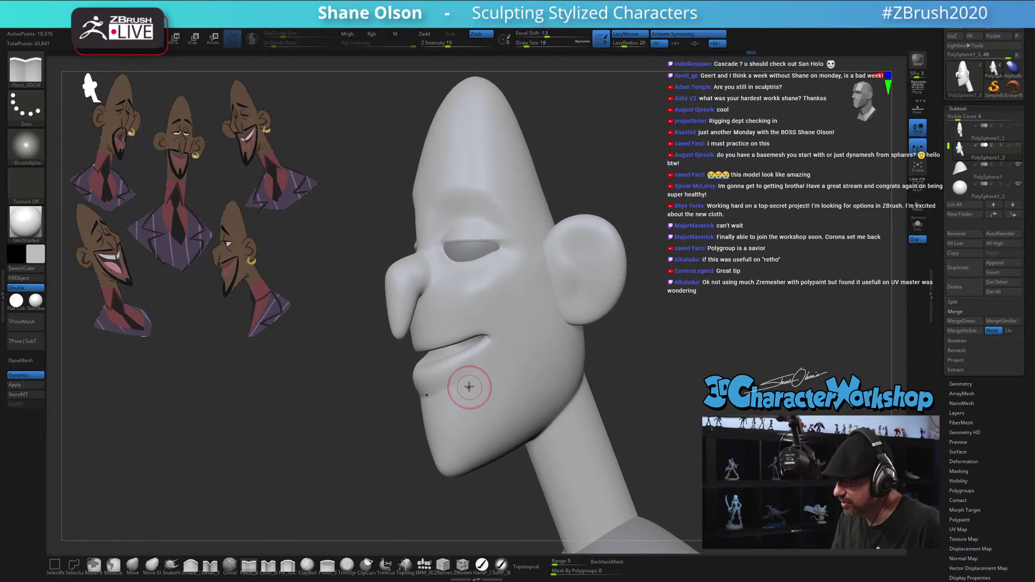
key(s)
mouse_move(465, 395)
mouse_down()
mouse_move(464, 385)
mouse_move(434, 395)
mouse_up()
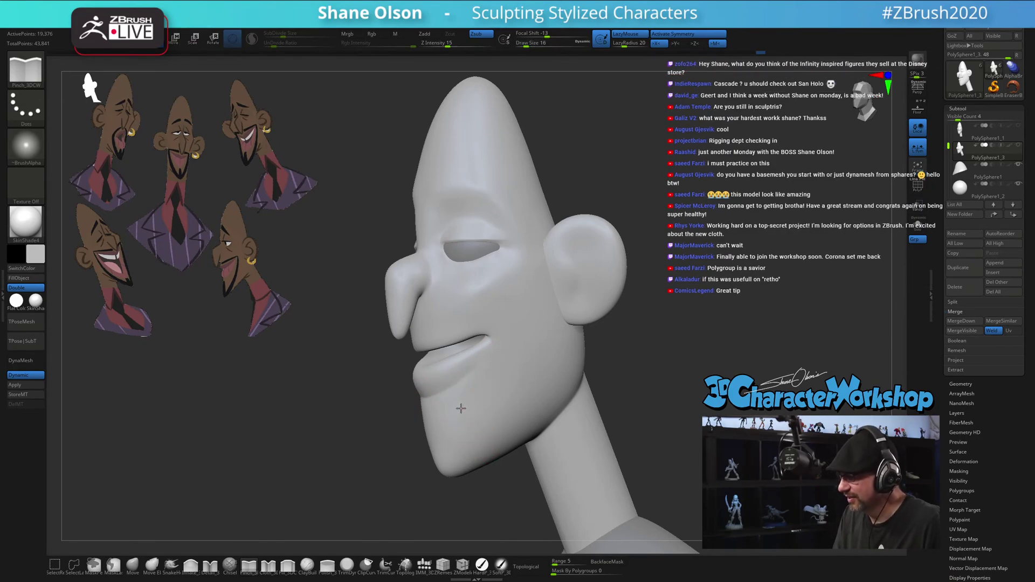
shift+right_drag(461, 408, 455, 412)
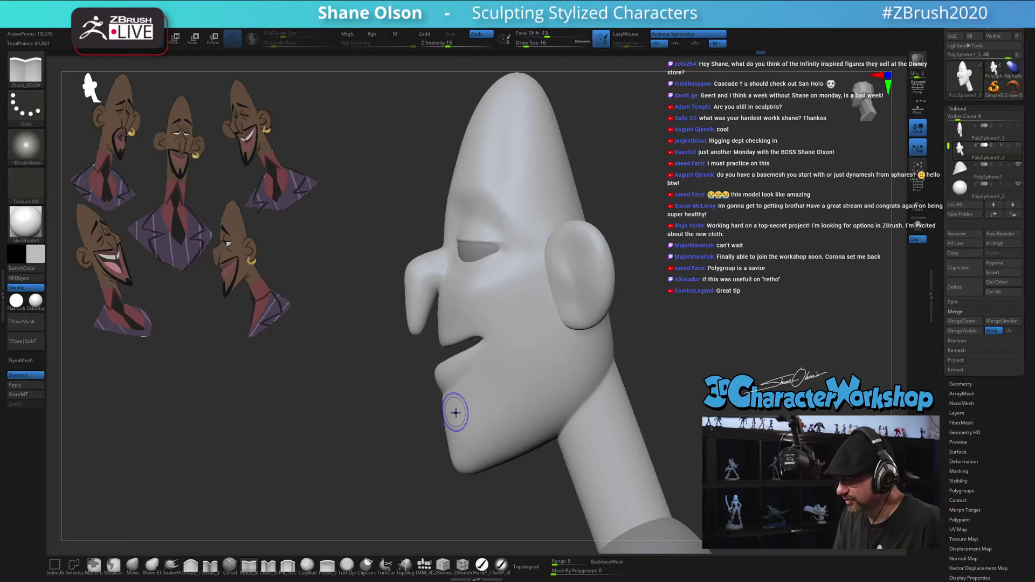
Refine the lower lip and chin profile with the Move brush at draw sizes 49 and 39, smoothing below the lip at size 25
click(133, 566)
key(s)
mouse_move(389, 432)
mouse_down()
mouse_move(400, 419)
mouse_move(457, 440)
mouse_up()
key(s)
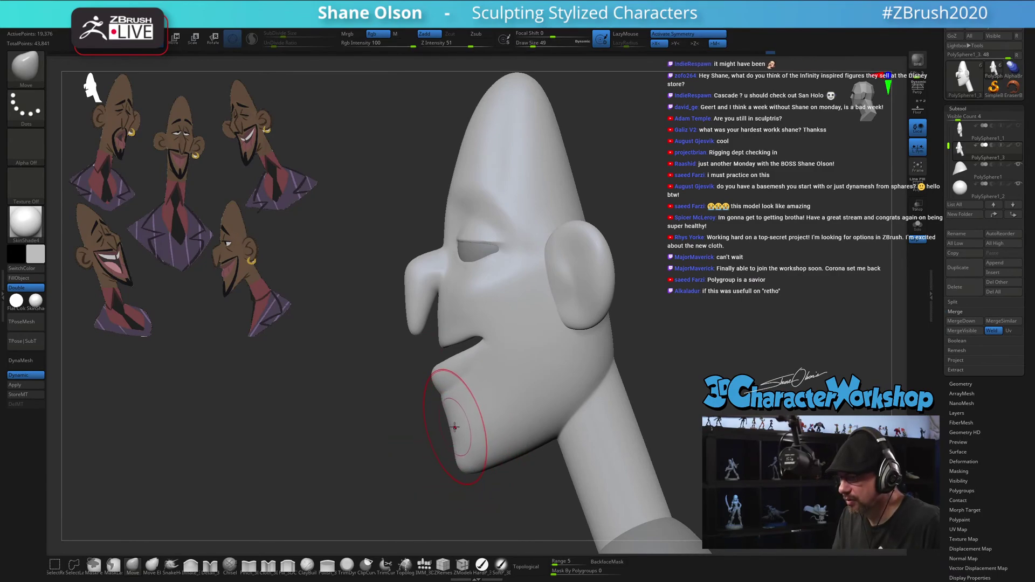
ctrl+right_drag(468, 411, 468, 396)
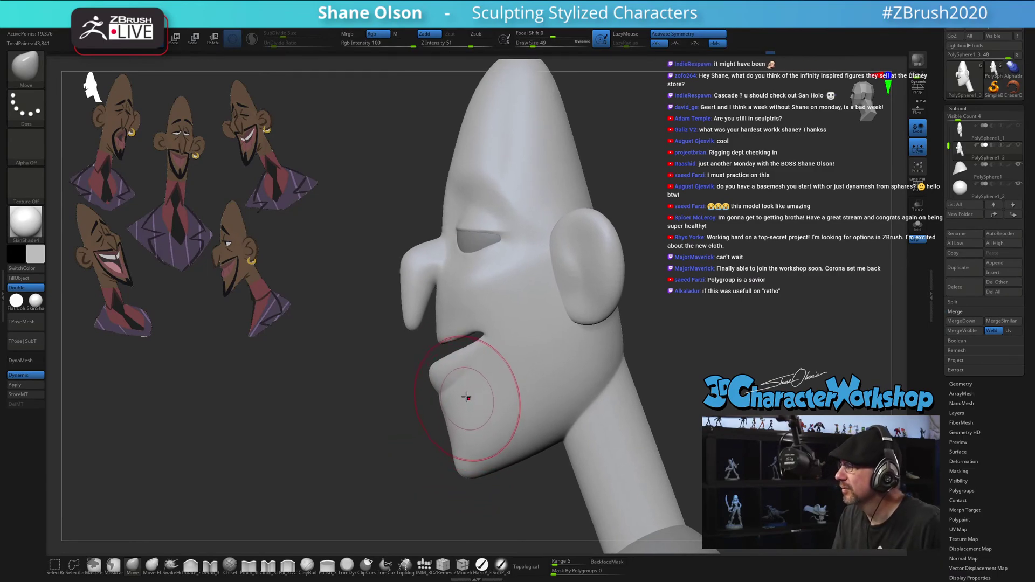
key(s)
drag(456, 404, 441, 402)
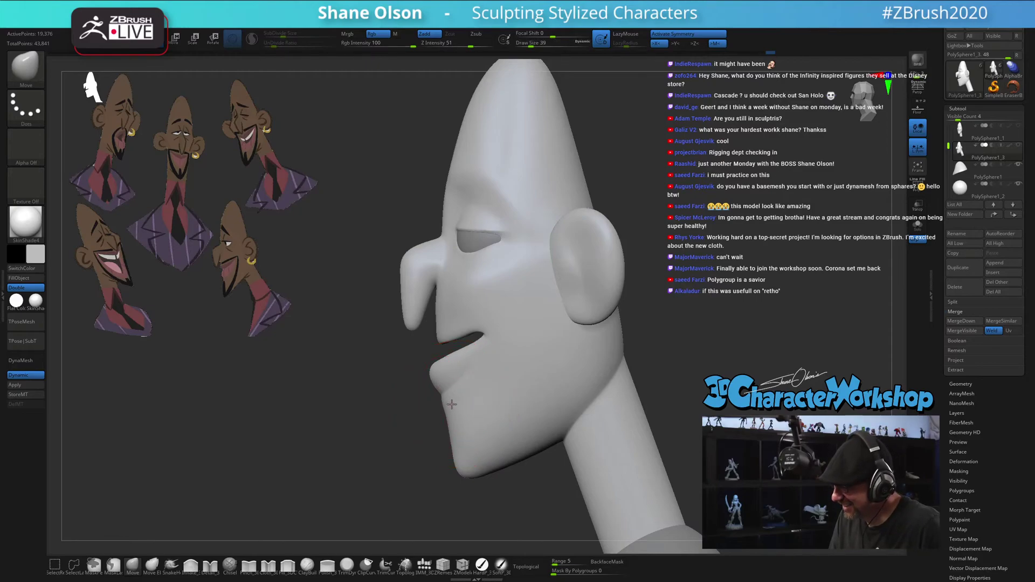
mouse_move(469, 392)
right_down()
mouse_move(511, 371)
mouse_move(474, 397)
mouse_move(478, 415)
mouse_move(486, 393)
right_up()
key(shift)
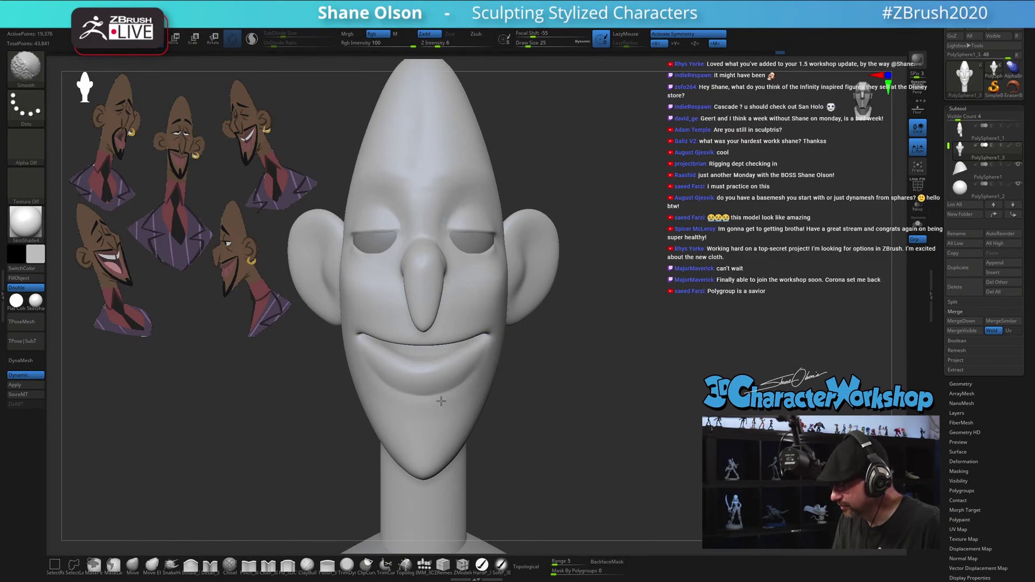
Adjust the ends of the lower lip near the mouth corners with the Move brush at draw size 16
mouse_move(557, 407)
right_down()
mouse_move(590, 378)
mouse_move(695, 402)
right_up()
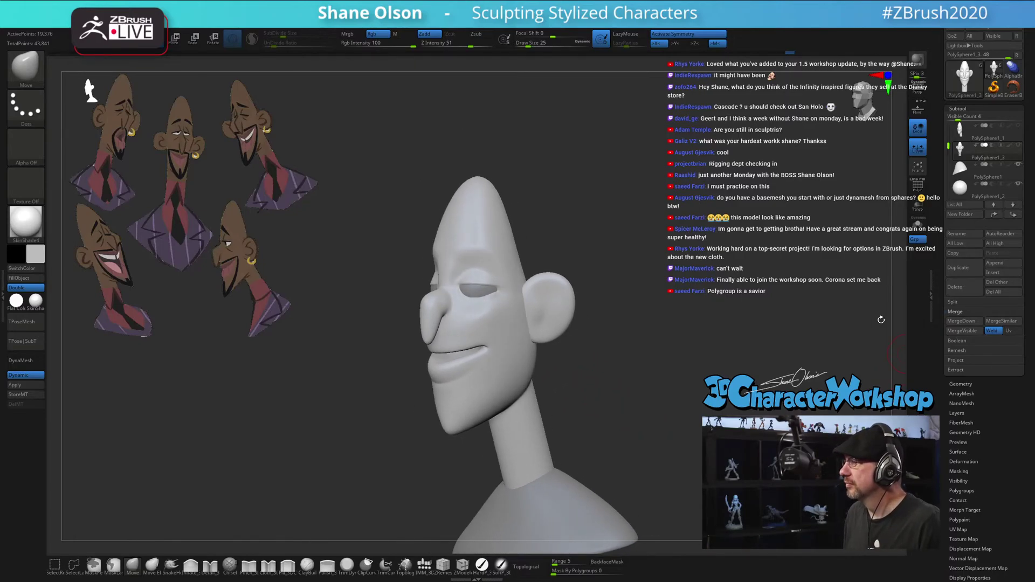
mouse_move(711, 313)
right_down()
mouse_move(678, 345)
mouse_move(677, 377)
mouse_move(683, 364)
mouse_move(694, 370)
right_up()
right_drag(636, 383, 645, 380)
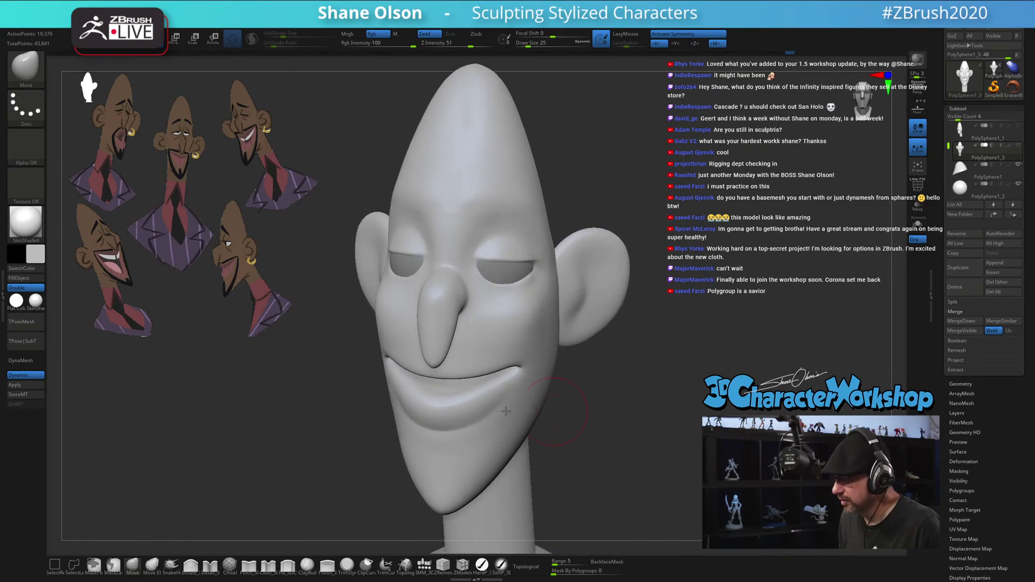
text(s16)
key(Return)
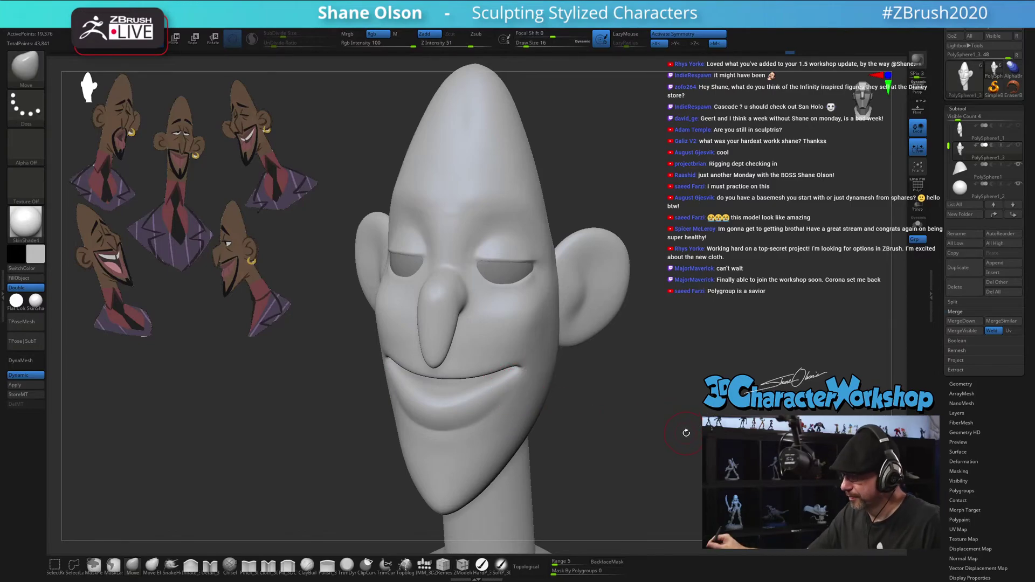
drag(630, 404, 599, 401)
Pull the mouth corners outward into the cheeks with the Move brush at draw size 20
key(s)
drag(523, 384, 525, 384)
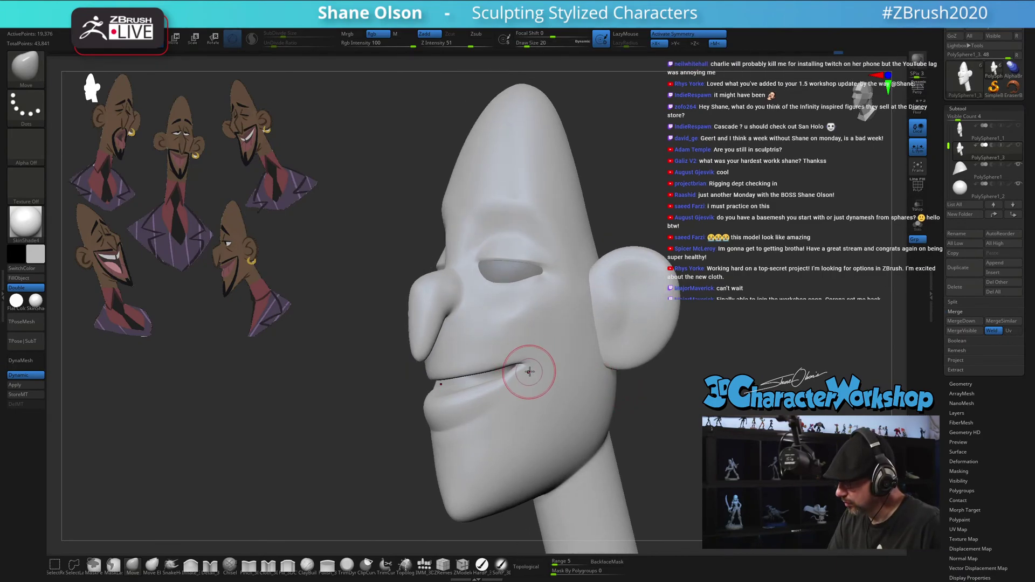
drag(539, 367, 506, 389)
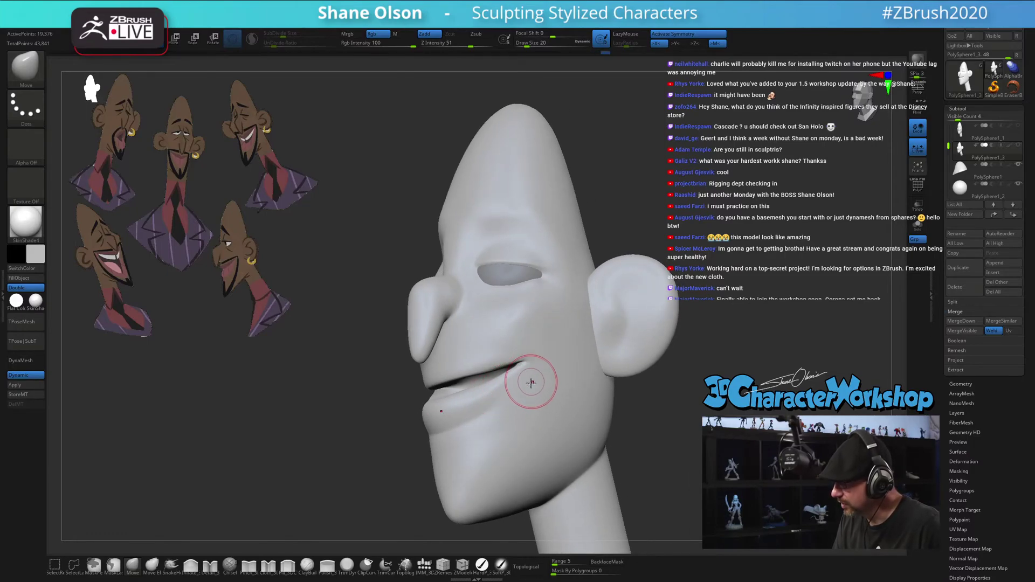
right_drag(531, 382, 551, 370)
mouse_move(647, 386)
mouse_down()
mouse_move(615, 406)
mouse_move(644, 399)
mouse_move(626, 406)
mouse_up()
right_drag(533, 341, 517, 347)
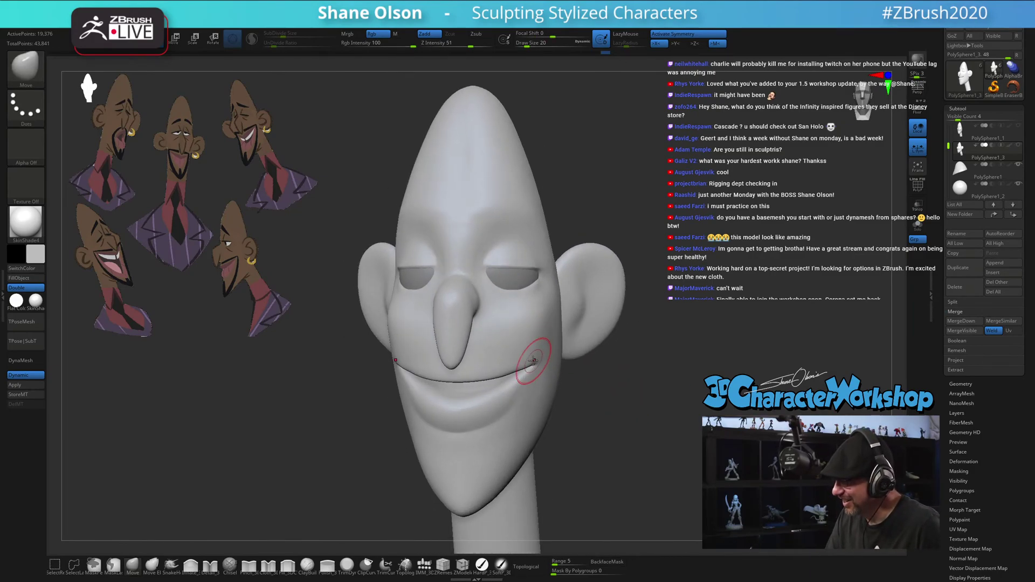
Shape the mouth corners and adjoining cheeks with the Move brush, enlarging its draw size up to 46
key(s)
drag(531, 357, 541, 364)
right_drag(526, 366, 543, 367)
key(s)
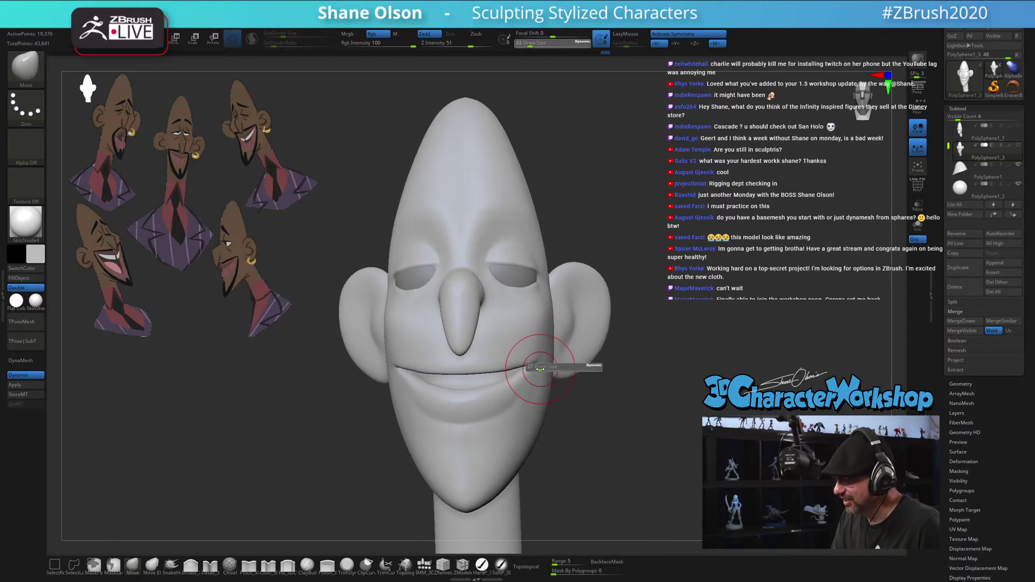
drag(542, 367, 546, 367)
right_drag(547, 365, 534, 321)
key(s)
drag(531, 361, 532, 362)
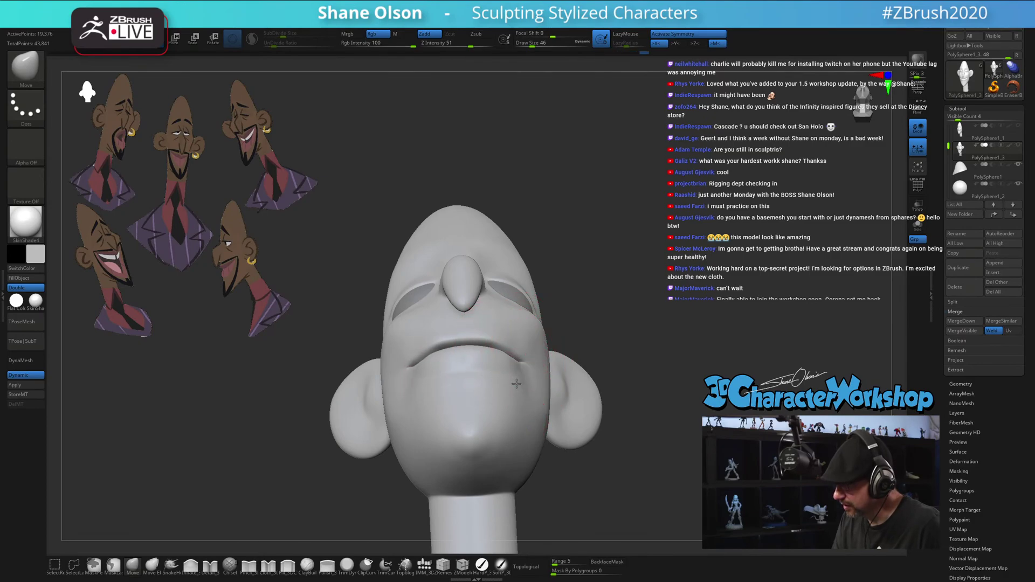
Refine the mouth corners and the area below the lower lip with the Move brush at draw sizes 27 and 35
mouse_move(522, 362)
right_down()
mouse_move(527, 306)
mouse_move(513, 335)
mouse_move(525, 387)
right_up()
key(s)
drag(525, 387, 515, 377)
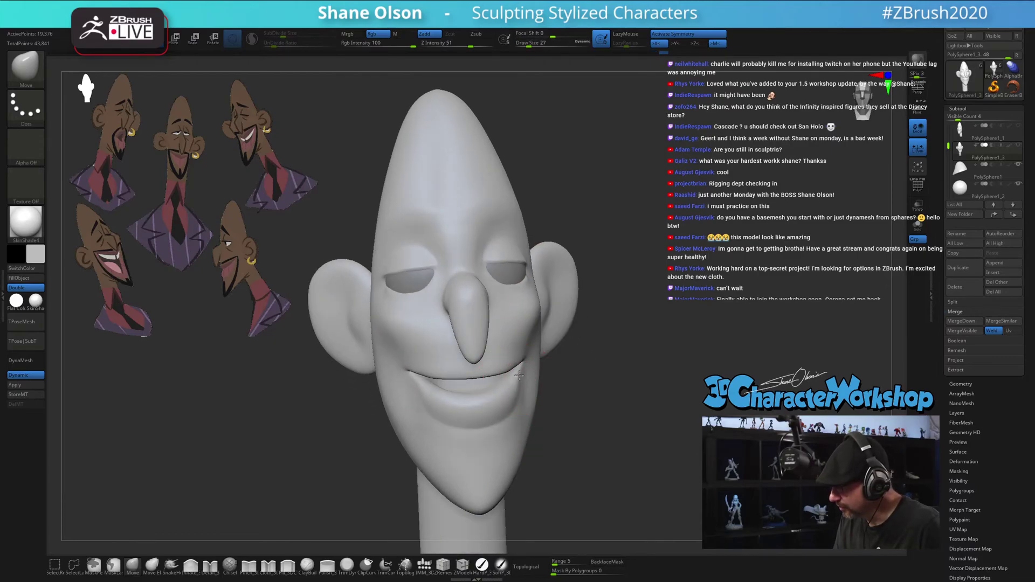
mouse_move(518, 420)
right_down()
mouse_move(523, 400)
mouse_move(525, 418)
right_up()
key(s)
drag(500, 416, 514, 398)
mouse_move(510, 426)
right_down()
mouse_move(485, 431)
mouse_move(492, 439)
right_up()
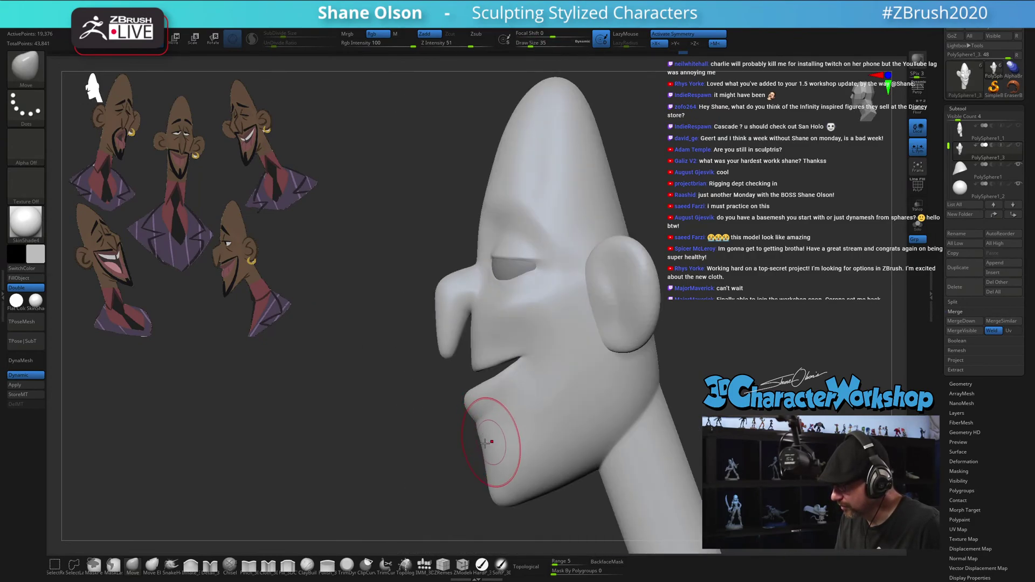
Adjust the lower lip and chin profile with the Move brush at draw size 44, undoing one stroke and enabling Topological masking
key(])
key(])
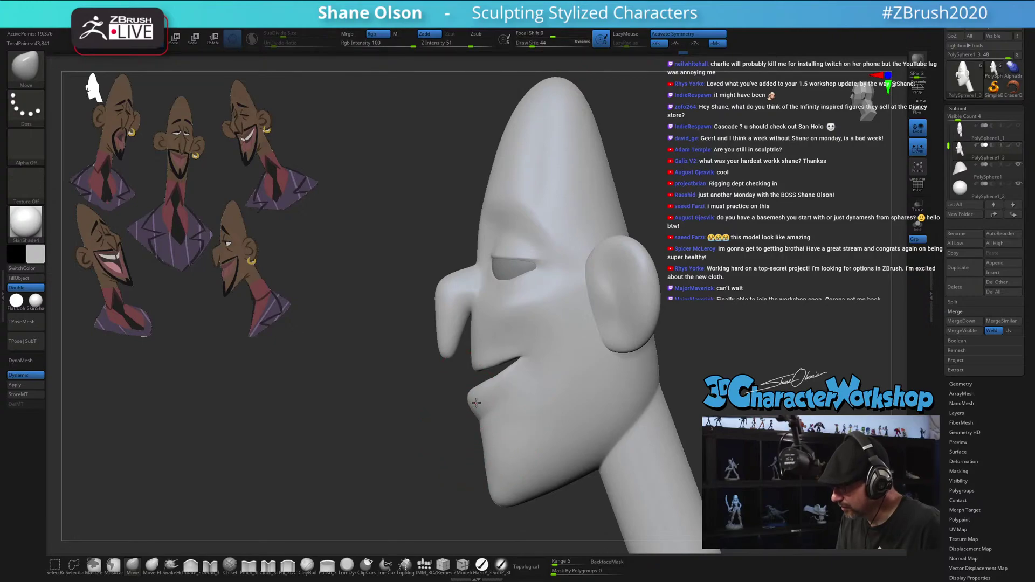
drag(476, 403, 472, 362)
key(ctrl+z)
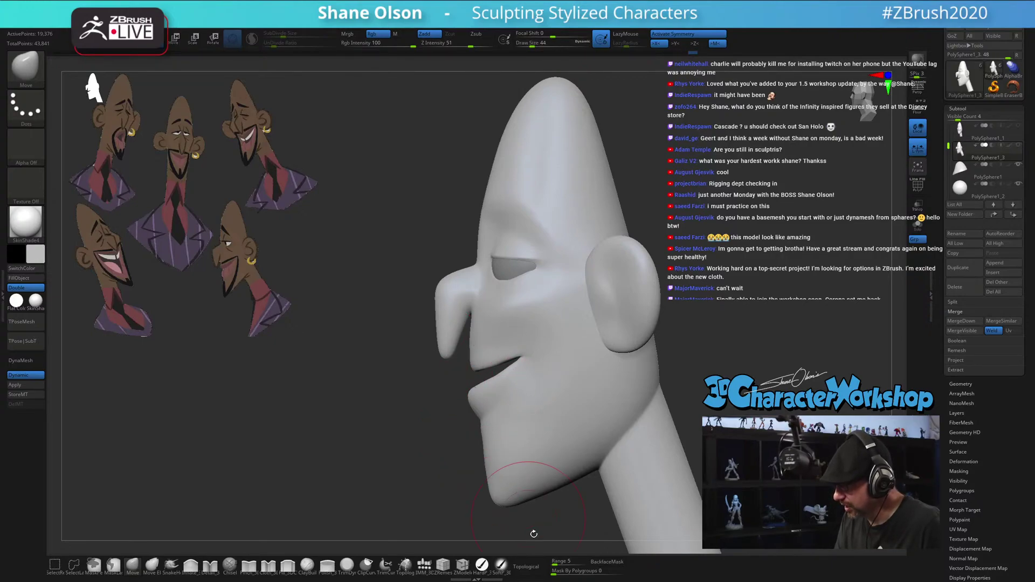
click(528, 566)
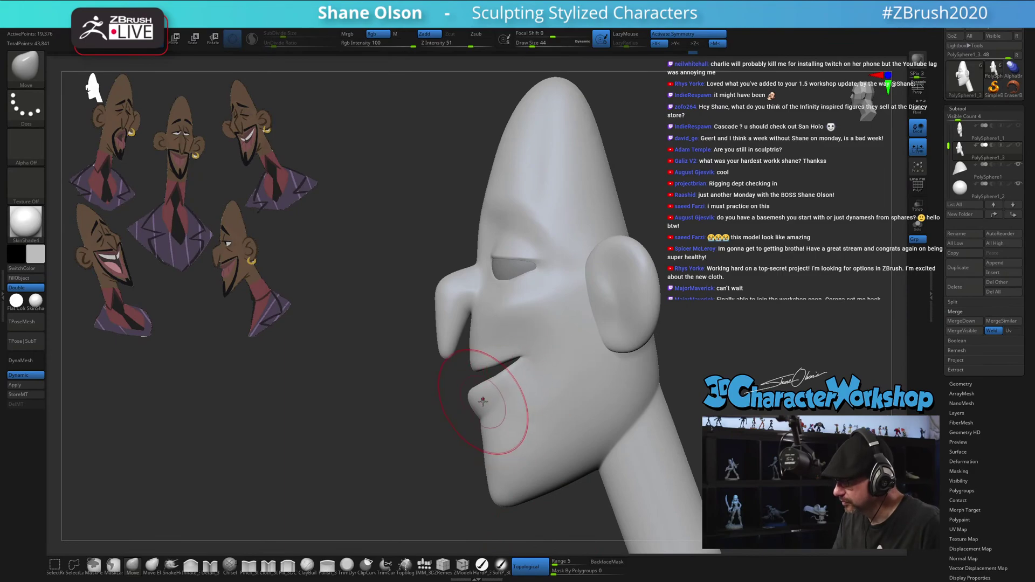
drag(483, 401, 486, 401)
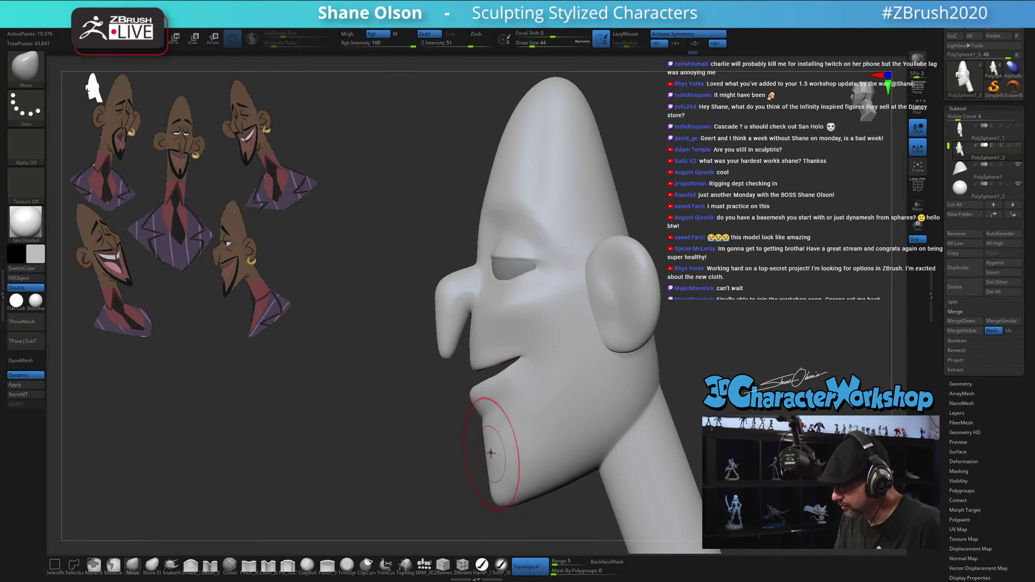
drag(528, 447, 519, 453)
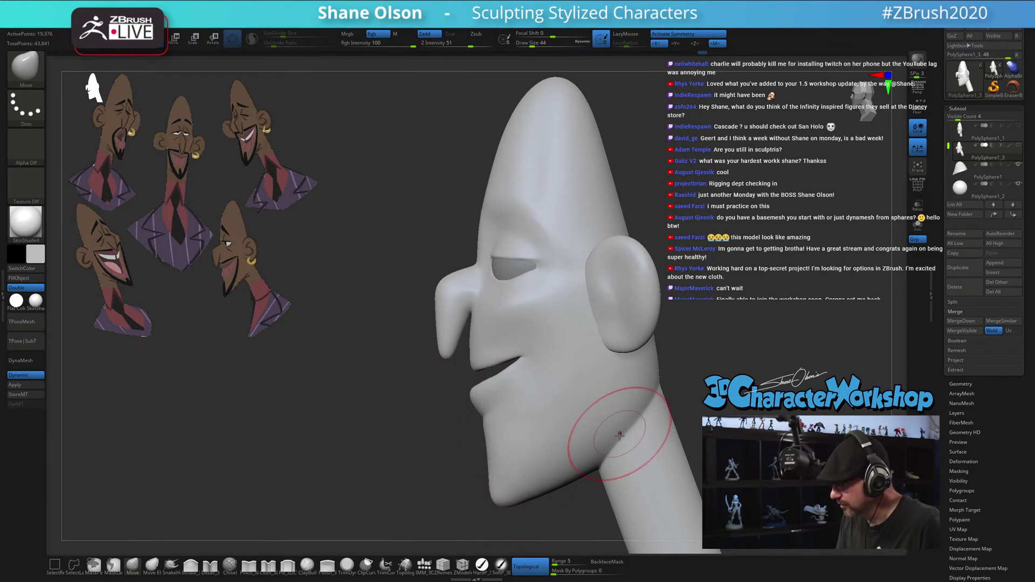
Set the Smooth brush's Z Intensity to 41 and smooth the transition between the back of the head, jaw and neck
mouse_move(611, 449)
ctrl+right_down()
mouse_move(610, 427)
mouse_move(647, 415)
mouse_move(620, 388)
ctrl+right_up()
key(shift)
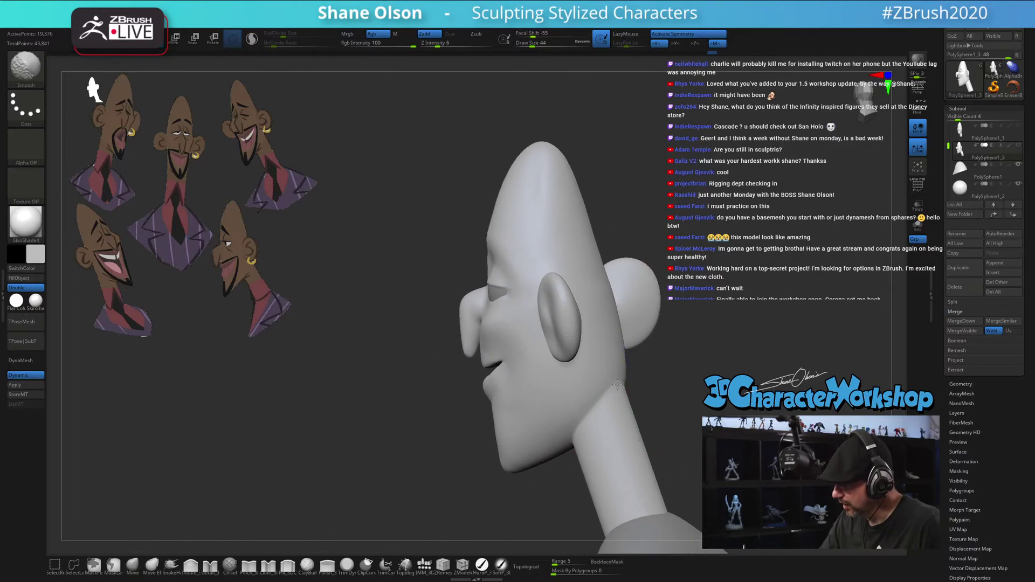
shift+click(466, 45)
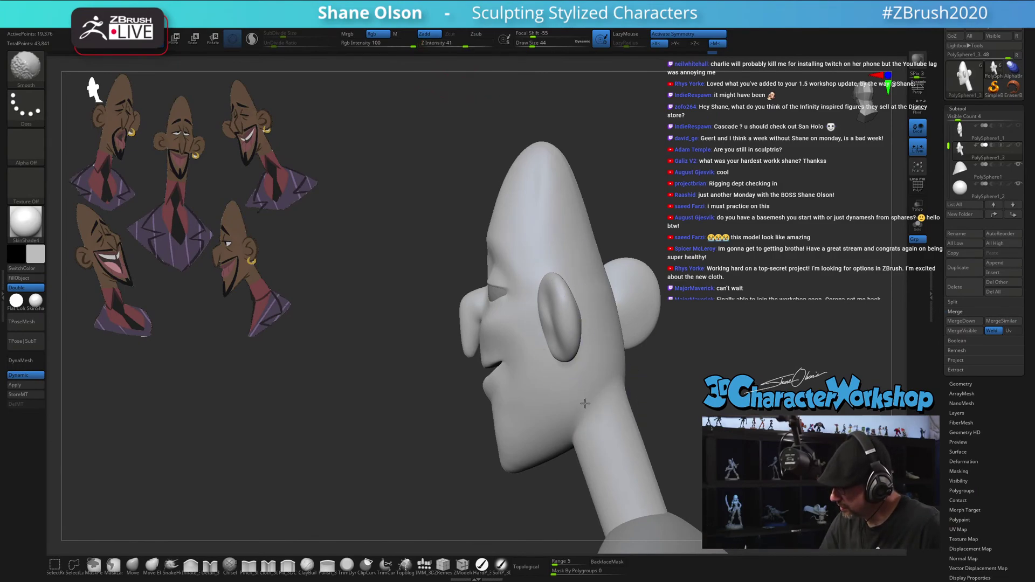
right_drag(607, 449, 593, 465)
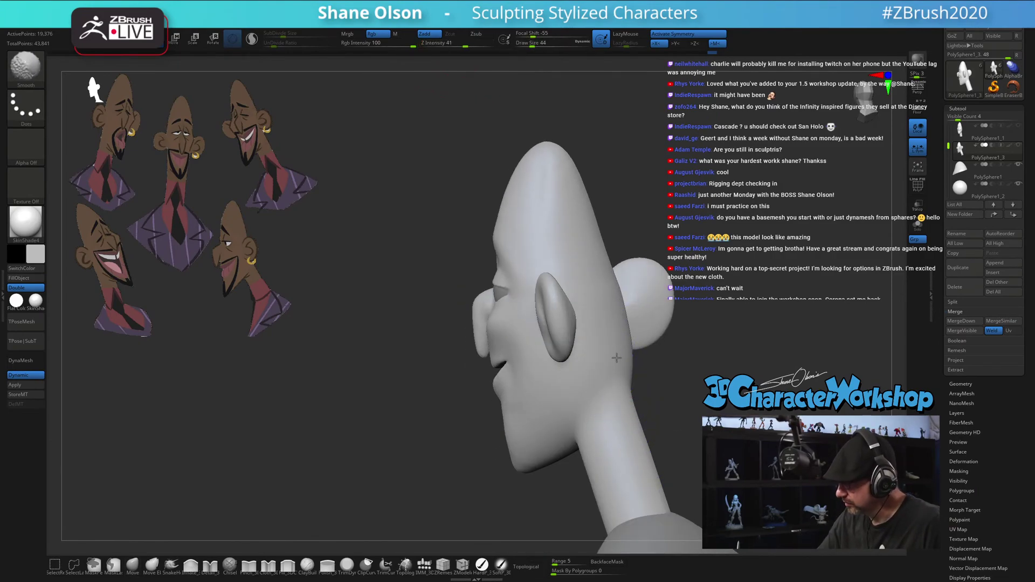
shift+drag(627, 379, 623, 367)
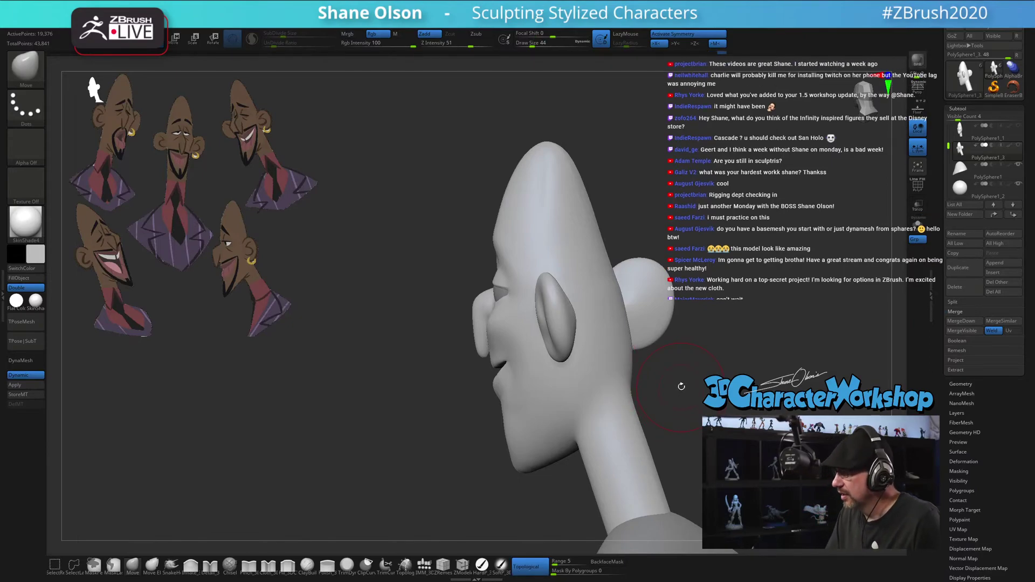
alt+right_drag(620, 380, 548, 331)
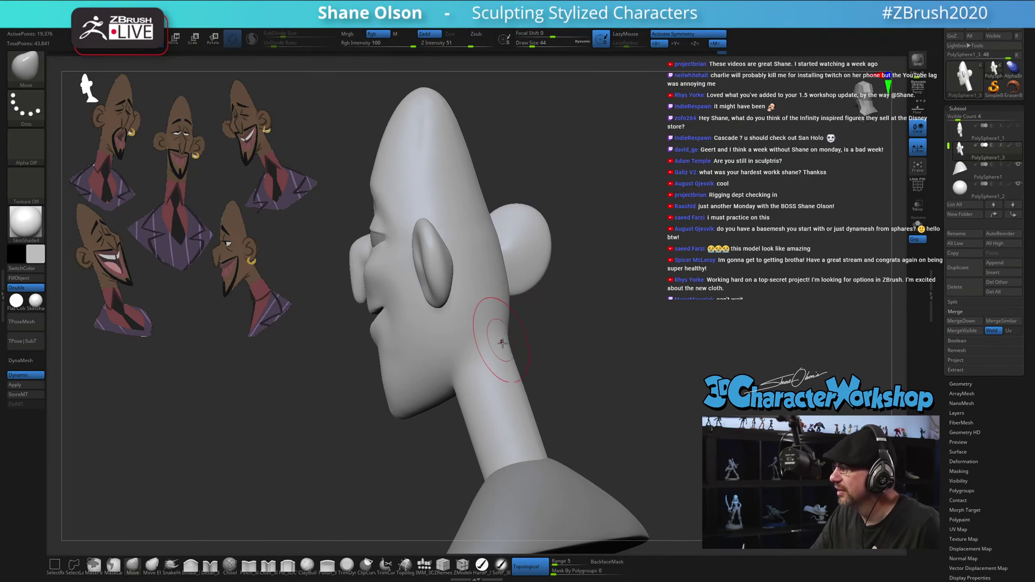
key(shift)
mouse_move(502, 312)
right_down()
mouse_move(490, 273)
mouse_move(455, 246)
mouse_move(548, 363)
mouse_move(677, 381)
mouse_move(690, 393)
mouse_move(549, 422)
right_up()
key(shift)
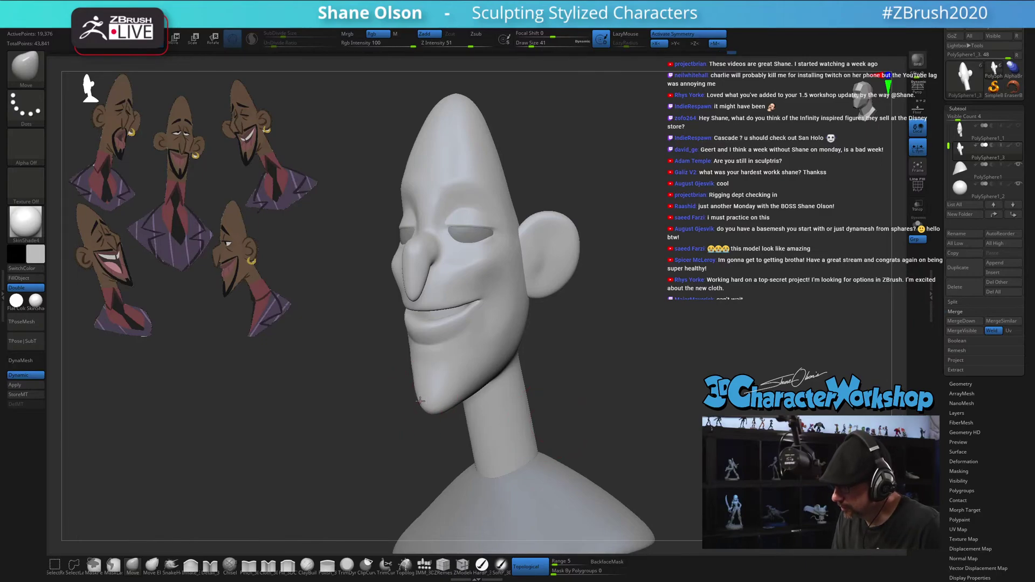
Smooth the side of the chin at draw size 35 and the cheek in front of the ear at size 25
right_drag(420, 383, 623, 413)
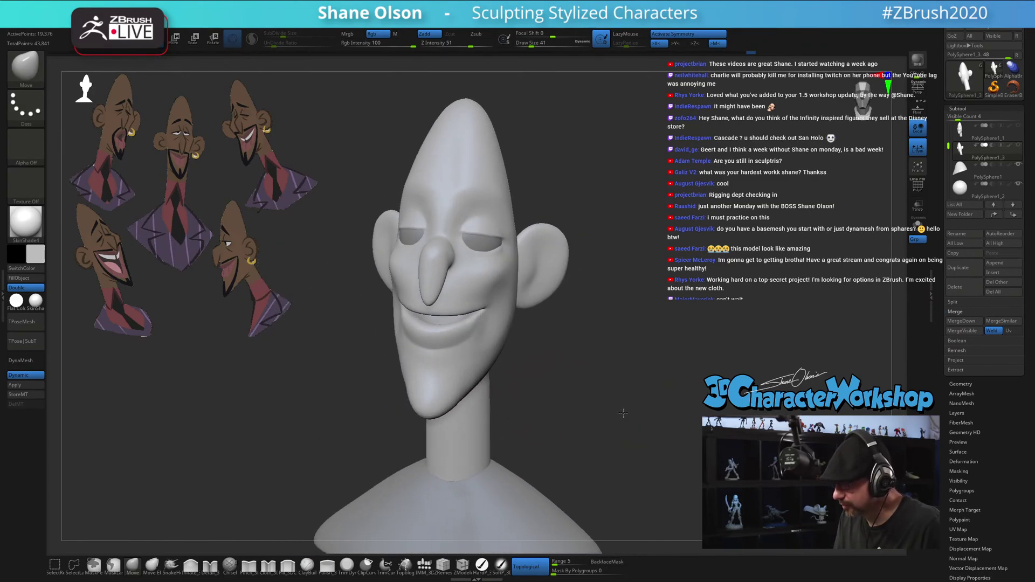
key(s)
drag(453, 401, 472, 373)
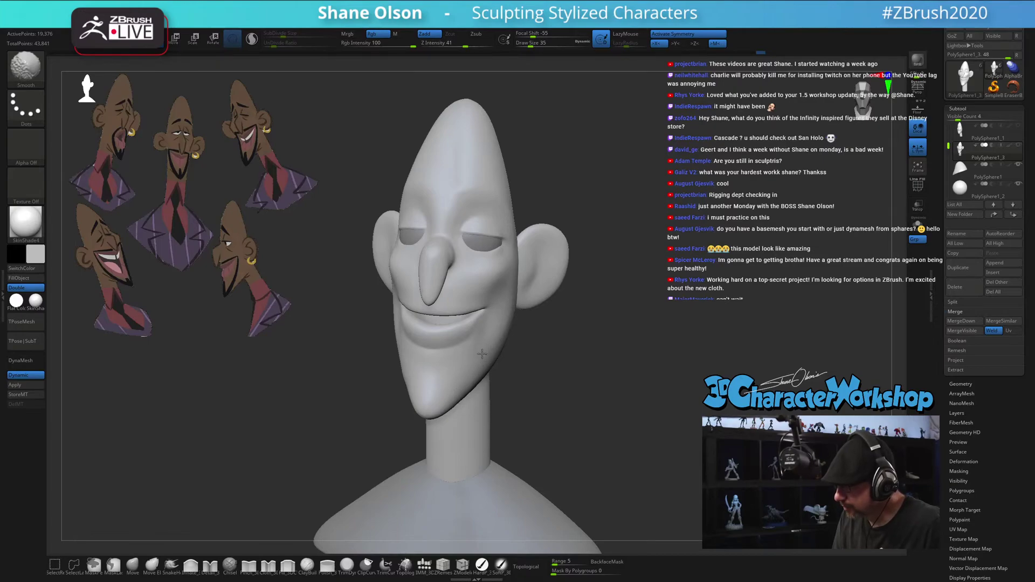
shift+drag(471, 363, 496, 341)
key(s)
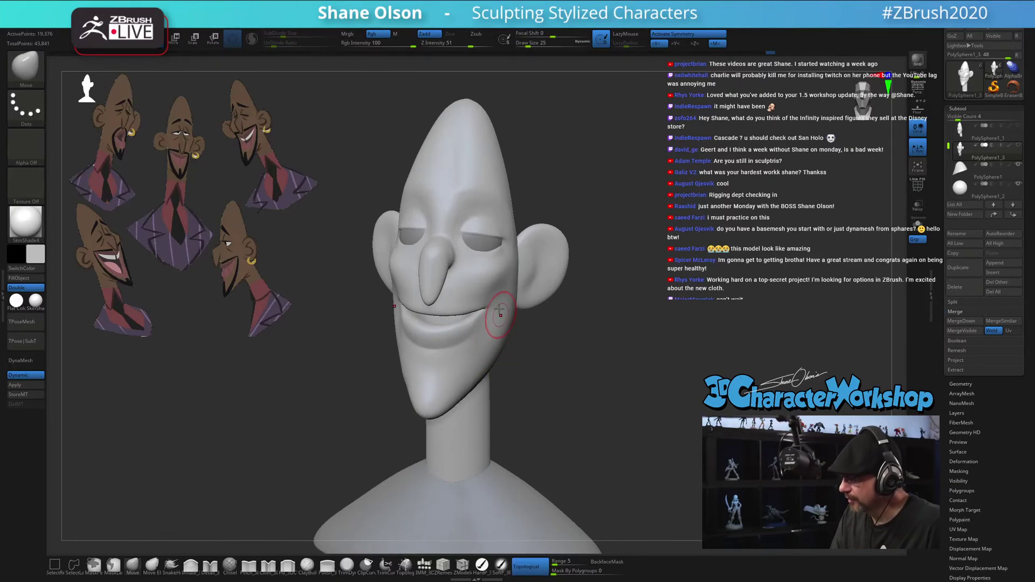
shift+drag(500, 289, 506, 285)
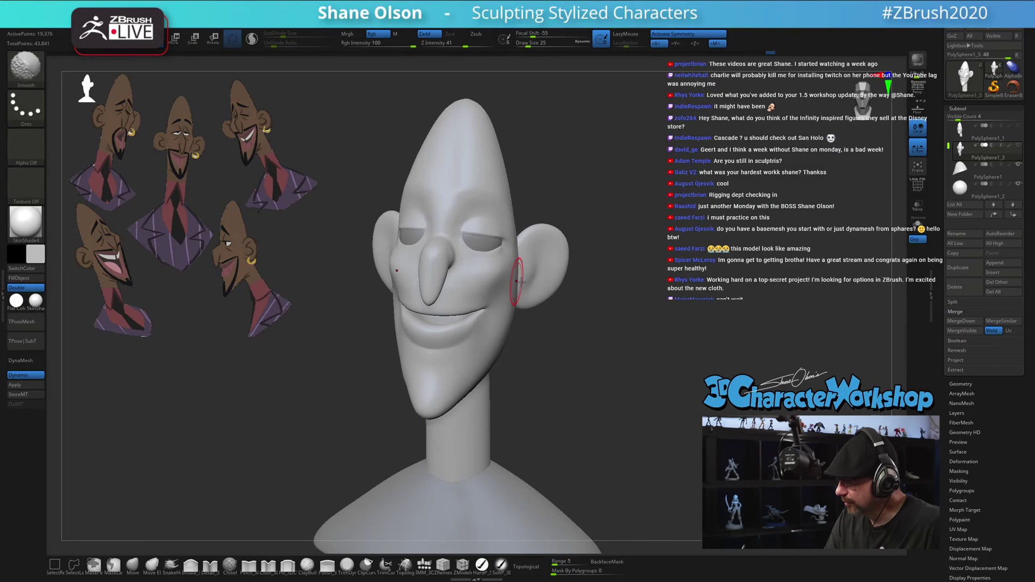
Pinch along the upper lip's edge with the Pinch brush in Zsub mode at draw size 17
mouse_move(572, 373)
mouse_down()
mouse_move(592, 372)
mouse_move(513, 374)
mouse_move(575, 369)
mouse_up()
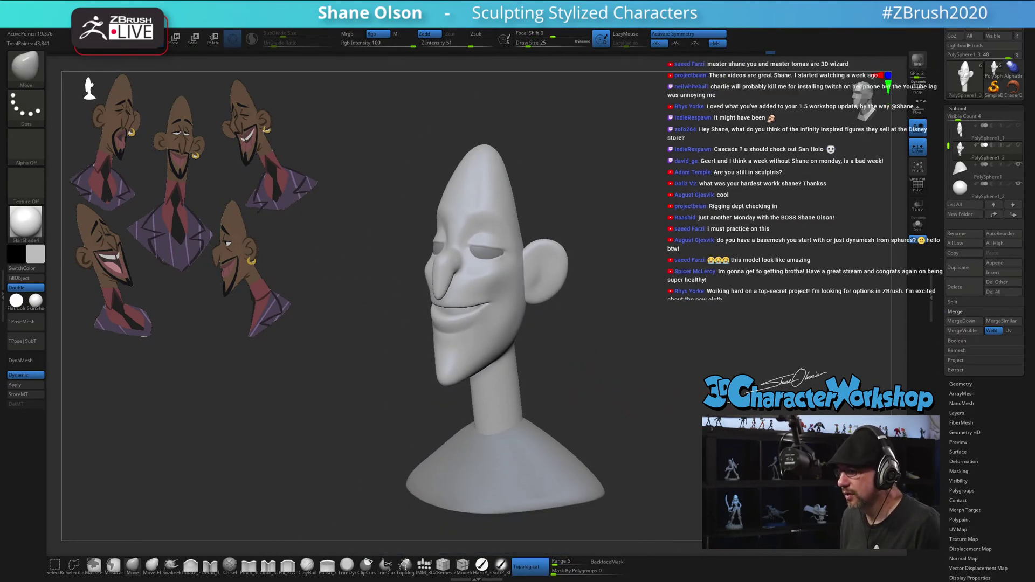
drag(651, 365, 704, 251)
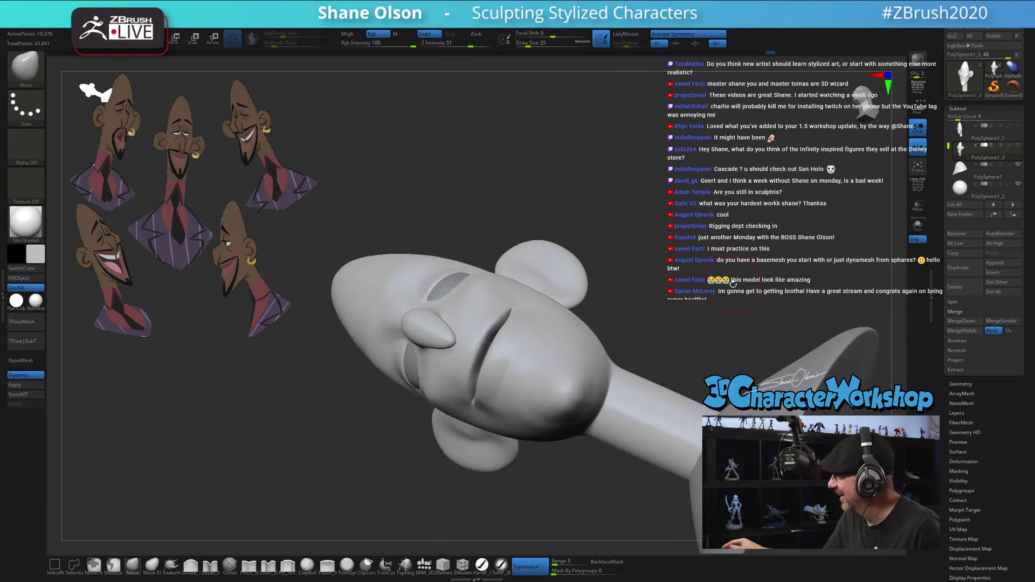
mouse_move(635, 240)
shift+mouse_down()
mouse_move(574, 322)
mouse_move(546, 340)
shift+mouse_up()
key(s)
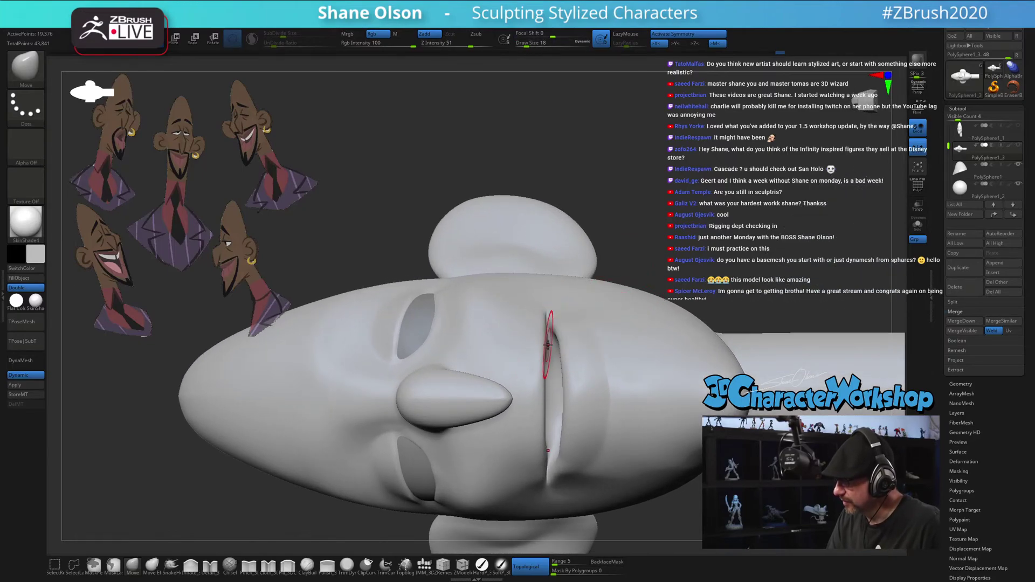
click(251, 564)
right_drag(559, 363, 519, 393)
key(s)
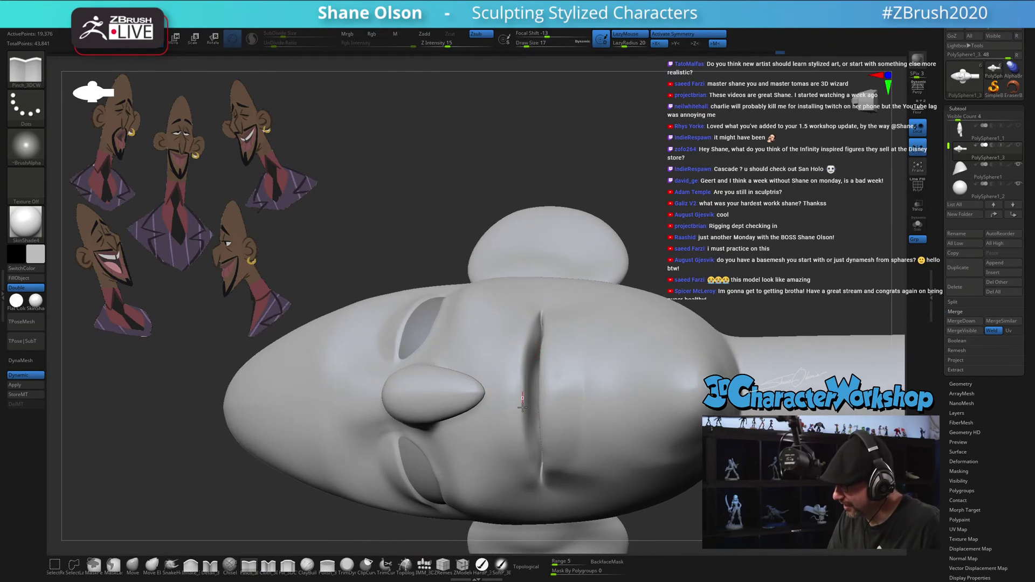
drag(522, 406, 531, 456)
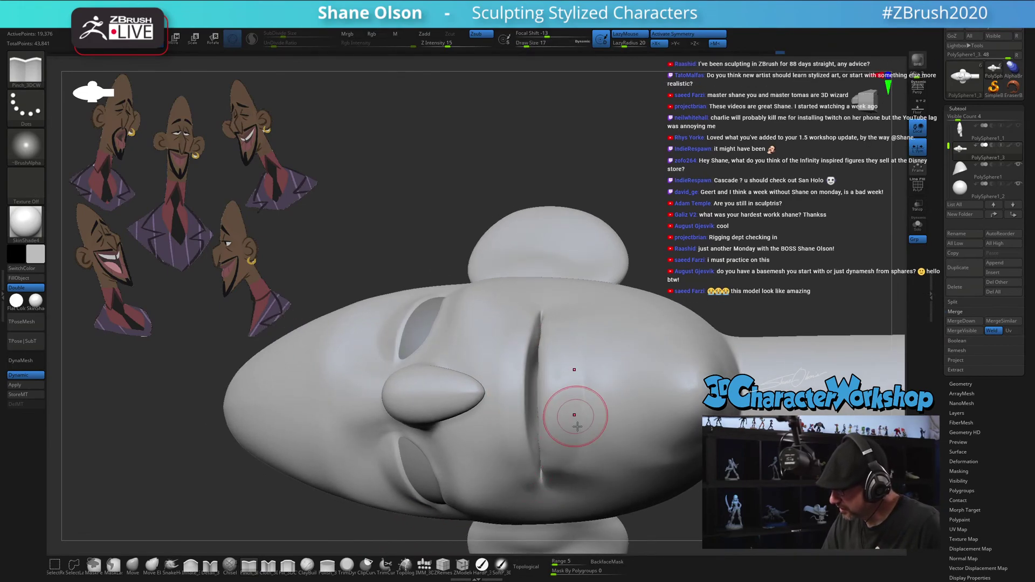
right_drag(576, 427, 551, 452)
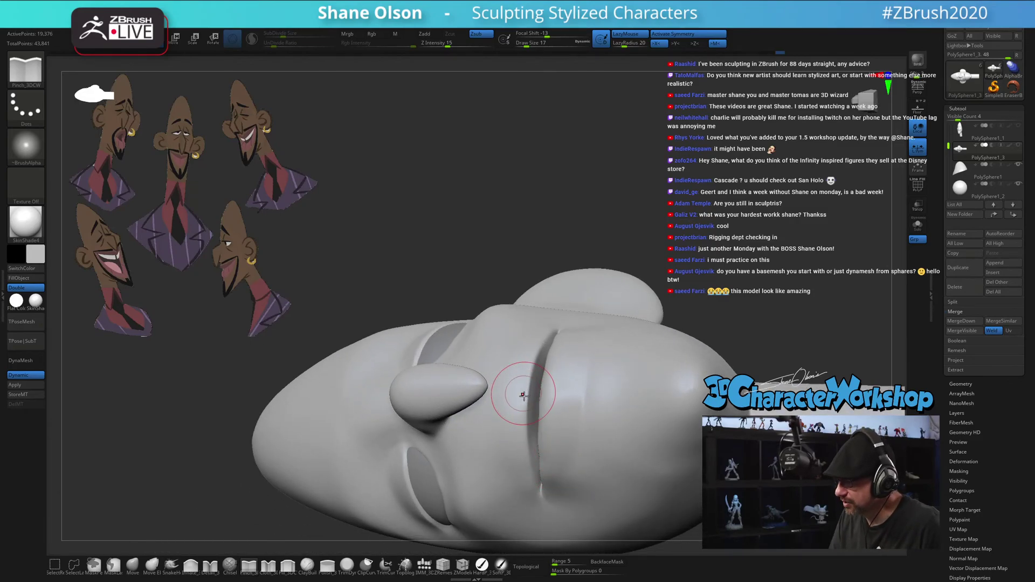
Undo the last pinch stroke and crease the upper lip and mouth line with the Pinch brush at draw sizes 14 and 9
key(ctrl+z)
key(s)
drag(526, 400, 521, 399)
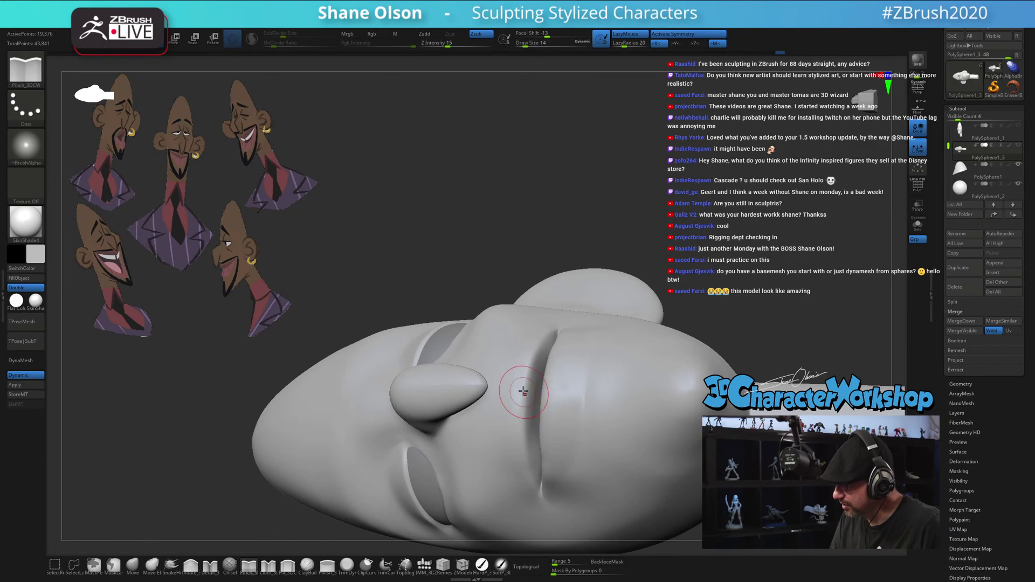
right_drag(522, 393, 514, 399)
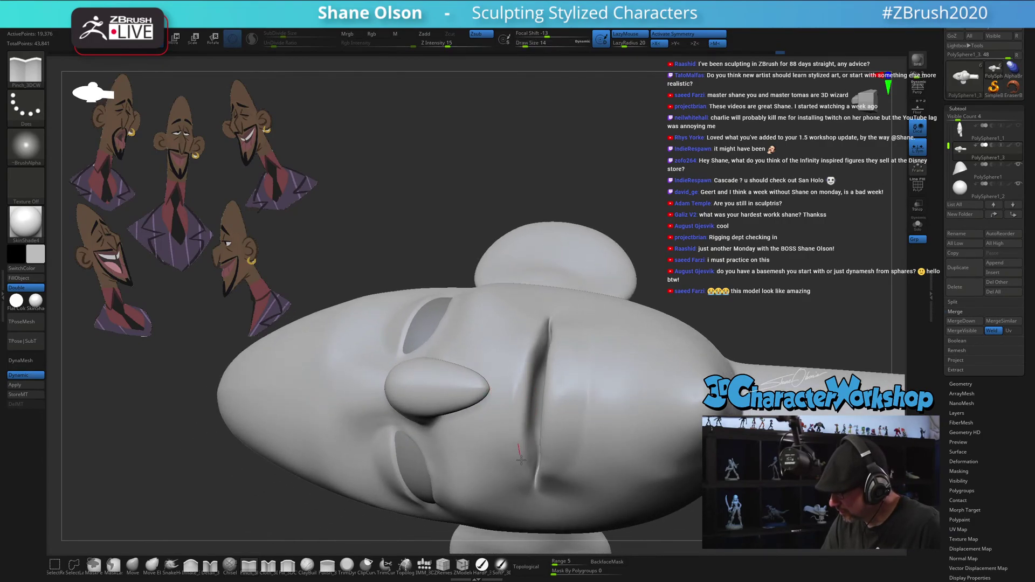
right_drag(557, 452, 517, 389)
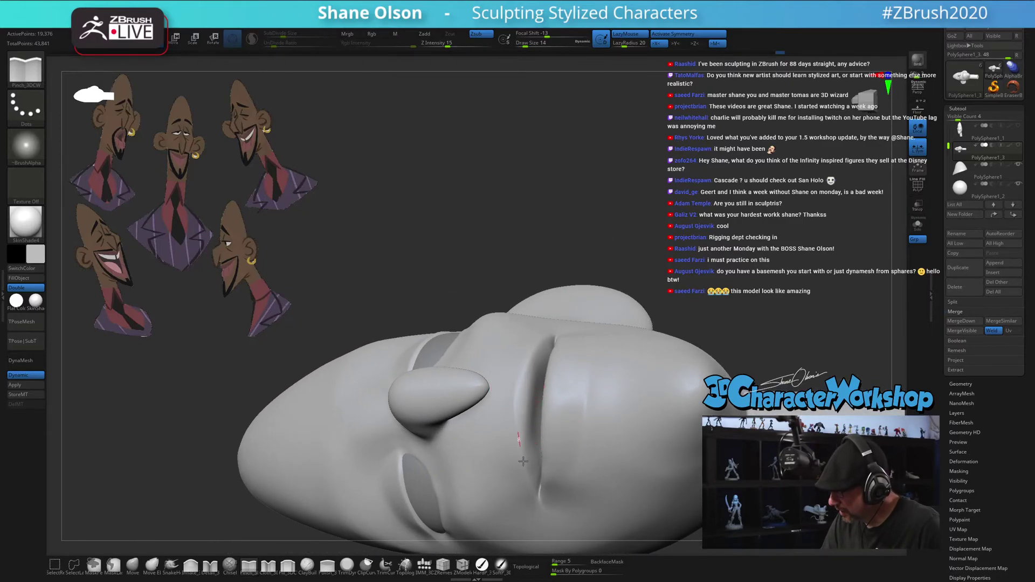
key(s)
drag(529, 400, 539, 362)
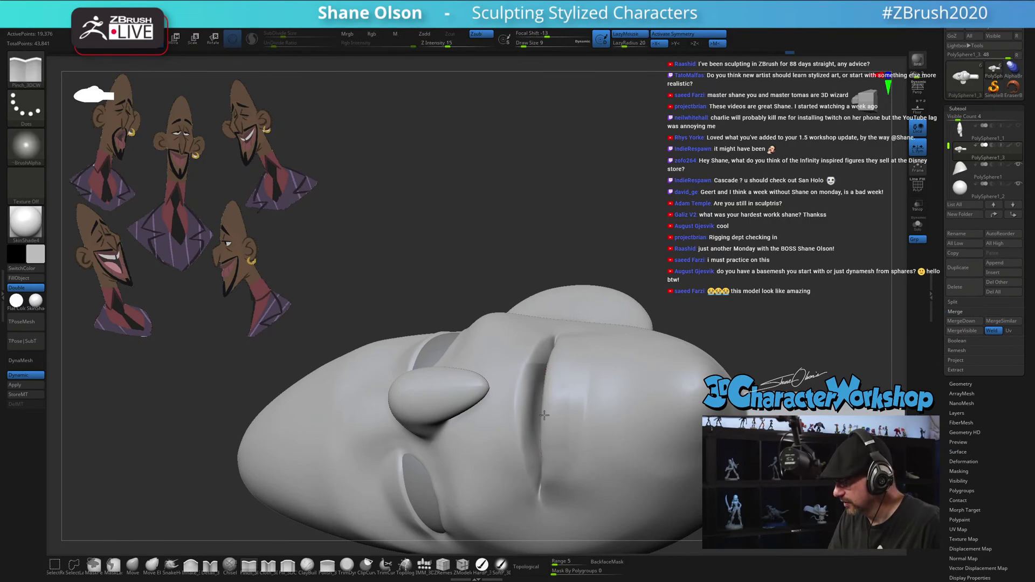
right_drag(549, 353, 542, 408)
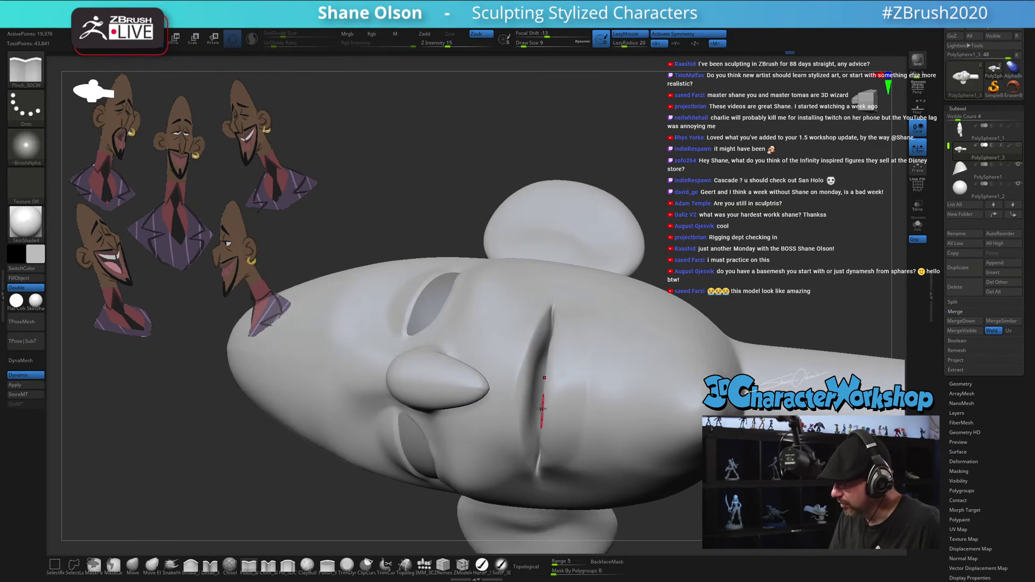
Reshape the upper lip's edge along the mouth opening with the Move brush at draw size 16 using Topological masking
click(140, 565)
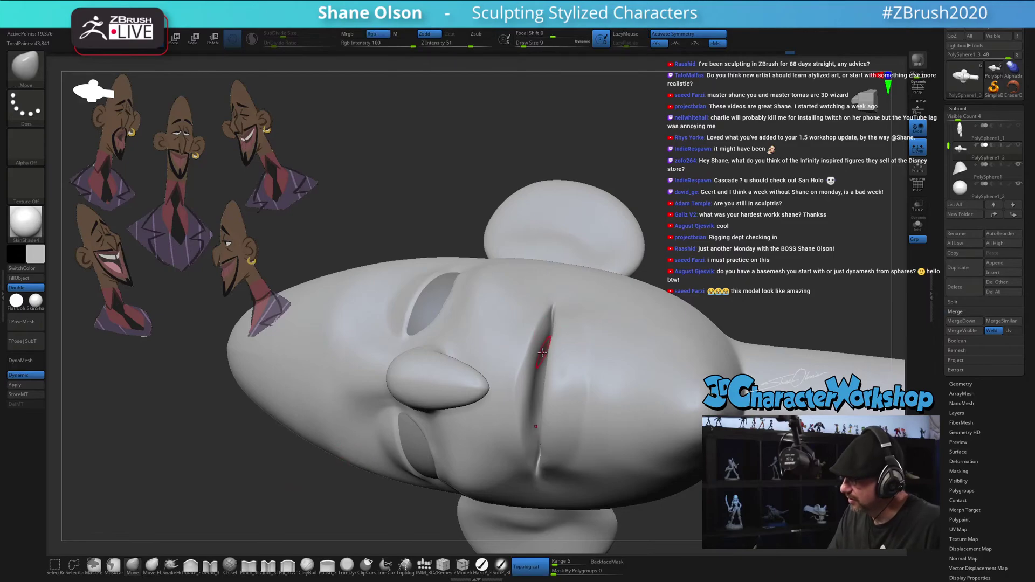
key(s)
drag(542, 352, 546, 354)
mouse_move(546, 355)
right_down()
mouse_move(548, 367)
mouse_move(541, 356)
right_up()
key(s)
drag(536, 348, 538, 348)
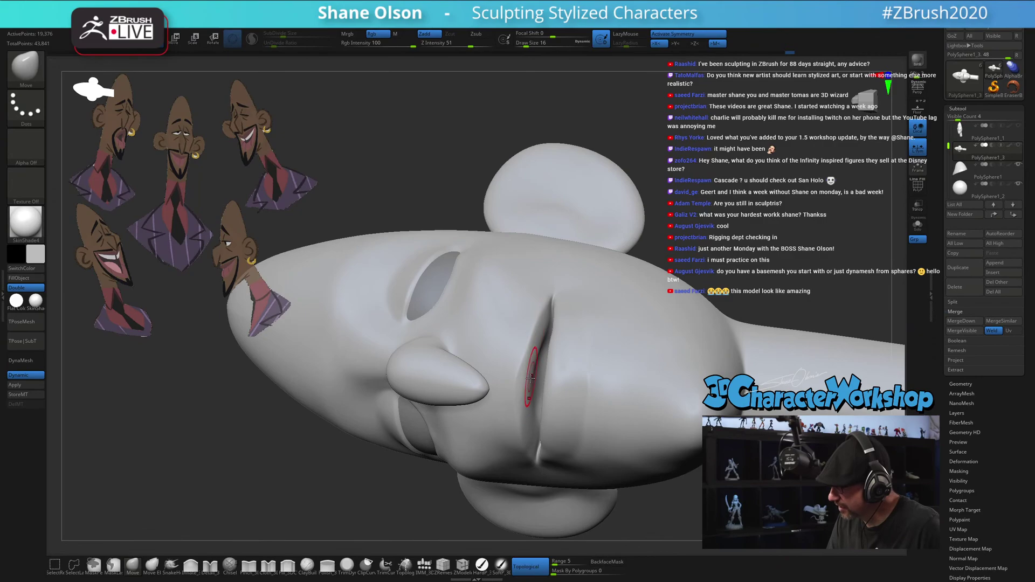
mouse_move(531, 379)
right_down()
mouse_move(519, 372)
mouse_move(536, 339)
mouse_move(557, 346)
right_up()
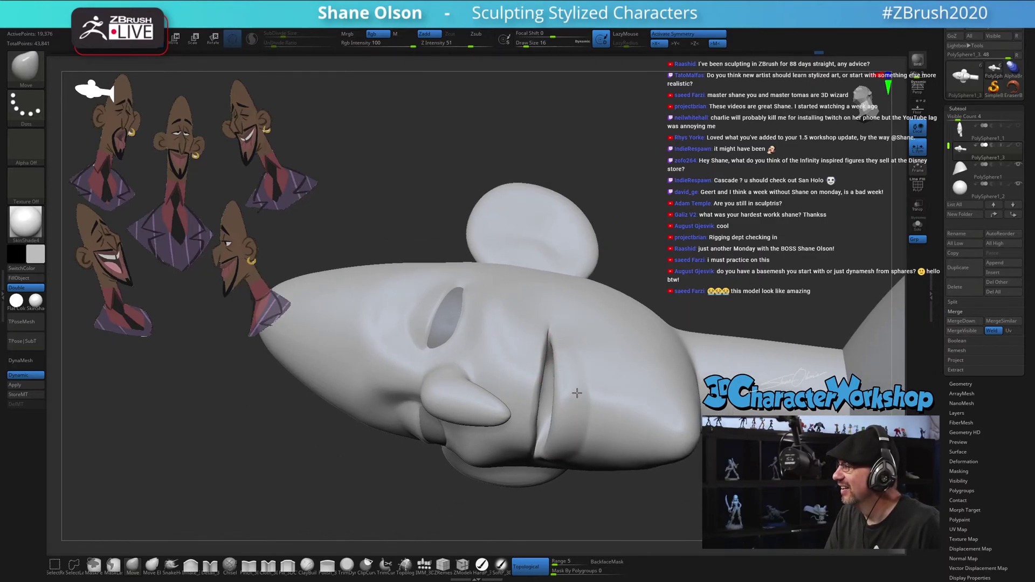
Refine the lips along the mouth opening with the Move brush at draw size 22 and smooth the mouth line
mouse_move(558, 339)
right_down()
mouse_move(587, 353)
mouse_move(588, 417)
mouse_move(553, 377)
mouse_move(541, 378)
mouse_move(546, 405)
right_up()
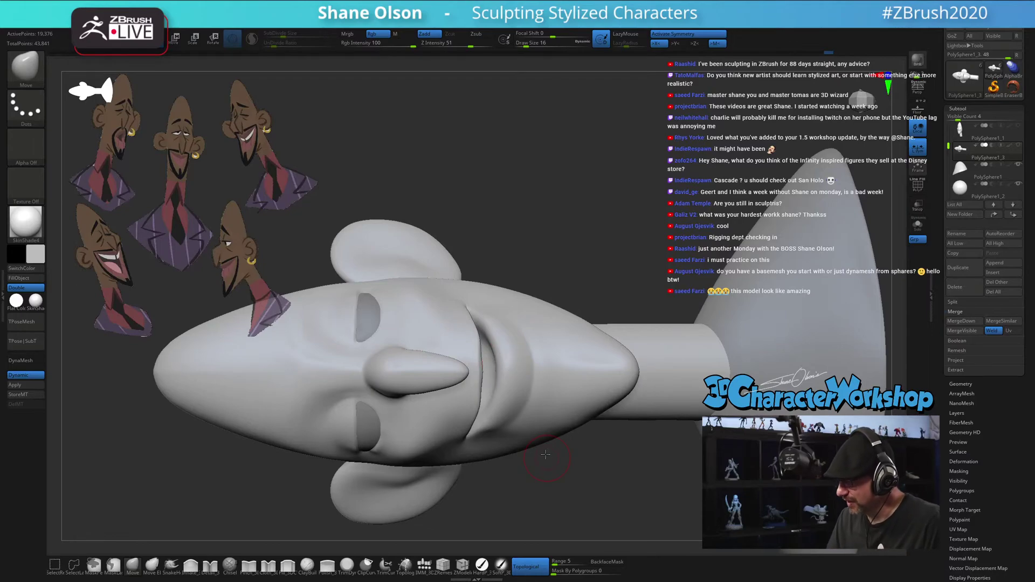
right_drag(546, 454, 477, 413)
key(s)
click(473, 403)
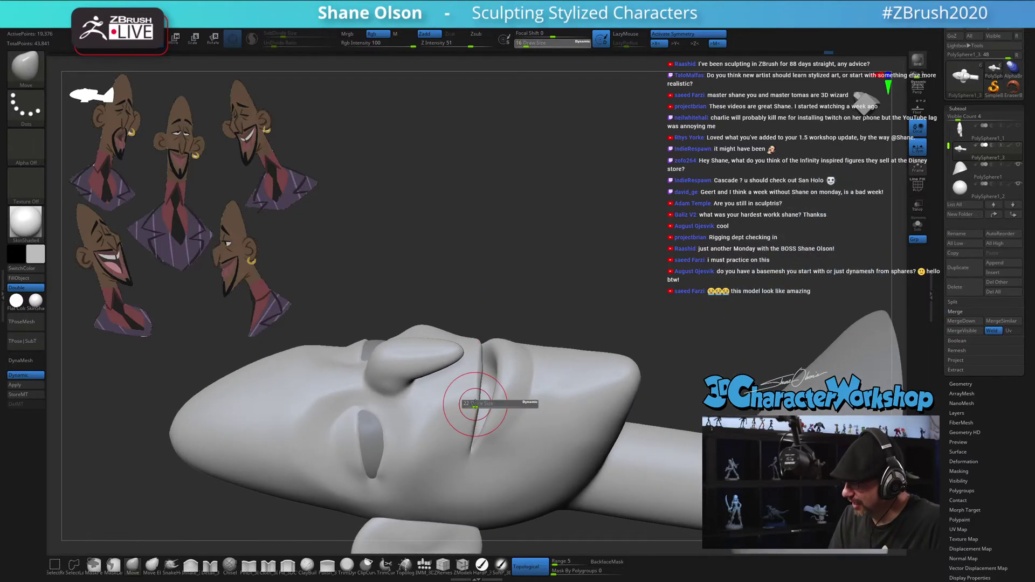
right_drag(510, 334, 492, 382)
shift+drag(493, 382, 490, 372)
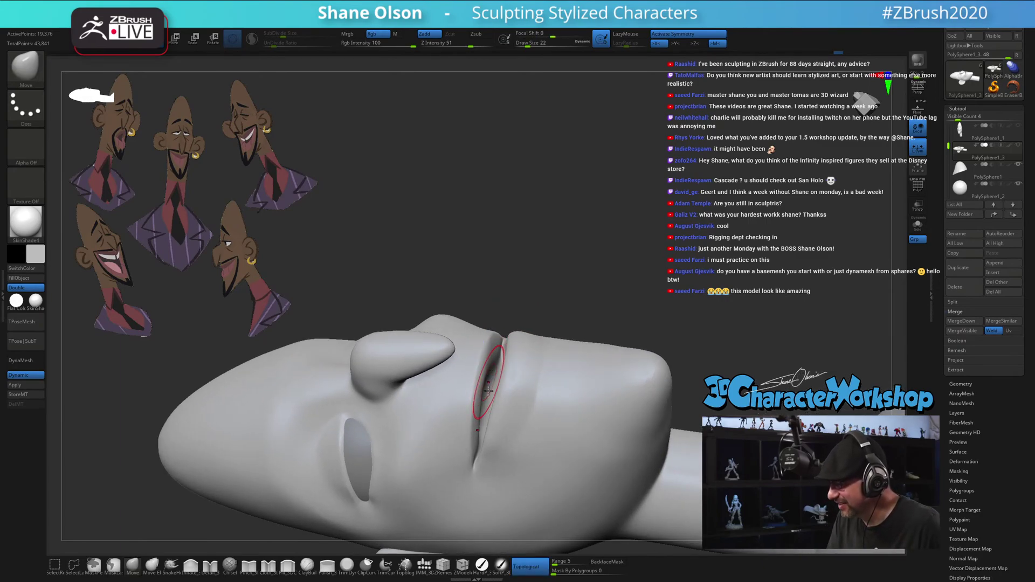
mouse_move(489, 372)
right_down()
mouse_move(488, 426)
mouse_move(490, 396)
right_up()
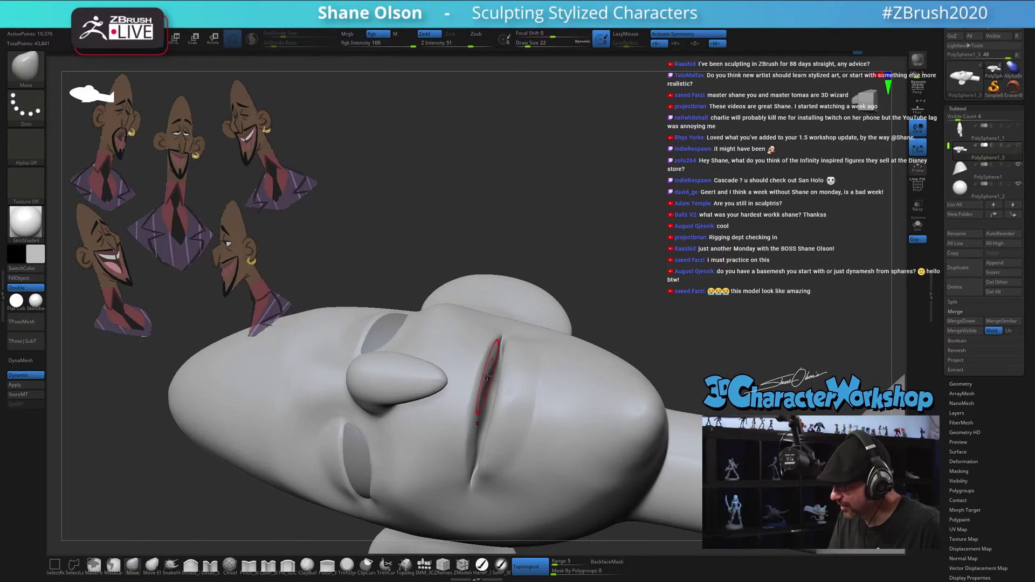
right_drag(493, 372, 492, 374)
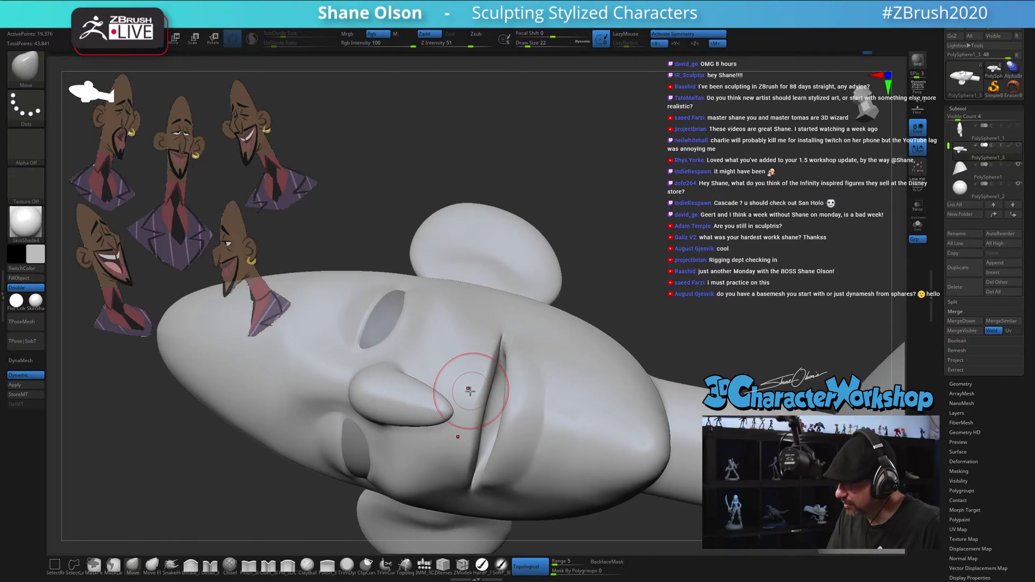
mouse_move(532, 439)
right_down()
mouse_move(583, 387)
mouse_move(651, 427)
right_up()
mouse_move(578, 423)
right_down()
mouse_move(589, 415)
mouse_move(585, 346)
mouse_move(588, 377)
right_up()
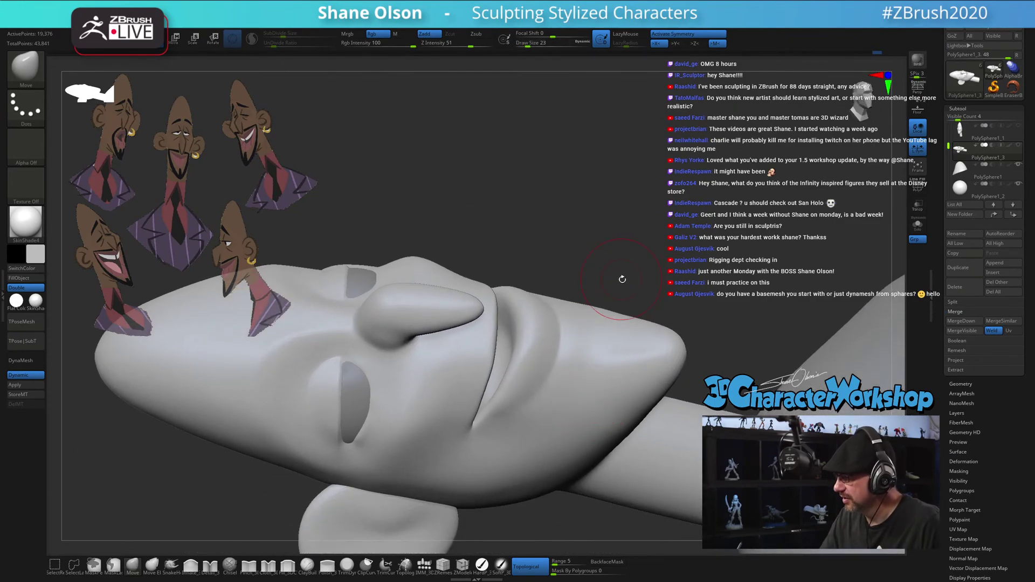
mouse_move(619, 280)
right_down()
mouse_move(655, 285)
mouse_move(647, 295)
right_up()
right_drag(500, 398, 462, 393)
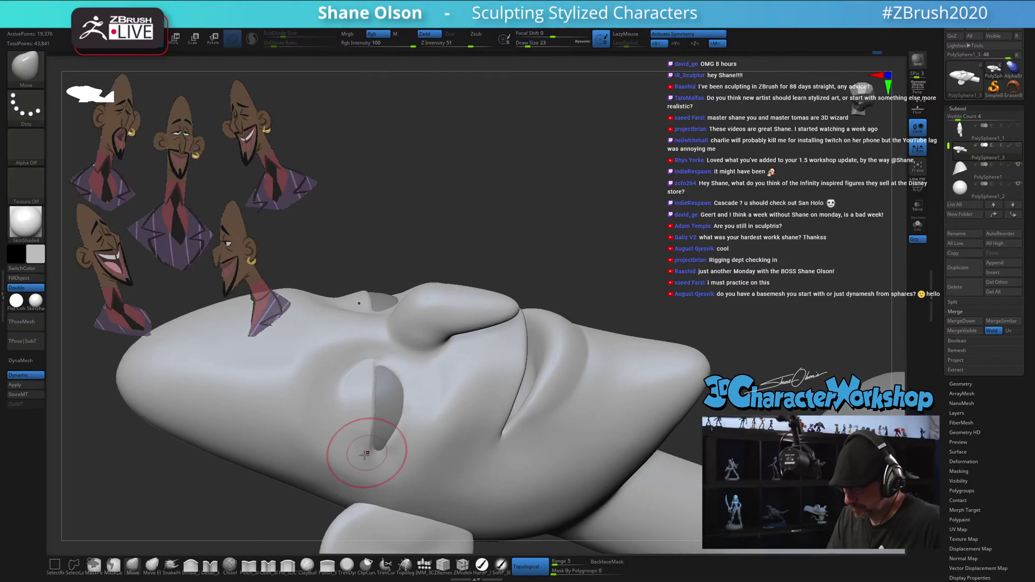
Sharpen the lower eyelid's edge from the inner eye corner with the Pinch brush at draw size 9
click(253, 565)
key(s)
mouse_move(389, 393)
mouse_down()
mouse_move(405, 384)
mouse_move(393, 372)
mouse_up()
key(s)
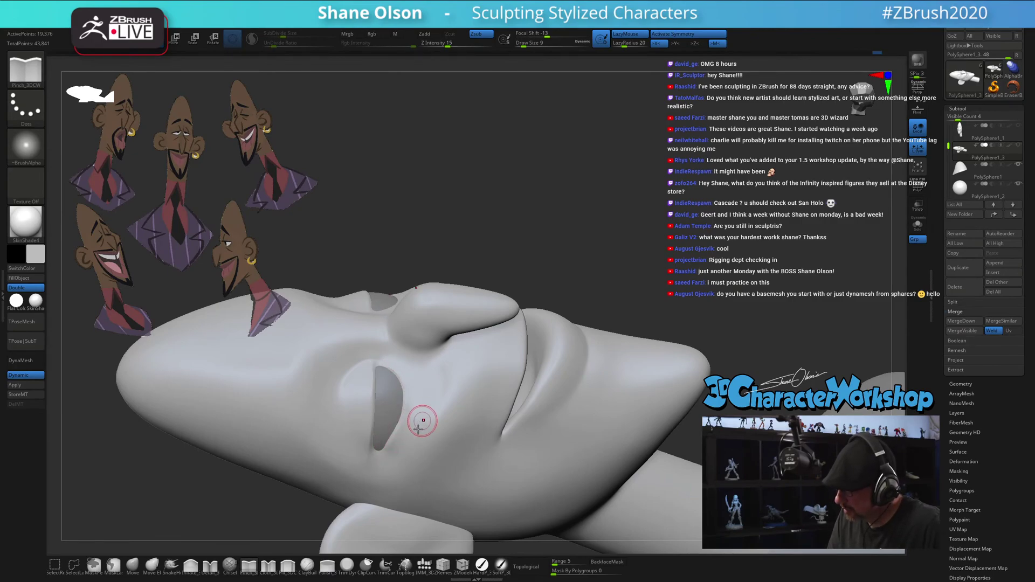
right_drag(423, 425, 423, 376)
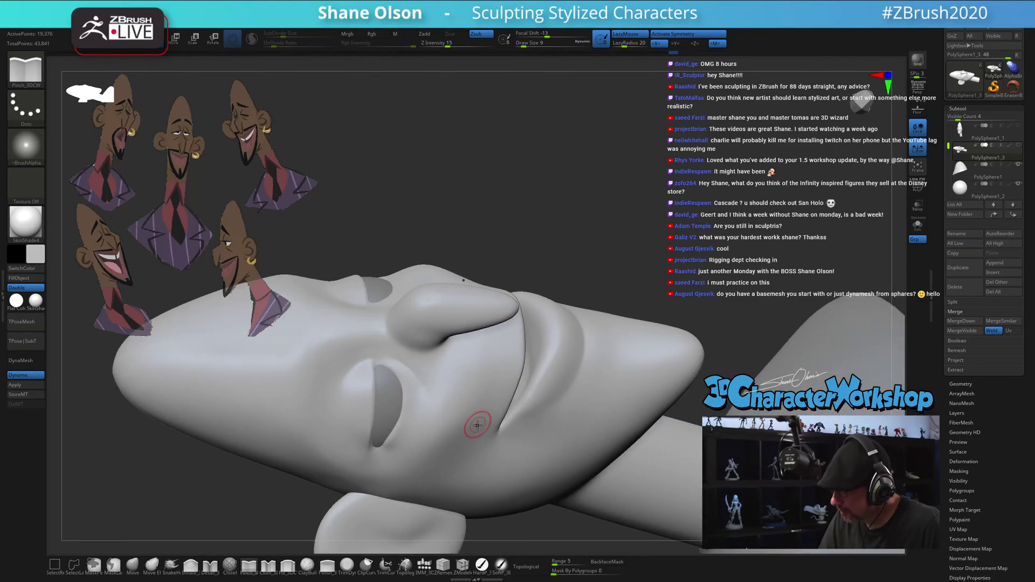
right_drag(477, 425, 455, 406)
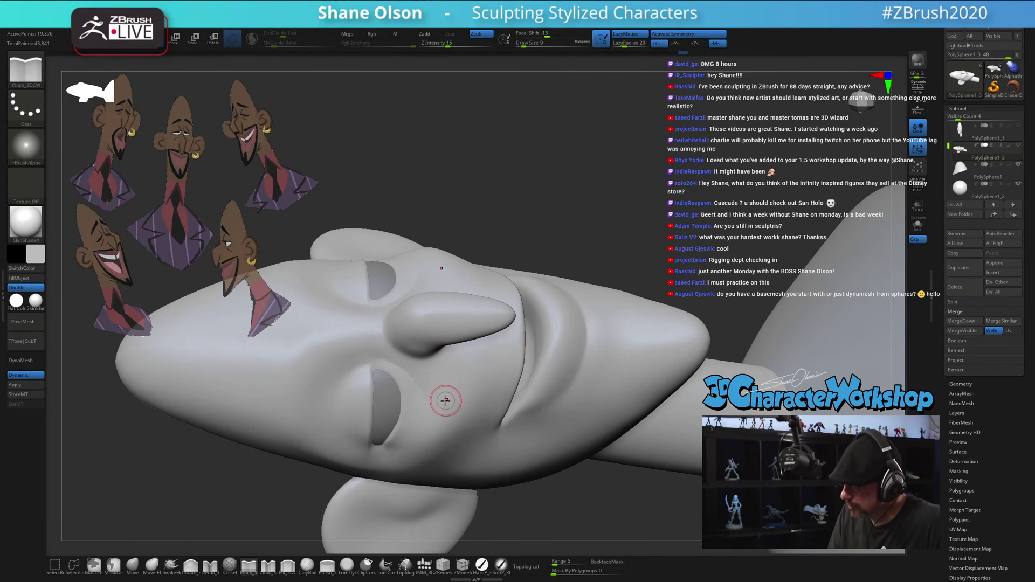
right_drag(446, 397, 399, 377)
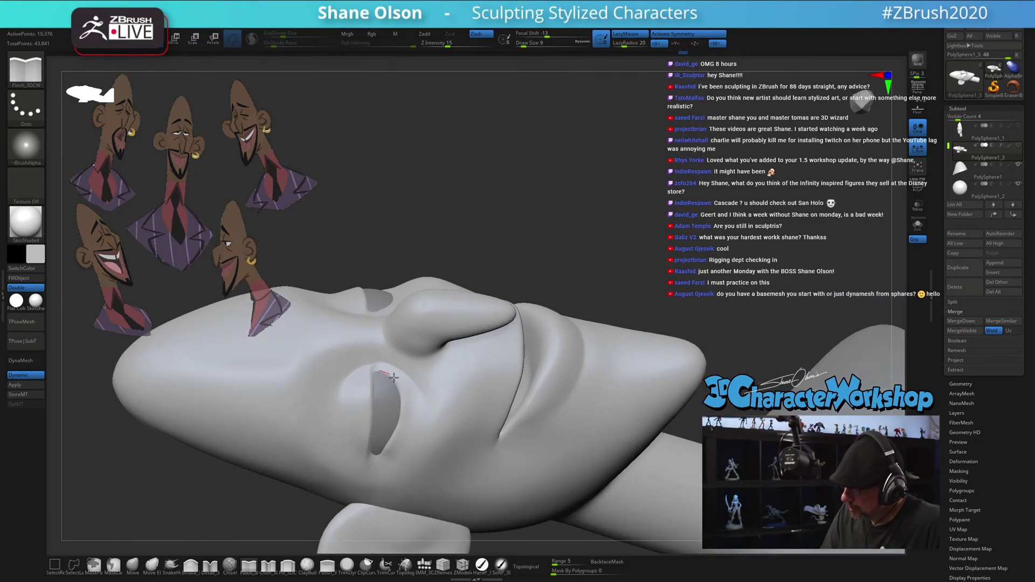
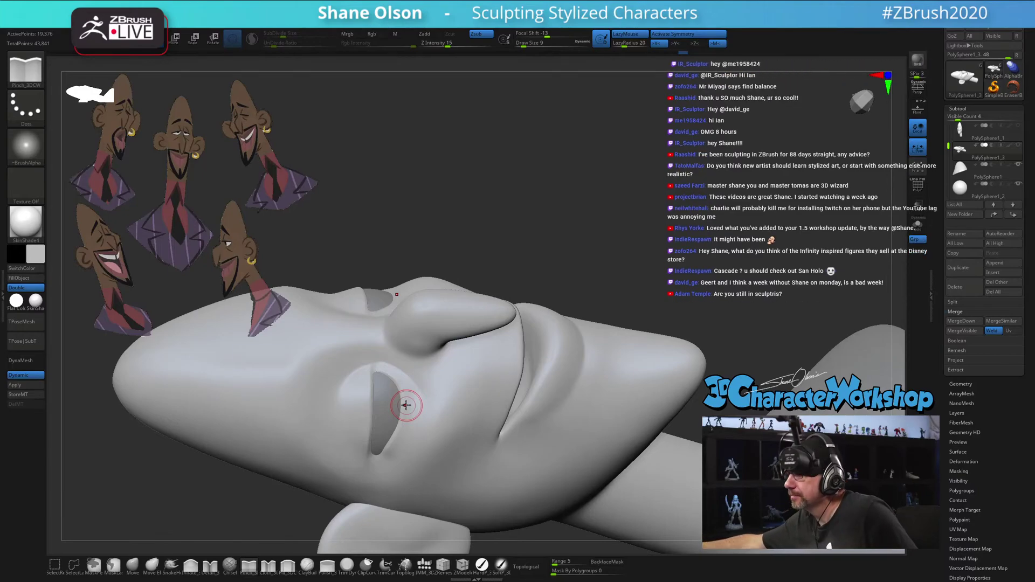
Reshape the eyelids and the outer eye corner with the Move brush at draw sizes 11 and 14 using Topological masking
mouse_move(561, 416)
right_down()
mouse_move(559, 439)
mouse_move(549, 416)
mouse_move(565, 433)
mouse_move(485, 418)
mouse_move(475, 432)
mouse_move(464, 426)
mouse_move(468, 454)
mouse_move(490, 439)
mouse_move(469, 463)
right_up()
key(shift)
key(b)
key(m)
key(v)
key(s)
drag(468, 461, 471, 462)
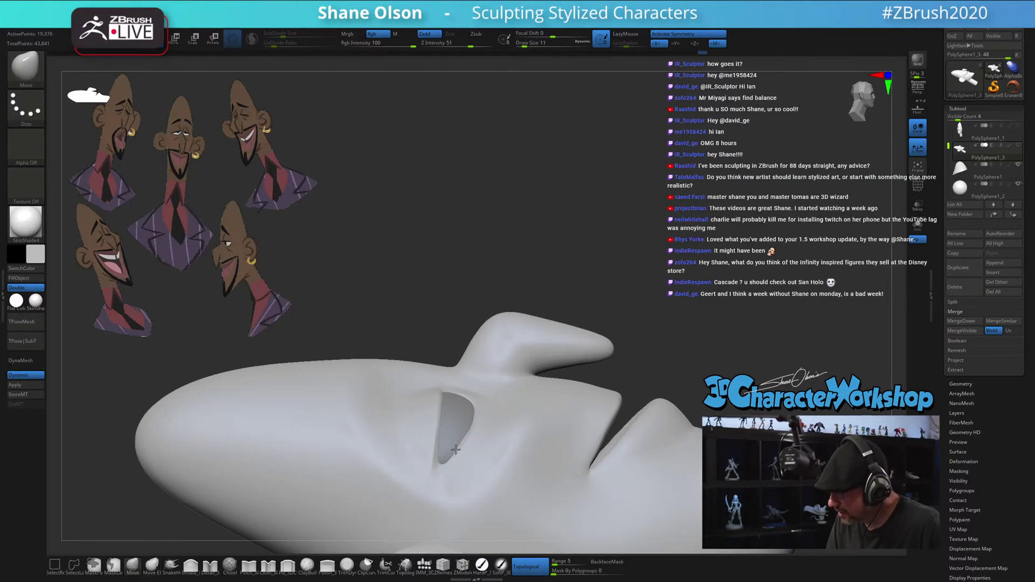
right_drag(511, 462, 515, 428)
key(s)
drag(502, 428, 504, 428)
mouse_move(504, 428)
right_down()
mouse_move(520, 426)
mouse_move(532, 399)
right_up()
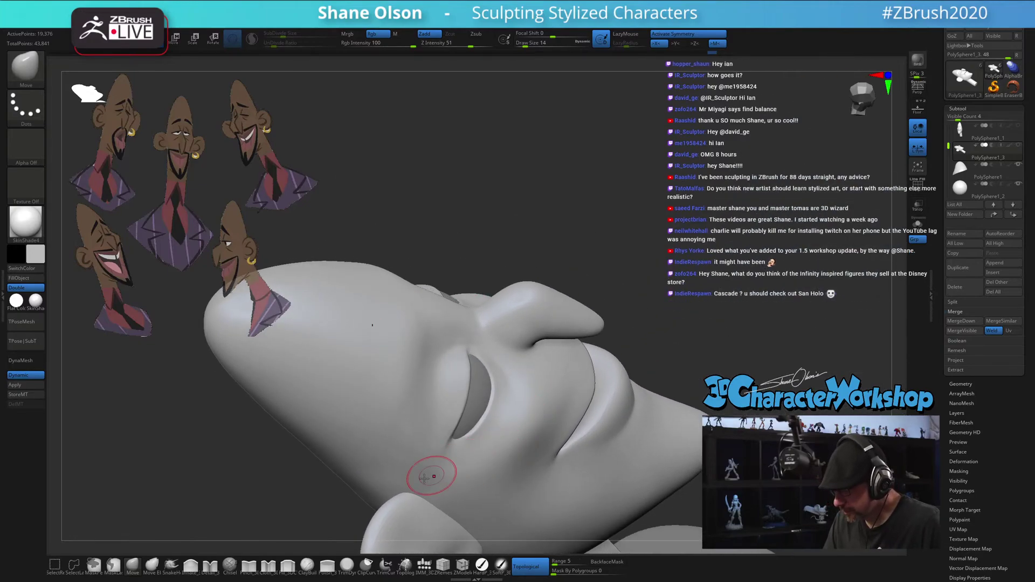
Define the fold beneath the eye with the Pinch brush at draw size 13 and smooth it into the cheek
click(246, 566)
right_drag(505, 342, 510, 395)
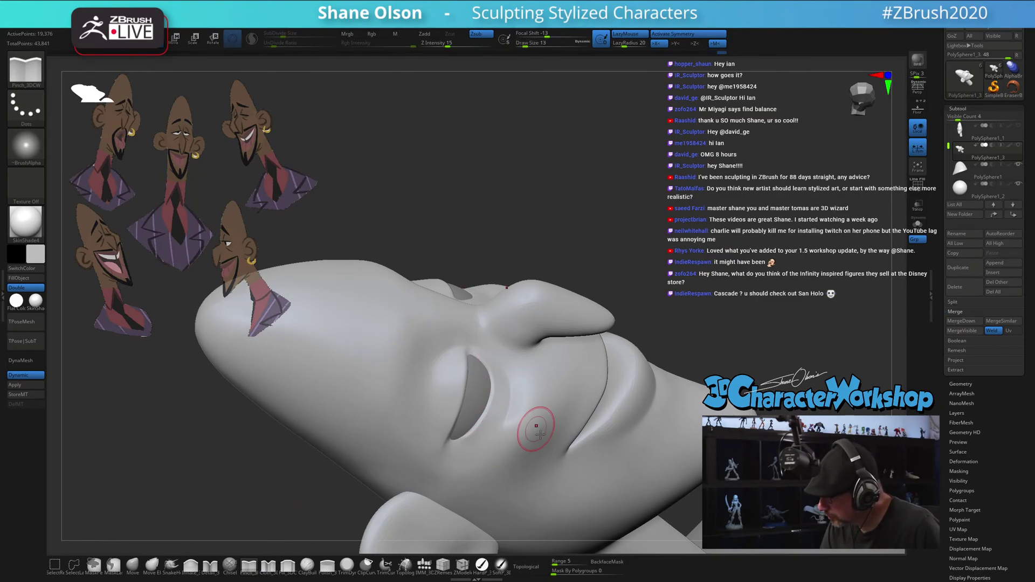
right_drag(541, 435, 508, 424)
key(shift)
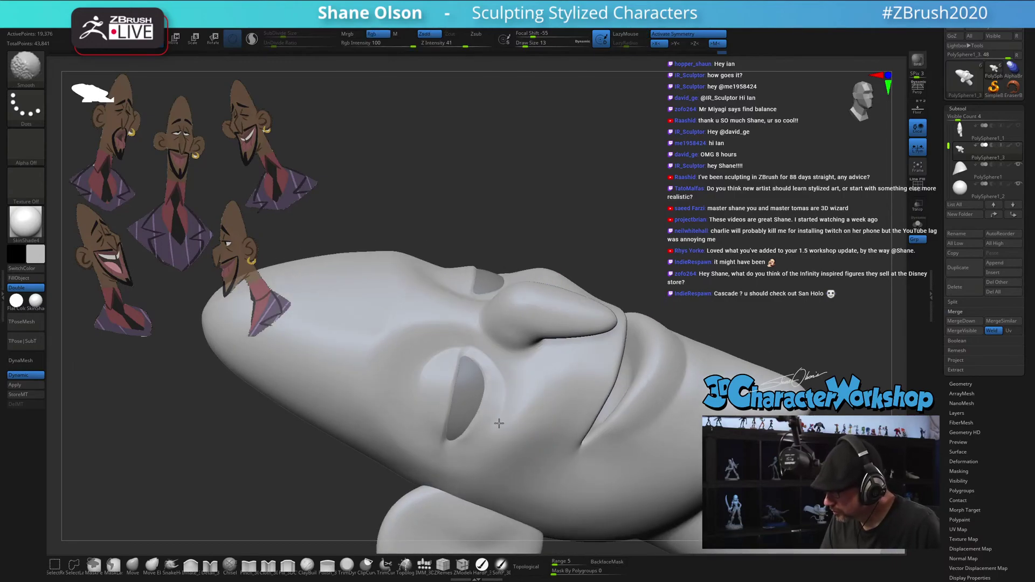
ctrl+right_drag(545, 419, 724, 289)
alt+right_drag(744, 345, 635, 432)
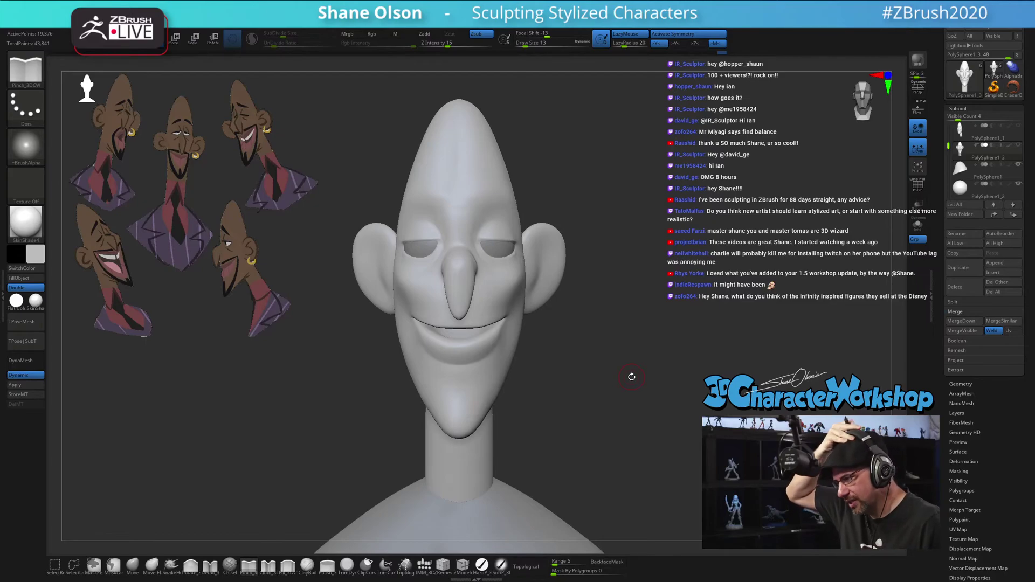
mouse_move(615, 399)
right_down()
mouse_move(612, 386)
mouse_move(608, 397)
mouse_move(623, 385)
mouse_move(540, 217)
right_up()
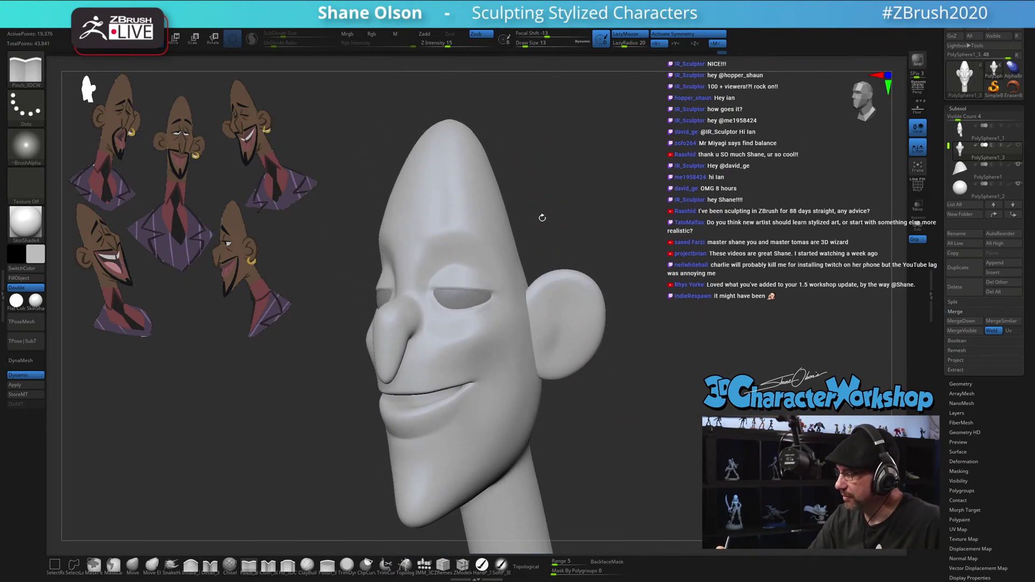
Pinch along the brow ridge toward the temple with the Pinch brush at draw size 20
key(])
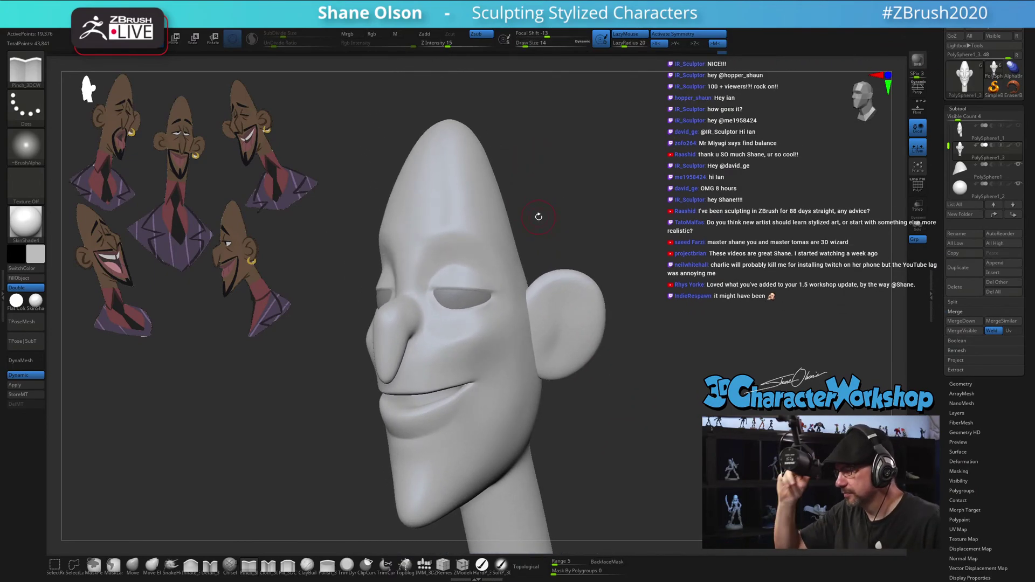
right_drag(536, 189, 453, 212)
key(s)
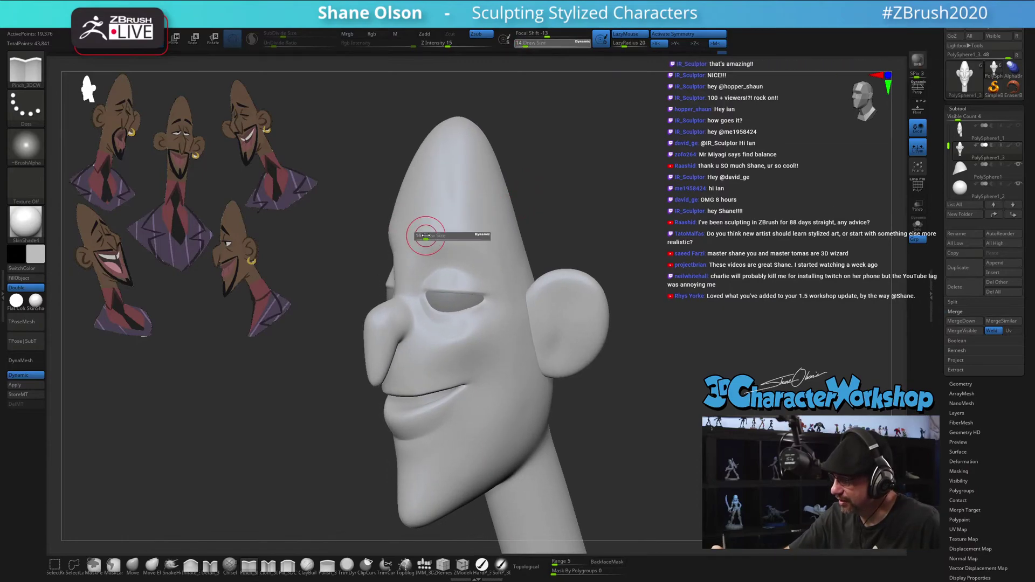
drag(426, 235, 429, 236)
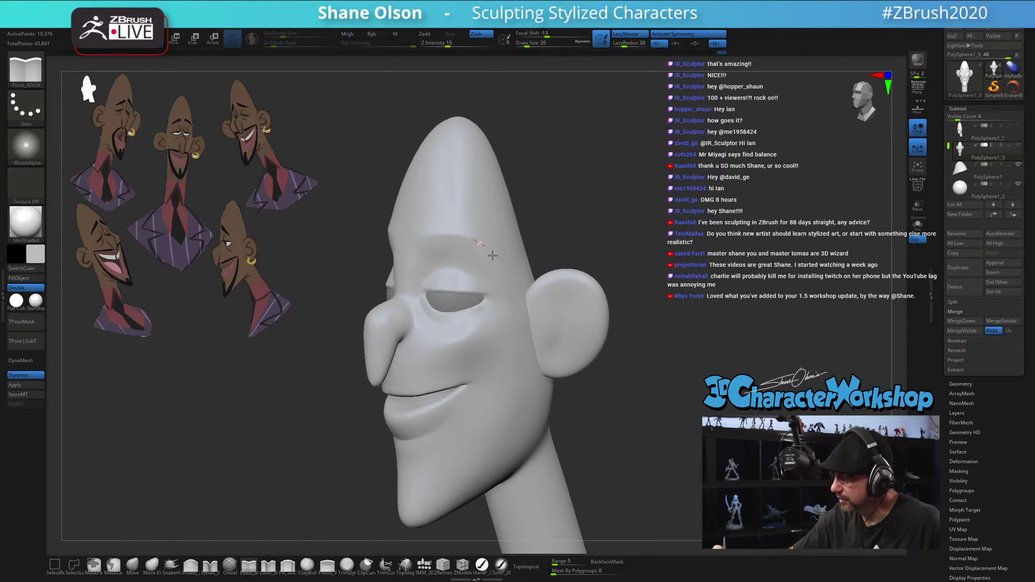
right_drag(525, 320, 570, 351)
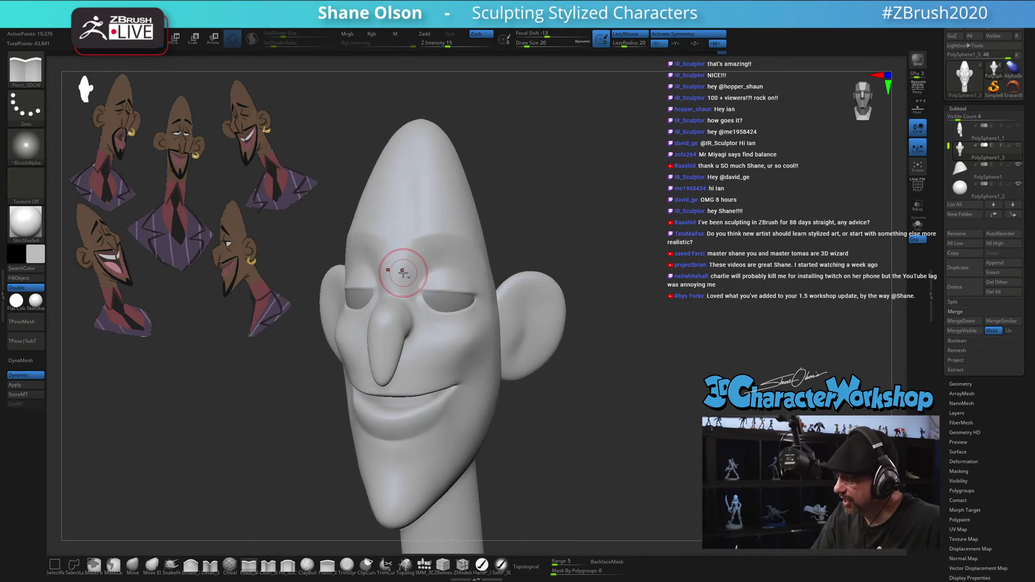
Smooth the brow ridge and the area between the brows at draw size 14
mouse_move(580, 389)
right_down()
mouse_move(545, 391)
mouse_move(571, 378)
right_up()
key(s)
drag(515, 235, 513, 235)
key(shift)
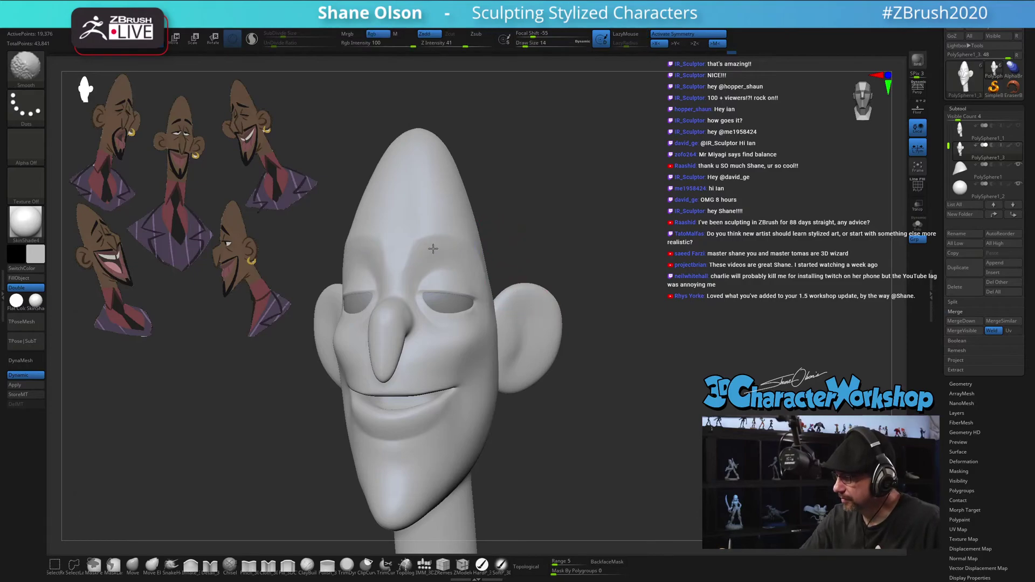
right_drag(557, 291, 506, 280)
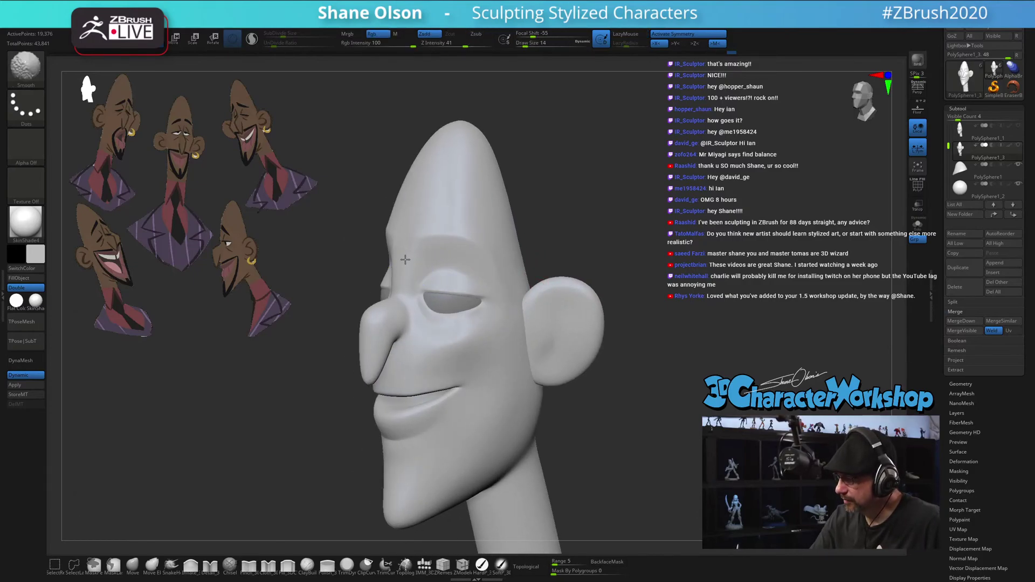
Pinch the brow ridge's outer end down the temple beside the eye at draw size 17
mouse_move(631, 372)
right_down()
mouse_move(683, 374)
mouse_move(638, 387)
right_up()
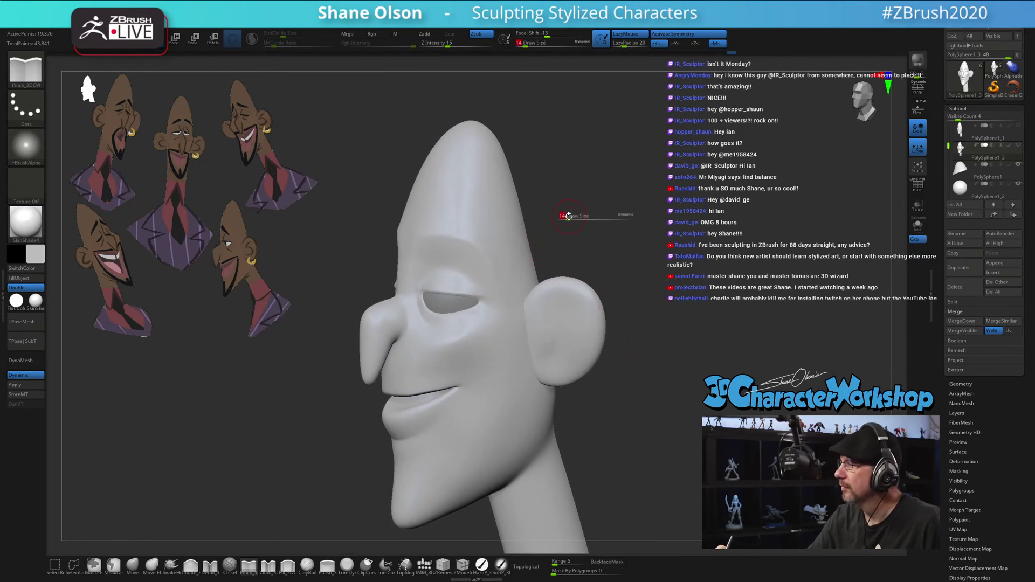
drag(569, 216, 572, 216)
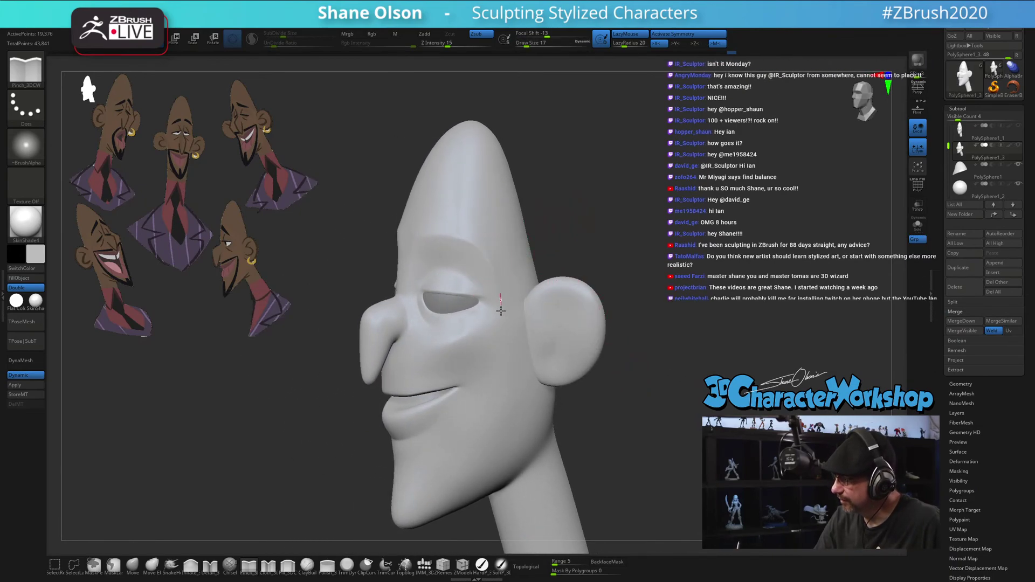
mouse_move(507, 338)
right_down()
mouse_move(655, 424)
mouse_move(608, 437)
right_up()
Reshape the upper eyelid's edge and eye corners with the Move brush at draw size 16
click(132, 566)
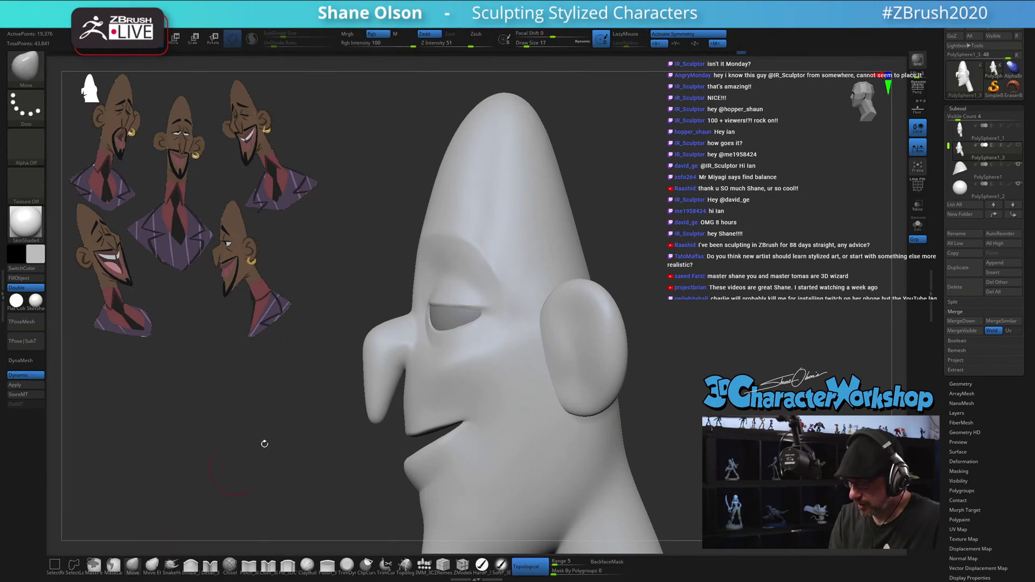
right_drag(265, 444, 378, 431)
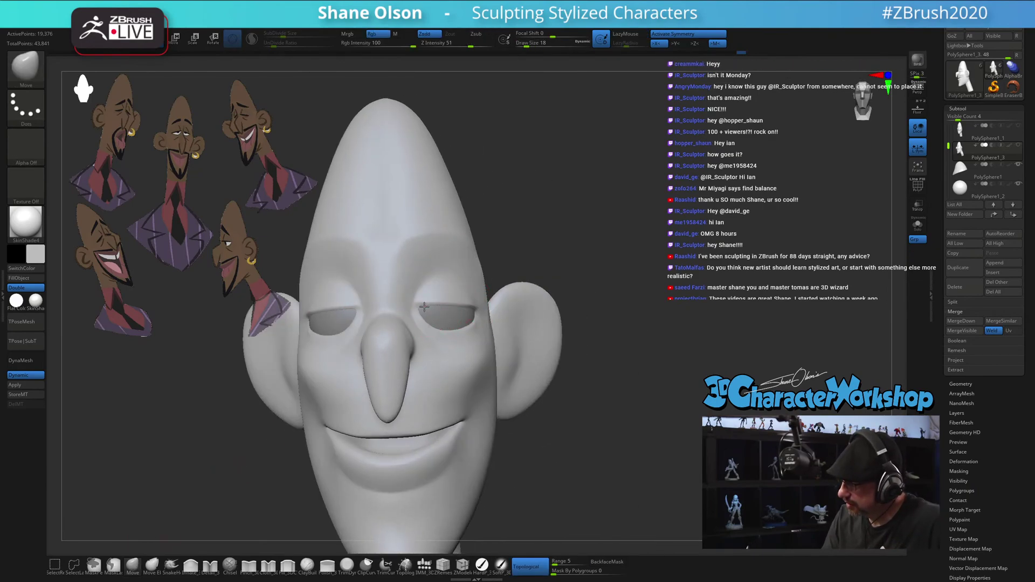
mouse_move(593, 366)
right_down()
mouse_move(458, 356)
mouse_move(461, 326)
mouse_move(414, 312)
mouse_move(442, 322)
mouse_move(431, 372)
right_up()
key(s)
drag(424, 303, 418, 302)
mouse_move(421, 298)
right_down()
mouse_move(408, 281)
mouse_move(446, 300)
mouse_move(474, 282)
right_up()
drag(476, 285, 478, 285)
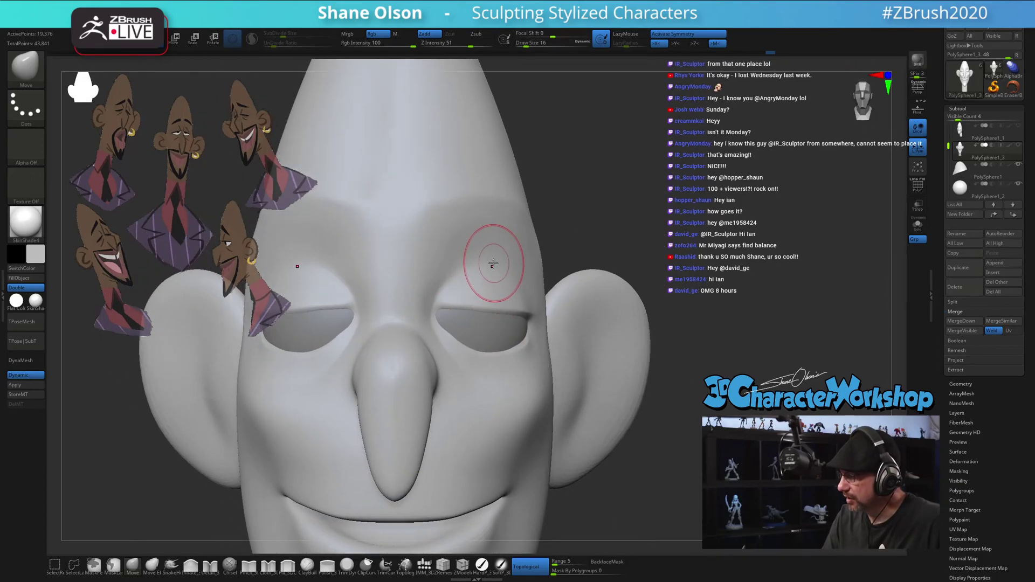
Adjust the area between eyelid and brow with the Move brush at draw sizes 20 and 18, and smooth it
right_drag(492, 264, 488, 263)
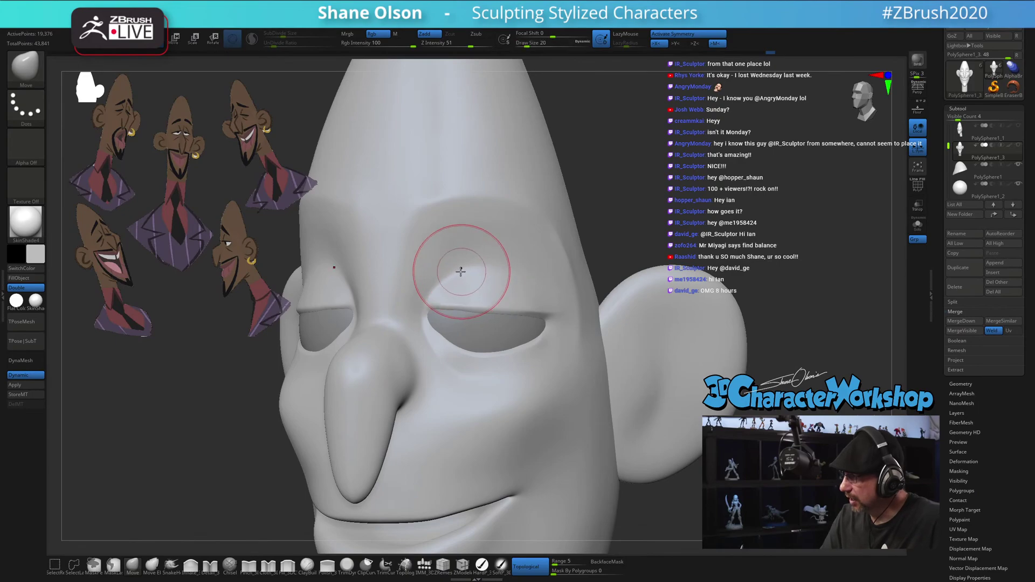
mouse_move(459, 243)
right_down()
mouse_move(469, 248)
mouse_move(458, 266)
right_up()
key(s)
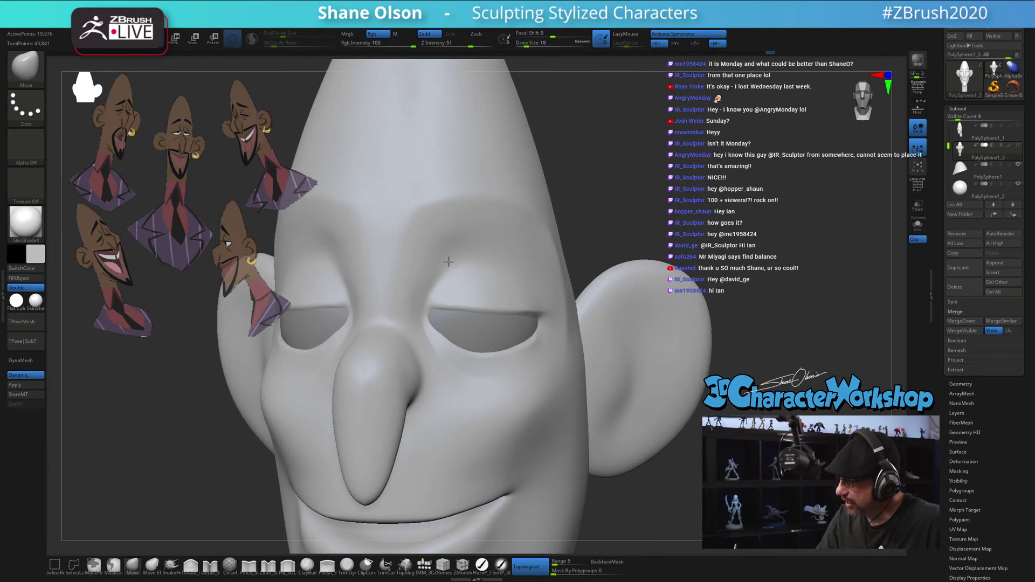
mouse_move(466, 243)
right_down()
mouse_move(488, 257)
mouse_move(583, 250)
right_up()
key(s)
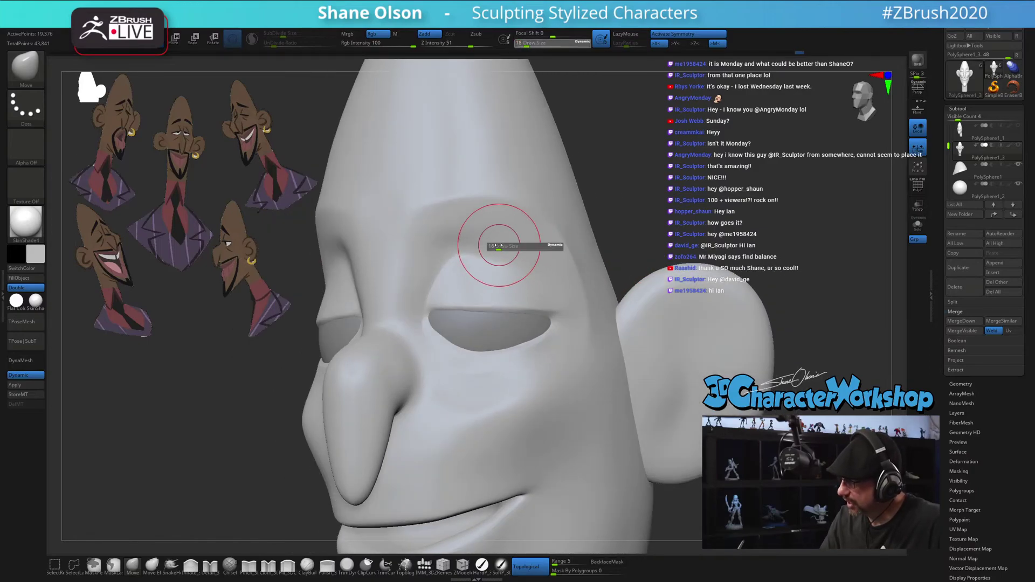
shift+drag(454, 238, 506, 280)
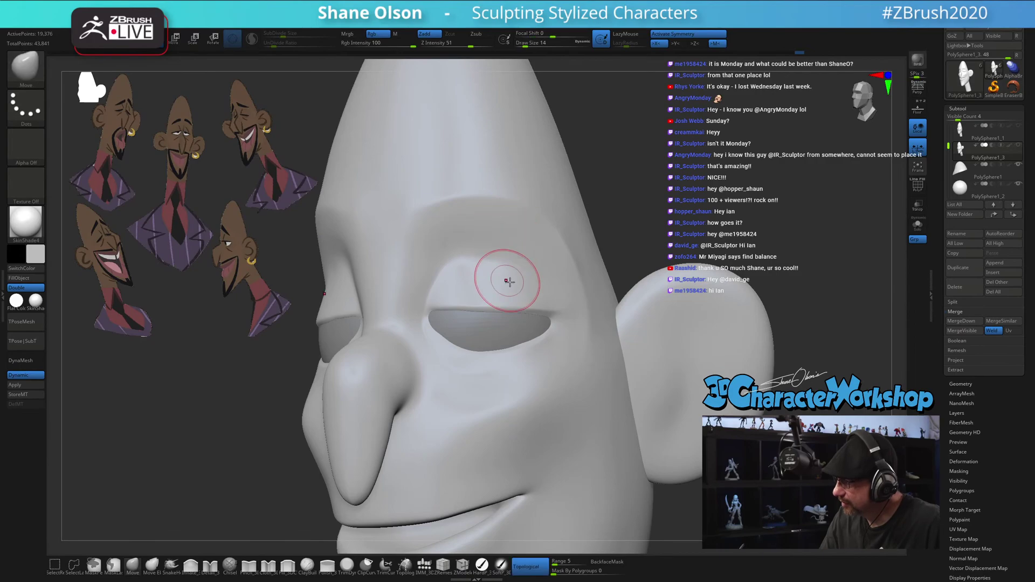
mouse_move(507, 280)
right_down()
mouse_move(520, 273)
mouse_move(461, 270)
right_up()
Crease the fold above the upper eyelid from the inner corner outward with the Pinch brush at draw size 11
click(248, 566)
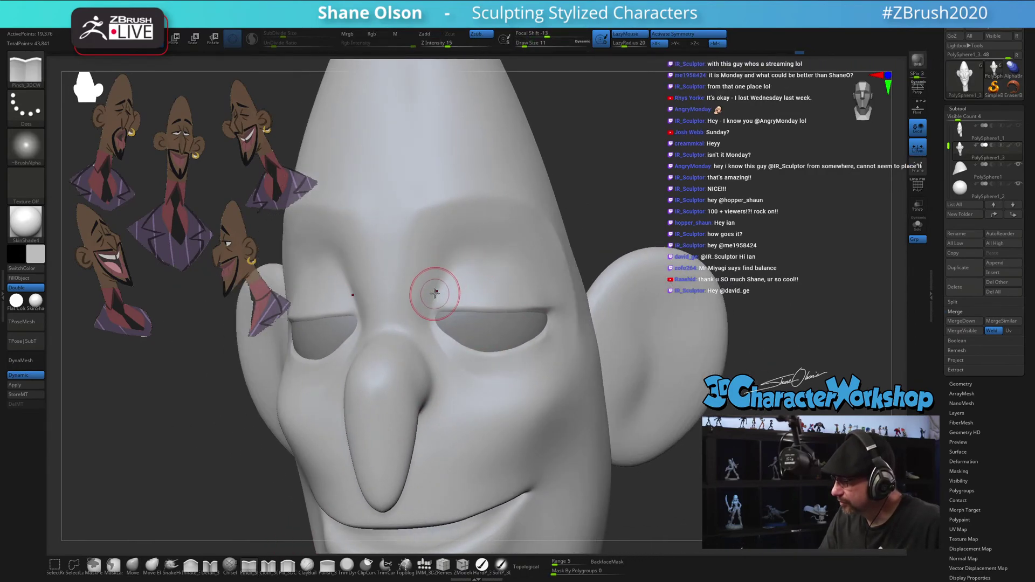
right_drag(573, 308, 566, 297)
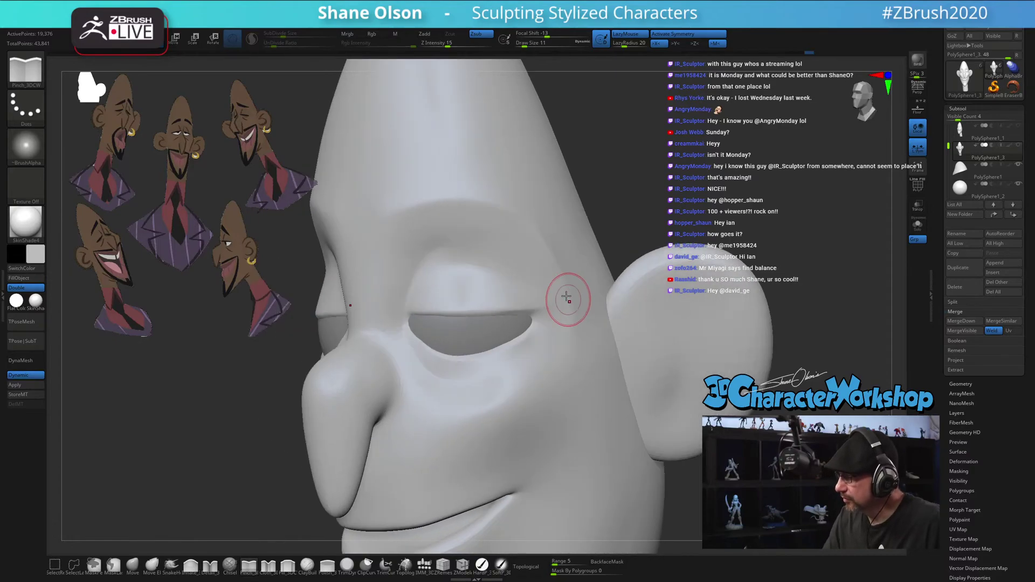
drag(419, 270, 435, 249)
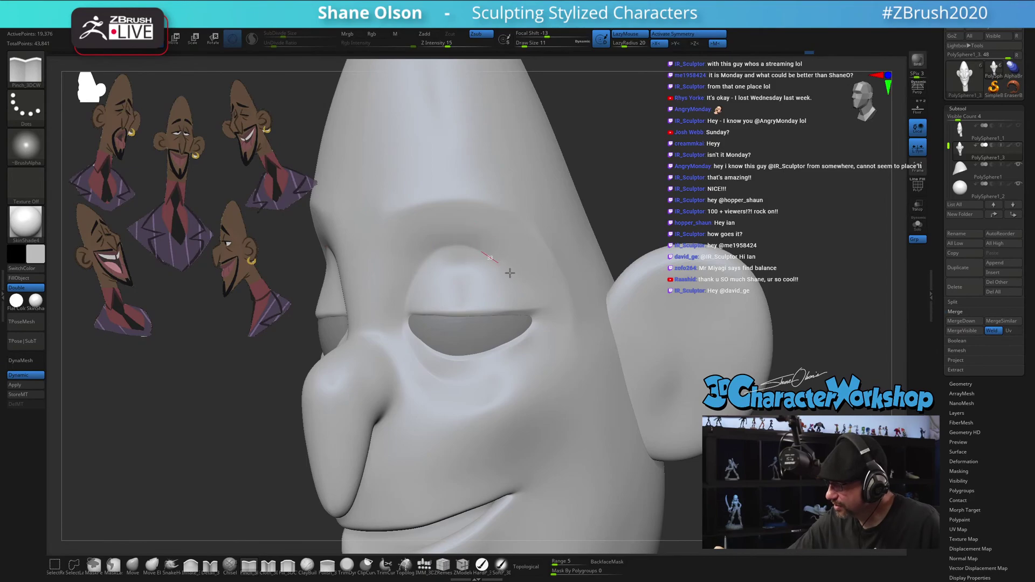
Sharpen the crease around the upper eyelid, from the inner corner over the top to the outer corner, with Pinch brush strokes
shift+right_drag(493, 277, 460, 284)
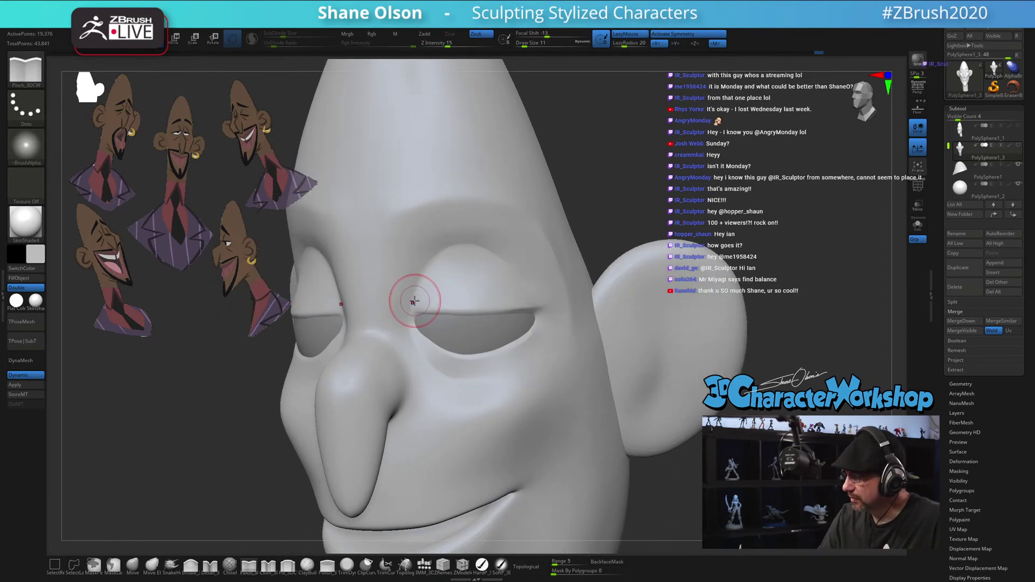
drag(414, 301, 428, 263)
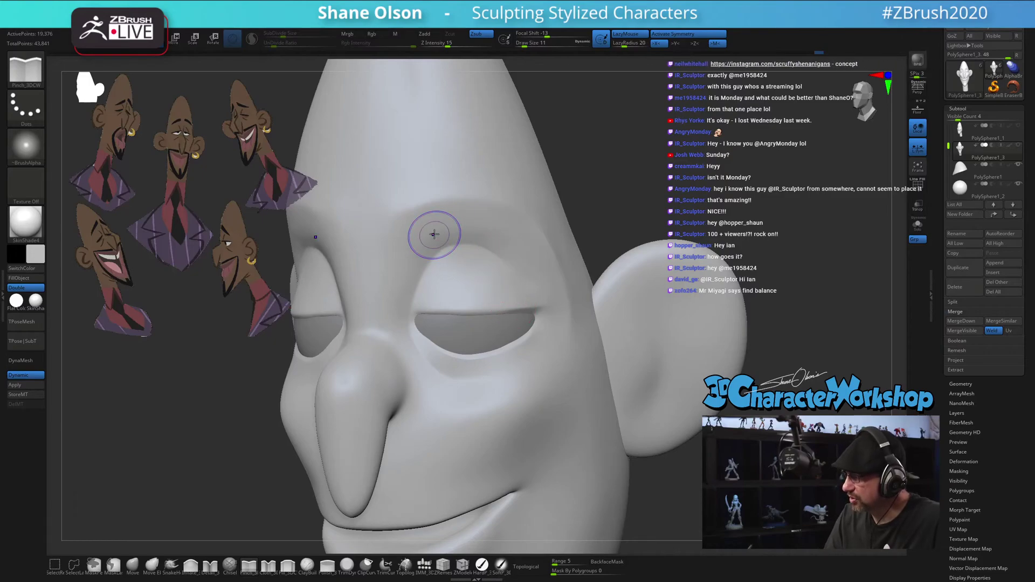
key(shift)
right_drag(546, 277, 534, 268)
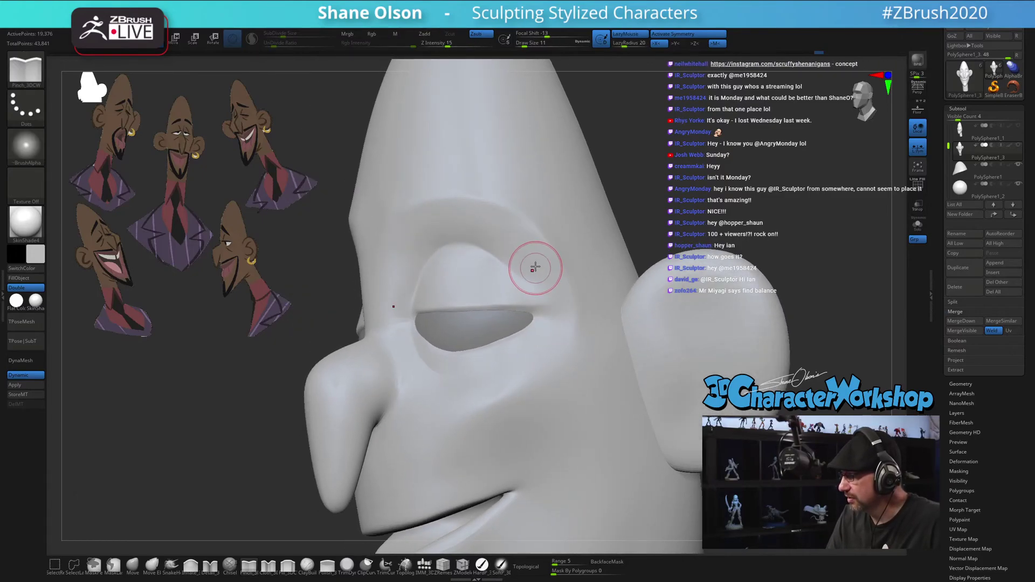
drag(435, 259, 439, 249)
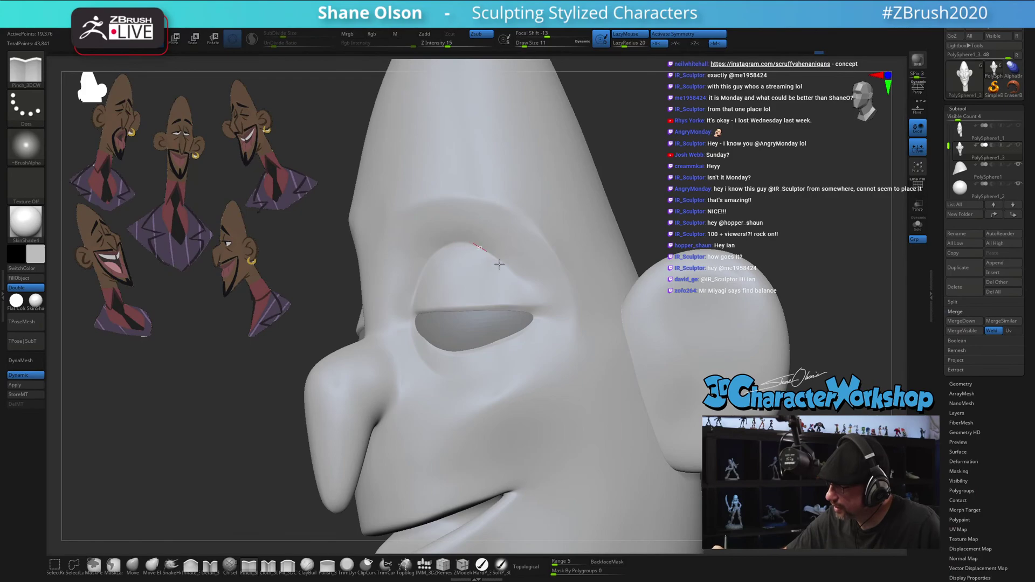
drag(524, 289, 554, 313)
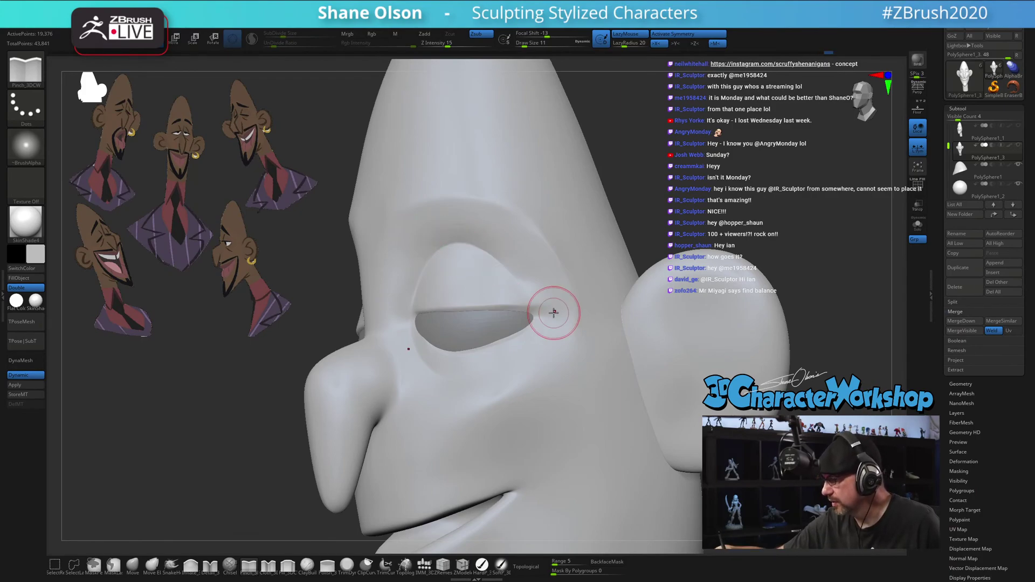
drag(503, 262, 531, 291)
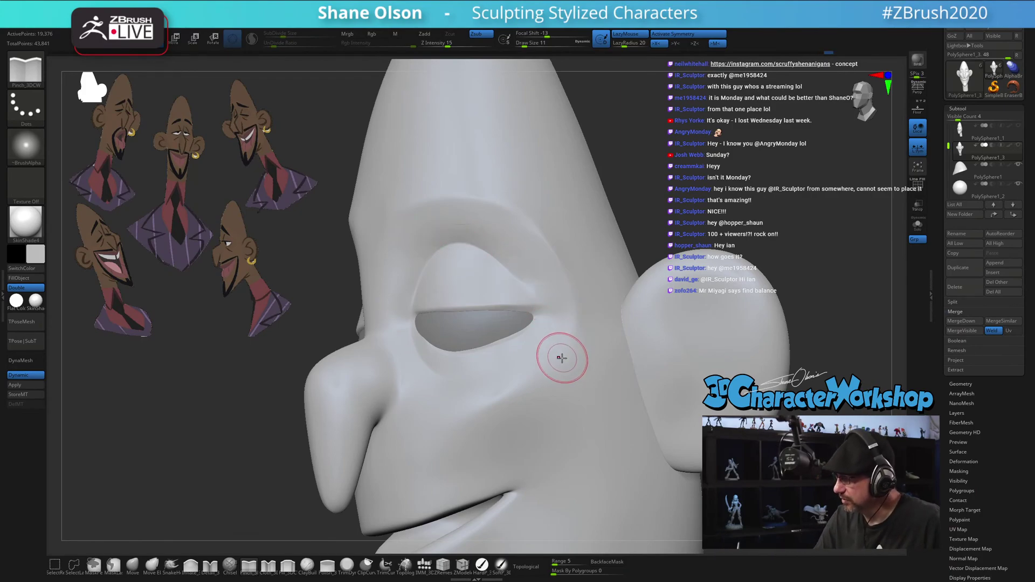
Pinch the crease beneath the lower eyelid, from the side of the nose out towards the cheek
right_drag(559, 358, 525, 365)
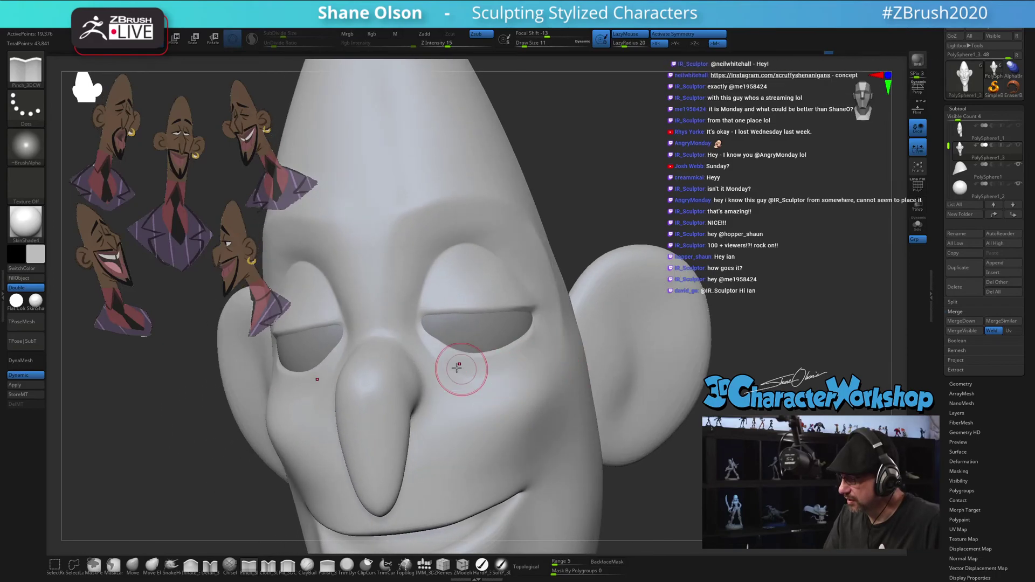
mouse_move(445, 371)
mouse_down()
mouse_move(495, 379)
mouse_move(504, 365)
mouse_up()
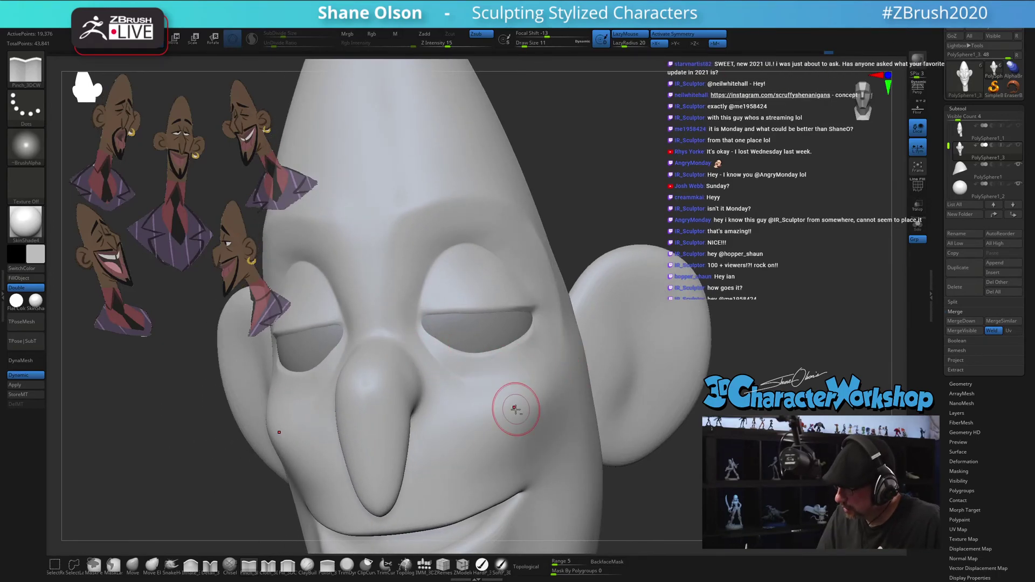
mouse_move(515, 407)
ctrl+right_down()
mouse_move(497, 369)
mouse_move(514, 387)
mouse_move(490, 404)
ctrl+right_up()
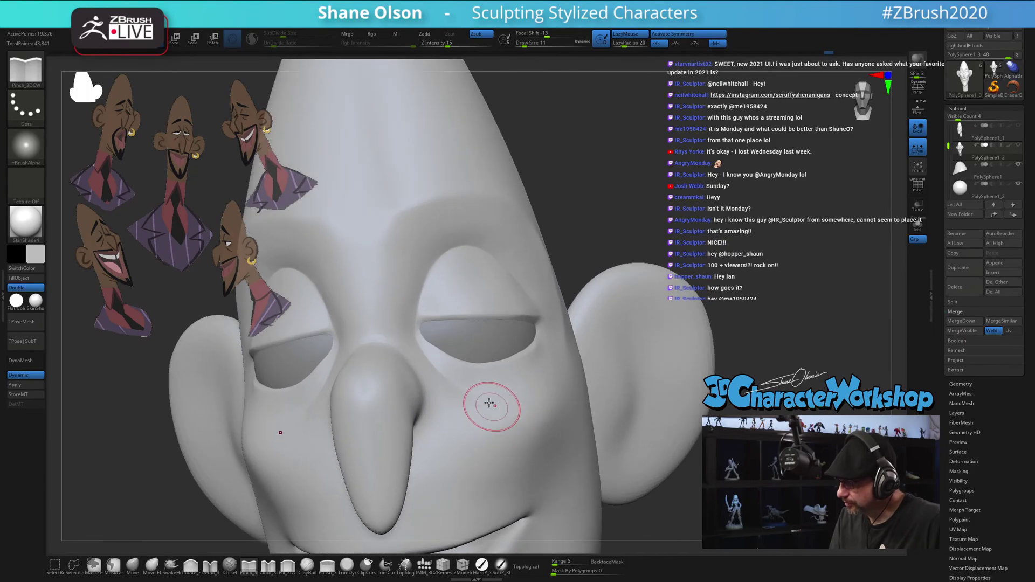
Adjust the contour of the eyelids with the Move brush, raising the draw size to 9 and 14
click(136, 571)
key(s)
drag(430, 343, 422, 332)
key(s)
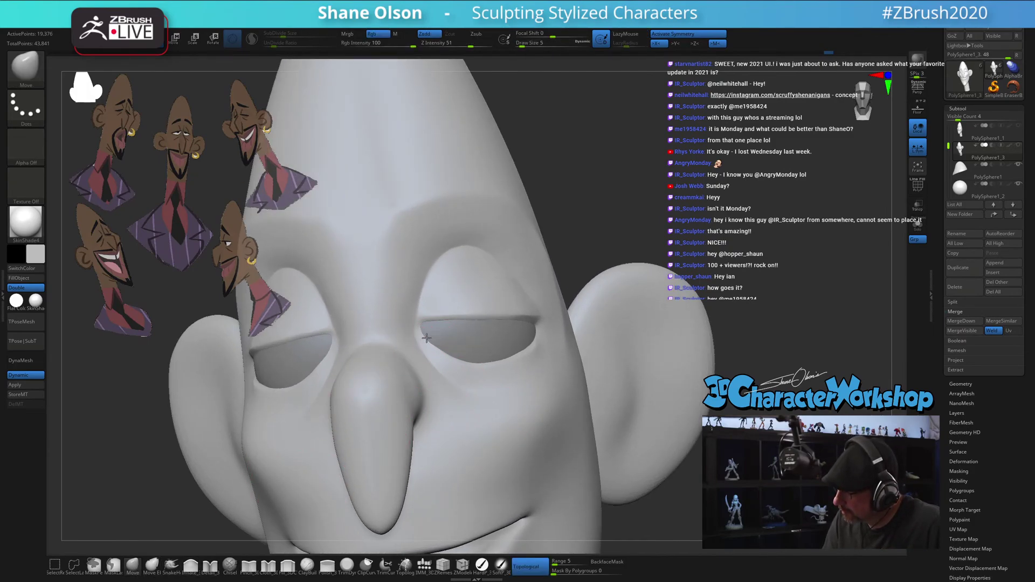
key(bracketright)
key(bracketright)
key(bracketright)
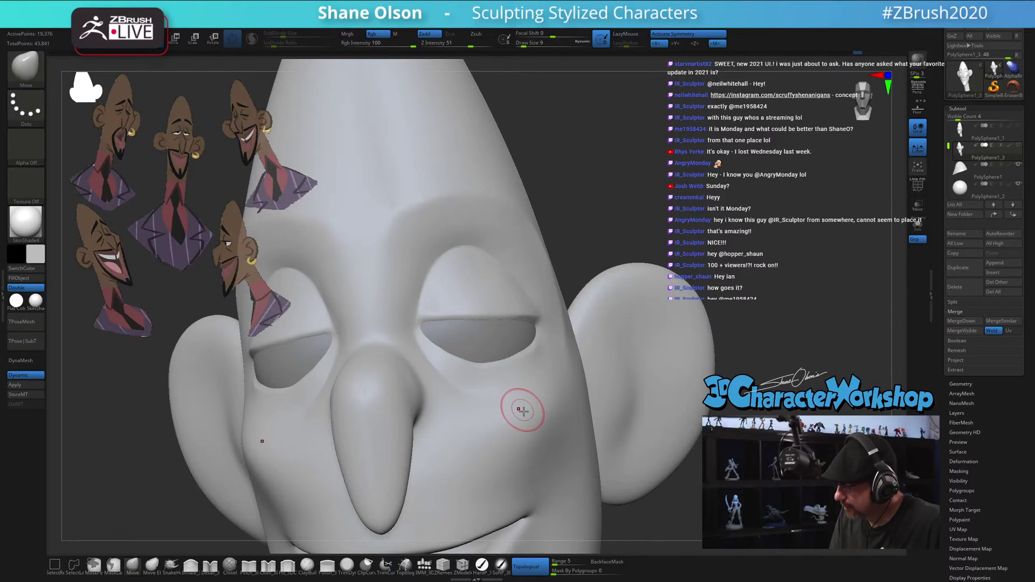
shift+right_drag(521, 412, 526, 411)
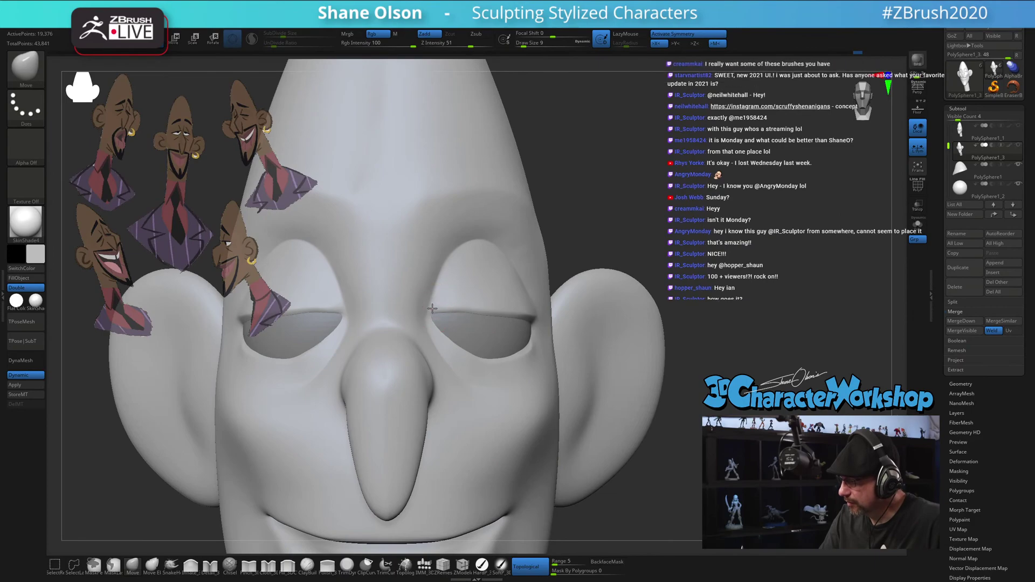
key(s)
drag(469, 306, 464, 305)
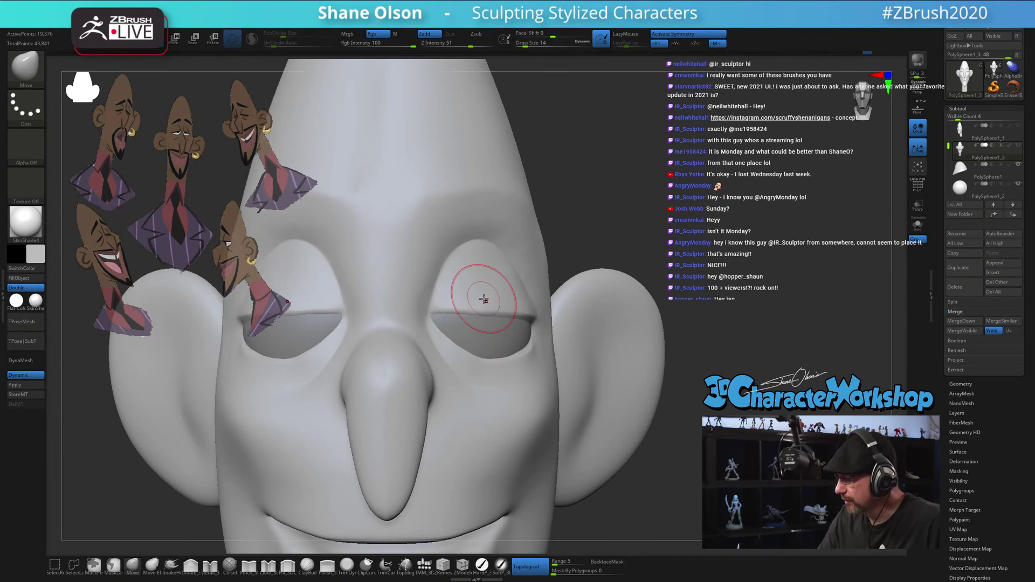
ctrl+right_drag(591, 372, 629, 335)
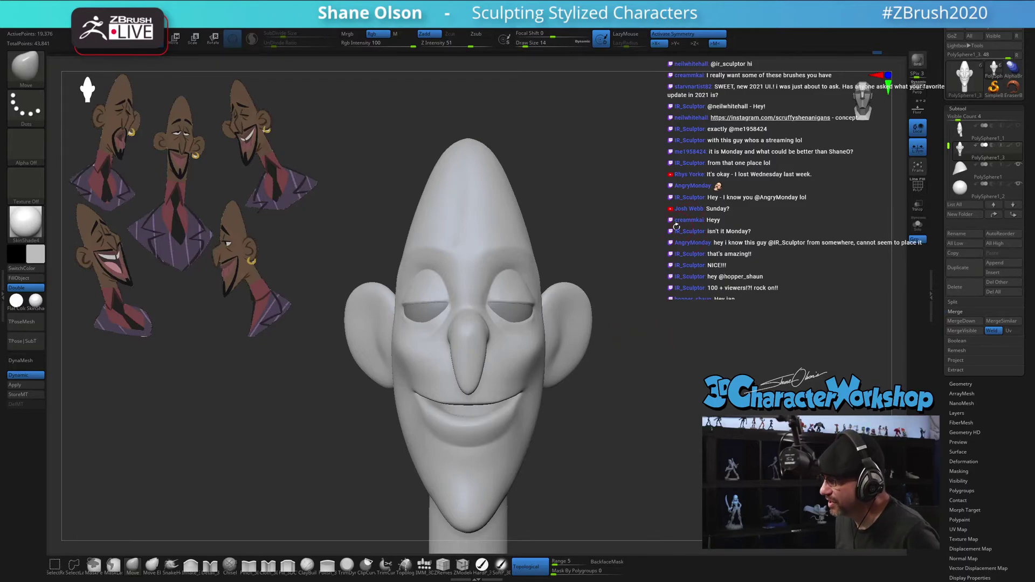
right_drag(649, 244, 618, 232)
key(shift)
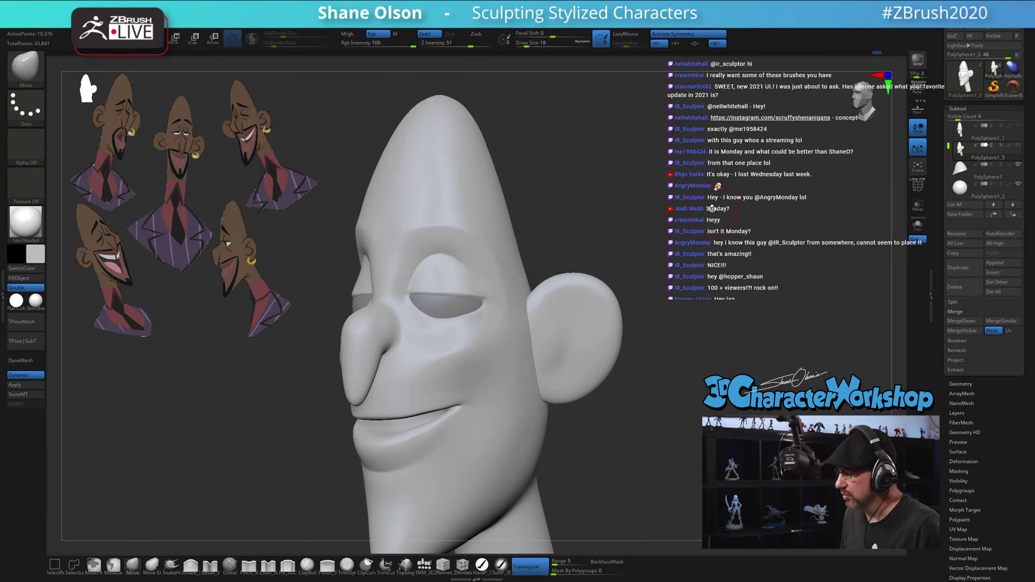
mouse_move(710, 235)
right_down()
mouse_move(555, 245)
mouse_move(582, 242)
mouse_move(559, 212)
mouse_move(535, 232)
mouse_move(548, 223)
right_up()
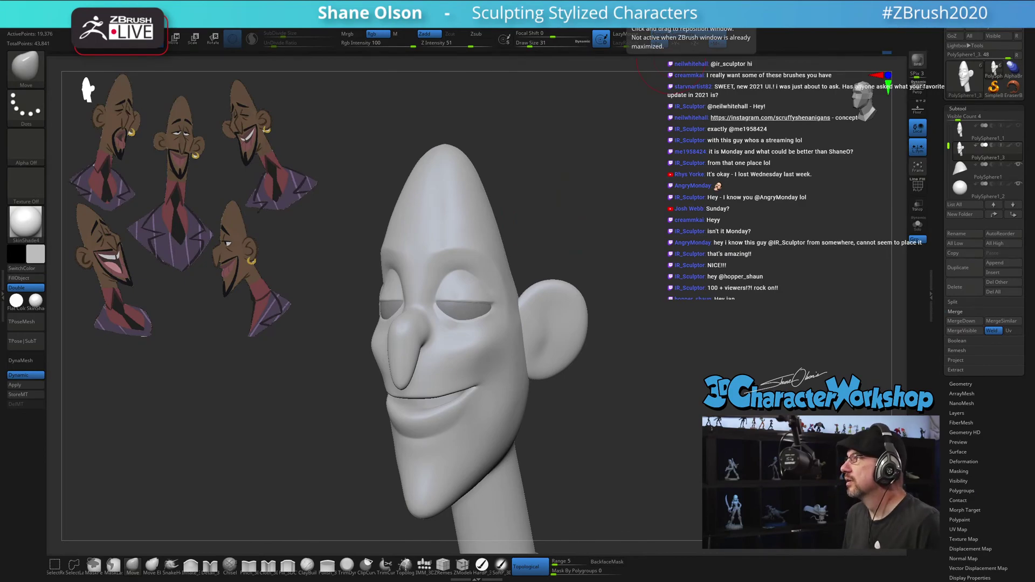
Bring up the Chrome browser maximized and scroll the 3dcharacterworkshop.com page to the free brushes sign-up form
drag(765, 0, 535, 99)
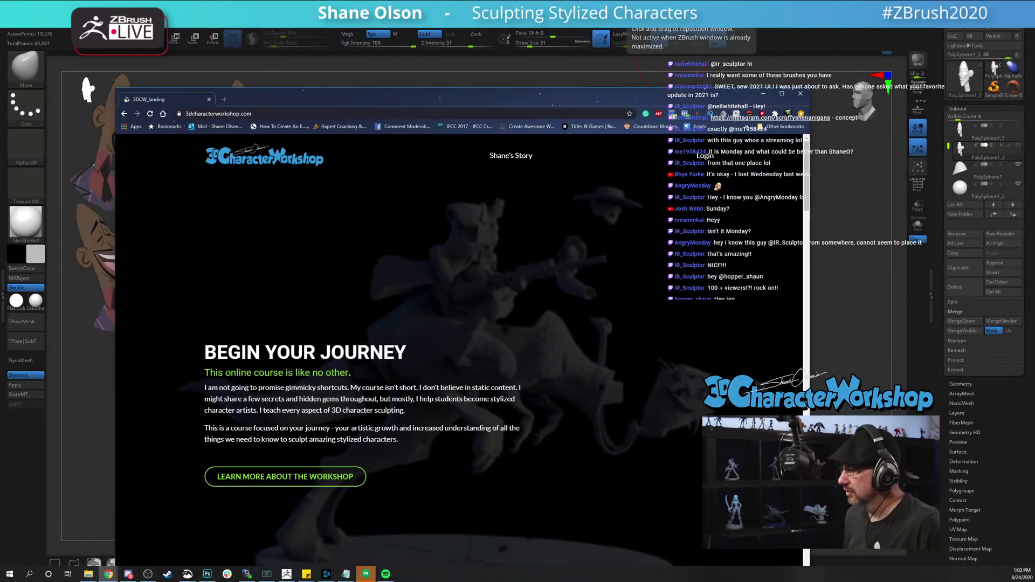
click(781, 94)
scroll(308, 287, down, 10)
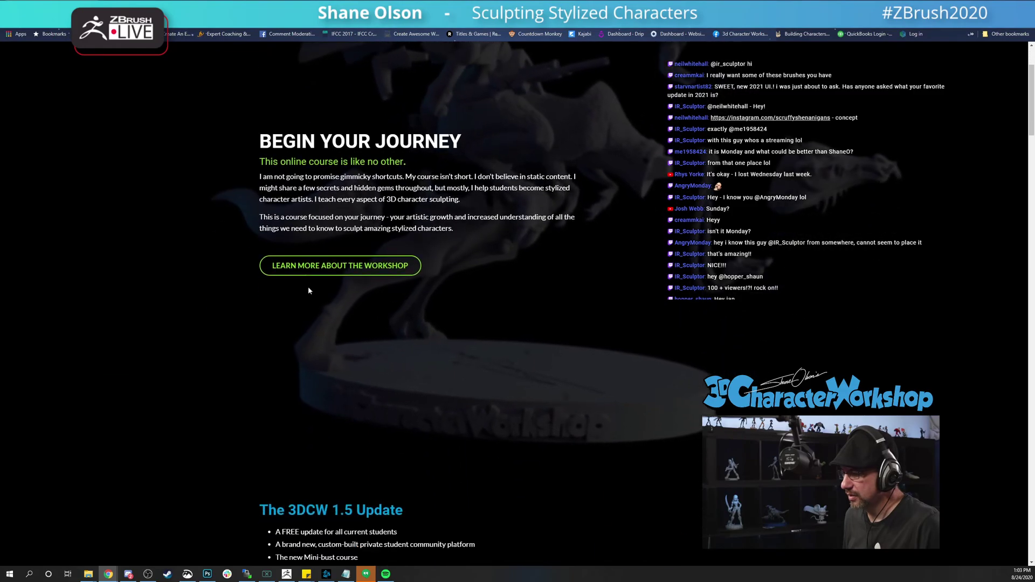
scroll(321, 269, down, 12)
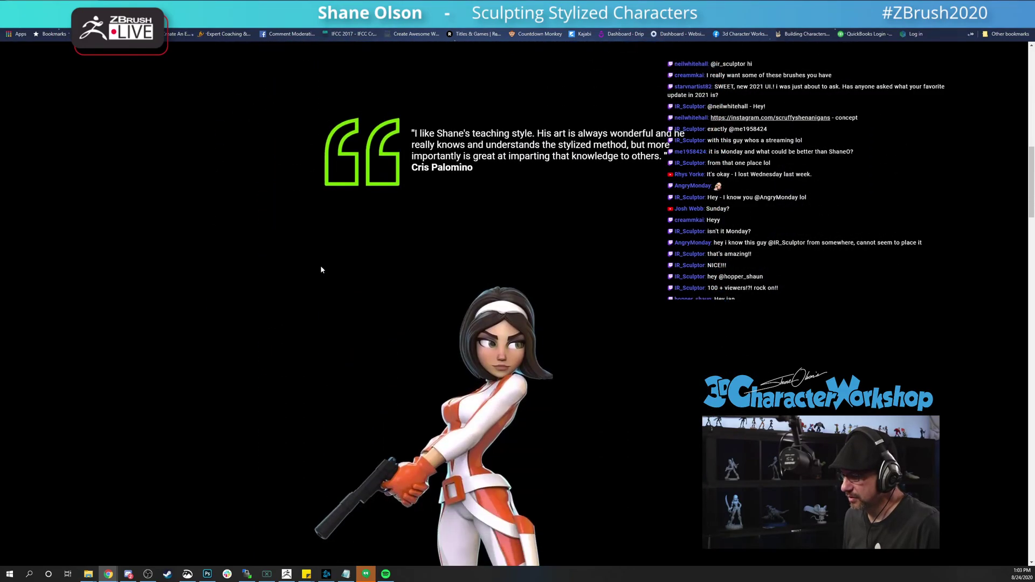
scroll(321, 270, down, 15)
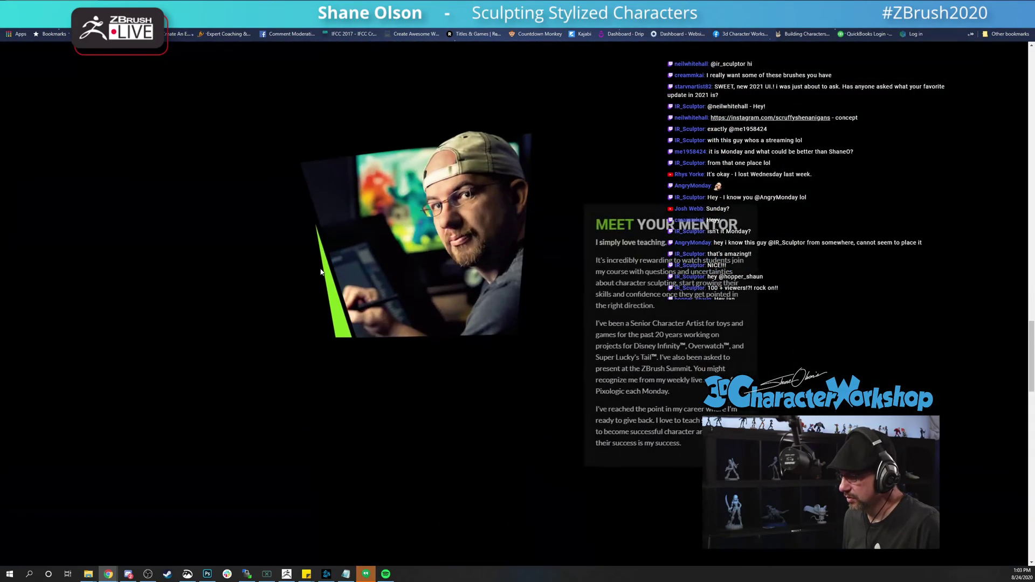
scroll(321, 272, down, 3)
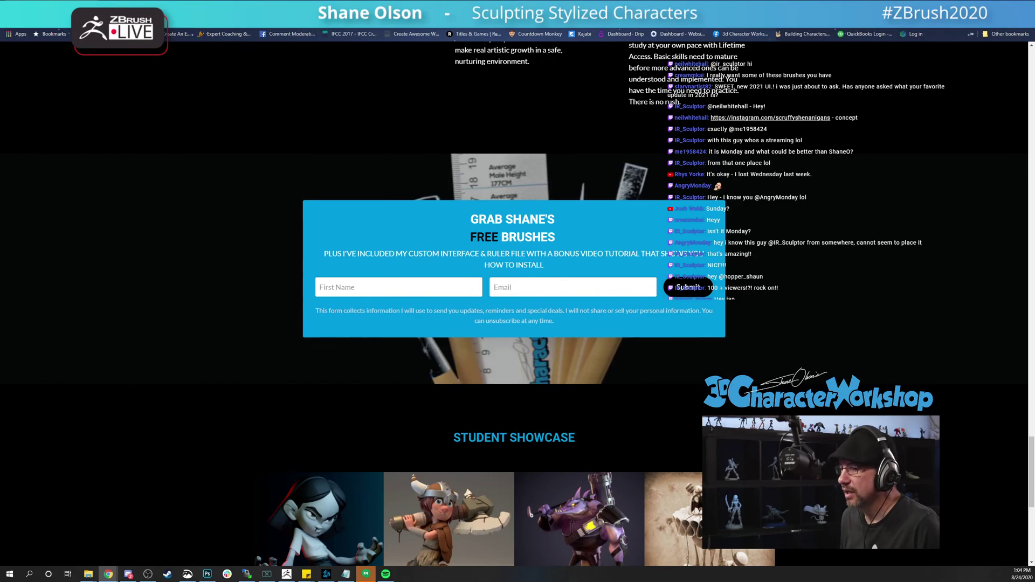
Switch back to ZBrush, reduce the draw size to 16, and examine the whole bust from the side, three-quarter and front
key(alt+Tab)
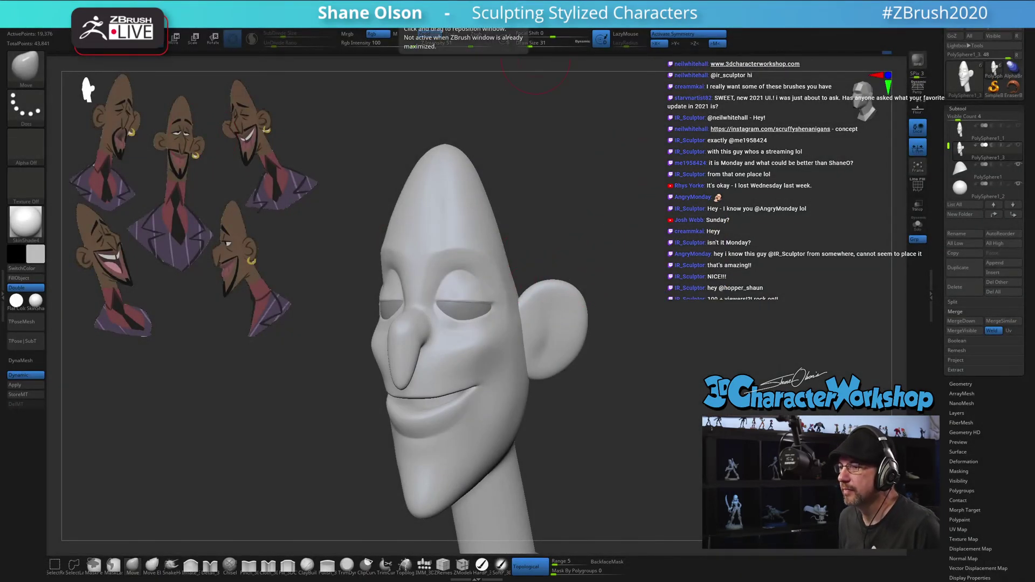
key(super+d)
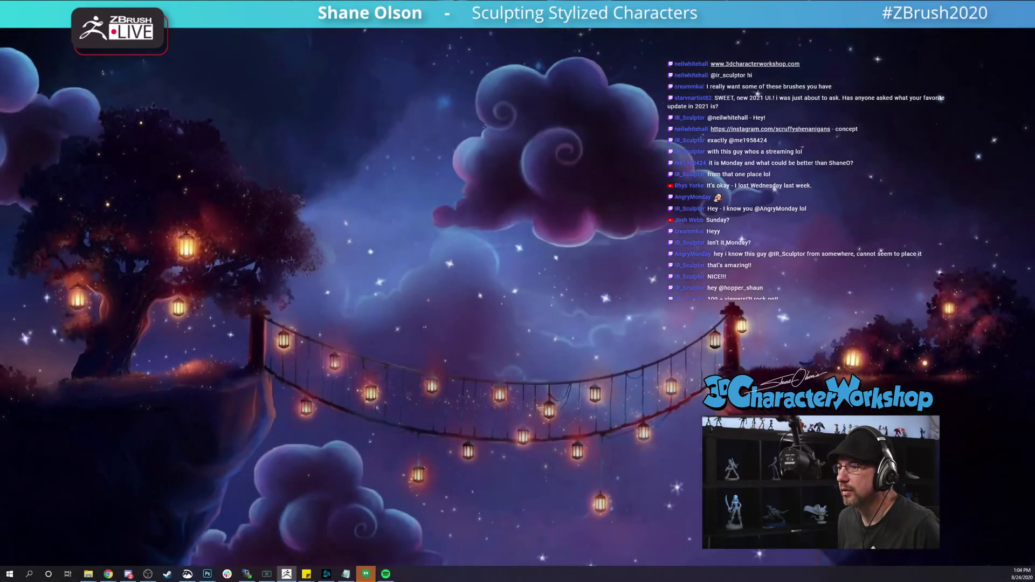
key(super+d)
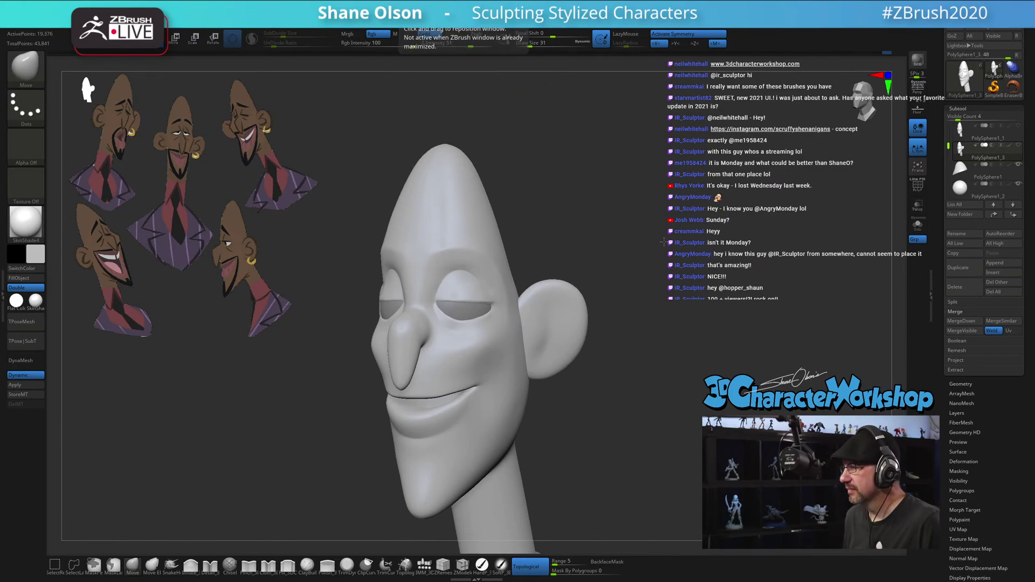
mouse_move(675, 224)
mouse_down()
mouse_move(693, 240)
mouse_move(705, 290)
mouse_move(693, 280)
mouse_up()
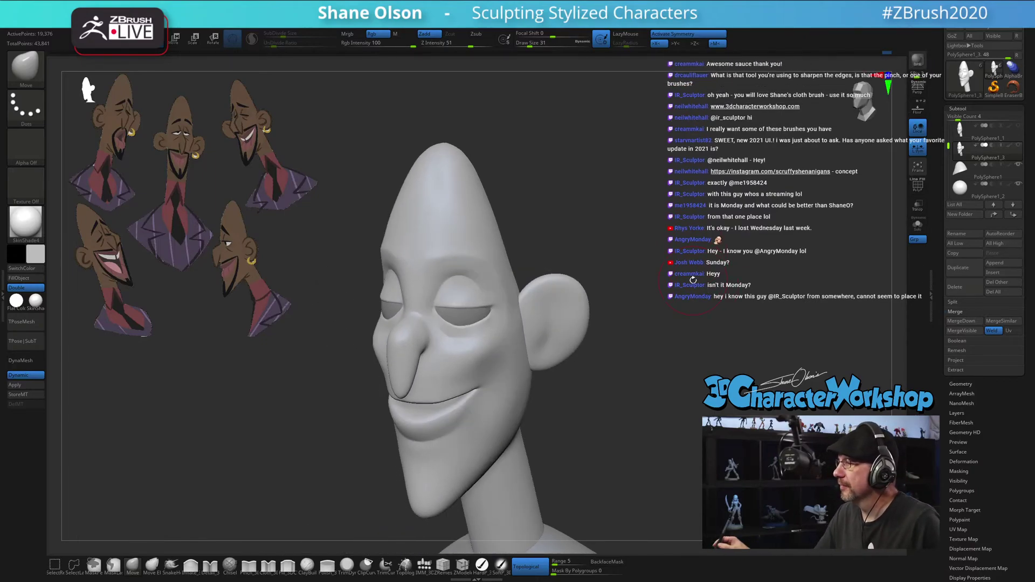
alt+drag(614, 396, 621, 379)
mouse_move(645, 280)
alt+mouse_down()
mouse_move(646, 308)
mouse_move(646, 271)
alt+mouse_up()
key(s)
drag(580, 234, 519, 229)
key(s)
key(shift)
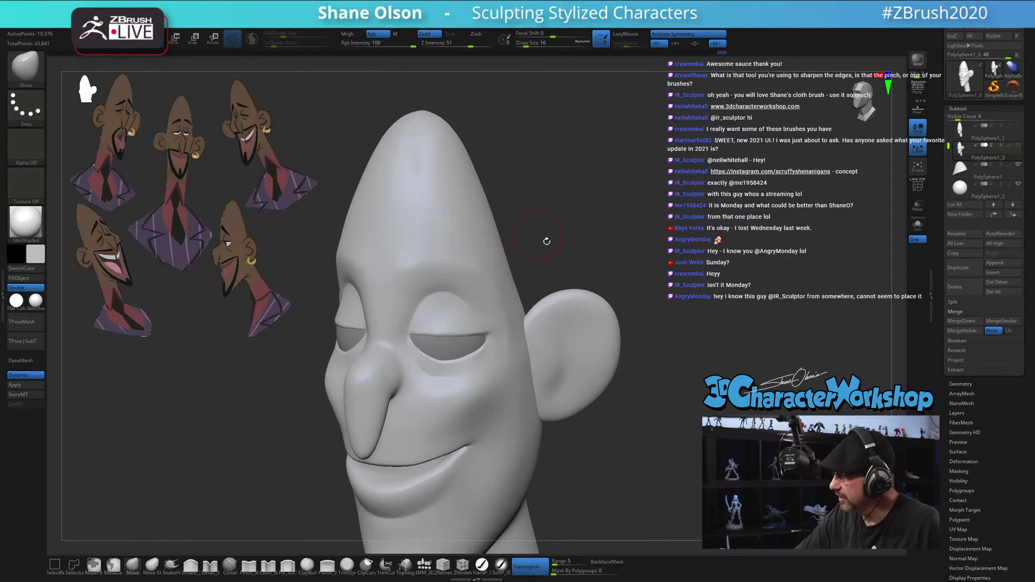
mouse_move(631, 302)
mouse_down()
mouse_move(634, 275)
mouse_move(647, 318)
mouse_move(620, 337)
mouse_move(668, 289)
mouse_move(668, 336)
mouse_move(689, 361)
mouse_up()
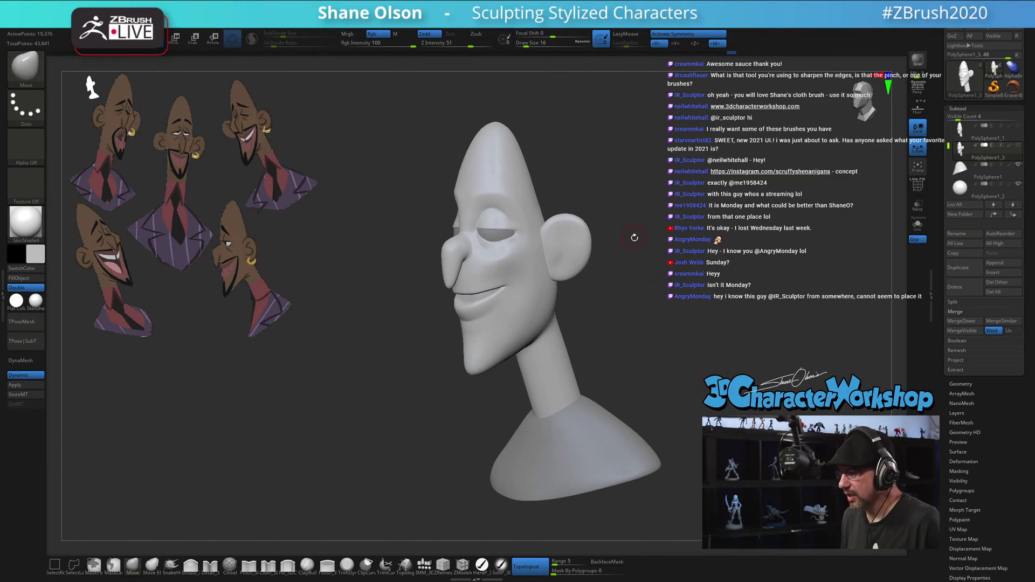
drag(613, 190, 519, 271)
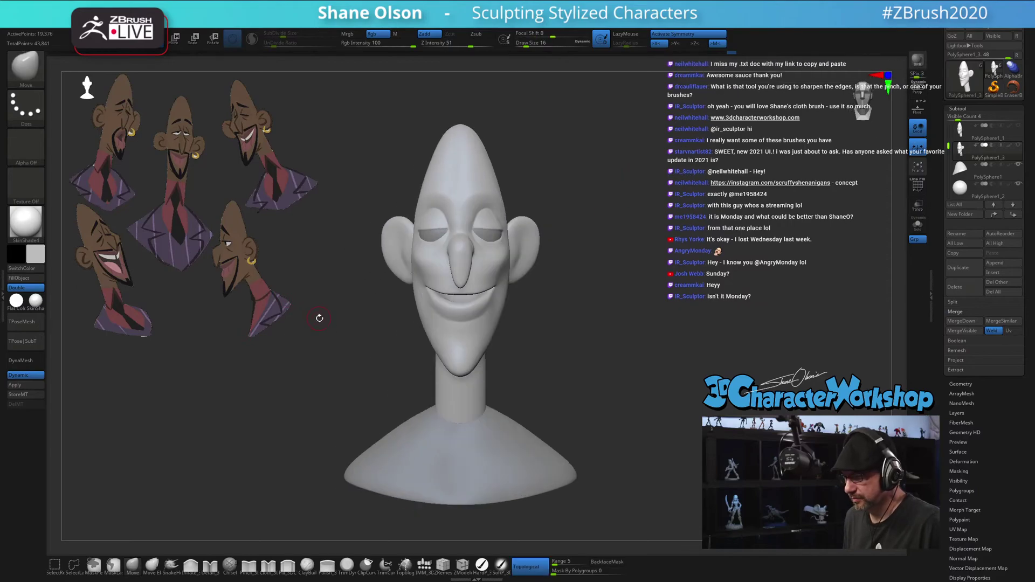
drag(319, 318, 324, 307)
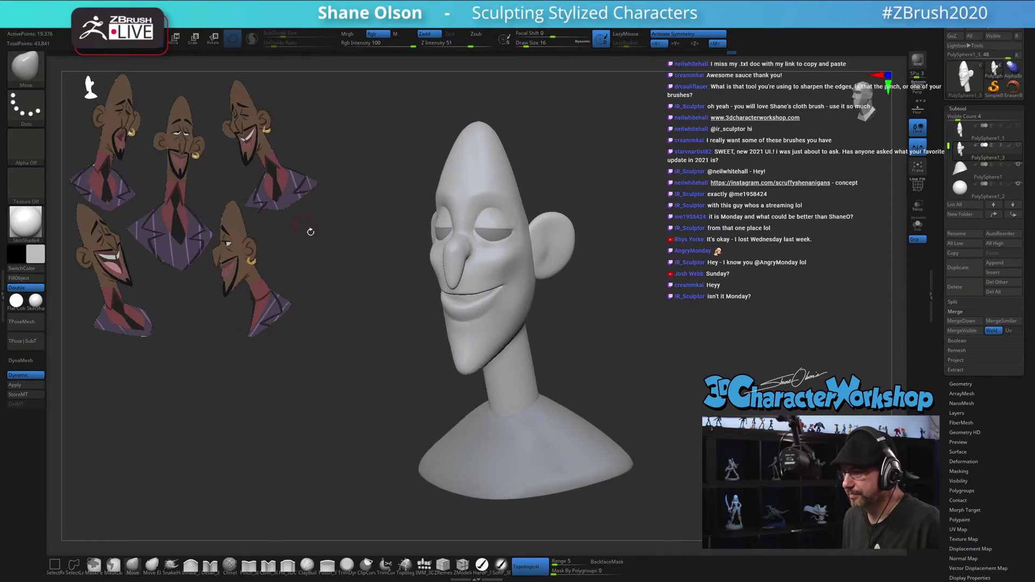
Pick the brown skin tone from the reference art and fill the head with it using the hard paint brush
key(shift+z)
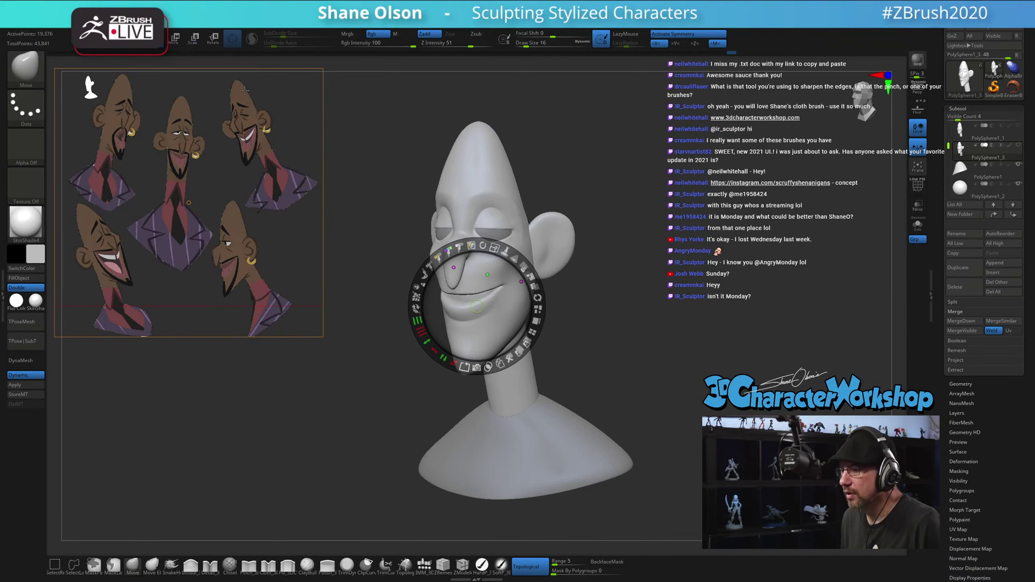
key(c)
key(z)
drag(576, 214, 493, 361)
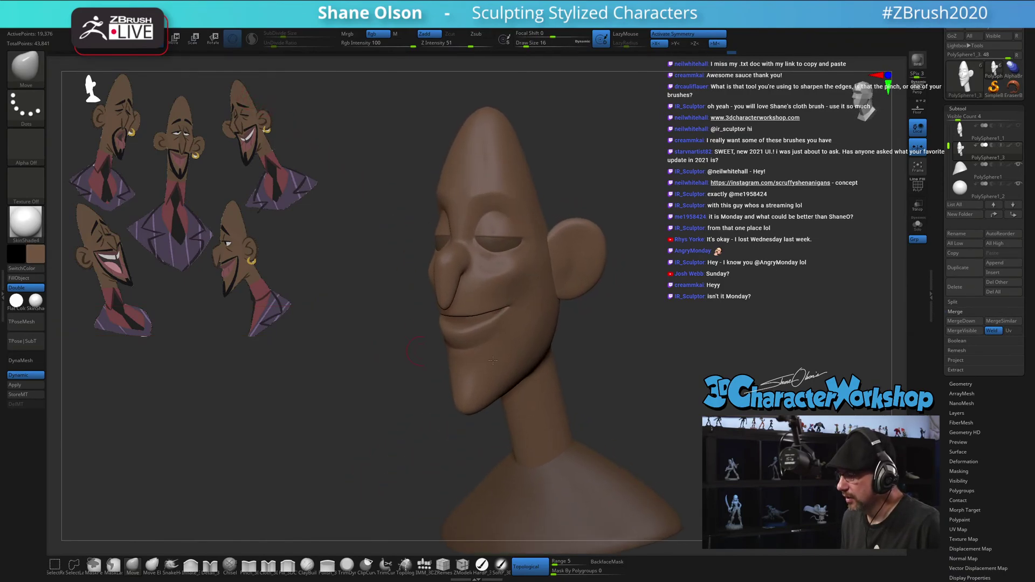
click(481, 564)
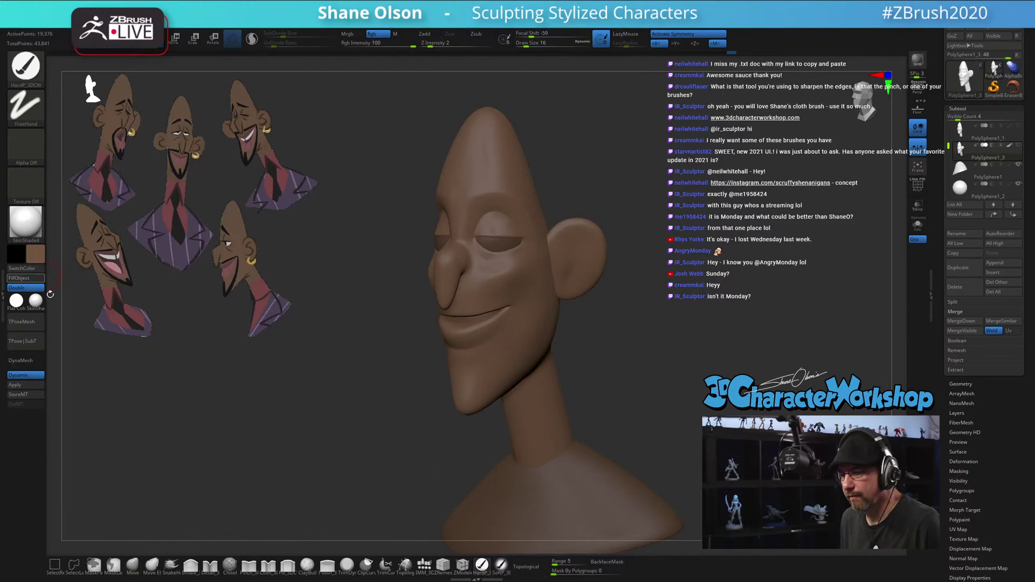
Pick the jacket's purple from the reference art and fill the shoulders with it
drag(356, 330, 370, 313)
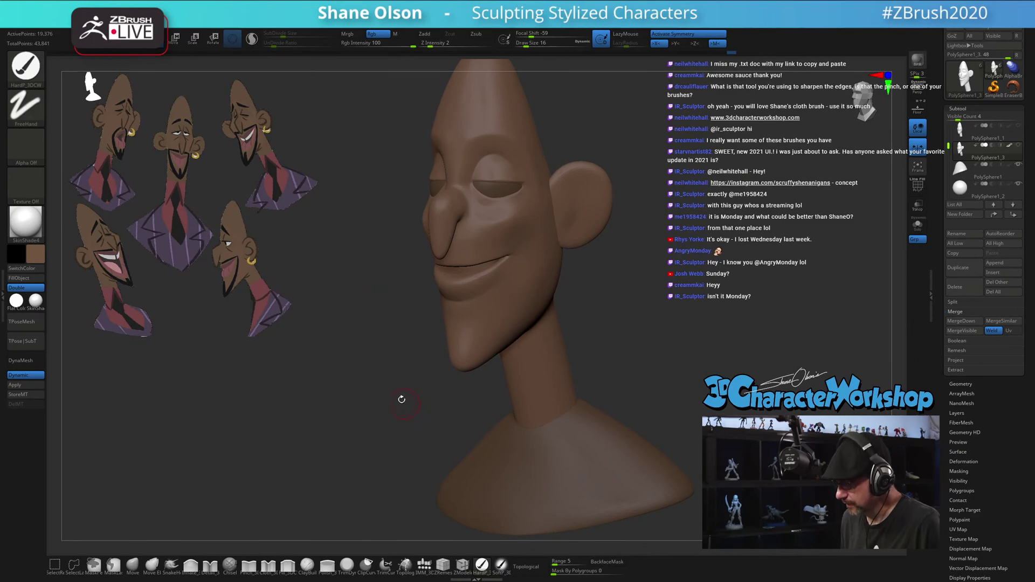
drag(401, 399, 375, 342)
key(z)
key(c)
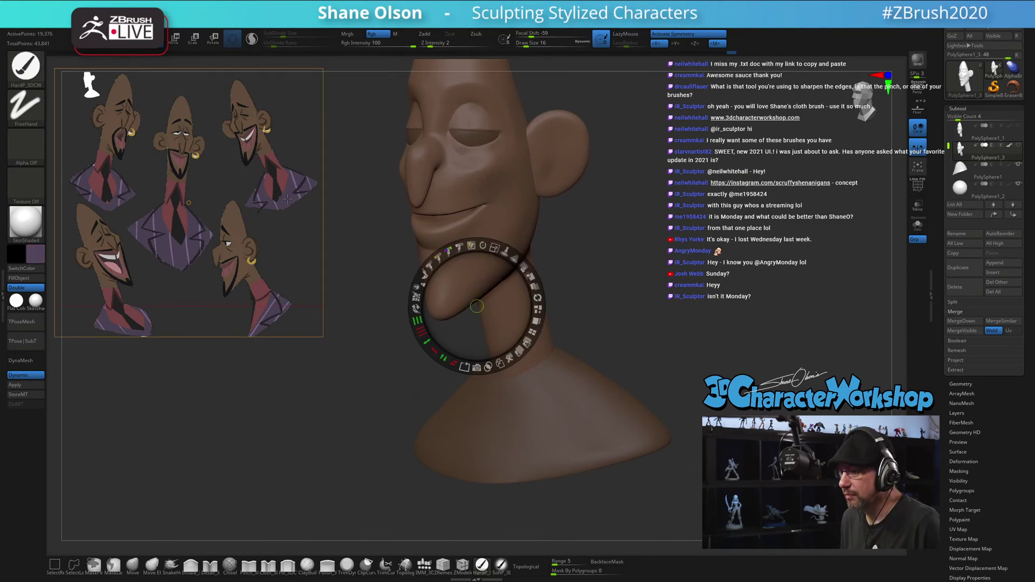
key(z)
alt+click(529, 419)
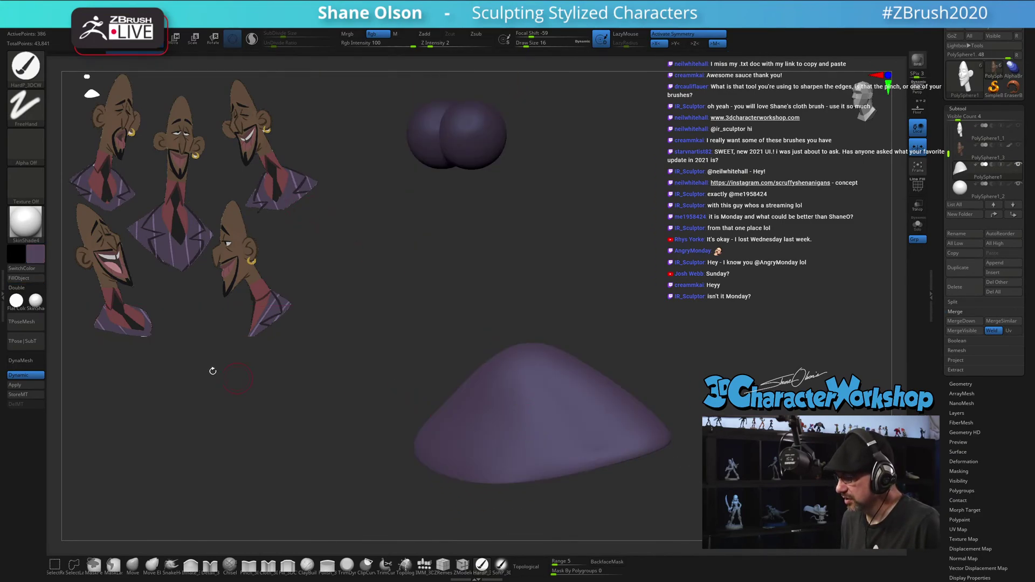
click(28, 280)
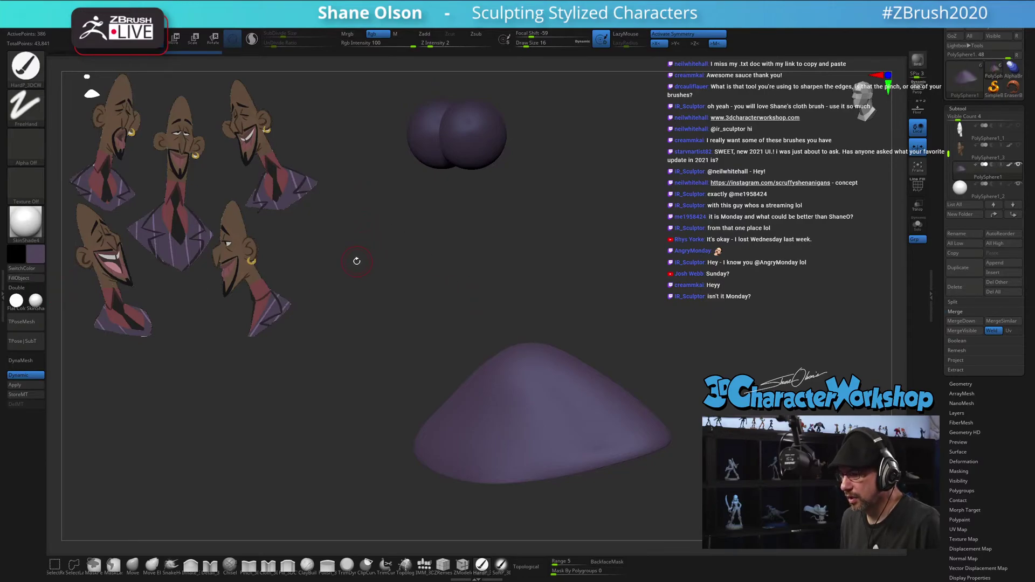
Make the eyeballs white and turn the head's visibility back on
key(z)
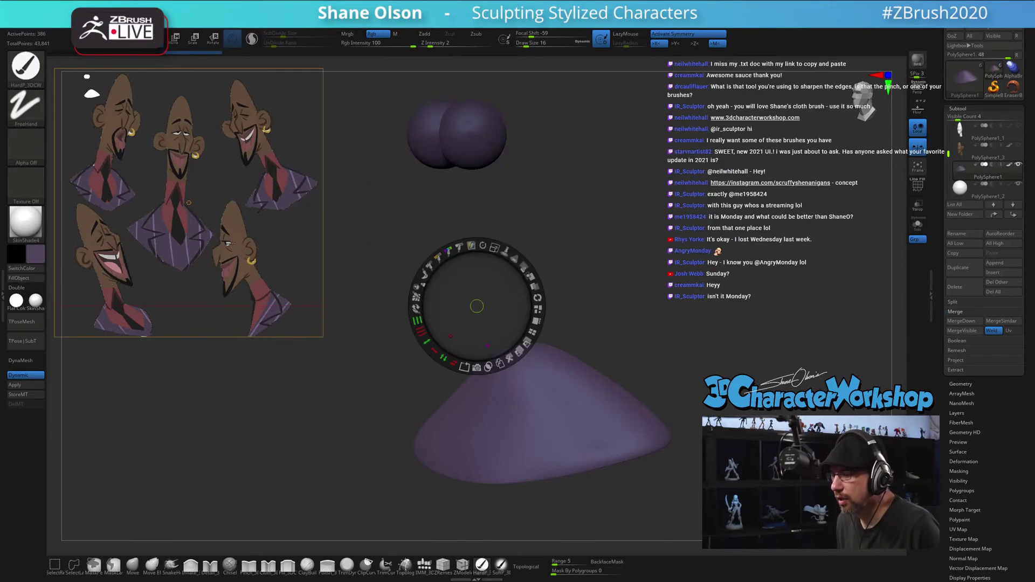
key(c)
key(z)
alt+click(497, 138)
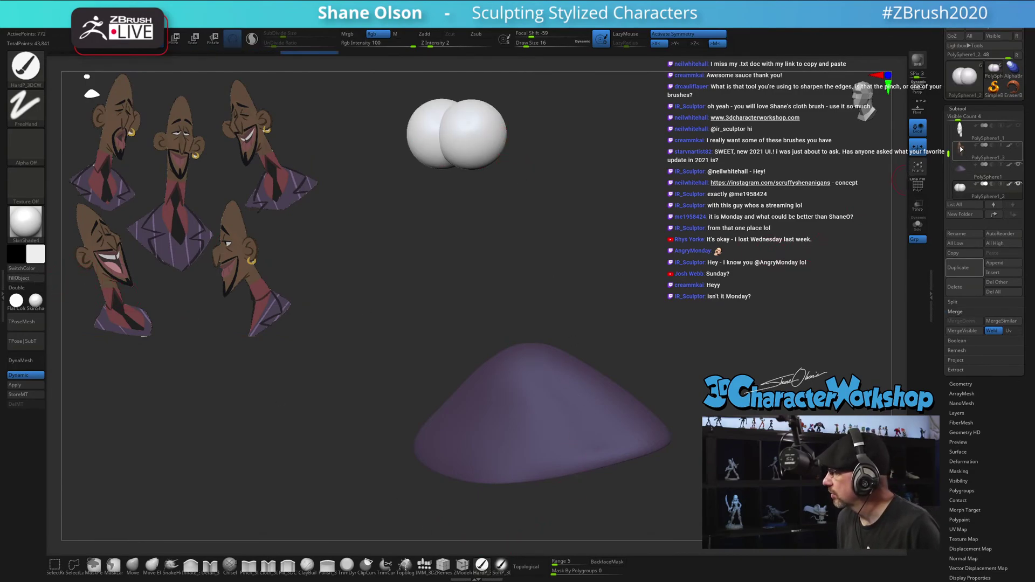
click(1018, 146)
alt+drag(749, 260, 590, 235)
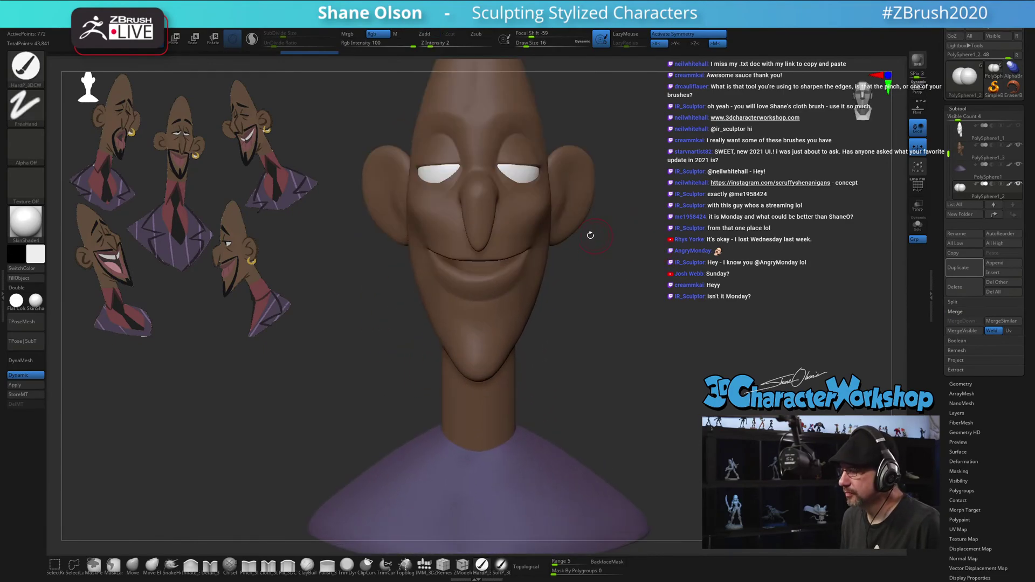
Select the head and adjust the area below the eyes with the Move brush at draw size 23
alt+click(523, 189)
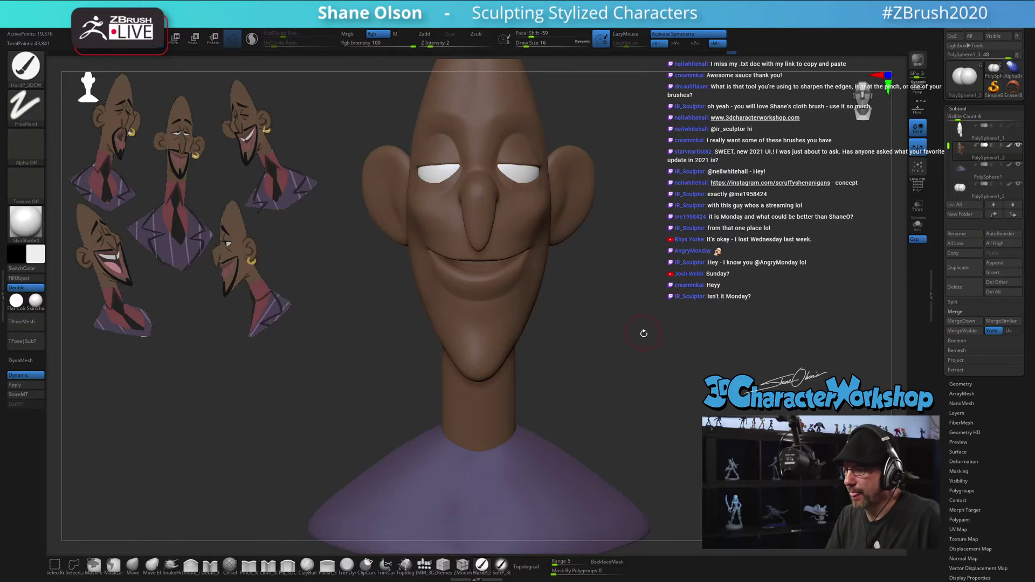
drag(644, 333, 638, 405)
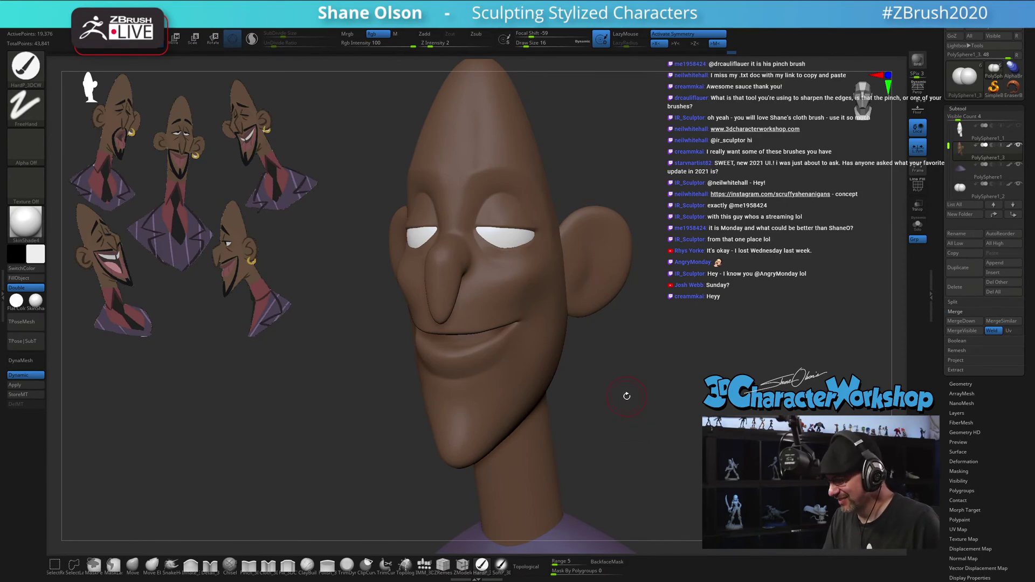
mouse_move(632, 415)
mouse_down()
mouse_move(641, 405)
mouse_move(628, 411)
mouse_up()
key(b)
key(m)
key(v)
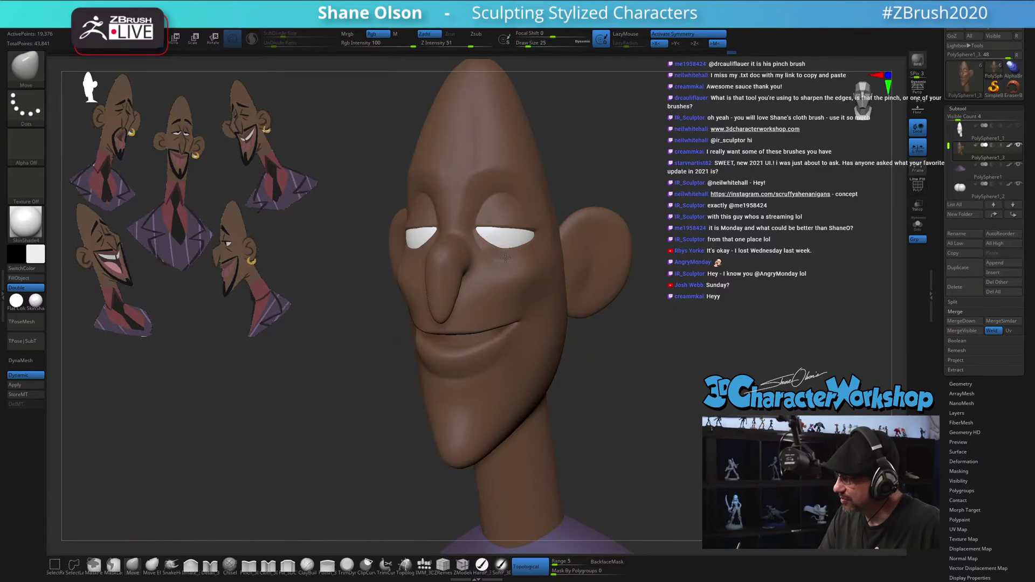
right_drag(505, 257, 504, 246)
key(s)
drag(506, 262, 502, 250)
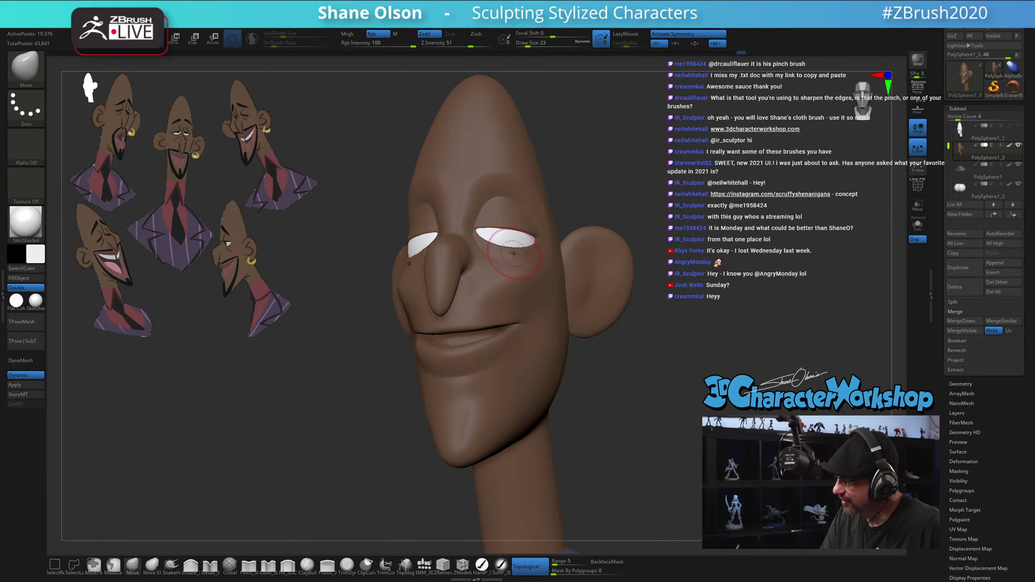
right_drag(524, 250, 470, 253)
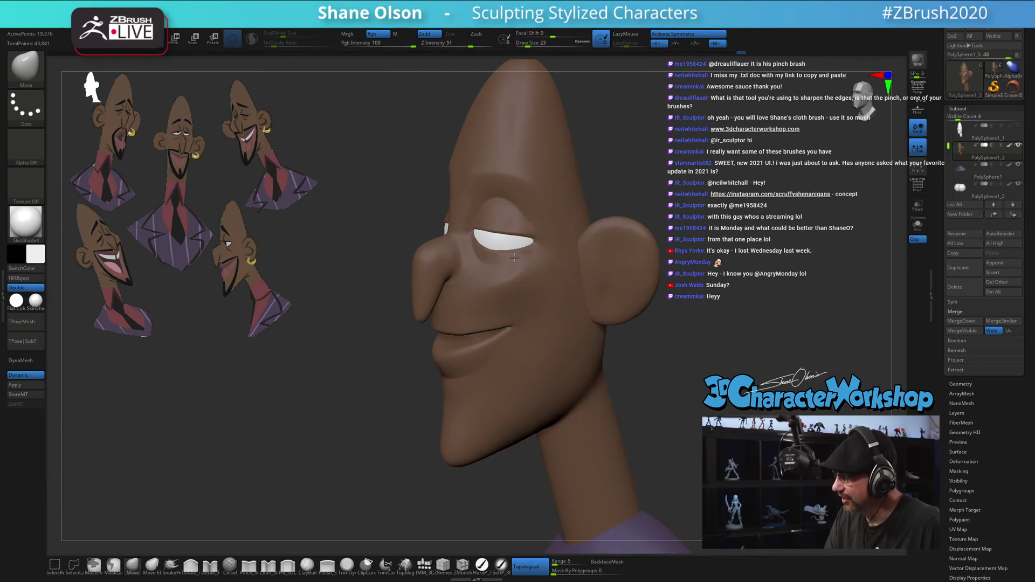
right_drag(556, 317, 571, 372)
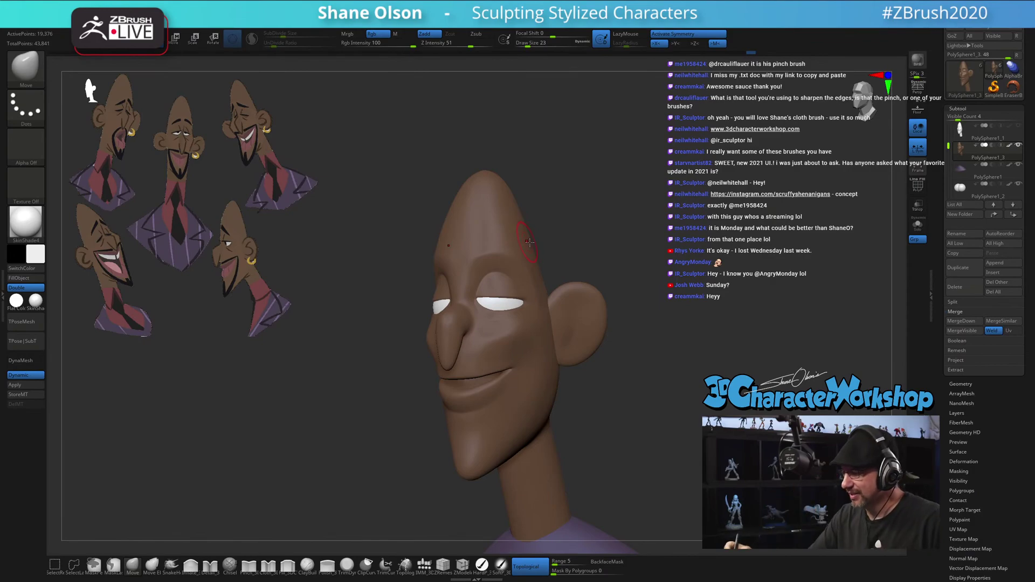
Reshape the brow and forehead with the Move brush, using draw sizes 31, 51 and 33
mouse_move(518, 228)
right_down()
mouse_move(502, 244)
mouse_move(509, 253)
right_up()
right_click(508, 259)
key(s)
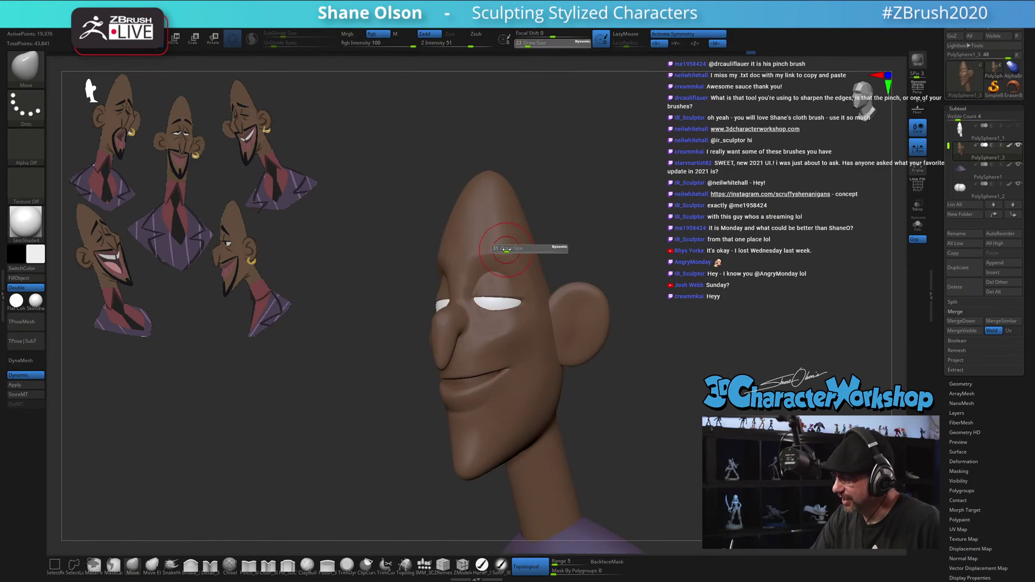
drag(503, 248, 505, 249)
right_drag(524, 235, 516, 249)
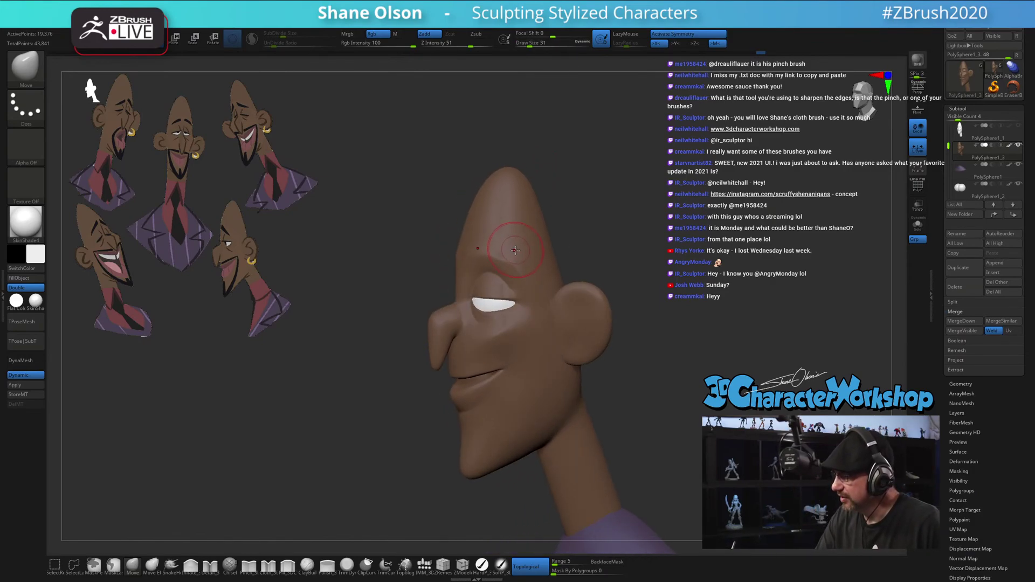
key(s)
drag(514, 254, 517, 254)
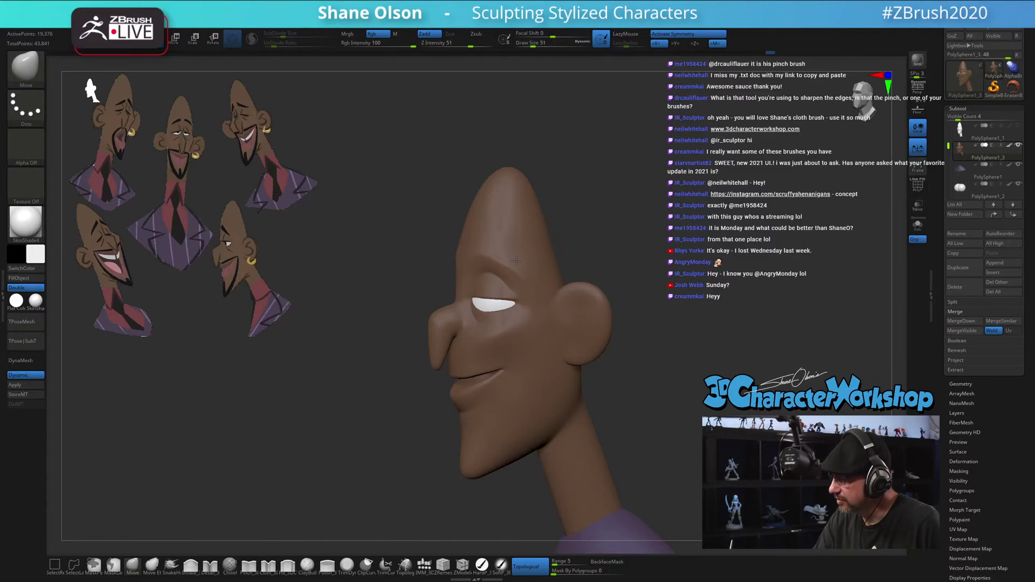
mouse_move(514, 238)
right_down()
mouse_move(518, 228)
mouse_move(473, 257)
mouse_move(490, 237)
right_up()
key(s)
click(472, 257)
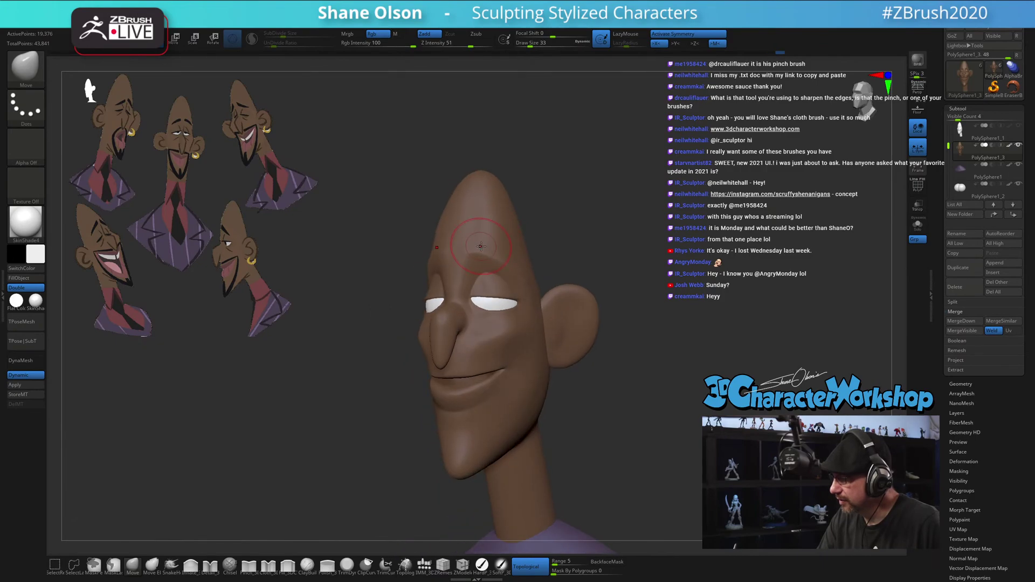
mouse_move(558, 304)
right_down()
mouse_move(539, 319)
mouse_move(561, 242)
right_up()
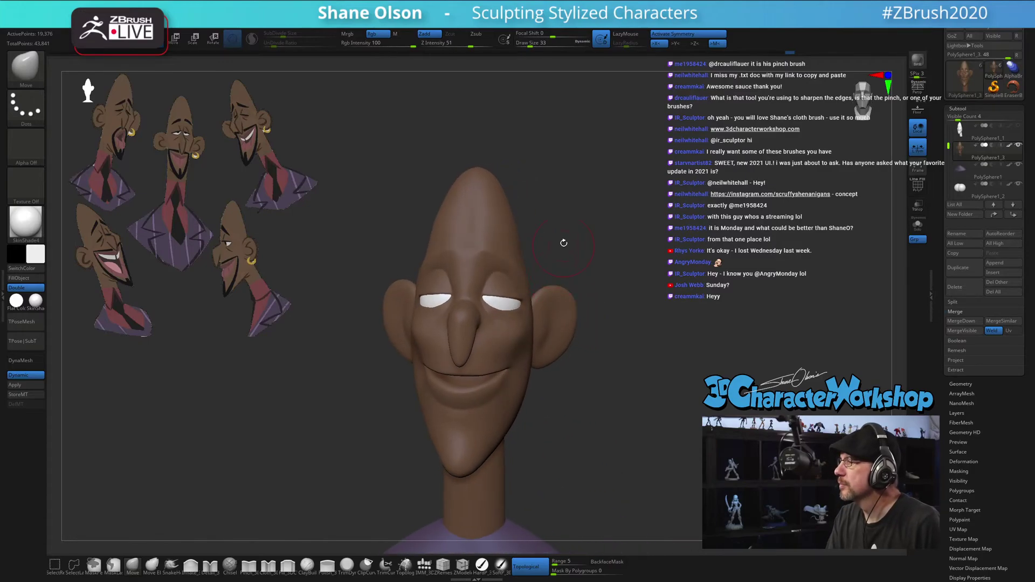
Refine the temples and the side of the face with the Move brush at draw size 23, smoothing the surface
key(s)
drag(560, 242, 557, 241)
mouse_move(564, 224)
ctrl+right_down()
mouse_move(557, 243)
mouse_move(575, 241)
mouse_move(548, 231)
ctrl+right_up()
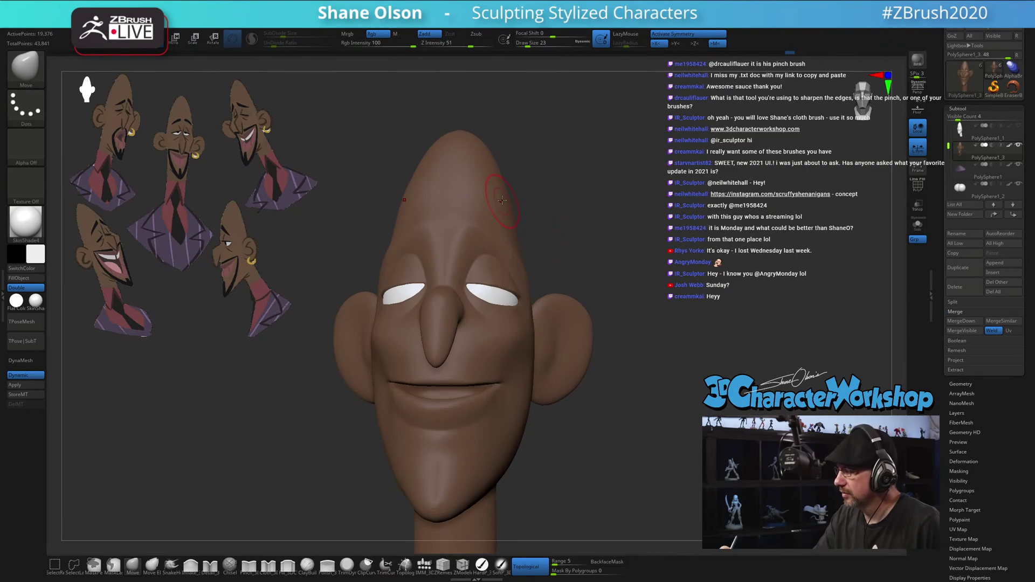
right_drag(493, 213, 467, 220)
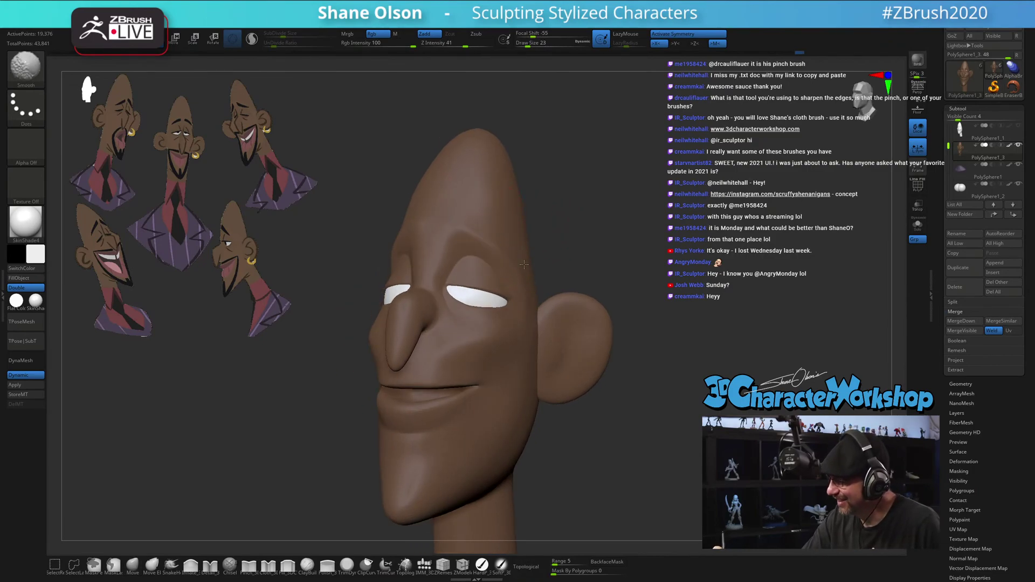
right_drag(512, 250, 562, 254)
key(shift)
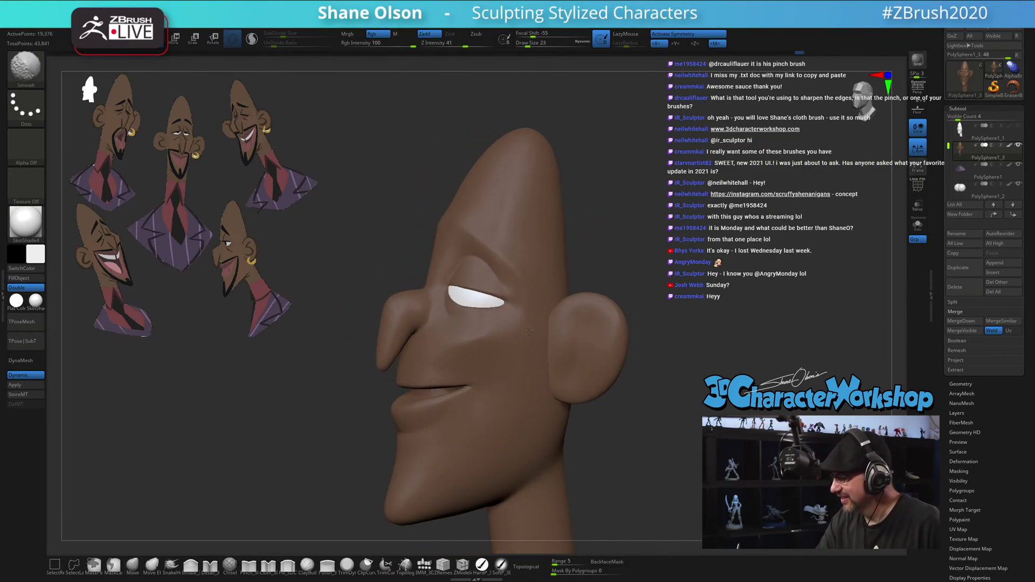
mouse_move(528, 330)
right_down()
mouse_move(545, 360)
mouse_move(492, 345)
mouse_move(532, 365)
right_up()
key(shift)
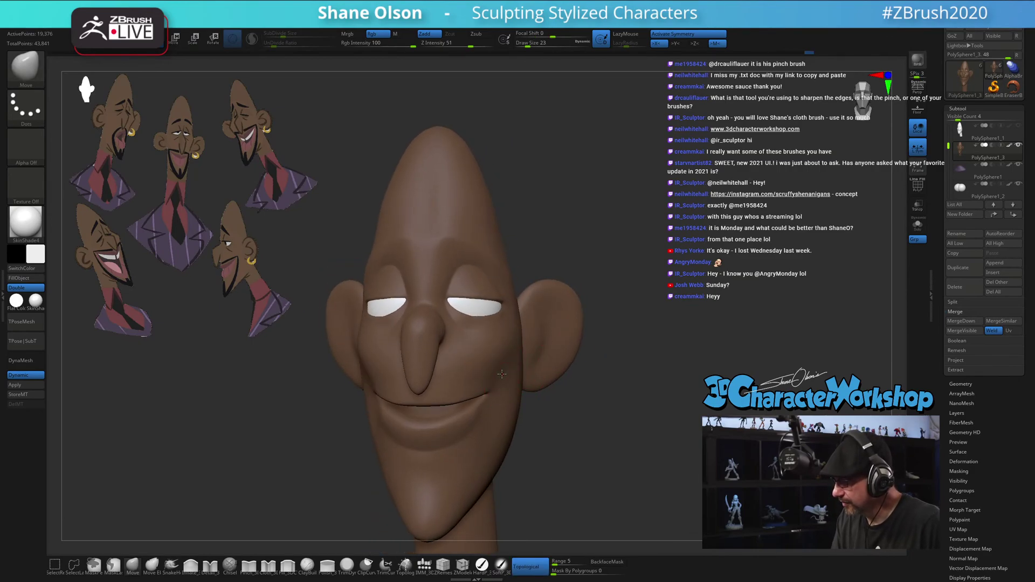
Hide the nose, smooth the upper lip and cheeks around it at draw size 22, and unhide the nose
mouse_move(513, 366)
right_down()
mouse_move(508, 381)
mouse_move(485, 378)
mouse_move(452, 343)
mouse_move(432, 357)
mouse_move(478, 373)
right_up()
ctrl+shift+click(430, 356)
ctrl+shift+click(431, 356)
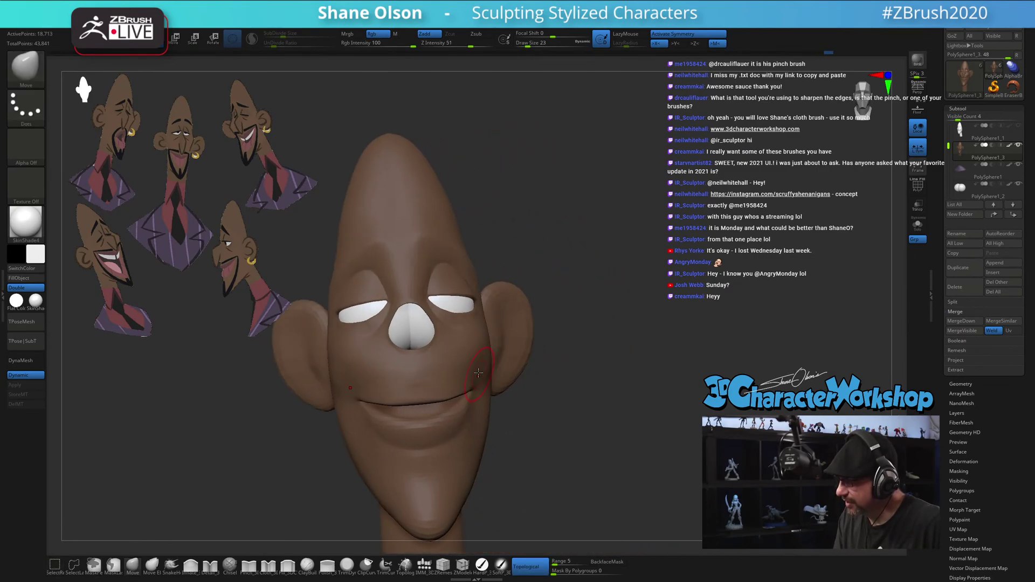
key(shift)
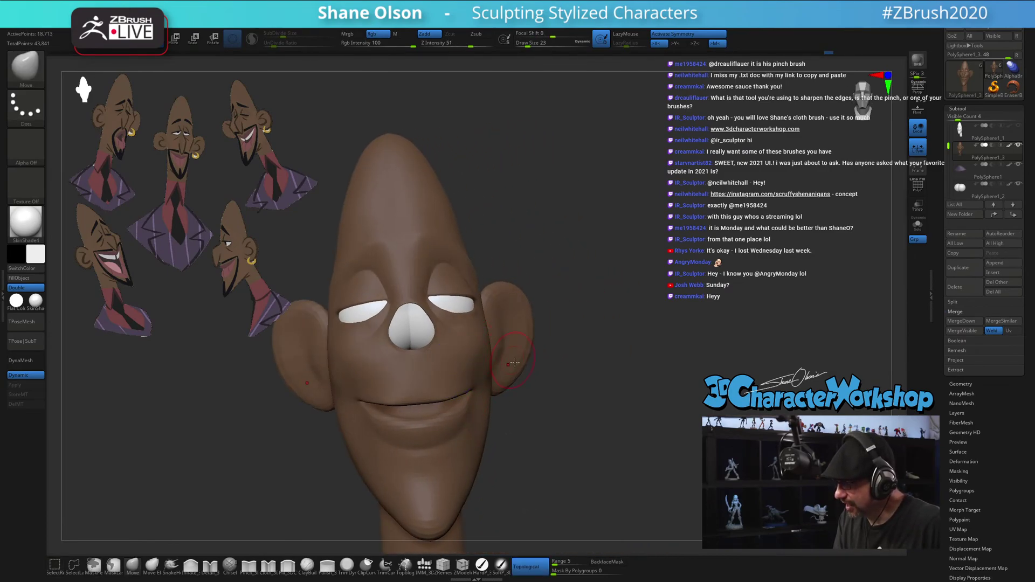
right_drag(573, 415, 527, 411)
key(s)
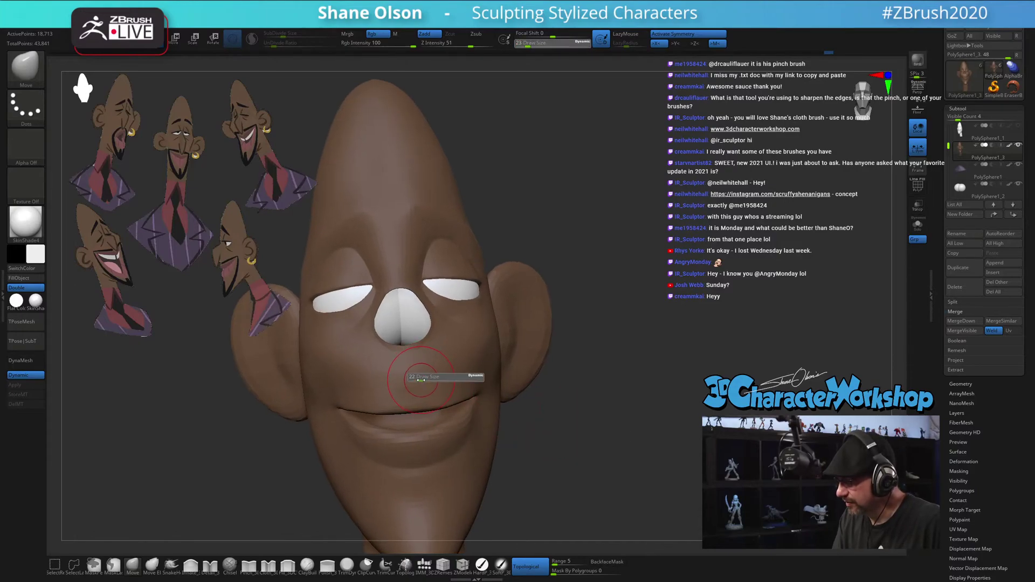
click(407, 377)
shift+drag(402, 378, 486, 351)
mouse_move(556, 406)
right_down()
mouse_move(532, 435)
mouse_move(437, 372)
right_up()
key(shift)
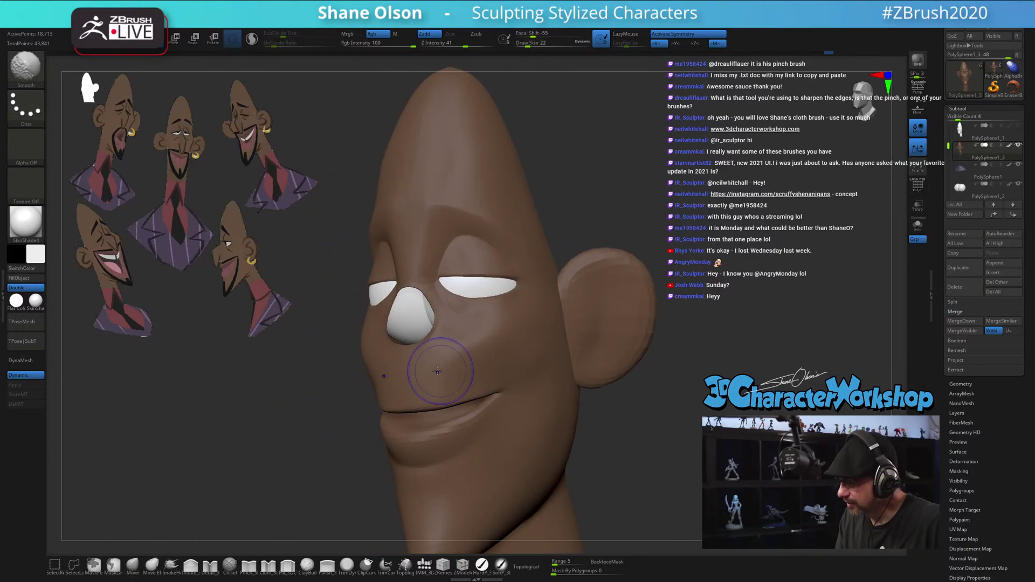
shift+drag(442, 374, 502, 348)
mouse_move(619, 446)
right_down()
mouse_move(539, 445)
mouse_move(630, 445)
mouse_move(441, 412)
mouse_move(566, 446)
right_up()
ctrl+drag(620, 452, 615, 445)
mouse_move(614, 445)
right_down()
mouse_move(605, 452)
mouse_move(642, 415)
mouse_move(612, 428)
right_up()
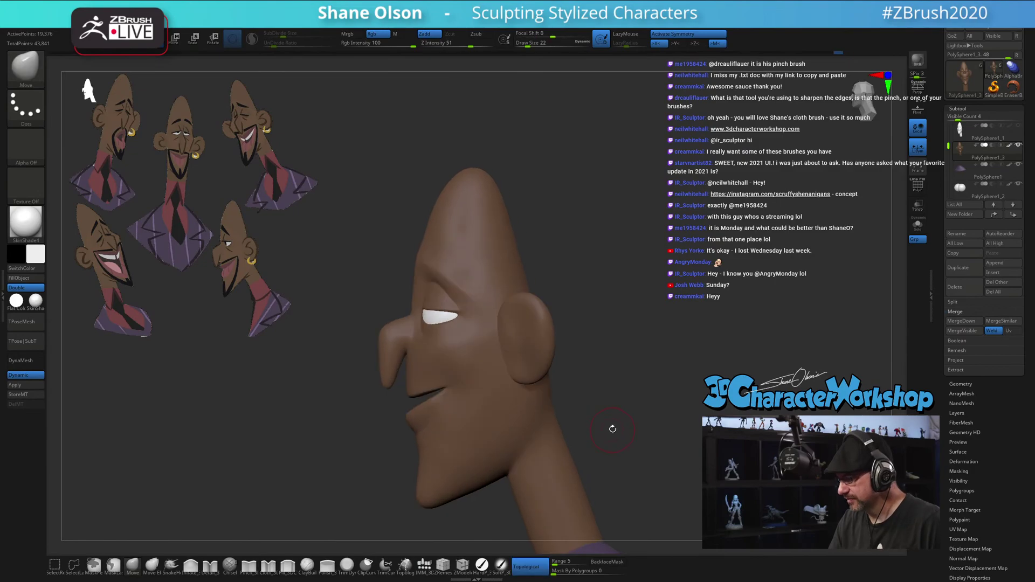
Adjust the head's overall silhouette with the Move brush at draw sizes 31 and 44
key(s)
drag(600, 425, 604, 425)
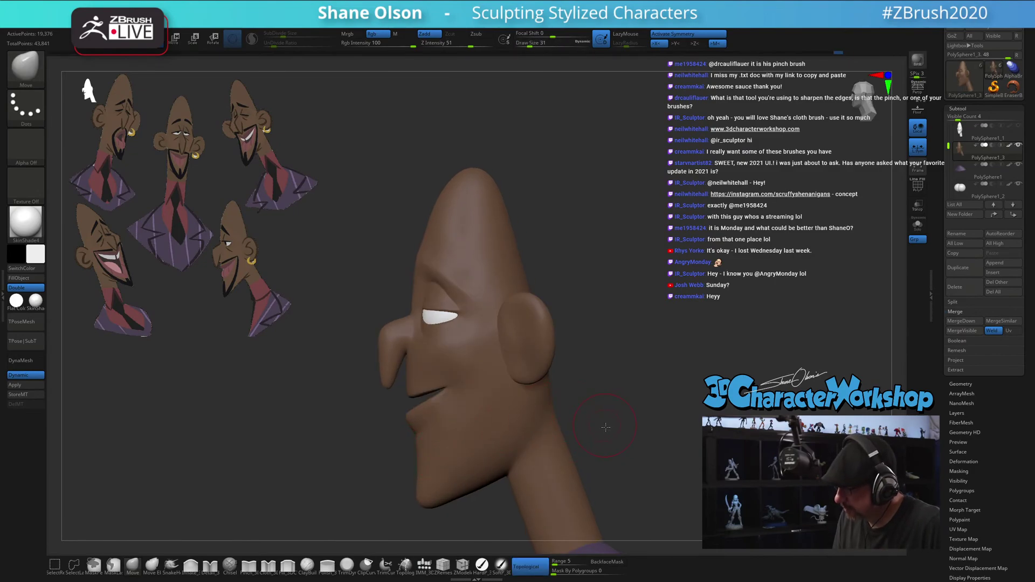
mouse_move(606, 428)
right_down()
mouse_move(602, 448)
mouse_move(628, 450)
mouse_move(646, 416)
mouse_move(648, 444)
right_up()
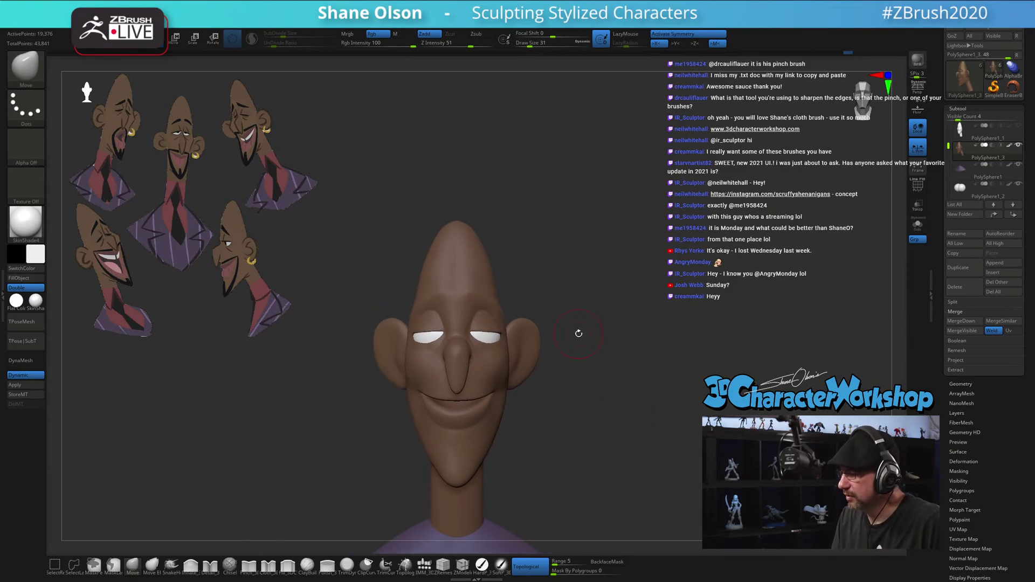
key(s)
drag(497, 240, 501, 239)
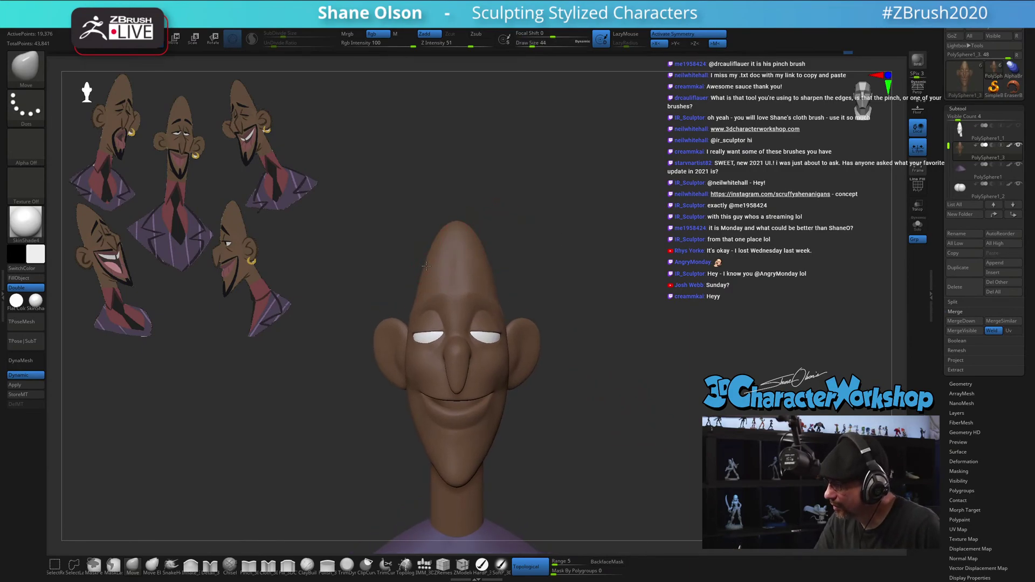
key(shift)
mouse_move(564, 326)
right_down()
mouse_move(631, 386)
mouse_move(610, 417)
right_up()
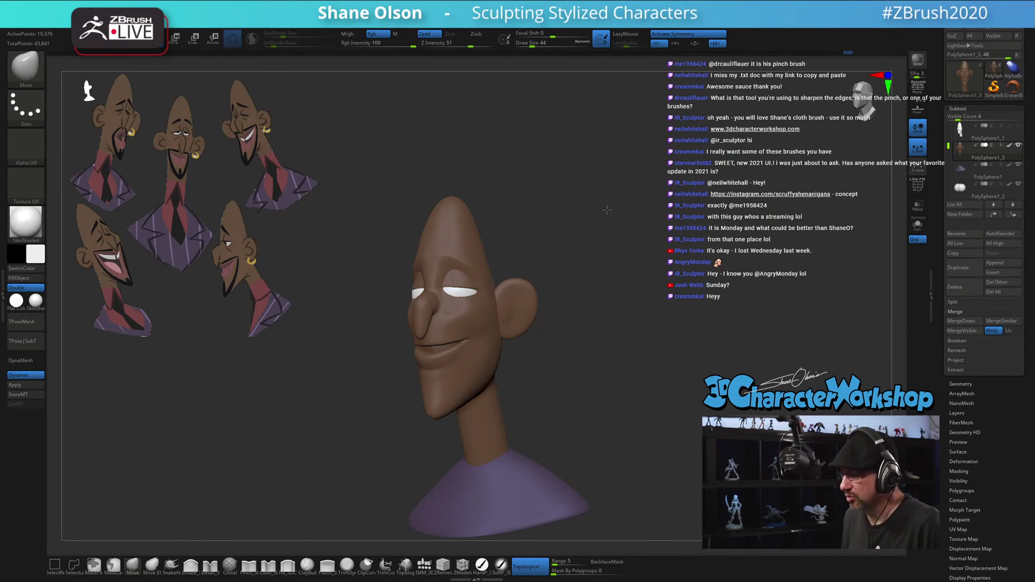
Reduce the draw size, touch up and smooth the forehead, and check the mesh's wireframe
mouse_move(607, 210)
ctrl+right_down()
mouse_move(589, 203)
mouse_move(590, 247)
ctrl+right_up()
key(s)
drag(597, 258, 592, 259)
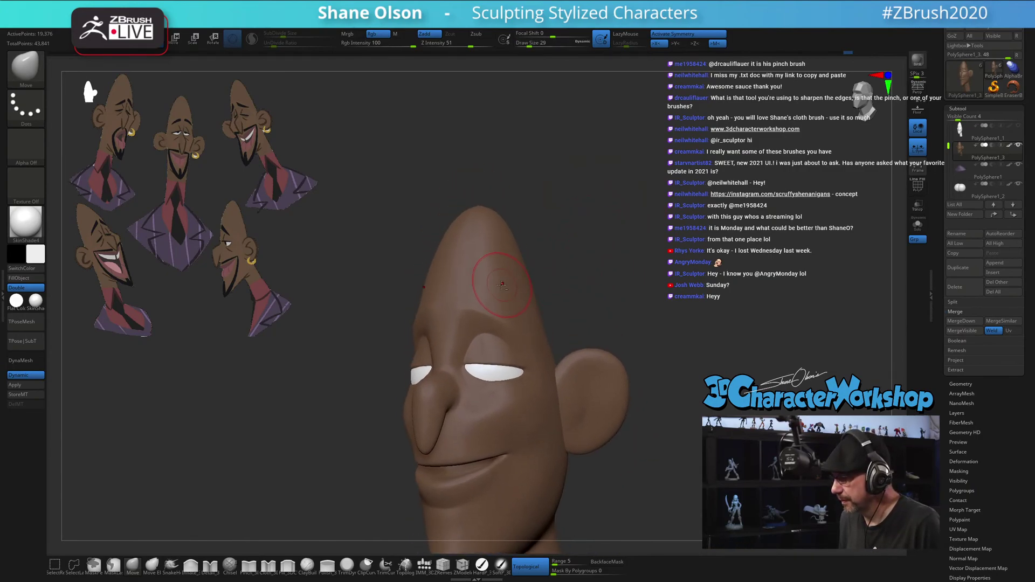
key(shift+f)
key(shift+f)
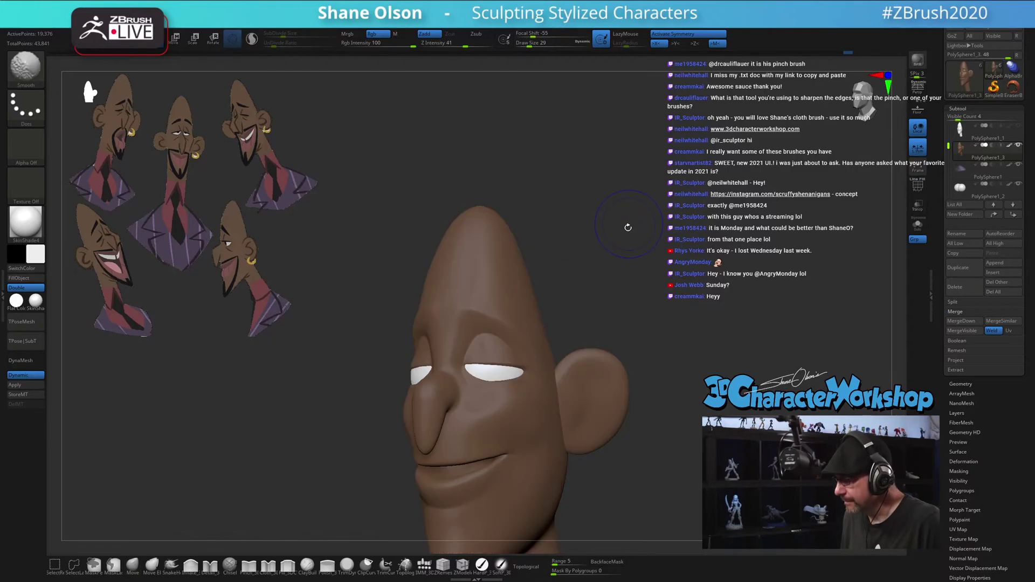
Sketch crossing Topology brush curves above the eye, laying out a tapering eyebrow strip divided into several faces
ctrl+right_drag(626, 224, 628, 274)
key(s)
drag(628, 274, 624, 273)
mouse_move(619, 245)
alt+right_down()
mouse_move(587, 259)
mouse_move(619, 240)
alt+right_up()
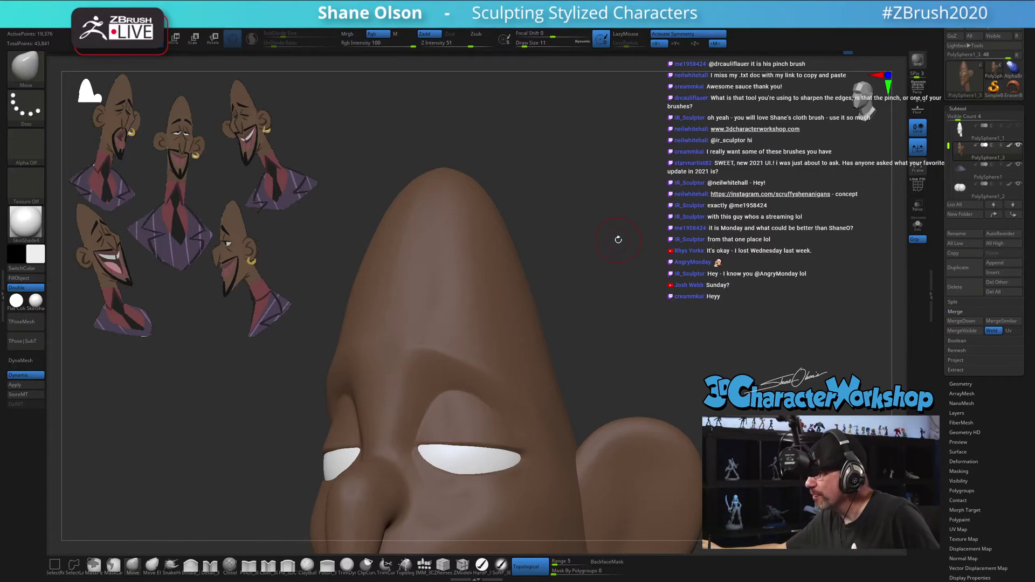
click(405, 564)
drag(598, 335, 607, 328)
key([)
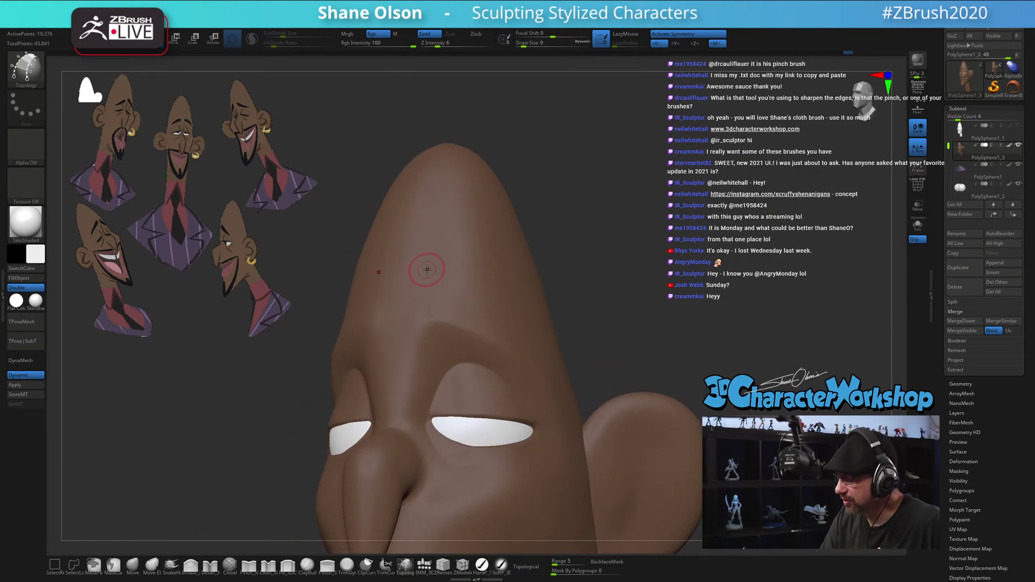
drag(578, 313, 567, 322)
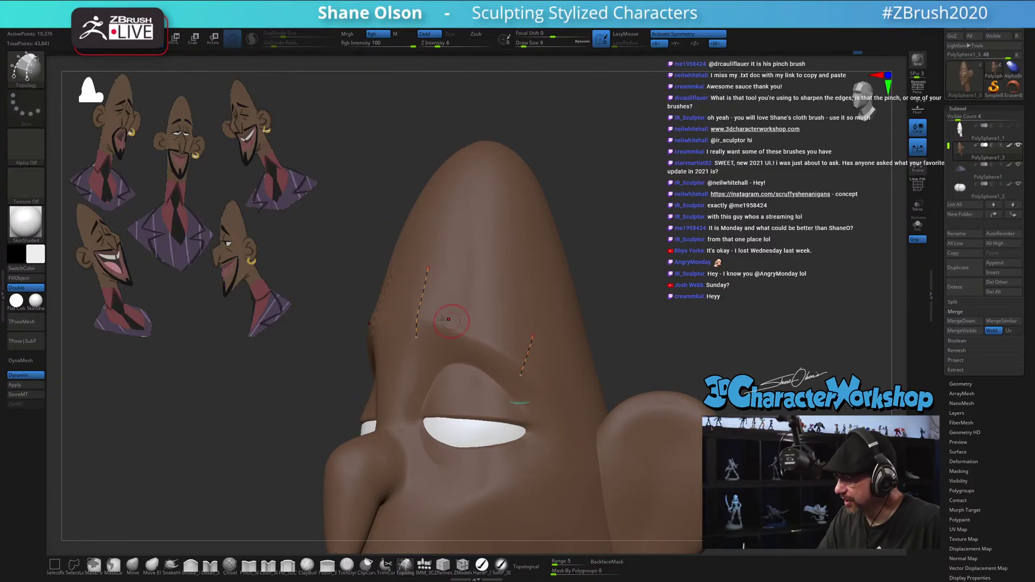
drag(440, 323, 549, 382)
drag(413, 272, 552, 369)
drag(455, 263, 430, 345)
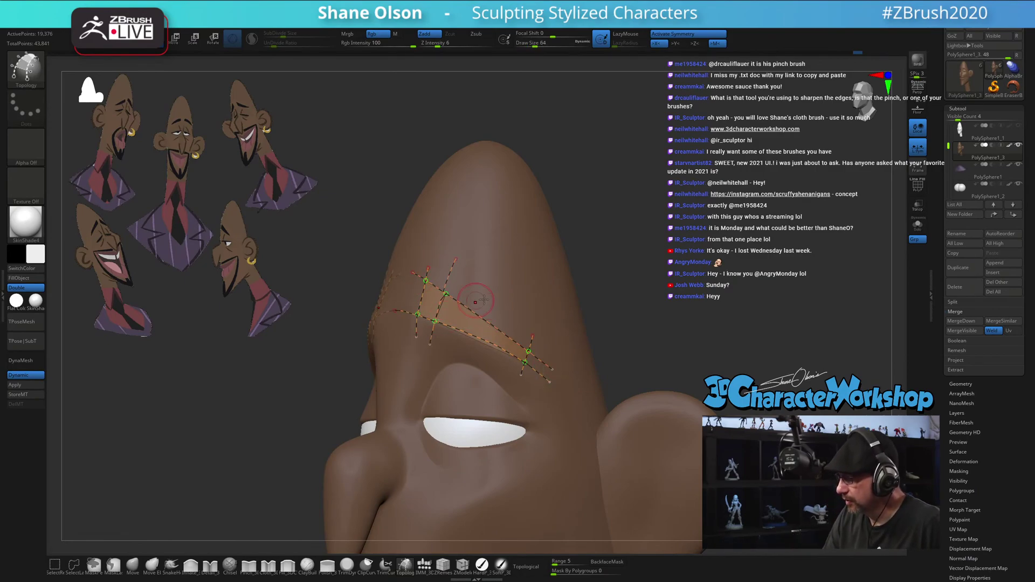
drag(488, 281, 465, 361)
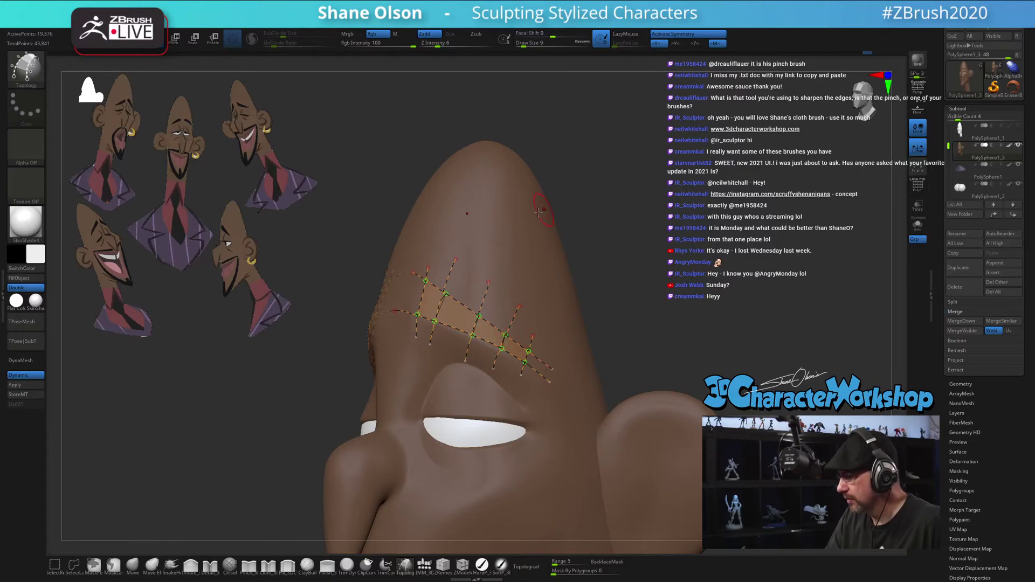
Undo the last cross curves and redraw them at more even spacing along the eyebrow strip, removing the stray curve ends
key(ctrl+z)
key(ctrl+z)
key(ctrl+z)
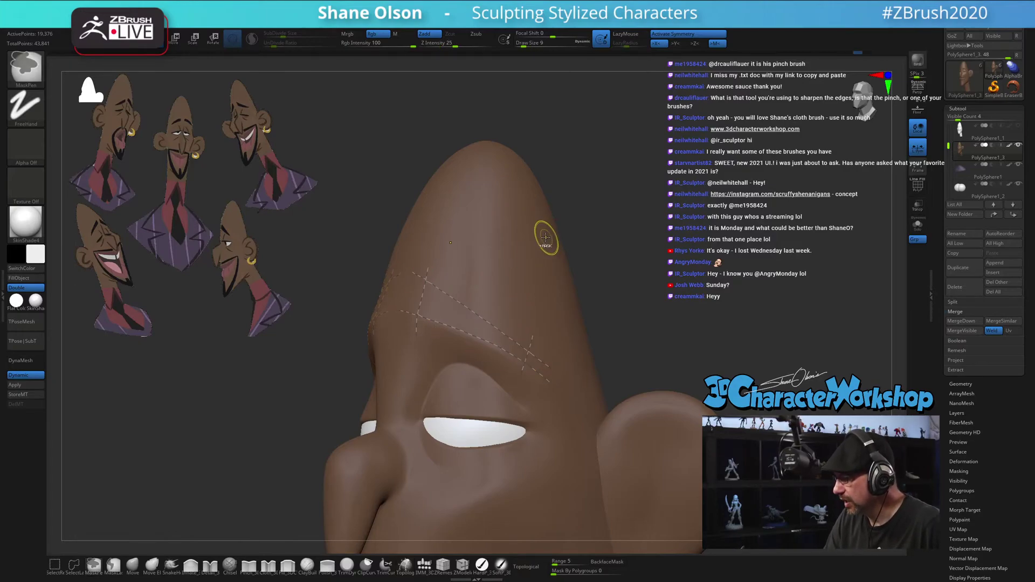
drag(491, 277, 464, 356)
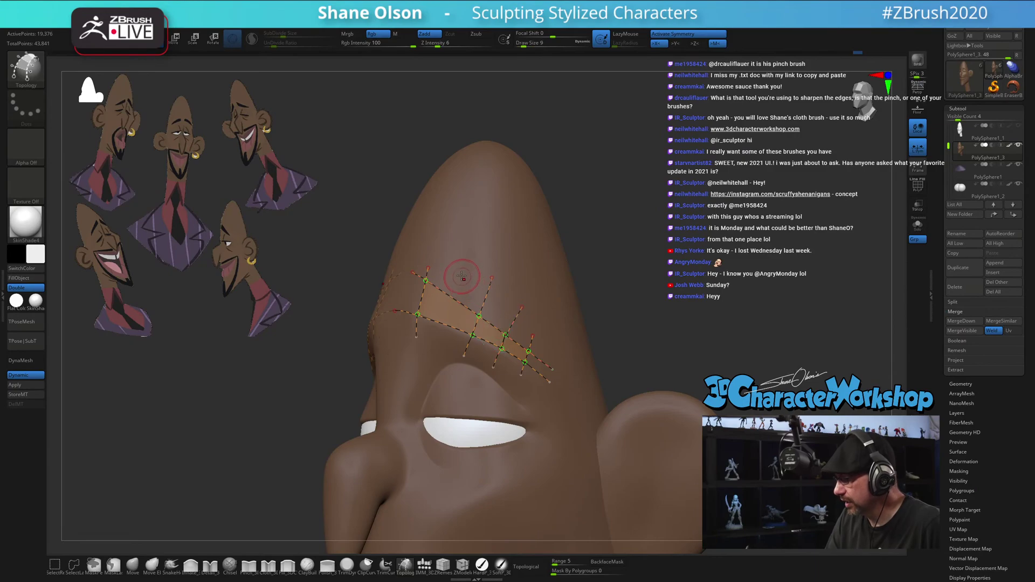
drag(462, 275, 431, 355)
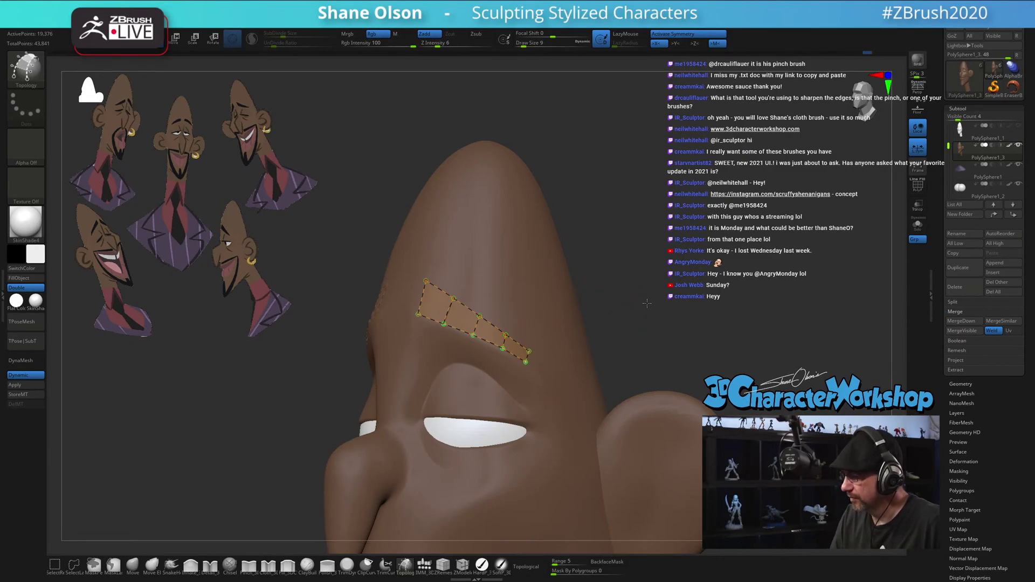
drag(631, 302, 637, 318)
Set the draw size to 1 and generate the eyebrow mesh from the topology curves
key(s)
key(s)
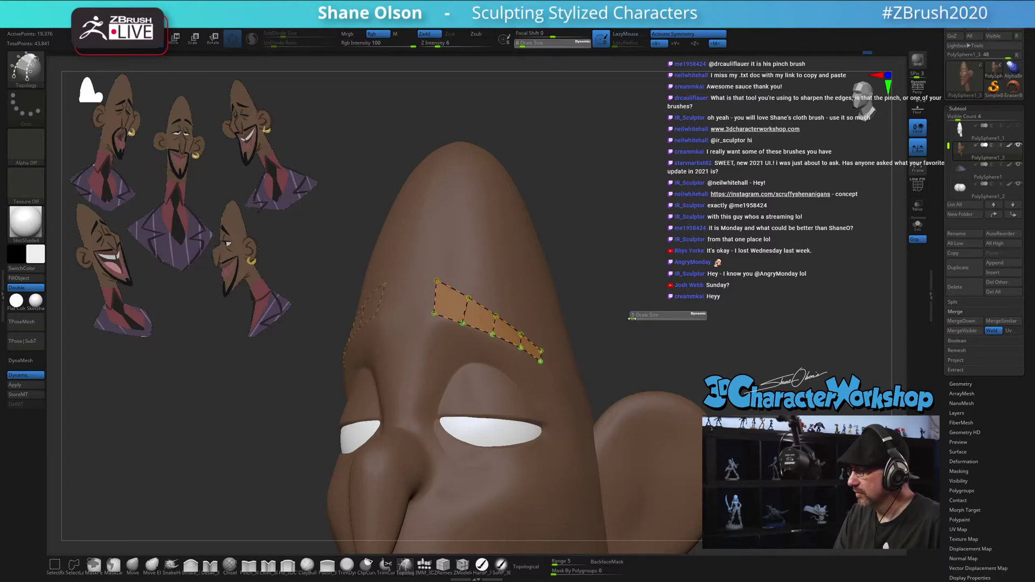
click(632, 318)
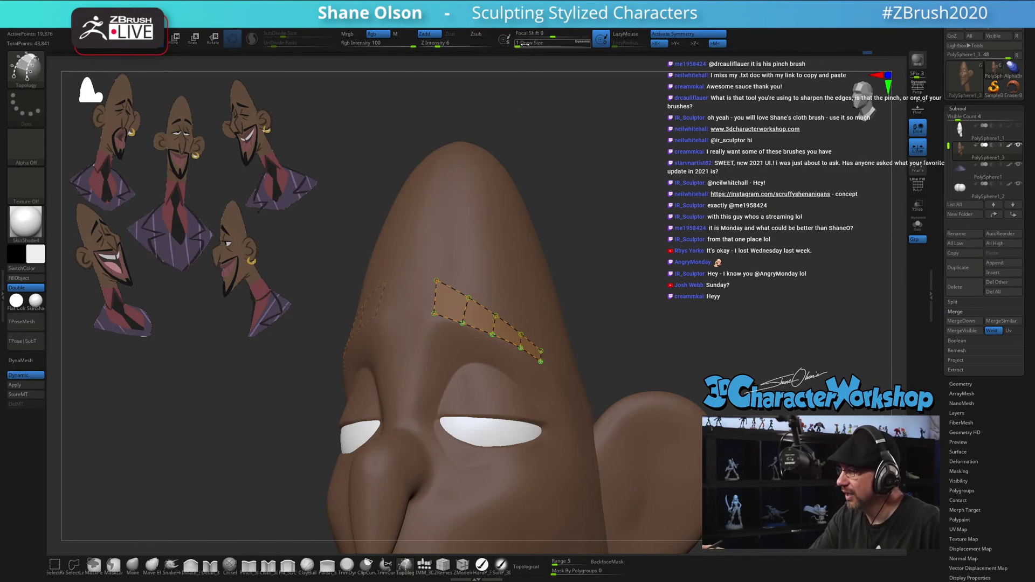
click(474, 261)
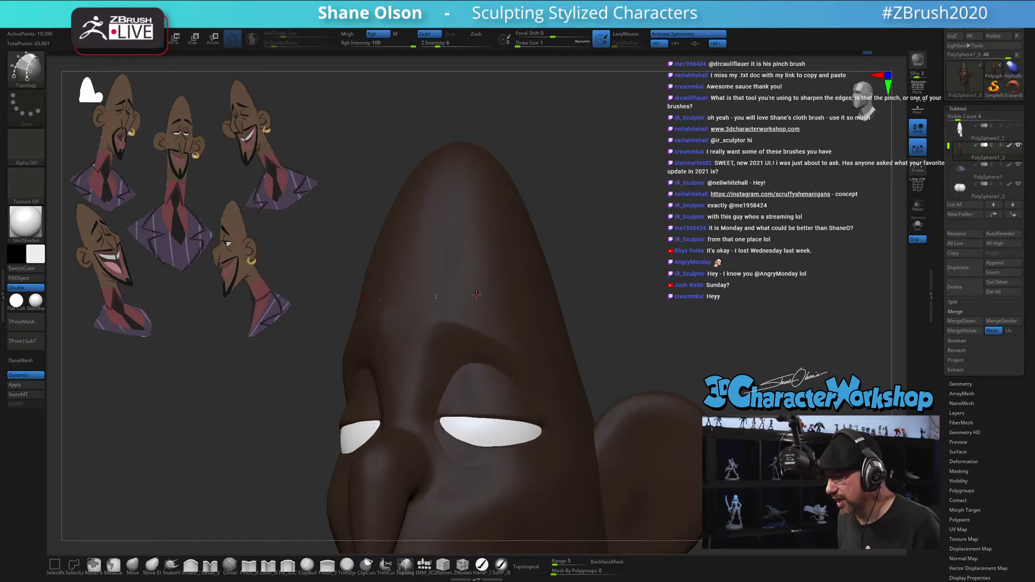
Split the unmasked eyebrow geometry into its own subtool, select that subtool, and isolate it with Solo
key(space)
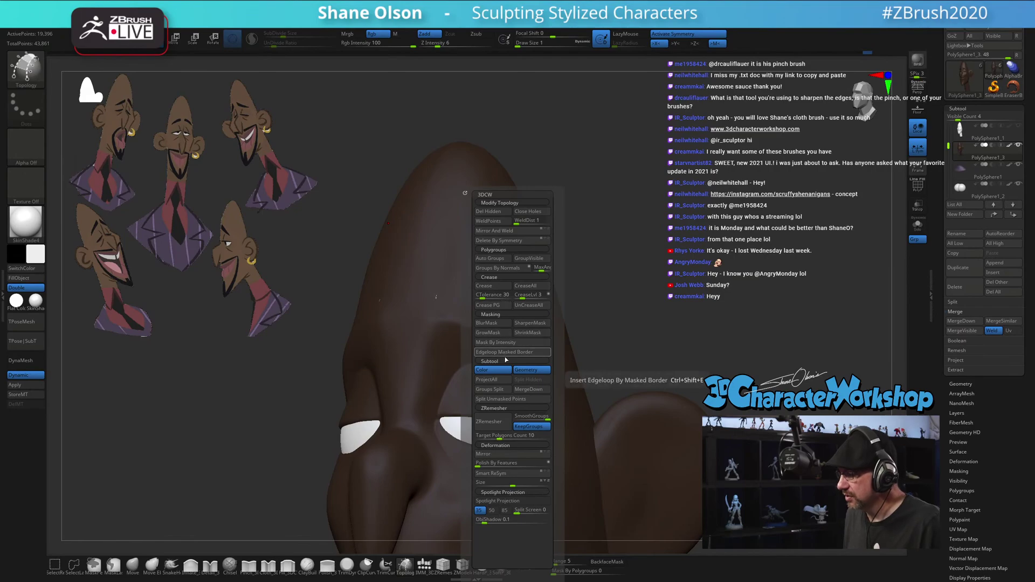
click(501, 399)
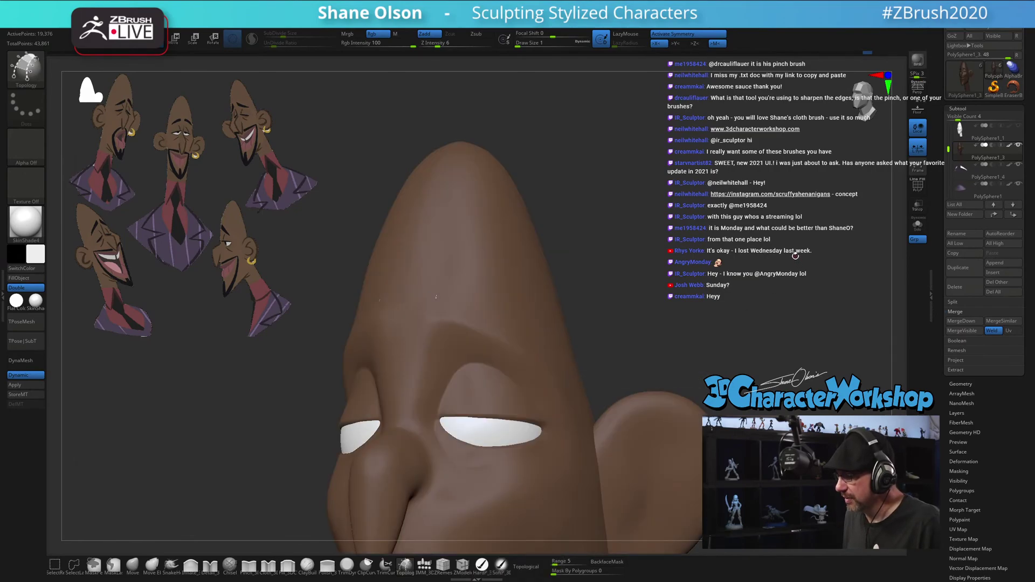
key(Down)
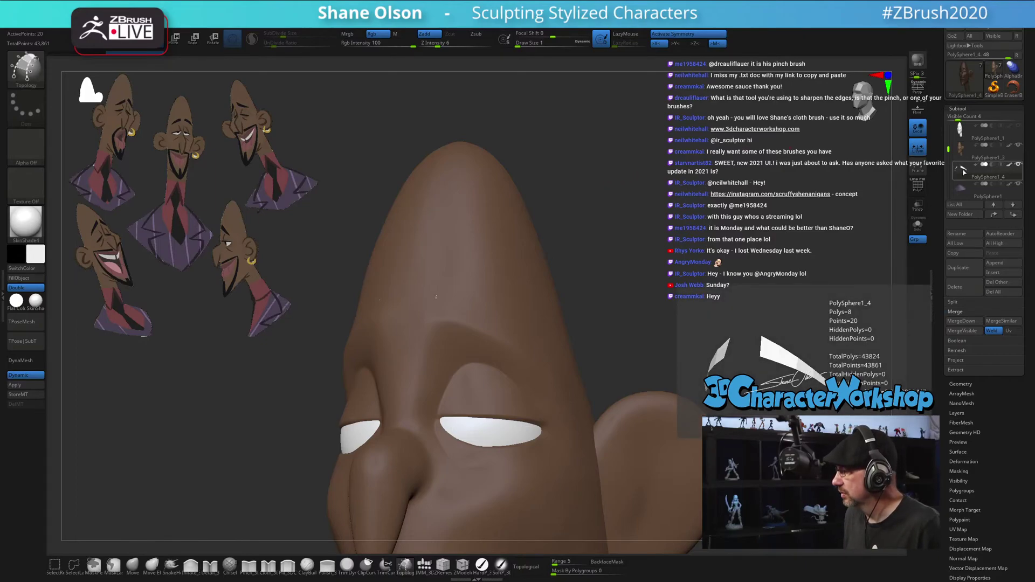
click(921, 228)
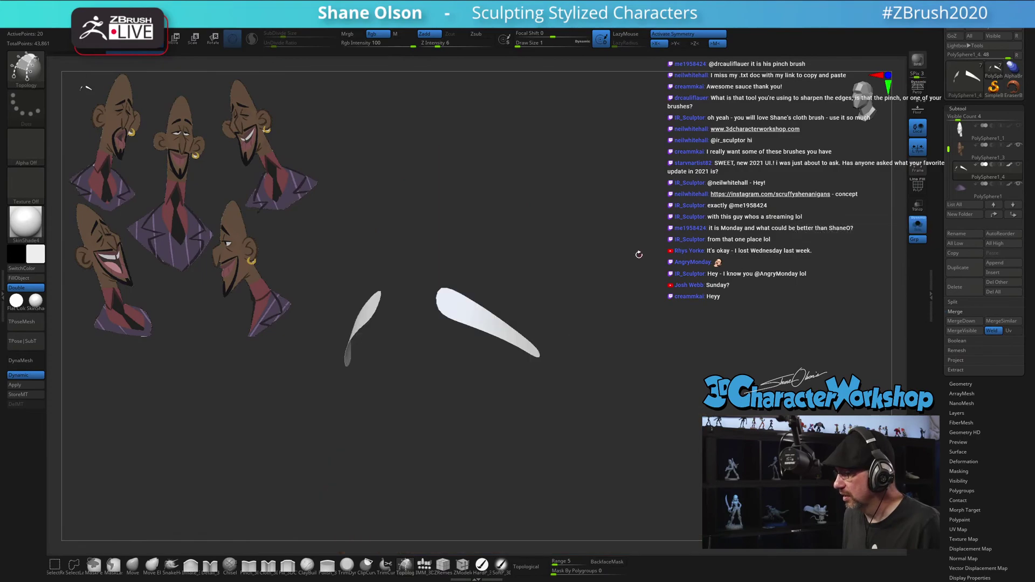
mouse_move(638, 254)
mouse_down()
mouse_move(711, 254)
mouse_move(620, 247)
mouse_move(615, 258)
mouse_move(633, 238)
mouse_up()
Enable Dynamic Subdiv on the eyebrow strips, set their Thickness to 0.00488 with the wireframe shown, and turn off Solo
key(shift+d)
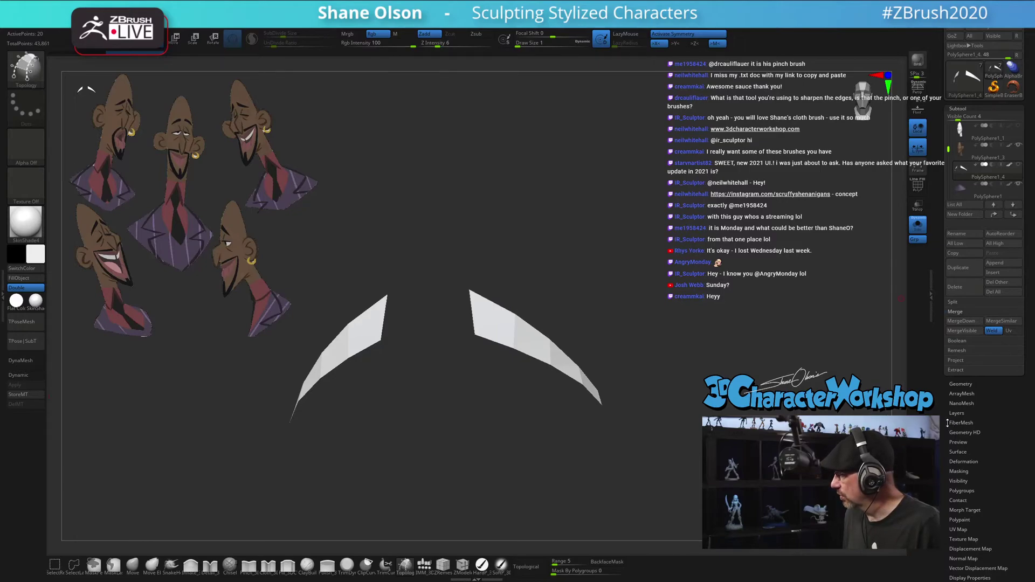
drag(947, 423, 954, 312)
click(962, 274)
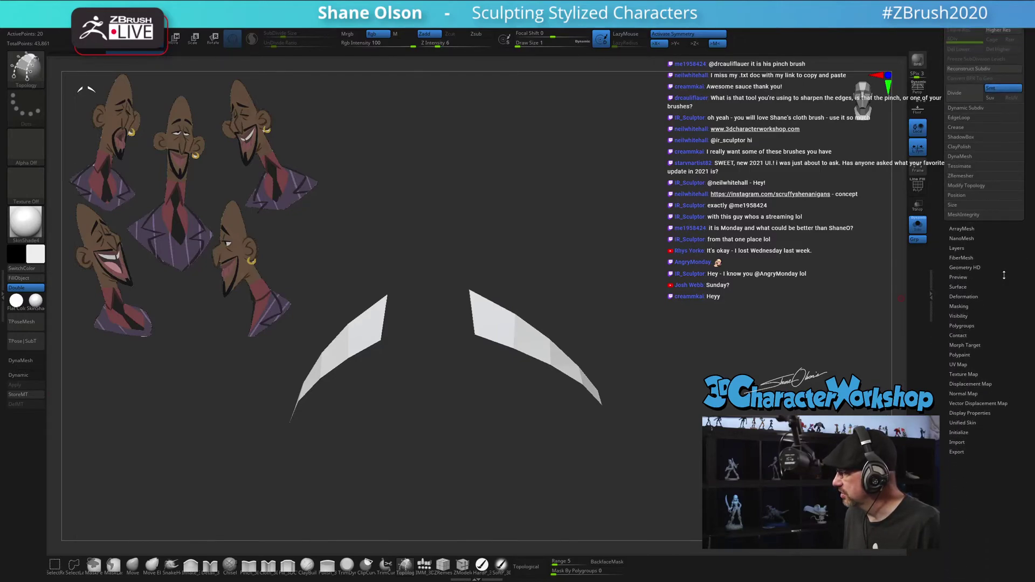
drag(1004, 275, 1002, 328)
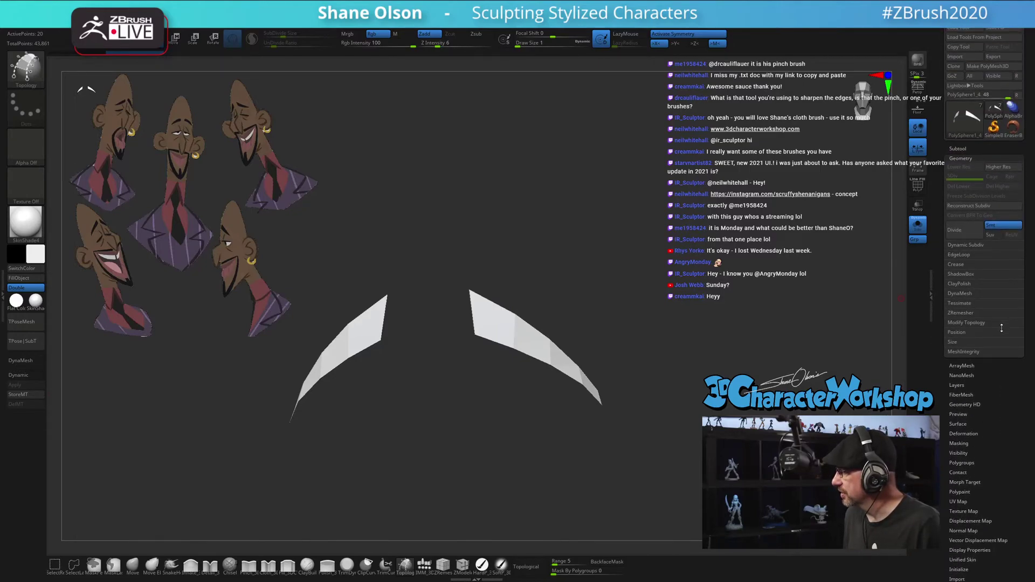
click(969, 244)
click(957, 254)
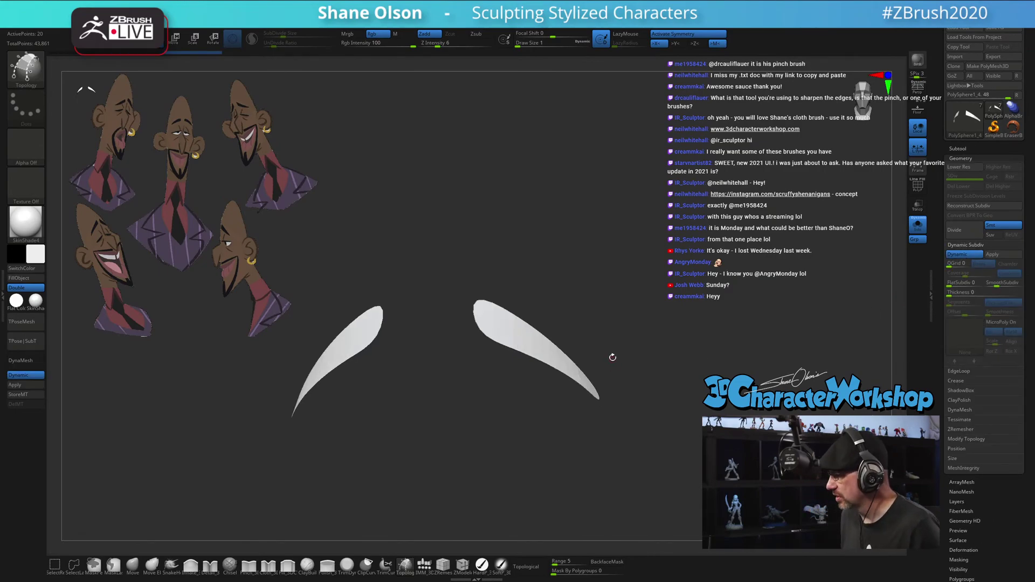
drag(650, 331, 770, 301)
key(shift+f)
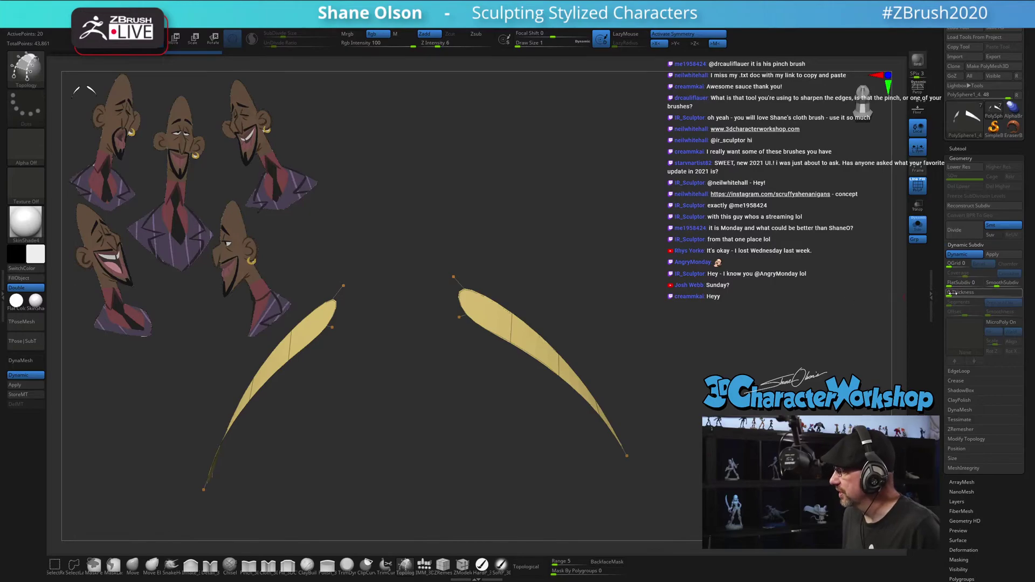
drag(950, 293, 969, 293)
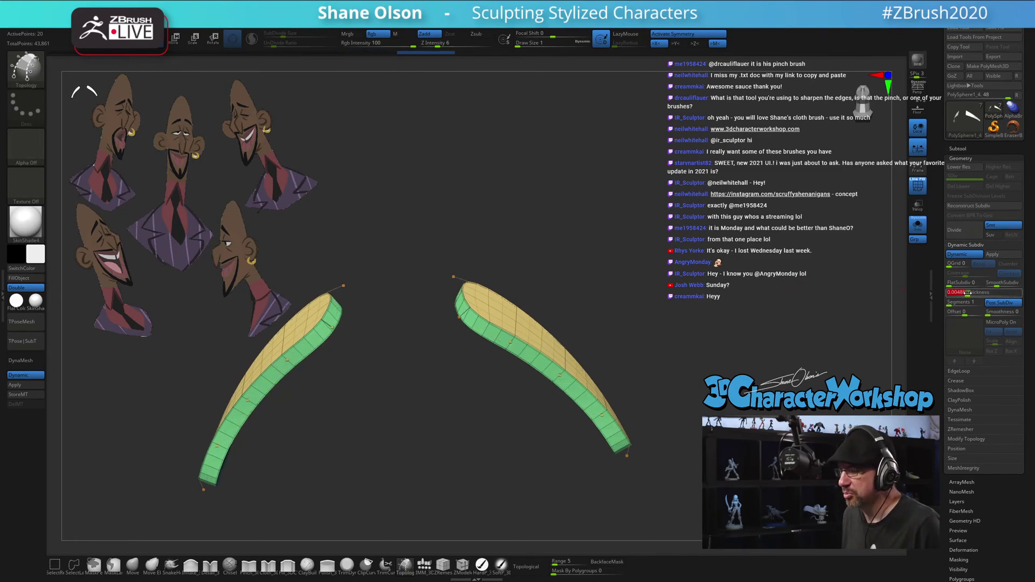
click(918, 225)
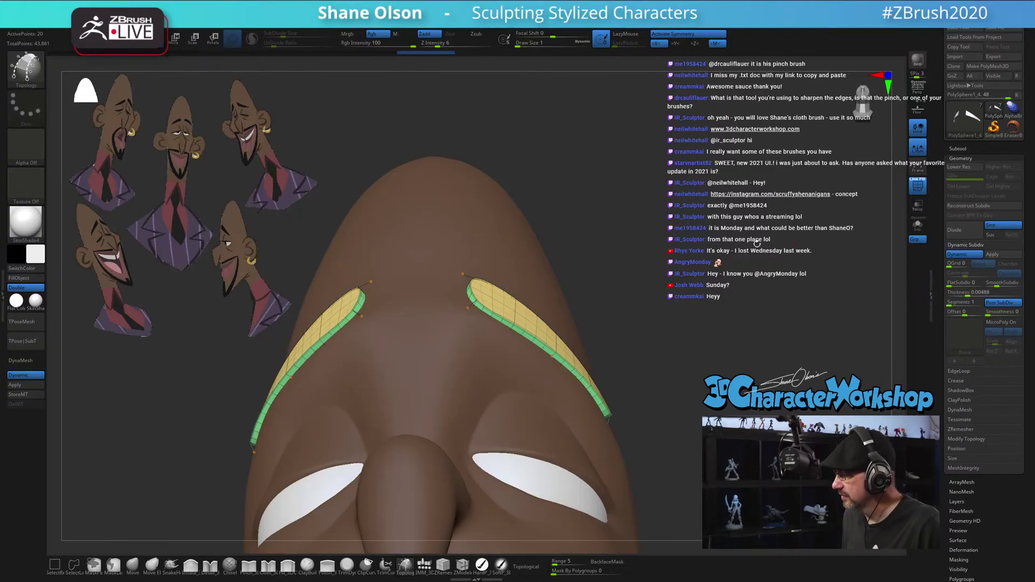
drag(723, 260, 538, 312)
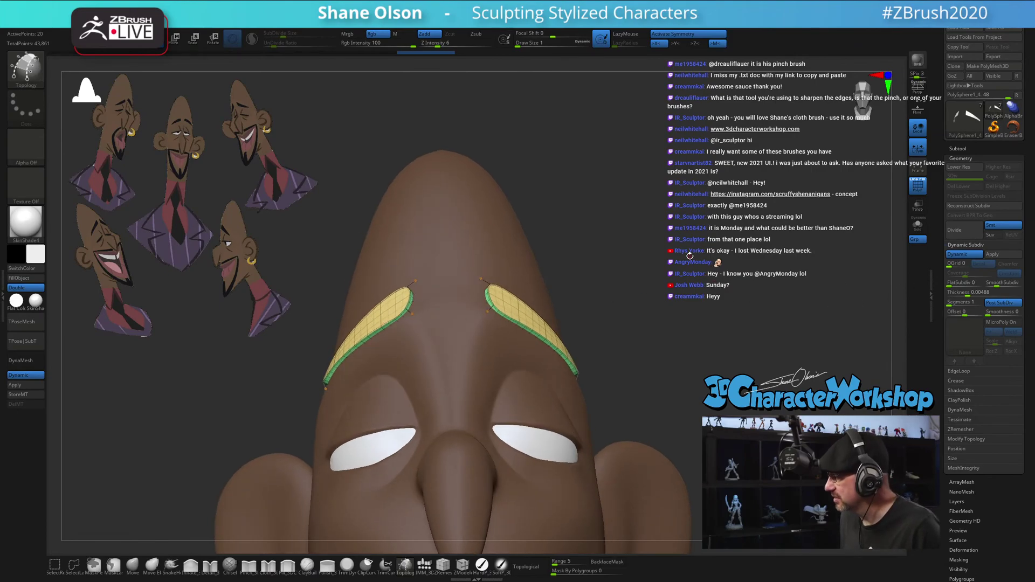
Uncrease all edges of the eyebrows and turn off Post SubDiv in their Dynamic Subdiv settings
key(space)
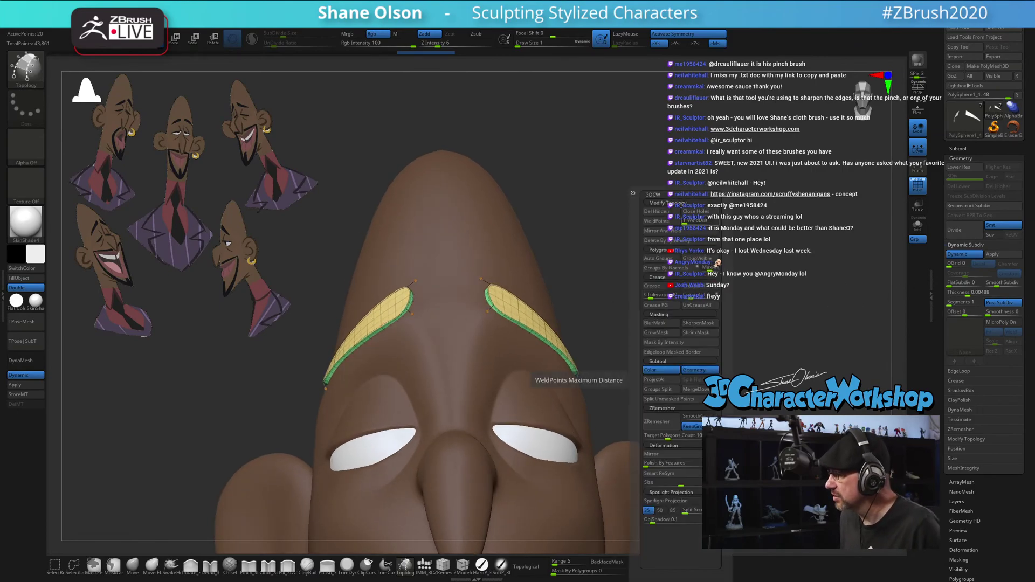
click(699, 306)
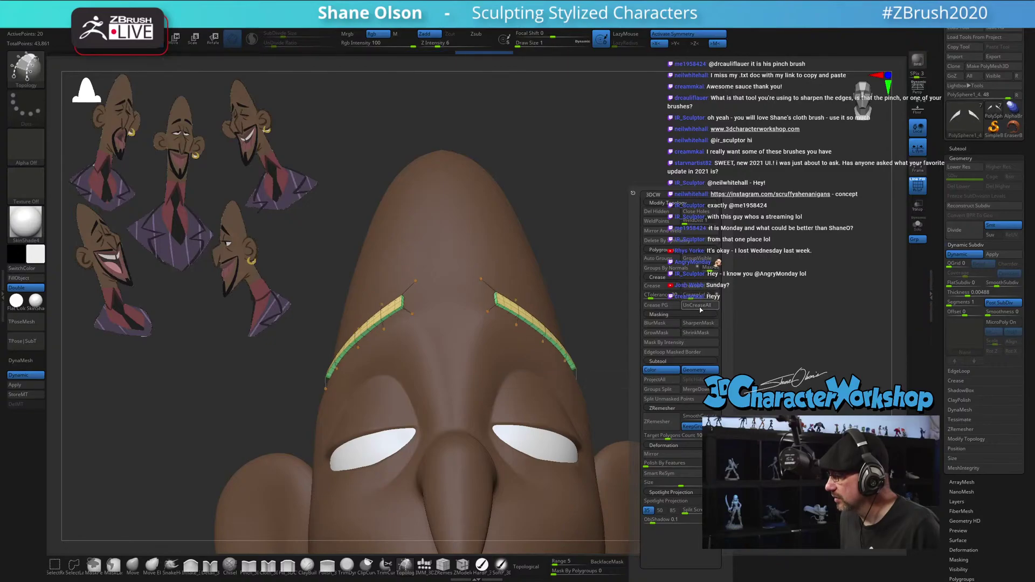
drag(677, 283, 759, 258)
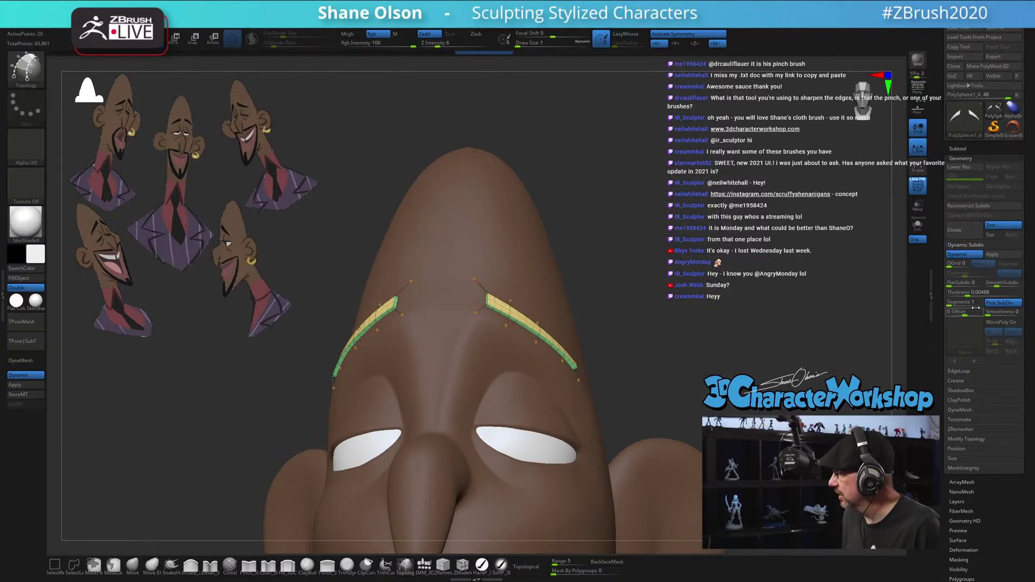
drag(701, 273, 680, 280)
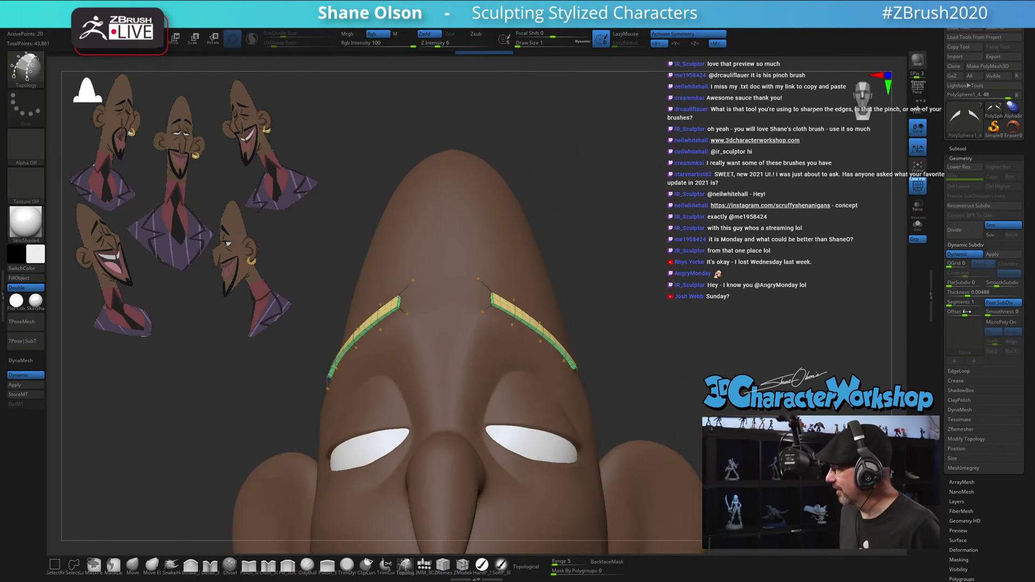
click(1002, 306)
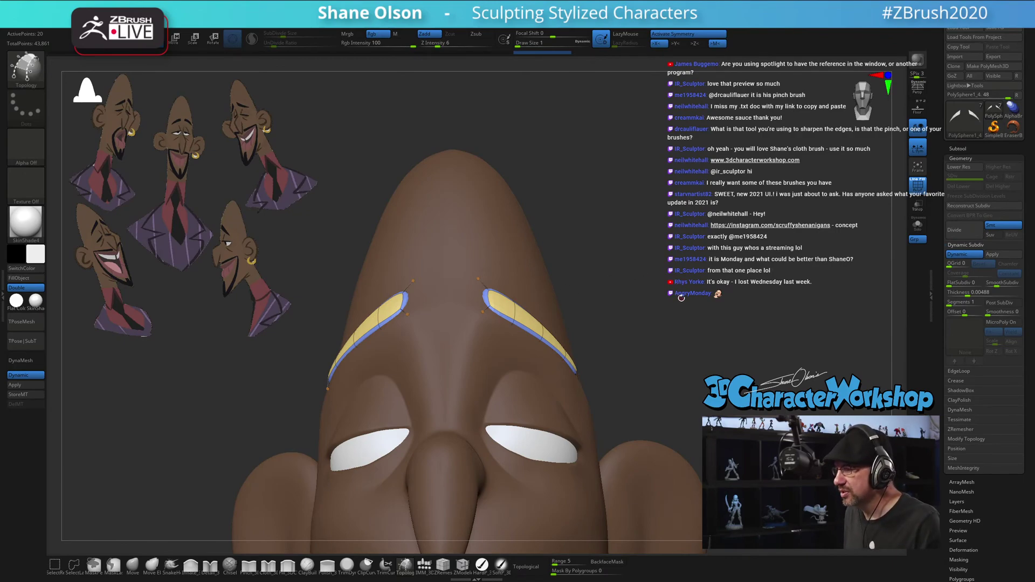
alt+drag(696, 240, 612, 291)
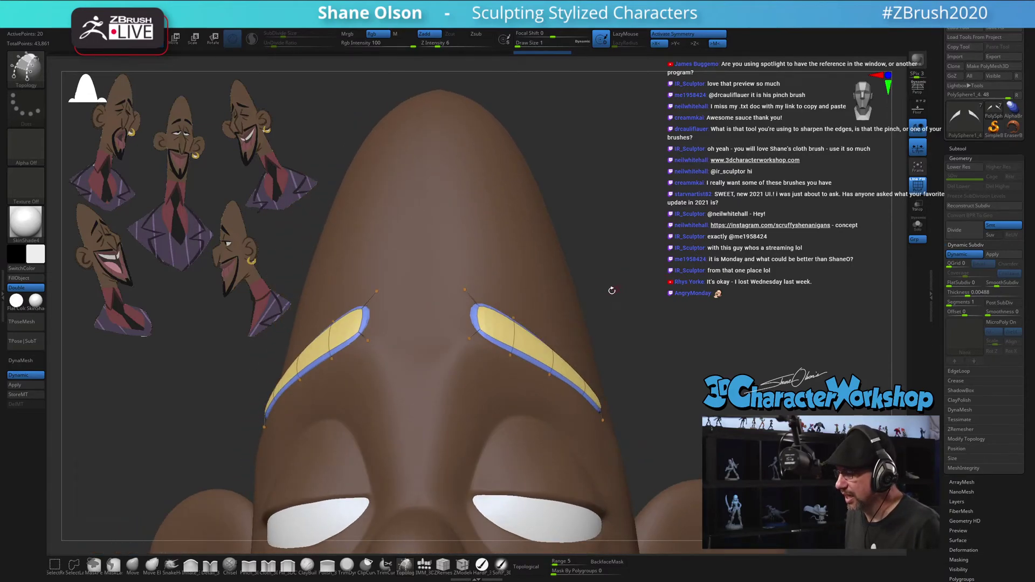
Hide the wireframe and adjust the inner part of the eyebrows with the Move brush at draw size 39
click(133, 565)
key(s)
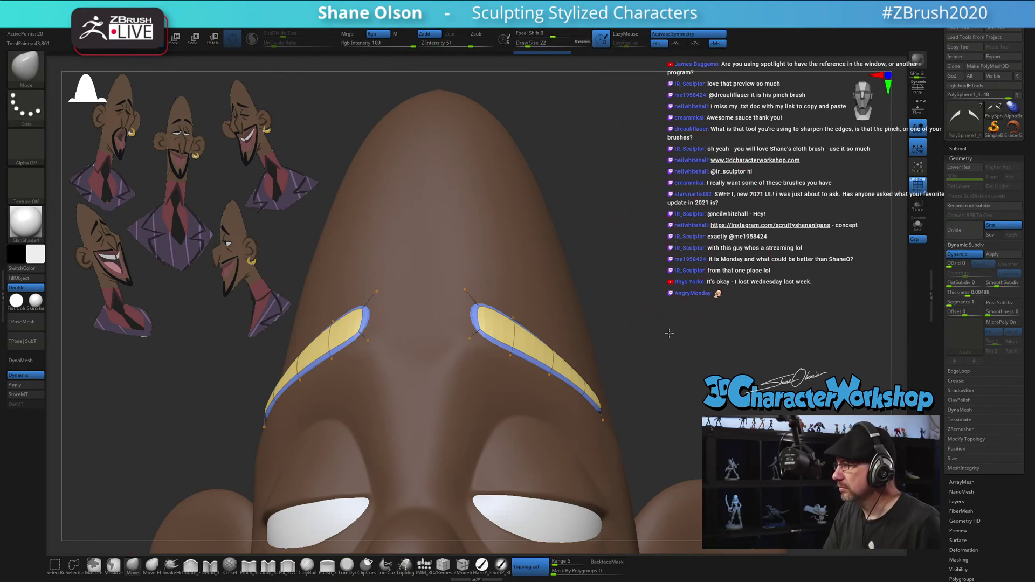
drag(669, 333, 674, 326)
alt+drag(597, 305, 645, 326)
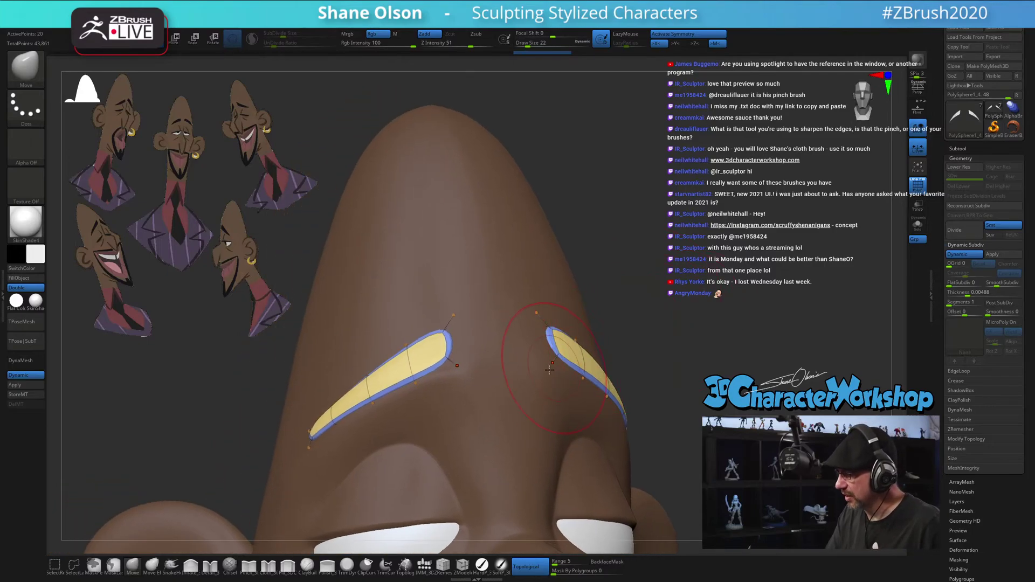
key(shift+f)
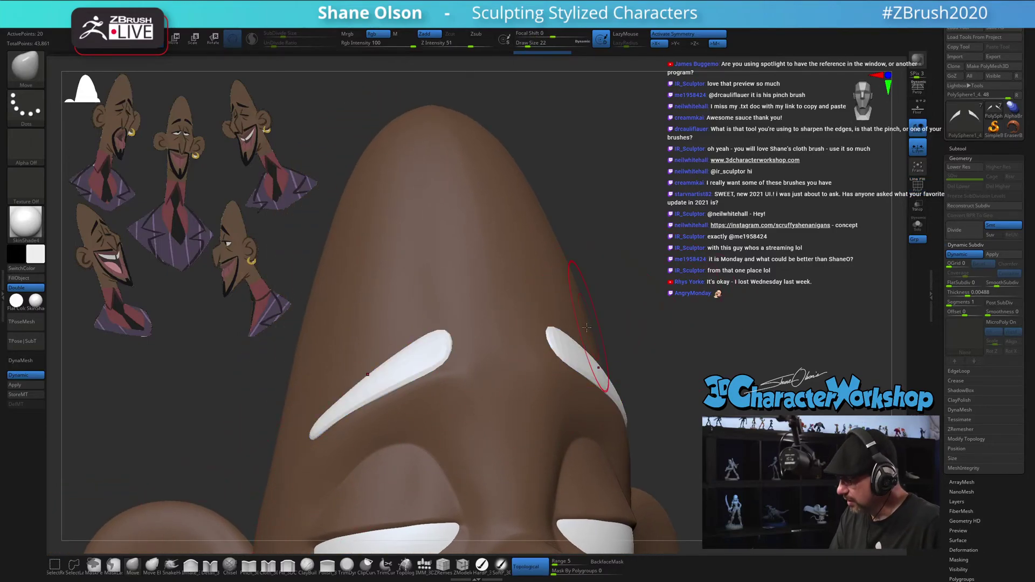
key(bracketright)
key(bracketright)
key(bracketright)
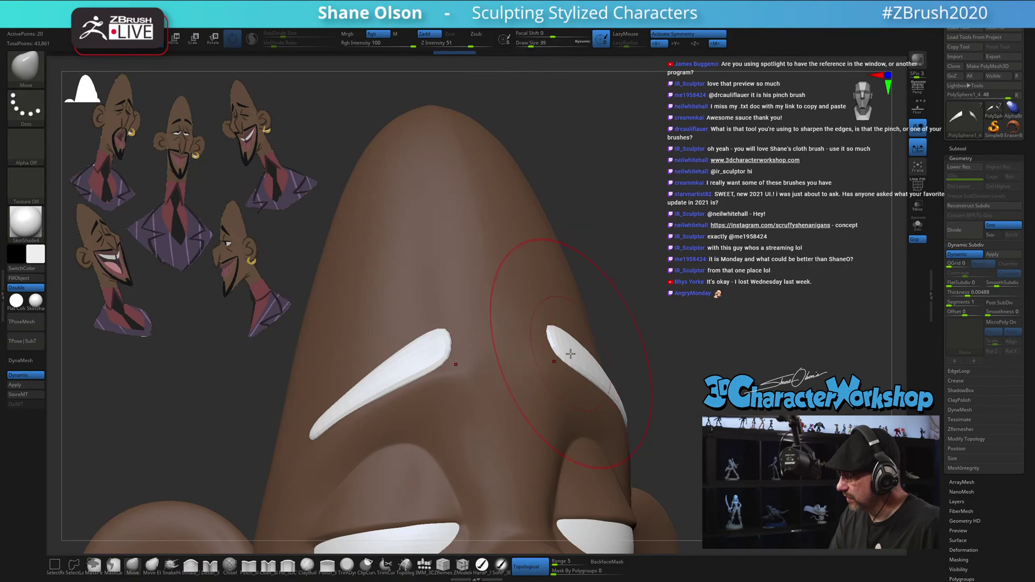
drag(570, 353, 581, 352)
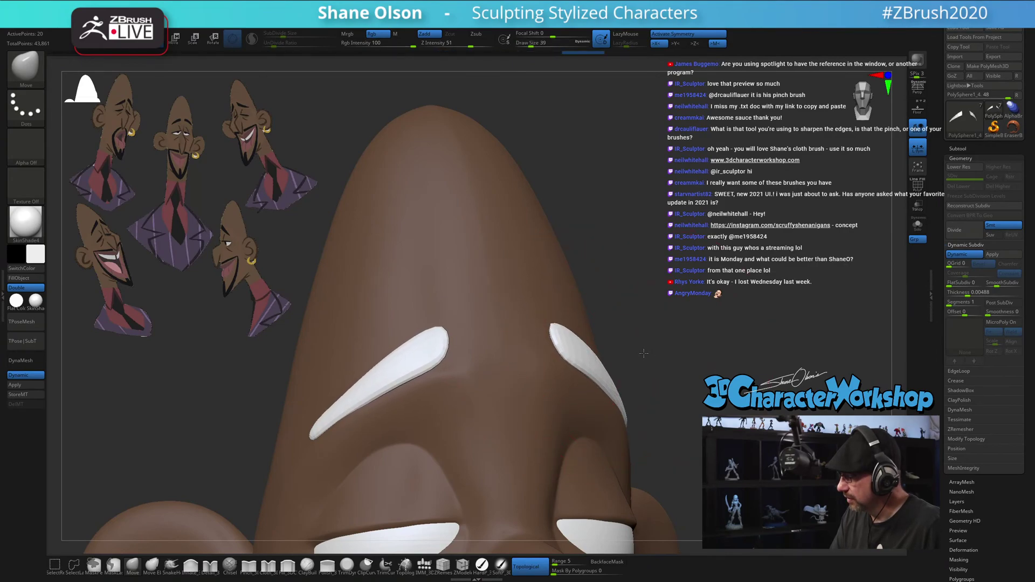
mouse_move(644, 353)
mouse_down()
mouse_move(598, 361)
mouse_move(660, 394)
mouse_up()
right_drag(634, 388, 675, 386)
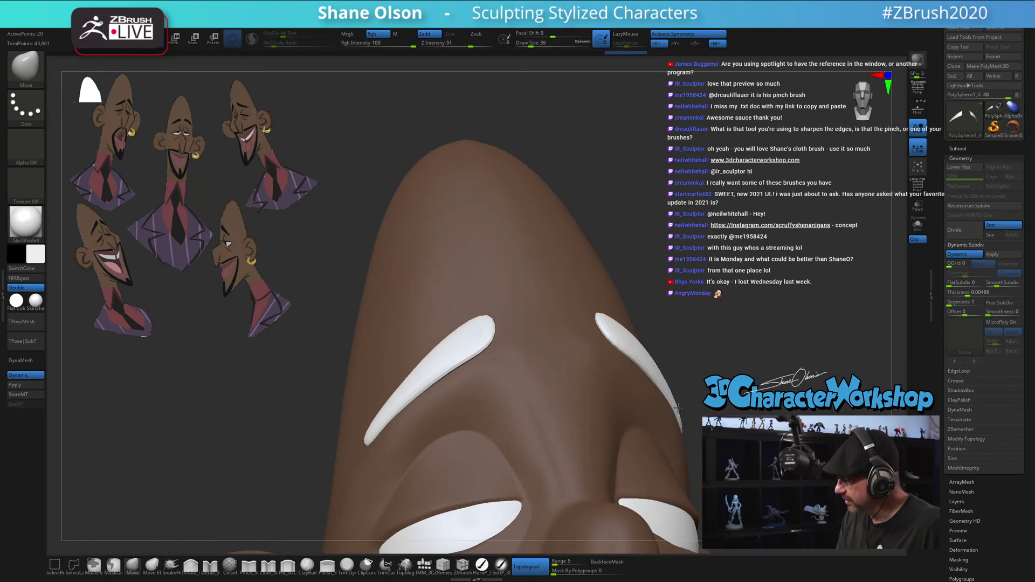
Reshape the inner ends of the eyebrows with the Move brush, reducing the draw size to 18 and 16
drag(678, 407, 675, 438)
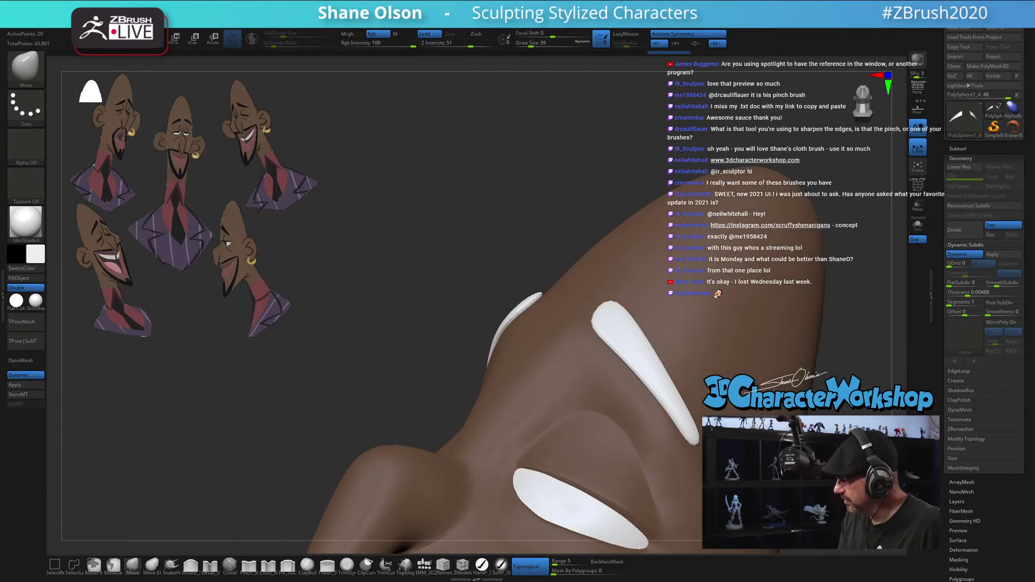
right_drag(676, 438, 691, 425)
mouse_move(704, 340)
right_down()
mouse_move(740, 321)
mouse_move(706, 323)
right_up()
key(s)
drag(703, 341, 689, 340)
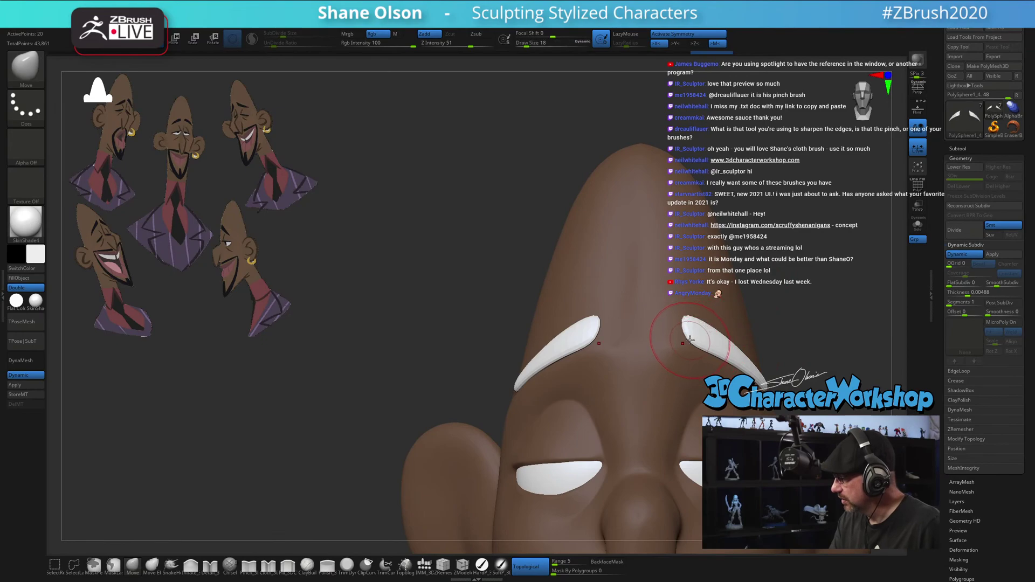
right_drag(697, 332, 652, 334)
drag(699, 335, 687, 330)
right_drag(703, 331, 713, 293)
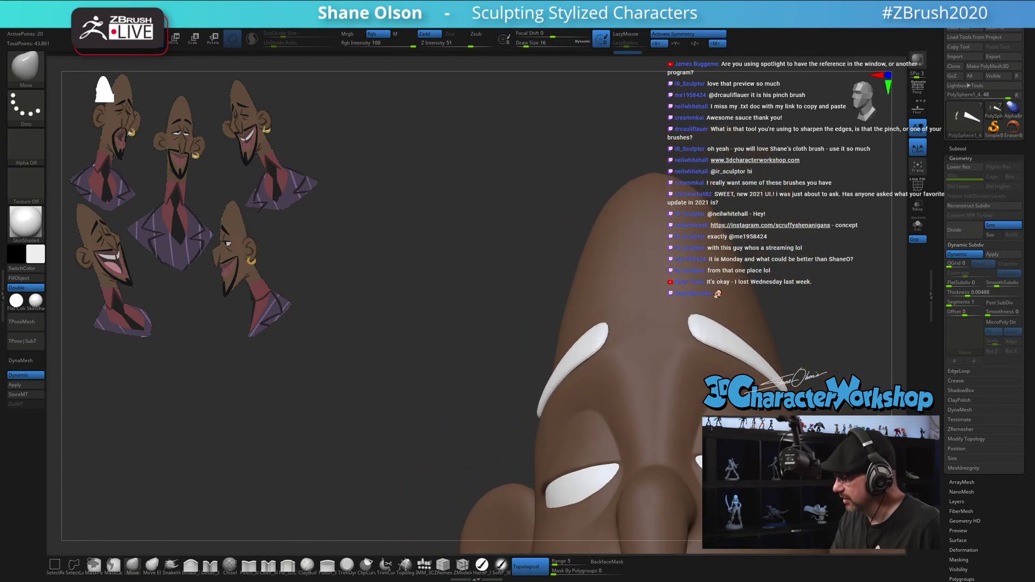
Adjust the outer ends and overall curve of the eyebrows with the Move brush at draw sizes 22 and 33
drag(716, 294, 624, 342)
key(])
key(])
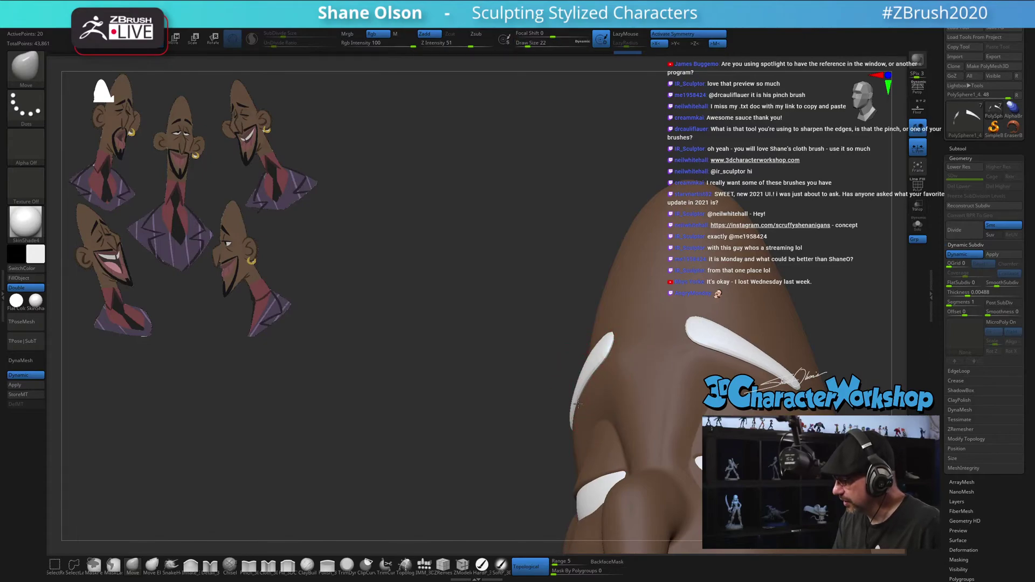
drag(577, 404, 575, 352)
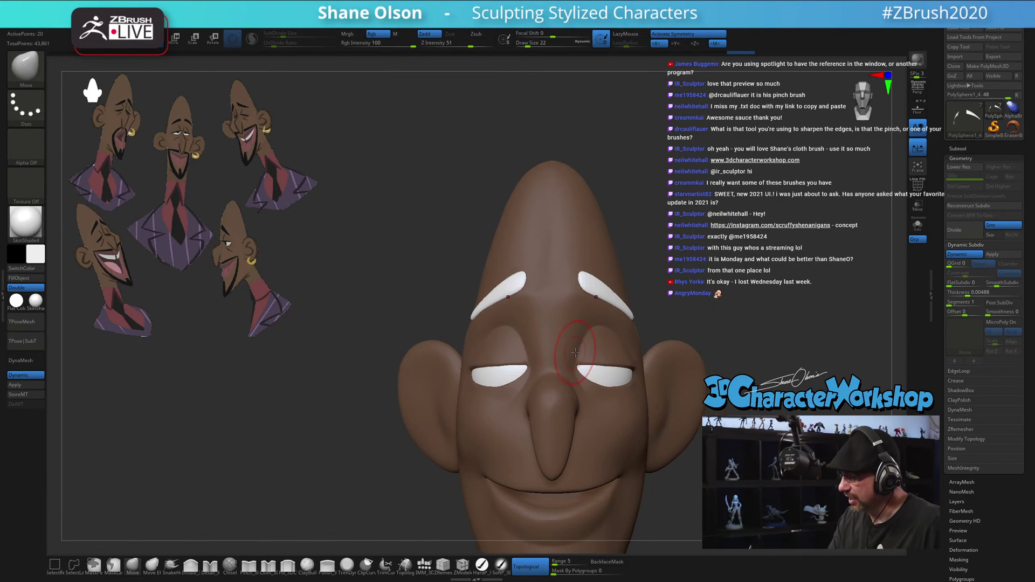
mouse_move(421, 292)
mouse_down()
mouse_move(504, 299)
mouse_move(483, 314)
mouse_move(493, 293)
mouse_move(515, 286)
mouse_up()
key(s)
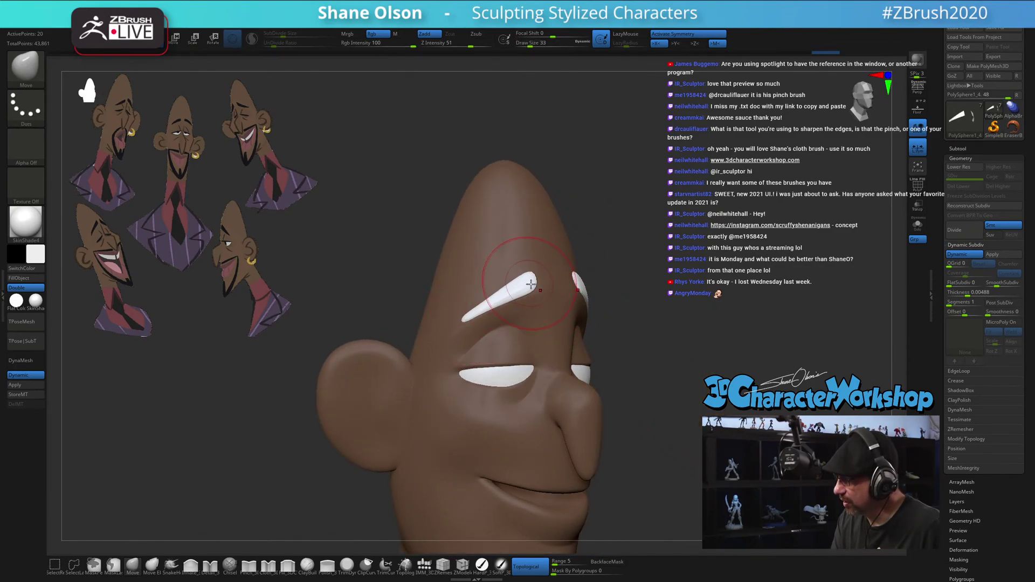
drag(612, 301, 561, 319)
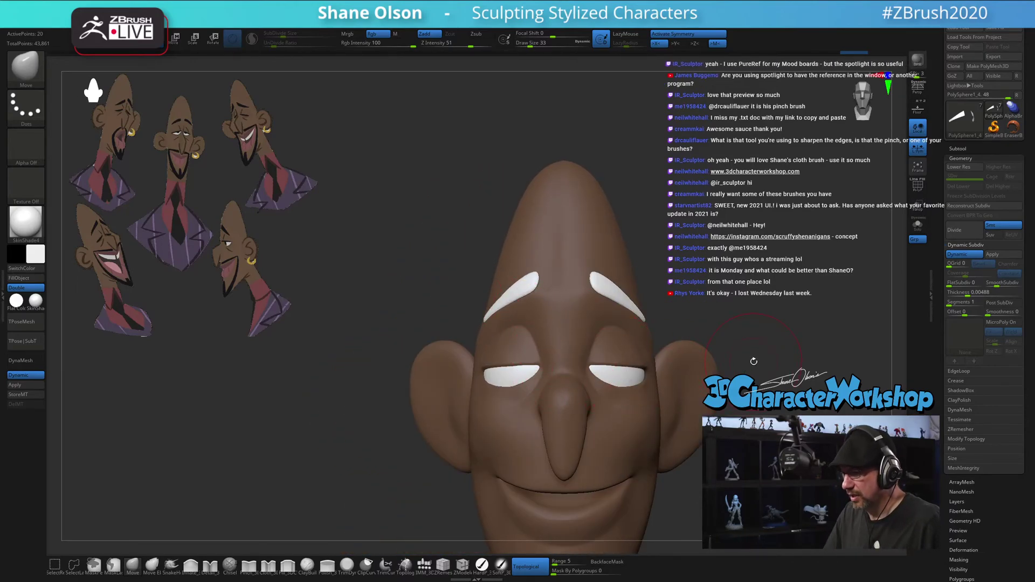
Sample the dark eyebrow colour from the Spotlight reference art and fill the eyebrows with it using the hard paint brush
key(shift+z)
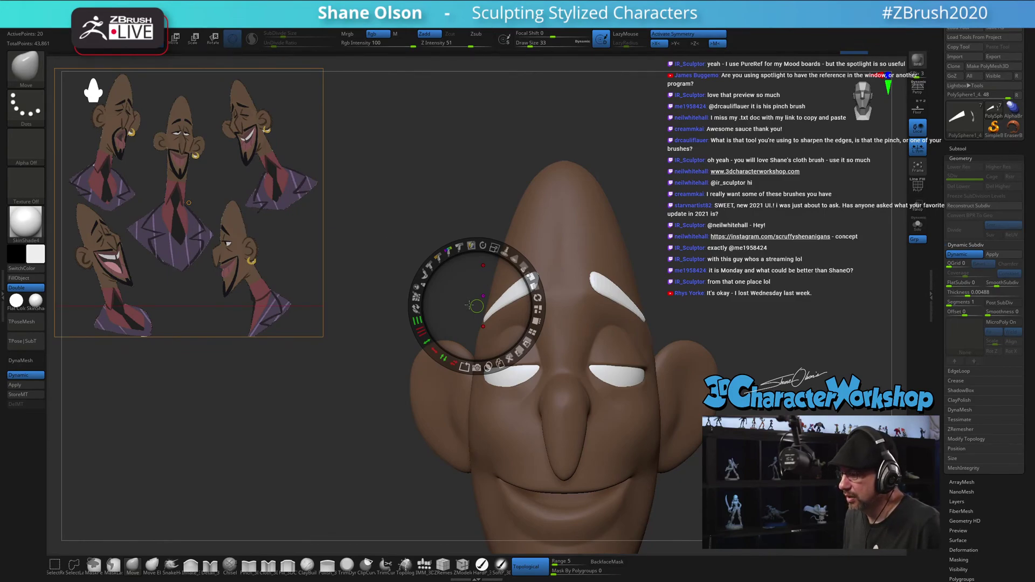
drag(468, 305, 300, 373)
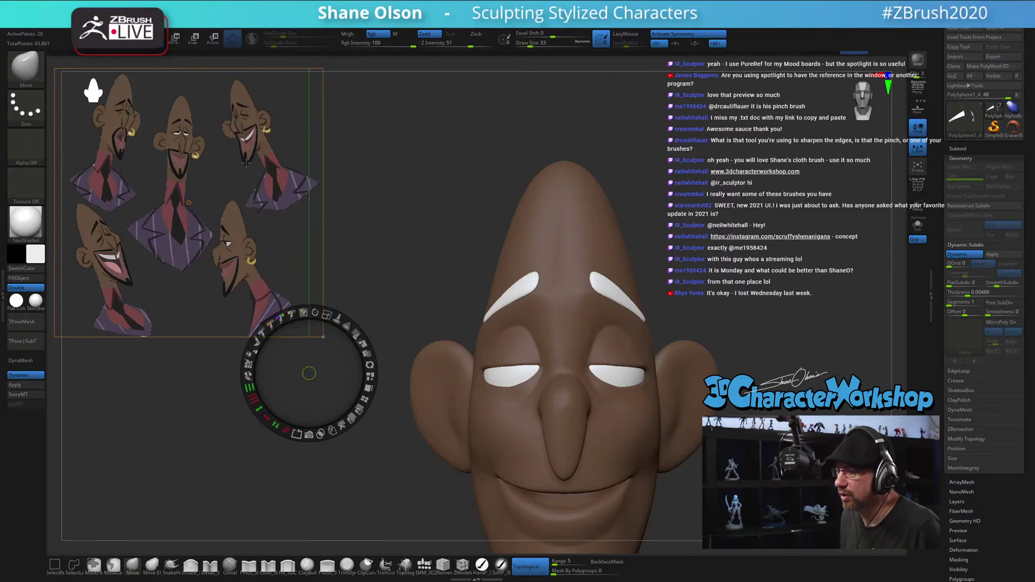
key(c)
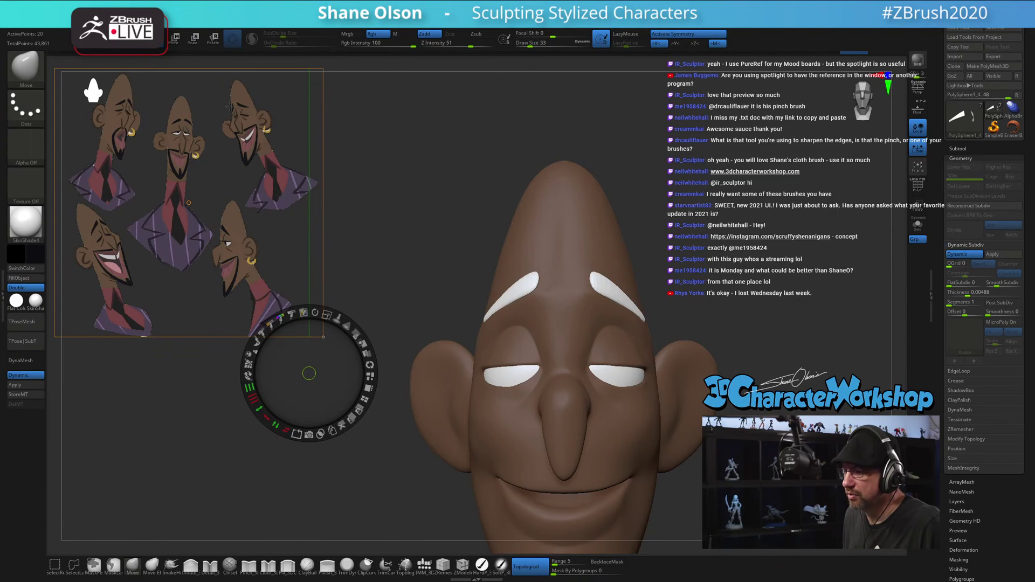
key(z)
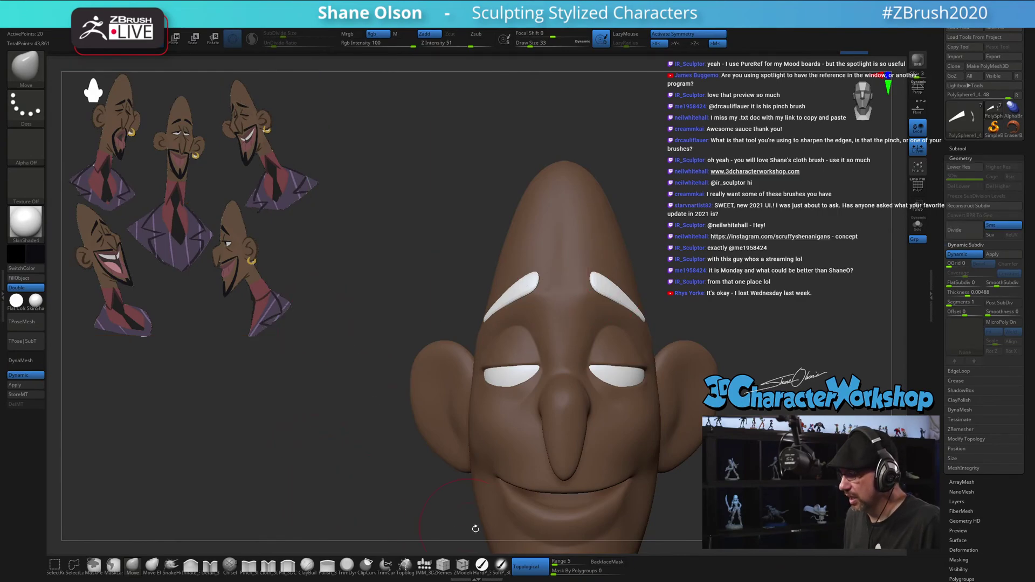
click(481, 564)
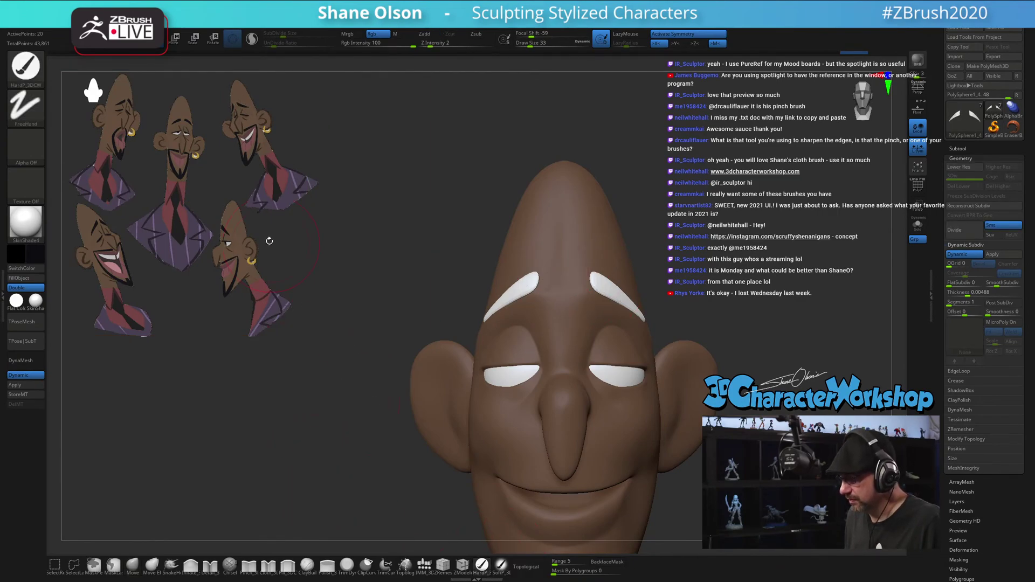
click(19, 278)
mouse_move(766, 225)
mouse_down()
mouse_move(639, 214)
mouse_move(677, 240)
mouse_move(624, 238)
mouse_move(636, 243)
mouse_move(626, 224)
mouse_move(646, 229)
mouse_move(626, 231)
mouse_up()
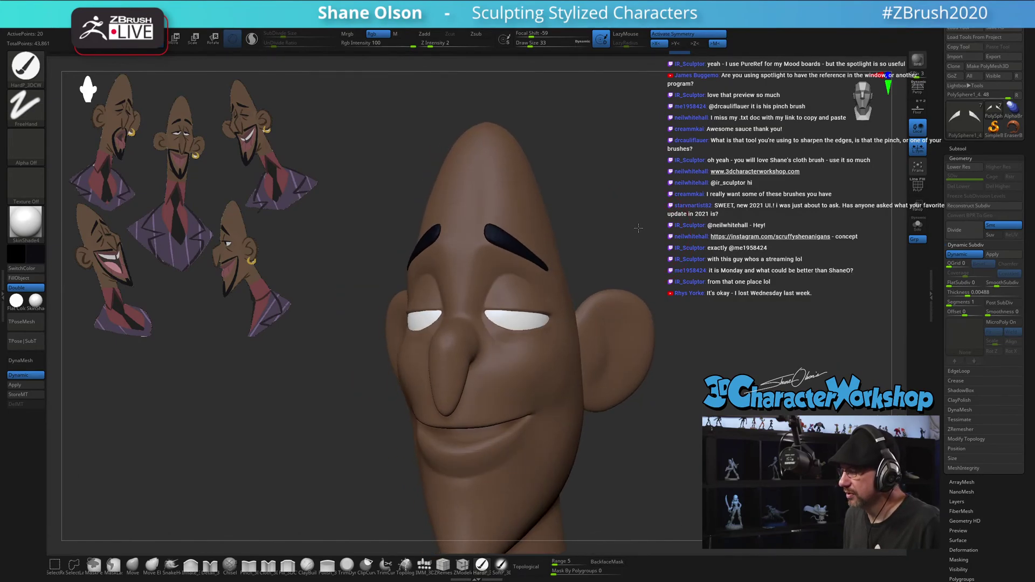
Refine the eyebrows' inner and outer ends with the Move brush, showing the wireframe, turning off Dynamic Subdiv and setting draw size 35
click(138, 569)
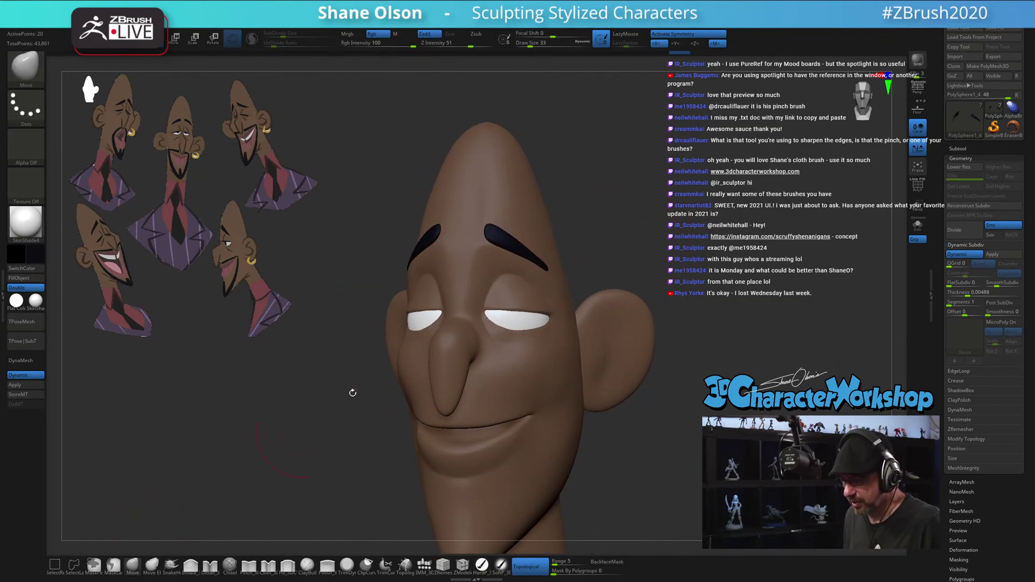
drag(492, 240, 468, 238)
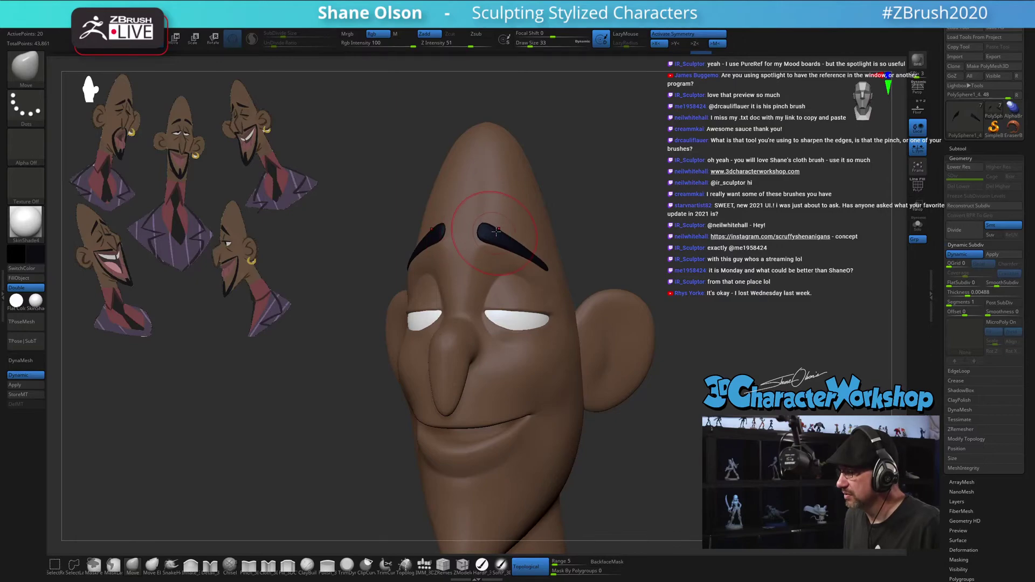
key(shift+f)
mouse_move(635, 194)
alt+mouse_down()
mouse_move(657, 235)
mouse_move(643, 251)
mouse_move(651, 227)
alt+mouse_up()
key(shift+d)
key(s)
click(686, 214)
key(s)
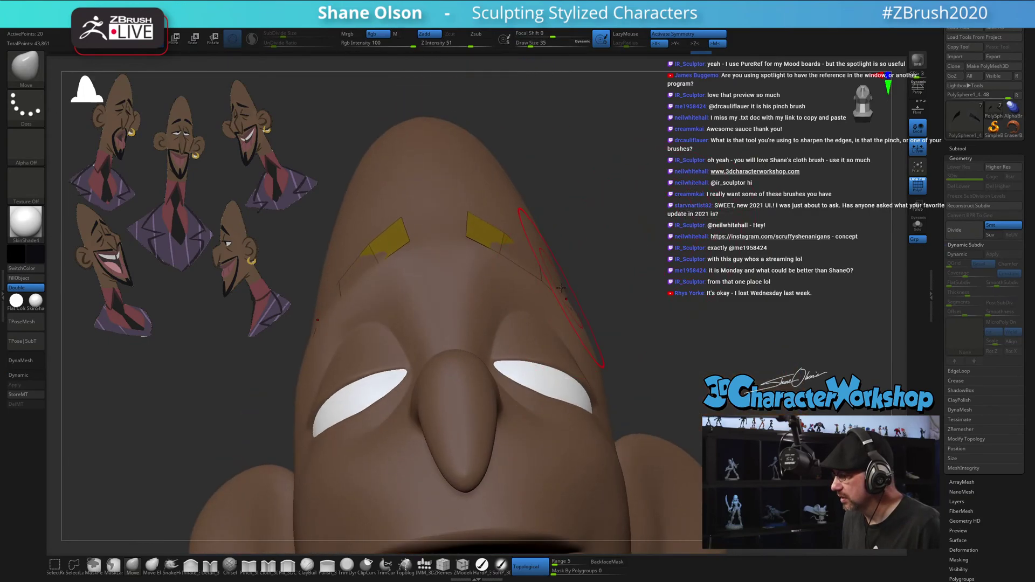
drag(566, 284, 542, 277)
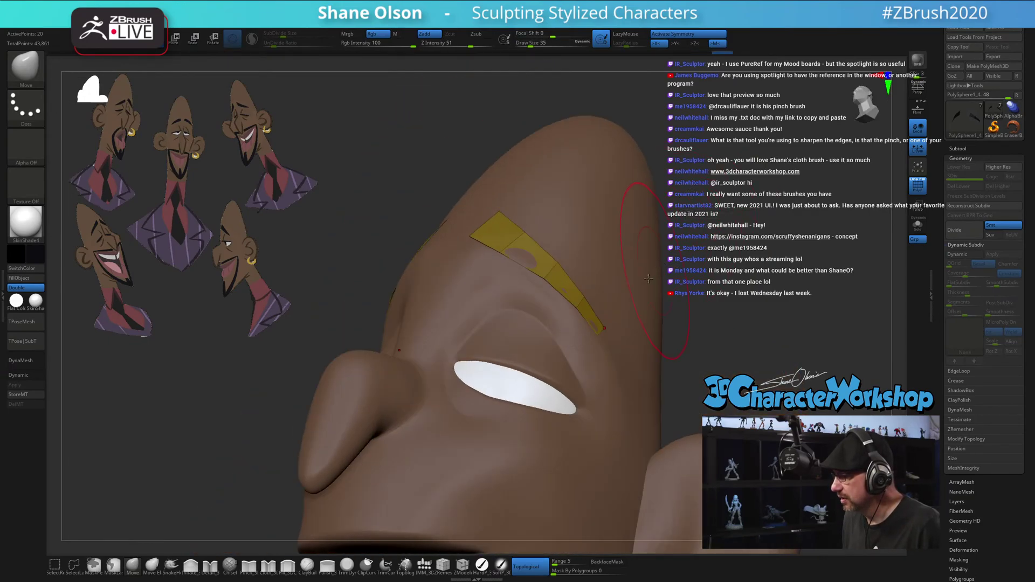
Preview the eyebrows with Dynamic Subdiv, turn it off again, and adjust their low-poly points with the Move brush at draw sizes 8 and 11
mouse_move(771, 207)
mouse_down()
mouse_move(806, 215)
mouse_move(727, 232)
mouse_move(783, 245)
mouse_move(722, 249)
mouse_up()
key(d)
key(s)
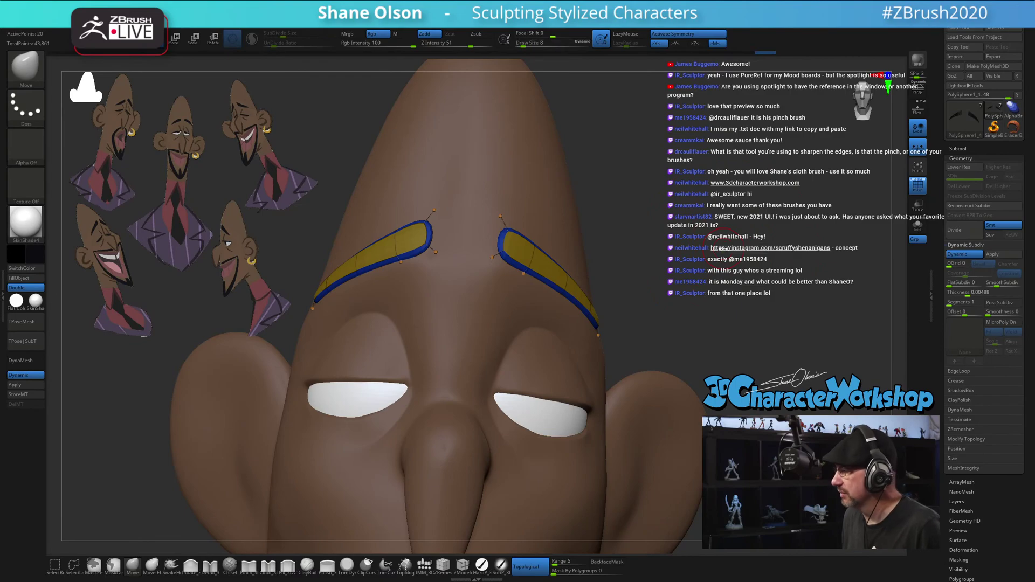
key(shift+d)
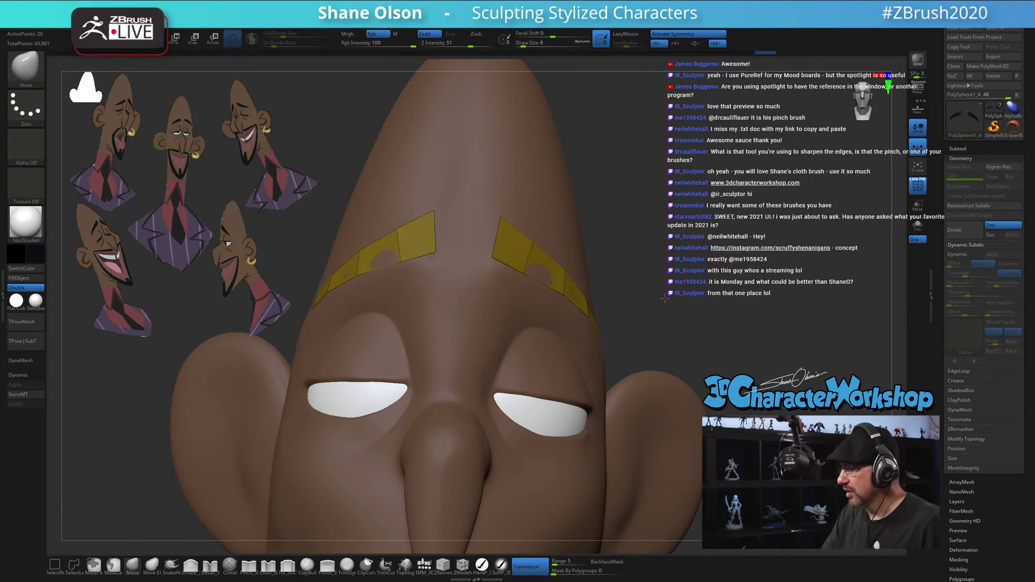
right_drag(721, 248, 591, 283)
key(bracketright)
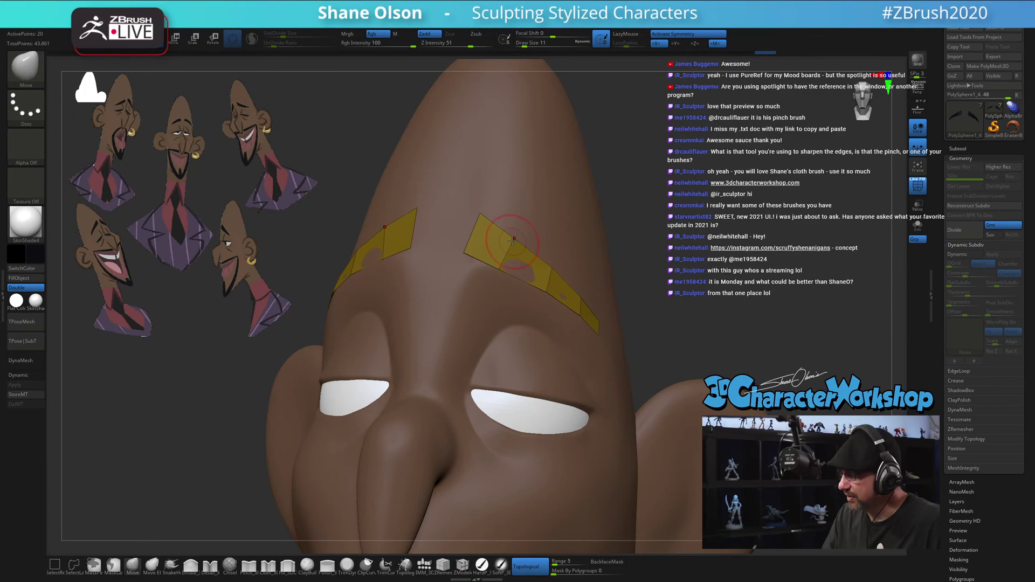
right_drag(513, 240, 439, 368)
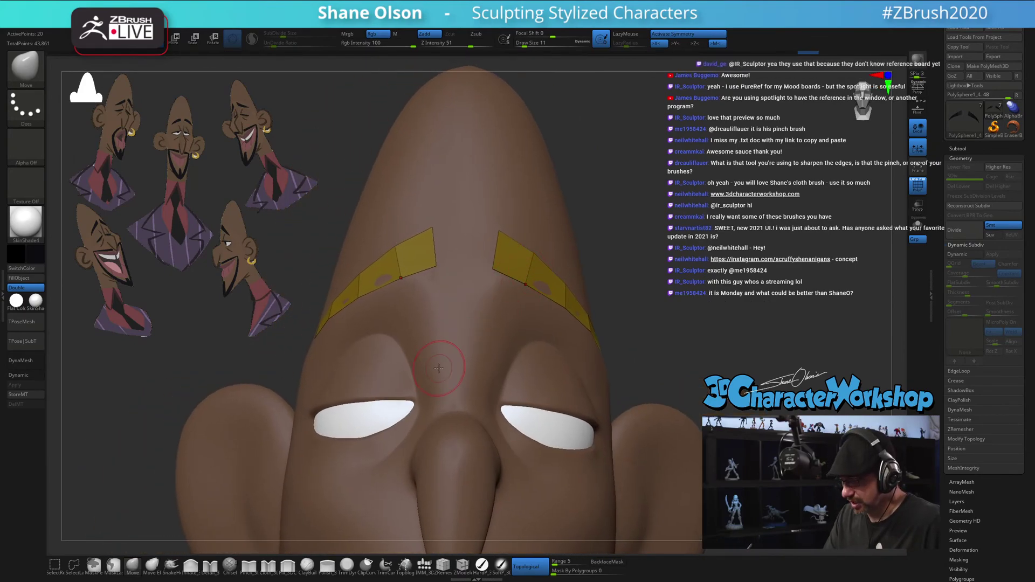
Insert a crosswise edge loop near the eyebrows' inner ends and a lengthwise edge loop along their middle with ZModeler
click(462, 564)
click(518, 261)
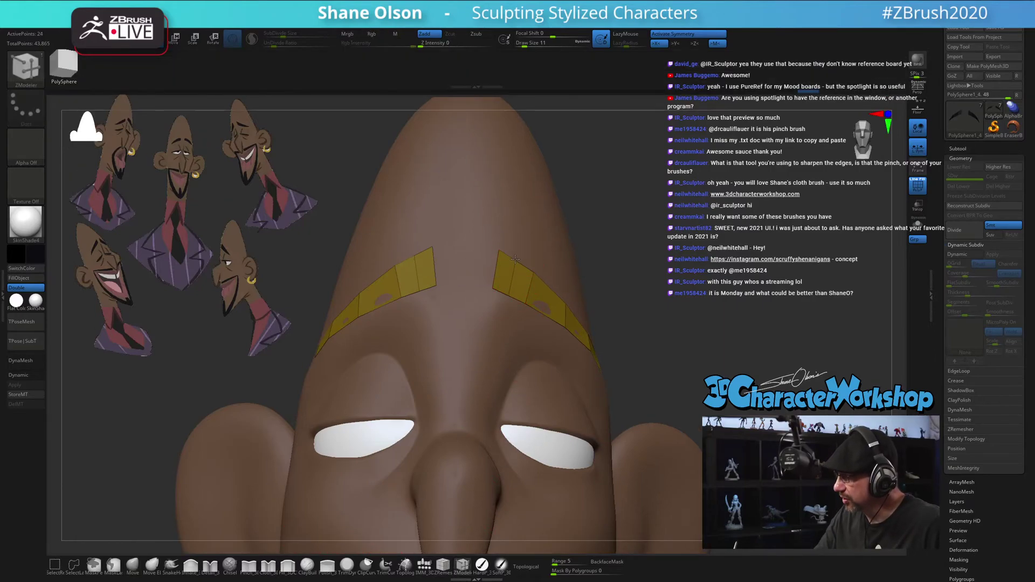
drag(628, 288, 522, 289)
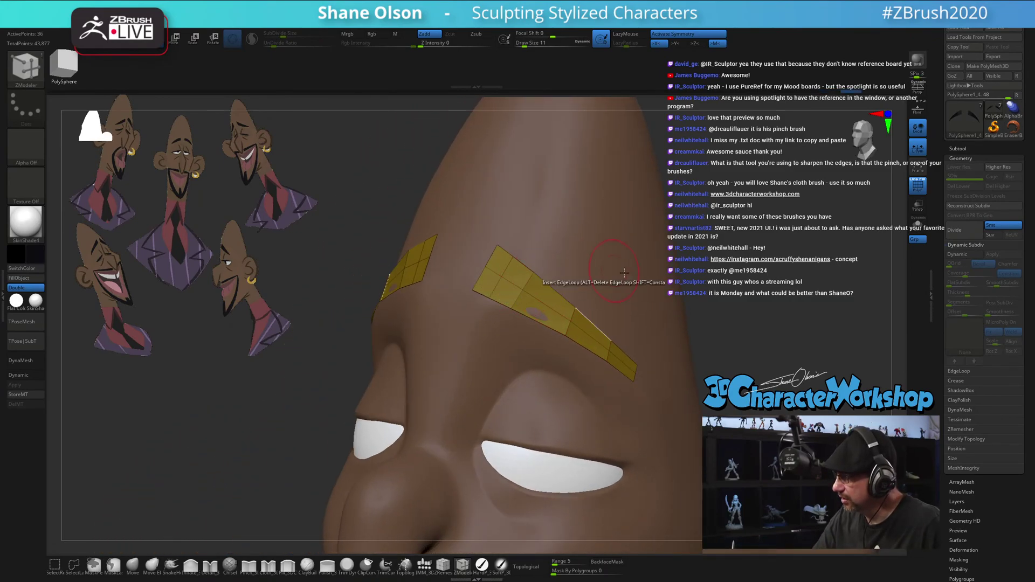
drag(690, 297, 726, 294)
Turn Dynamic Subdiv back on for the eyebrows and hide the wireframe
key(d)
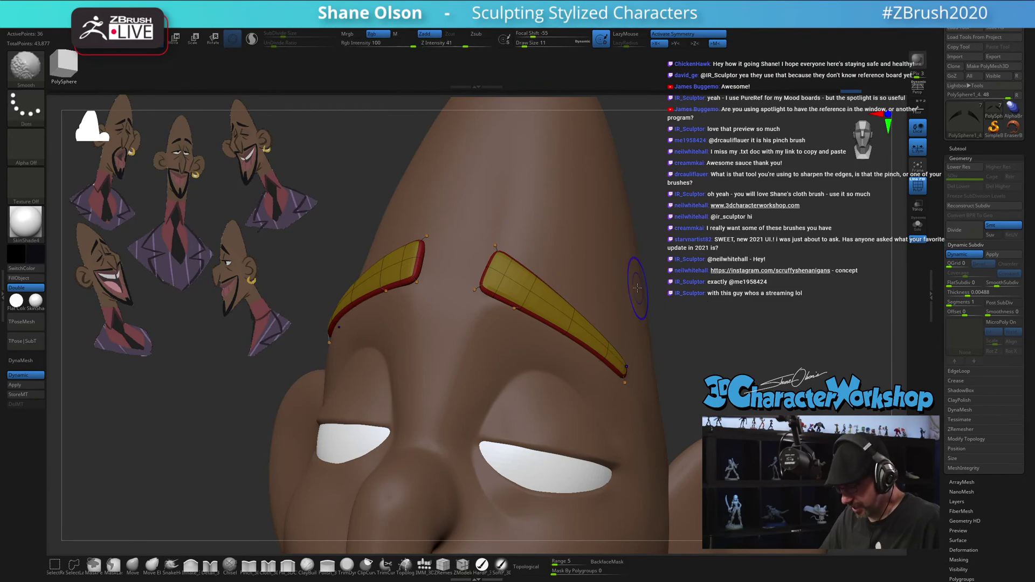
key(shift+f)
alt+drag(727, 287, 718, 259)
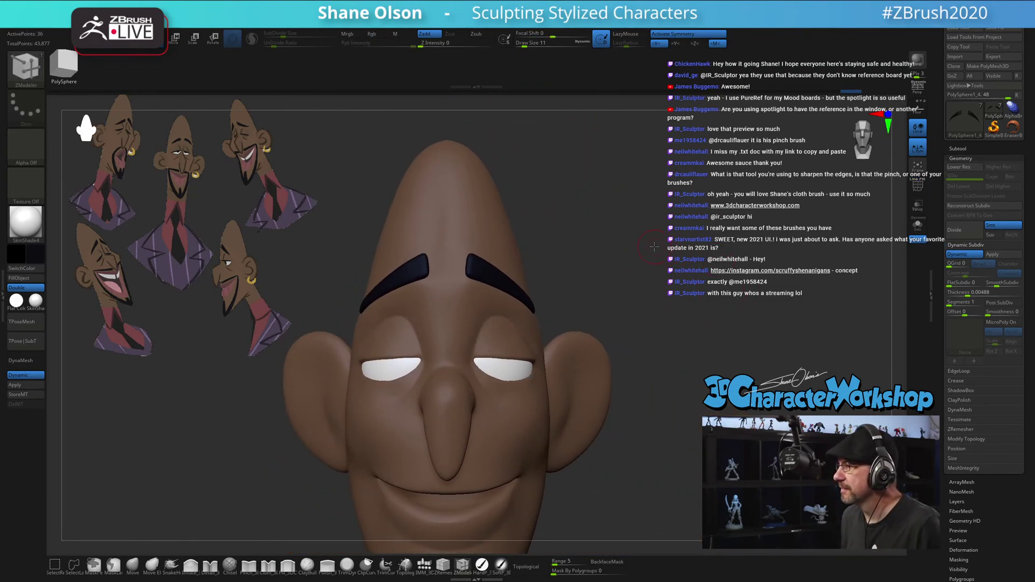
Refine the eyebrows' shape from the side with the Move brush at draw size 23
drag(655, 247, 534, 245)
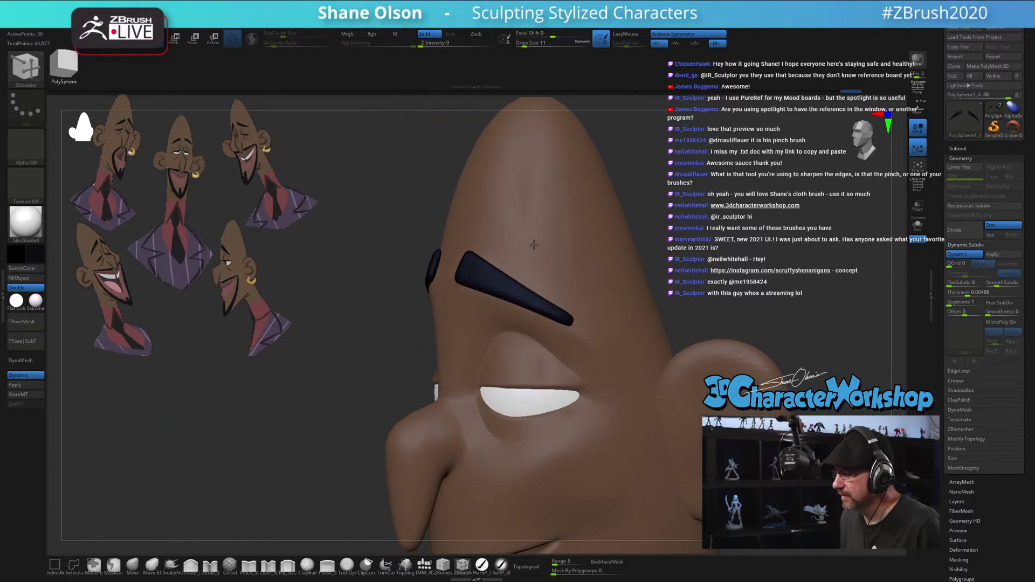
click(132, 566)
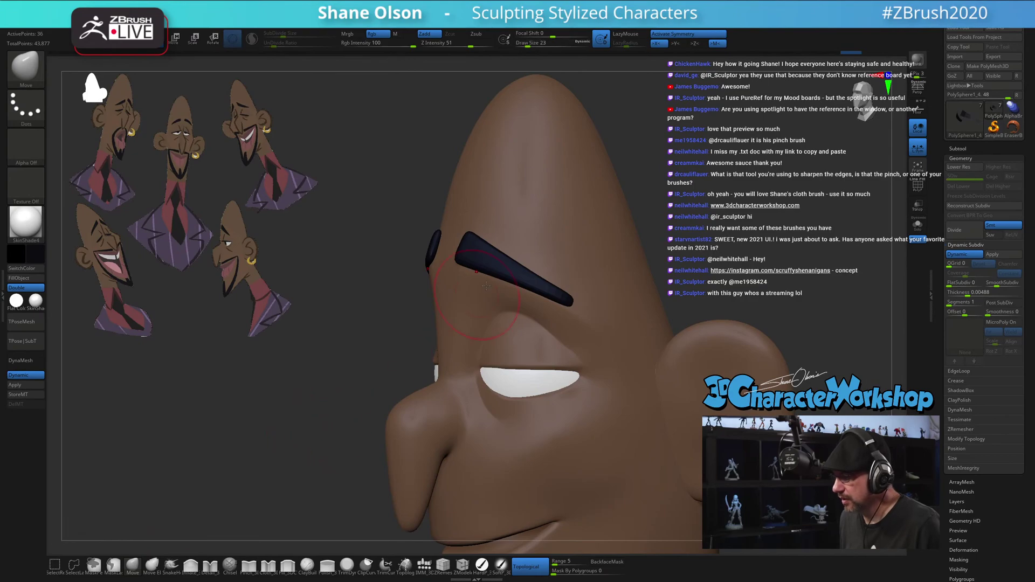
drag(503, 259, 553, 294)
drag(368, 343, 464, 339)
alt+drag(642, 345, 610, 253)
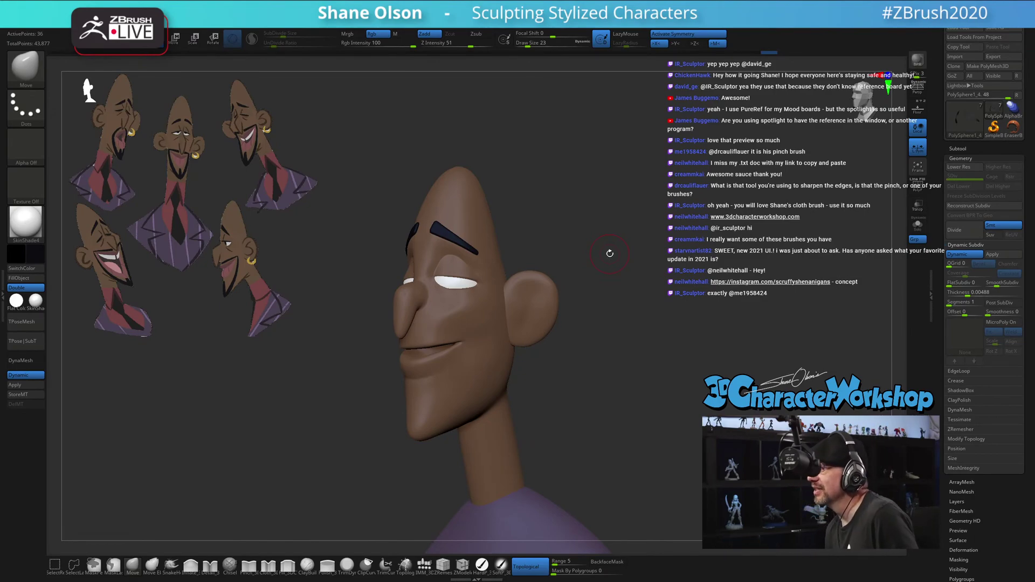
Select the head subtool and turn on visibility for the eyebrow subtool in the subtool list
drag(619, 421, 617, 460)
alt+drag(576, 348, 602, 354)
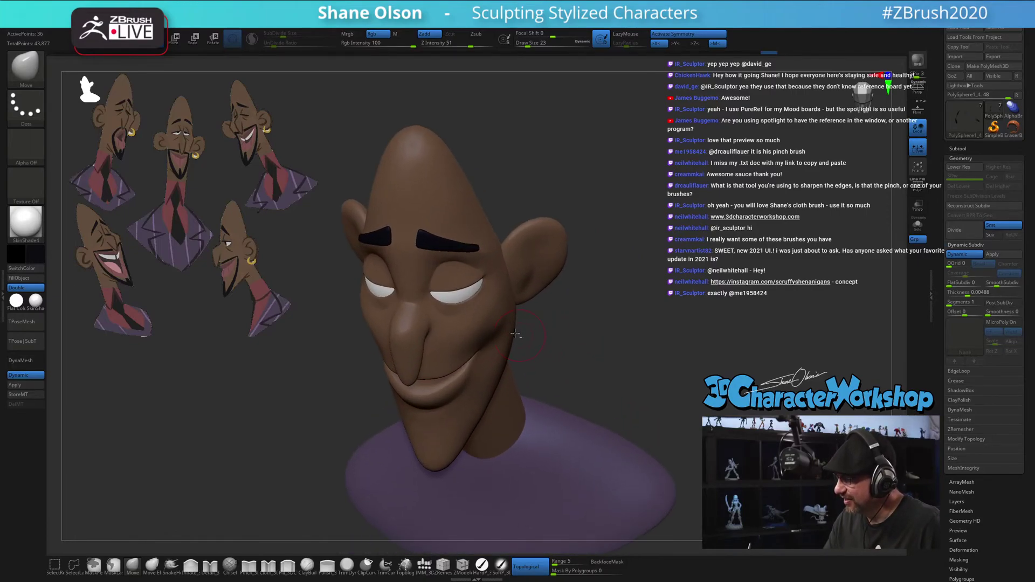
alt+click(502, 323)
drag(539, 340, 564, 339)
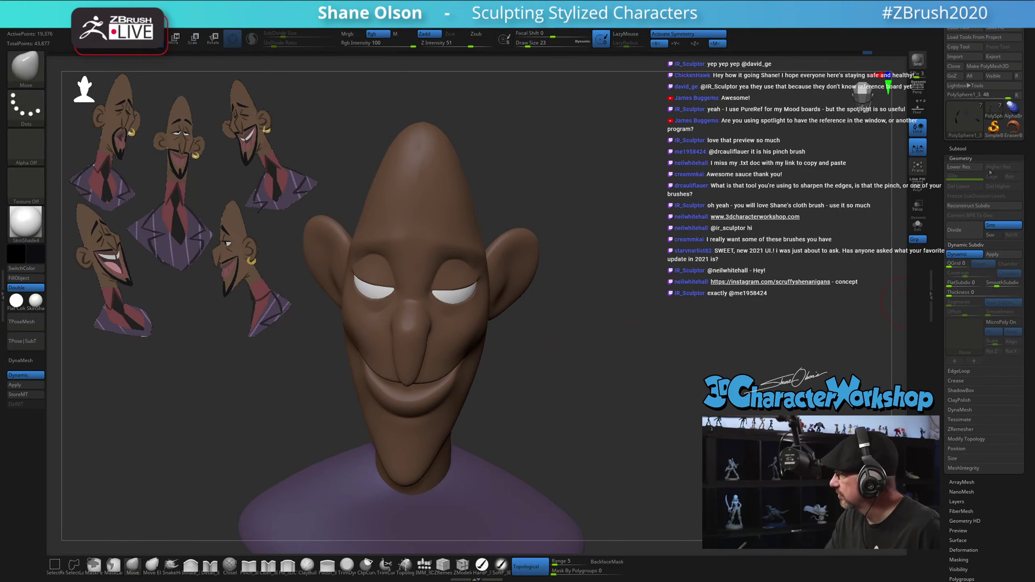
click(965, 148)
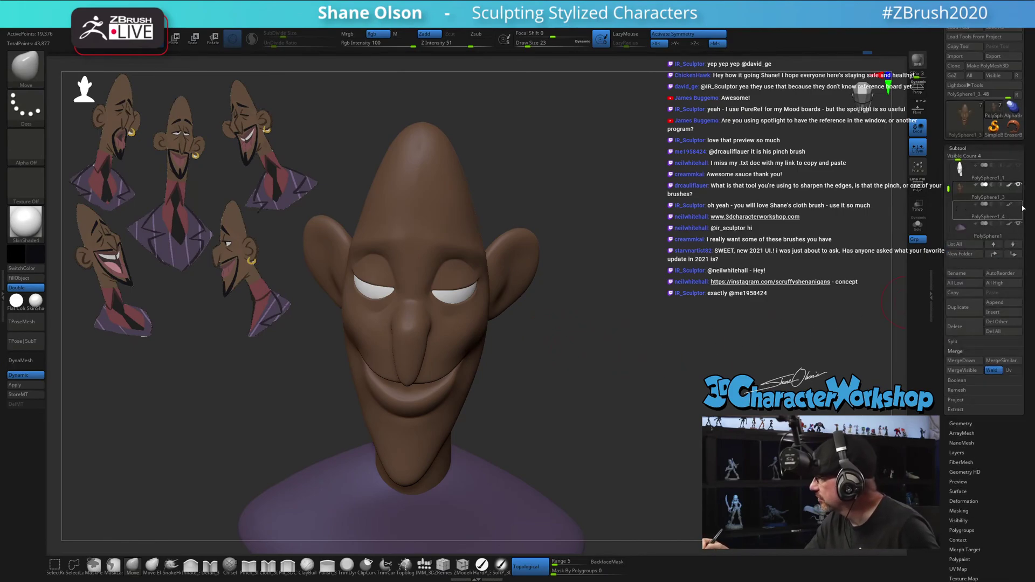
click(1018, 206)
Save the tool as Dom_Head_02 in the ZTLs folder
click(1003, 28)
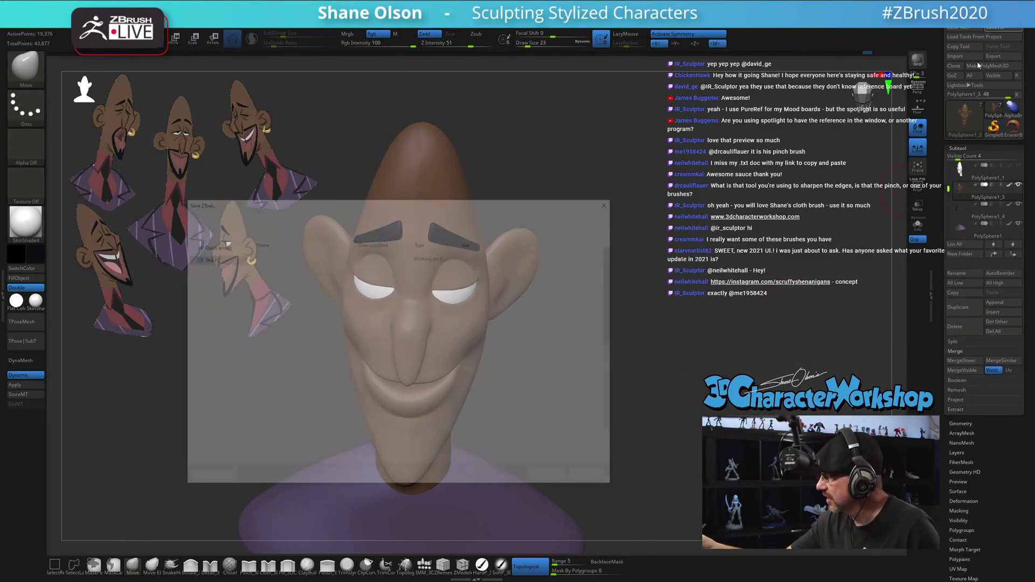
click(289, 451)
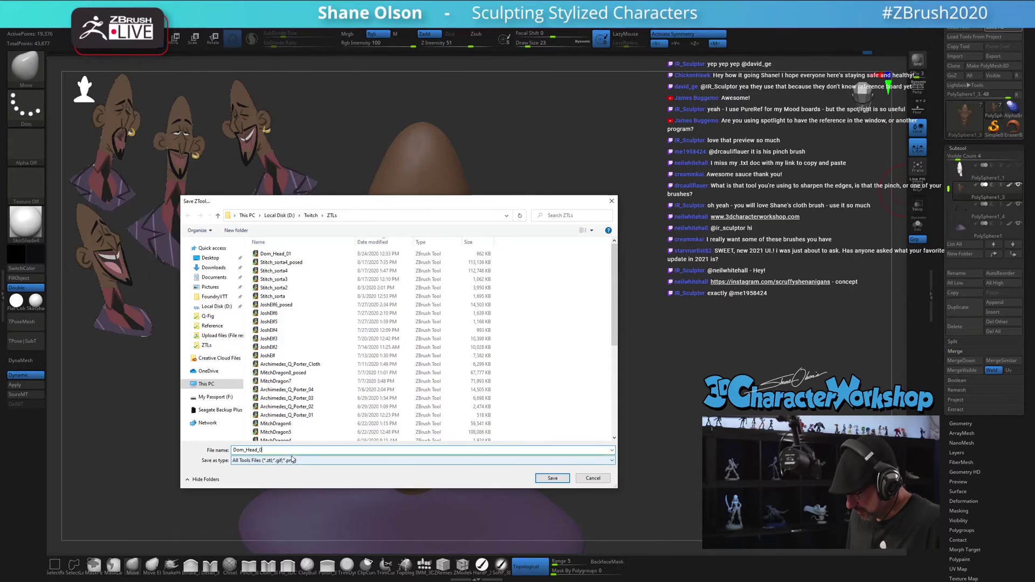
text(2)
key(Return)
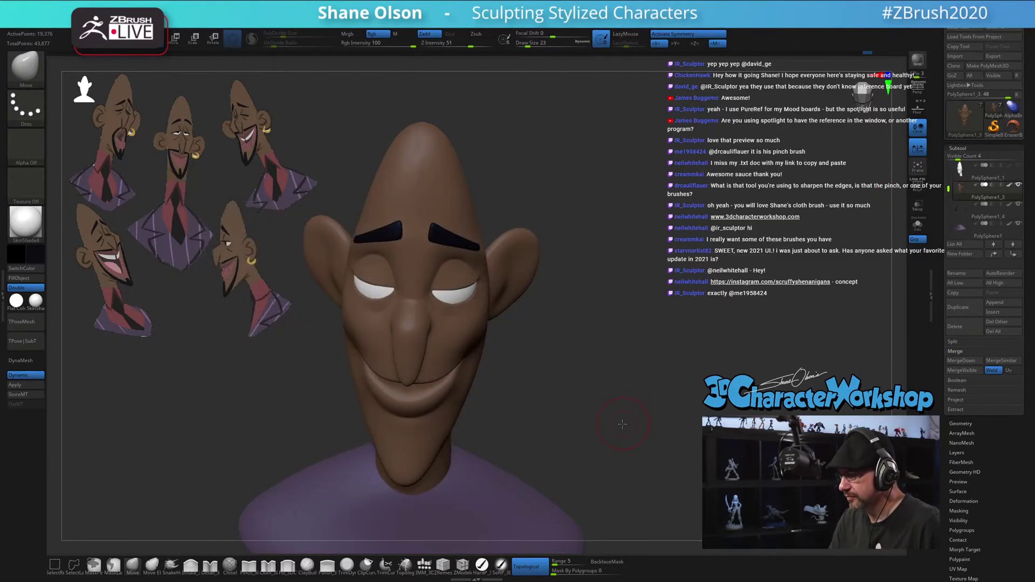
mouse_move(622, 424)
mouse_down()
mouse_move(624, 403)
mouse_move(642, 419)
mouse_move(634, 400)
mouse_up()
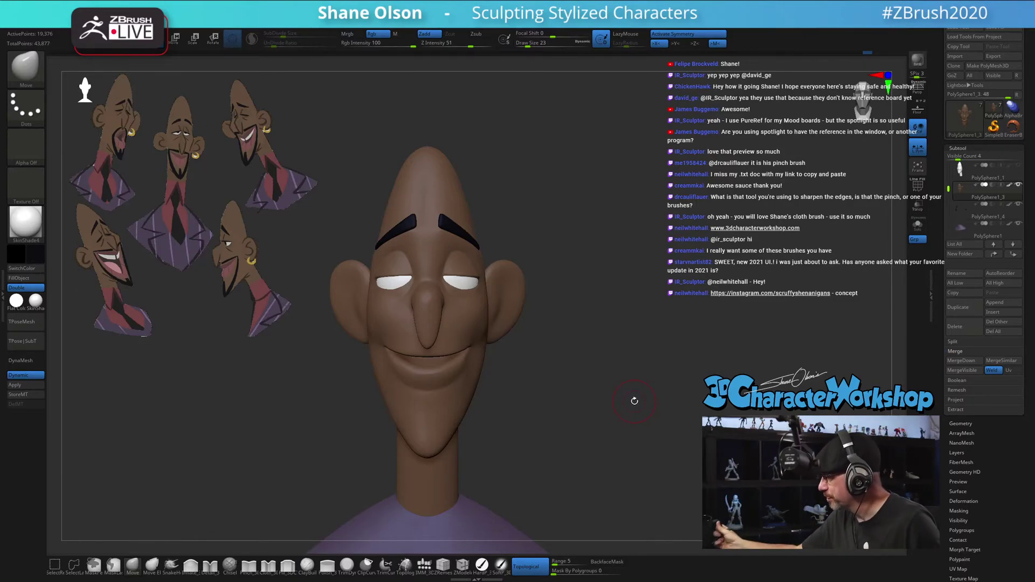
Refine the cheeks and the area under the eyes beside the nose with the Move brush at draw size 14, smoothing the surface
mouse_move(573, 417)
mouse_down()
mouse_move(598, 416)
mouse_move(577, 413)
mouse_move(574, 437)
mouse_move(506, 393)
mouse_up()
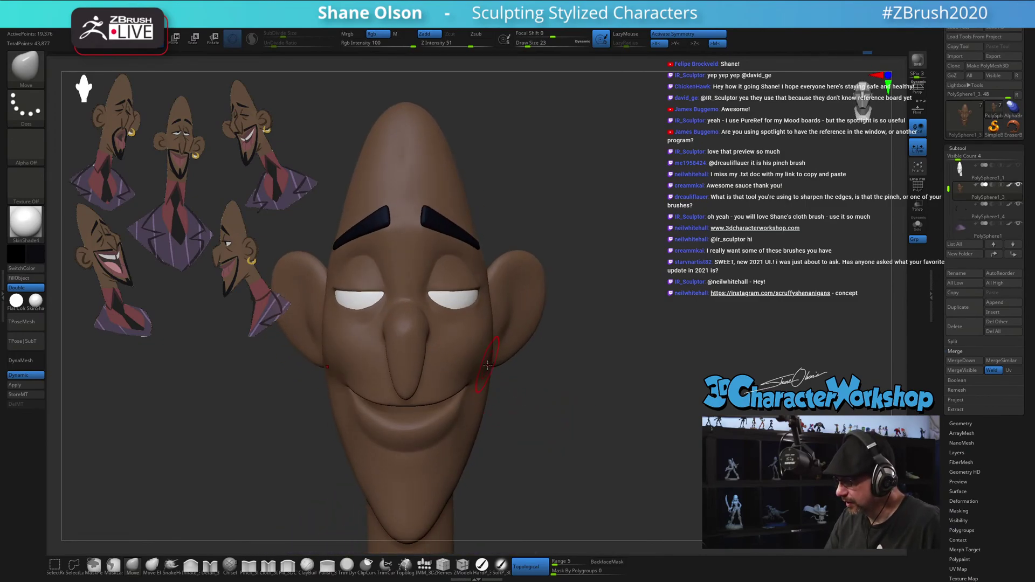
right_drag(485, 355, 499, 377)
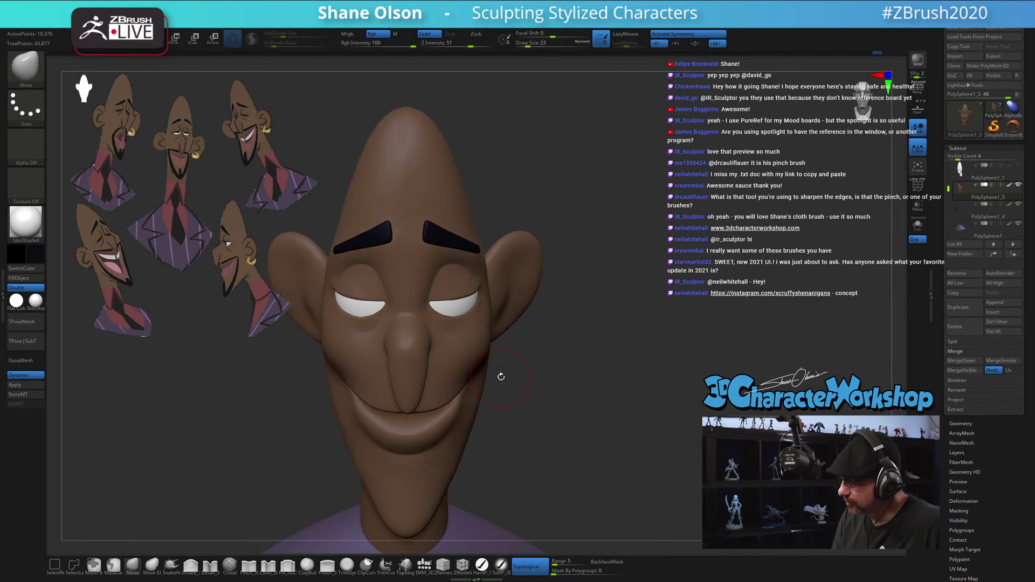
mouse_move(519, 381)
mouse_down()
mouse_move(504, 387)
mouse_move(543, 390)
mouse_up()
right_drag(514, 351, 461, 368)
key(s)
drag(386, 342, 381, 341)
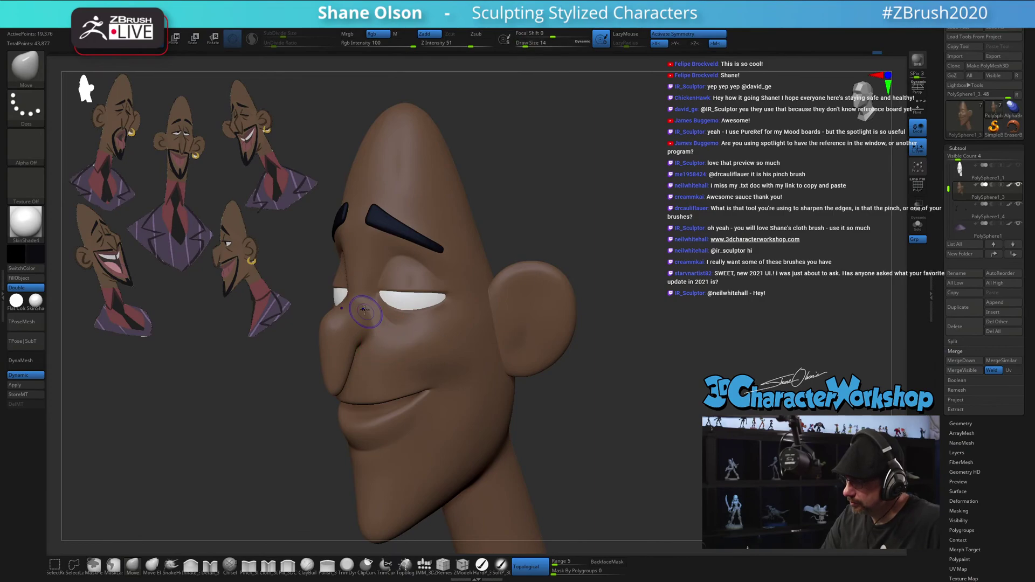
mouse_move(407, 350)
right_down()
mouse_move(467, 351)
mouse_move(408, 341)
mouse_move(415, 350)
right_up()
drag(416, 351, 413, 349)
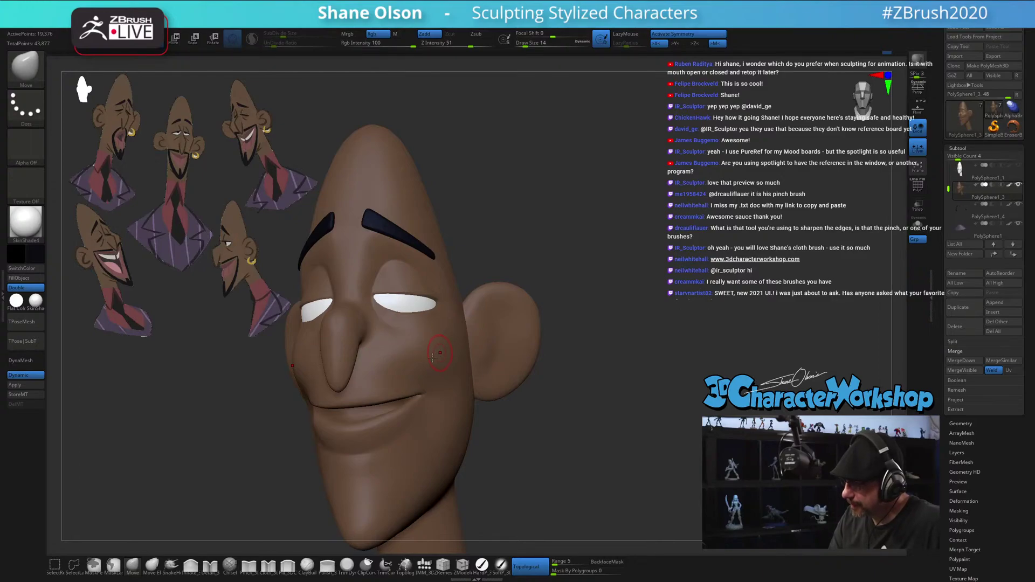
Reshape the mouth and lower lip from three-quarter and side angles with the Move brush at draw sizes 29 to 35
mouse_move(432, 358)
right_down()
mouse_move(401, 356)
mouse_move(454, 357)
mouse_move(459, 342)
mouse_move(451, 359)
mouse_move(527, 381)
mouse_move(586, 419)
mouse_move(571, 426)
right_up()
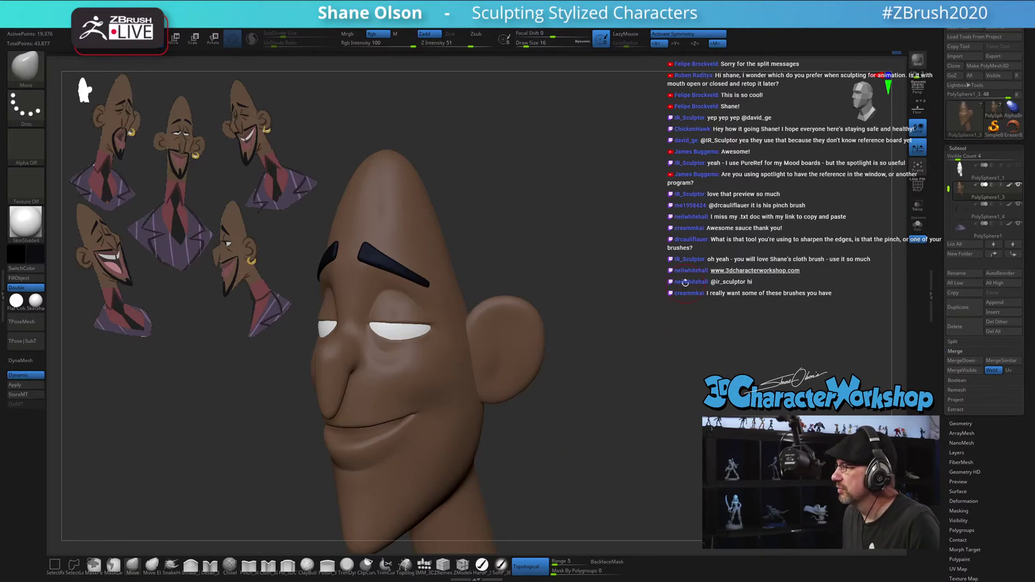
key(s)
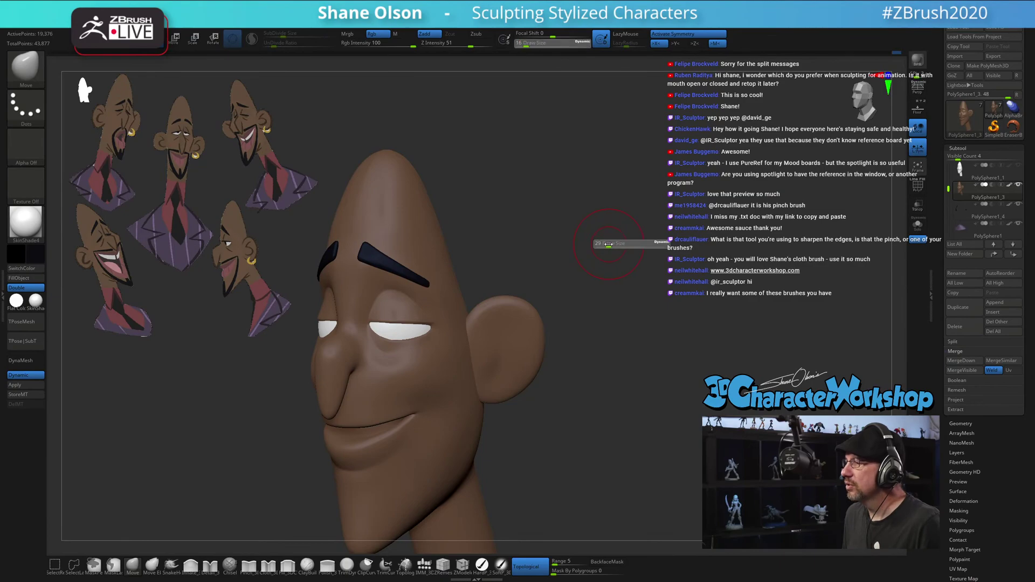
drag(605, 244, 609, 245)
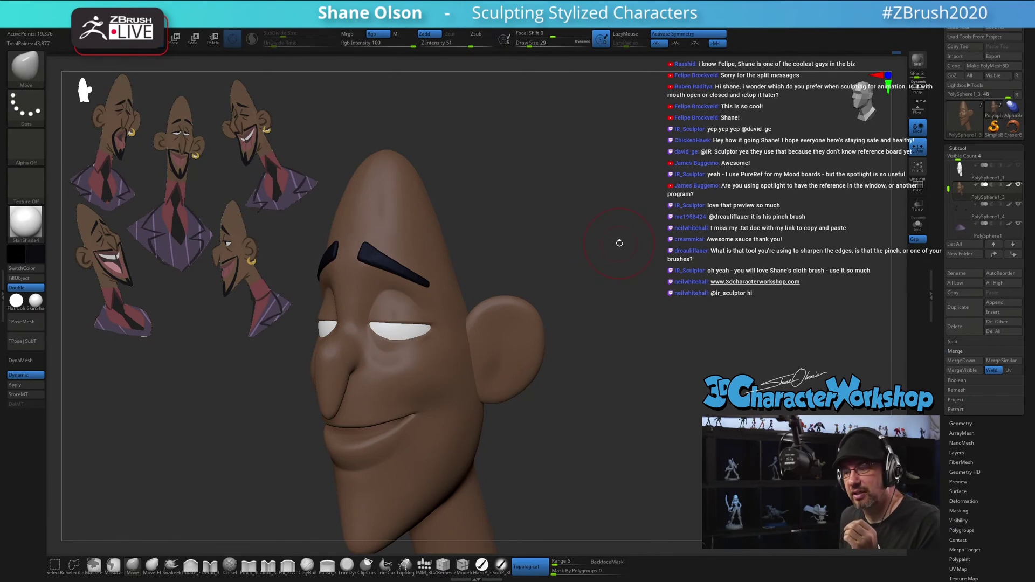
mouse_move(611, 248)
shift+mouse_down()
mouse_move(672, 226)
mouse_move(667, 304)
shift+mouse_up()
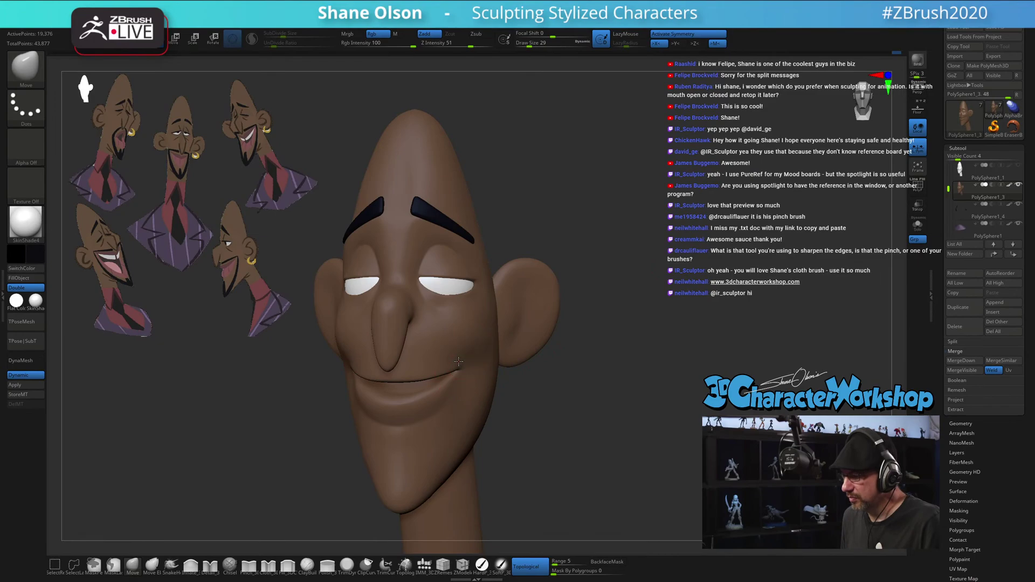
mouse_move(526, 400)
mouse_down()
mouse_move(590, 402)
mouse_move(441, 426)
mouse_move(509, 426)
mouse_up()
key(s)
click(438, 396)
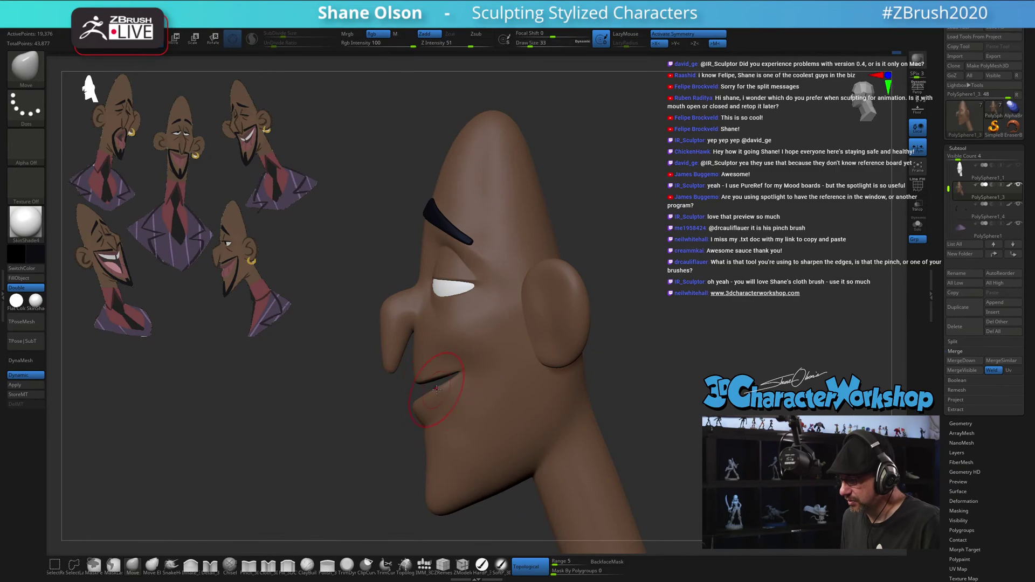
key(s)
drag(413, 417, 618, 400)
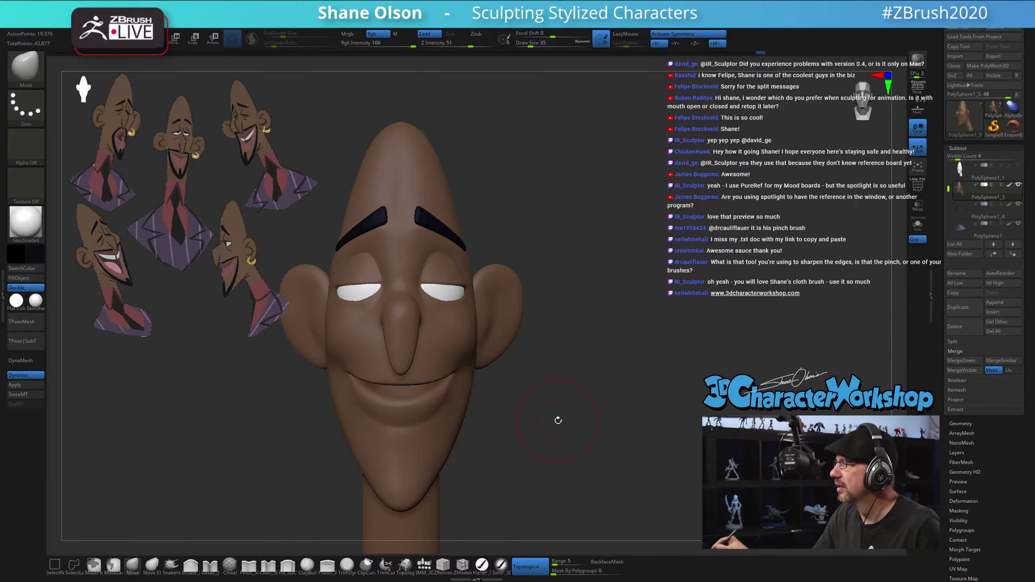
Refine the corners of the smile and the adjoining cheeks with the Move brush at draw size 20
mouse_move(558, 420)
alt+mouse_down()
mouse_move(625, 395)
mouse_move(609, 366)
mouse_move(576, 367)
mouse_move(601, 384)
alt+mouse_up()
key(s)
key(s)
click(616, 376)
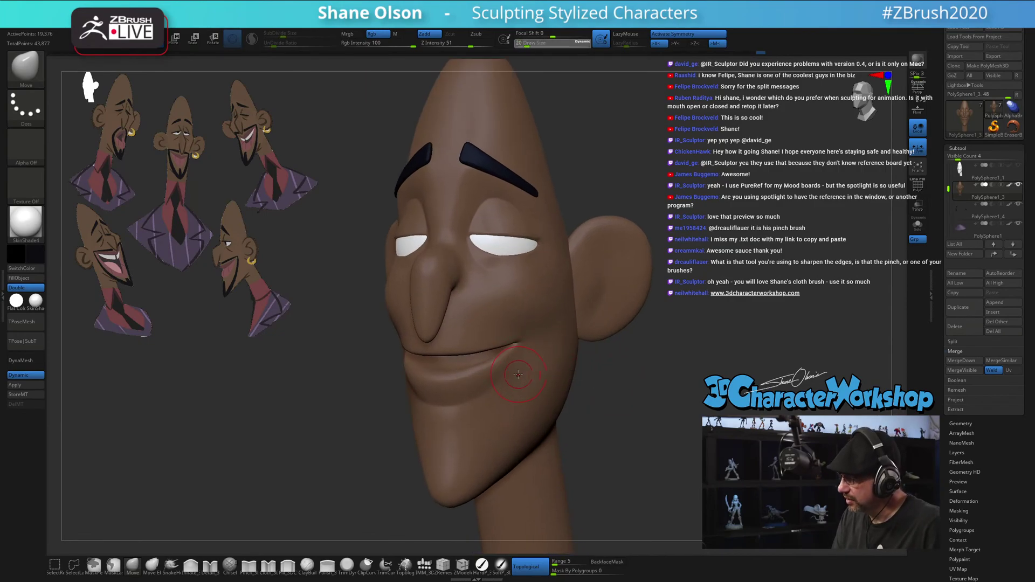
key(shift)
mouse_move(520, 372)
right_down()
mouse_move(560, 372)
mouse_move(531, 369)
right_up()
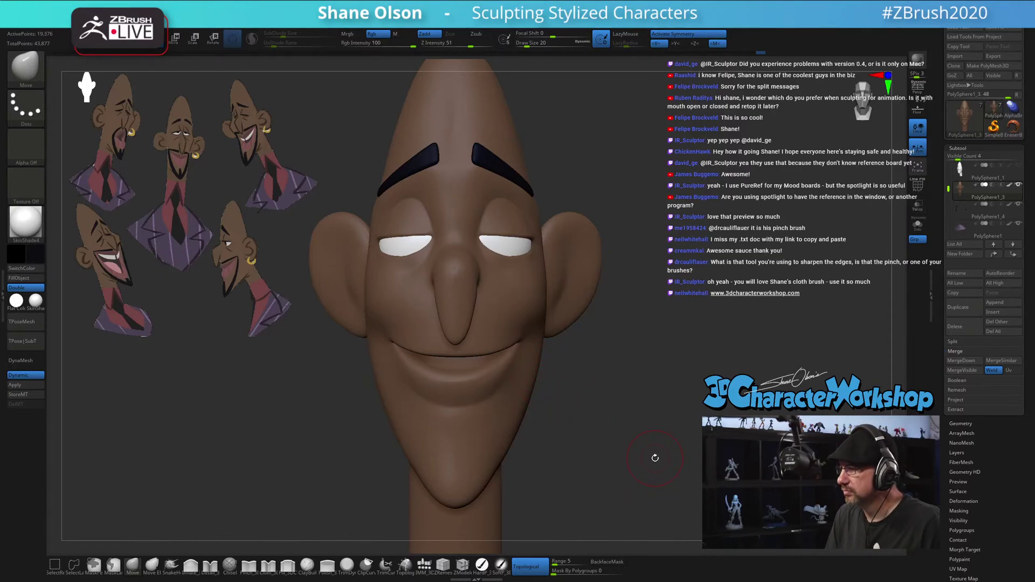
drag(655, 459, 531, 384)
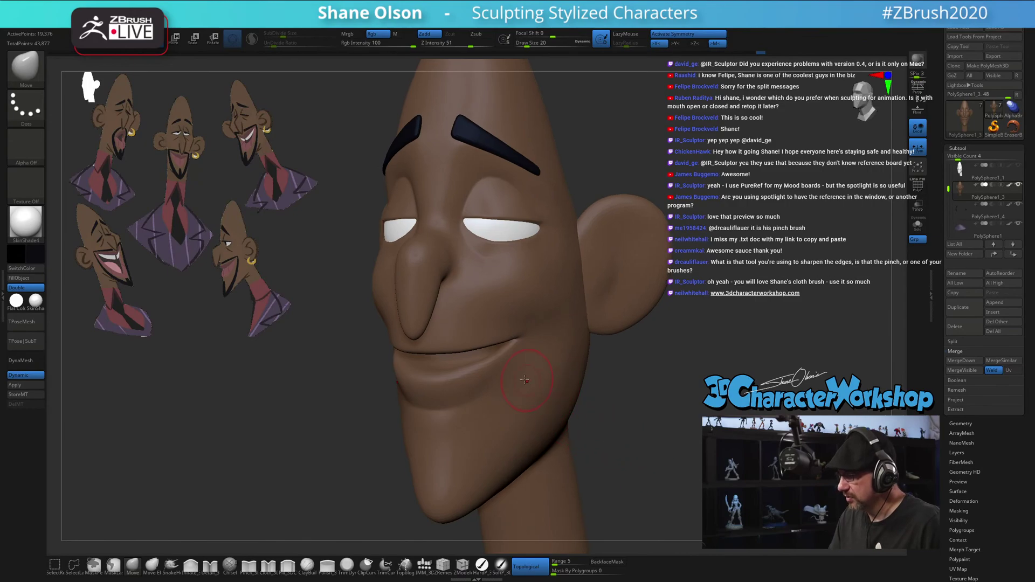
mouse_move(526, 381)
shift+right_down()
mouse_move(546, 384)
mouse_move(539, 369)
mouse_move(595, 407)
mouse_move(603, 398)
shift+right_up()
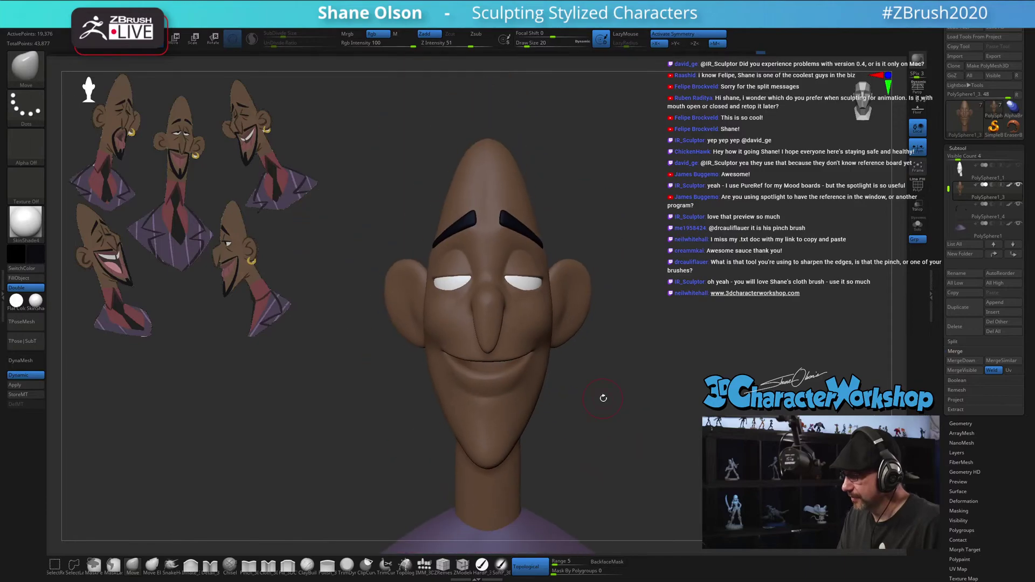
Push a hollow into the inside of the ears with the Move brush at draw sizes 14 and 18, and smooth it
mouse_move(576, 284)
right_down()
mouse_move(571, 298)
mouse_move(564, 275)
mouse_move(576, 290)
mouse_move(566, 298)
mouse_move(621, 296)
mouse_move(560, 289)
mouse_move(574, 303)
right_up()
key(s)
click(568, 289)
key(s)
click(564, 281)
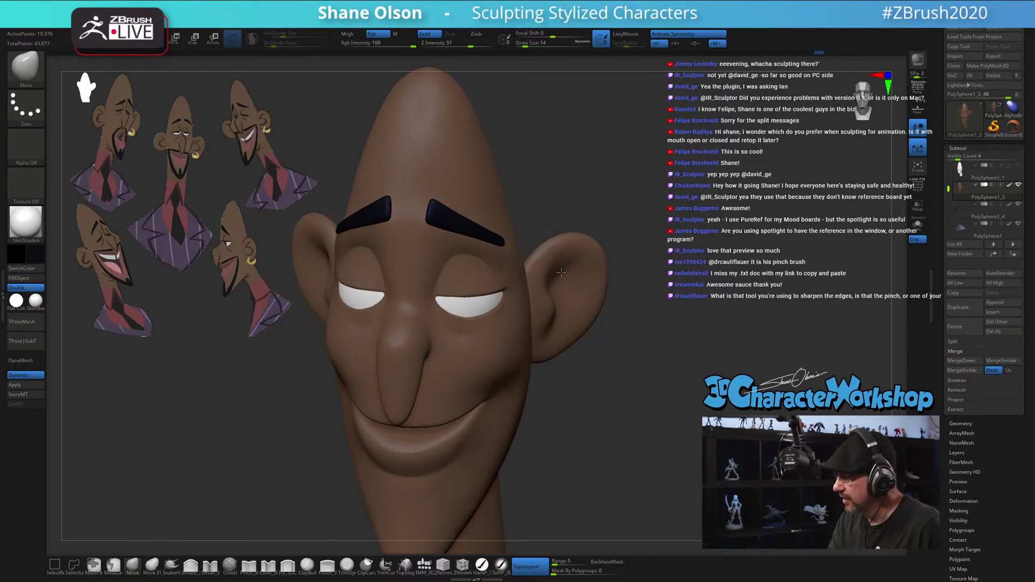
key(s)
click(560, 273)
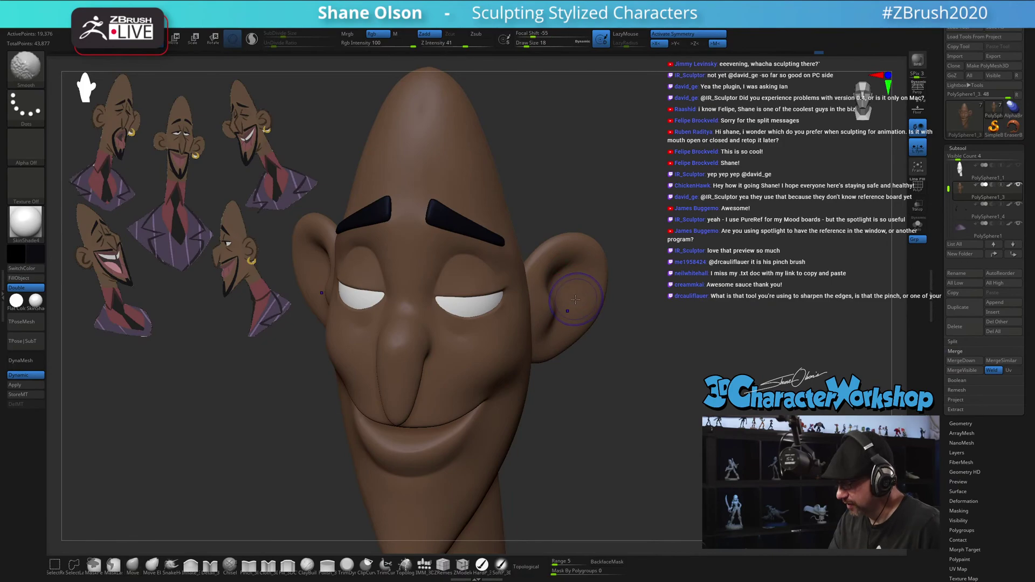
key(shift+f)
key(shift+f)
key(f)
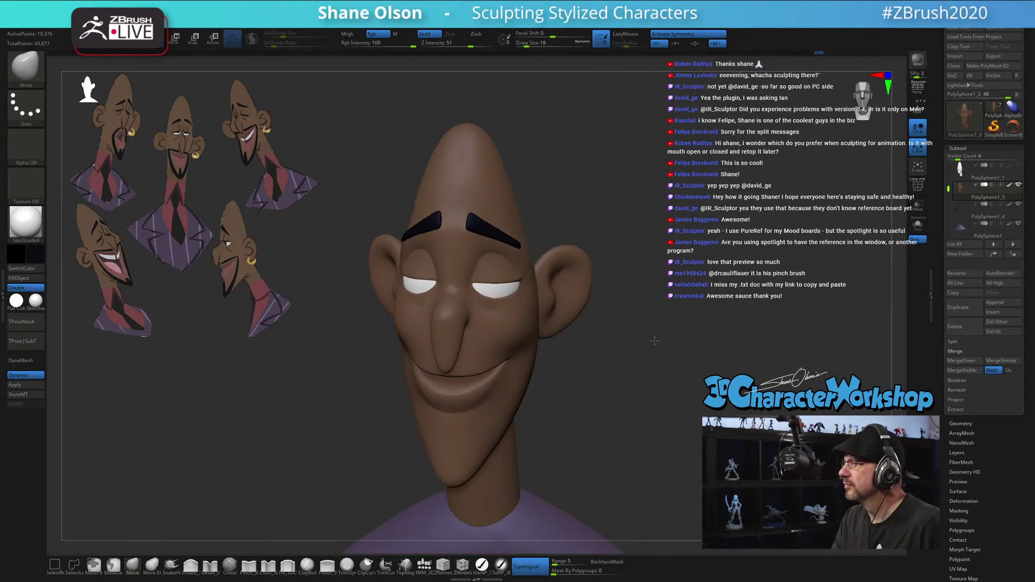
shift+right_drag(654, 339, 657, 336)
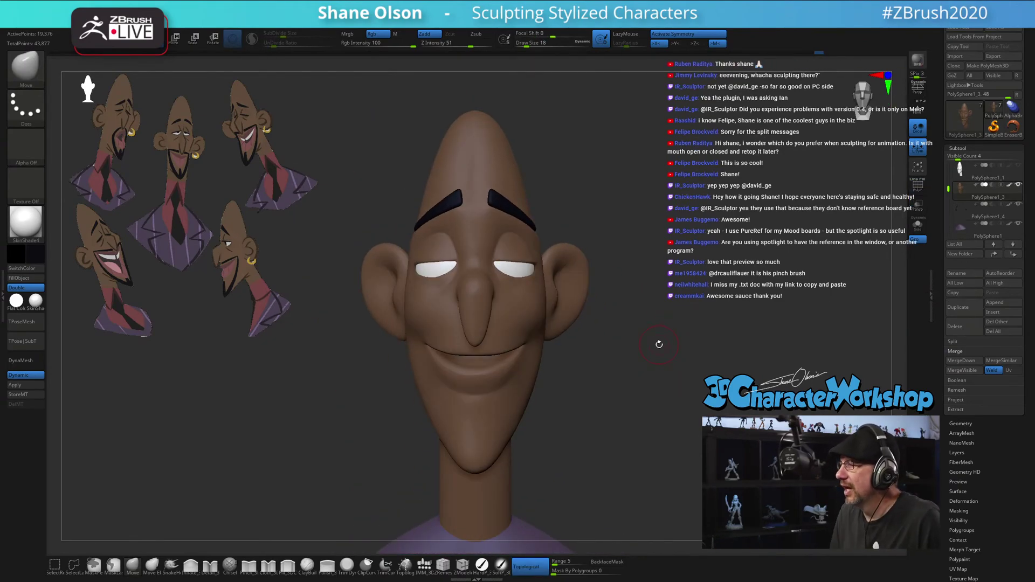
Shape the back of the head where it meets the neck with the Move brush at draw sizes 37, 65 and 62
alt+right_drag(649, 339, 677, 304)
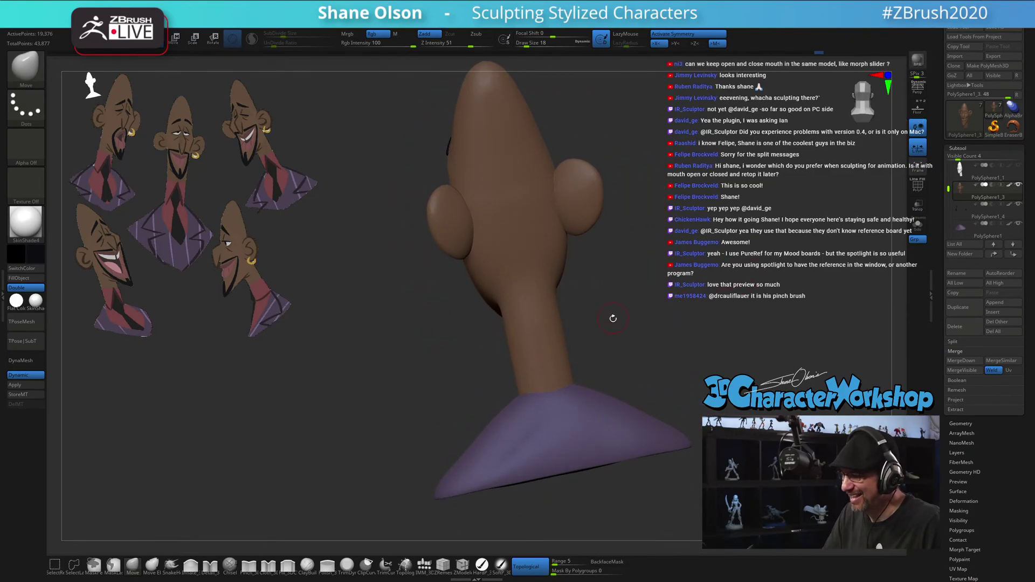
right_drag(613, 318, 615, 324)
right_drag(601, 283, 589, 370)
key(s)
drag(588, 369, 592, 370)
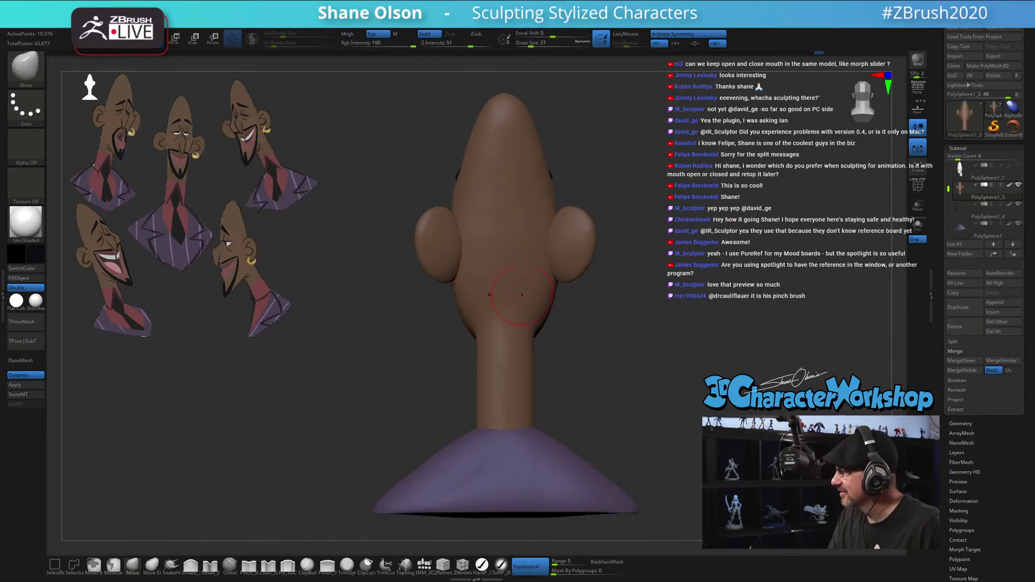
key(bracketright)
key(bracketright)
key(bracketright)
key(bracketright)
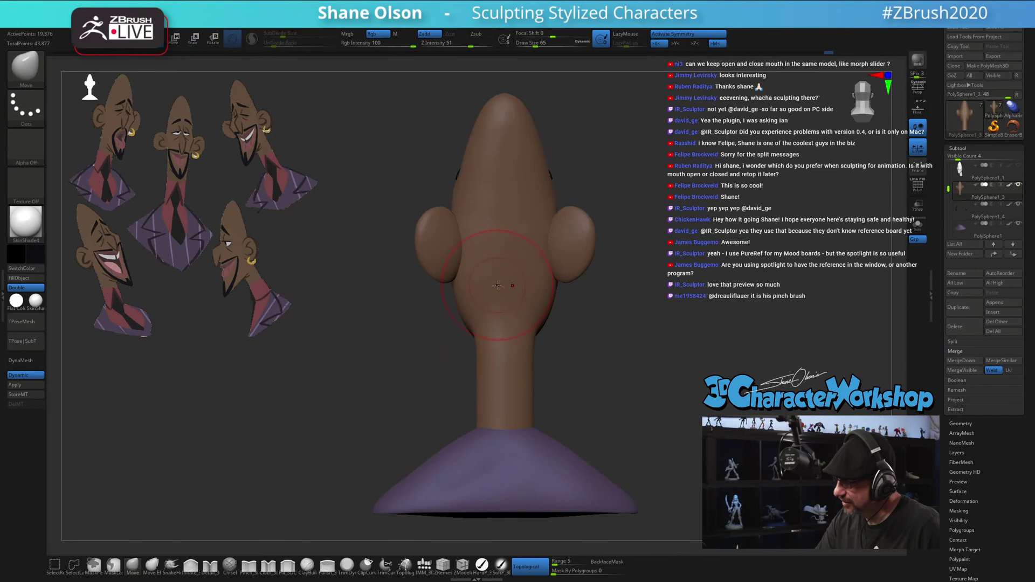
right_drag(497, 285, 496, 333)
right_drag(493, 298, 489, 312)
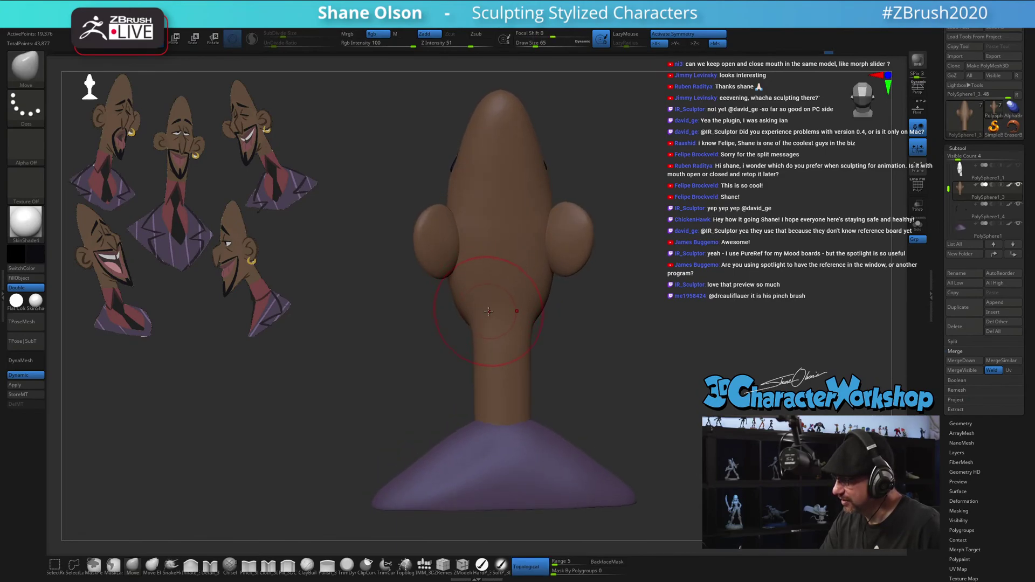
key(s)
drag(471, 313, 468, 313)
mouse_move(468, 313)
right_down()
mouse_move(504, 316)
mouse_move(496, 330)
mouse_move(524, 338)
mouse_move(553, 338)
right_up()
key(shift)
mouse_move(549, 332)
mouse_down()
mouse_move(566, 372)
mouse_move(552, 390)
mouse_move(544, 347)
mouse_up()
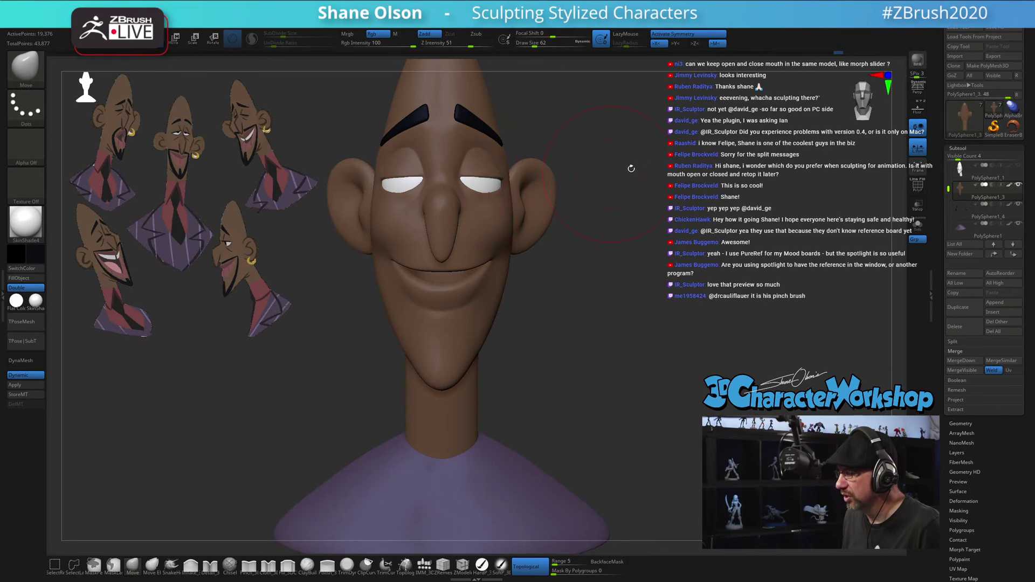
Adjust the forms around the eyes and upper face with the Move brush at draw size 27
mouse_move(632, 169)
mouse_down()
mouse_move(678, 214)
mouse_move(662, 267)
mouse_move(710, 281)
mouse_move(670, 213)
mouse_move(647, 230)
mouse_move(664, 163)
mouse_move(598, 232)
mouse_move(565, 237)
mouse_up()
key(s)
key(s)
key(s)
drag(490, 256, 432, 260)
key(s)
key(s)
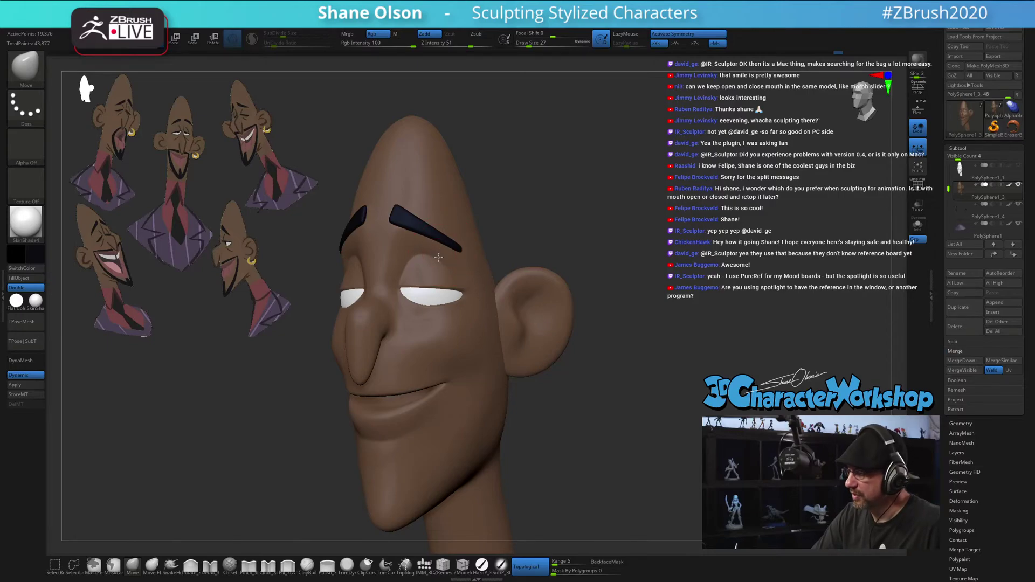
right_drag(490, 320, 431, 261)
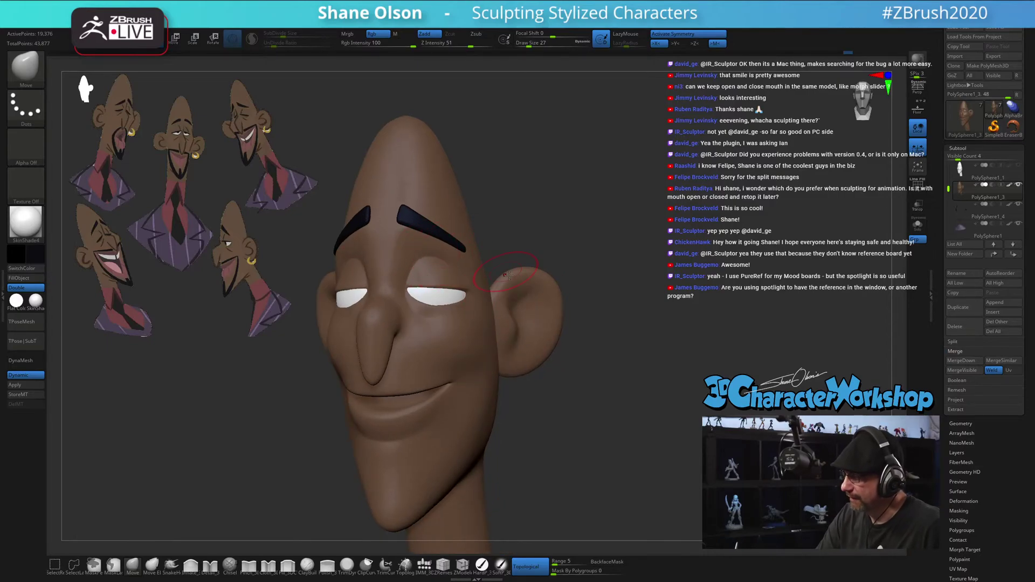
right_drag(508, 276, 546, 400)
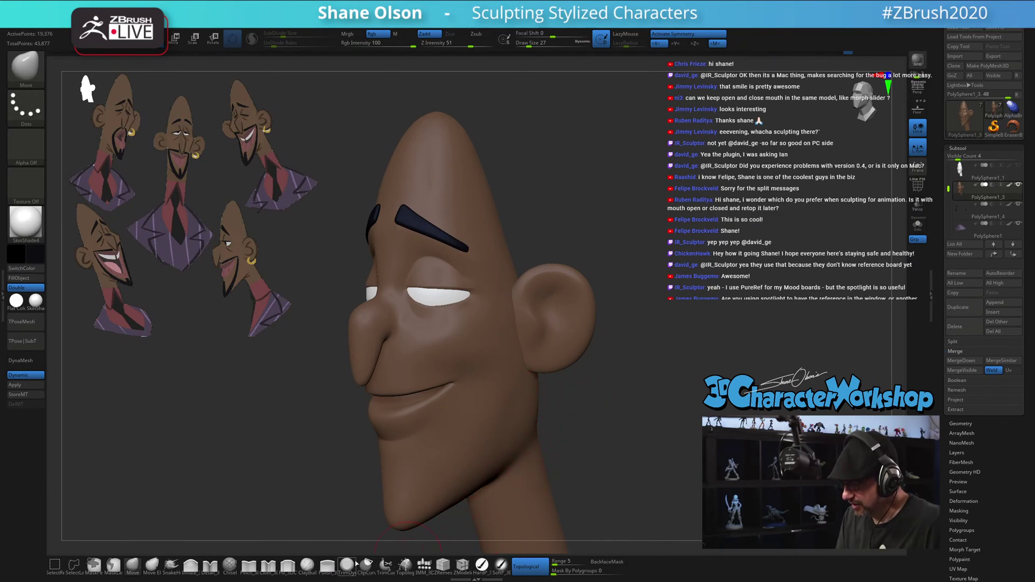
Sharpen the creases below and beside the eyes with the Pinch brush at draw size 14, smoothing where needed
click(261, 571)
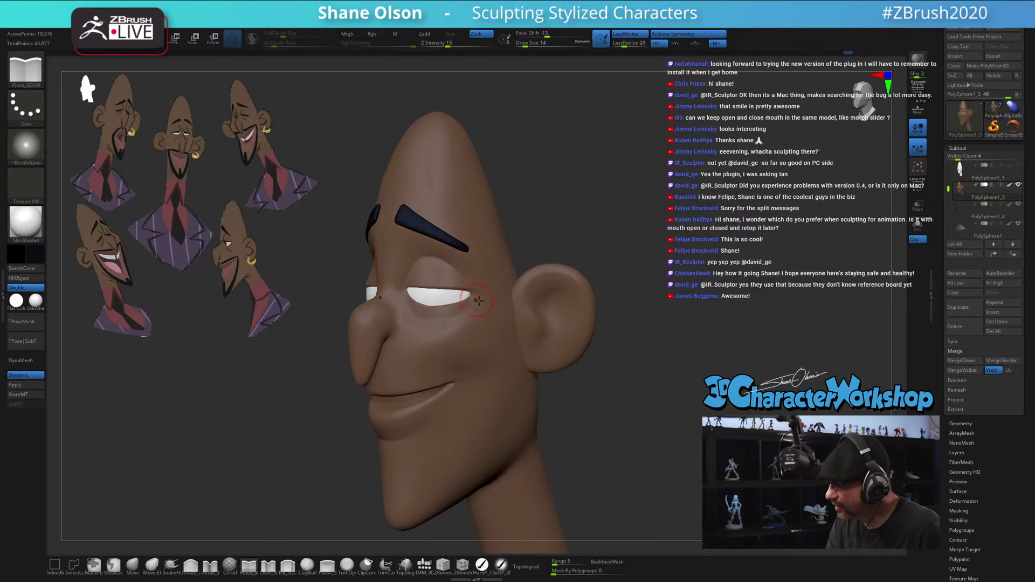
mouse_move(479, 301)
right_down()
mouse_move(555, 307)
mouse_move(472, 310)
right_up()
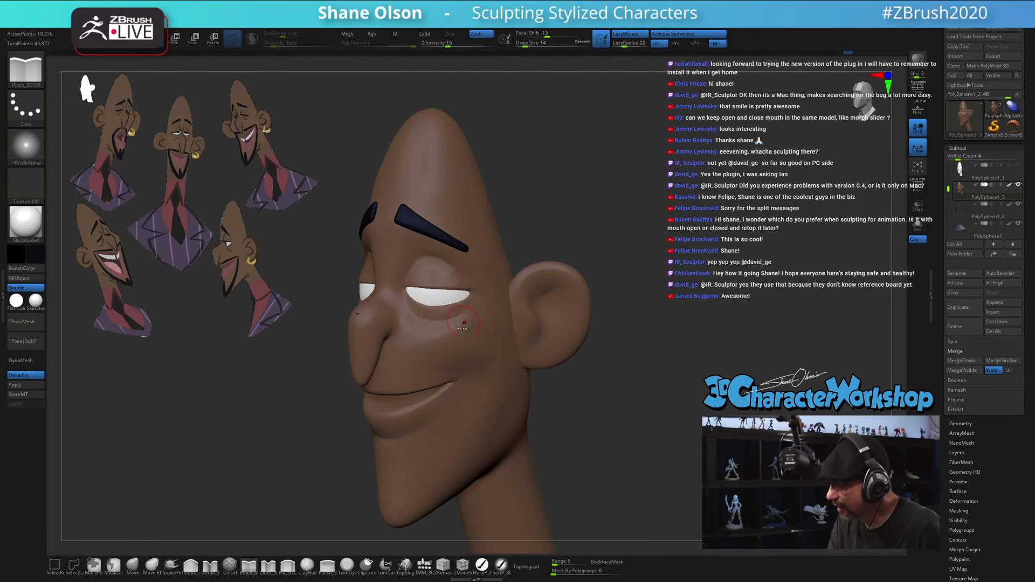
right_drag(462, 327, 435, 325)
key(shift)
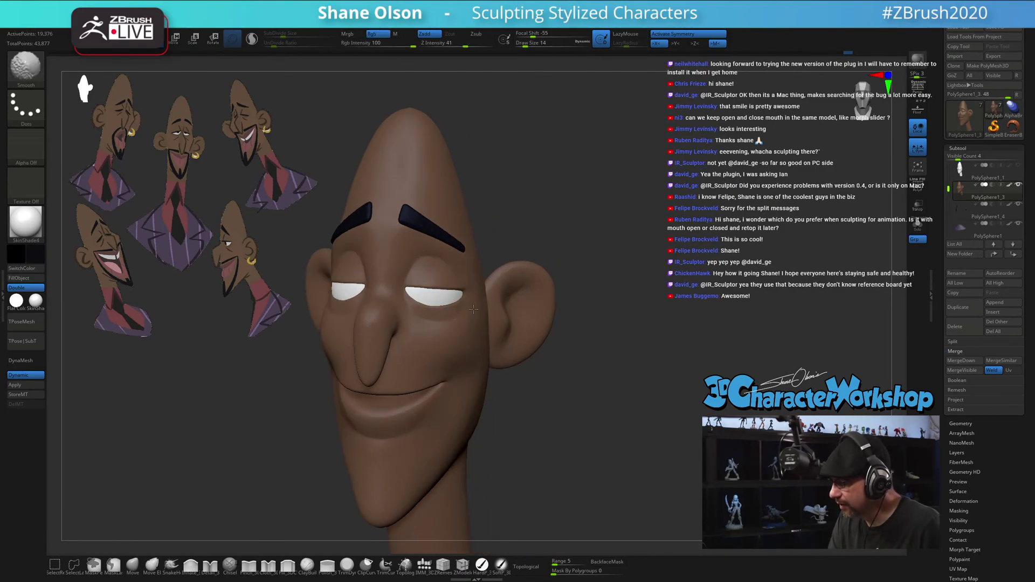
mouse_move(469, 315)
right_down()
mouse_move(456, 312)
mouse_move(484, 304)
right_up()
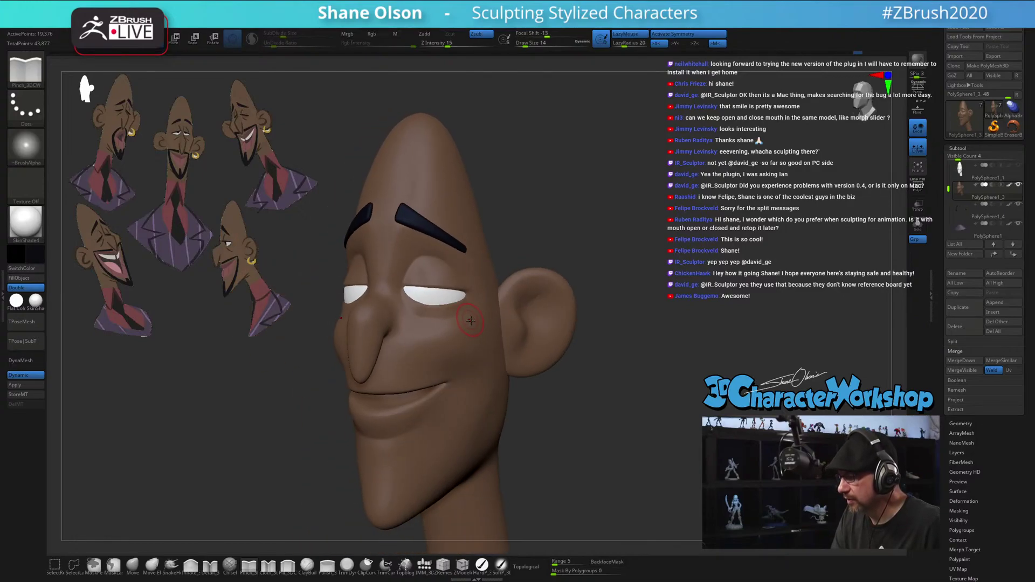
Isolate the head and paint a mask over the eyelids and the area around the eyes at draw size 22
mouse_move(575, 416)
ctrl+right_down()
mouse_move(551, 348)
mouse_move(585, 345)
mouse_move(656, 304)
mouse_move(665, 396)
ctrl+right_up()
key(s)
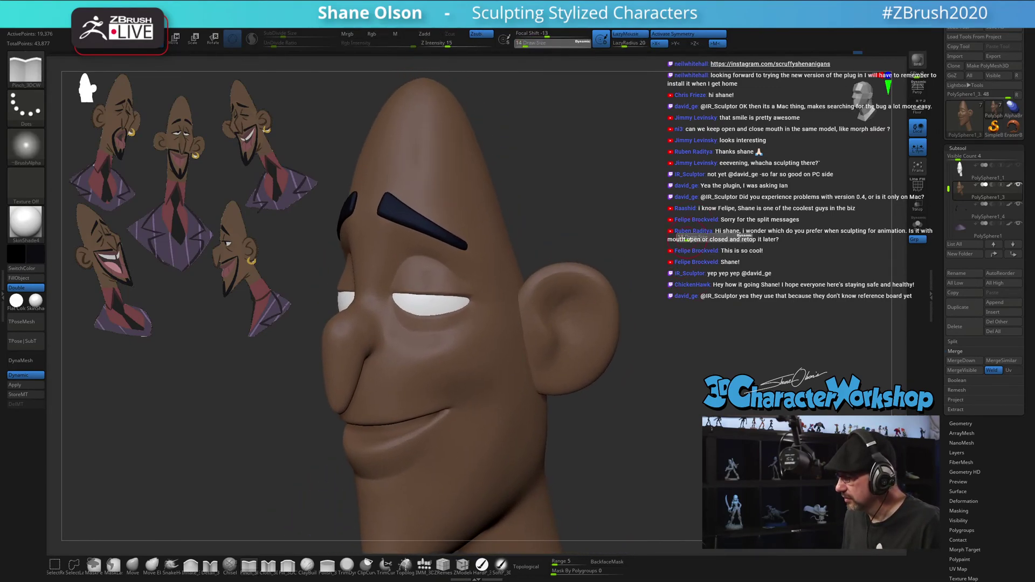
drag(689, 239, 691, 239)
alt+right_drag(598, 224, 590, 222)
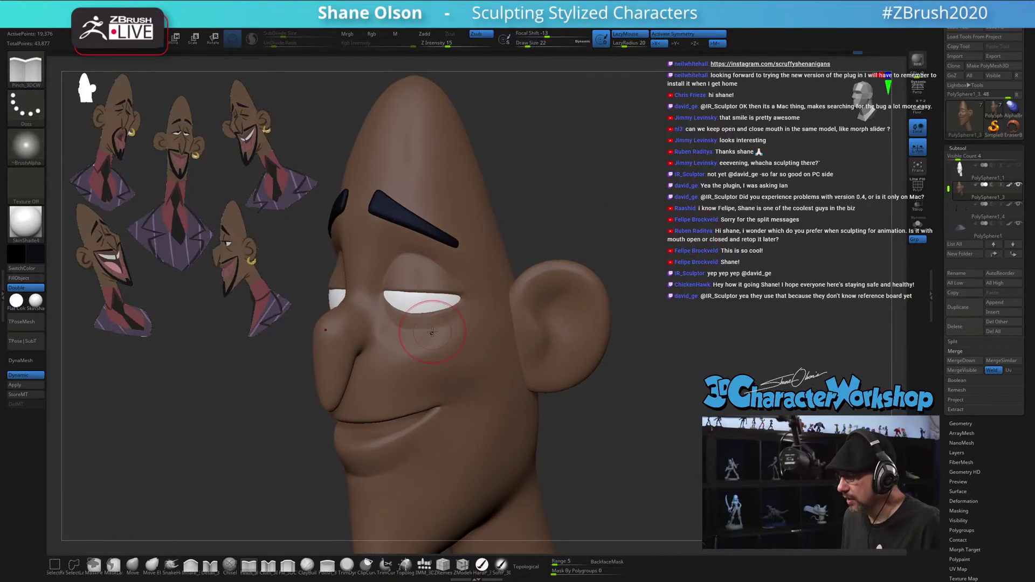
mouse_move(417, 281)
ctrl+mouse_down()
mouse_move(405, 267)
mouse_move(381, 278)
mouse_move(378, 302)
mouse_move(407, 326)
mouse_move(461, 302)
mouse_move(445, 249)
ctrl+mouse_up()
click(917, 222)
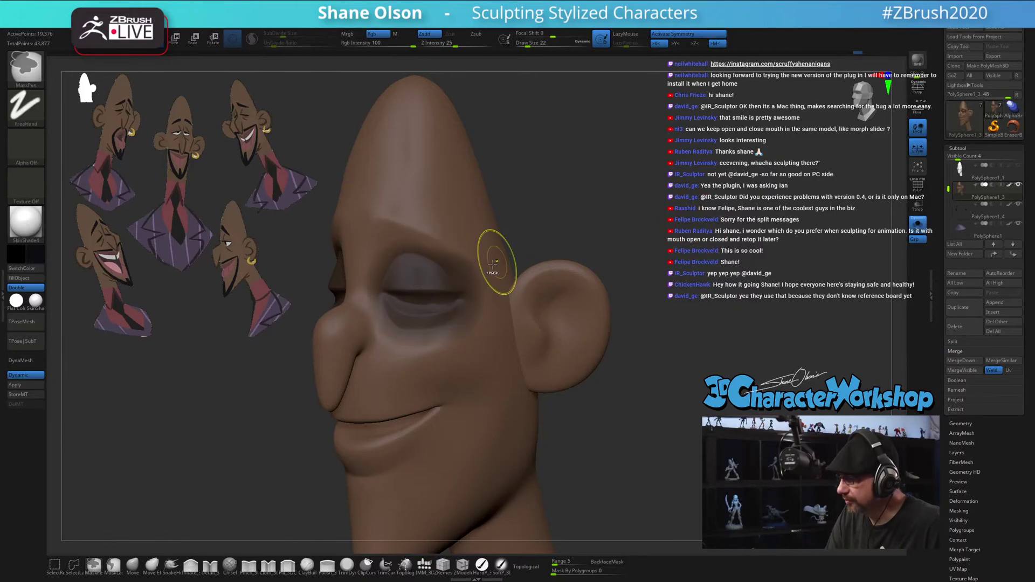
key(ctrl+z)
mouse_move(441, 271)
ctrl+mouse_down()
mouse_move(416, 257)
mouse_move(428, 306)
ctrl+mouse_up()
drag(643, 321, 672, 337)
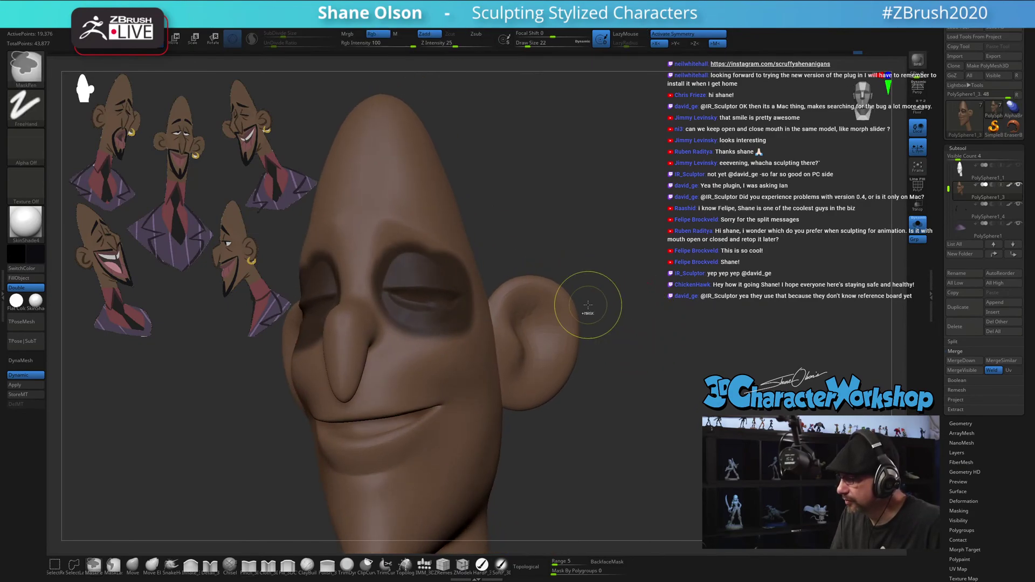
mouse_move(399, 271)
ctrl+mouse_down()
mouse_move(405, 254)
mouse_move(431, 247)
mouse_move(464, 275)
ctrl+mouse_up()
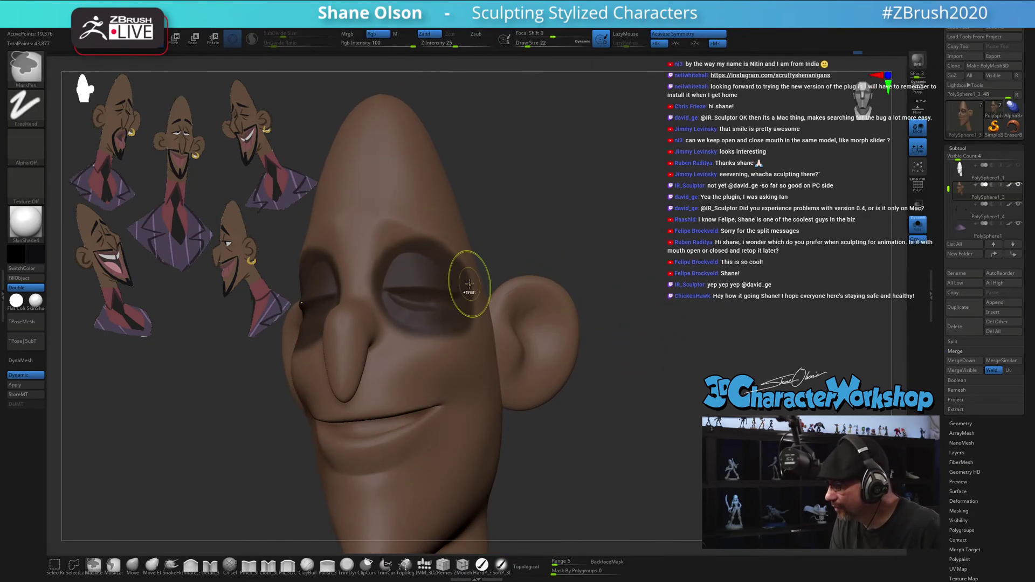
Soften and invert the eye mask so only the eye areas stay editable, and show the full bust
mouse_move(650, 275)
mouse_down()
mouse_move(619, 273)
mouse_move(628, 273)
mouse_up()
key(ctrl)
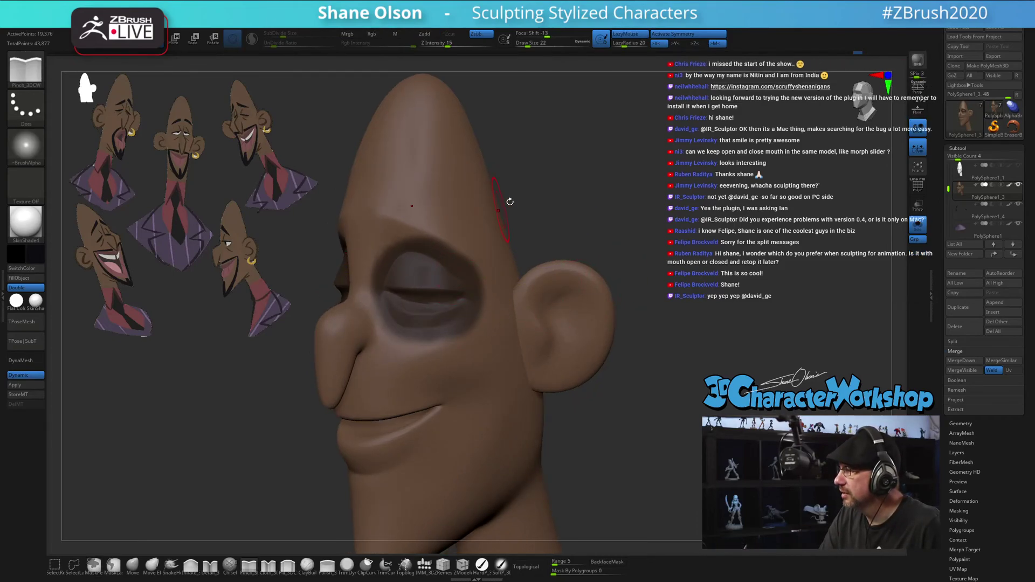
mouse_move(526, 194)
mouse_down()
mouse_move(536, 196)
mouse_move(509, 208)
mouse_up()
key(ctrl)
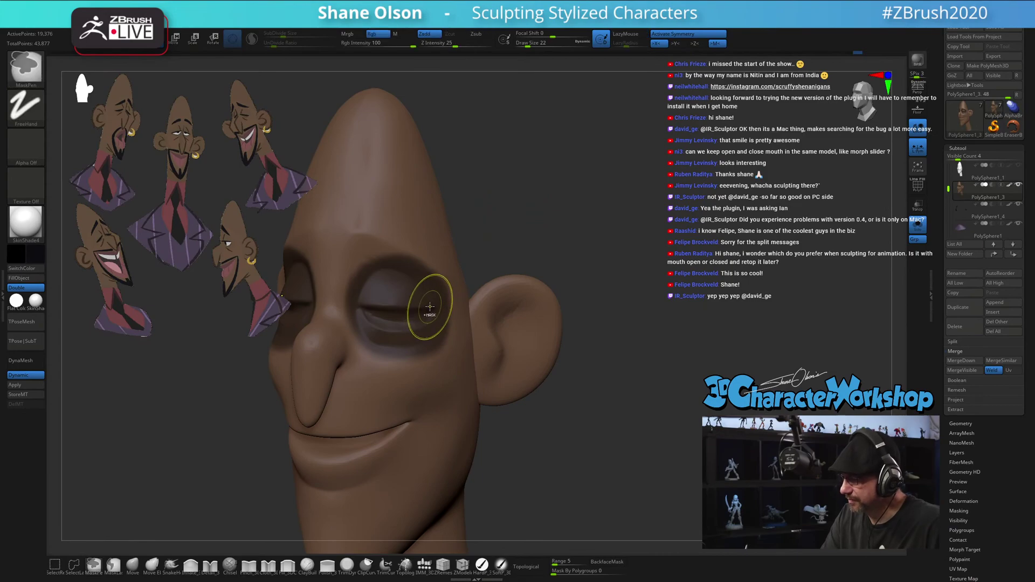
ctrl+click(536, 219)
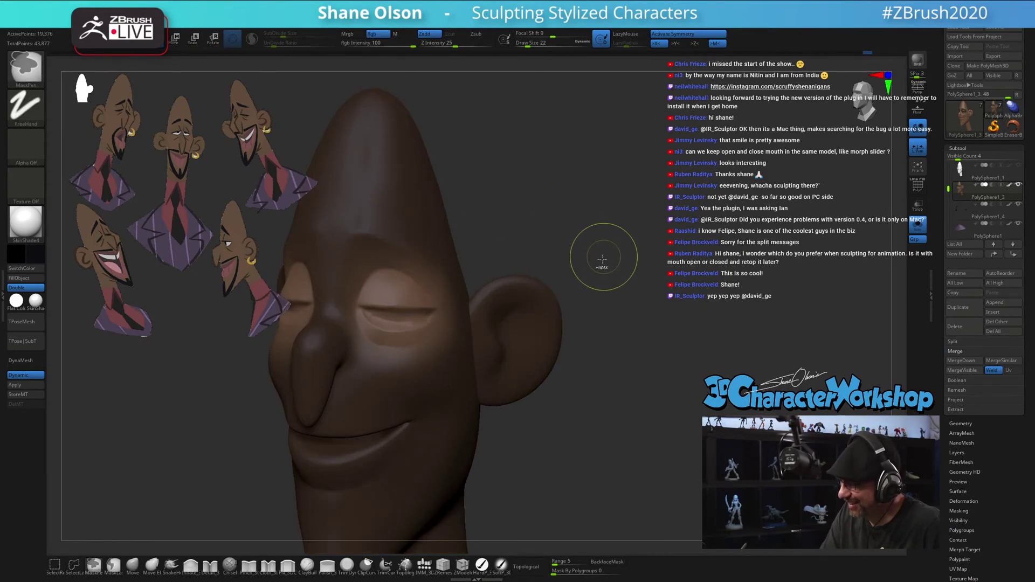
ctrl+click(601, 311)
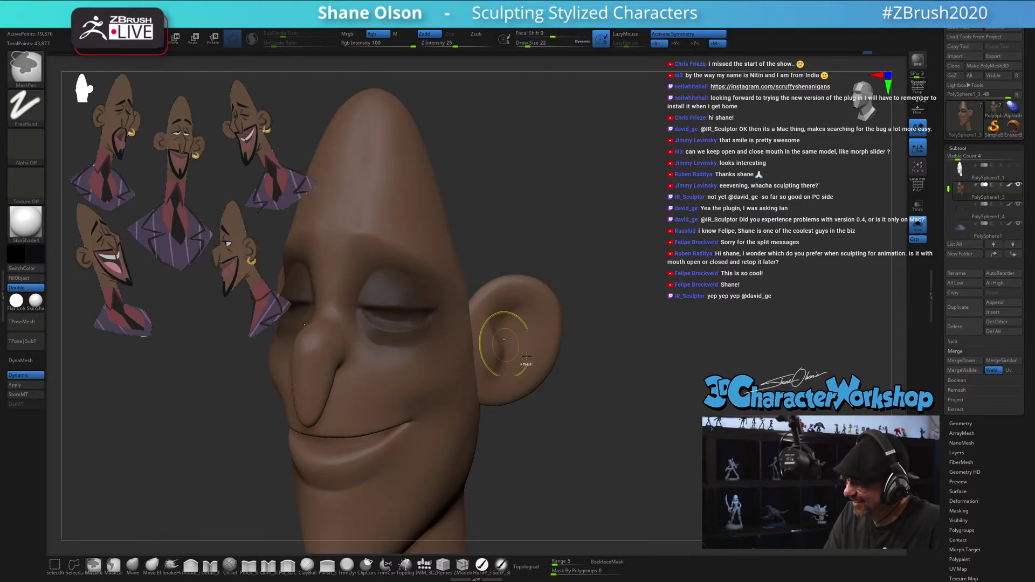
ctrl+click(613, 431)
mouse_move(615, 430)
alt+mouse_down()
mouse_move(610, 416)
mouse_move(659, 363)
alt+mouse_up()
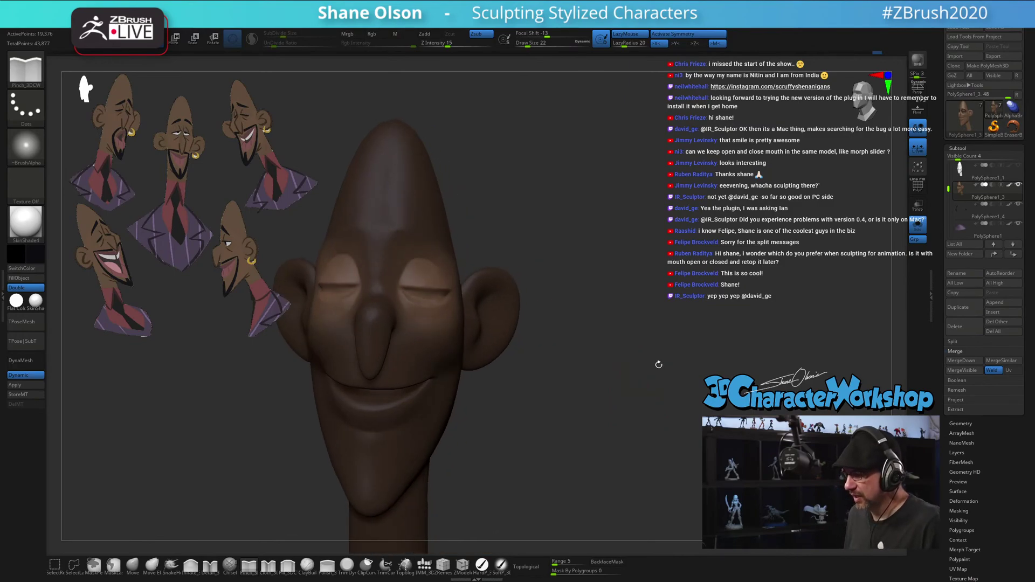
click(918, 225)
Switch to the move gizmo, select the white eyeballs' subtool and isolate it
mouse_move(652, 300)
mouse_down()
mouse_move(640, 283)
mouse_move(695, 264)
mouse_move(684, 274)
mouse_up()
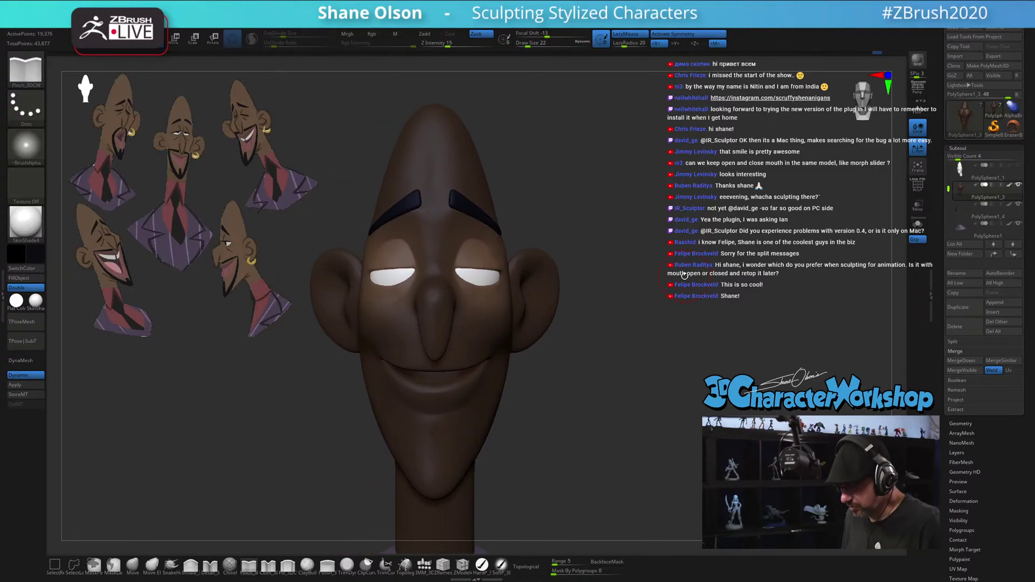
key(w)
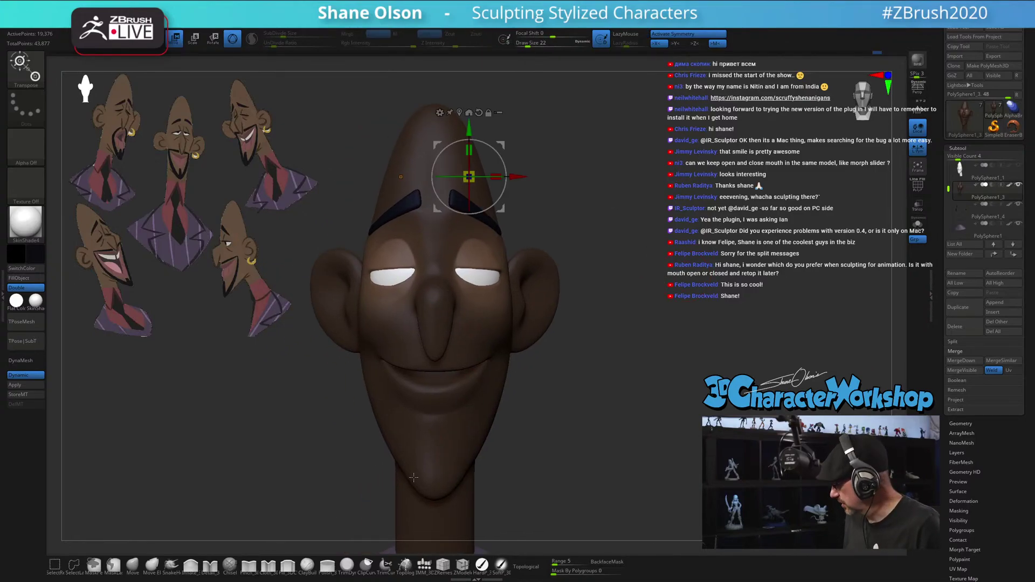
drag(949, 188, 945, 222)
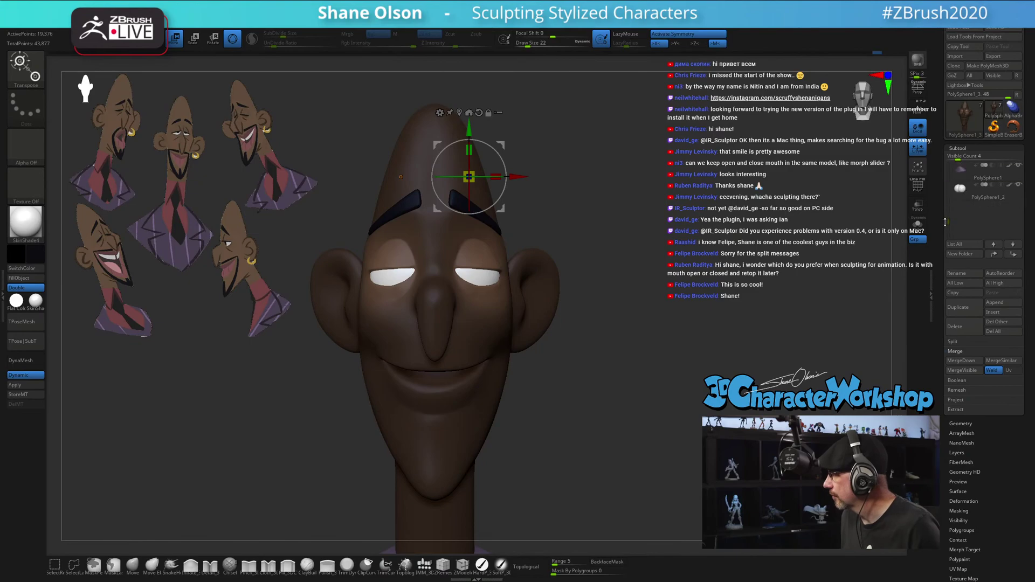
click(959, 188)
click(918, 224)
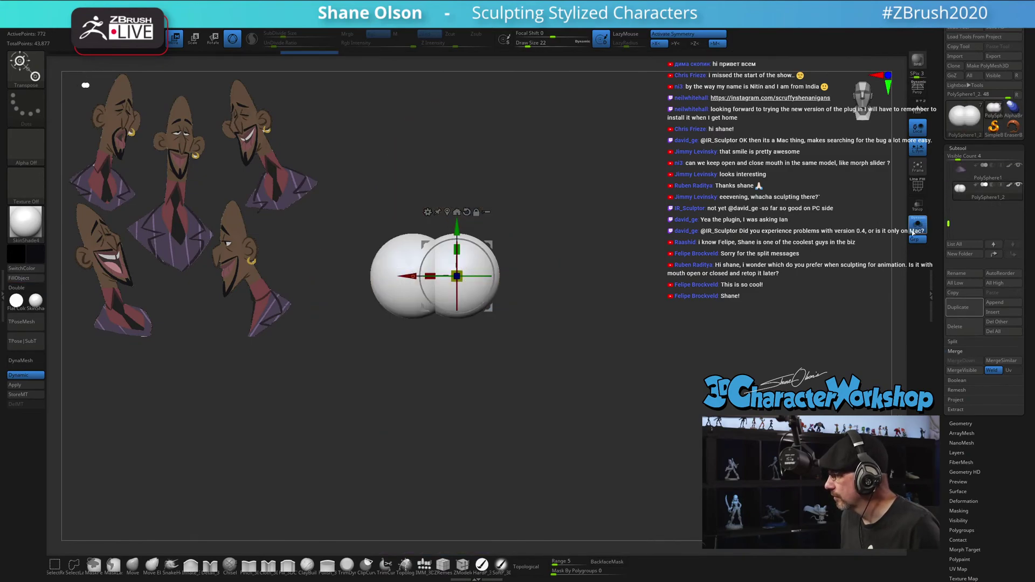
Centre the transform gizmo on one eyeball in the front and side views, and show the full bust
mouse_move(676, 237)
shift+mouse_down()
mouse_move(608, 215)
mouse_move(694, 238)
shift+mouse_up()
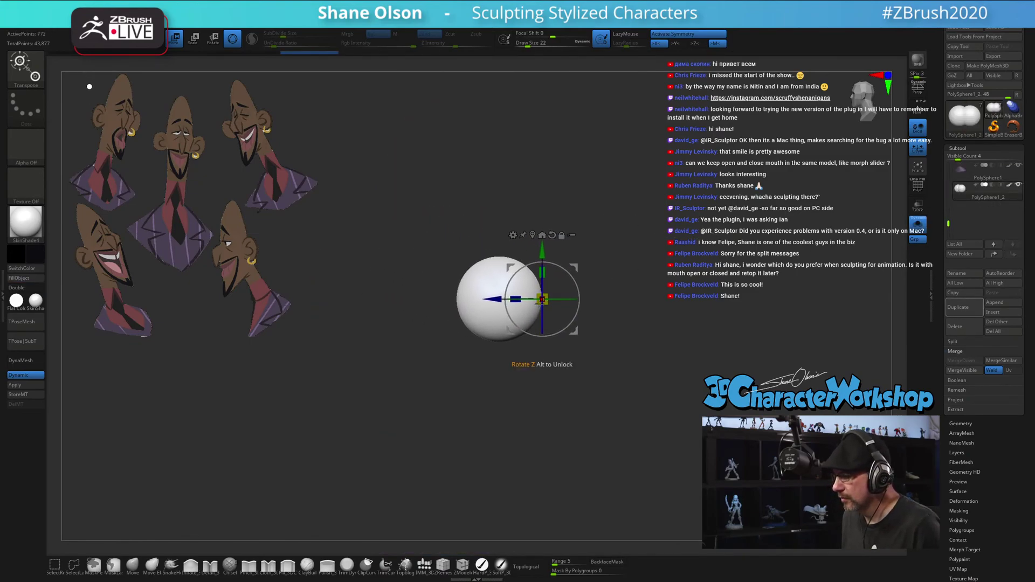
drag(499, 299, 456, 300)
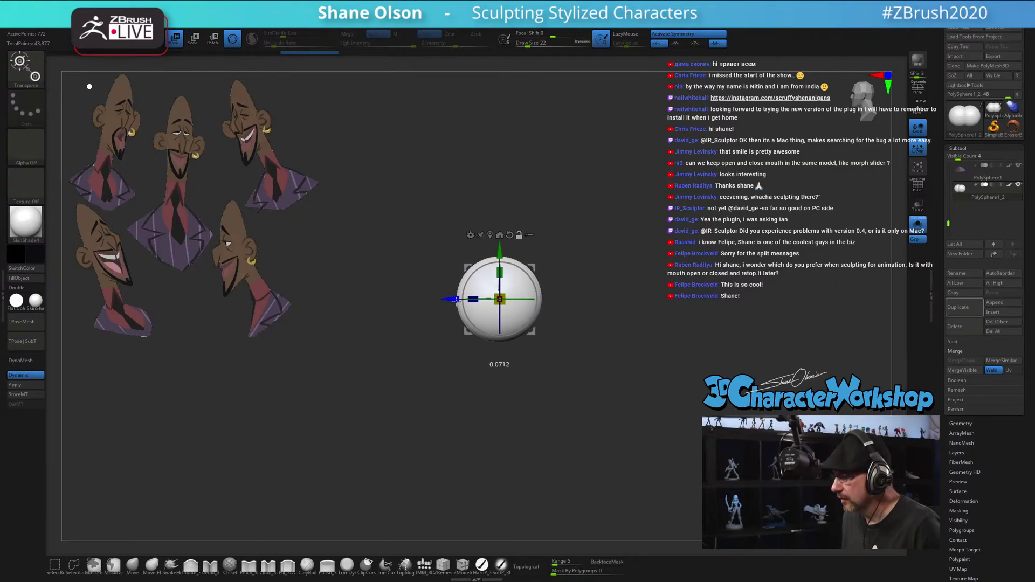
mouse_move(621, 213)
shift+mouse_down()
mouse_move(663, 215)
mouse_move(669, 246)
mouse_move(641, 207)
shift+mouse_up()
drag(503, 248, 503, 247)
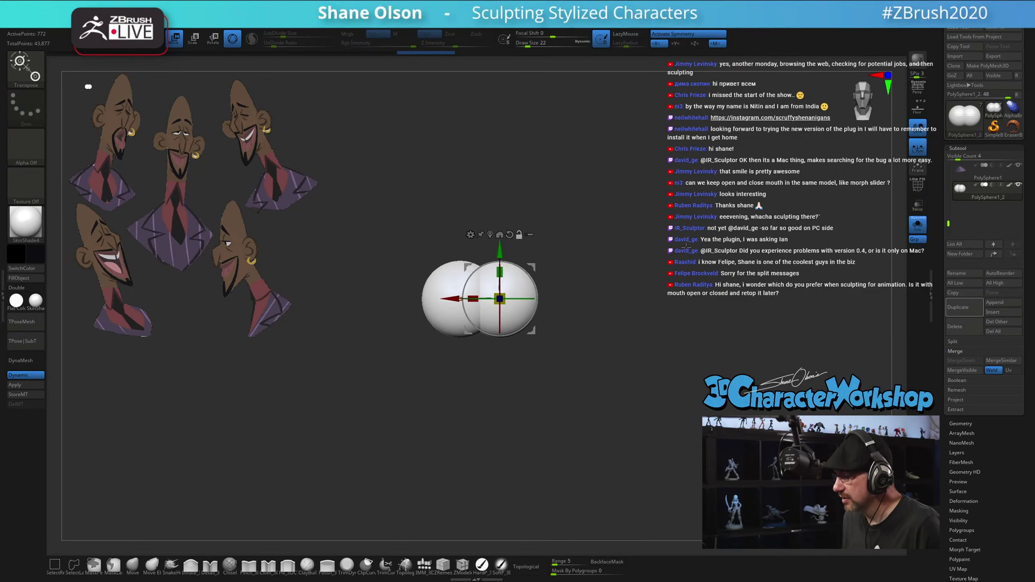
shift+drag(701, 247, 648, 247)
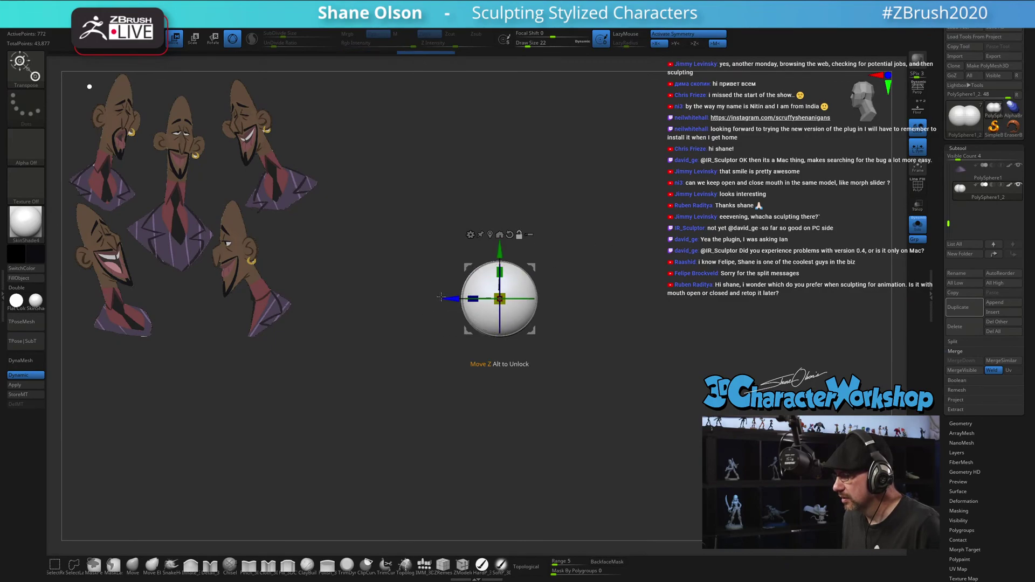
drag(441, 297, 441, 298)
shift+drag(615, 240, 667, 239)
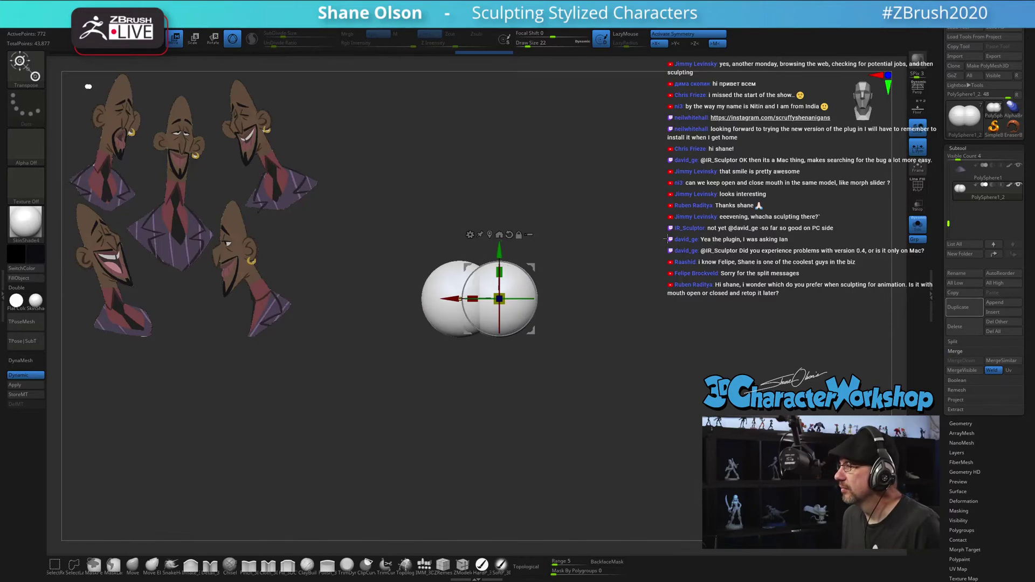
click(912, 233)
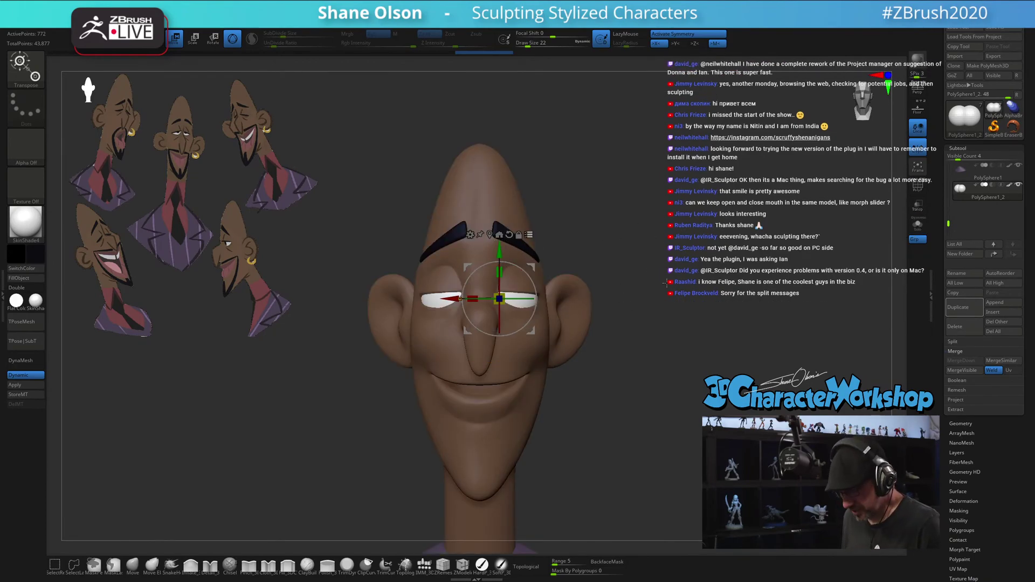
key(ctrl+shift)
ctrl+shift+click(510, 188)
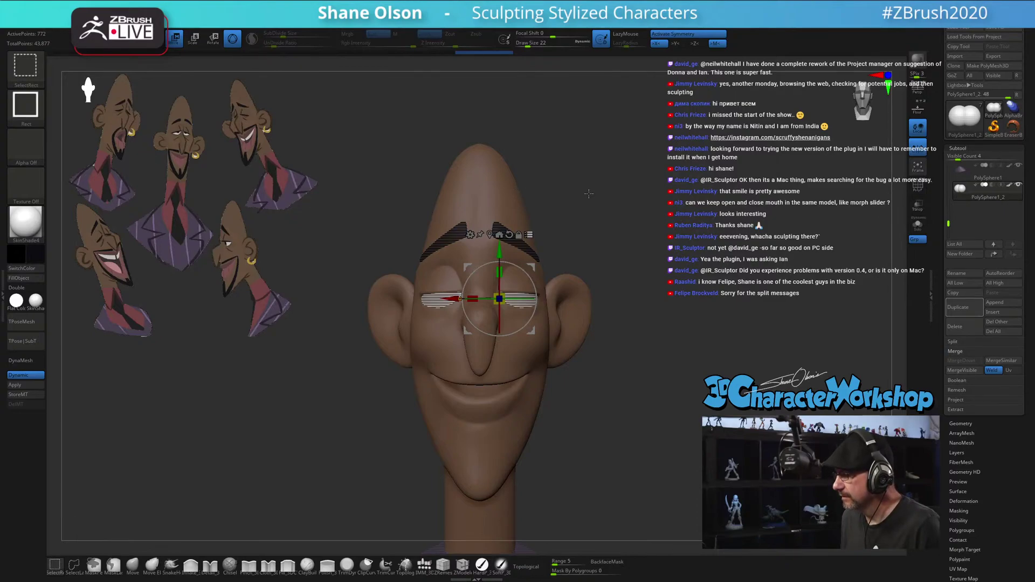
ctrl+shift+click(432, 304)
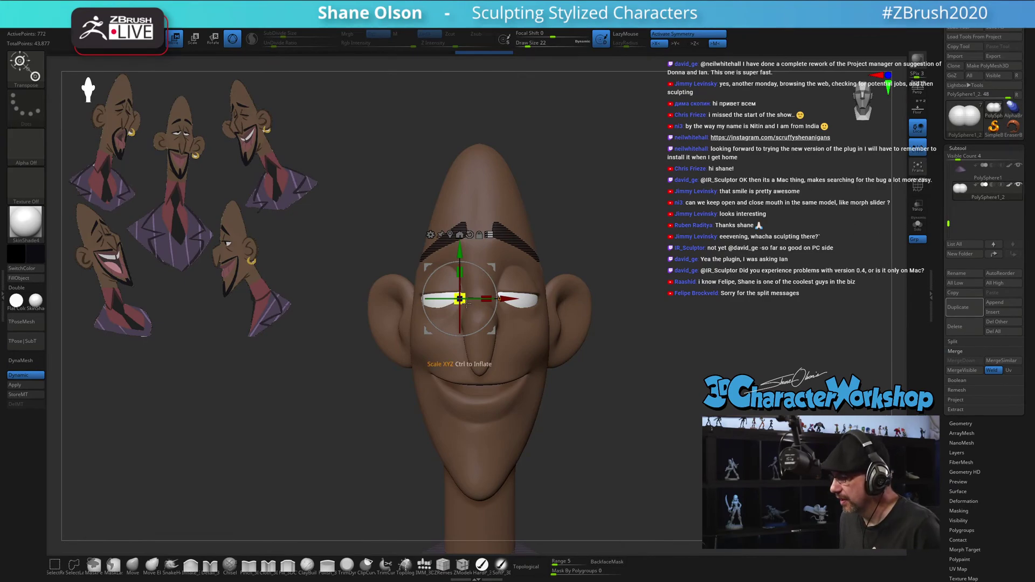
click(515, 298)
click(913, 232)
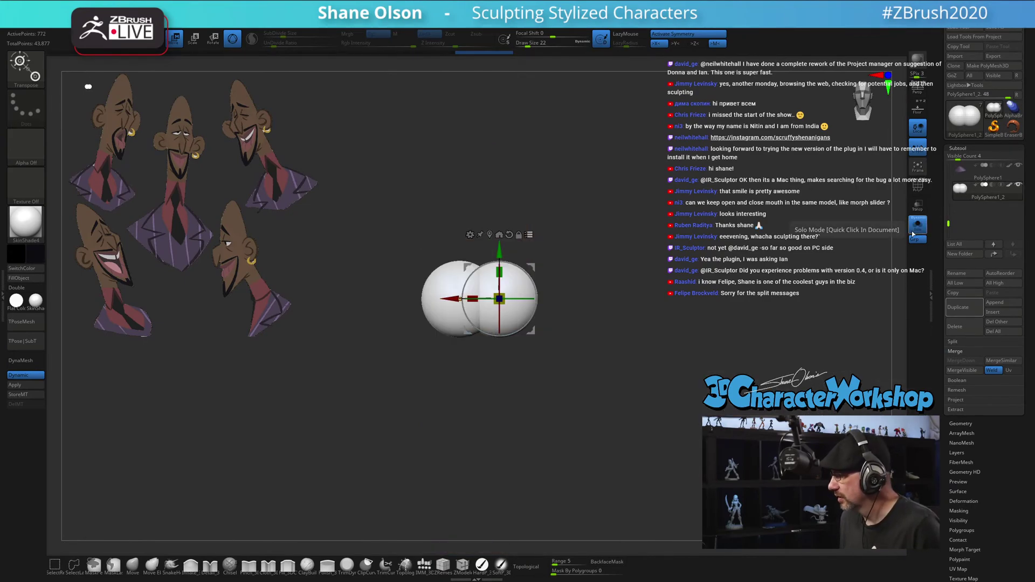
click(913, 232)
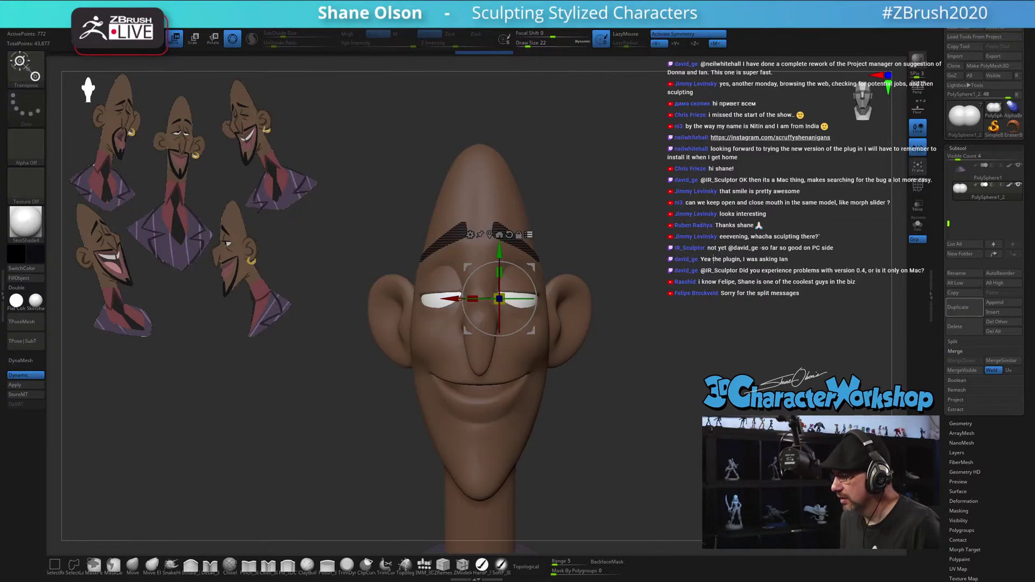
Scale the eyeballs down slightly and shift them forward in the side view
drag(714, 260, 700, 233)
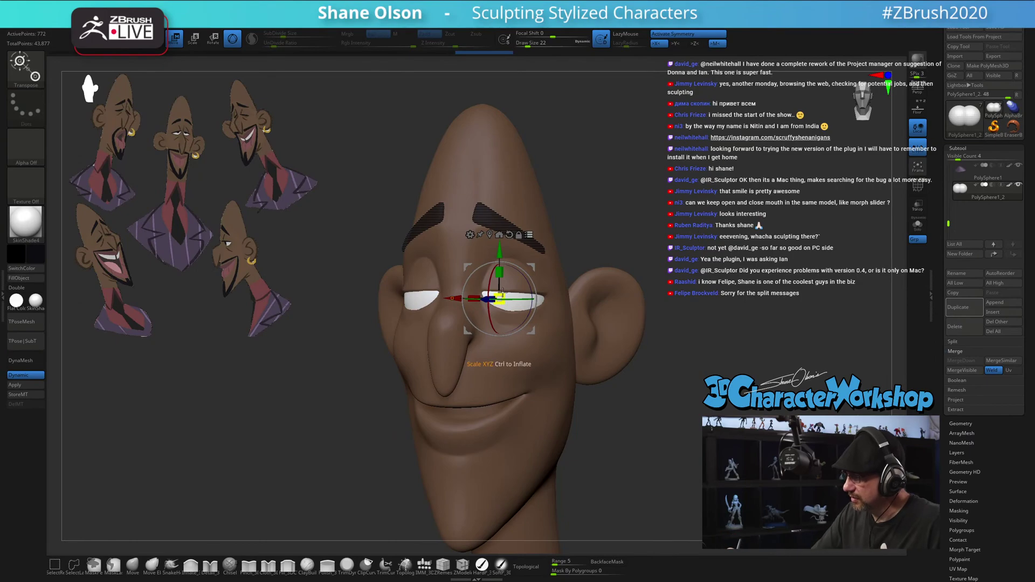
drag(504, 294, 501, 296)
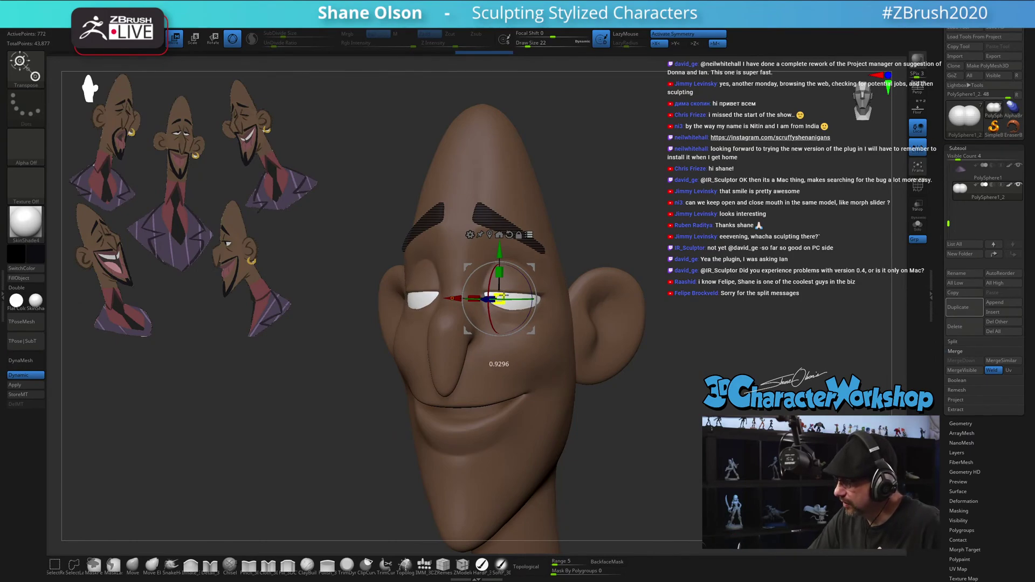
drag(666, 364, 642, 374)
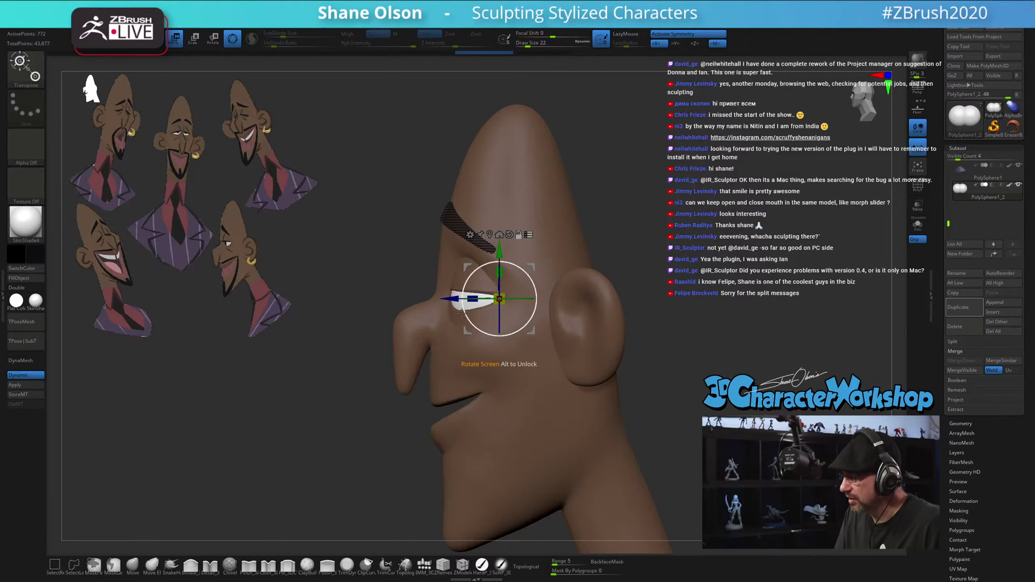
drag(454, 306, 411, 307)
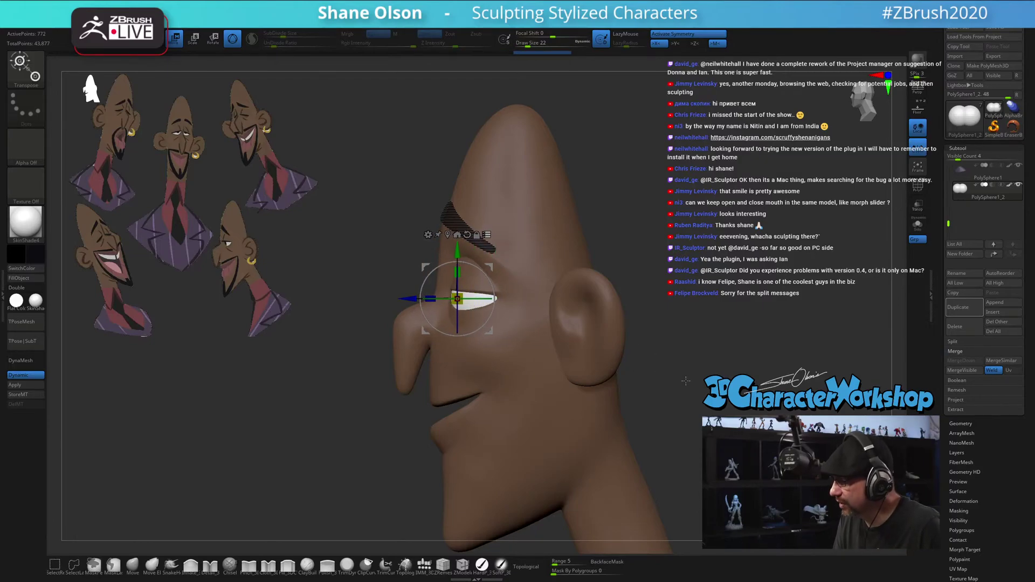
Move the eyeballs outward in the front view and adjust their size and spacing to fit the eyelids
shift+drag(646, 371, 701, 377)
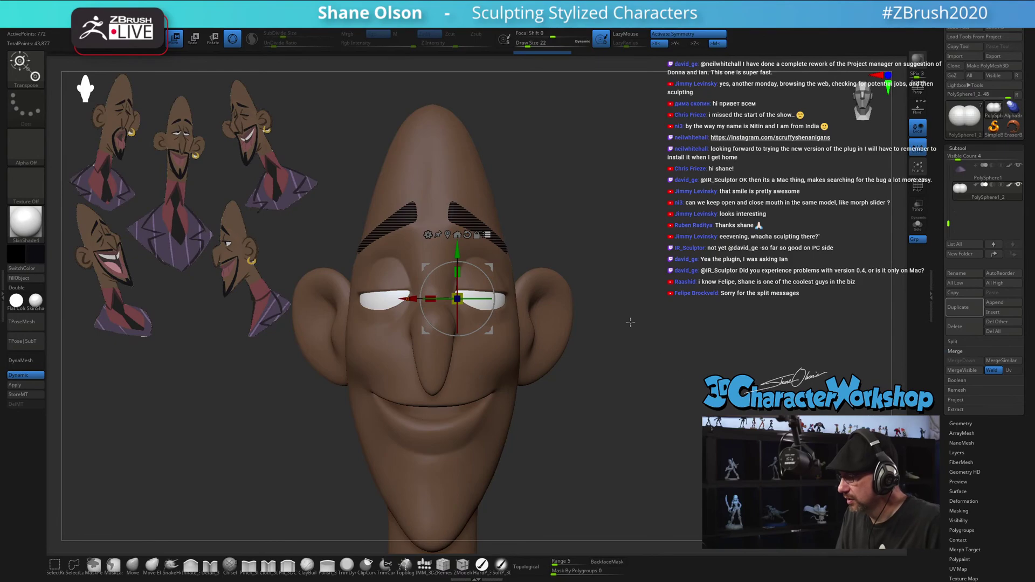
drag(492, 264, 516, 262)
drag(487, 298, 479, 298)
ctrl+right_drag(469, 245, 469, 266)
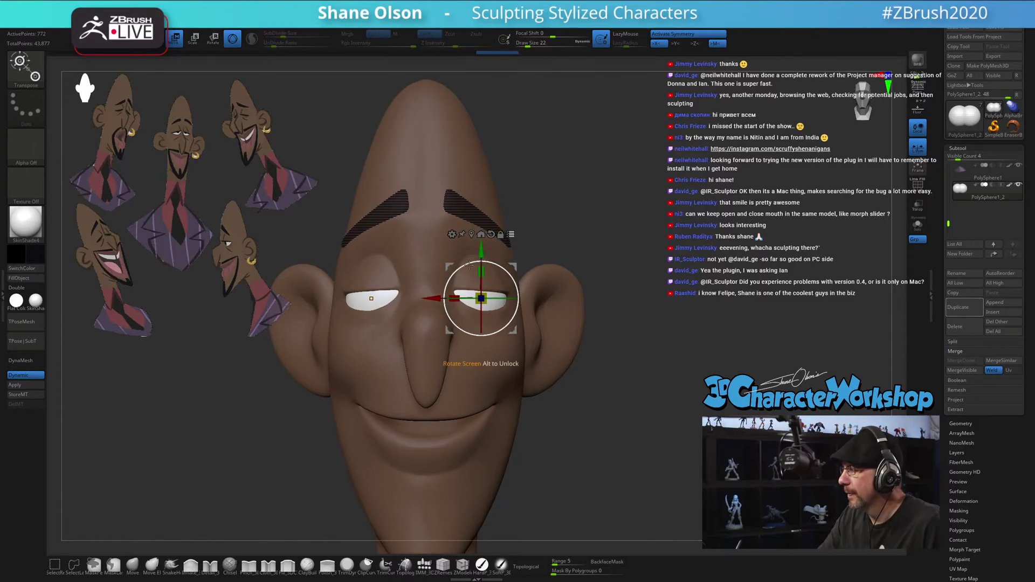
drag(439, 298, 435, 296)
drag(587, 416, 555, 354)
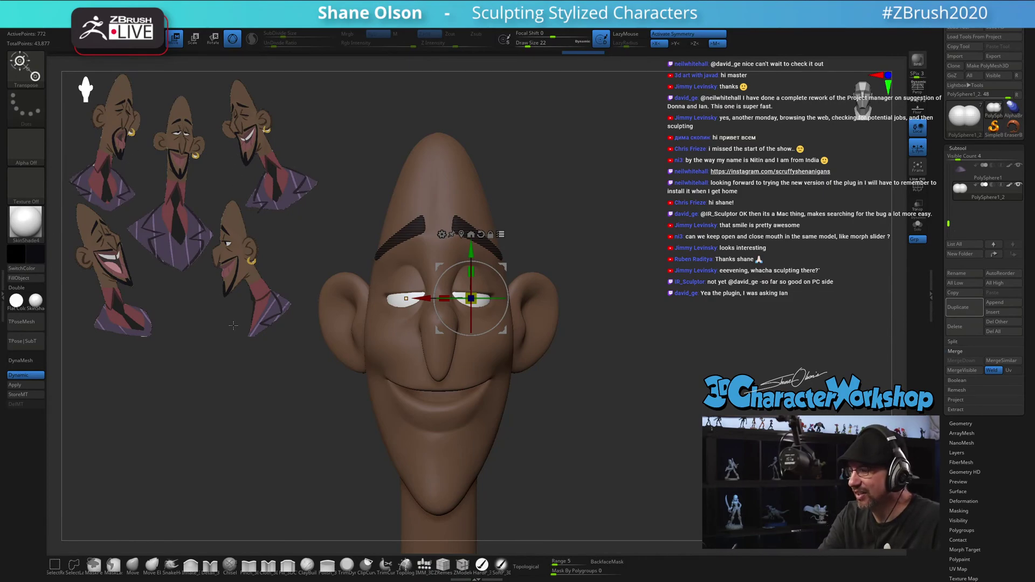
Fine-tune the eyeballs' scale in their sockets, judging the fit from front and three-quarter views
mouse_move(624, 420)
mouse_down()
mouse_move(619, 427)
mouse_move(640, 421)
mouse_move(620, 421)
mouse_up()
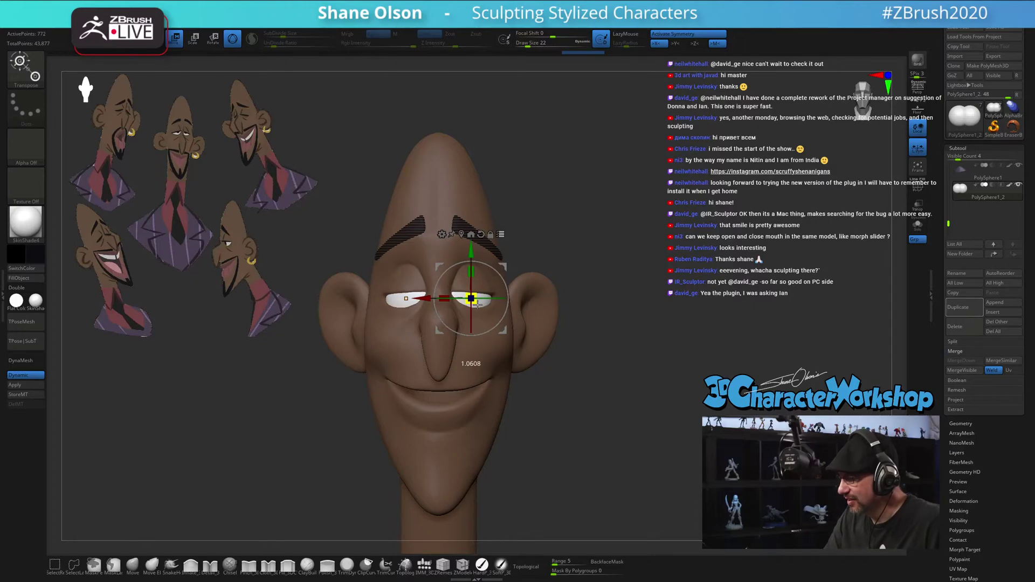
mouse_move(566, 409)
mouse_down()
mouse_move(569, 434)
mouse_move(571, 382)
mouse_move(561, 377)
mouse_move(583, 363)
mouse_move(573, 408)
mouse_up()
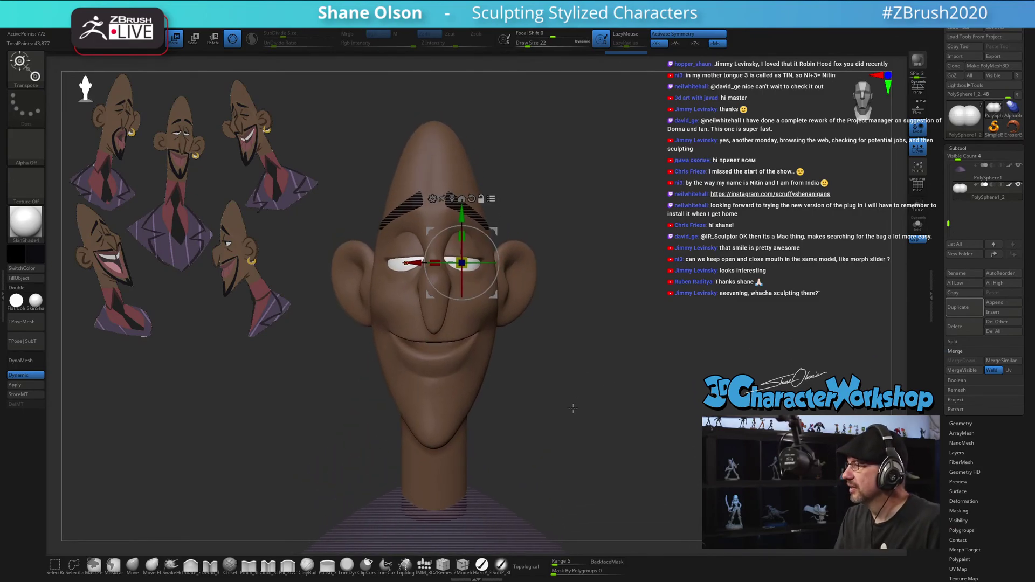
drag(571, 369, 465, 258)
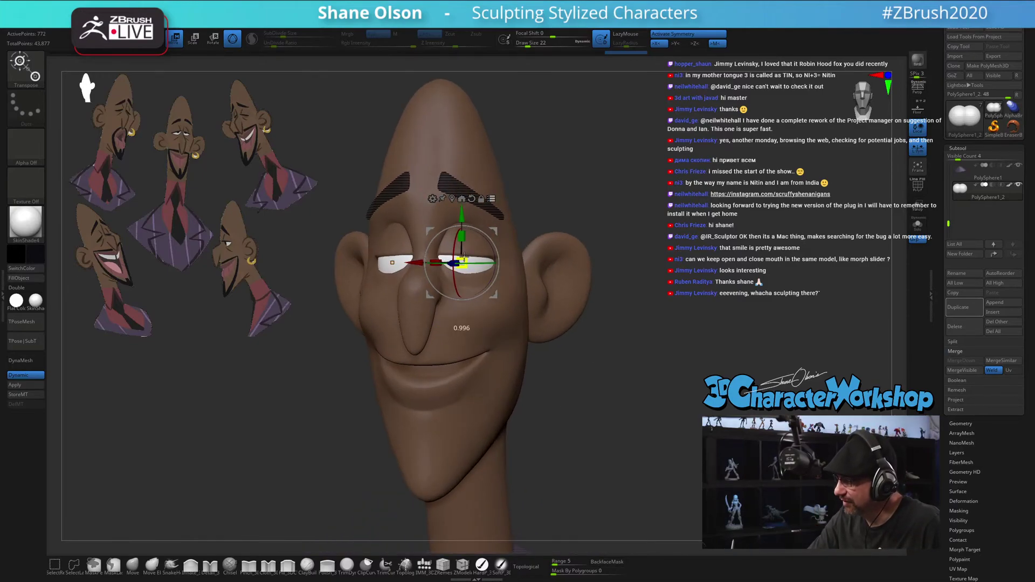
drag(462, 258, 463, 260)
drag(554, 416, 563, 418)
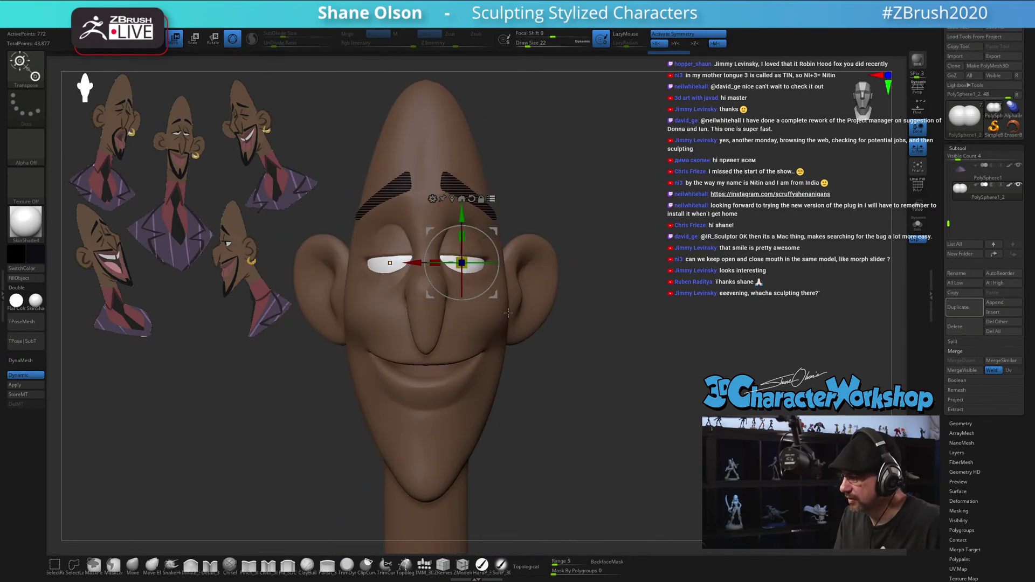
Nudge the eyeballs slightly inward in the front view and shift them back into the head in the side view
drag(416, 263, 415, 263)
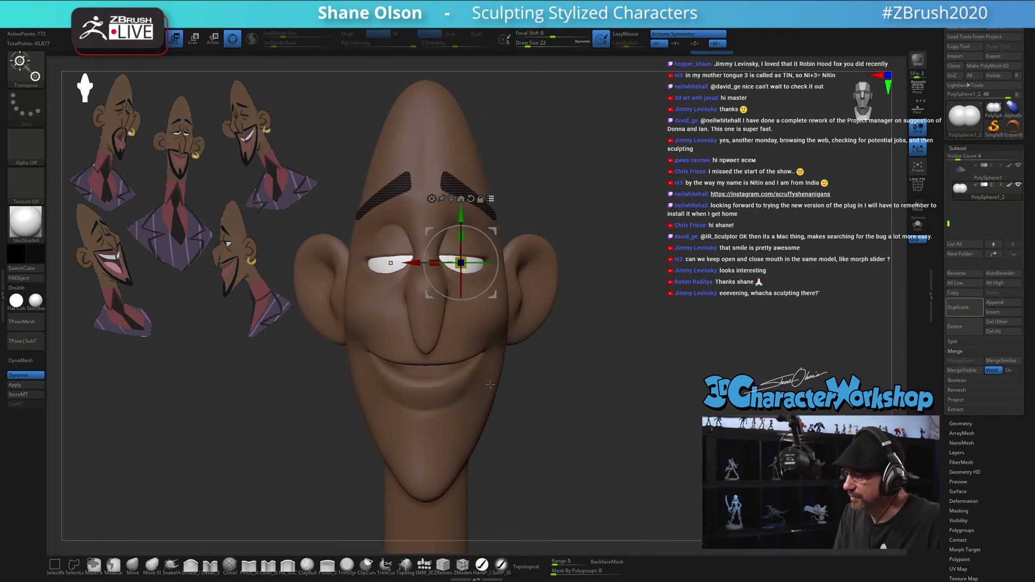
drag(602, 435, 592, 451)
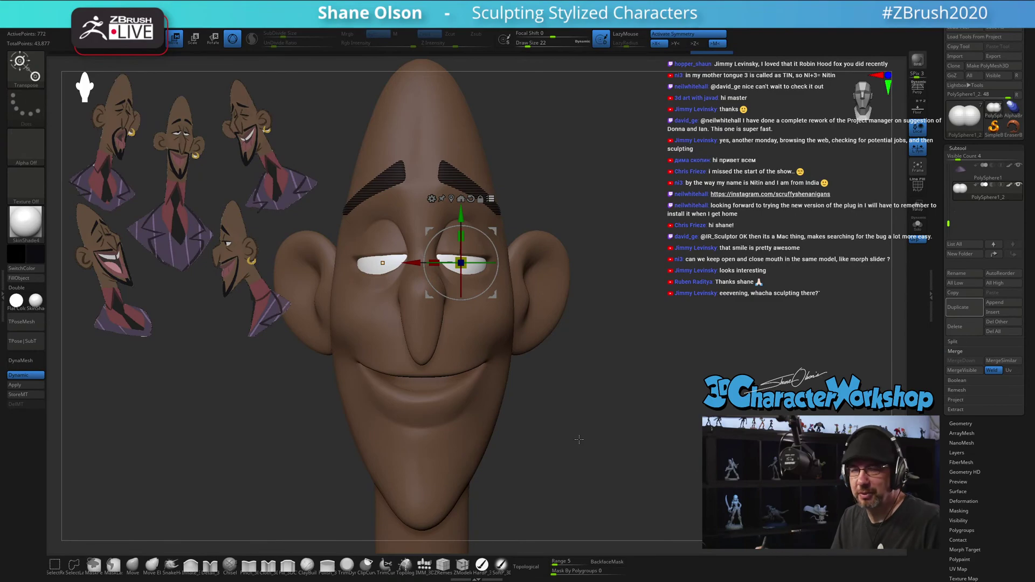
drag(579, 439, 609, 426)
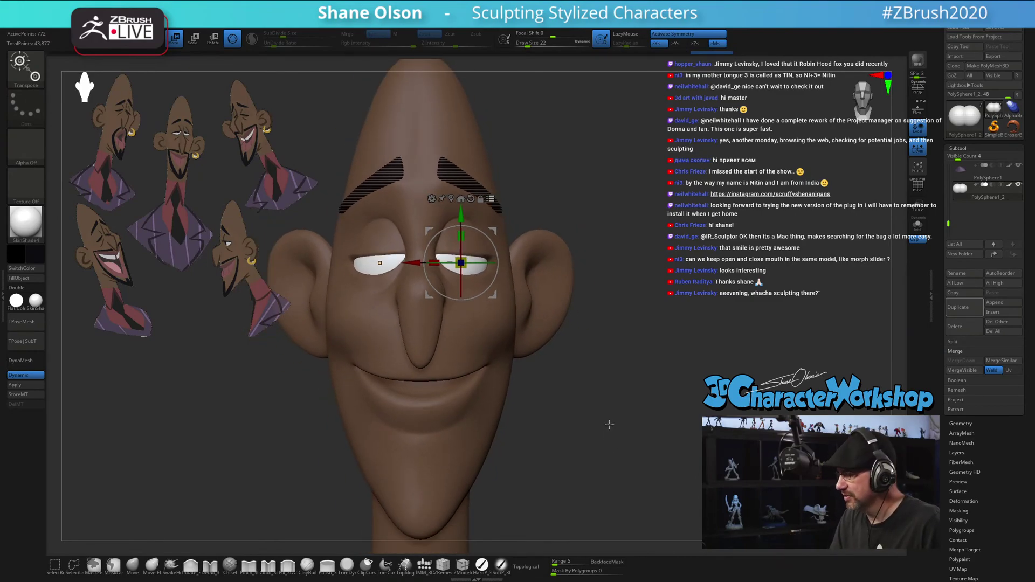
drag(608, 422, 601, 438)
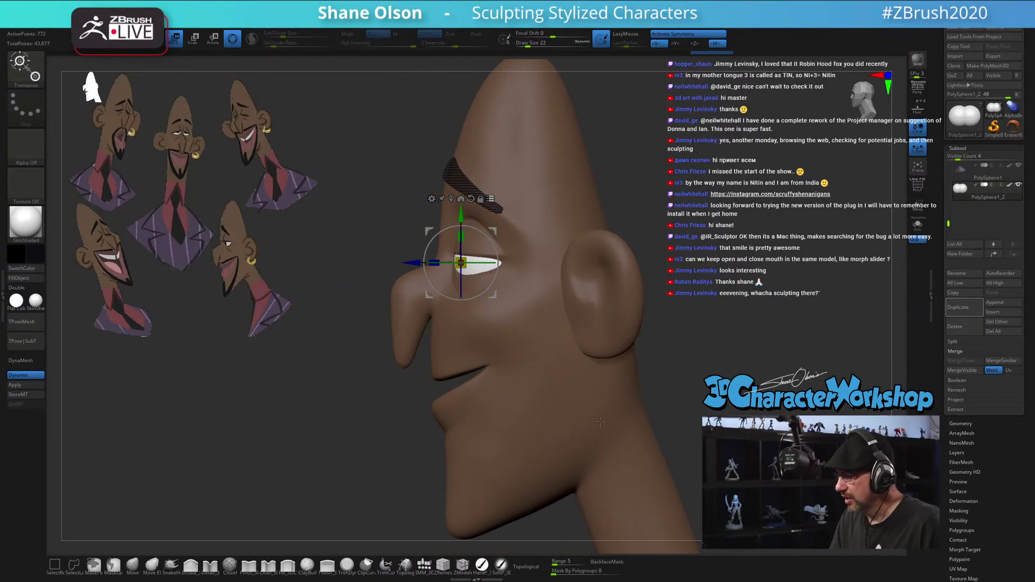
drag(416, 262, 423, 262)
mouse_move(600, 417)
mouse_down()
mouse_move(654, 416)
mouse_move(621, 418)
mouse_move(650, 421)
mouse_move(672, 438)
mouse_move(701, 434)
mouse_move(615, 423)
mouse_up()
Make the head the active subtool and clear the mask around the eye areas
key(q)
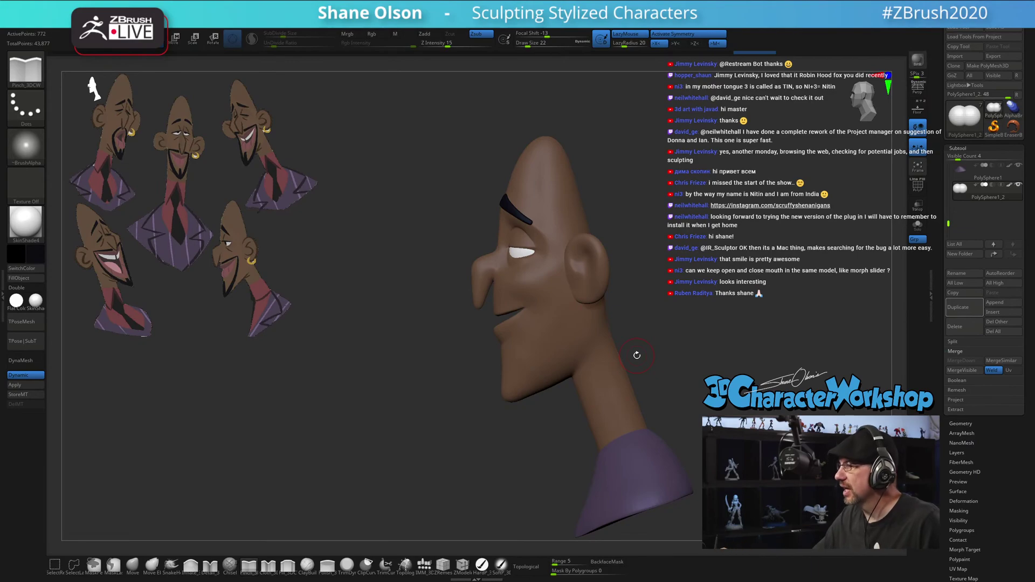
alt+drag(705, 230, 673, 273)
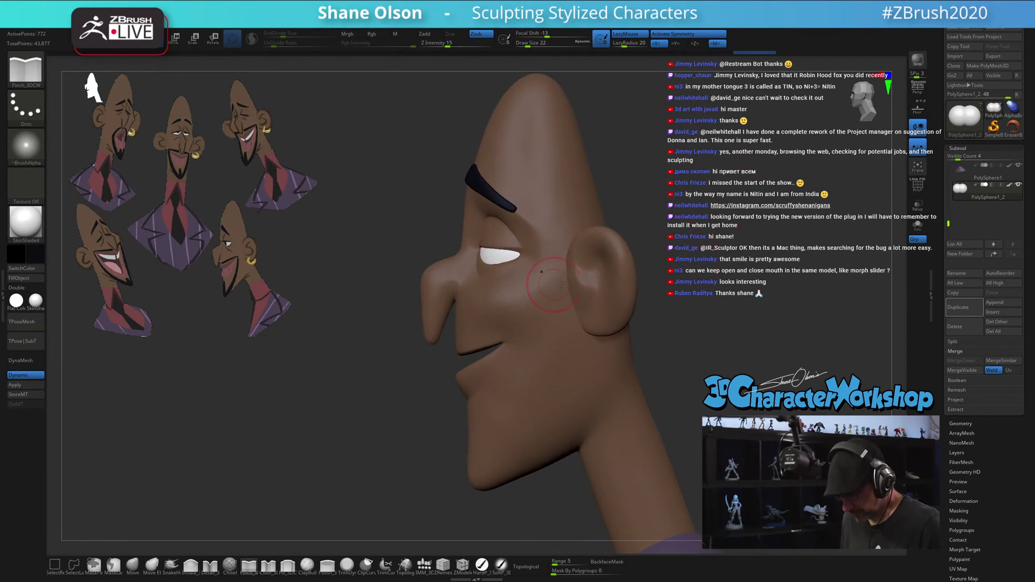
key(w)
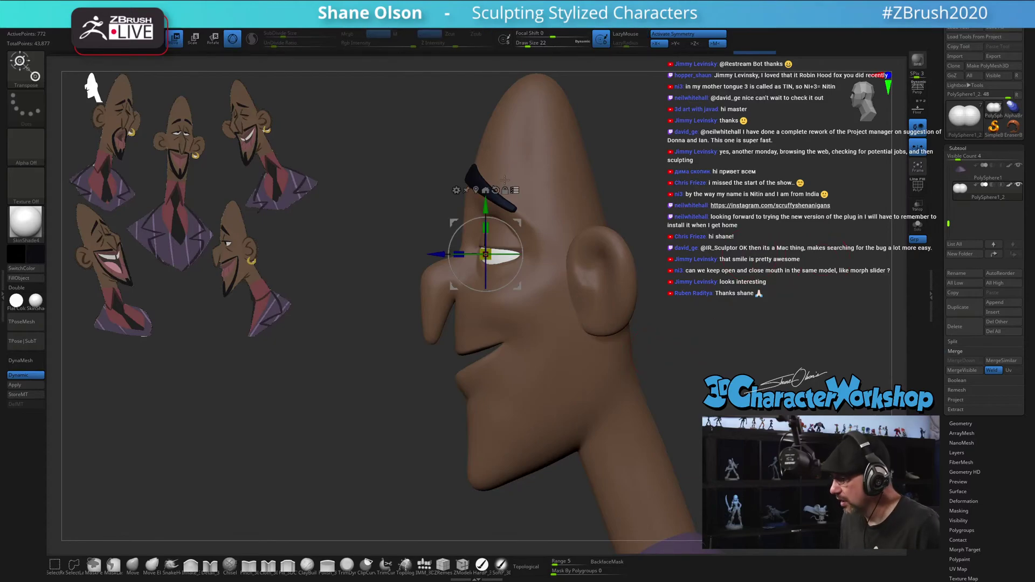
key(q)
alt+click(545, 240)
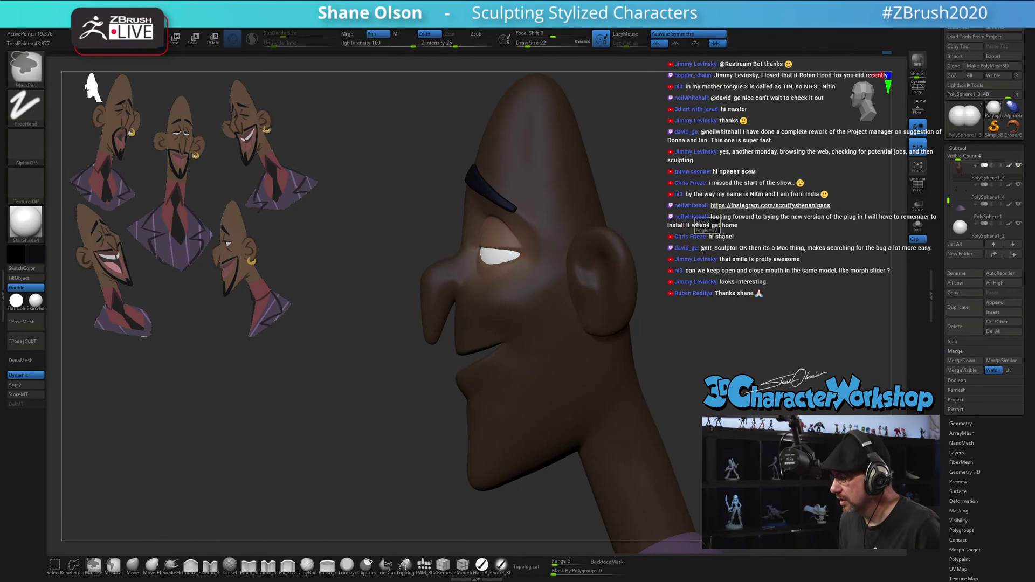
ctrl+drag(694, 218, 723, 236)
Adjust the eyelids and the area around the eyes with the Move brush, at draw sizes up to 39
key(s)
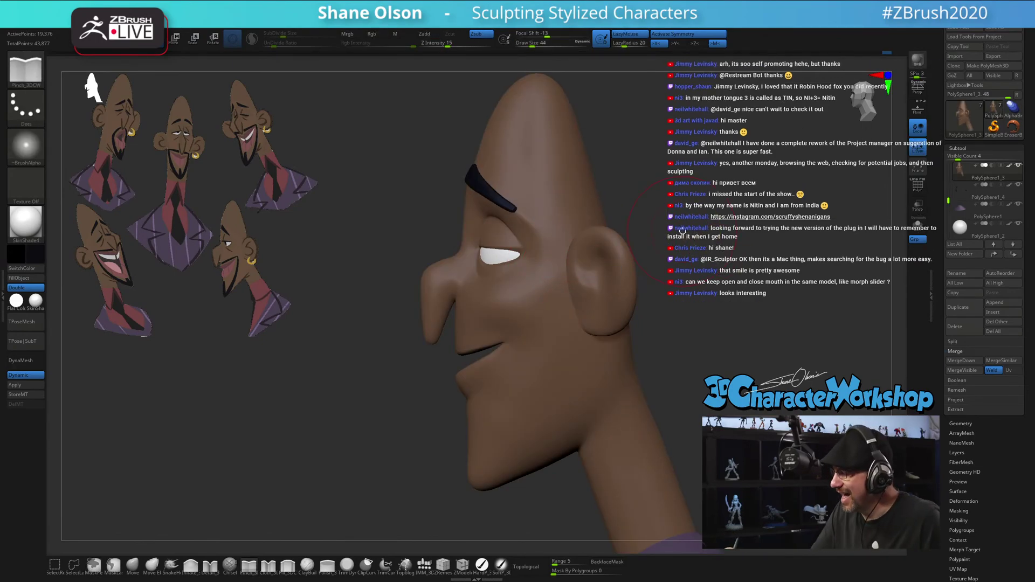
click(133, 567)
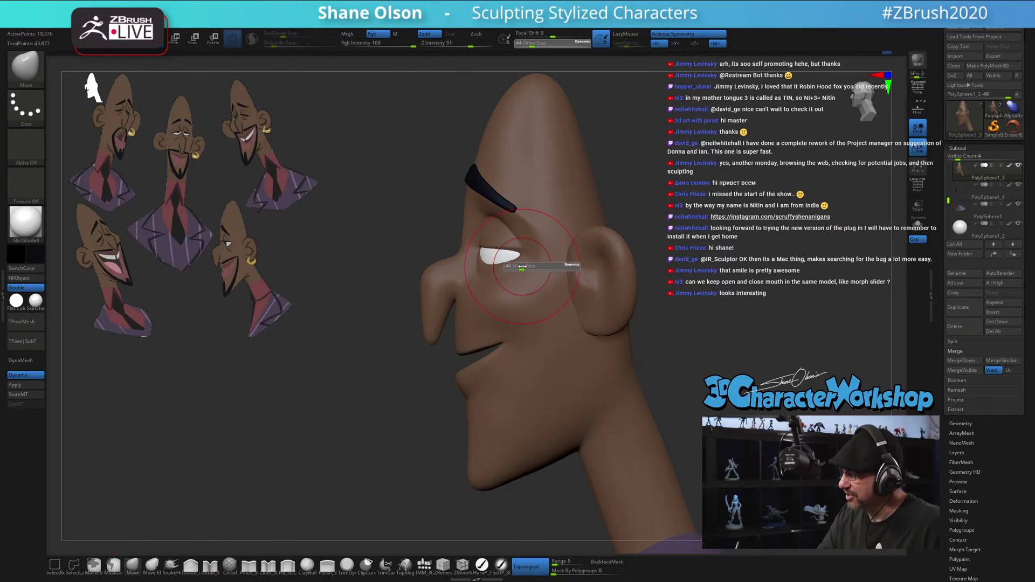
mouse_move(523, 257)
right_down()
mouse_move(542, 246)
mouse_move(516, 261)
mouse_move(542, 261)
right_up()
key(s)
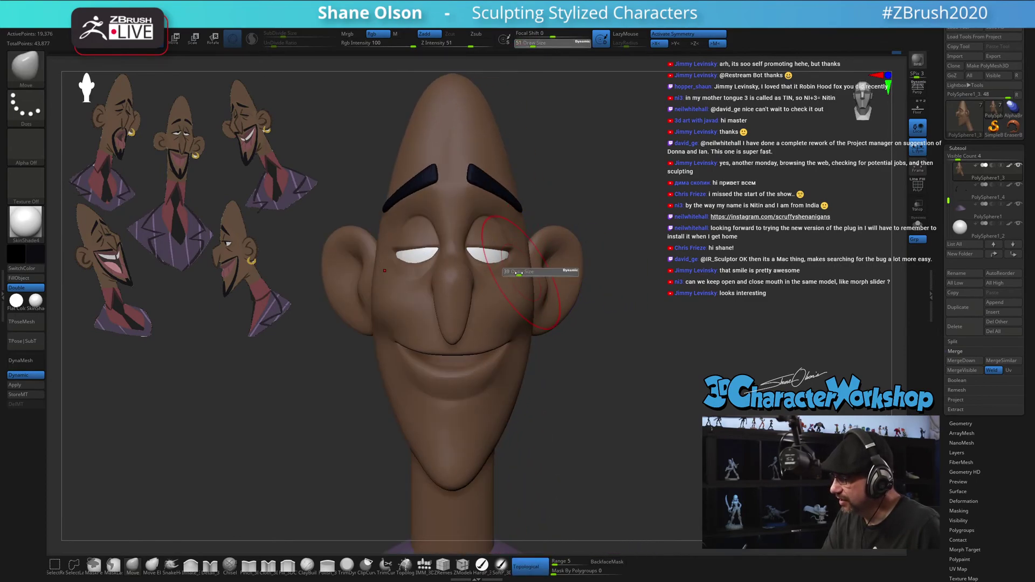
drag(524, 272, 516, 270)
mouse_move(515, 271)
right_down()
mouse_move(519, 293)
mouse_move(498, 295)
mouse_move(538, 305)
mouse_move(516, 274)
right_up()
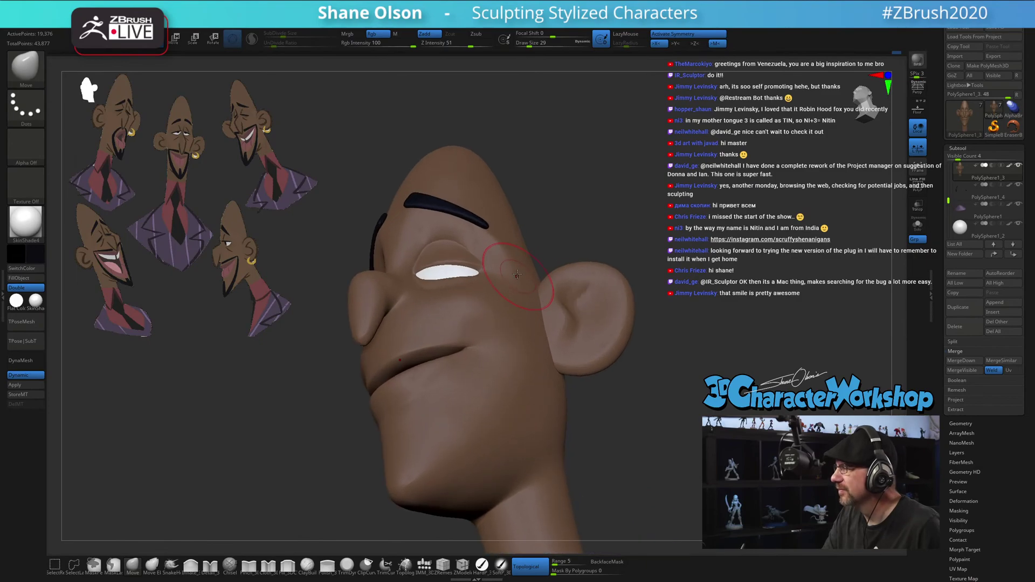
key(bracketright)
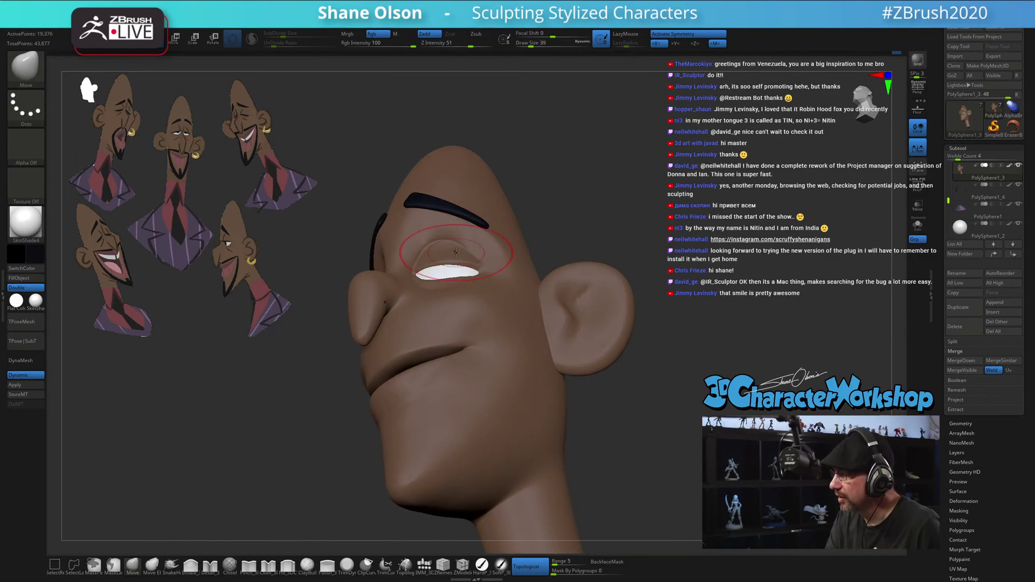
mouse_move(458, 257)
right_down()
mouse_move(441, 278)
mouse_move(480, 304)
mouse_move(480, 327)
mouse_move(483, 261)
mouse_move(499, 310)
right_up()
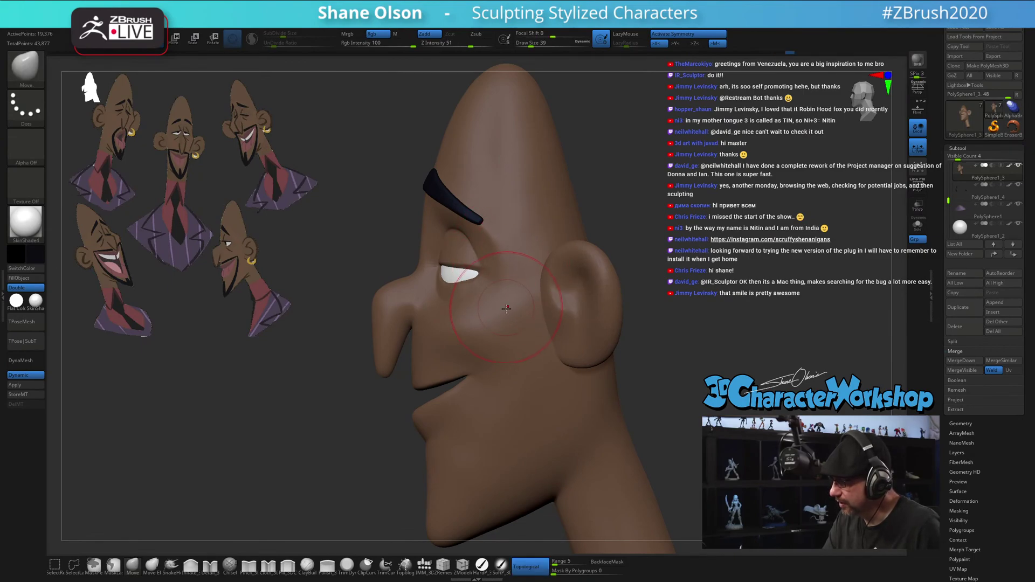
mouse_move(506, 308)
right_down()
mouse_move(497, 312)
mouse_move(526, 341)
mouse_move(558, 350)
mouse_move(569, 341)
mouse_move(596, 361)
mouse_move(584, 349)
right_up()
Refine the cheeks beside the smile with the Move brush at a draw size of 41
ctrl+right_drag(564, 306, 570, 343)
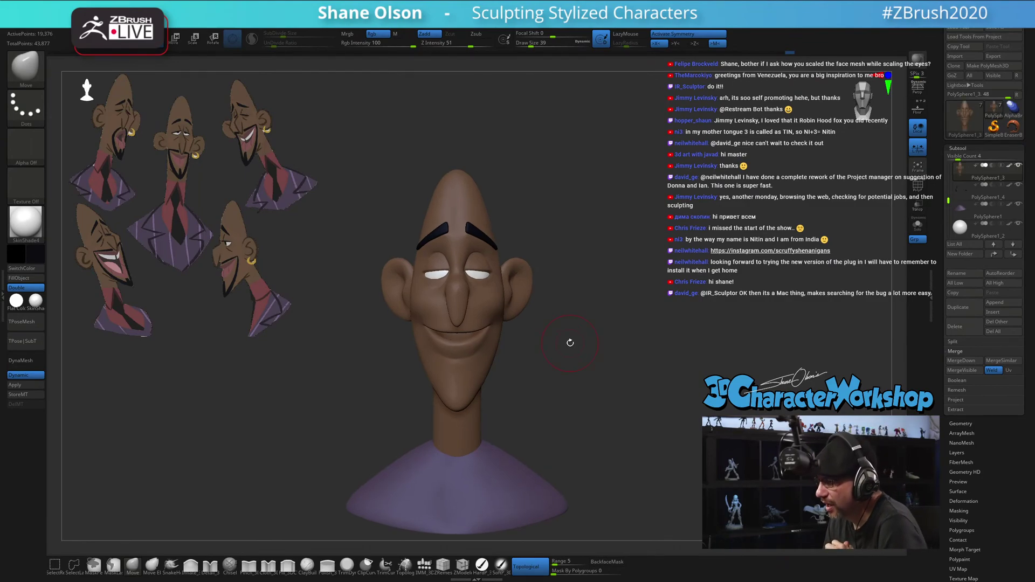
ctrl+right_drag(598, 328, 598, 323)
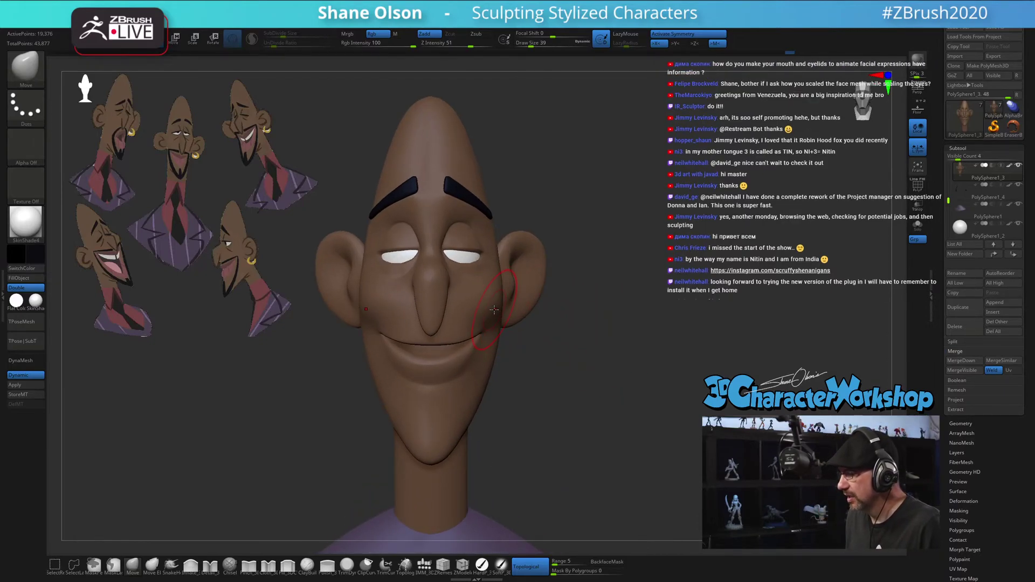
key(bracketright)
key(bracketright)
key(bracketright)
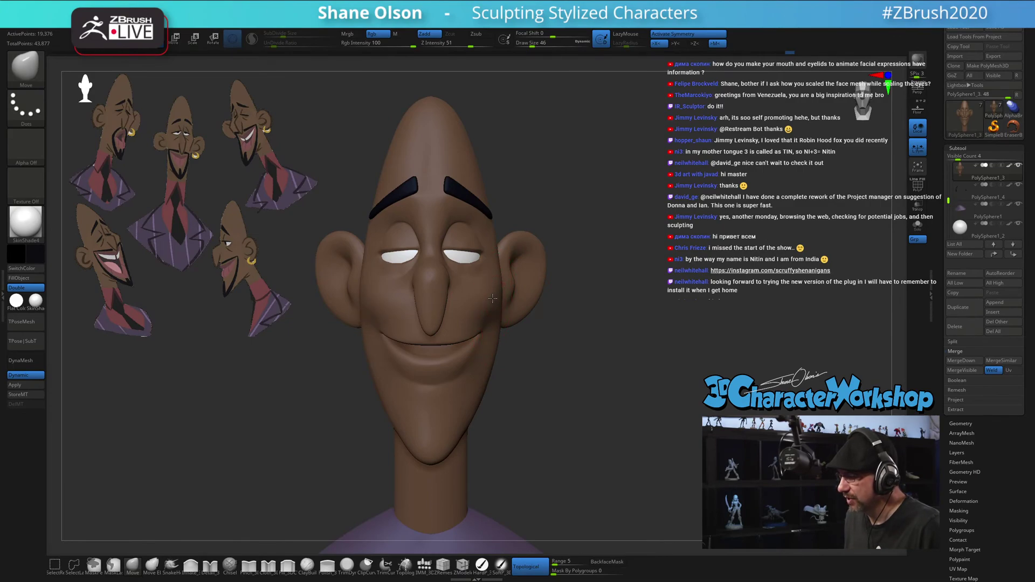
drag(612, 342, 550, 317)
key(s)
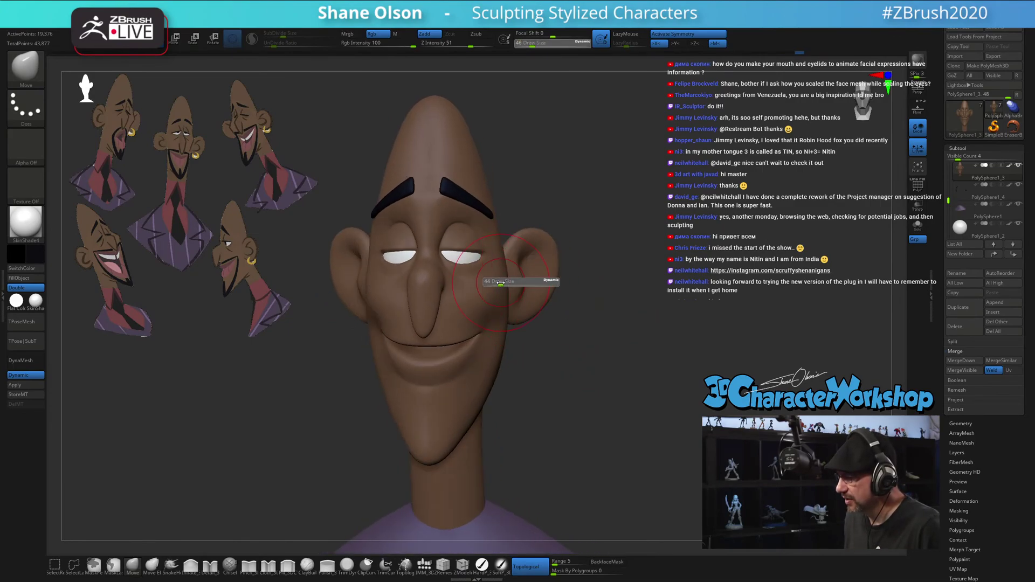
drag(500, 281, 497, 282)
drag(545, 334, 536, 334)
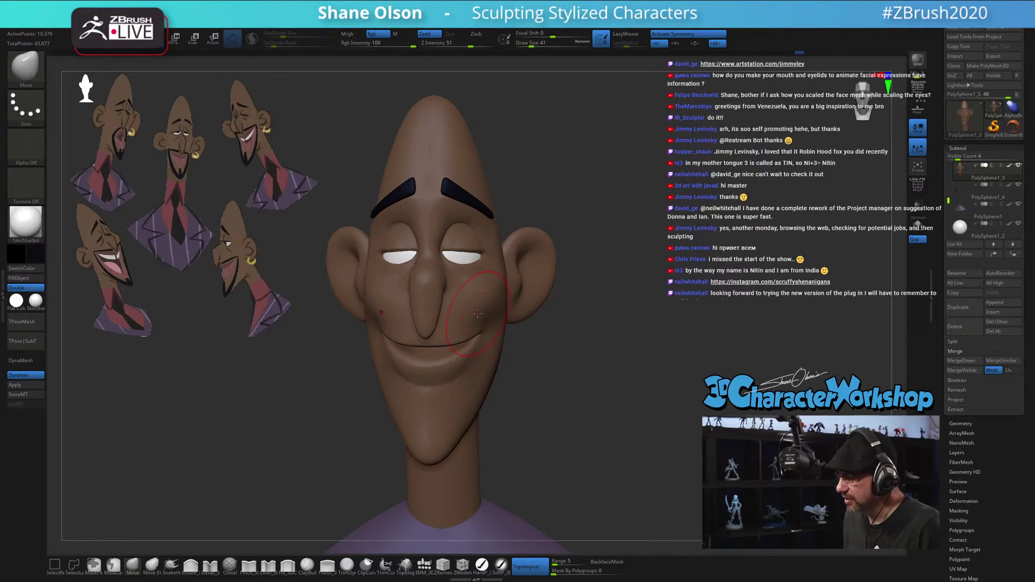
drag(569, 300, 574, 302)
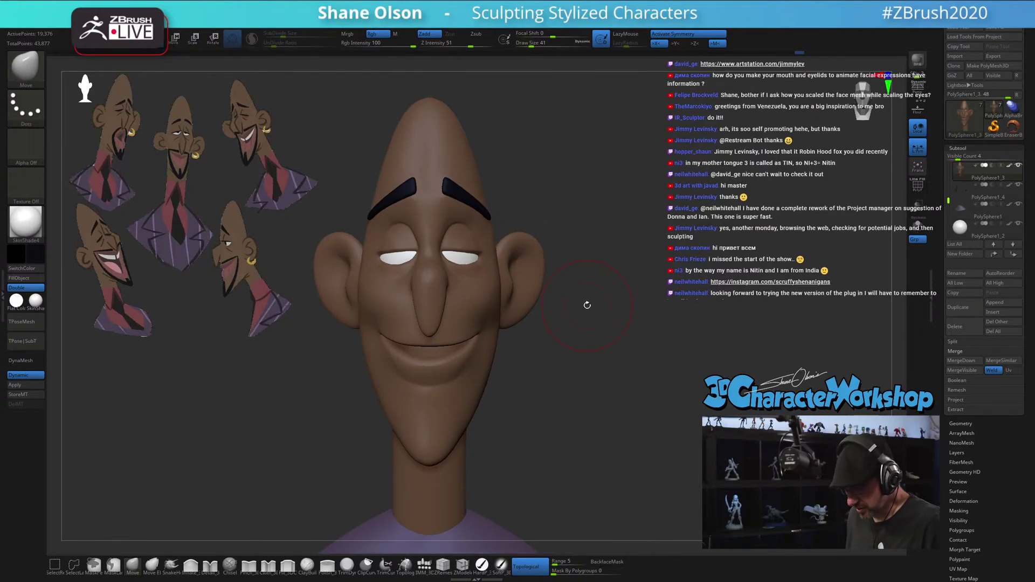
Turn on Transpose All Selected Subtools and mask every part of the bust
key(w)
alt+drag(482, 134, 636, 239)
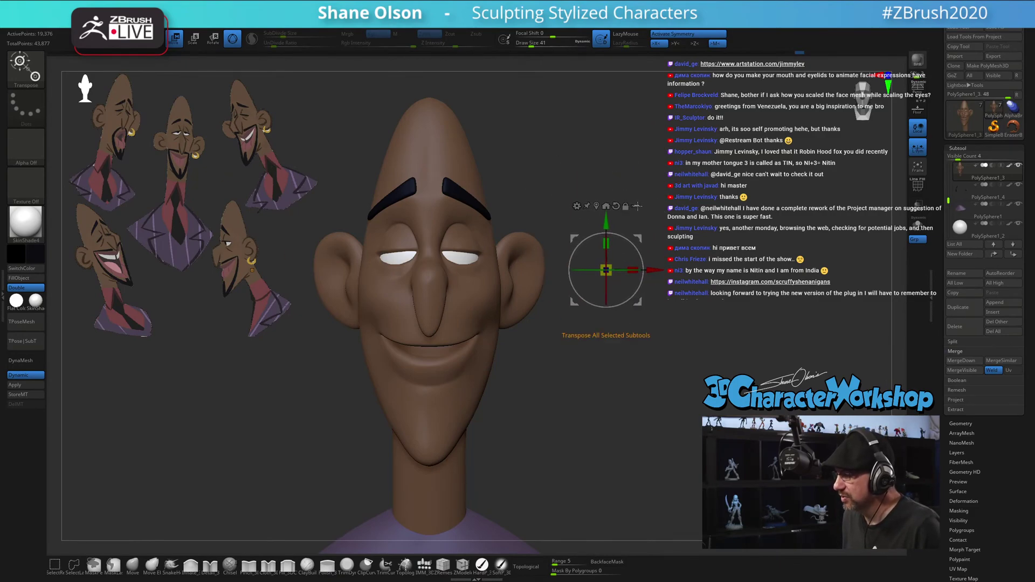
click(637, 206)
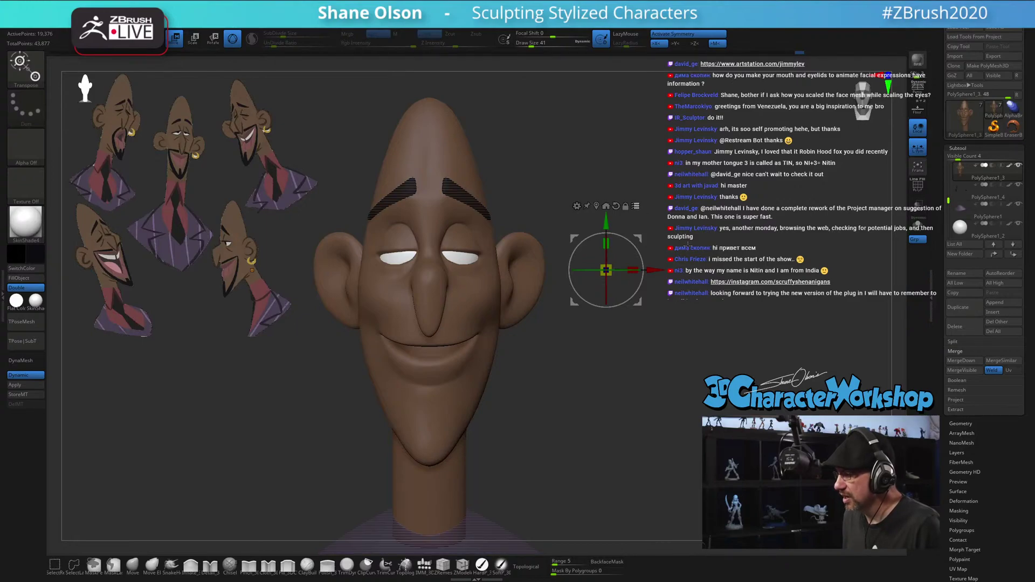
ctrl+shift+drag(730, 345, 665, 420)
ctrl+shift+drag(706, 361, 661, 452)
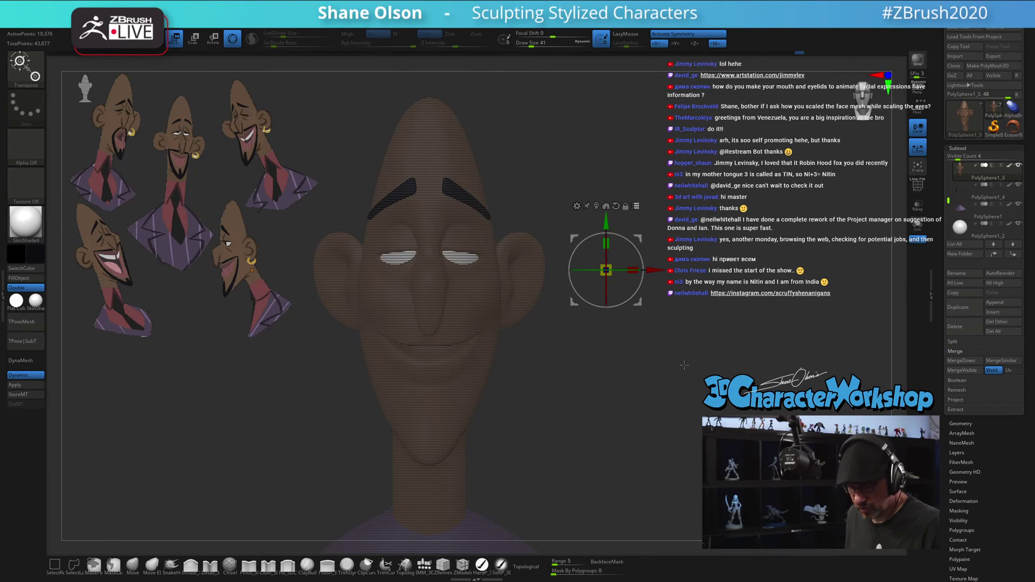
ctrl+shift+drag(737, 199, 773, 313)
ctrl+shift+drag(718, 245, 732, 299)
ctrl+shift+drag(718, 267, 739, 326)
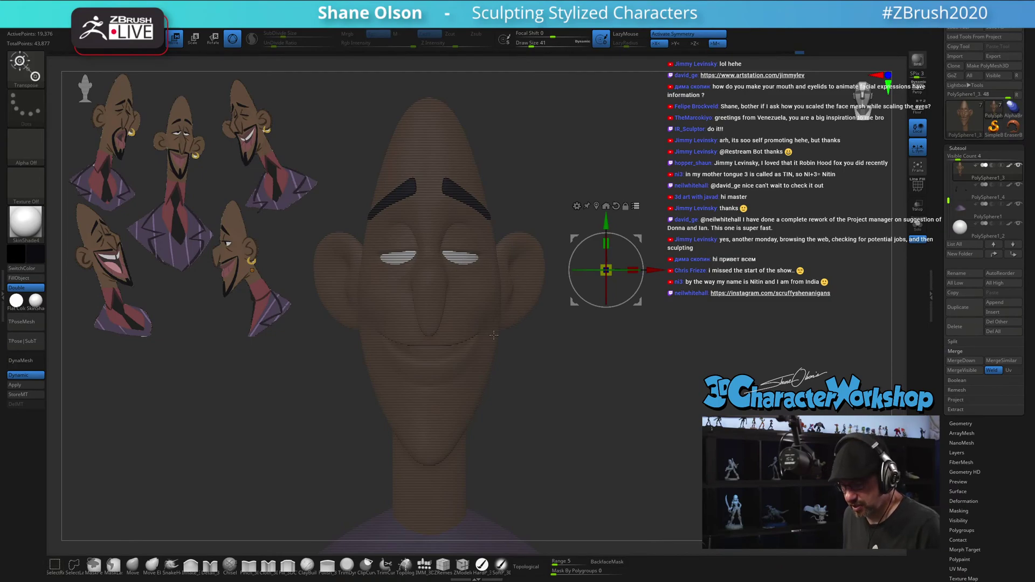
key(ctrl)
key(ctrl+shift)
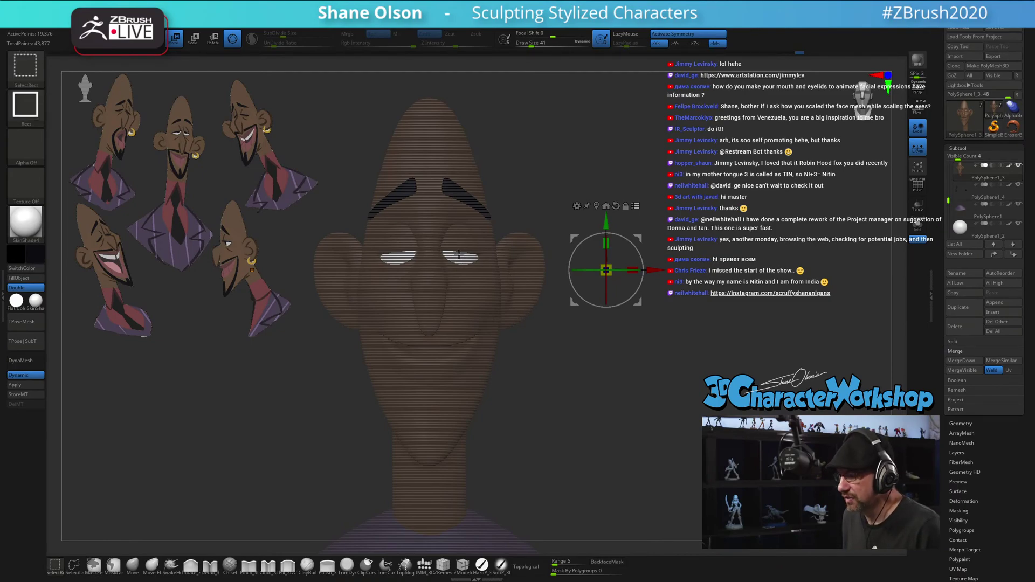
Unmask the eyeballs, eyebrows and shirt, try moving them upward together, and undo the move and clear the masks
ctrl+shift+click(458, 255)
ctrl+shift+click(460, 195)
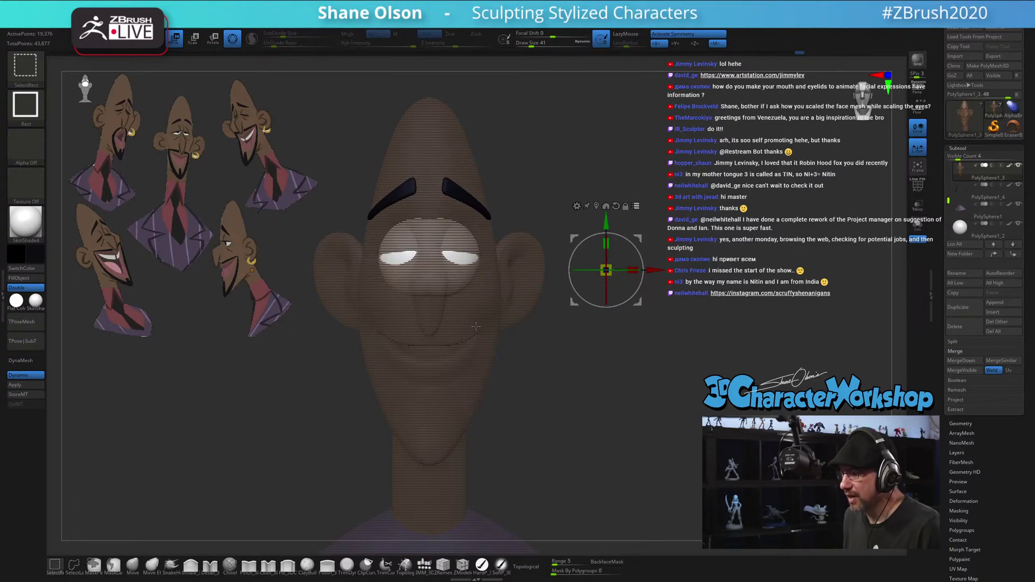
ctrl+shift+click(475, 524)
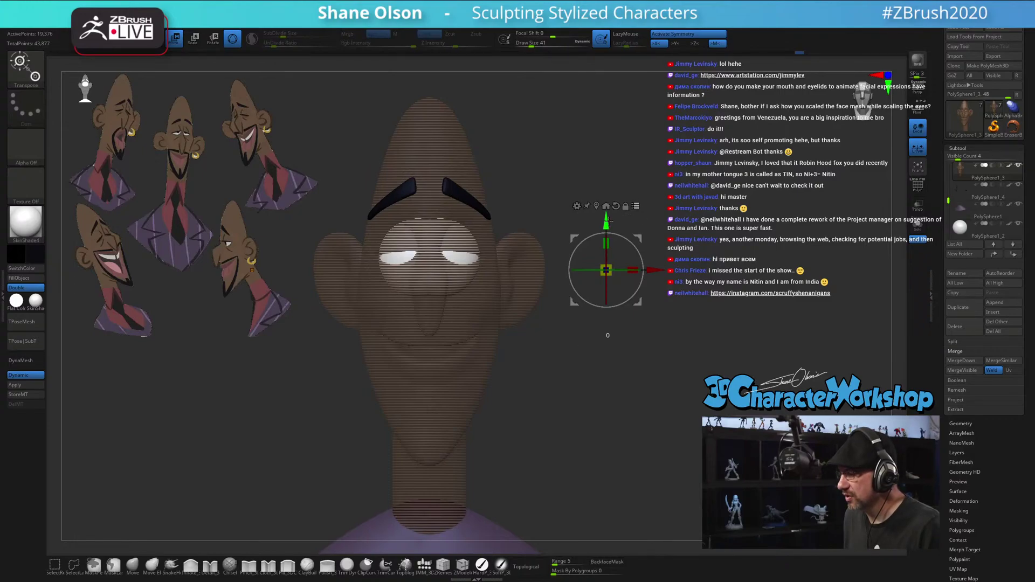
drag(605, 221, 603, 222)
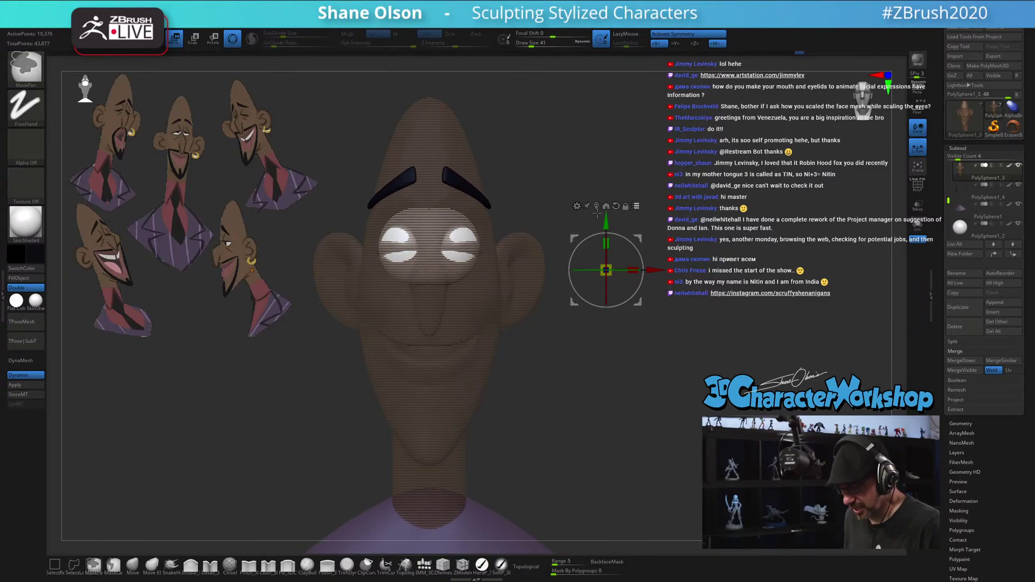
key(ctrl+z)
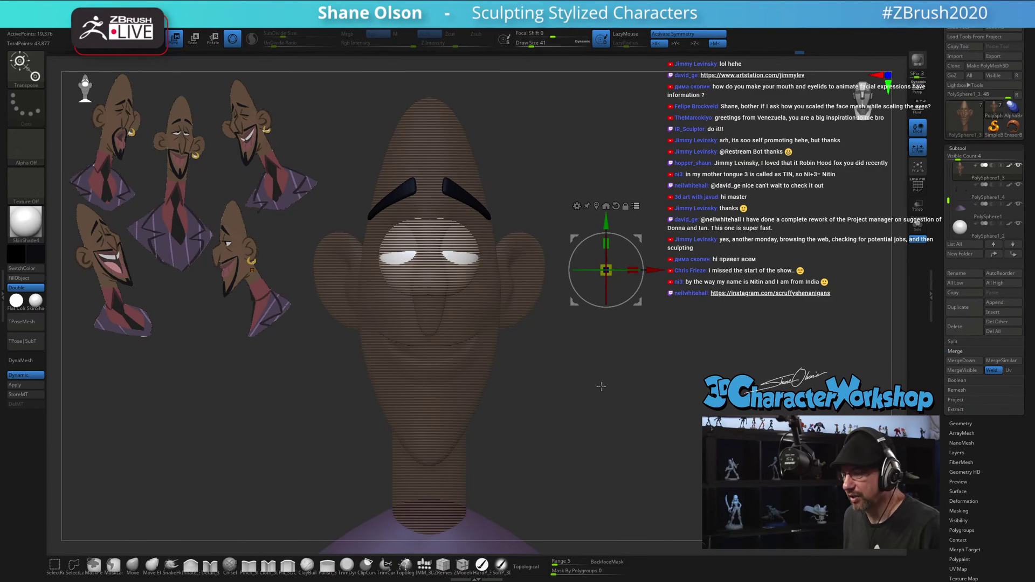
key(ctrl+shift+a)
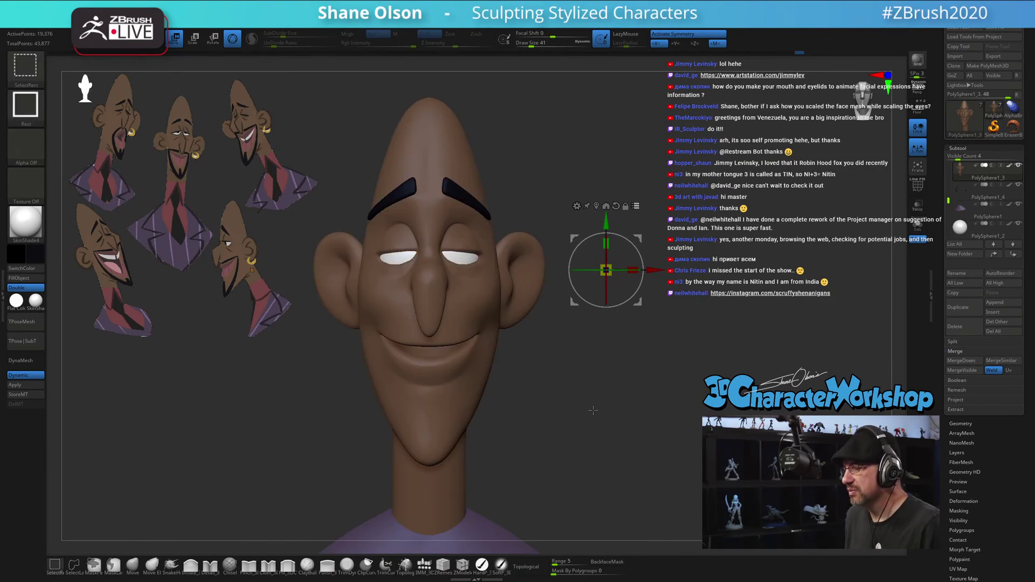
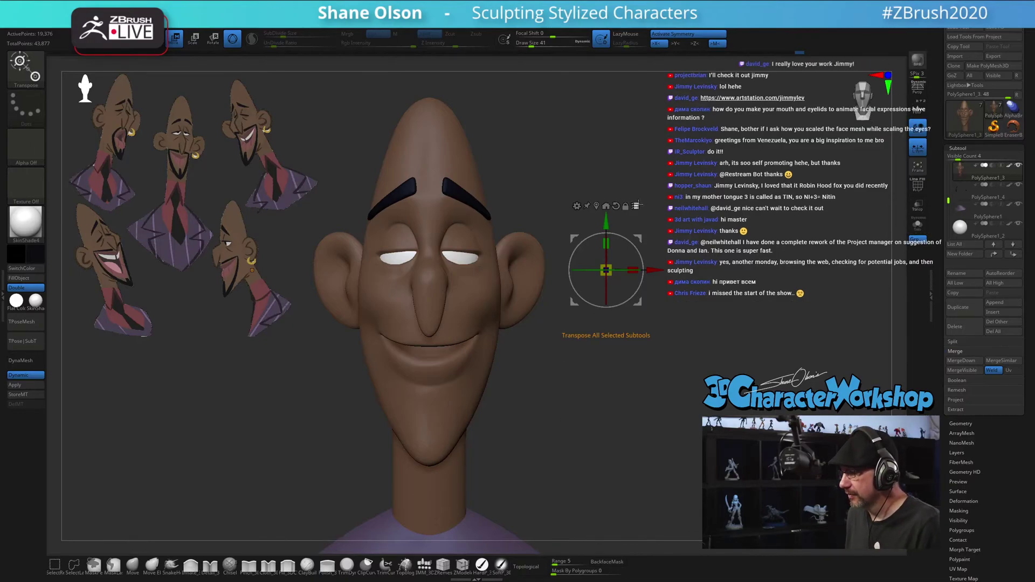
Shape the cheek between the eye and the ear with the Move brush at a draw size of 29
mouse_move(693, 277)
alt+mouse_down()
mouse_move(698, 333)
mouse_move(698, 150)
alt+mouse_up()
key(q)
mouse_move(580, 295)
mouse_down()
mouse_move(738, 295)
mouse_move(588, 307)
mouse_up()
alt+drag(642, 423, 646, 262)
alt+drag(634, 141, 639, 347)
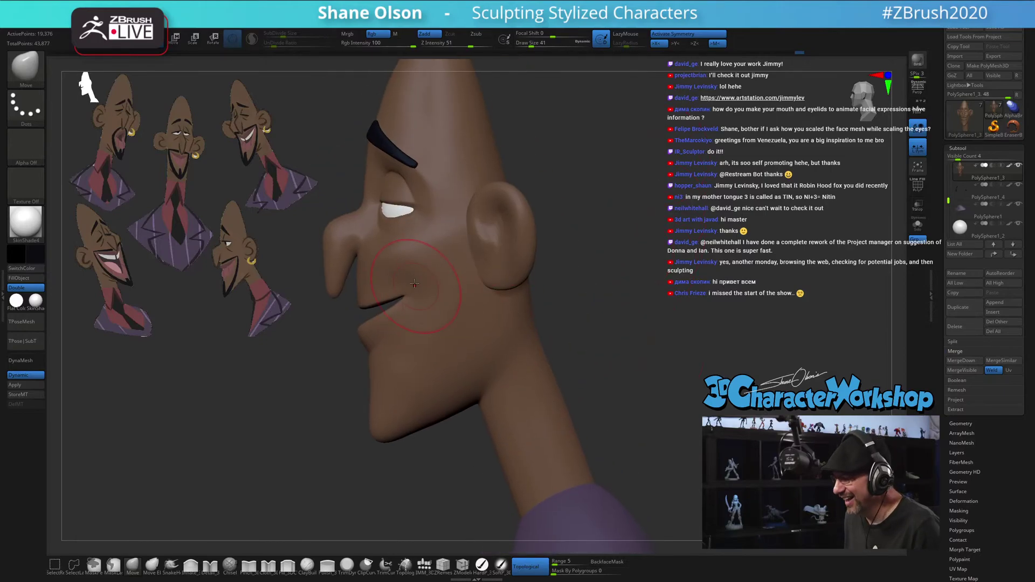
drag(640, 286, 434, 253)
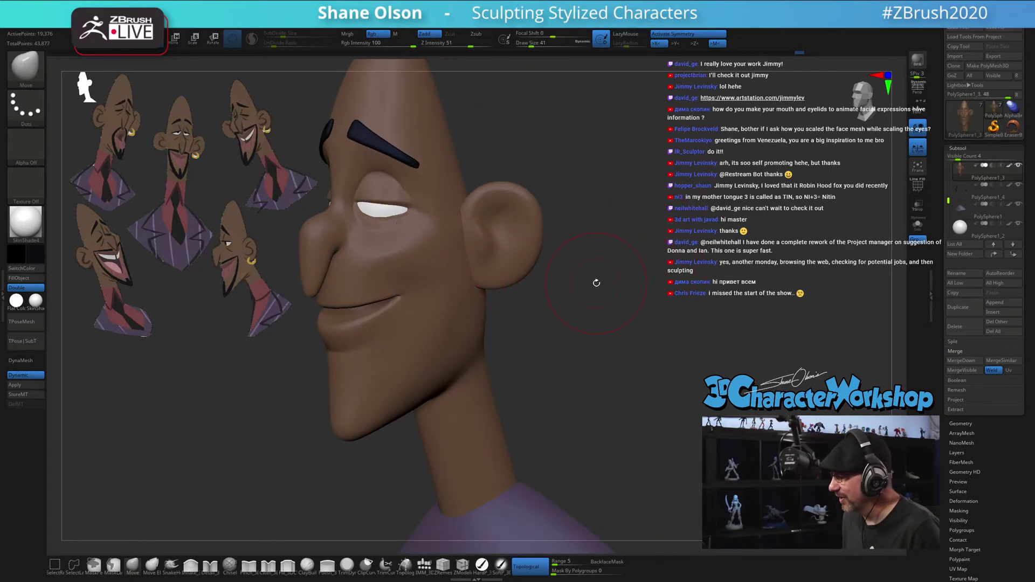
drag(596, 282, 452, 302)
key(s)
right_drag(452, 301, 455, 289)
key(s)
drag(454, 289, 454, 289)
right_drag(462, 296, 456, 290)
key(s)
drag(452, 287, 455, 286)
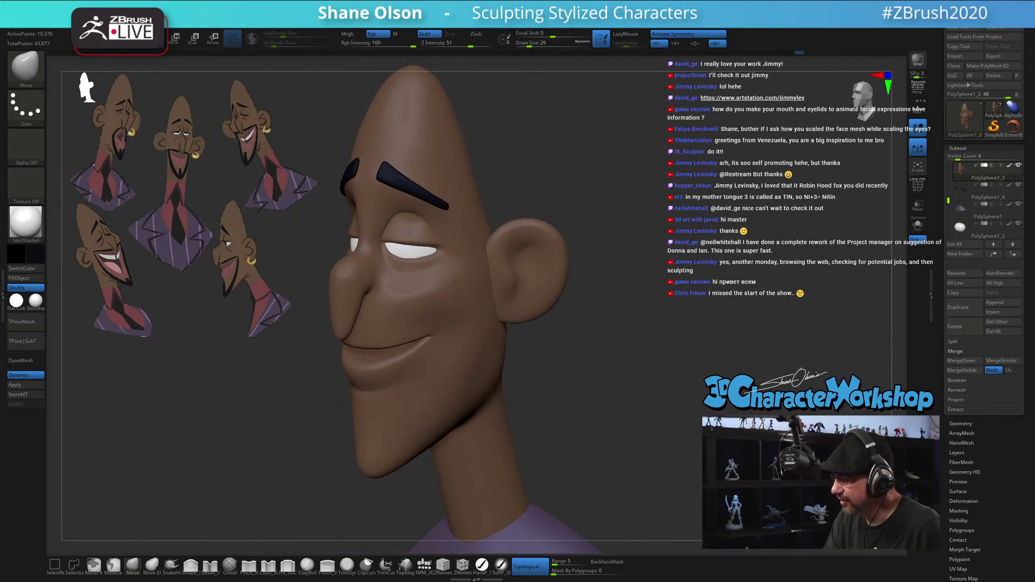
click(466, 281)
mouse_move(434, 282)
right_down()
mouse_move(461, 283)
mouse_move(411, 296)
mouse_move(462, 291)
mouse_move(454, 313)
right_up()
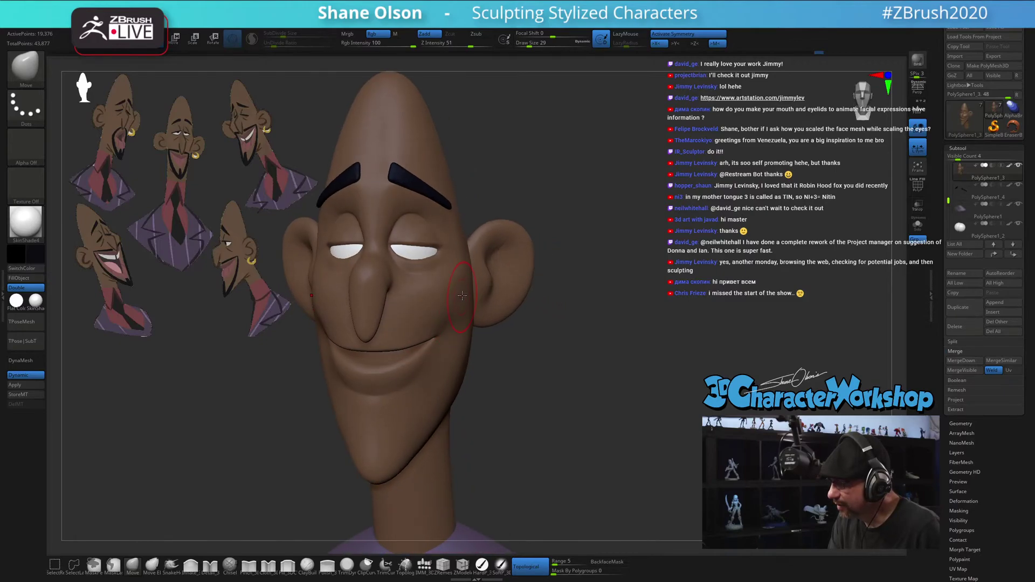
Refine the cheek around the mouth corner with the Move brush at a draw size of 29
right_drag(480, 372, 485, 354)
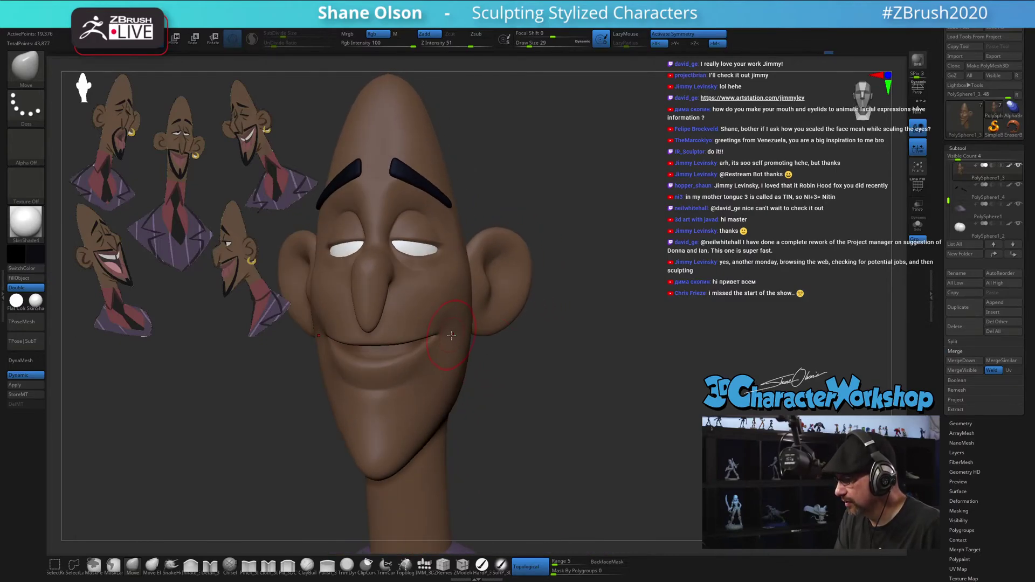
right_drag(507, 389, 494, 390)
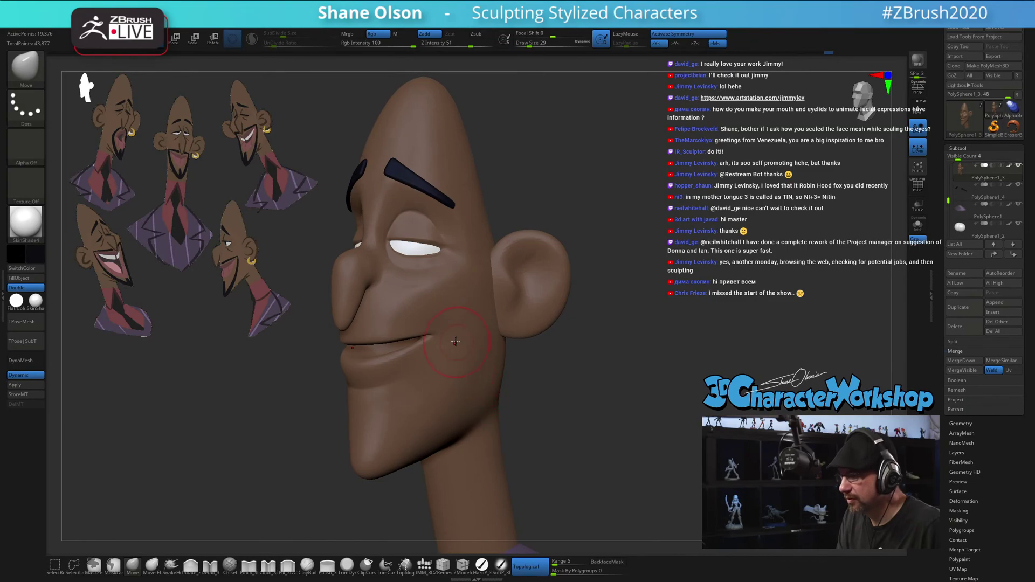
mouse_move(449, 357)
shift+right_down()
mouse_move(456, 345)
mouse_move(573, 377)
mouse_move(590, 363)
mouse_move(596, 328)
mouse_move(609, 348)
mouse_move(660, 317)
mouse_move(690, 322)
mouse_move(676, 322)
shift+right_up()
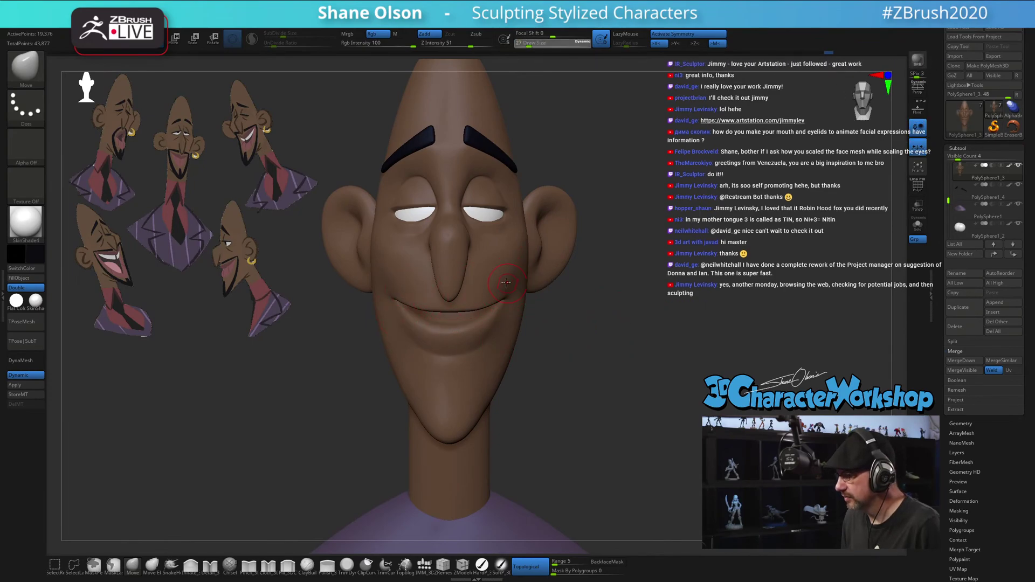
key(shift)
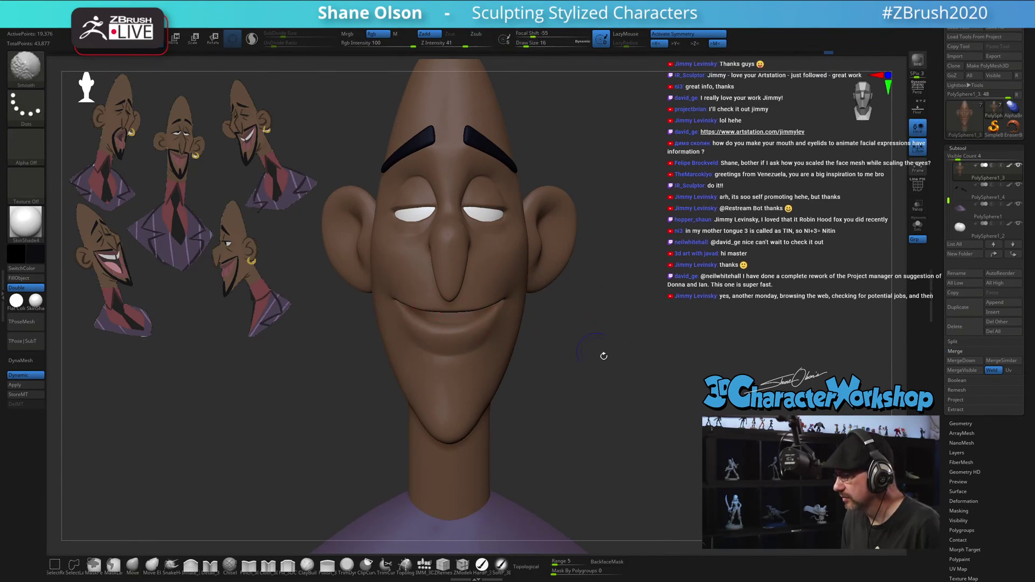
Adjust the side of the face and jaw with the Move brush at a draw size of 31 and smooth the surface
alt+drag(603, 356, 607, 332)
key(s)
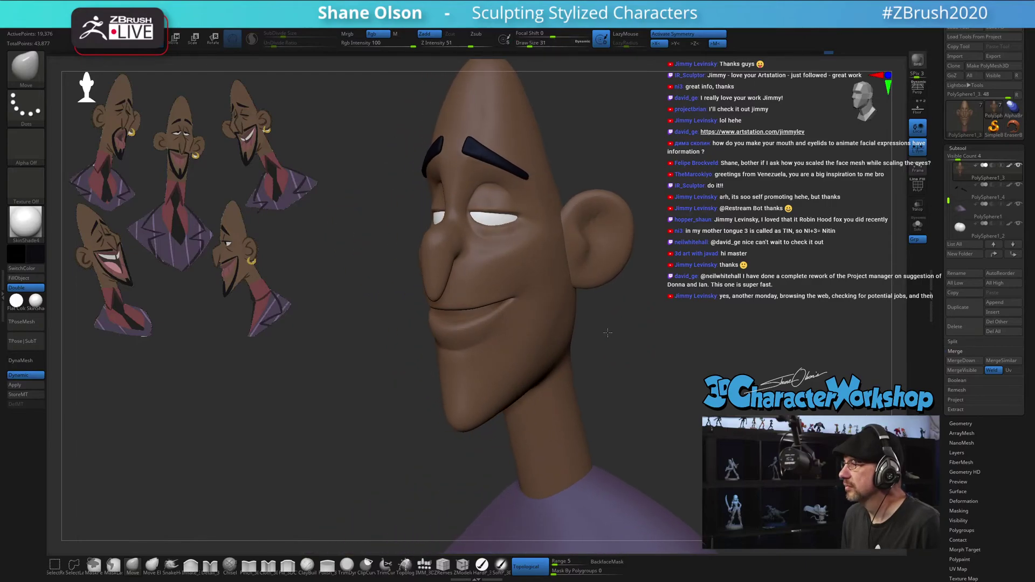
drag(707, 358, 656, 356)
key(shift)
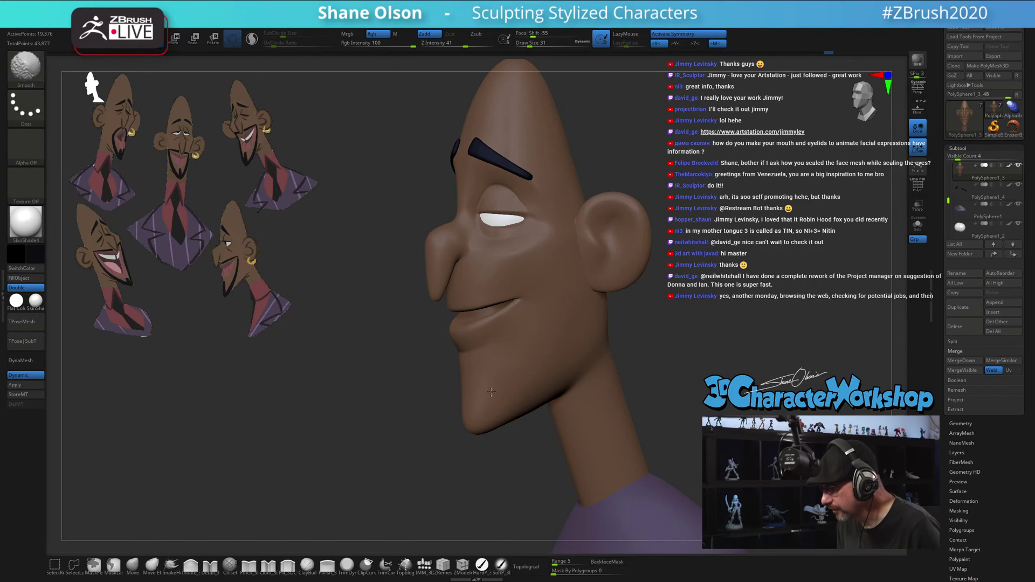
mouse_move(678, 339)
shift+mouse_down()
mouse_move(727, 345)
mouse_move(504, 325)
shift+mouse_up()
Refine and smooth the upper cheek below the eye at a draw size of 18
key(s)
drag(519, 249, 512, 249)
right_drag(550, 232, 506, 230)
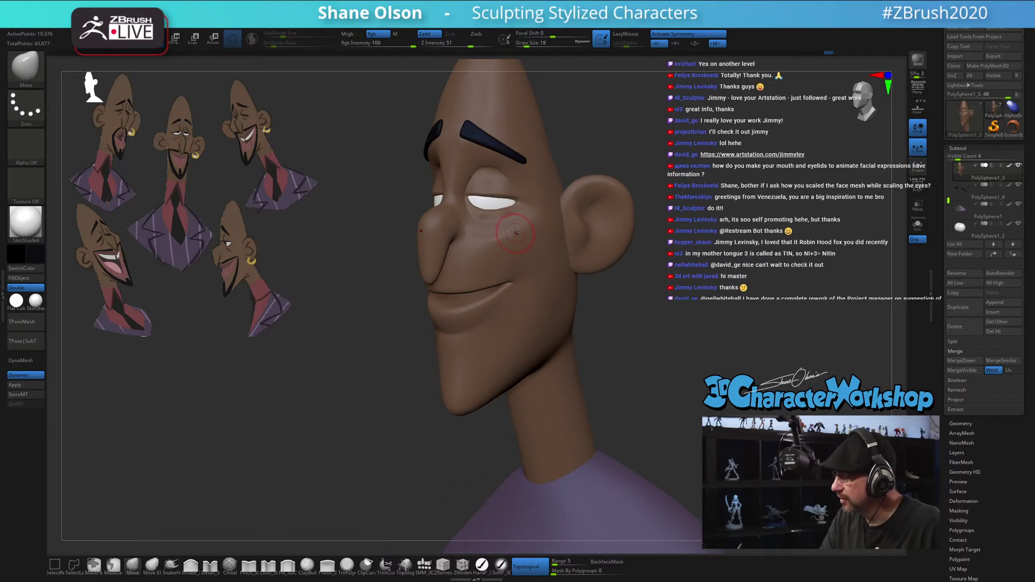
shift+drag(513, 230, 524, 231)
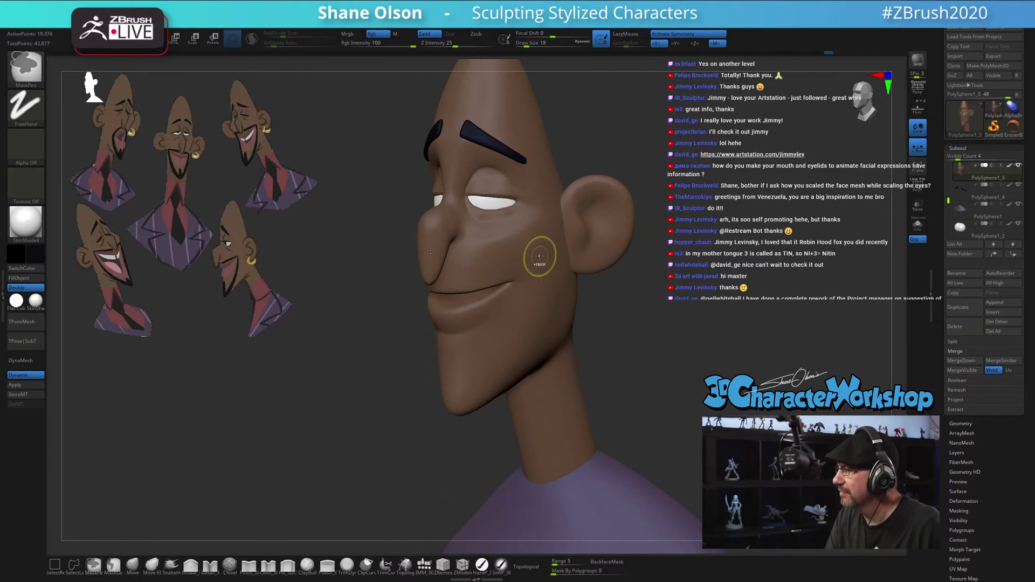
mouse_move(537, 254)
right_down()
mouse_move(544, 242)
mouse_move(538, 256)
mouse_move(569, 276)
right_up()
key(shift)
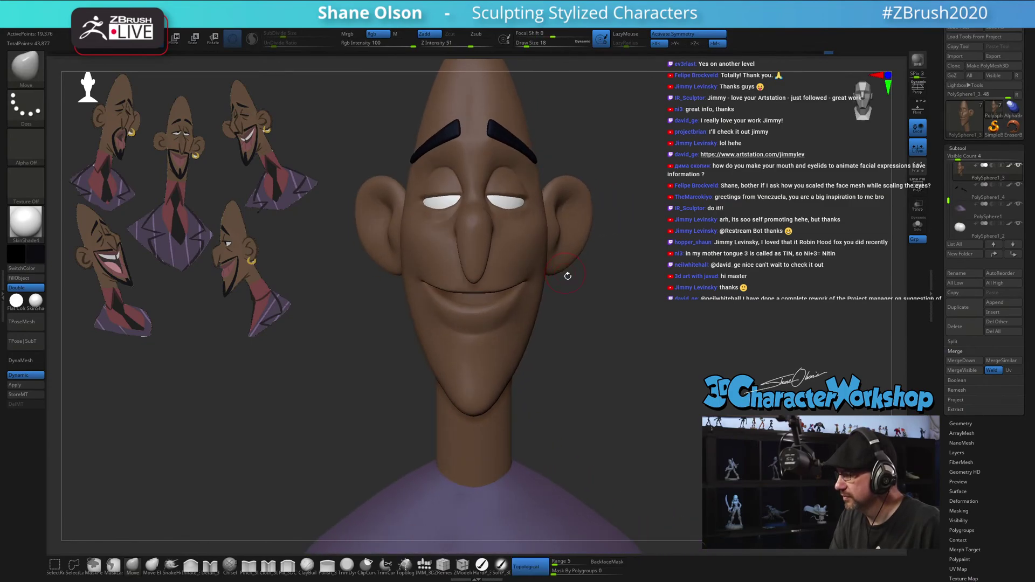
With the Topology brush at a draw size of 7, draw two curves above the upper lip extending past the mouth corner for the moustache
ctrl+right_drag(596, 351, 589, 344)
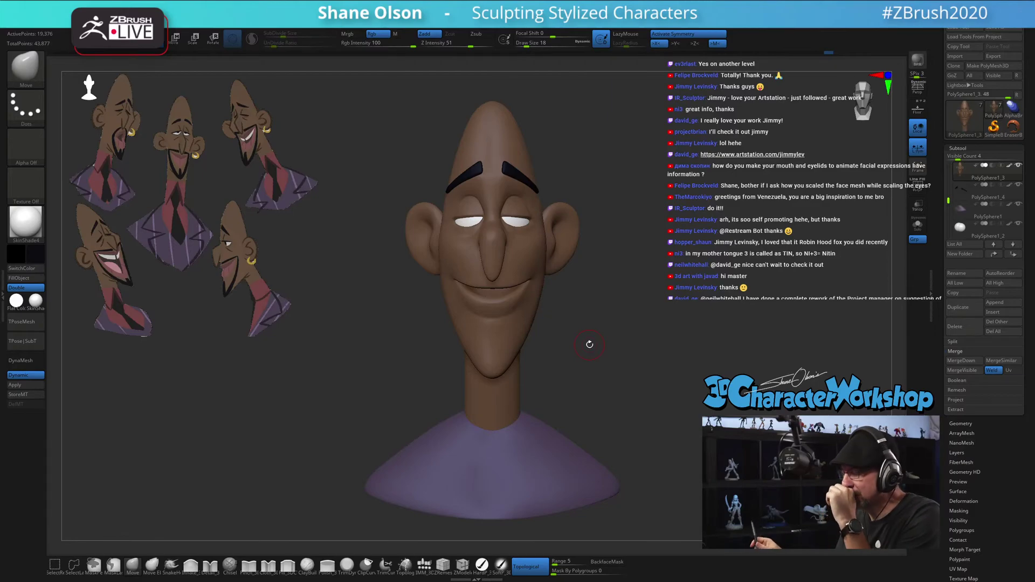
ctrl+right_drag(592, 330, 591, 342)
mouse_move(590, 342)
alt+right_down()
mouse_move(571, 301)
mouse_move(584, 281)
mouse_move(571, 360)
alt+right_up()
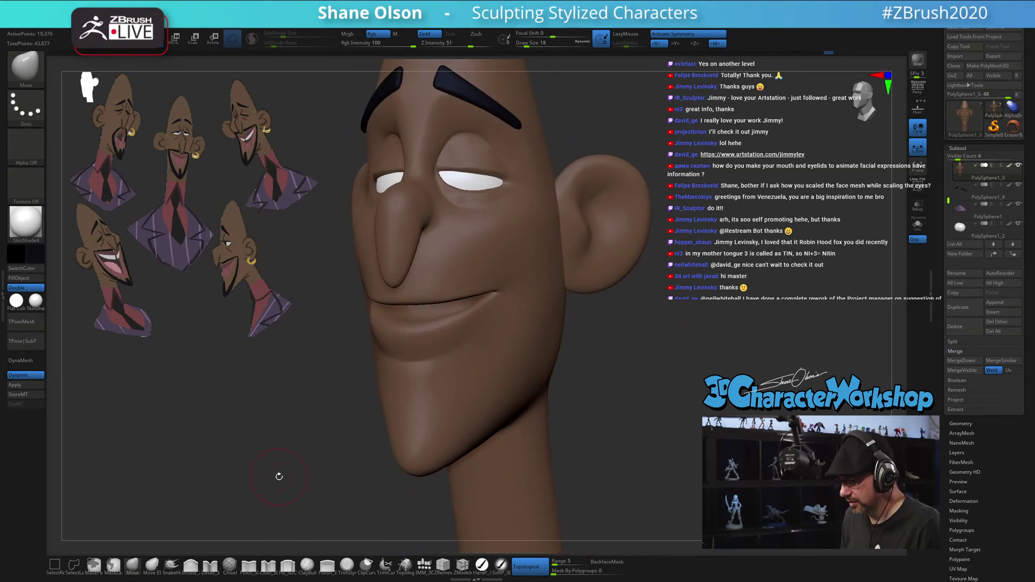
click(406, 563)
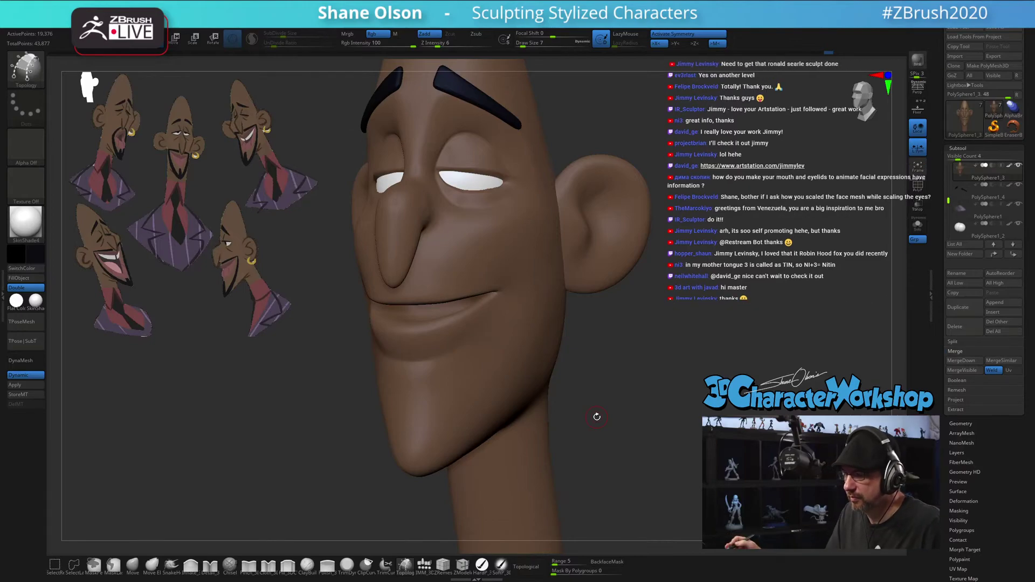
right_drag(592, 409, 596, 398)
mouse_move(617, 341)
right_down()
mouse_move(610, 374)
mouse_move(642, 367)
right_up()
key(s)
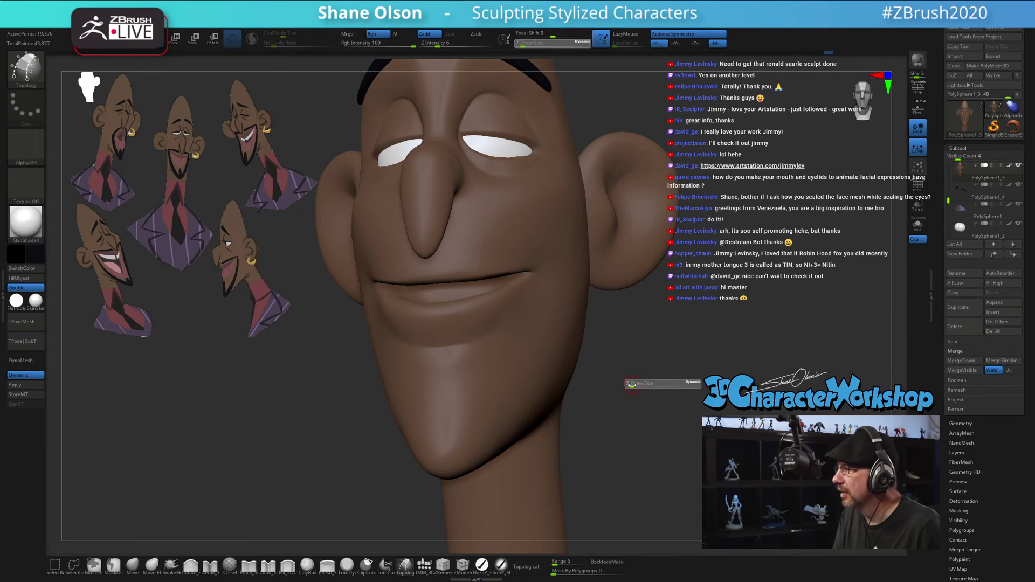
drag(635, 386, 633, 386)
mouse_move(637, 370)
ctrl+right_down()
mouse_move(631, 381)
mouse_move(626, 370)
ctrl+right_up()
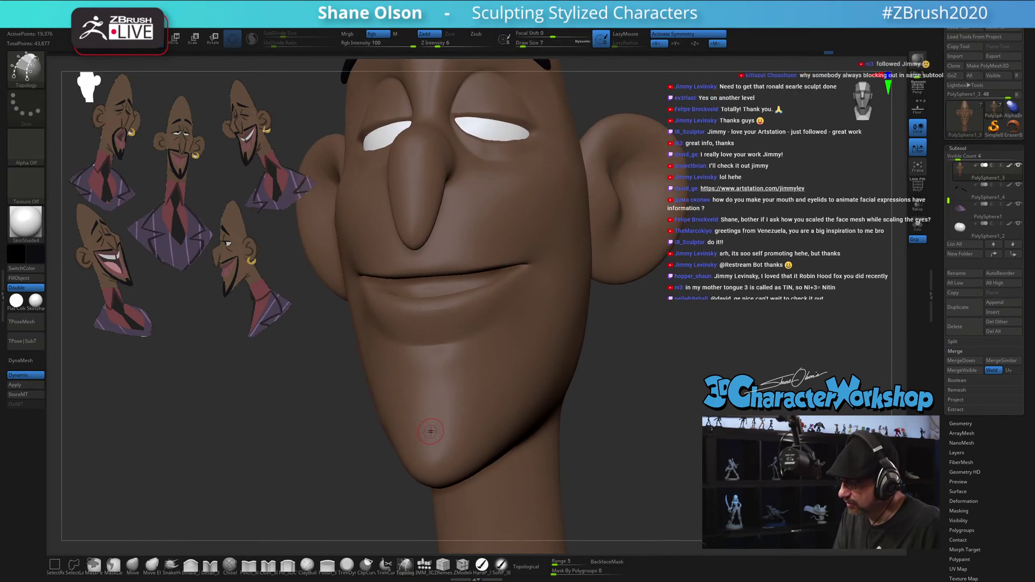
right_drag(646, 377, 638, 379)
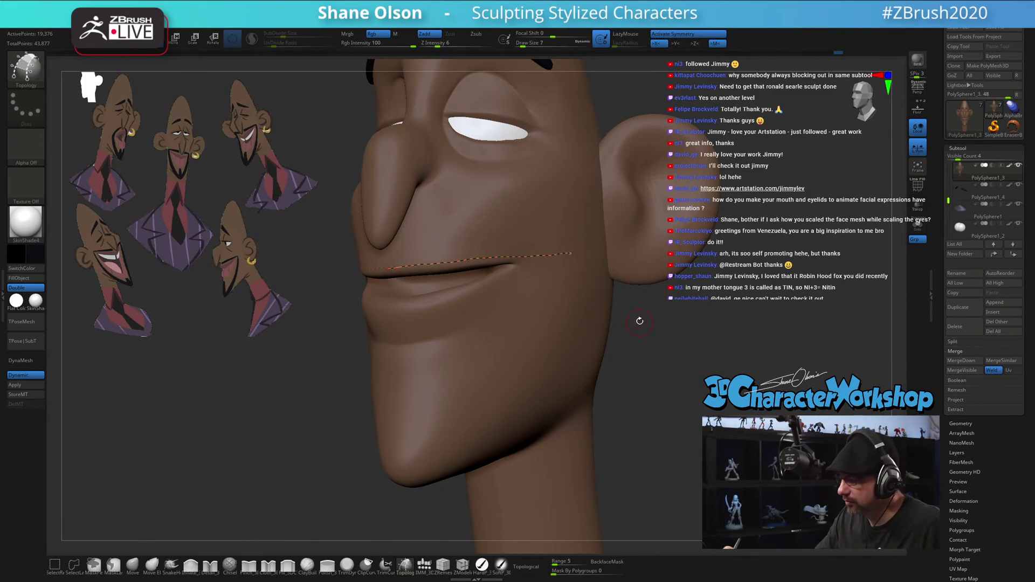
scroll(561, 327, up, 3)
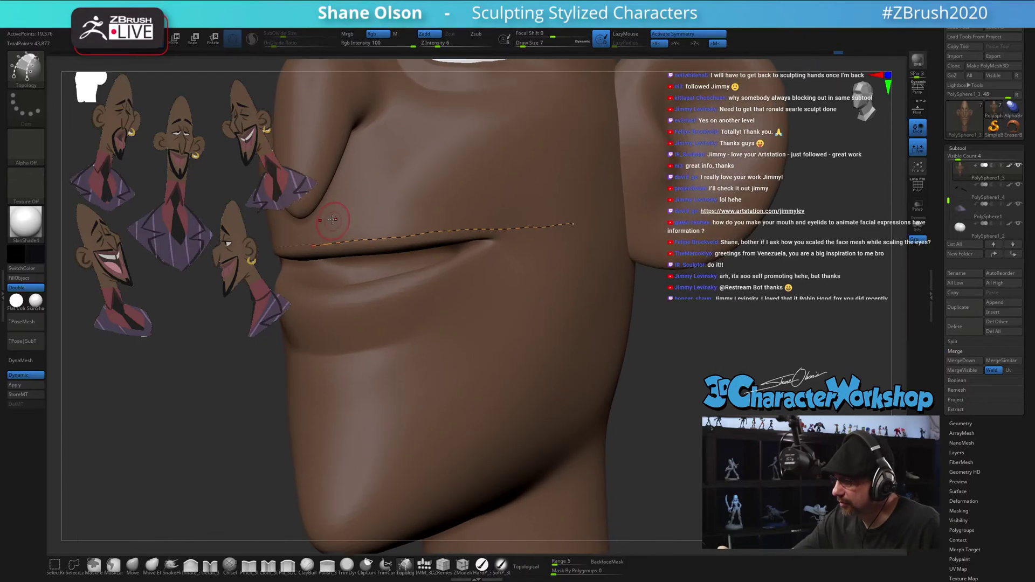
drag(322, 219, 594, 215)
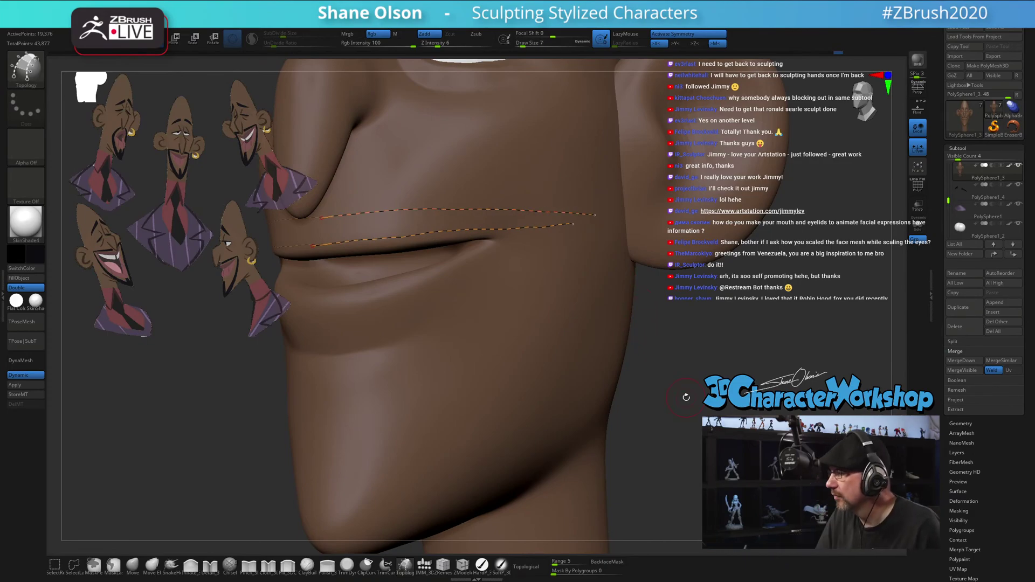
Draw two vertical topology curves side by side from below the lower lip to the tip of the chin
mouse_move(684, 398)
mouse_down()
mouse_move(662, 413)
mouse_move(698, 398)
mouse_move(655, 432)
mouse_move(663, 411)
mouse_up()
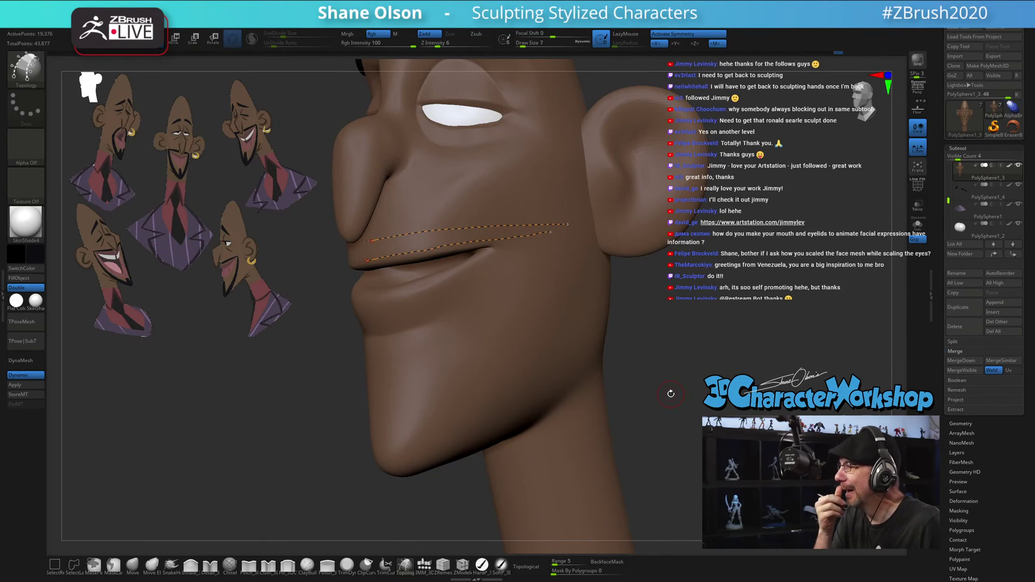
drag(647, 349, 658, 357)
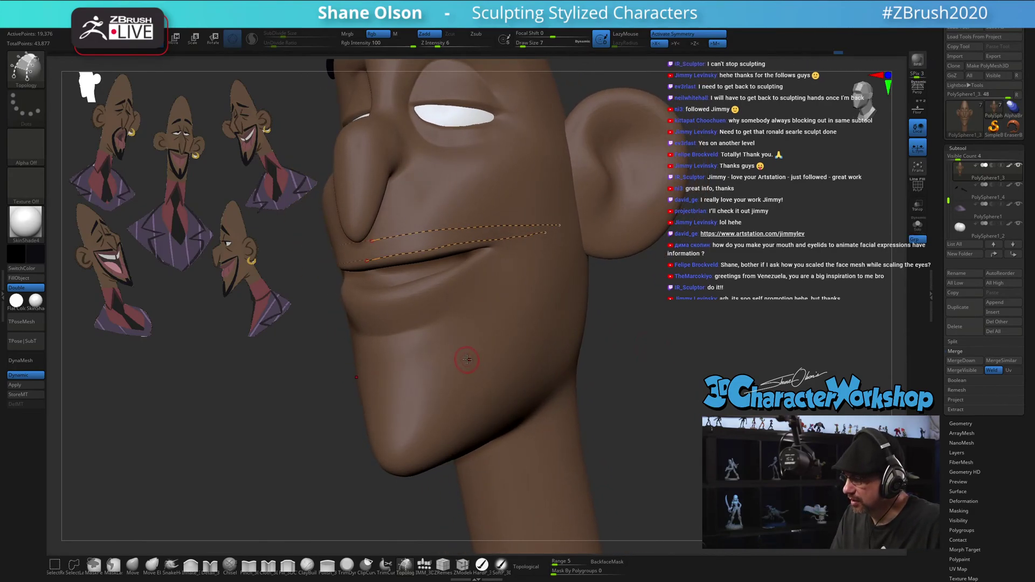
right_drag(469, 358, 476, 351)
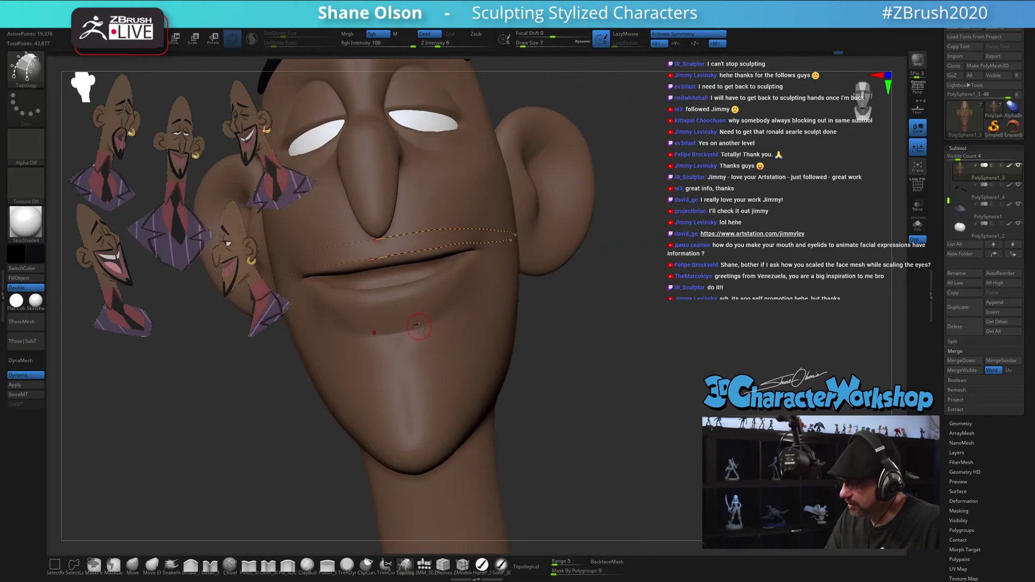
drag(419, 326, 428, 404)
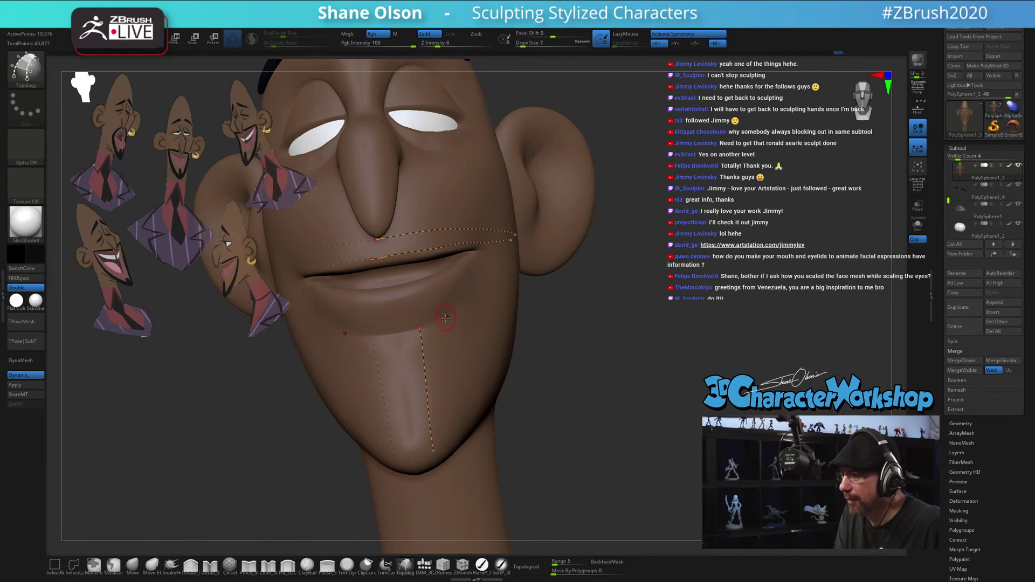
key(ctrl+z)
drag(411, 331, 412, 337)
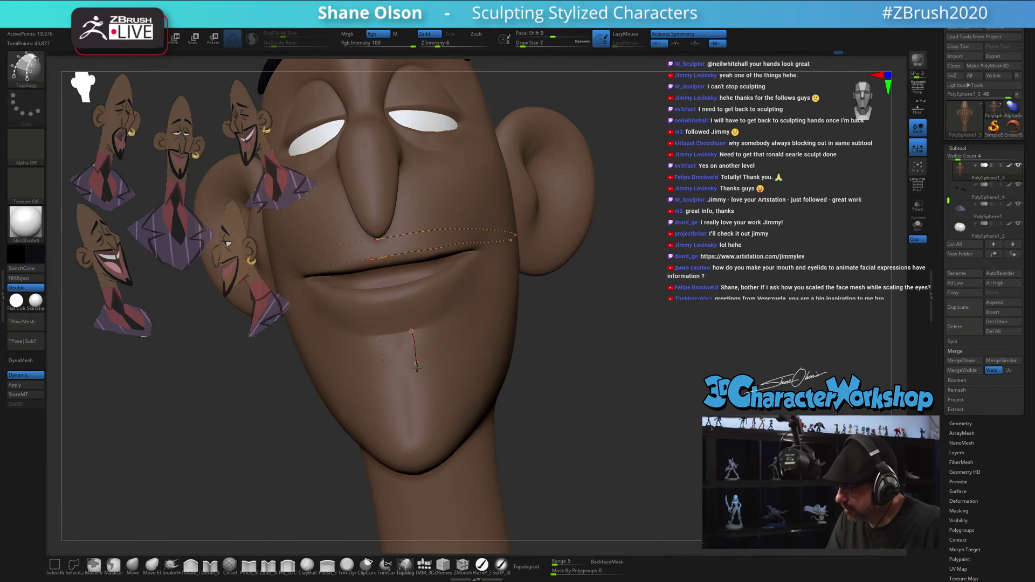
drag(430, 463, 431, 462)
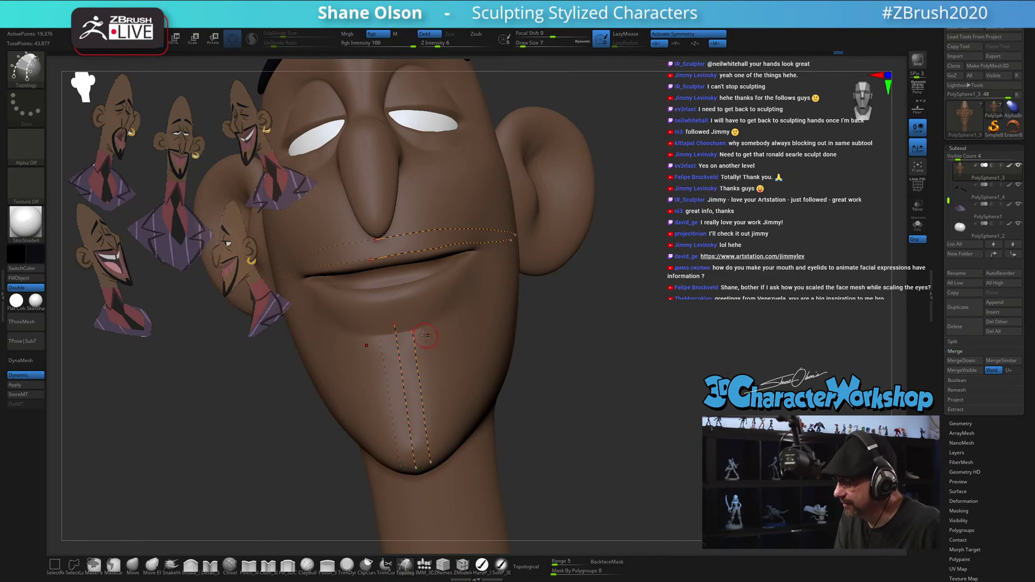
Close the chin and moustache strips with cross curves and run a topology curve from the chin up past the mouth corner
drag(397, 341, 414, 339)
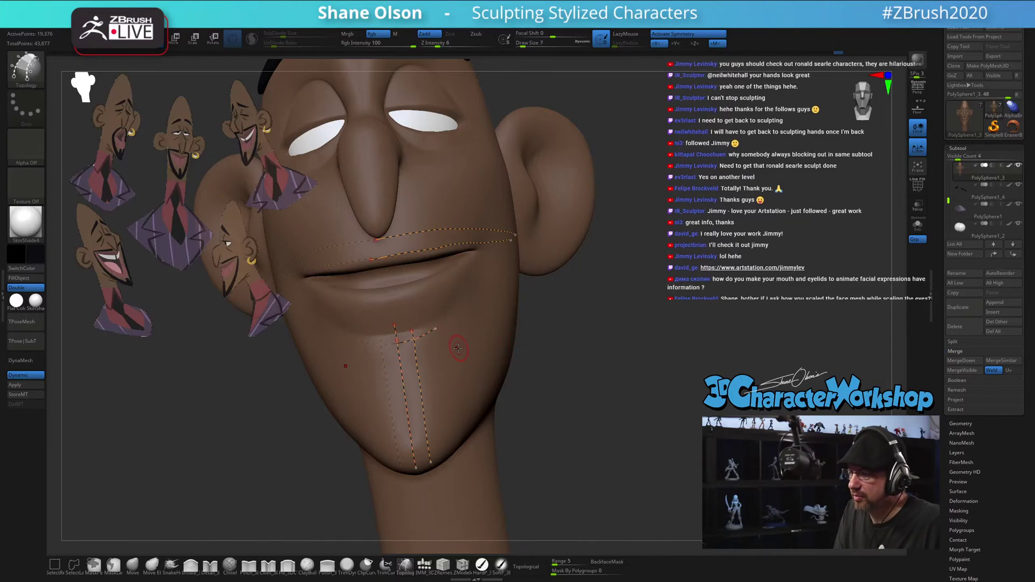
mouse_move(456, 362)
right_down()
mouse_move(439, 377)
mouse_move(447, 375)
right_up()
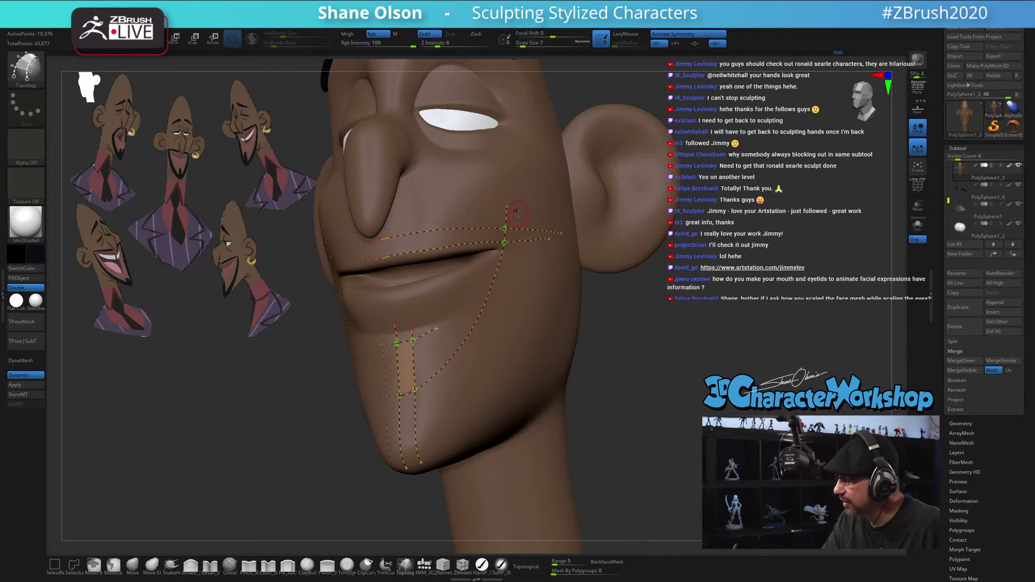
mouse_move(390, 236)
right_down()
mouse_move(429, 213)
mouse_move(398, 223)
right_up()
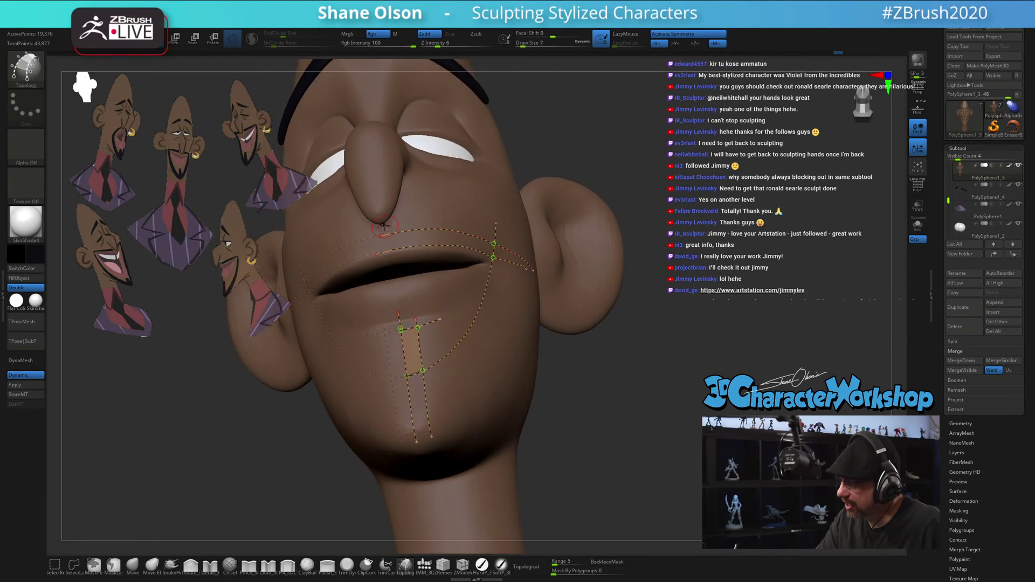
drag(389, 256, 389, 257)
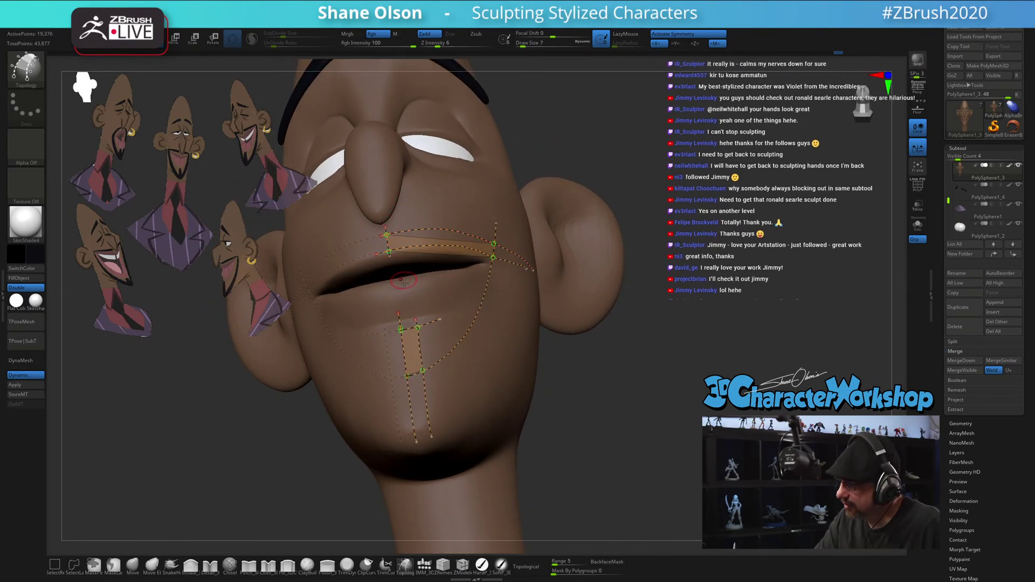
Divide the moustache strip into segments with three short cross curves above the upper lip
drag(552, 405, 531, 383)
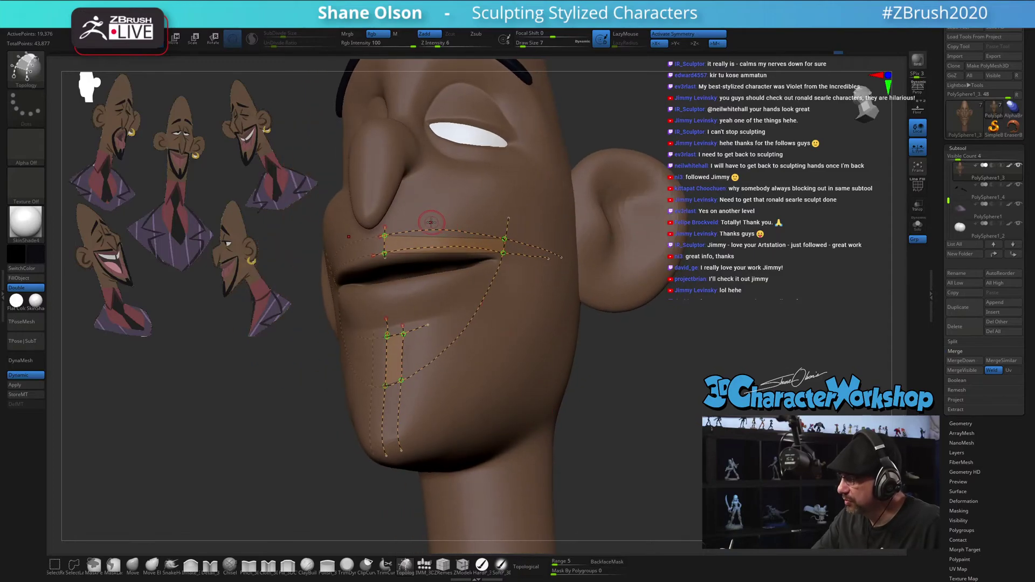
click(442, 247)
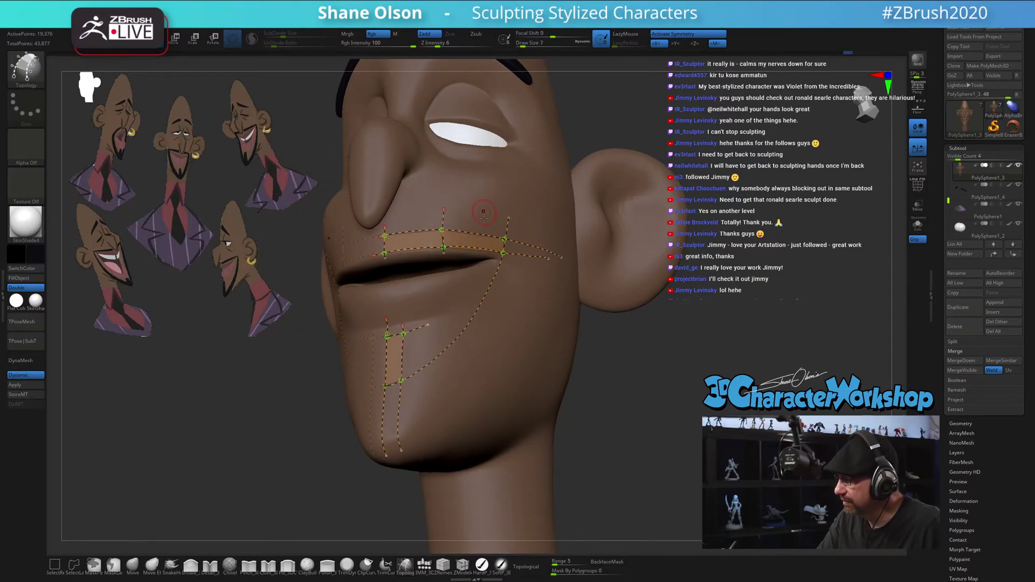
click(473, 254)
click(409, 249)
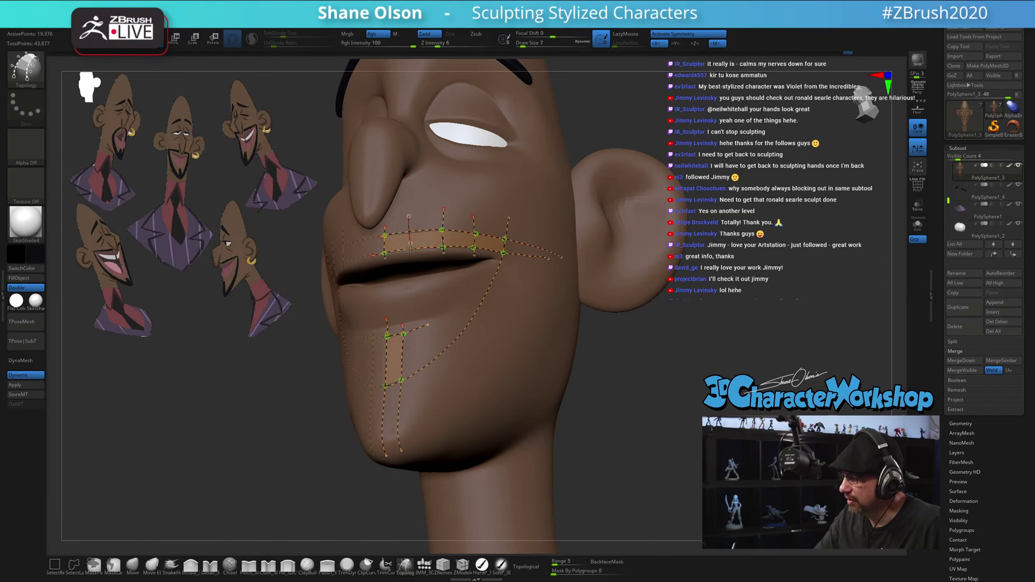
Draw the beard's outer topology curve from beyond the mouth corner down to the chin and close it at the tip
mouse_move(599, 413)
mouse_down()
mouse_move(553, 420)
mouse_move(603, 420)
mouse_move(589, 389)
mouse_move(563, 380)
mouse_up()
drag(520, 216, 518, 235)
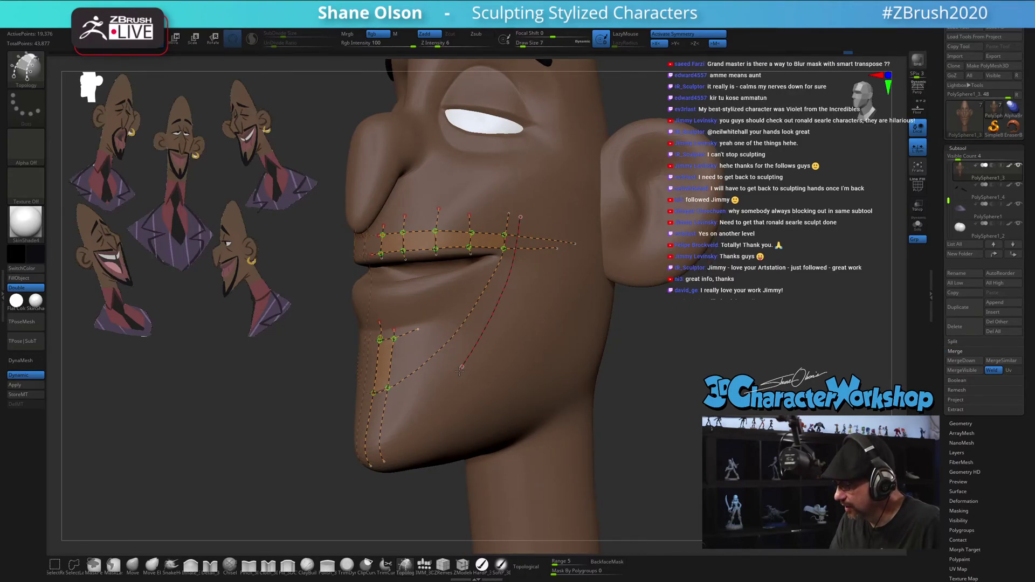
click(366, 457)
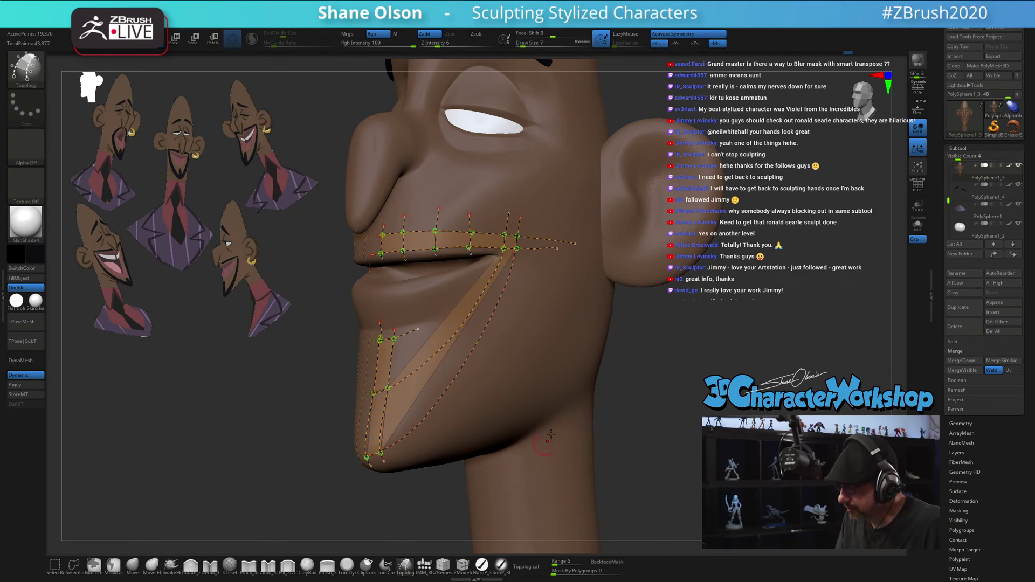
Divide the beard strip between the chin and the mouth corner with four cross curves
click(488, 351)
drag(619, 386, 630, 386)
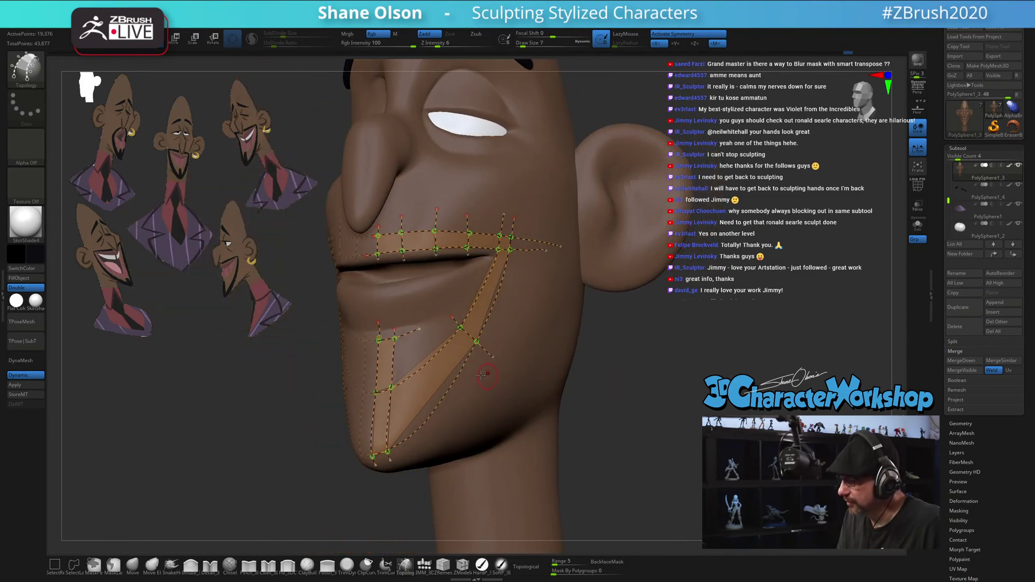
drag(441, 375, 462, 399)
drag(655, 409, 635, 411)
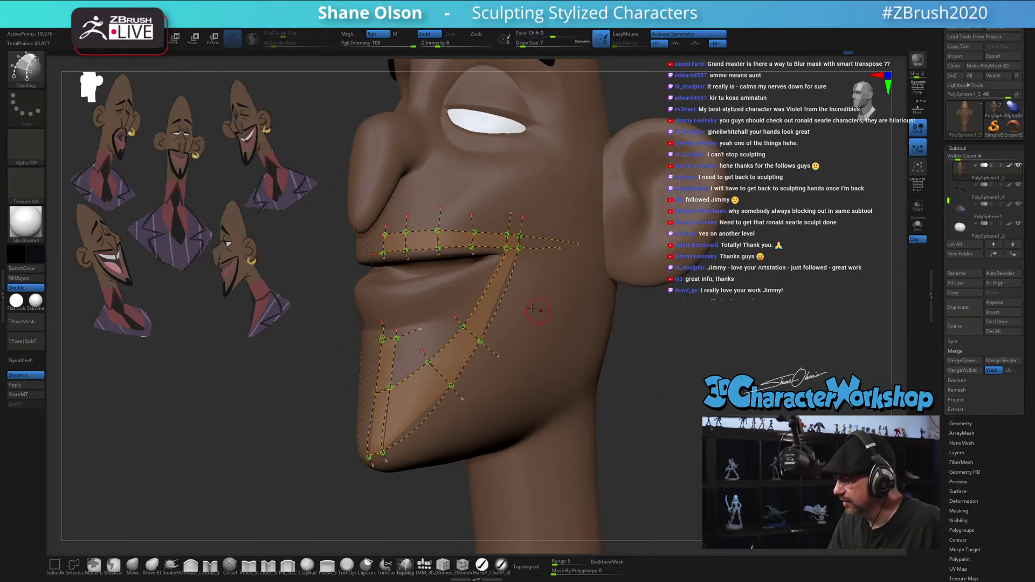
drag(489, 290, 522, 309)
drag(489, 261, 529, 283)
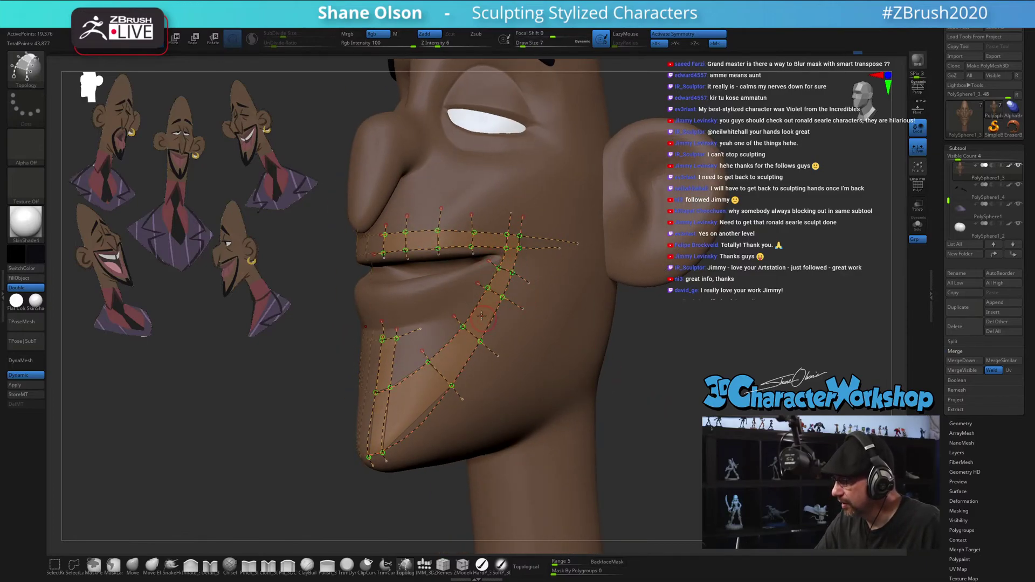
Divide the beard strip further with short cross curves between the mouth corner and the chin
click(507, 331)
click(467, 358)
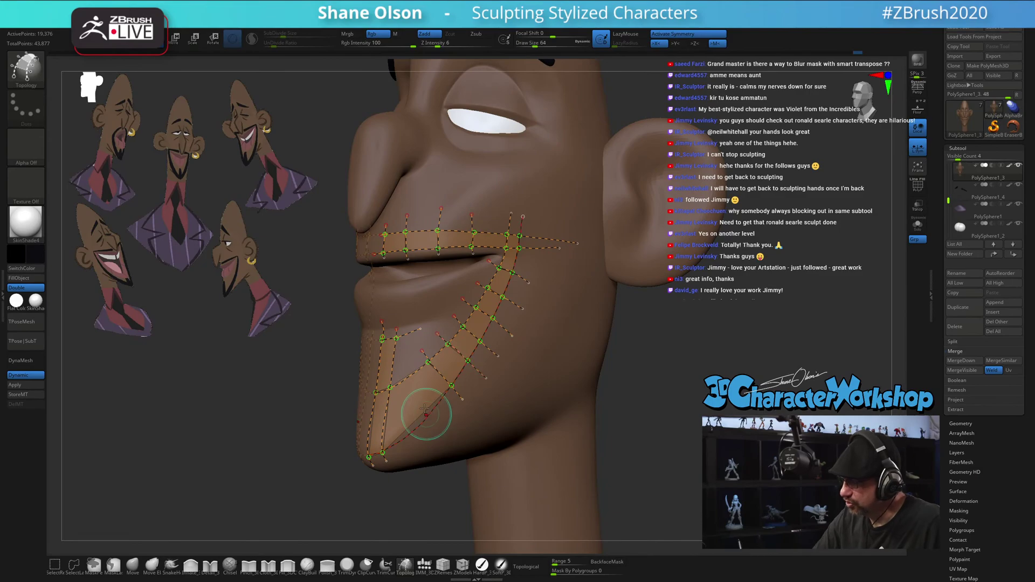
click(426, 439)
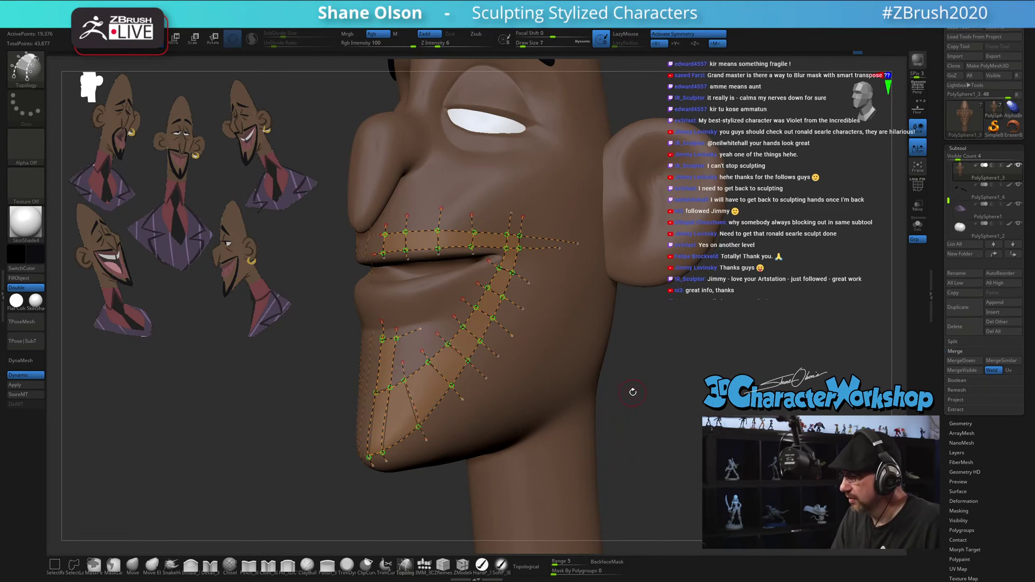
drag(632, 392, 612, 357)
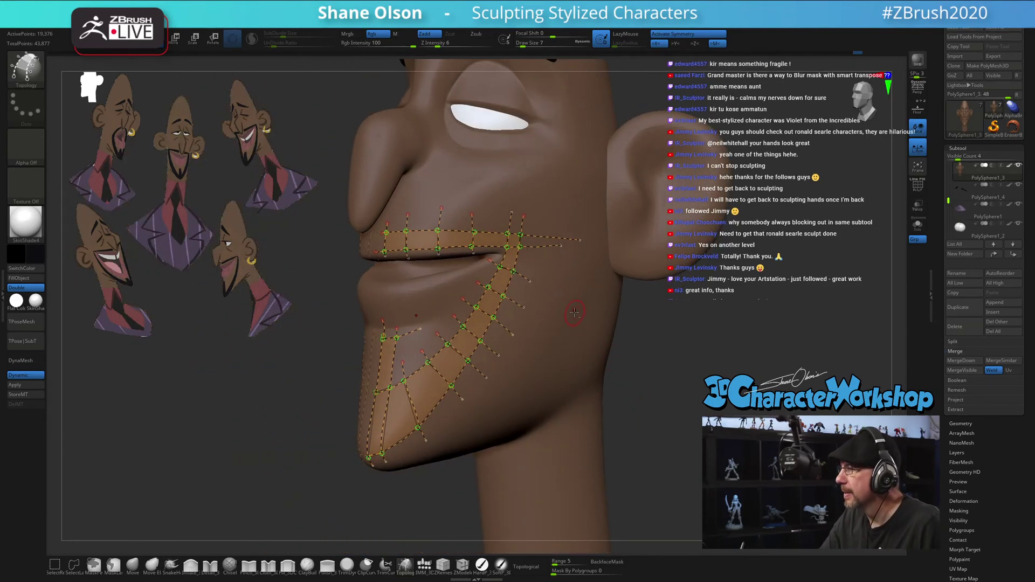
click(637, 388)
drag(667, 404, 666, 383)
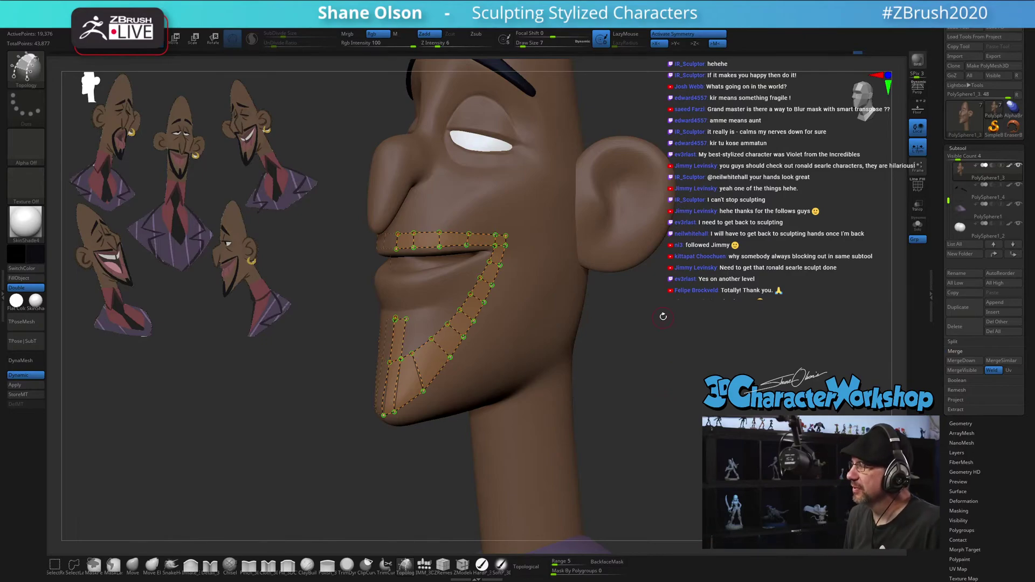
drag(663, 316, 486, 398)
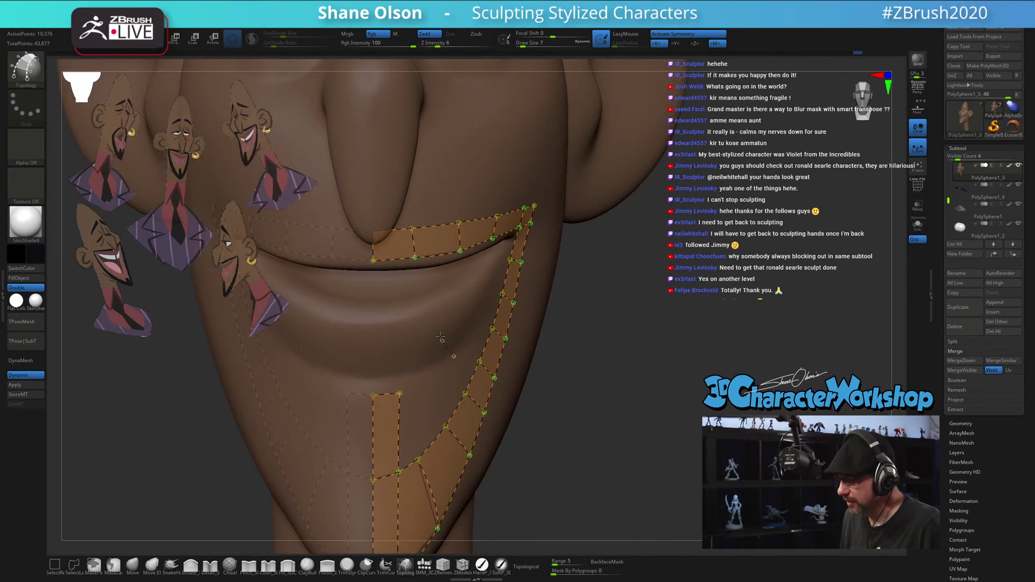
Try to run a lengthwise topology curve through the middle of the moustache strip, and undo it
ctrl+drag(624, 385, 661, 397)
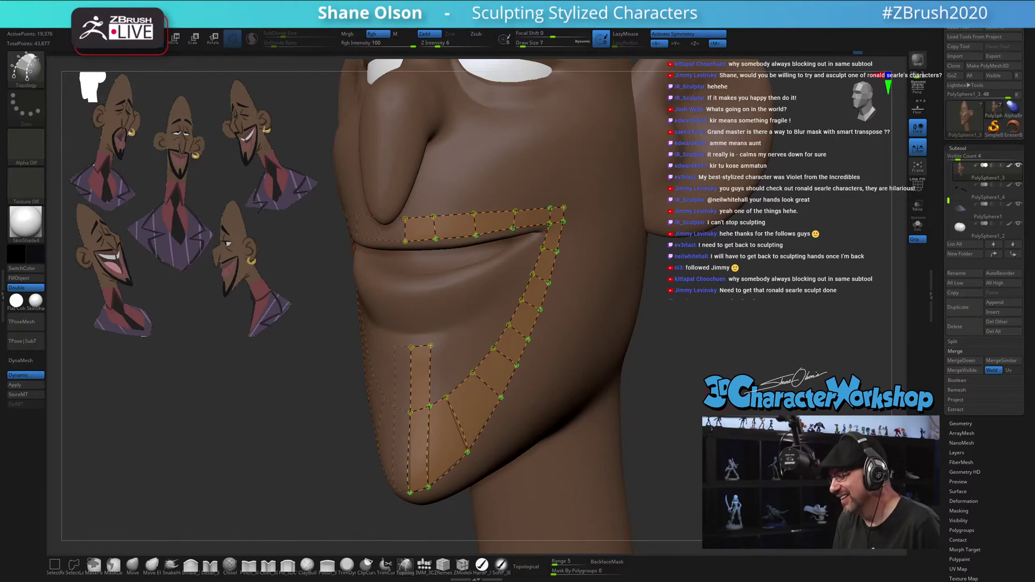
drag(676, 429, 669, 435)
key(])
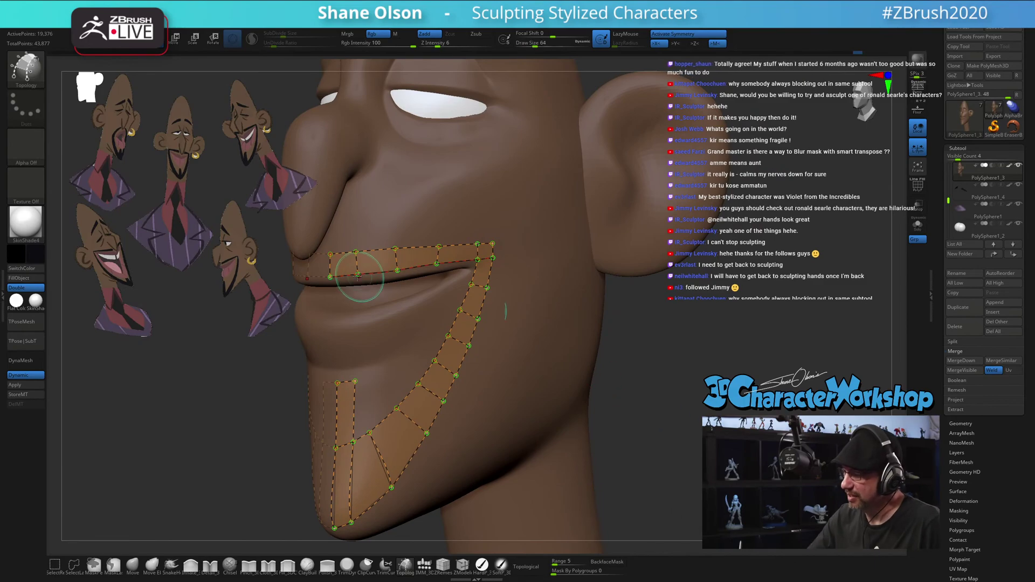
click(334, 265)
drag(333, 265, 513, 249)
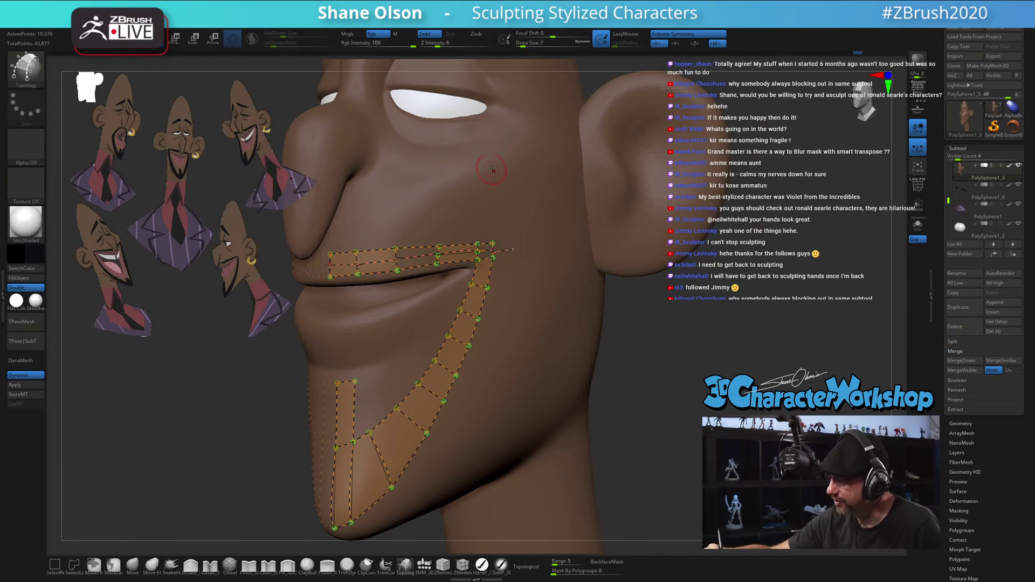
key(ctrl)
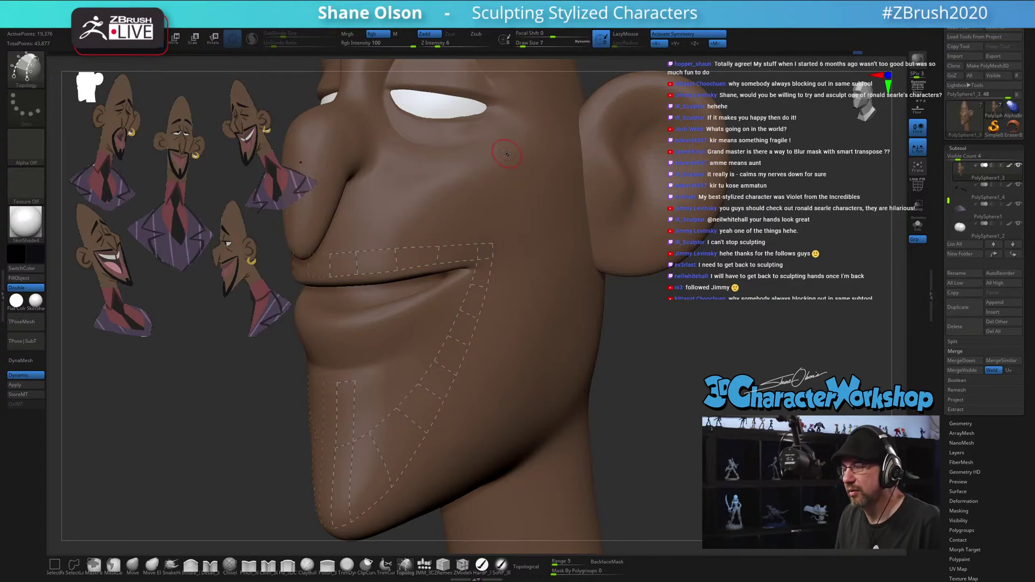
Set the draw size to 1 and generate the moustache and goatee mesh from the topology curves
drag(652, 407, 660, 390)
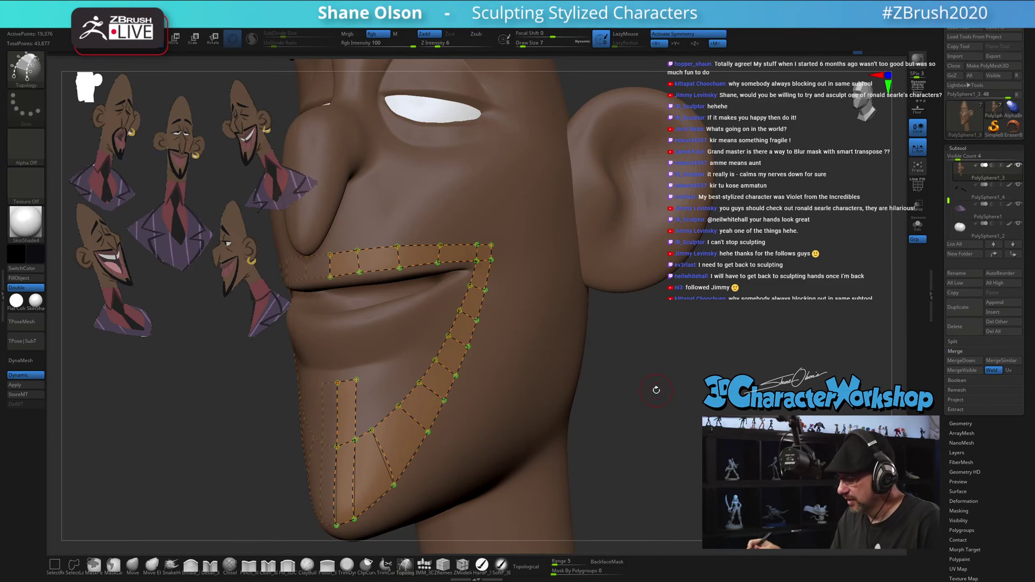
drag(673, 421, 700, 420)
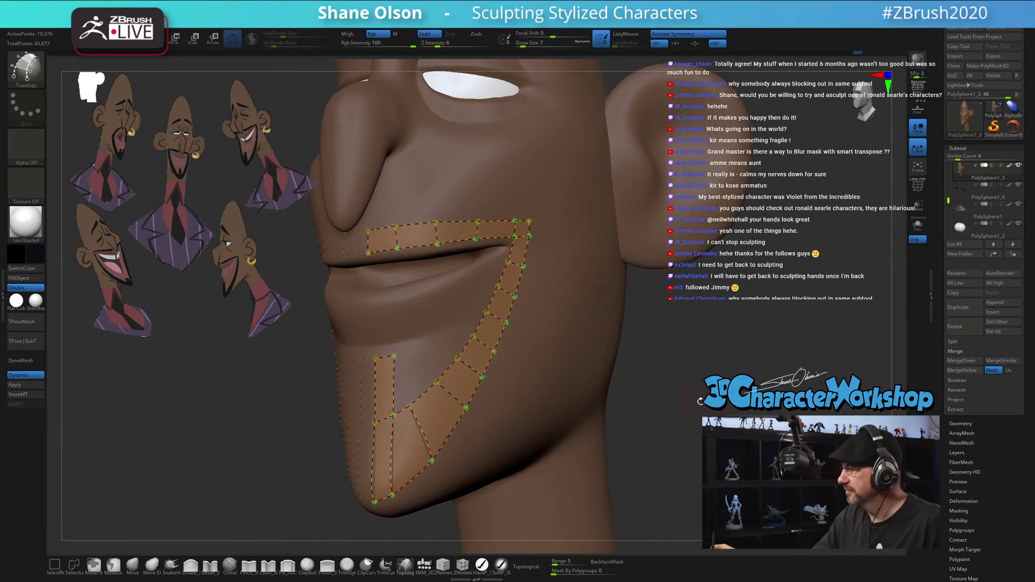
mouse_move(699, 400)
mouse_down()
mouse_move(693, 375)
mouse_move(633, 357)
mouse_move(583, 361)
mouse_up()
key(s)
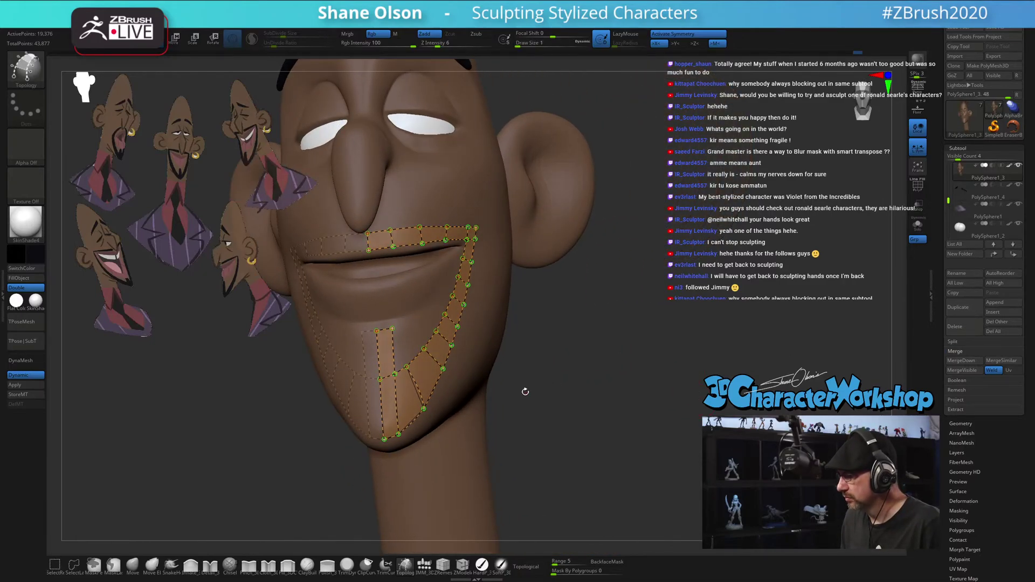
drag(464, 371, 562, 368)
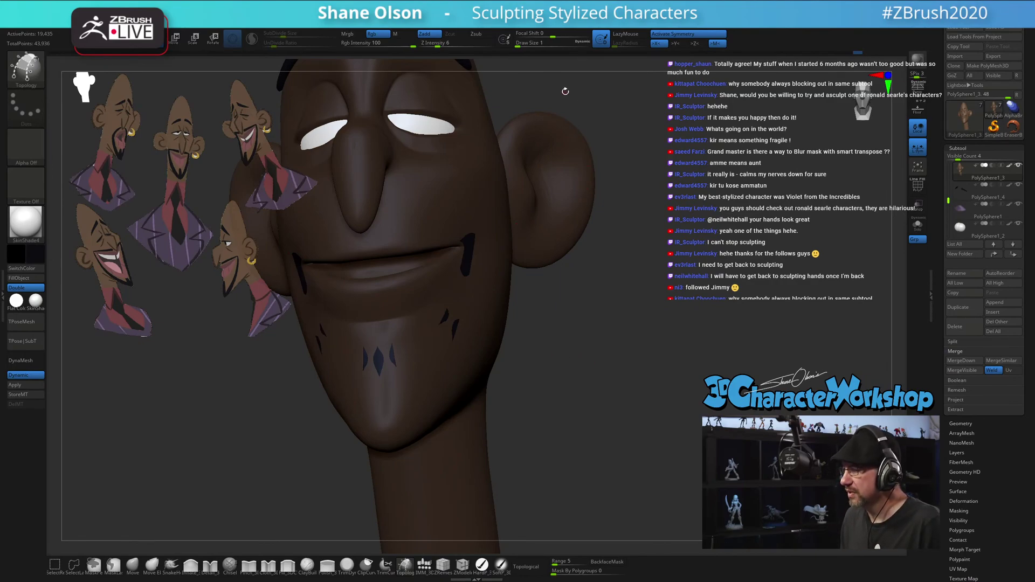
Split the unmasked points into a separate subtool and select the new facial hair subtool
key(3)
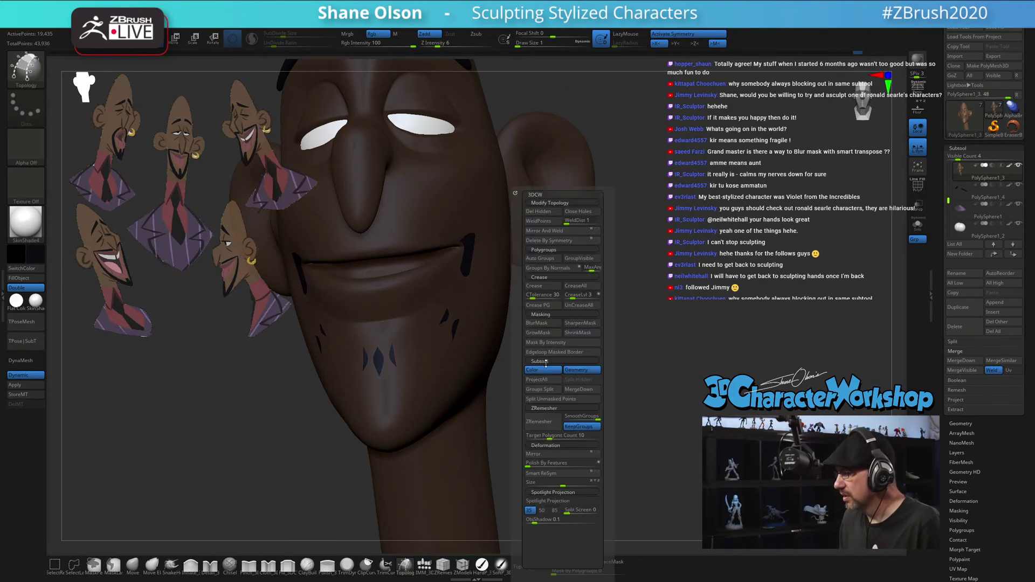
click(552, 397)
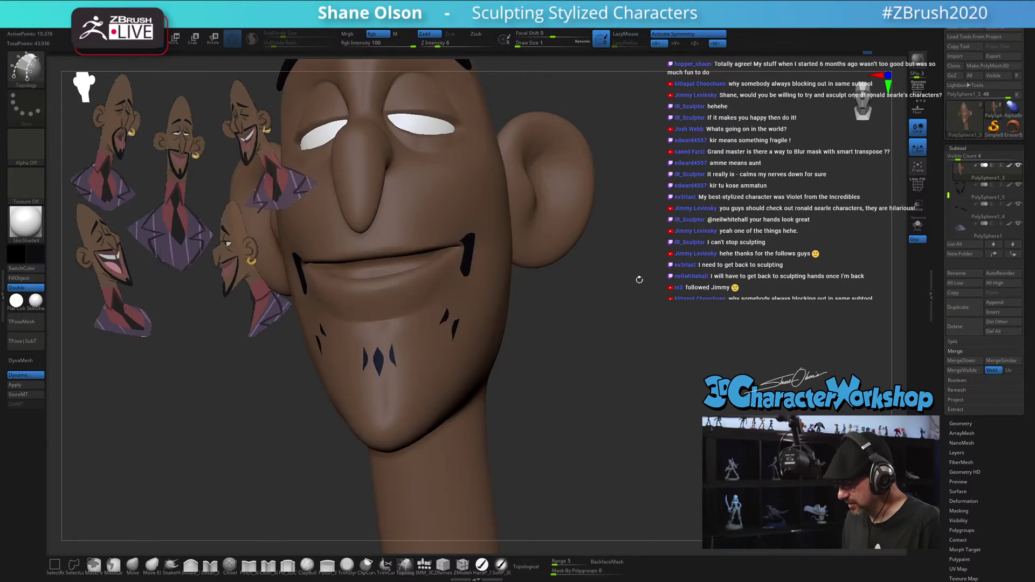
key(Down)
drag(633, 280, 550, 282)
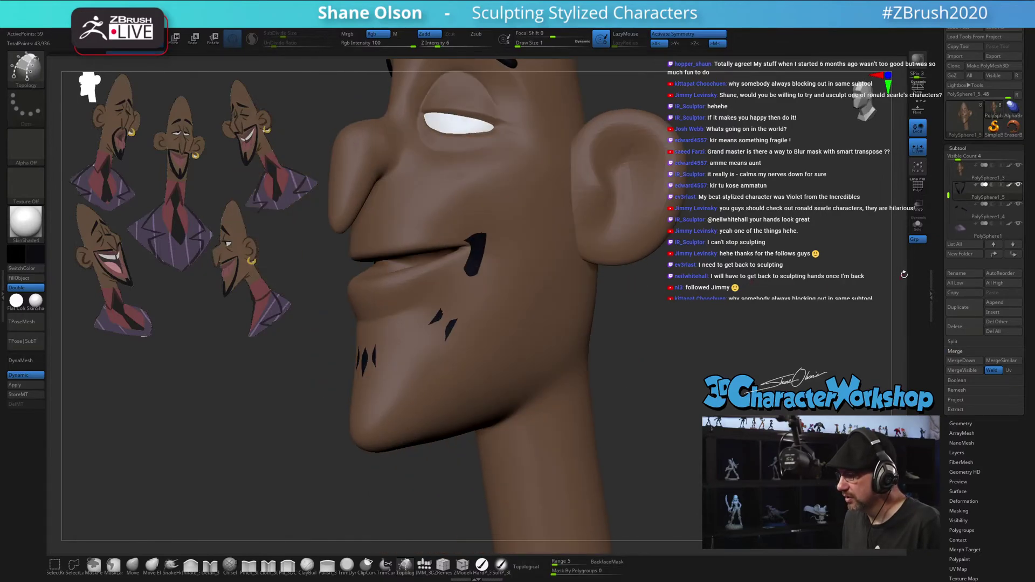
Isolate the facial hair subtool and display its polyframe
click(918, 225)
mouse_move(628, 299)
mouse_down()
mouse_move(664, 301)
mouse_move(617, 301)
mouse_up()
key(shift+f)
mouse_move(550, 330)
alt+mouse_down()
mouse_move(732, 352)
mouse_move(707, 342)
alt+mouse_up()
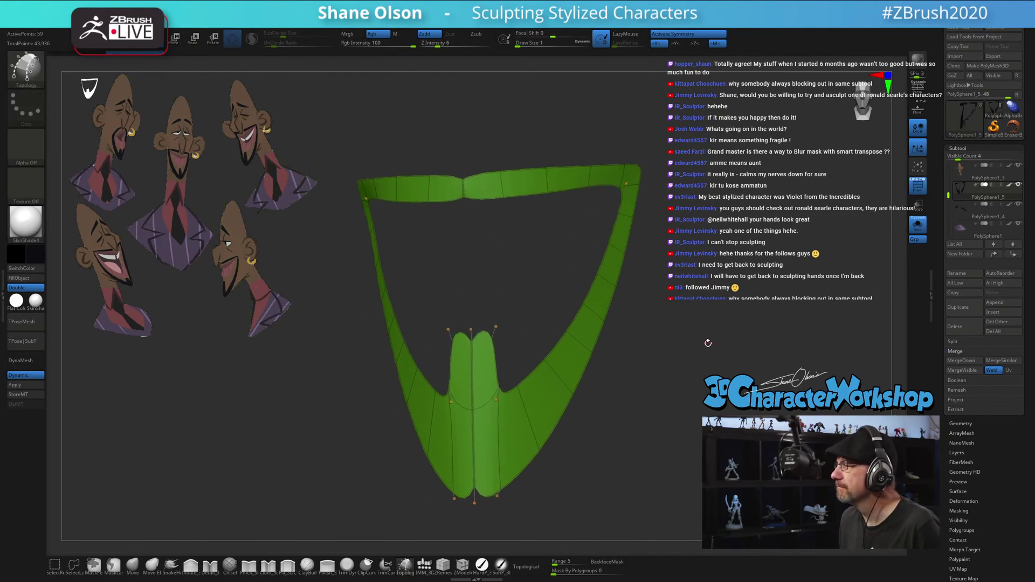
mouse_move(651, 397)
alt+mouse_down()
mouse_move(634, 391)
mouse_move(630, 406)
mouse_move(660, 393)
mouse_move(655, 399)
alt+mouse_up()
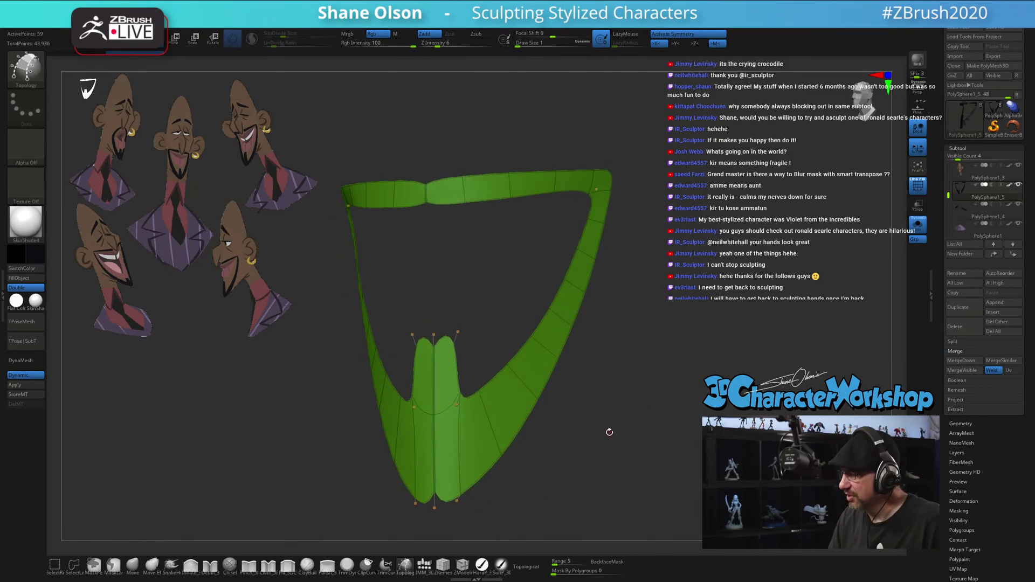
Remove the creases along the centre line of the goatee and moustache using ZModeler's Crease edge action with the EdgeLoop Complete target
key(space)
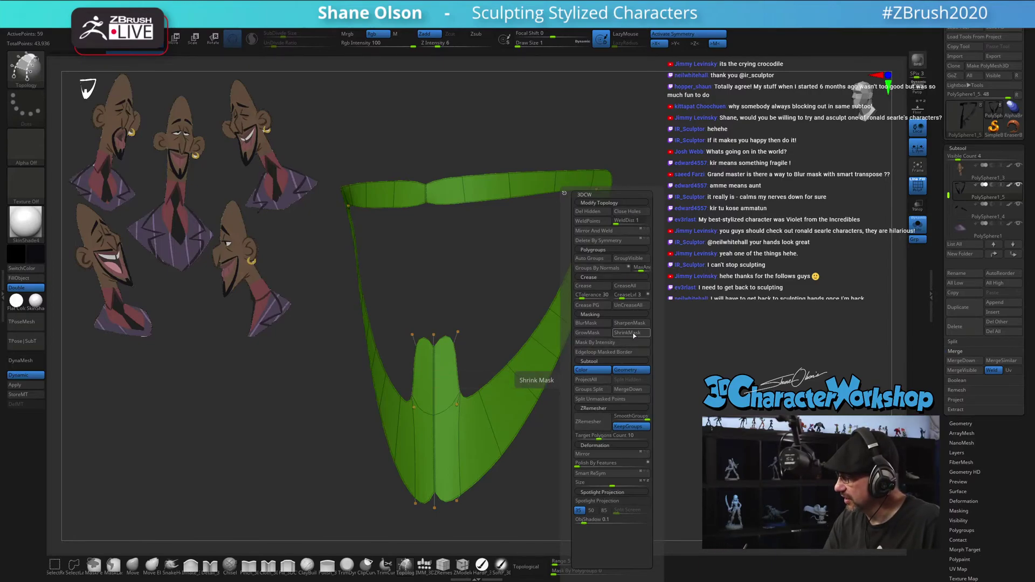
click(623, 287)
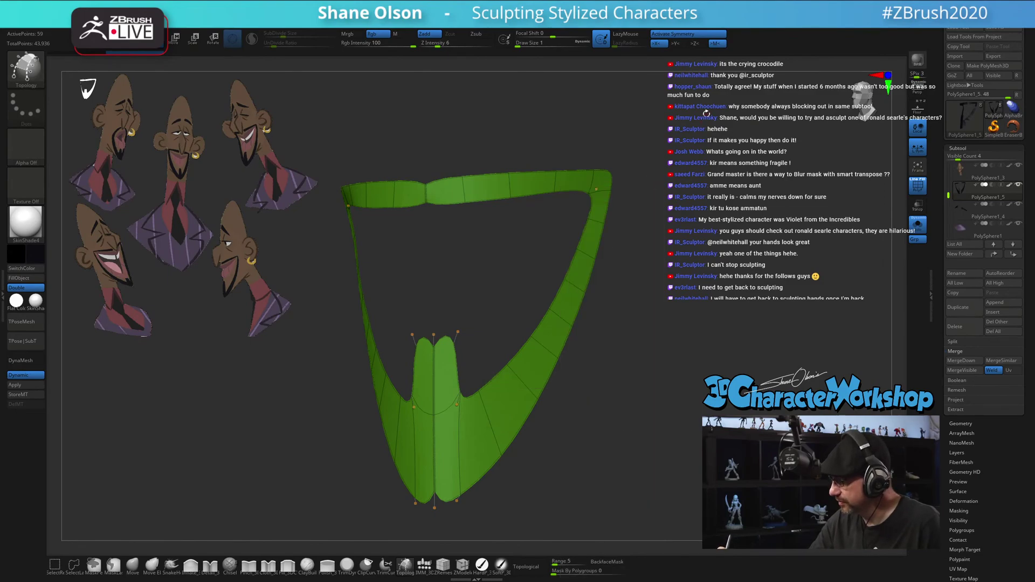
click(462, 566)
key(space)
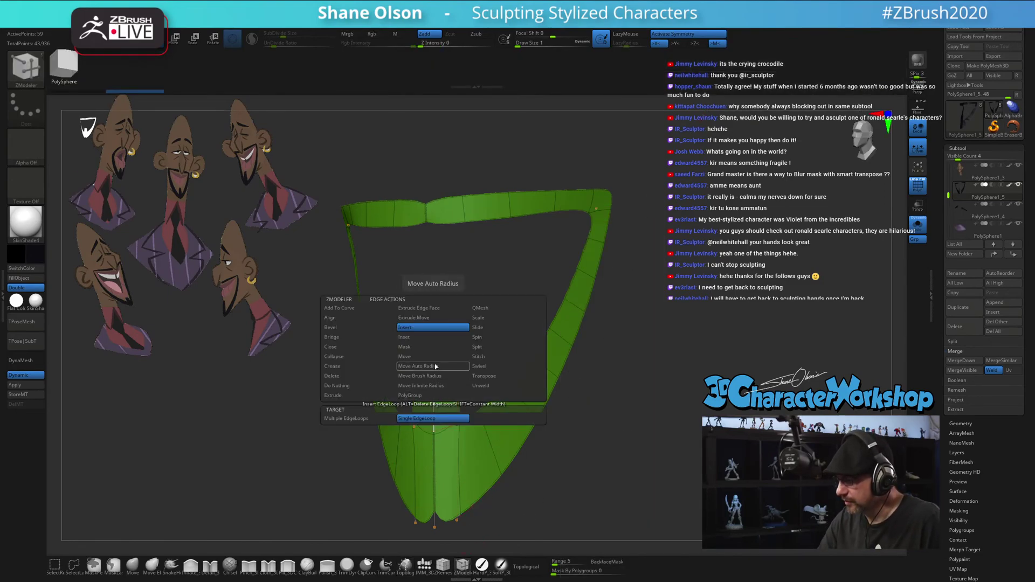
click(351, 366)
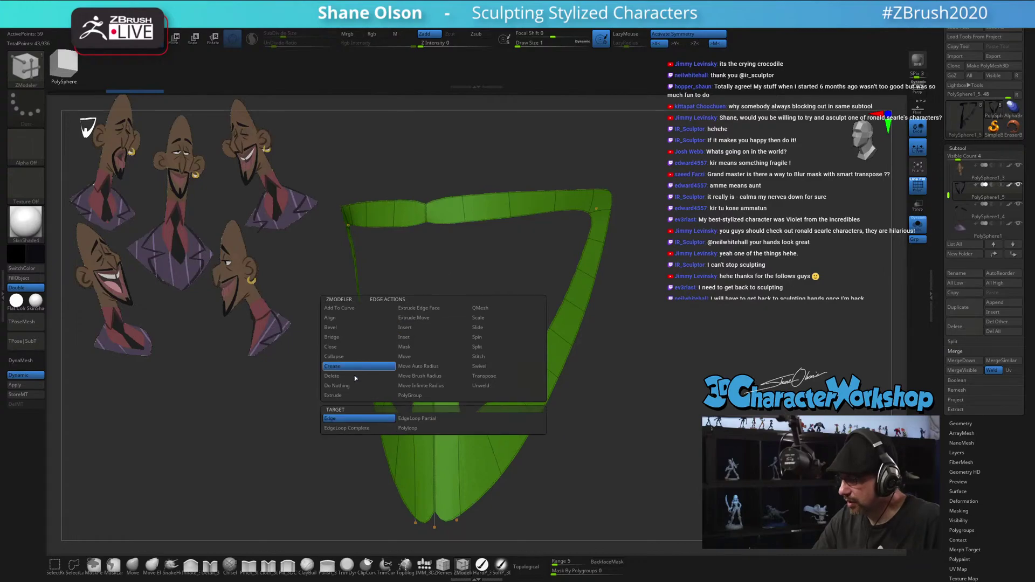
click(387, 427)
alt+click(434, 423)
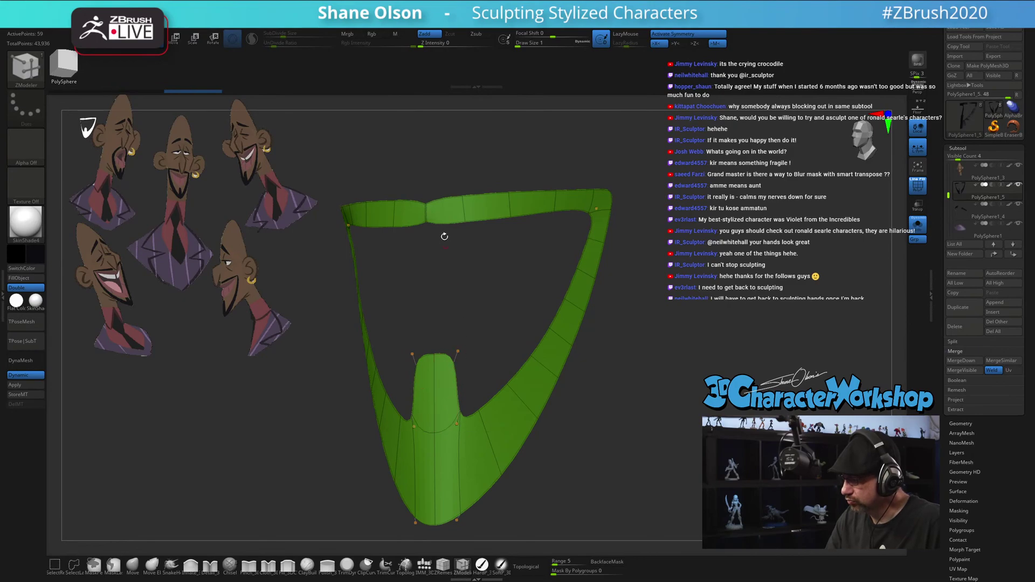
alt+click(425, 218)
Switch dynamic subdivision off and on again to compare the facial hair's base mesh with its smoothed form
drag(622, 414, 619, 418)
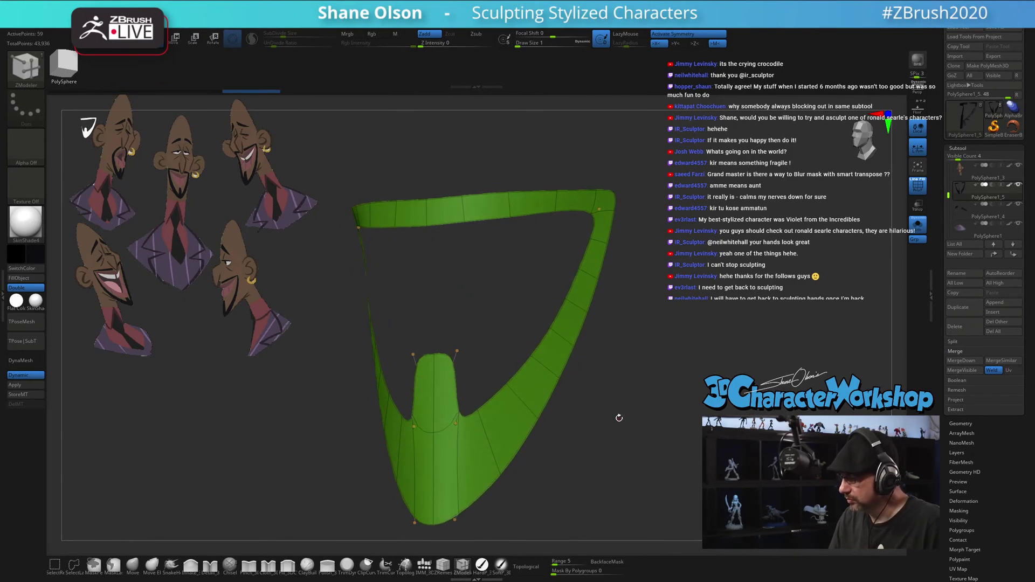
key(shift+d)
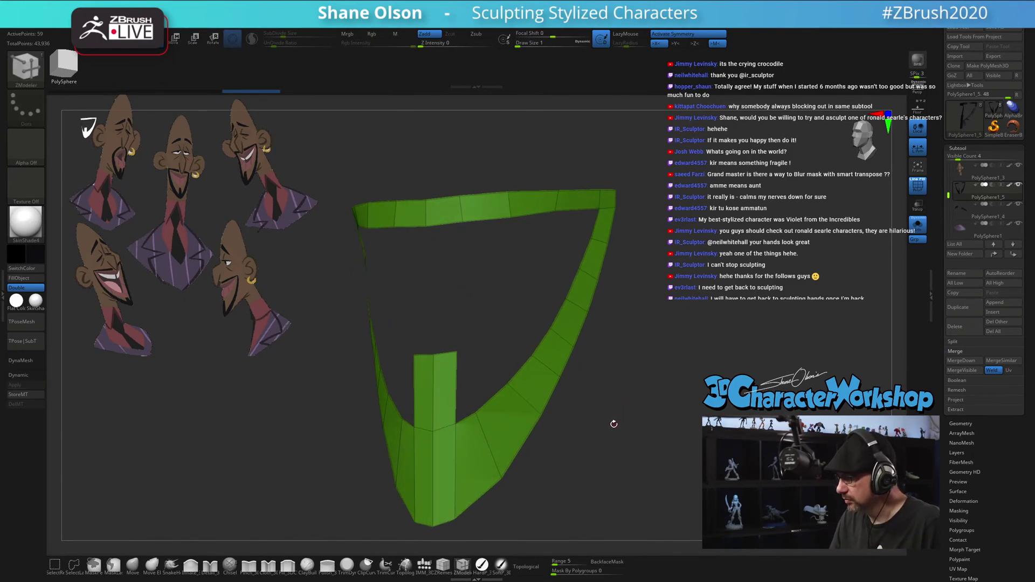
key(d)
alt+drag(610, 428, 607, 408)
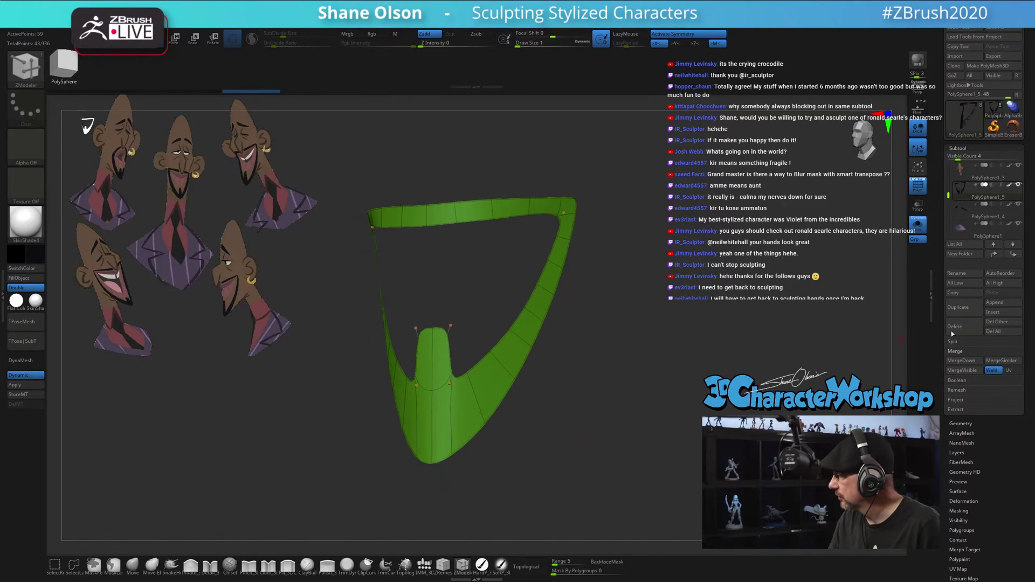
Give the facial hair a dynamic subdivision thickness of 0.00227
click(961, 423)
scroll(965, 398, down, 5)
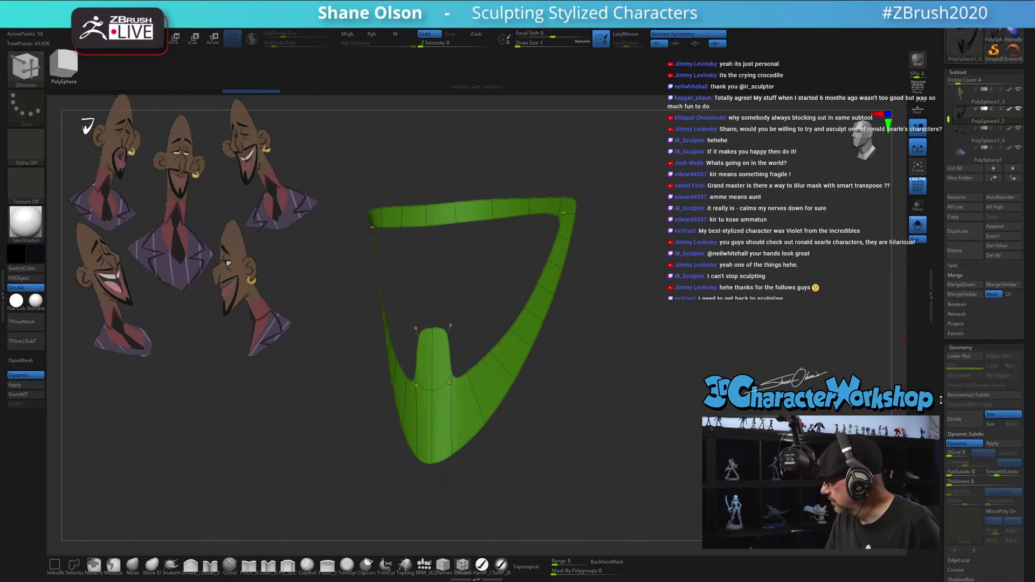
drag(951, 414, 960, 415)
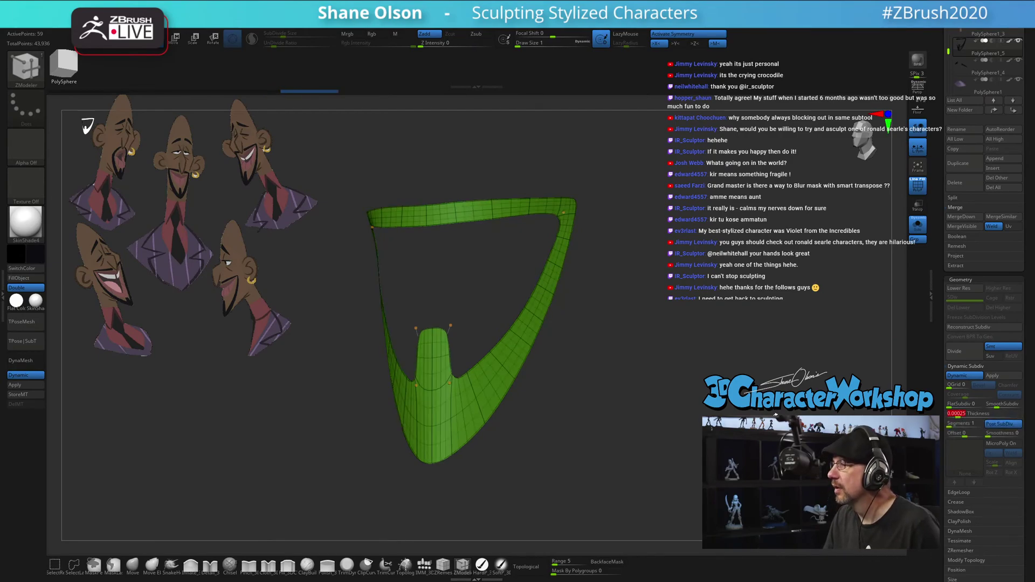
drag(776, 415, 712, 471)
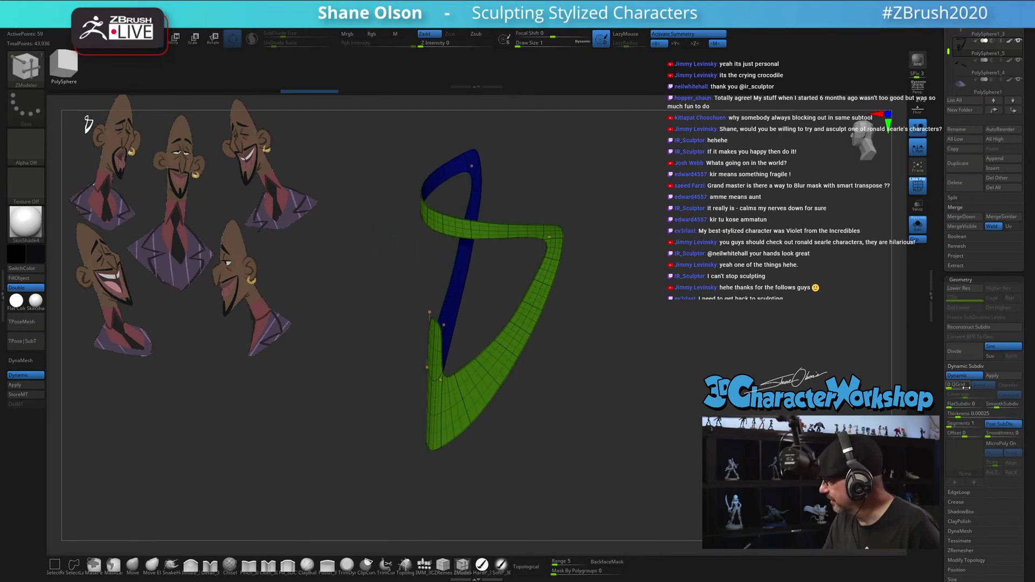
drag(958, 414, 964, 415)
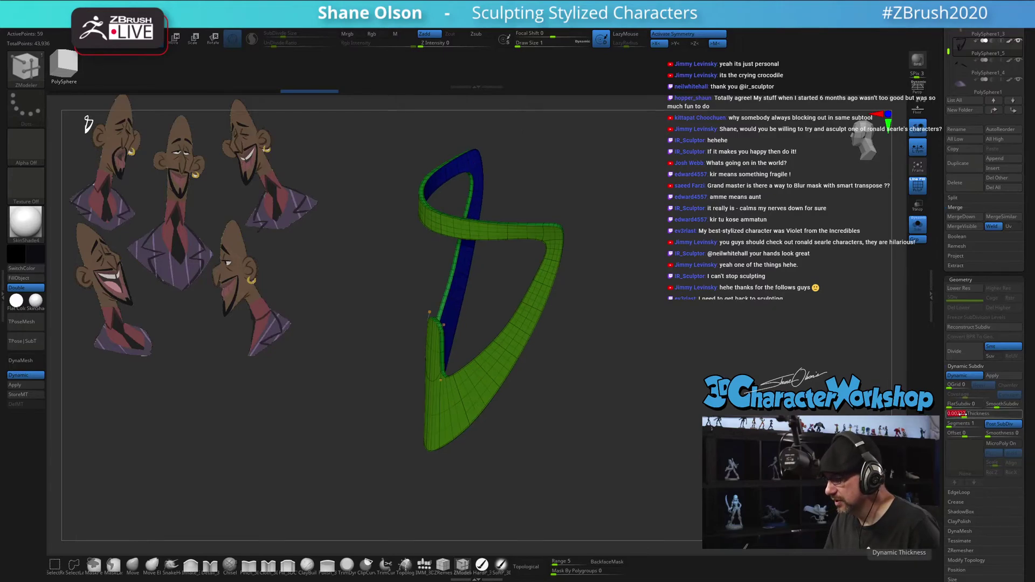
drag(983, 381, 982, 382)
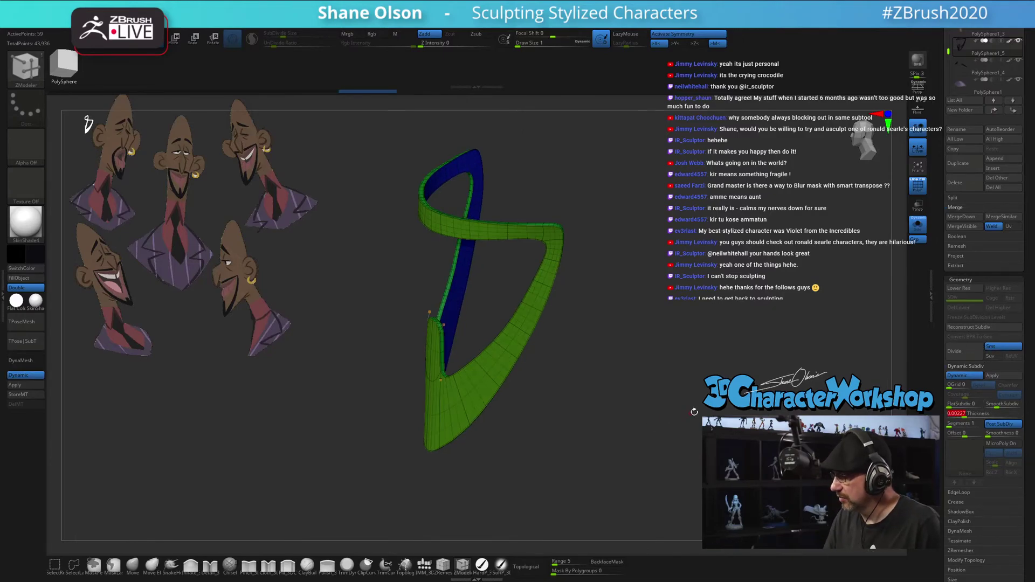
Show the whole bust again without the polyframe and increase the facial hair's dynamic thickness to 0.00628
key(shift+f)
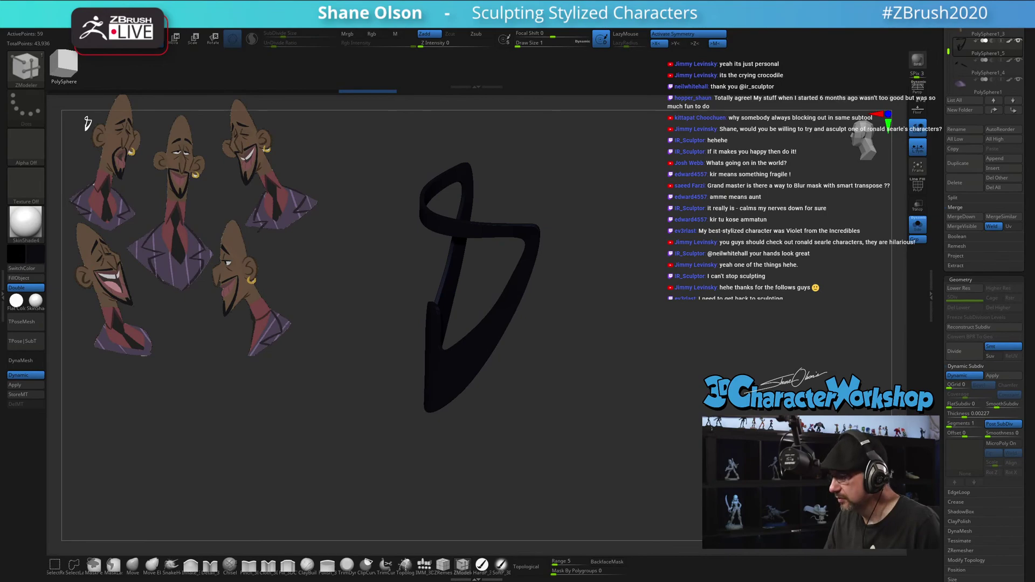
click(917, 224)
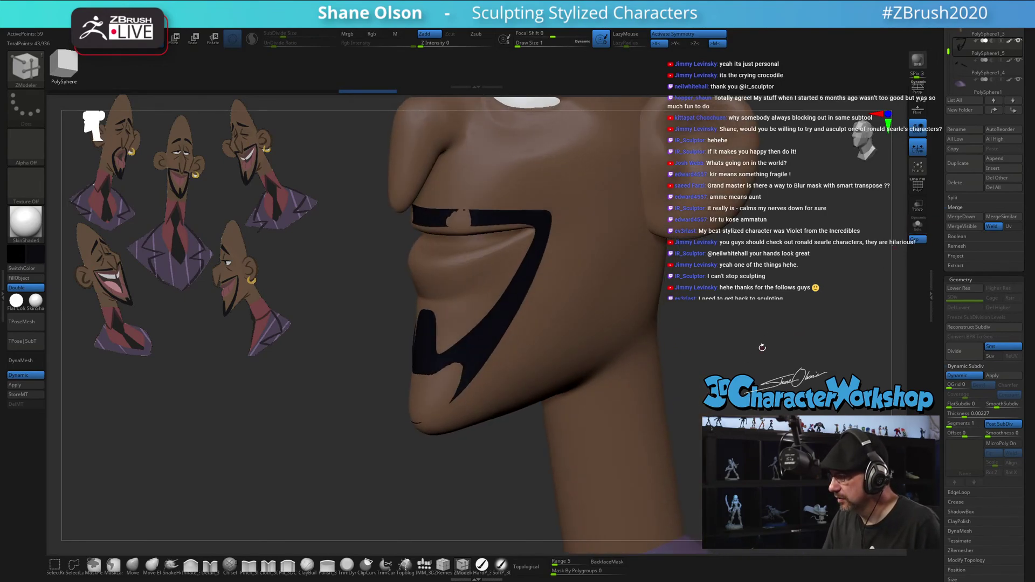
drag(762, 347, 778, 365)
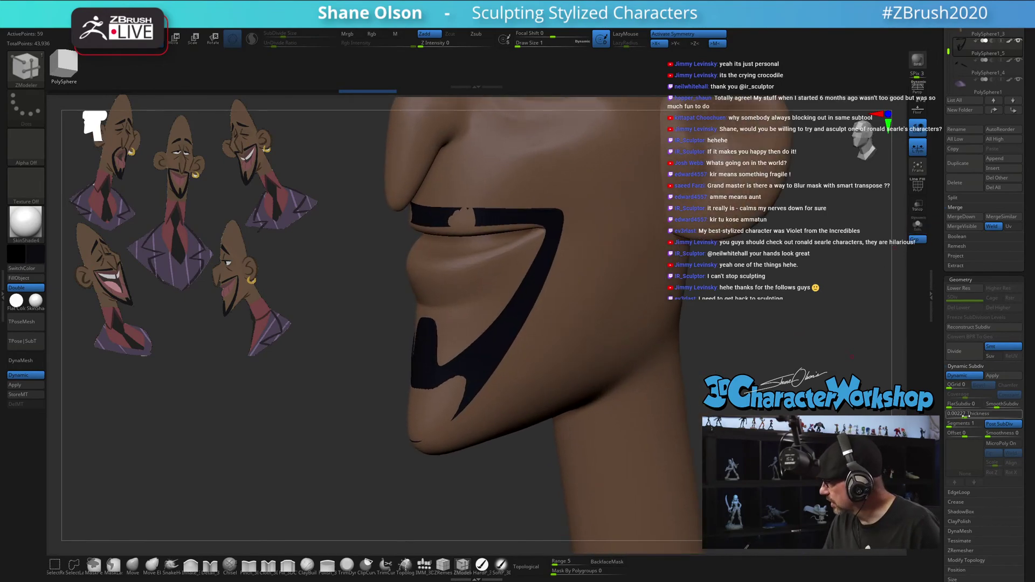
drag(964, 415, 969, 415)
drag(747, 372, 790, 362)
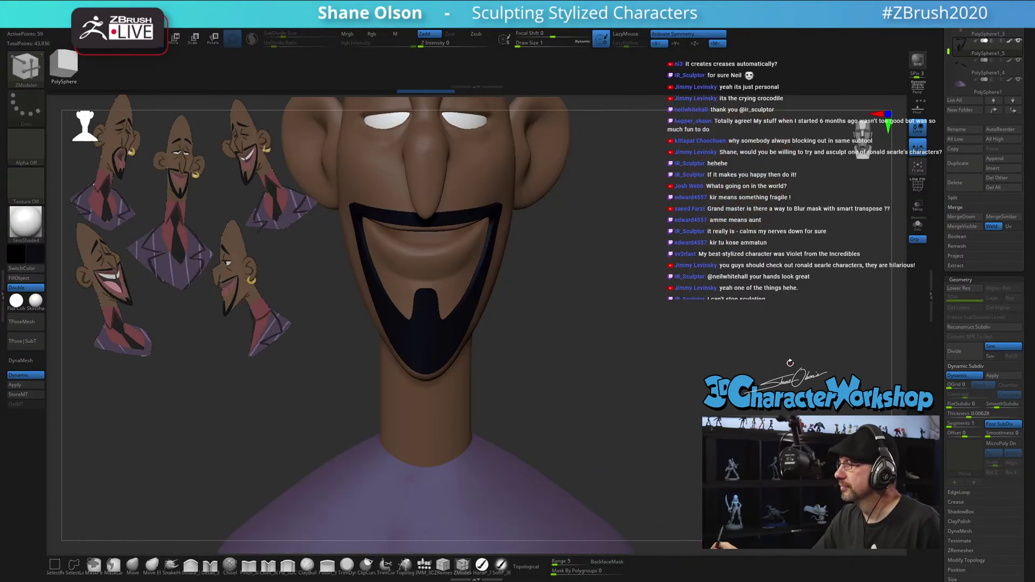
Toggle the facial hair's Post SubDiv thickness off and on to compare how the edges look
drag(664, 293, 595, 415)
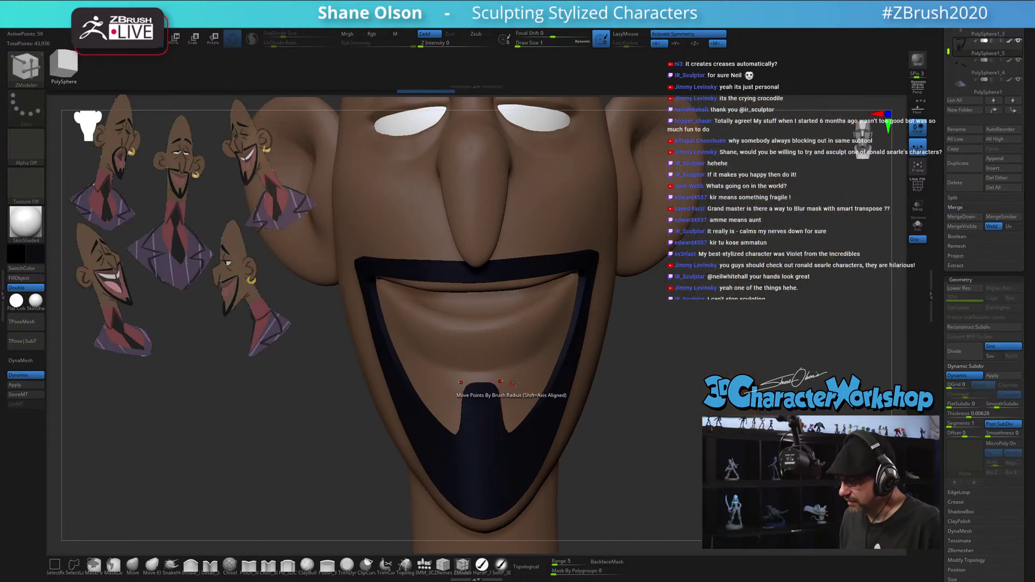
key(d)
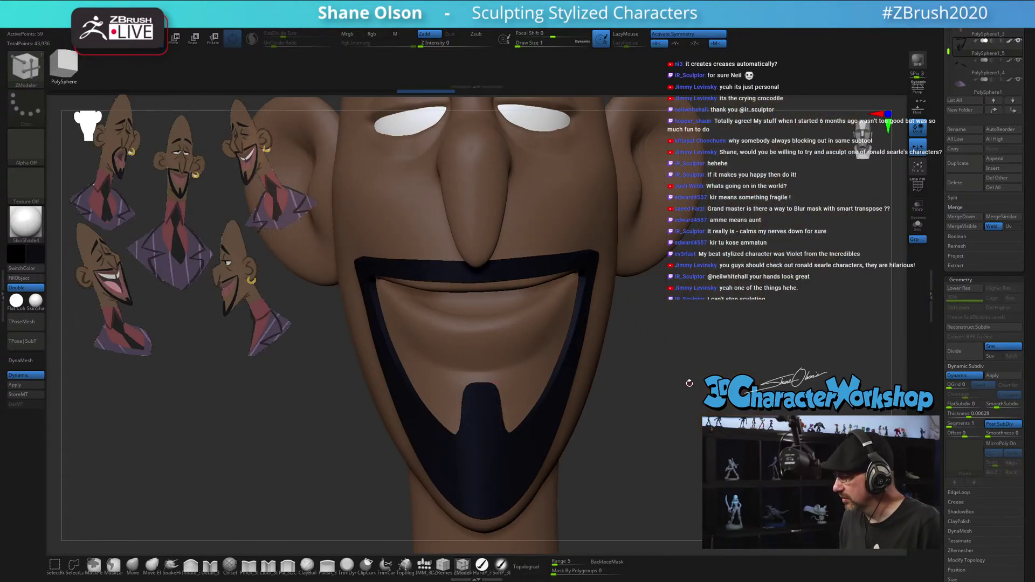
alt+drag(690, 382, 689, 369)
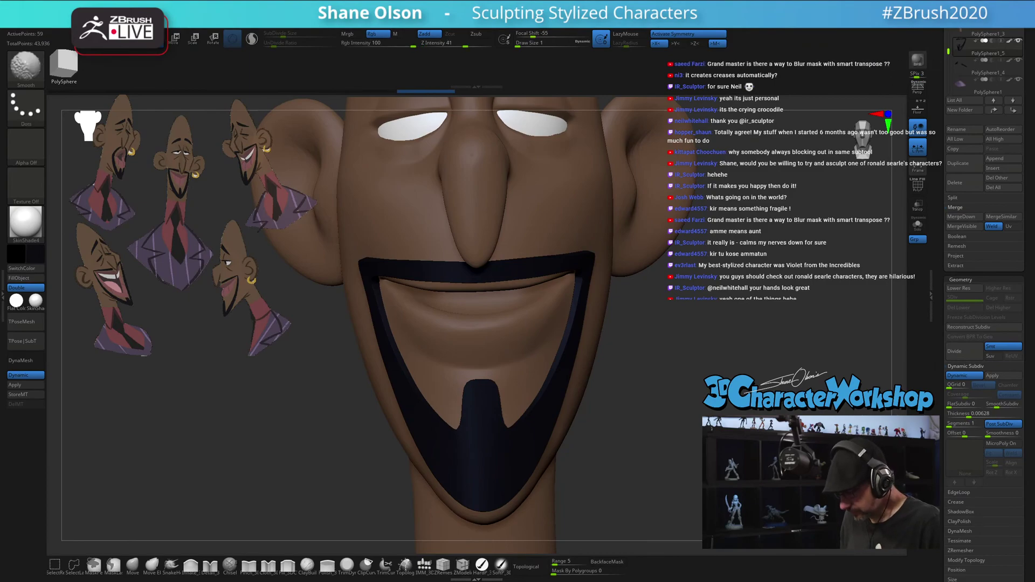
click(1022, 403)
click(1007, 424)
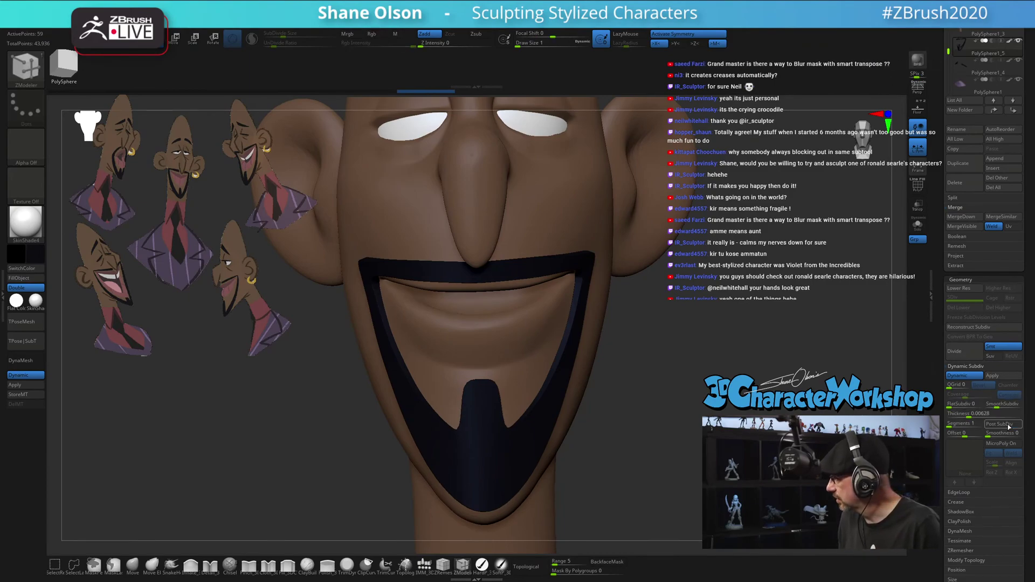
click(998, 426)
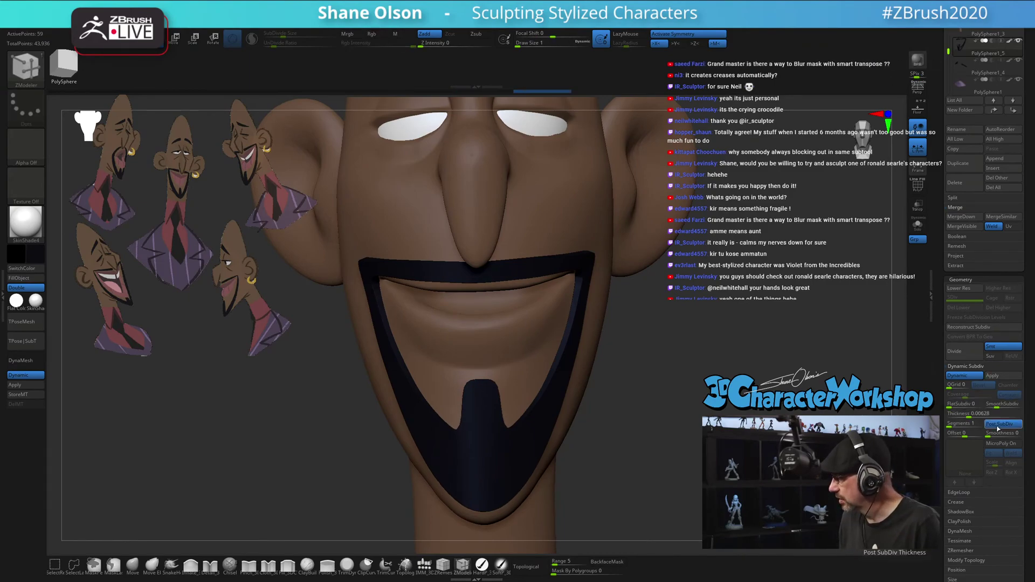
click(998, 426)
click(998, 426)
Remove all creases from the facial hair and check the result from the front and three-quarter side
key(space)
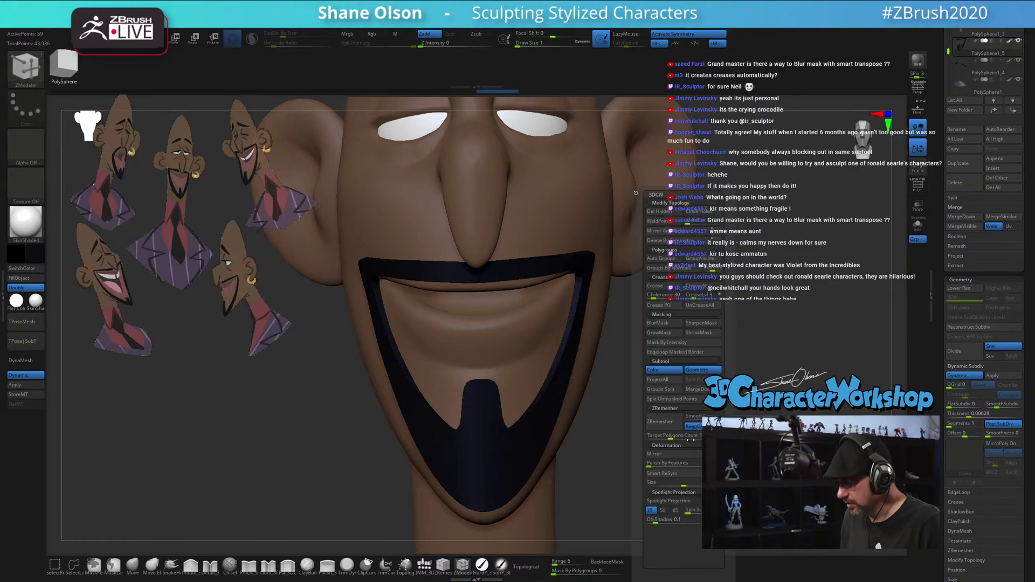
click(702, 289)
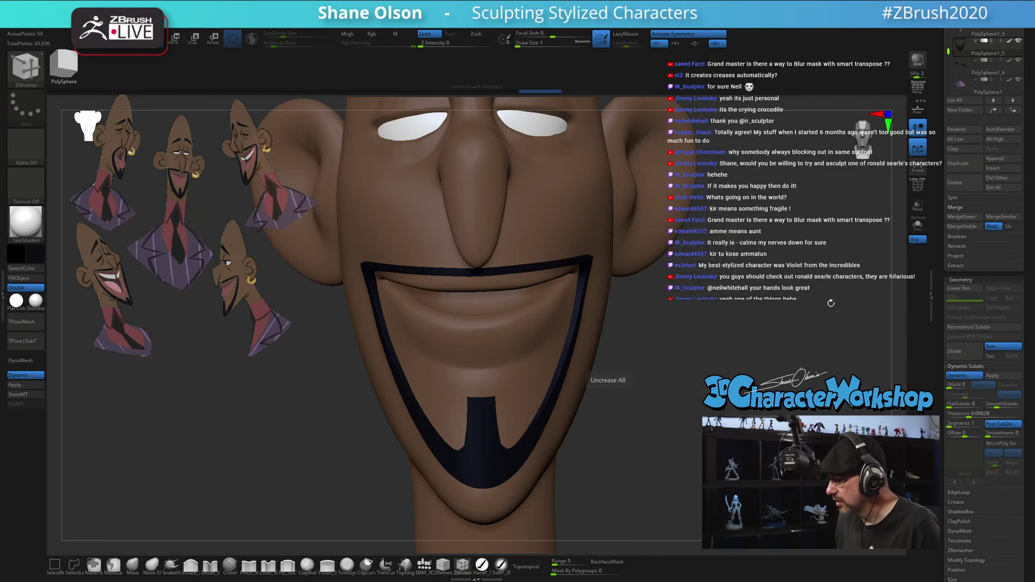
drag(749, 340, 656, 387)
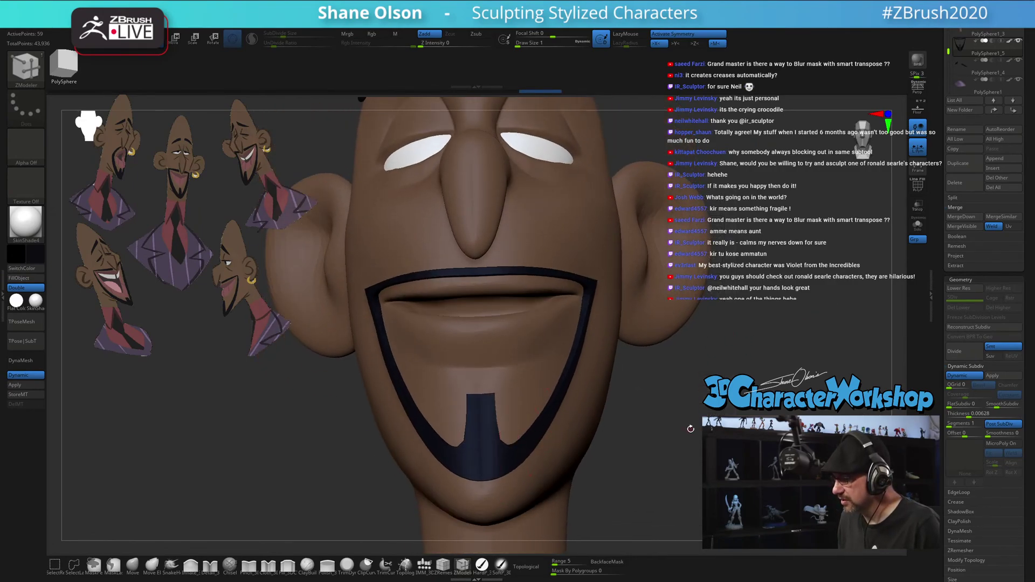
drag(723, 411, 630, 410)
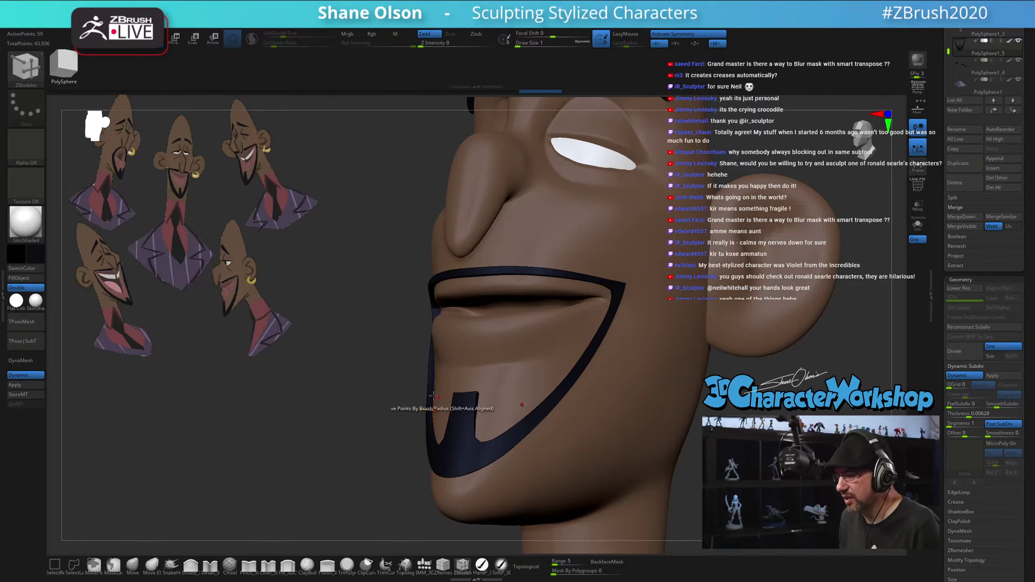
Show the polyframe and switch dynamic subdivision off and on to compare the facial hair's base mesh with its smoothed form
key(shift+f)
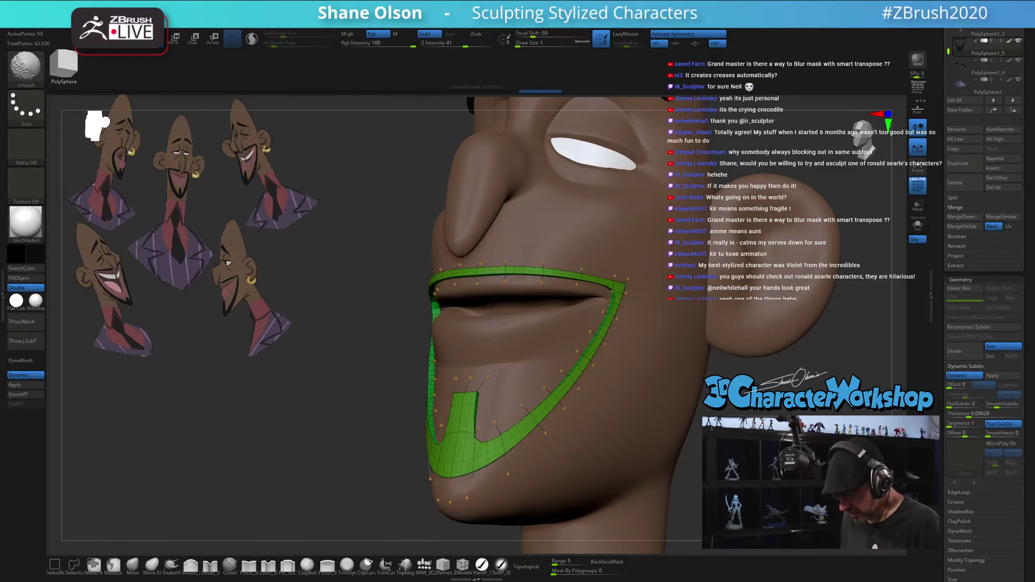
drag(695, 399, 777, 399)
key(shift+d)
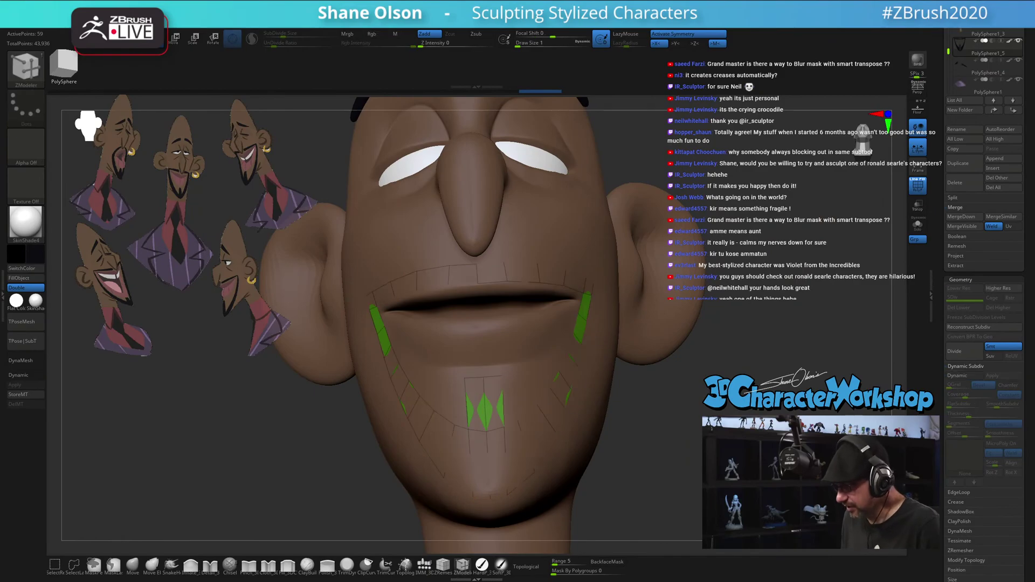
mouse_move(690, 461)
mouse_down()
mouse_move(733, 458)
mouse_move(720, 477)
mouse_move(650, 466)
mouse_up()
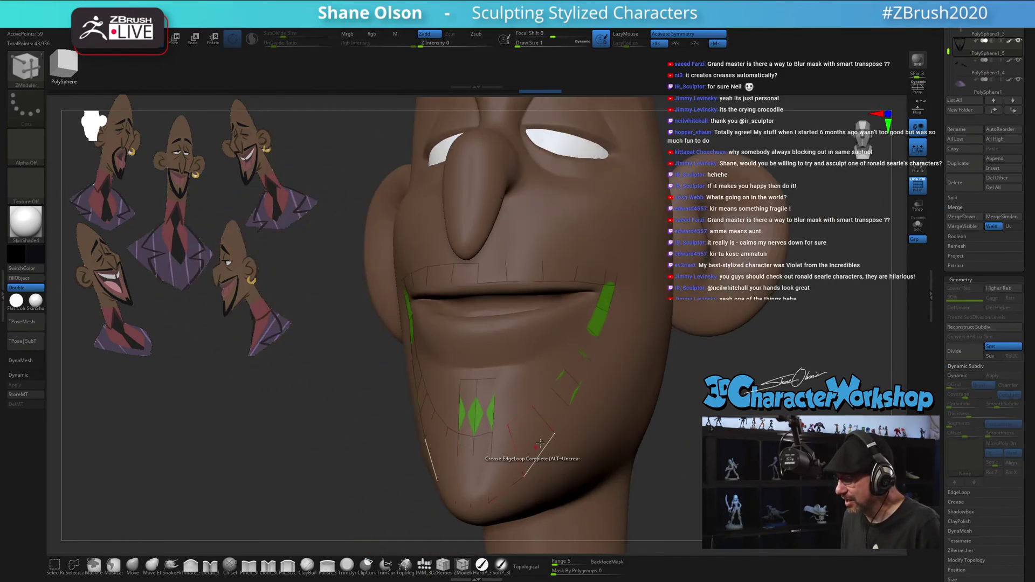
key(d)
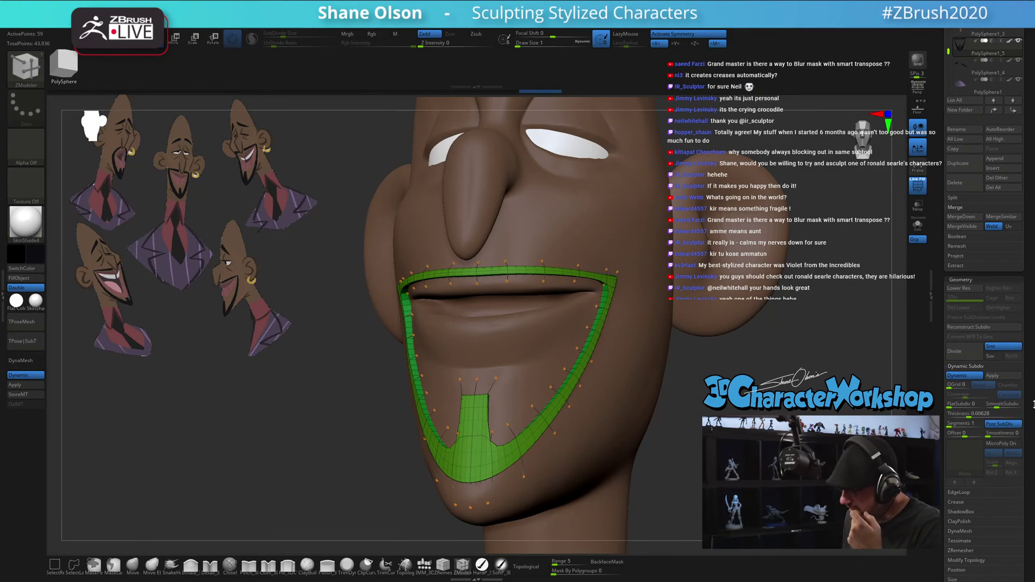
Turn off Post SubDiv for the facial hair's thickness and switch dynamic subdivision off
key(ctrl)
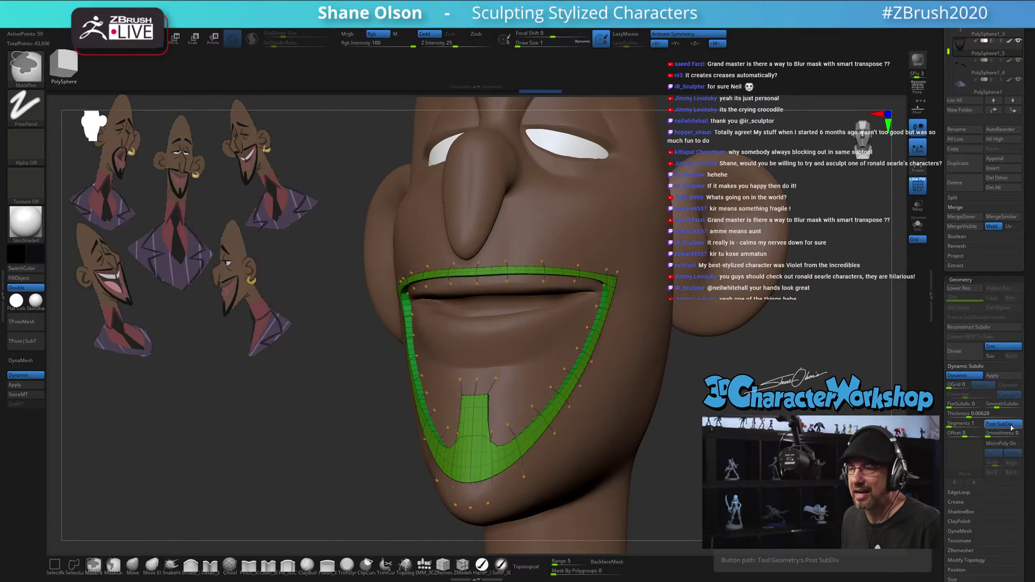
key(ctrl)
key(ctrl)
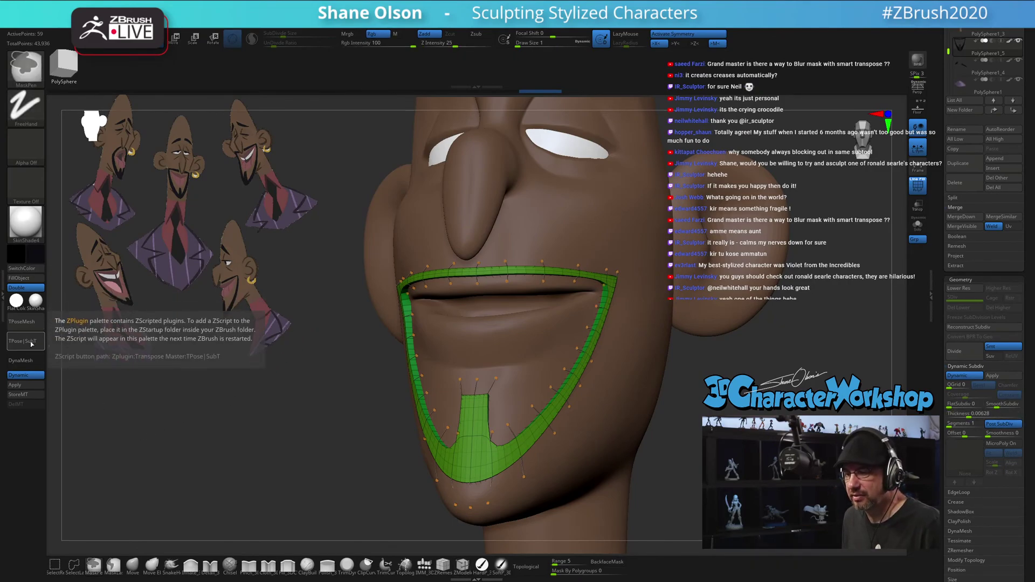
key(ctrl)
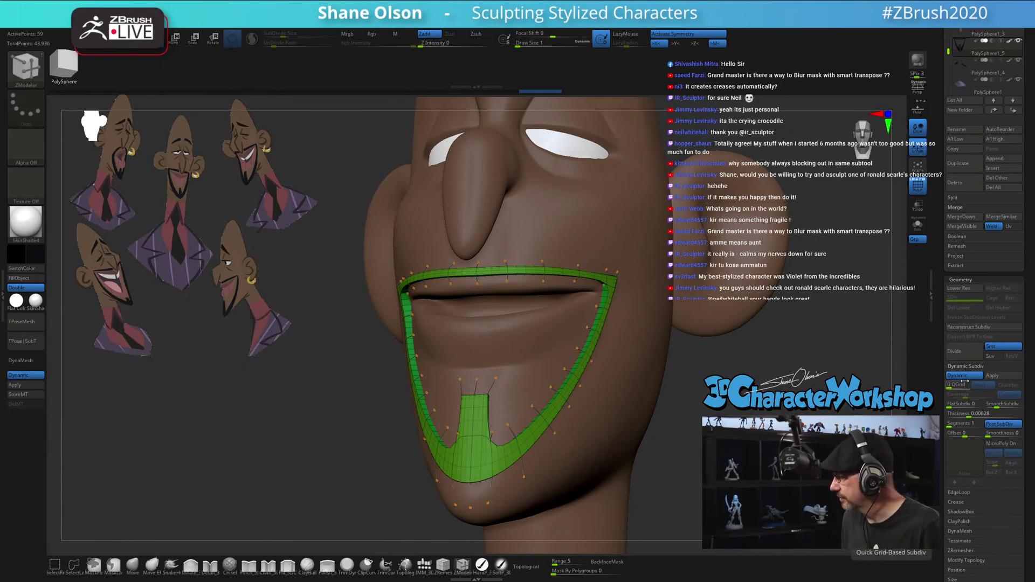
key(ctrl)
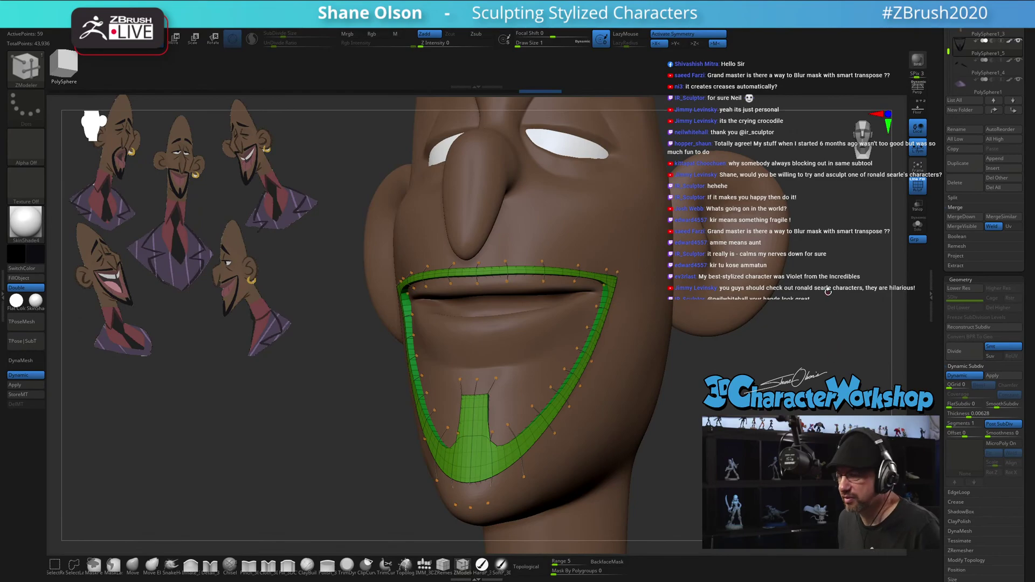
click(1000, 425)
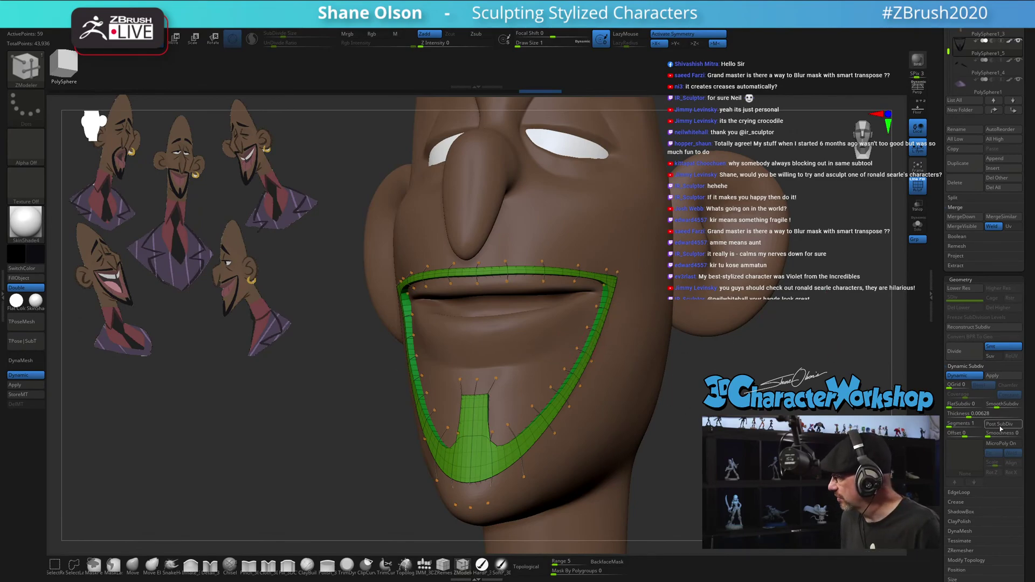
key(shift+d)
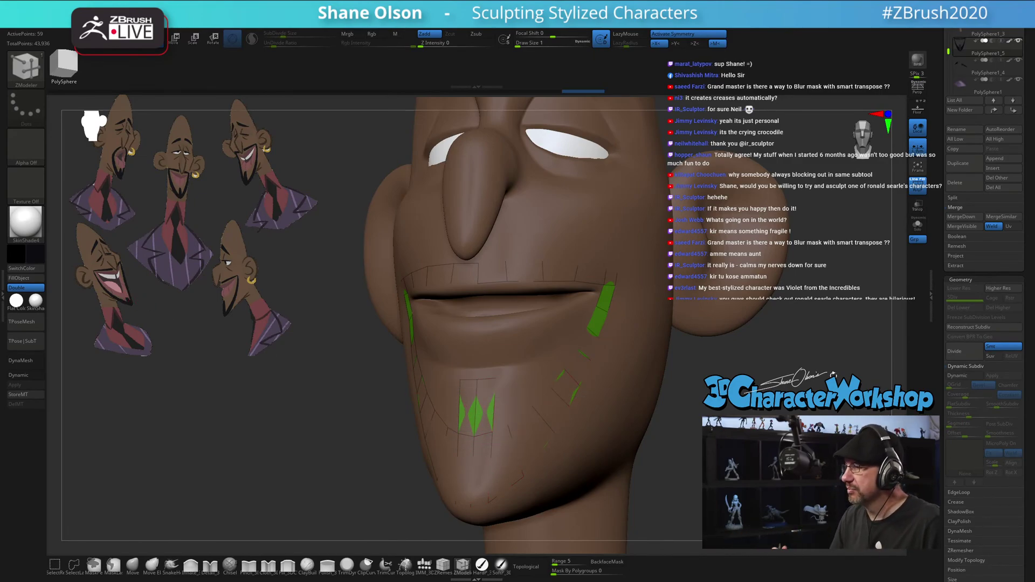
Open the tool's masking options and examine them, then return to a front view of the face
drag(696, 432, 653, 412)
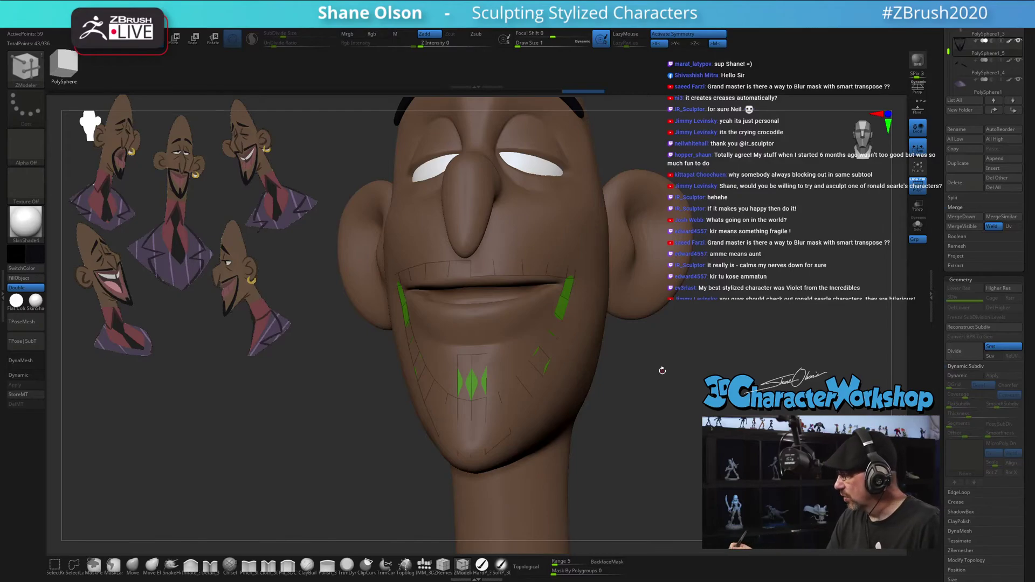
scroll(936, 371, down, 5)
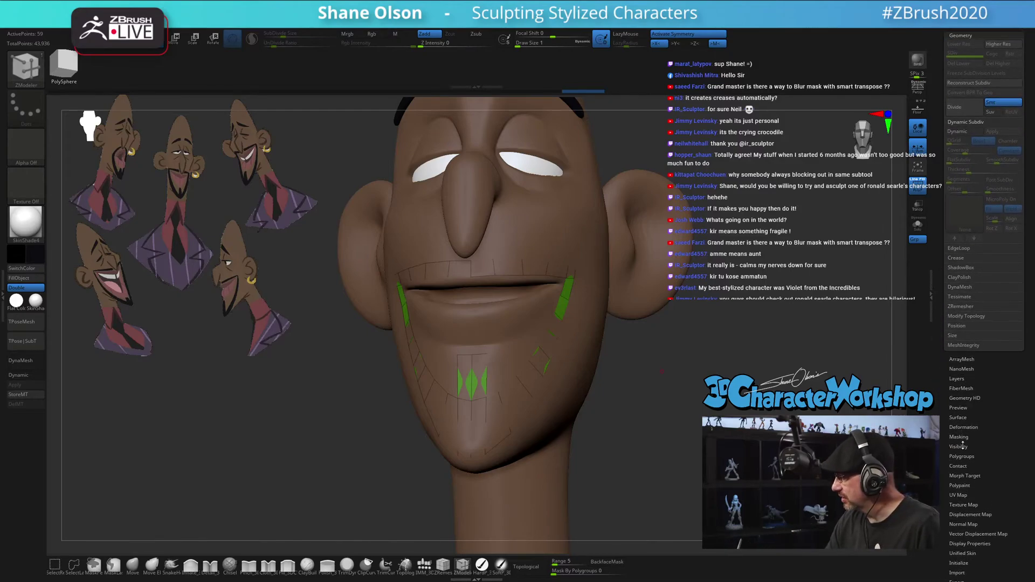
click(951, 437)
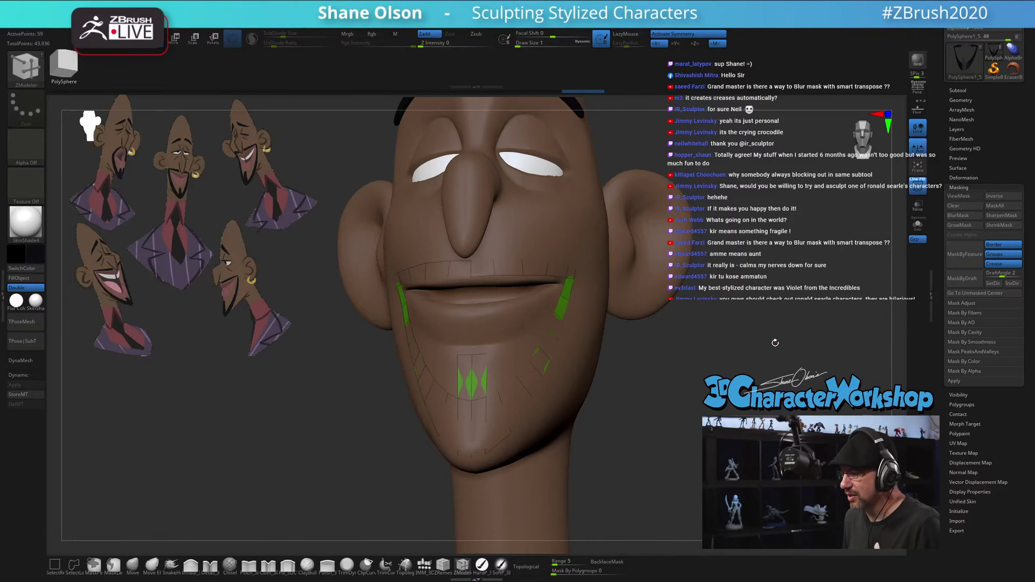
drag(688, 342, 737, 343)
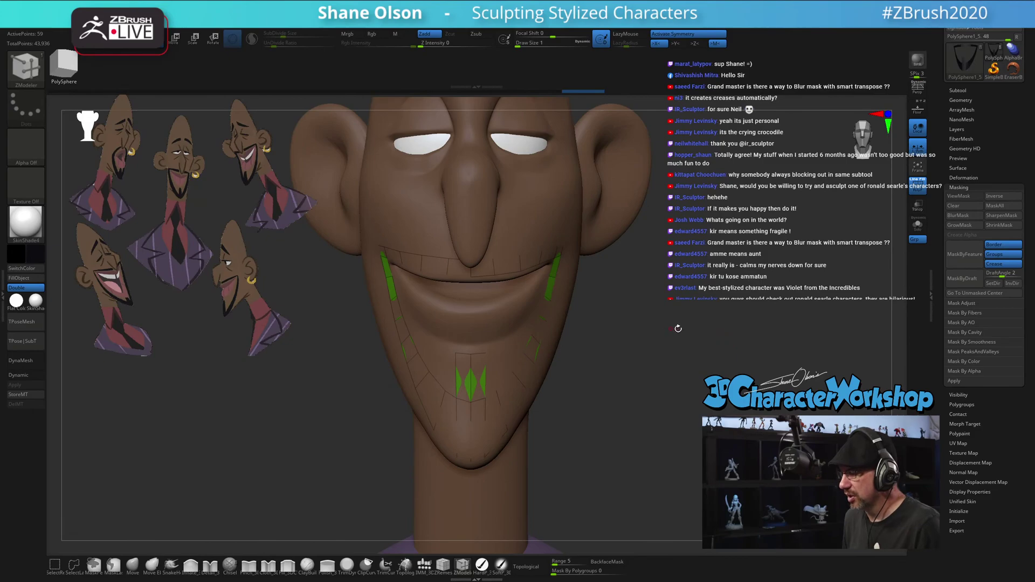
alt+drag(678, 329, 712, 328)
ctrl+click(399, 410)
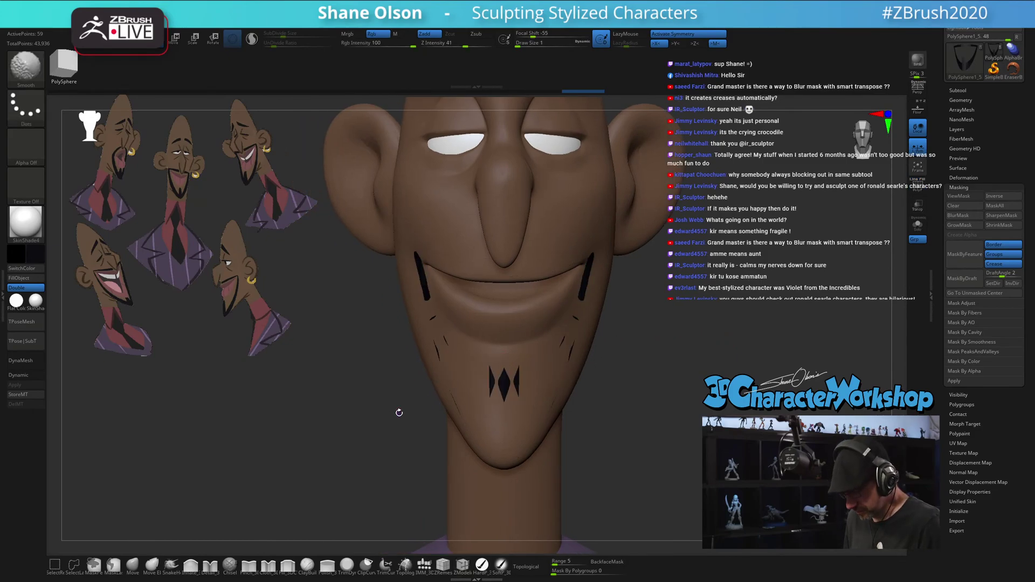
Insert a single edge loop across the goatee's central stem just below its upper end using ZModeler
mouse_move(699, 432)
ctrl+mouse_down()
mouse_move(674, 414)
mouse_move(692, 431)
mouse_move(666, 387)
ctrl+mouse_up()
key(space)
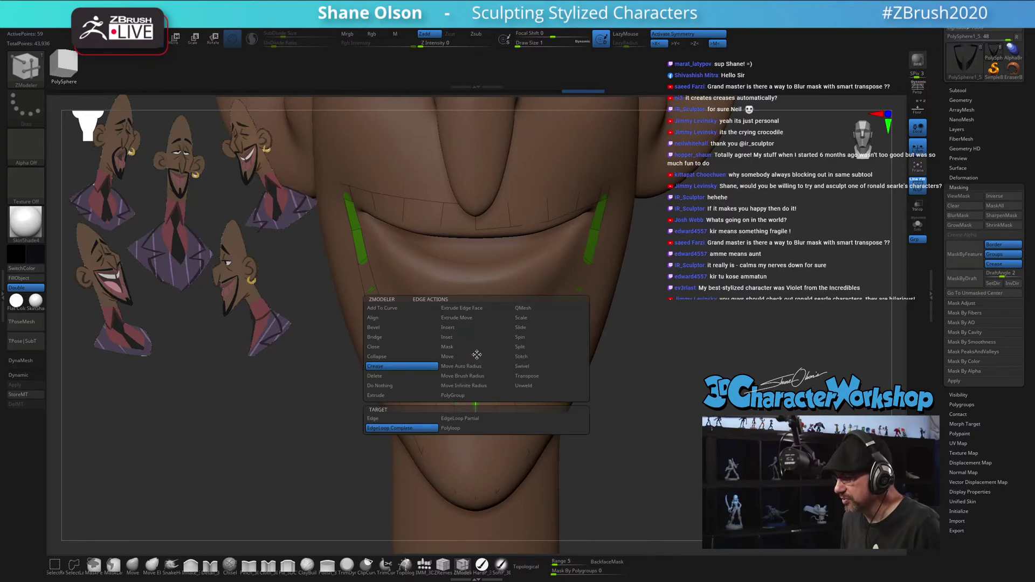
click(461, 328)
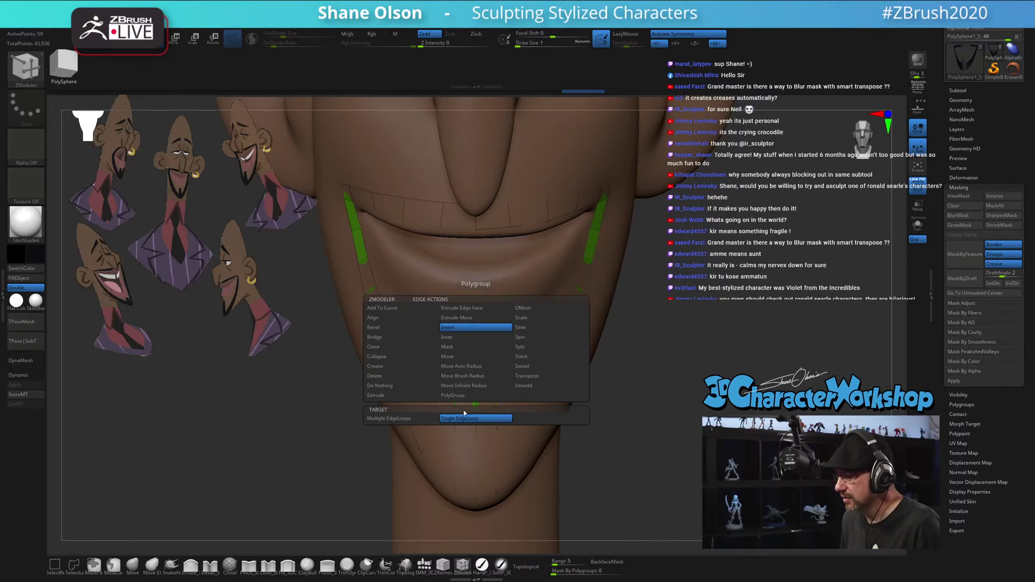
click(475, 347)
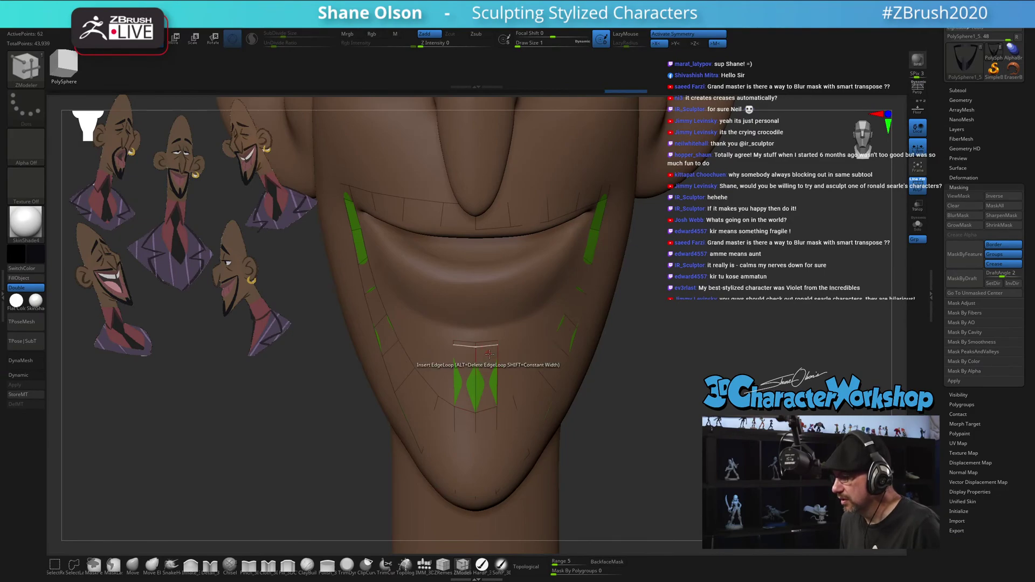
Isolate the facial hair and insert edge loops down the goatee's central stem close to its two side edges
click(916, 230)
alt+drag(658, 307, 475, 342)
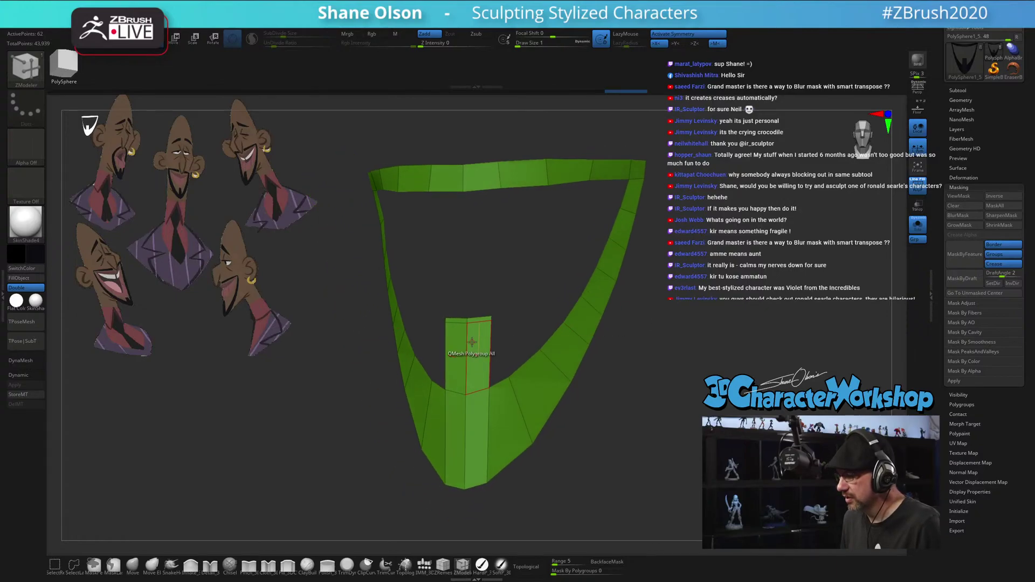
click(480, 400)
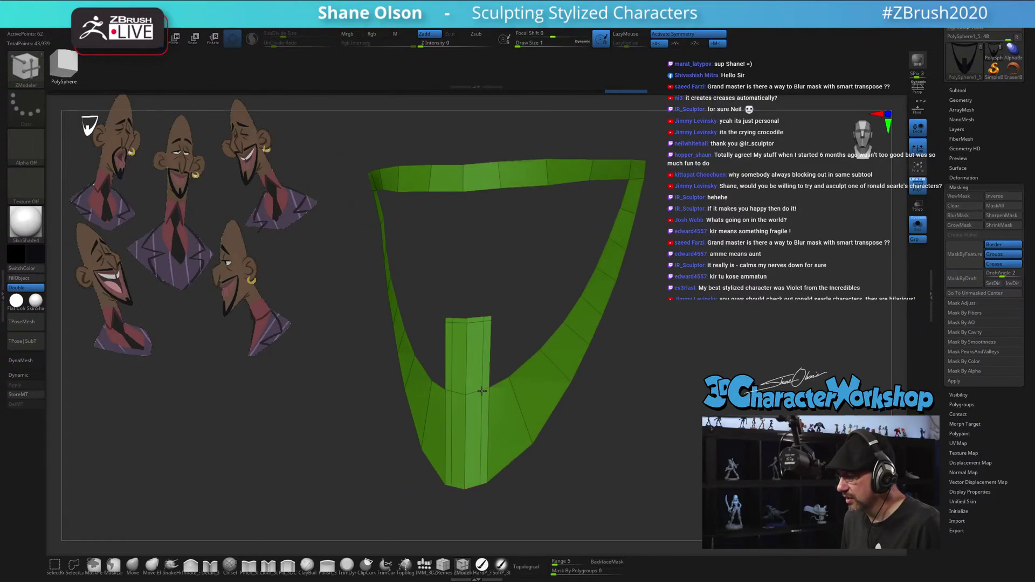
Turn dynamic subdivision back on, check the thickened facial hair from several angles, and hide the polyframe
key(d)
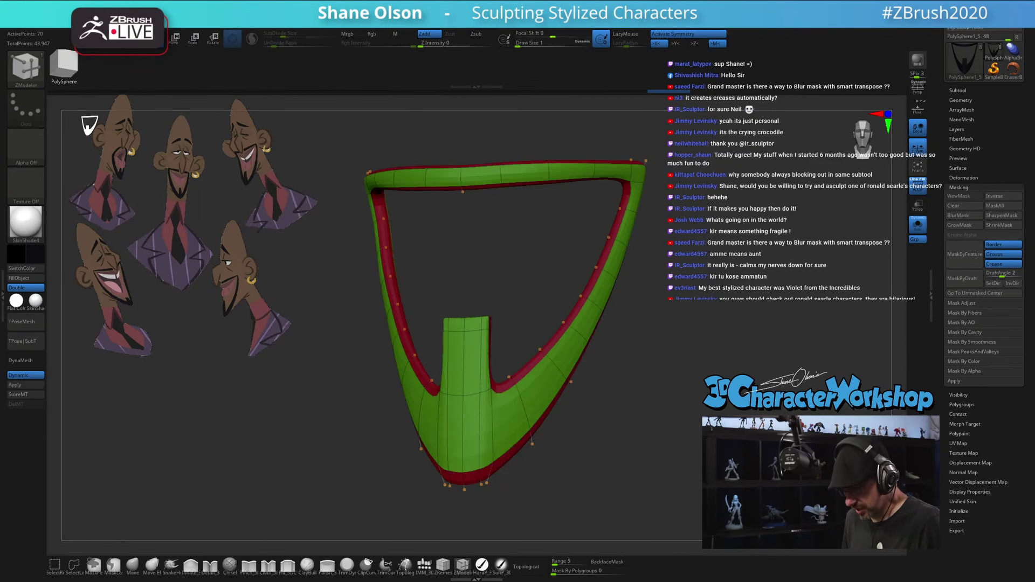
drag(700, 390, 656, 388)
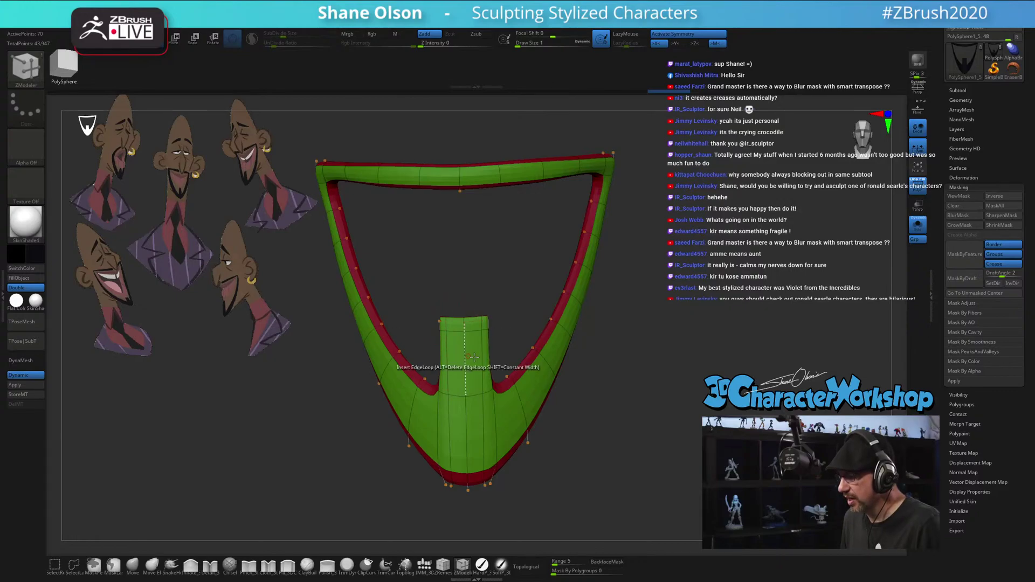
drag(526, 350, 491, 327)
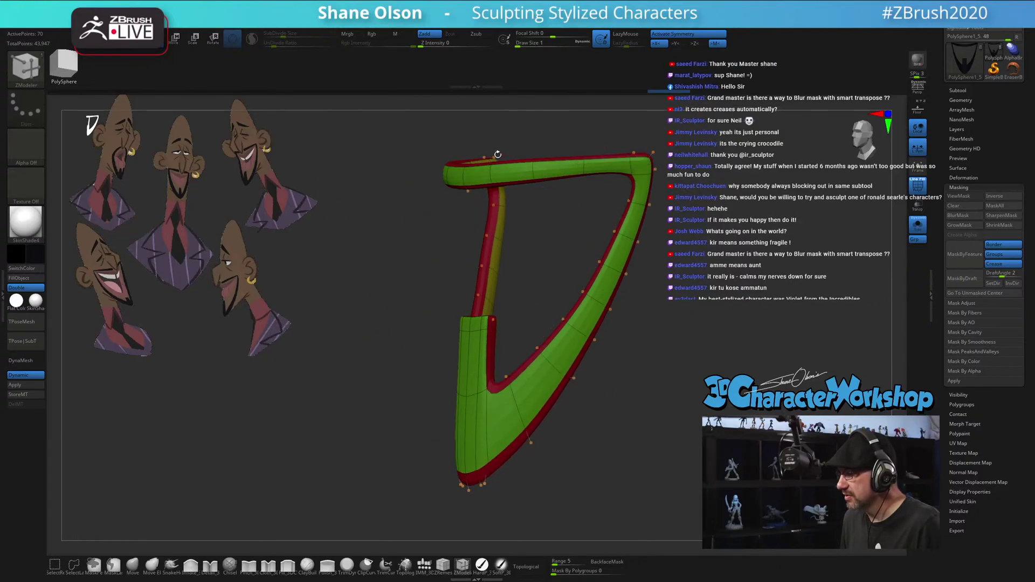
drag(355, 309, 432, 312)
alt+drag(656, 344, 670, 321)
key(shift+f)
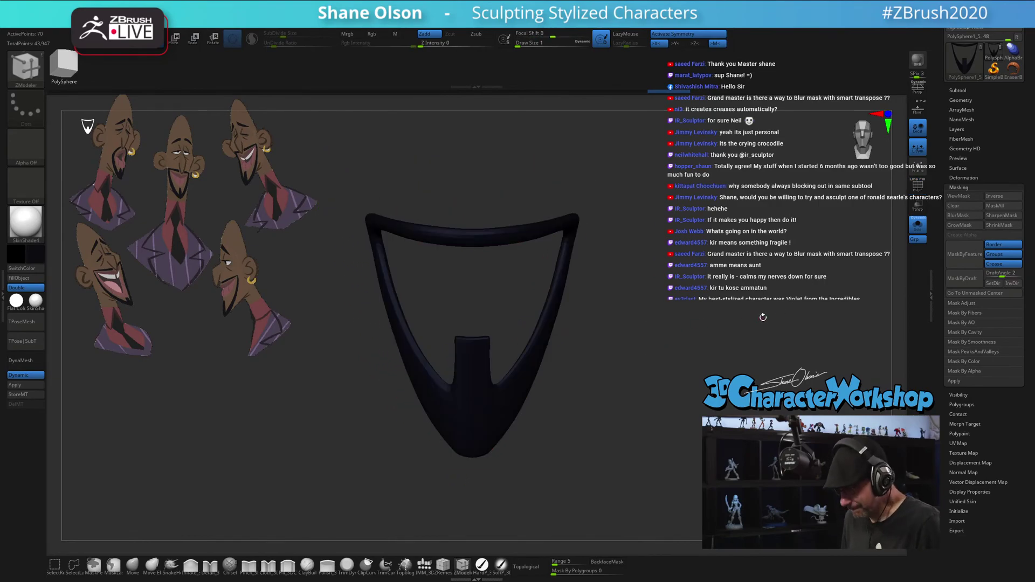
Show the whole bust again and pull the goatee's lower tip down over the chin with the Move brush in side view
click(917, 231)
drag(691, 343, 431, 501)
click(150, 563)
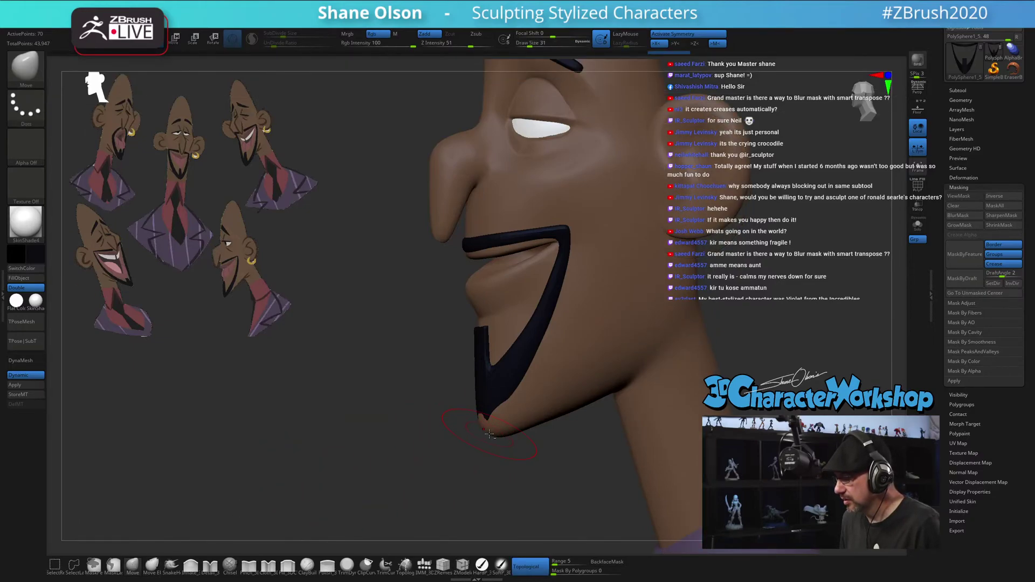
drag(480, 425, 480, 426)
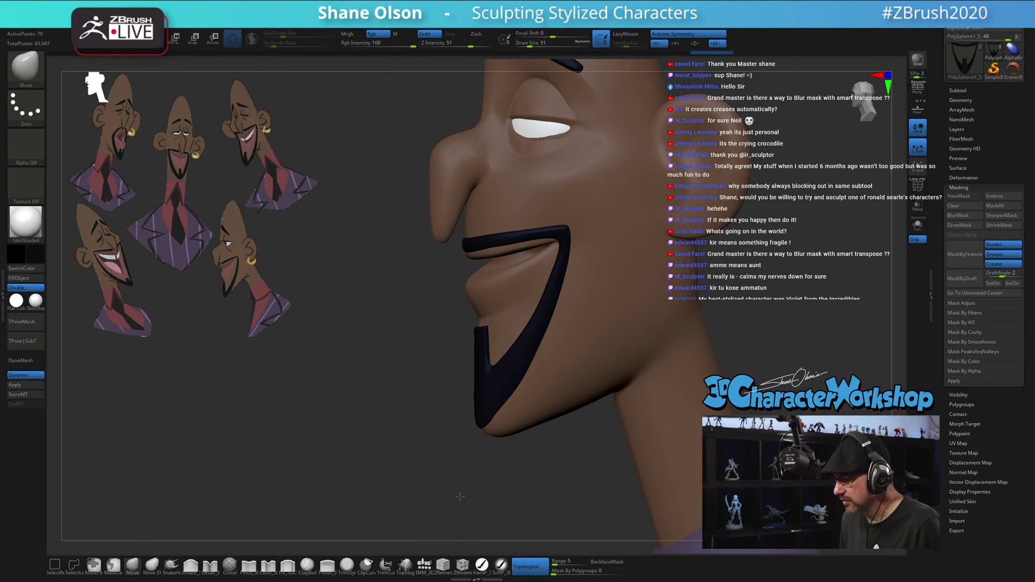
Adjust the goatee's lower outline around the chin with the Move brush in front and three-quarter views
drag(458, 494, 598, 477)
shift+drag(622, 428, 583, 426)
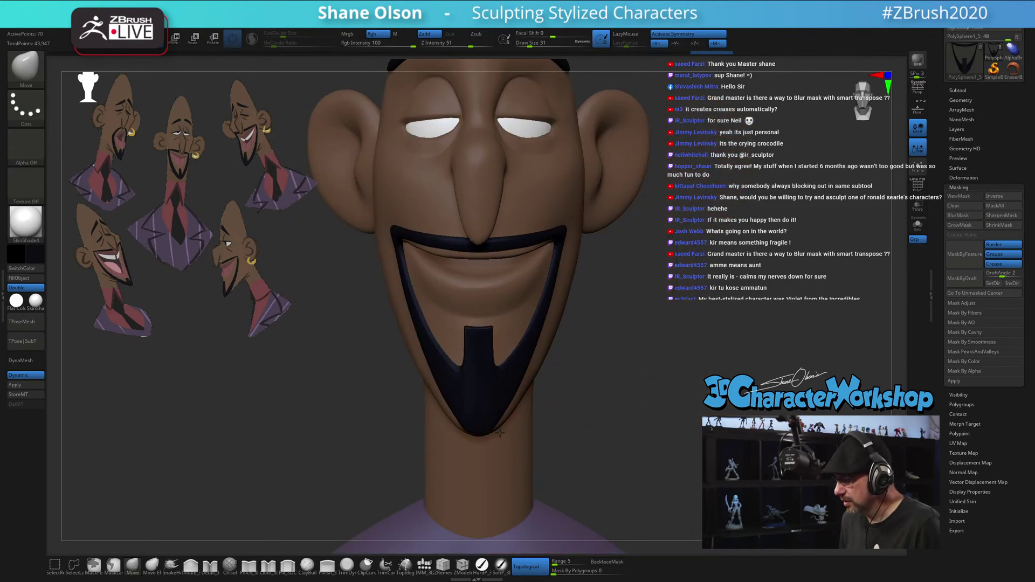
drag(500, 433, 500, 434)
drag(510, 401, 517, 406)
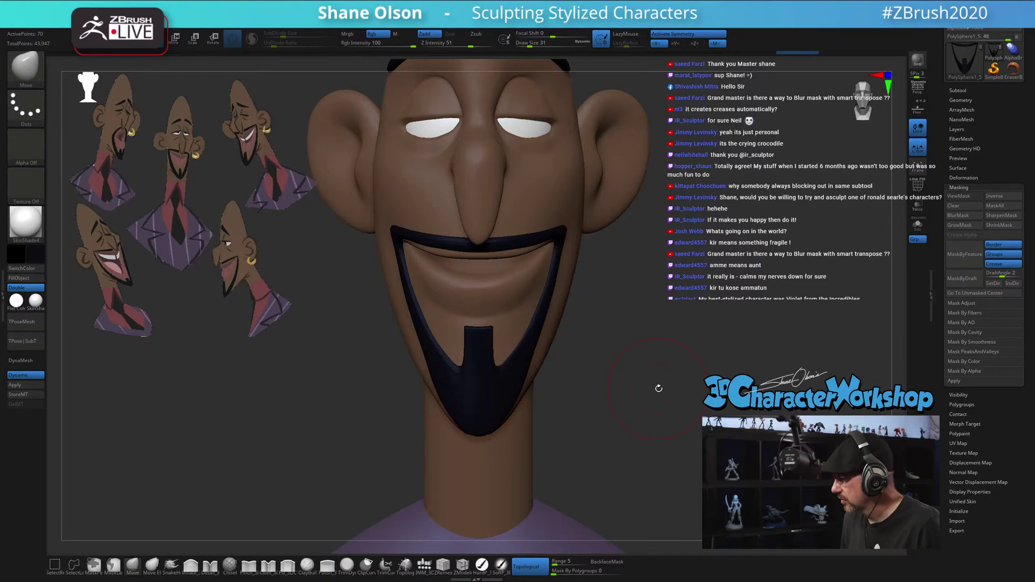
drag(653, 386, 615, 382)
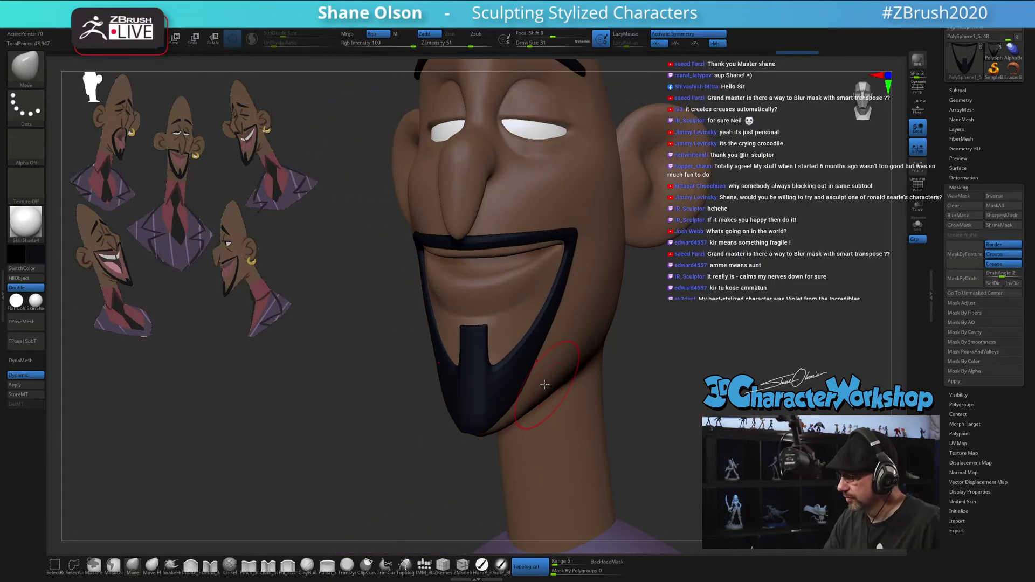
drag(538, 383, 521, 406)
drag(637, 392, 560, 395)
Select the head, turn off topological masking, and reshape the chin behind the goatee's tip with a smaller Move brush in side view
key(s)
mouse_move(507, 451)
mouse_down()
mouse_move(504, 435)
mouse_move(550, 433)
mouse_move(517, 440)
mouse_move(529, 443)
mouse_move(477, 391)
mouse_up()
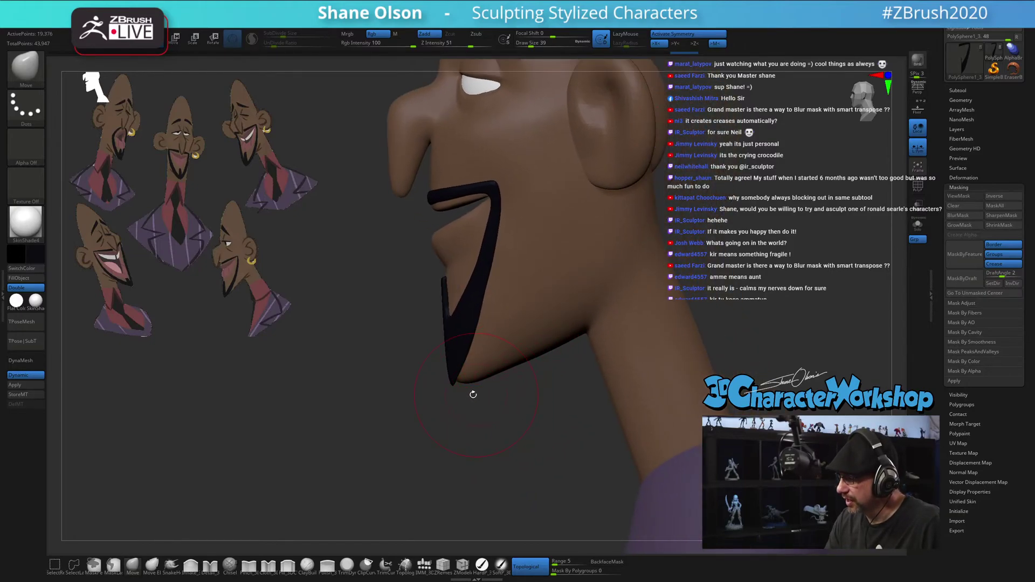
key(bracketleft)
click(525, 567)
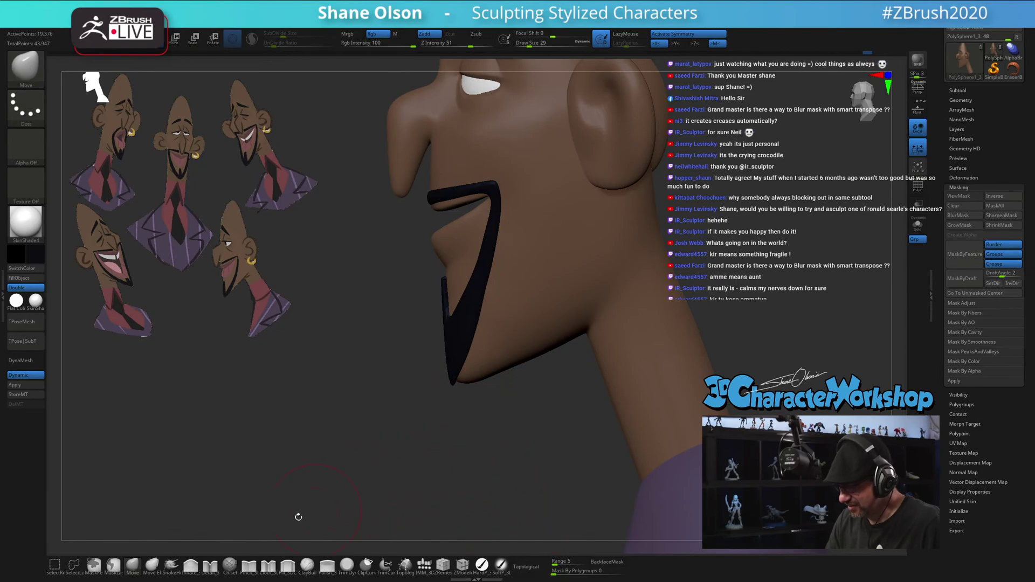
key(s)
click(472, 384)
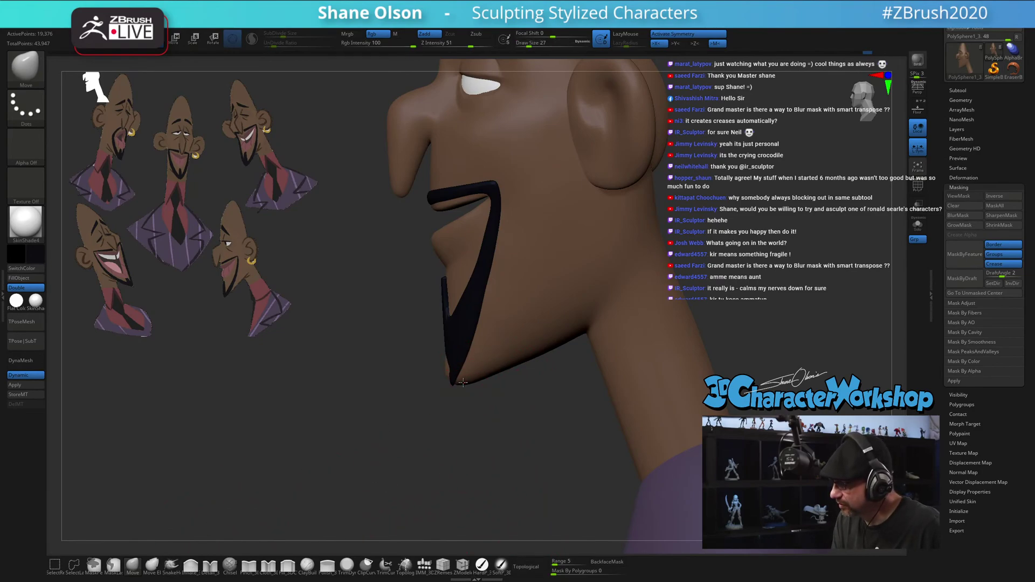
drag(458, 403, 480, 403)
key(s)
click(447, 374)
drag(453, 366, 449, 368)
right_drag(474, 374, 519, 397)
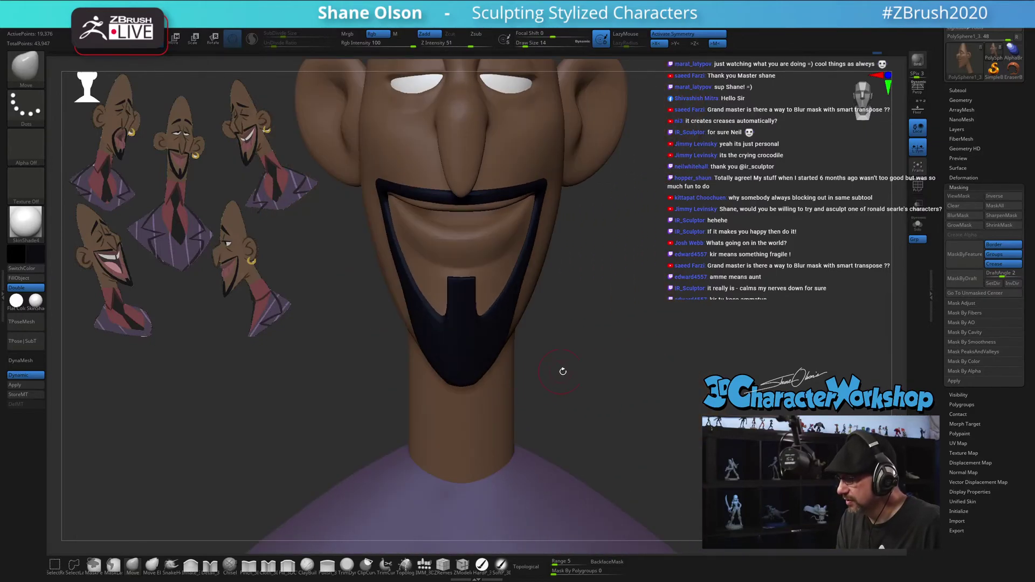
Insert dark QuadSphere-2 meshes symmetrically over both eyes as pupils, using the IMM primitives brush
right_drag(563, 371, 585, 411)
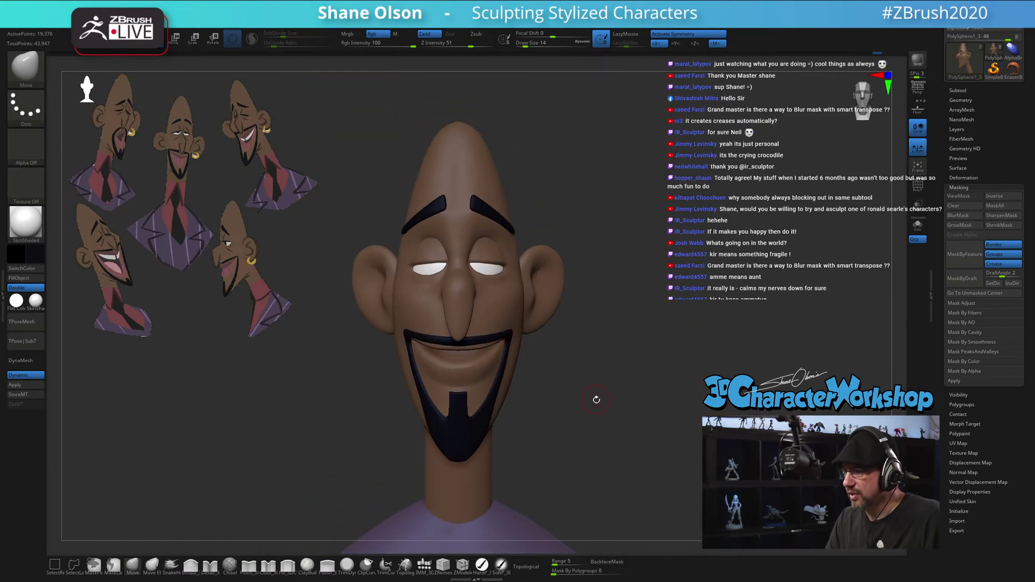
mouse_move(486, 271)
ctrl+right_down()
mouse_move(485, 260)
mouse_move(488, 268)
ctrl+right_up()
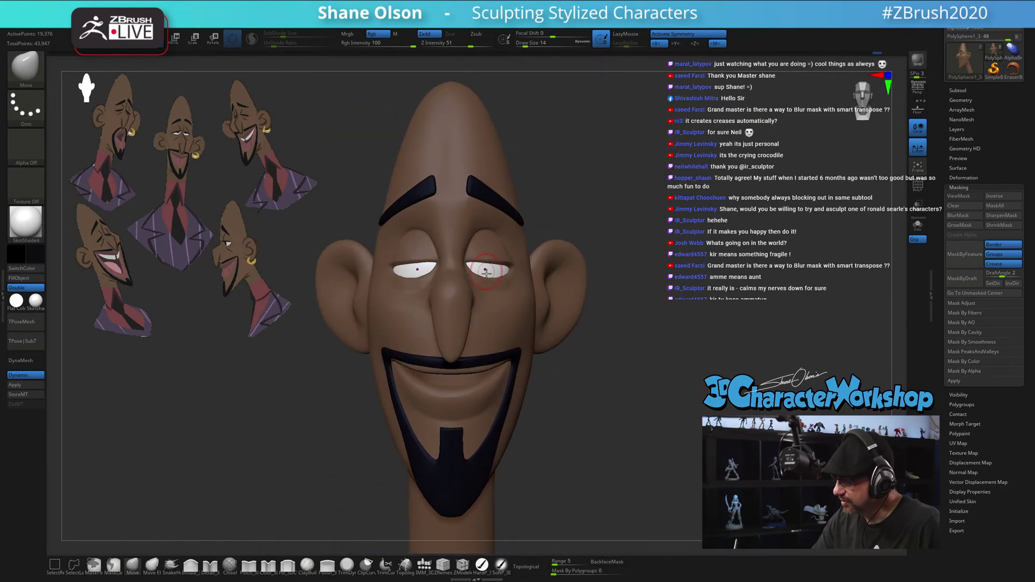
click(424, 564)
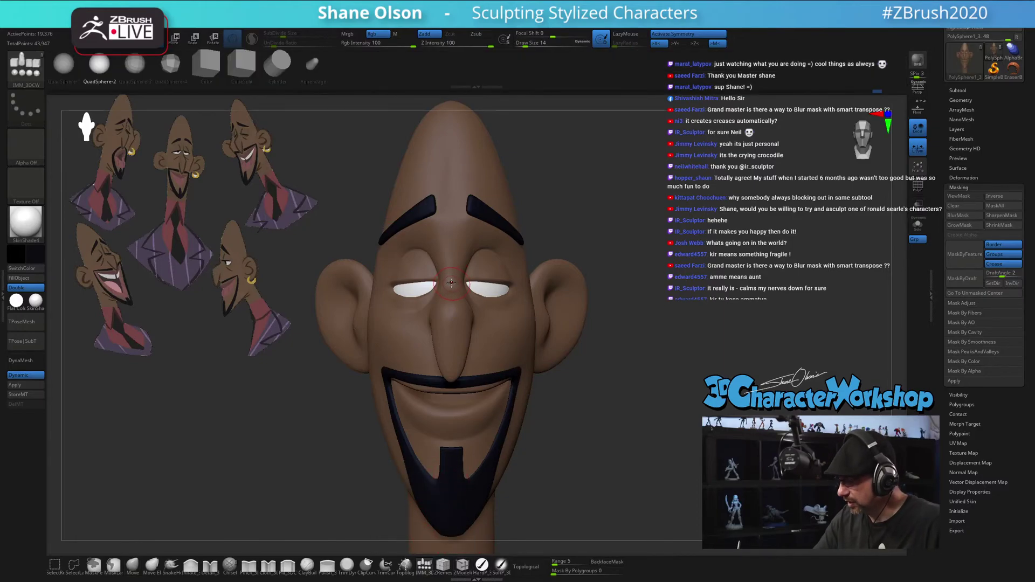
ctrl+right_drag(532, 252, 487, 290)
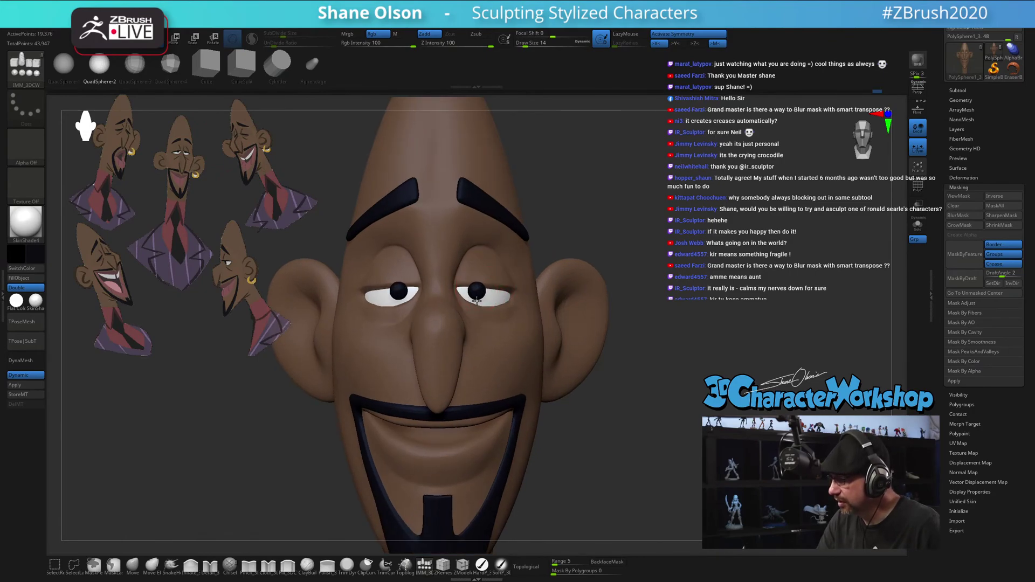
drag(478, 301, 479, 302)
Flatten the pupils along their depth, angle them to follow the eyeballs, and push them back against the eye surfaces
shift+right_drag(606, 432, 580, 425)
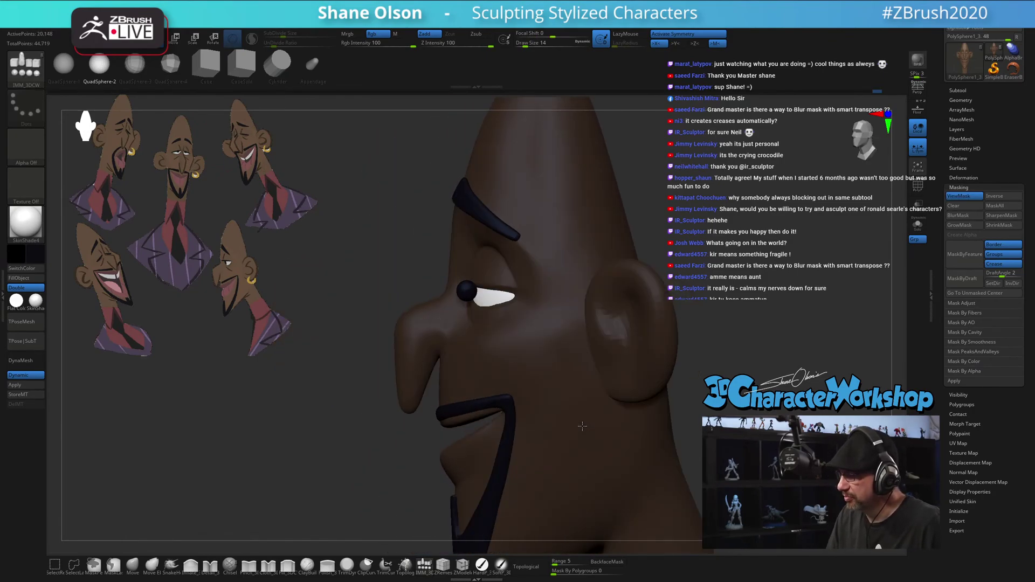
key(w)
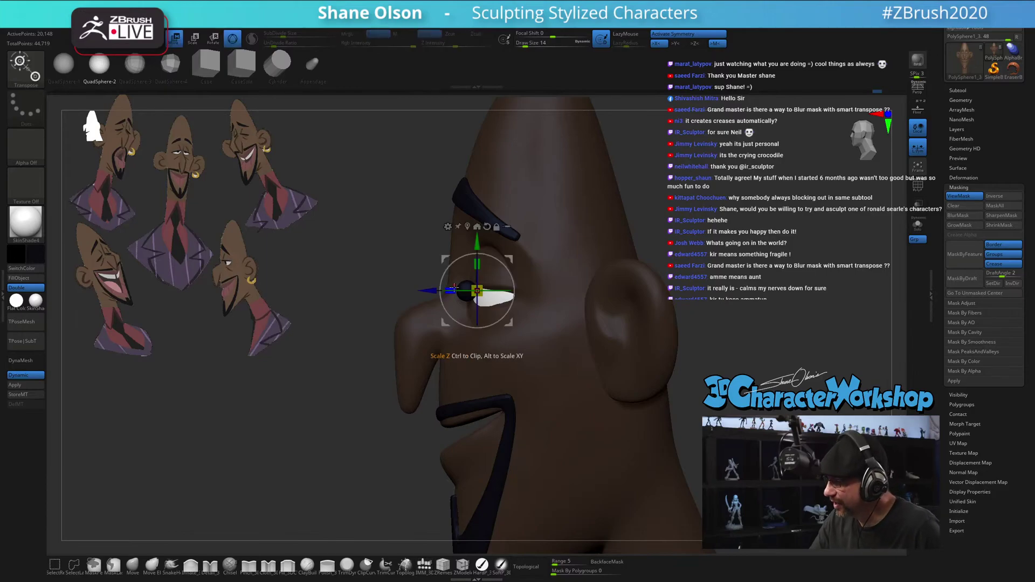
drag(450, 291, 471, 289)
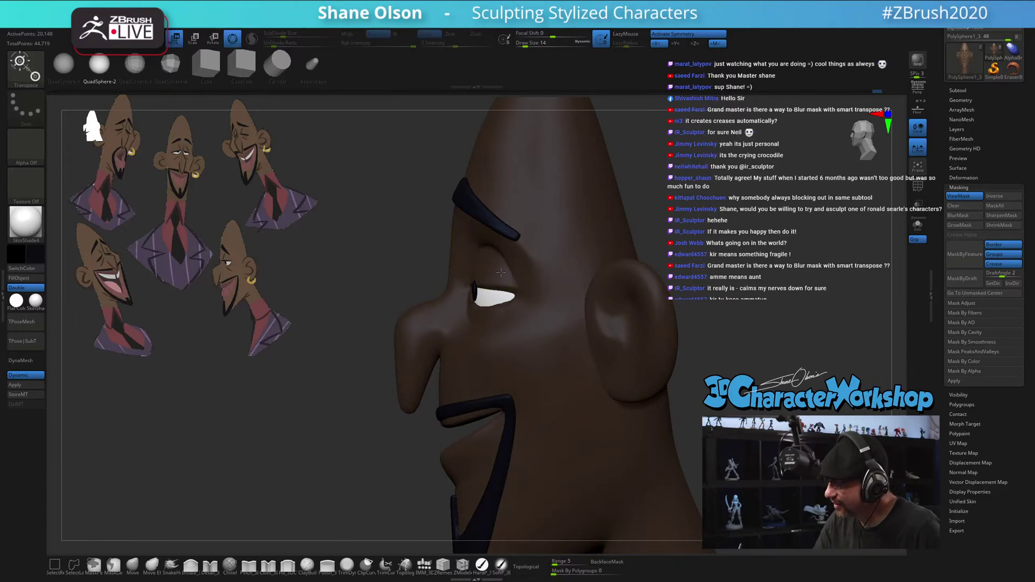
ctrl+right_drag(484, 289, 528, 278)
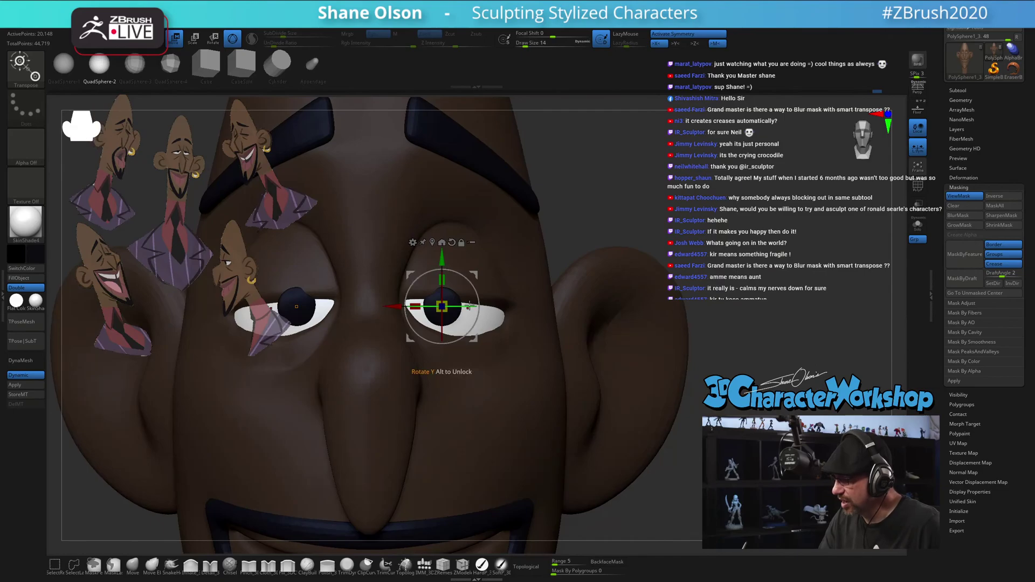
drag(462, 306, 480, 307)
right_drag(495, 326, 485, 370)
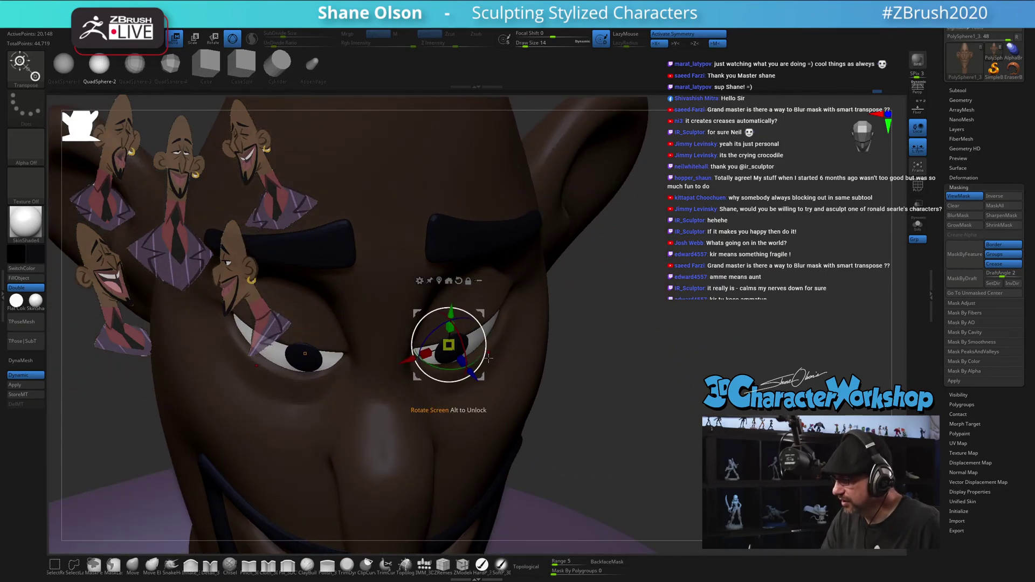
drag(473, 374, 470, 371)
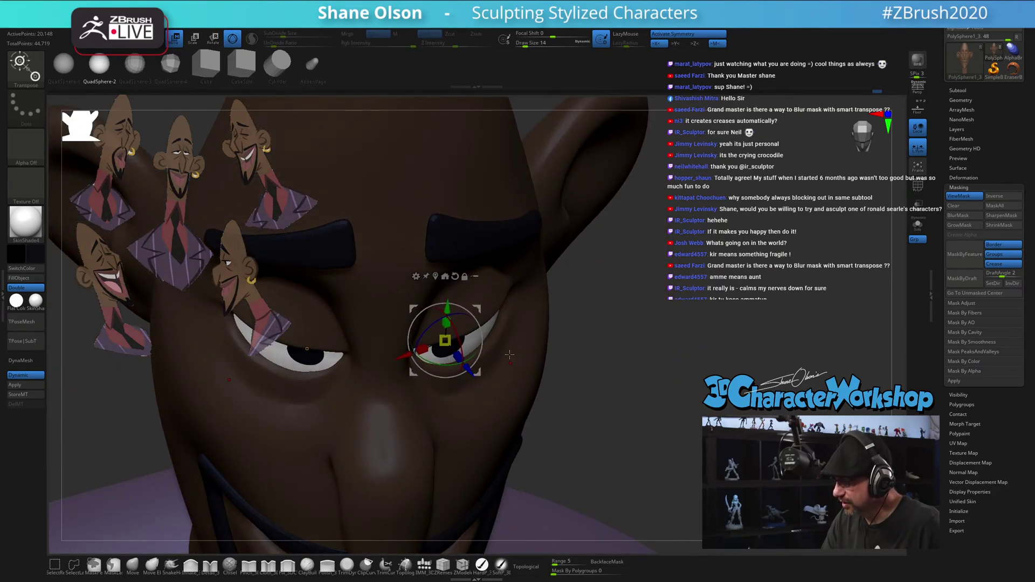
right_drag(480, 351, 733, 383)
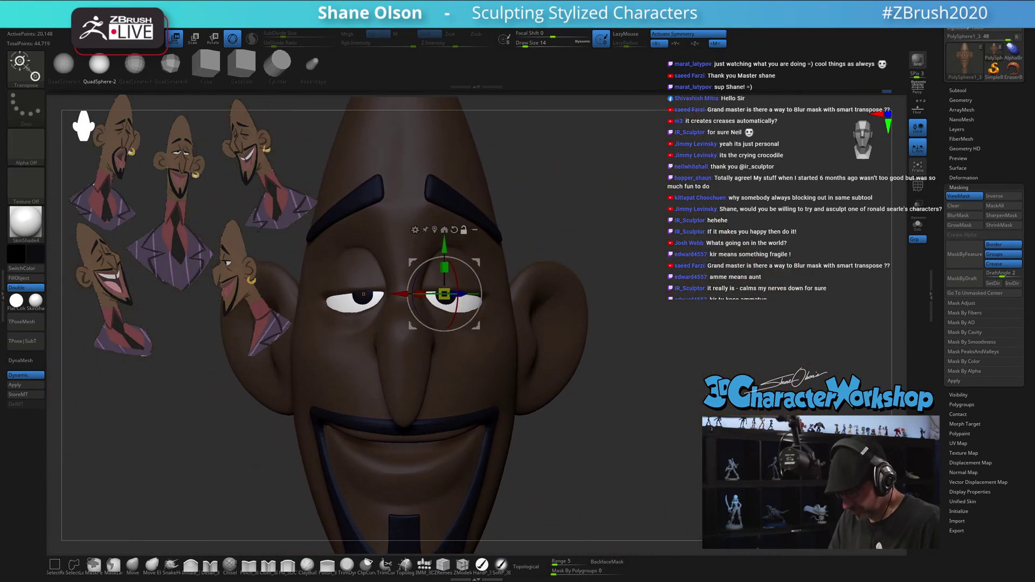
Split the unmasked pupils off into their own subtool, return to Draw mode, and check the eyes from several angles
key(space)
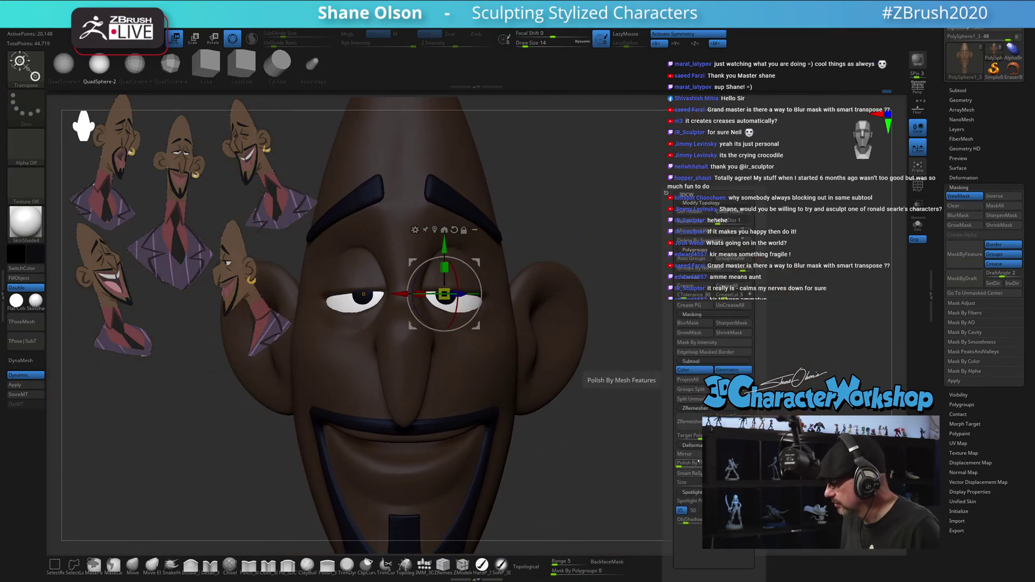
key(ctrl+h)
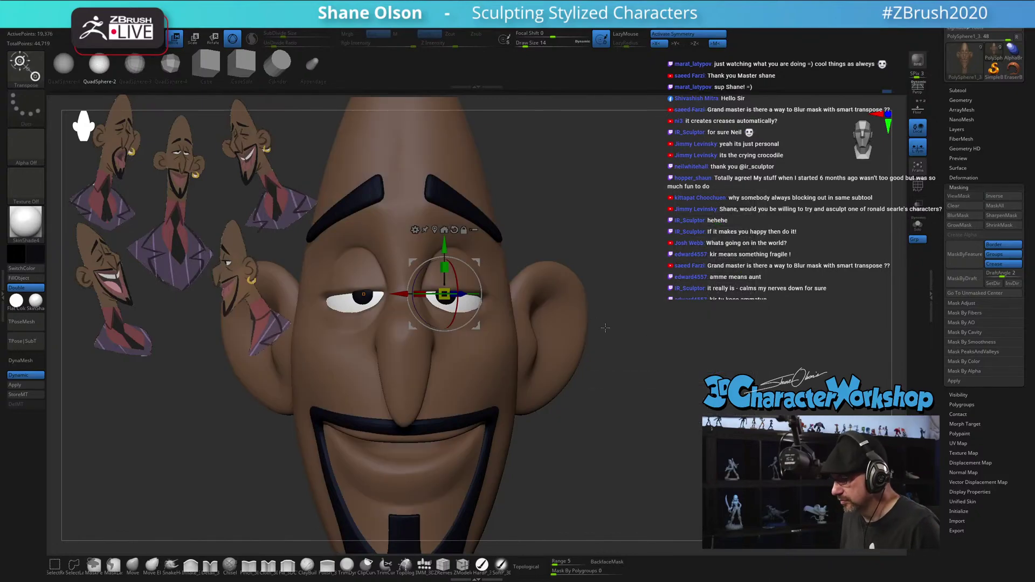
key(q)
mouse_move(615, 371)
mouse_down()
mouse_move(677, 337)
mouse_move(654, 316)
mouse_move(681, 325)
mouse_move(621, 272)
mouse_move(667, 342)
mouse_move(662, 370)
mouse_move(645, 342)
mouse_move(609, 361)
mouse_up()
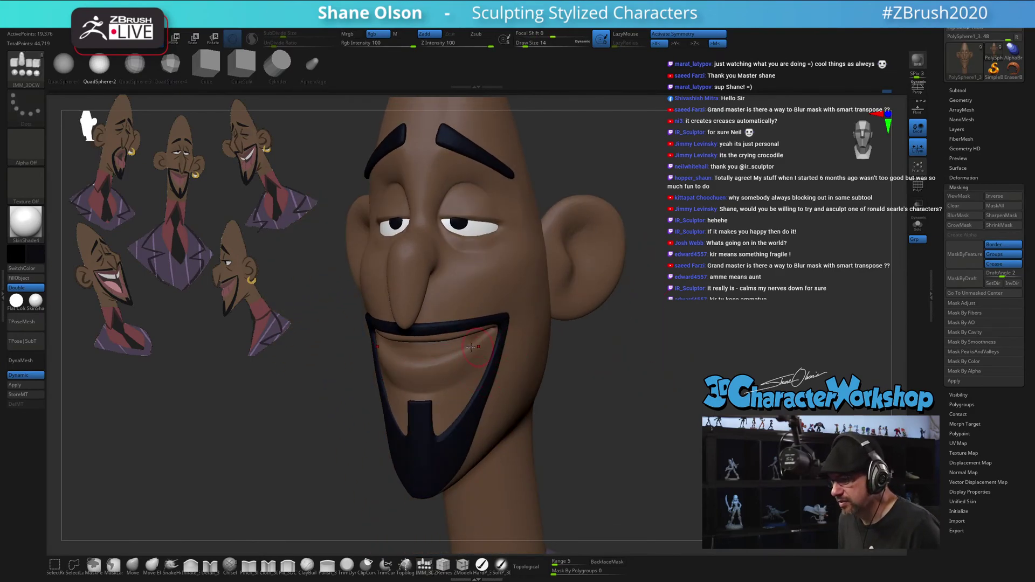
drag(677, 413, 653, 365)
drag(543, 308, 588, 272)
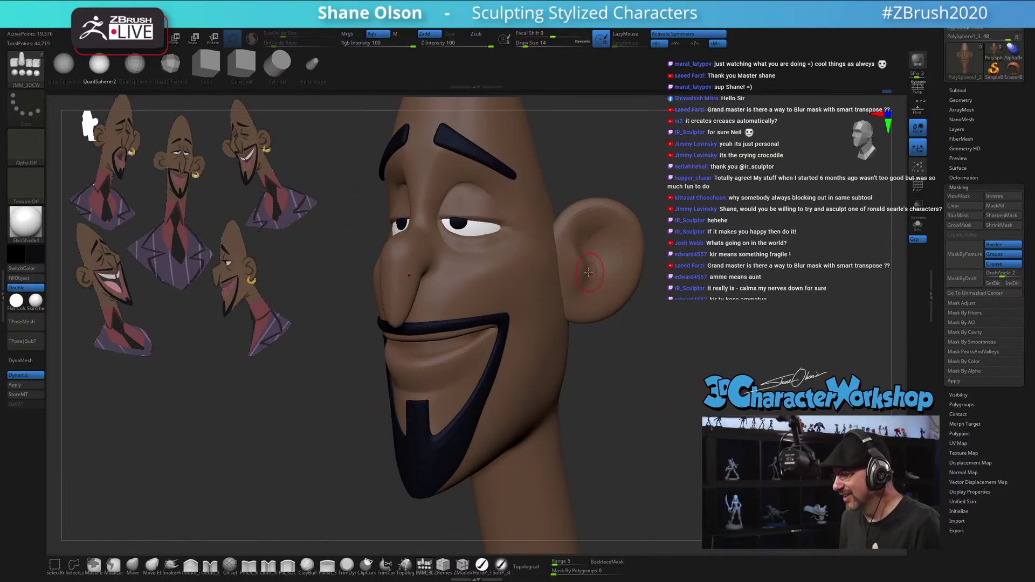
shift+drag(679, 344, 685, 344)
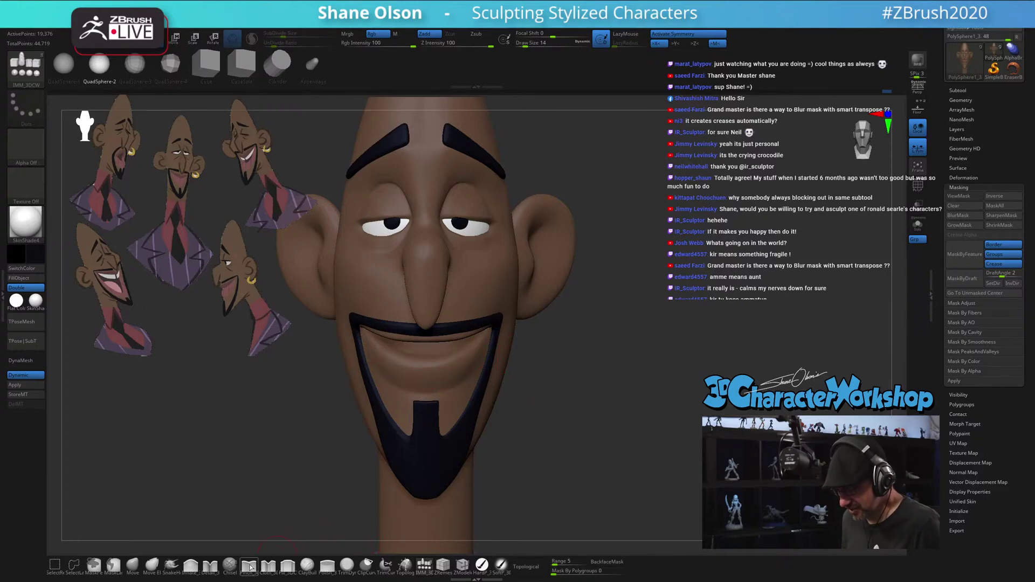
key(ctrl+a)
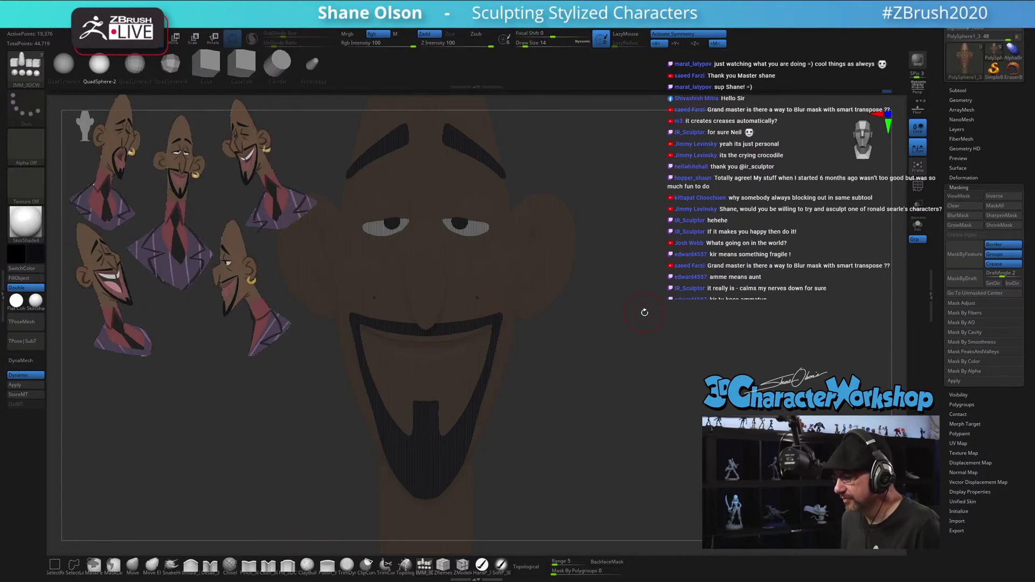
ctrl+click(645, 312)
drag(645, 313, 633, 316)
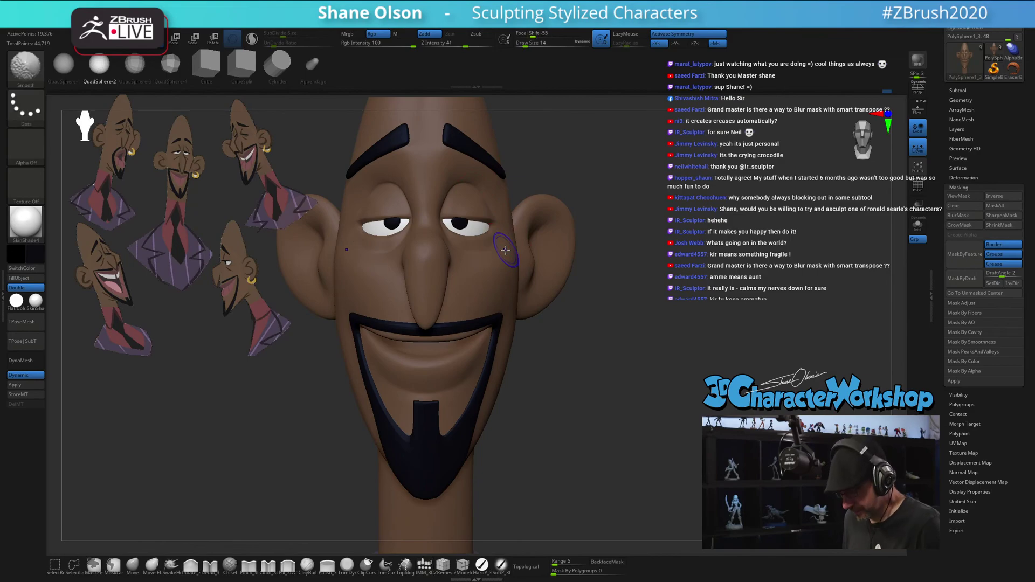
Make the IMM primitives brush ready and sample the pink tongue colour from the reference art as the active colour
click(424, 565)
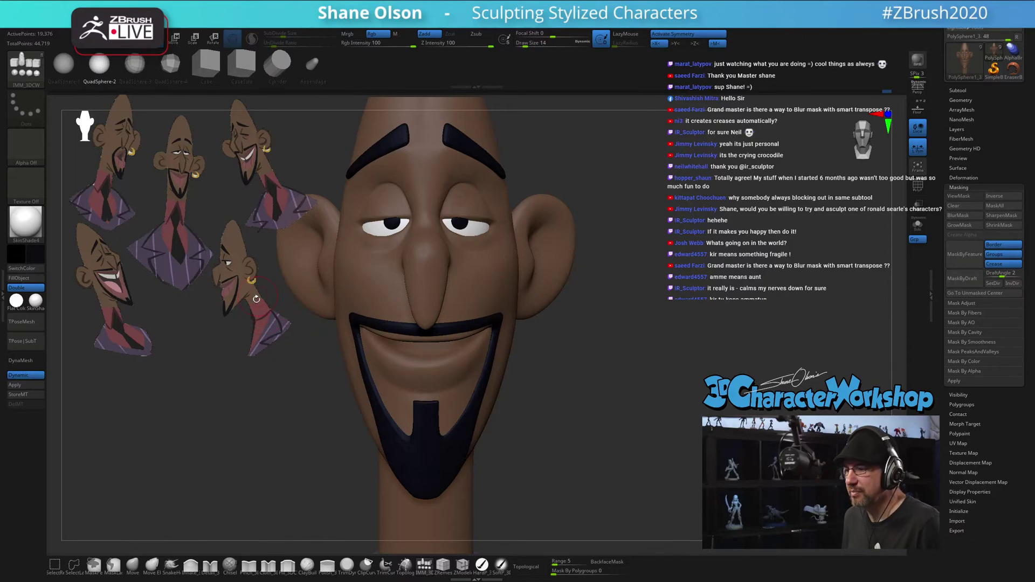
key(z)
key(c)
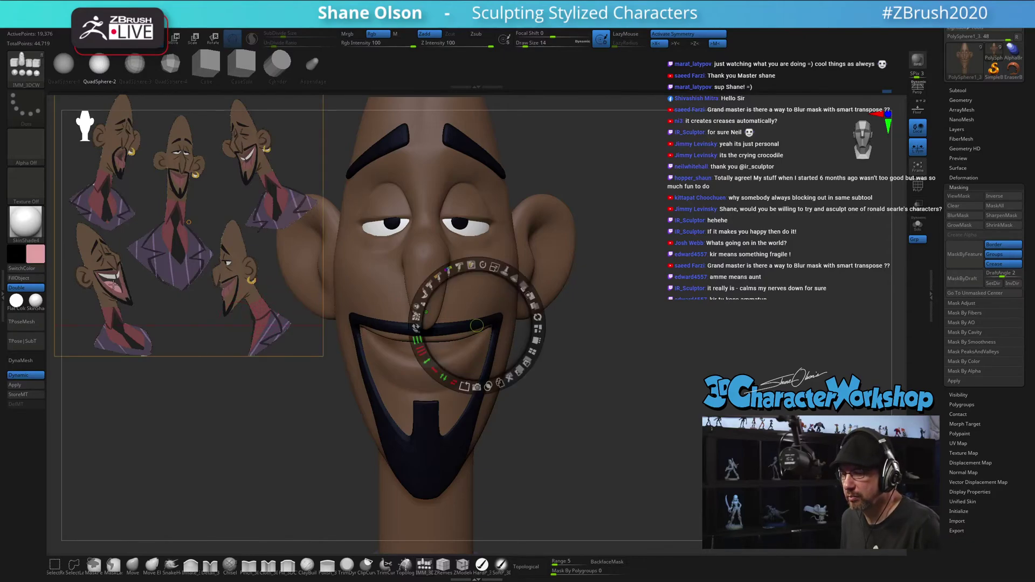
key(z)
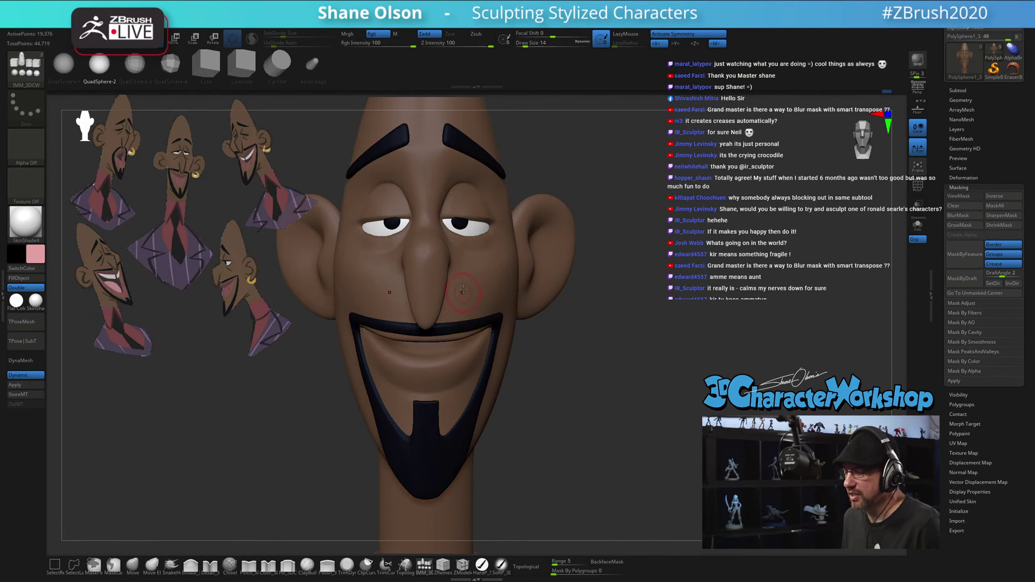
Try inserting a small pink sphere at the centre of the mouth as a tongue, and undo it
drag(508, 255, 525, 385)
key(ctrl+z)
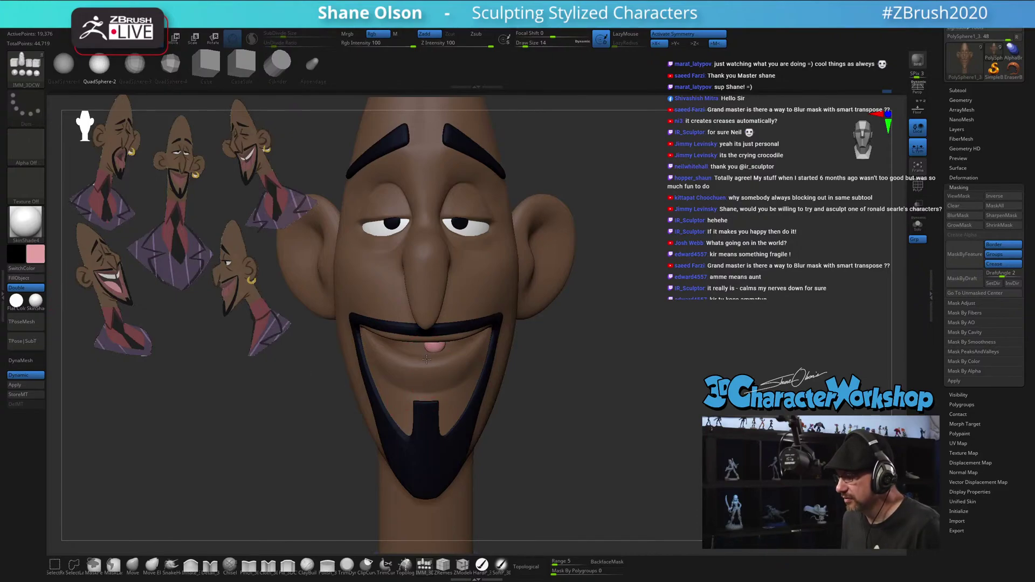
drag(427, 359, 428, 353)
key(ctrl+z)
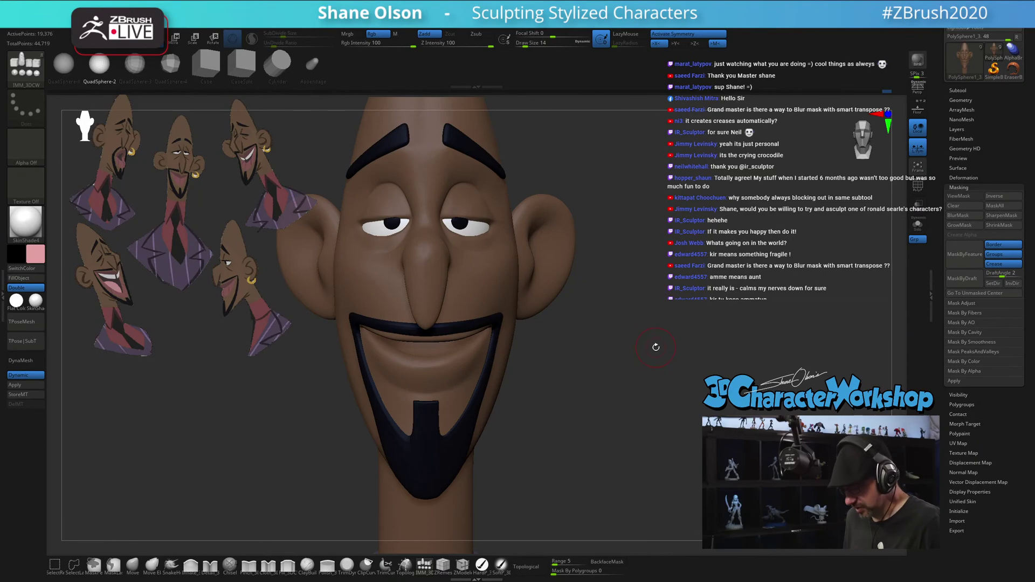
Insert a pink QuadSphere-2 at the centre of the mouth, under the upper lip, as the tongue
key(w)
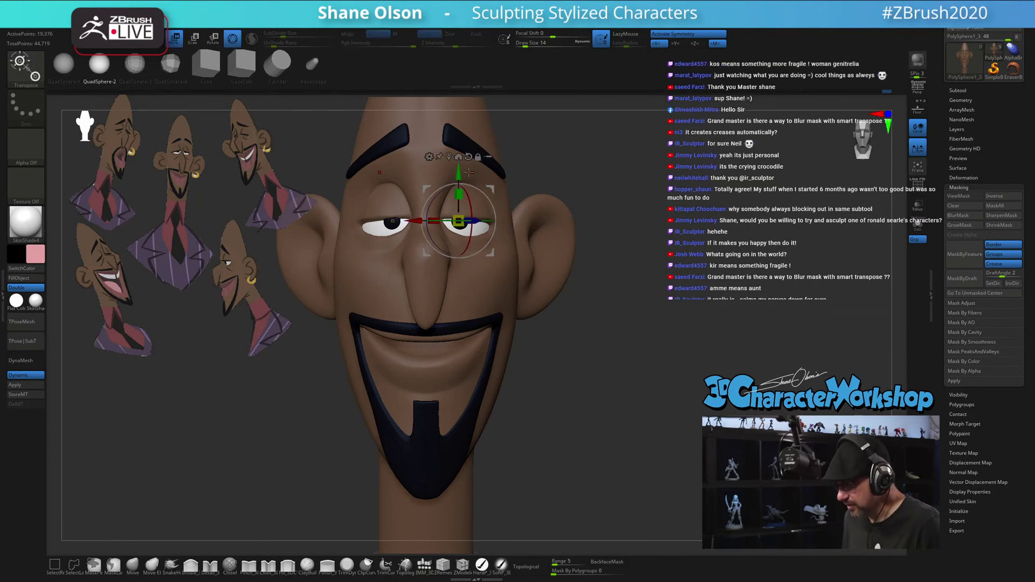
click(621, 326)
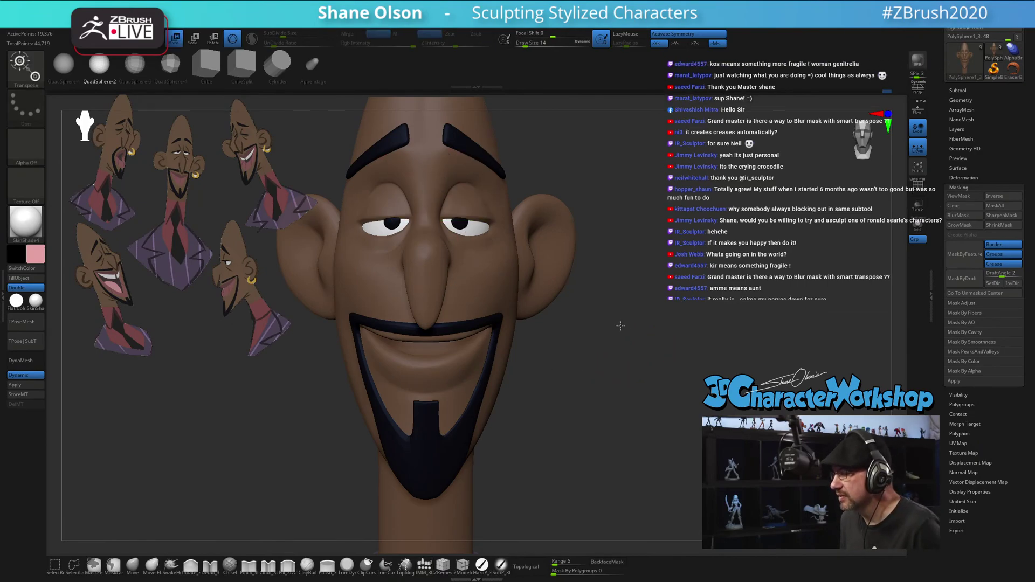
alt+drag(627, 332, 628, 157)
alt+drag(658, 305, 655, 272)
key(q)
key(shift)
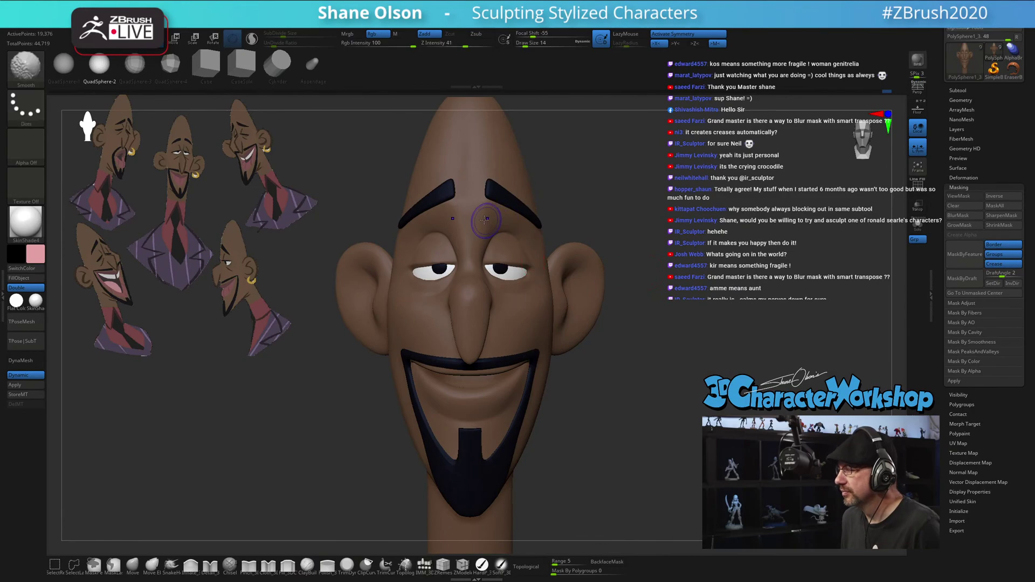
alt+drag(643, 205, 649, 218)
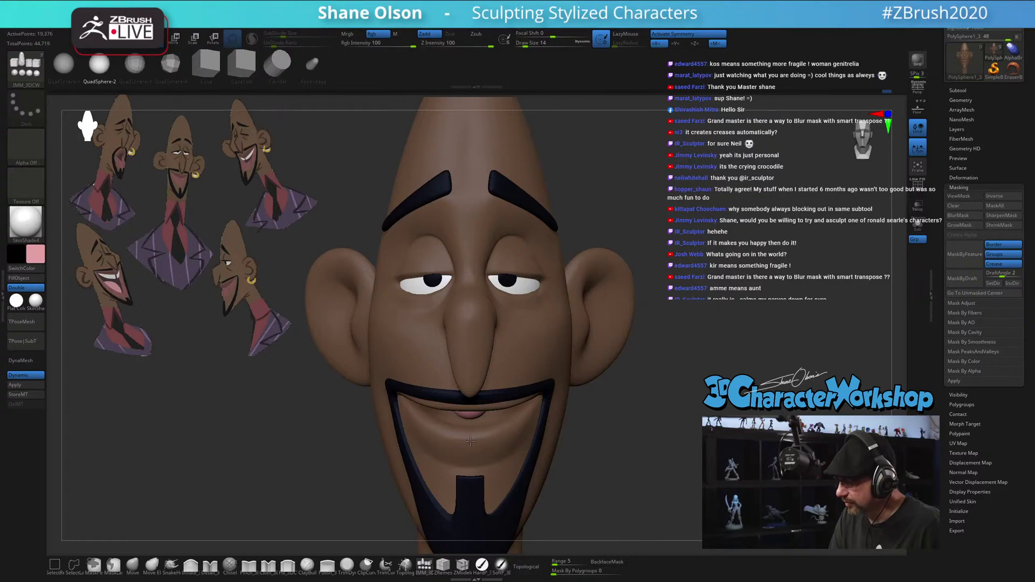
click(472, 465)
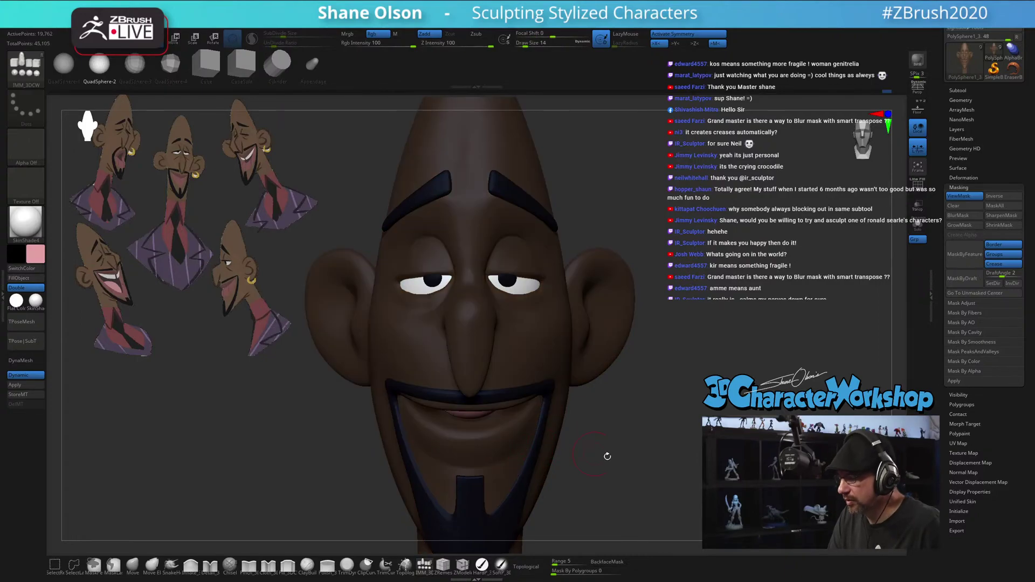
Split the unmasked tongue sphere off into its own subtool, make it active and switch to the Move gizmo
drag(607, 456, 477, 453)
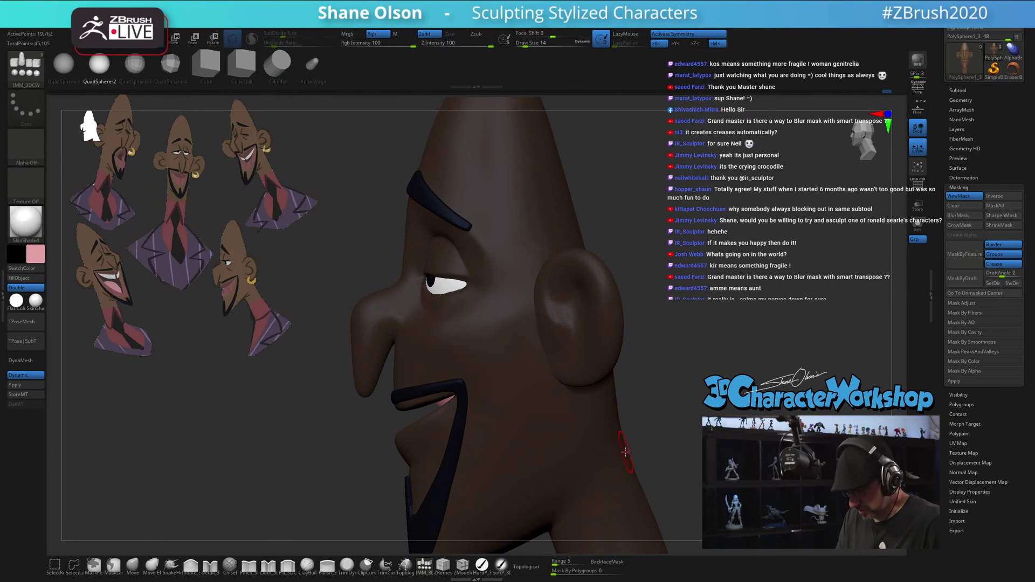
key(n)
click(624, 403)
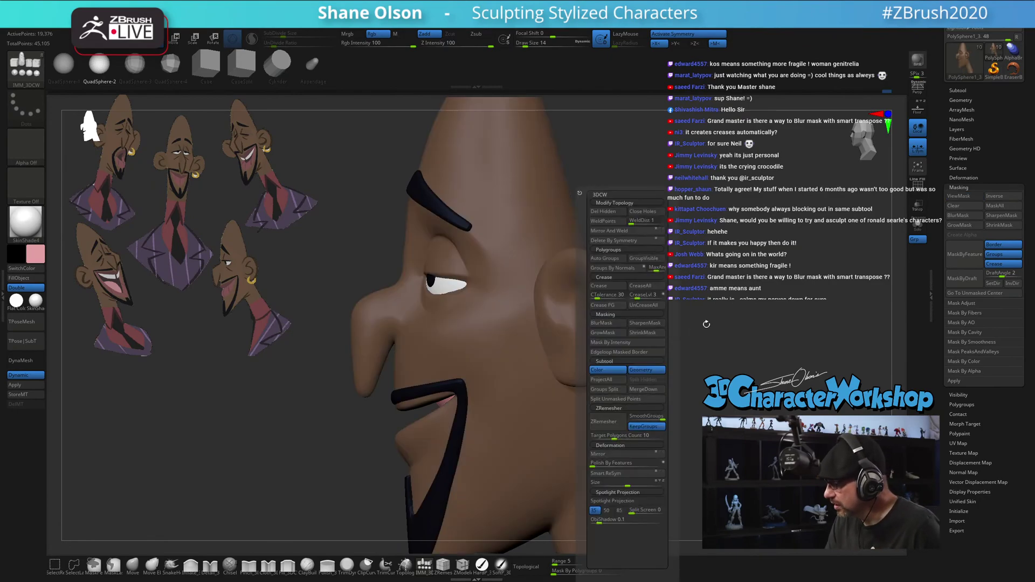
key(Down)
key(w)
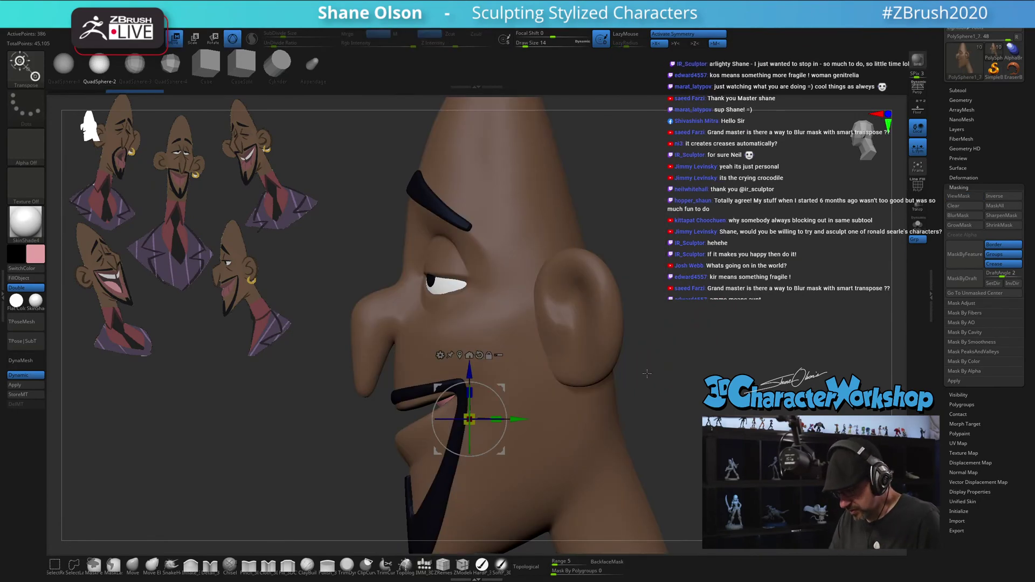
Flatten the tongue into a thin disc and tilt it so it slopes upward toward the back of the mouth
drag(470, 393, 473, 434)
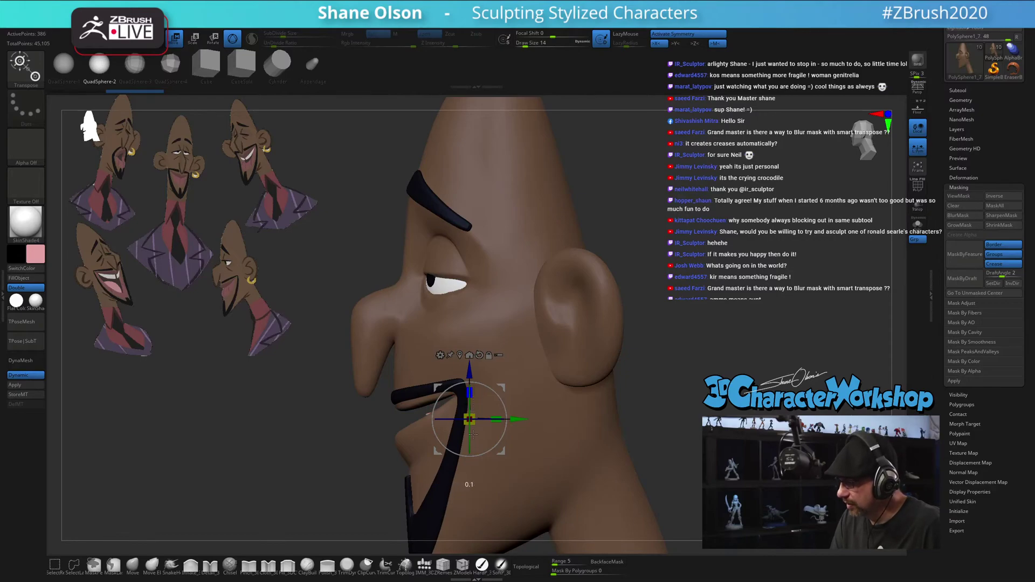
drag(502, 402, 487, 393)
right_drag(505, 416, 474, 410)
drag(471, 376, 470, 374)
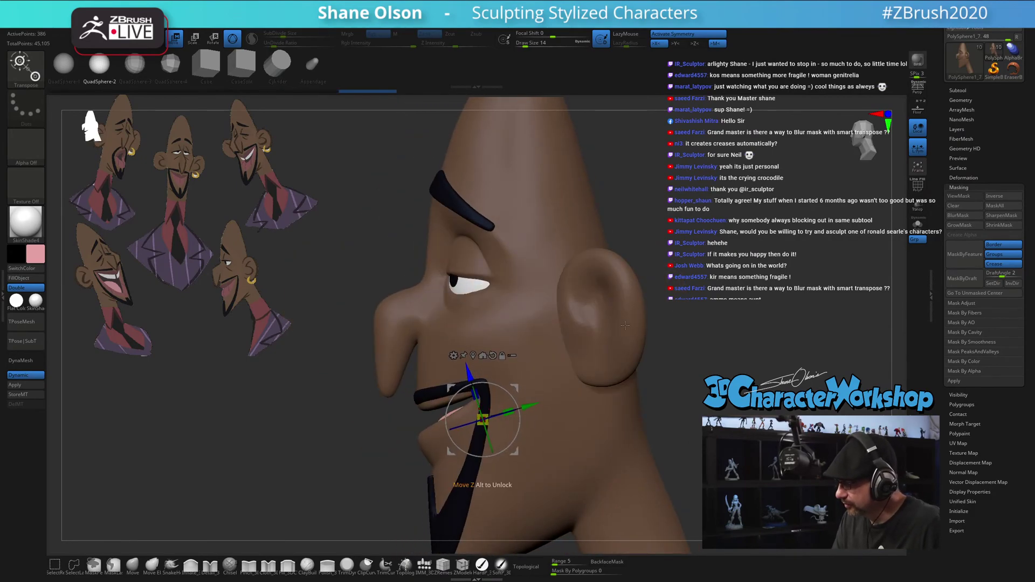
Turn on transparency for the other subtools, lengthen the tongue toward the throat and widen it slightly from the front
click(918, 205)
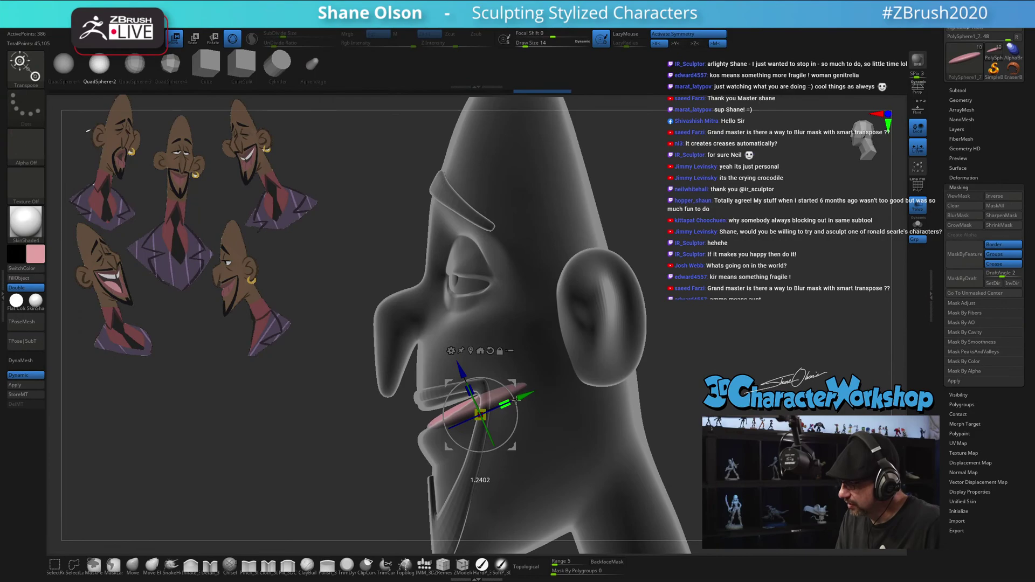
drag(516, 400, 514, 401)
right_drag(515, 401, 562, 429)
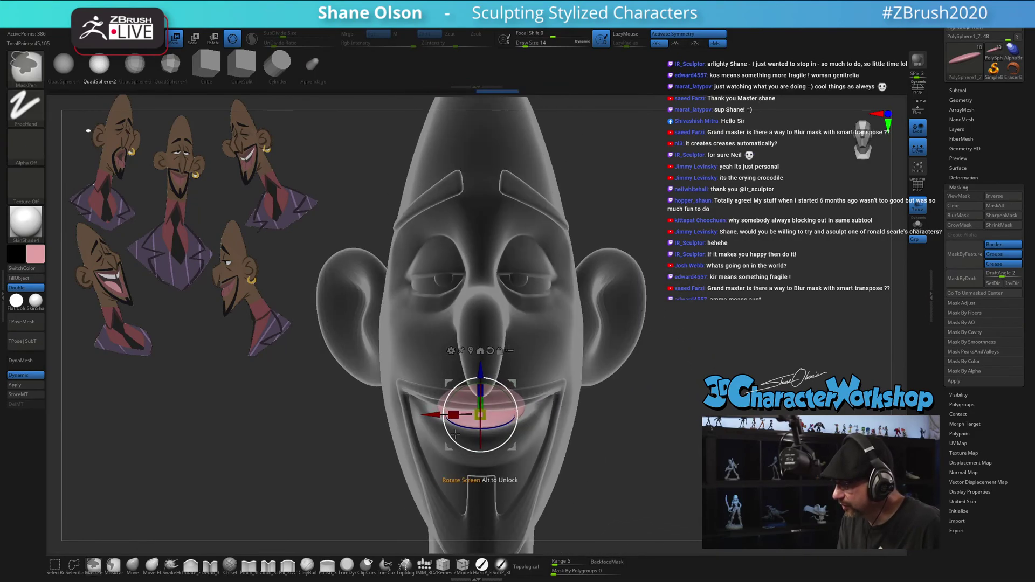
drag(451, 417, 445, 416)
Nudge the tongue along its length in side view, return to Draw mode and turn transparency off
right_drag(635, 409, 586, 411)
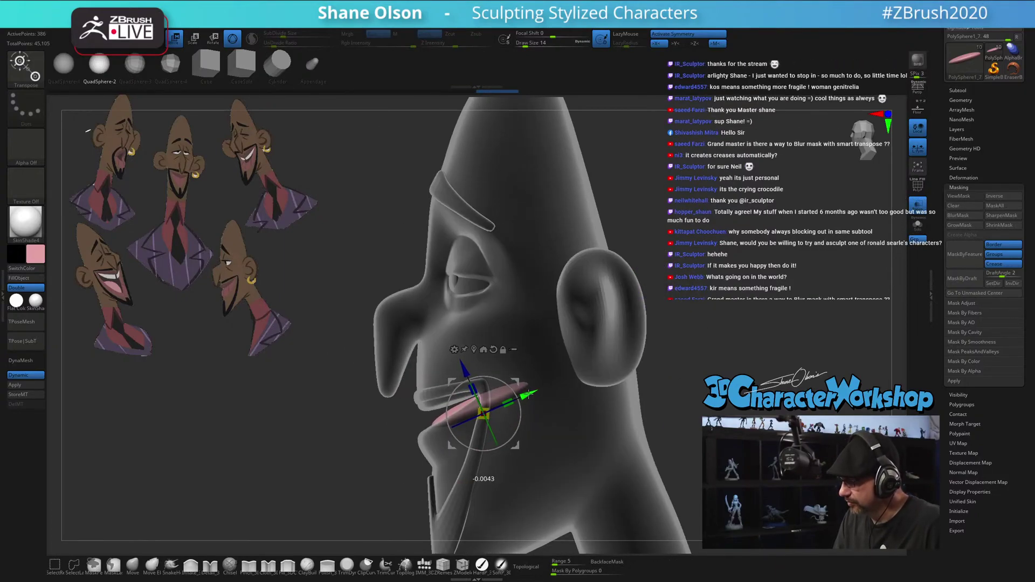
drag(528, 398, 534, 412)
drag(648, 394, 760, 396)
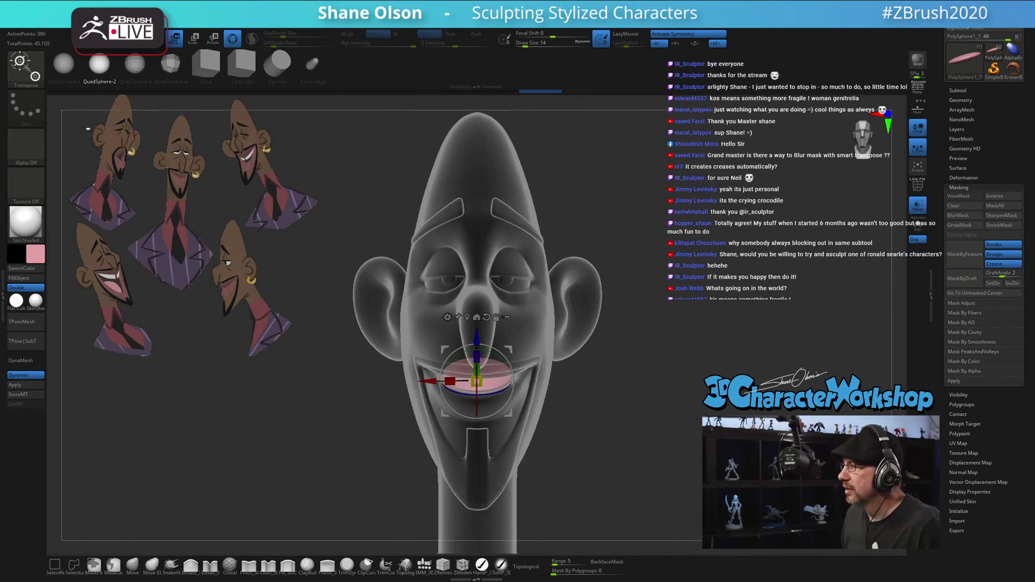
key(q)
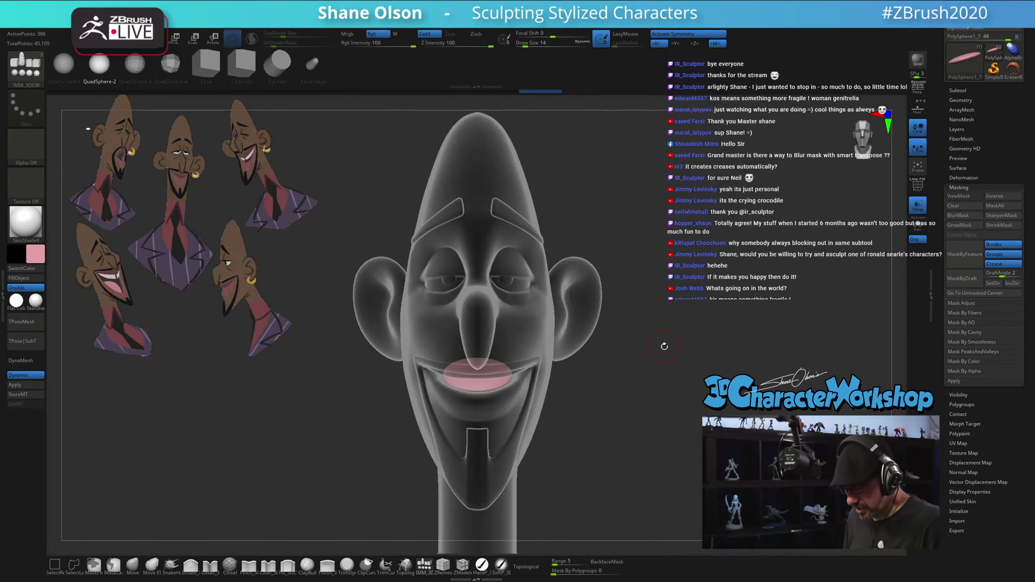
click(916, 215)
Isolate the tongue and stretch its back end further up and back using the Move brush at draw size 51
alt+drag(715, 313, 691, 372)
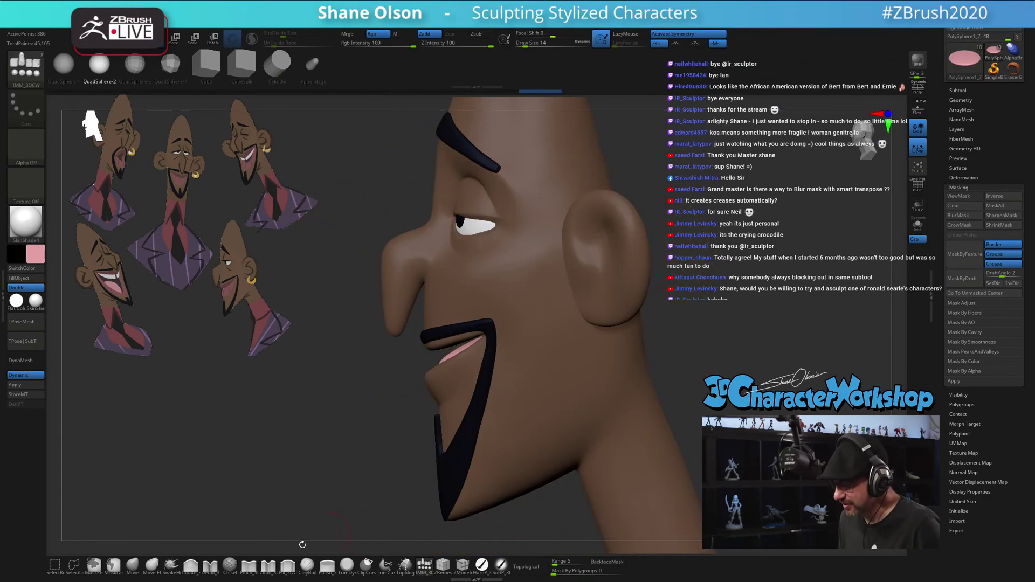
click(133, 567)
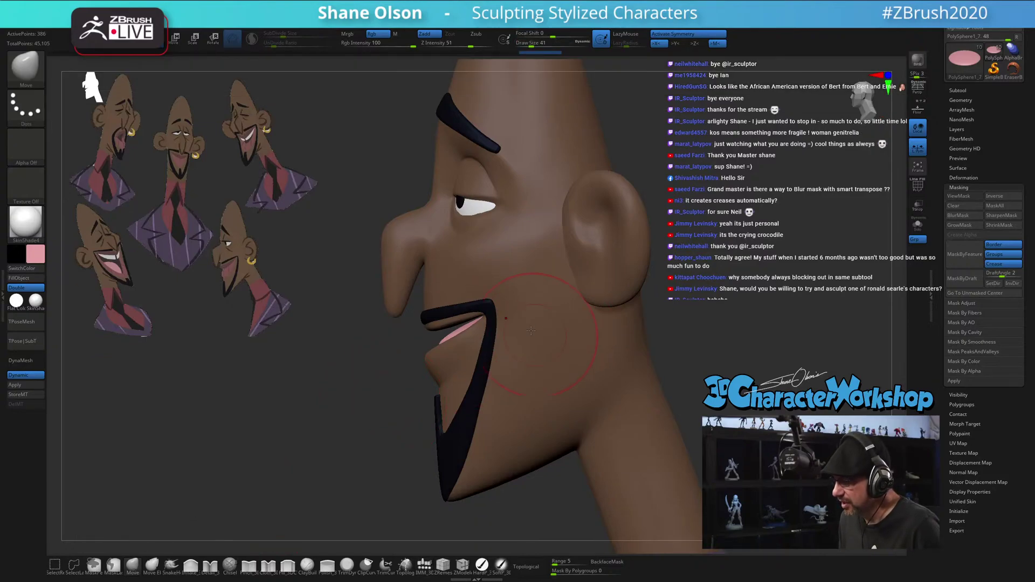
click(916, 230)
key(s)
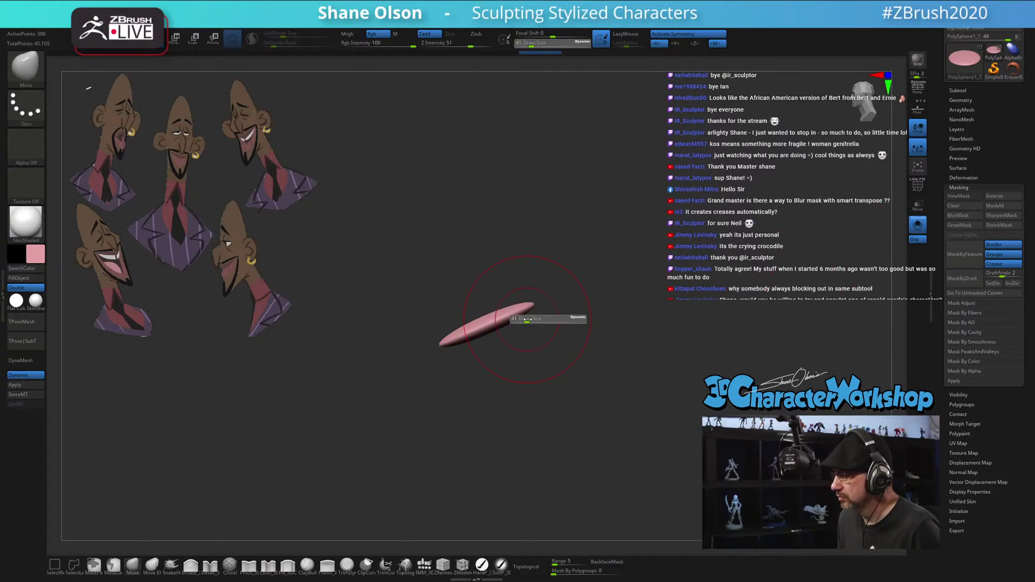
click(524, 318)
drag(552, 287, 565, 281)
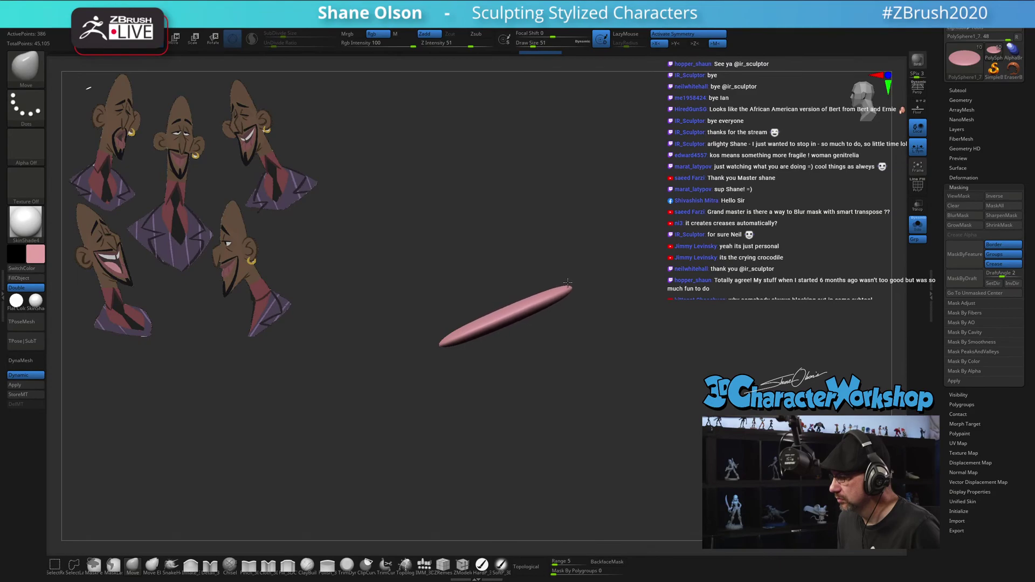
Bend the back end of the tongue downward into a gentle arch and show all subtools again
drag(592, 326, 655, 329)
drag(579, 313, 505, 298)
drag(577, 328, 582, 311)
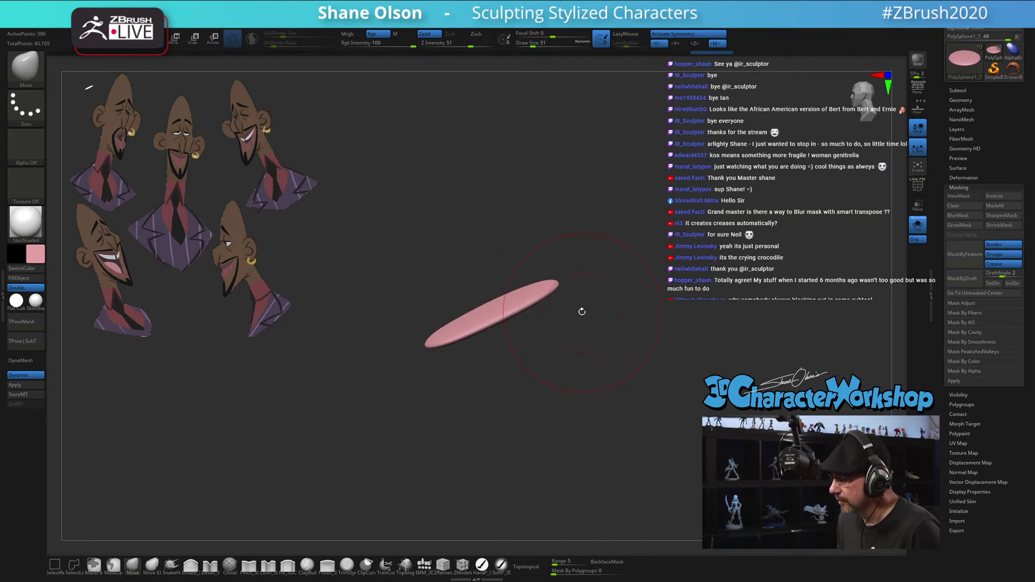
drag(555, 280, 565, 287)
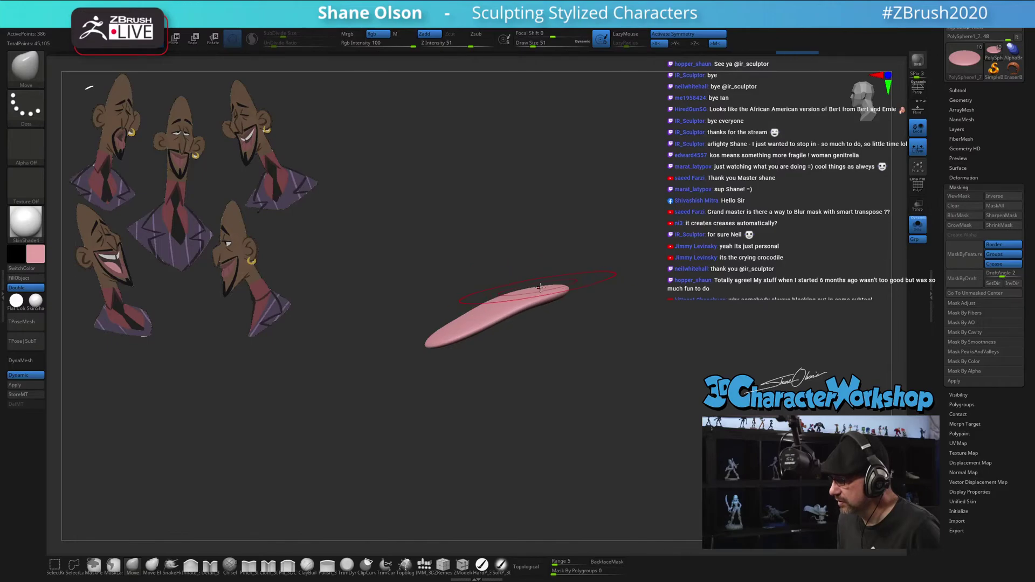
click(917, 227)
Examine the tongue and mouth from the front, three-quarter and low angles, with the draw size reduced to 31
mouse_move(647, 345)
mouse_down()
mouse_move(737, 341)
mouse_move(713, 334)
mouse_move(656, 365)
mouse_move(679, 344)
mouse_move(653, 347)
mouse_up()
drag(552, 362, 525, 359)
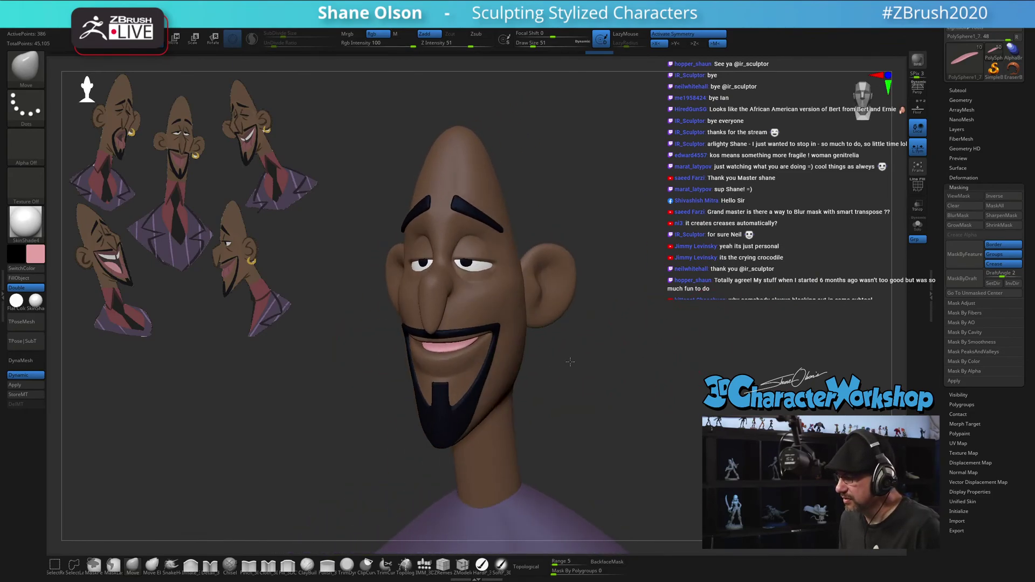
mouse_move(596, 365)
mouse_down()
mouse_move(621, 337)
mouse_move(632, 344)
mouse_move(617, 335)
mouse_move(640, 296)
mouse_move(627, 325)
mouse_up()
key(s)
key(s)
key(s)
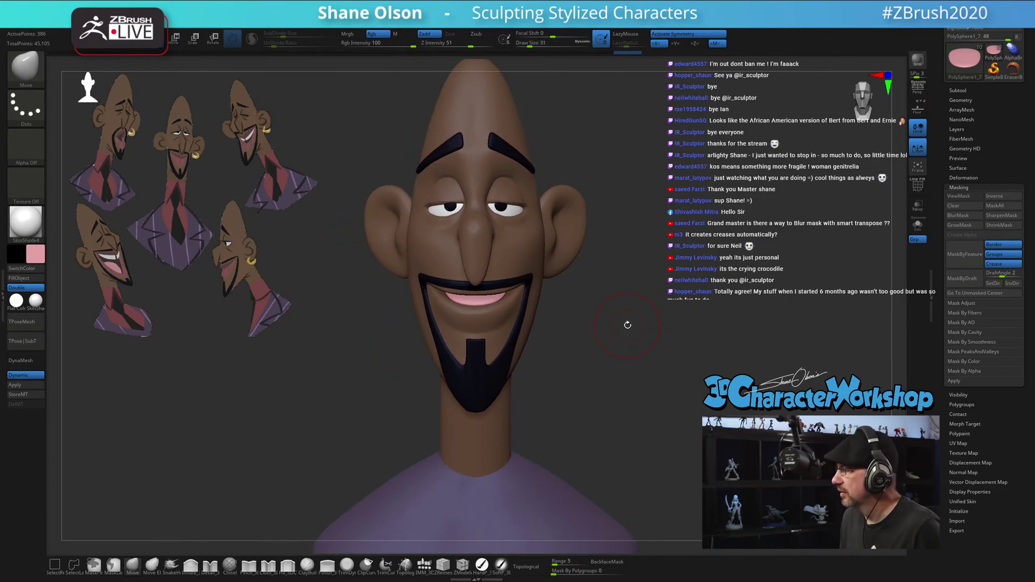
drag(643, 393, 663, 356)
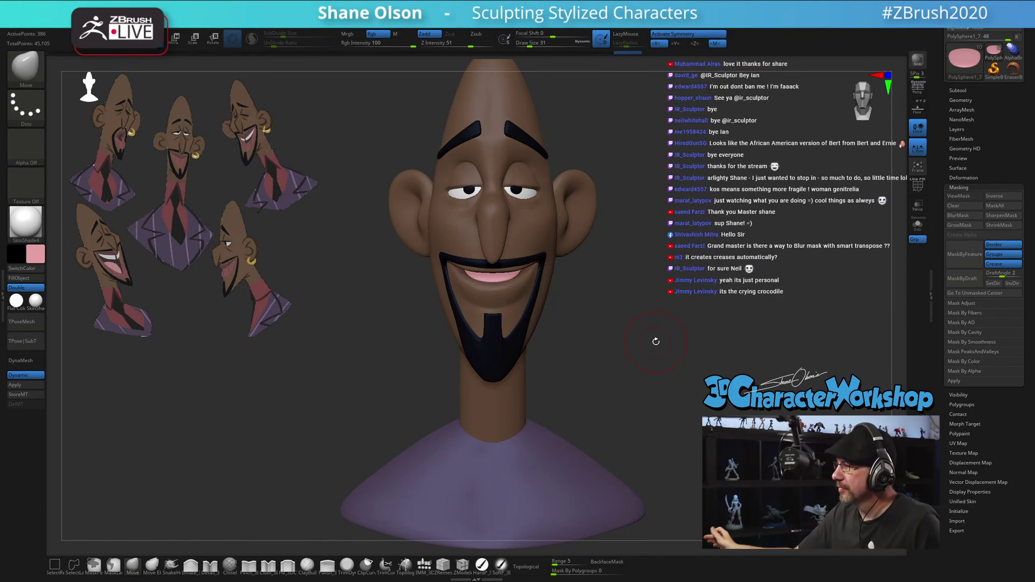
mouse_move(652, 413)
shift+mouse_down()
mouse_move(656, 379)
mouse_move(633, 428)
mouse_move(636, 410)
mouse_move(625, 413)
mouse_move(640, 407)
mouse_move(646, 354)
shift+mouse_up()
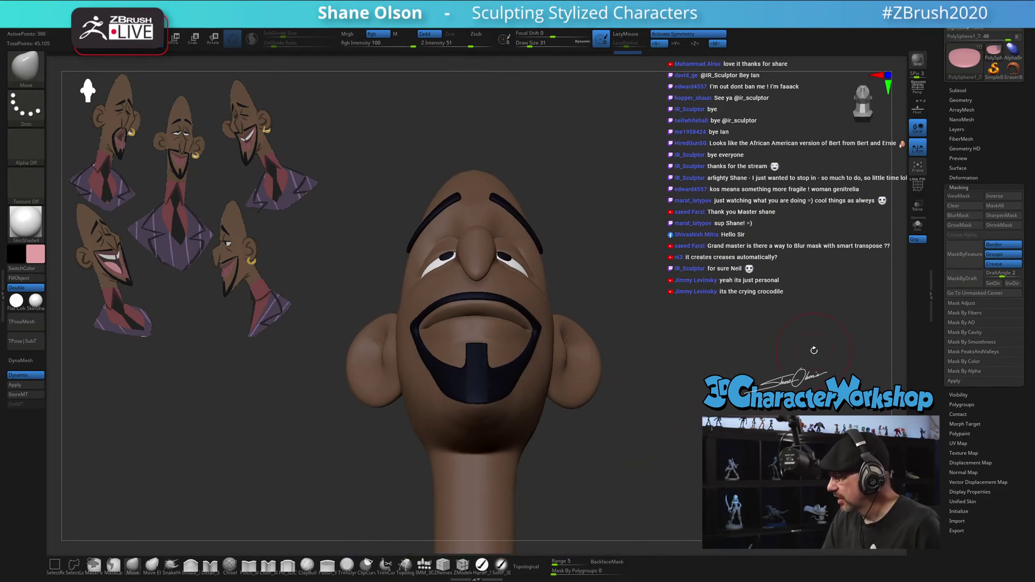
drag(558, 421, 560, 465)
Insert a white cylinder from the IMM primitives brush at the centre of the mouth as a tooth
click(424, 565)
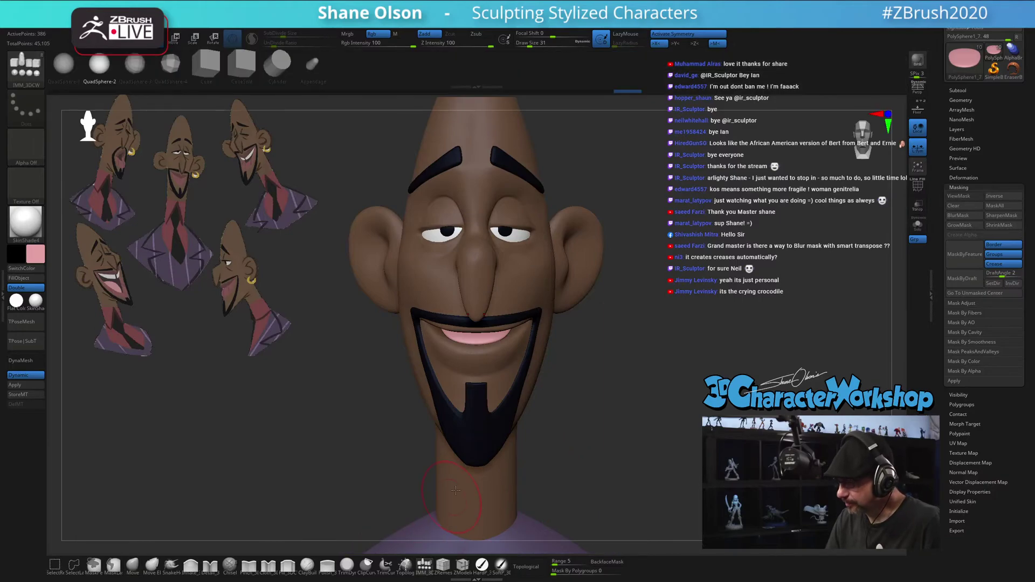
click(277, 63)
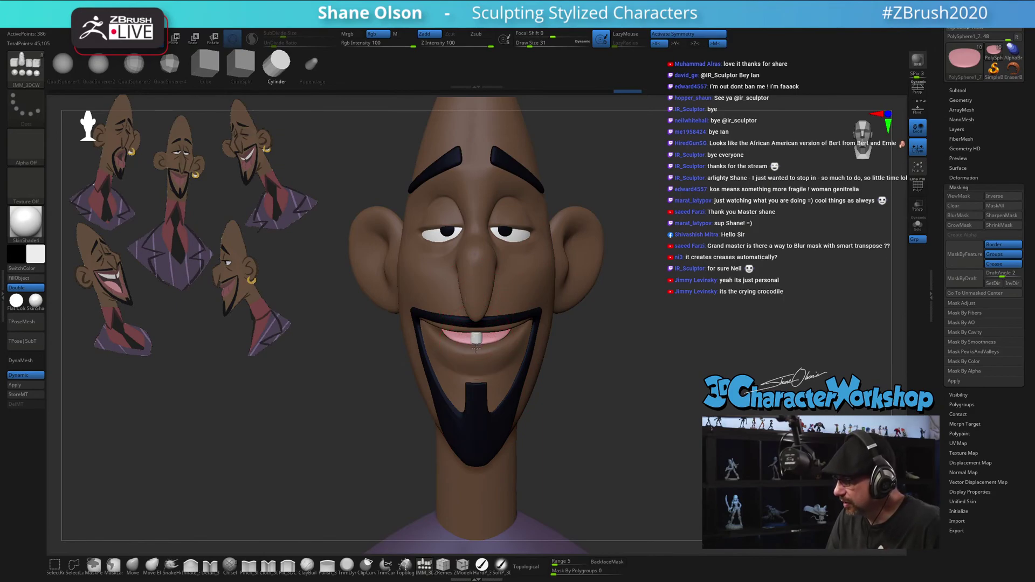
drag(476, 347, 473, 391)
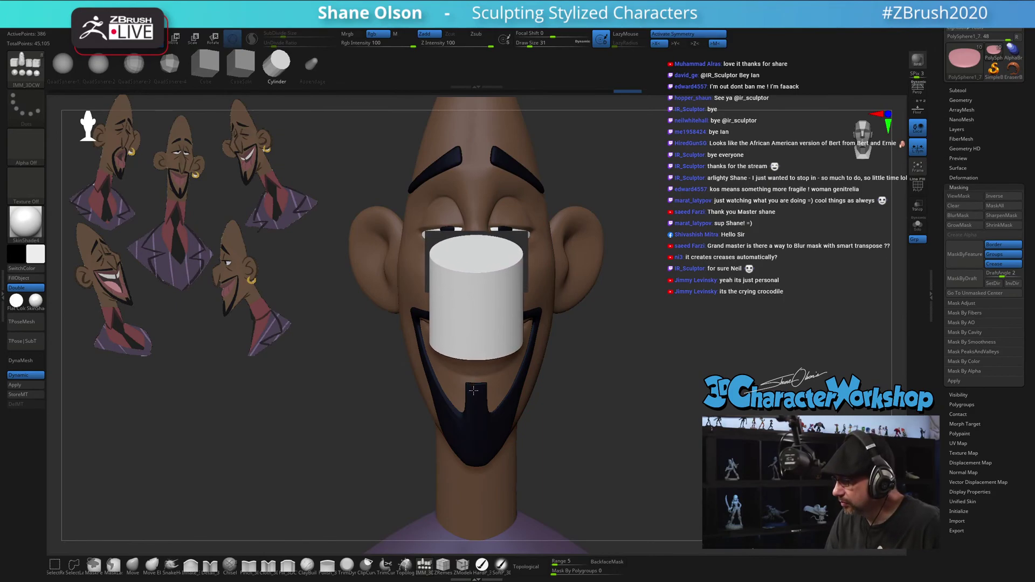
Isolate the mouth-piece subtool and split its unmasked cylinder off into a separate subtool
drag(628, 438, 663, 420)
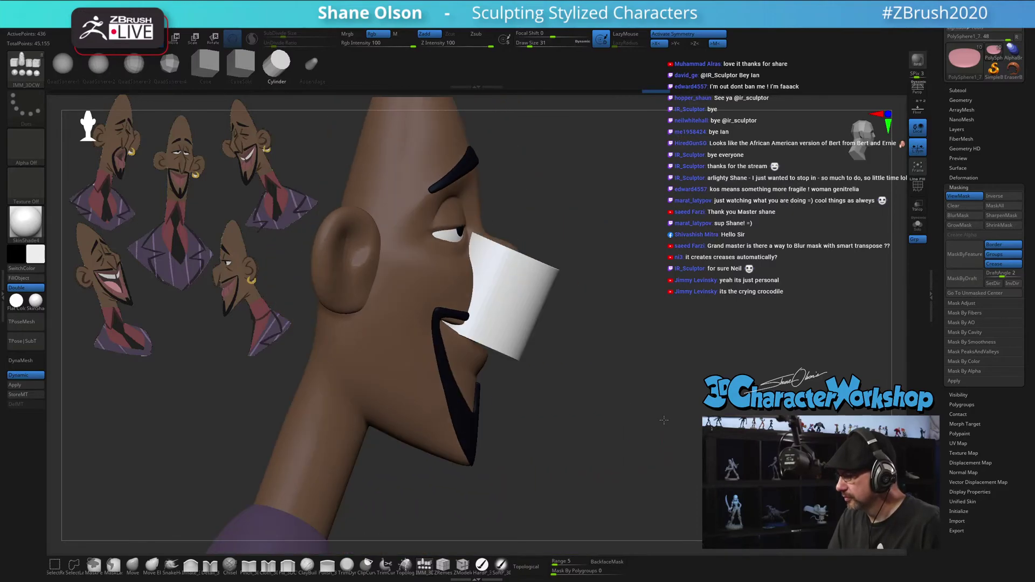
click(917, 223)
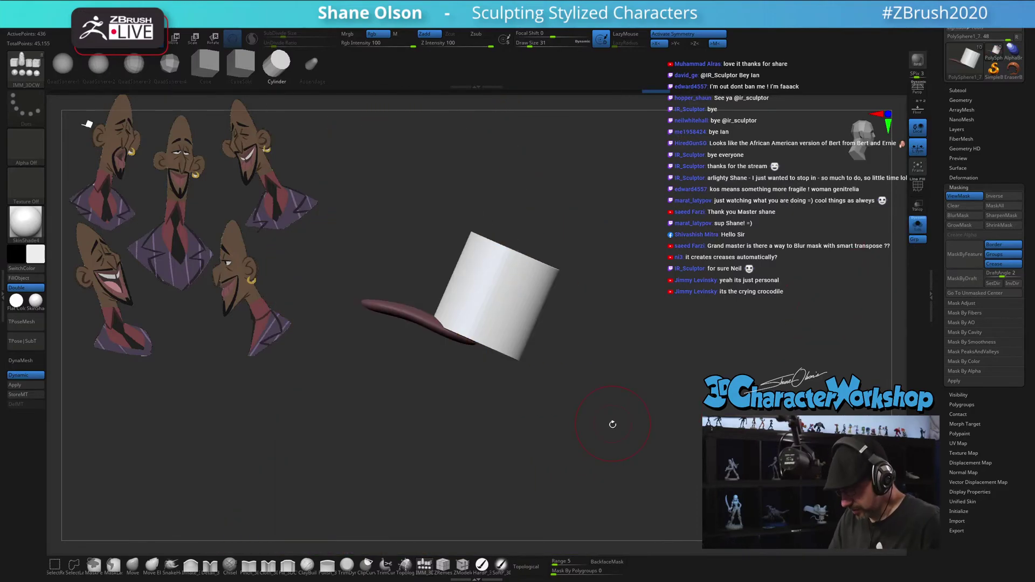
key(space)
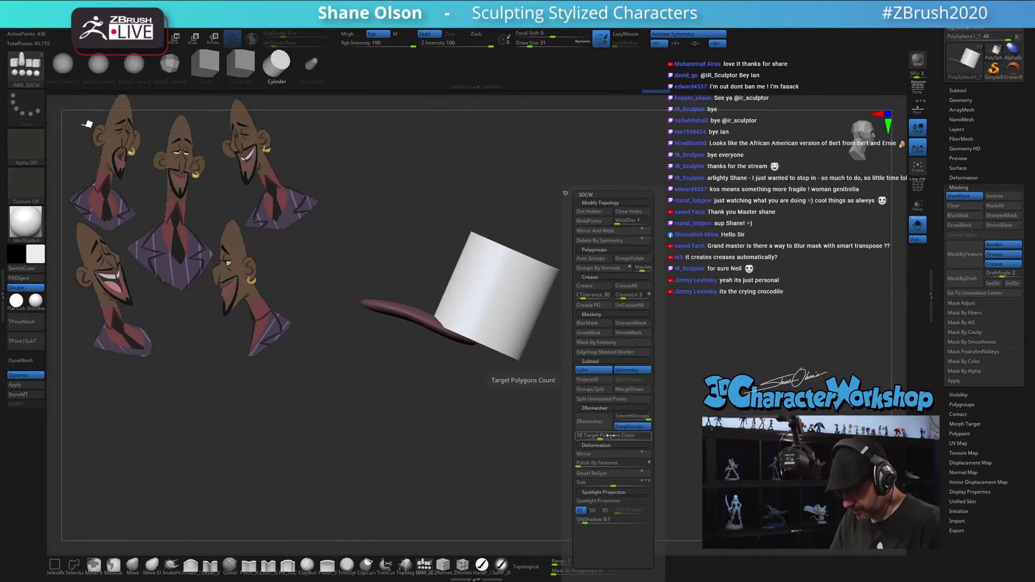
click(608, 401)
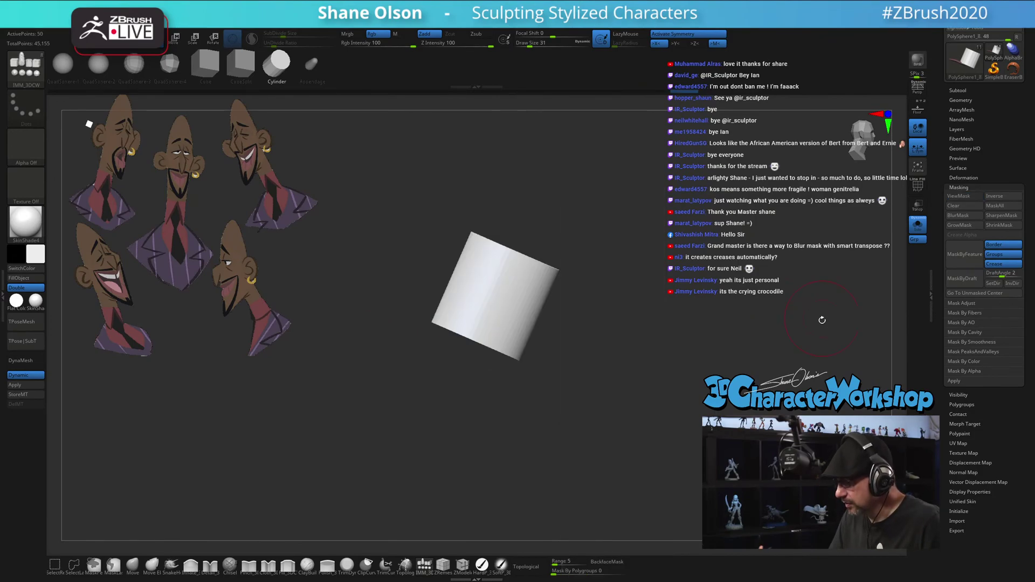
Turn on the polygon wireframe display and flatten the cylinder along its axis into a thin disc
key(shift)
key(shift+f)
ctrl+right_drag(600, 404, 594, 418)
drag(688, 374, 666, 385)
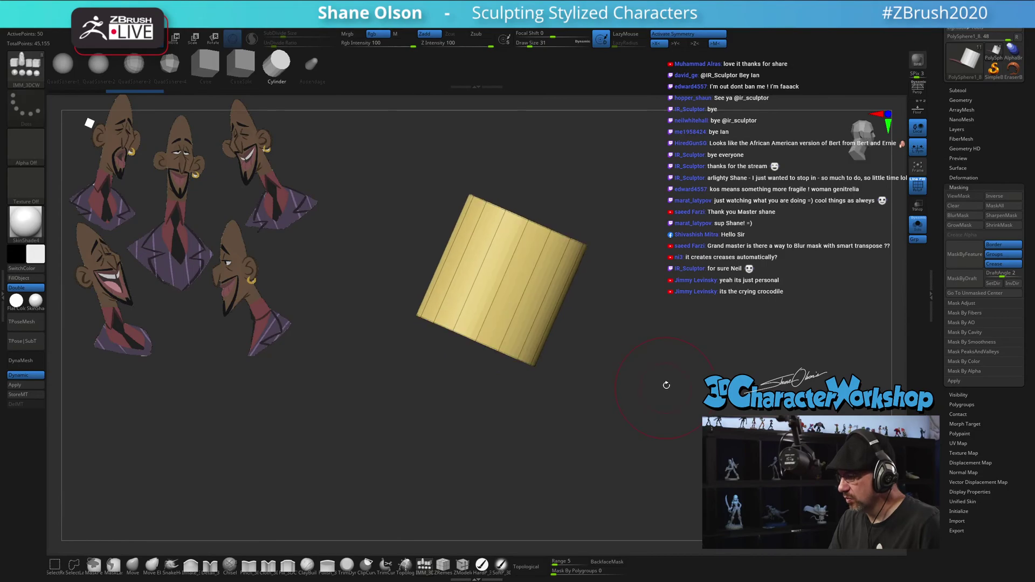
key(w)
drag(487, 316, 463, 384)
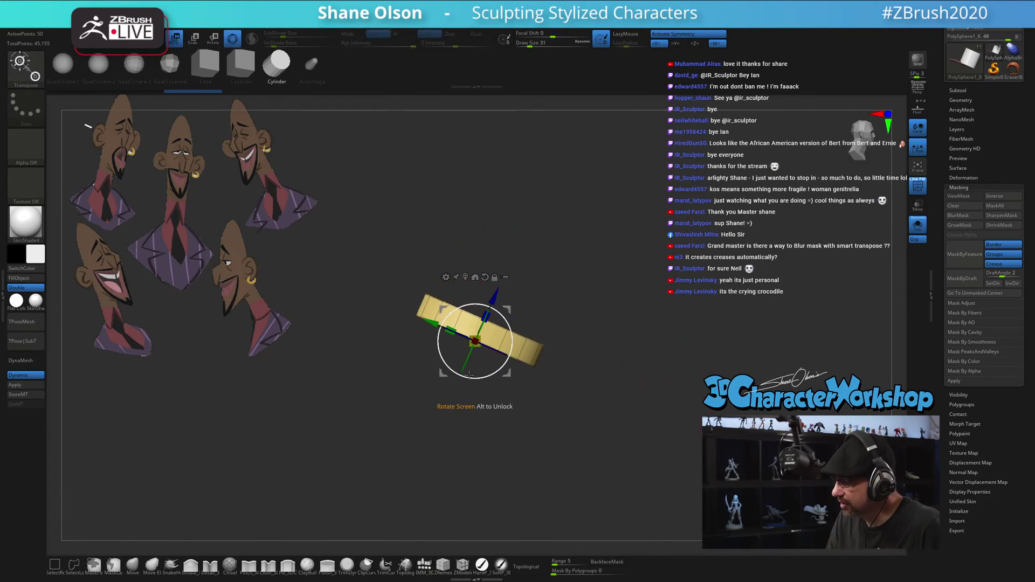
Assign polygroups to the disc by surface normals so the caps and side wall are separate groups
drag(547, 411, 588, 425)
key(space)
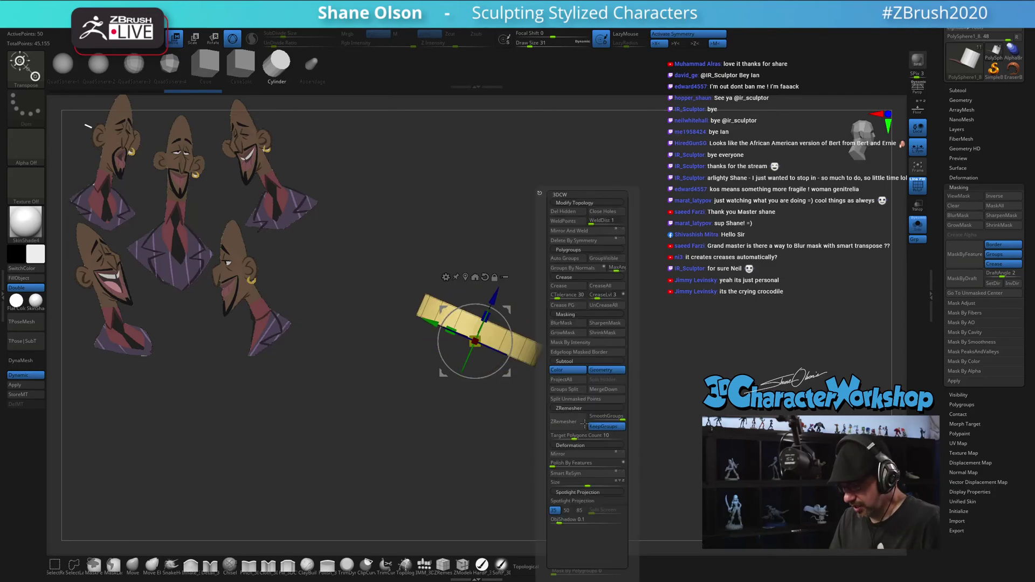
click(576, 271)
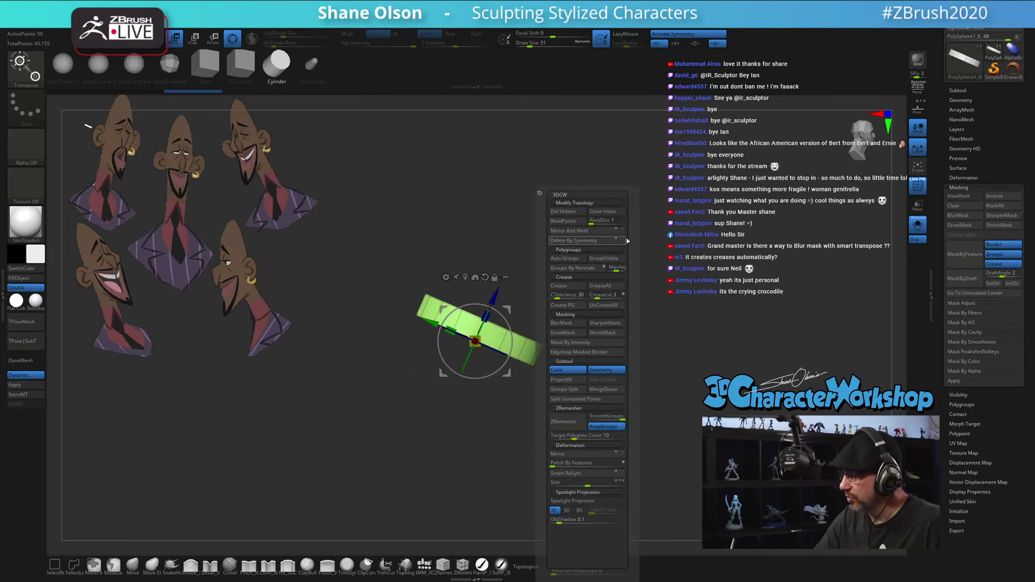
Hide both cap polygroups of the disc and delete the hidden geometry, leaving only the outer ring
drag(641, 372, 648, 398)
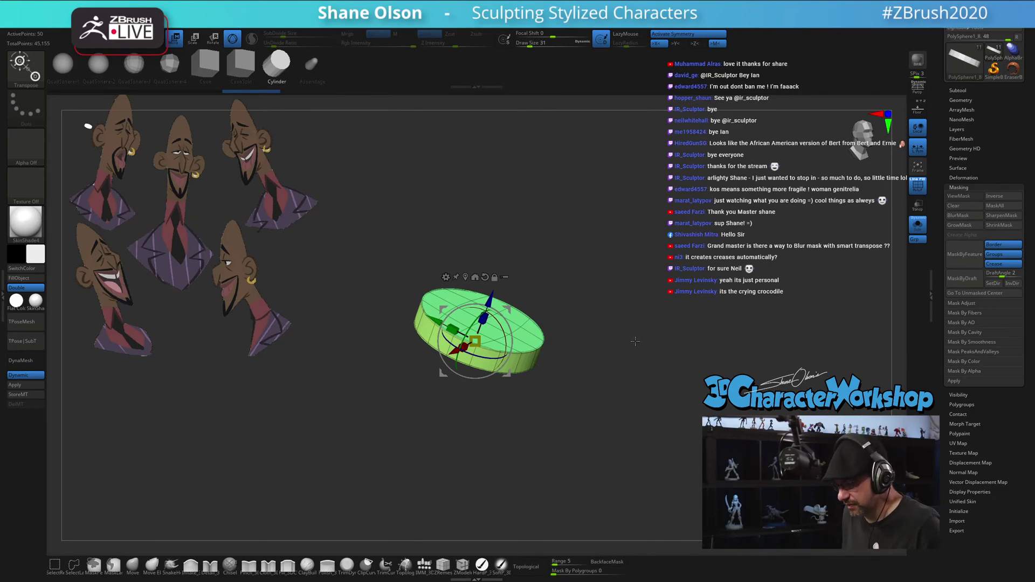
mouse_move(594, 293)
alt+mouse_down()
mouse_move(640, 326)
mouse_move(647, 292)
mouse_move(642, 344)
mouse_move(661, 287)
mouse_move(658, 318)
mouse_move(628, 363)
alt+mouse_up()
key(q)
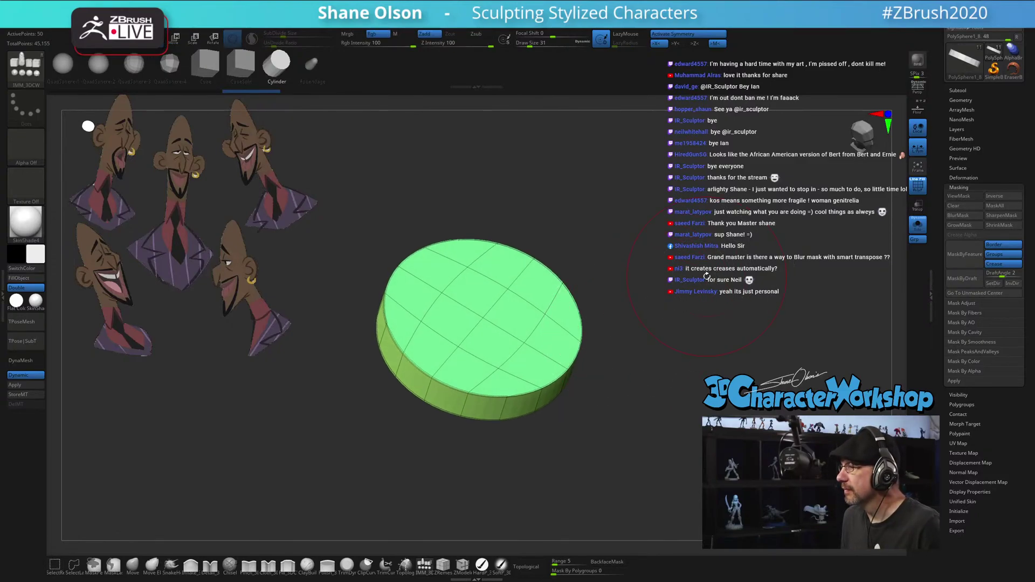
ctrl+shift+click(484, 318)
ctrl+shift+click(484, 318)
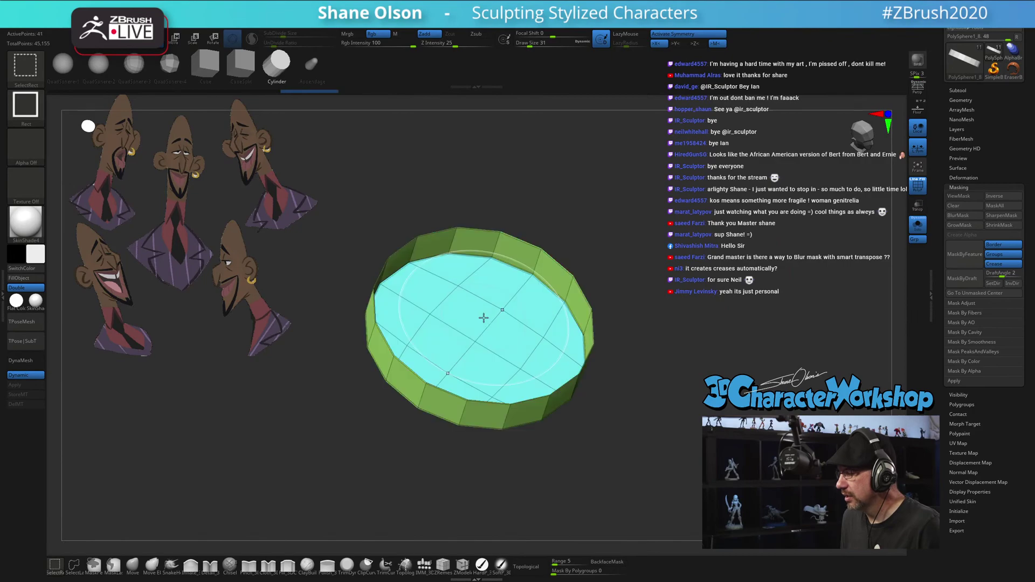
ctrl+shift+click(474, 346)
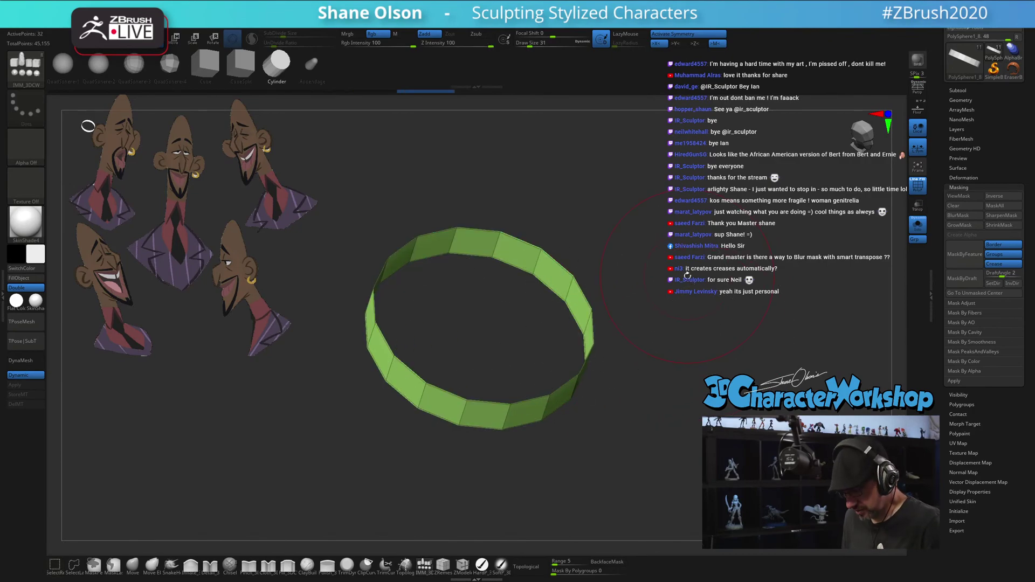
key(space)
click(667, 212)
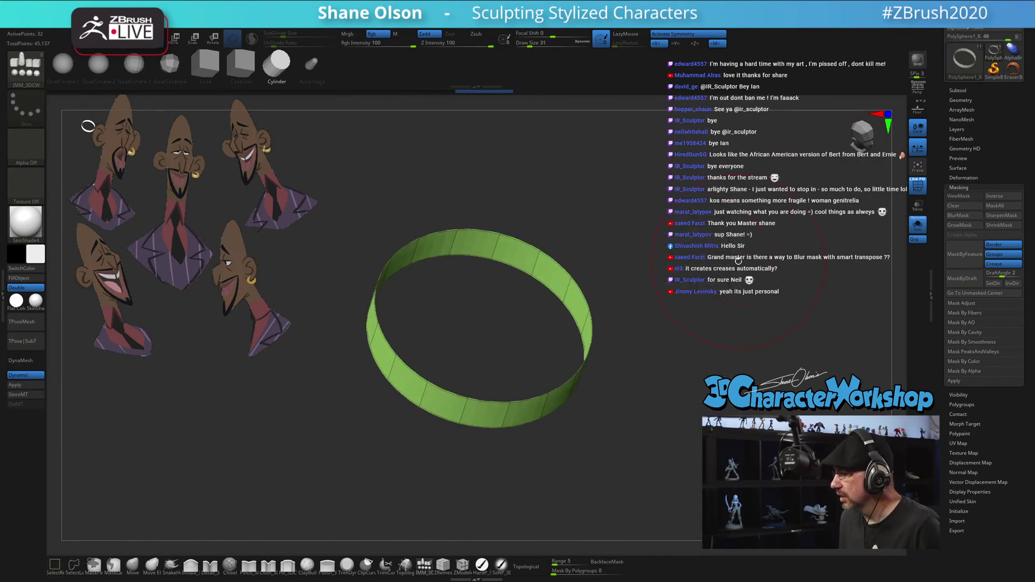
Hide the back half of the ring with a lasso selection and delete the hidden geometry
drag(738, 261, 698, 265)
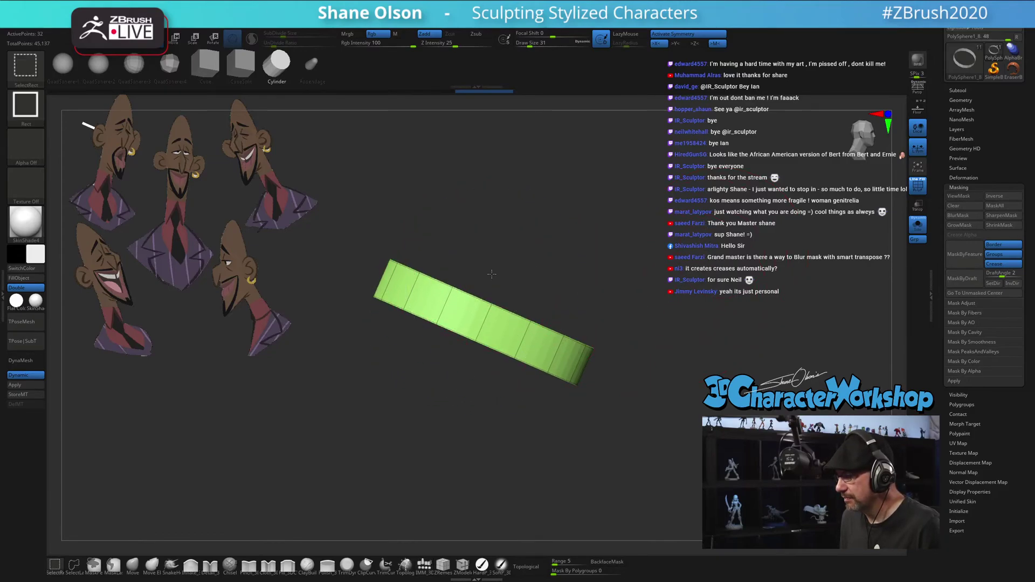
ctrl+shift+drag(491, 274, 336, 241)
ctrl+shift+click(348, 189)
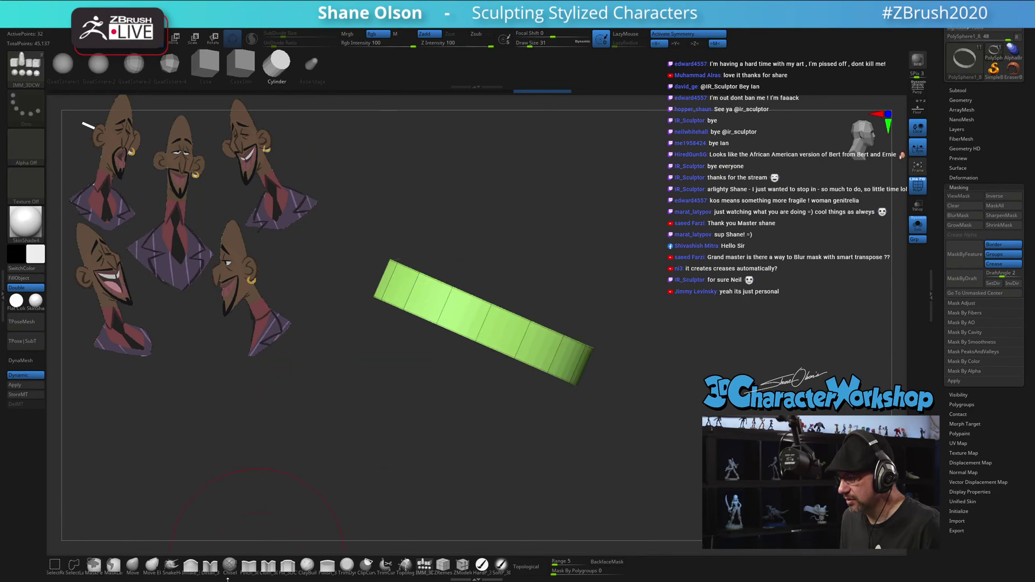
click(74, 564)
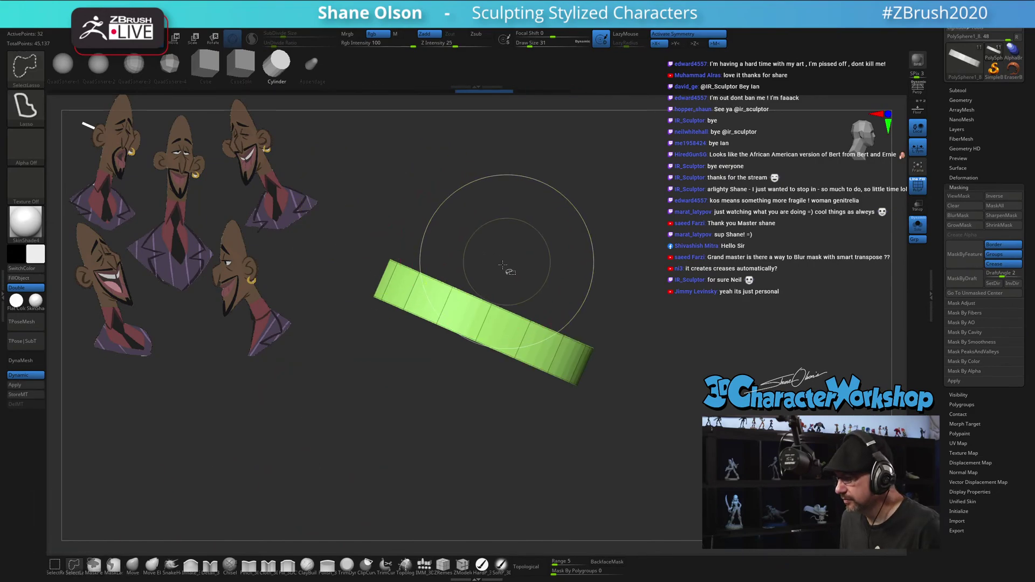
mouse_move(487, 266)
ctrl+alt+shift+mouse_down()
mouse_move(337, 363)
mouse_move(431, 384)
ctrl+alt+shift+mouse_up()
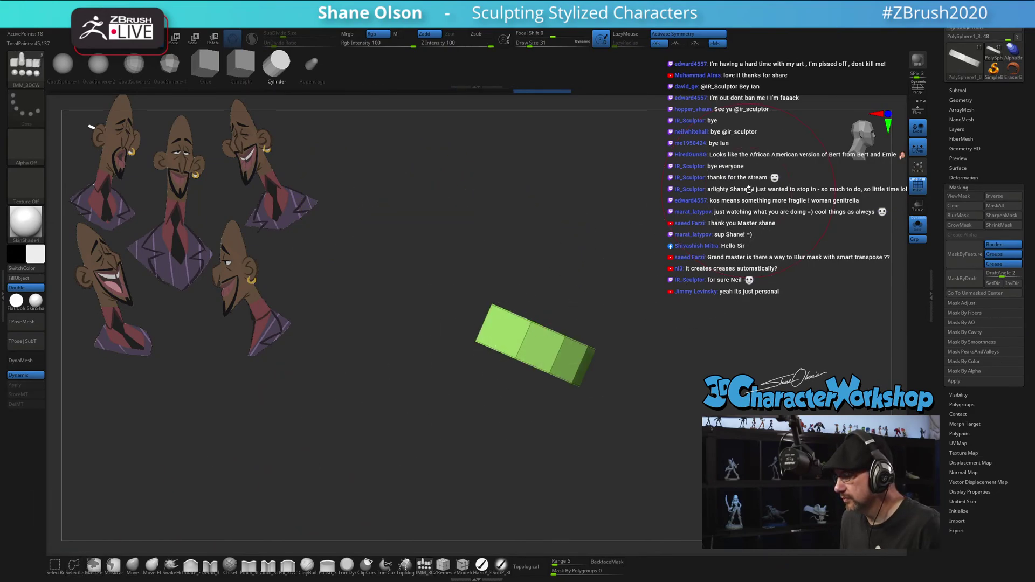
key(space)
click(717, 213)
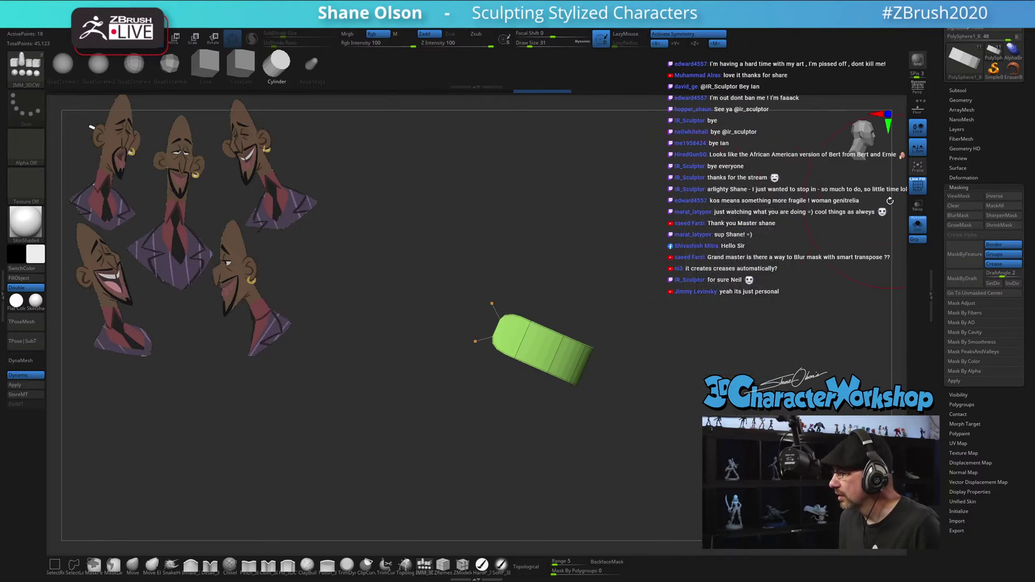
Turn off dynamic subdivision on the curved strip and show the rest of the head again
key(shift)
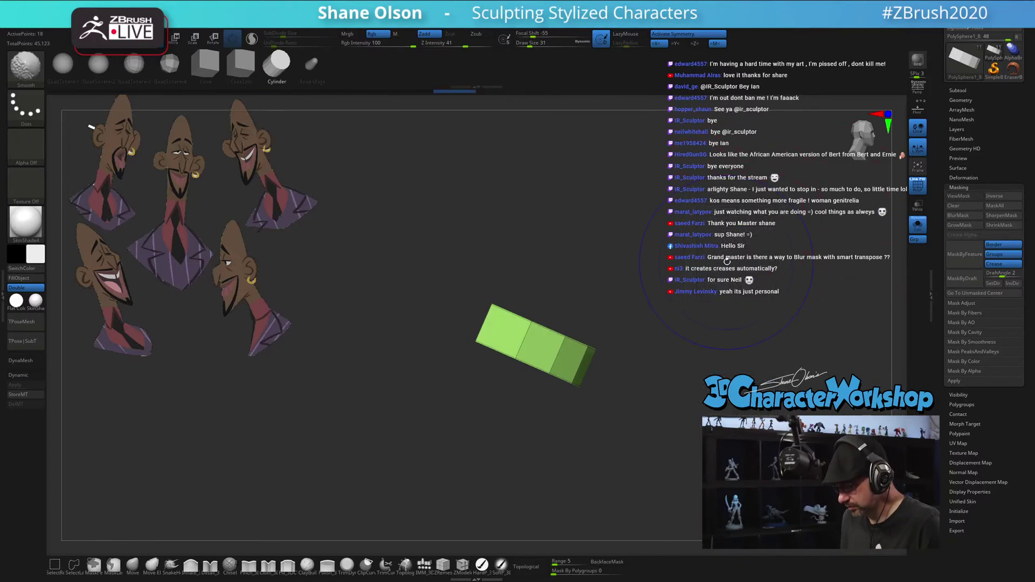
ctrl+shift+click(738, 294)
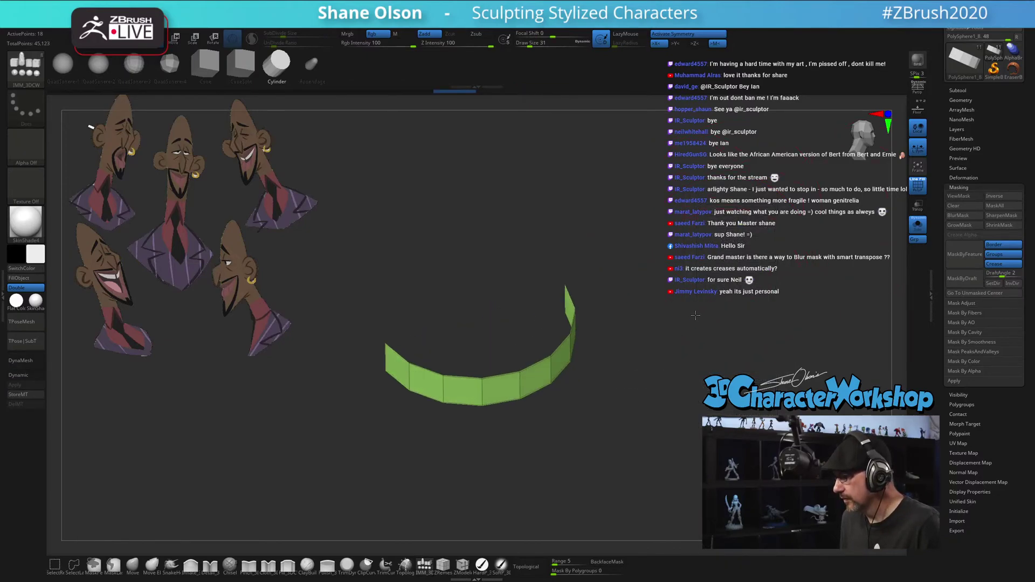
click(924, 230)
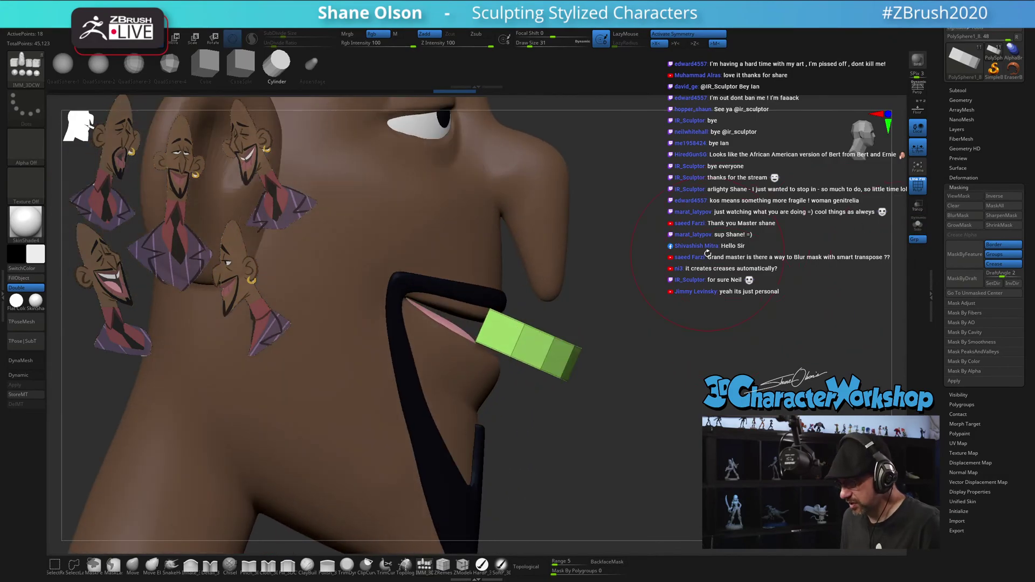
Using ZModeler at a reduced draw size, insert an edge loop on each side of the strip's centre and delete the faces between them
drag(712, 276, 682, 332)
key(s)
drag(703, 372, 709, 362)
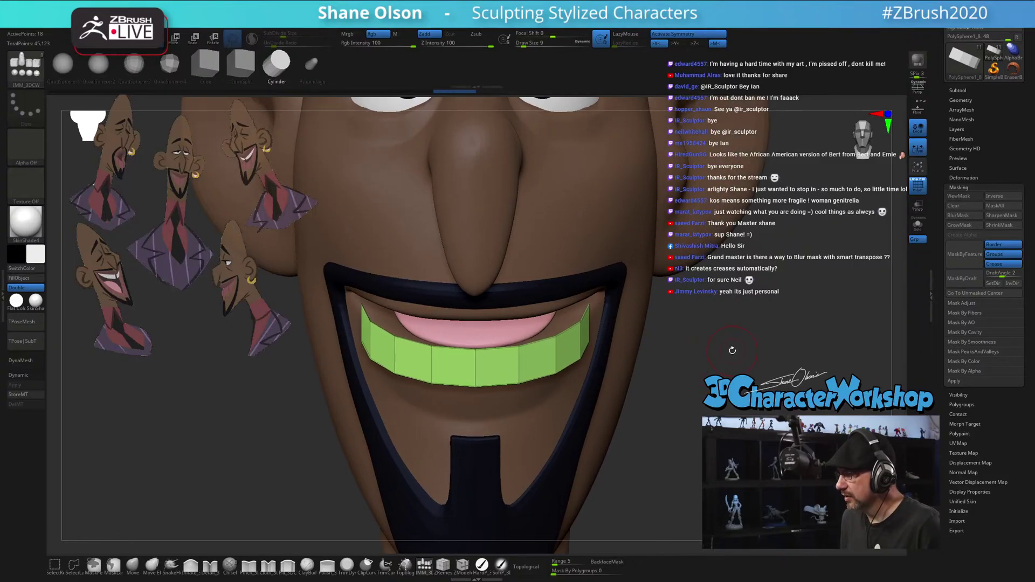
key(s)
click(728, 351)
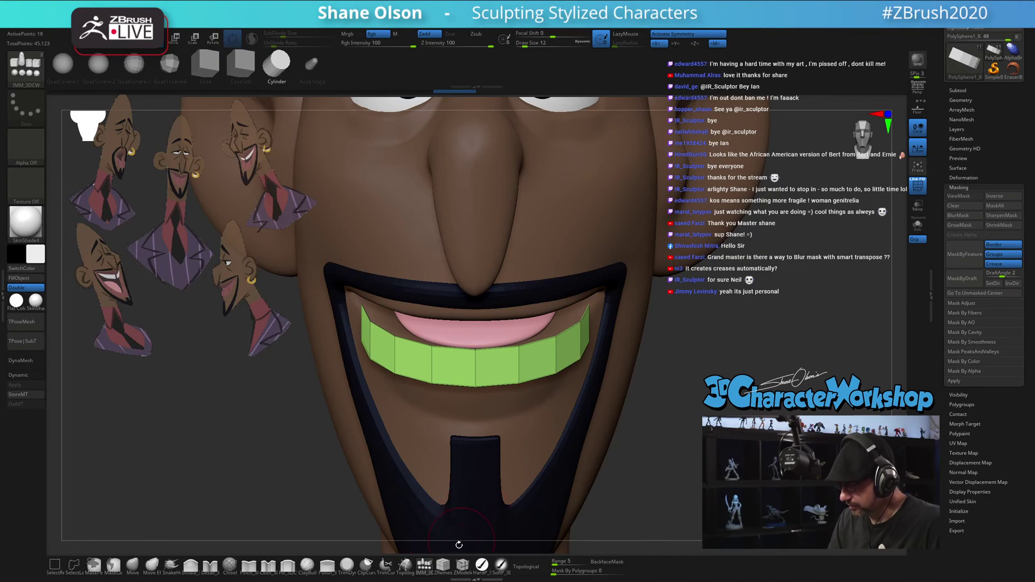
alt+drag(581, 425, 541, 465)
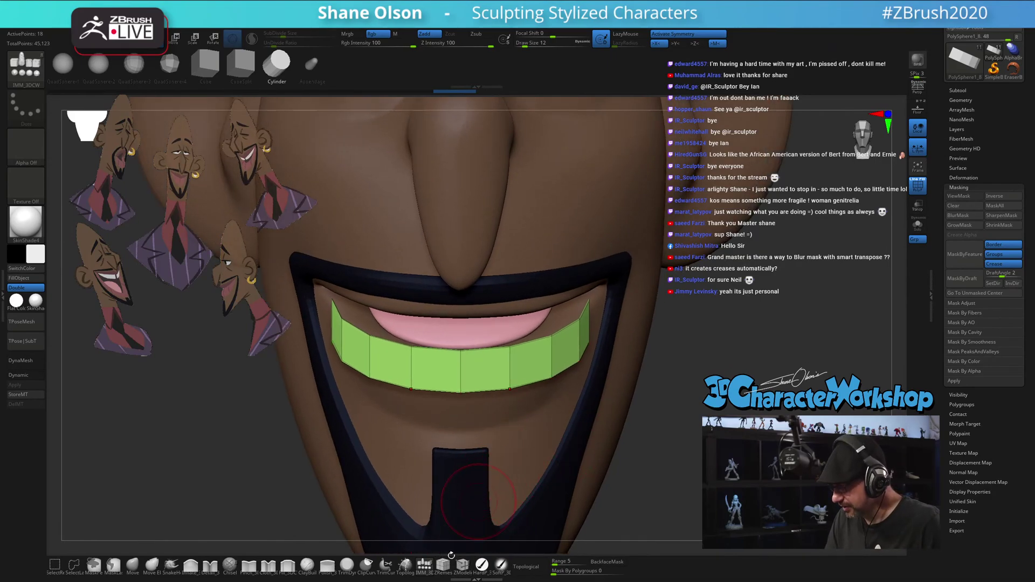
click(462, 564)
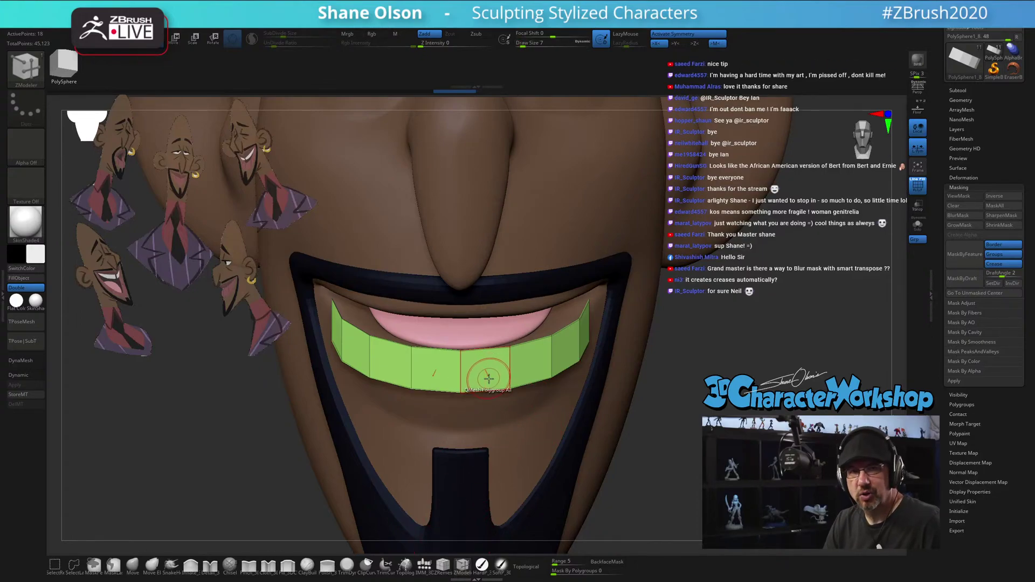
key(s)
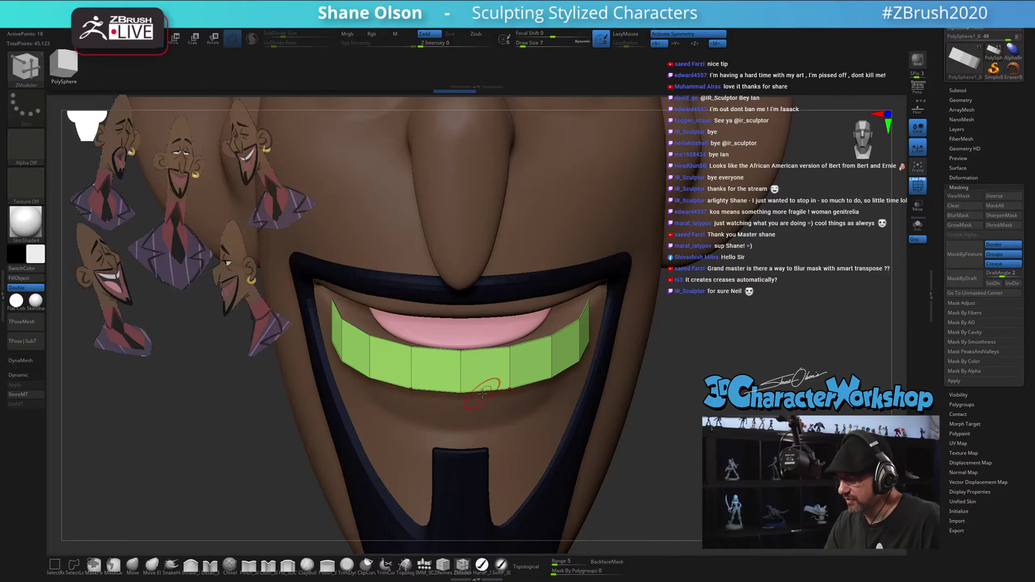
key(space)
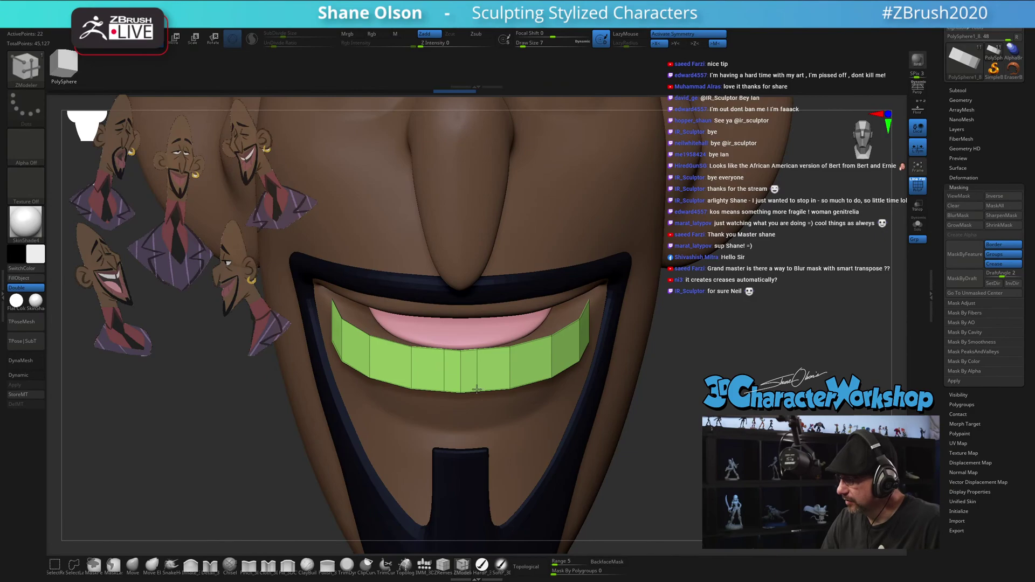
ctrl+right_drag(490, 382, 489, 374)
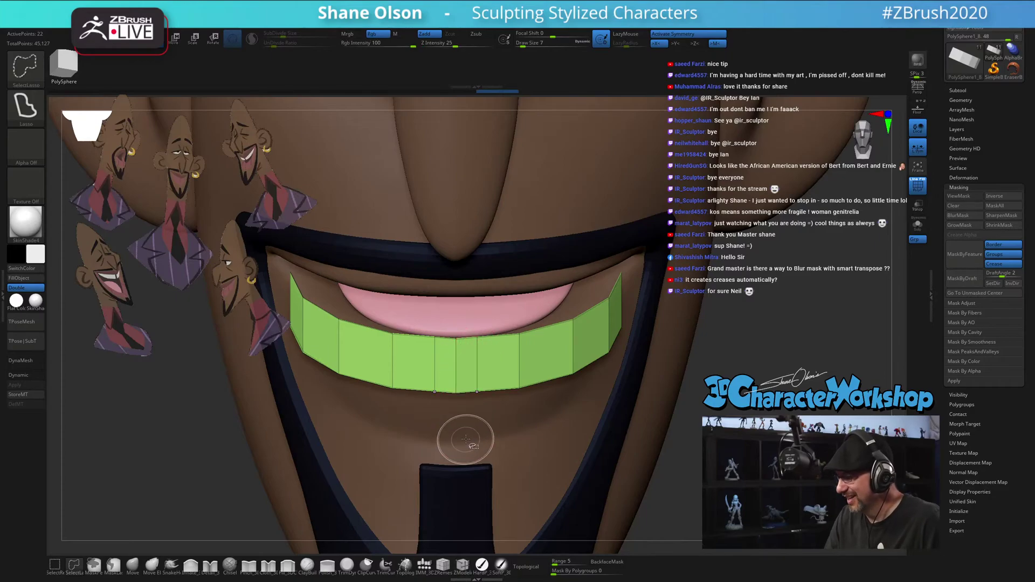
click(456, 361)
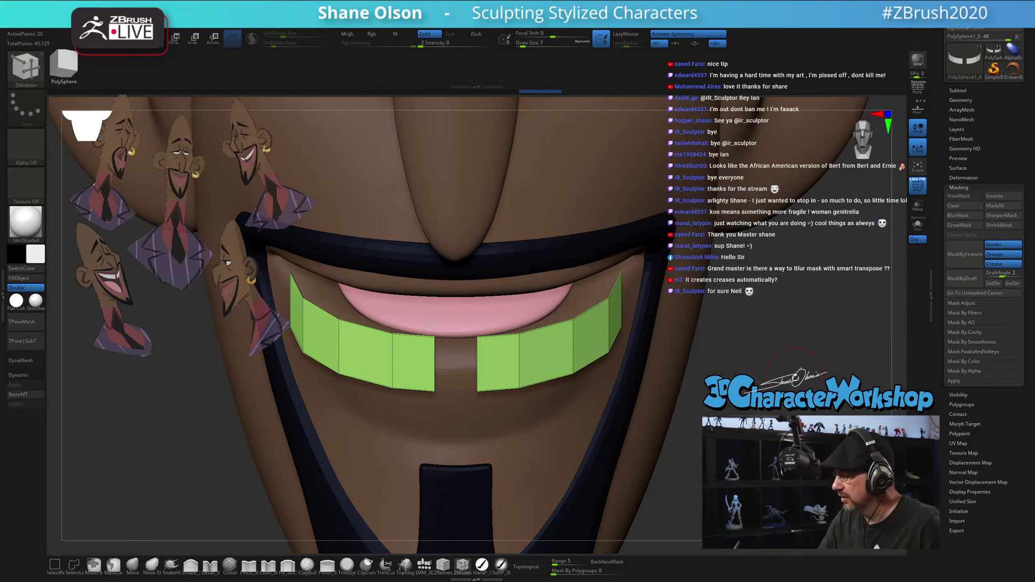
Pull the inner ends of the two strip halves together with the Move brush to narrow the front gap
alt+drag(795, 375, 798, 347)
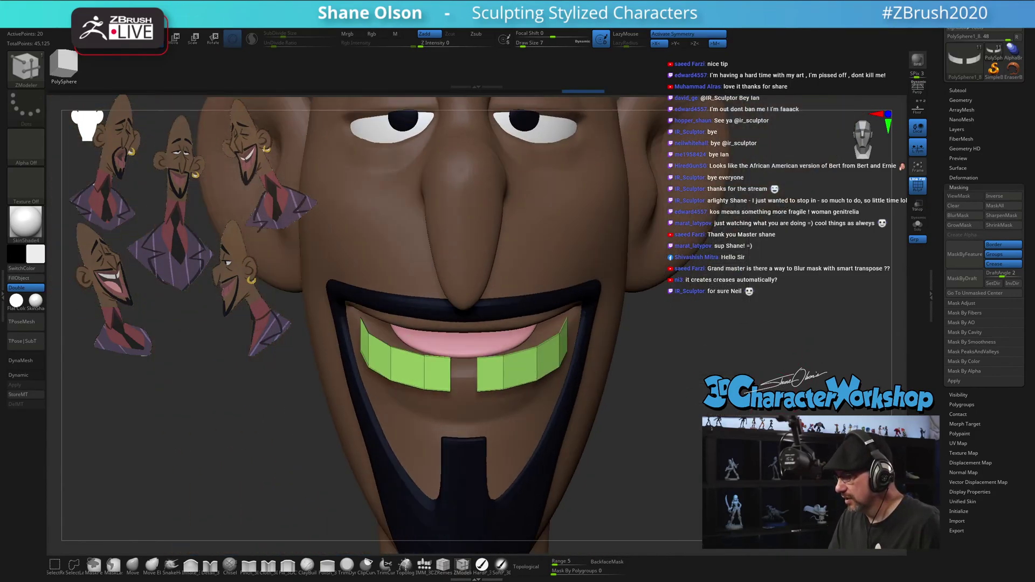
click(132, 564)
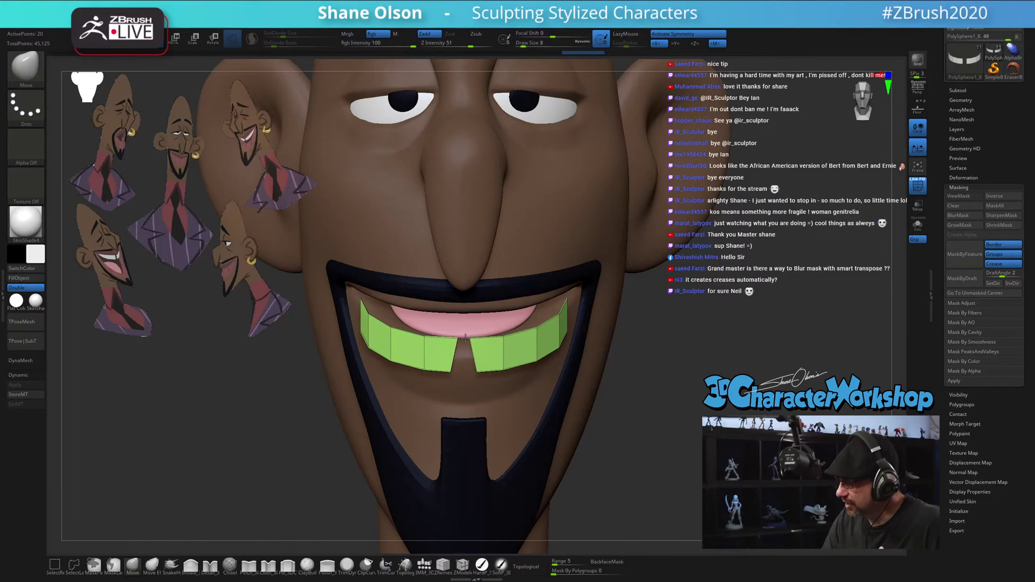
drag(489, 366, 475, 370)
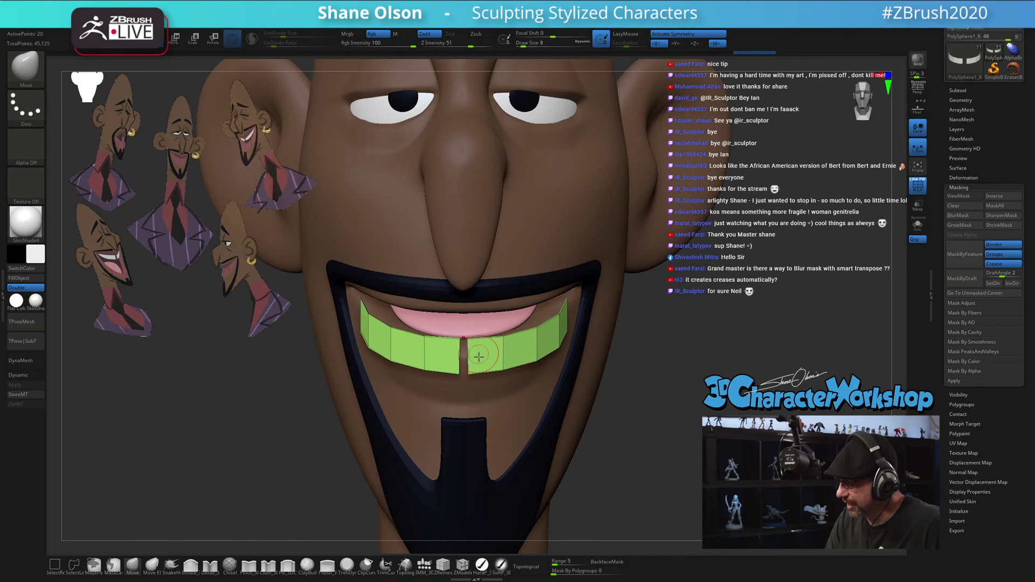
Move the teeth strip back inside the mouth and raise it slightly below the moustache
drag(616, 427, 640, 429)
key(w)
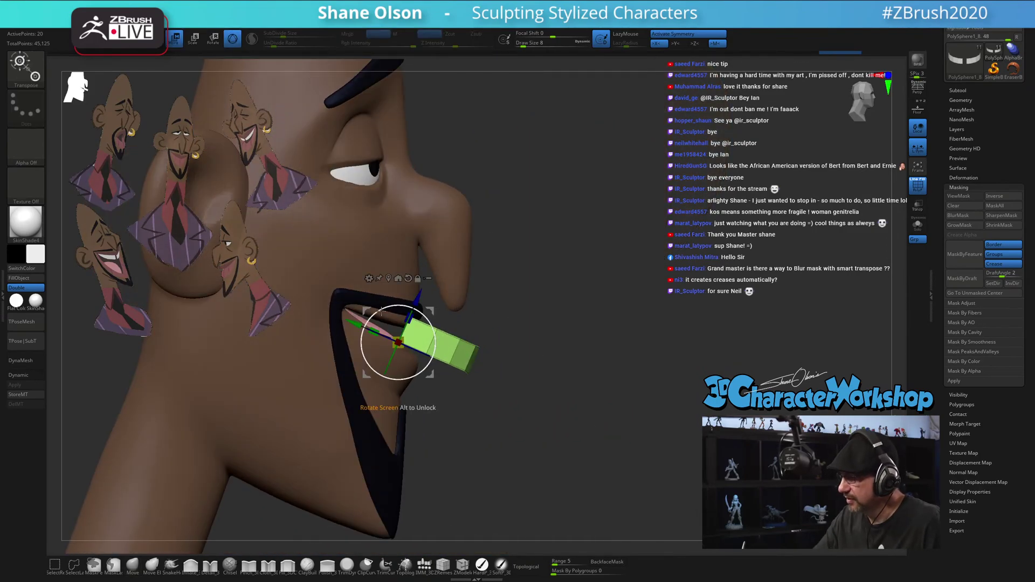
drag(355, 316, 292, 289)
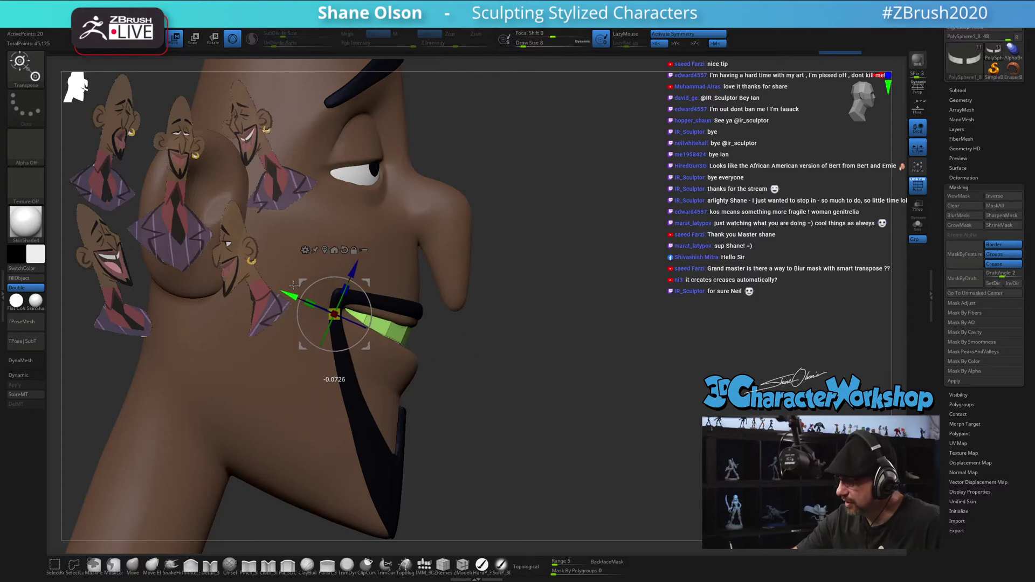
drag(525, 386, 651, 427)
drag(415, 284, 415, 279)
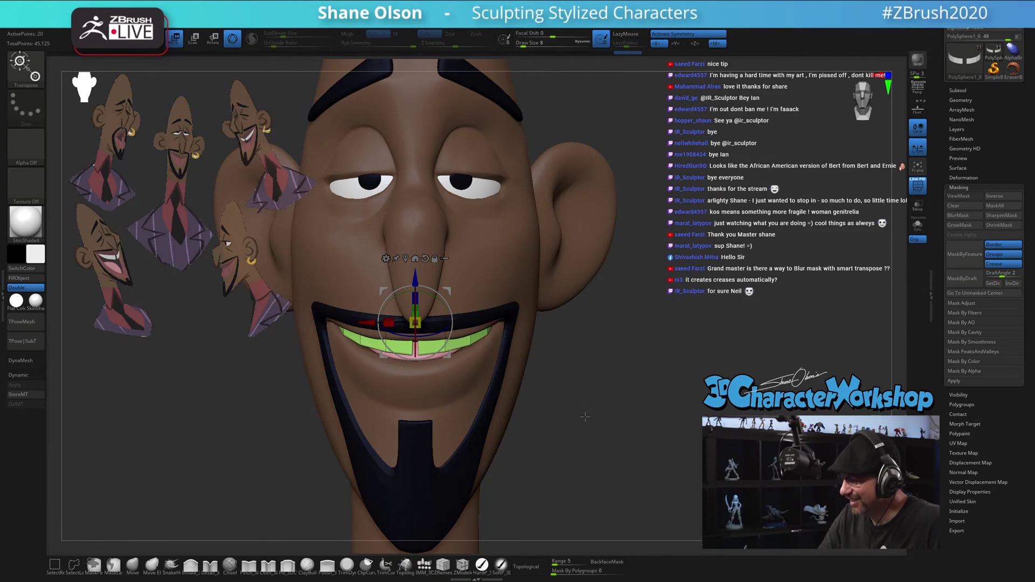
Slide the teeth strip slightly farther back into the mouth and turn on its dynamic subdivision
mouse_move(586, 415)
mouse_down()
mouse_move(547, 420)
mouse_move(505, 379)
mouse_up()
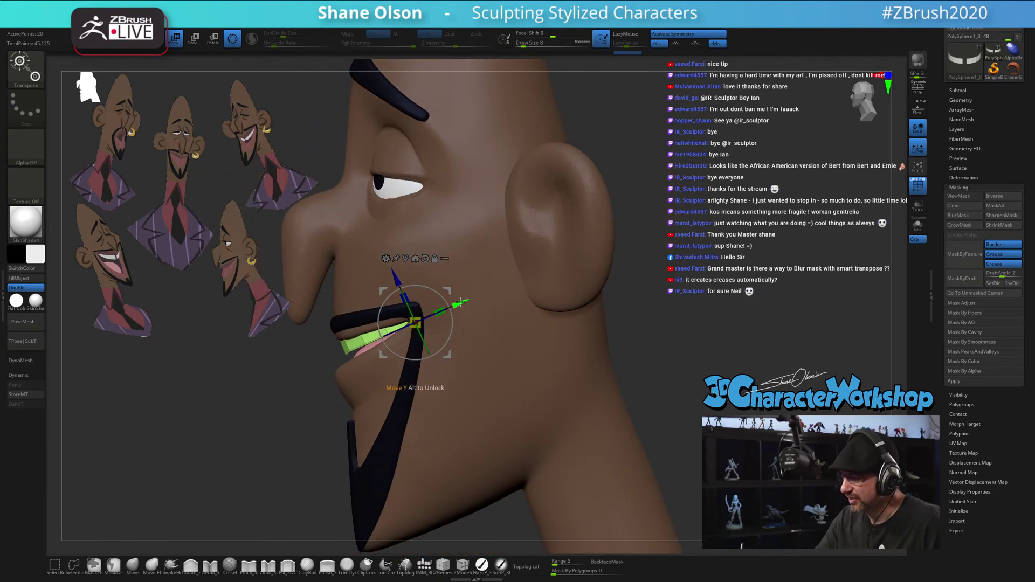
drag(460, 302, 464, 301)
key(d)
drag(692, 383, 708, 388)
key(q)
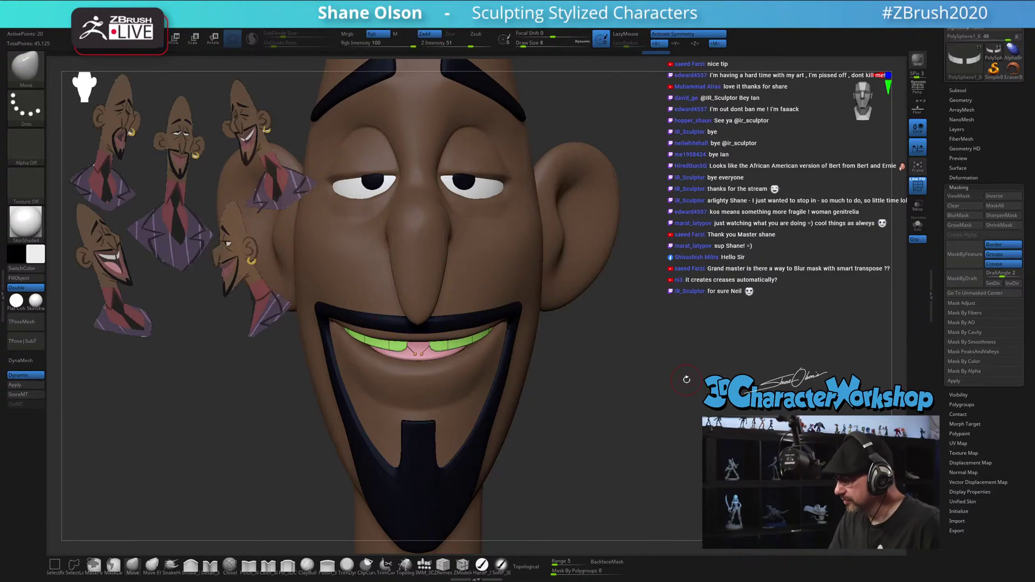
With the teeth strip isolated and dynamic subdivision off, insert edge loops along its upper and lower edges using ZModeler
alt+drag(681, 365, 662, 360)
alt+drag(623, 293, 687, 404)
key(shift+d)
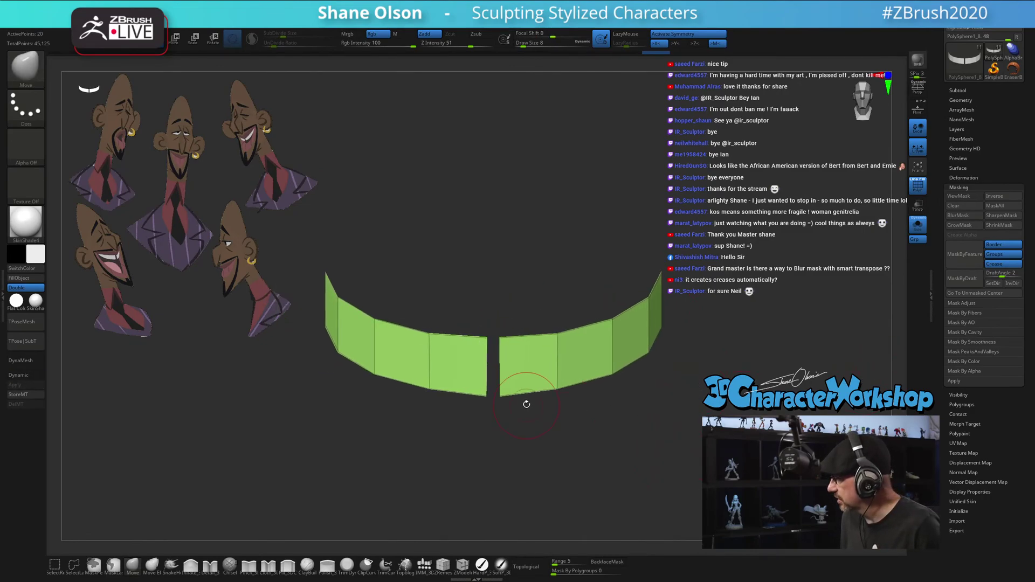
click(462, 564)
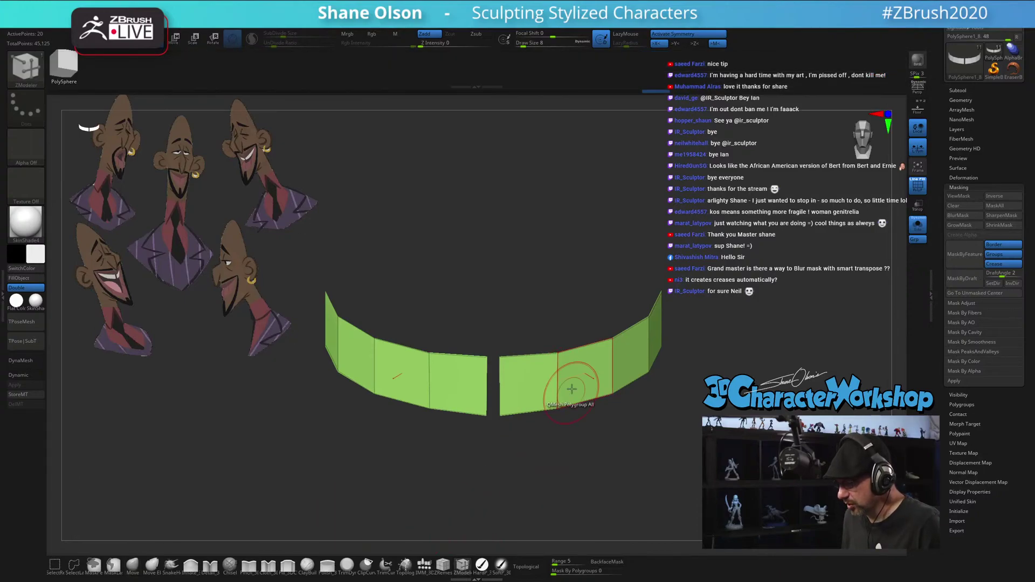
click(558, 367)
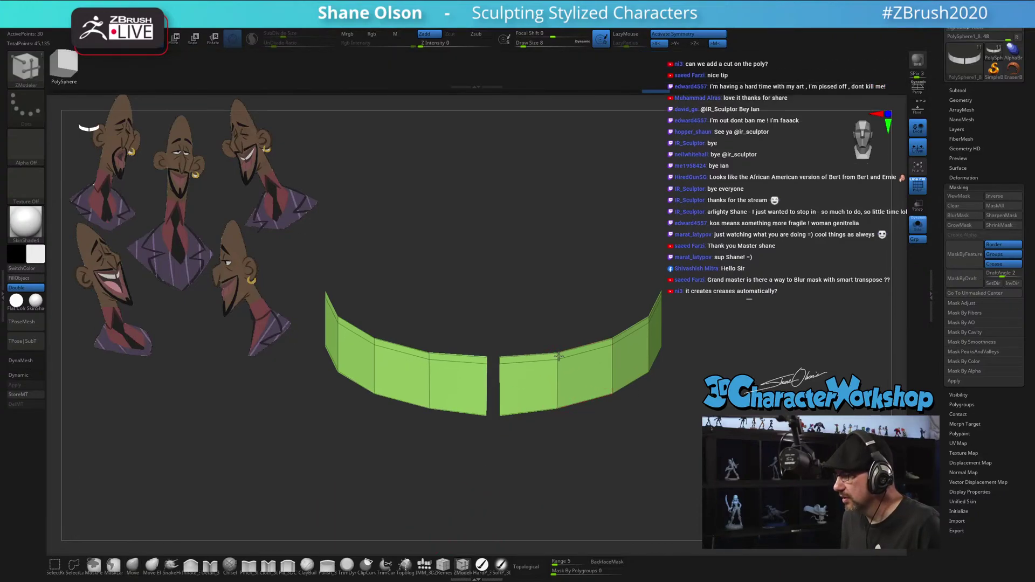
alt+drag(613, 400, 595, 383)
click(540, 382)
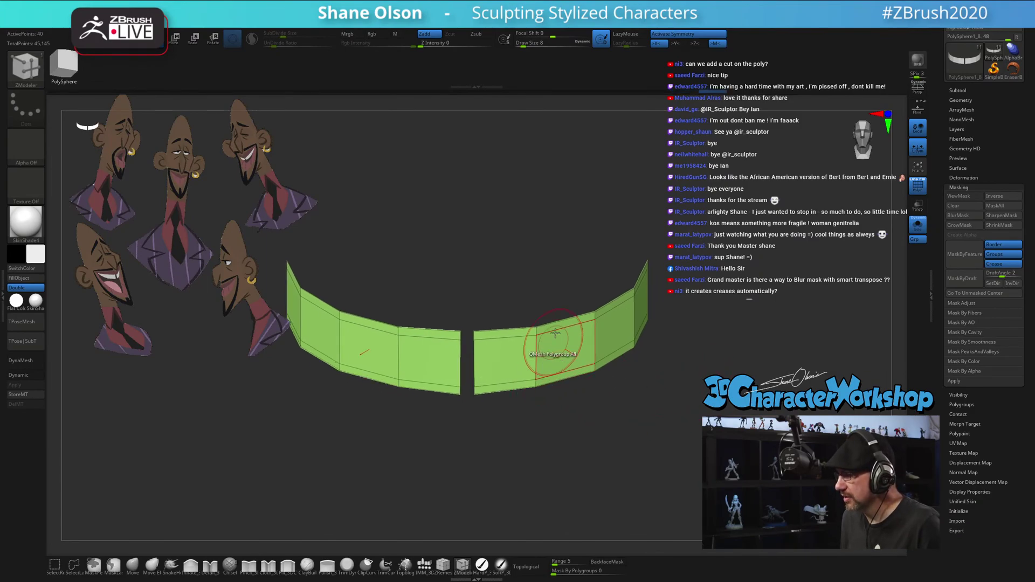
Insert edge loops near the inner and outer ends of both strip halves and turn dynamic subdivision back on
click(495, 385)
drag(495, 386, 481, 386)
drag(555, 413, 646, 446)
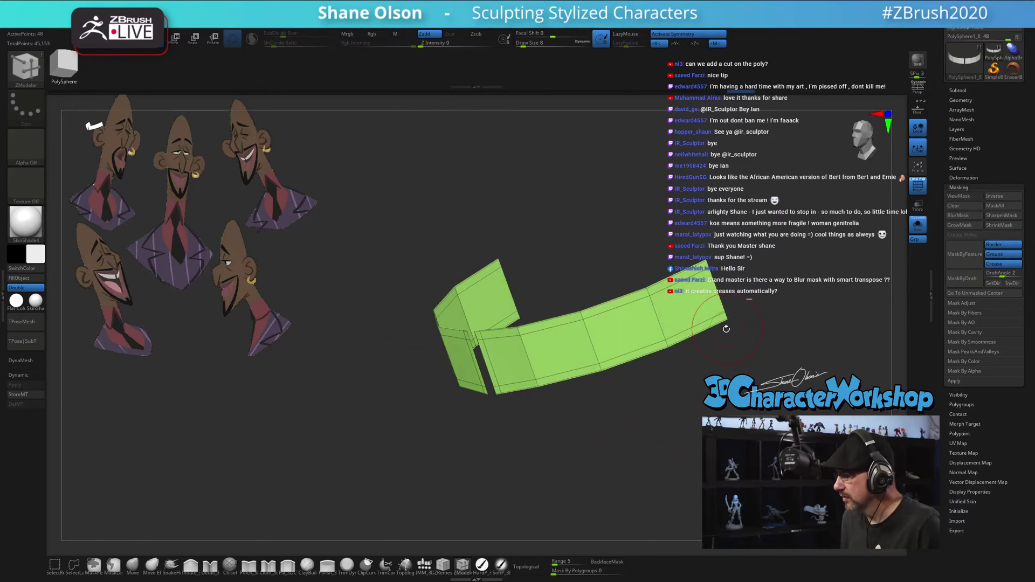
drag(702, 329, 720, 321)
drag(663, 404, 587, 395)
key(d)
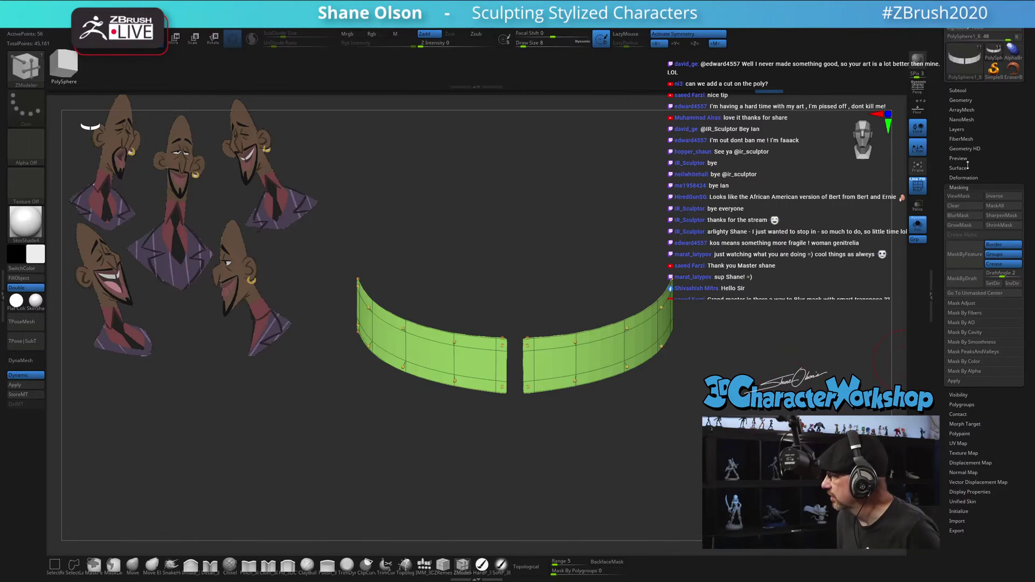
Give the teeth strip a dynamic thickness of 0.00279, then hide the wireframe and show the rest of the head
click(967, 100)
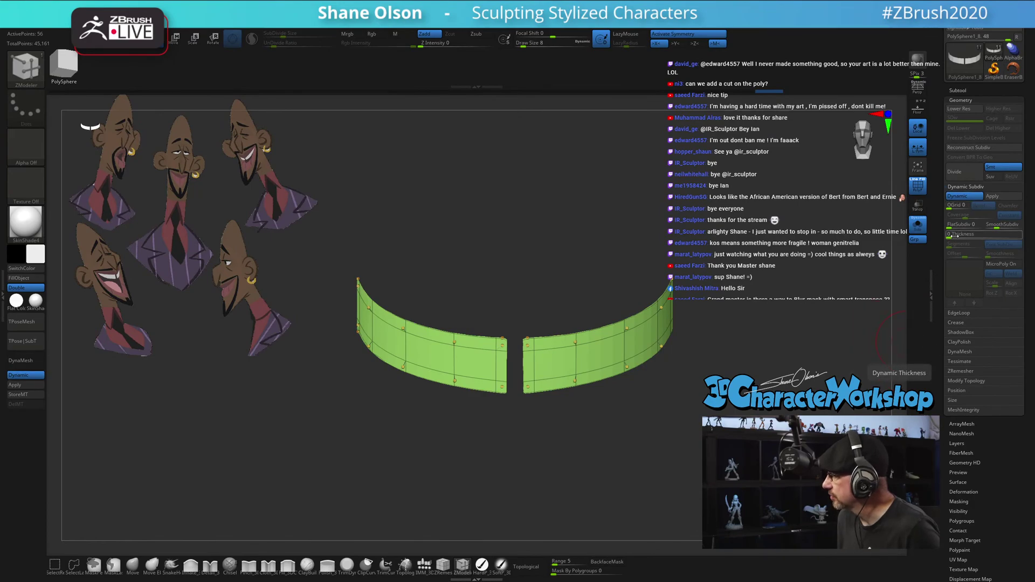
drag(954, 236, 965, 237)
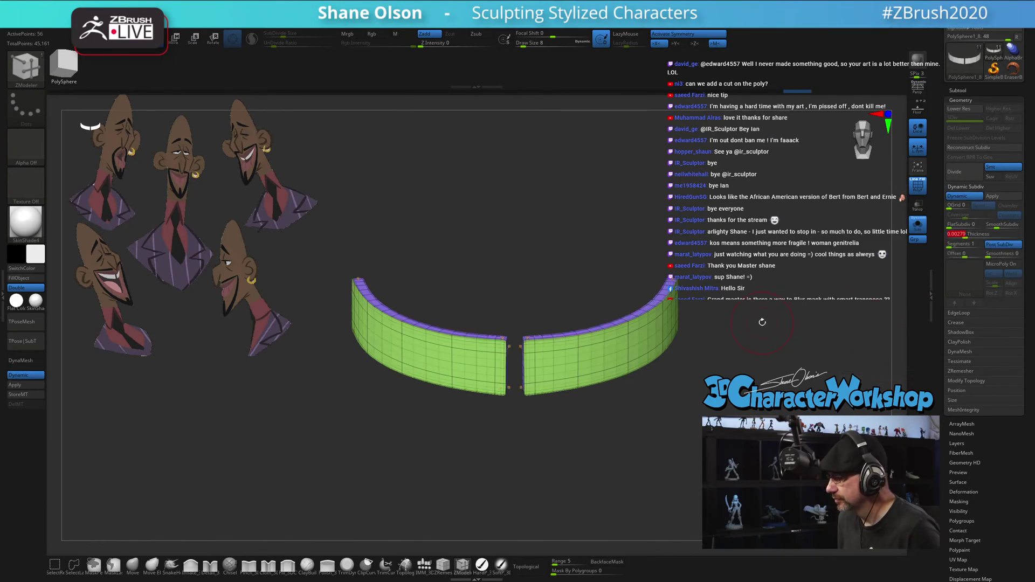
mouse_move(763, 321)
mouse_down()
mouse_move(781, 317)
mouse_move(769, 318)
mouse_up()
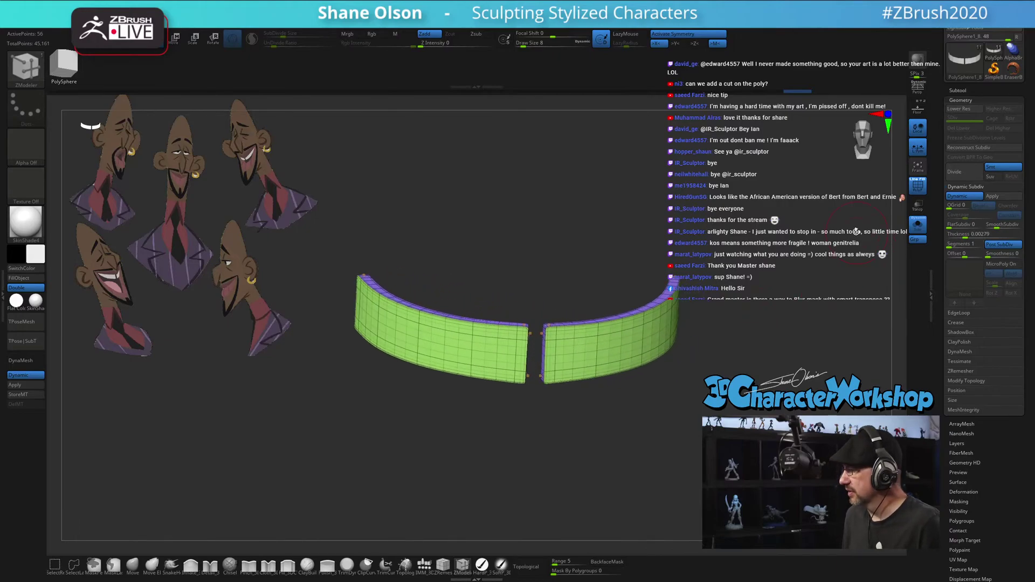
key(shift+f)
drag(856, 231, 892, 245)
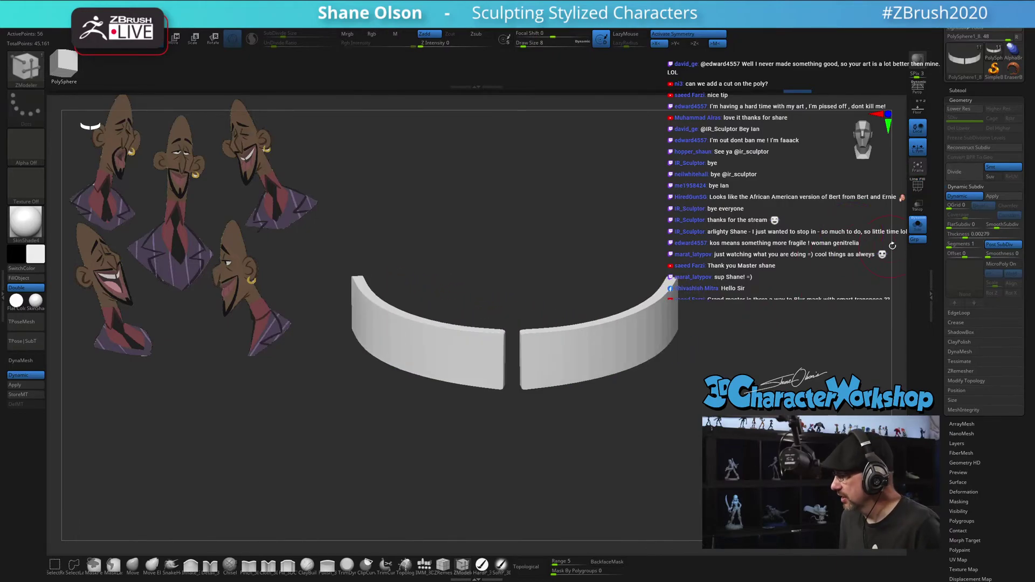
click(918, 228)
alt+drag(782, 354, 735, 378)
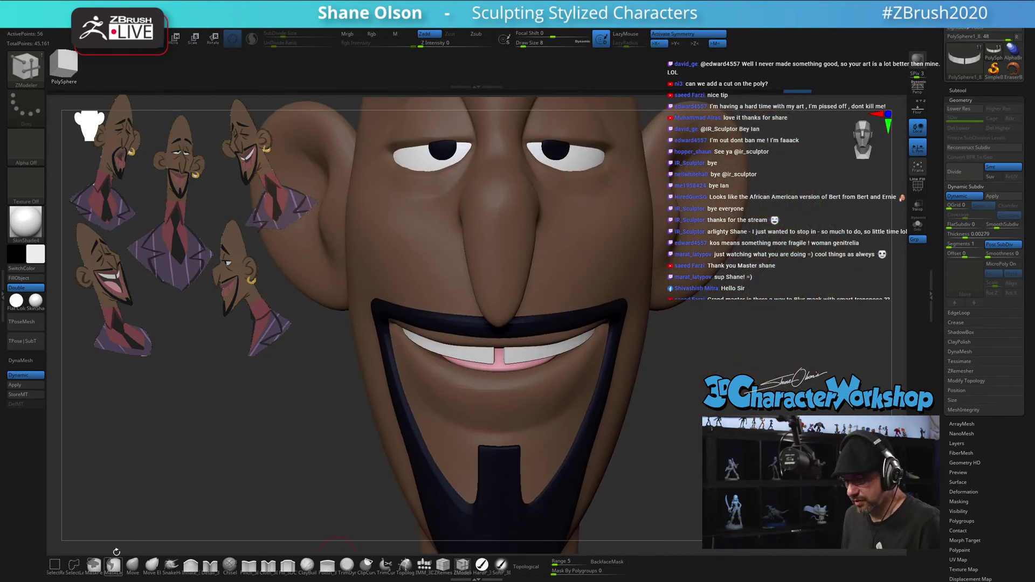
Pull the outer ends of the teeth inward at the mouth corners with the Move brush at draw size 54
click(132, 566)
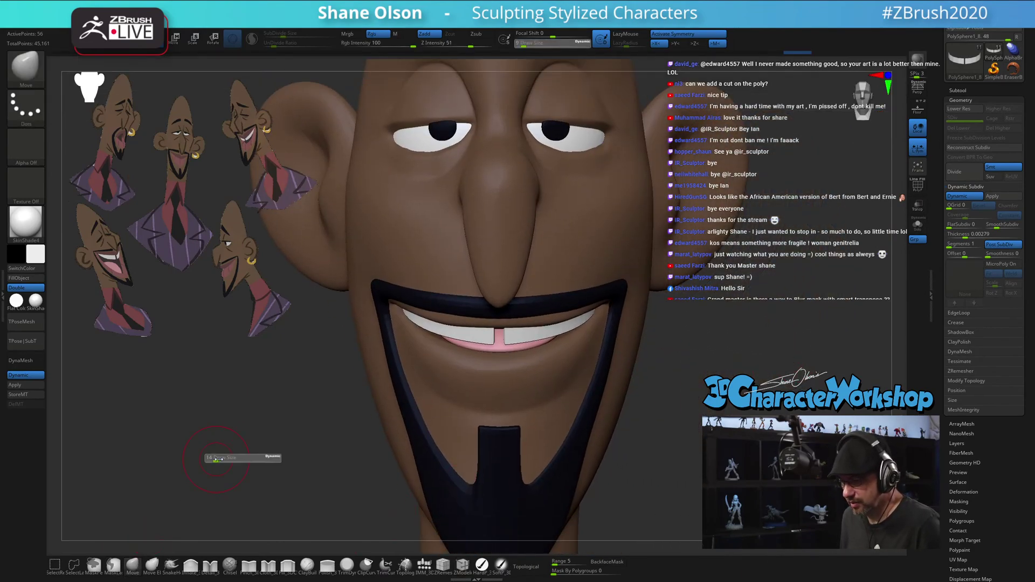
drag(611, 296, 600, 299)
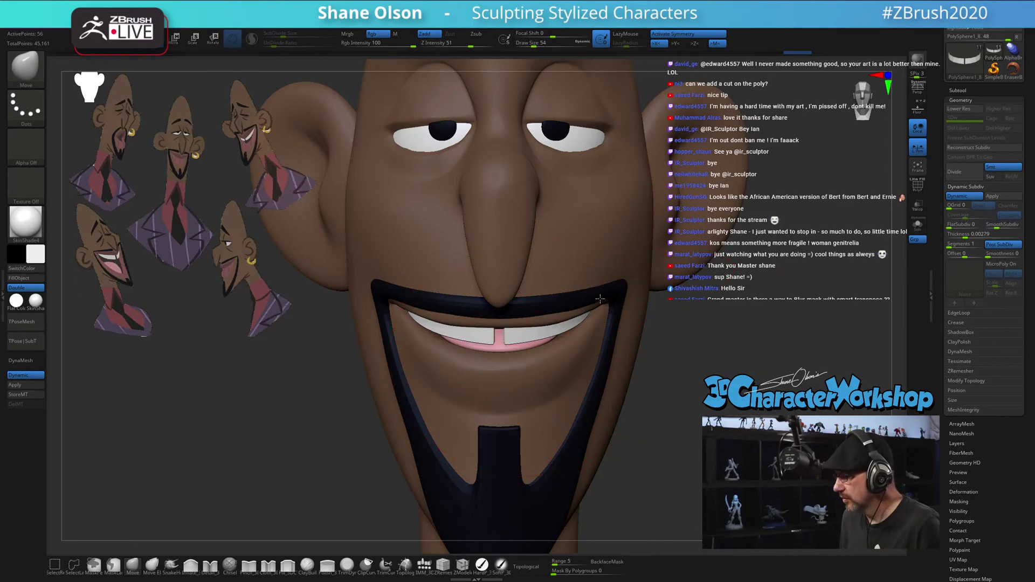
drag(715, 360, 718, 356)
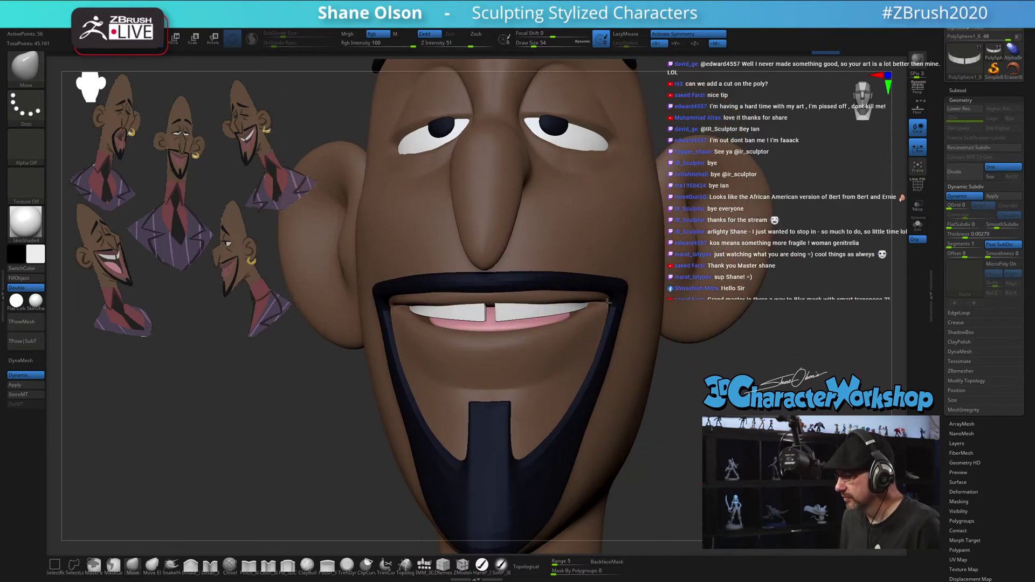
mouse_move(683, 384)
mouse_down()
mouse_move(736, 410)
mouse_move(722, 431)
mouse_move(732, 394)
mouse_move(680, 403)
mouse_up()
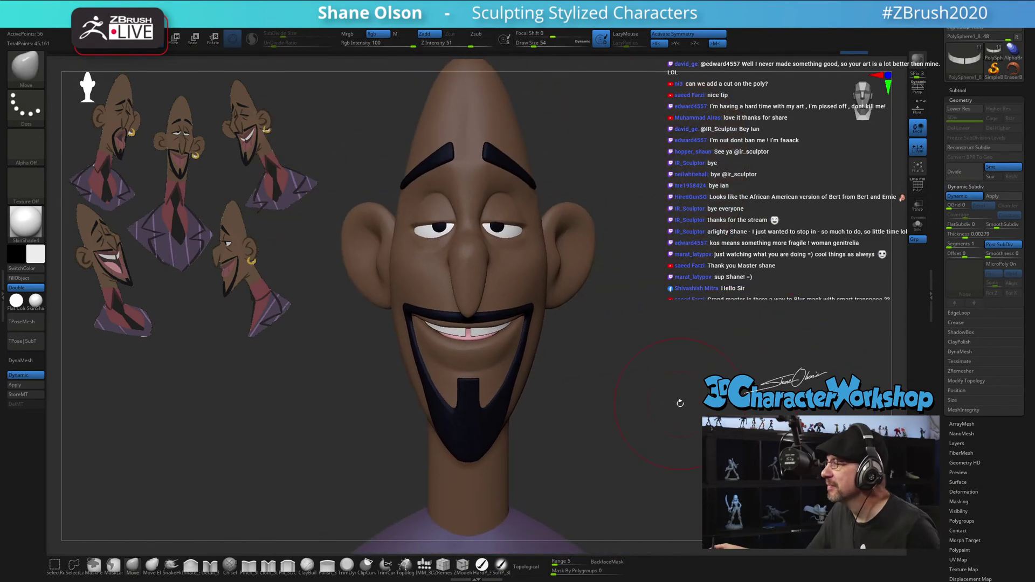
mouse_move(658, 360)
alt+mouse_down()
mouse_move(650, 394)
mouse_move(667, 398)
mouse_move(608, 401)
mouse_move(626, 418)
mouse_move(619, 407)
mouse_move(631, 397)
mouse_move(599, 380)
mouse_move(665, 367)
mouse_move(680, 377)
mouse_move(678, 415)
alt+mouse_up()
key(s)
key(s)
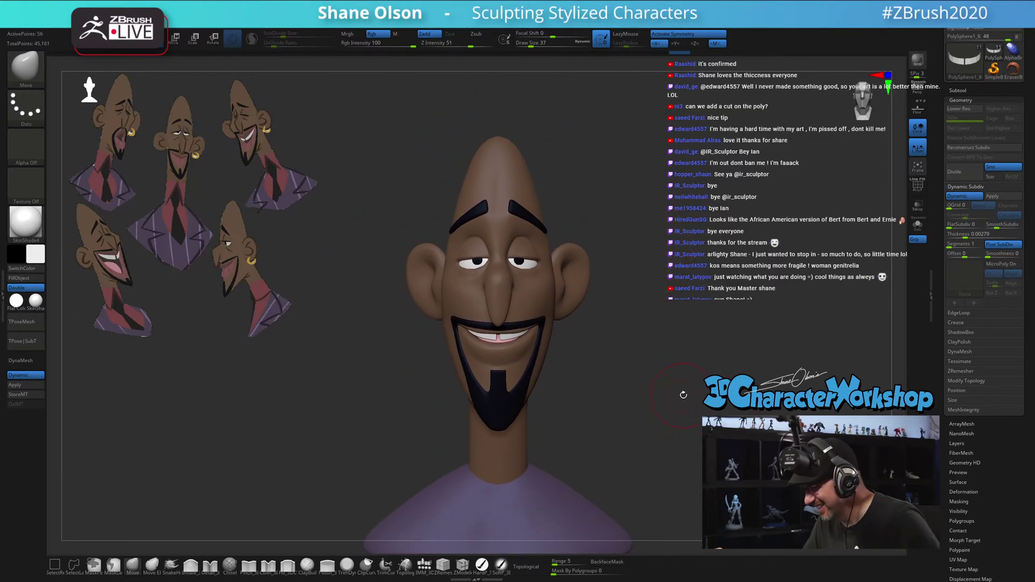
mouse_move(678, 369)
mouse_down()
mouse_move(722, 334)
mouse_move(667, 337)
mouse_move(680, 344)
mouse_move(640, 365)
mouse_move(684, 321)
mouse_up()
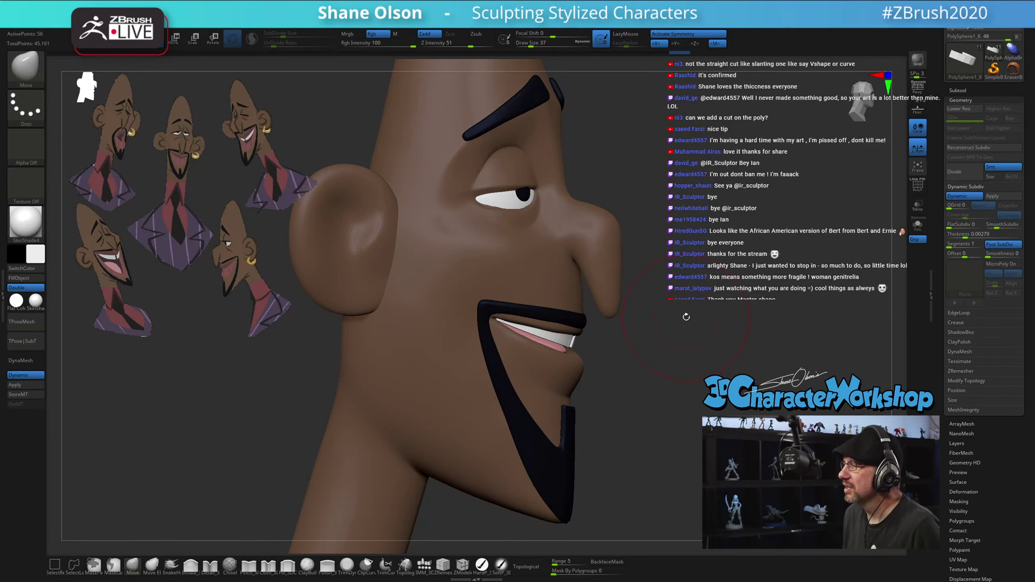
Select the head mesh and pull the upper lip forward over the teeth with the Move brush at draw size 23
key([)
key([)
key([)
key(])
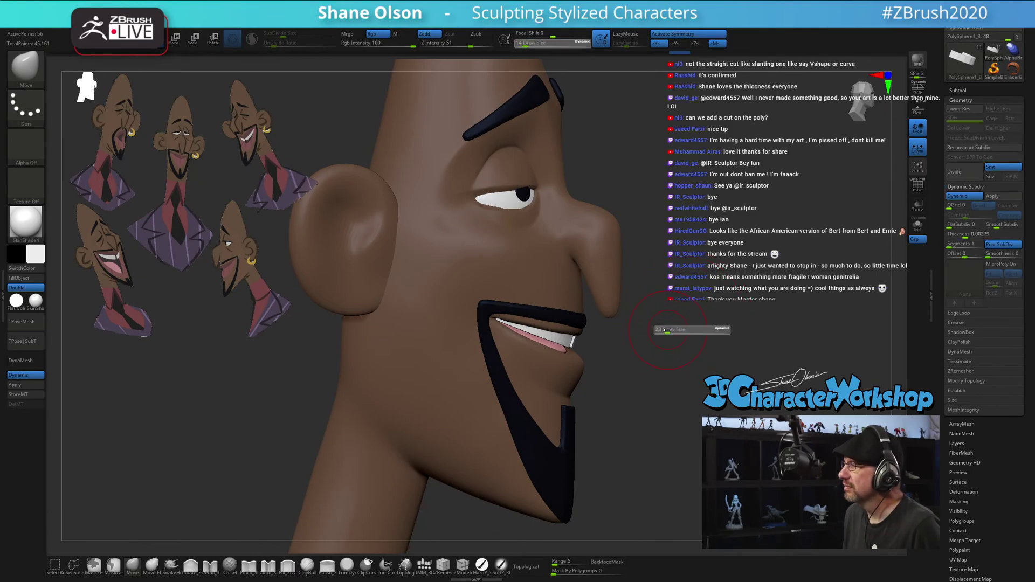
drag(666, 330, 664, 327)
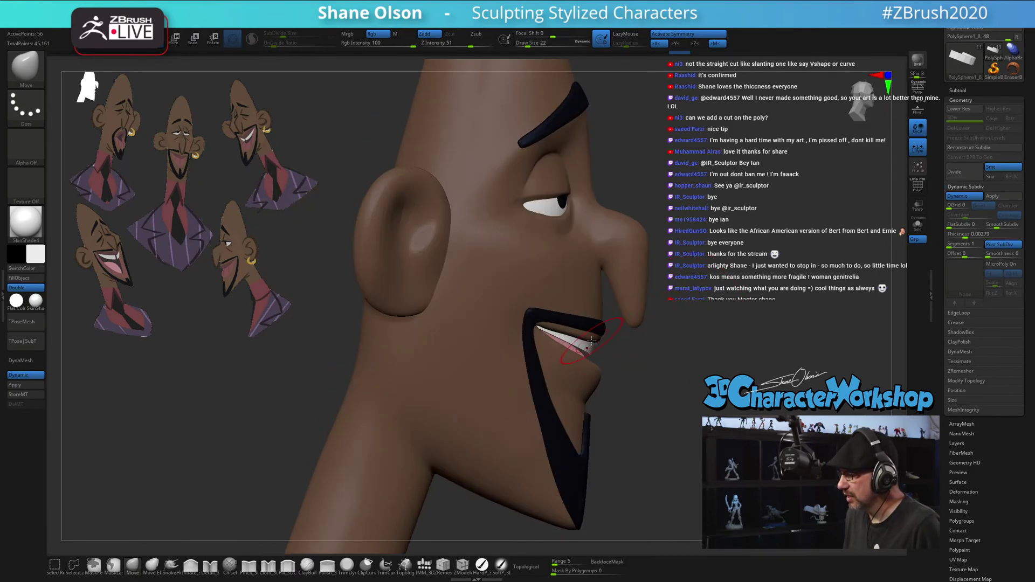
alt+click(613, 343)
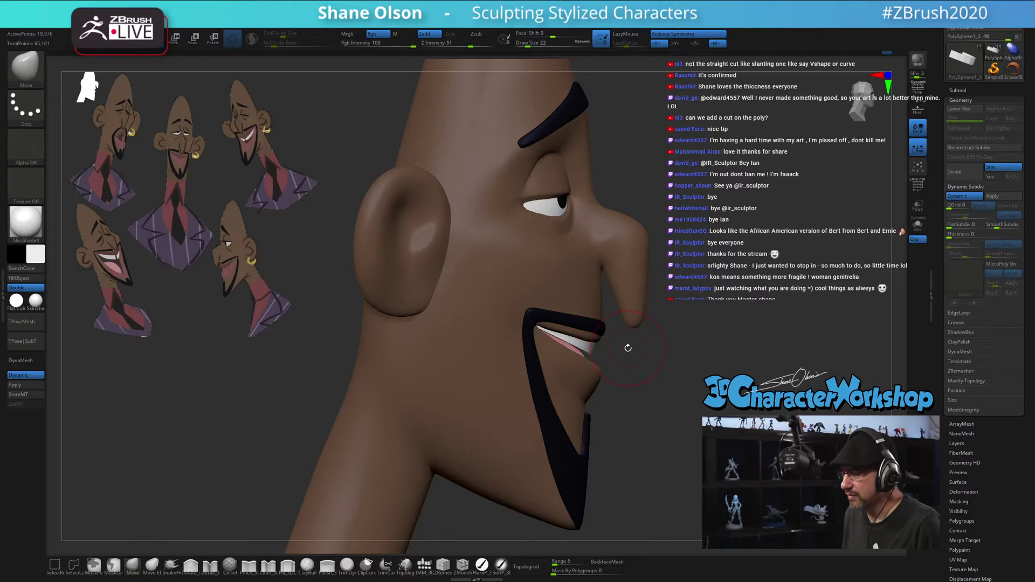
key(])
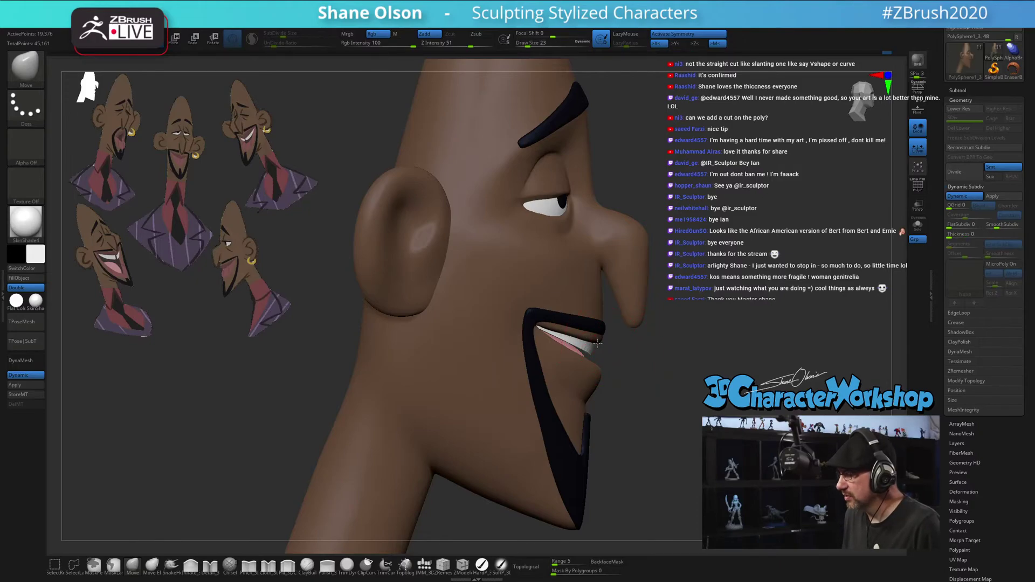
drag(659, 350, 676, 357)
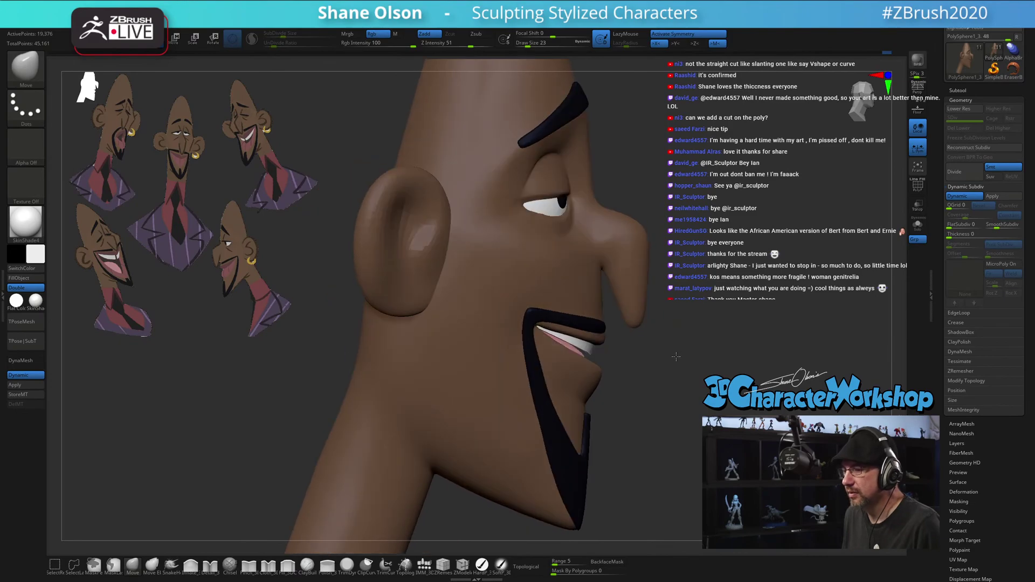
Select the moustache and goatee mesh and adjust the moustache along the upper lip with the Move brush at draw size 31
alt+click(600, 324)
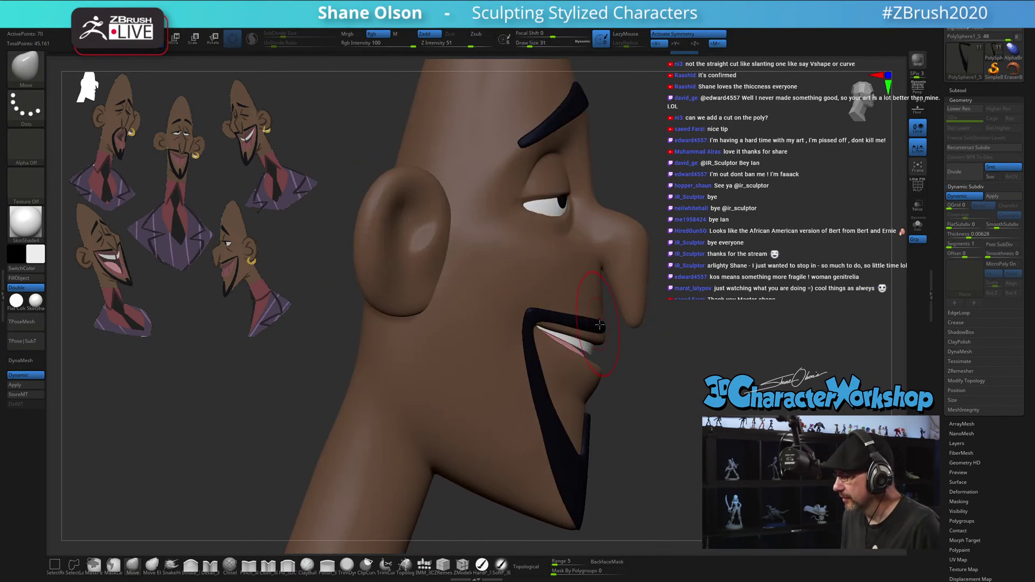
drag(582, 321, 559, 313)
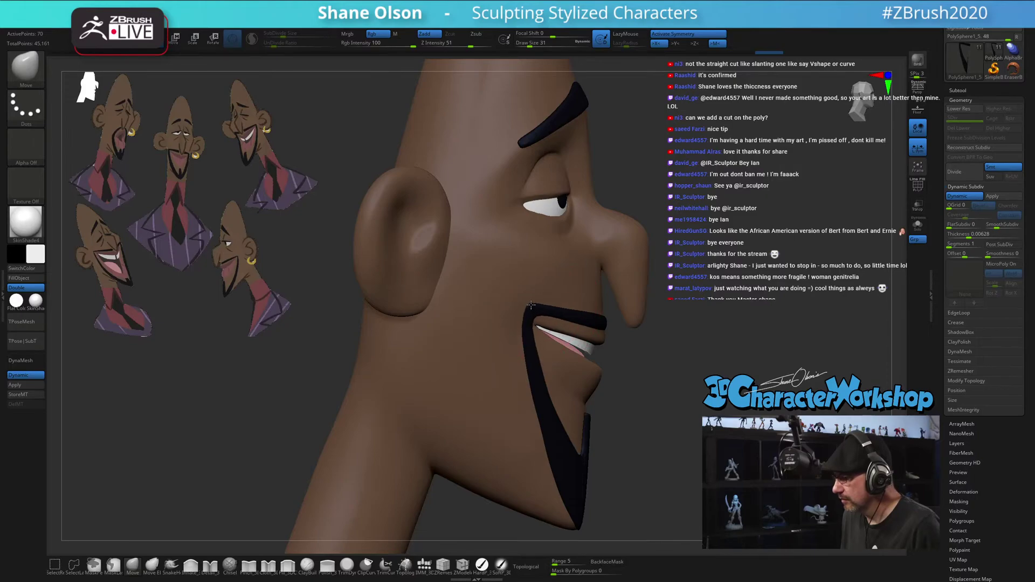
mouse_move(642, 346)
mouse_down()
mouse_move(676, 358)
mouse_move(638, 338)
mouse_move(636, 324)
mouse_up()
key(s)
drag(771, 335, 681, 333)
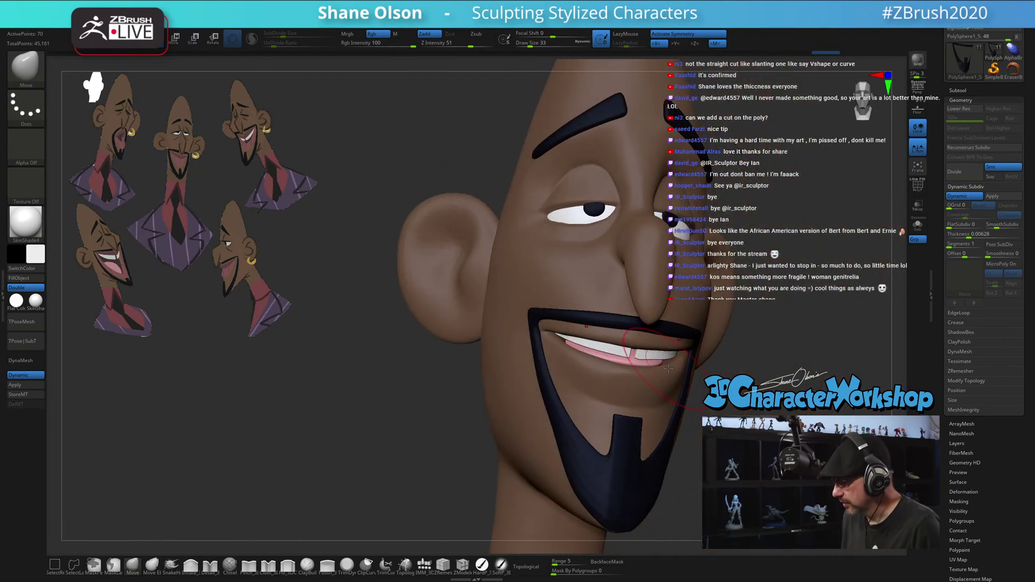
Examine the moustache and goatee mesh unsubdivided and isolated with its wireframe, then restore the smoothed view of the whole head
key(shift+d)
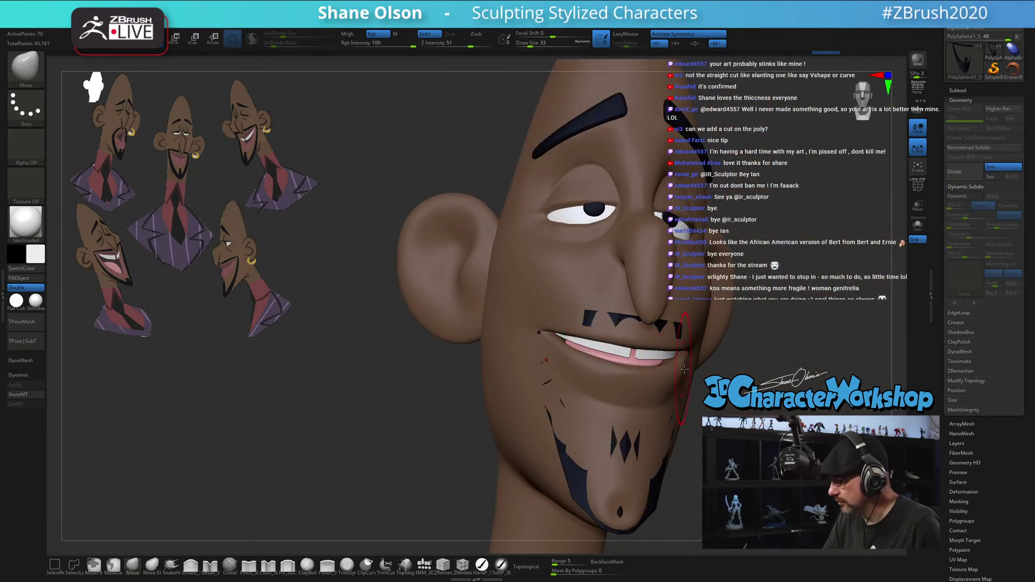
mouse_move(755, 337)
mouse_down()
mouse_move(726, 337)
mouse_move(785, 337)
mouse_up()
mouse_move(755, 372)
alt+mouse_down()
mouse_move(712, 350)
mouse_move(703, 386)
mouse_move(734, 362)
alt+mouse_up()
key(bracketleft)
key(bracketleft)
key(shift+f)
click(917, 223)
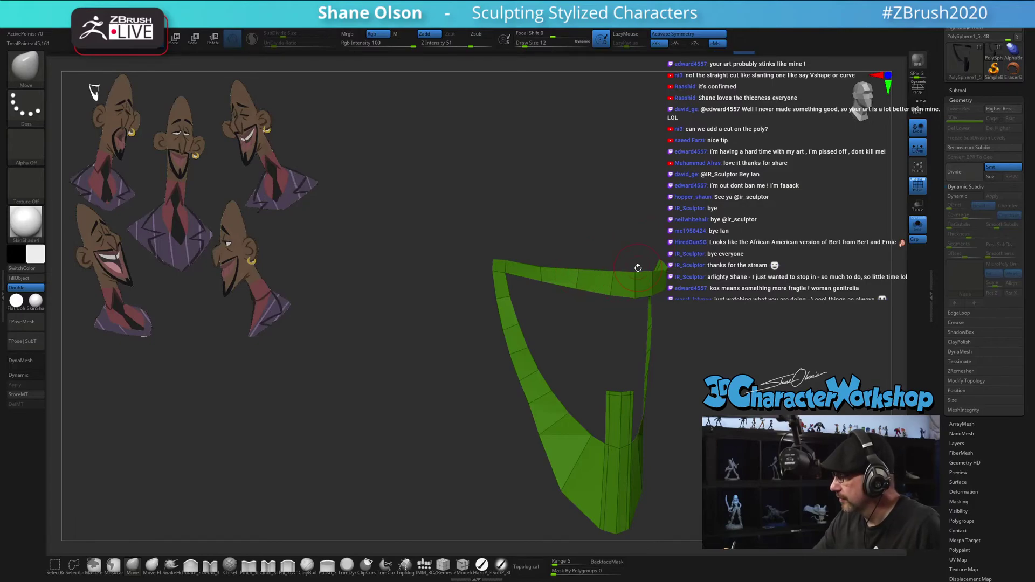
click(918, 223)
drag(801, 355, 751, 372)
key(d)
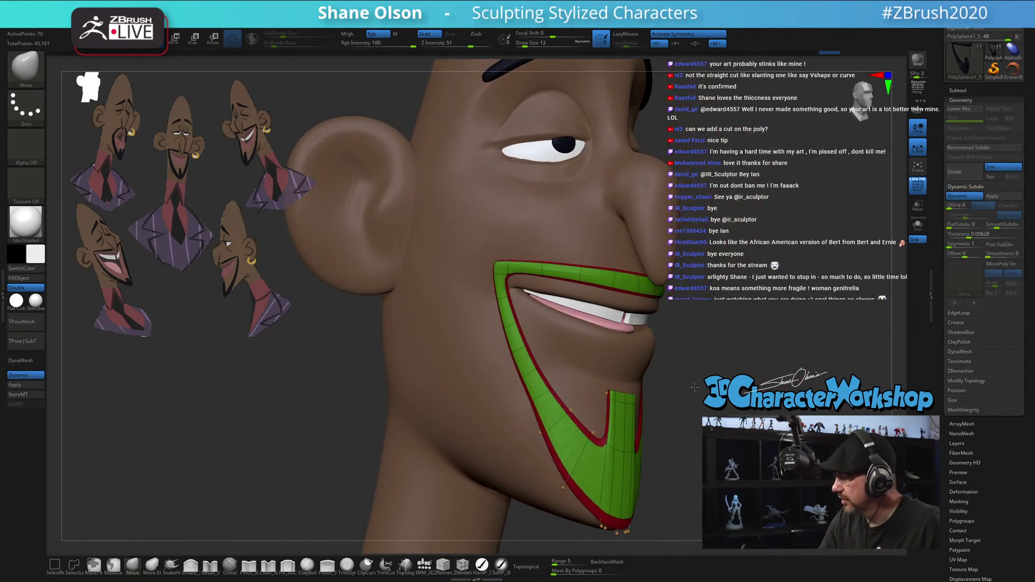
mouse_move(814, 360)
shift+mouse_down()
mouse_move(744, 392)
mouse_move(825, 379)
shift+mouse_up()
key(shift+f)
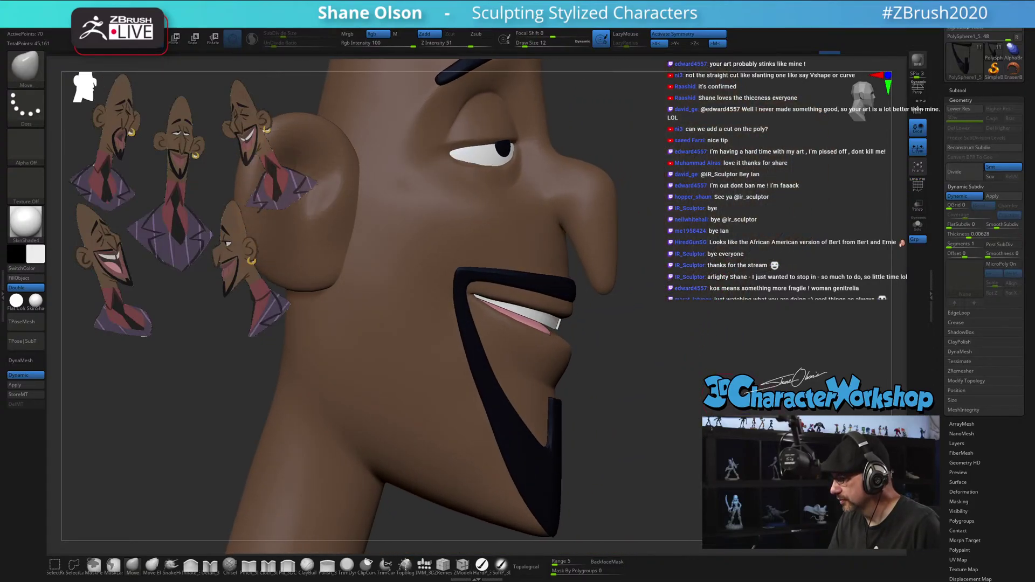
Select the head mesh, isolate its ear polygroup with polygroups displayed, and set the Move brush's draw size to 18
shift+drag(668, 386, 665, 379)
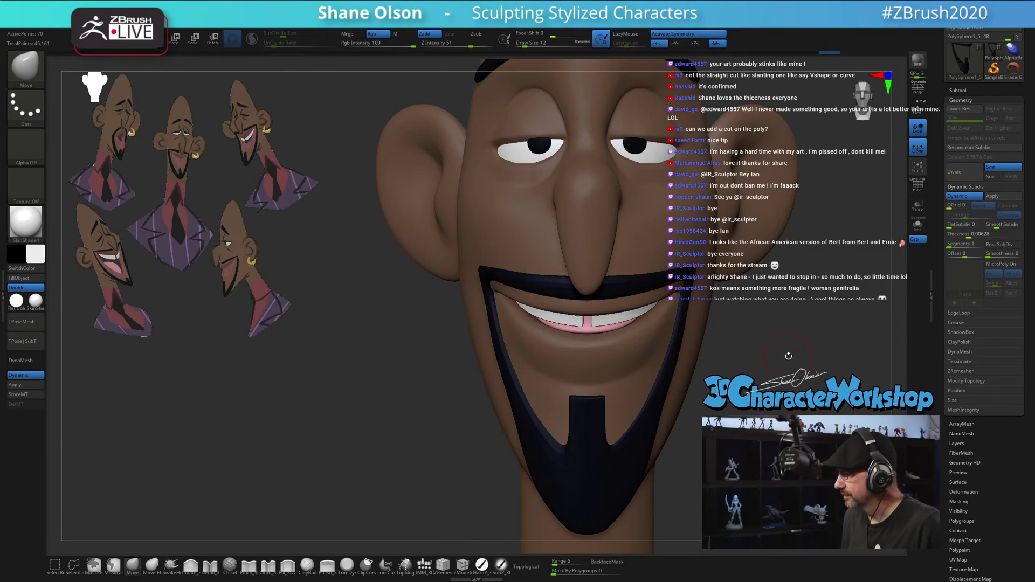
drag(788, 356, 701, 347)
alt+drag(628, 284, 645, 246)
key(shift+f)
alt+click(615, 286)
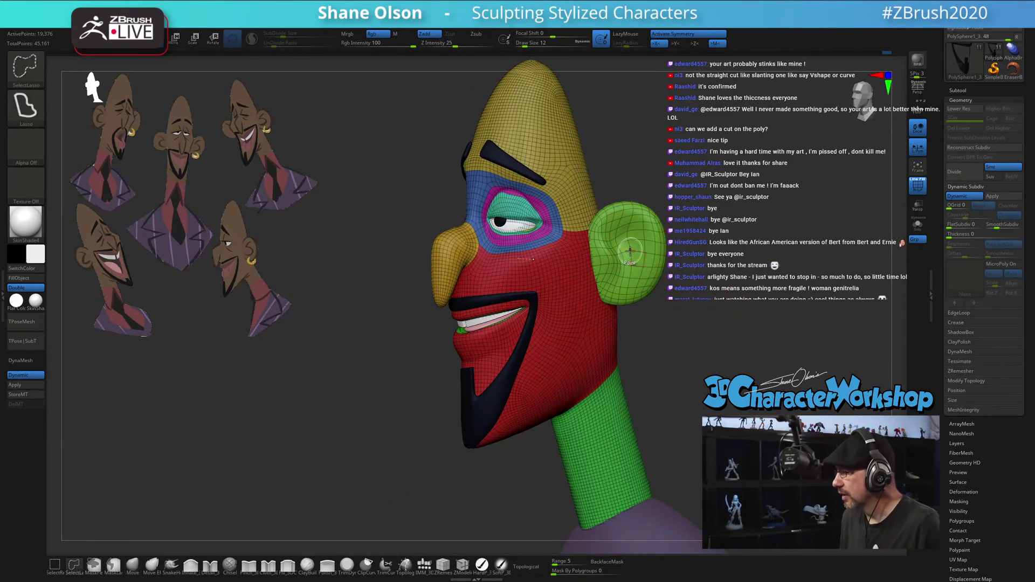
ctrl+shift+click(631, 252)
drag(750, 236, 744, 291)
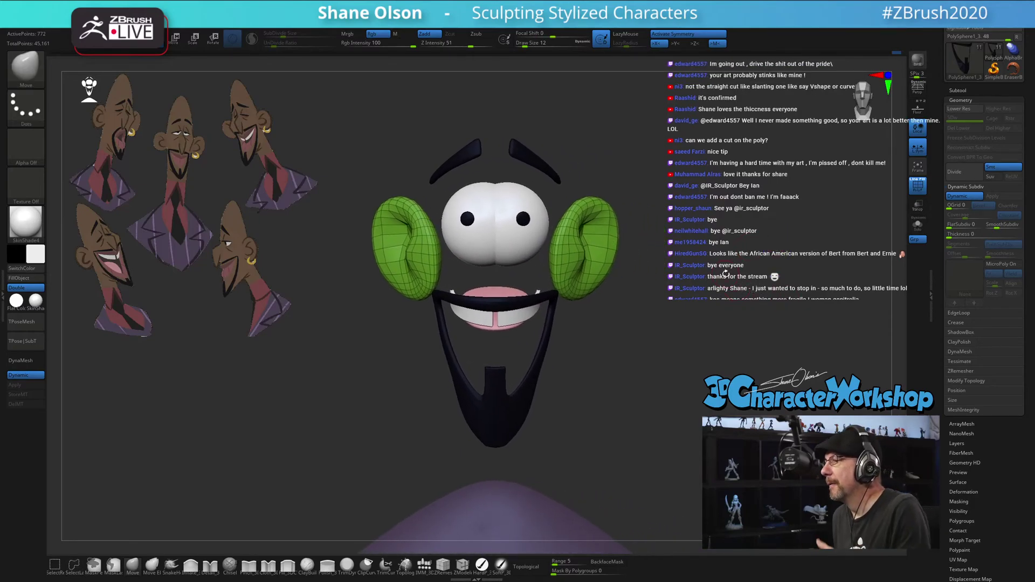
alt+drag(699, 273, 697, 273)
key(s)
click(697, 278)
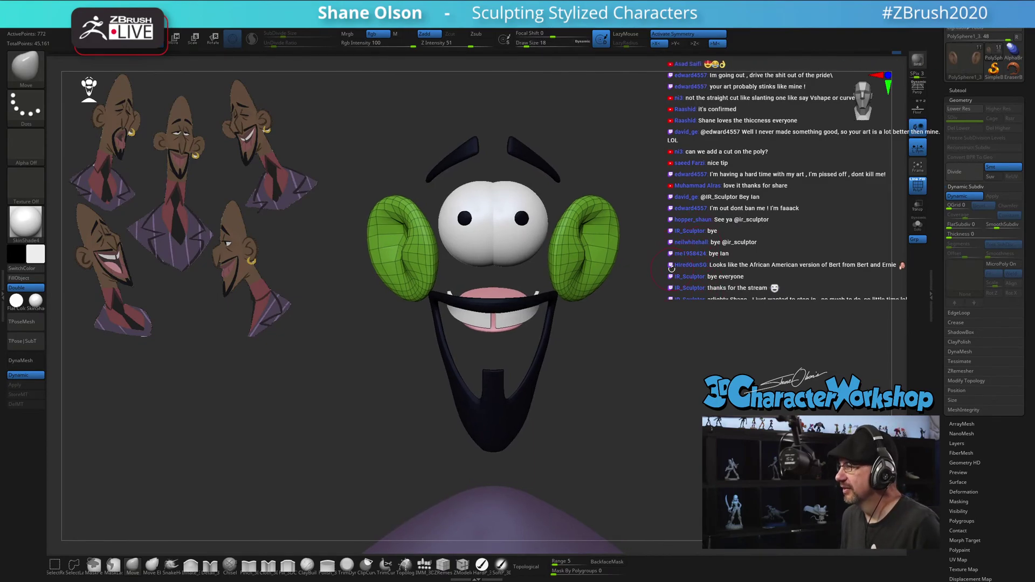
Set the draw size to 27 and split the hidden part of the head so the isolated ears become their own subtool
key(s)
drag(672, 270, 679, 254)
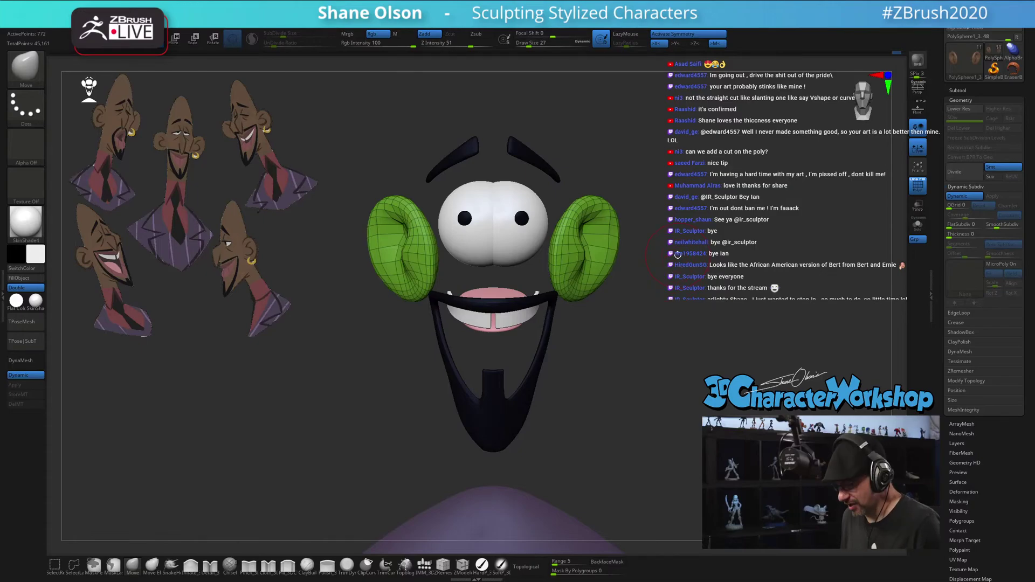
key(1)
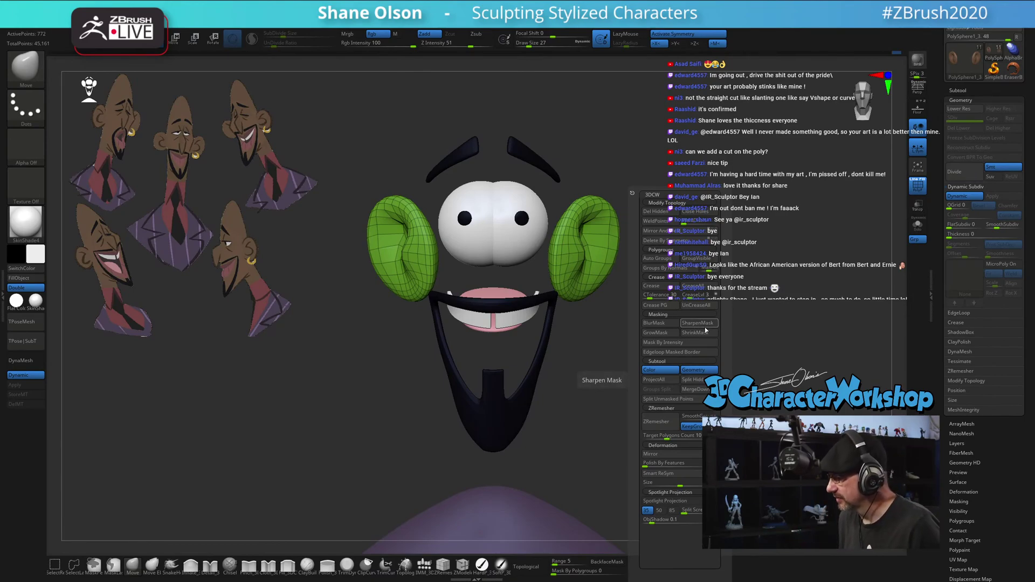
click(693, 380)
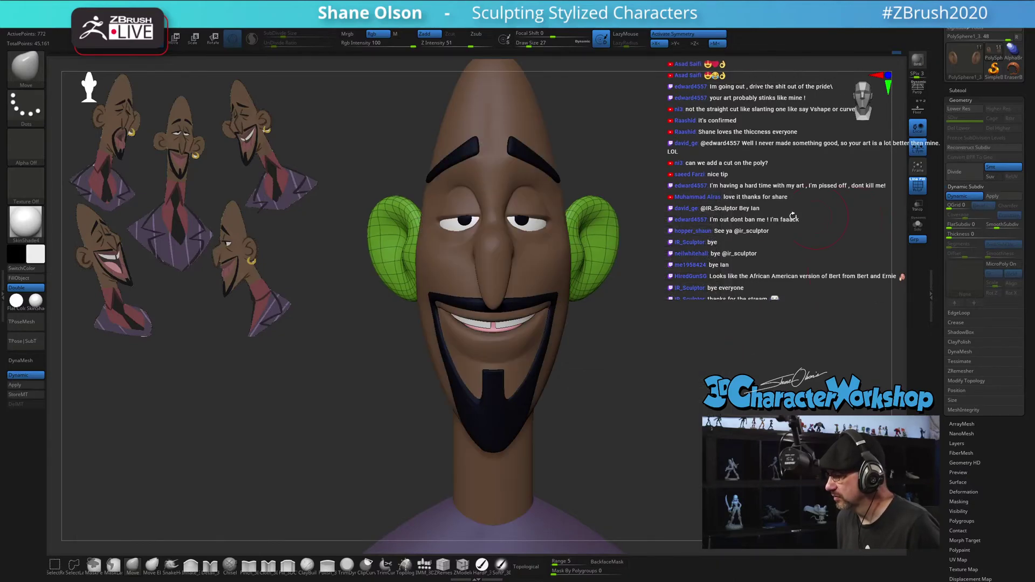
Subdivide the ear mesh once, delete its lower subdivision level, and turn off its Dynamic Subdiv smoothing
drag(768, 278, 721, 236)
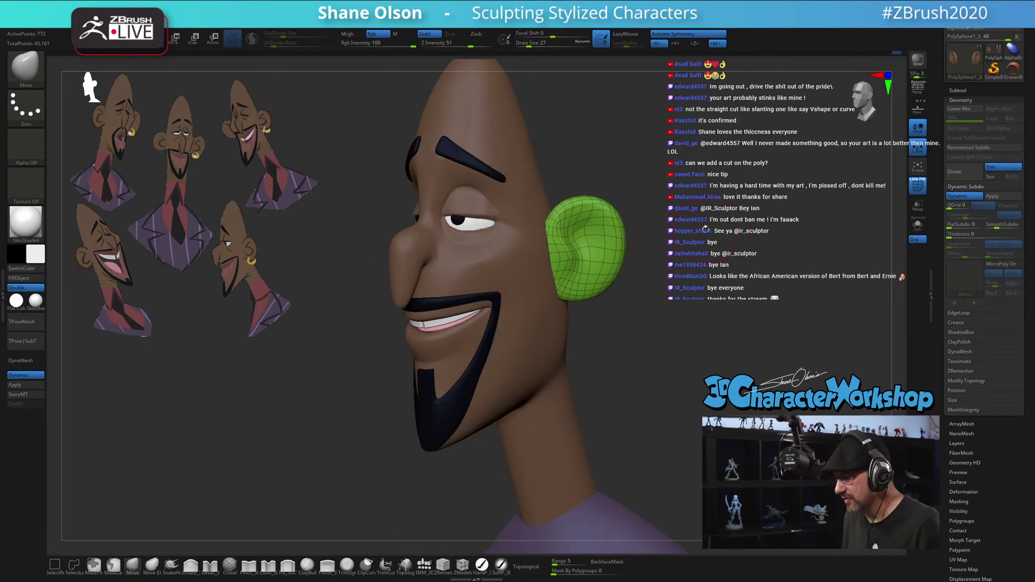
key(ctrl+d)
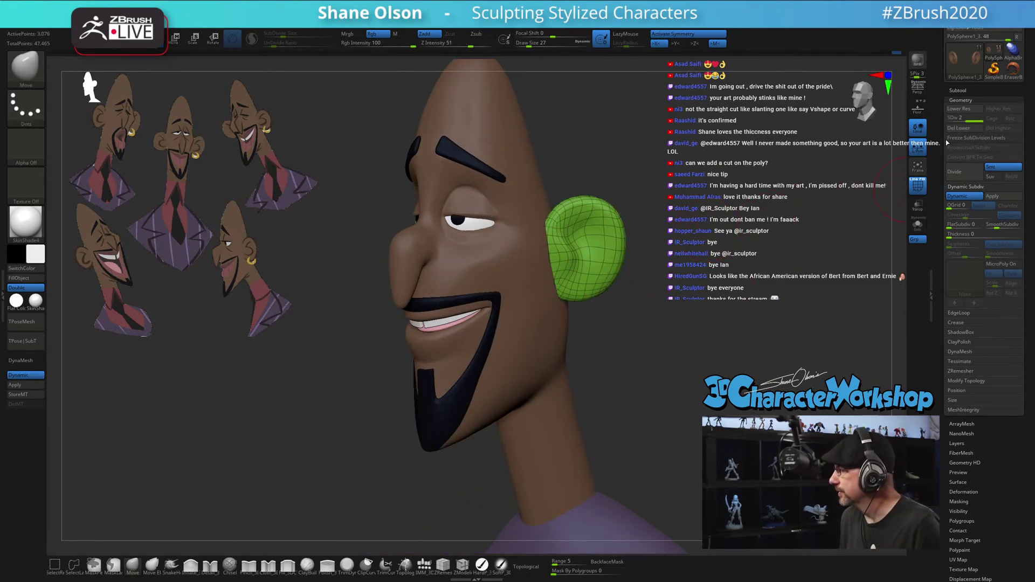
click(960, 128)
drag(712, 216, 750, 227)
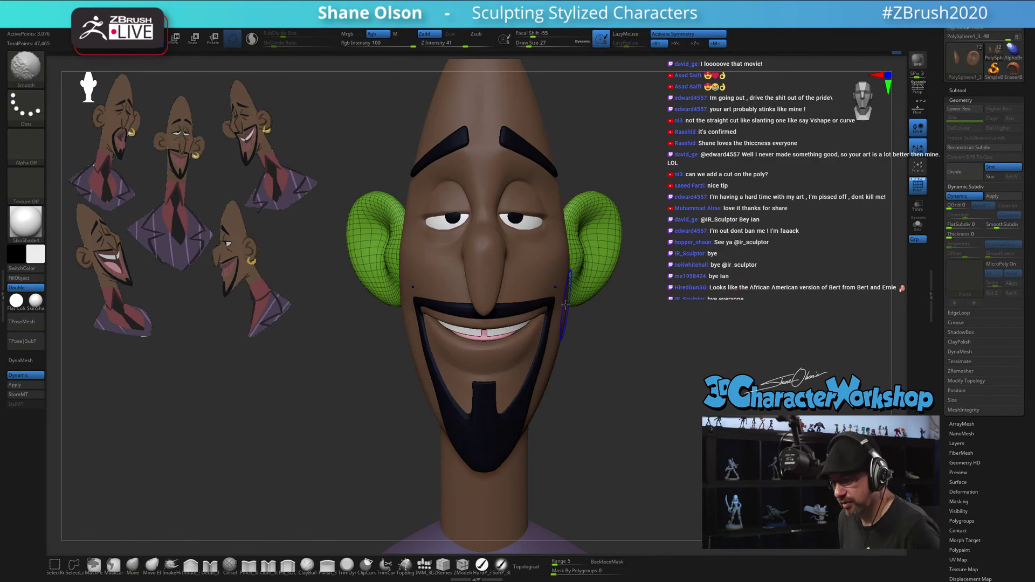
key(shift+d)
drag(661, 333, 628, 333)
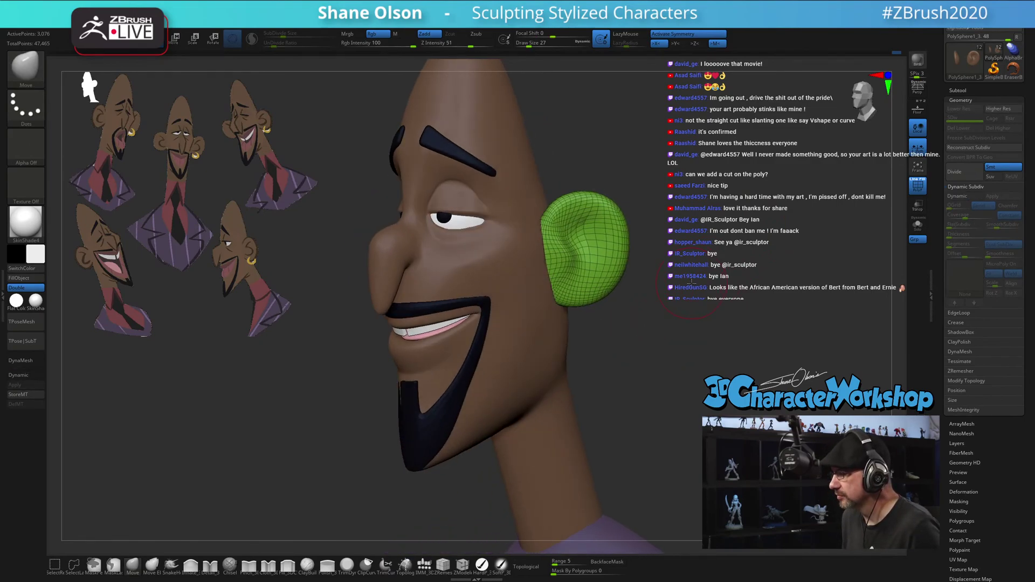
Select the head mesh and save the tool as a new numbered Dom_Head version in the ZTLs folder
alt+click(525, 343)
drag(737, 328, 795, 300)
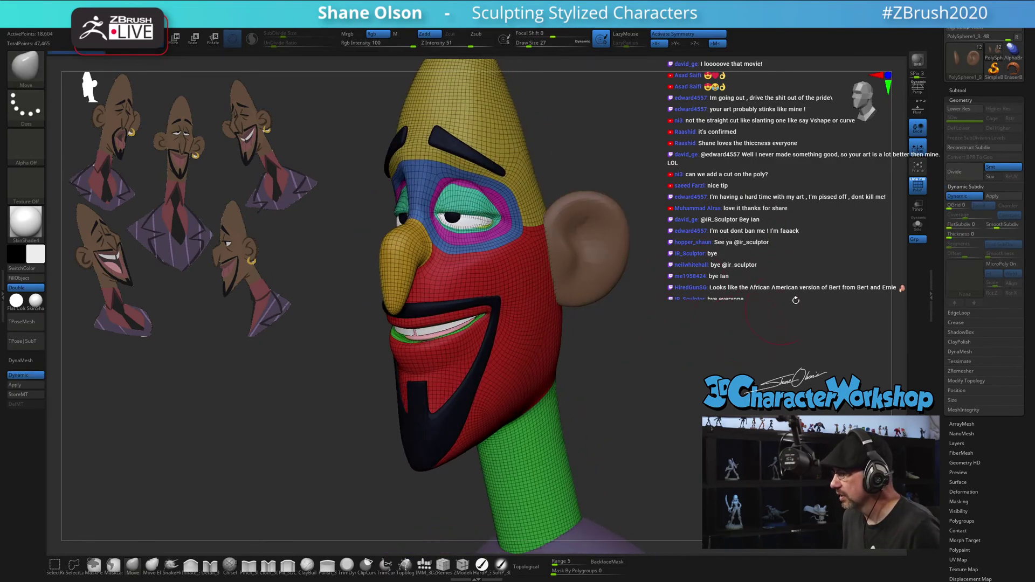
drag(944, 31, 944, 89)
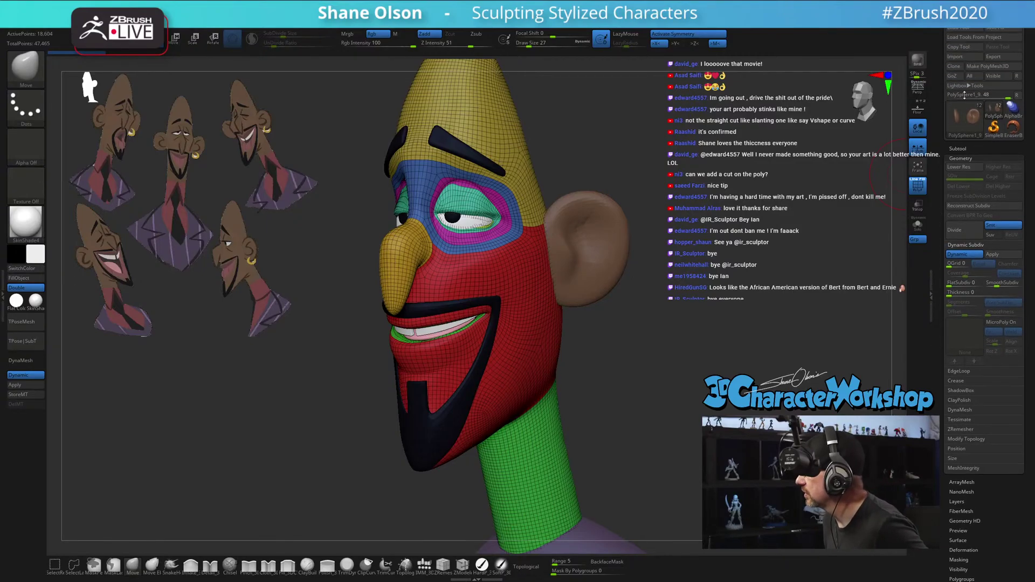
click(996, 29)
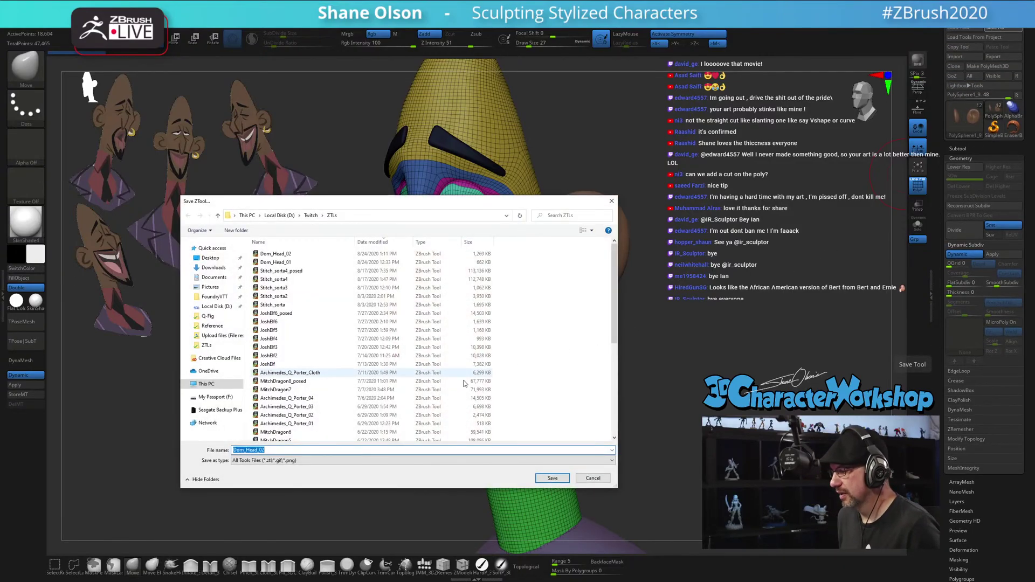
click(278, 450)
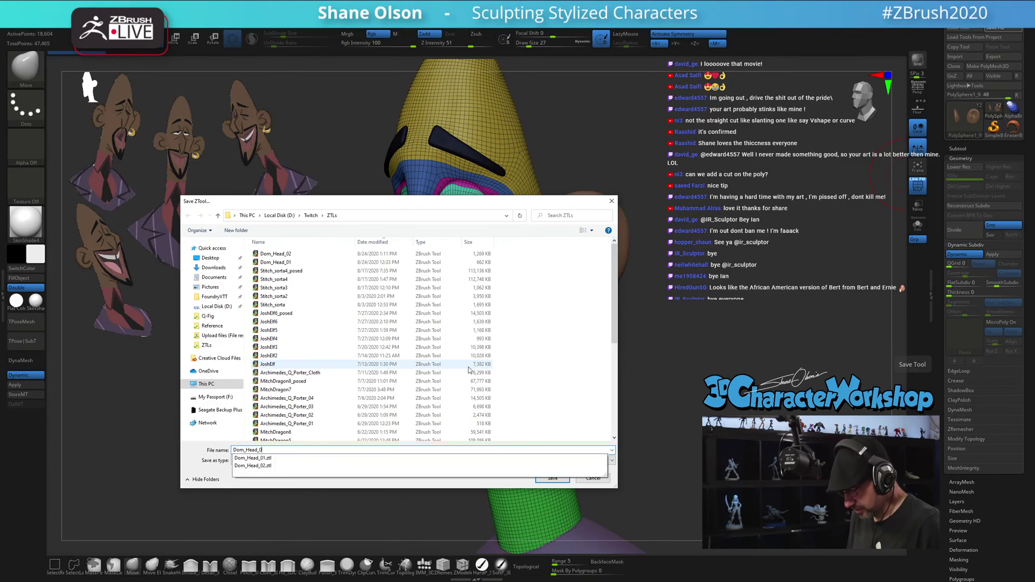
key(Return)
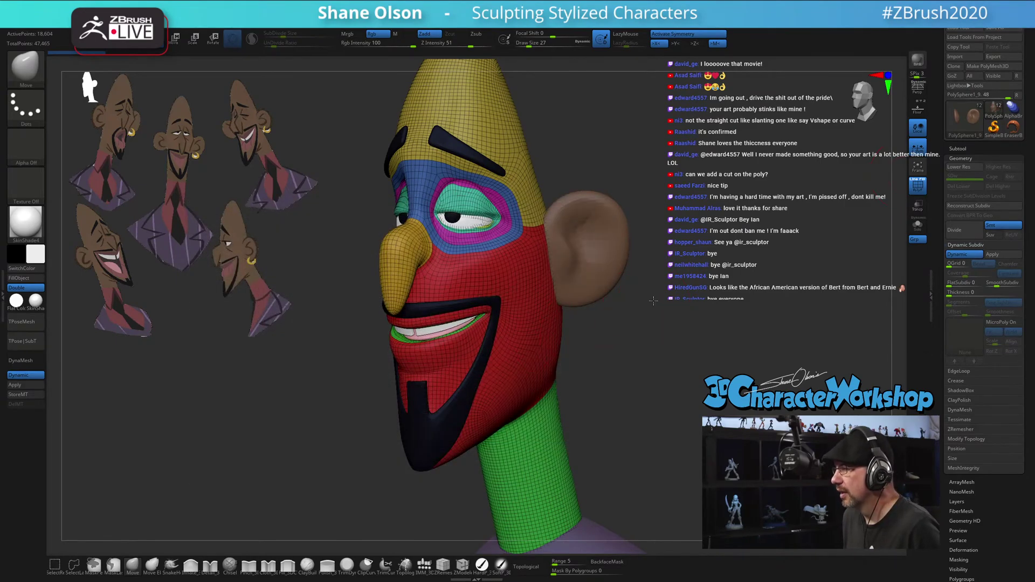
Select the ears subtool and merge it down into the head subtool, accepting that this is not undoable
drag(653, 301, 649, 286)
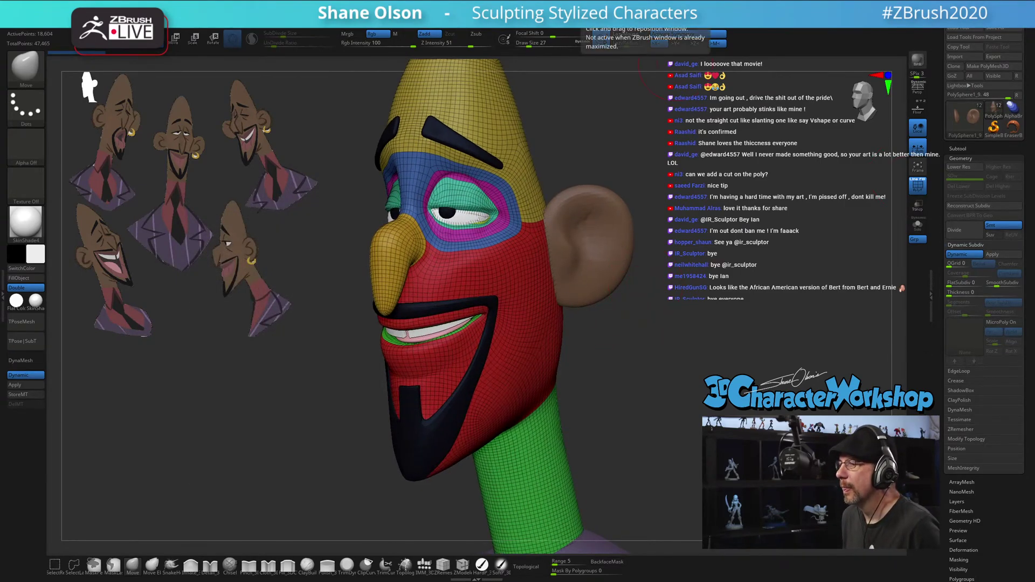
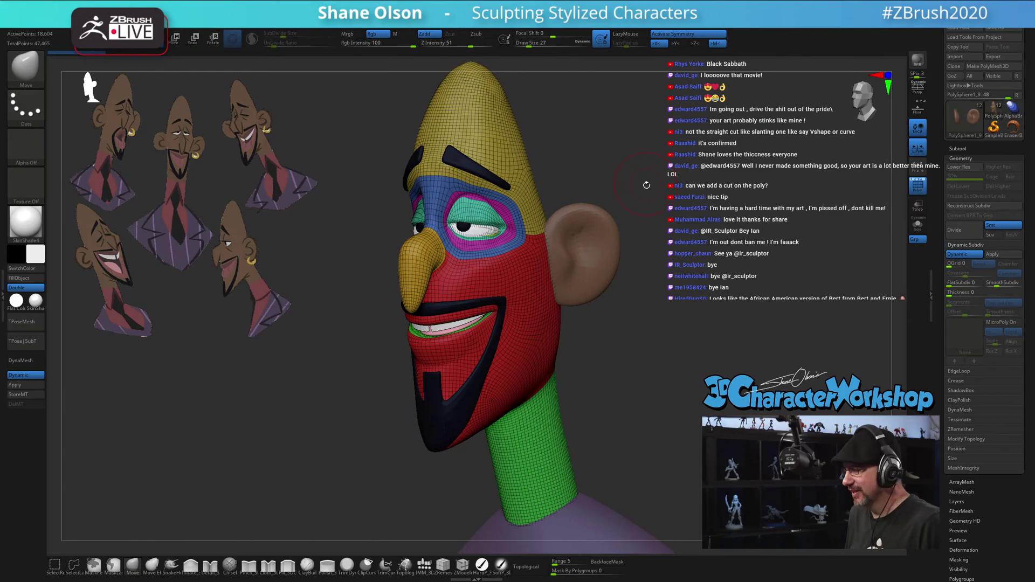
mouse_move(667, 185)
mouse_down()
mouse_move(679, 188)
mouse_move(665, 183)
mouse_move(652, 211)
mouse_up()
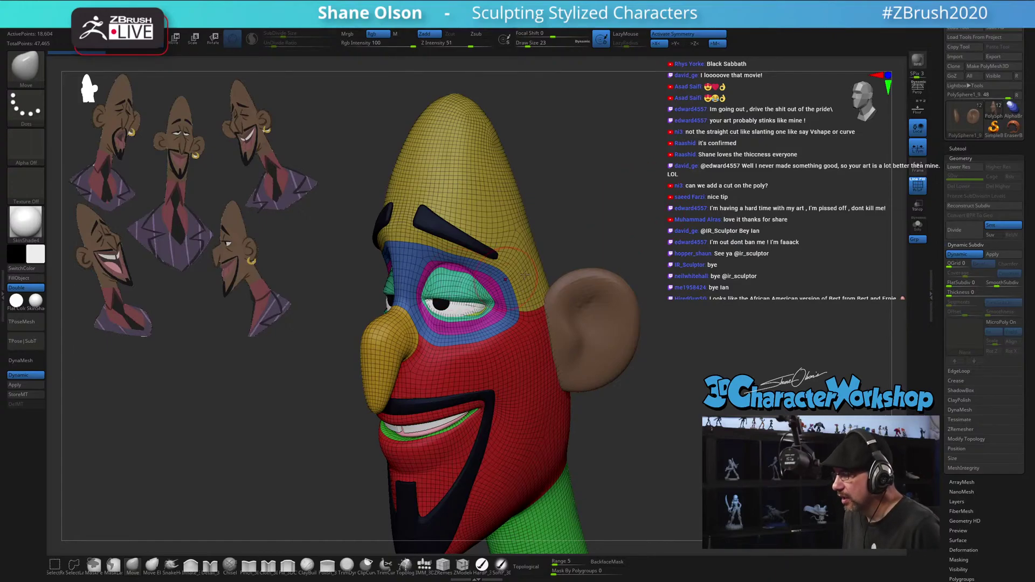
mouse_move(638, 225)
mouse_down()
mouse_move(576, 272)
mouse_move(720, 236)
mouse_move(598, 270)
mouse_up()
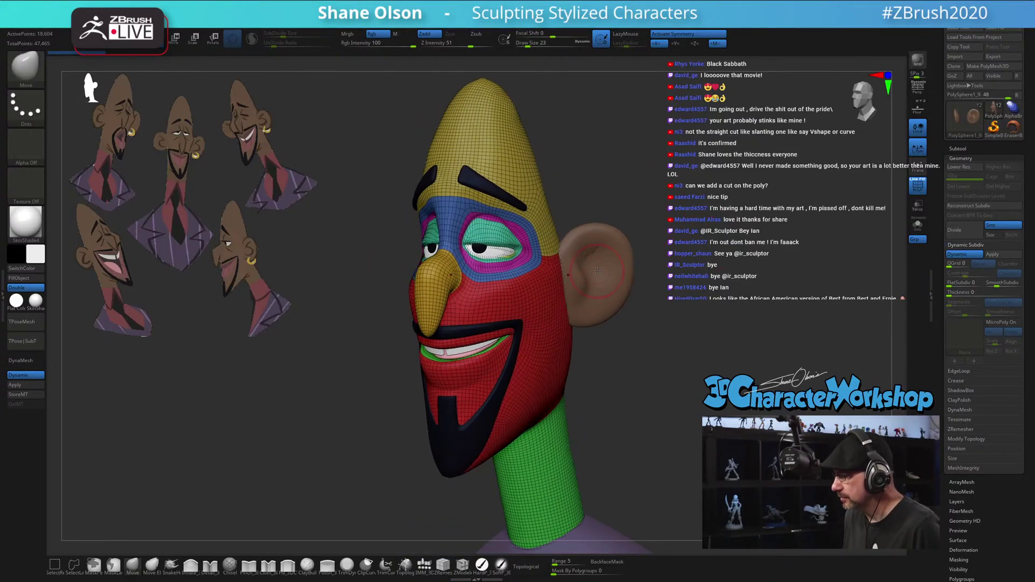
click(958, 149)
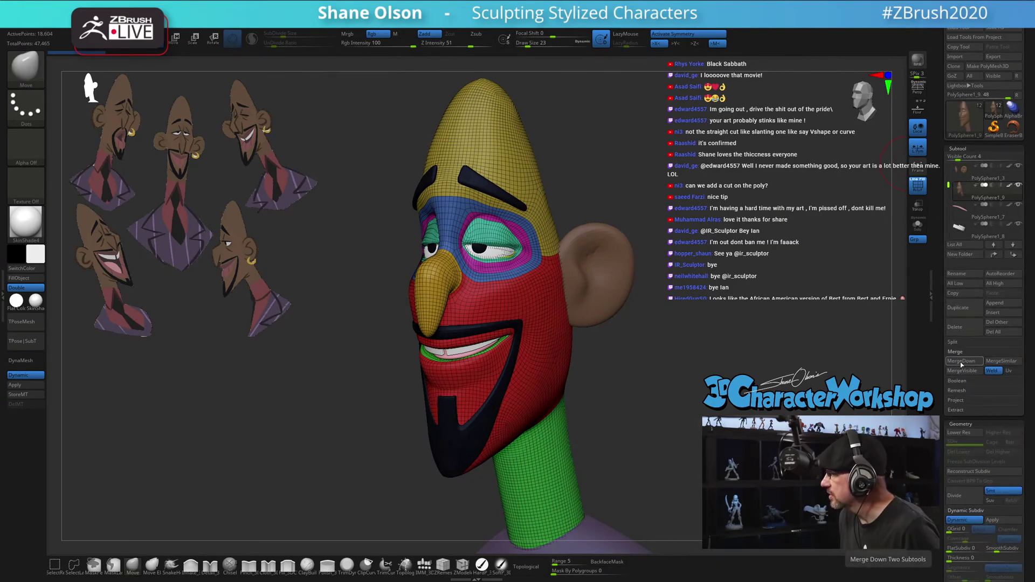
click(963, 171)
click(966, 361)
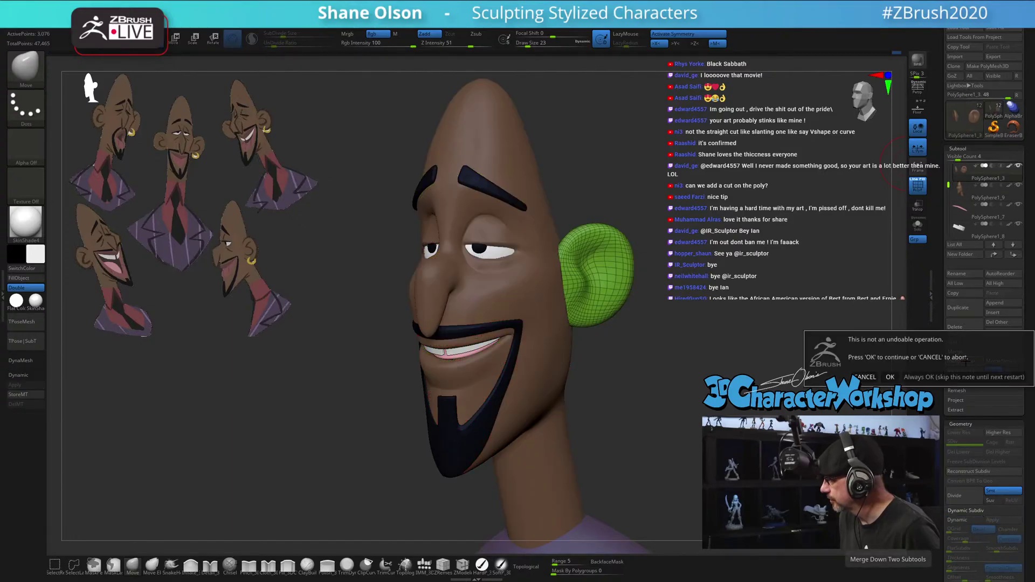
click(890, 377)
Fuse the ears and head into one continuous surface using the gizmo's Remesh By Union operation
drag(740, 300, 776, 311)
key(space)
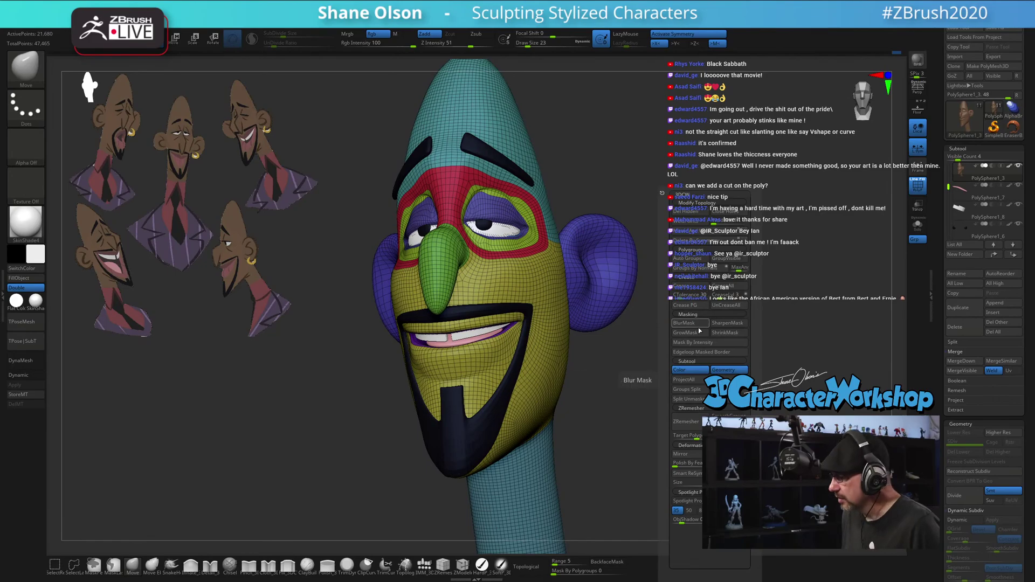
shift+drag(858, 225, 666, 249)
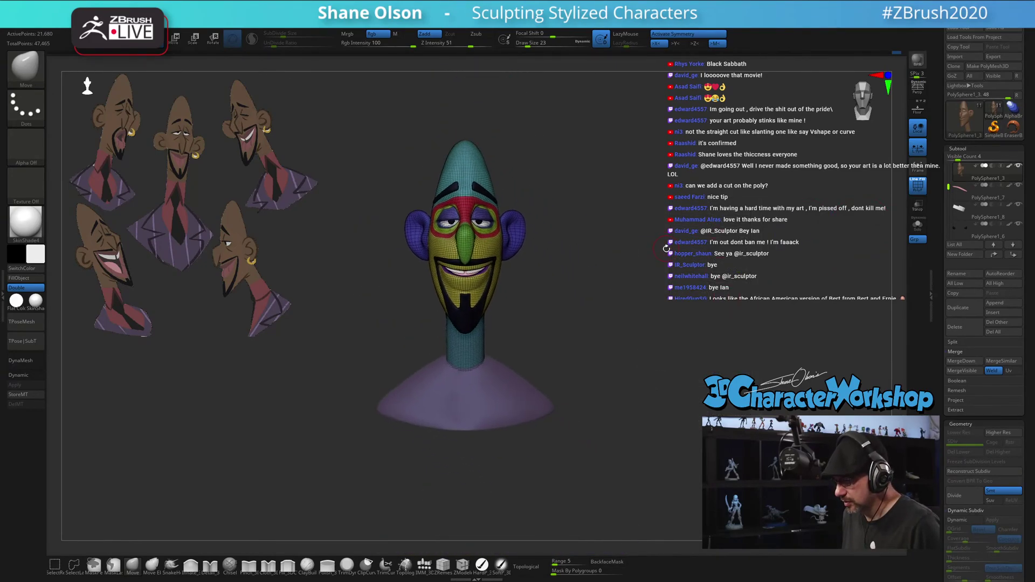
key(space)
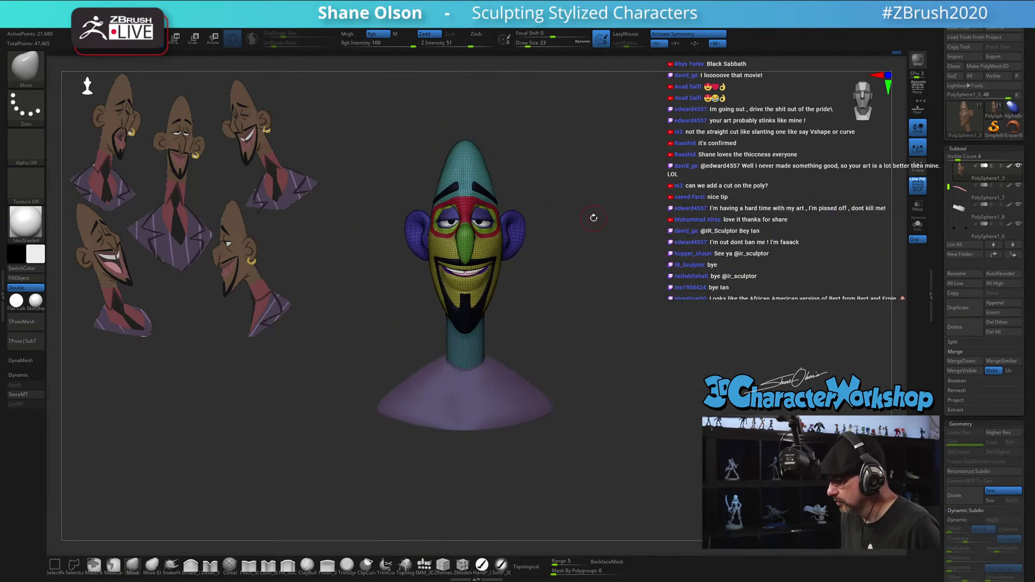
key(r)
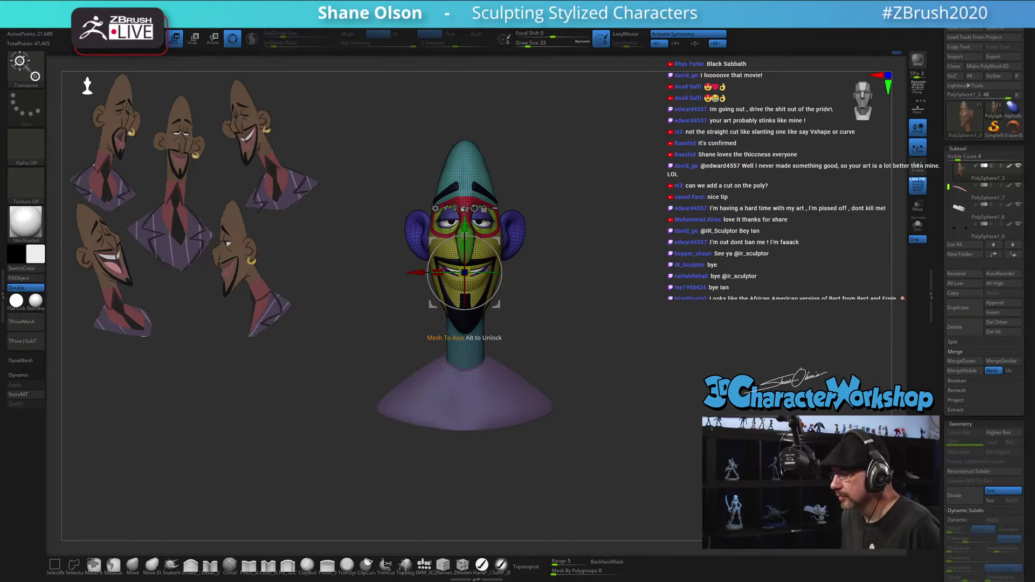
click(434, 208)
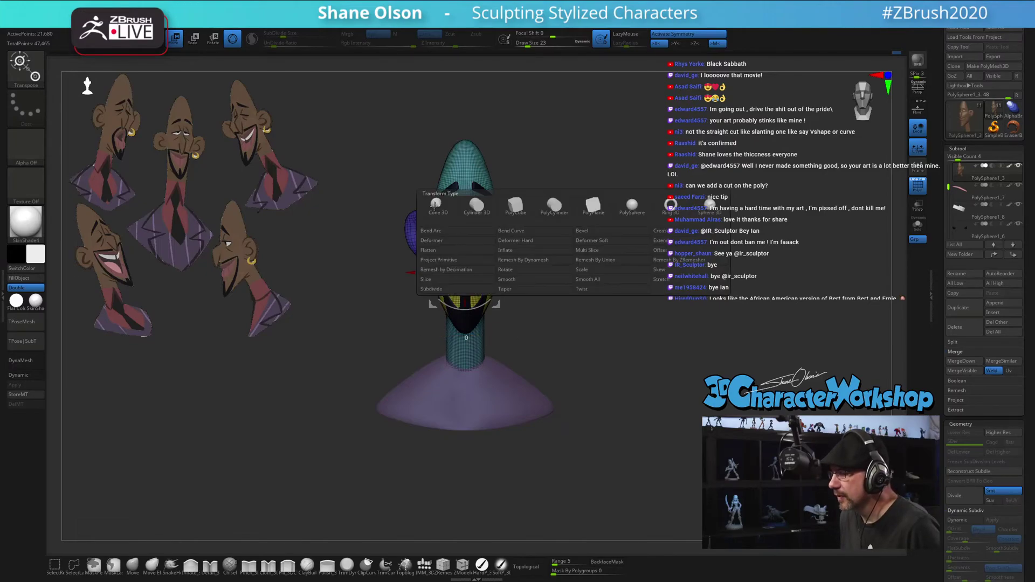
click(592, 261)
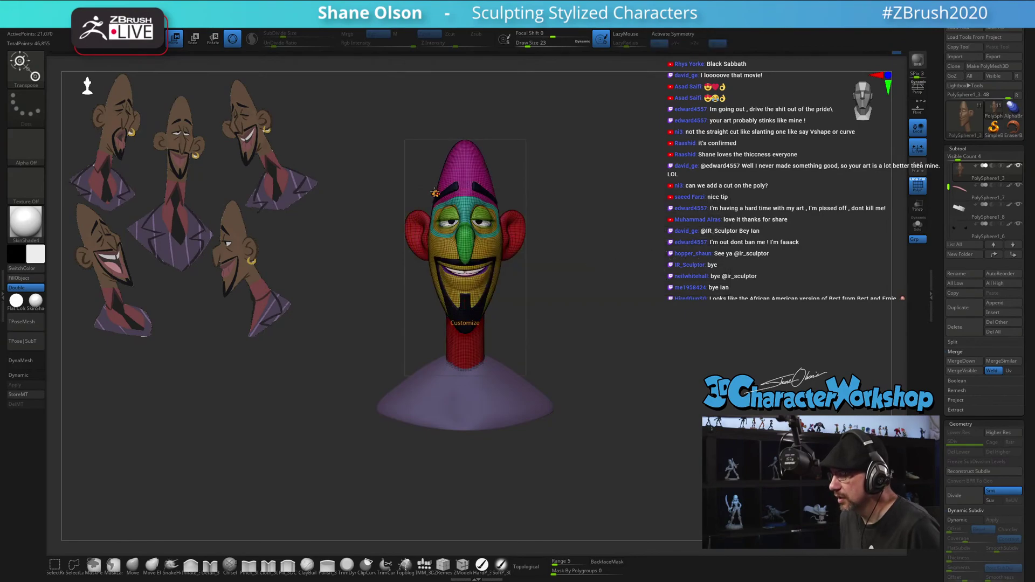
click(434, 193)
click(587, 192)
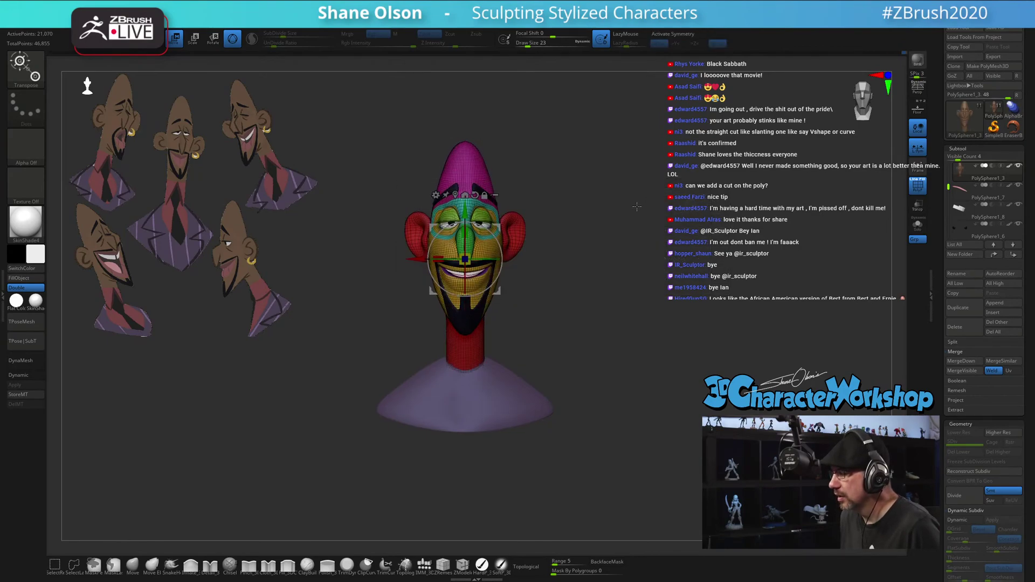
Return from the gizmo to the Move brush and set its draw size to 9 for work around the upper eyelid
key(f)
drag(650, 253, 690, 249)
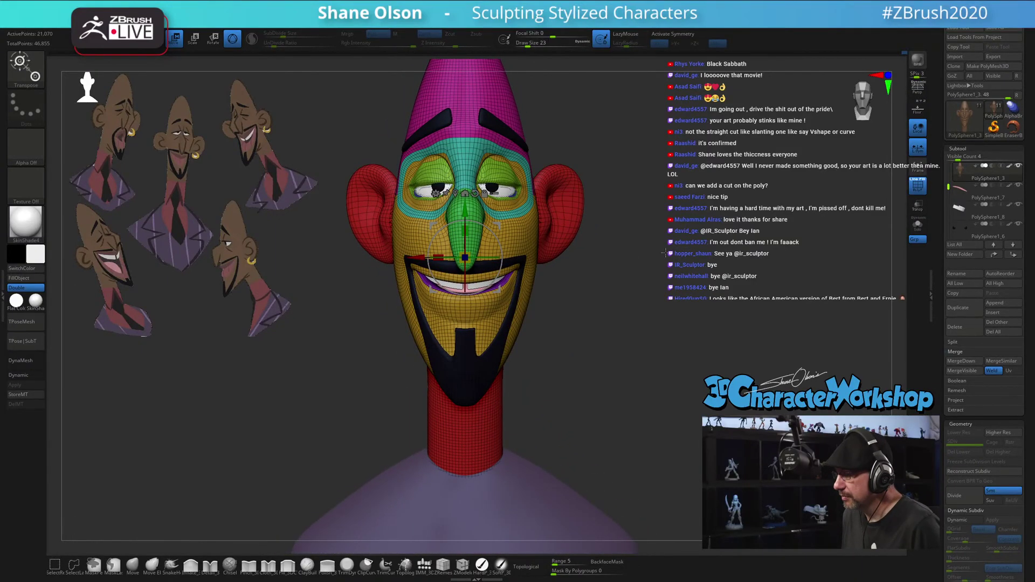
key(q)
mouse_move(638, 250)
mouse_down()
mouse_move(659, 322)
mouse_move(605, 308)
mouse_move(492, 326)
mouse_move(665, 291)
mouse_up()
key(s)
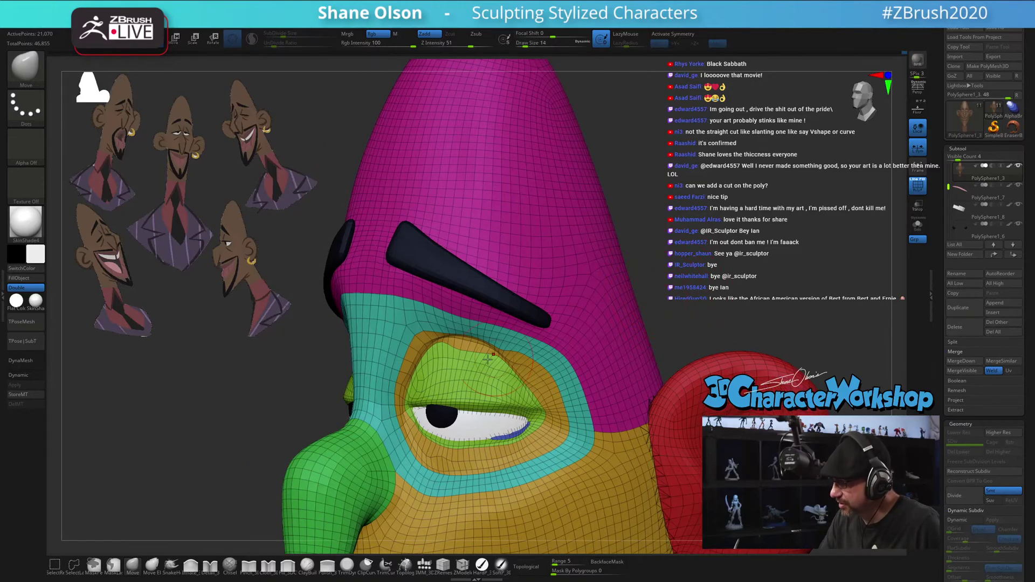
right_drag(466, 356, 459, 359)
key(s)
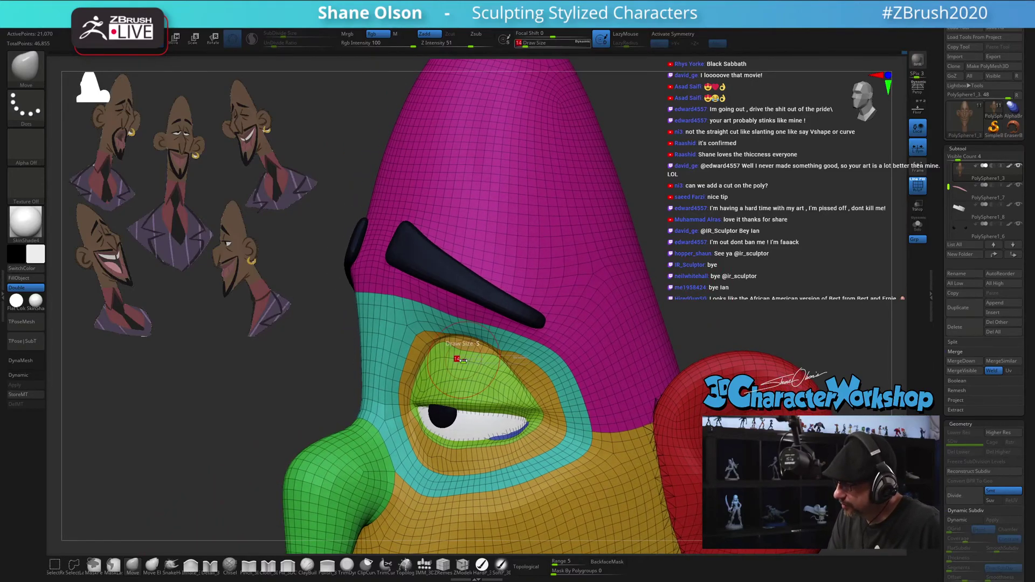
drag(462, 359, 459, 358)
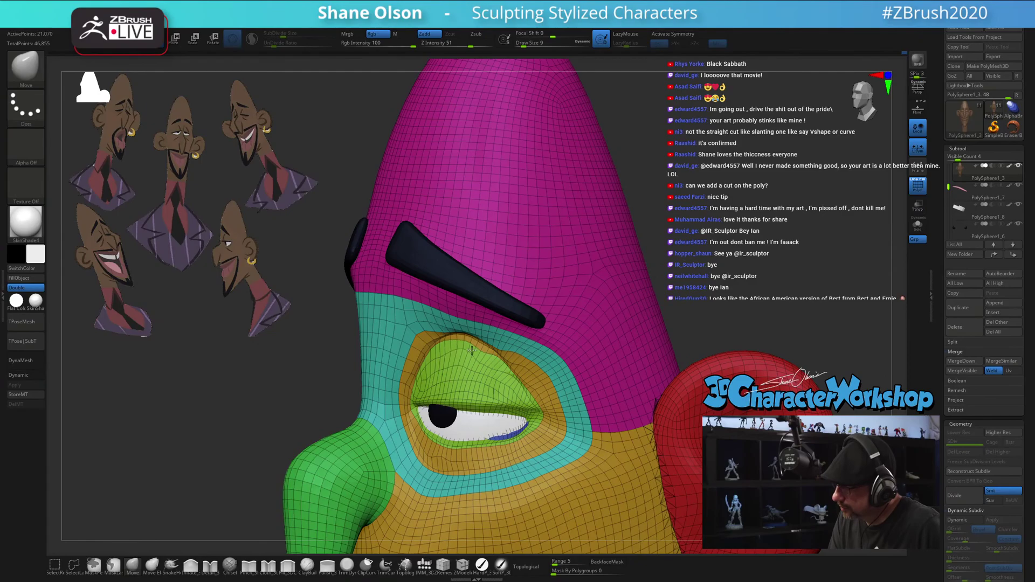
mouse_move(489, 349)
right_down()
mouse_move(462, 355)
mouse_move(510, 345)
right_up()
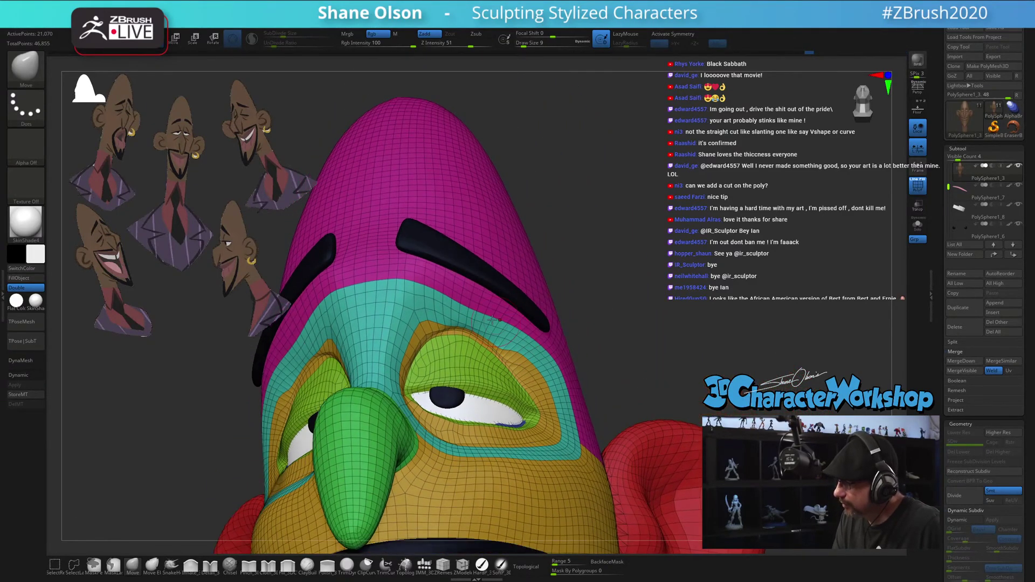
Lower the Smooth brush's Z Intensity to 17
key(shift)
drag(450, 41, 433, 41)
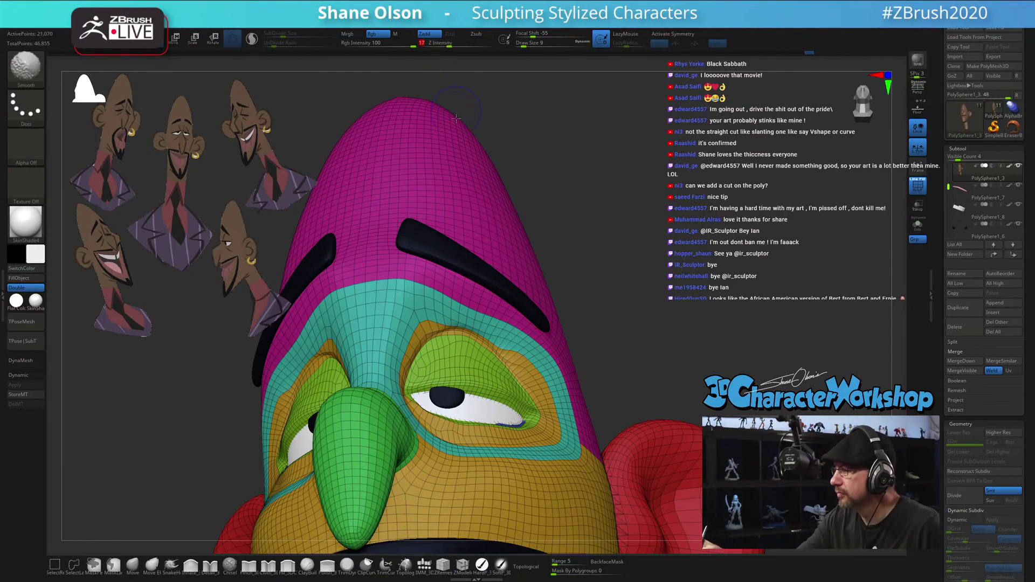
right_drag(578, 260, 449, 287)
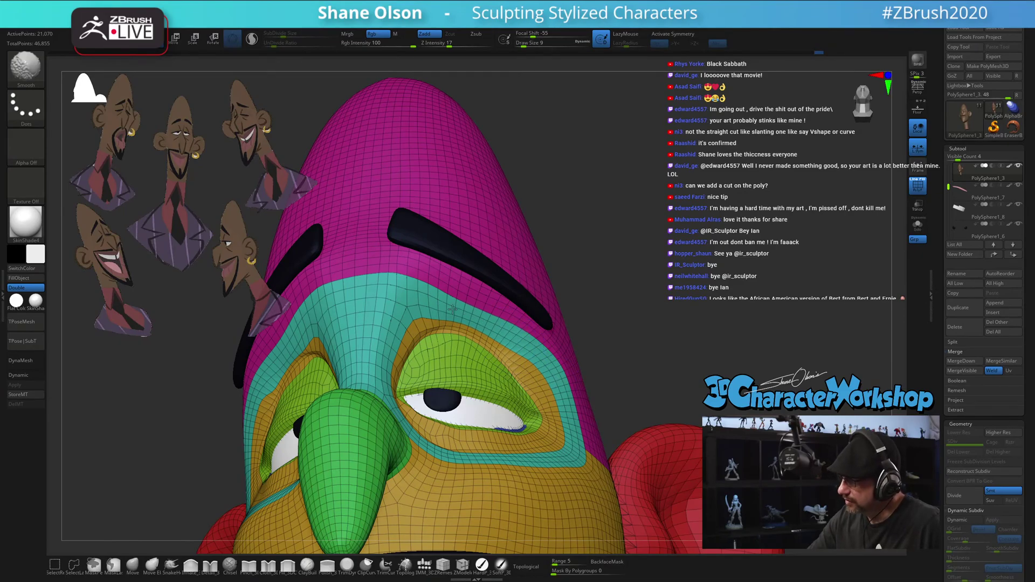
Activate the Move brush and set its draw size to 16 for the area around the eye and brow
key(b)
key(m)
key(v)
mouse_move(593, 345)
right_down()
mouse_move(475, 360)
mouse_move(582, 355)
mouse_move(518, 372)
mouse_move(550, 407)
mouse_move(539, 429)
mouse_move(620, 366)
mouse_move(639, 308)
mouse_move(628, 260)
right_up()
key(shift)
mouse_move(661, 335)
alt+right_down()
mouse_move(653, 251)
mouse_move(662, 227)
mouse_move(678, 238)
mouse_move(669, 216)
mouse_move(653, 227)
alt+right_up()
key(s)
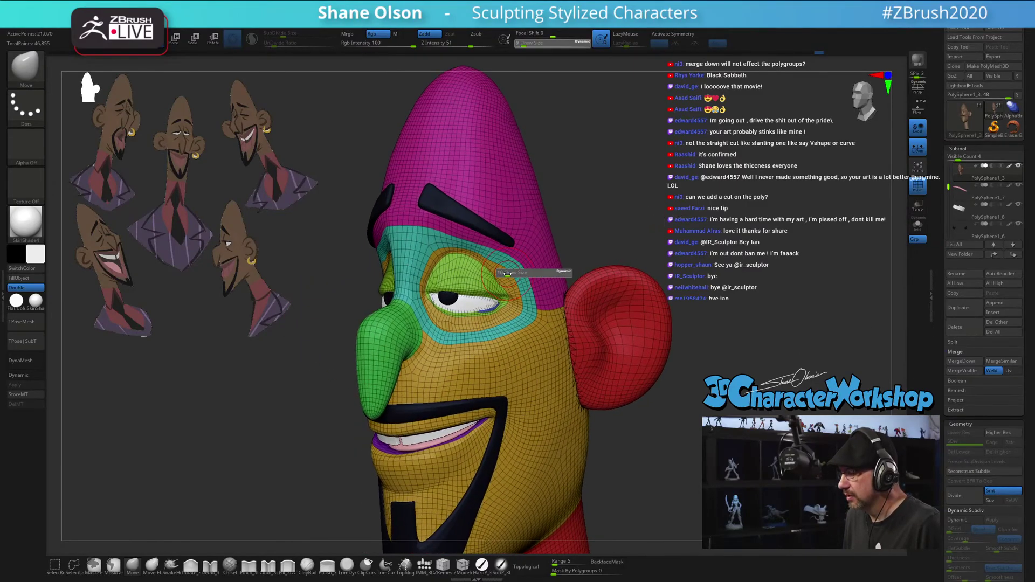
drag(506, 272, 512, 269)
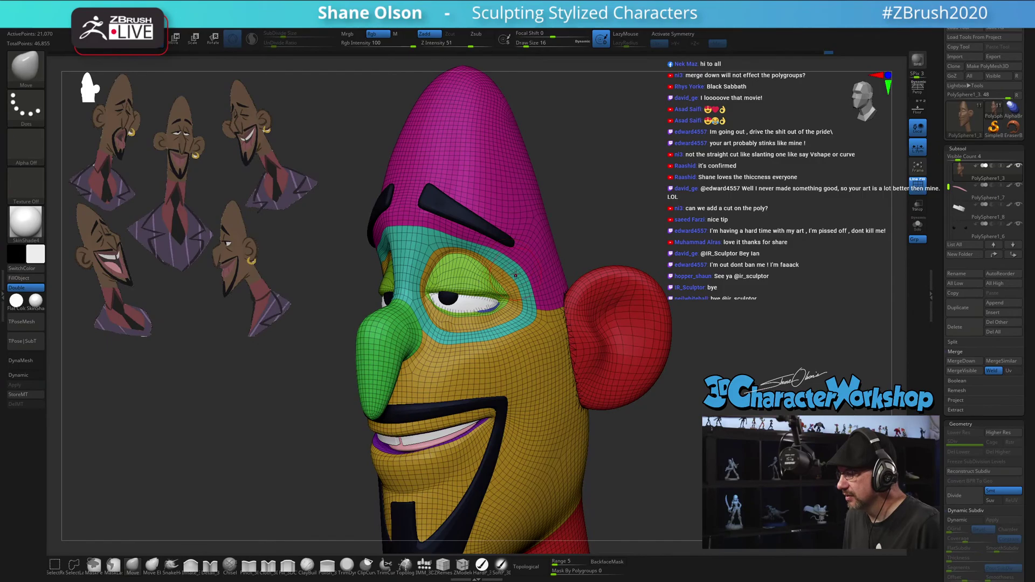
mouse_move(677, 192)
right_down()
mouse_move(721, 216)
mouse_move(639, 238)
mouse_move(639, 323)
right_up()
alt+right_drag(641, 444, 657, 391)
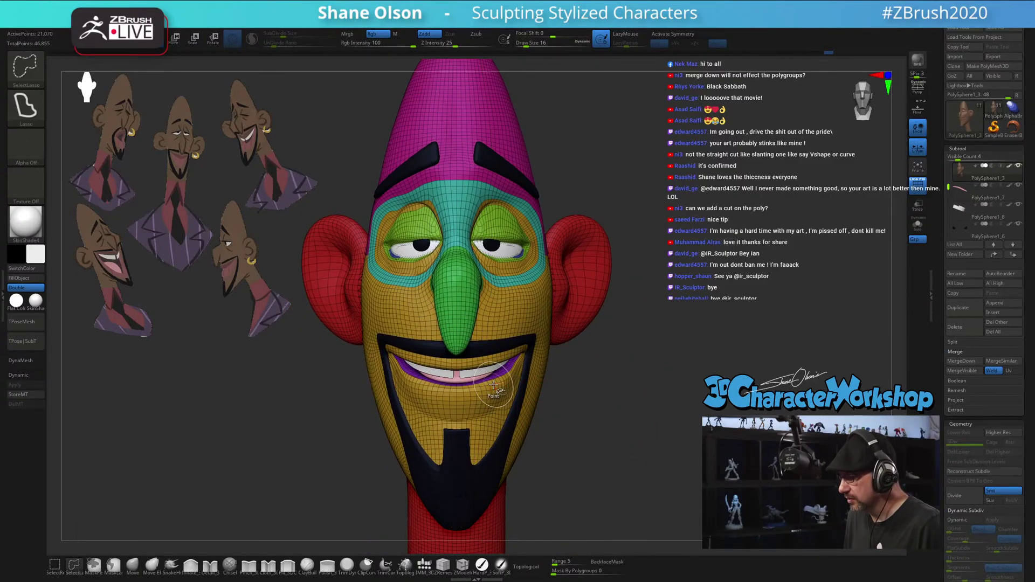
Isolate the yellow lower-face polygroup, solo the head subtool and set the Move brush's draw size to 11
ctrl+shift+click(491, 389)
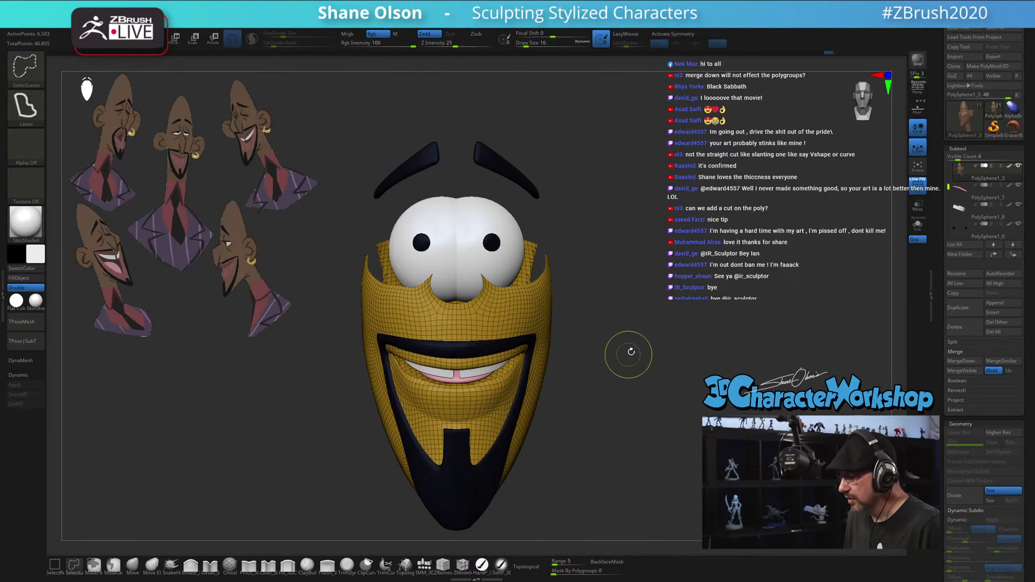
right_drag(824, 274, 723, 345)
click(916, 229)
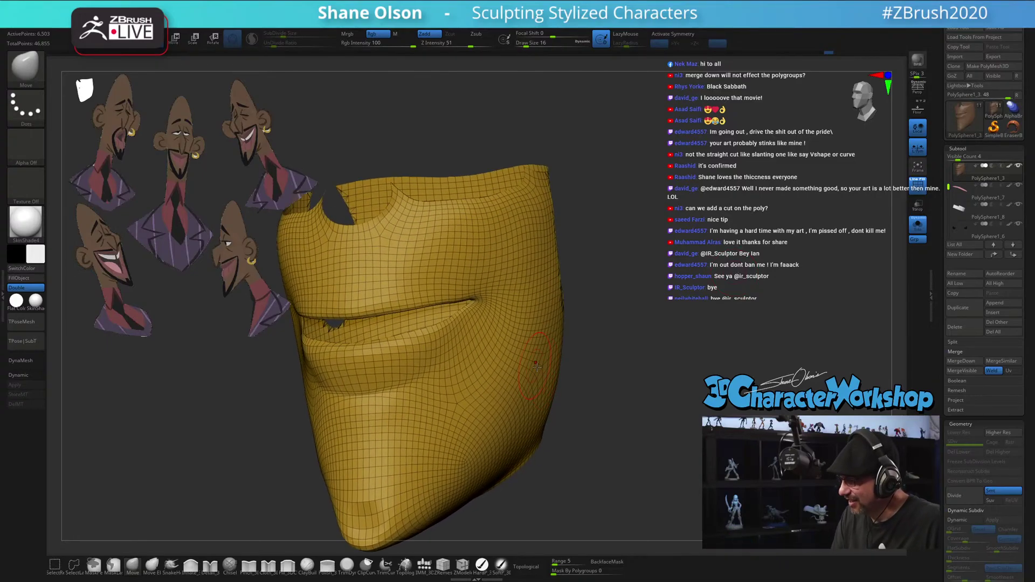
alt+right_drag(418, 349, 476, 374)
drag(474, 389, 483, 378)
key(s)
drag(447, 324, 444, 324)
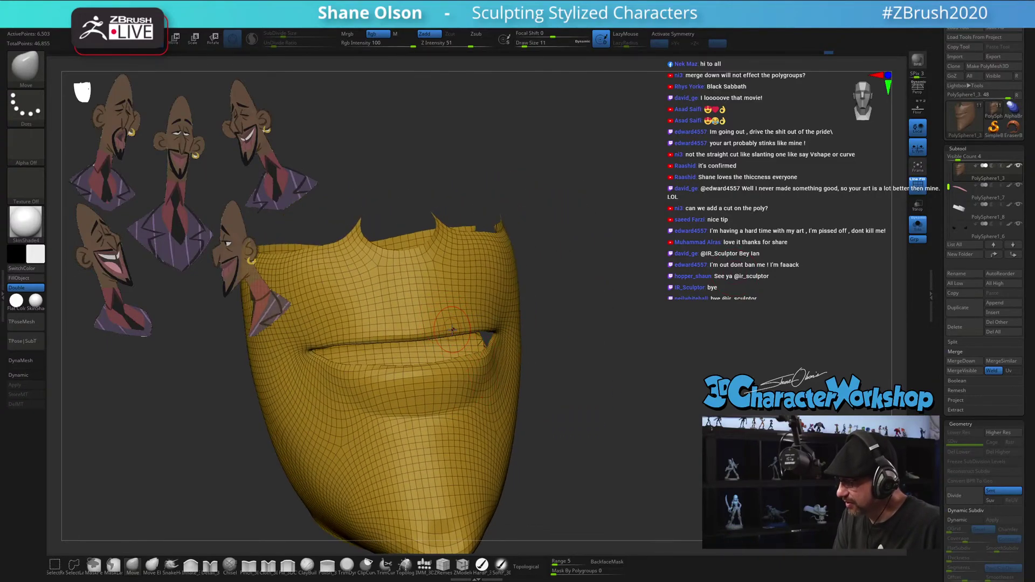
Activate X symmetry and mask a band along the upper lip out to both mouth corners
right_drag(443, 328, 488, 330)
alt+right_drag(397, 327, 475, 338)
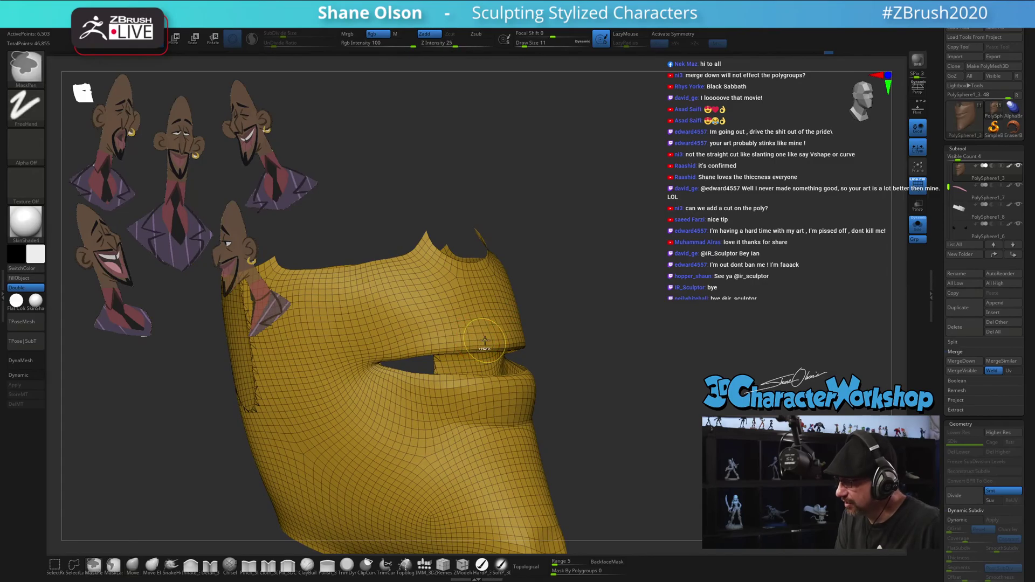
ctrl+drag(499, 335, 379, 359)
key(ctrl+z)
key(x)
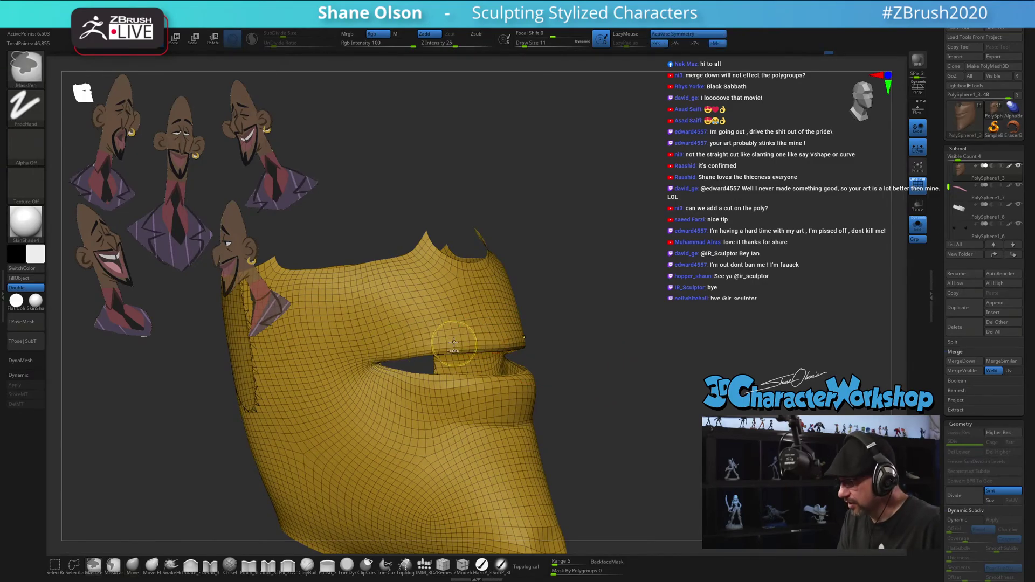
mouse_move(496, 340)
ctrl+mouse_down()
mouse_move(515, 337)
mouse_move(407, 349)
mouse_move(351, 371)
mouse_move(413, 370)
ctrl+mouse_up()
drag(604, 431, 533, 440)
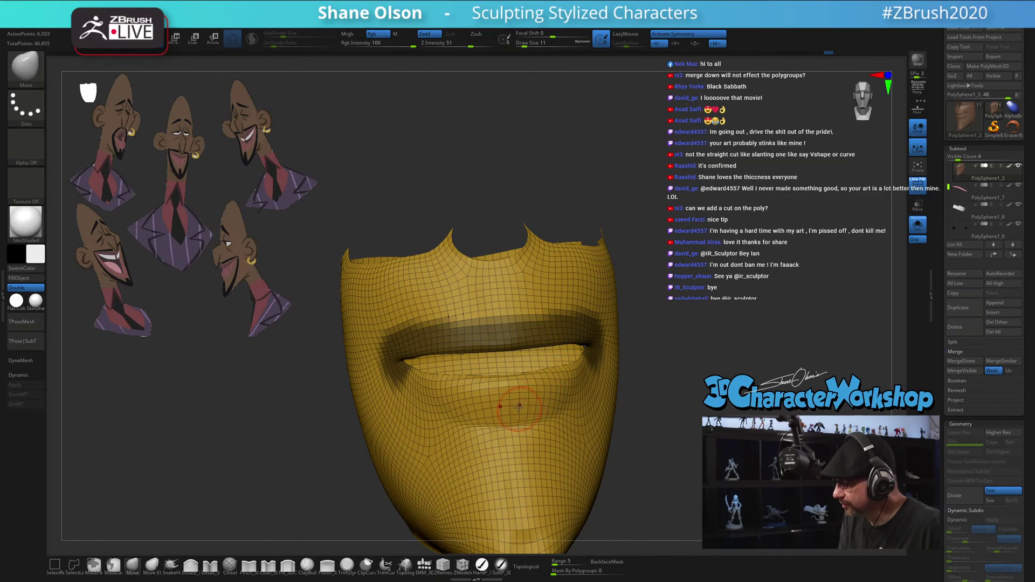
Extend the mask around the mouth corners and across the full lower lip
right_drag(520, 396, 434, 393)
ctrl+drag(395, 379, 515, 397)
drag(621, 415, 596, 404)
mouse_move(536, 366)
ctrl+mouse_down()
mouse_move(518, 386)
mouse_move(449, 395)
ctrl+mouse_up()
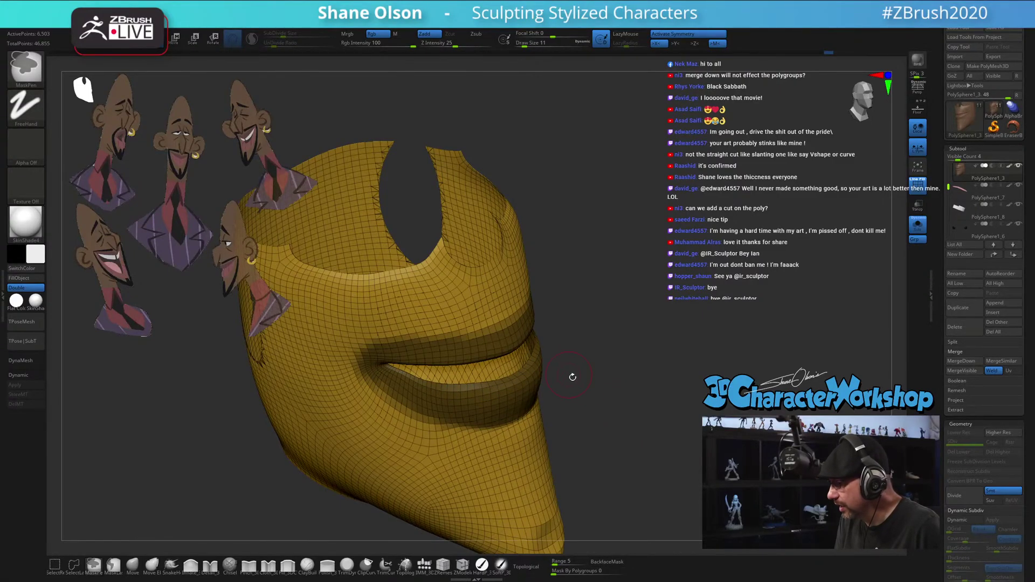
Turn the masked lip area into its own polygroup and bring back the rest of the head
mouse_move(572, 377)
mouse_down()
mouse_move(575, 363)
mouse_move(601, 371)
mouse_move(642, 347)
mouse_up()
mouse_move(631, 393)
right_down()
mouse_move(618, 298)
mouse_move(680, 355)
mouse_move(618, 325)
right_up()
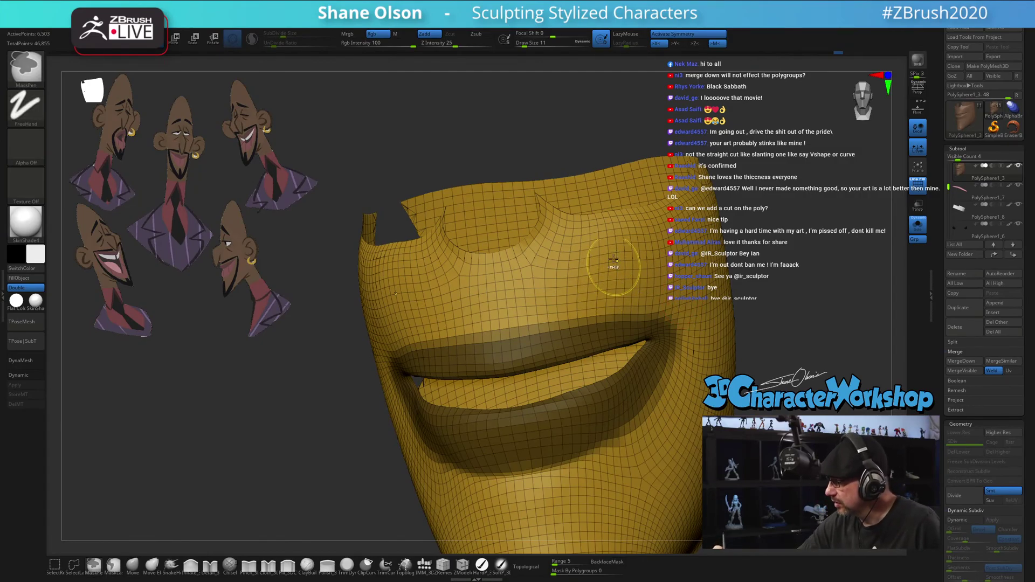
key(ctrl+w)
key(ctrl+w)
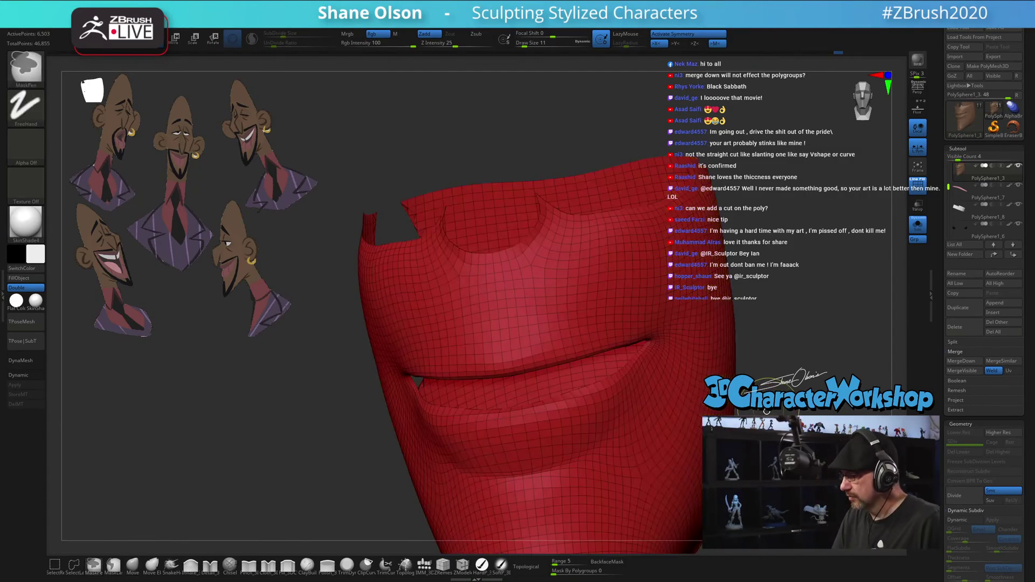
key(ctrl+z)
mouse_move(768, 413)
mouse_down()
mouse_move(765, 431)
mouse_move(755, 431)
mouse_move(771, 412)
mouse_move(754, 411)
mouse_up()
ctrl+shift+click(755, 431)
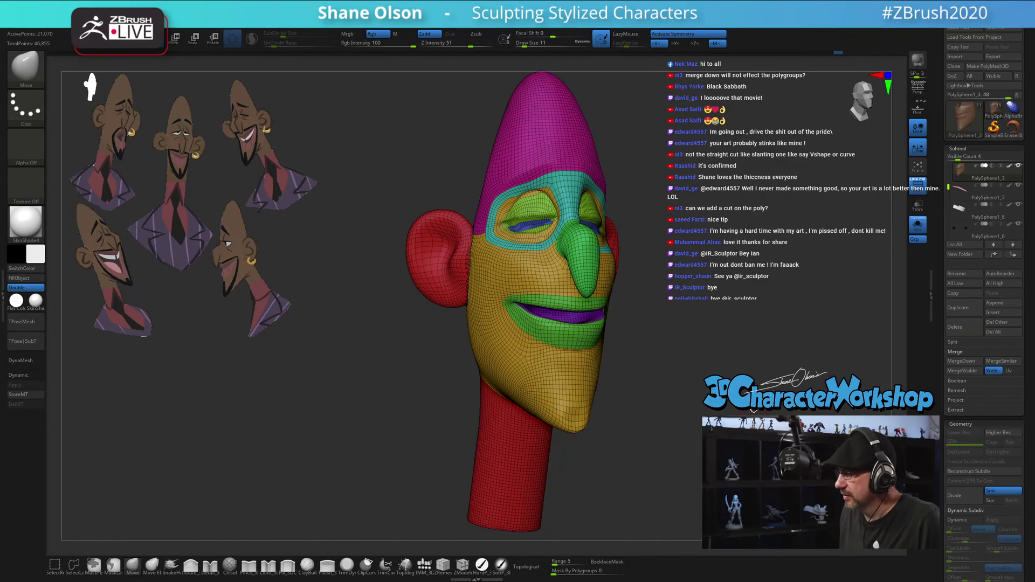
Mask the inner hollow of the ears and assign it to a separate polygroup
drag(774, 338, 650, 354)
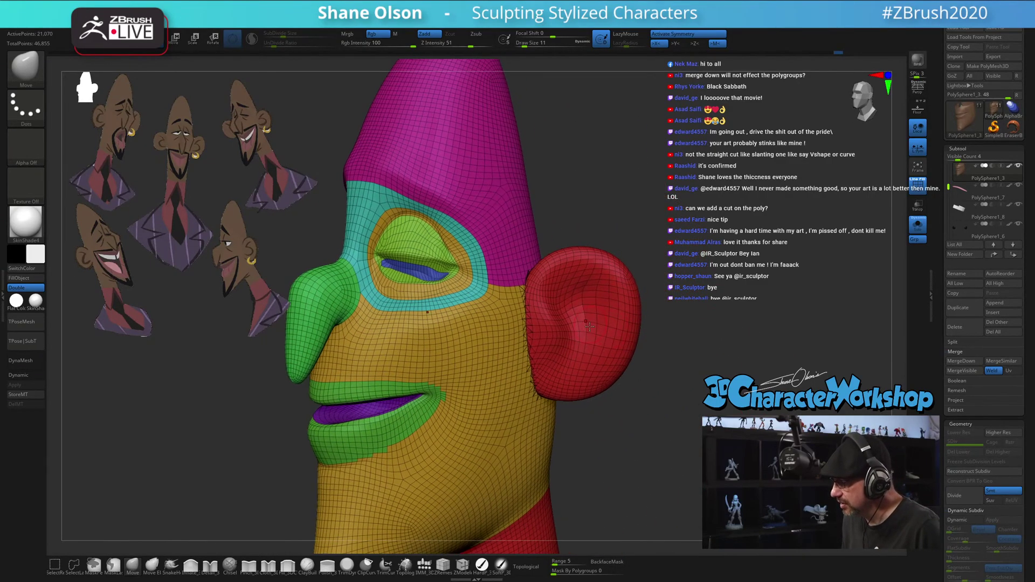
mouse_move(578, 354)
ctrl+mouse_down()
mouse_move(569, 302)
mouse_move(599, 307)
ctrl+mouse_up()
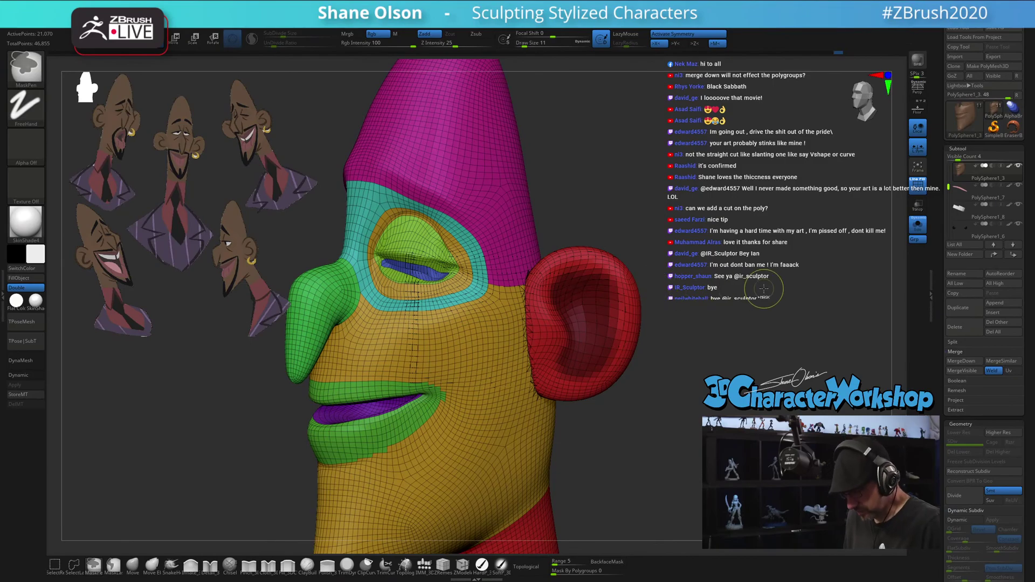
key(ctrl+w)
mouse_move(712, 324)
mouse_down()
mouse_move(658, 326)
mouse_move(713, 326)
mouse_move(696, 328)
mouse_up()
drag(736, 373, 719, 366)
key(ctrl+z)
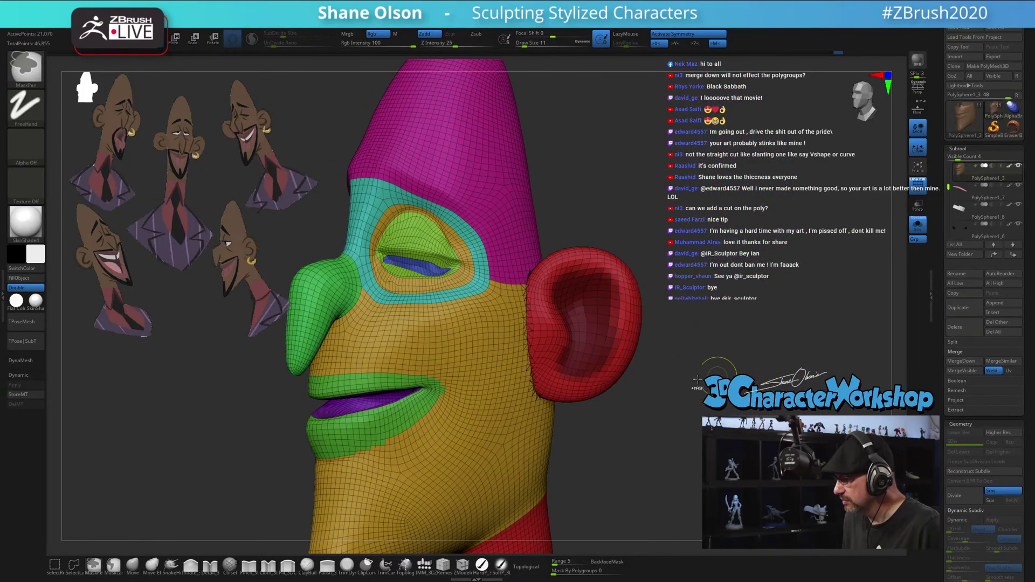
ctrl+drag(580, 312, 579, 328)
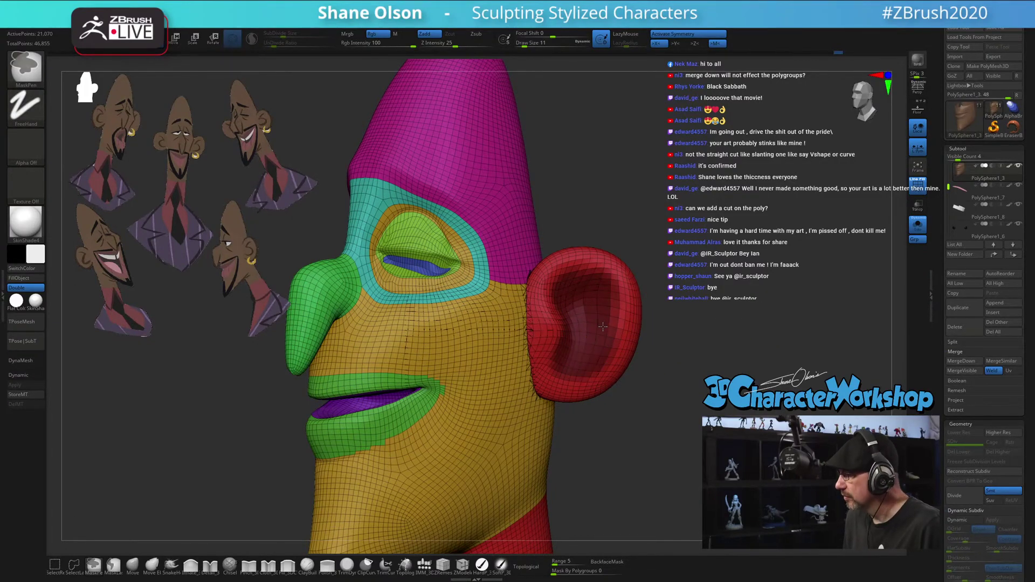
key(ctrl+w)
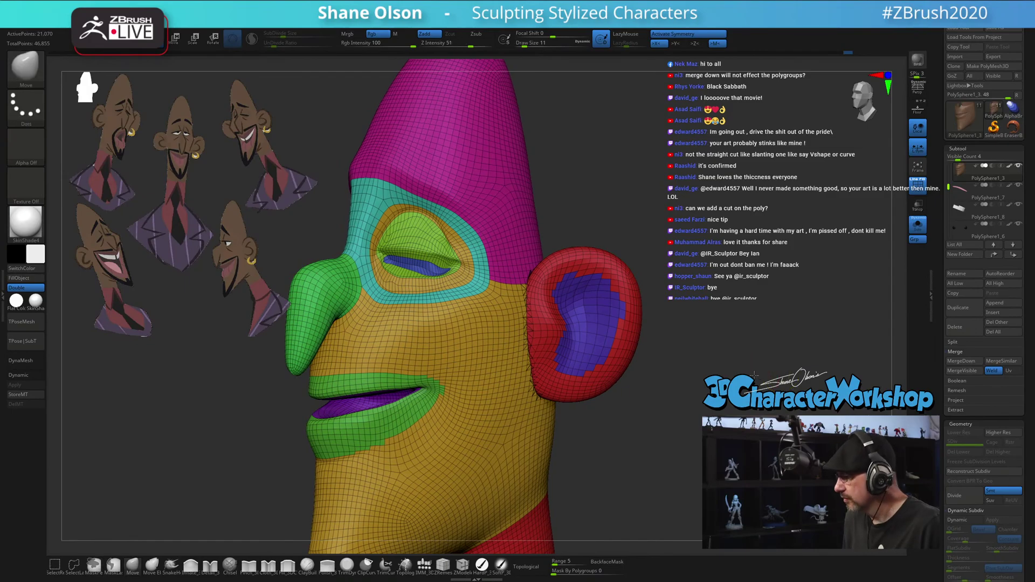
Save the tool over the existing Dom_Head_03 file
mouse_move(743, 366)
mouse_down()
mouse_move(765, 373)
mouse_move(732, 314)
mouse_move(756, 289)
mouse_move(703, 287)
mouse_up()
click(995, 30)
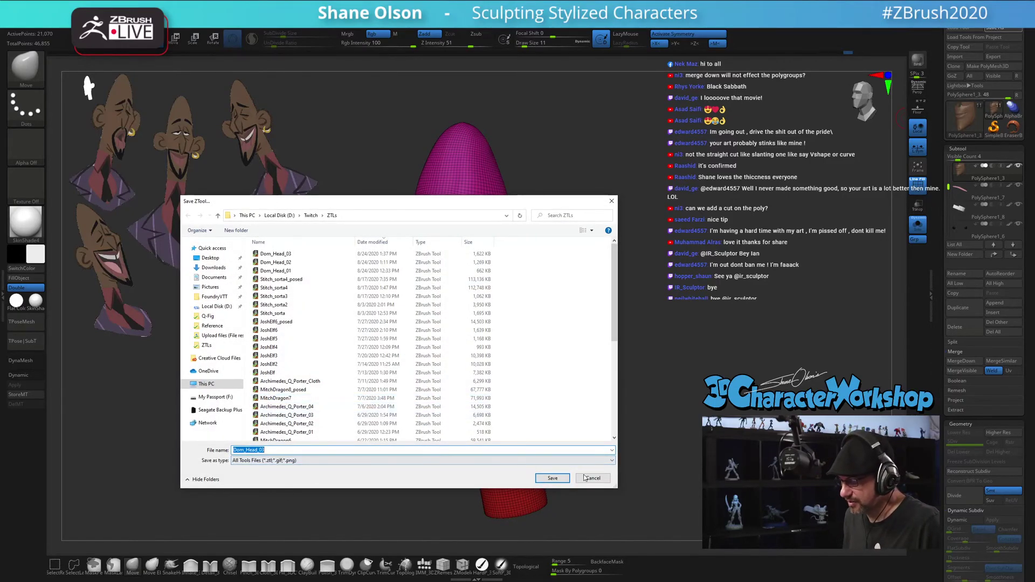
click(555, 478)
click(537, 288)
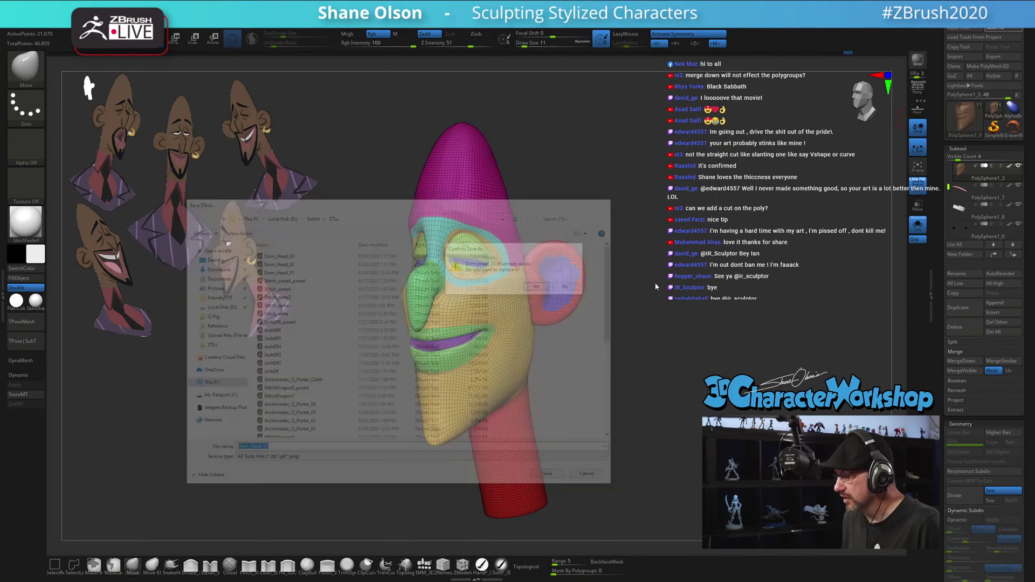
Try to ZRemesh the head with its polygroups kept, inspect the new topology, and undo it
drag(634, 341, 609, 321)
drag(642, 208, 572, 240)
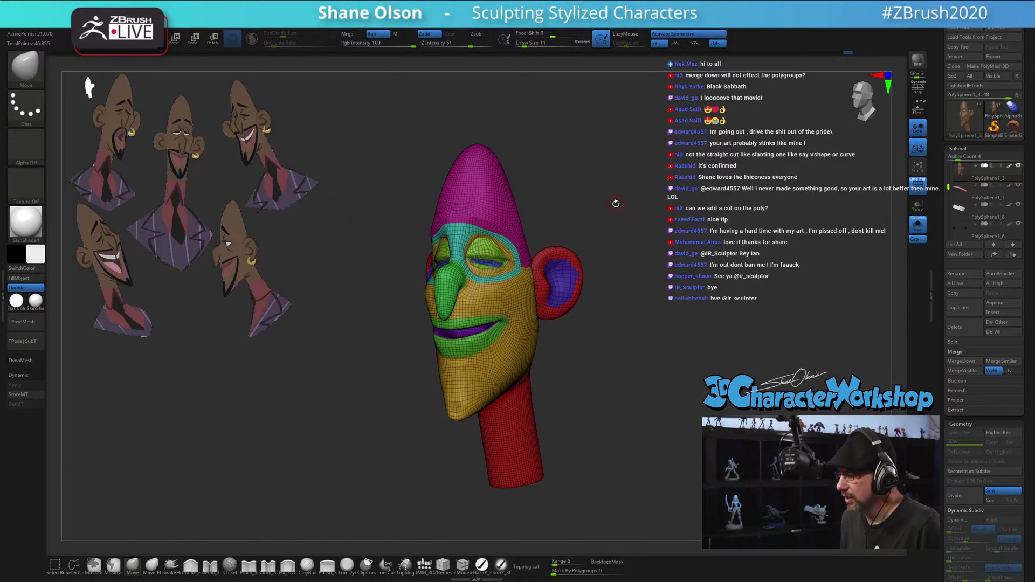
drag(615, 204, 620, 191)
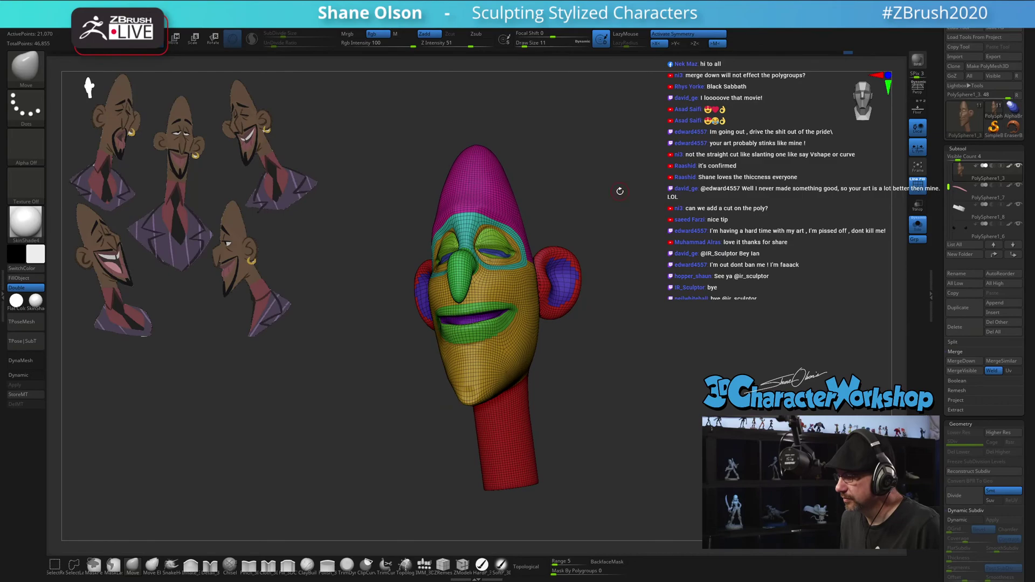
shift+drag(381, 174, 489, 245)
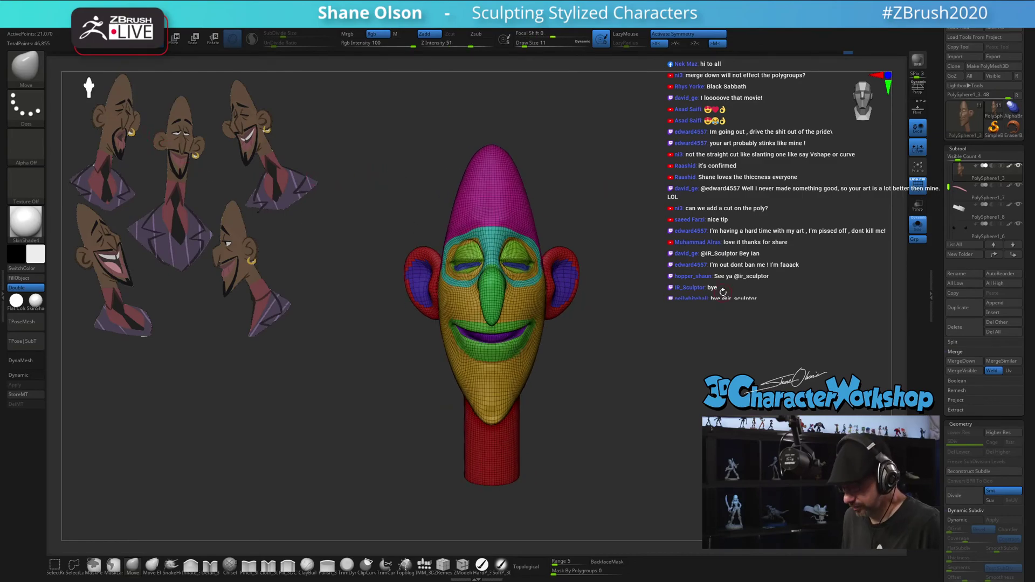
key(space)
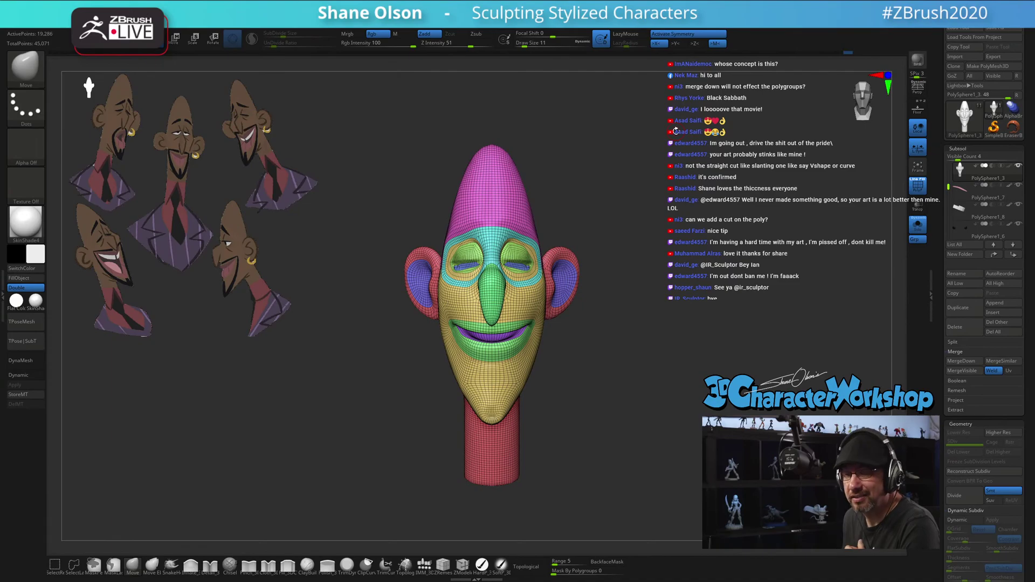
mouse_move(639, 178)
alt+mouse_down()
mouse_move(729, 259)
mouse_move(695, 228)
mouse_move(604, 232)
alt+mouse_up()
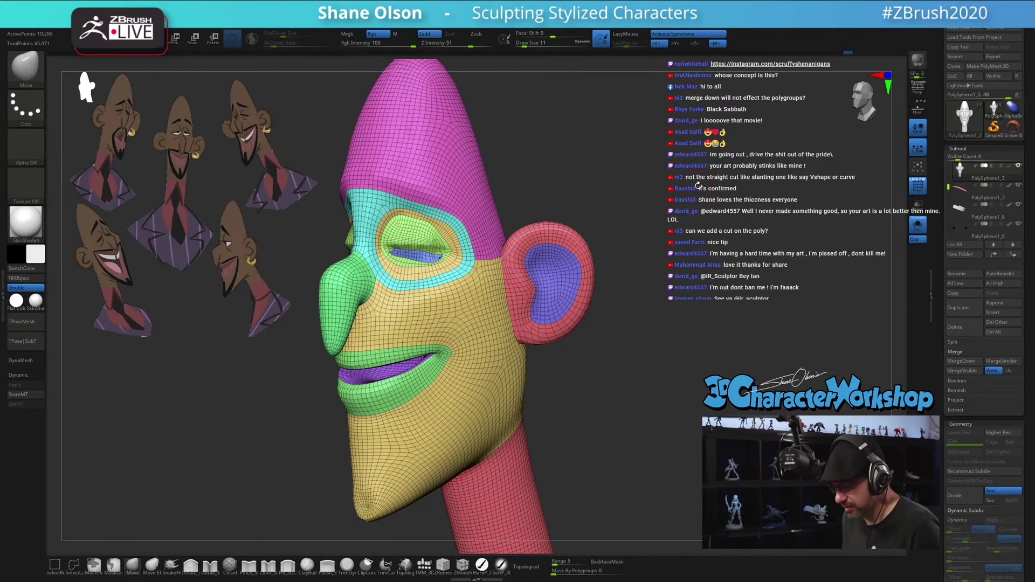
key(ctrl+z)
Hide the blue polygroup inside the eye openings and delete the hidden geometry
mouse_move(596, 179)
alt+mouse_down()
mouse_move(639, 152)
mouse_move(707, 180)
alt+mouse_up()
key(ctrl+shift)
mouse_move(600, 186)
alt+mouse_down()
mouse_move(625, 132)
mouse_move(774, 176)
alt+mouse_up()
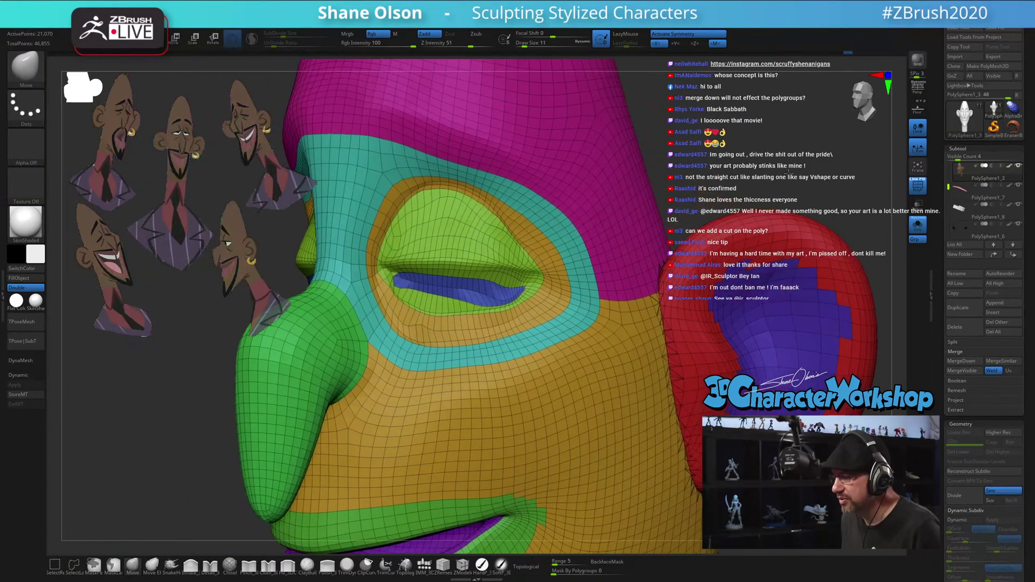
ctrl+shift+click(469, 291)
ctrl+shift+click(474, 296)
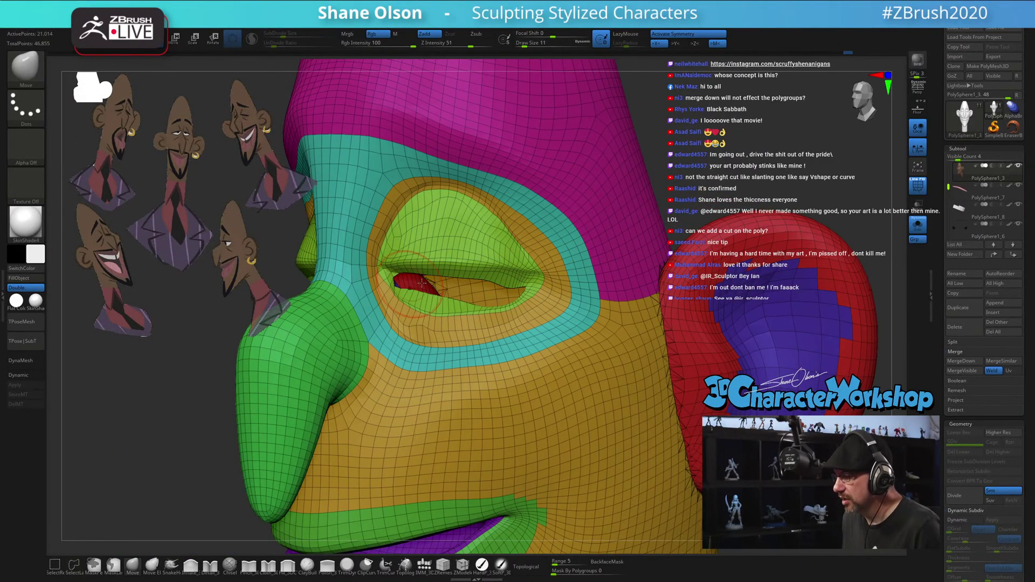
alt+drag(772, 145, 761, 120)
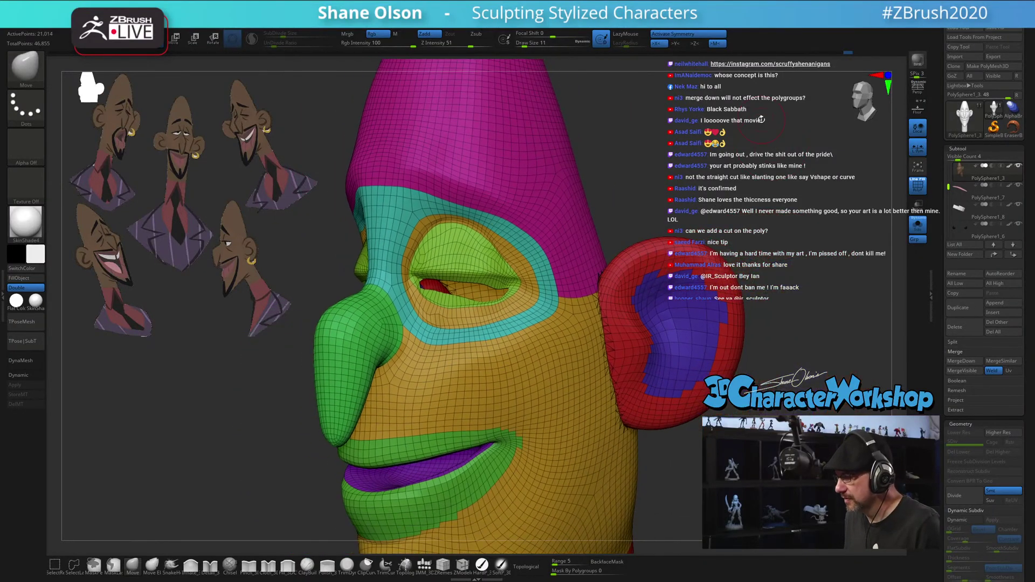
key(space)
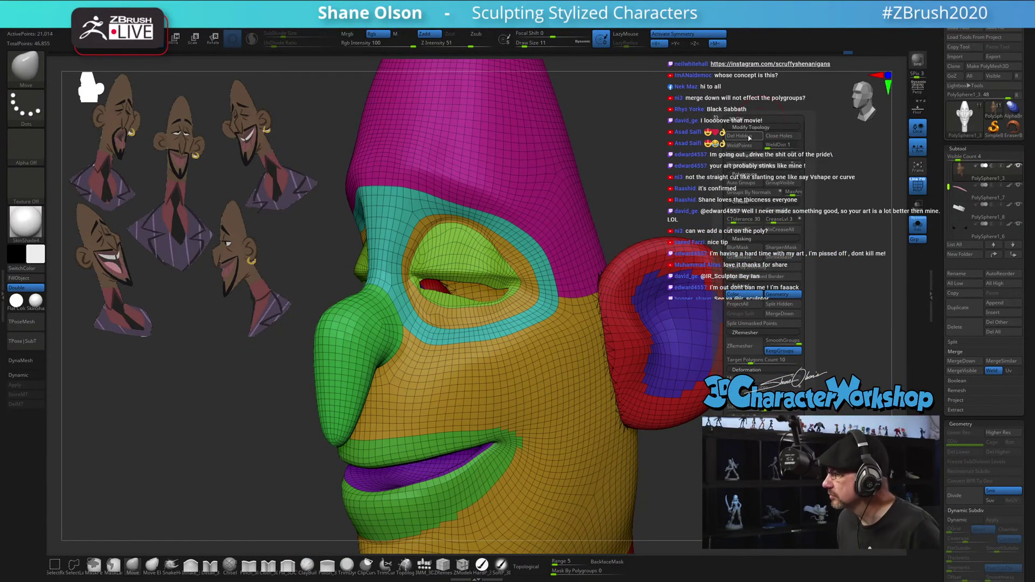
click(748, 136)
mouse_move(717, 171)
mouse_down()
mouse_move(732, 164)
mouse_move(700, 172)
mouse_move(735, 182)
mouse_move(716, 165)
mouse_up()
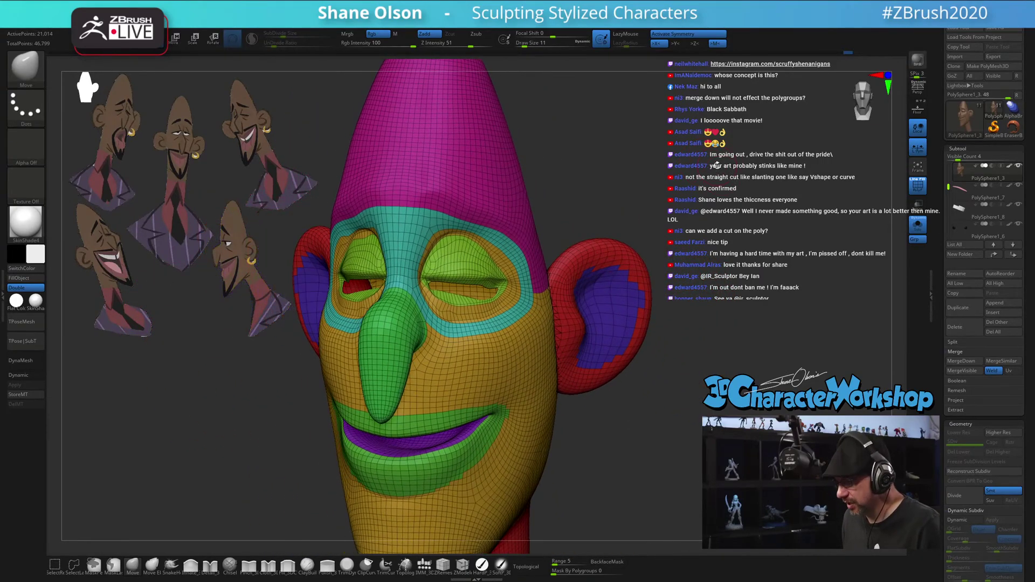
ZRemesh the head with KeepGroups on, using the cleaned-up eye openings
key(space)
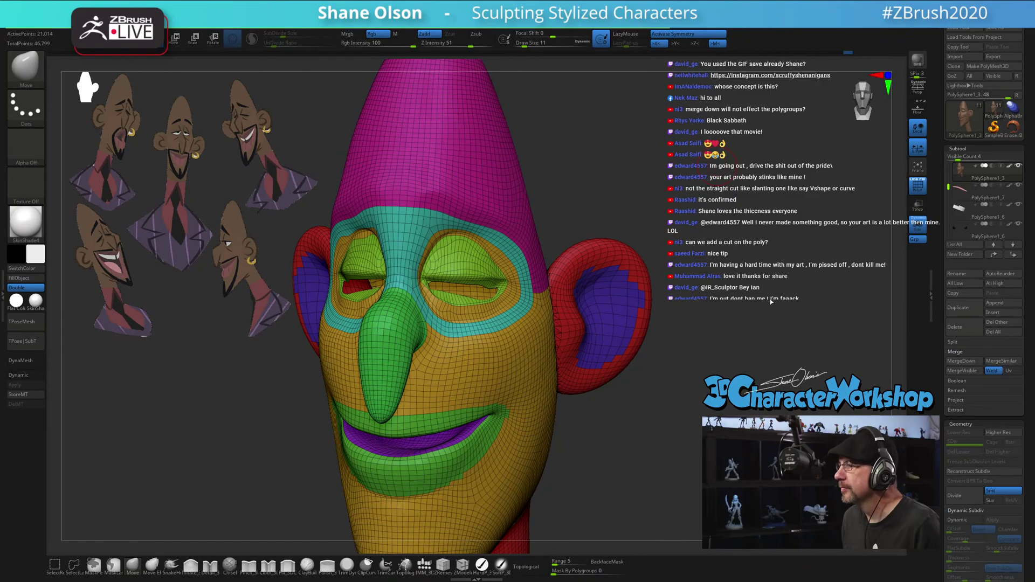
click(770, 299)
drag(756, 251, 728, 233)
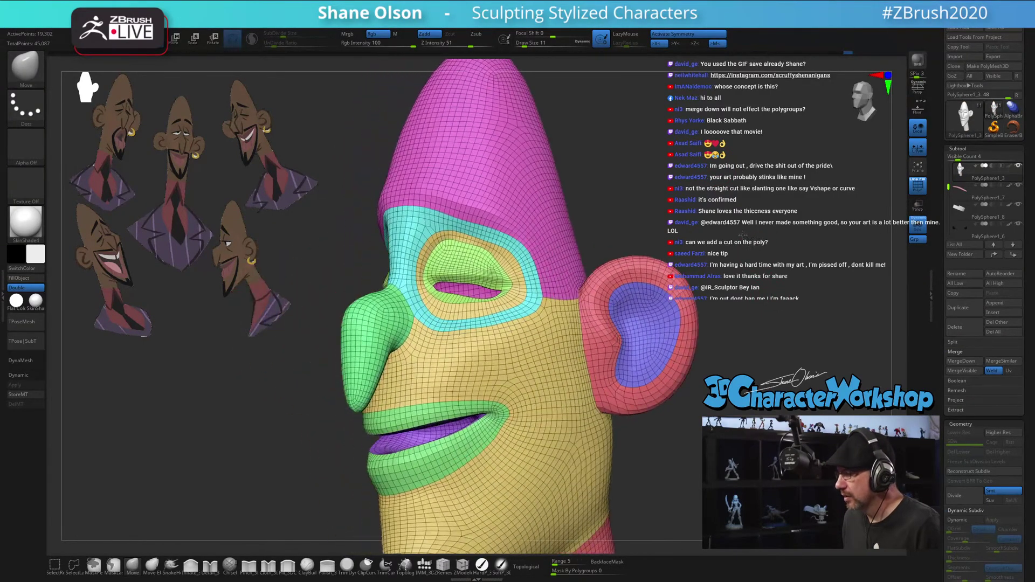
mouse_move(752, 198)
alt+mouse_down()
mouse_move(690, 216)
mouse_move(708, 223)
mouse_move(701, 270)
mouse_move(682, 335)
mouse_move(660, 348)
mouse_move(695, 302)
mouse_move(690, 318)
alt+mouse_up()
Set the Move brush's draw size to 20 for work on the remeshed head
key(s)
drag(453, 370, 467, 360)
key(shift)
drag(639, 359, 545, 350)
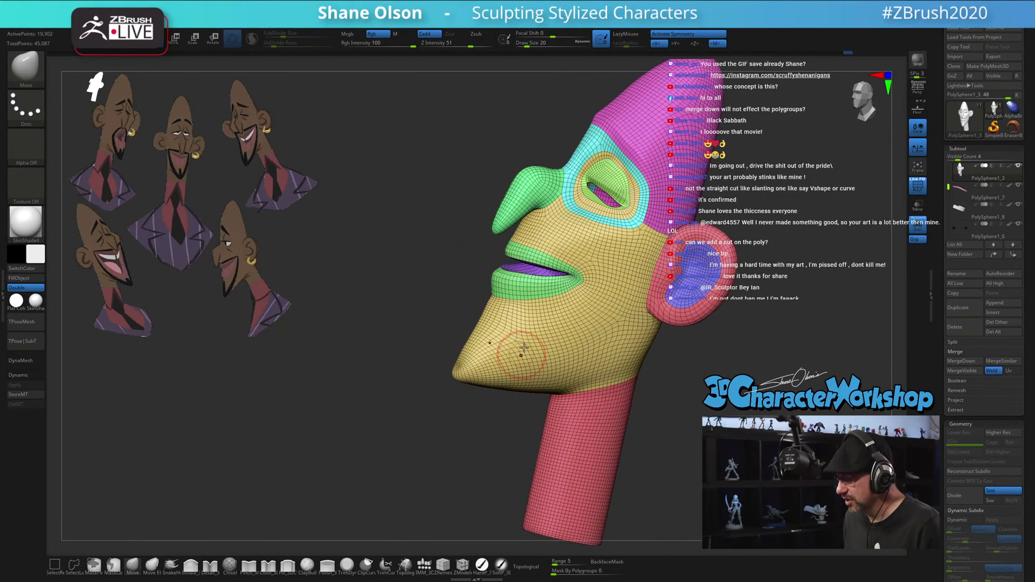
Turn off the polyframe and solo display to show the head with its eyes, brows and beard
drag(674, 369, 730, 380)
key(shift+f)
alt+drag(728, 340, 695, 409)
click(918, 228)
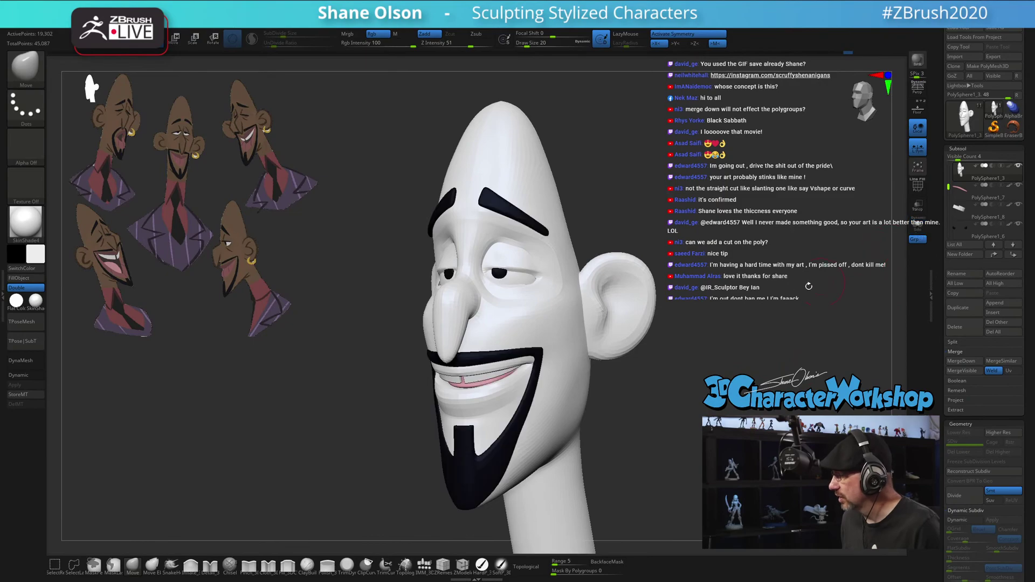
mouse_move(774, 239)
mouse_down()
mouse_move(814, 237)
mouse_move(793, 234)
mouse_up()
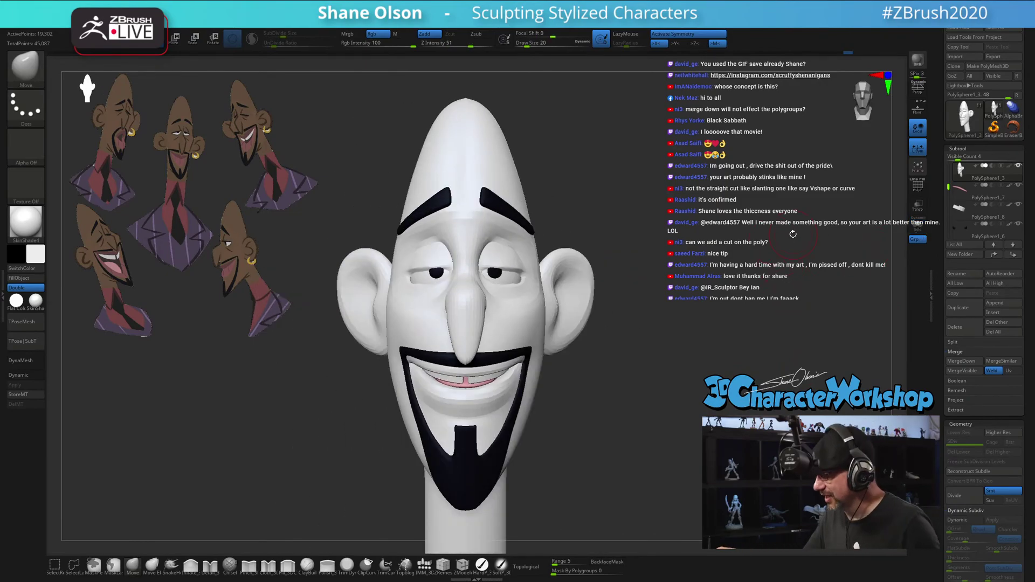
drag(793, 234, 680, 433)
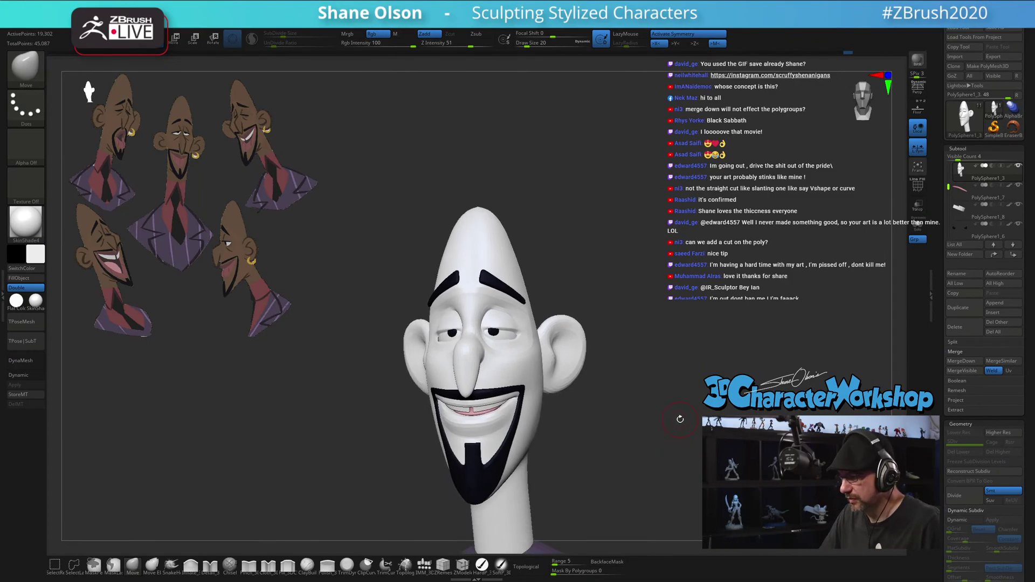
Sample the brown skin tone from the Spotlight reference artwork as the active colour for the head
key(shift+z)
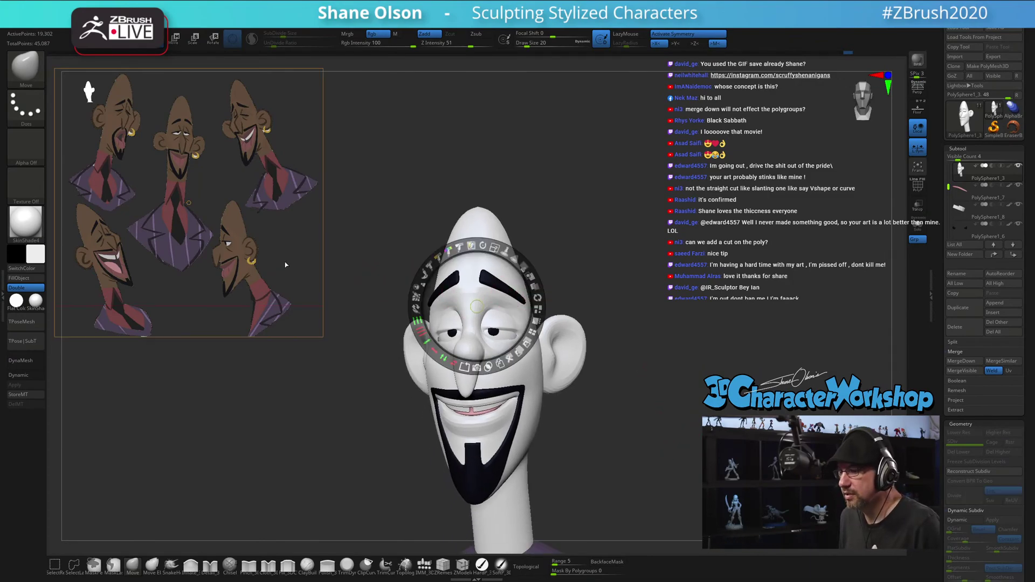
key(c)
key(z)
drag(391, 221, 400, 221)
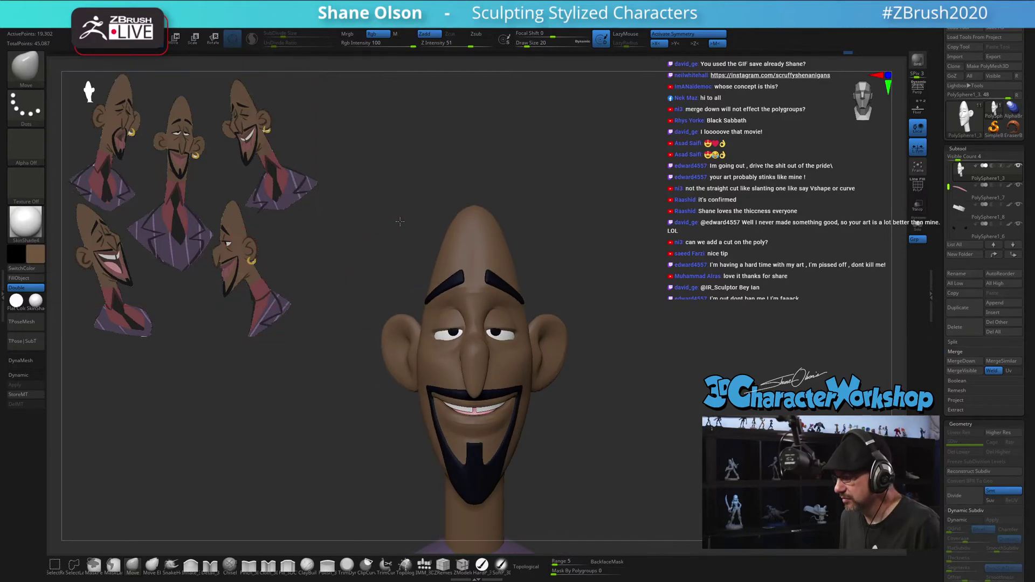
Switch to the HardP_3DCW brush and turn on Dynamic Subdivision for the head
alt+drag(653, 369, 592, 516)
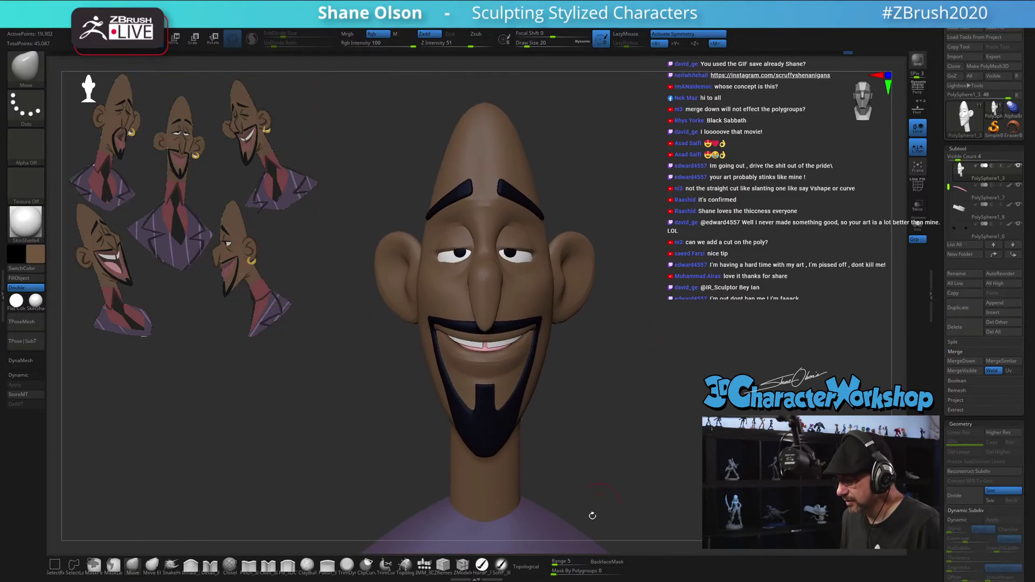
click(491, 569)
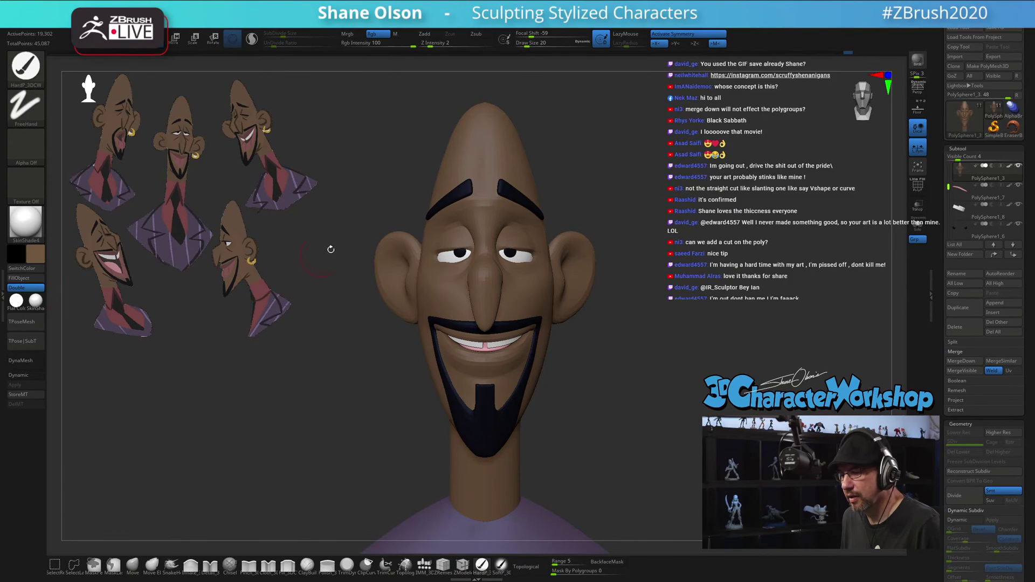
key(d)
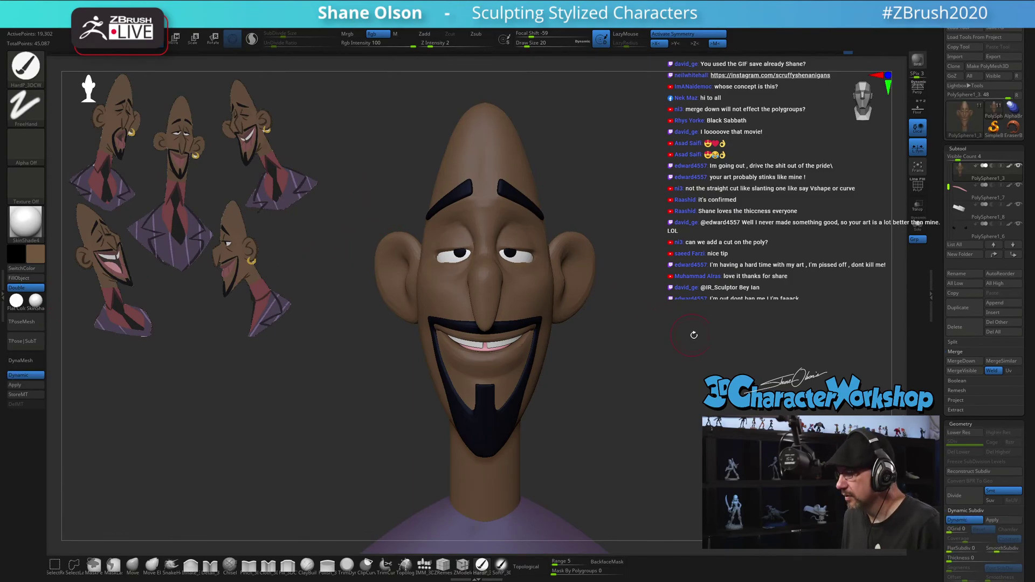
drag(694, 335, 637, 290)
key(shift)
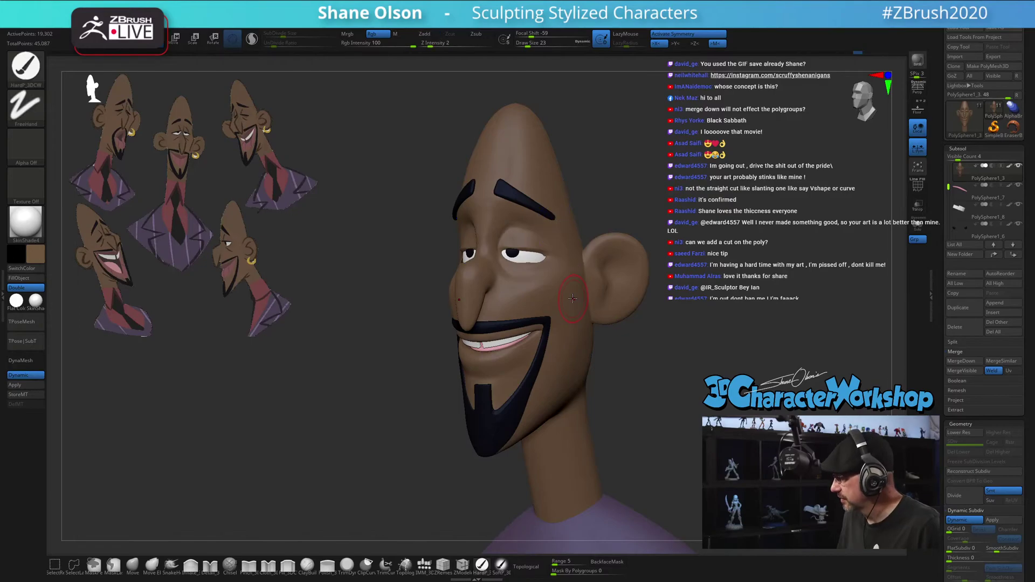
Smooth the transition between the cheek and the ear with the Smooth brush at draw size 16 and Z Intensity 63
drag(612, 359, 571, 243)
key(shift)
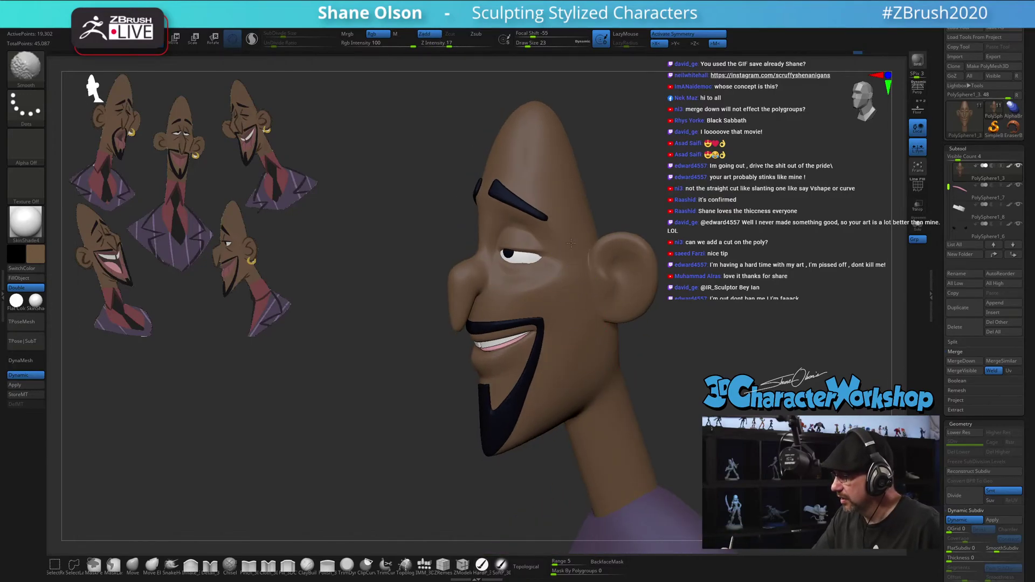
mouse_move(591, 306)
right_down()
mouse_move(613, 285)
mouse_move(569, 302)
right_up()
key(shift)
key(s)
drag(568, 302, 571, 301)
key(shift)
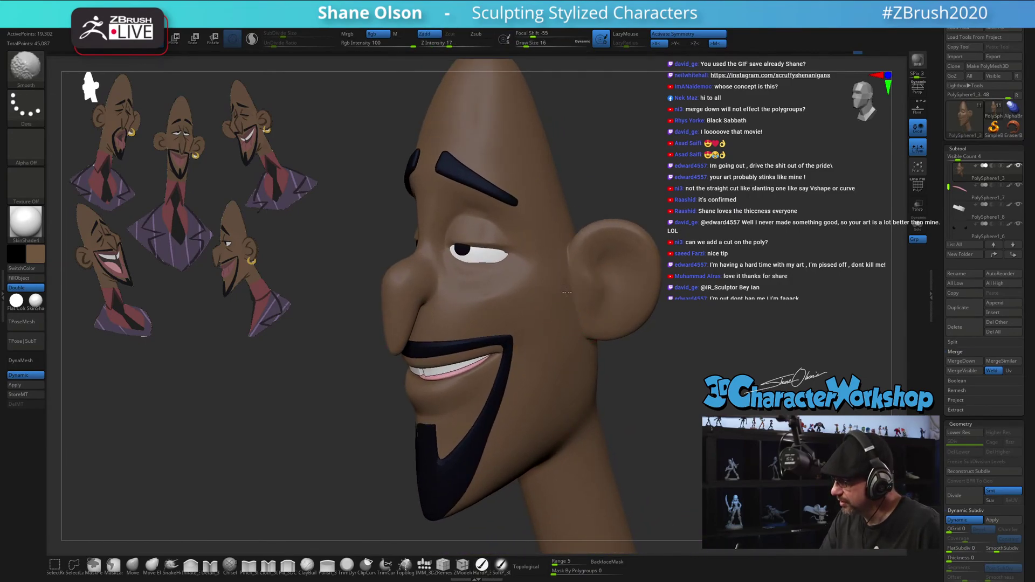
shift+click(476, 44)
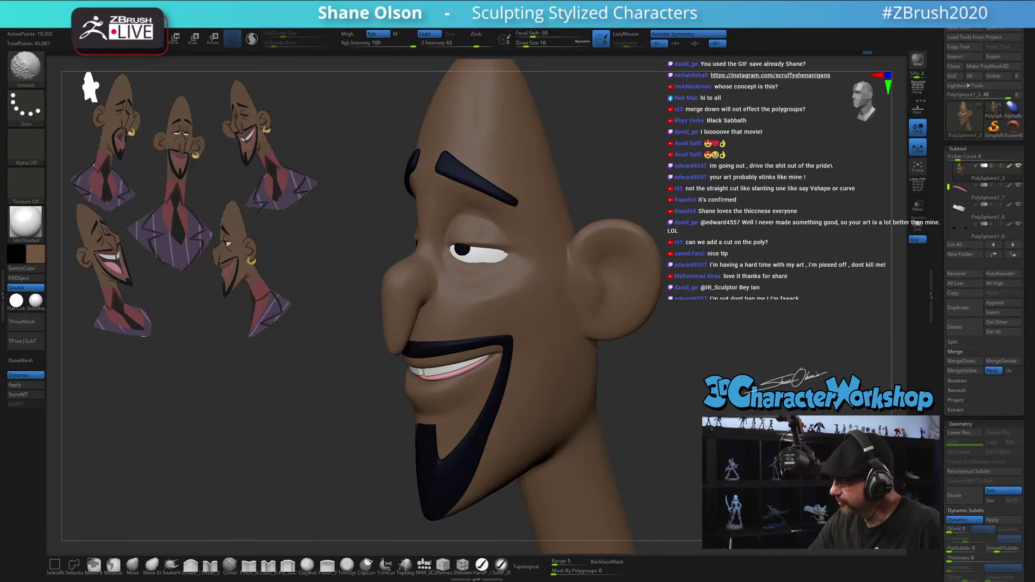
mouse_move(635, 390)
mouse_down()
mouse_move(606, 378)
mouse_move(624, 358)
mouse_up()
shift+drag(588, 315, 565, 280)
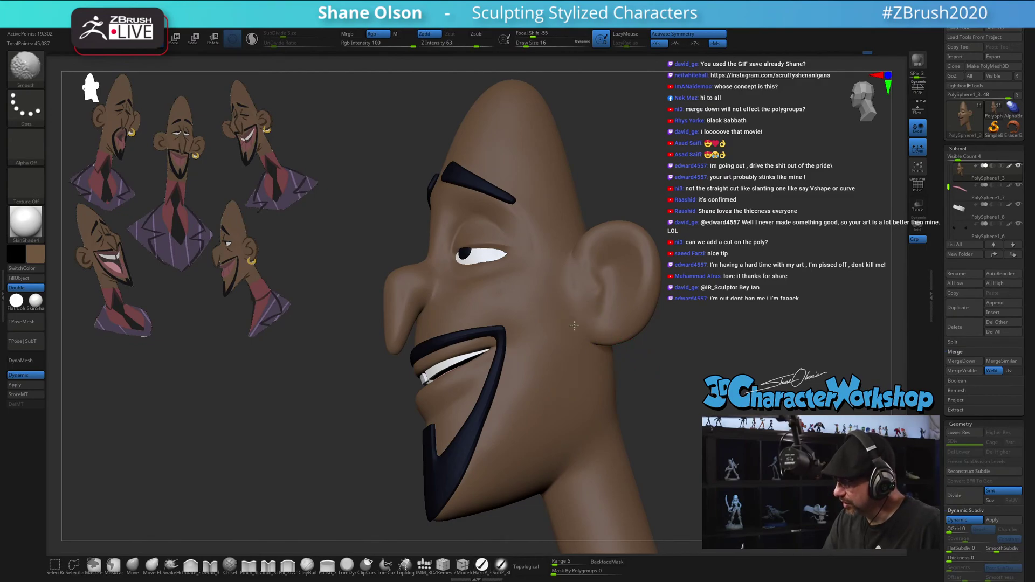
Switch to the Move brush and show the polyframe for reshaping the ear along its inner polygroup
mouse_move(614, 385)
mouse_down()
mouse_move(625, 367)
mouse_move(619, 351)
mouse_move(626, 431)
mouse_up()
key(shift+f)
key(shift+f)
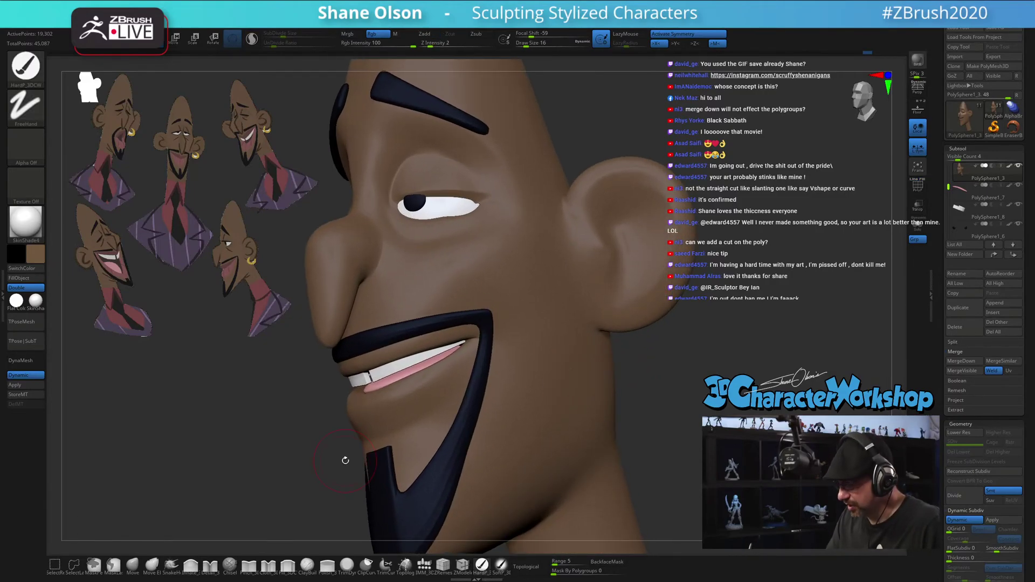
click(133, 565)
mouse_move(613, 253)
alt+right_down()
mouse_move(591, 279)
mouse_move(613, 278)
alt+right_up()
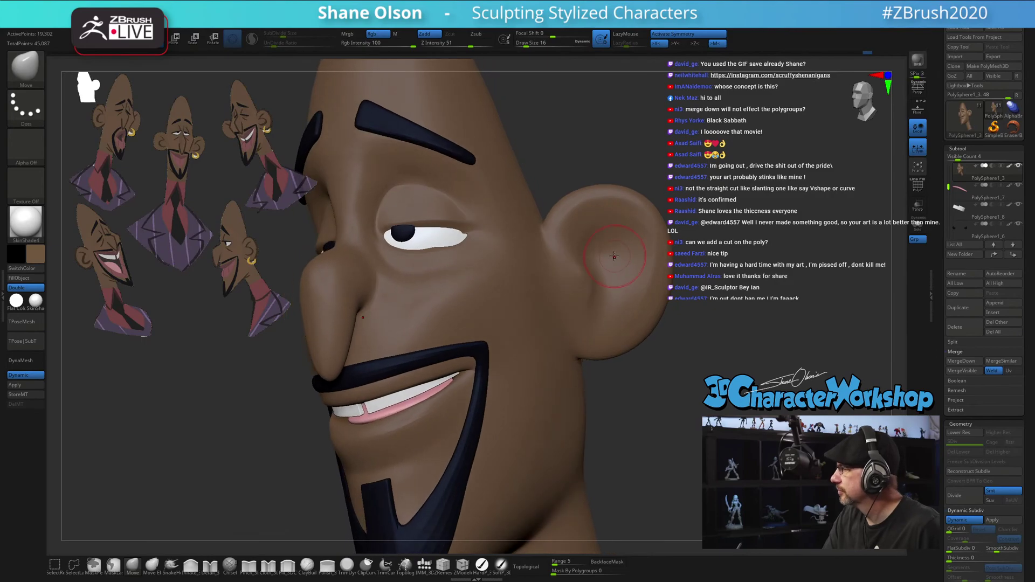
key(s)
drag(584, 274, 600, 253)
key(shift+f)
key(s)
right_drag(599, 244, 602, 254)
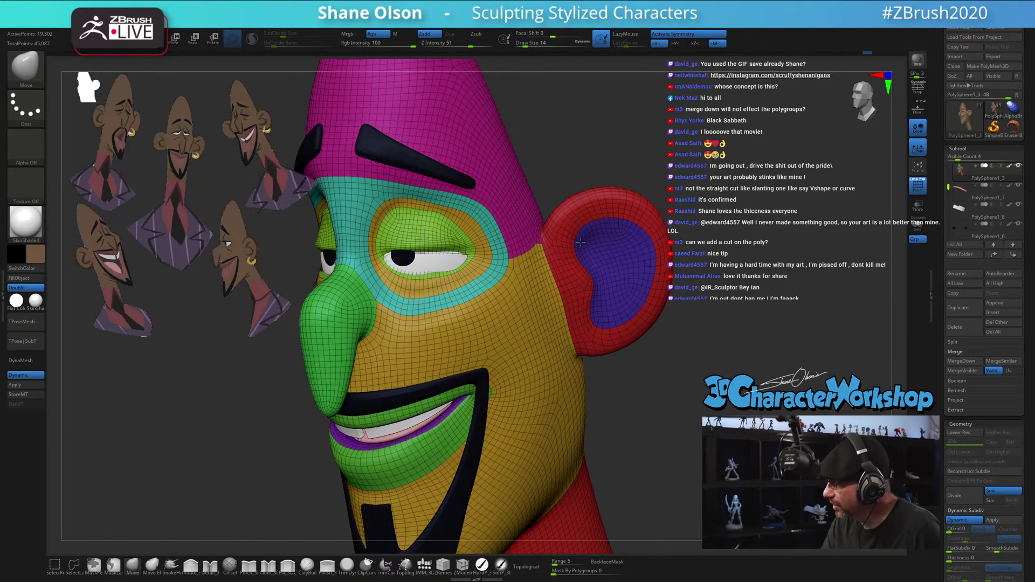
right_drag(608, 236, 589, 218)
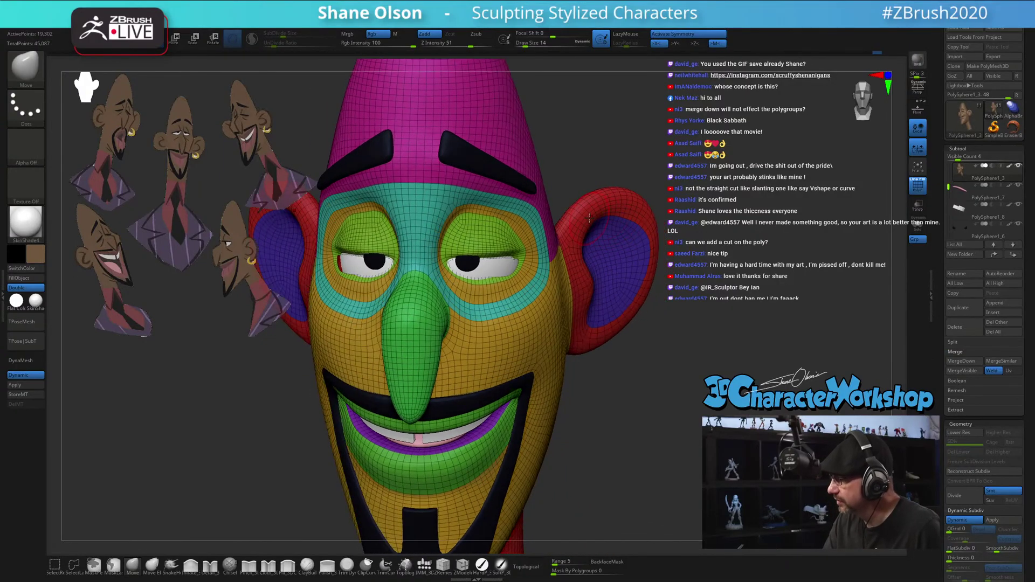
Push the front edge of the ear's hollow inward with the Move brush, reducing the draw size to 13
drag(603, 244, 594, 252)
key(s)
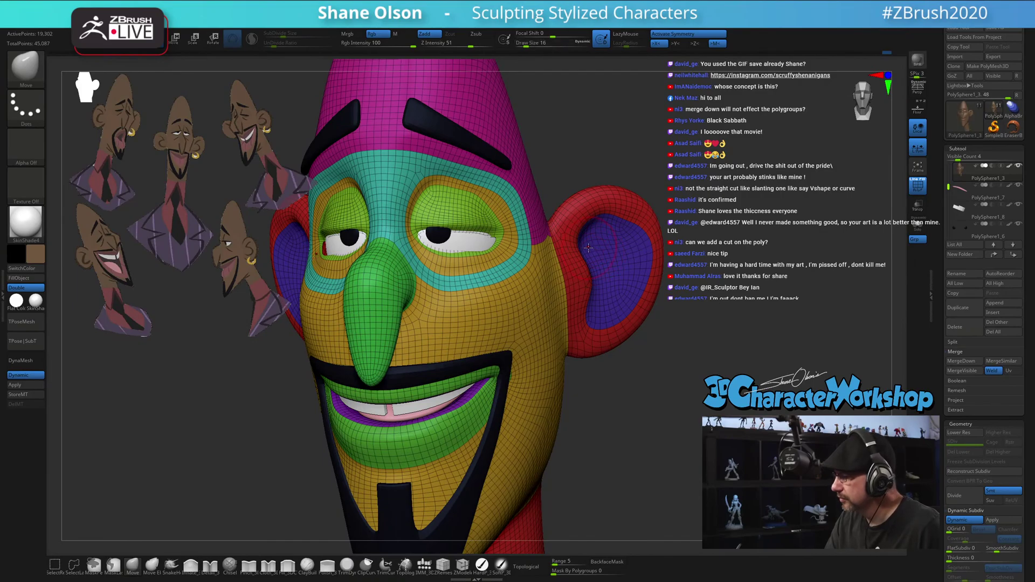
right_drag(587, 243, 580, 244)
key(s)
drag(581, 243, 578, 243)
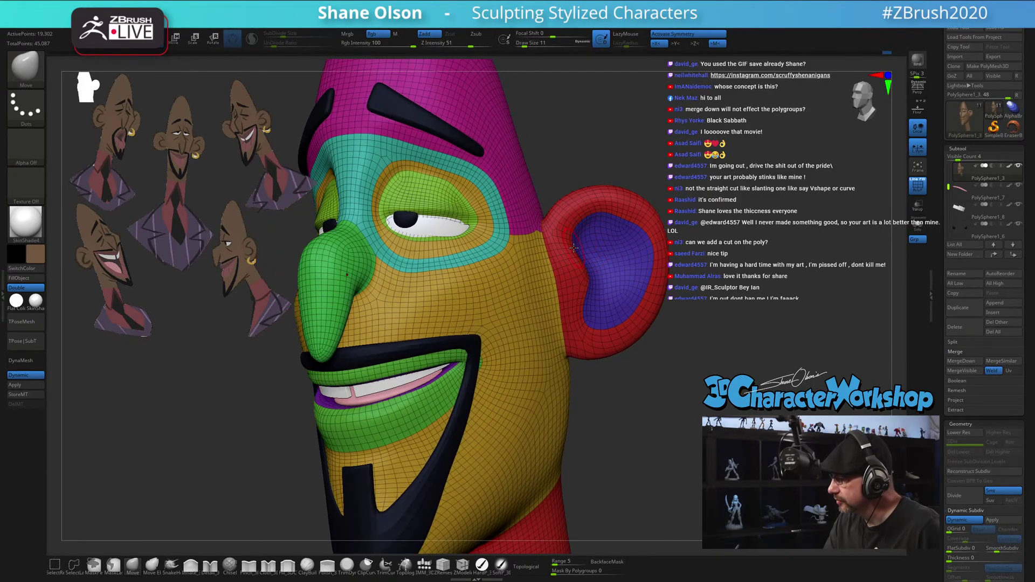
key(bracketright)
key(bracketright)
key(bracketright)
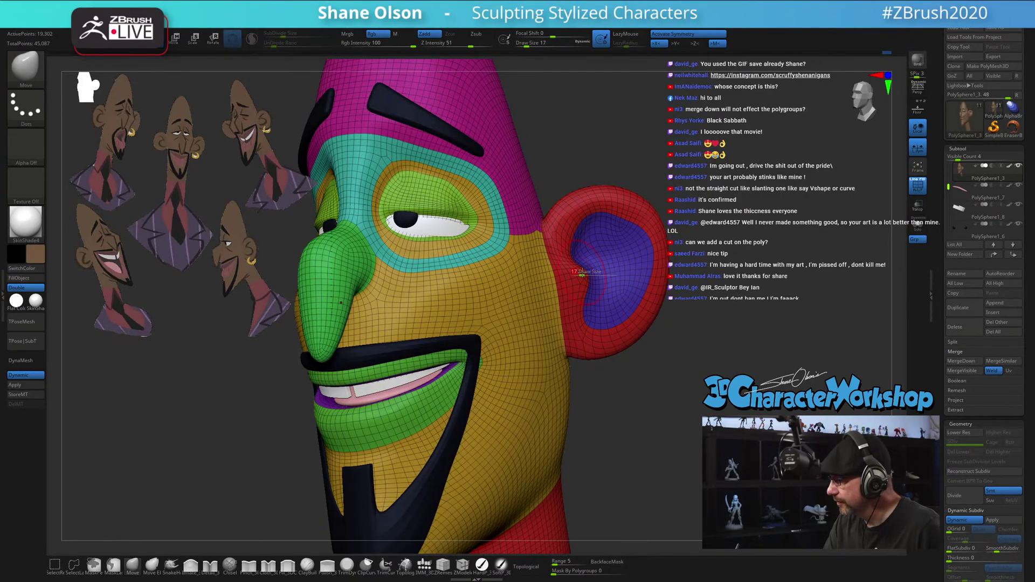
key(bracketleft)
key(bracketleft)
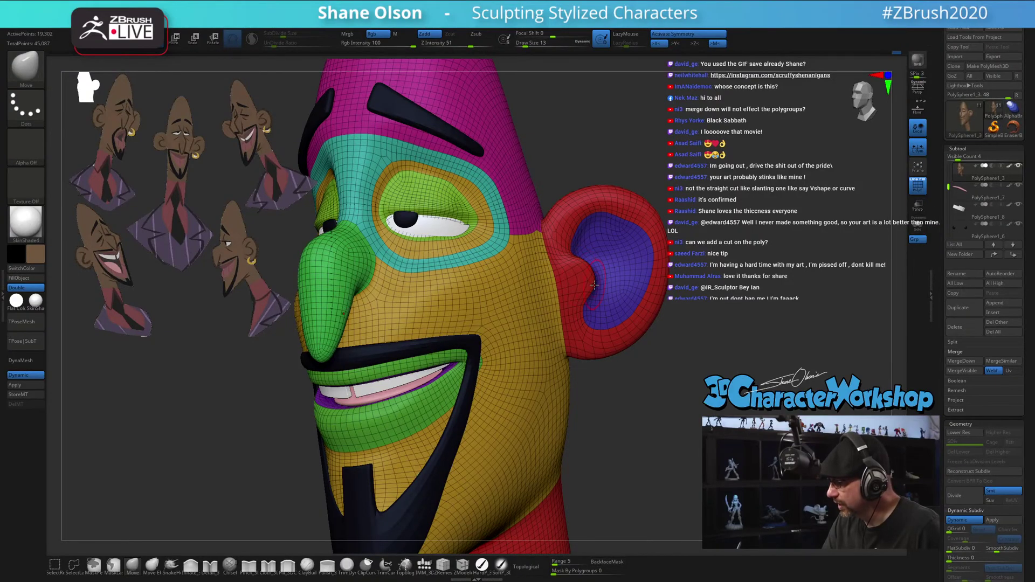
Pull the ear's tragus out into a rounded flap over the hollow at draw size 18, and smooth the cheek beside it
right_drag(596, 285, 597, 297)
key(s)
drag(595, 296, 598, 296)
drag(594, 294, 605, 279)
right_drag(604, 279, 587, 274)
drag(589, 273, 600, 267)
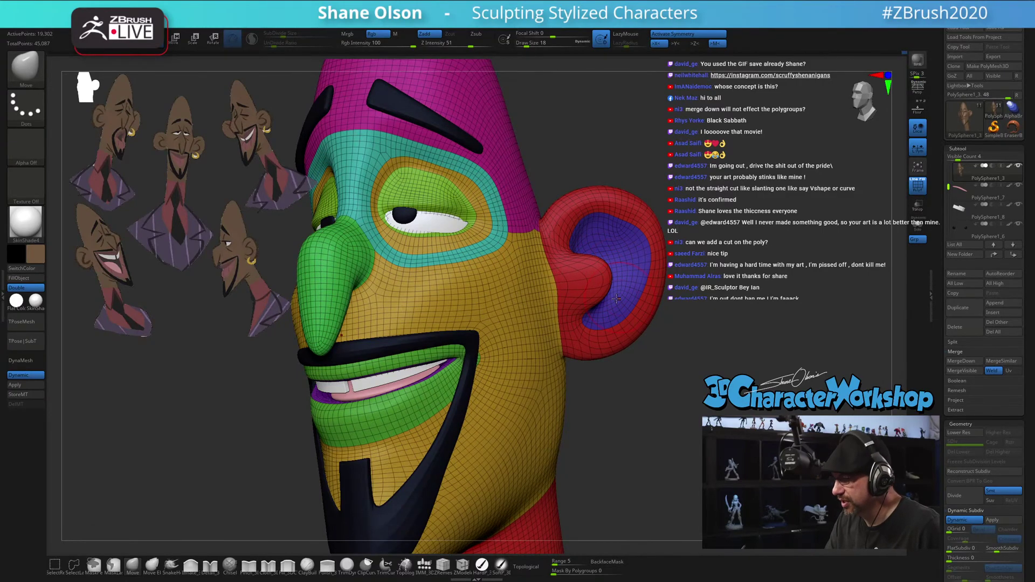
right_drag(617, 298, 599, 297)
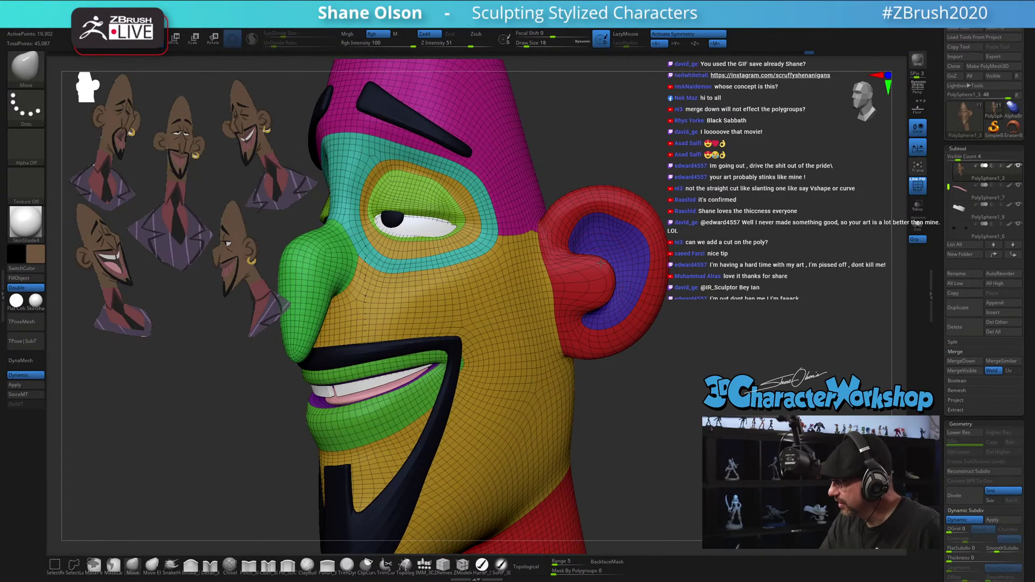
drag(601, 263, 598, 268)
mouse_move(551, 300)
shift+mouse_down()
mouse_move(549, 281)
mouse_move(543, 292)
shift+mouse_up()
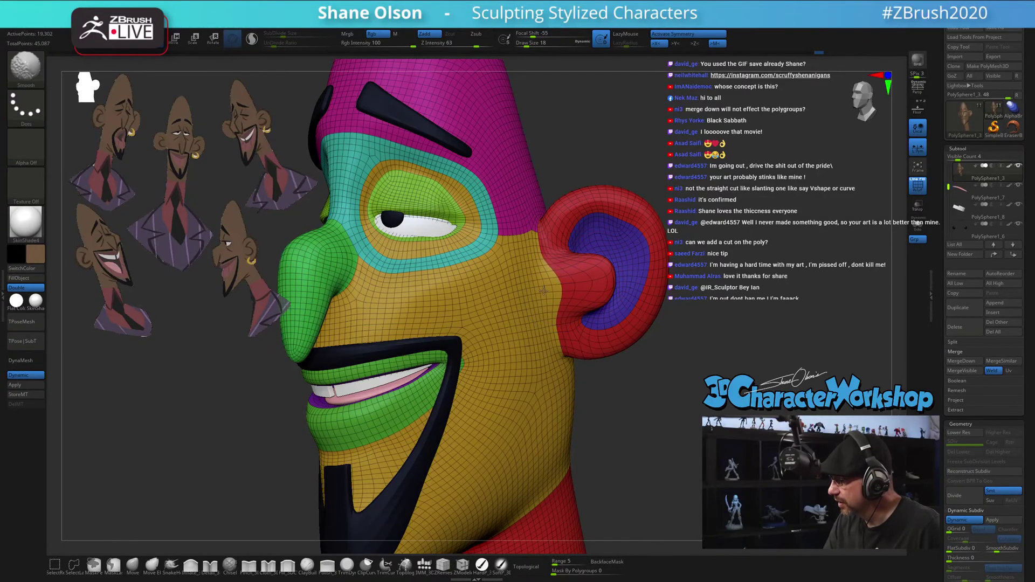
Refine the upper edge of the ear's hollow with the Move brush at draw size 13 and hide the polyframe
mouse_move(543, 291)
right_down()
mouse_move(628, 306)
mouse_move(610, 310)
right_up()
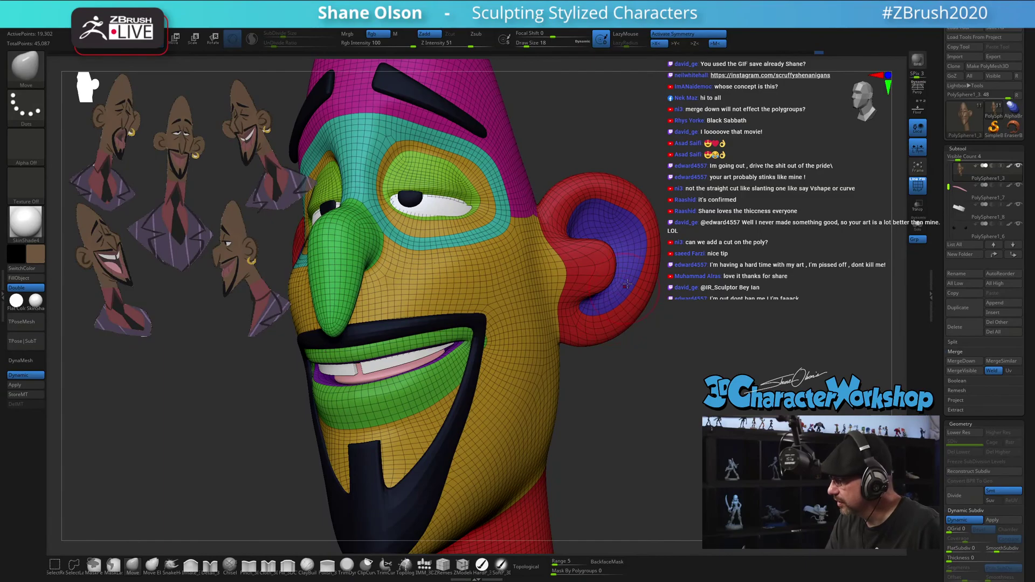
mouse_move(621, 227)
right_down()
mouse_move(618, 238)
mouse_move(617, 226)
right_up()
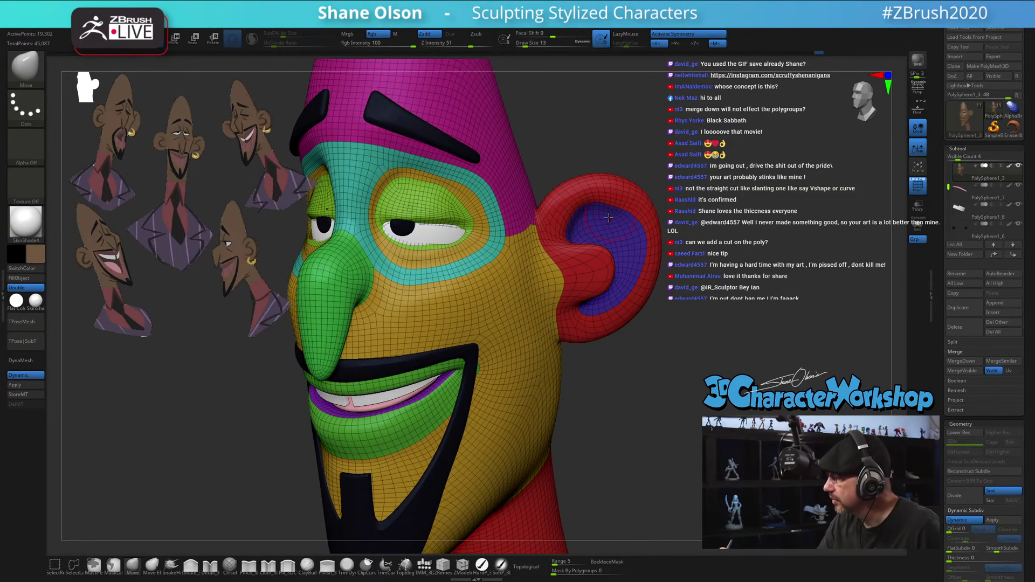
key(shift)
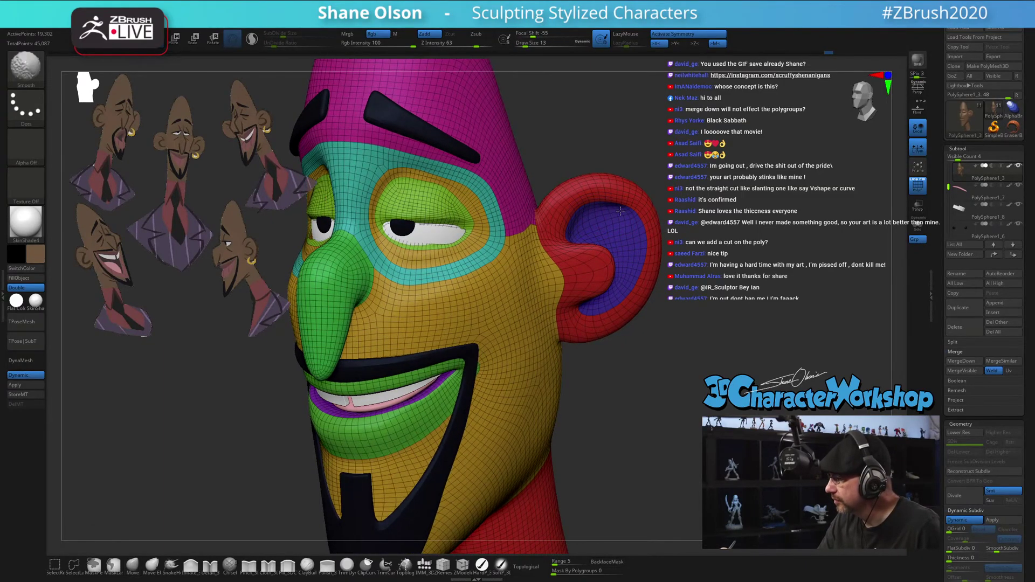
mouse_move(744, 345)
right_down()
mouse_move(702, 355)
mouse_move(591, 224)
right_up()
key(shift+f)
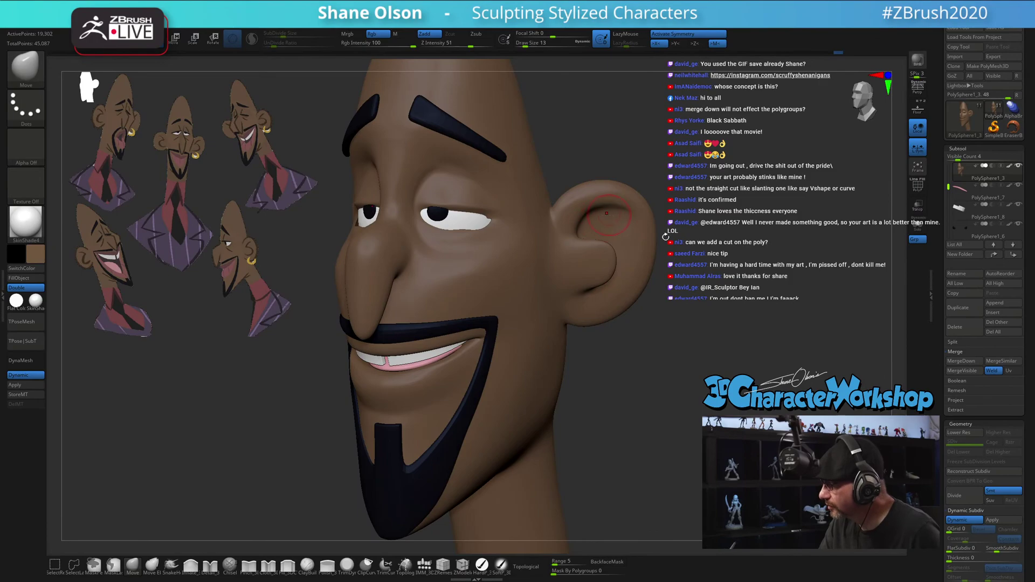
Adjust the overall shape of the ear and its tragus with a larger Move brush, ending at draw size 27
mouse_move(666, 236)
right_down()
mouse_move(644, 264)
mouse_move(657, 366)
mouse_move(659, 322)
mouse_move(625, 253)
right_up()
key(shift)
key(s)
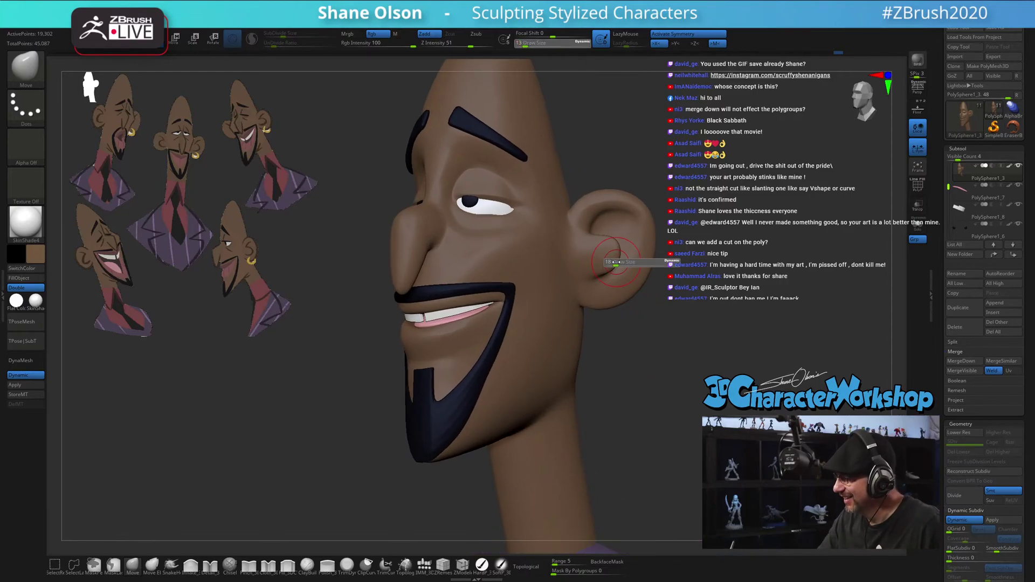
drag(611, 261, 616, 260)
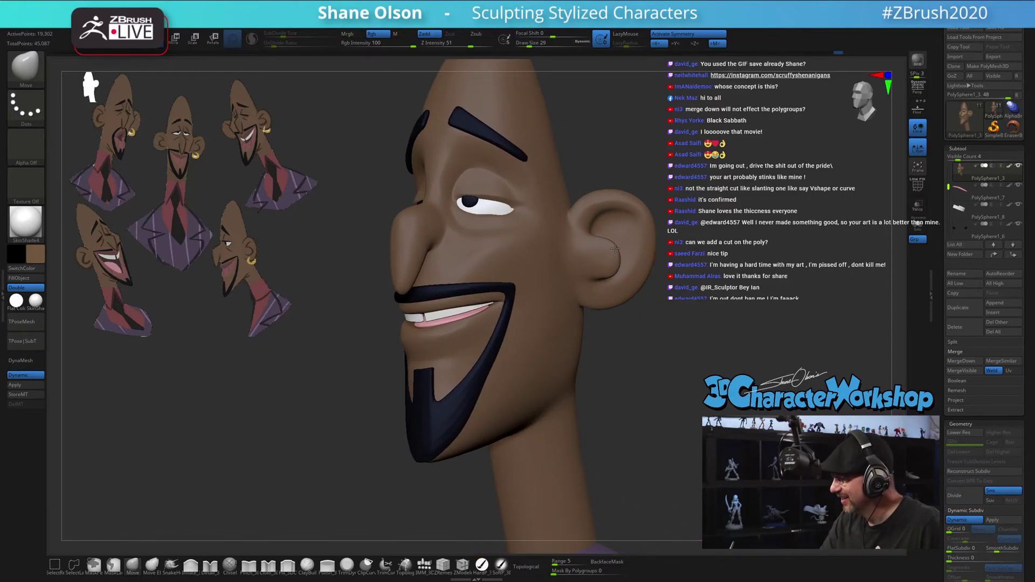
right_drag(628, 282, 649, 370)
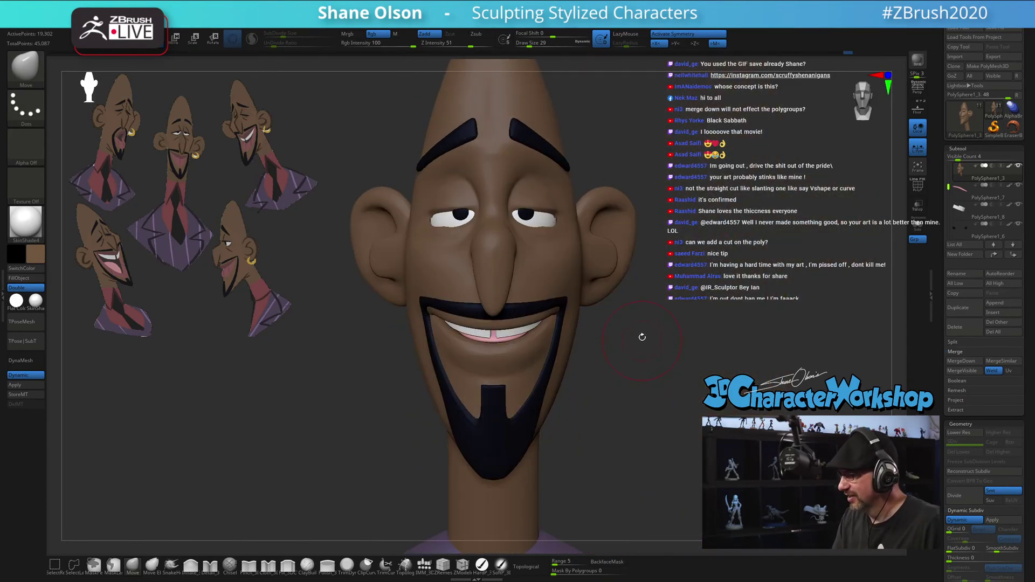
mouse_move(616, 283)
right_down()
mouse_move(619, 314)
mouse_move(699, 366)
mouse_move(668, 362)
mouse_move(629, 331)
mouse_move(627, 369)
mouse_move(642, 351)
right_up()
key(s)
drag(620, 351, 616, 353)
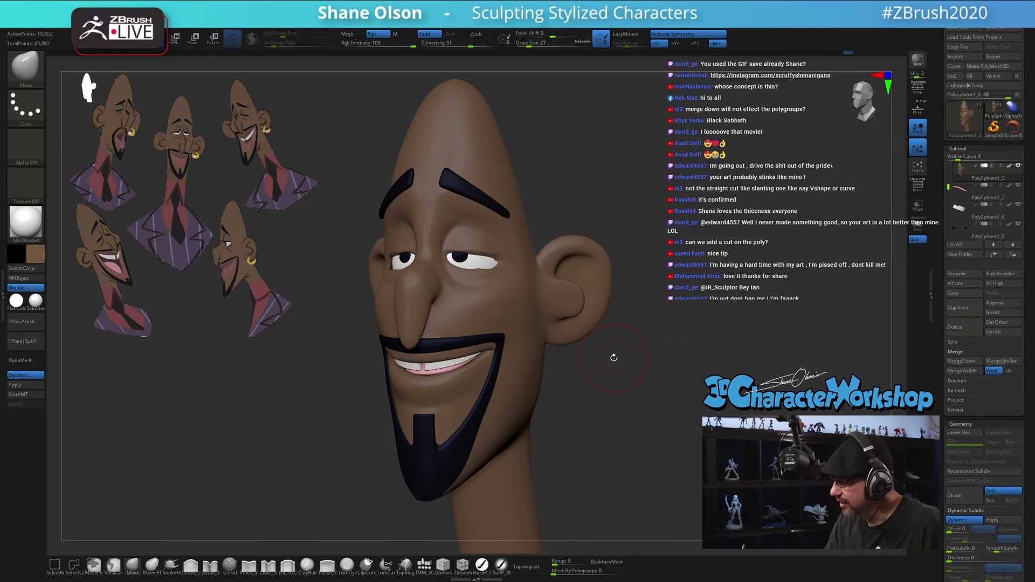
Switch to the SnakeHook brush and reduce its draw size to 13 to shape the ear's front fold above the tragus
click(166, 572)
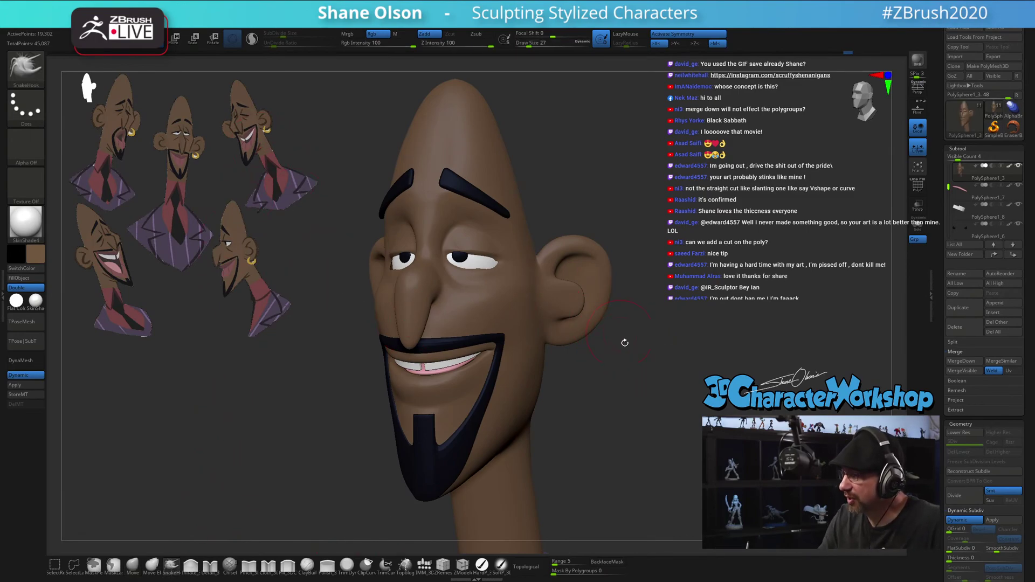
key(s)
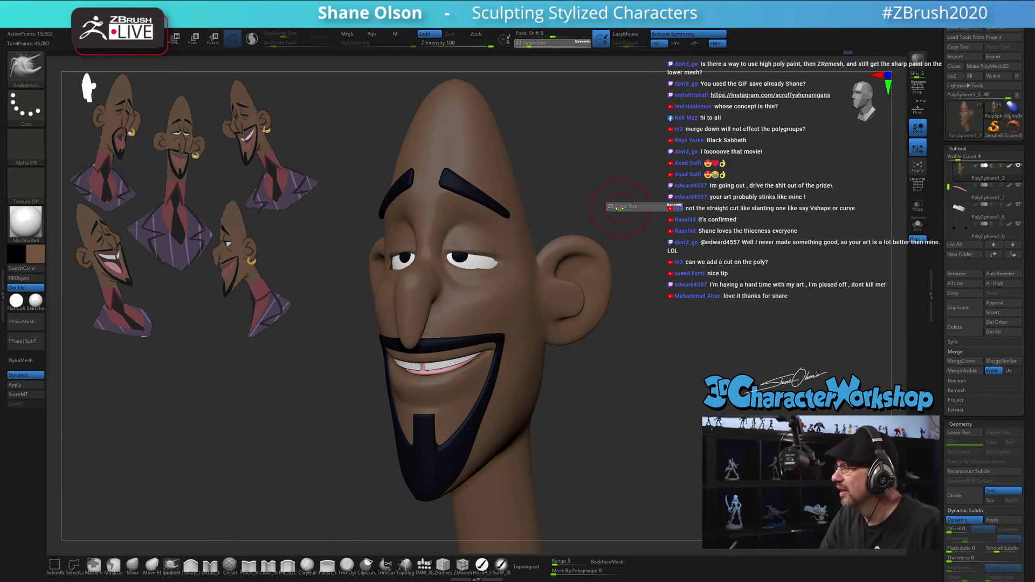
drag(620, 208, 617, 209)
ctrl+right_drag(618, 212, 634, 210)
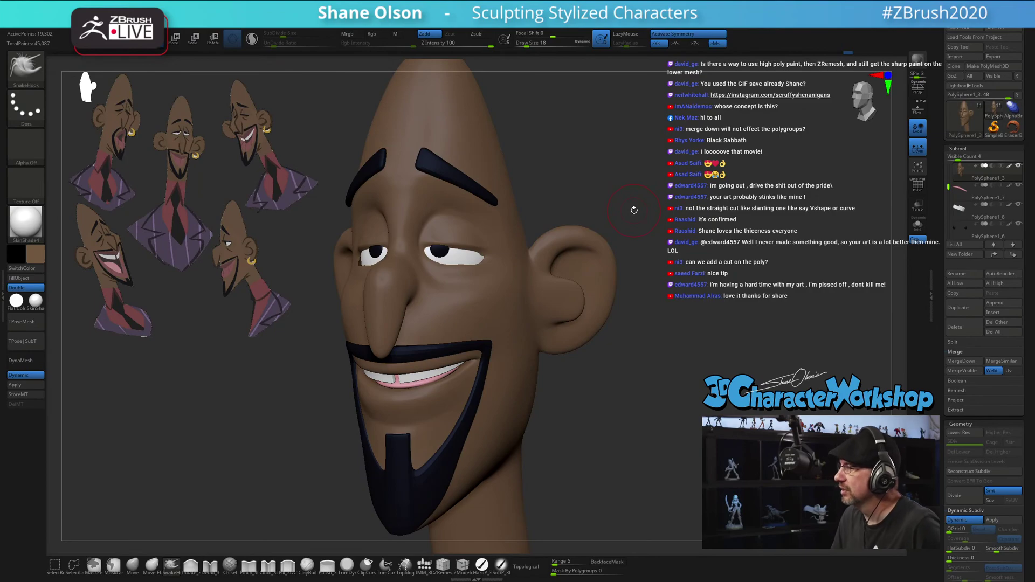
ctrl+right_drag(560, 290, 581, 289)
key(s)
drag(556, 289, 554, 289)
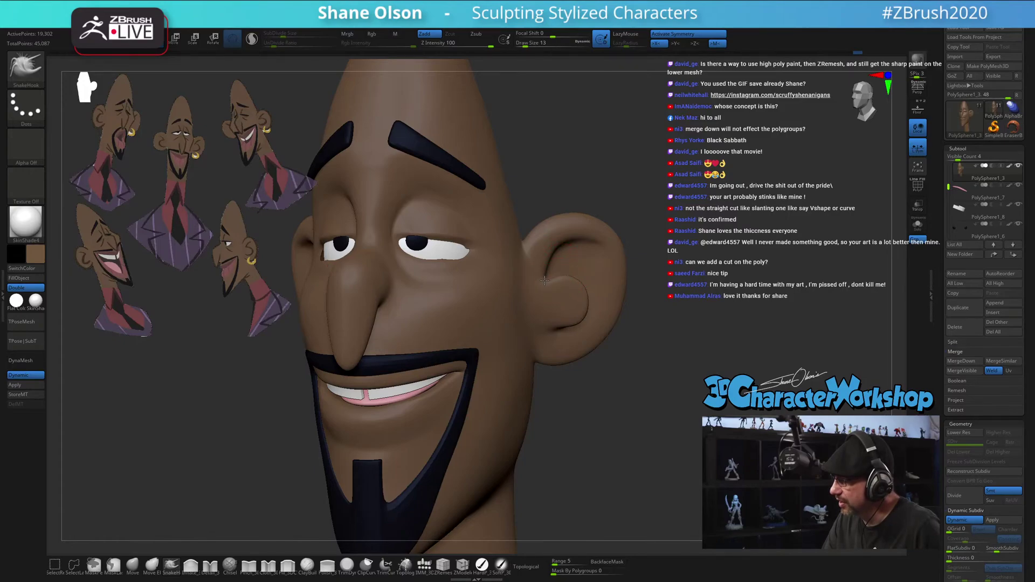
Refine the tragus and inner fold of the ear with the SnakeHook brush at draw size 20, checking from several angles
right_drag(575, 275, 561, 288)
key(s)
drag(563, 289, 567, 289)
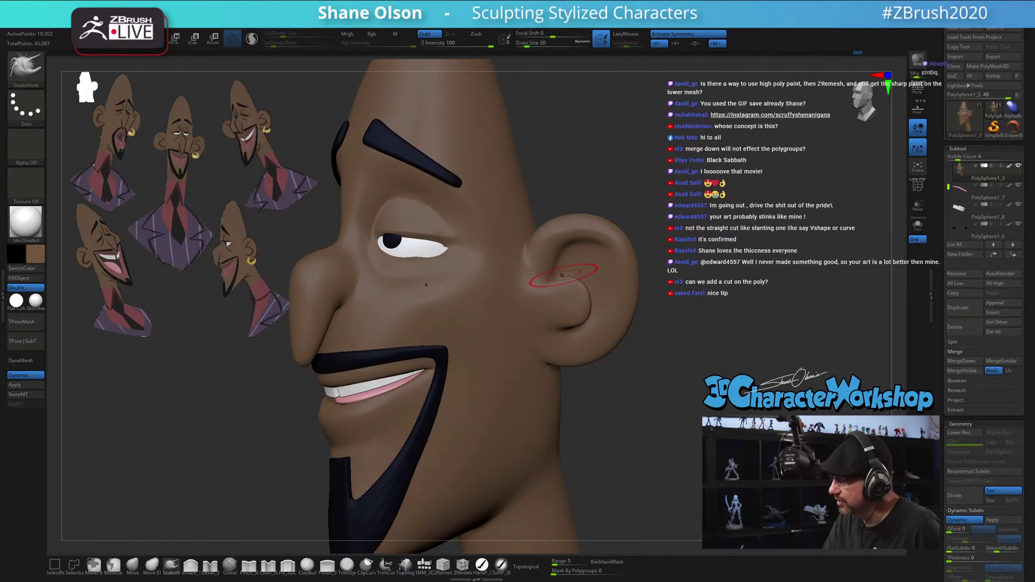
mouse_move(561, 275)
right_down()
mouse_move(574, 299)
mouse_move(537, 268)
mouse_move(570, 303)
mouse_move(567, 274)
right_up()
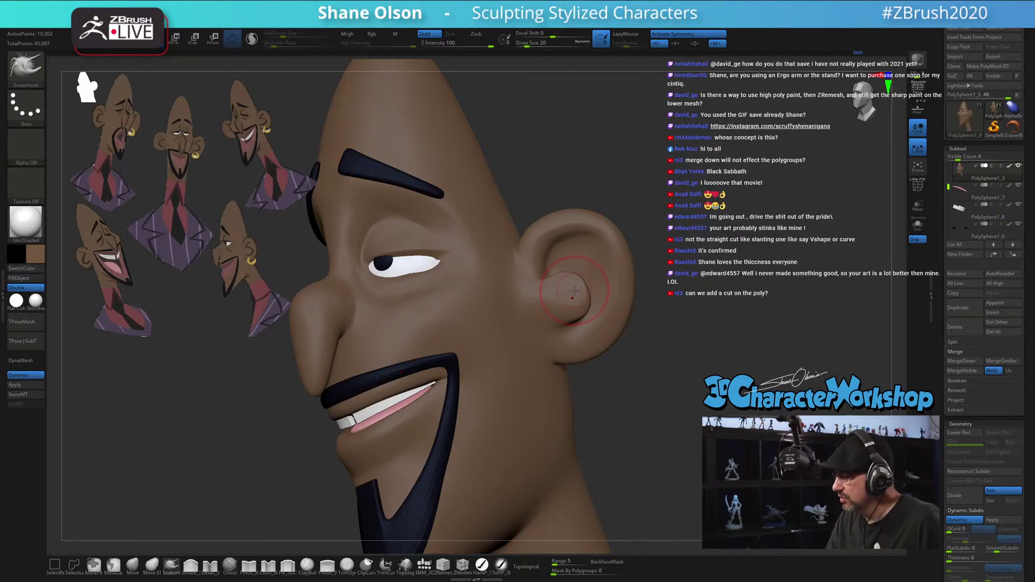
mouse_move(574, 292)
right_down()
mouse_move(587, 286)
mouse_move(568, 289)
right_up()
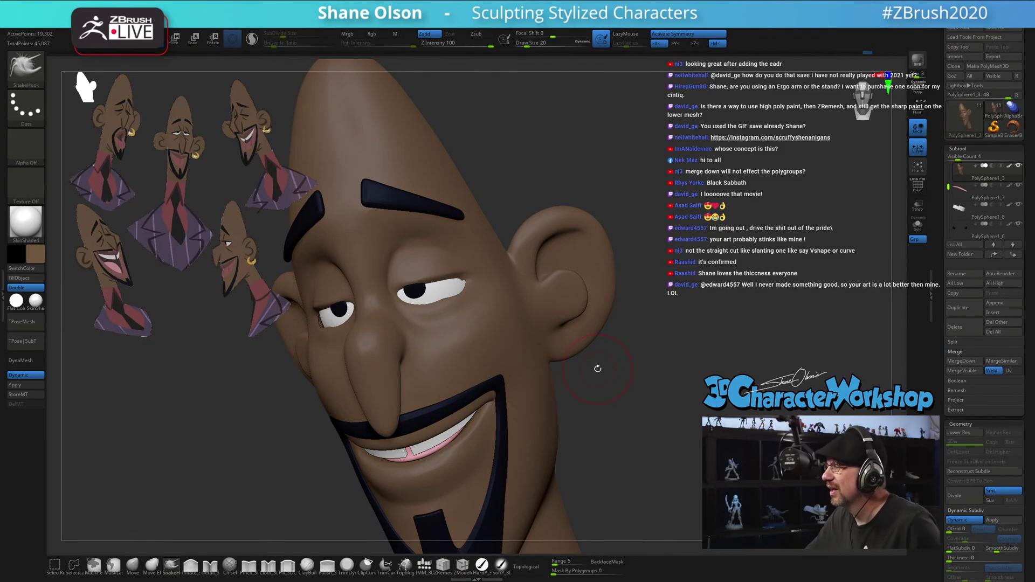
right_drag(539, 335, 634, 285)
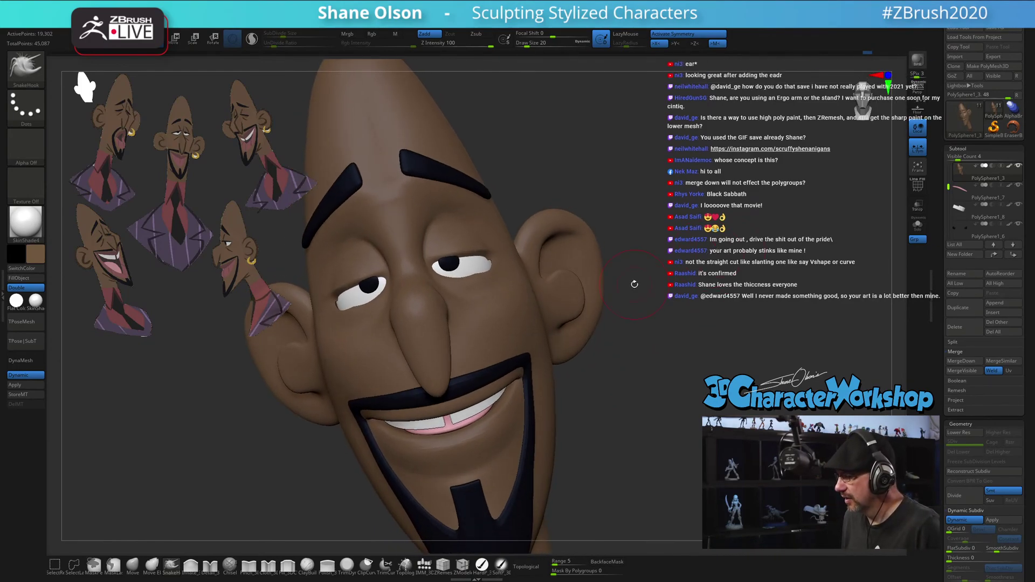
Enlarge the SnakeHook brush and adjust the ear's inner folds, checking the mesh with the polyframe from the side
key(s)
click(644, 283)
drag(579, 289, 576, 290)
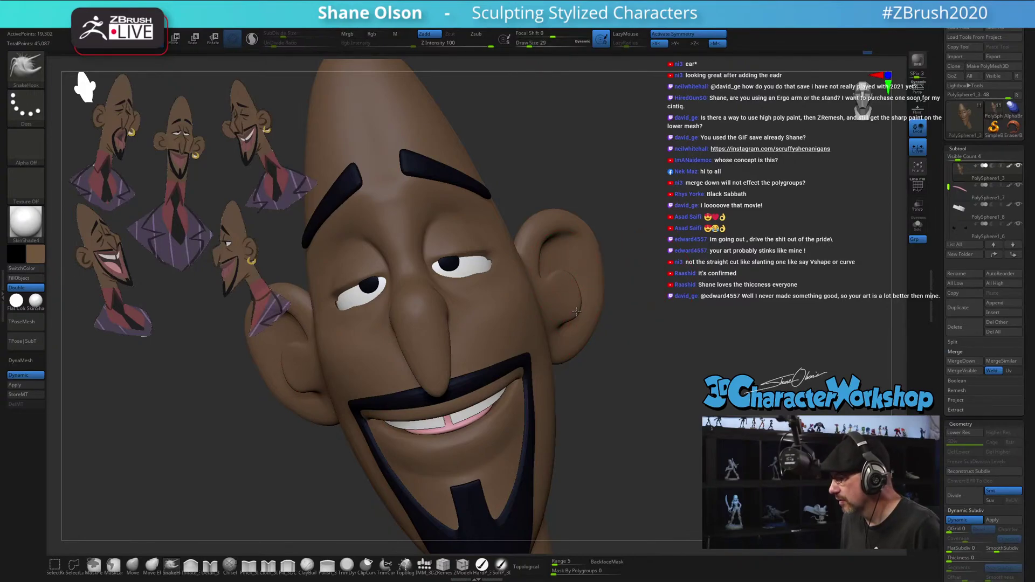
right_drag(669, 351, 693, 365)
drag(689, 341, 669, 338)
scroll(564, 282, up, 3)
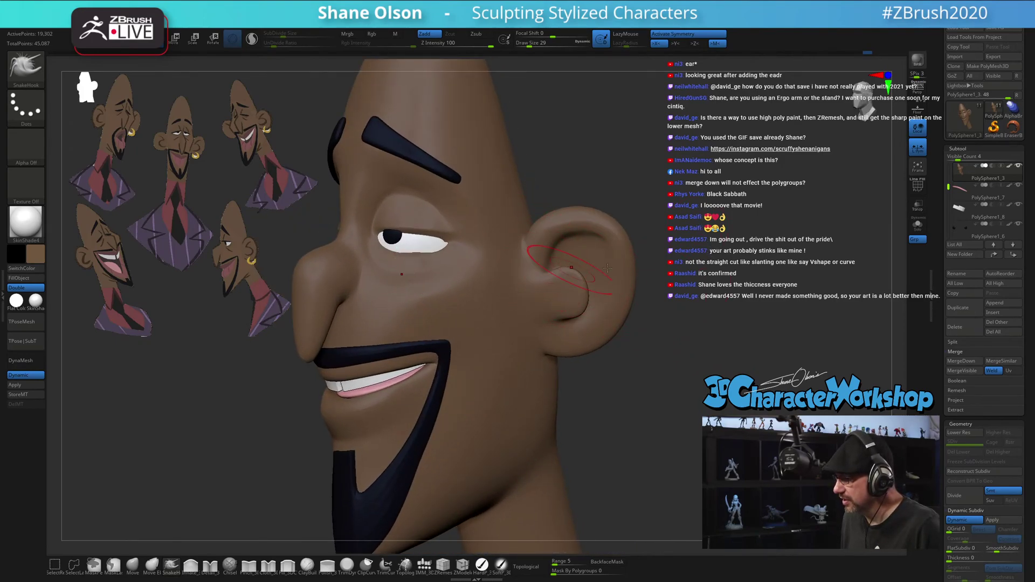
drag(731, 262, 698, 267)
key(shift+f)
key(shift+f)
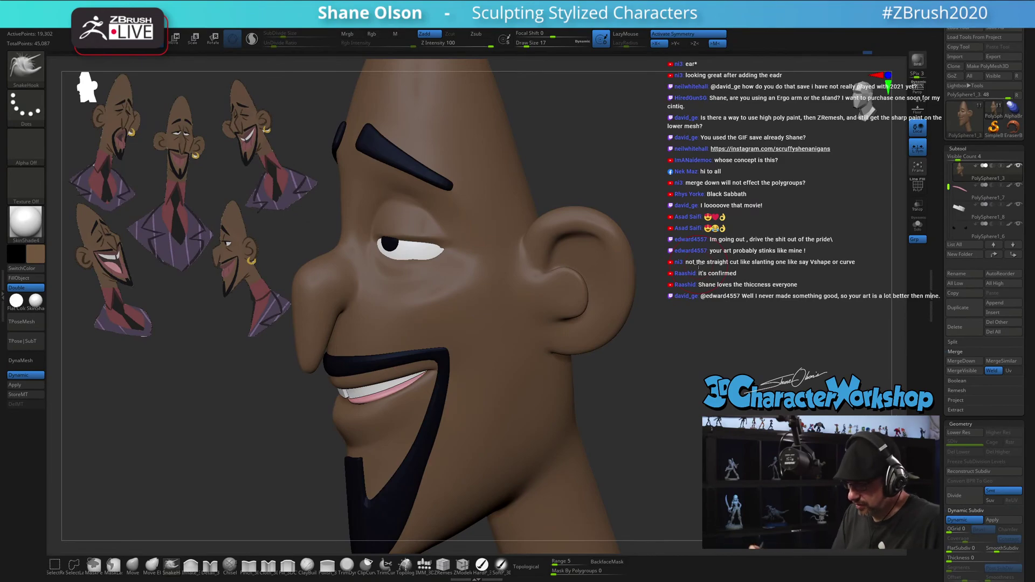
Build up the ear's front fold where it meets the head with the Fill brush at draw size 12
click(287, 565)
key(s)
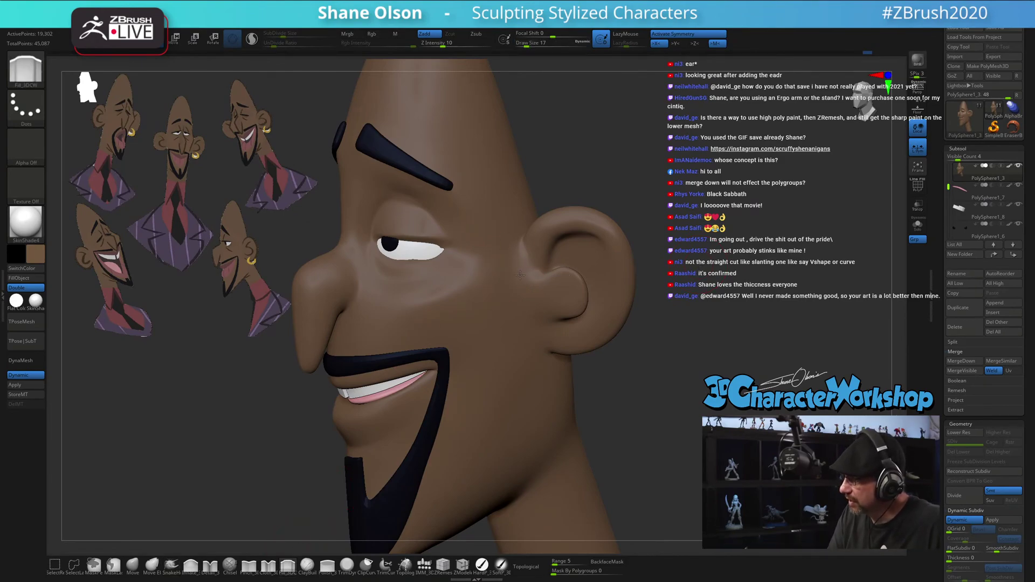
right_drag(528, 257, 535, 246)
key(bracketleft)
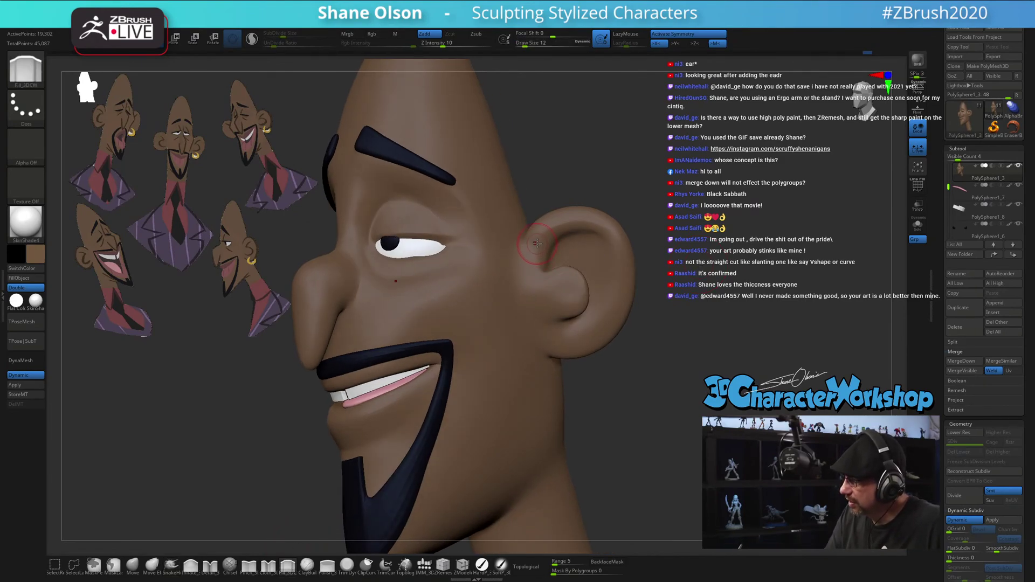
mouse_move(533, 323)
right_down()
mouse_move(485, 324)
mouse_move(532, 318)
right_up()
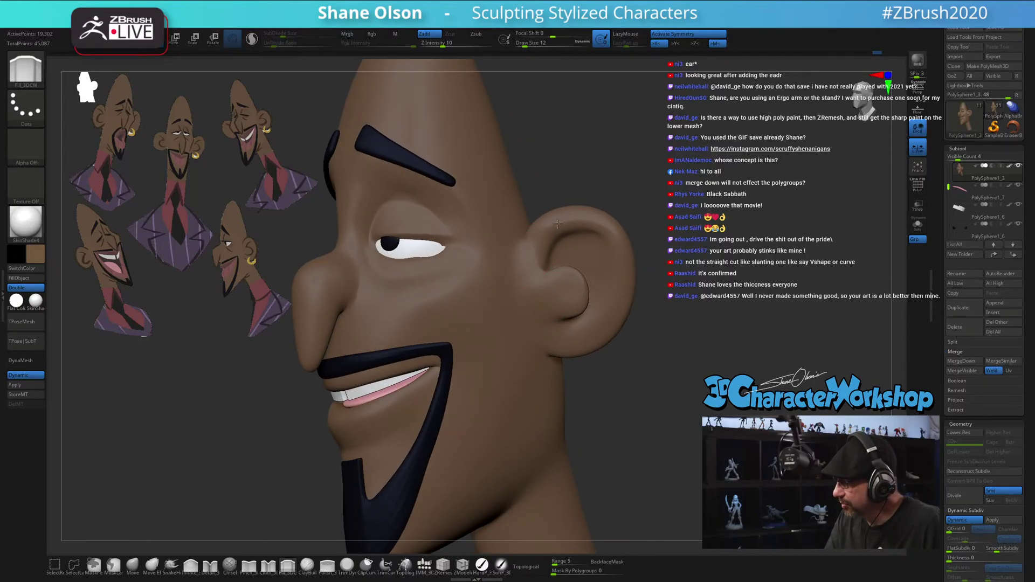
right_drag(619, 373, 635, 379)
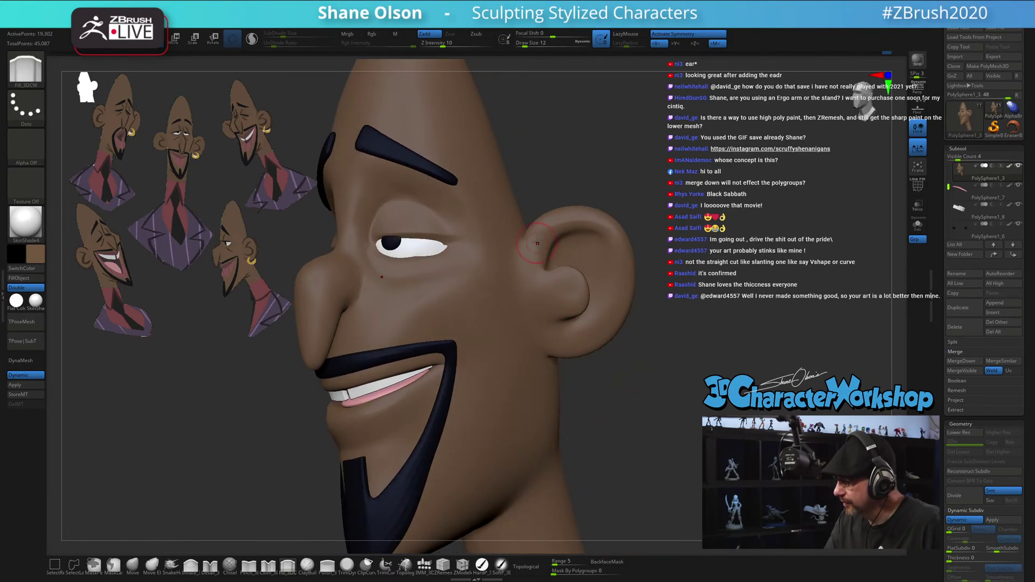
mouse_move(620, 416)
right_down()
mouse_move(635, 395)
mouse_move(635, 414)
mouse_move(617, 355)
right_up()
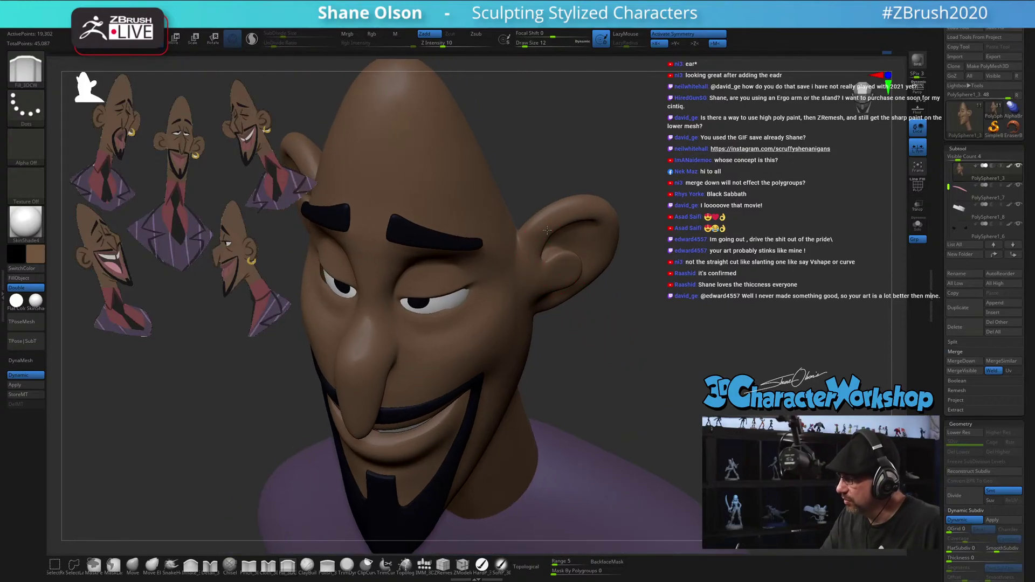
right_drag(583, 251, 505, 382)
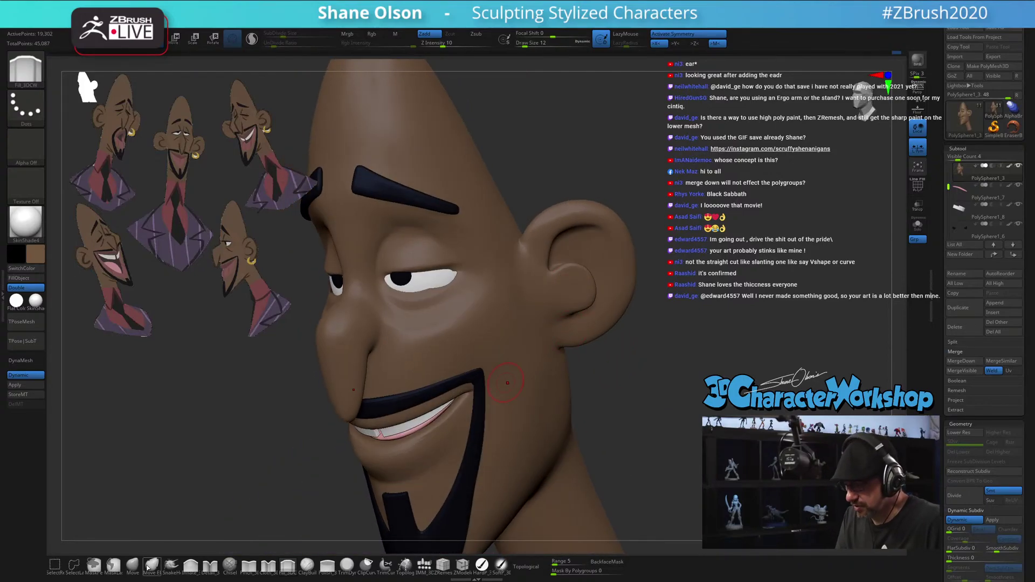
Adjust the ear's rim and tragus with the Move brush at draw size 12, comparing front and side views
click(132, 565)
mouse_move(633, 334)
right_down()
mouse_move(646, 363)
mouse_move(633, 349)
right_up()
key(s)
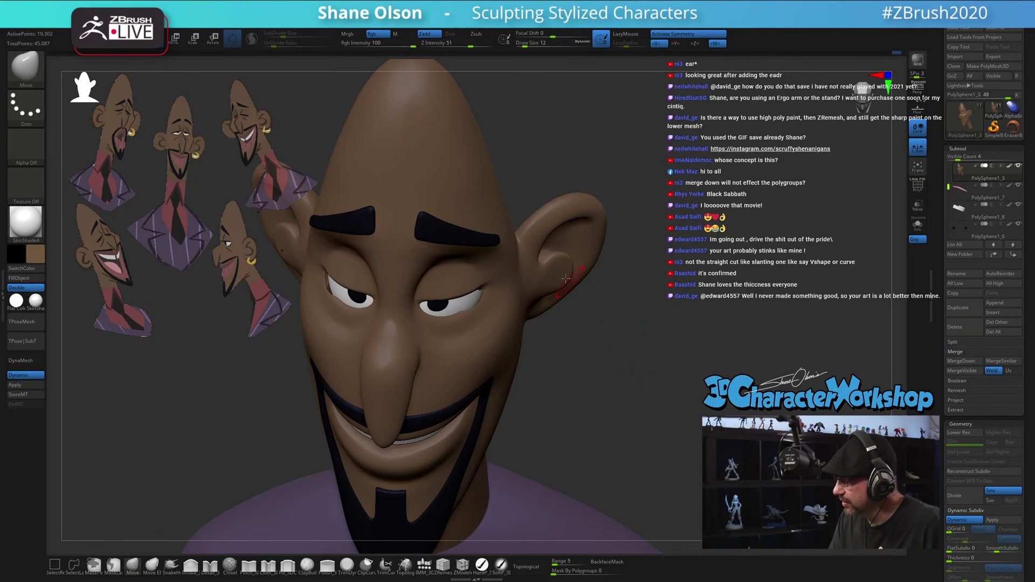
right_drag(533, 251, 567, 314)
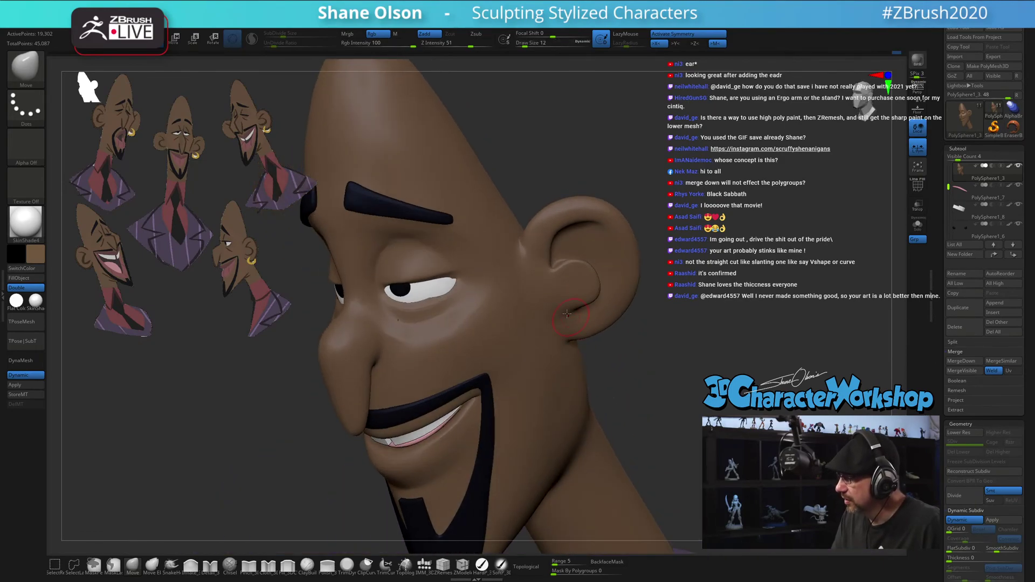
mouse_move(607, 358)
right_down()
mouse_move(631, 389)
mouse_move(613, 395)
mouse_move(603, 426)
right_up()
Reshape the eyelids around the outer corner of the eye with the Move brush, starting at draw size 7 and ending at 22
mouse_move(506, 288)
alt+right_down()
mouse_move(531, 365)
mouse_move(482, 326)
alt+right_up()
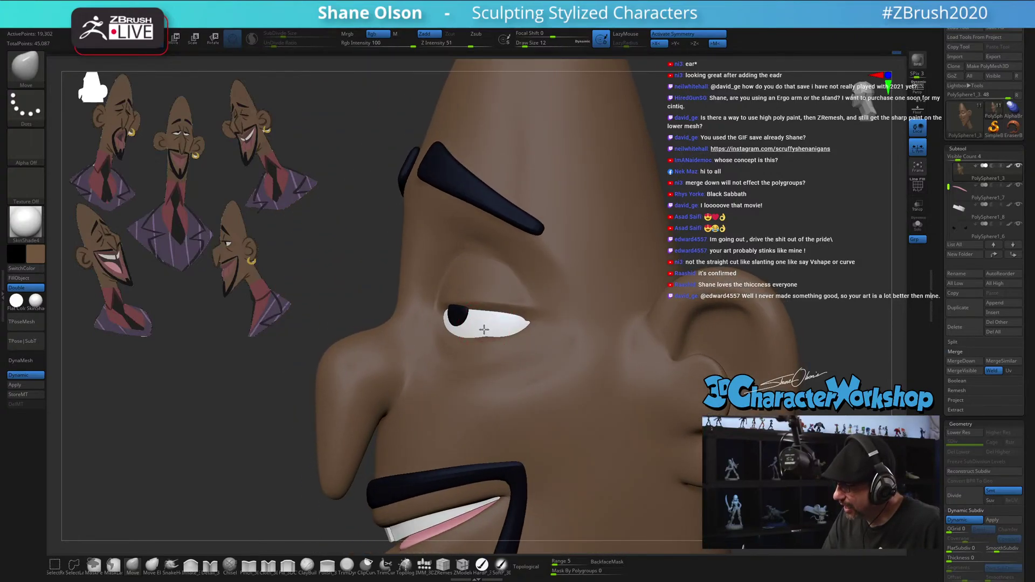
key([)
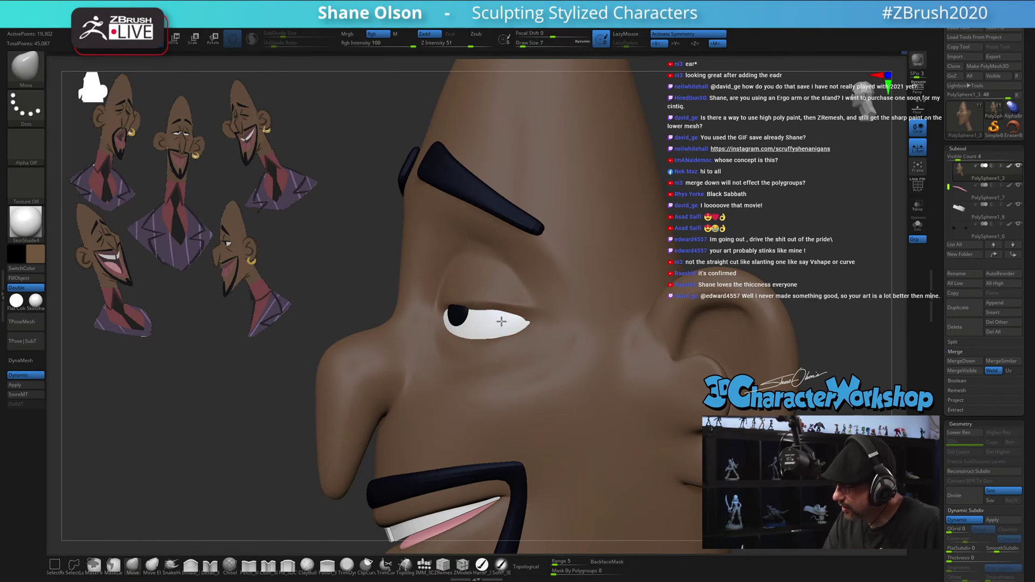
mouse_move(537, 329)
right_down()
mouse_move(525, 322)
mouse_move(529, 308)
mouse_move(523, 343)
right_up()
key(bracketright)
key(bracketleft)
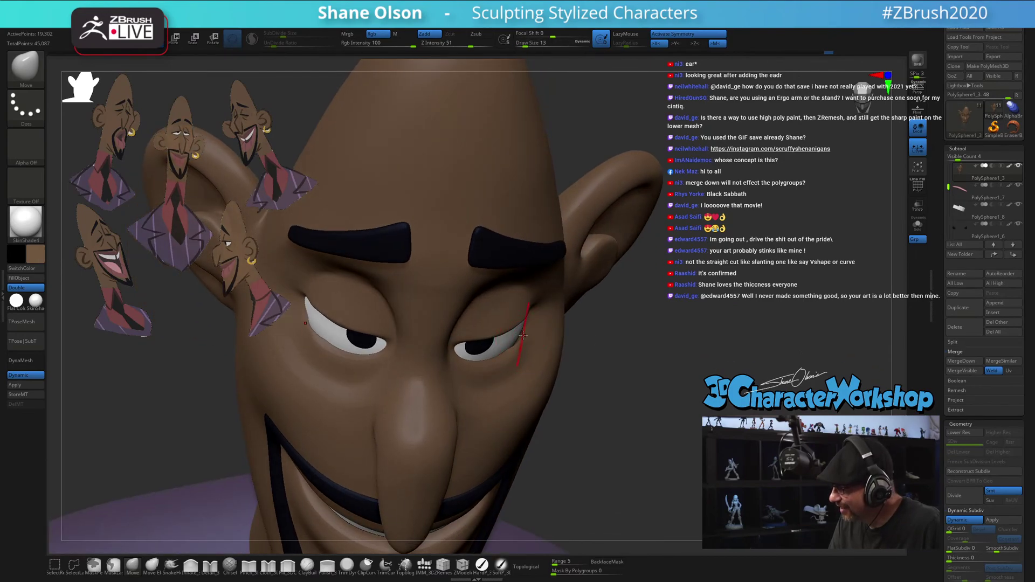
right_drag(527, 339, 528, 294)
key(bracketright)
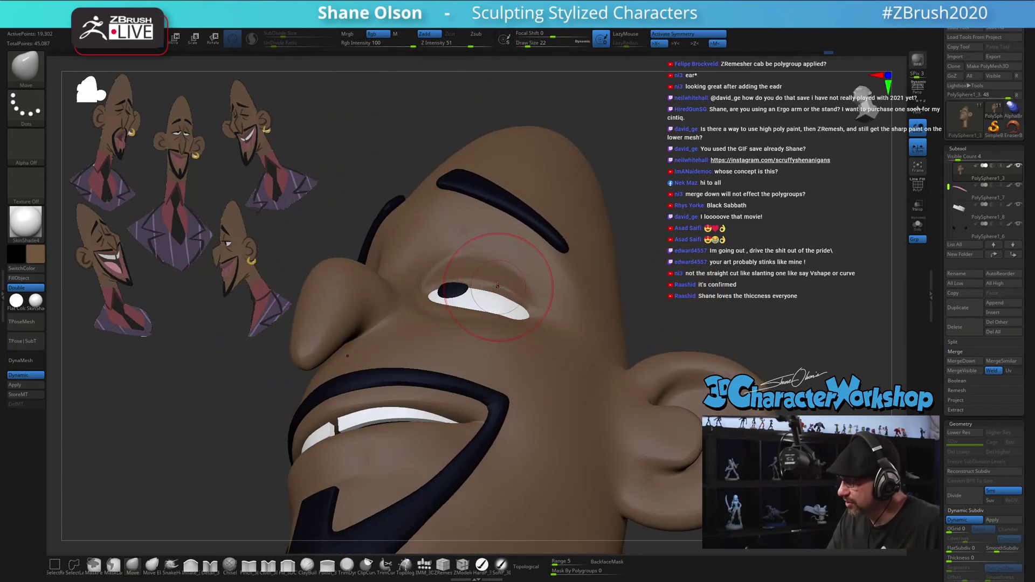
Pull the eyelids' outer corner into place with the Move brush, reducing its draw size to 9 for finer adjustments
drag(522, 309, 527, 315)
right_drag(526, 316, 525, 291)
key(bracketleft)
key(bracketleft)
key(bracketleft)
key(bracketleft)
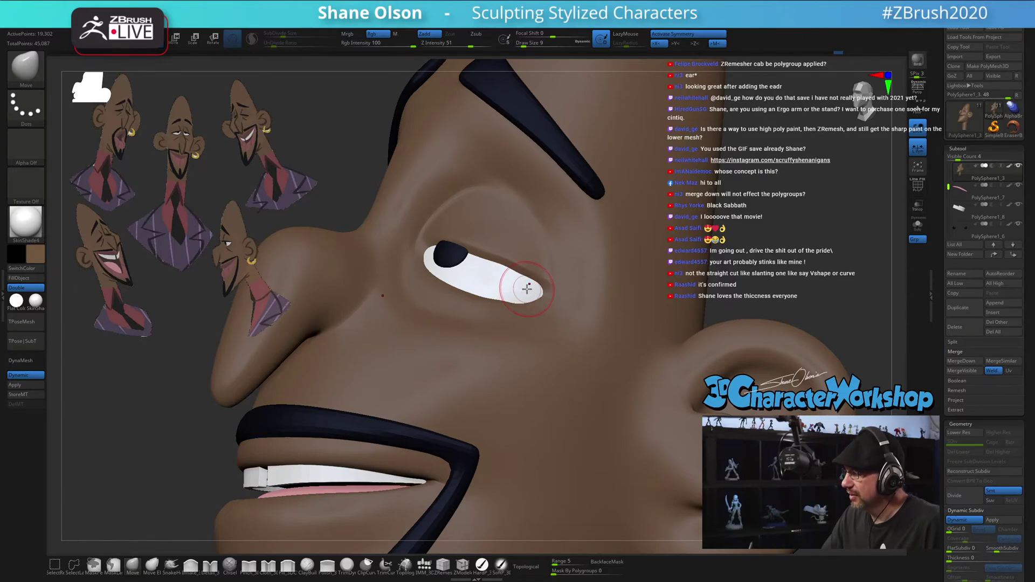
right_drag(526, 290, 522, 258)
Refine the upper eyelid edge toward the inner corner of the eye with the Move brush, ending at draw size 5
key(s)
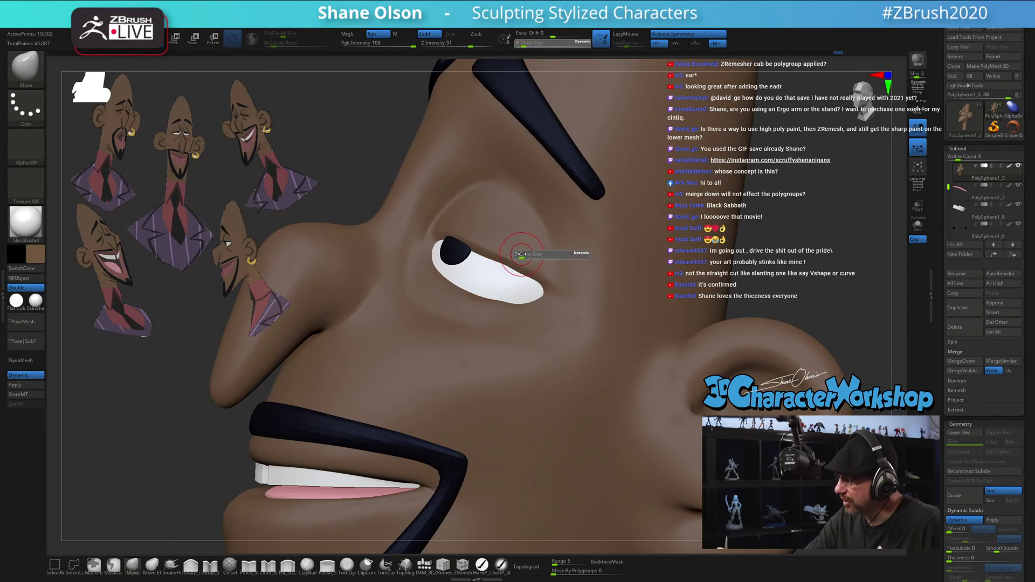
drag(522, 254, 480, 230)
key(s)
right_drag(485, 213, 474, 246)
key(s)
drag(448, 247, 444, 247)
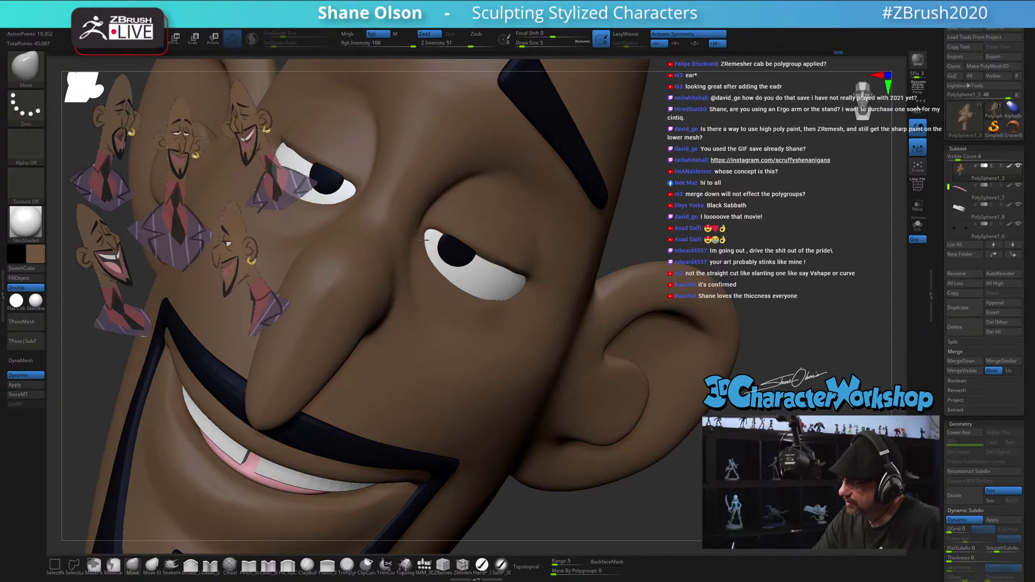
Shape the inner corner and upper lid of the eye with a larger Move brush, finishing at draw size 9
right_drag(432, 242, 435, 218)
key(])
key(s)
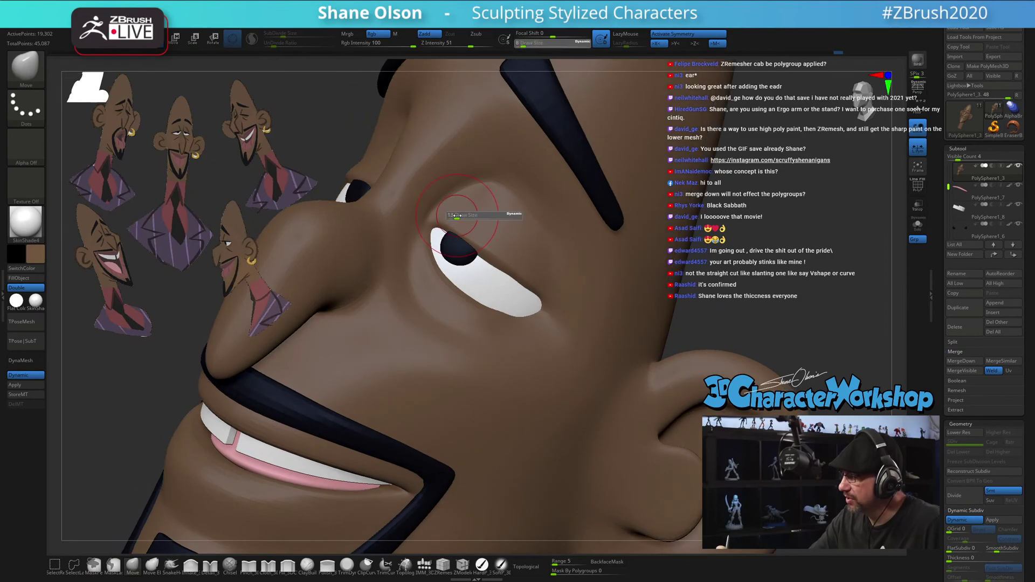
drag(476, 214, 483, 215)
mouse_move(504, 237)
right_down()
mouse_move(489, 244)
mouse_move(546, 243)
mouse_move(551, 233)
right_up()
key([)
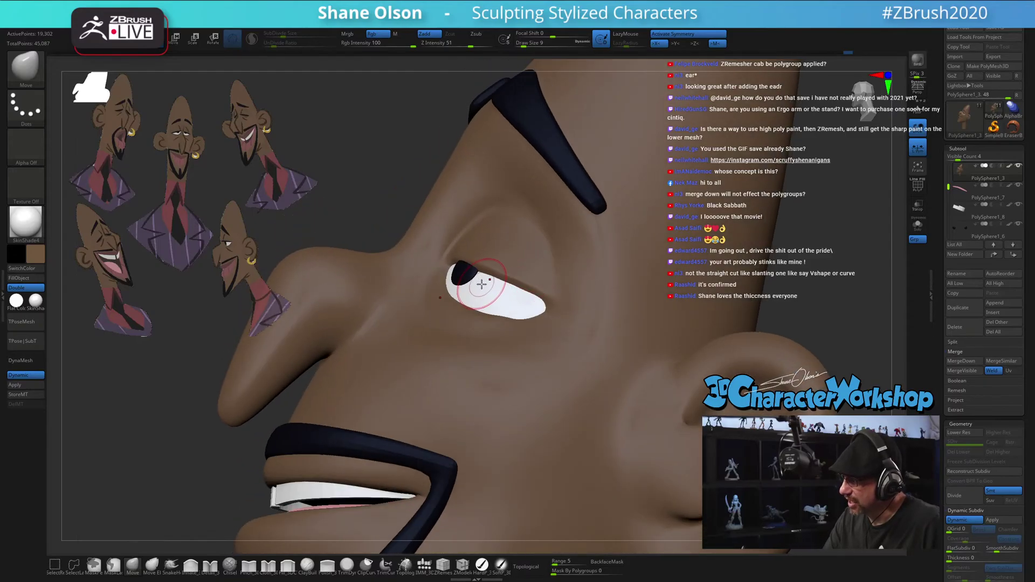
Make the pupil the active subtool and adjust its shape against the eyeball with the Move brush at draw size 9
right_drag(537, 308, 552, 308)
alt+click(445, 272)
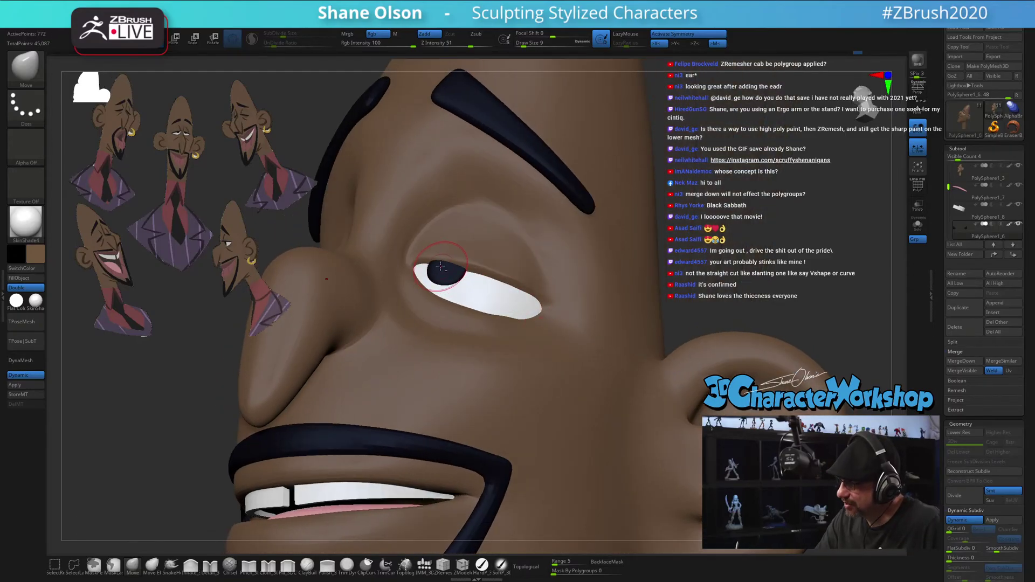
right_drag(429, 276, 441, 254)
drag(441, 255, 440, 258)
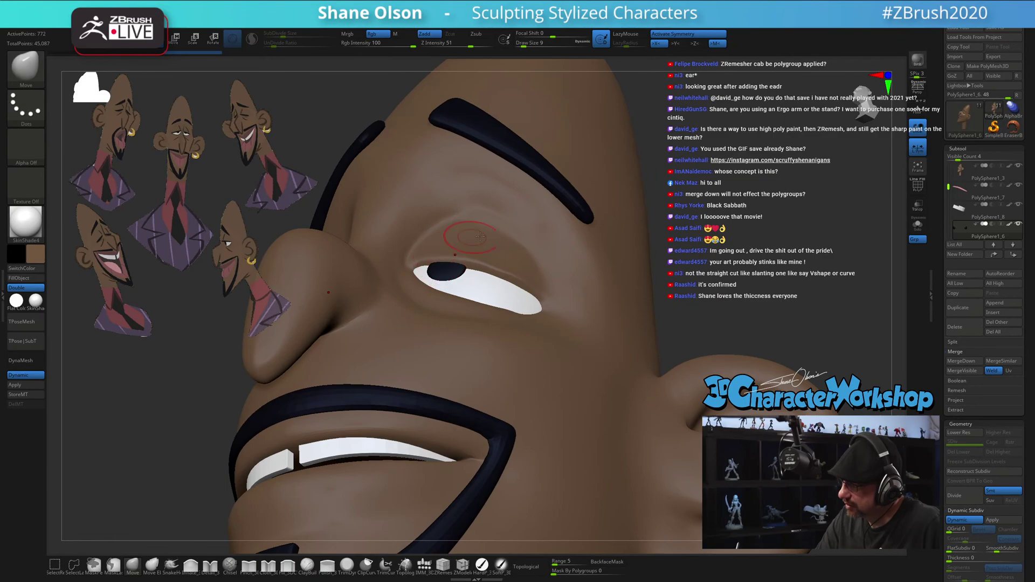
right_drag(480, 236, 527, 320)
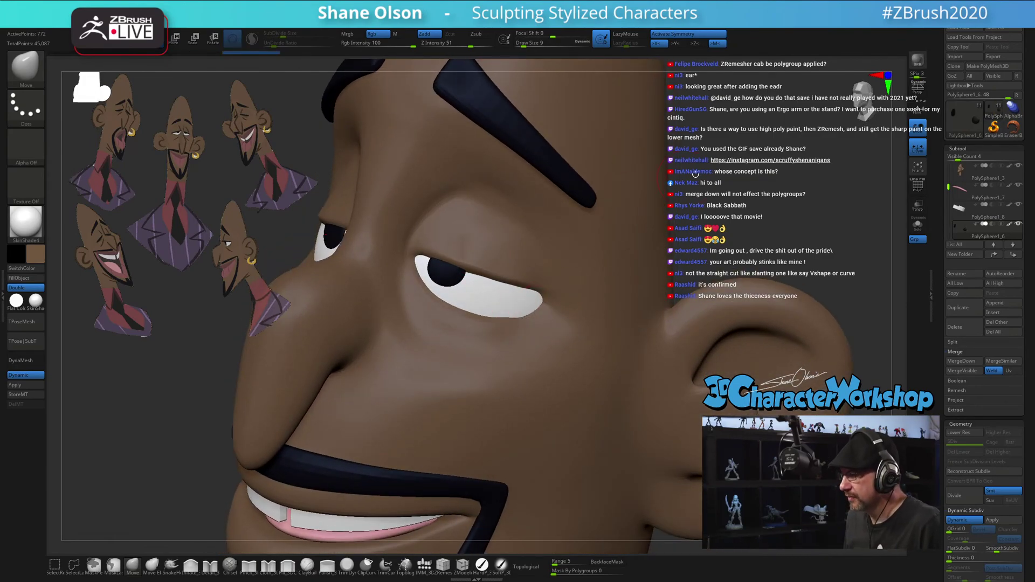
drag(718, 175, 725, 178)
right_drag(725, 178, 474, 347)
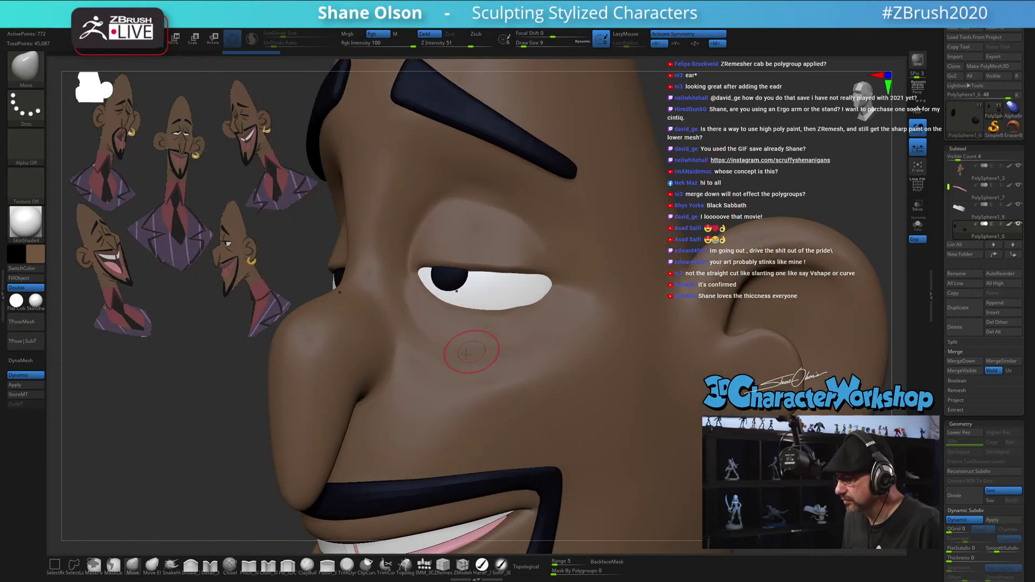
Switch to the Pinch brush at draw size 7 and make the head the active subtool
click(250, 567)
key(s)
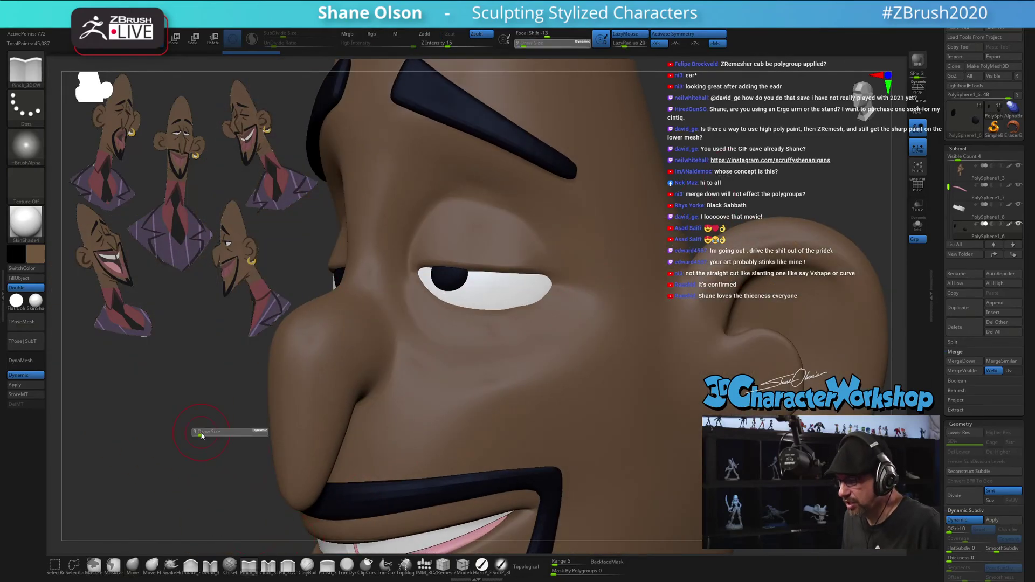
click(202, 431)
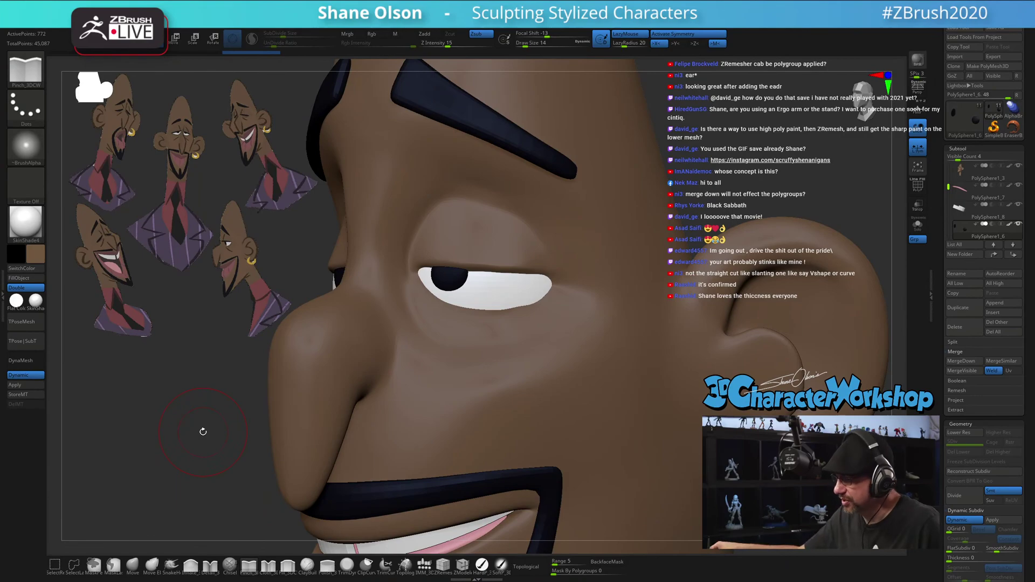
key(s)
click(433, 321)
key(s)
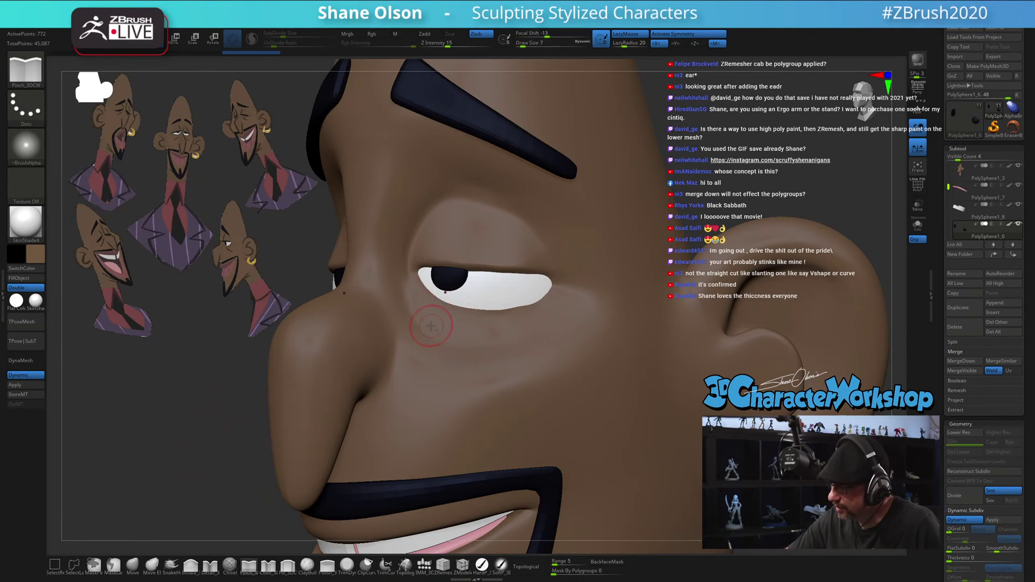
alt+click(412, 299)
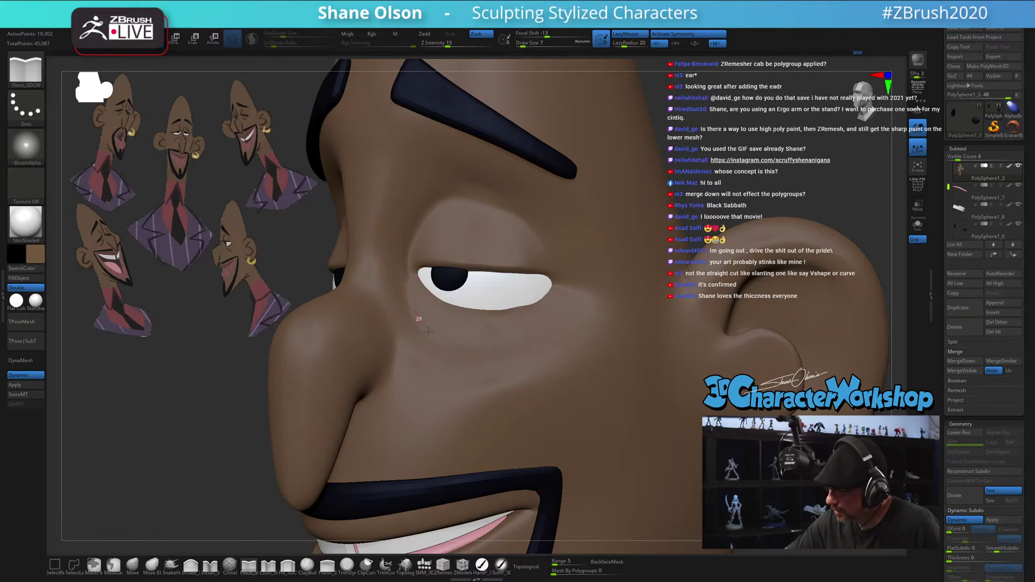
Sharpen the crease around the upper eyelid and the fold beneath the eye with the Pinch brush
mouse_move(494, 333)
right_down()
mouse_move(452, 281)
mouse_move(436, 222)
right_up()
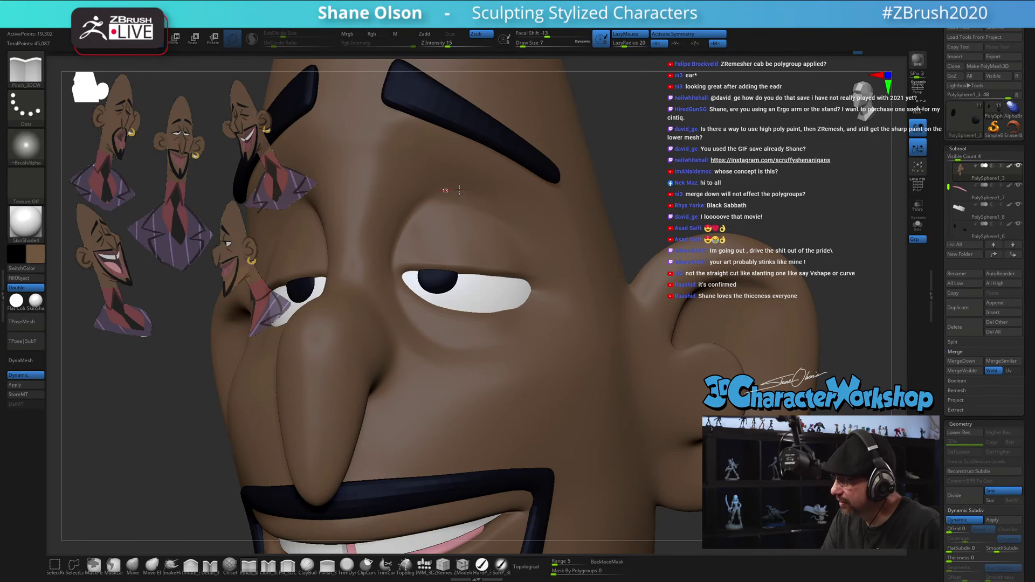
right_drag(511, 215, 495, 207)
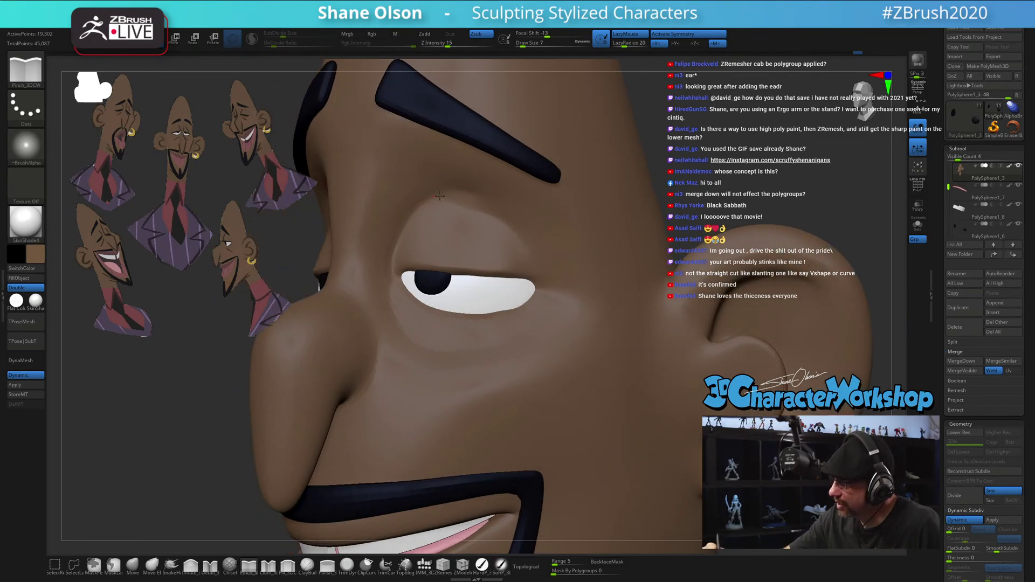
drag(496, 208, 507, 221)
drag(439, 196, 513, 230)
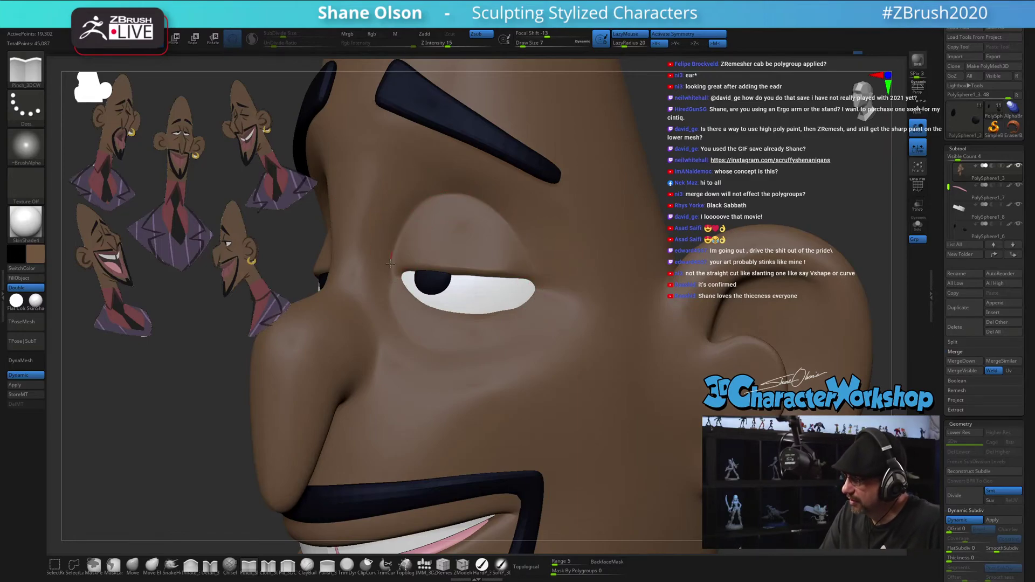
drag(417, 346, 453, 357)
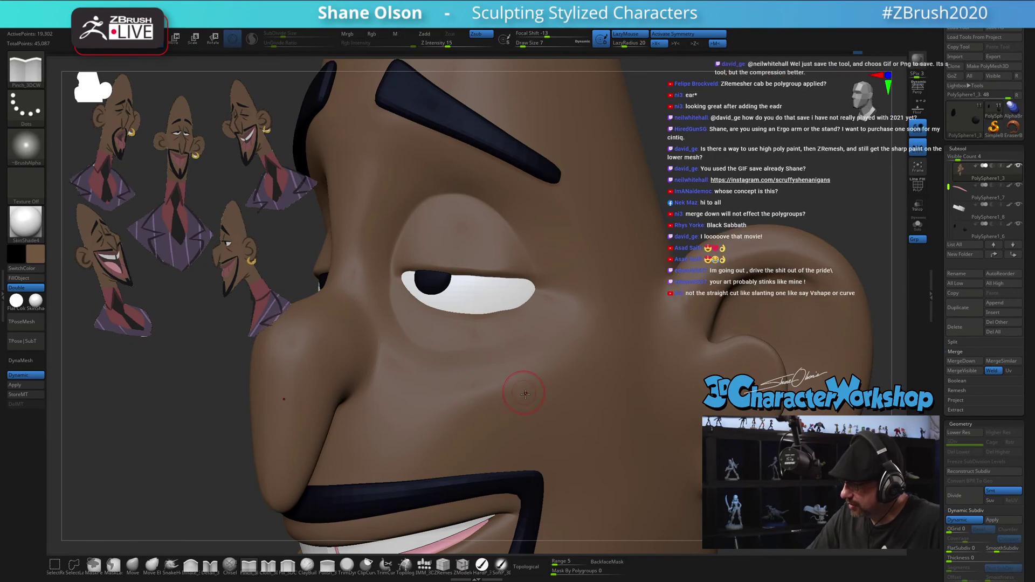
Tighten the lower eyelid's rim with the Pinch brush at draw size 5, then check the whole head from the front
mouse_move(522, 393)
ctrl+right_down()
mouse_move(530, 364)
mouse_move(522, 397)
ctrl+right_up()
right_drag(496, 340, 520, 349)
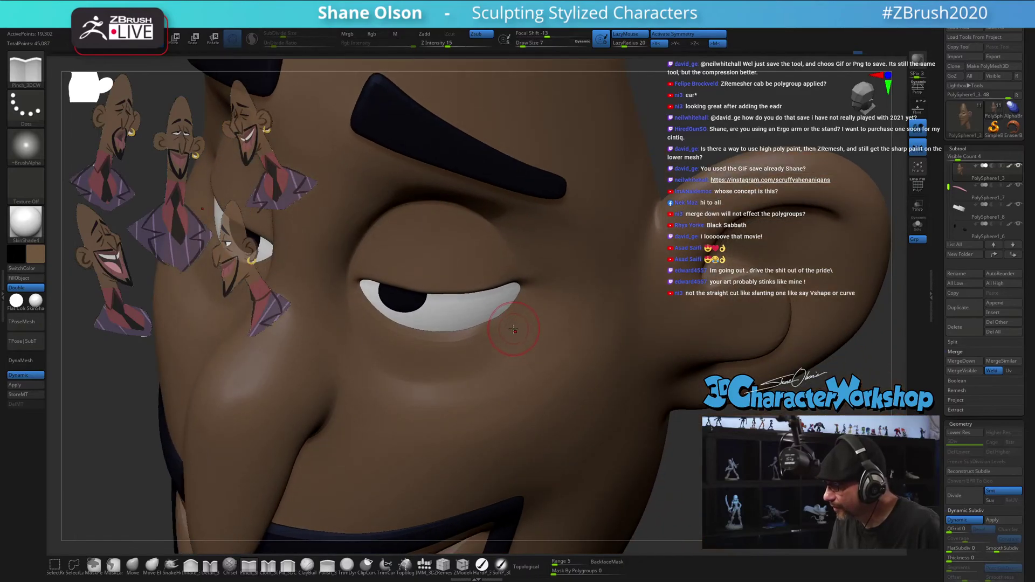
right_drag(501, 312, 493, 318)
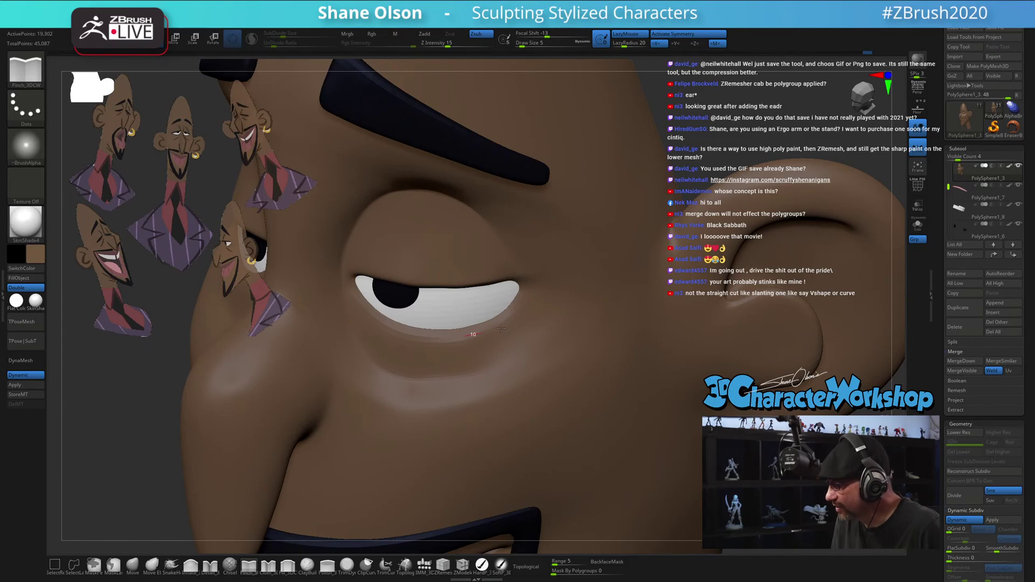
right_drag(541, 328, 677, 423)
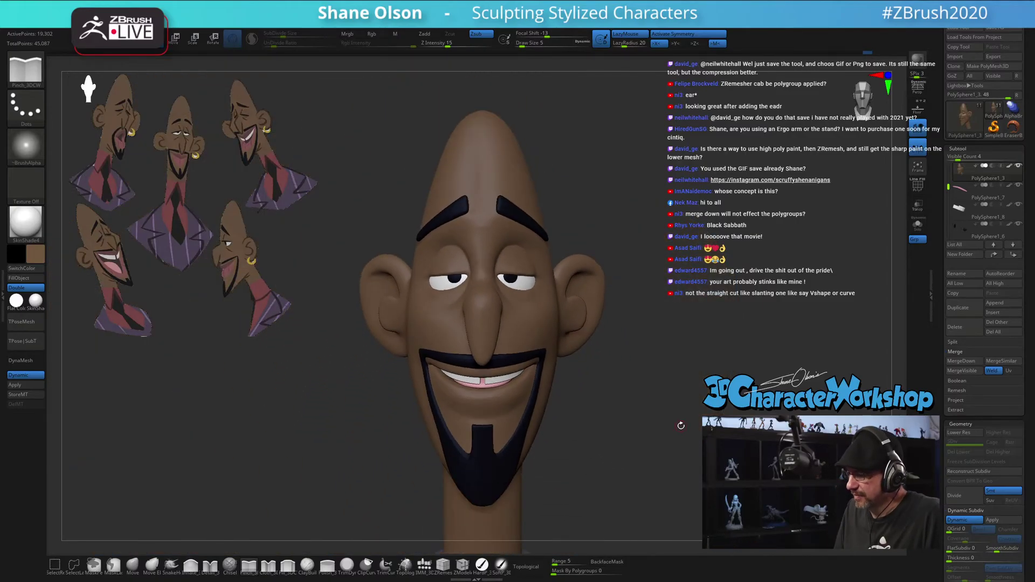
Pull the outer corner of the eye into shape with the SnakeHook brush, reducing the draw size to 7
right_drag(721, 344, 691, 238)
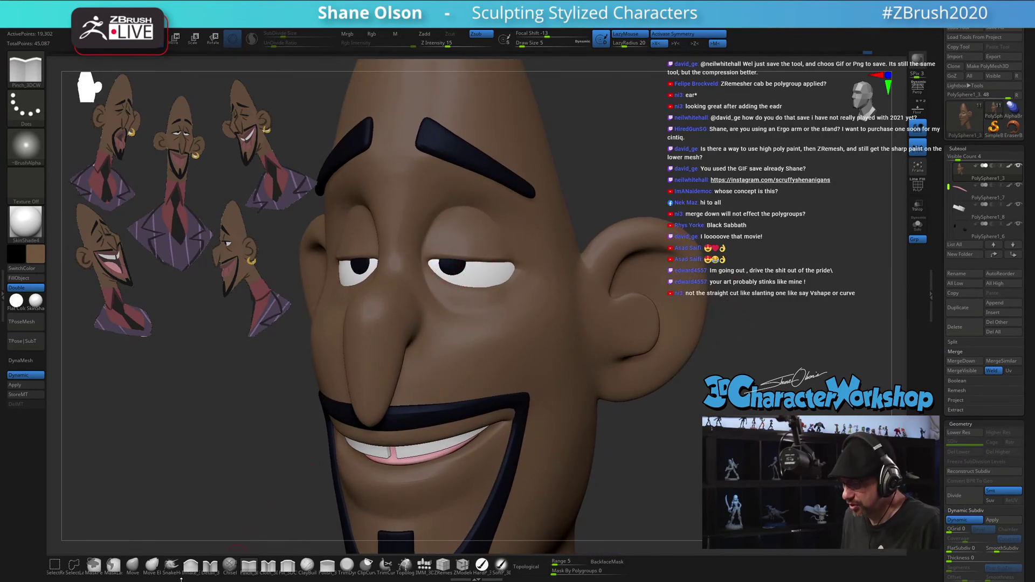
click(171, 565)
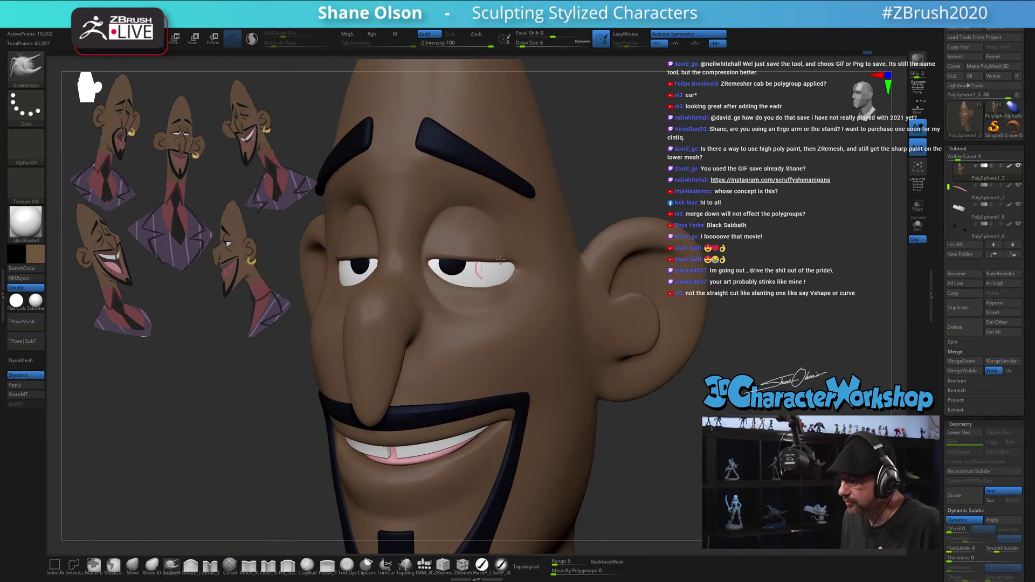
right_drag(500, 260, 467, 251)
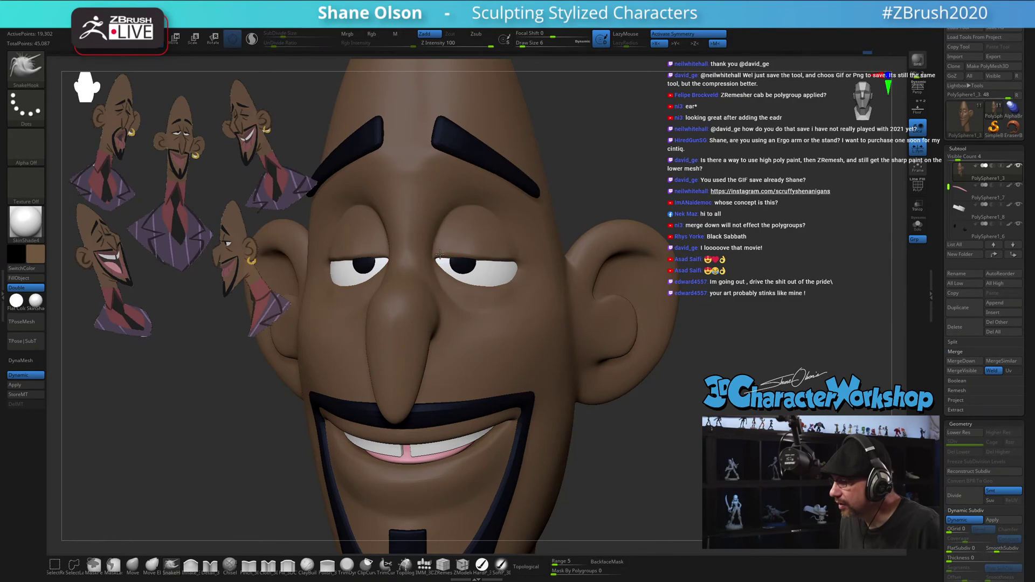
right_drag(575, 202, 608, 239)
key(bracketright)
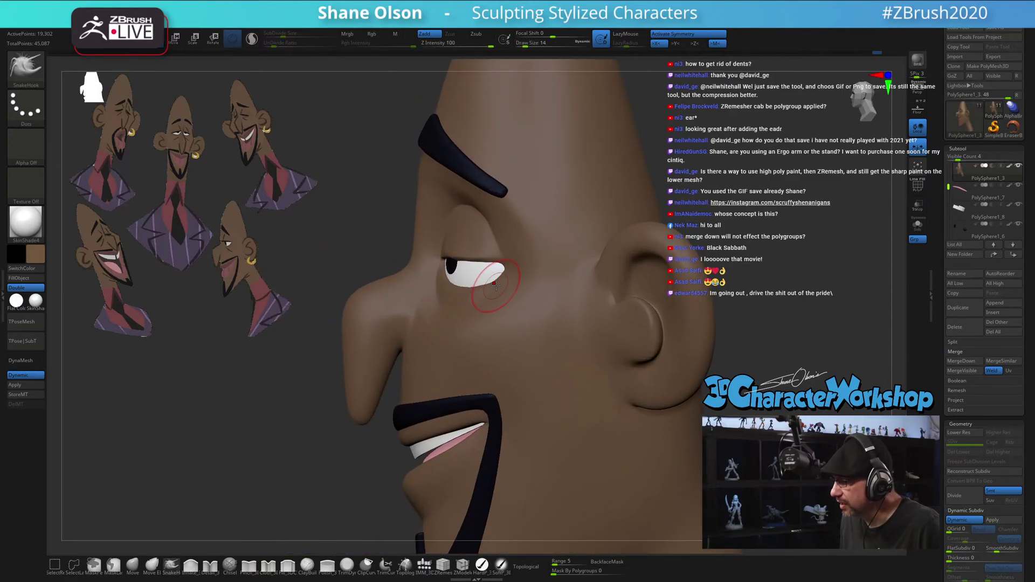
key(bracketleft)
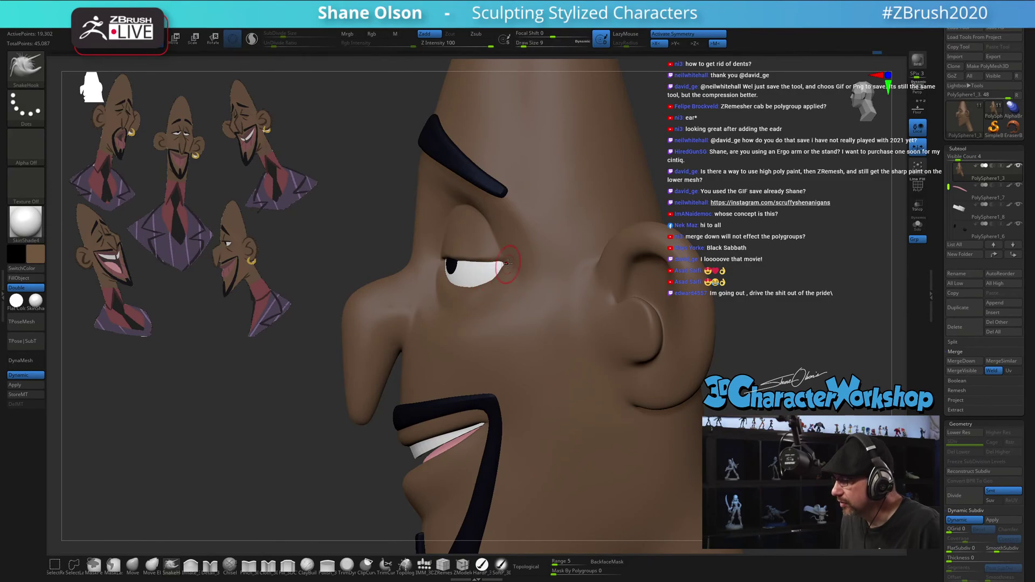
key(bracketleft)
key(bracketright)
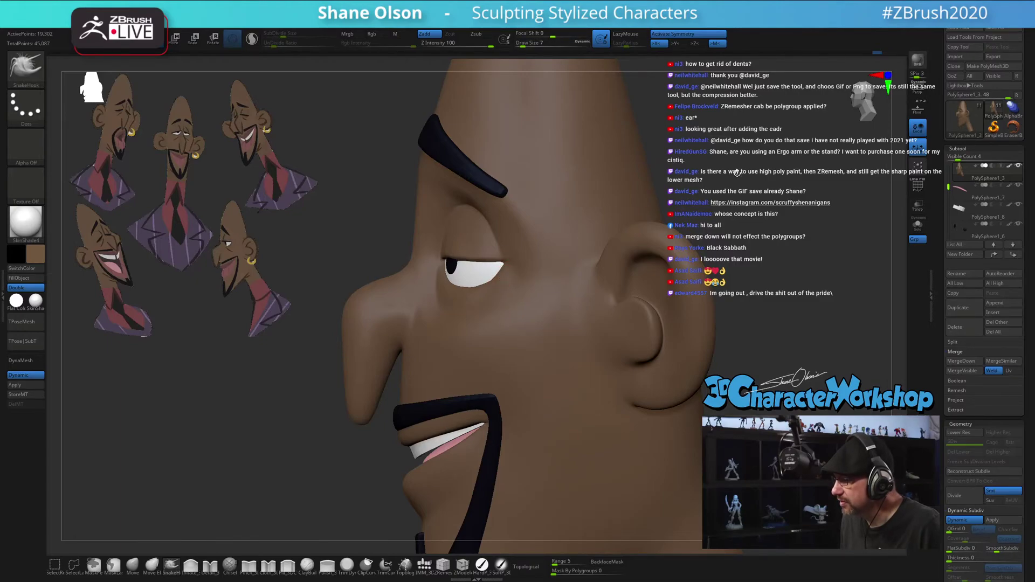
drag(784, 190, 798, 191)
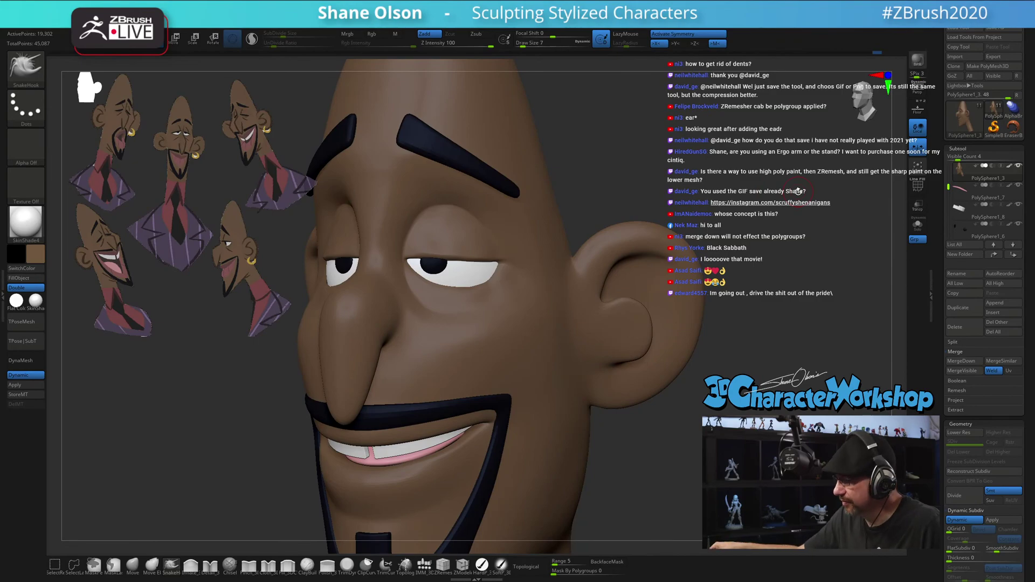
Reshape the outer part of the lower eyelid with the SnakeHook brush at draw size 14 and smooth it
right_drag(503, 279, 485, 298)
mouse_move(484, 297)
mouse_down()
mouse_move(499, 282)
mouse_move(507, 287)
mouse_up()
key(s)
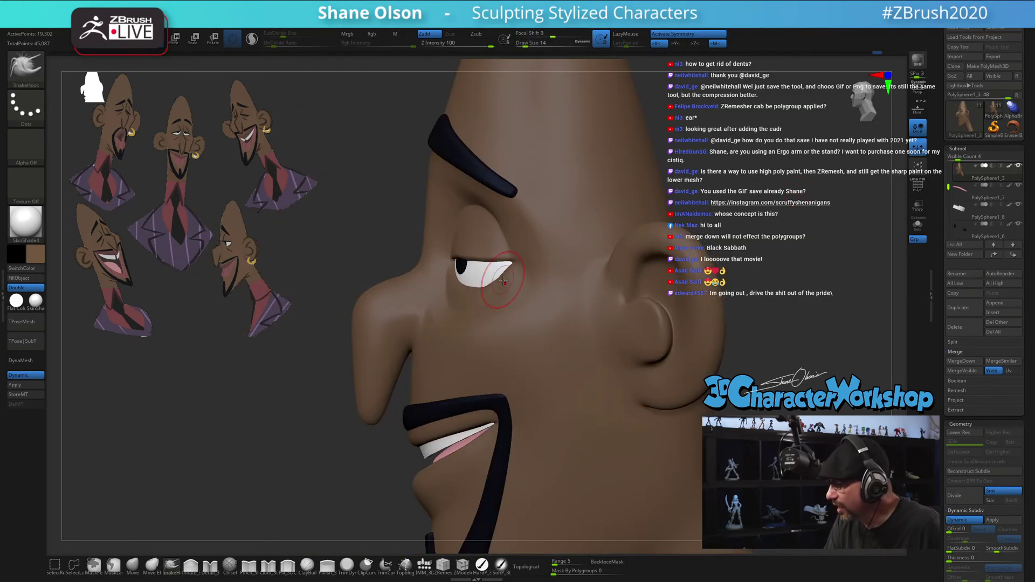
mouse_move(493, 290)
right_down()
mouse_move(509, 292)
mouse_move(494, 295)
right_up()
shift+drag(494, 294, 483, 294)
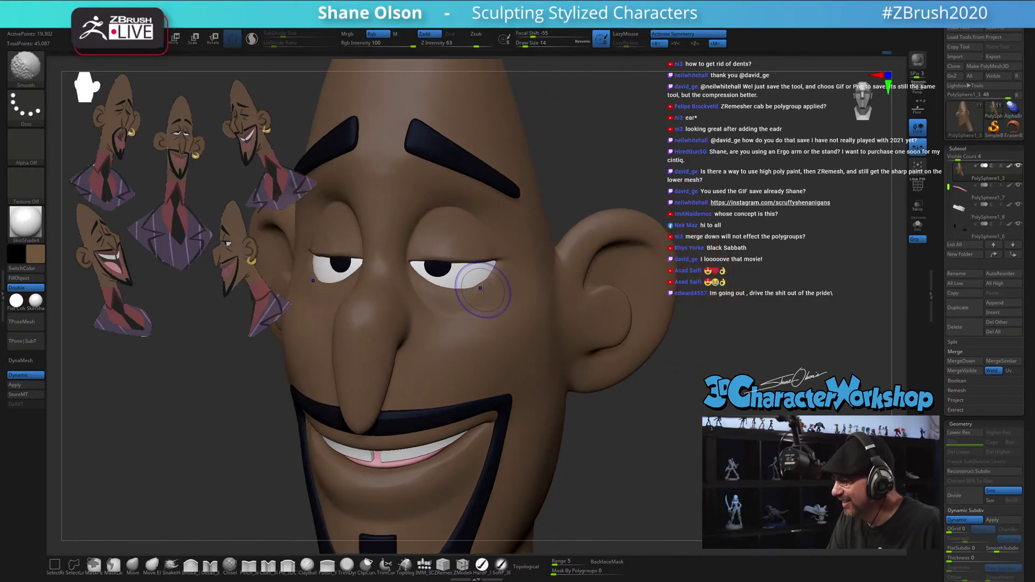
Refine the curve of the lower eyelid with the SnakeHook brush at draw sizes 8 and 11
right_drag(503, 287, 483, 295)
key(s)
drag(483, 295, 468, 274)
key(s)
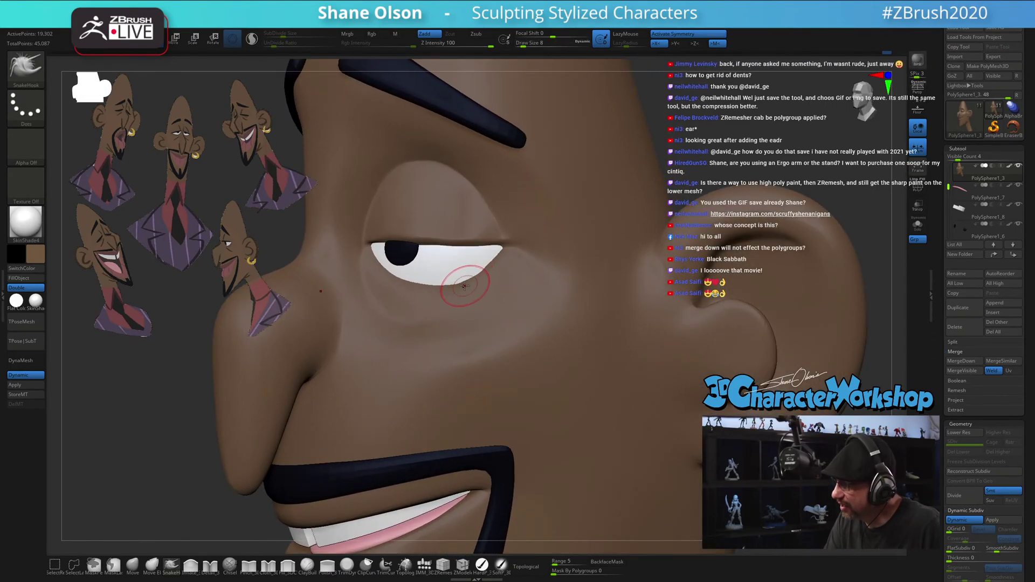
key(])
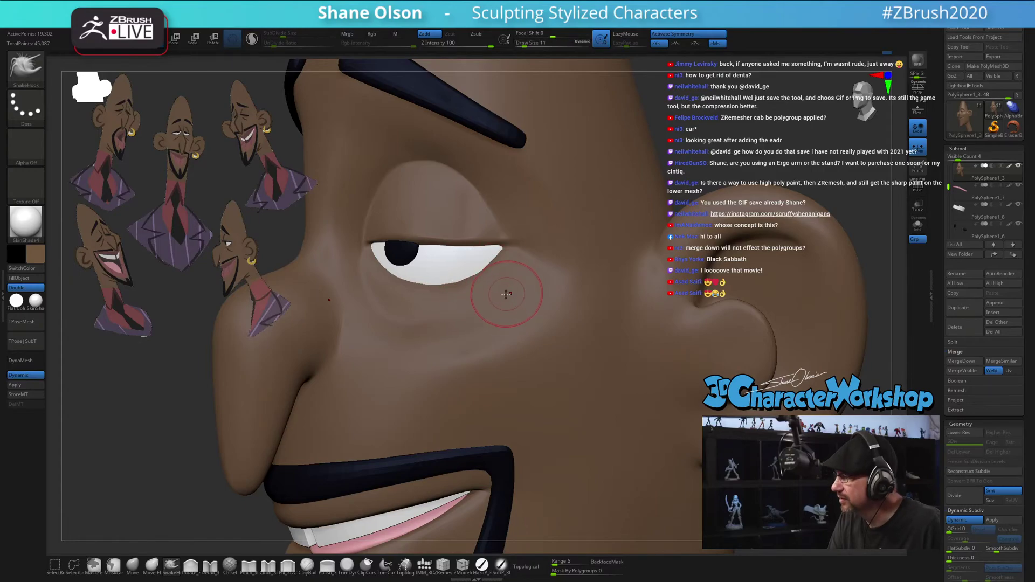
Examine the whole head and its eyes from the front, in profile and in three-quarter view
ctrl+right_drag(505, 293, 503, 243)
ctrl+right_drag(563, 356, 695, 384)
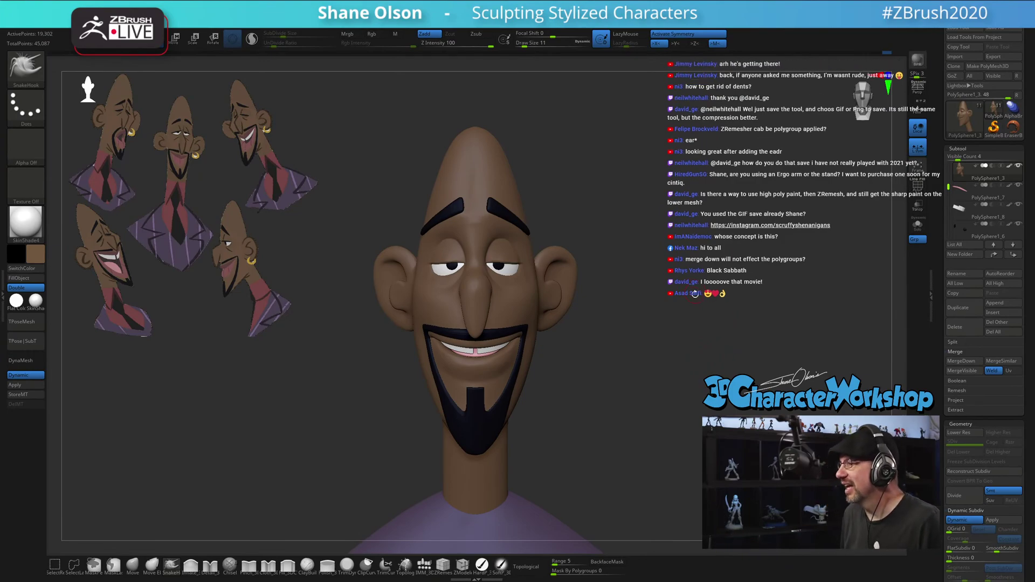
ctrl+right_drag(673, 258, 683, 272)
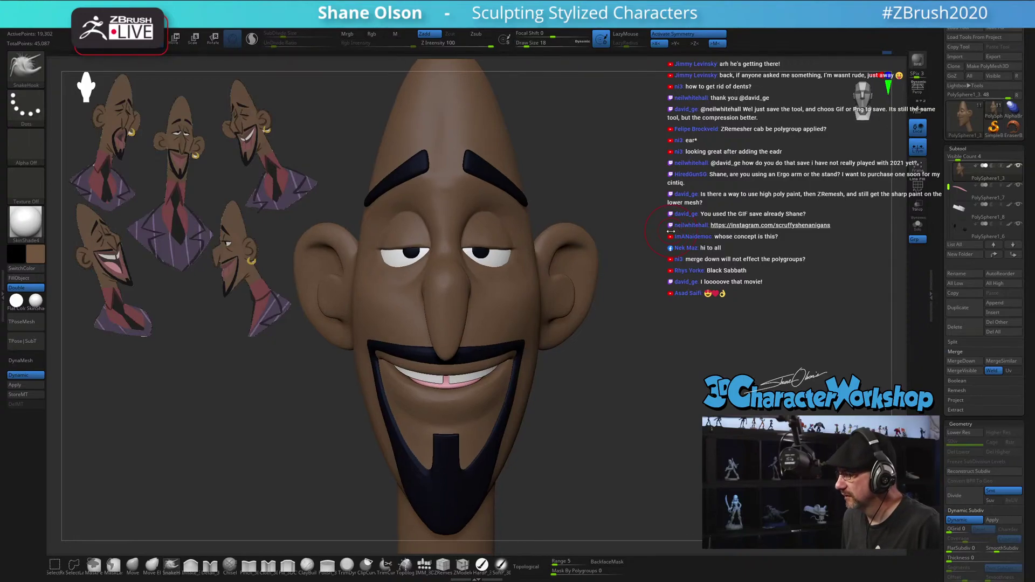
alt+drag(668, 230, 660, 183)
drag(604, 232, 380, 244)
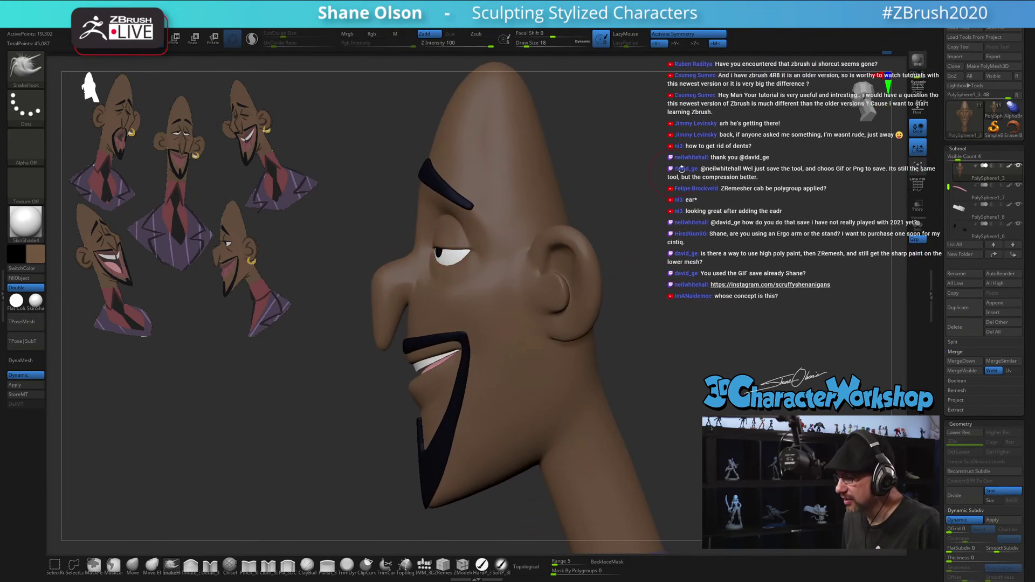
drag(683, 170, 709, 227)
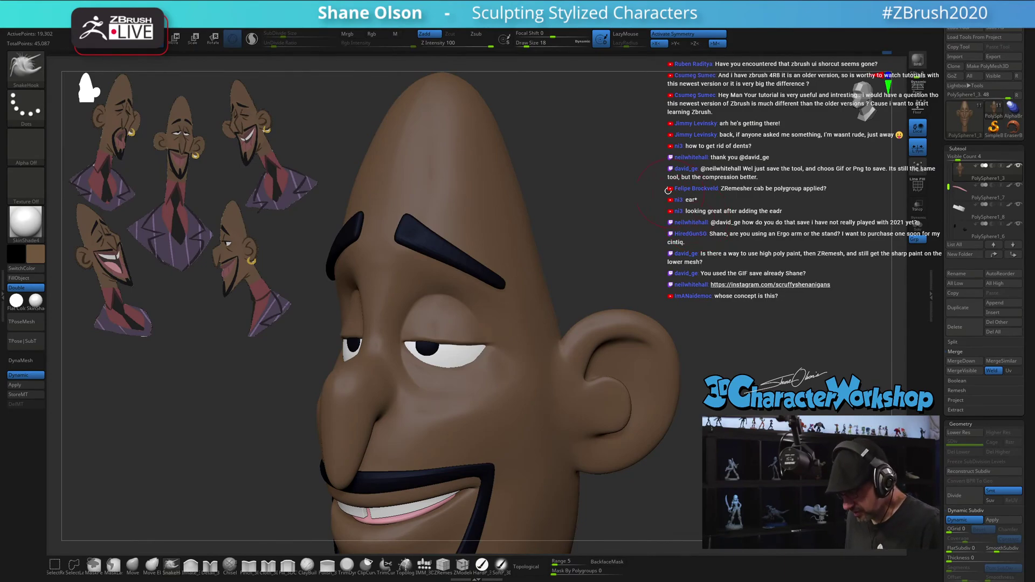
mouse_move(669, 146)
mouse_down()
mouse_move(641, 178)
mouse_move(529, 237)
mouse_up()
alt+drag(604, 194, 655, 193)
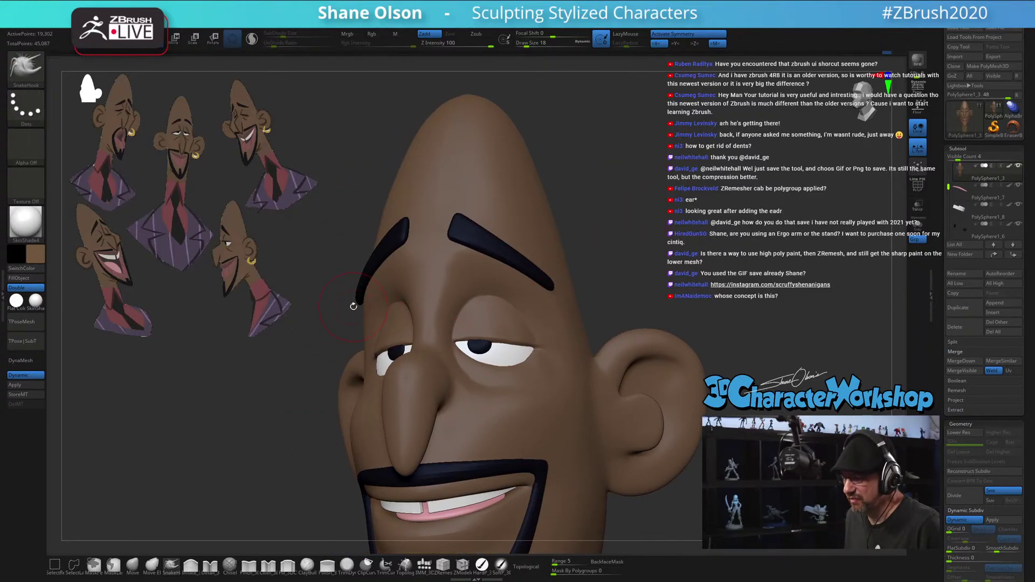
Make the eyebrows the active subtool and reshape their outer ends against the brow with the Move brush at draw size 27
click(132, 565)
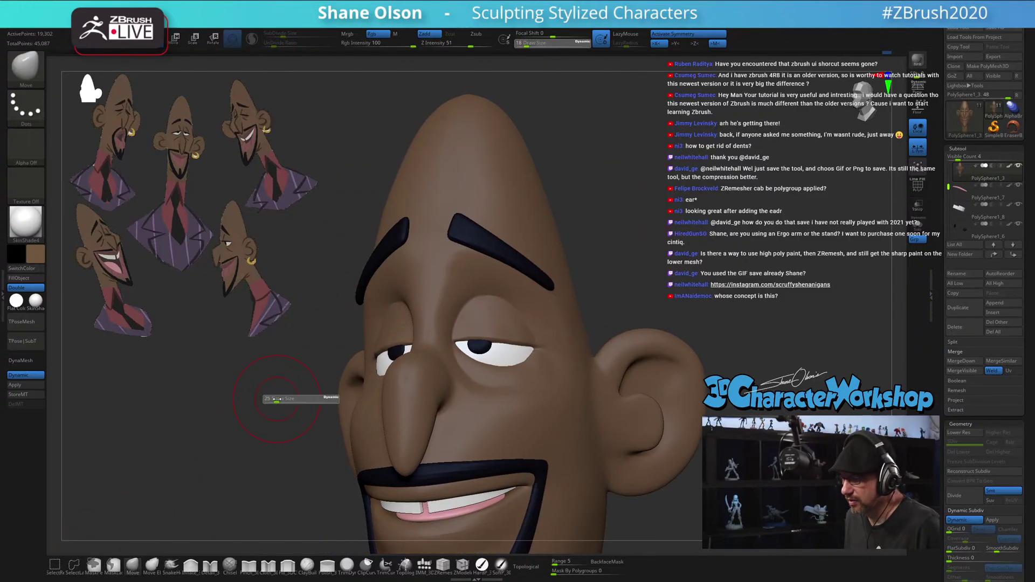
drag(365, 301, 362, 300)
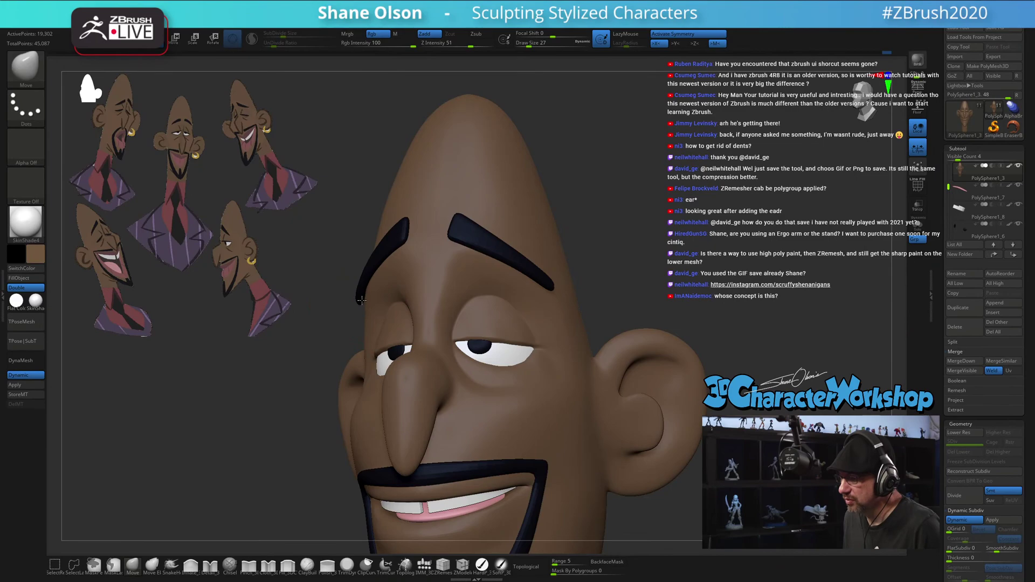
alt+click(358, 299)
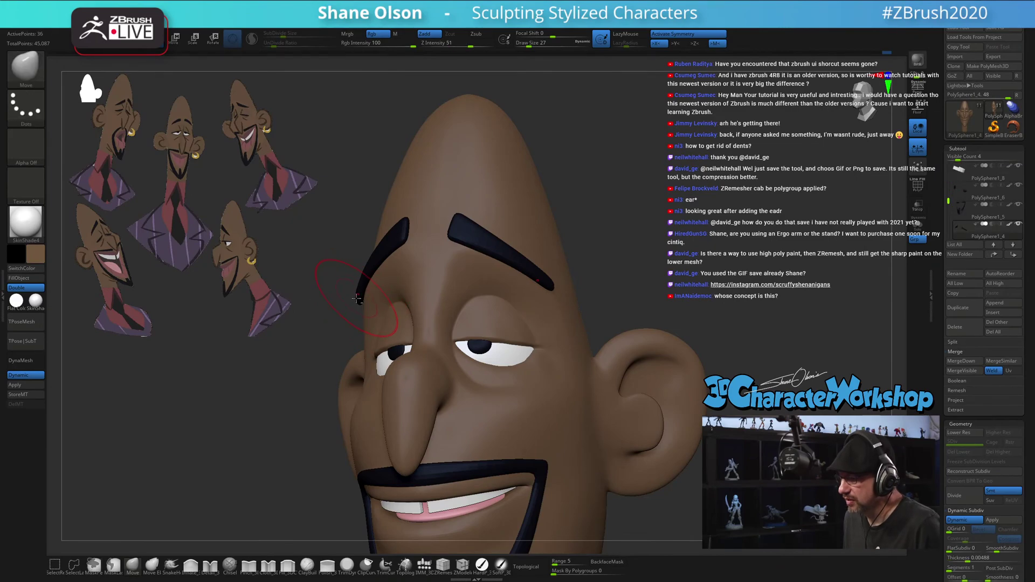
drag(359, 300, 364, 297)
mouse_move(585, 232)
mouse_down()
mouse_move(673, 229)
mouse_move(625, 181)
mouse_up()
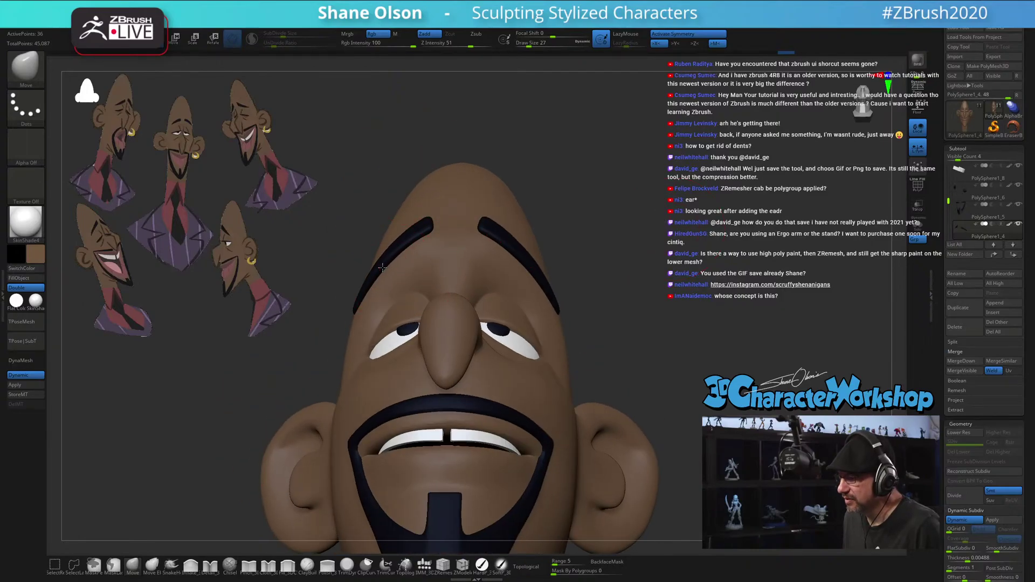
drag(382, 267, 389, 274)
mouse_move(712, 222)
mouse_down()
mouse_move(738, 364)
mouse_move(426, 264)
mouse_up()
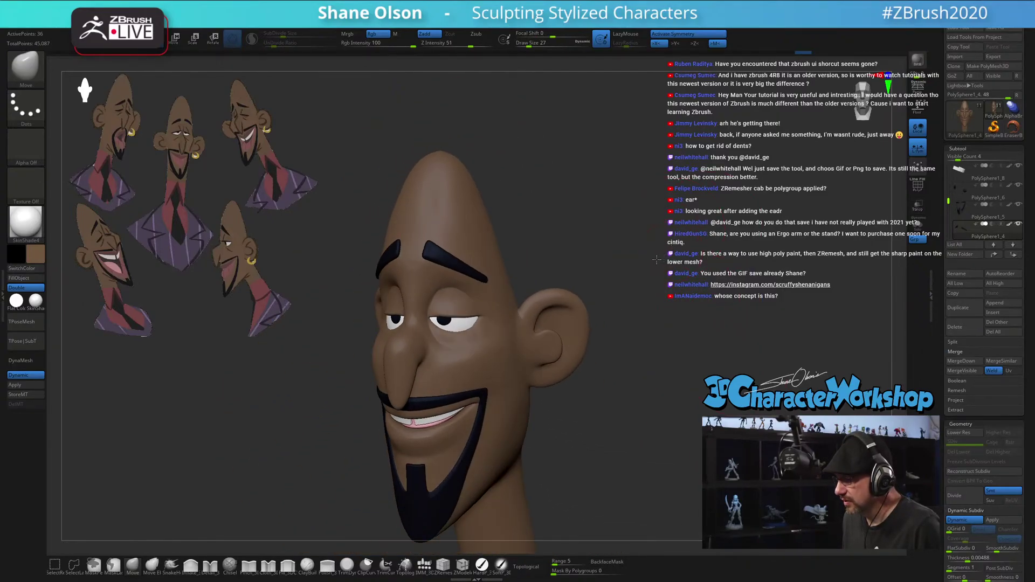
Make the head the active subtool and show its ZRemesher options, looking through the Modify Topology options as well
alt+click(421, 262)
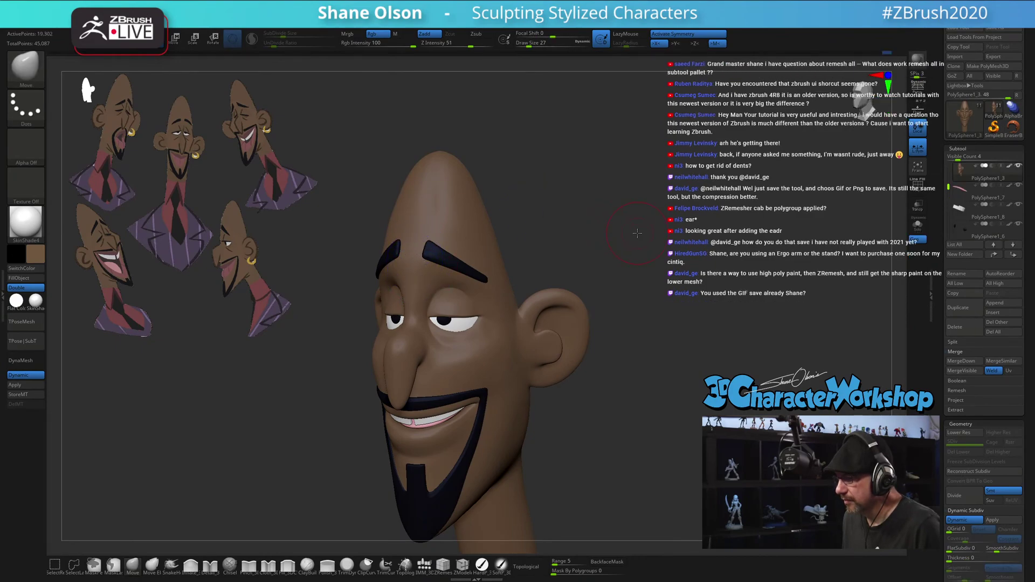
drag(638, 233, 564, 209)
alt+drag(562, 174, 598, 198)
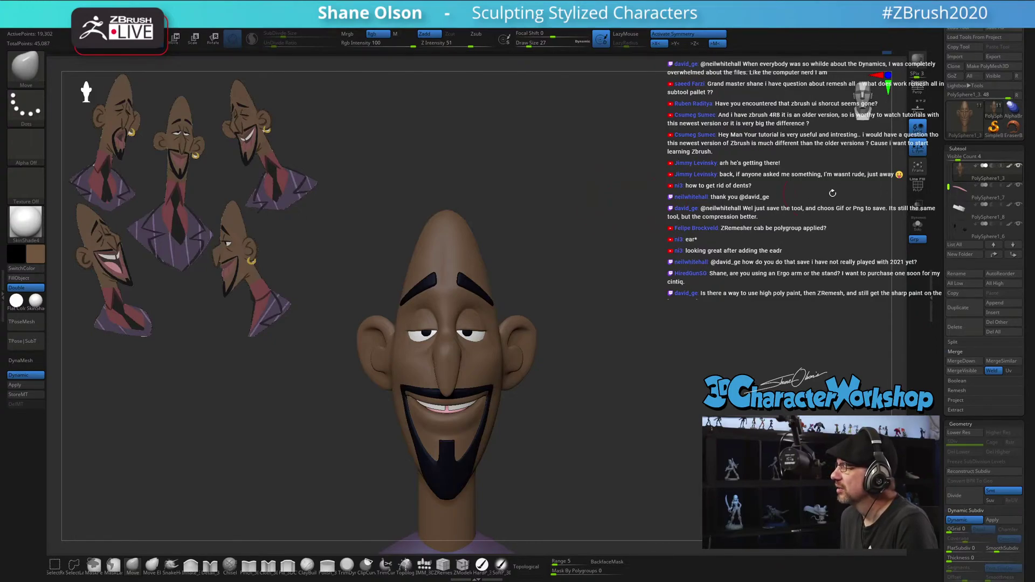
scroll(939, 331, down, 6)
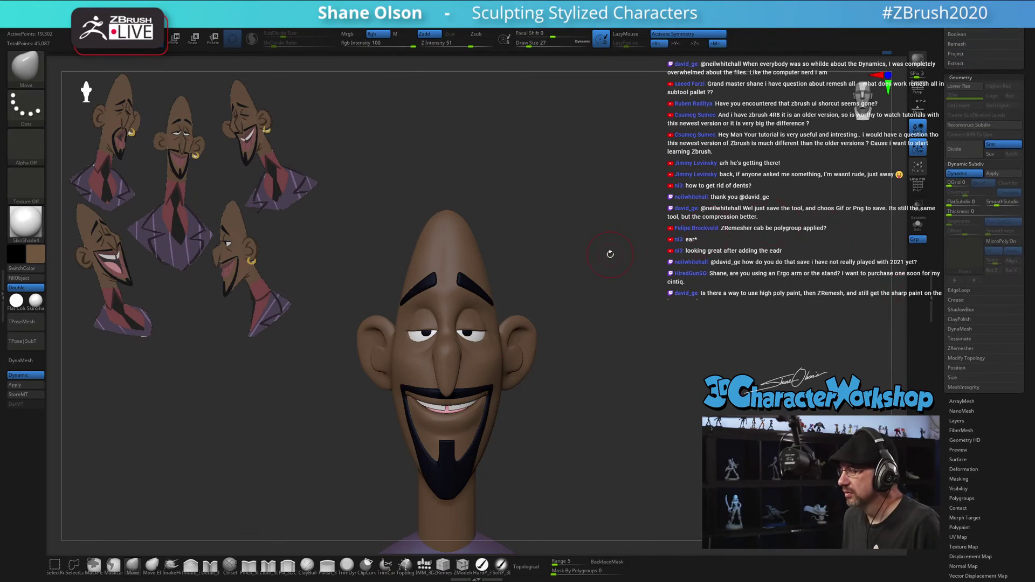
click(954, 349)
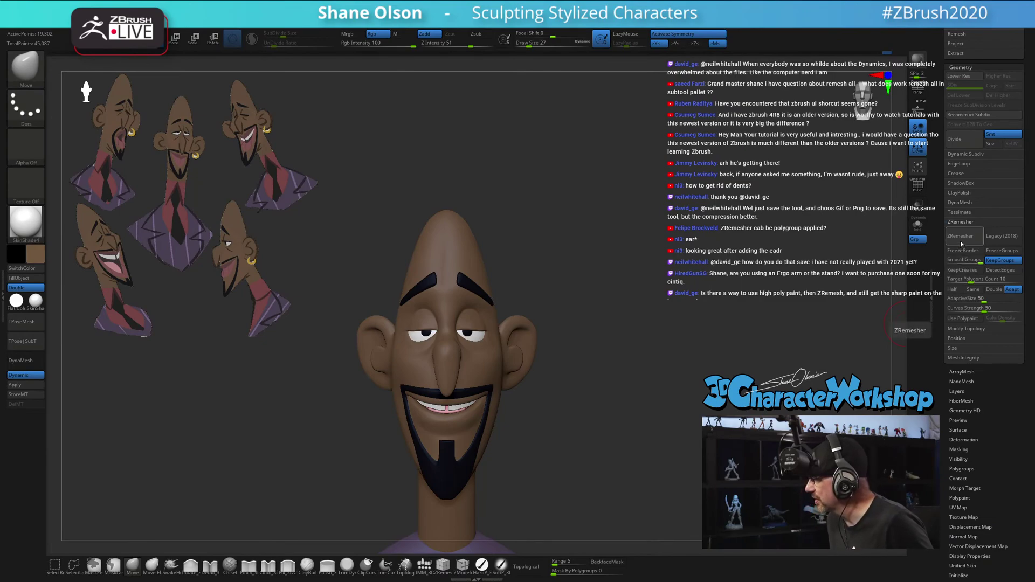
click(970, 328)
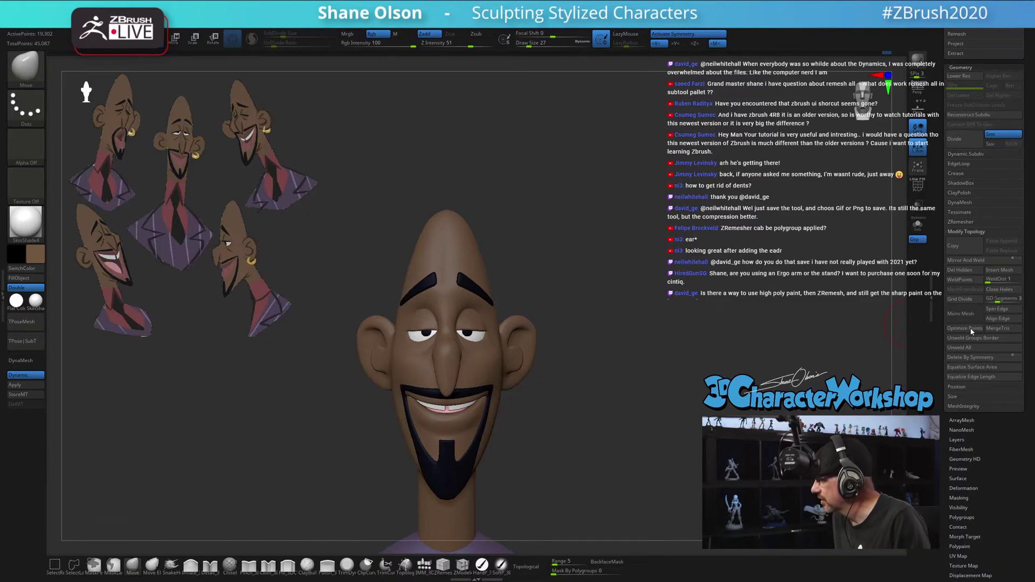
click(971, 224)
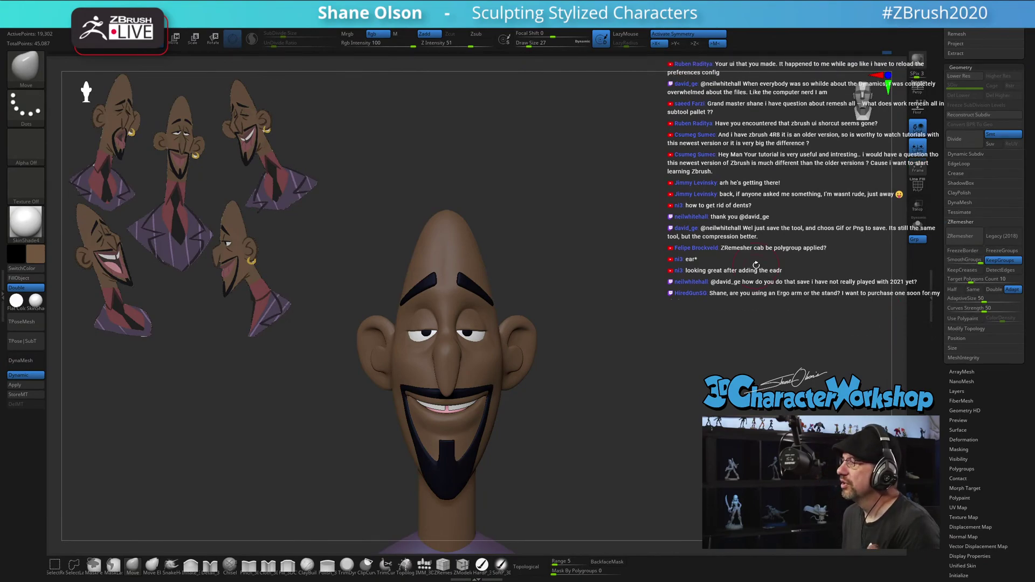
Review the full bust in three-quarter view and look over the commands in the custom 3DCW pop-up menu
mouse_move(600, 166)
mouse_down()
mouse_move(587, 216)
mouse_move(610, 162)
mouse_move(596, 172)
mouse_move(545, 167)
mouse_up()
drag(413, 120, 441, 122)
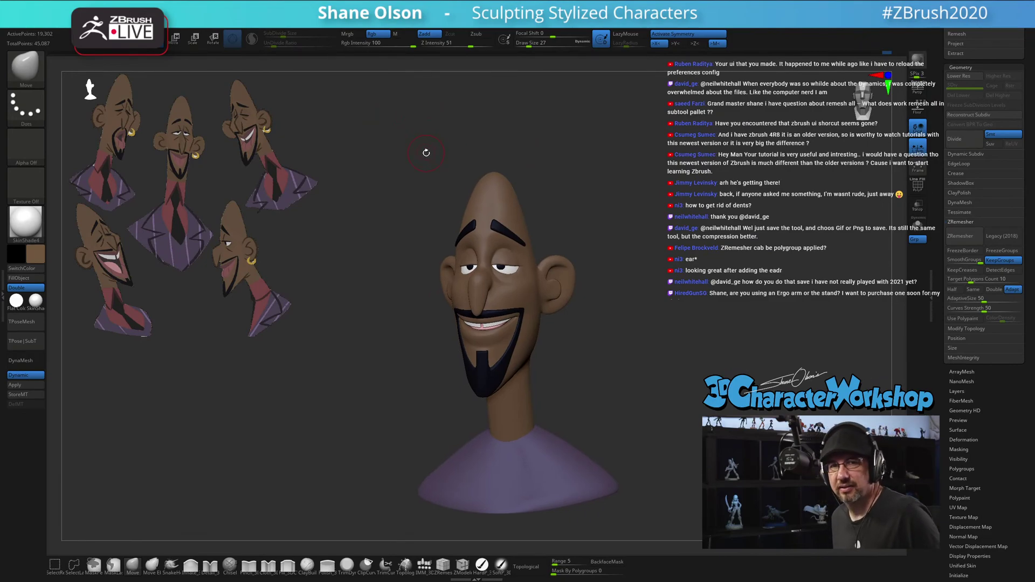
key(space)
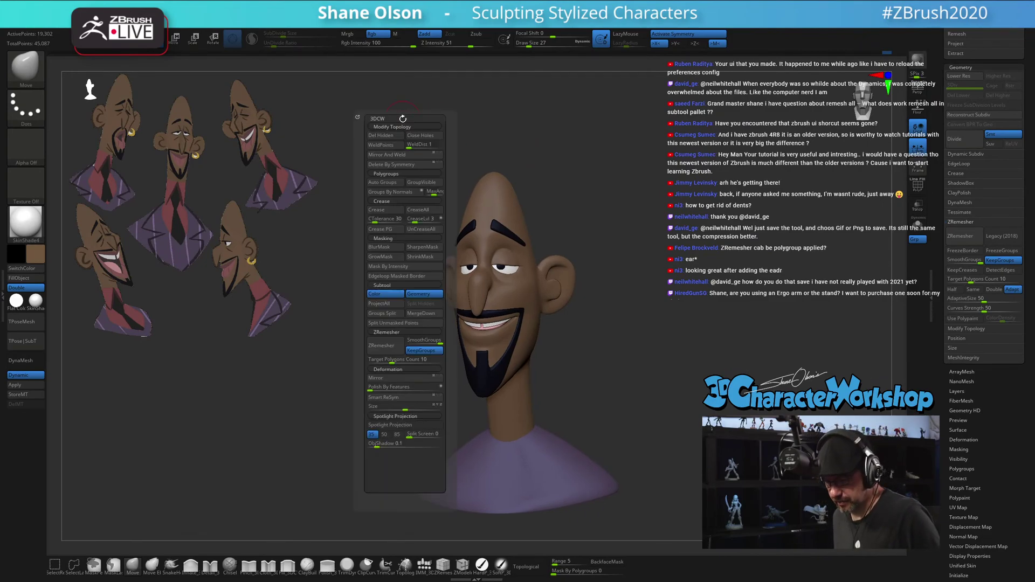
key(space)
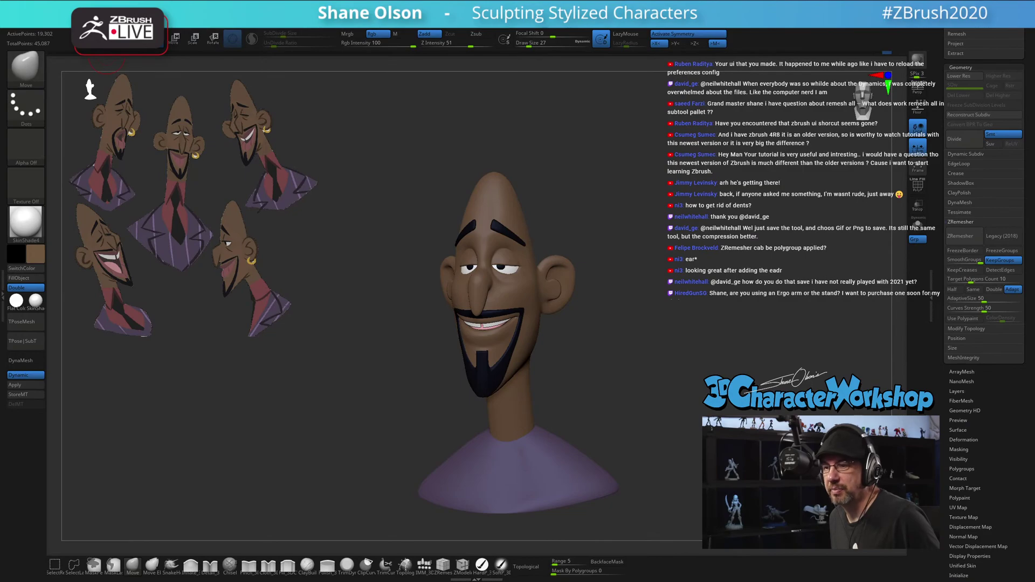
key(ctrl)
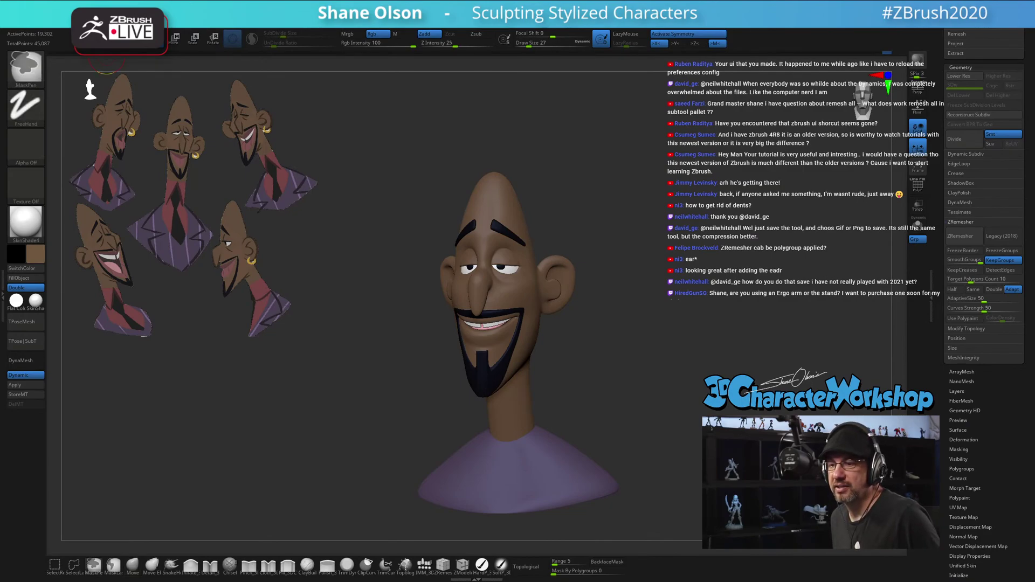
key(ctrl)
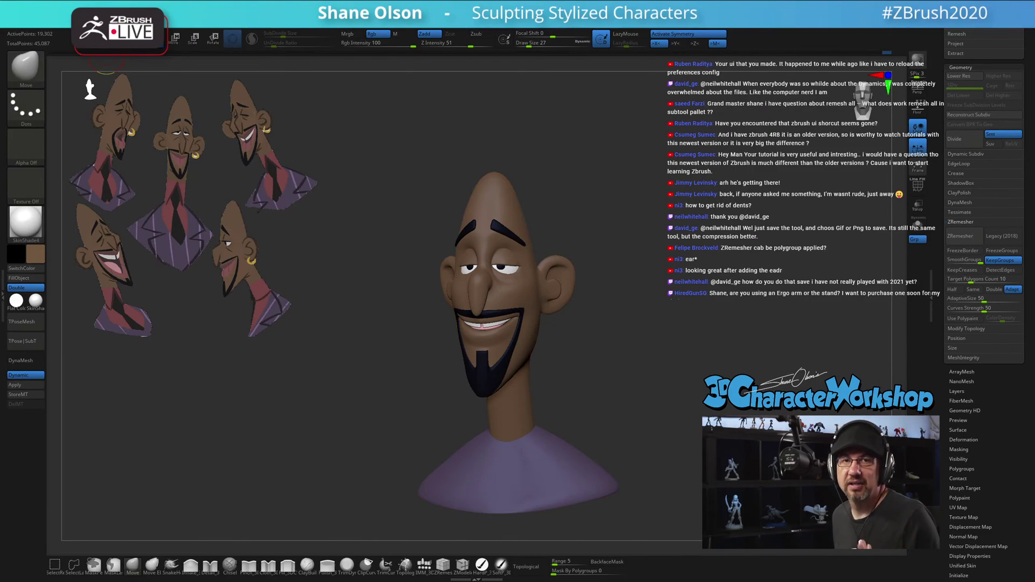
drag(407, 146, 390, 145)
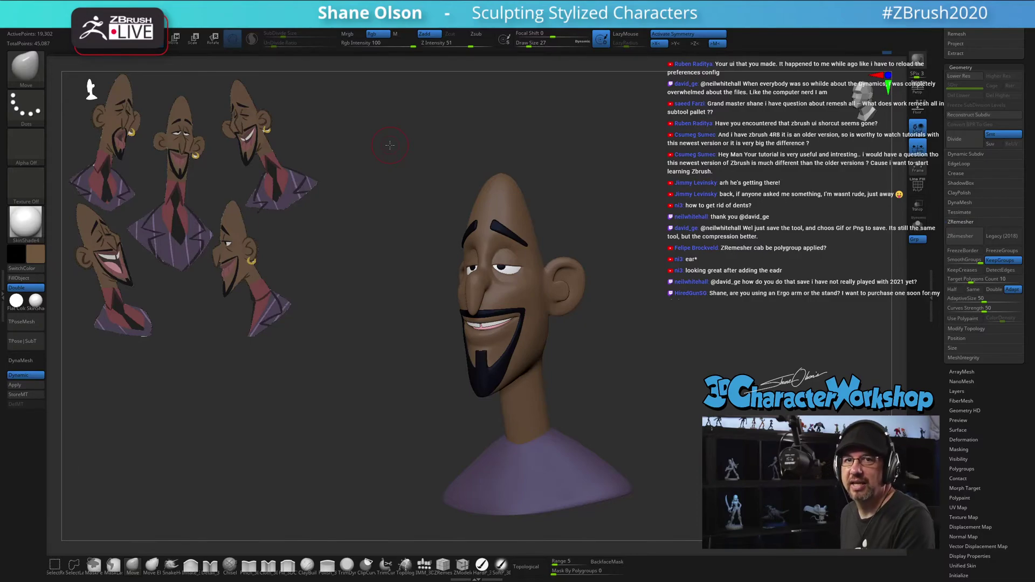
Apply the head's dynamic subdivision so that it becomes real subdivision levels
drag(448, 156, 655, 180)
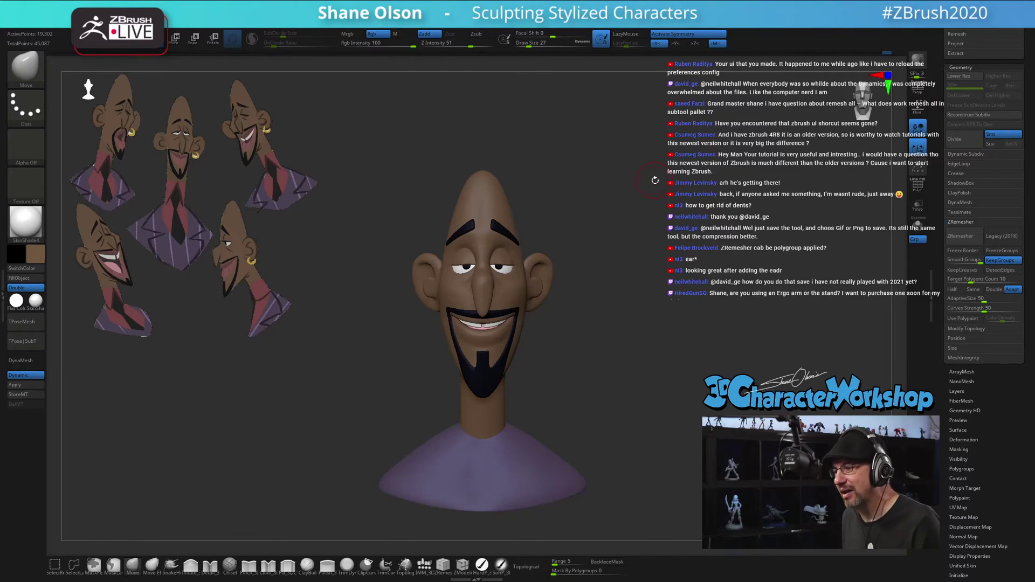
key(s)
drag(627, 221, 629, 221)
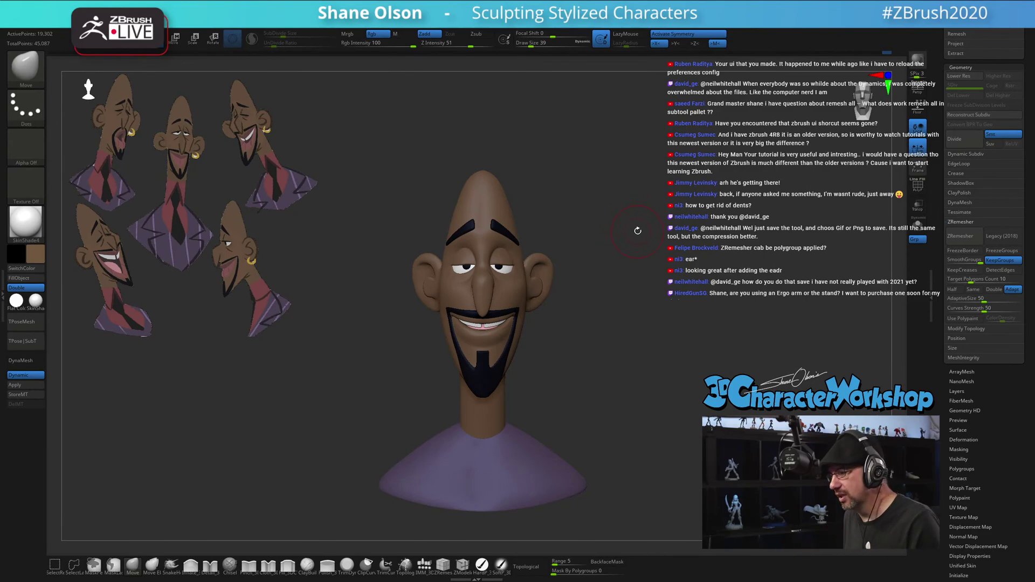
drag(647, 236, 356, 208)
key(z)
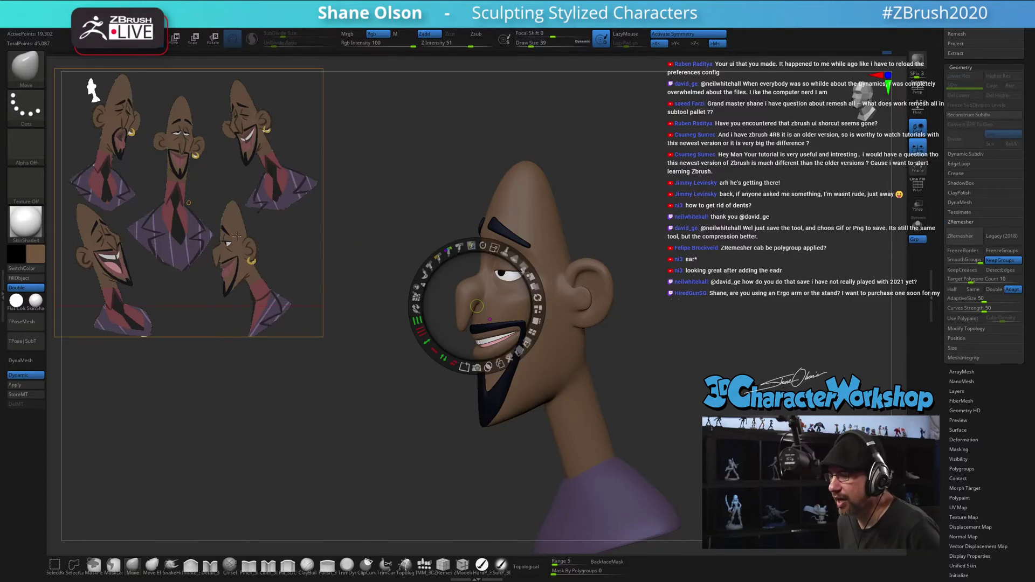
key(shift+z)
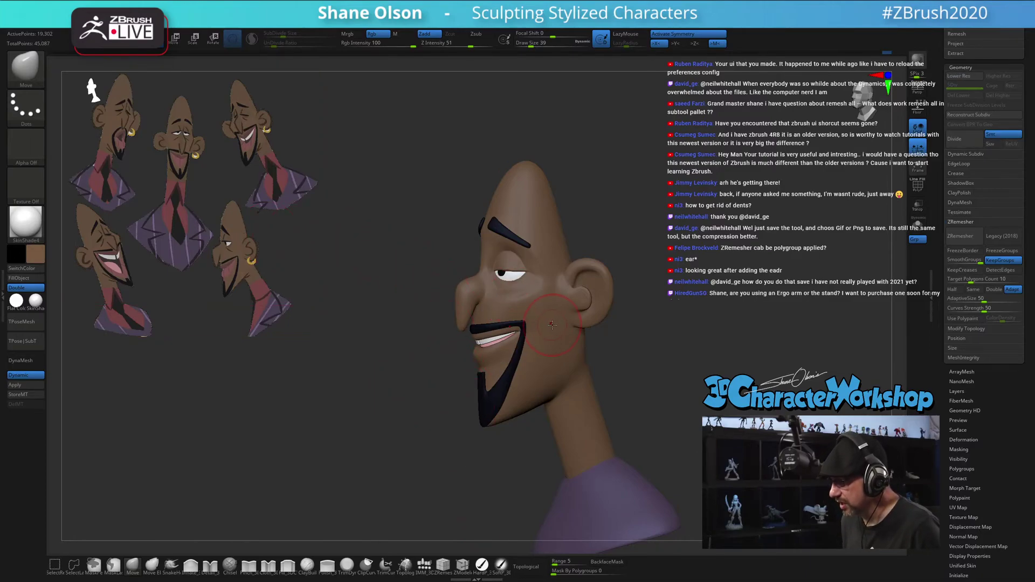
drag(670, 274, 682, 278)
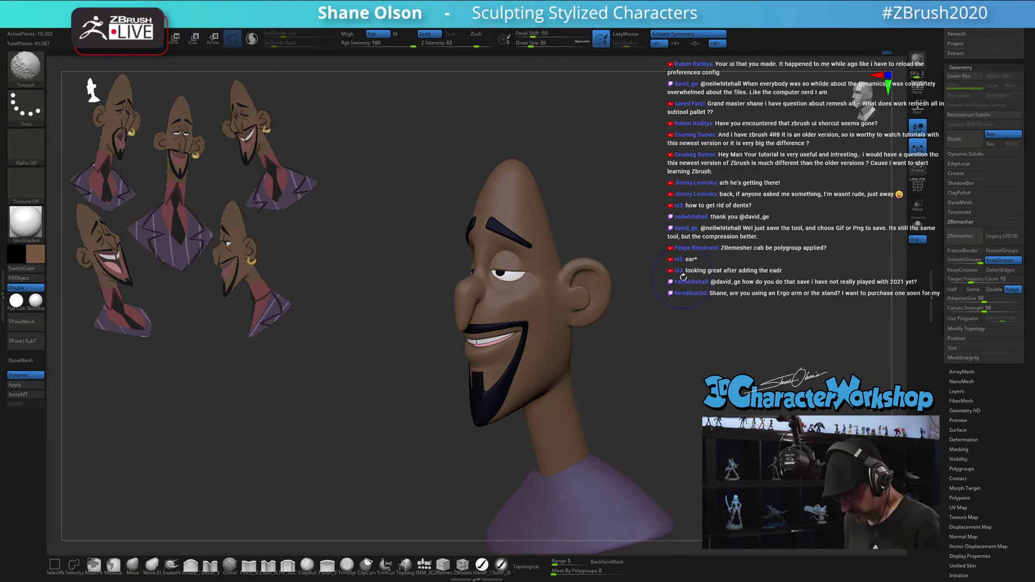
key(shift+f)
key(shift+f)
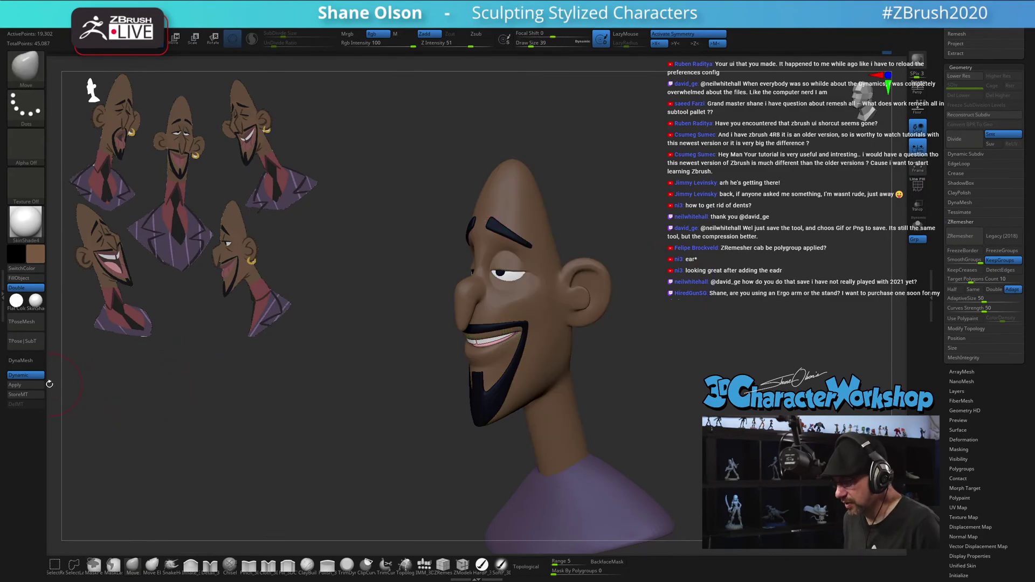
click(32, 384)
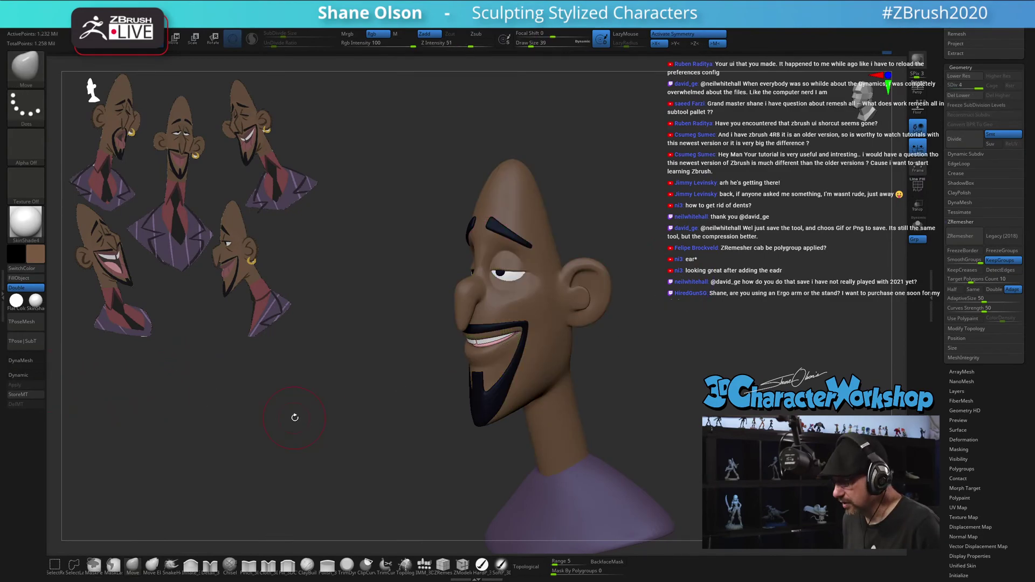
key(ctrl+d)
Choose the SoftP_3DCW paint brush at draw size 23 and sample the reddish lip colour from the reference images
drag(371, 394, 391, 335)
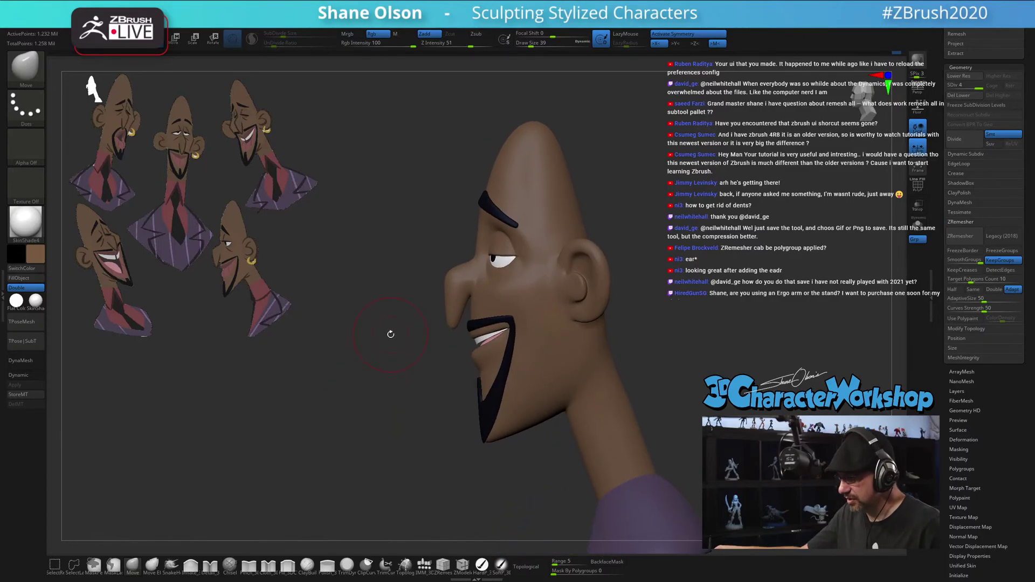
click(501, 565)
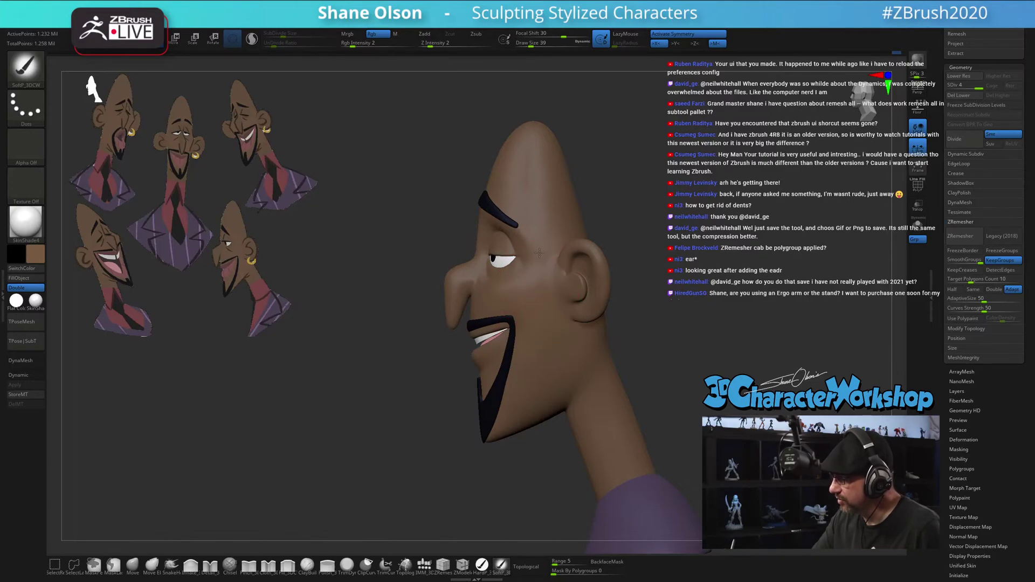
mouse_move(495, 299)
right_down()
mouse_move(595, 288)
mouse_move(441, 299)
mouse_move(488, 309)
right_up()
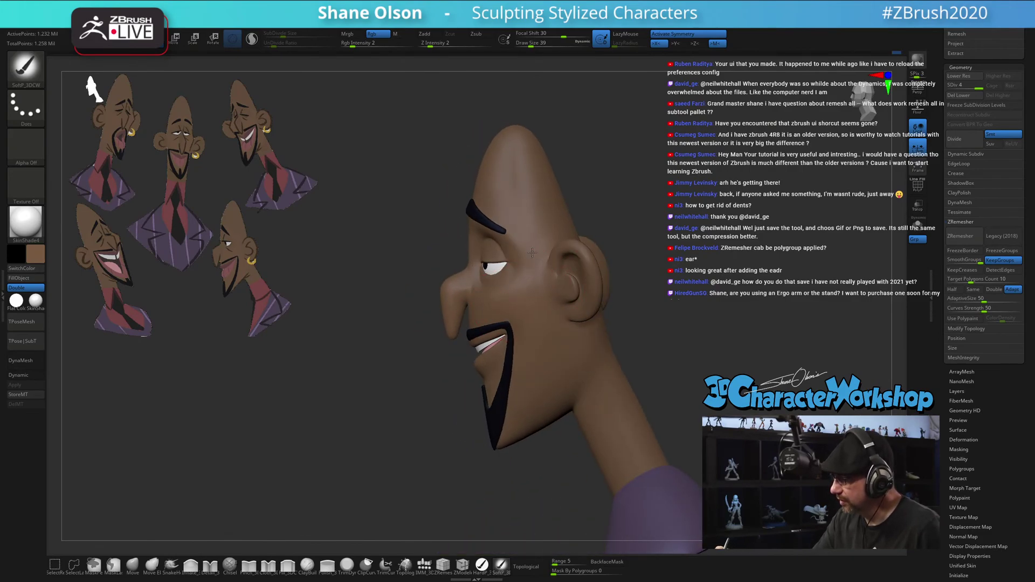
right_drag(524, 210, 476, 373)
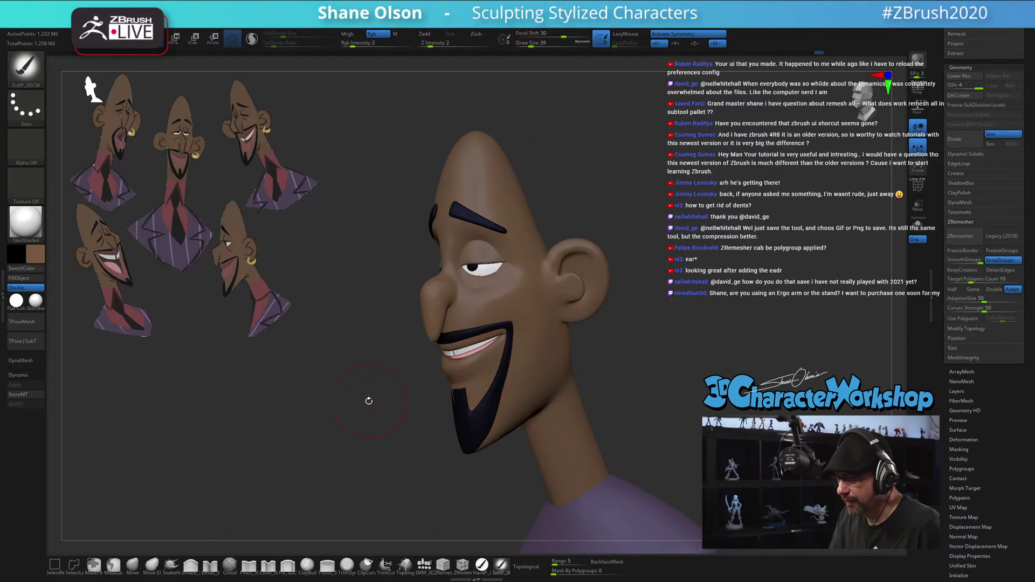
key(shift+z)
key(z)
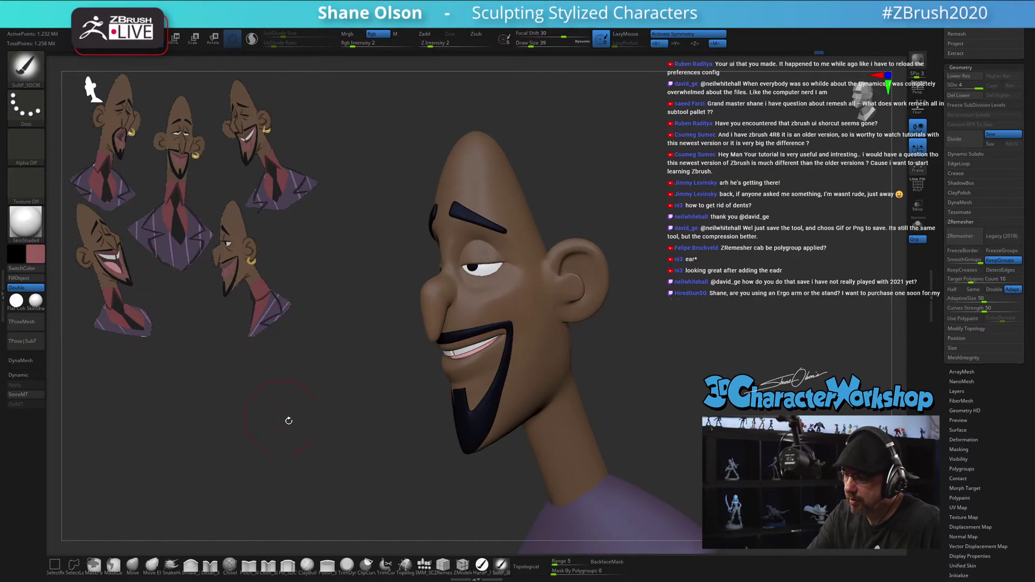
key(s)
click(348, 445)
right_drag(367, 445, 415, 428)
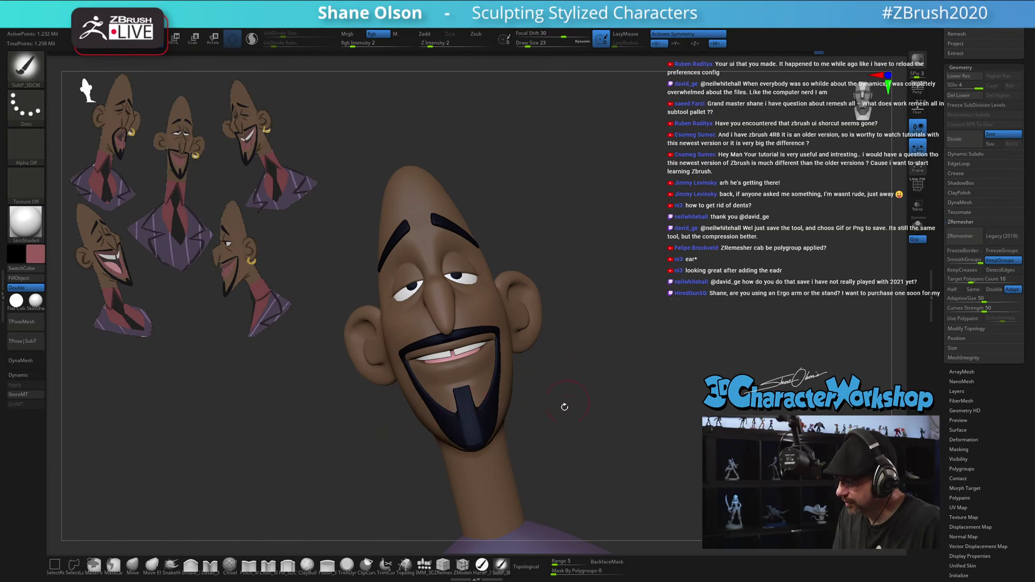
Paint the lower lip in the sampled red with the HardP_3DCW brush at draw size 16
click(481, 565)
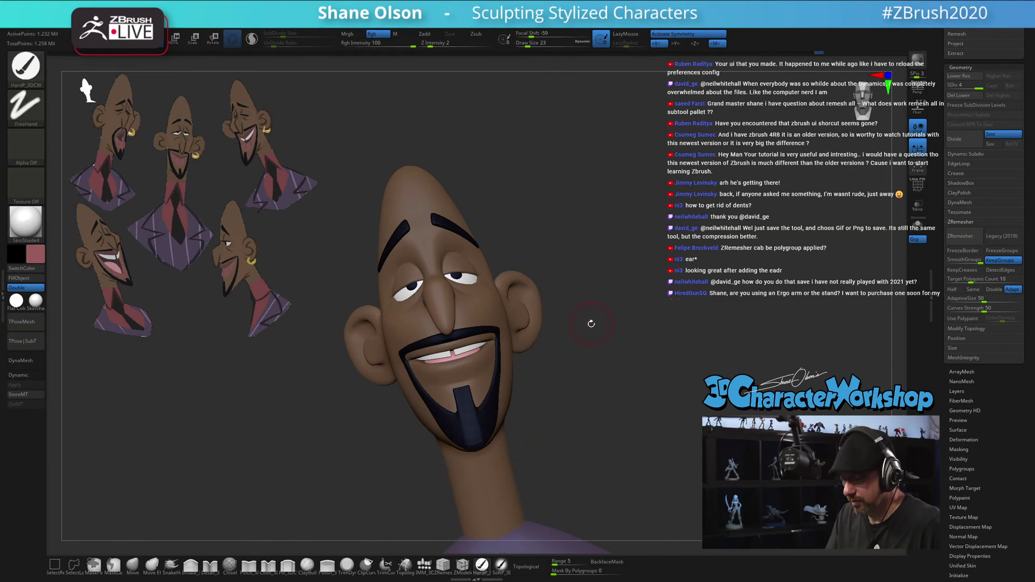
drag(591, 323, 538, 351)
key(s)
click(472, 370)
drag(468, 368, 477, 361)
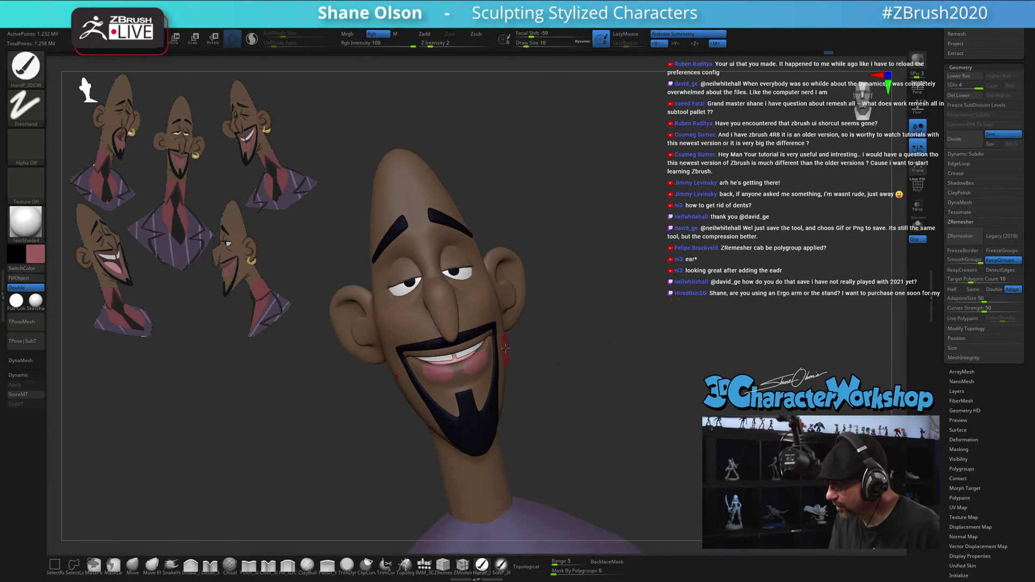
mouse_move(554, 329)
right_down()
mouse_move(562, 454)
mouse_move(533, 473)
mouse_move(593, 453)
mouse_move(573, 462)
mouse_move(620, 461)
mouse_move(613, 426)
right_up()
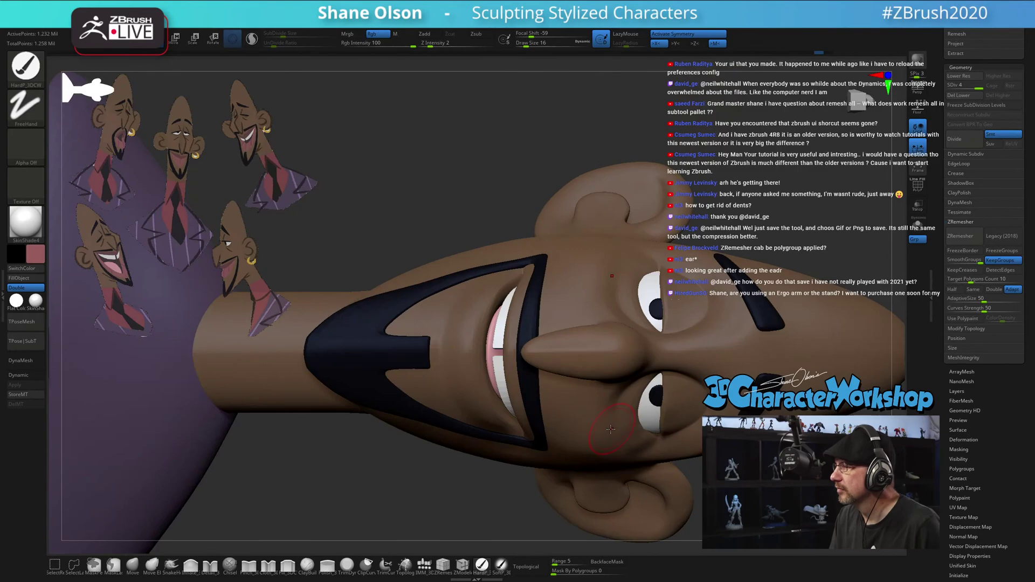
mouse_move(510, 317)
right_down()
mouse_move(565, 296)
mouse_move(552, 311)
mouse_move(456, 322)
mouse_move(457, 336)
right_up()
drag(422, 293, 405, 340)
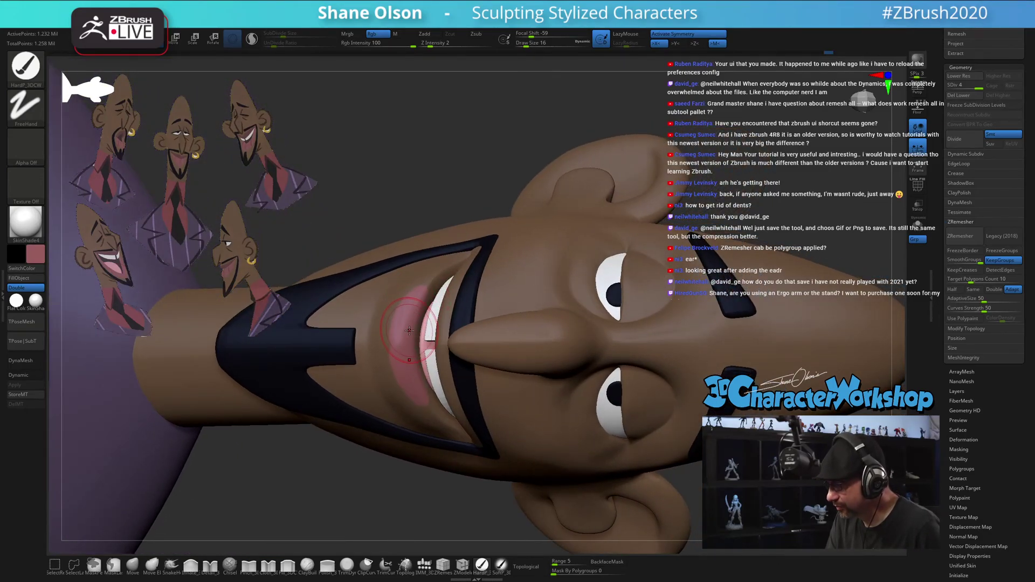
Extend the red over the full lower lip and into the mouth corners at draw size 9
key([)
mouse_move(410, 333)
right_down()
mouse_move(416, 353)
mouse_move(431, 261)
right_up()
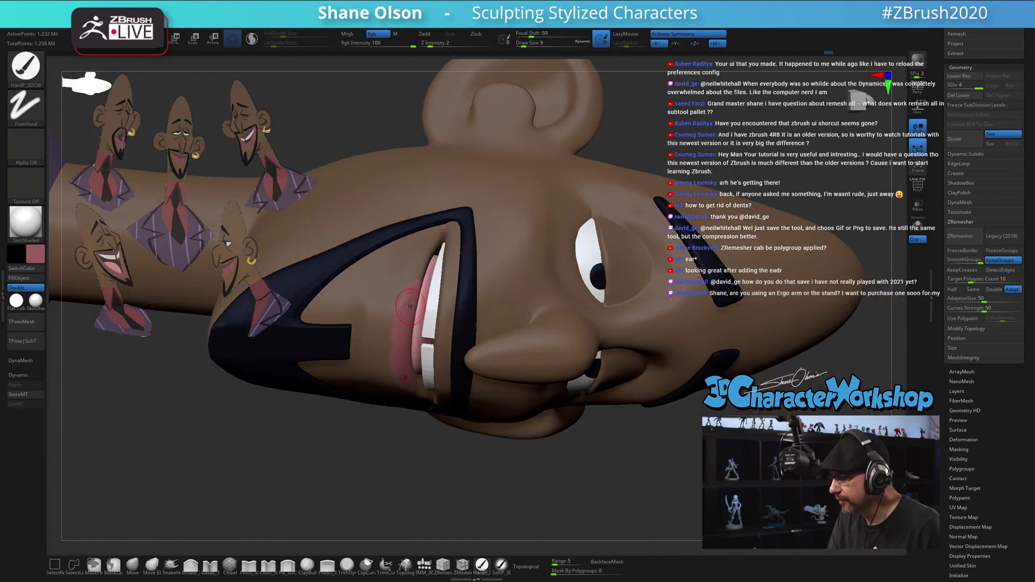
mouse_move(428, 251)
mouse_down()
mouse_move(450, 237)
mouse_move(414, 252)
mouse_move(389, 325)
mouse_move(438, 237)
mouse_move(391, 308)
mouse_up()
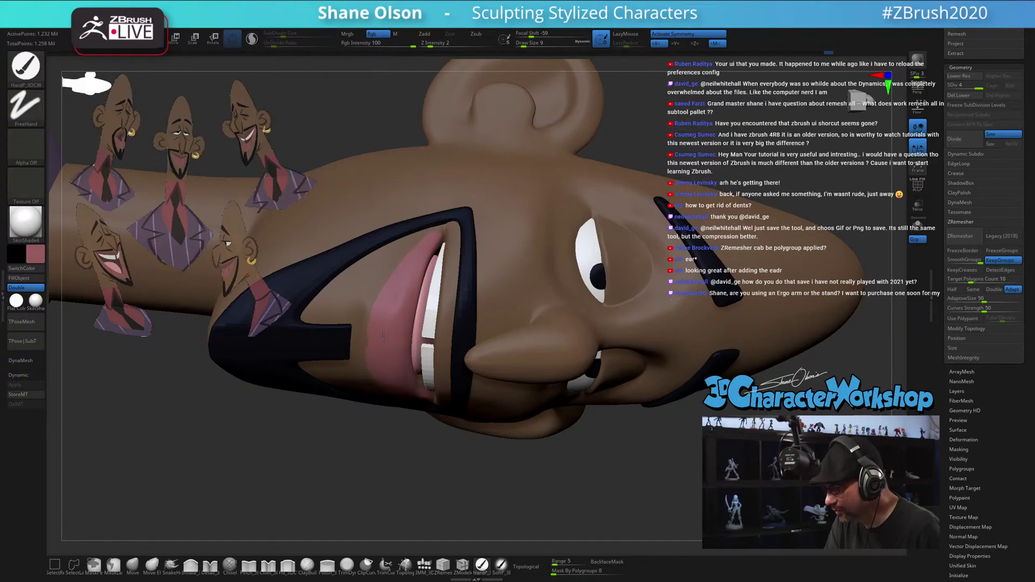
right_drag(408, 299, 413, 350)
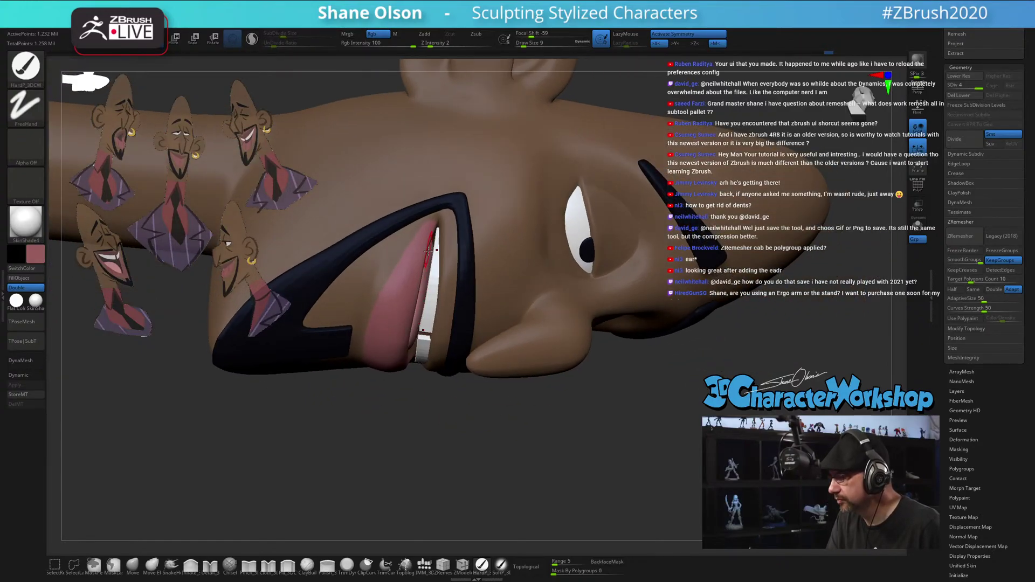
Sample the brown skin colour and paint it along the lower lip's border and around the mouth corner to clean up the edge
key(c)
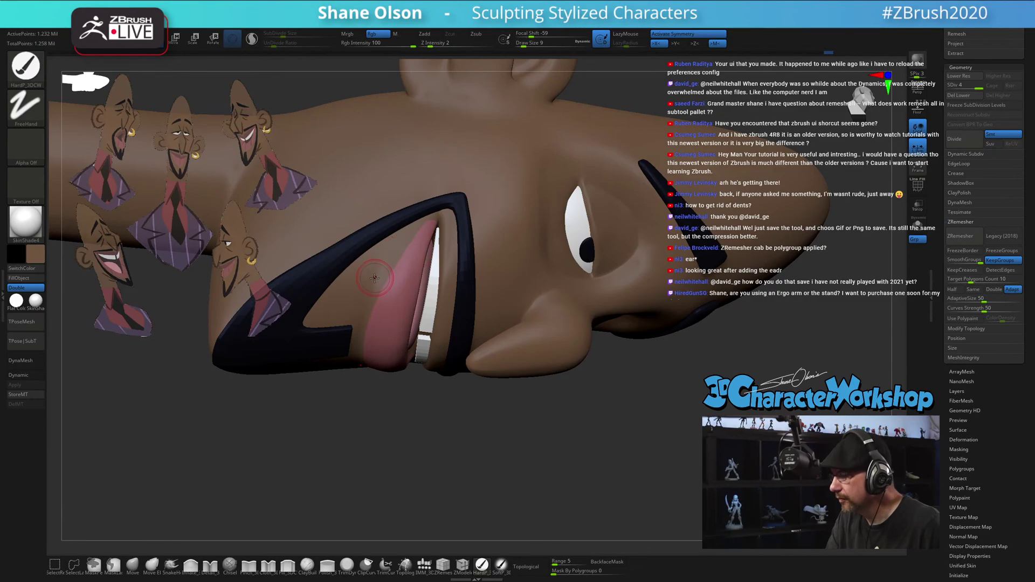
mouse_move(377, 278)
mouse_down()
mouse_move(413, 228)
mouse_move(432, 222)
mouse_move(382, 292)
mouse_up()
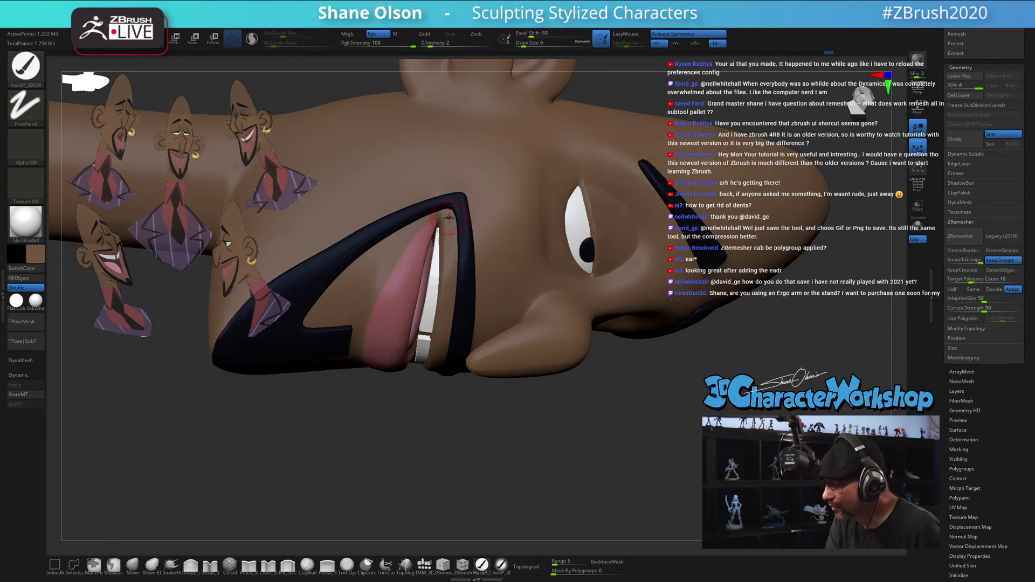
mouse_move(452, 240)
right_down()
mouse_move(454, 217)
mouse_move(391, 267)
right_up()
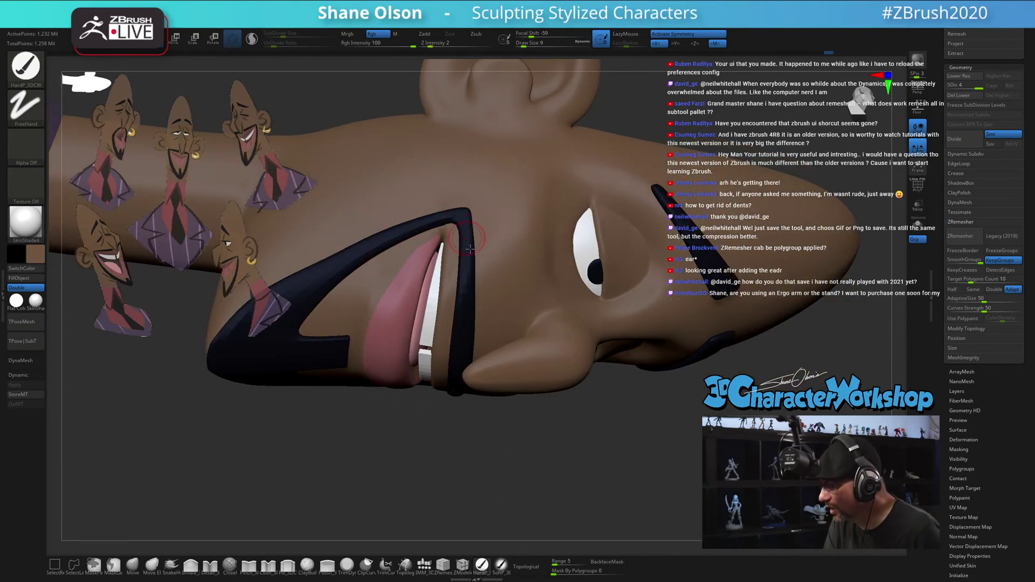
mouse_move(378, 269)
right_down()
mouse_move(550, 420)
mouse_move(563, 314)
mouse_move(593, 337)
mouse_move(679, 342)
mouse_move(657, 391)
mouse_move(656, 379)
mouse_move(620, 367)
mouse_move(672, 402)
right_up()
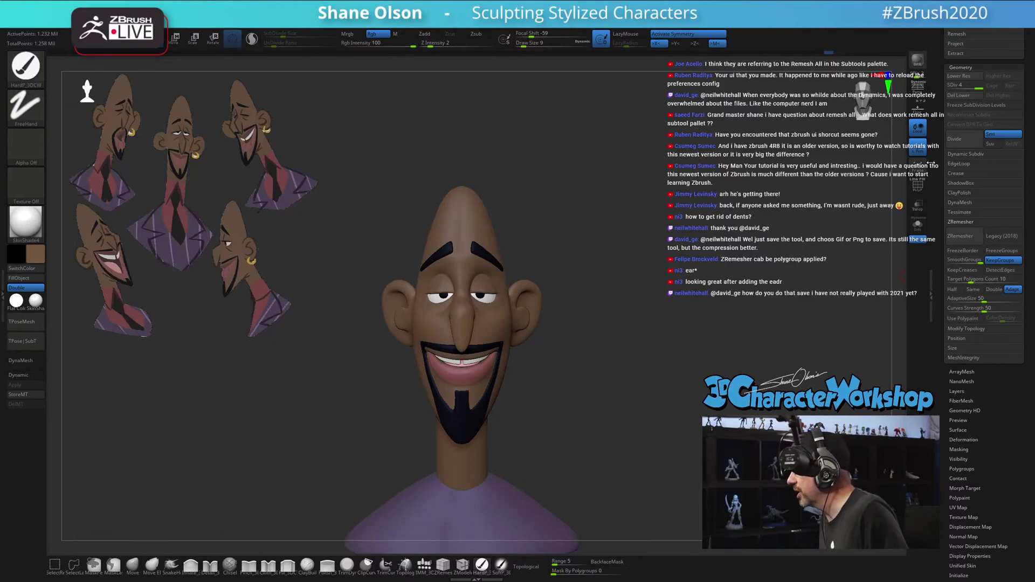
Collapse the ZRemesher options and look through the Subtool and Geometry commands
click(971, 221)
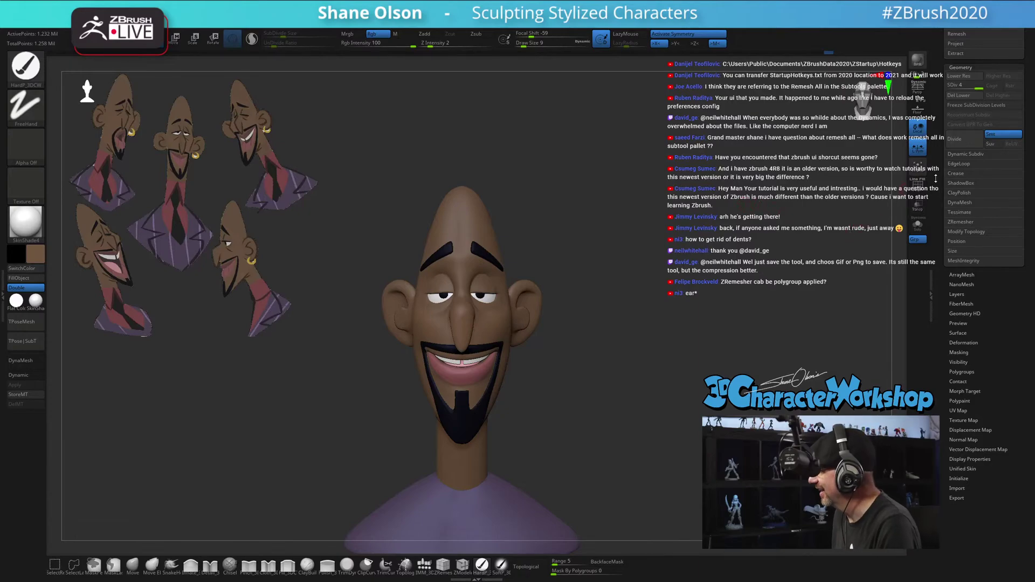
scroll(941, 182, up, 5)
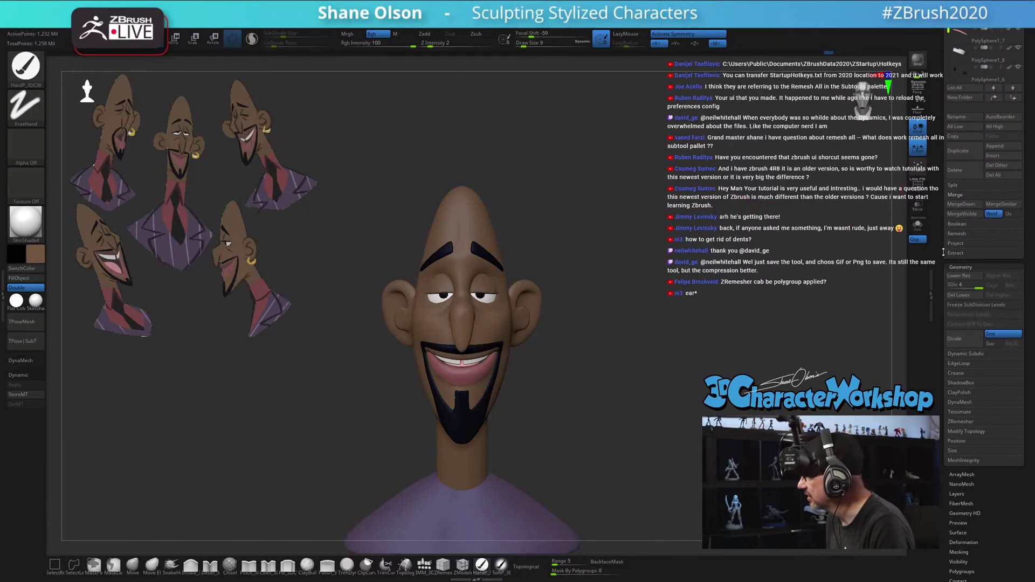
scroll(944, 252, up, 2)
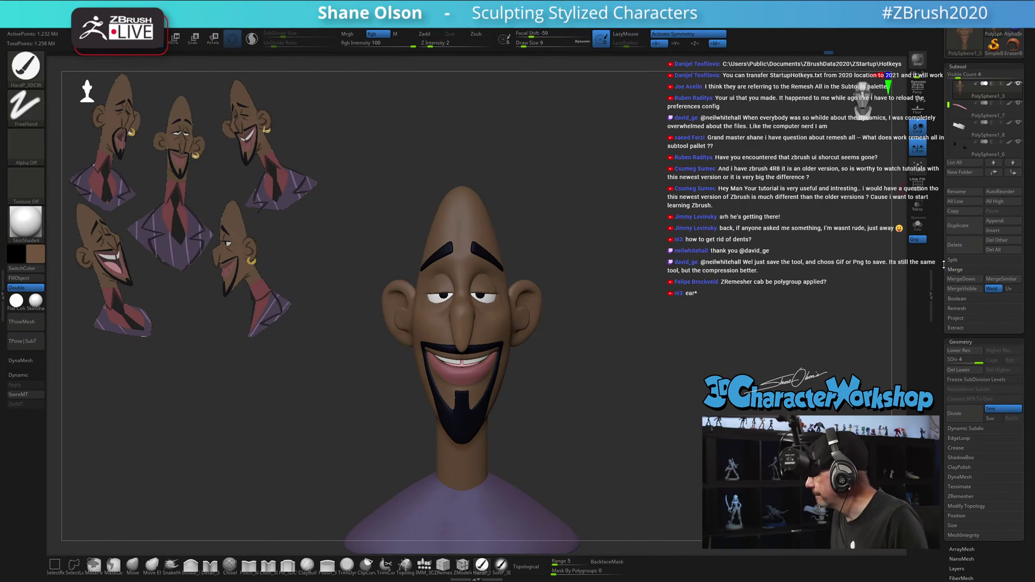
scroll(943, 264, down, 3)
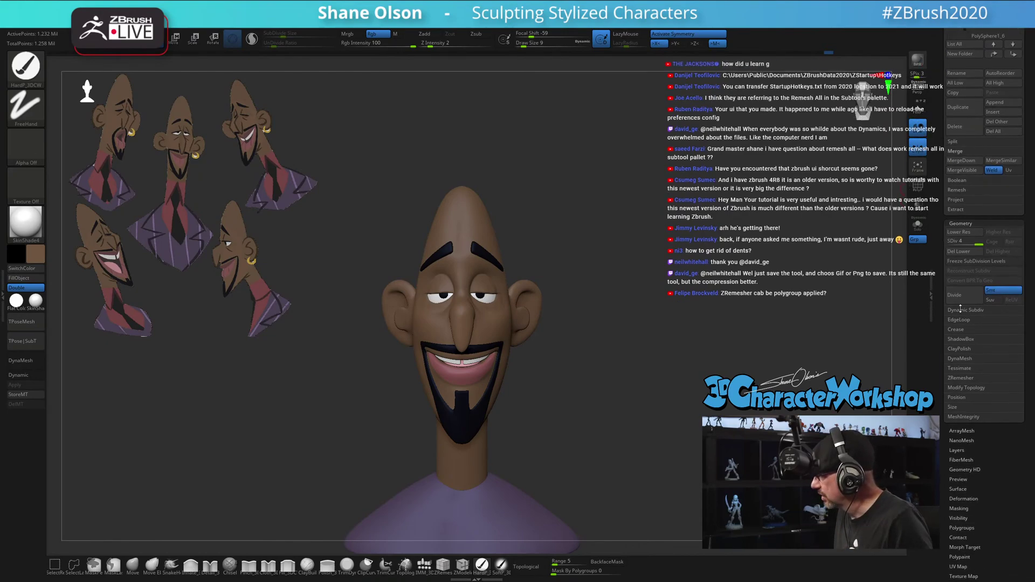
Sample the reddish lip colour from the reference again for painting the mouth
mouse_move(650, 293)
mouse_down()
mouse_move(612, 358)
mouse_move(599, 319)
mouse_move(587, 330)
mouse_move(689, 351)
mouse_up()
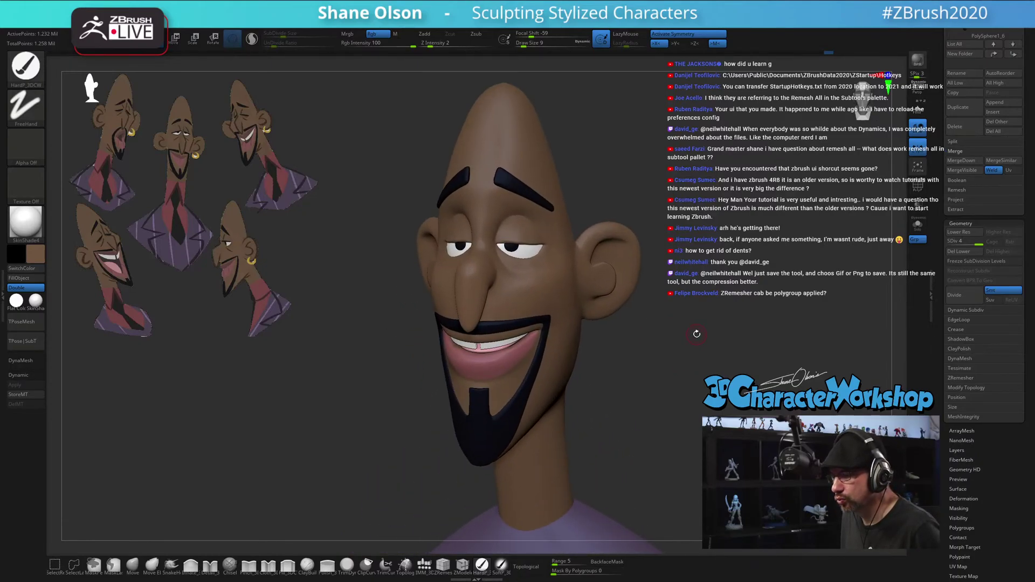
key(shift+z)
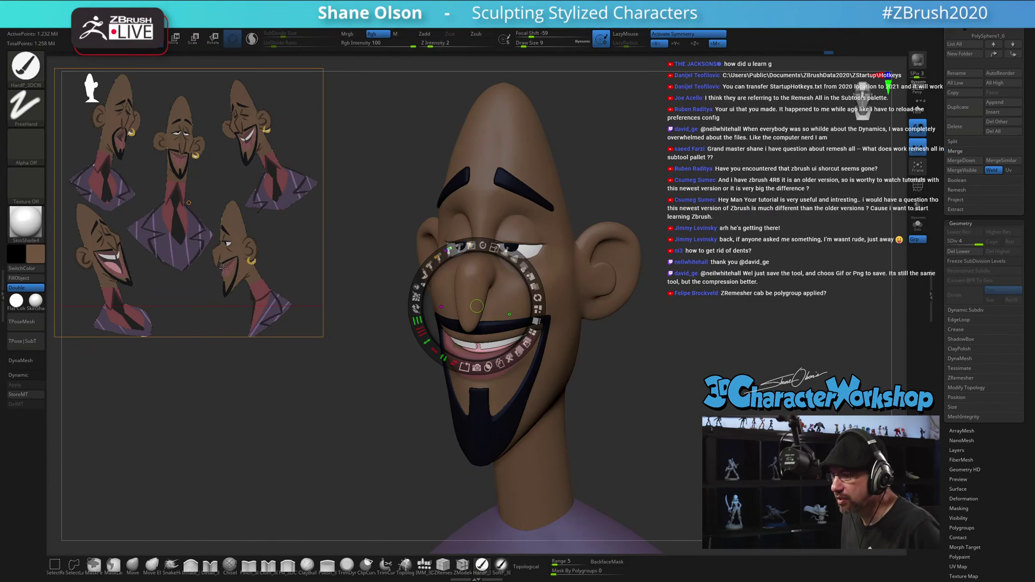
key(c)
key(shift+z)
mouse_move(347, 394)
mouse_down()
mouse_move(608, 363)
mouse_move(757, 326)
mouse_move(690, 372)
mouse_move(685, 391)
mouse_up()
drag(749, 344, 747, 458)
mouse_move(565, 473)
mouse_down()
mouse_move(695, 449)
mouse_move(630, 423)
mouse_move(680, 449)
mouse_move(623, 444)
mouse_up()
Choose the Pinch brush and smooth the upper lip between the teeth and the moustache
click(270, 568)
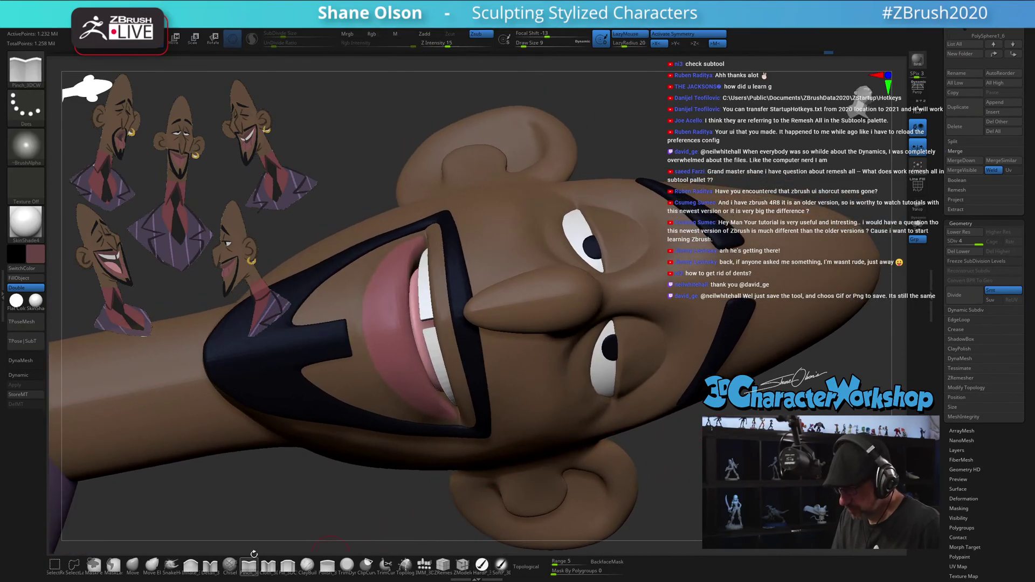
key(shift+f)
key(shift+f)
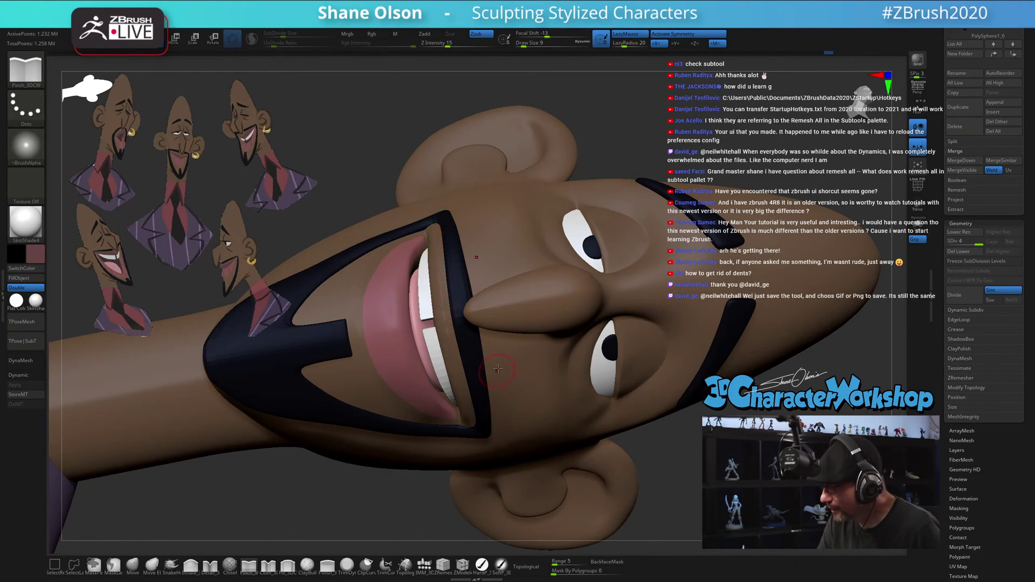
mouse_move(498, 369)
right_down()
mouse_move(492, 302)
mouse_move(503, 328)
right_up()
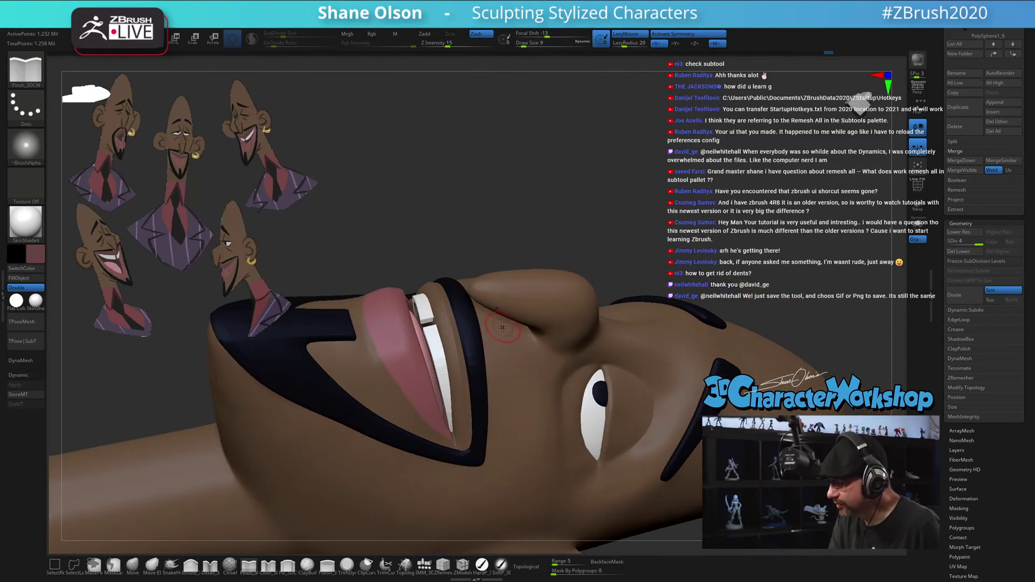
key(shift)
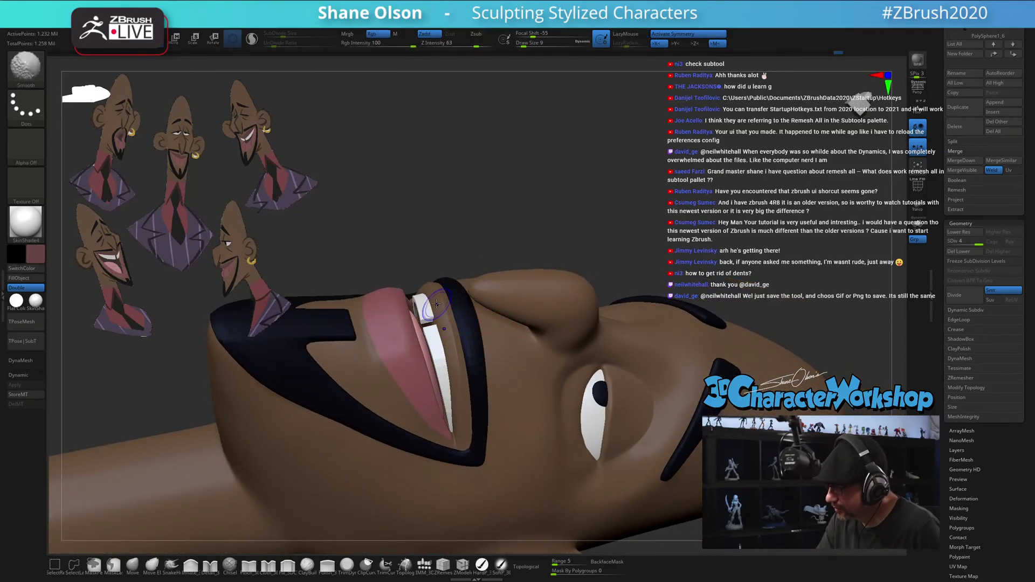
mouse_move(442, 318)
shift+mouse_down()
mouse_move(438, 305)
mouse_move(454, 327)
mouse_move(458, 429)
shift+mouse_up()
right_drag(472, 378, 476, 408)
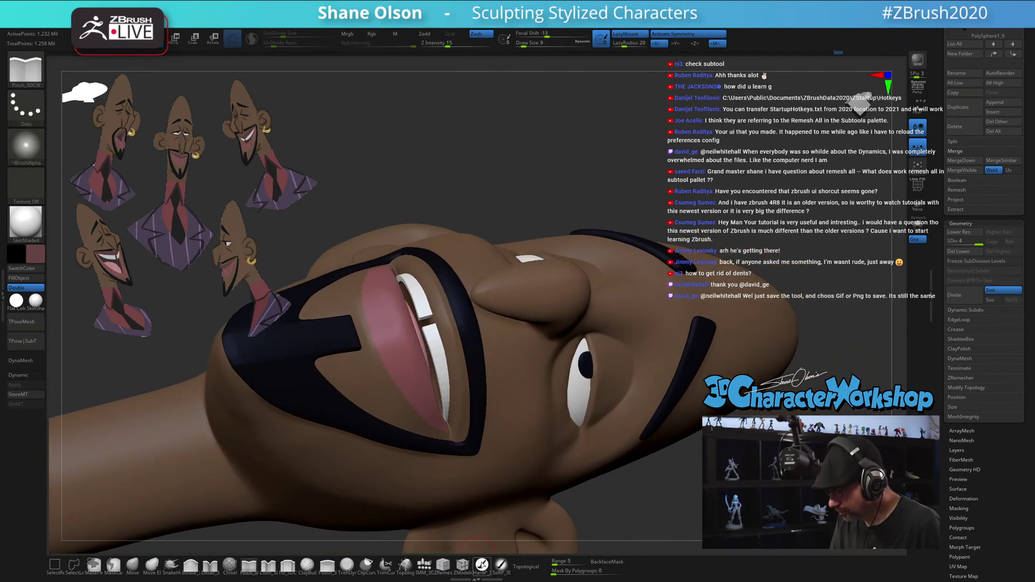
Choose the HardP_3DCW paint brush at draw size 4 and paint the upper lip's inner edge reddish towards the mouth corner
click(481, 565)
key(s)
drag(441, 323, 432, 323)
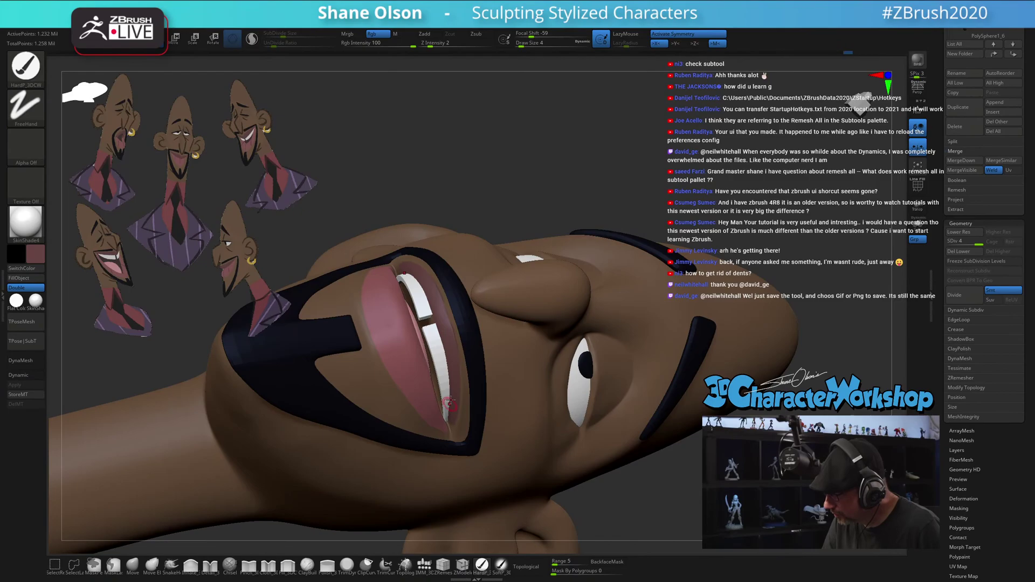
right_drag(466, 346, 408, 234)
right_drag(498, 353, 452, 270)
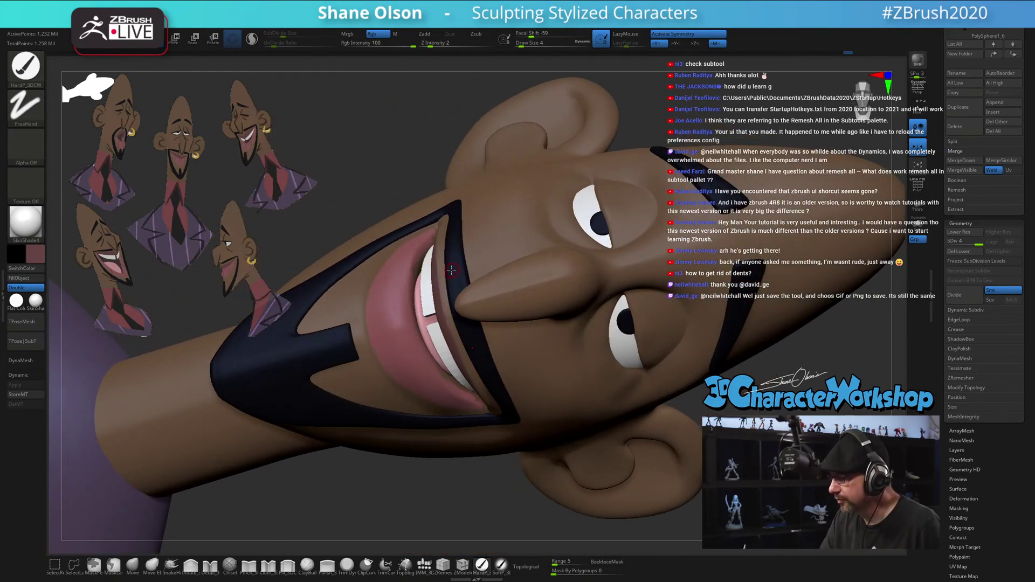
ctrl+right_drag(511, 391, 511, 423)
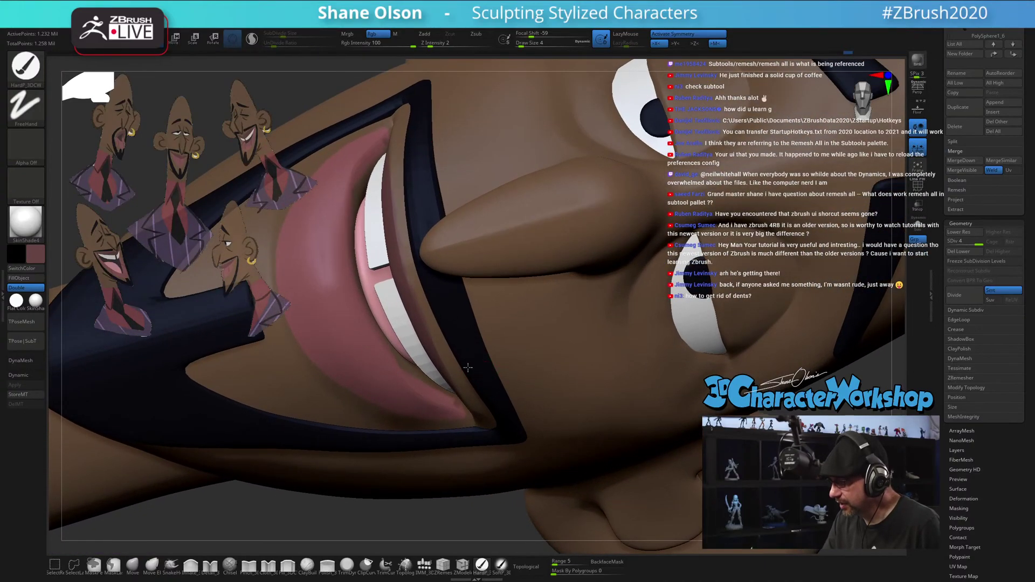
mouse_move(469, 367)
right_down()
mouse_move(464, 349)
mouse_move(439, 383)
right_up()
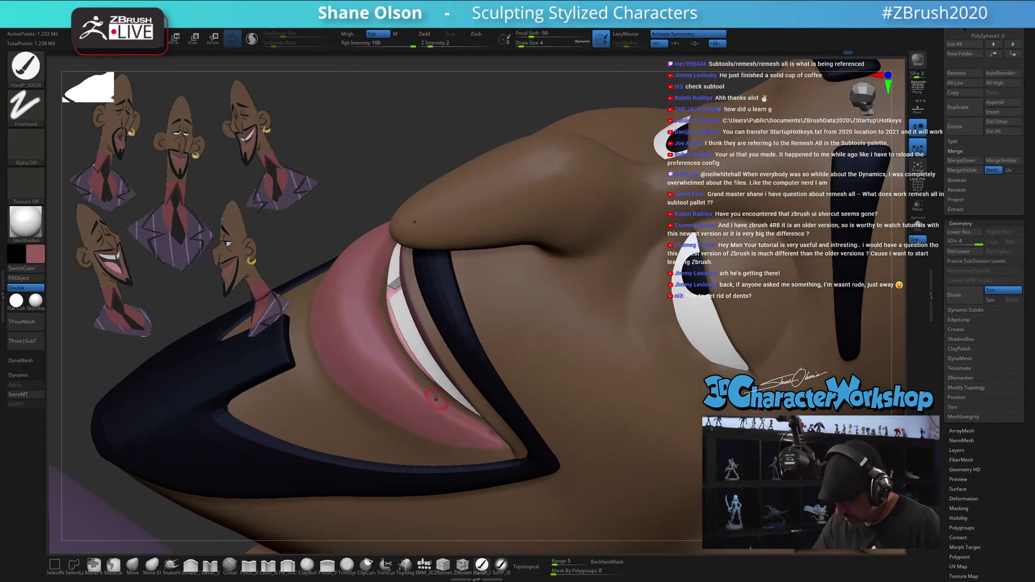
Isolate the head and paint the inner surface of the lower lip pink up to the mouth corner, reducing the draw size to 2
click(914, 226)
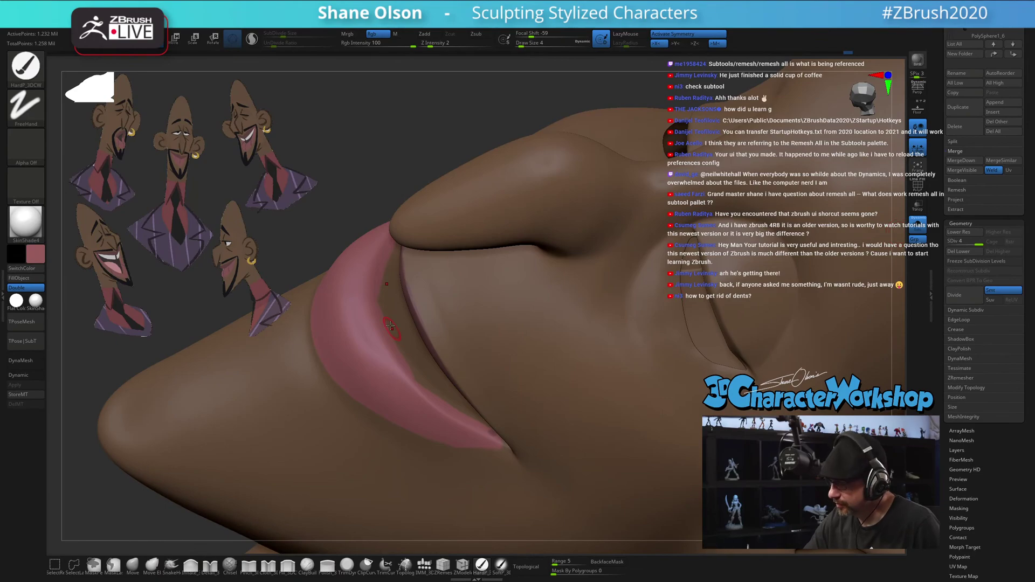
drag(380, 278, 391, 330)
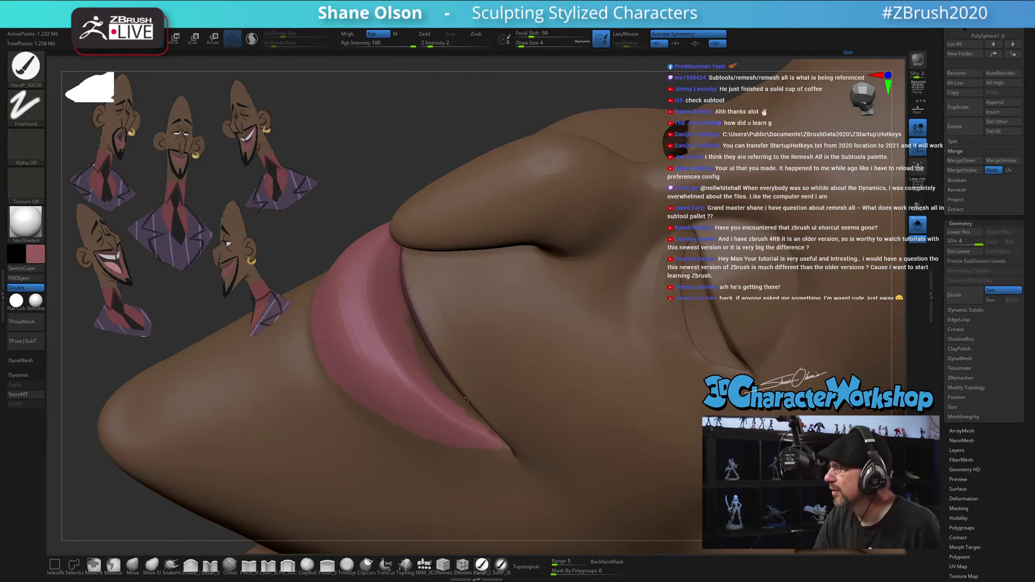
mouse_move(468, 384)
right_down()
mouse_move(441, 314)
mouse_move(452, 384)
right_up()
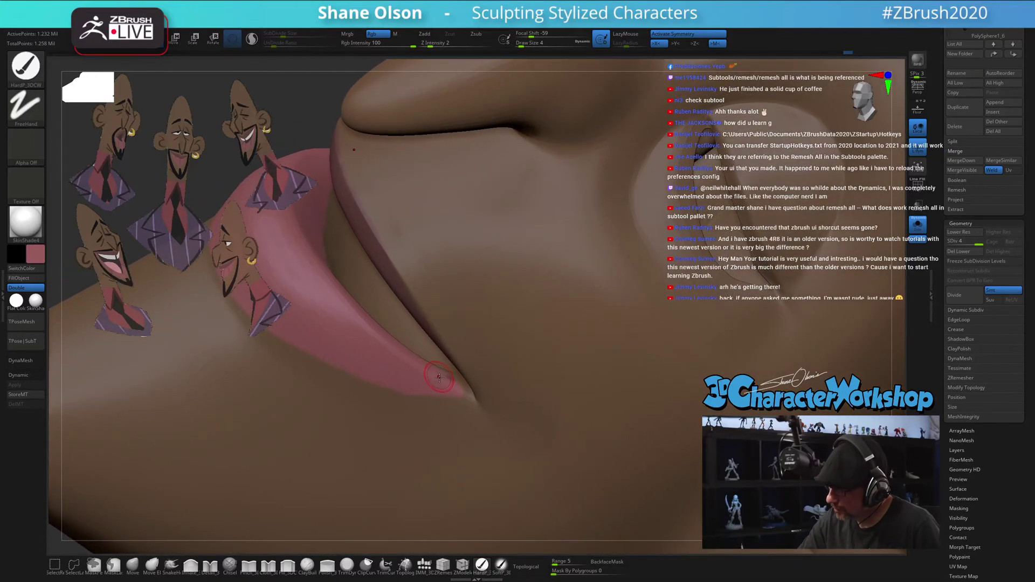
key(bracketleft)
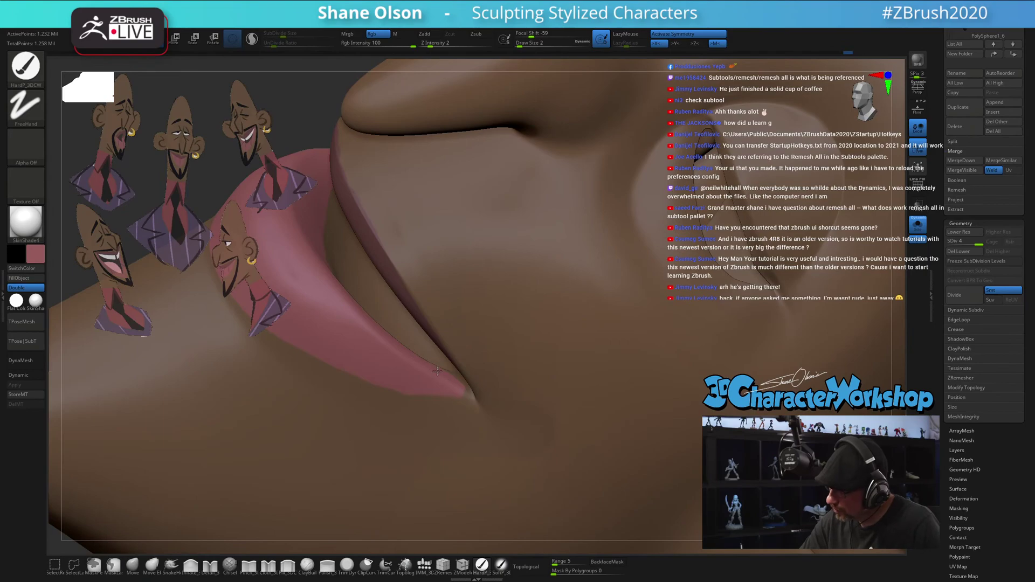
right_drag(465, 392, 326, 286)
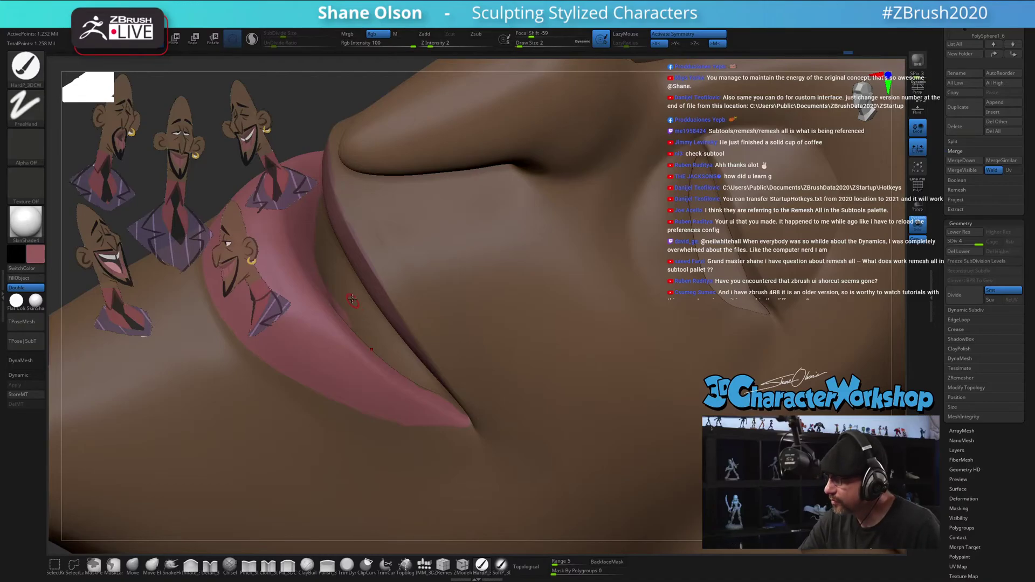
Paint the upper lip with the darker reddish colour, tapering it into the mouth corner at draw size 1
right_drag(377, 348, 400, 297)
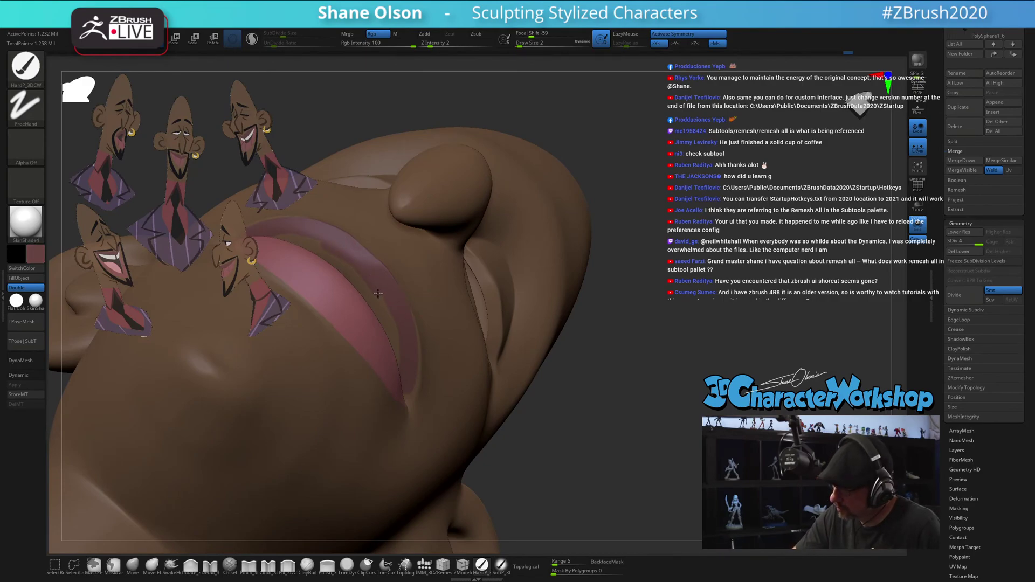
right_drag(436, 349, 372, 297)
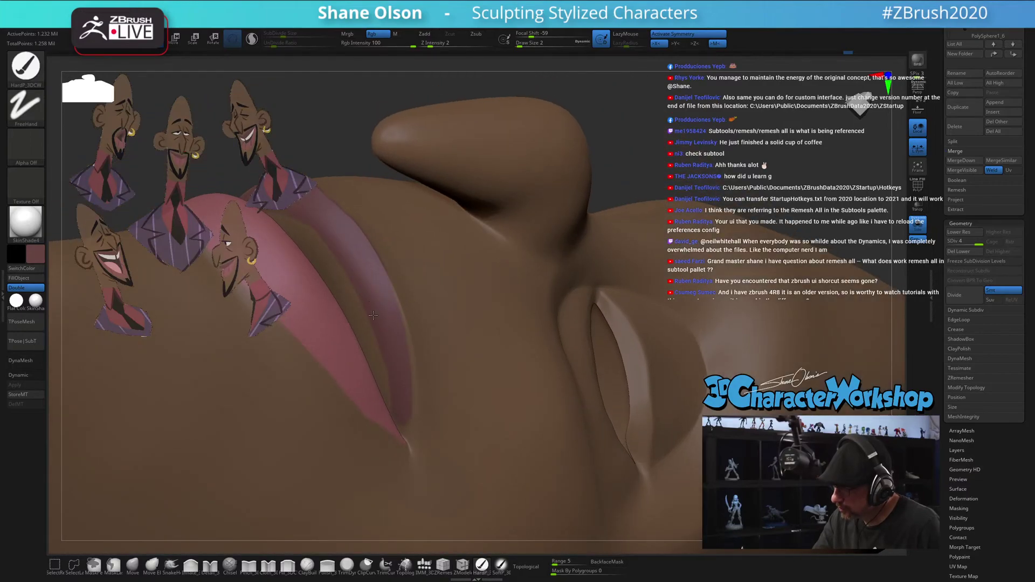
right_drag(409, 408, 407, 431)
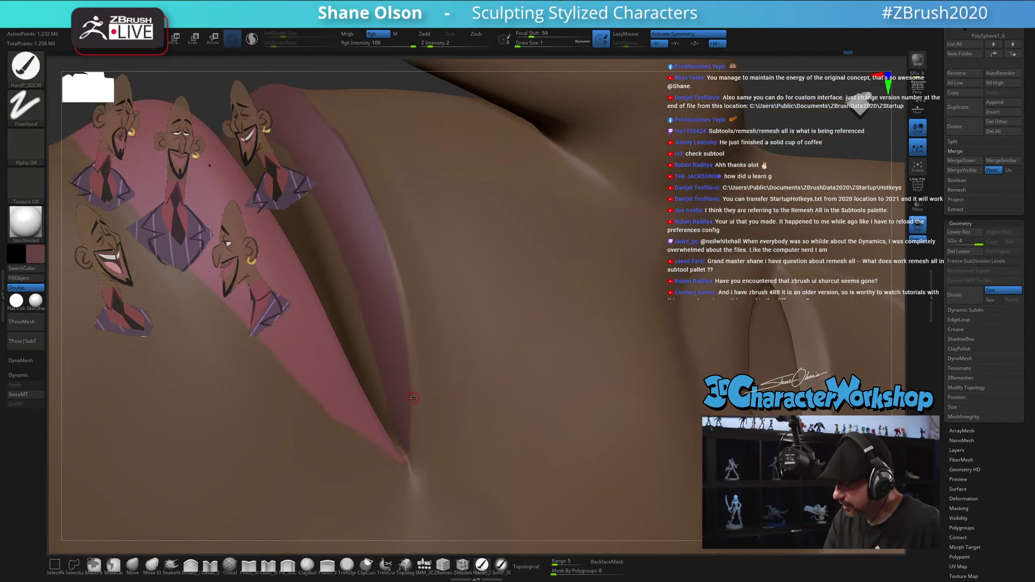
right_drag(414, 398, 410, 450)
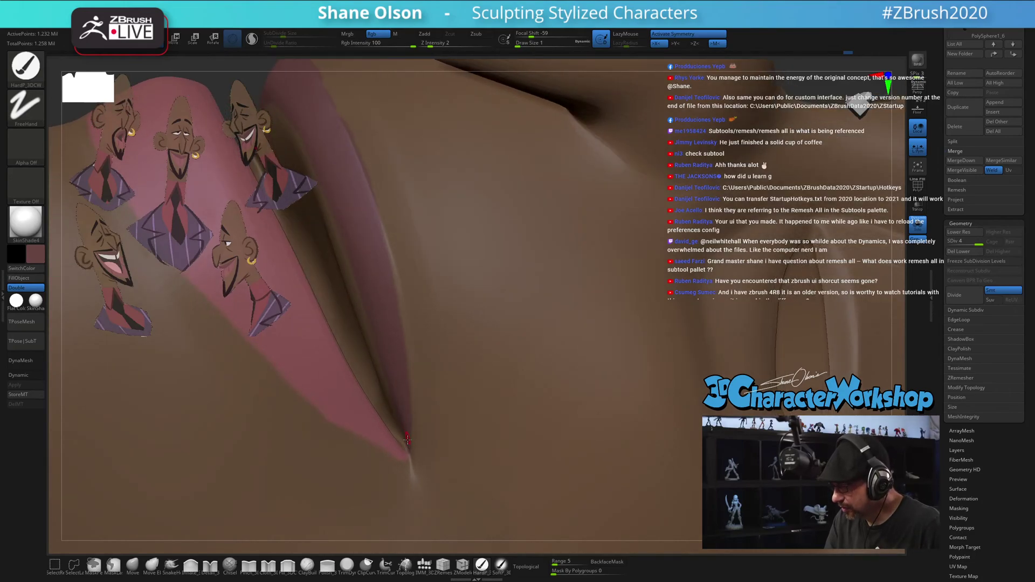
Show all subtools again and sample the brown skin colour to clean up the skin beside the mouth corner
click(918, 225)
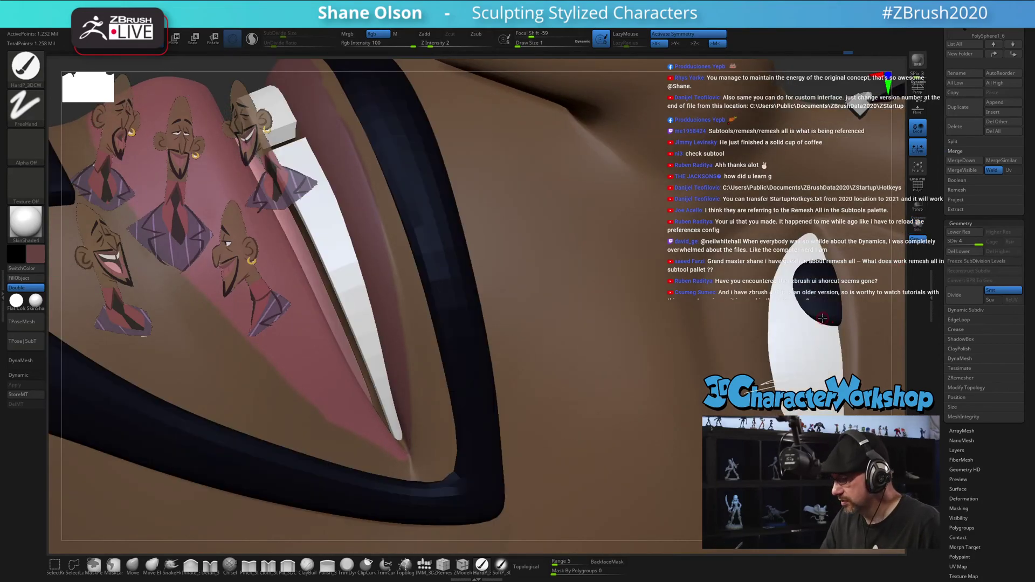
key(c)
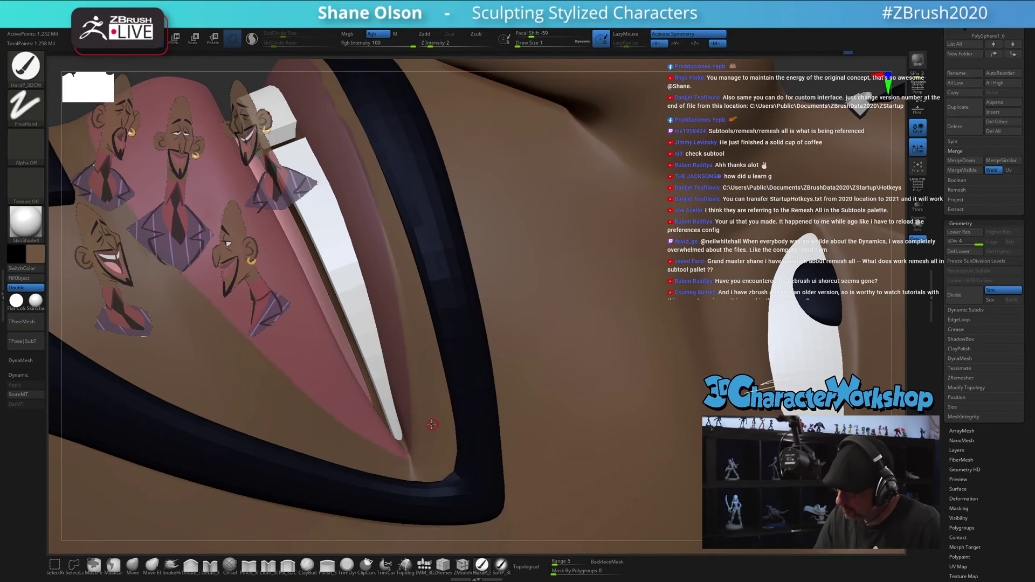
ctrl+right_drag(377, 318, 674, 385)
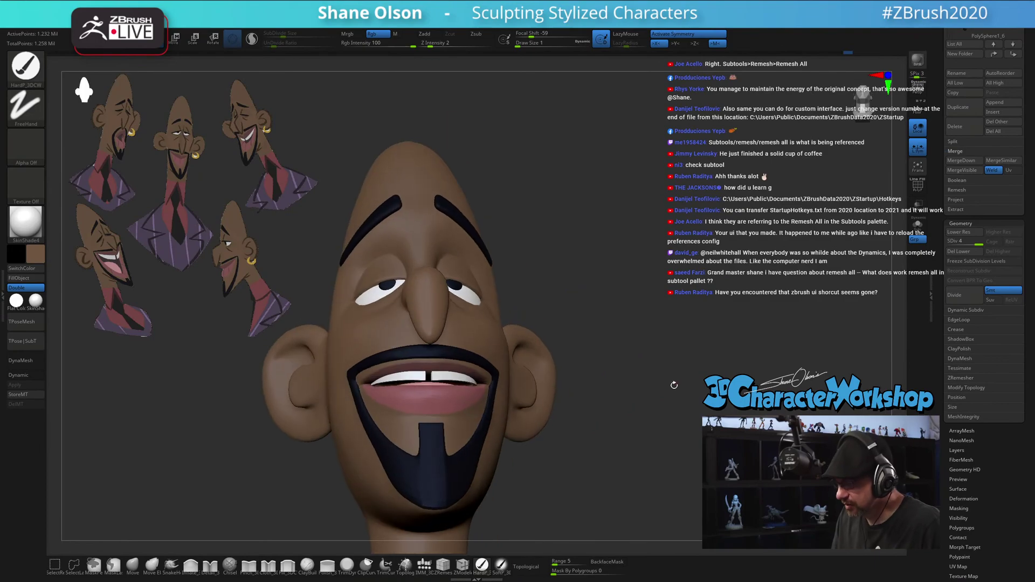
Sample the dark reddish lip colour and try painting a vertical crease line down the middle of the lower lip
key(c)
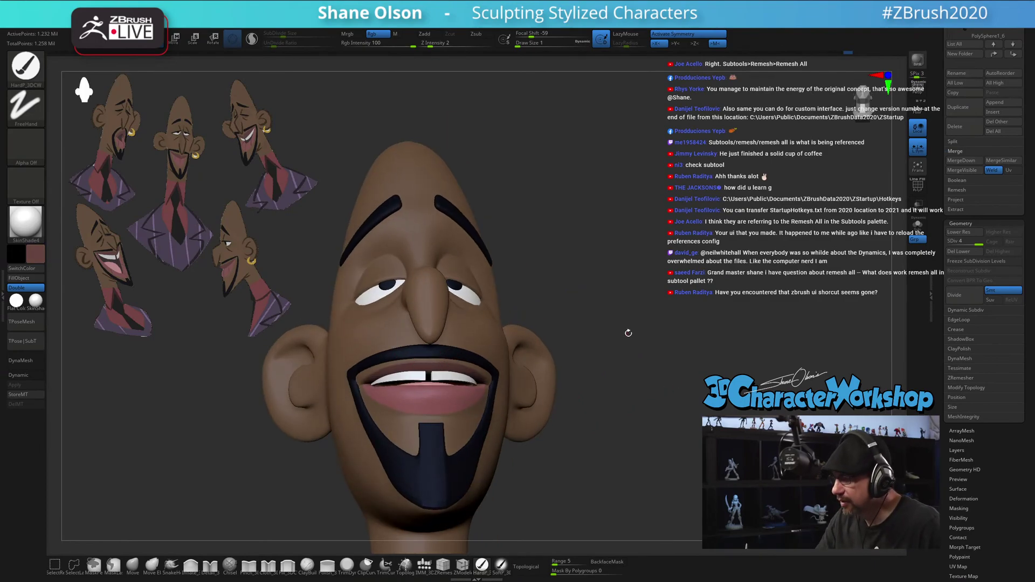
ctrl+right_drag(627, 332, 622, 368)
key(s)
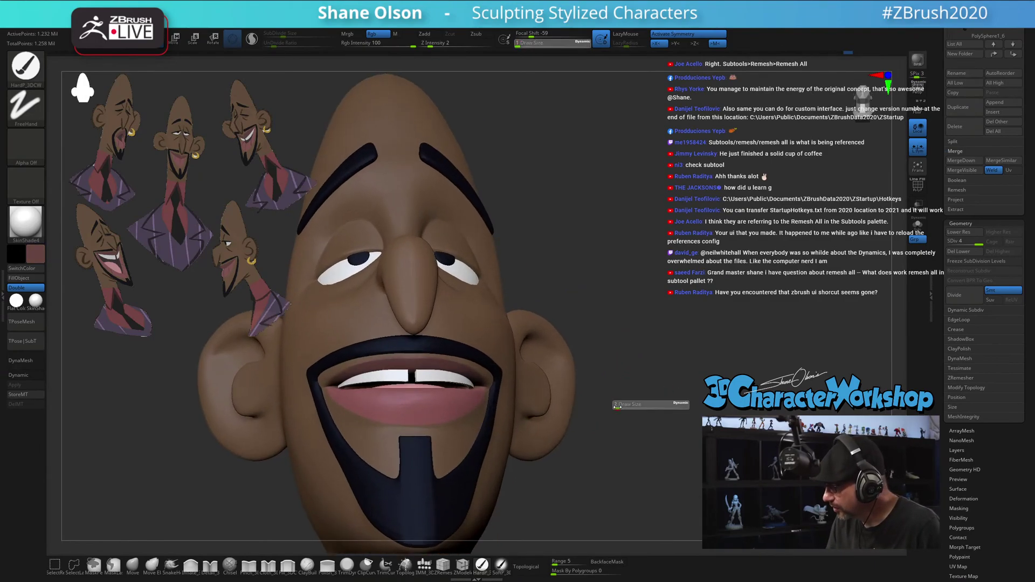
drag(413, 394, 414, 407)
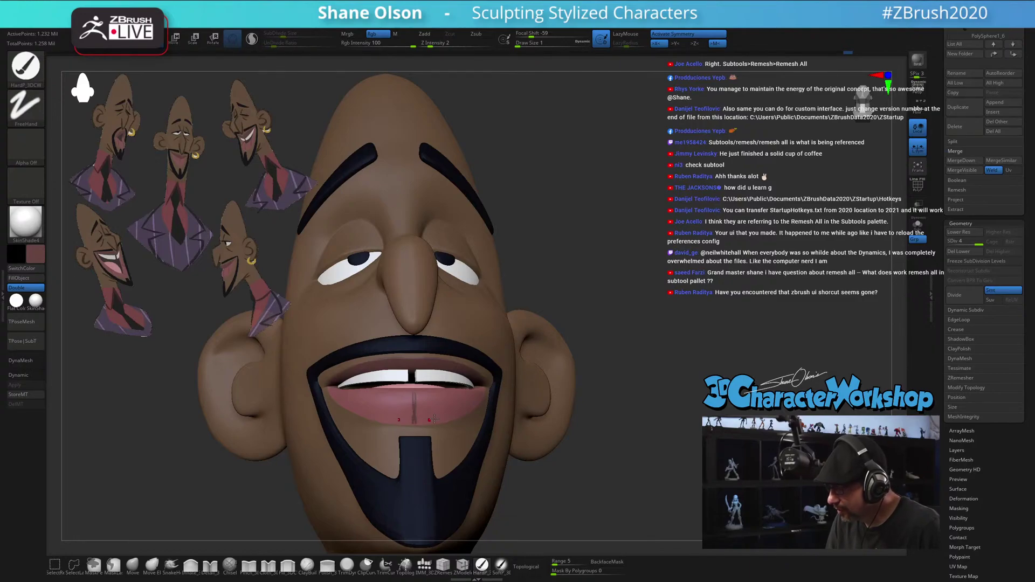
key(ctrl+z)
Subdivide the head to level 5 and paint thin vertical crease lines on the sides and middle of the lower lip at draw size 2
right_drag(495, 446, 455, 448)
key(ctrl+d)
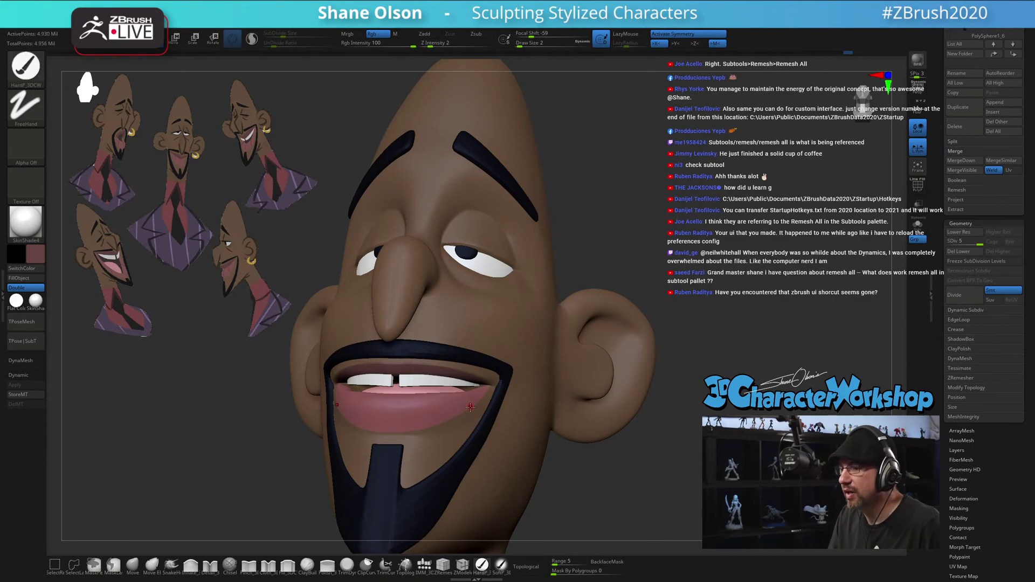
mouse_move(469, 412)
right_down()
mouse_move(450, 413)
mouse_move(438, 395)
right_up()
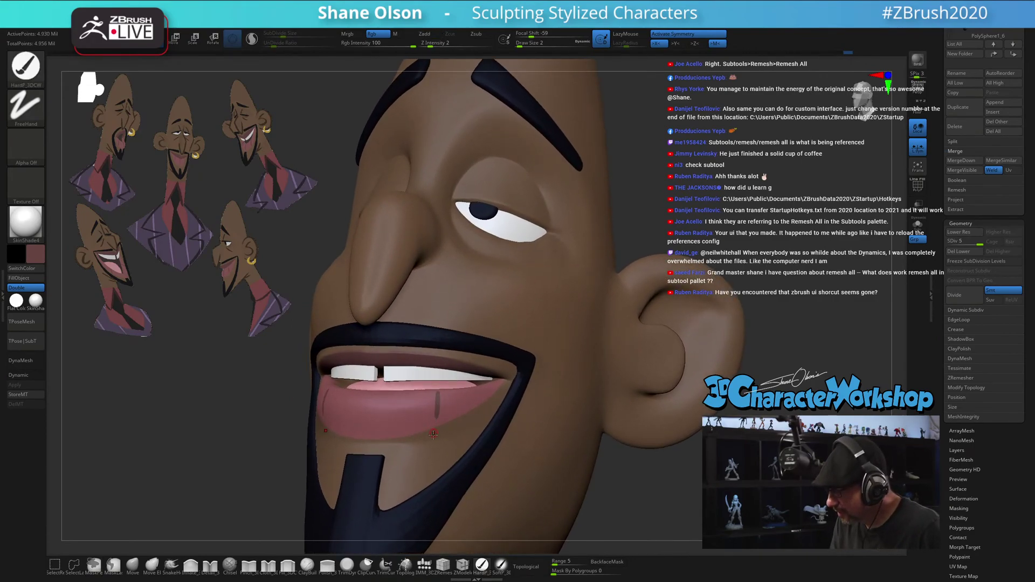
drag(375, 391, 368, 427)
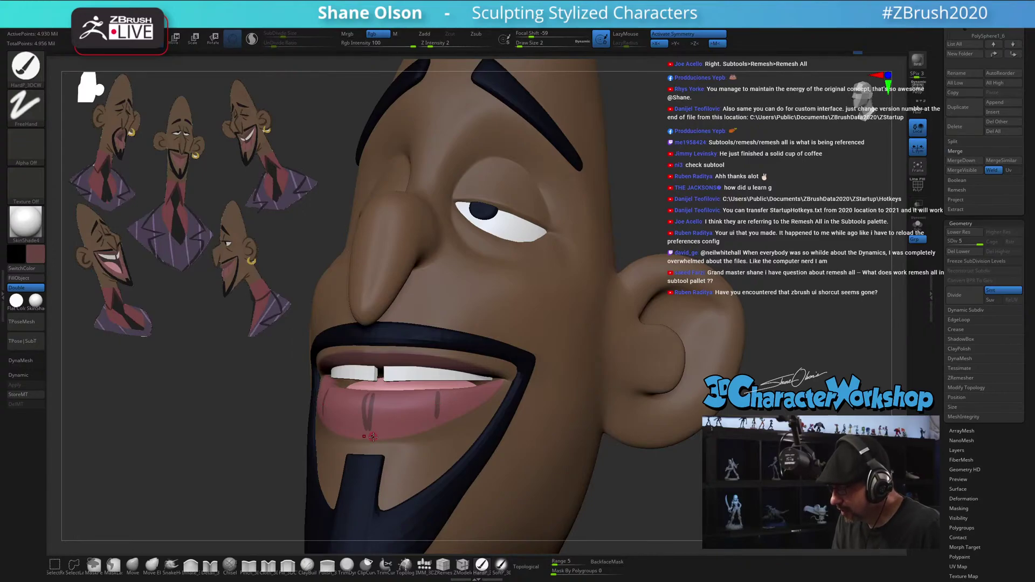
Undo the last central crease strokes and repaint the middle line, trimming the crease lines with the surrounding lip colour
key(ctrl+z)
key(ctrl+z)
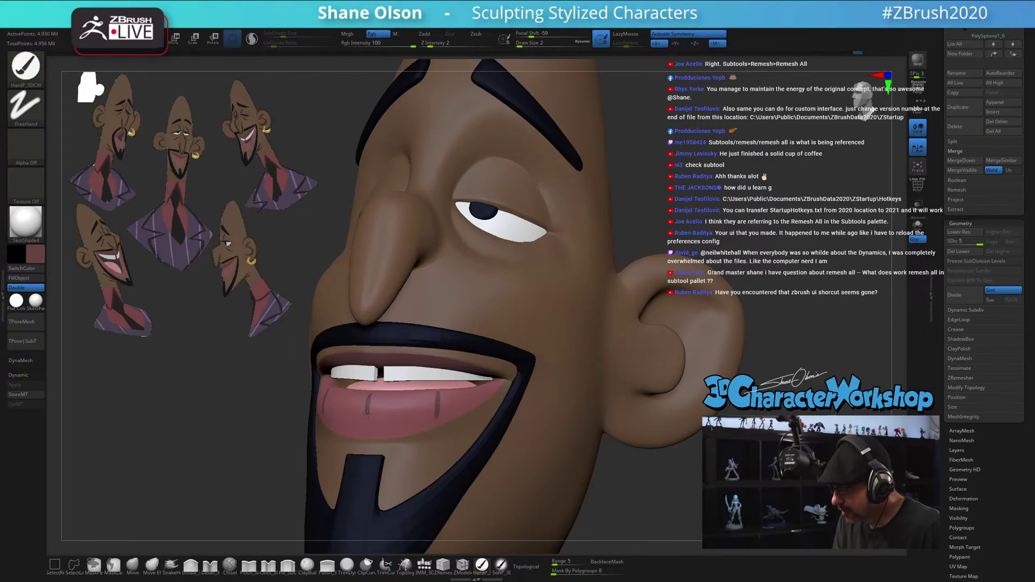
key(ctrl+z)
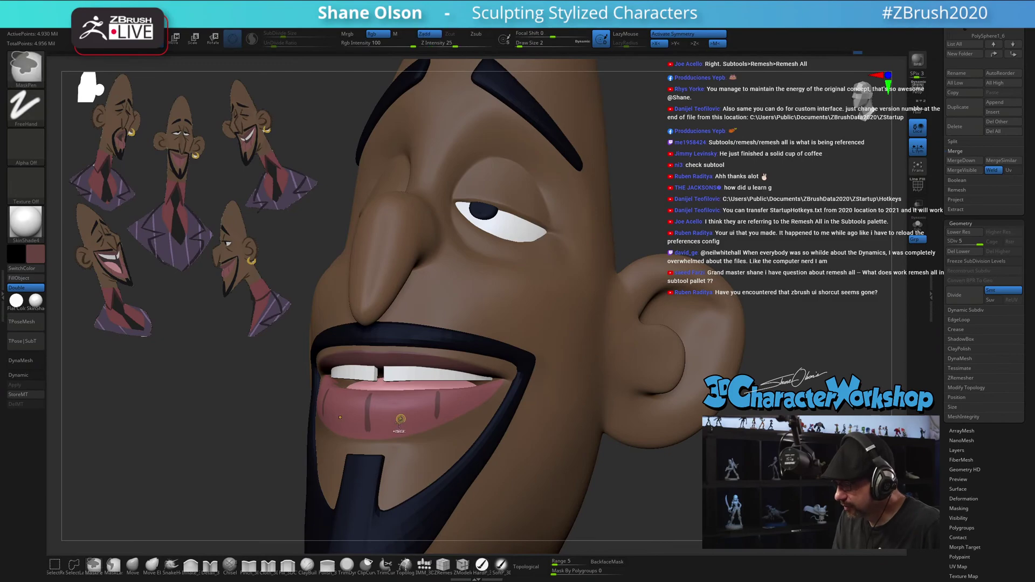
right_drag(398, 422, 376, 396)
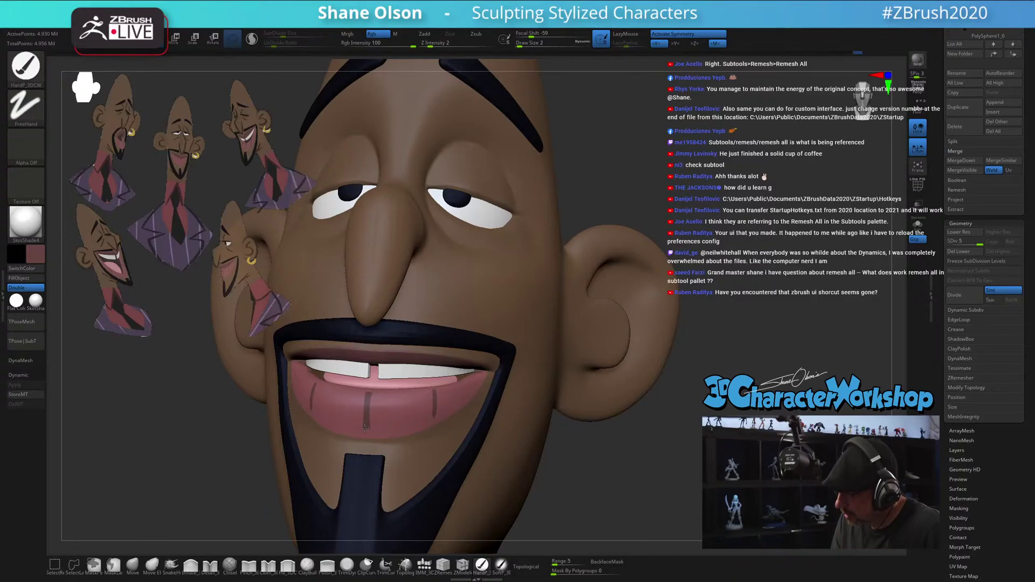
ctrl+right_drag(384, 391, 379, 412)
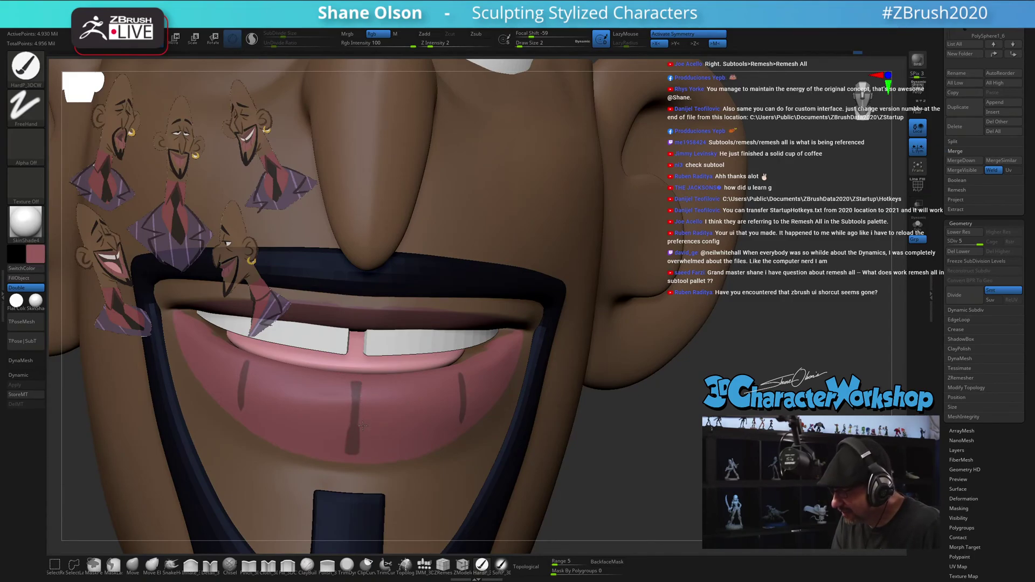
right_drag(386, 403, 376, 436)
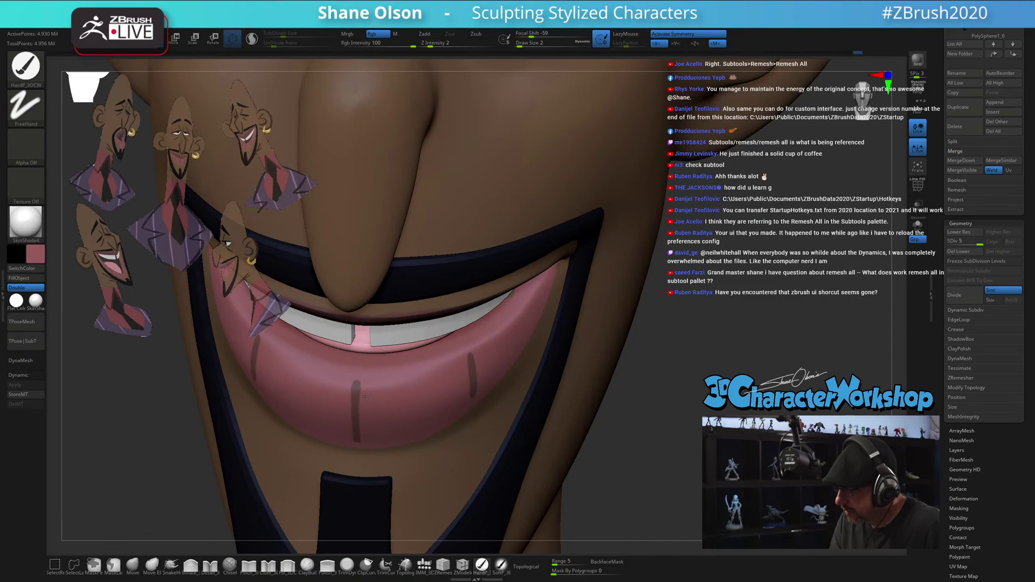
Switch to the SoftP_3DCW paint brush at draw size 6 and soften the crease lines on the lower lip with the pink lip colour
mouse_move(413, 401)
ctrl+right_down()
mouse_move(458, 367)
mouse_move(525, 389)
ctrl+right_up()
ctrl+right_drag(474, 303, 572, 393)
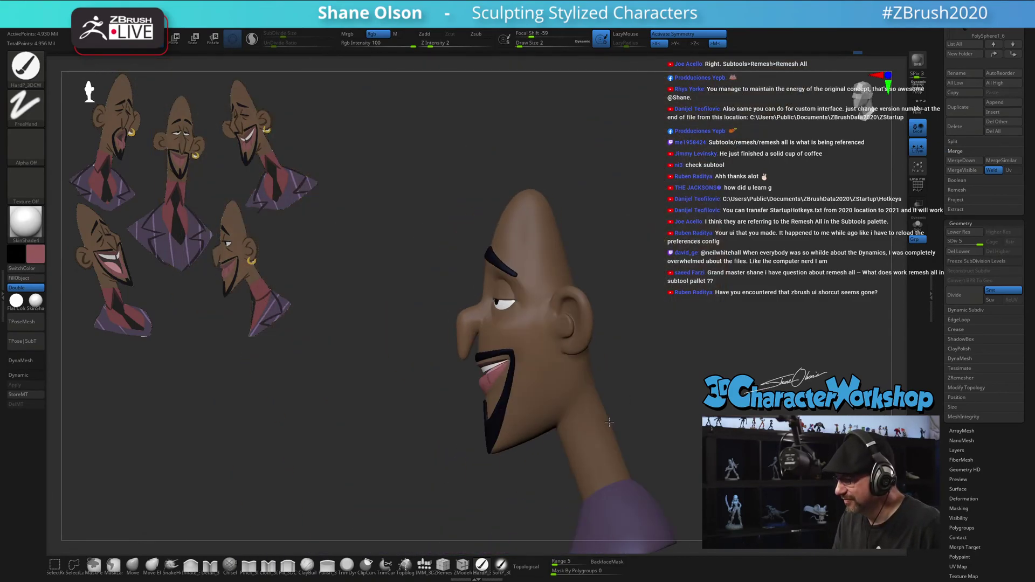
right_drag(633, 406, 664, 393)
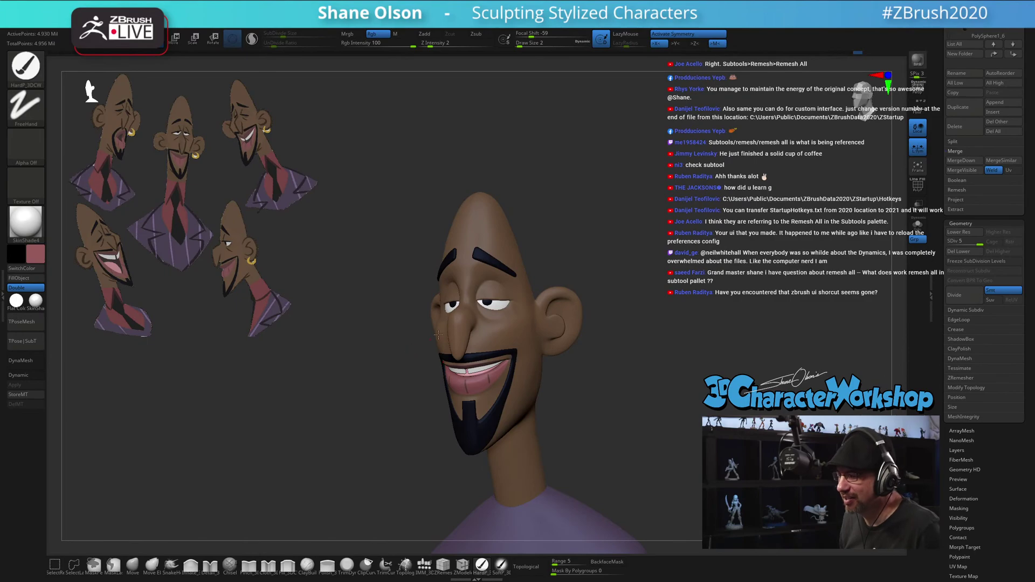
ctrl+right_drag(604, 365, 539, 404)
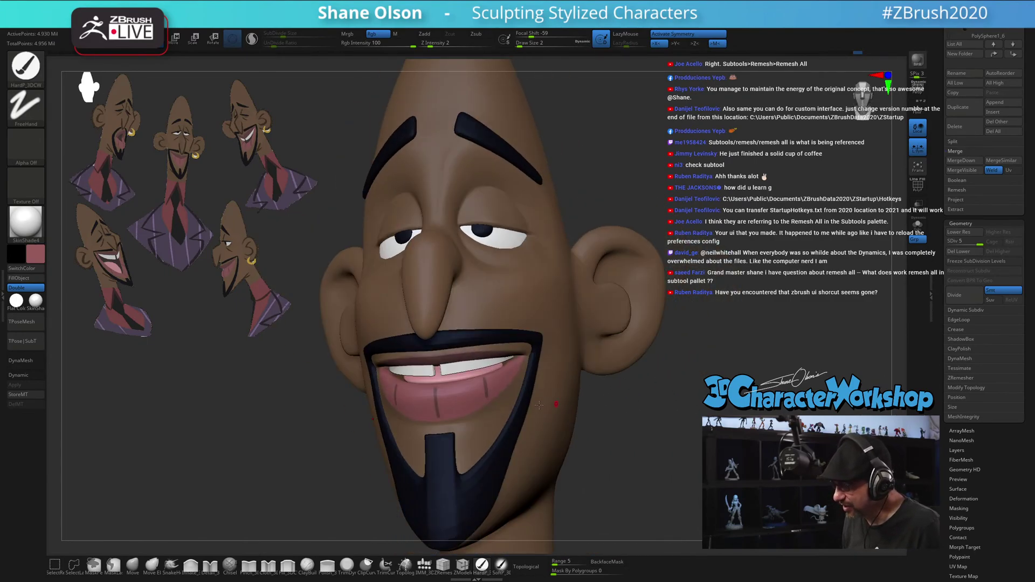
click(501, 564)
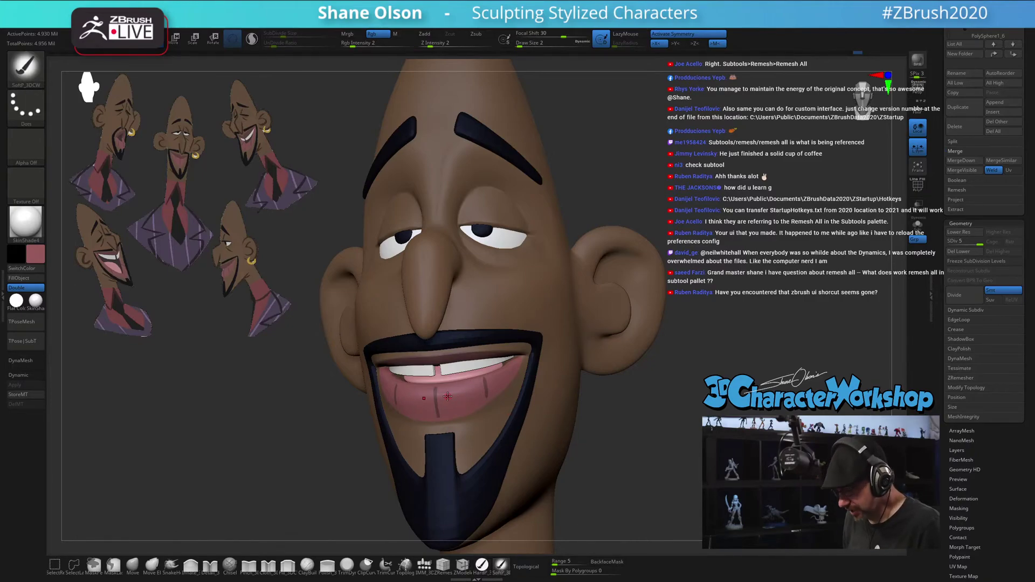
key(s)
drag(447, 396, 452, 396)
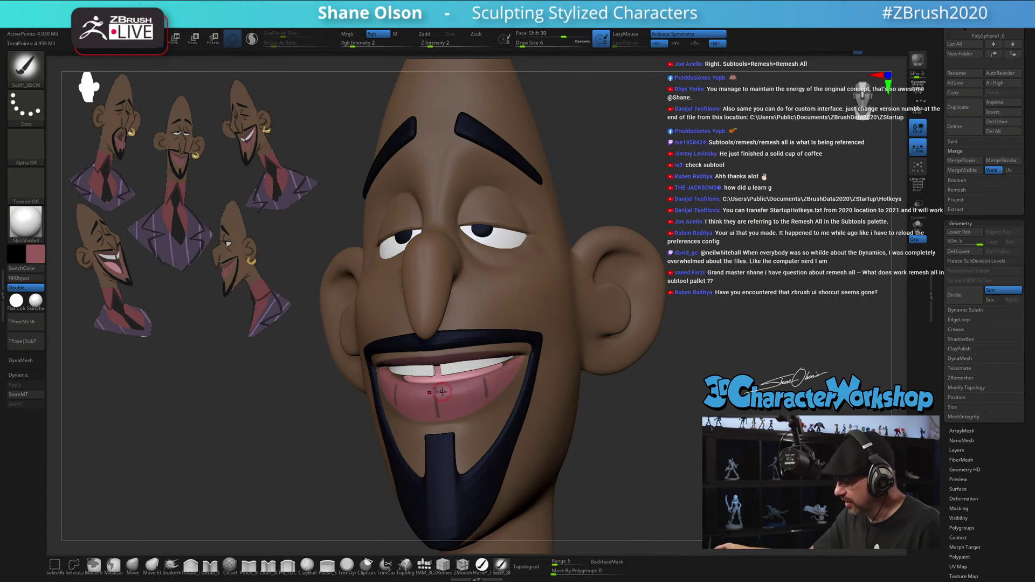
click(429, 394)
drag(430, 393, 437, 400)
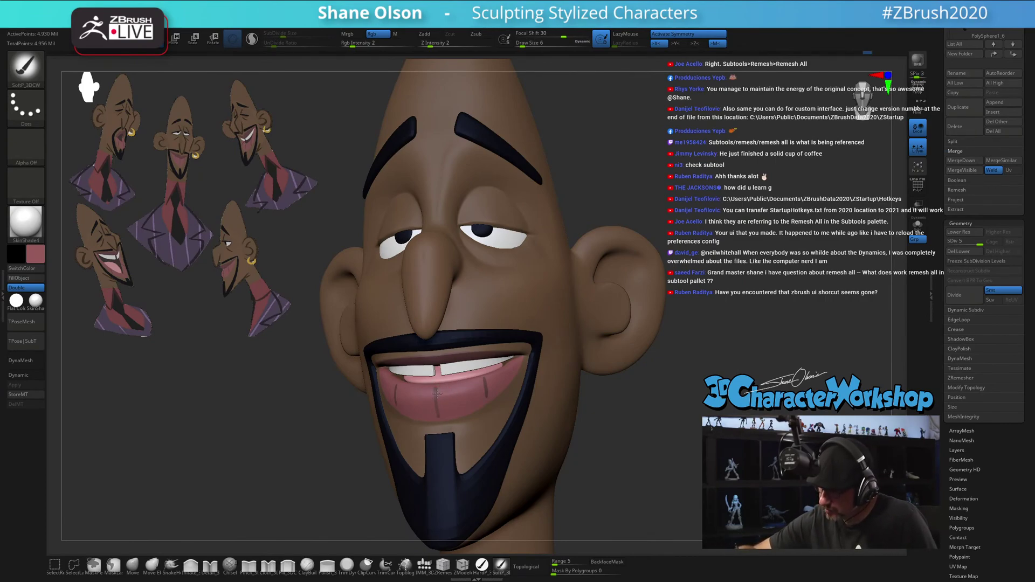
right_drag(440, 377, 490, 384)
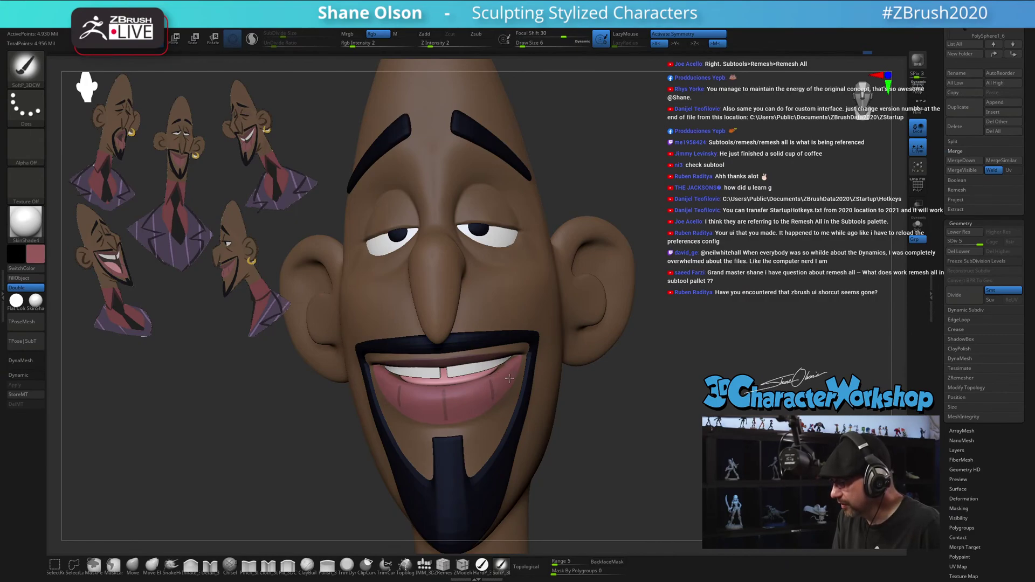
right_drag(464, 396, 447, 390)
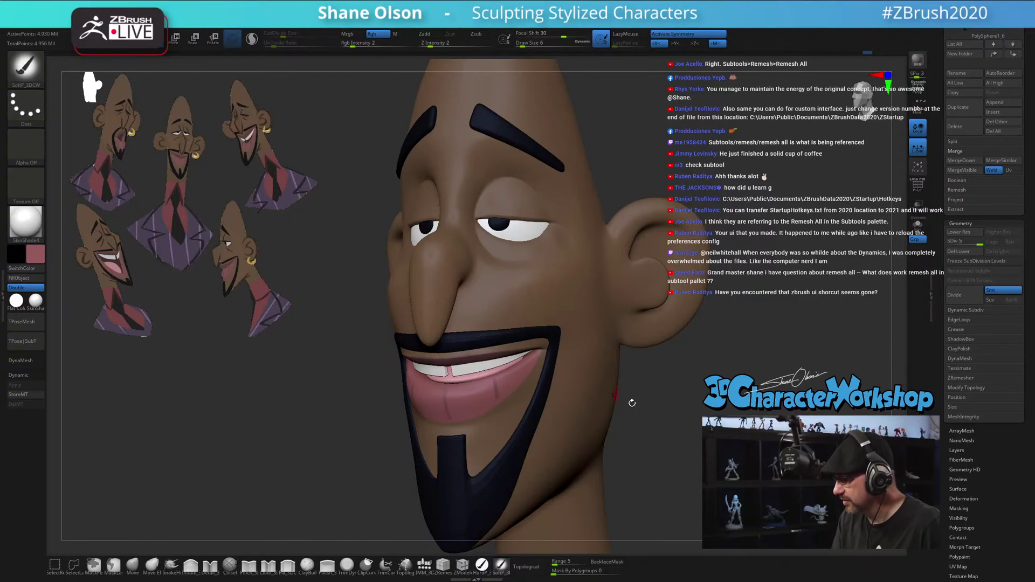
Examine the head subtool's Remesh All settings, including its resolution and polish options
right_drag(632, 402, 651, 360)
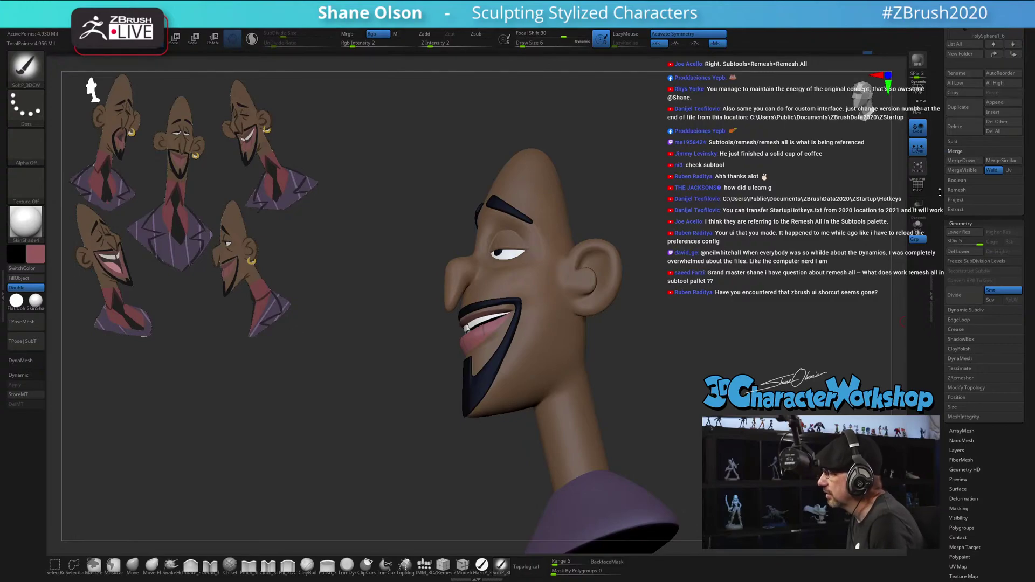
drag(940, 192, 961, 393)
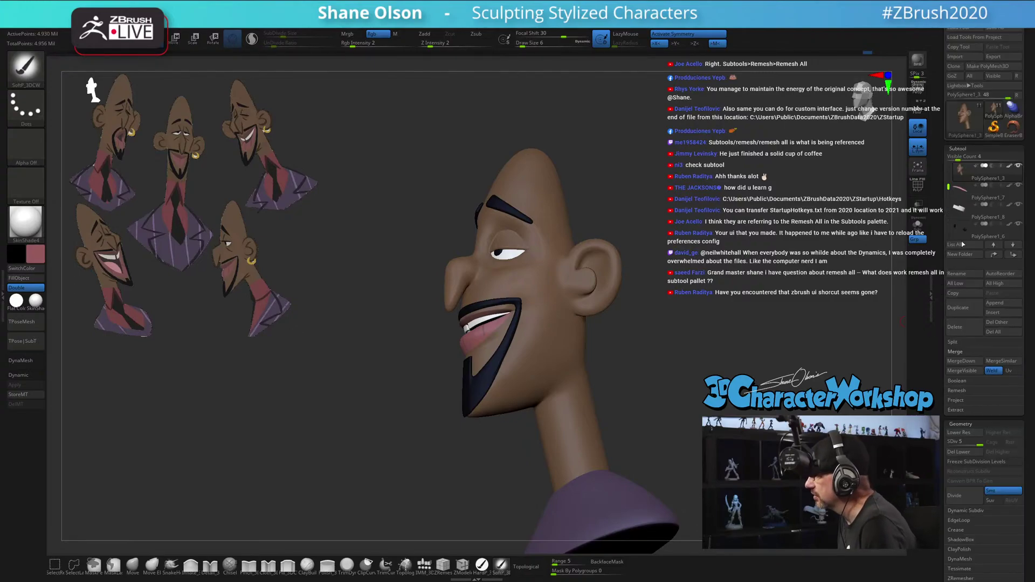
click(958, 391)
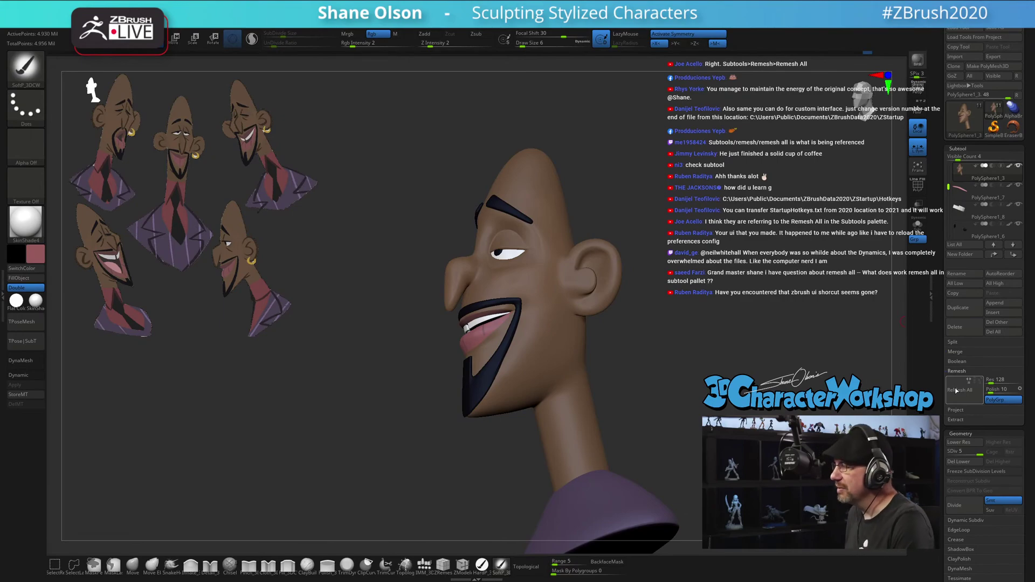
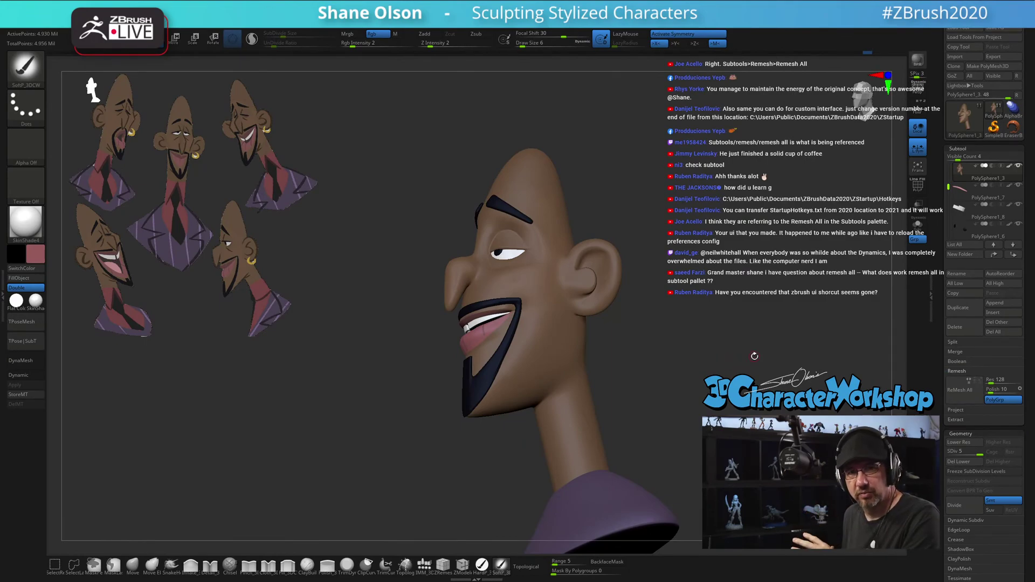
drag(755, 355, 690, 357)
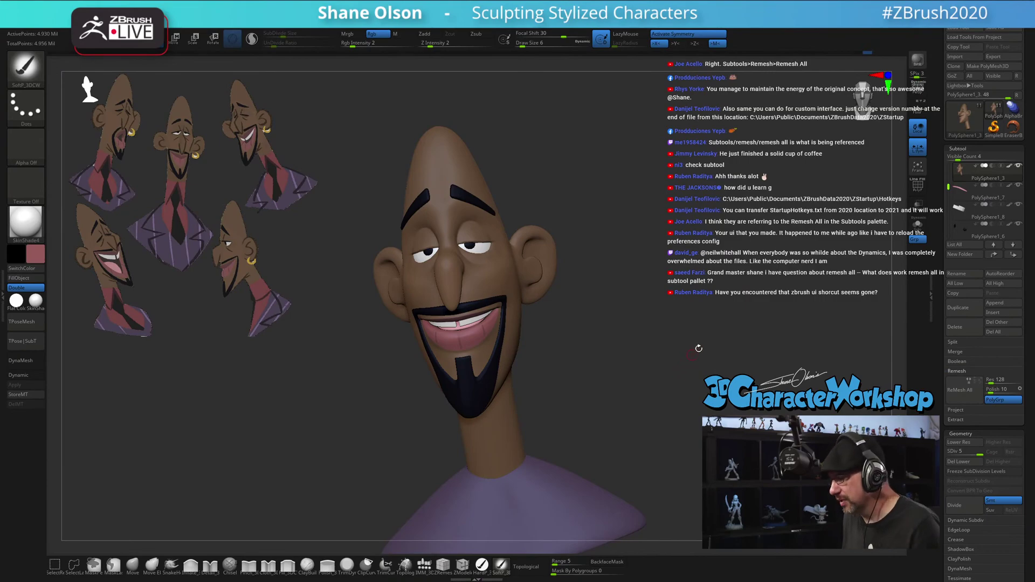
click(962, 372)
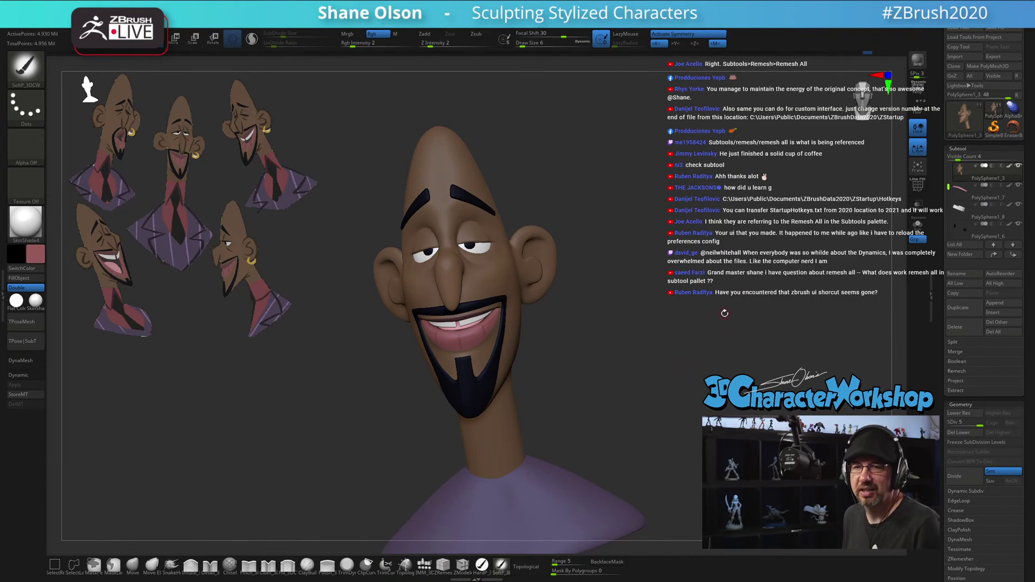
Switch to the Topology brush and frame the character's upper eyelid for drawing curves on it
mouse_move(677, 327)
mouse_down()
mouse_move(656, 337)
mouse_move(684, 335)
mouse_move(678, 442)
mouse_up()
drag(679, 345, 609, 345)
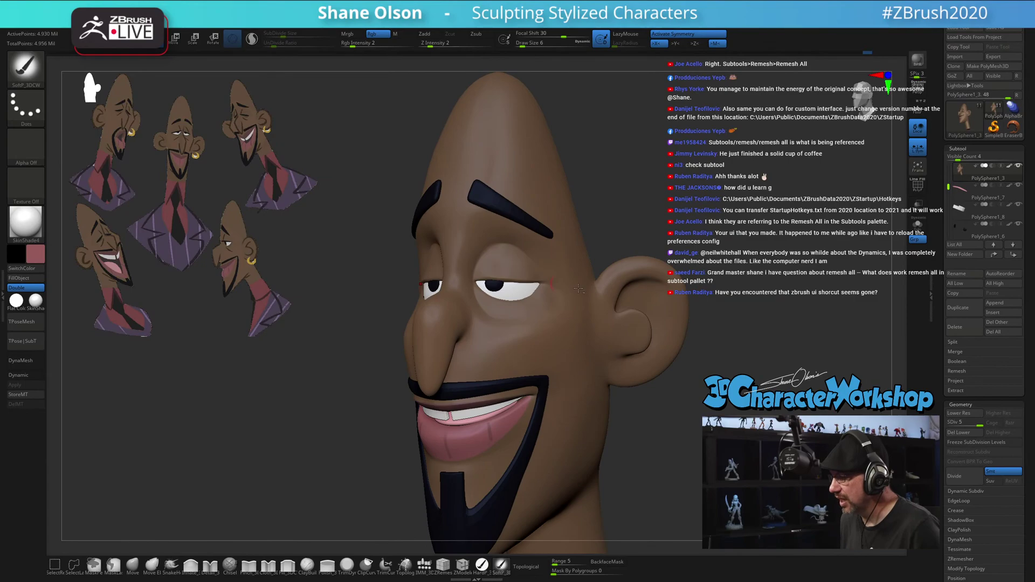
click(404, 565)
key(c)
alt+drag(763, 315, 758, 448)
alt+drag(748, 193, 711, 237)
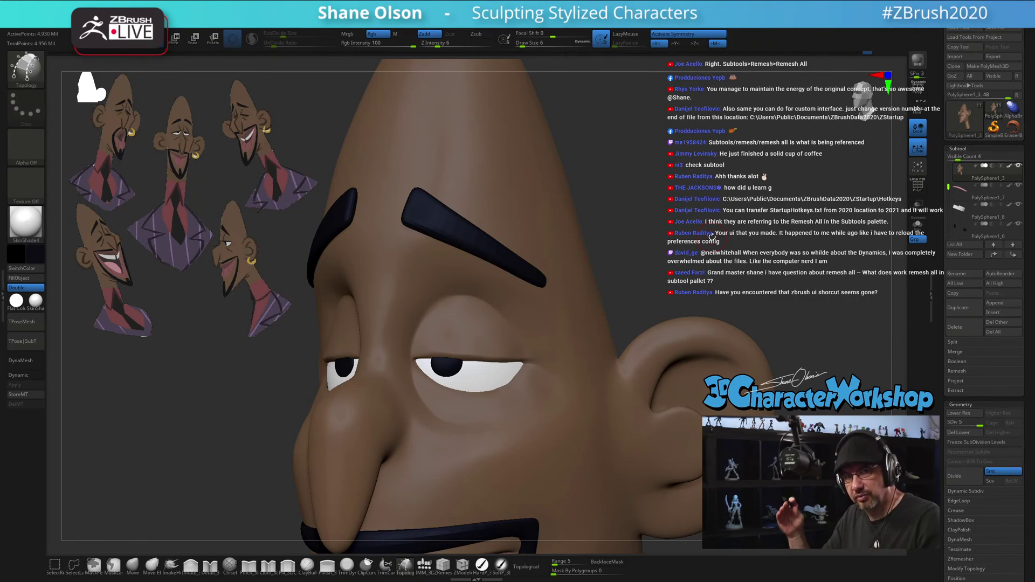
mouse_move(413, 356)
mouse_down()
mouse_move(518, 351)
mouse_move(412, 347)
mouse_move(541, 352)
mouse_up()
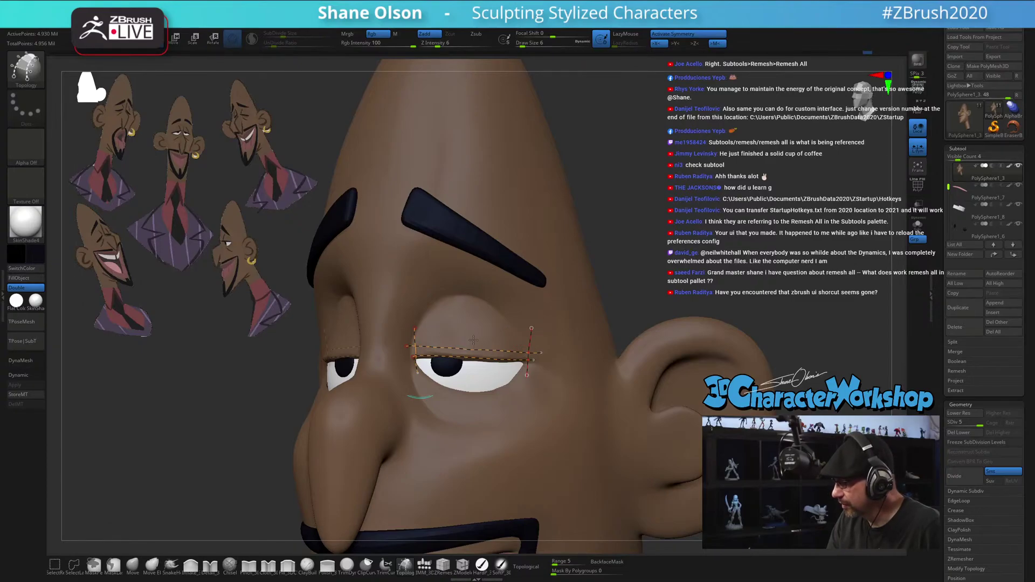
drag(469, 327, 471, 374)
drag(443, 328, 442, 375)
mouse_move(499, 329)
mouse_down()
mouse_move(499, 382)
mouse_move(555, 430)
mouse_up()
mouse_move(565, 430)
right_down()
mouse_move(539, 418)
mouse_move(583, 403)
right_up()
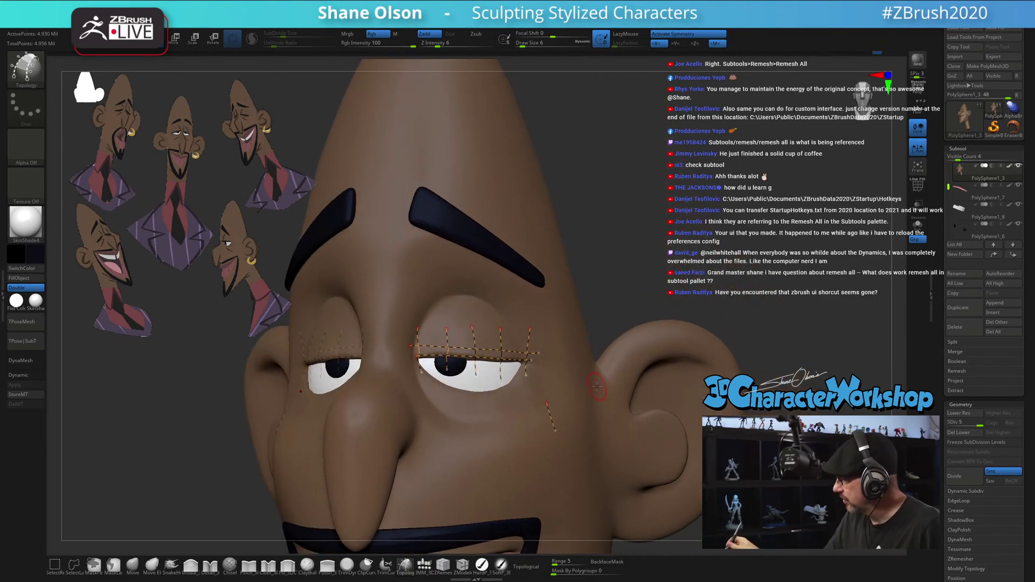
right_drag(643, 285, 647, 224)
key(shift+f)
key(shift+f)
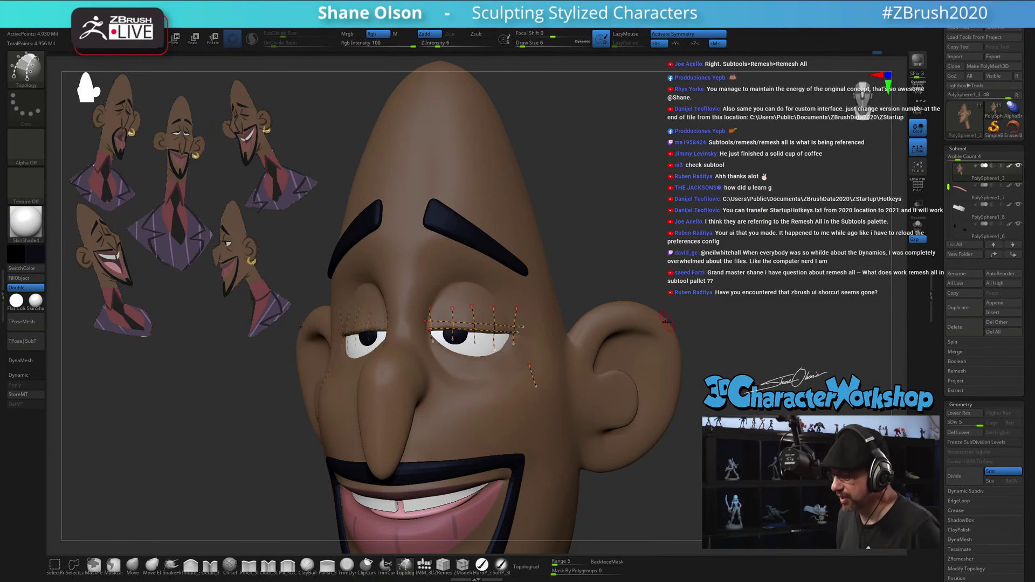
key(ctrl)
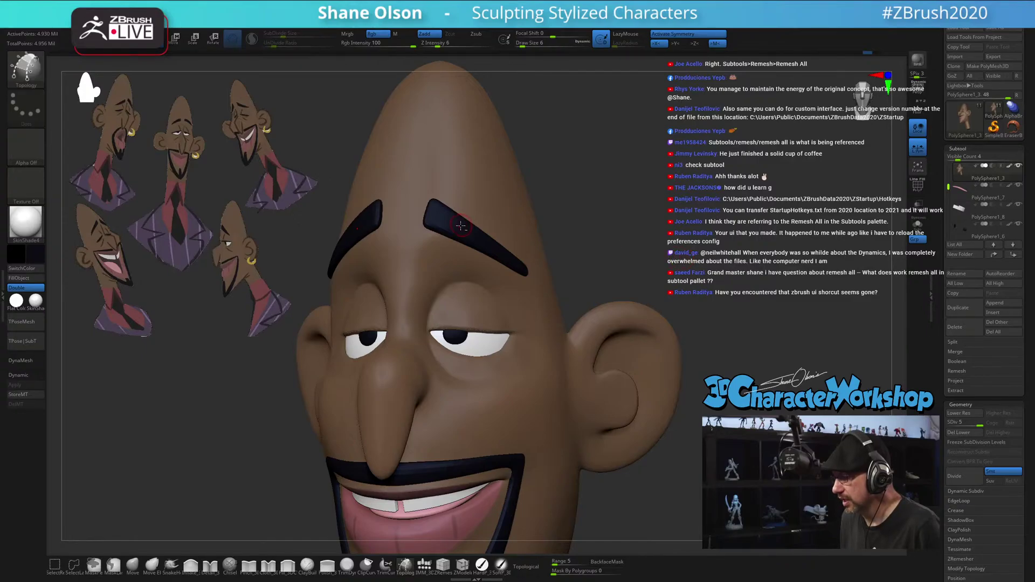
Make the eyebrows the active subtool and check their wireframe with dynamic subdivision switched off and back on
key(shift+f)
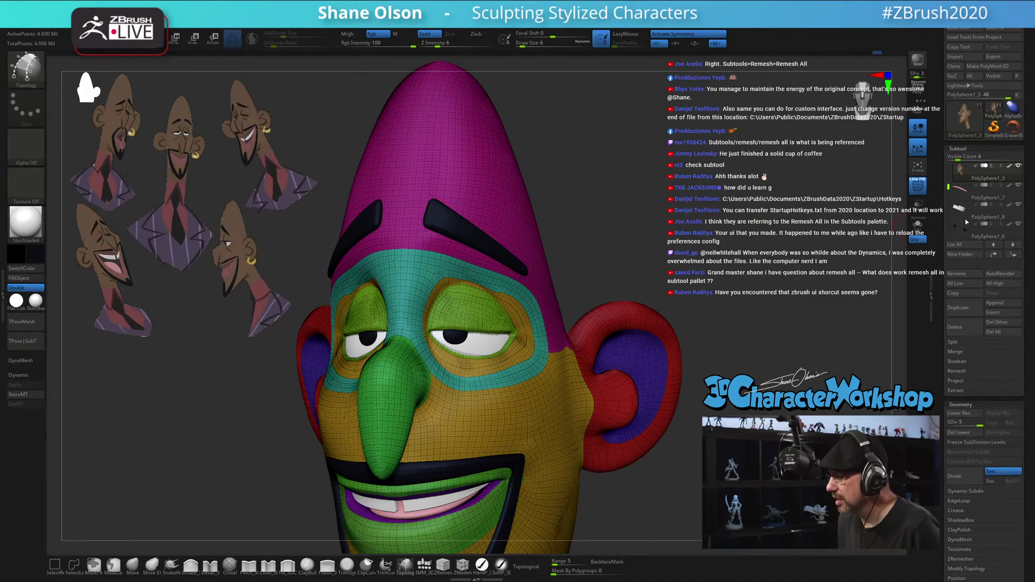
scroll(959, 189, down, 4)
click(960, 189)
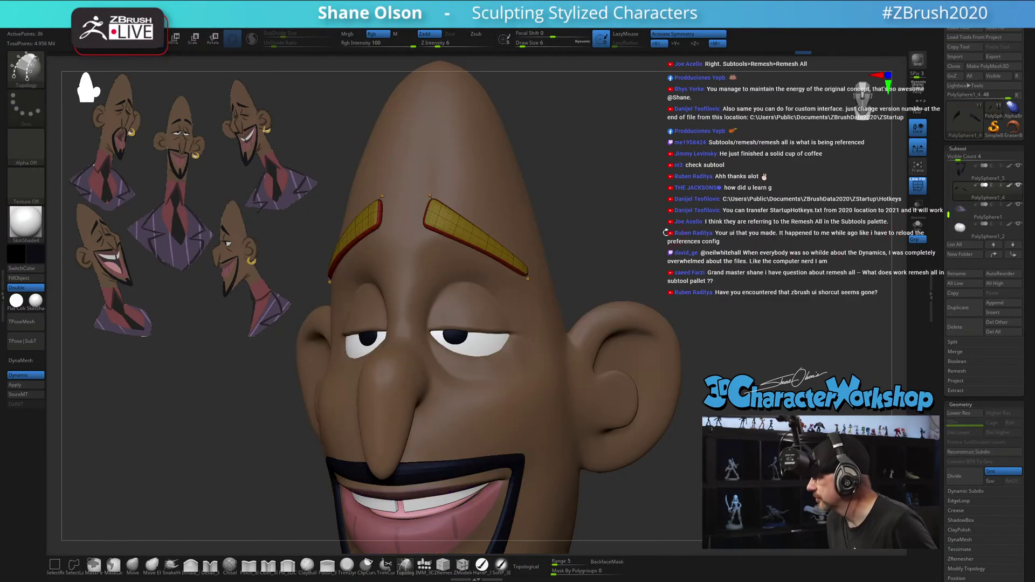
key(shift+d)
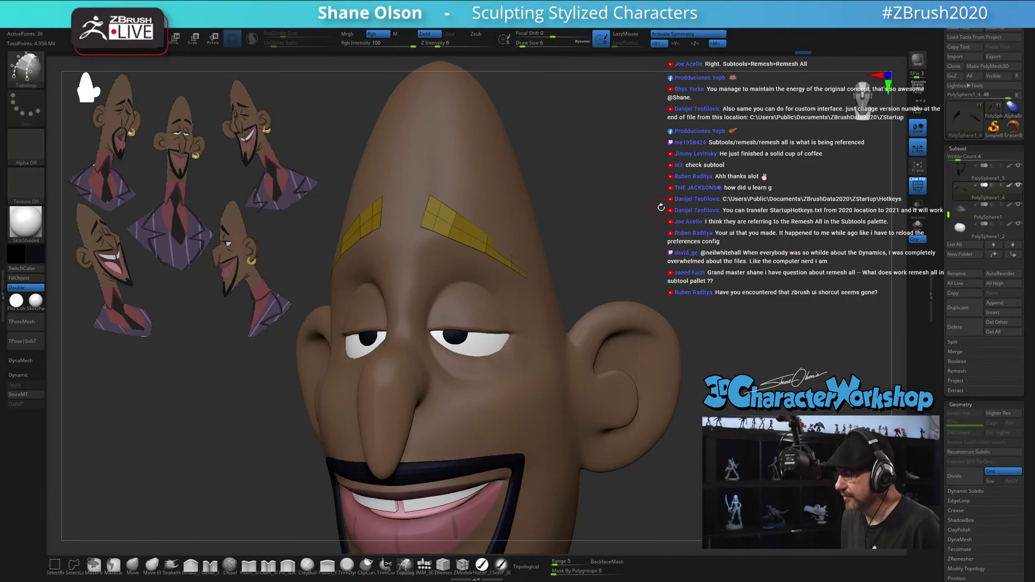
key(d)
drag(659, 206, 654, 204)
key(shift)
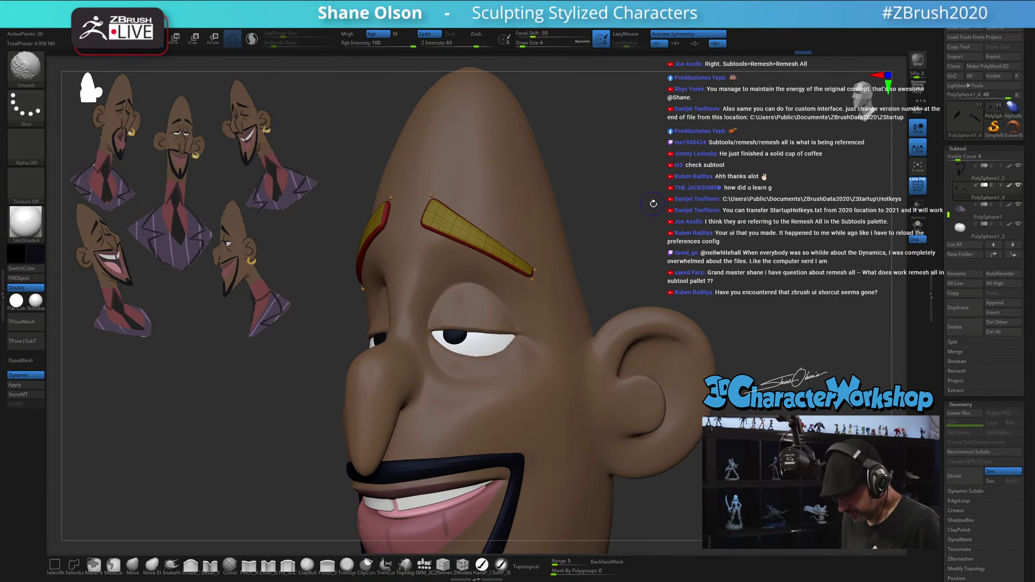
key(shift+f)
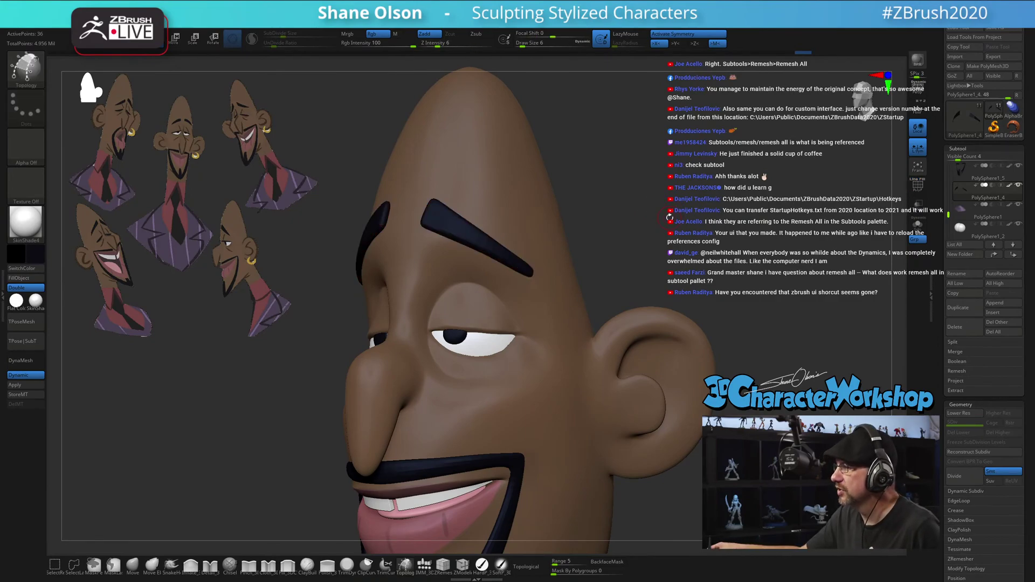
Draw two topology curves along the upper eyelid edge, cross them with short vertical curves, and trim the overhanging ends
mouse_move(670, 217)
mouse_down()
mouse_move(623, 247)
mouse_move(633, 235)
mouse_up()
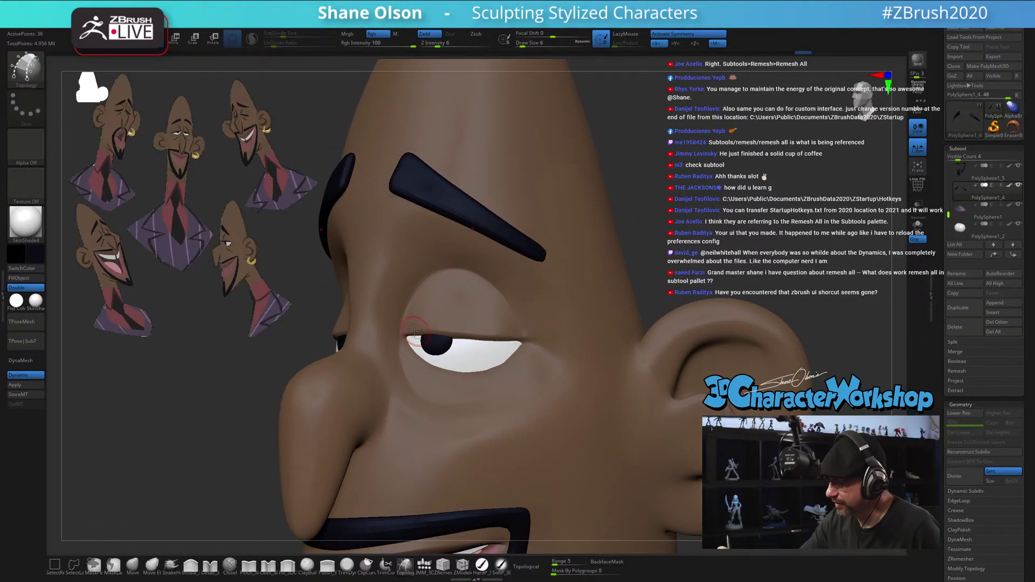
drag(398, 334, 539, 341)
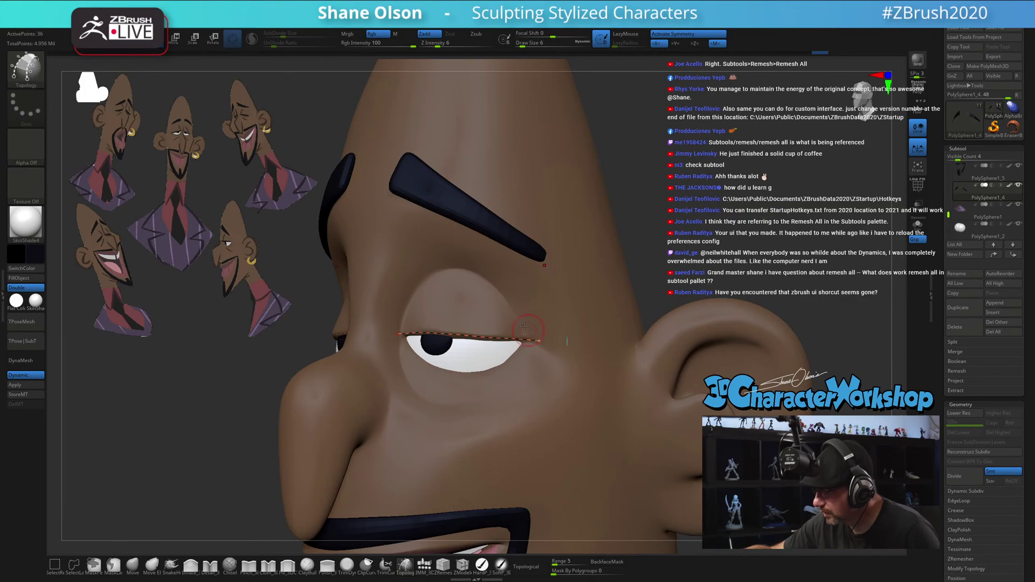
mouse_move(396, 322)
mouse_down()
mouse_move(547, 330)
mouse_move(526, 350)
mouse_up()
right_drag(453, 339, 501, 341)
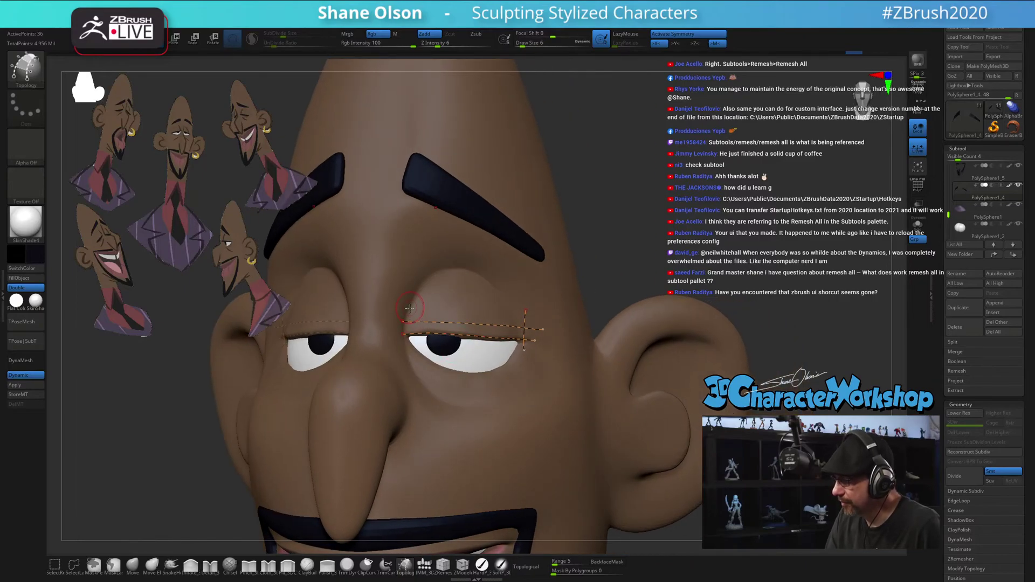
drag(406, 348, 407, 357)
drag(464, 306, 463, 365)
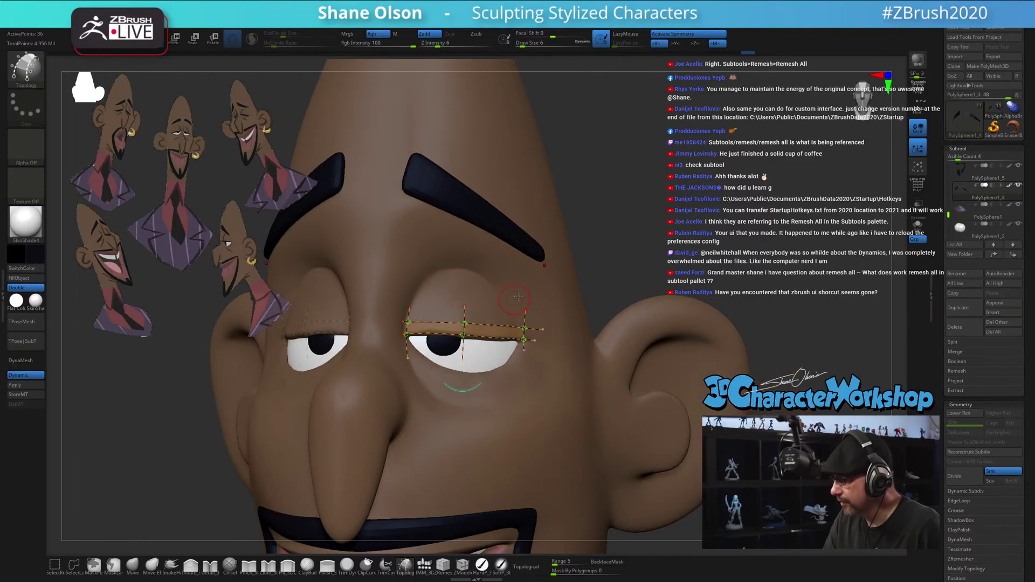
right_drag(462, 375, 425, 363)
drag(489, 307, 489, 362)
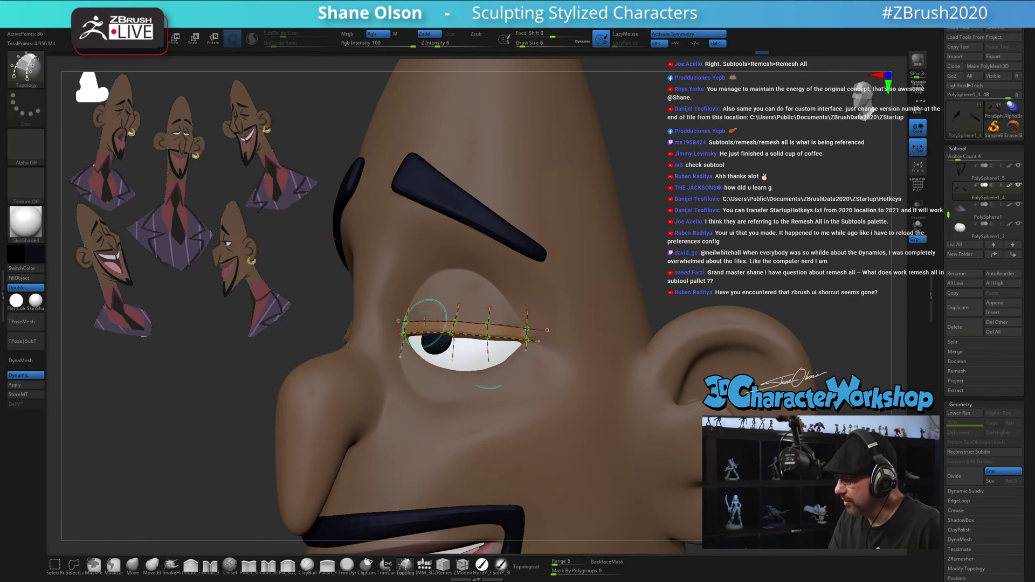
drag(429, 307, 425, 354)
drag(529, 387, 535, 414)
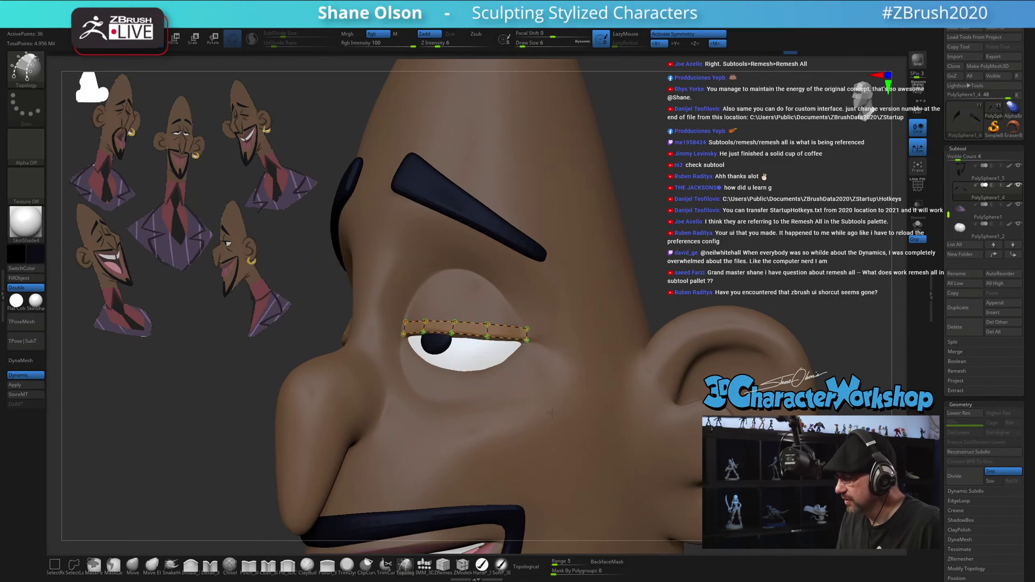
Set the draw size to 1 and generate a thin strip of geometry from the eyelid curves
mouse_move(538, 414)
right_down()
mouse_move(637, 411)
mouse_move(541, 412)
right_up()
key(s)
drag(539, 391, 532, 392)
click(535, 390)
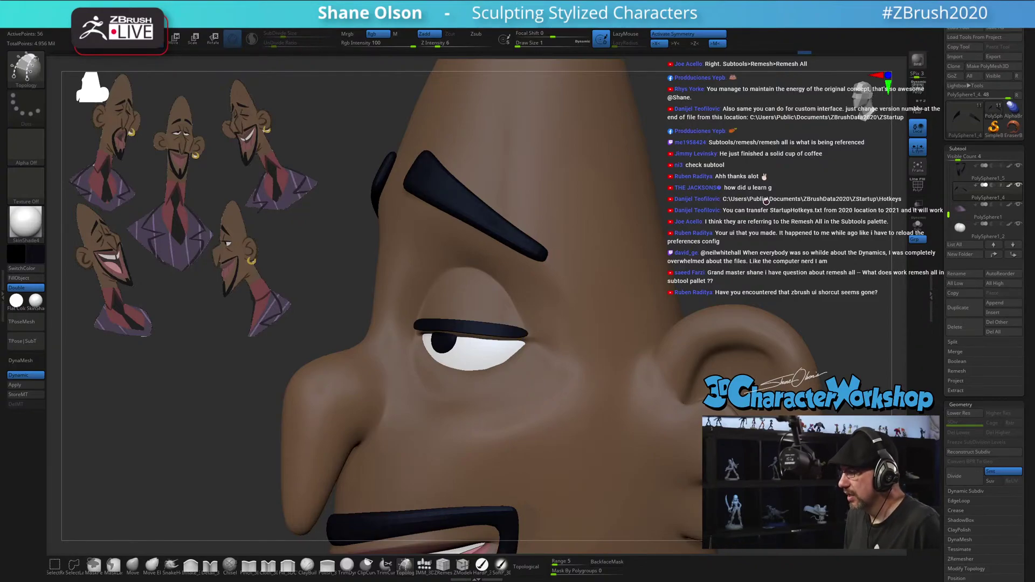
Isolate the eyebrow subtool with its wireframe shown, split the unmasked eyelid strips into their own subtool, and make it active
drag(766, 200, 483, 178)
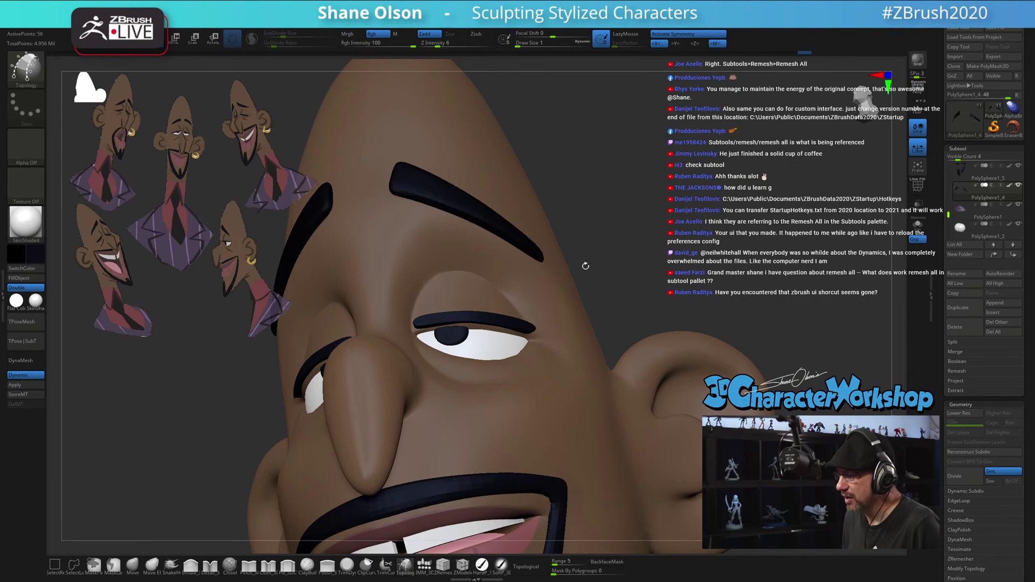
mouse_move(586, 266)
mouse_down()
mouse_move(560, 297)
mouse_move(647, 246)
mouse_move(706, 222)
mouse_move(708, 236)
mouse_up()
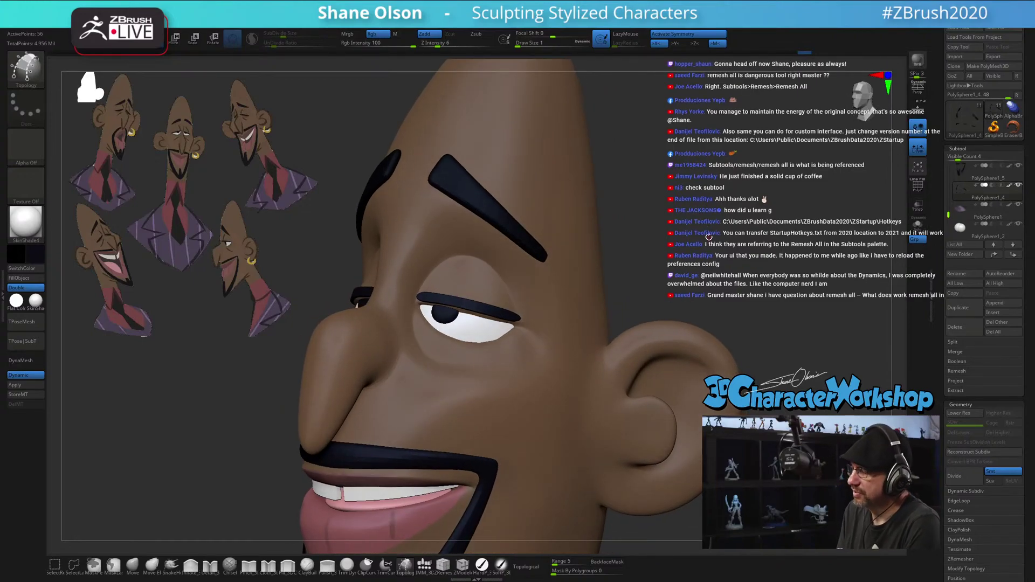
drag(707, 238, 691, 258)
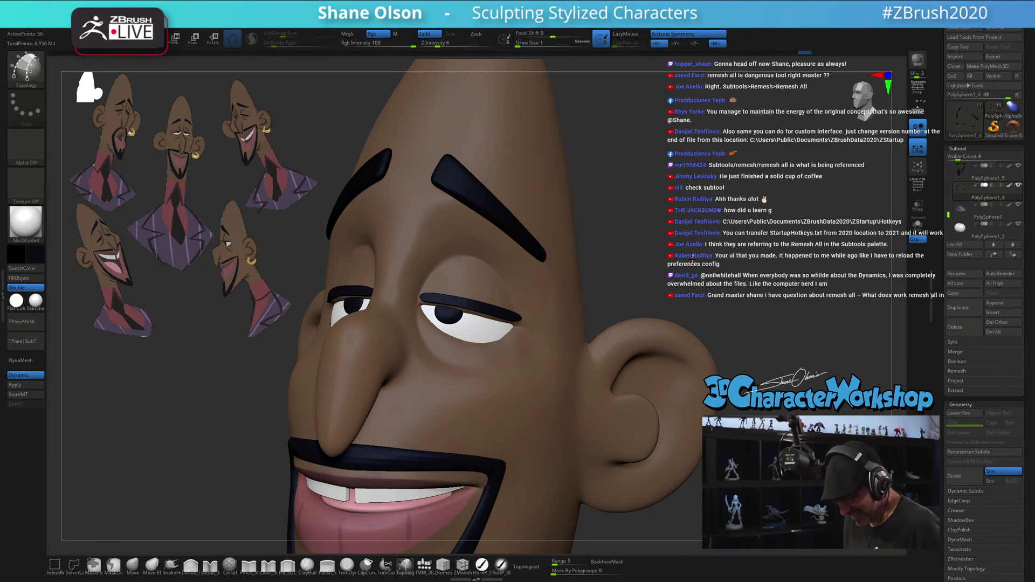
drag(690, 264, 693, 199)
key(w)
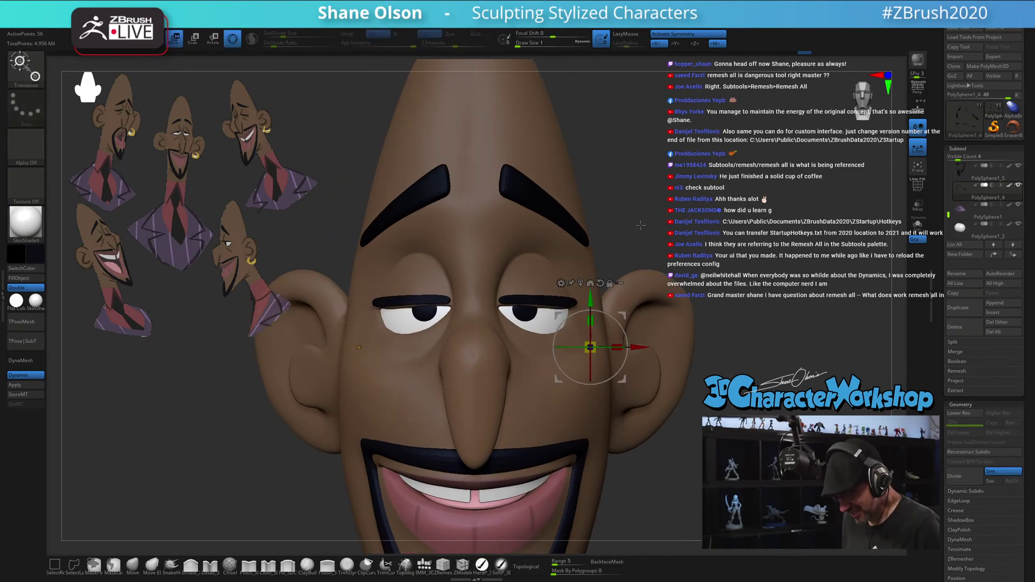
click(918, 222)
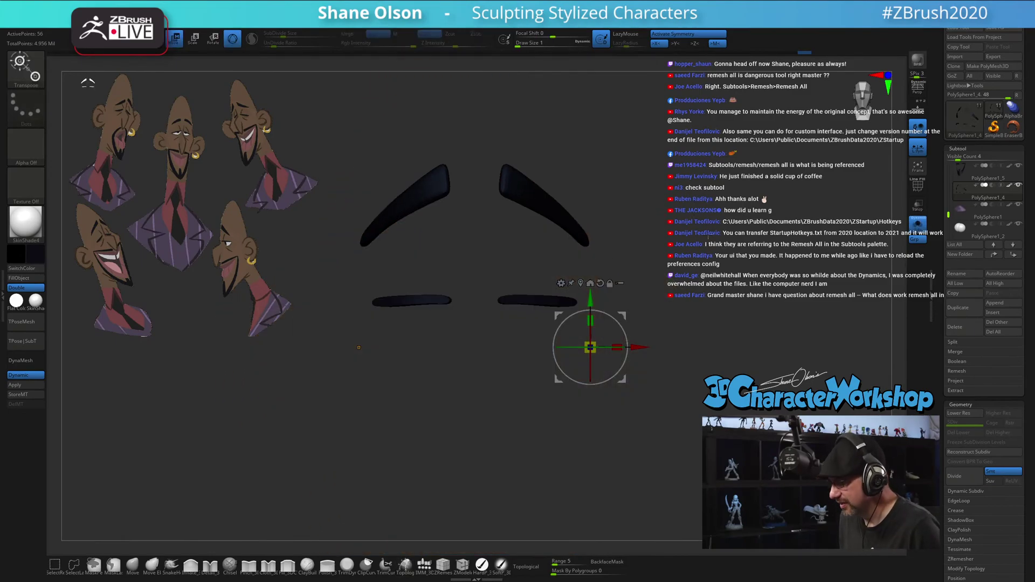
key(shift+f)
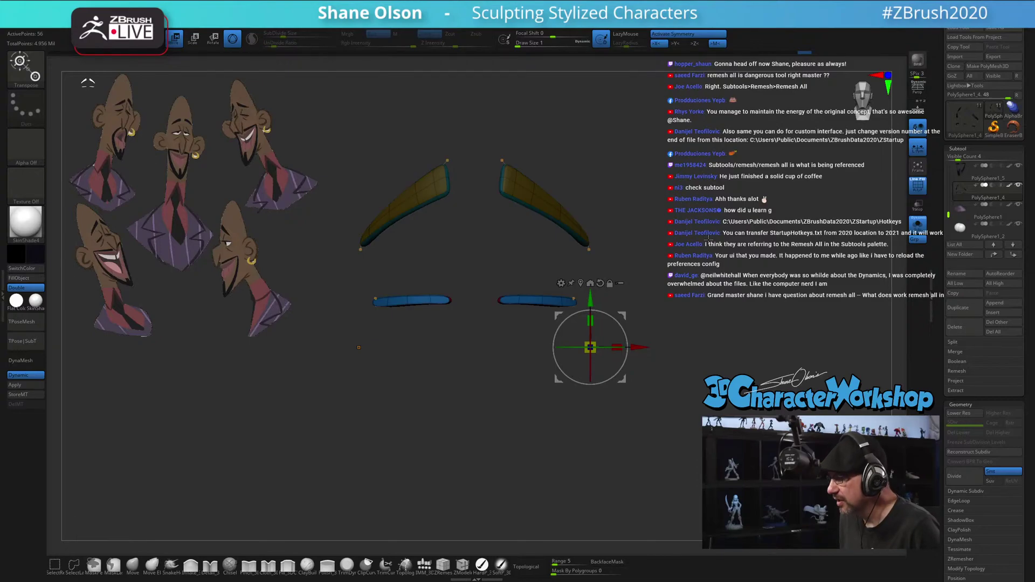
key(n)
click(695, 402)
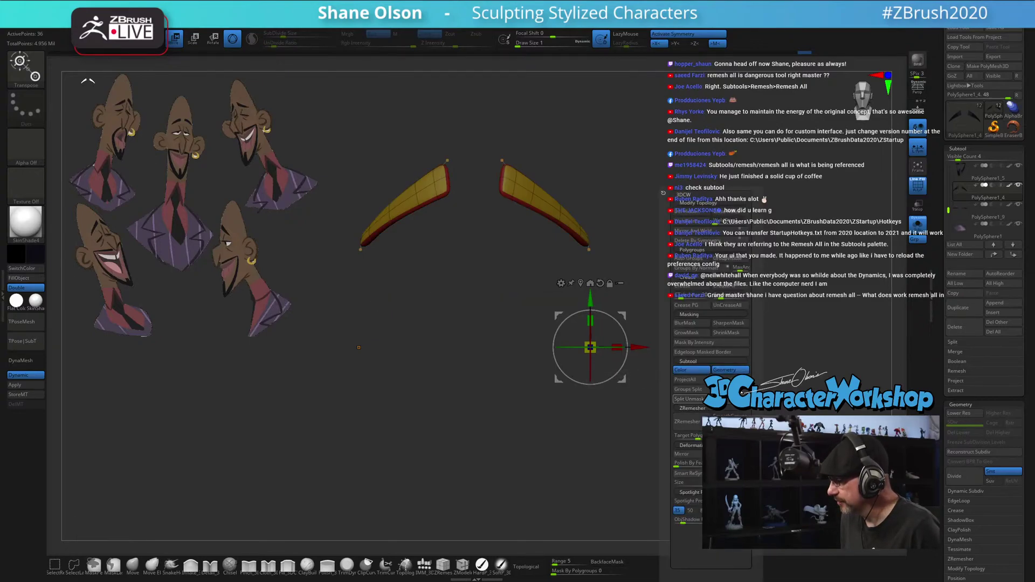
key(Down)
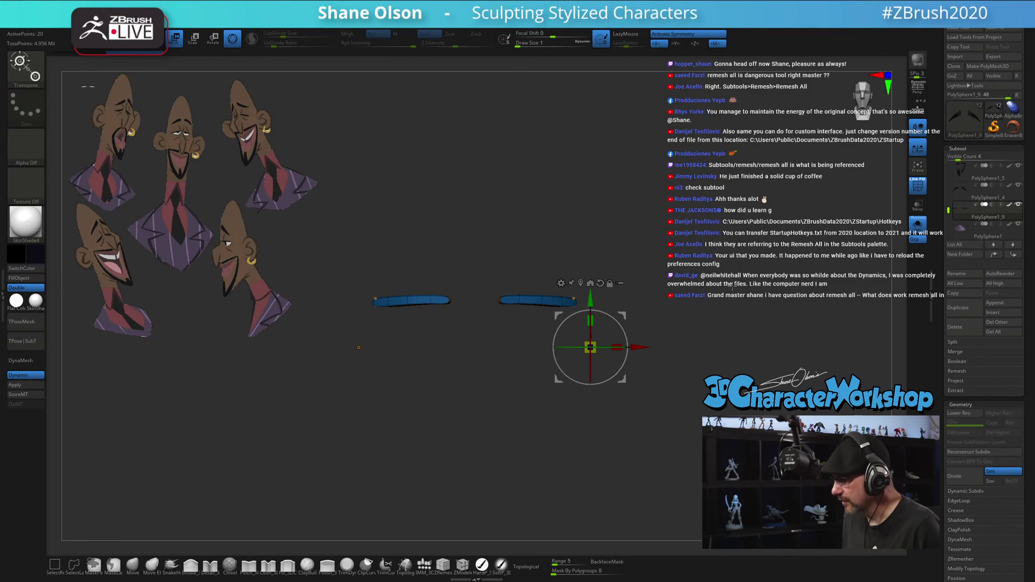
Remove all creases from the eyelid strips
key(q)
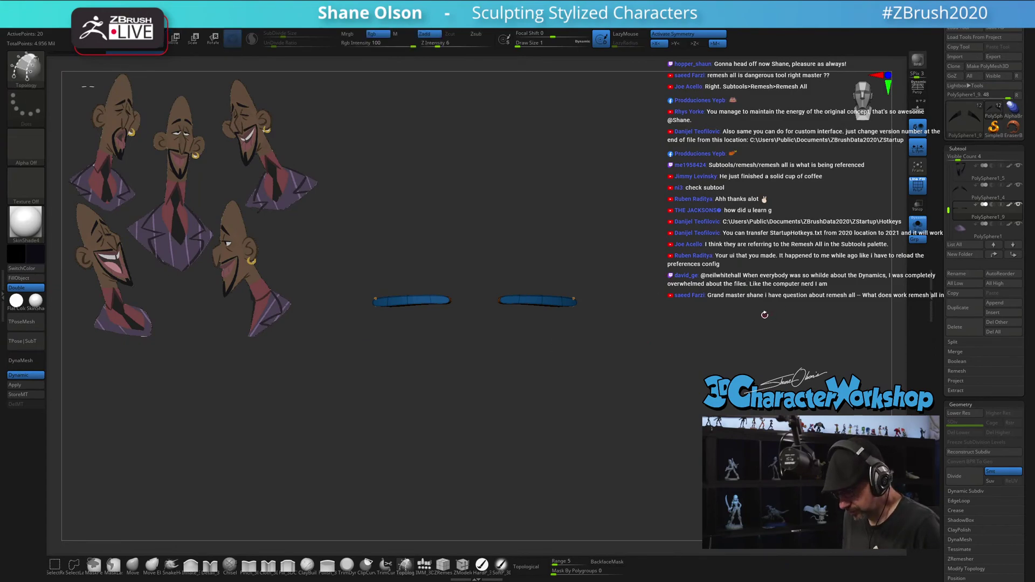
key(n)
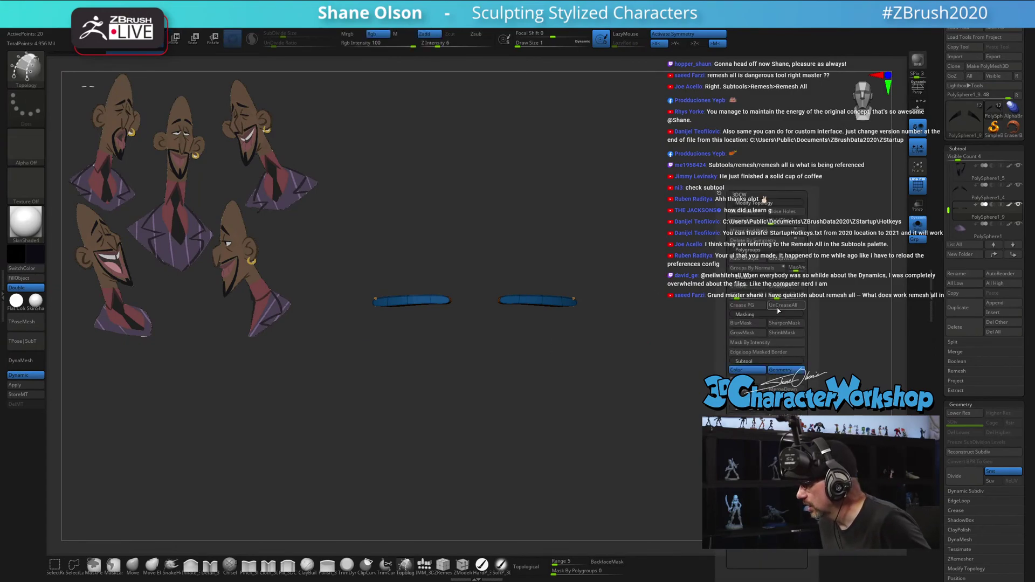
click(781, 305)
drag(701, 276, 667, 272)
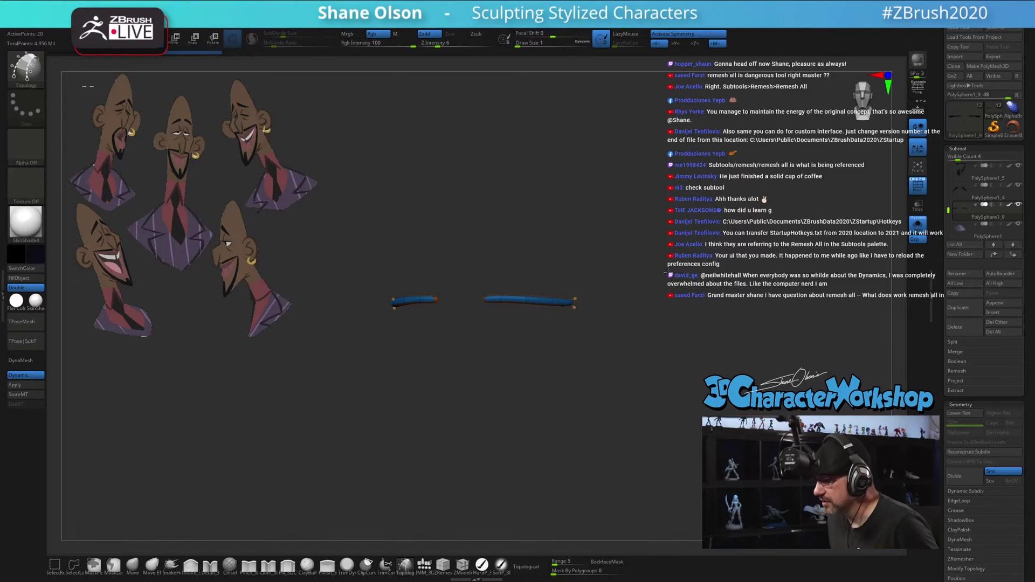
Show all subtools again, centre the gizmo on the upper eyelid strips, and scale them down vertically to make them thinner
click(917, 227)
key(w)
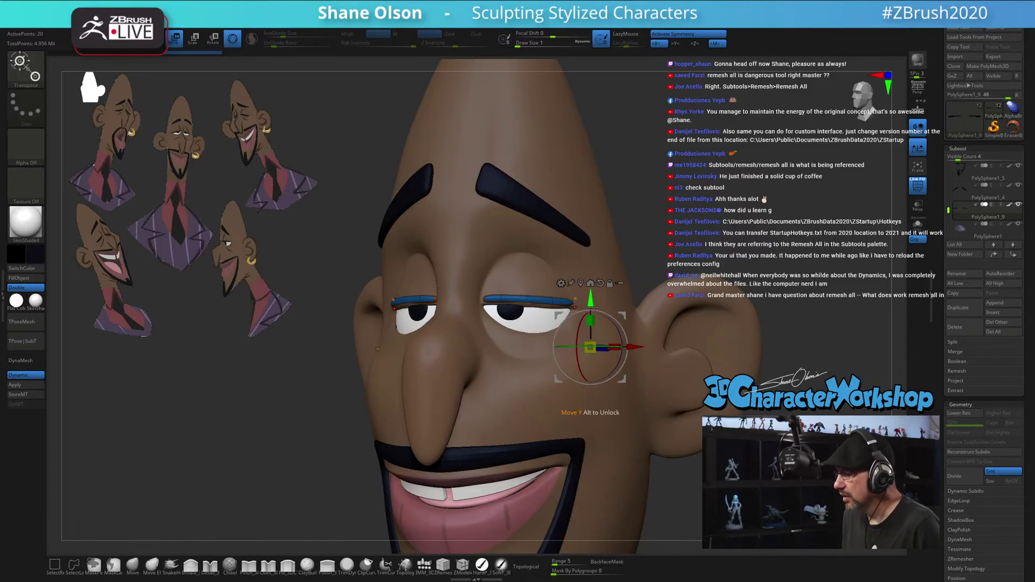
shift+right_drag(599, 291, 628, 293)
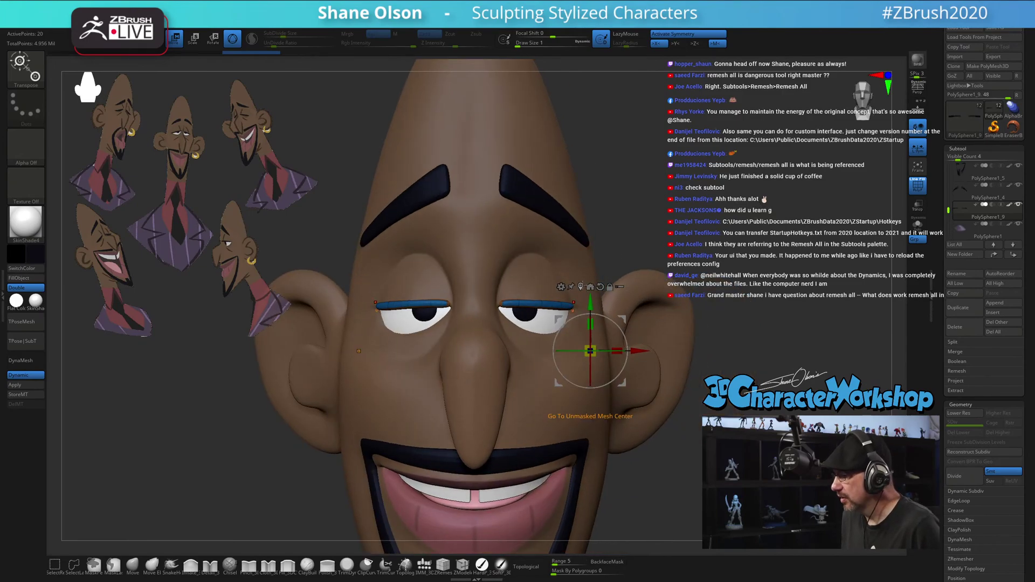
click(590, 286)
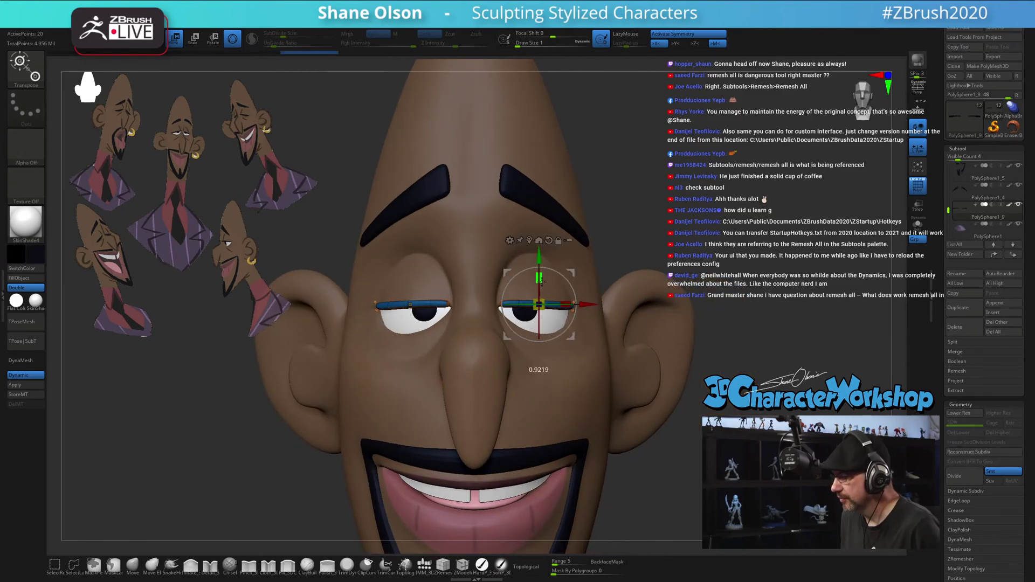
drag(548, 312, 553, 309)
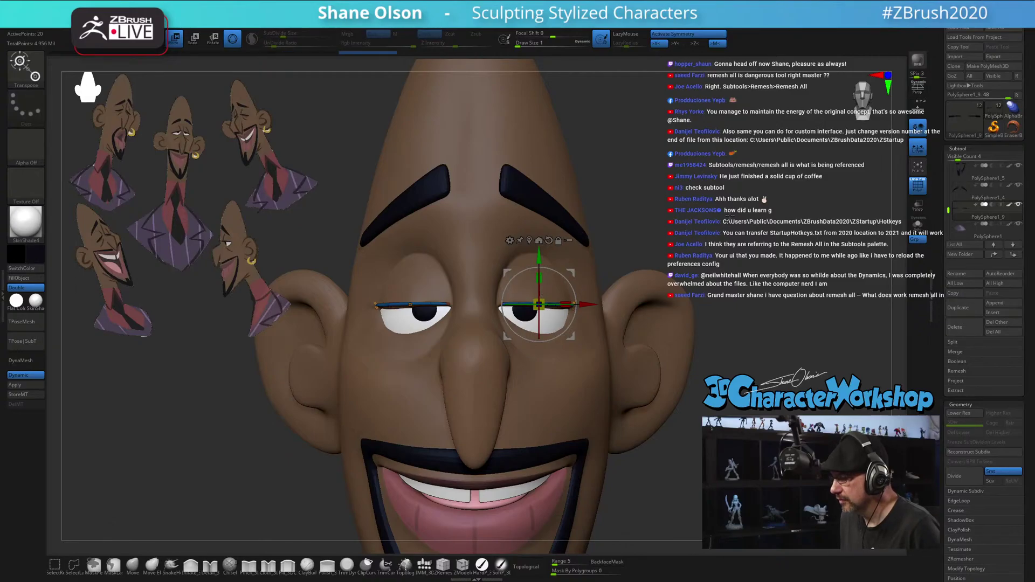
ctrl+right_drag(553, 313, 548, 394)
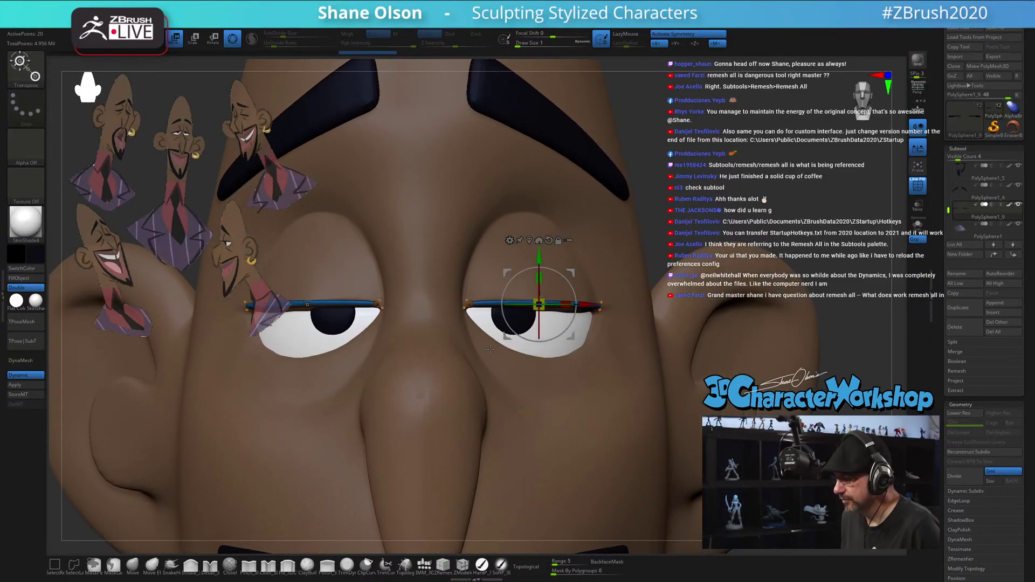
Fit the inner ends of the eyelid strips against the lids with the Move brush, using a draw size of about 9 to 11
click(133, 565)
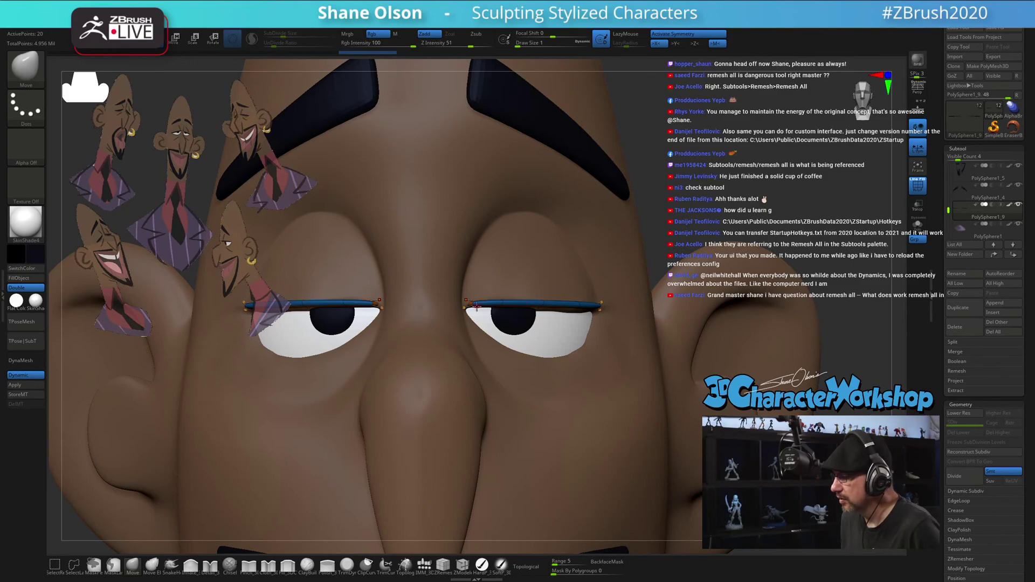
key(s)
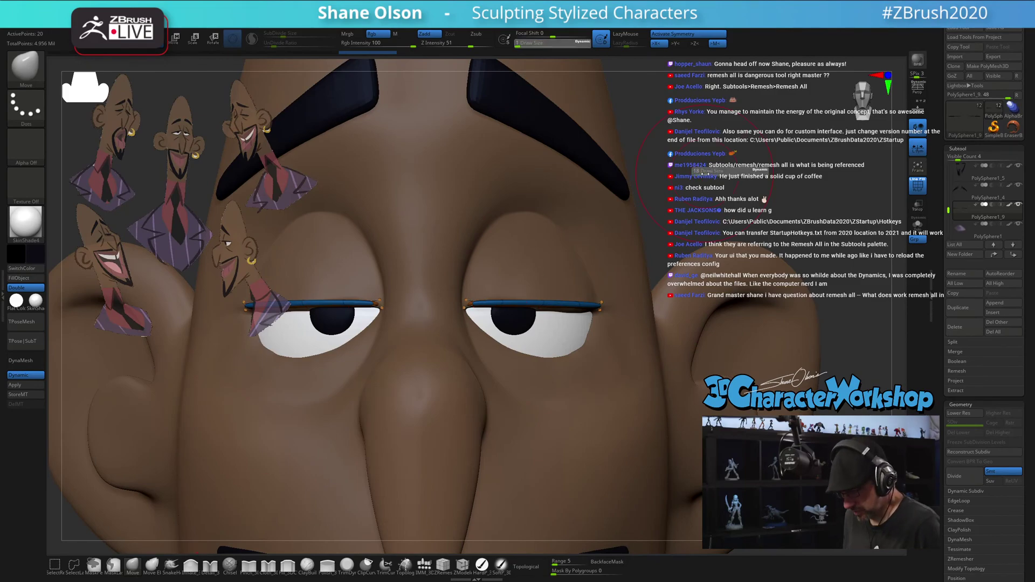
drag(708, 176, 614, 240)
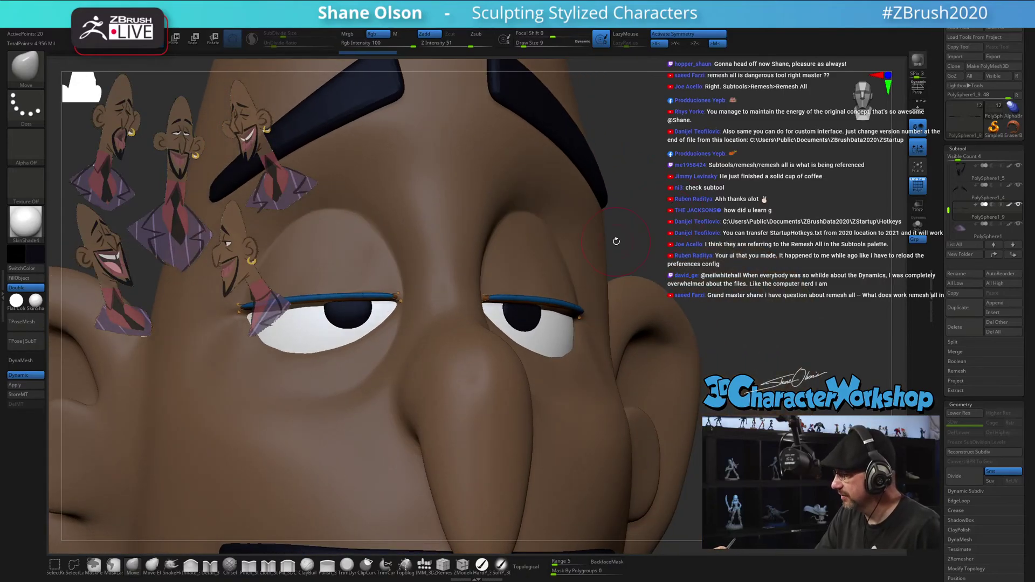
right_drag(504, 292, 479, 296)
key(s)
drag(485, 302, 488, 301)
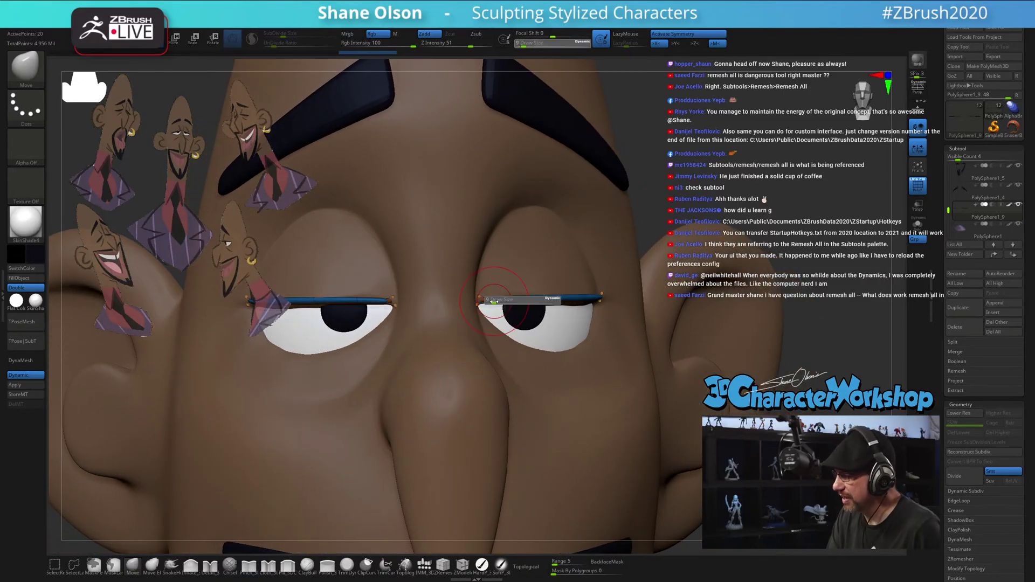
right_drag(477, 300, 471, 314)
drag(471, 315, 468, 316)
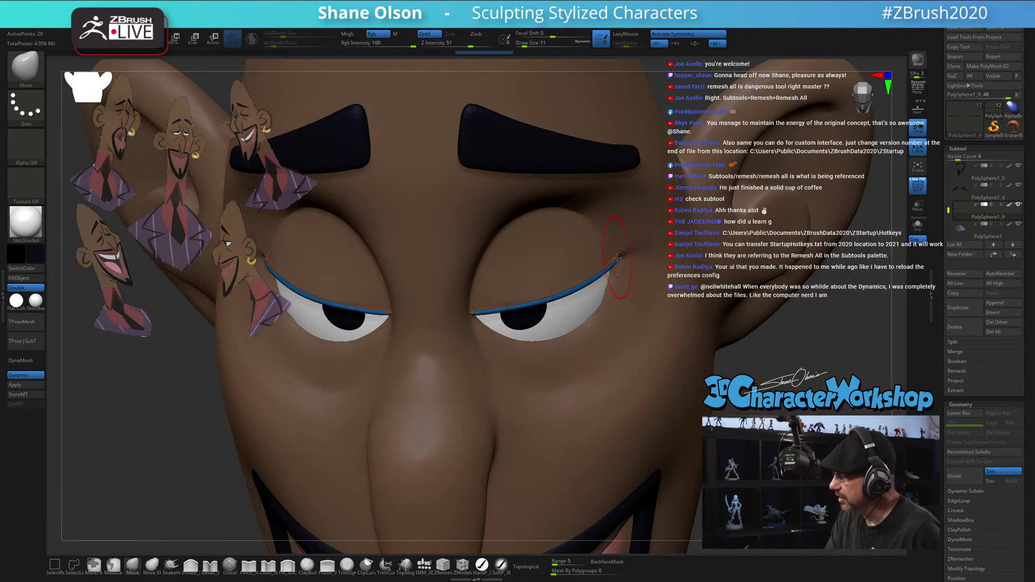
Pull the outer ends of the eyelid strips outward and curve their middles along the lids, enlarging the Move brush to size 14
drag(623, 252, 625, 251)
right_drag(638, 318, 560, 306)
drag(613, 253, 623, 251)
key(])
right_drag(620, 251, 600, 258)
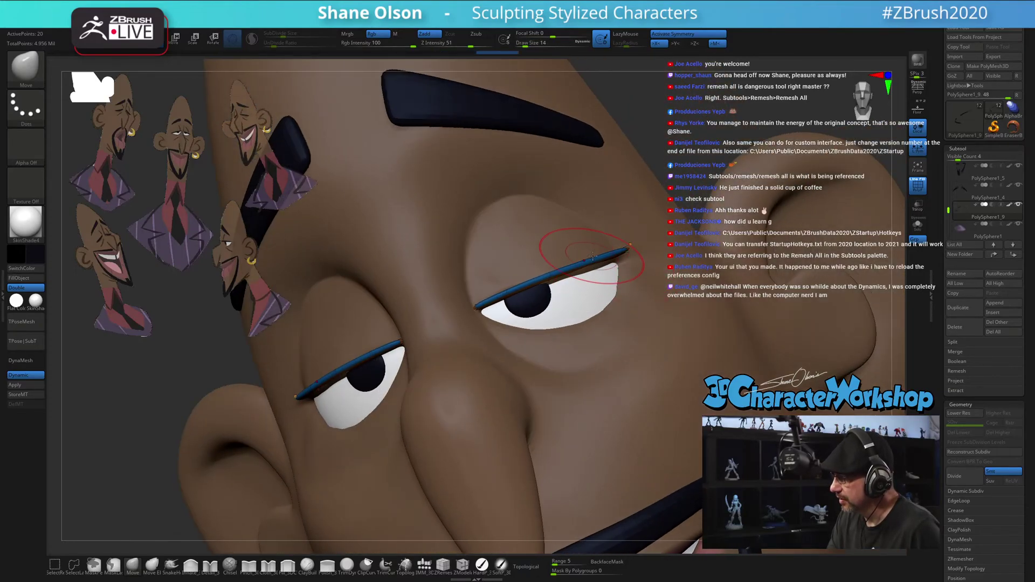
drag(597, 259, 555, 276)
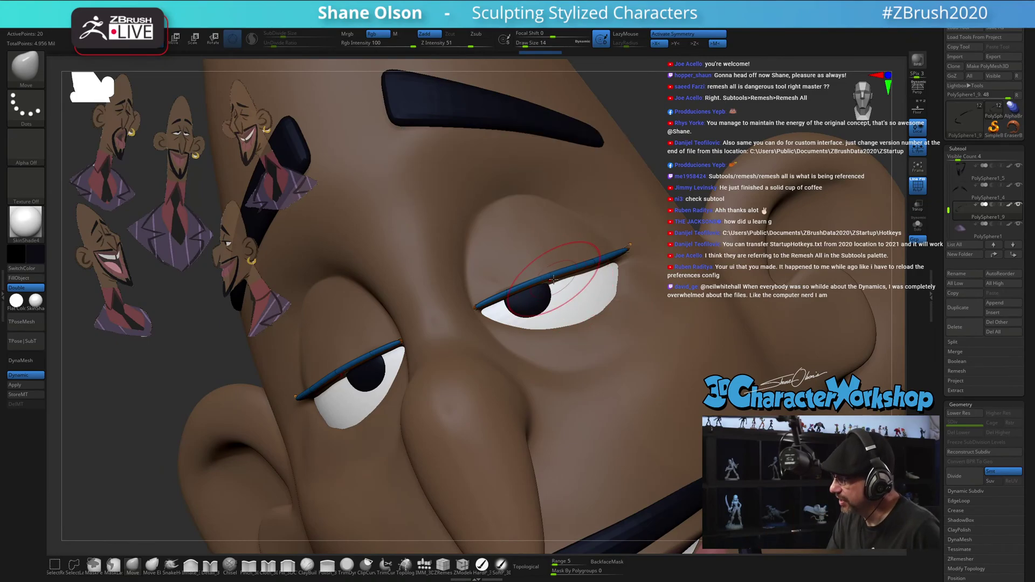
drag(553, 279, 560, 276)
drag(620, 252, 631, 249)
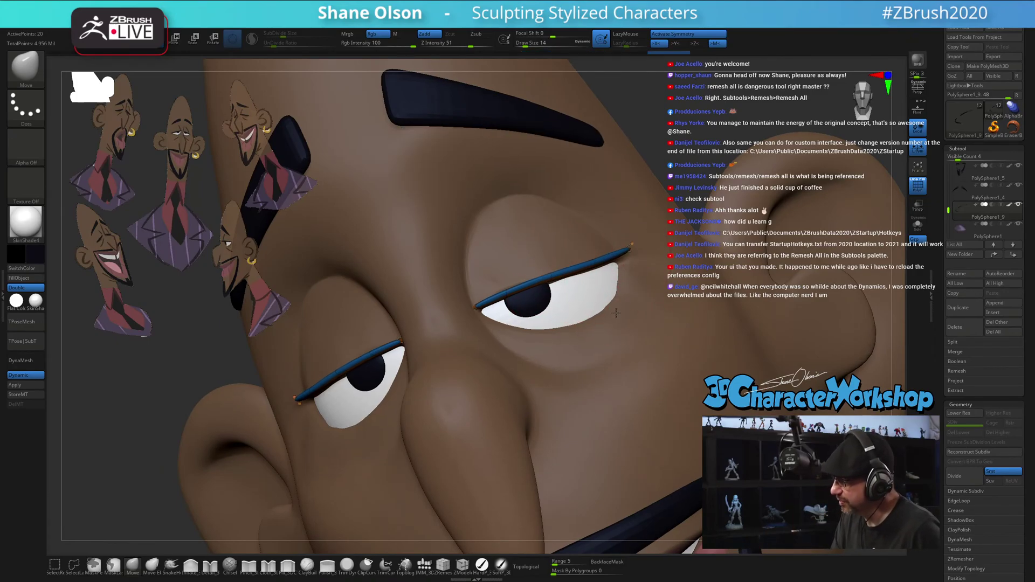
Turn off the wireframe display and review the eyelid lines on the whole head
ctrl+right_drag(616, 313, 679, 284)
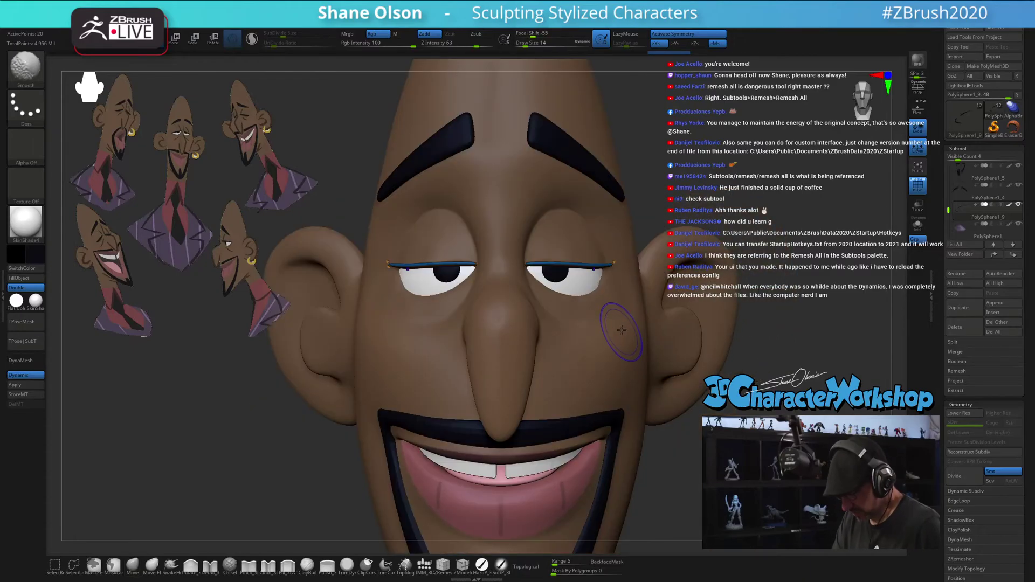
key(shift+f)
ctrl+right_drag(622, 329, 661, 369)
mouse_move(674, 404)
alt+right_down()
mouse_move(625, 419)
mouse_move(655, 418)
mouse_move(617, 415)
mouse_move(626, 416)
alt+right_up()
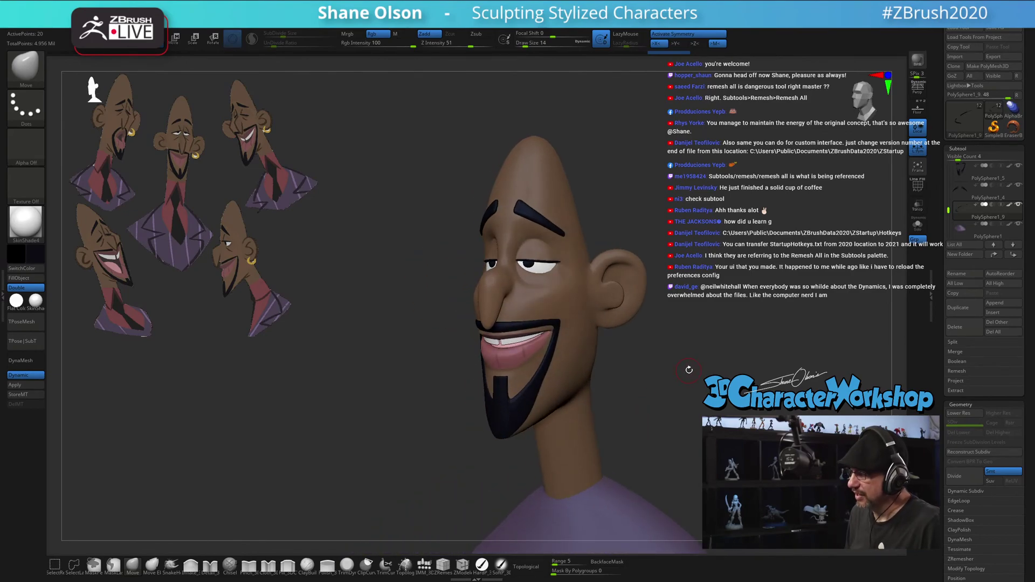
right_drag(689, 370, 620, 474)
Set the Move brush draw size to 22 and make the head the active subtool
key(s)
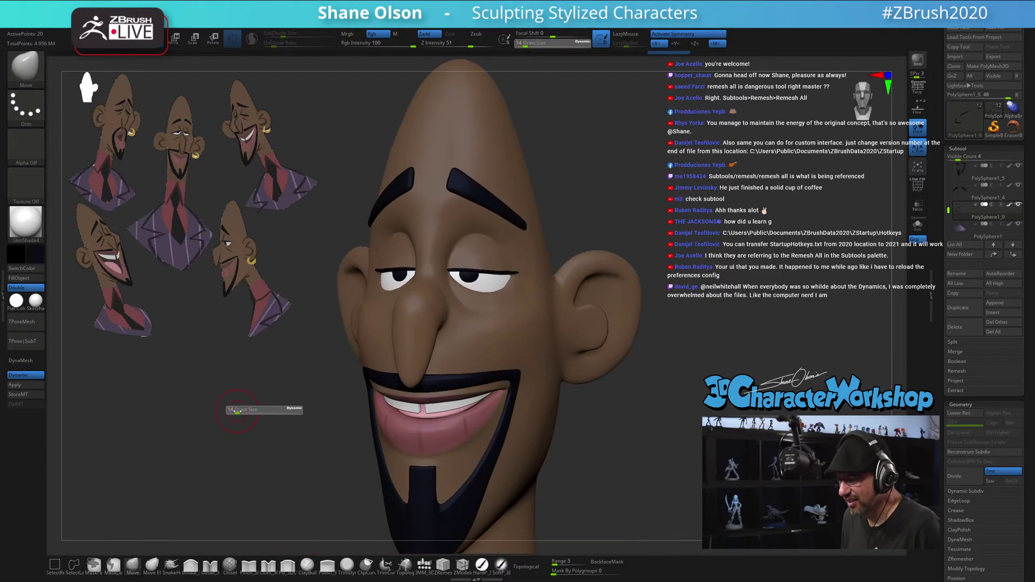
drag(233, 411, 237, 411)
alt+click(499, 304)
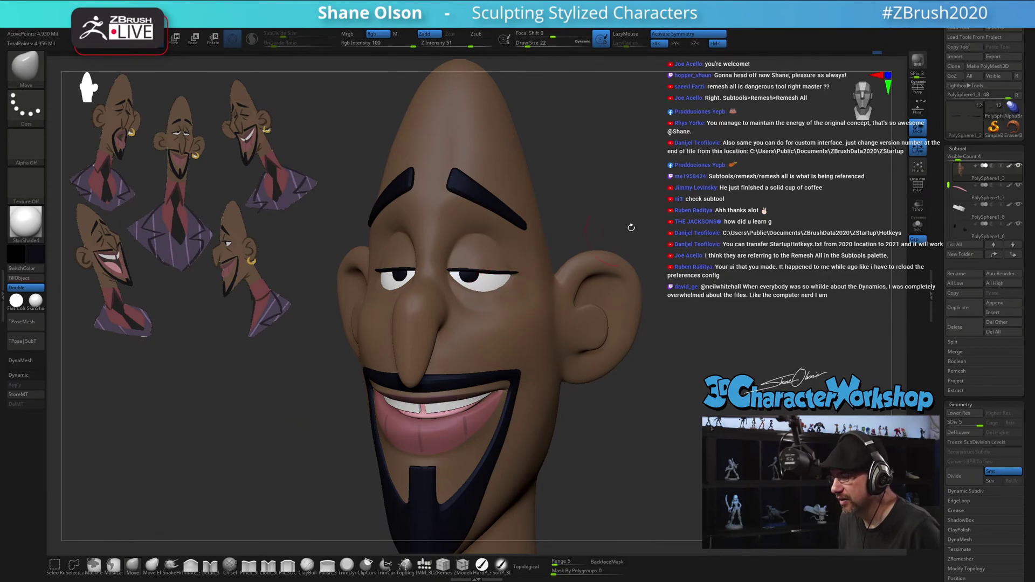
Examine the face from the front, three-quarter and side views, checking the eyes and overall proportions against the reference
drag(631, 227, 674, 240)
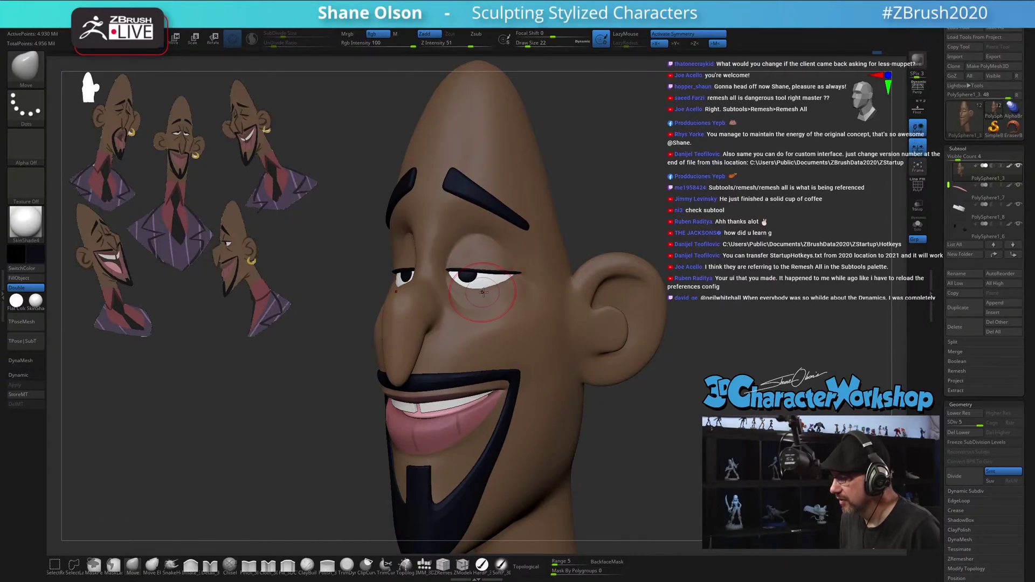
alt+drag(671, 166, 660, 260)
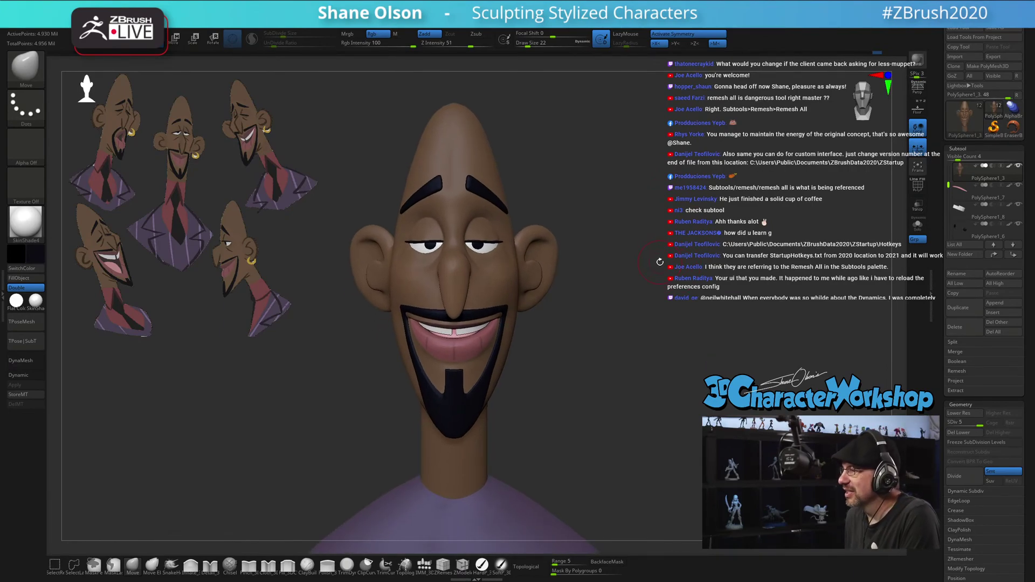
mouse_move(659, 262)
mouse_down()
mouse_move(646, 266)
mouse_move(667, 259)
mouse_move(683, 227)
mouse_move(651, 143)
mouse_move(613, 188)
mouse_up()
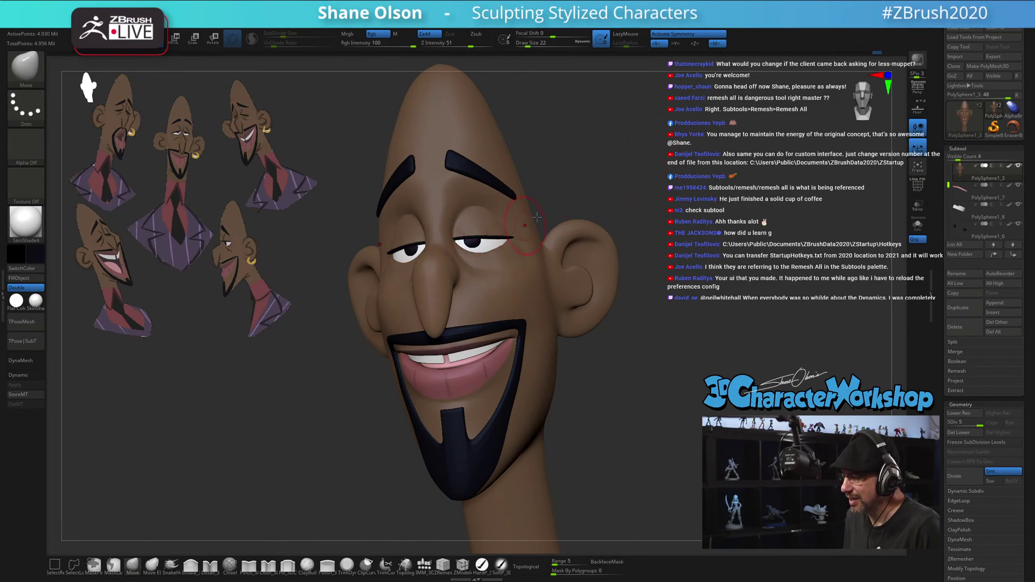
shift+drag(660, 149, 680, 153)
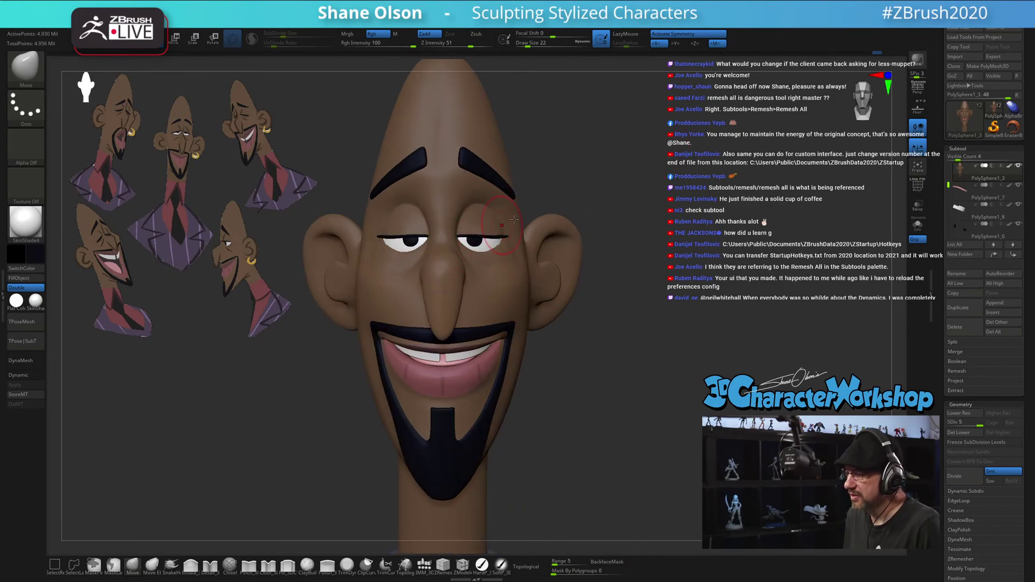
drag(638, 169, 498, 258)
key(bracketright)
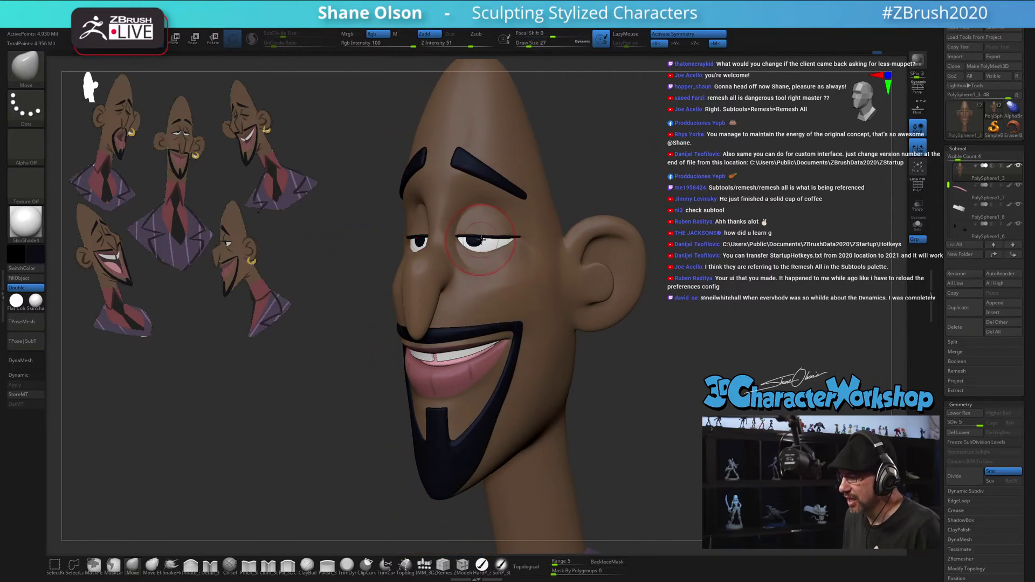
alt+drag(696, 149, 693, 202)
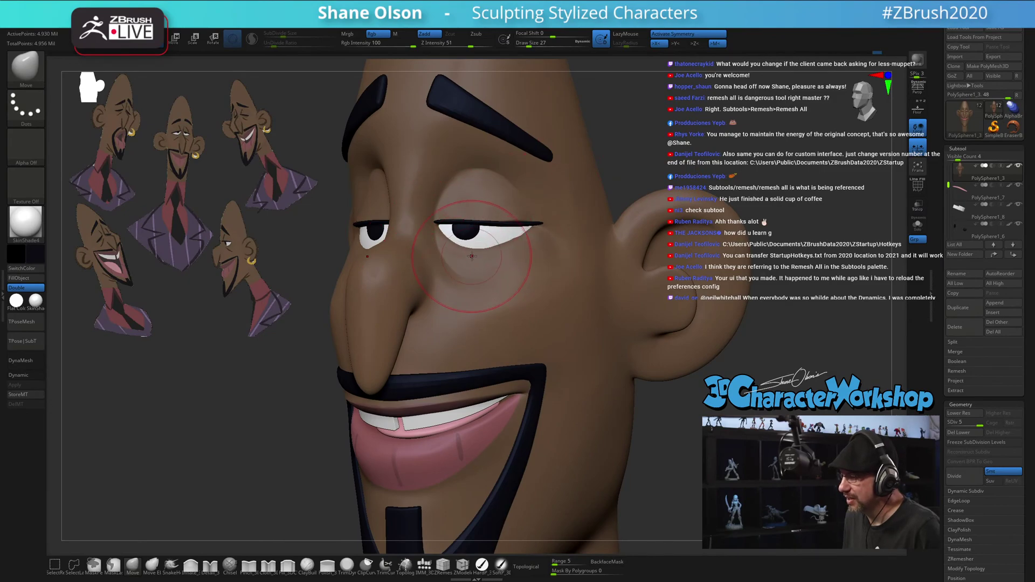
key(bracketleft)
key(bracketleft)
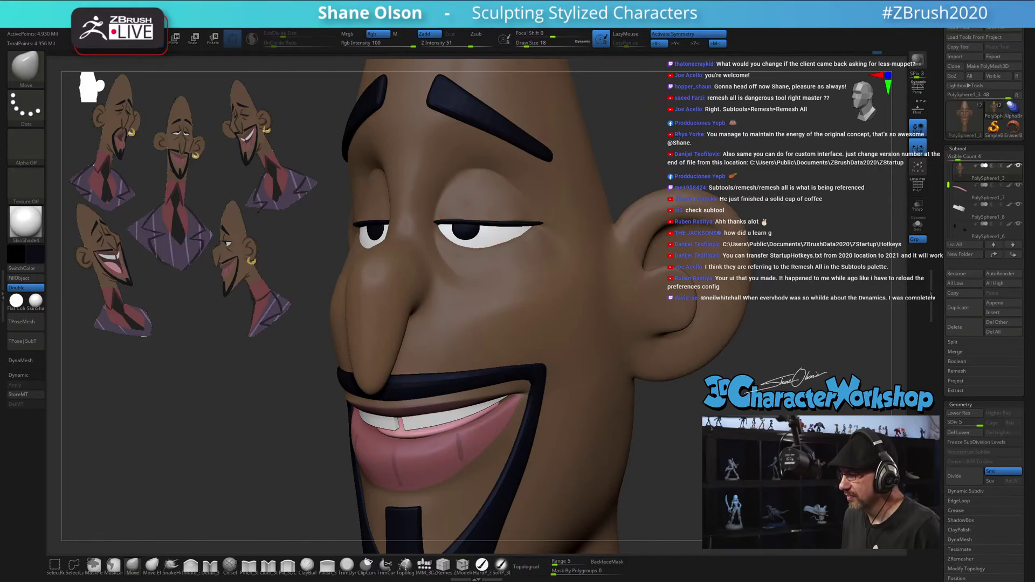
mouse_move(680, 136)
mouse_down()
mouse_move(741, 226)
mouse_move(728, 281)
mouse_move(642, 312)
mouse_move(485, 335)
mouse_move(521, 355)
mouse_move(667, 349)
mouse_up()
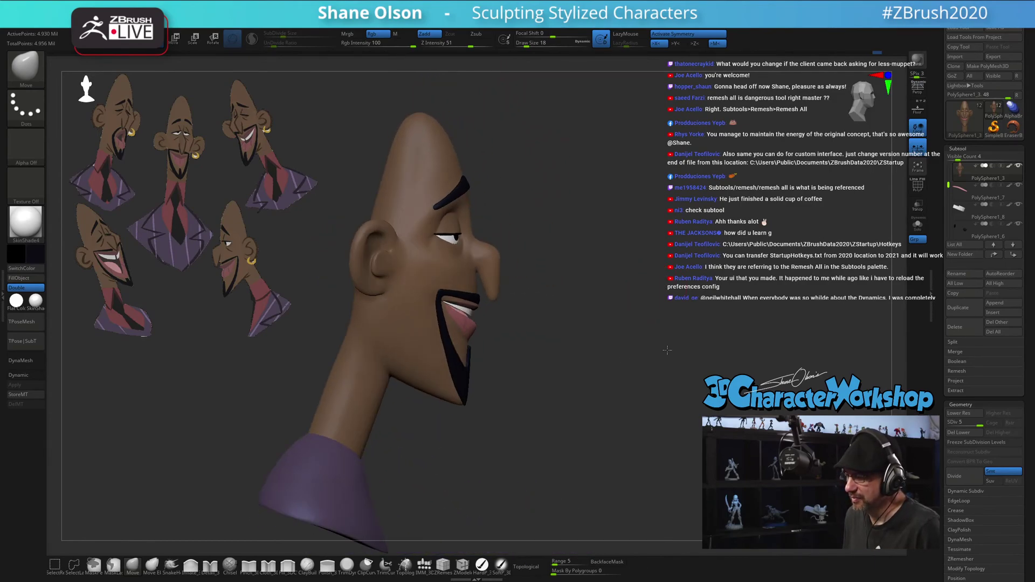
Adjust the head's rear silhouette from a back three-quarter view with the Move brush, enlarging the draw size to about 100
drag(624, 322, 622, 328)
key(s)
drag(536, 330, 542, 330)
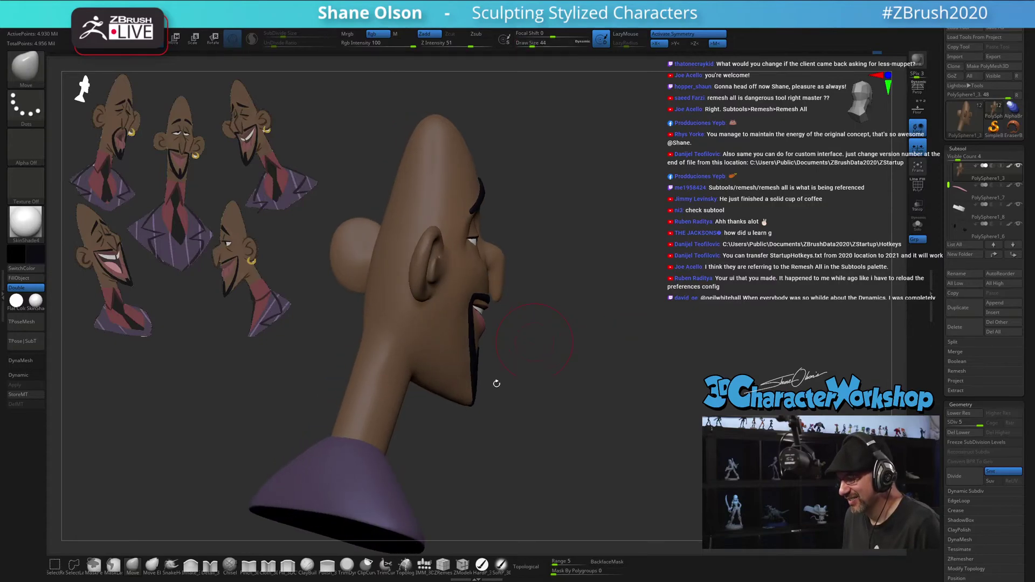
key(s)
drag(368, 196, 373, 196)
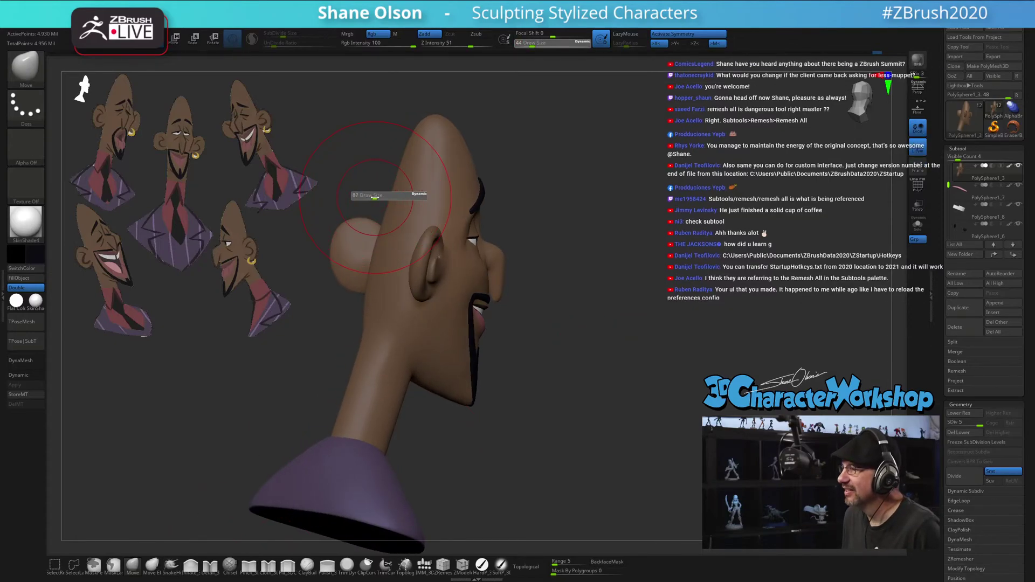
drag(542, 255, 547, 257)
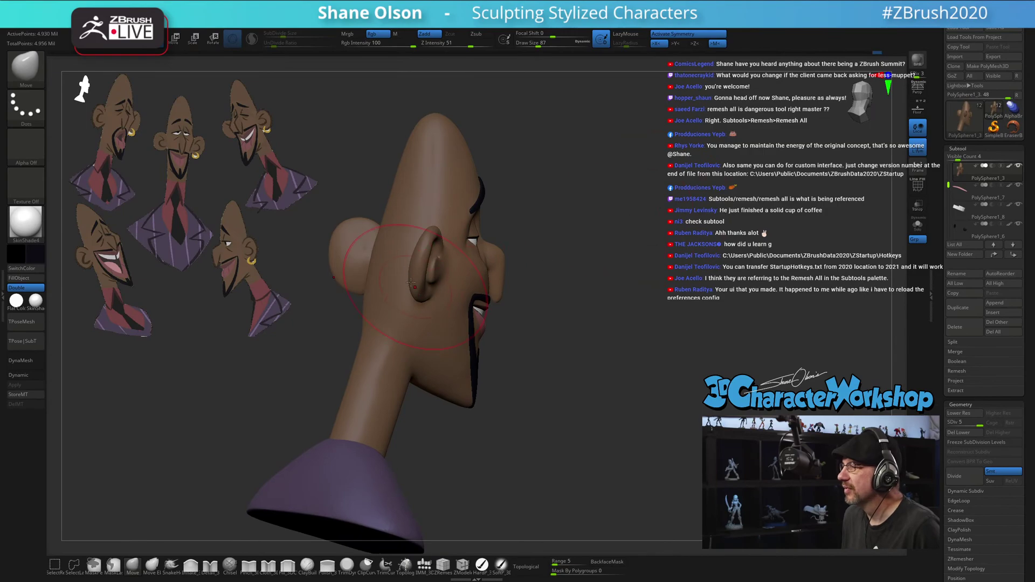
key(s)
drag(377, 265, 380, 264)
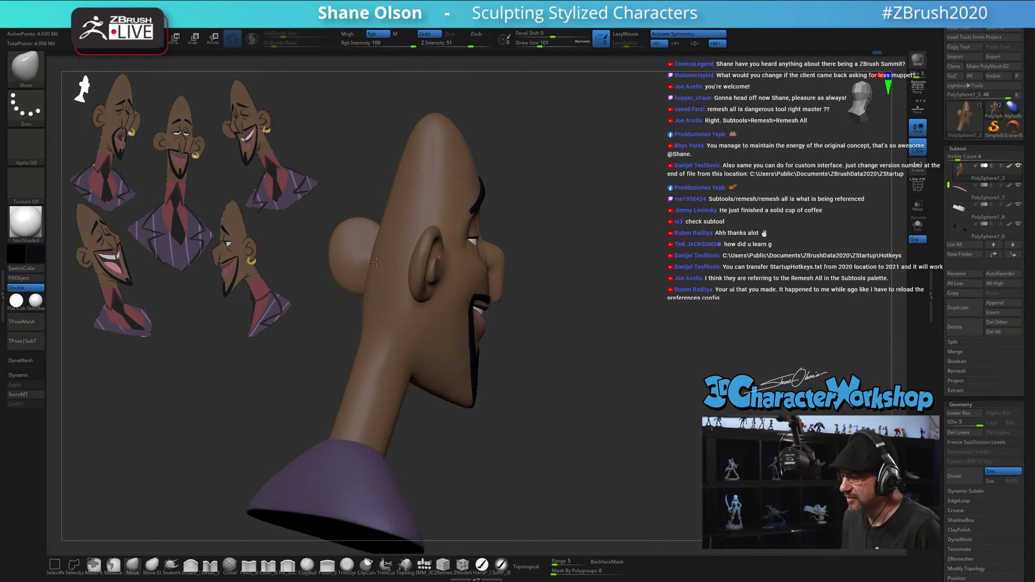
Lower the head to subdivision level 1
key(shift+d)
key(shift+d)
key(shift+d)
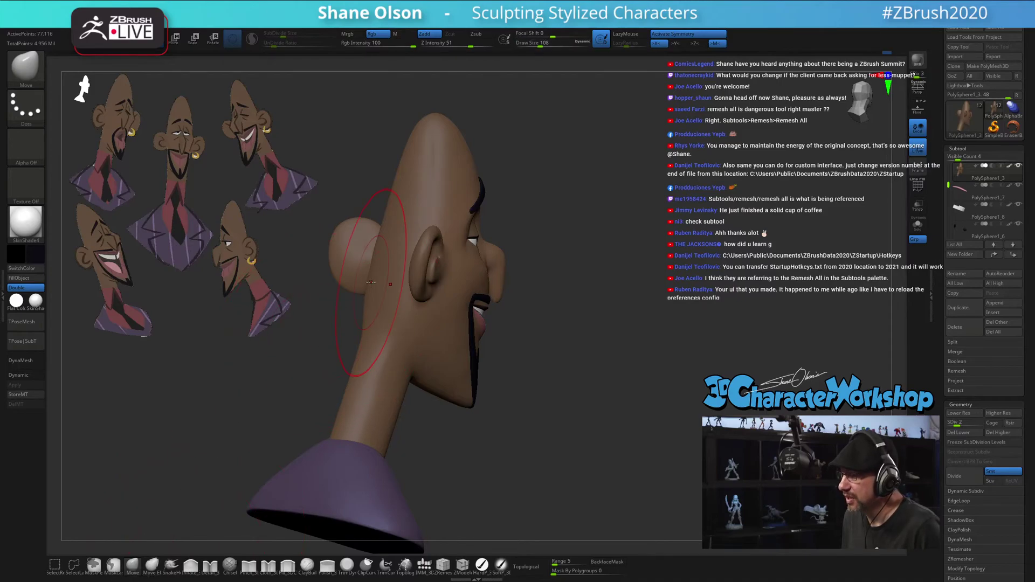
key(shift+d)
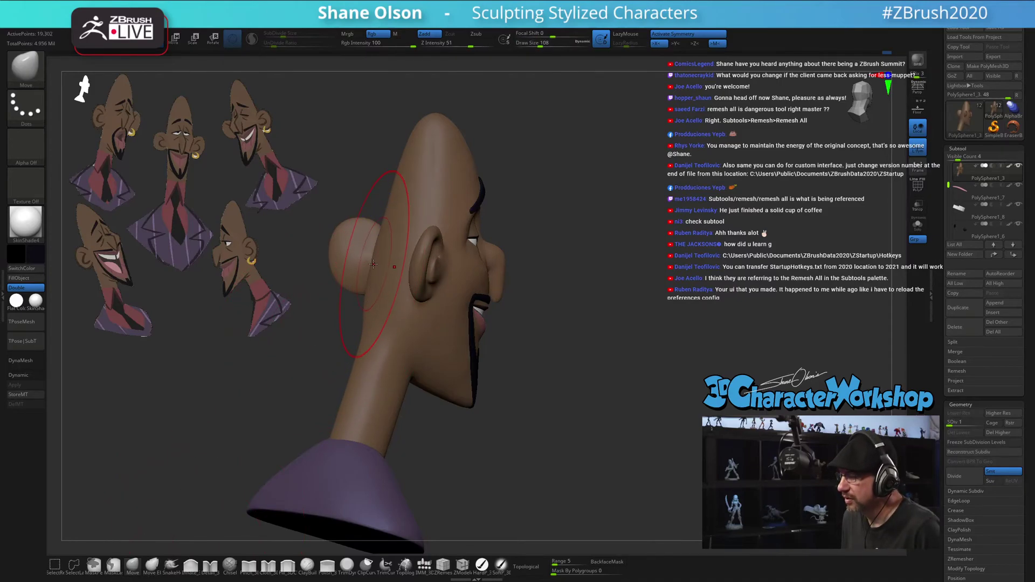
Adjust the back of the skull and the neck from behind with the Move brush, reducing the draw size to 74
key(s)
drag(368, 308, 348, 315)
key(s)
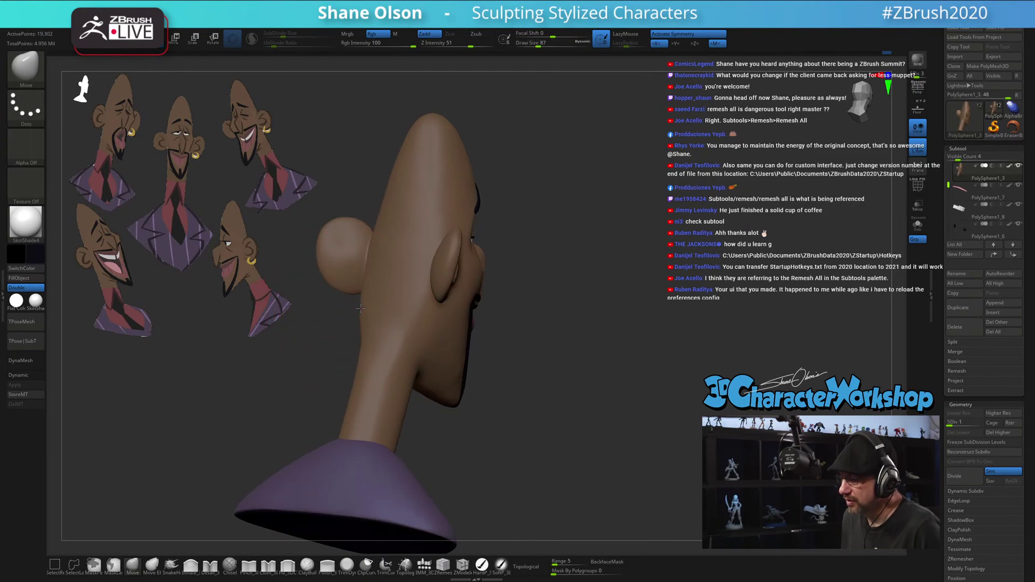
right_drag(346, 318, 351, 312)
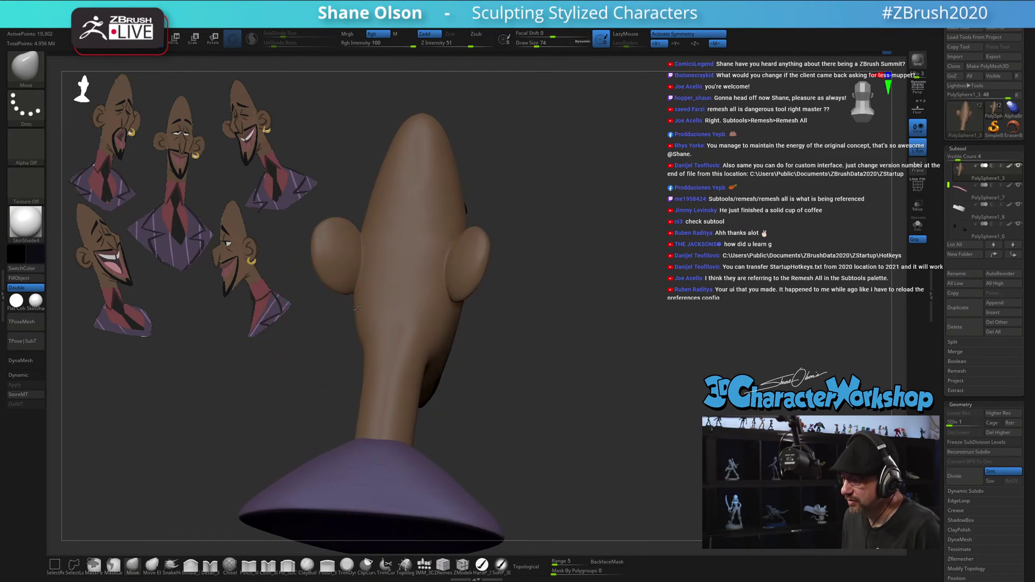
right_drag(557, 326, 567, 338)
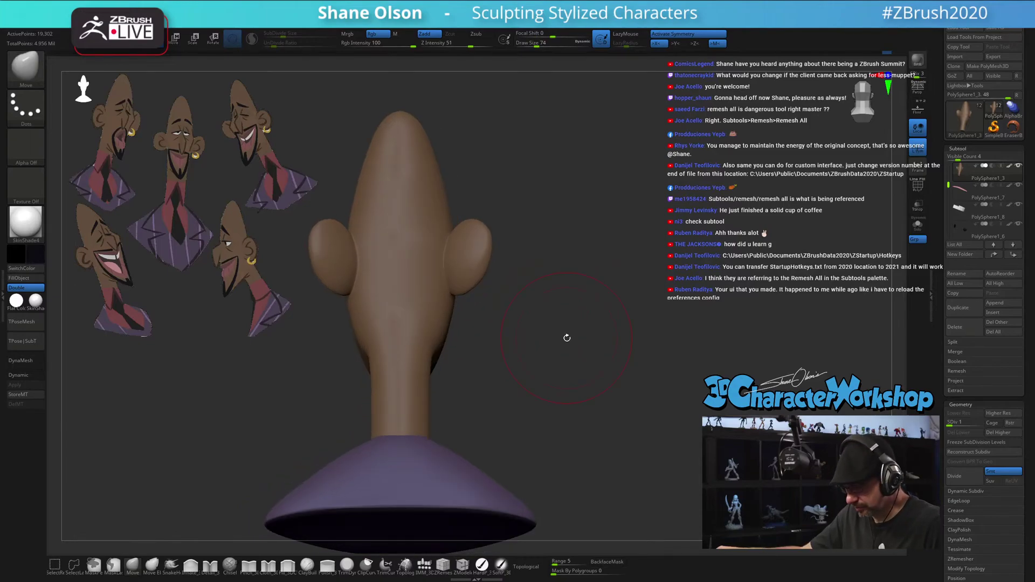
Build up the junction between the ears and the skull with ClayBuildup at draw size 35, and smooth the added volume
click(288, 565)
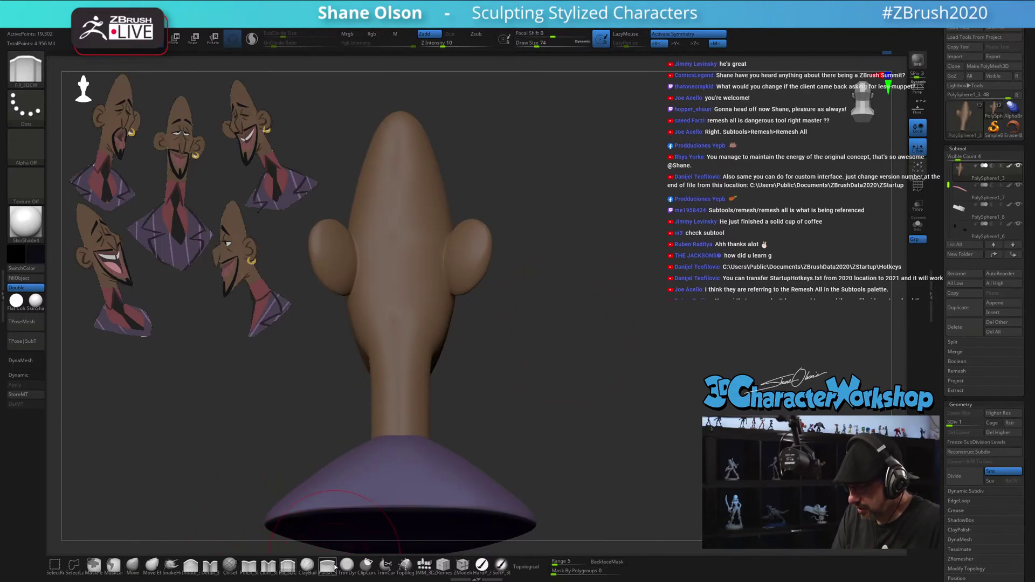
click(307, 565)
mouse_move(545, 372)
alt+right_down()
mouse_move(546, 393)
mouse_move(575, 410)
alt+right_up()
key(s)
drag(575, 407, 571, 406)
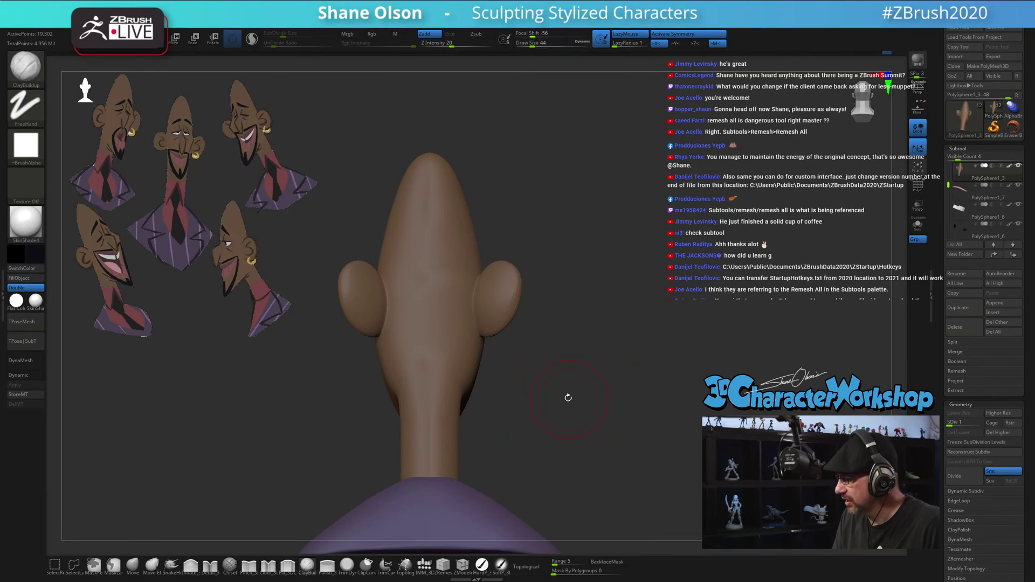
key(s)
drag(390, 296, 393, 308)
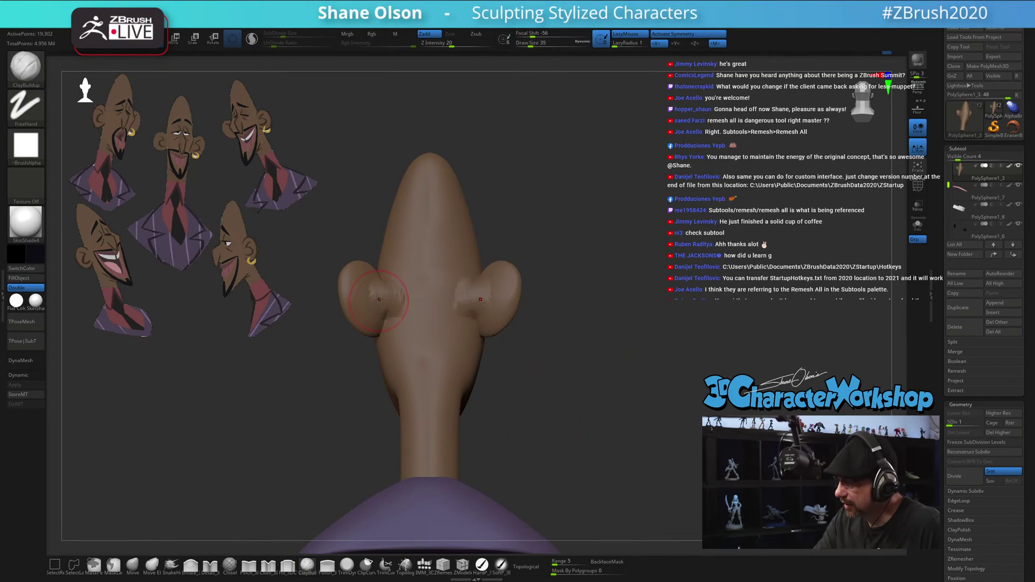
shift+drag(391, 301, 393, 293)
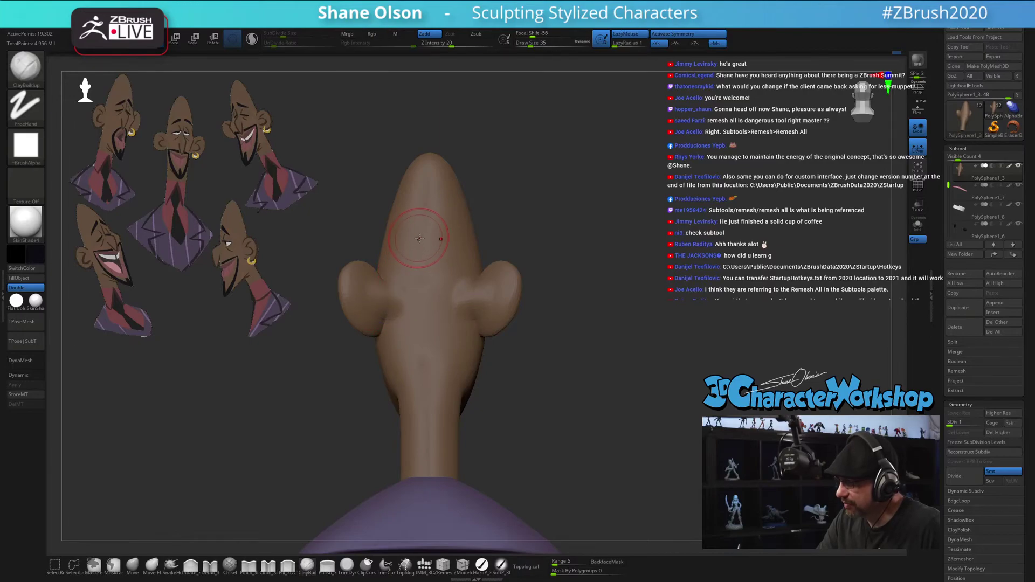
Refine the raised forms behind both ears with ClayBuildup at draw size 20
right_drag(427, 238, 396, 290)
key([)
key([)
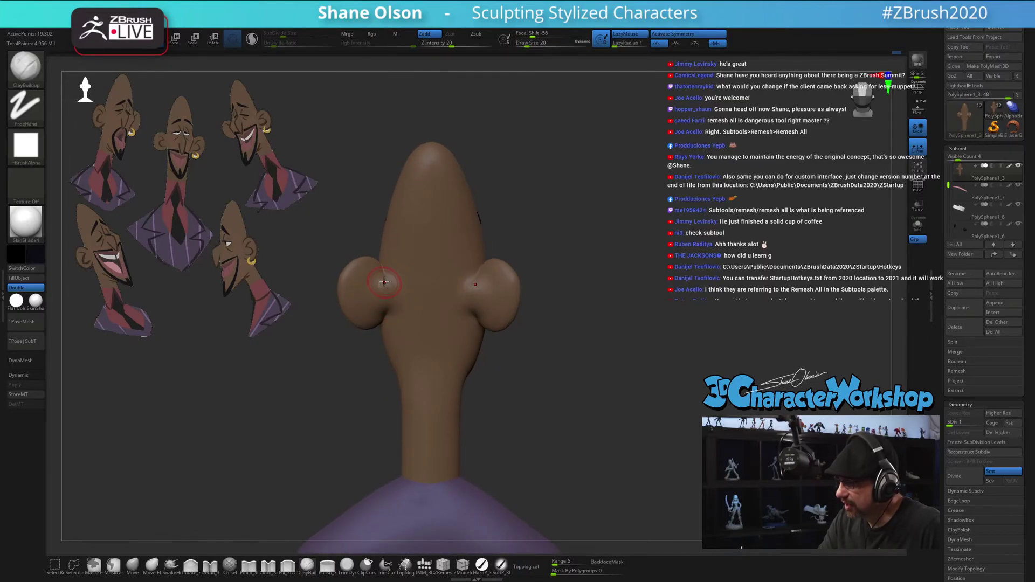
right_drag(392, 278, 400, 261)
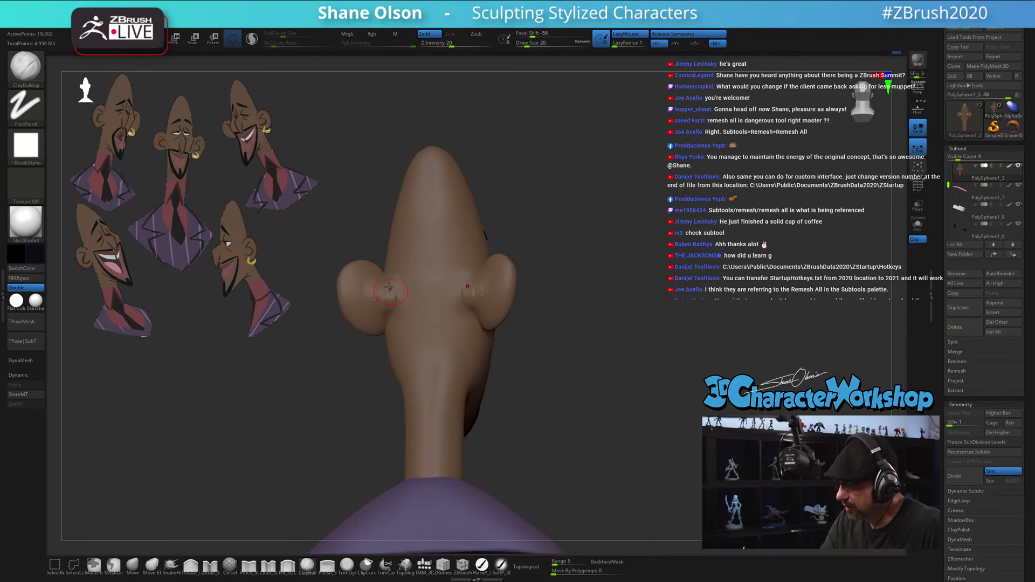
right_drag(404, 296, 473, 351)
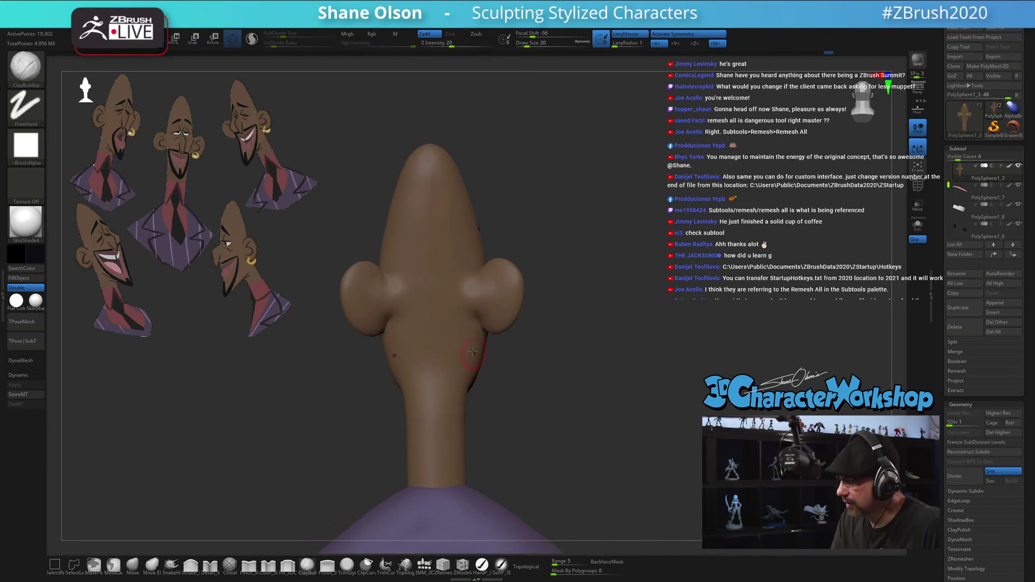
Tighten the creases where the backs of the ears meet the head with the Pinch brush, smoothing the nearby surface
click(249, 565)
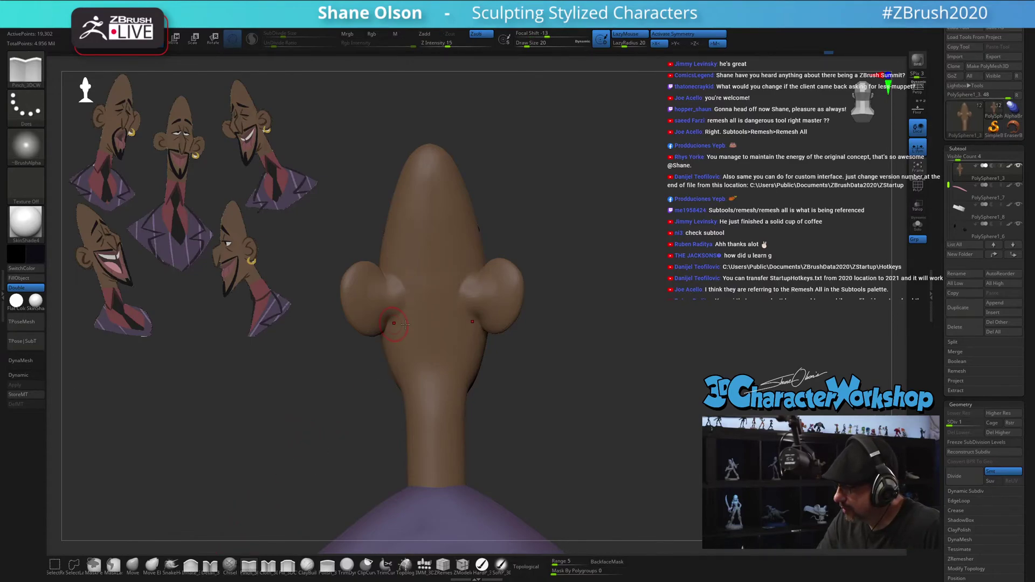
mouse_move(405, 324)
right_down()
mouse_move(372, 321)
mouse_move(388, 322)
right_up()
shift+drag(415, 323, 421, 317)
mouse_move(421, 317)
right_down()
mouse_move(437, 301)
mouse_move(399, 292)
right_up()
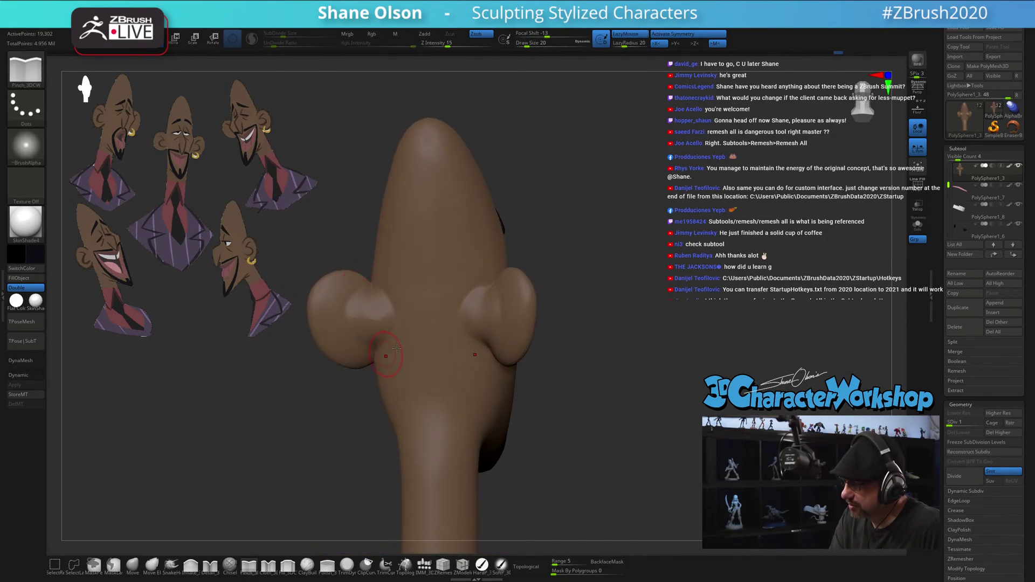
right_drag(396, 349, 432, 395)
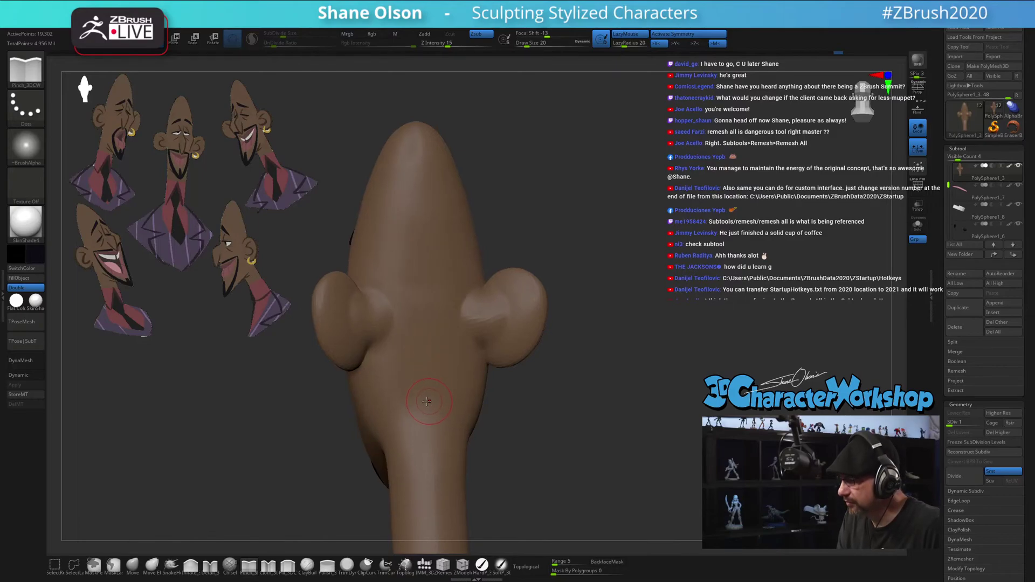
Raise the head to subdivision level 3, smoothing the transitions behind the ears
key(d)
key(shift)
shift+drag(377, 311, 385, 322)
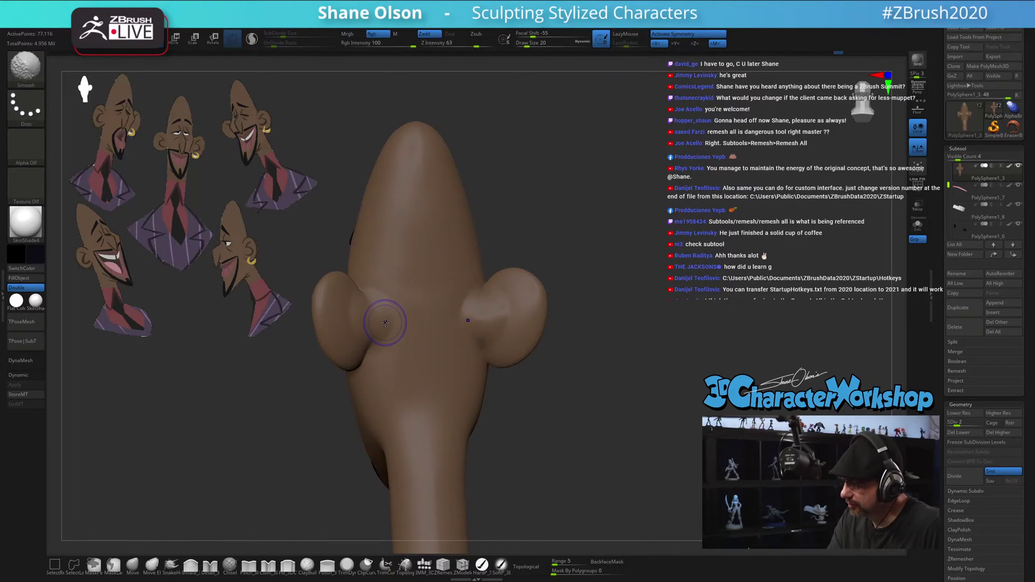
key(d)
key(shift)
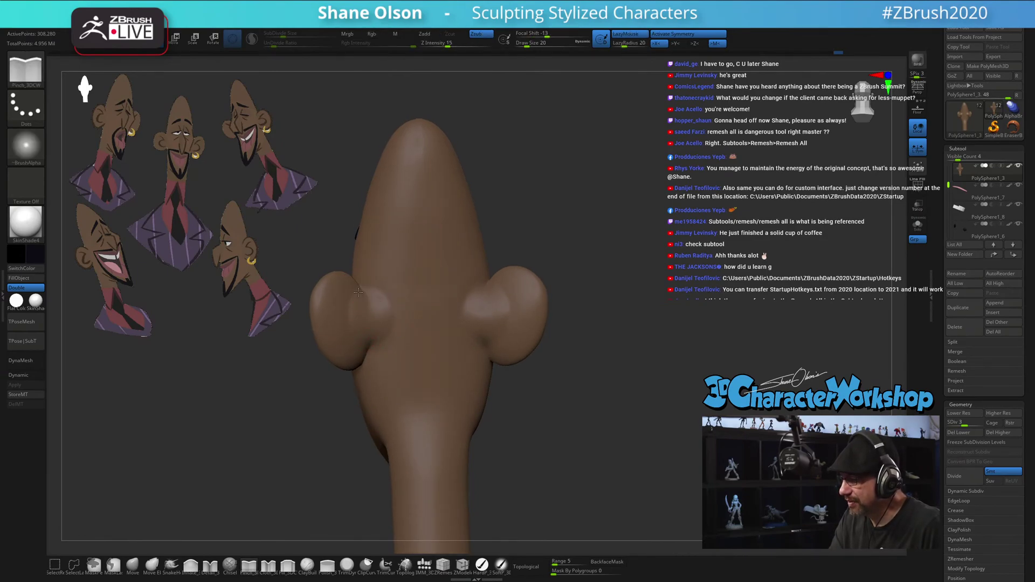
right_drag(408, 346, 376, 307)
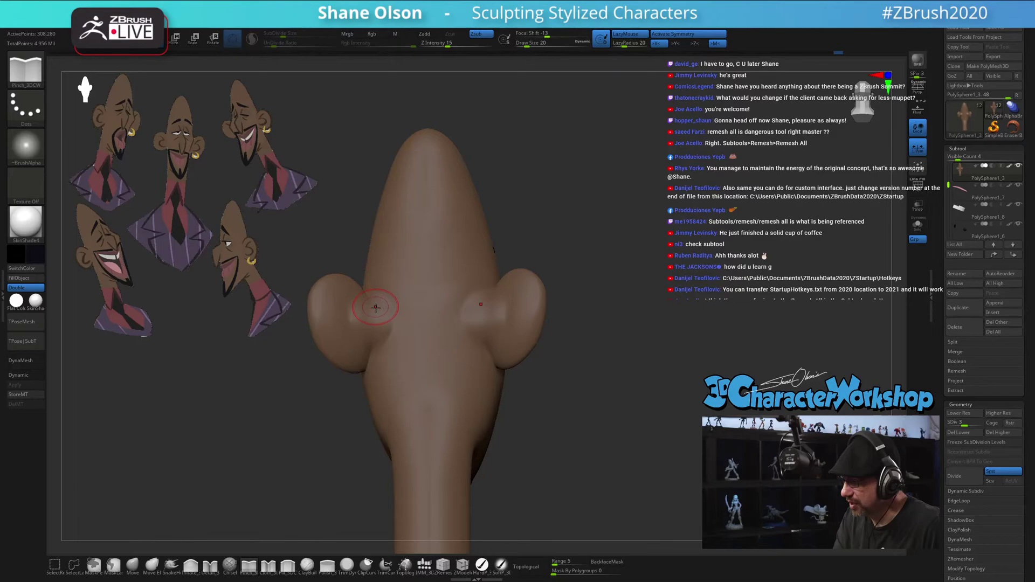
Fill the hollows behind the ears with the Fill_3DCW brush and check the head from a front three-quarter view
click(287, 565)
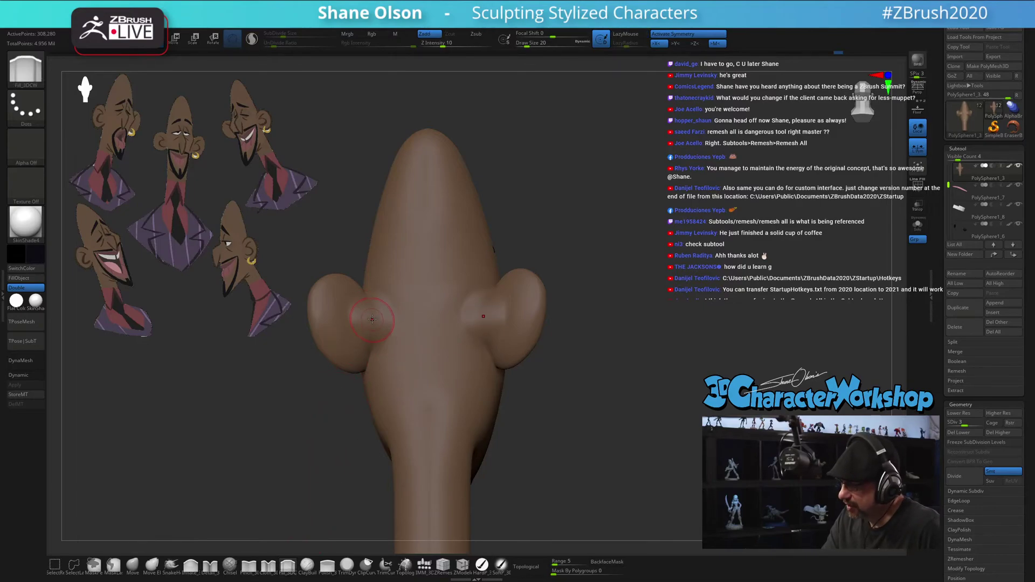
mouse_move(372, 319)
right_down()
mouse_move(371, 300)
mouse_move(396, 321)
right_up()
mouse_move(581, 415)
right_down()
mouse_move(603, 412)
mouse_move(671, 332)
mouse_move(635, 310)
mouse_move(630, 323)
right_up()
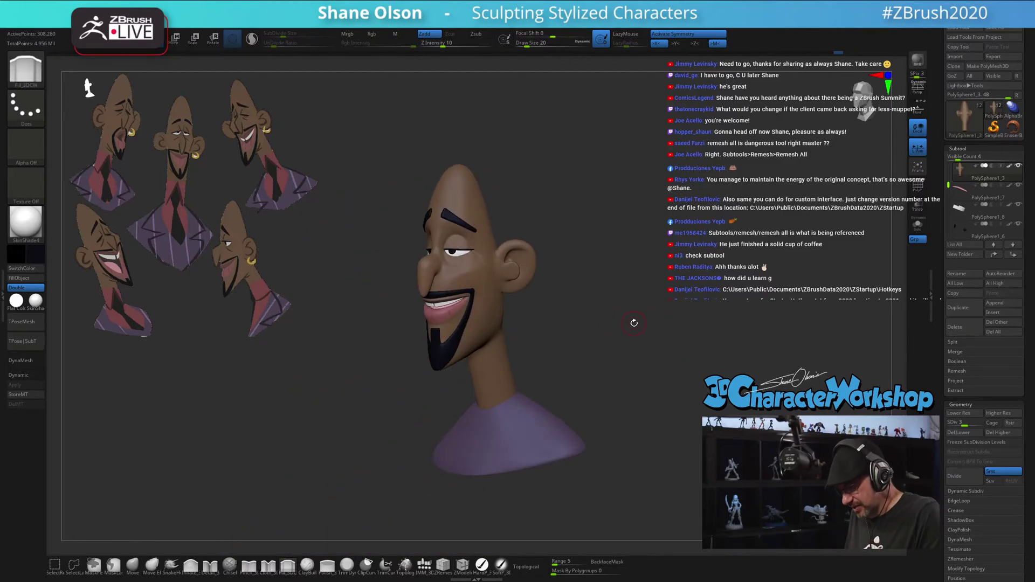
Turn on perspective with the 50 focal length preset and check the face from a three-quarter view
key(p)
key(space)
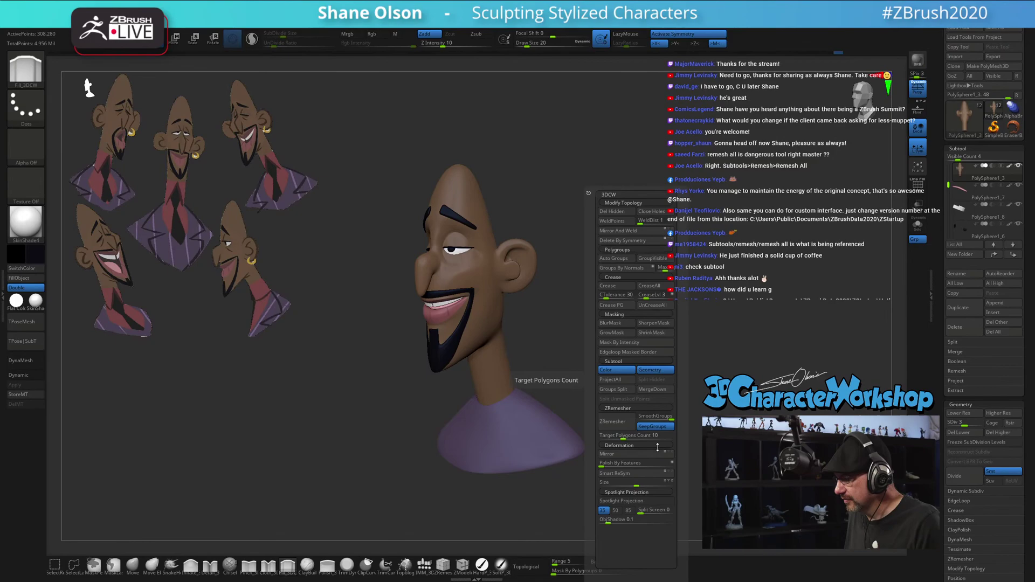
click(615, 510)
drag(727, 331, 659, 338)
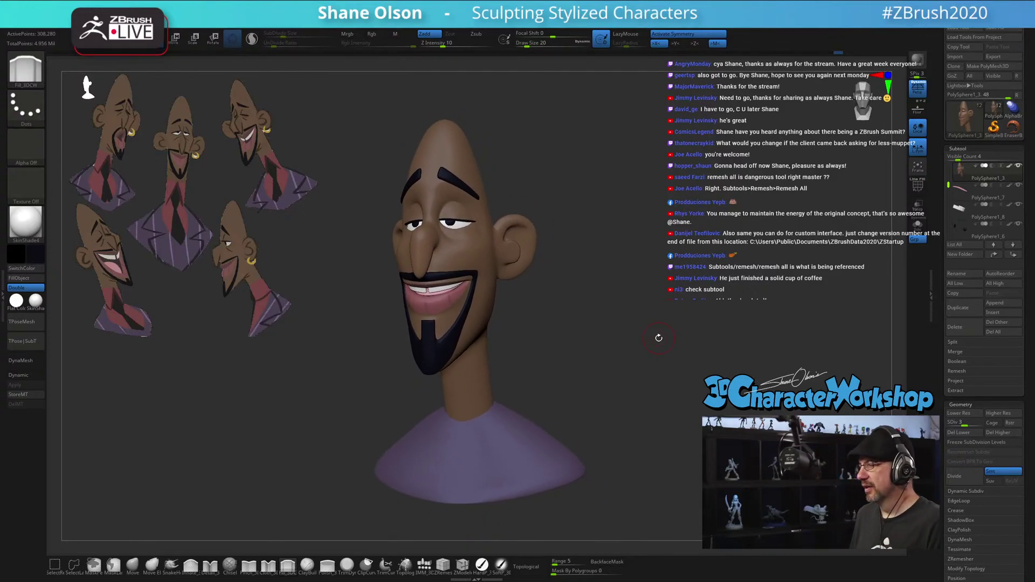